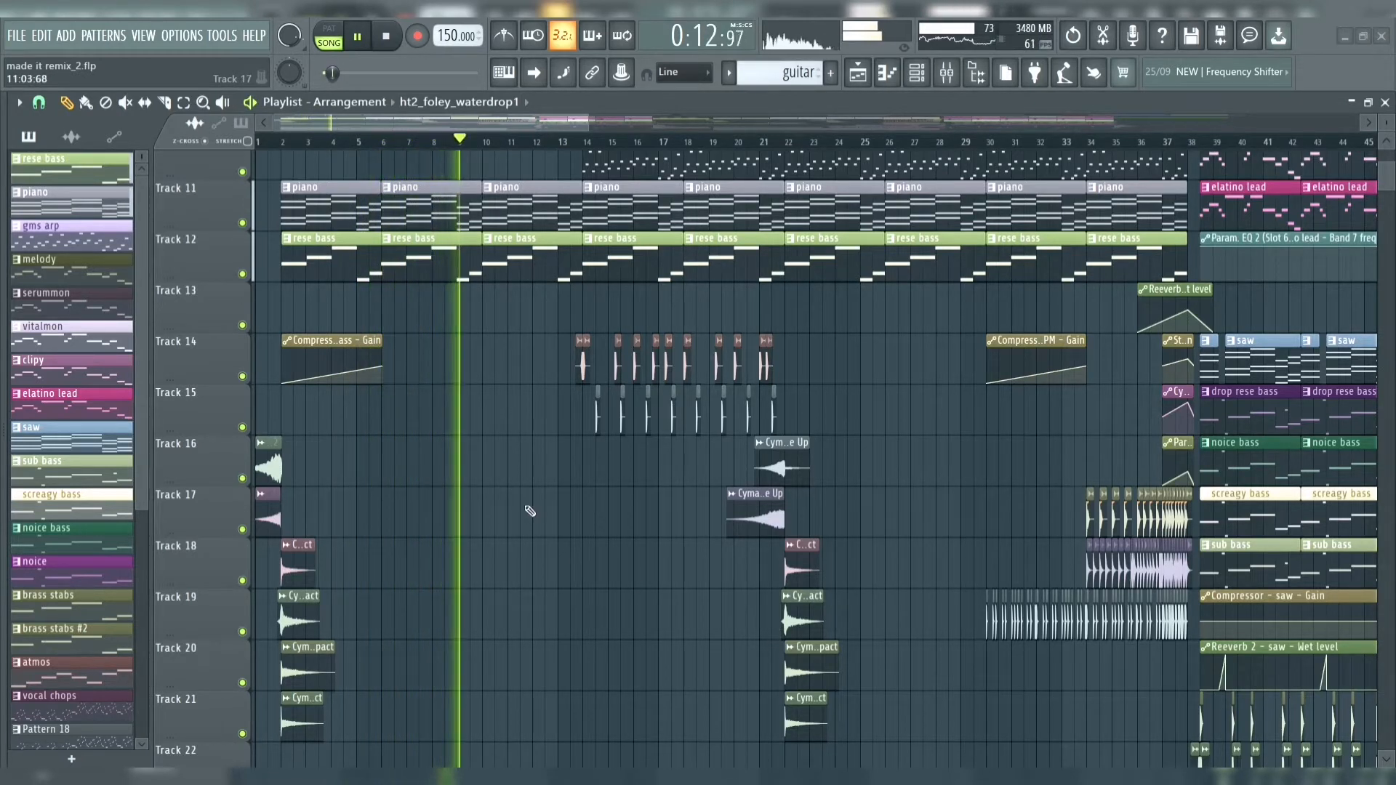
Step: Survey the playlist arrangement during playback, then examine the intro clips across Tracks 3 to 21
{"action": "scroll", "coordinate": [530, 507], "scroll_direction": "up", "scroll_amount": 2}
{"action": "scroll", "coordinate": [527, 409], "scroll_direction": "up", "scroll_amount": 3}
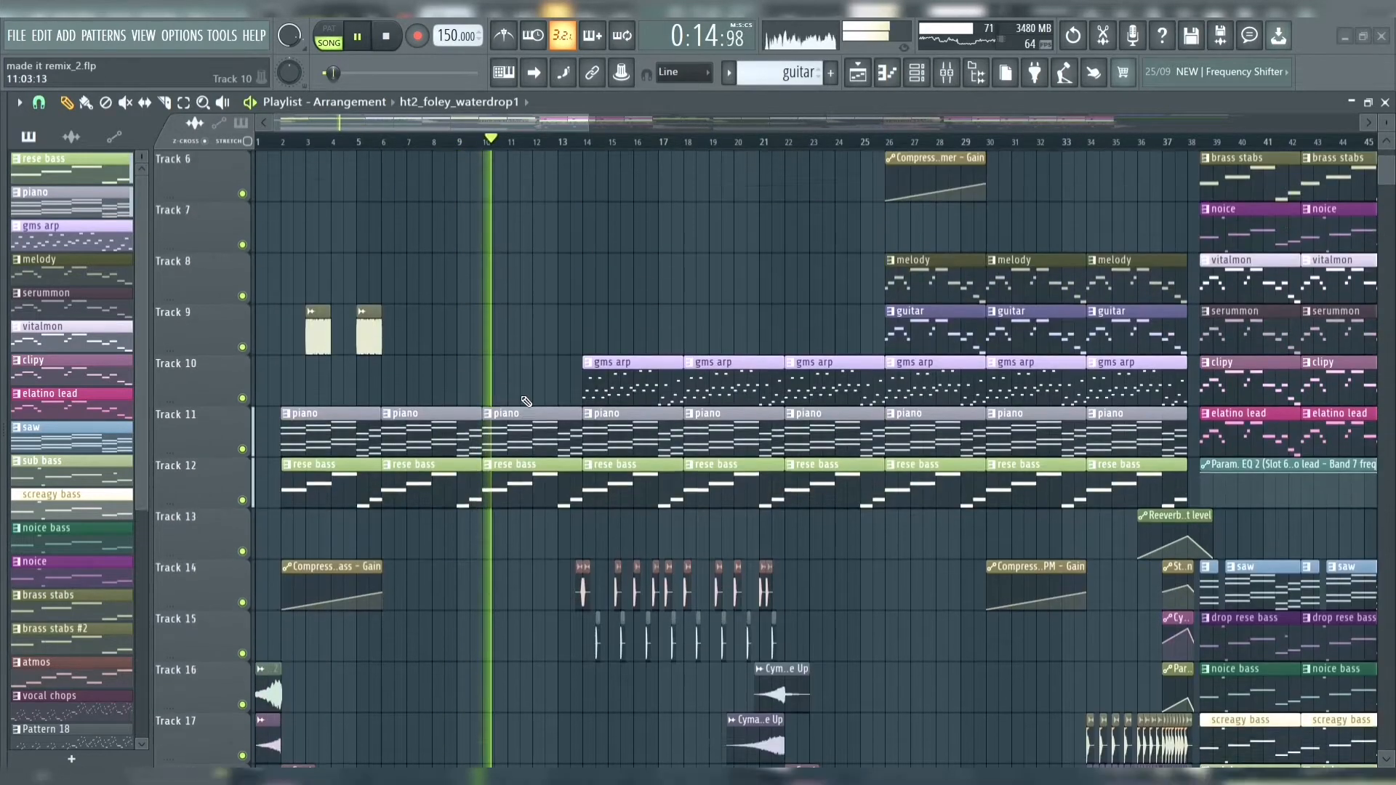
{"action": "scroll", "coordinate": [480, 397], "scroll_direction": "down", "scroll_amount": 1}
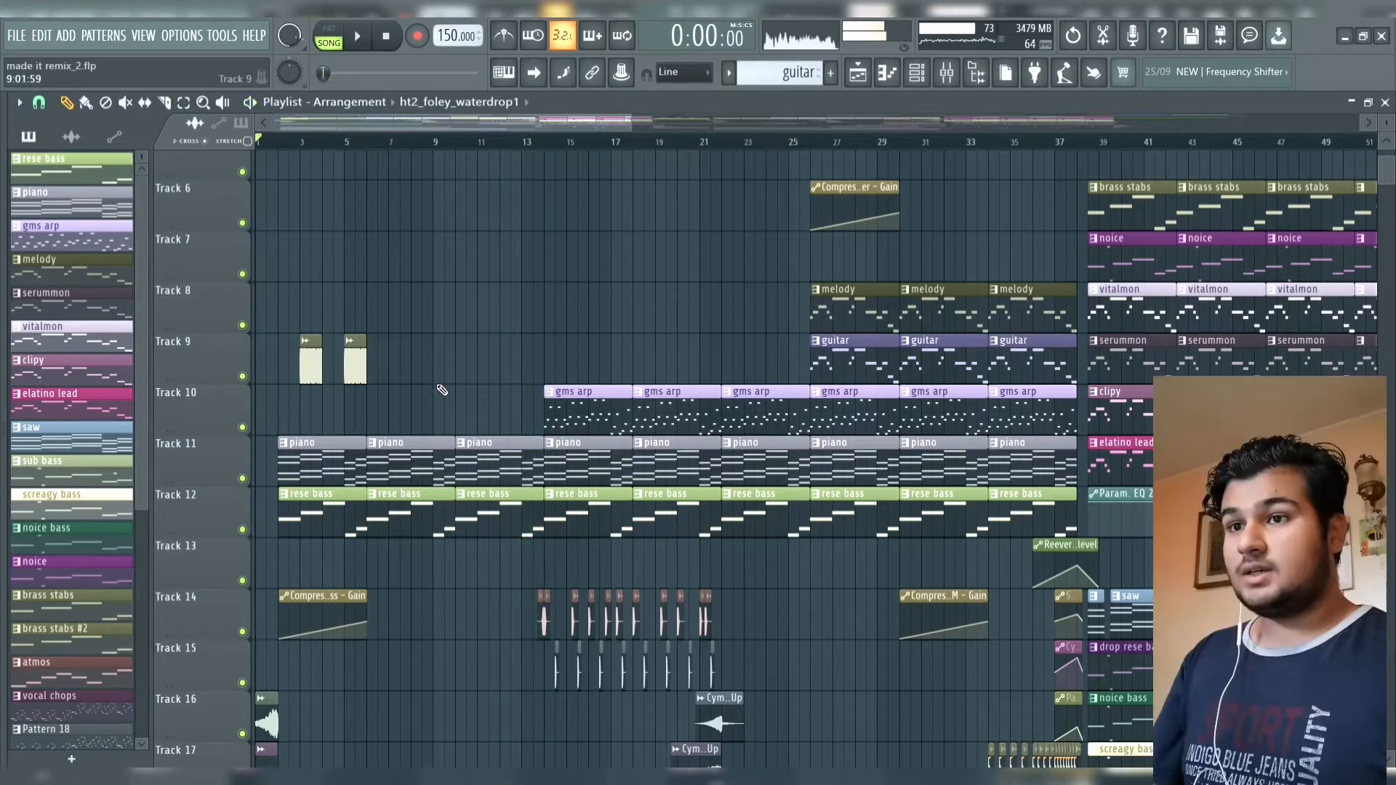
{"action": "scroll", "coordinate": [313, 405], "scroll_direction": "down", "scroll_amount": 3}
{"action": "scroll", "coordinate": [233, 391], "scroll_direction": "up", "scroll_amount": 8}
{"action": "scroll", "coordinate": [280, 368], "scroll_direction": "up", "scroll_amount": 3}
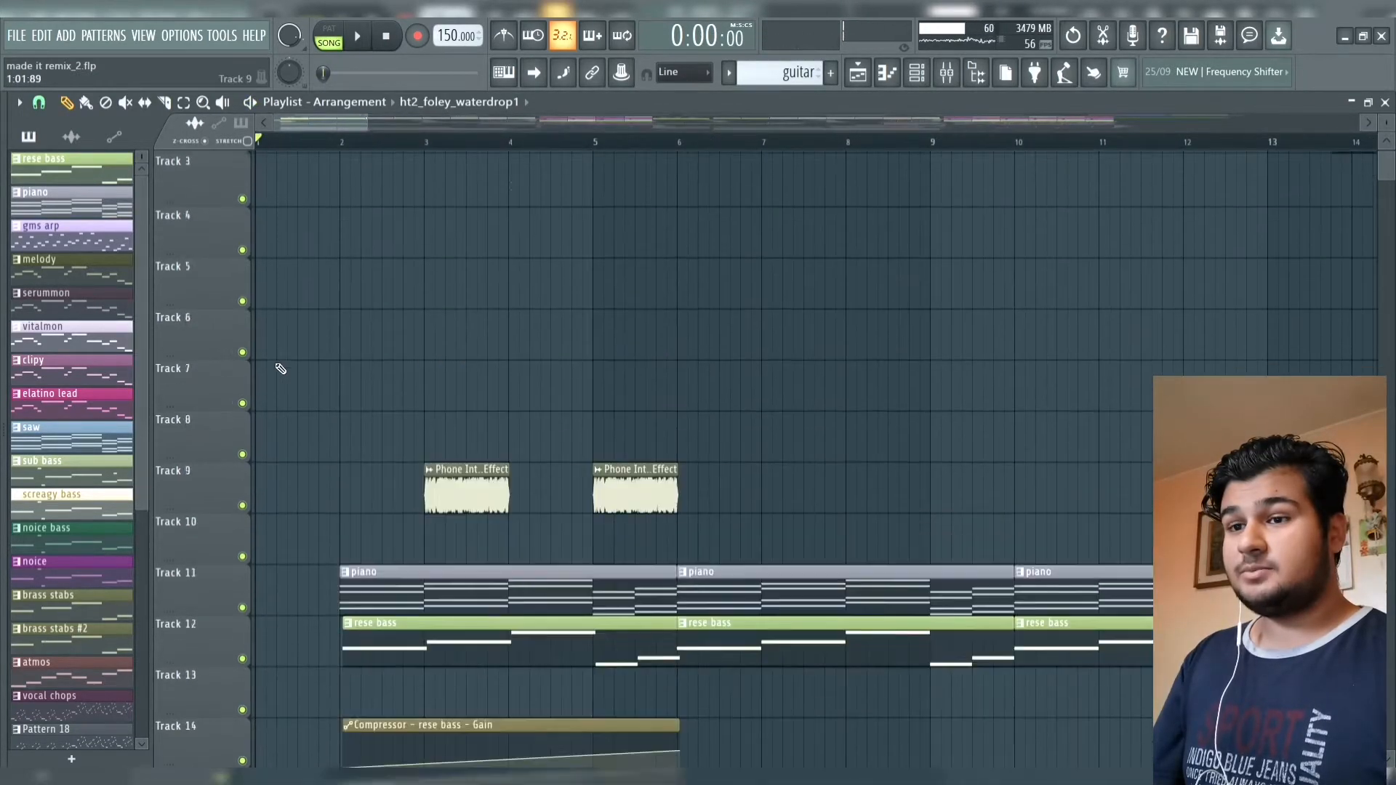
{"action": "scroll", "coordinate": [291, 374], "scroll_direction": "down", "scroll_amount": 9}
{"action": "scroll", "coordinate": [291, 378], "scroll_direction": "up", "scroll_amount": 3}
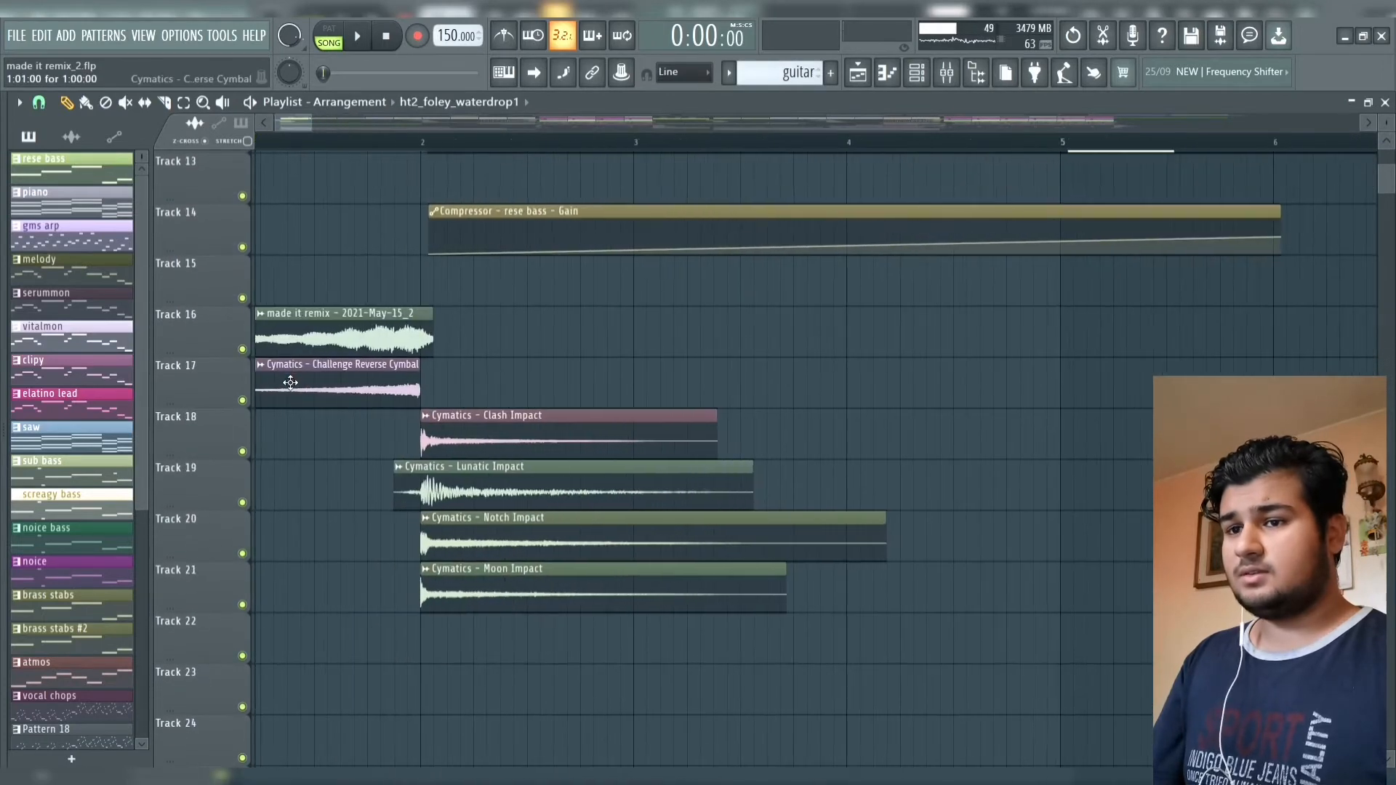
Step: Solo Tracks 16 and 17 together and audition the made it remix riser with the Challenge Reverse Cymbal
{"action": "scroll", "coordinate": [277, 375], "scroll_direction": "up", "scroll_amount": 2}
{"action": "left_click", "coordinate": [242, 376], "text": "ctrl"}
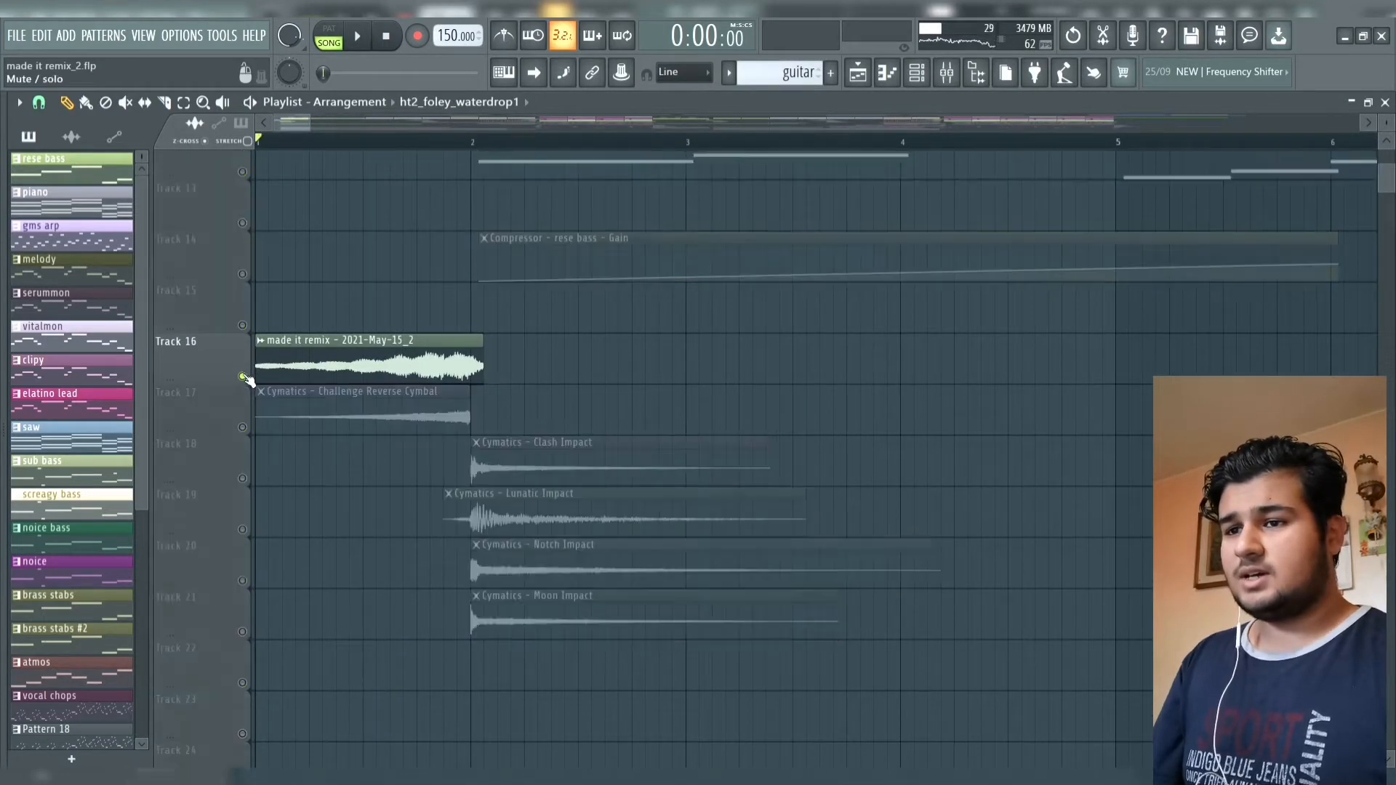
{"action": "left_click", "coordinate": [243, 427]}
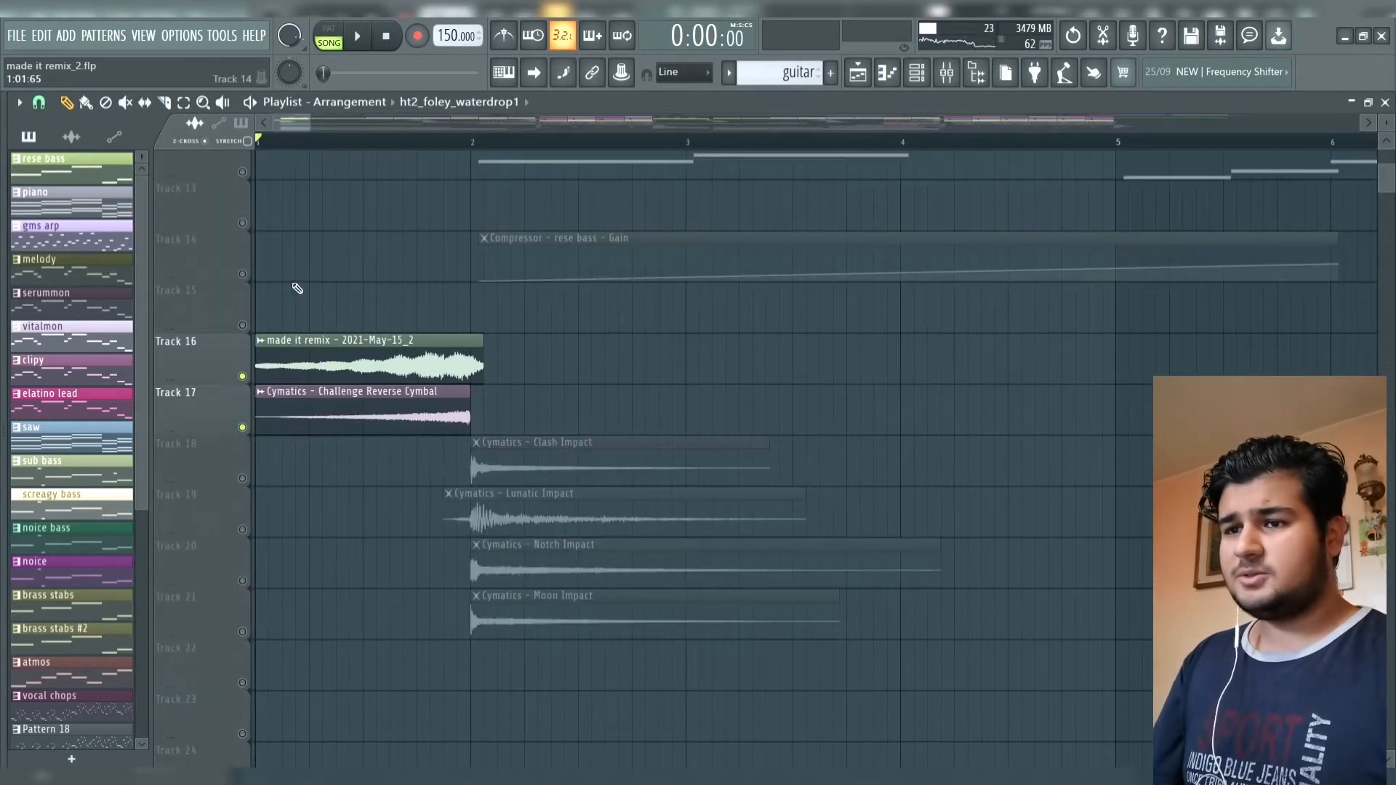
{"action": "scroll", "coordinate": [297, 289], "scroll_direction": "down", "scroll_amount": 1}
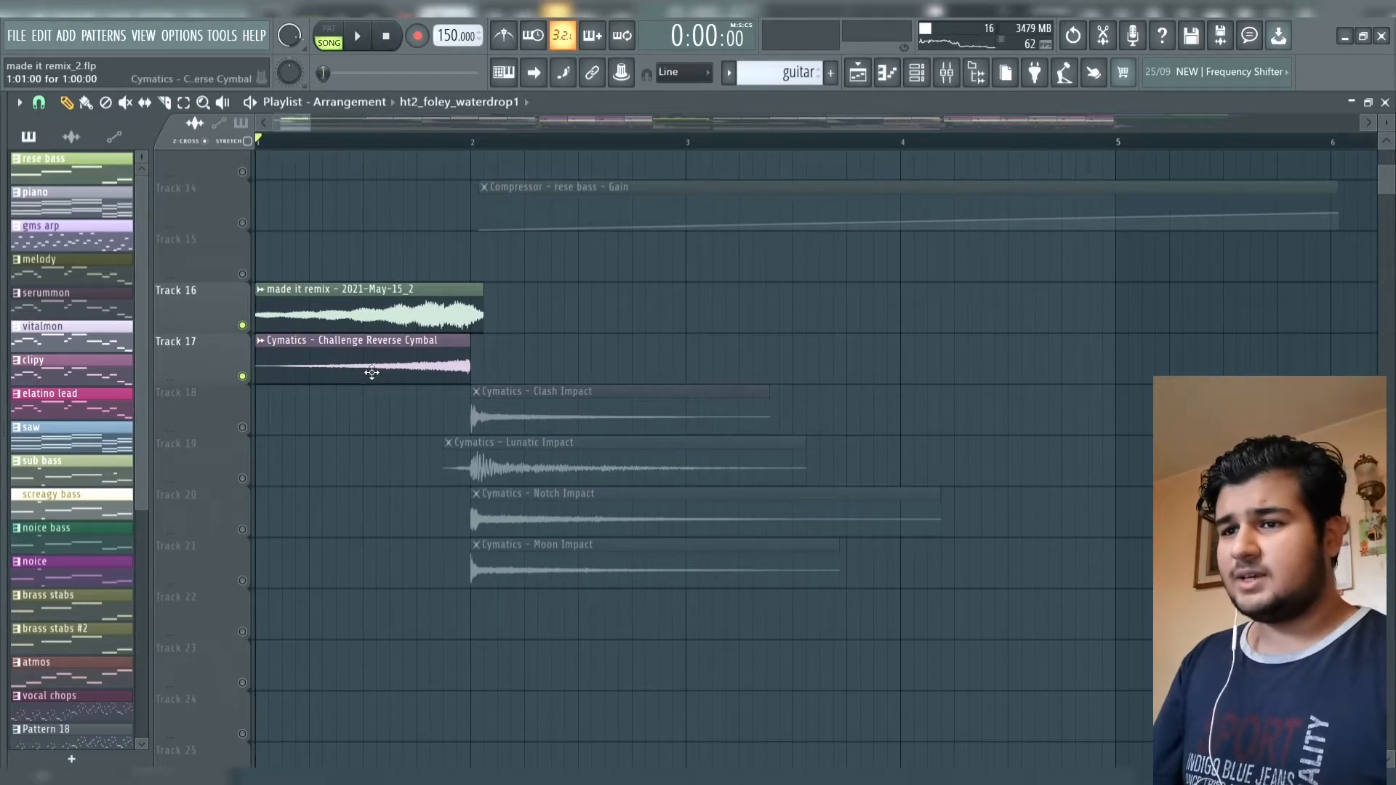
{"action": "key", "text": "space"}
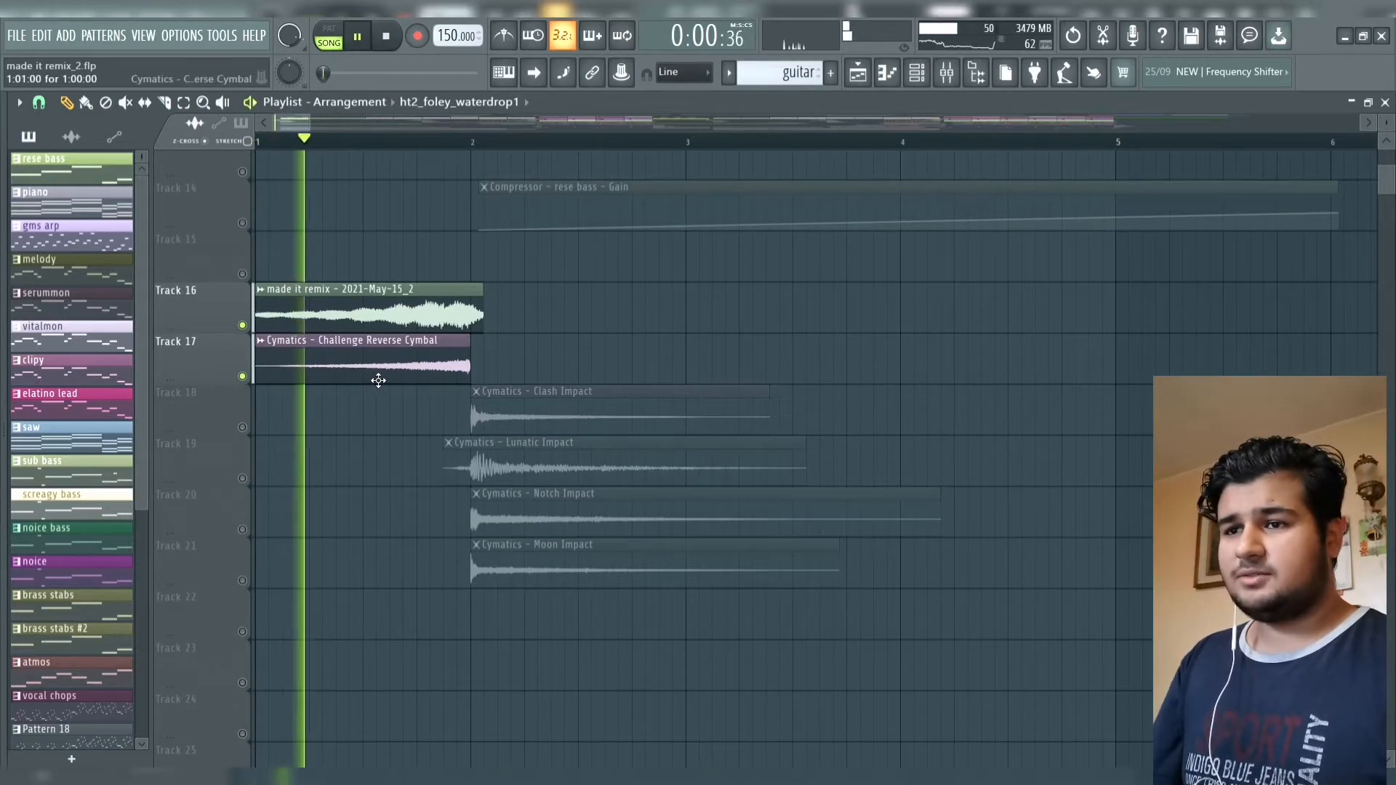
{"action": "key", "text": "space"}
Step: Solo only Track 16 and audition the made it remix riser clip from the song start
{"action": "right_click", "coordinate": [243, 325]}
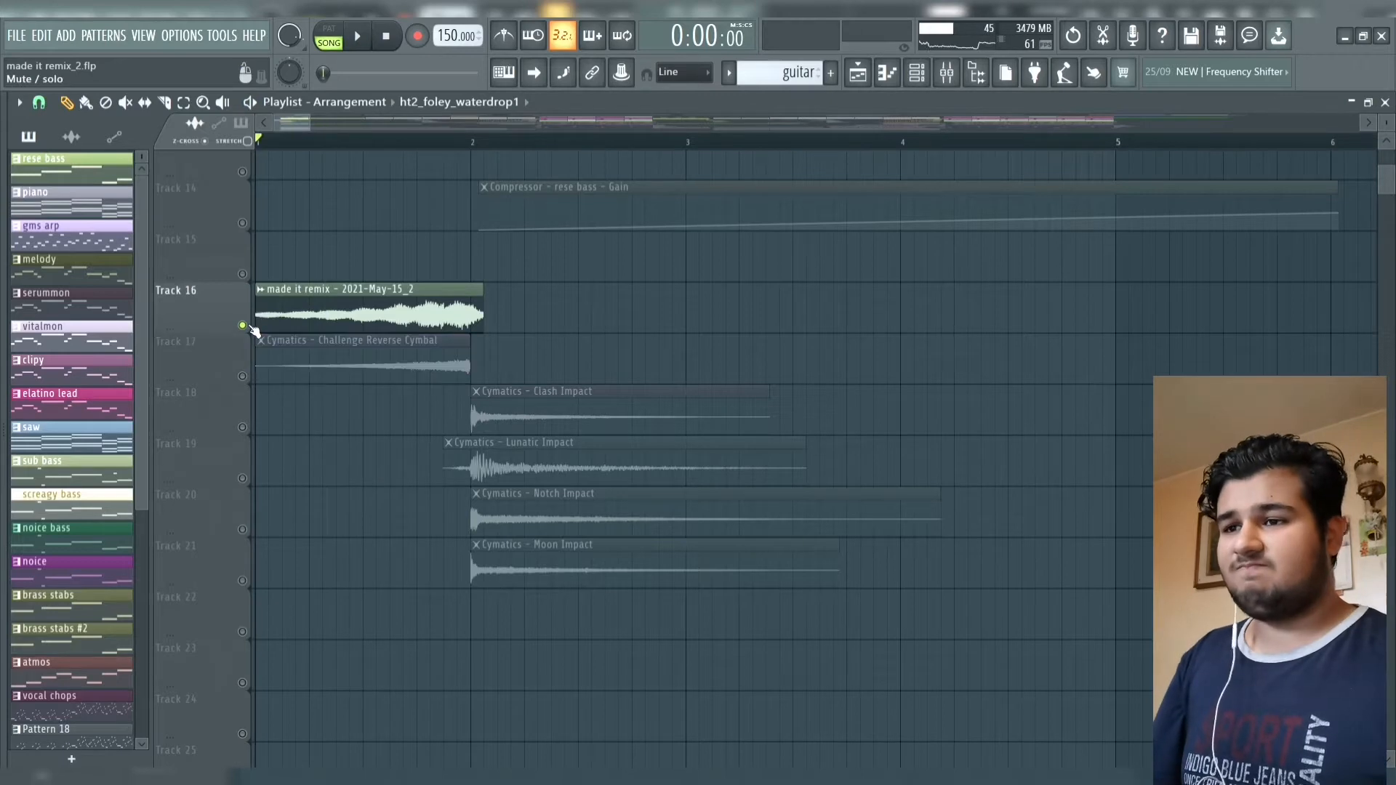
{"action": "key", "text": "space"}
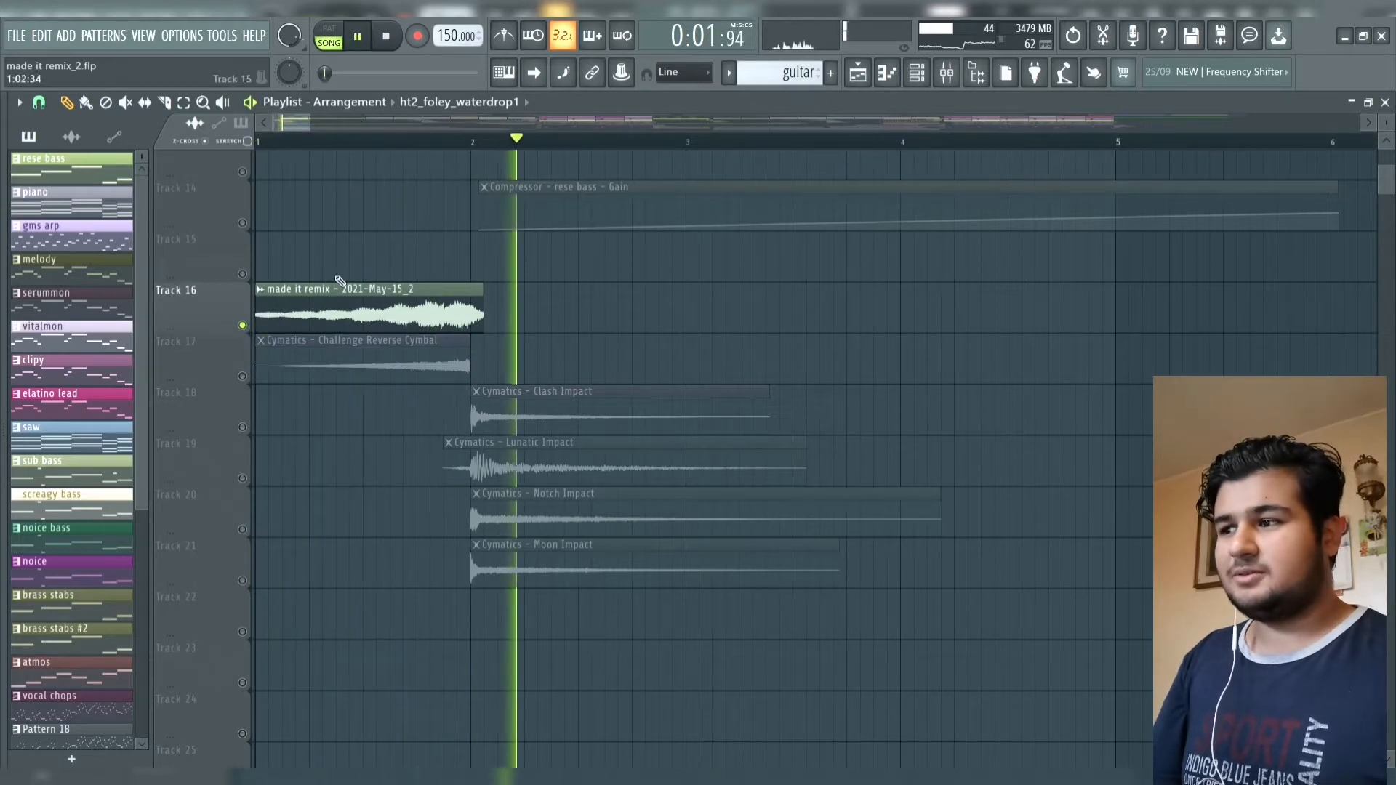
{"action": "key", "text": "space"}
Step: Solo Tracks 18 to 21 together and audition the Clash, Lunatic, Notch and Moon impact samples
{"action": "scroll", "coordinate": [396, 240], "scroll_direction": "up", "scroll_amount": 4}
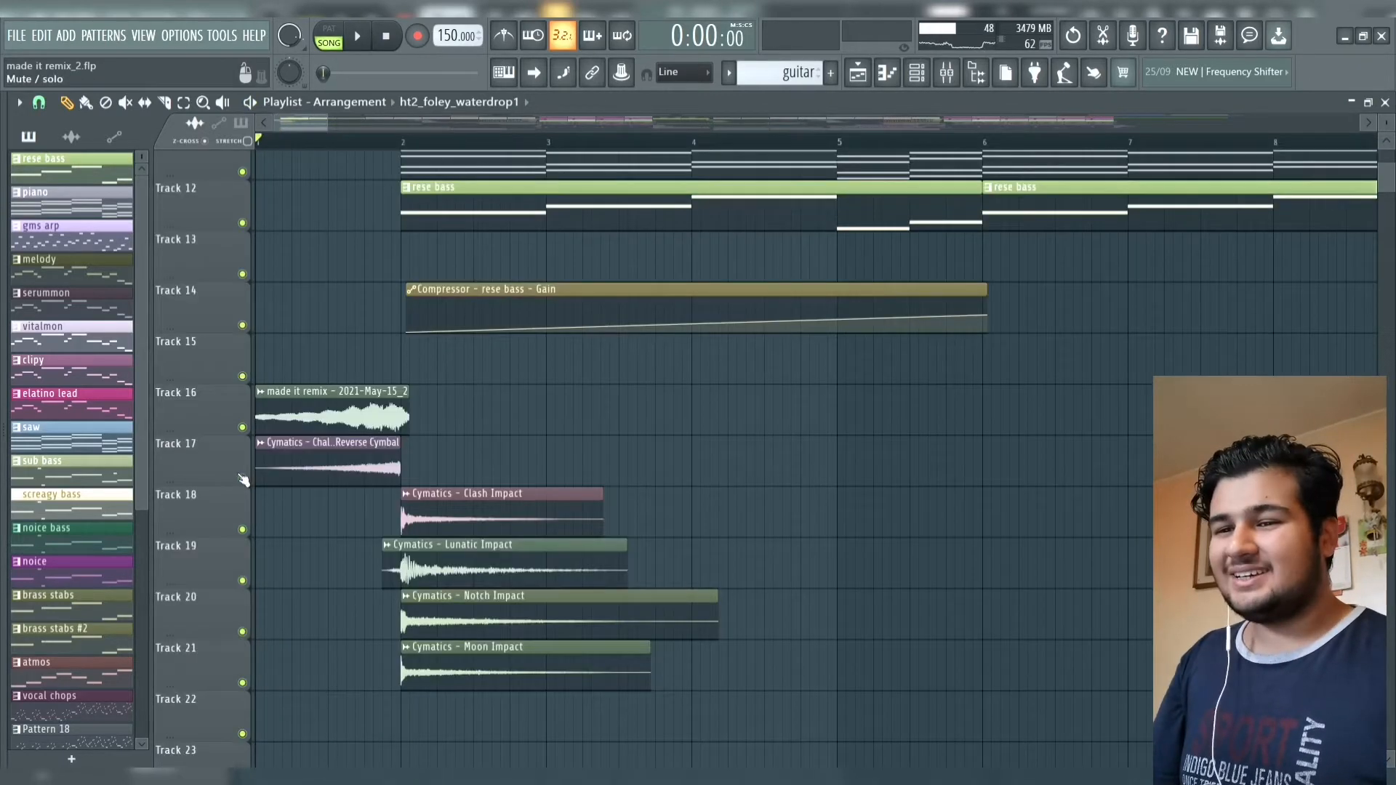
{"action": "right_click", "coordinate": [243, 478]}
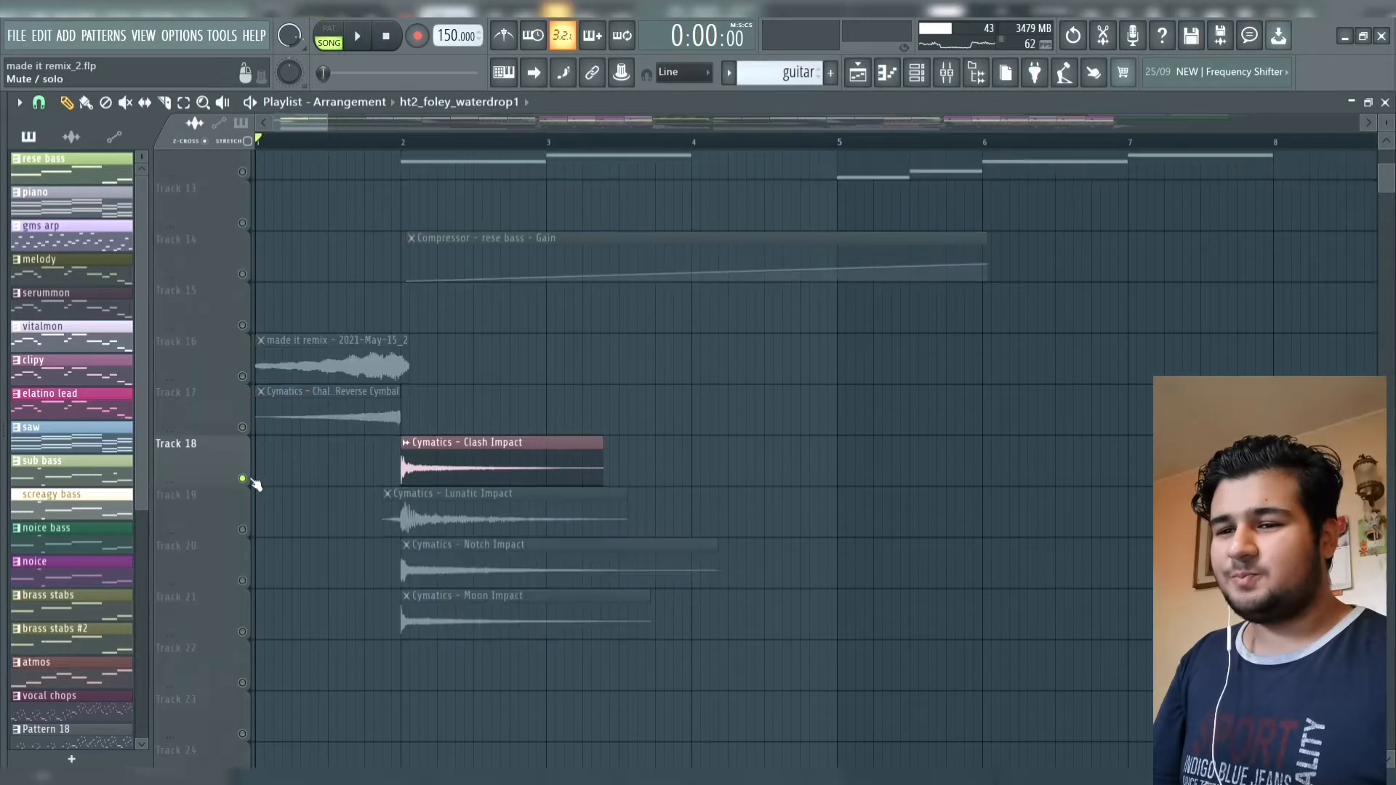
{"action": "left_click", "coordinate": [243, 529]}
{"action": "left_click", "coordinate": [242, 580]}
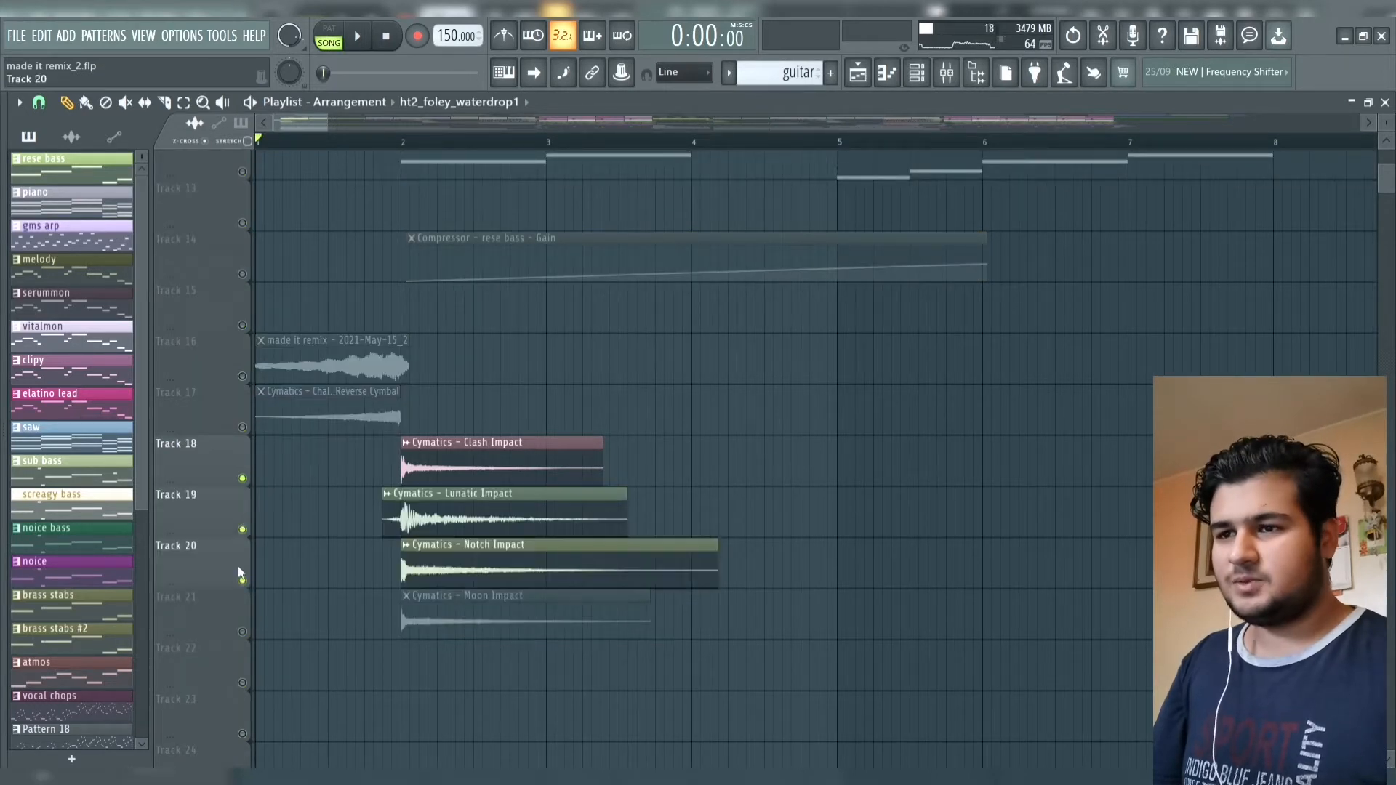
{"action": "scroll", "coordinate": [240, 574], "scroll_direction": "down", "scroll_amount": 1}
{"action": "left_click", "coordinate": [243, 581]}
{"action": "scroll", "coordinate": [248, 570], "scroll_direction": "down", "scroll_amount": 2}
{"action": "key", "text": "space"}
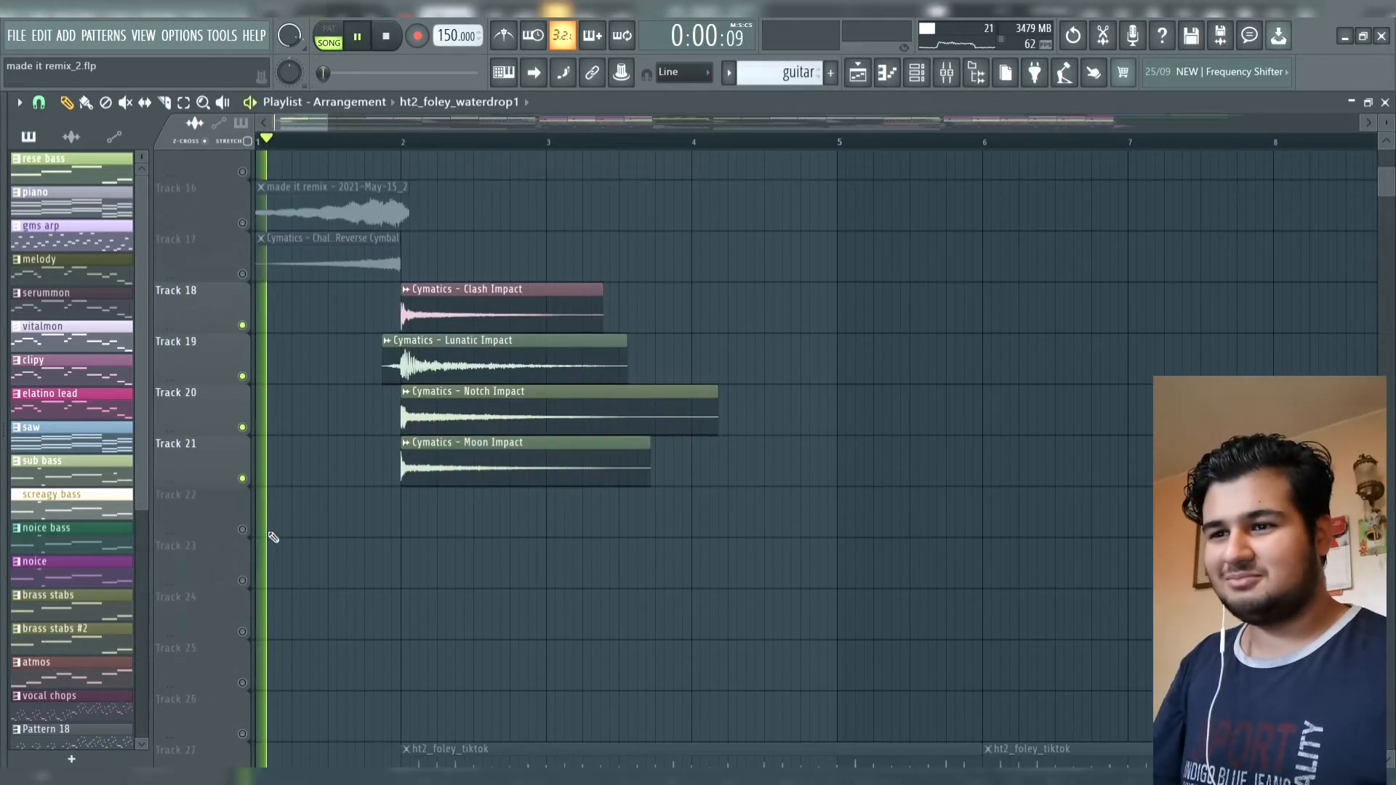
{"action": "scroll", "coordinate": [400, 391], "scroll_direction": "down", "scroll_amount": 1}
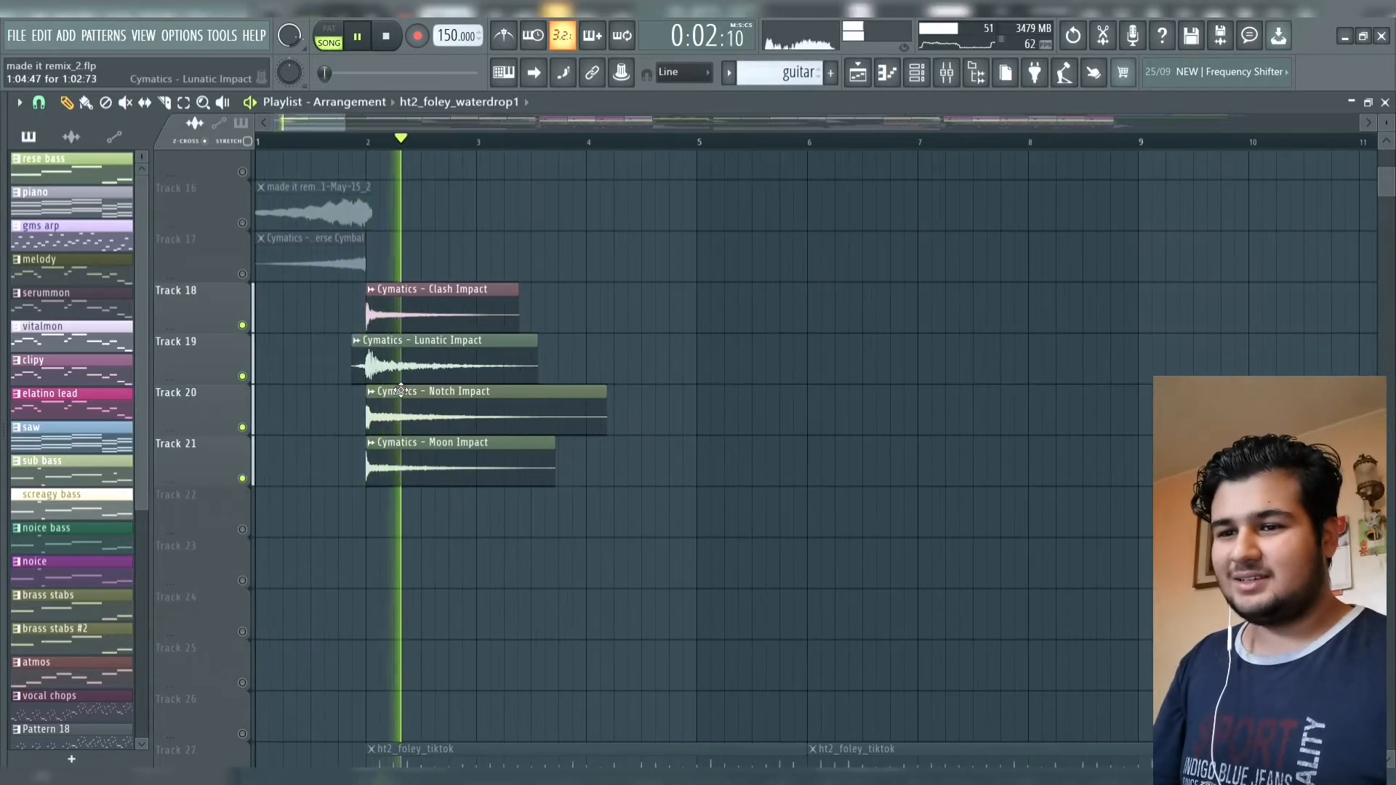
{"action": "key", "text": "space"}
Step: Enable Track 27 and audition its ht2_foley_tiktok loop from the song start
{"action": "scroll", "coordinate": [310, 487], "scroll_direction": "down", "scroll_amount": 4}
{"action": "left_click", "coordinate": [243, 580]}
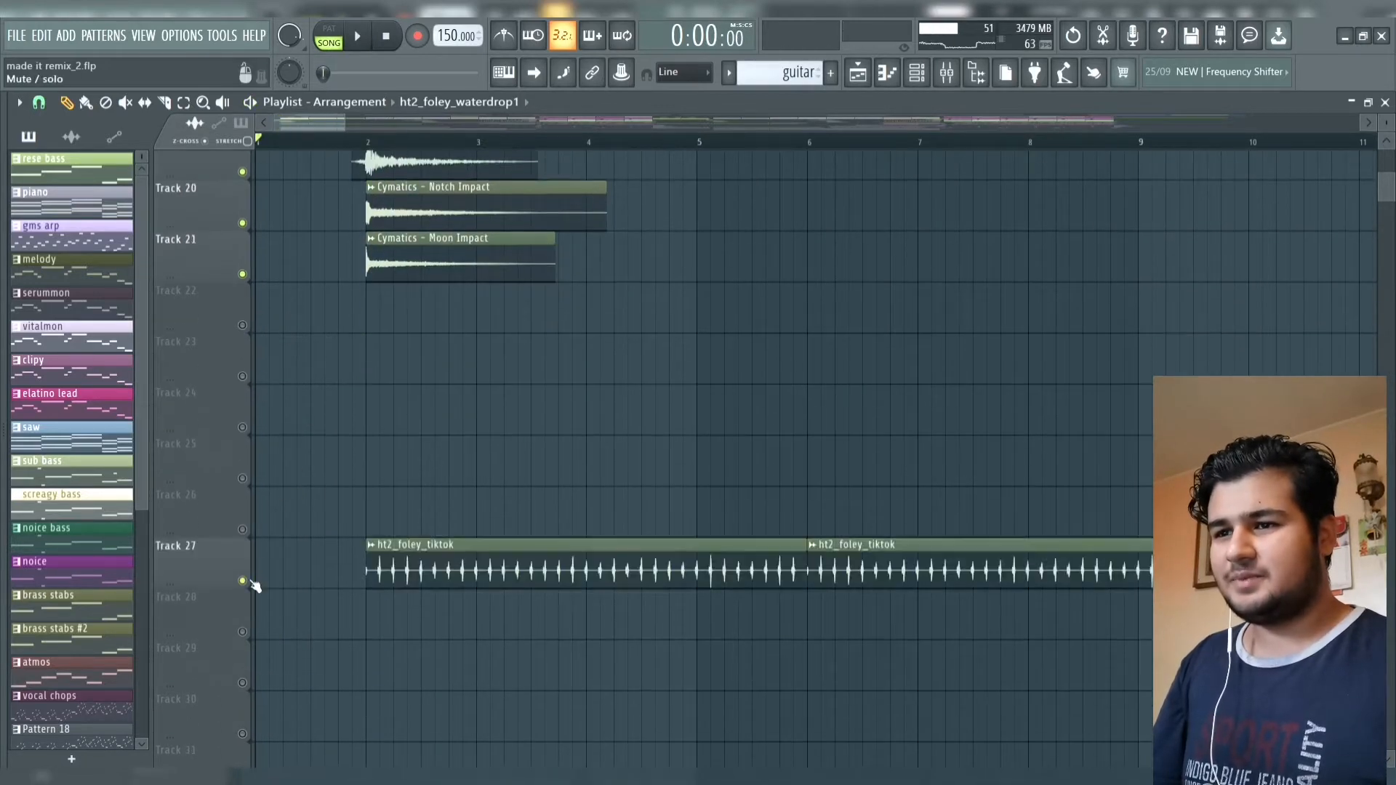
{"action": "scroll", "coordinate": [291, 538], "scroll_direction": "down", "scroll_amount": 3}
{"action": "key", "text": "space"}
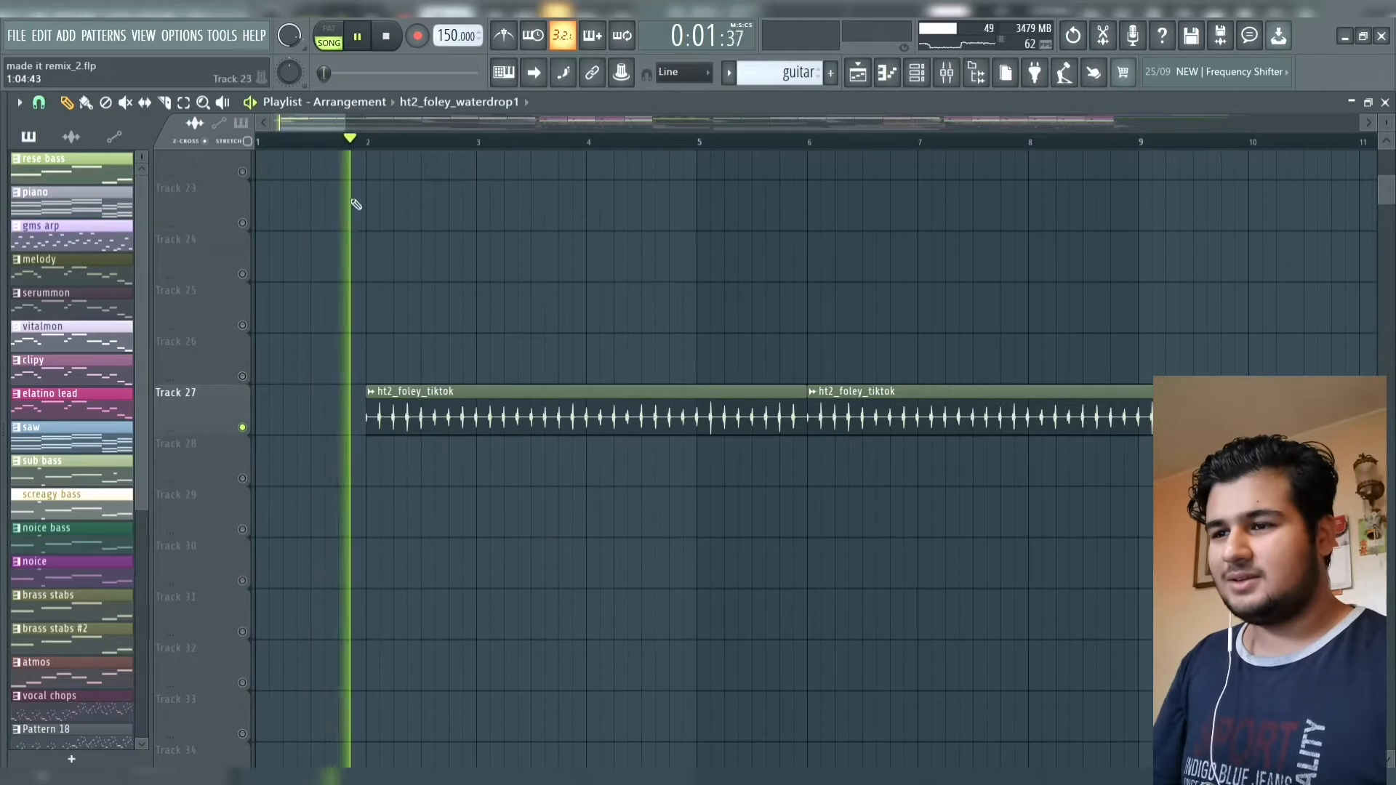
{"action": "scroll", "coordinate": [362, 337], "scroll_direction": "down", "scroll_amount": 1}
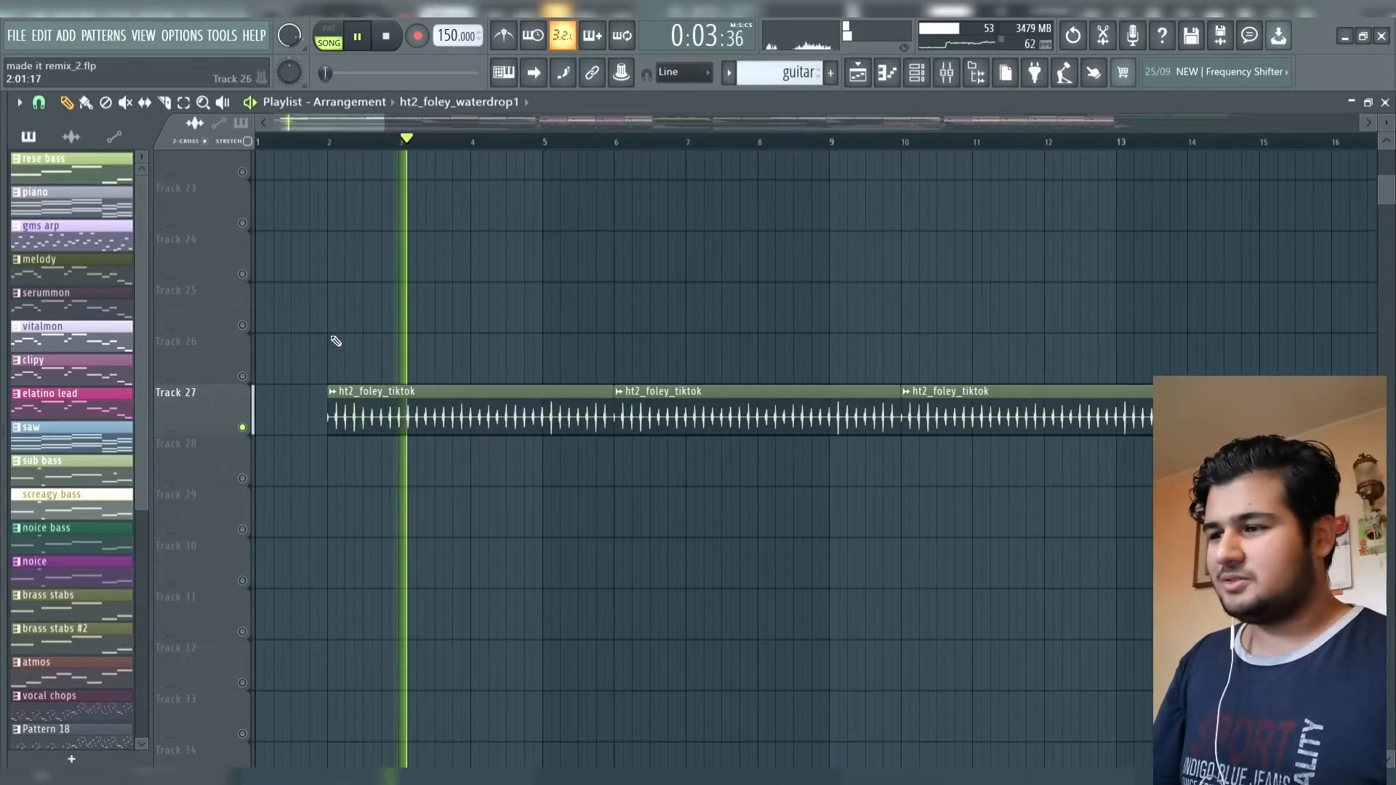
{"action": "scroll", "coordinate": [436, 327], "scroll_direction": "down", "scroll_amount": 3}
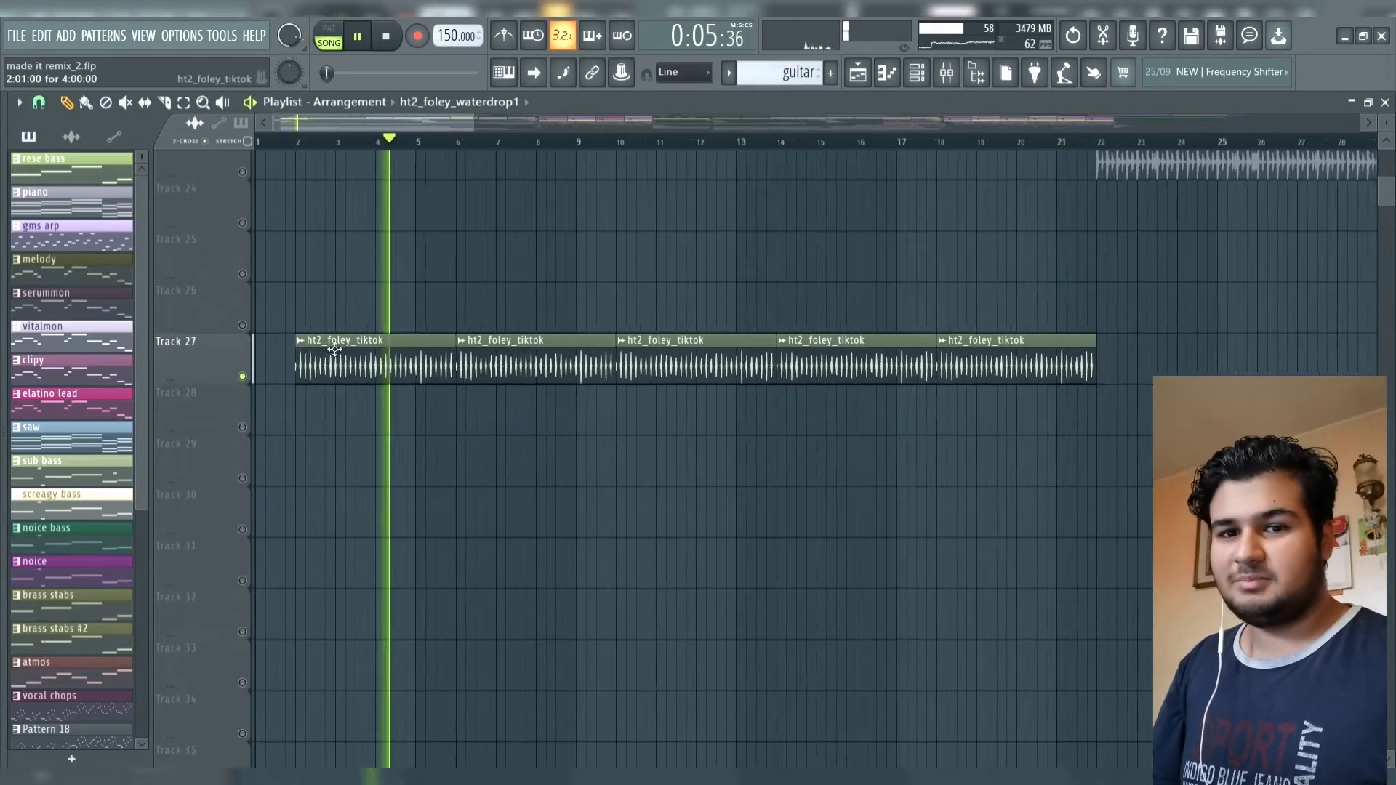
{"action": "scroll", "coordinate": [816, 274], "scroll_direction": "up", "scroll_amount": 3}
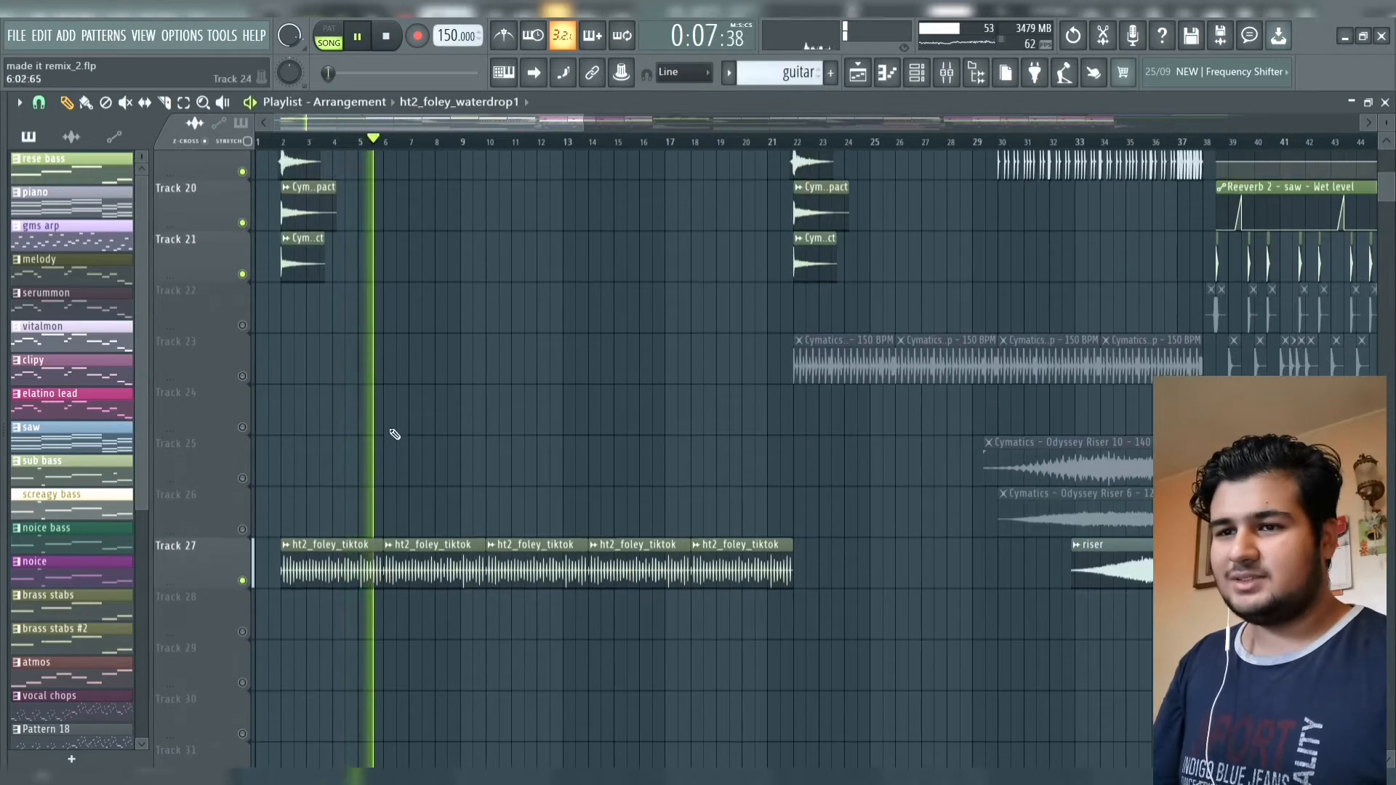
{"action": "scroll", "coordinate": [312, 468], "scroll_direction": "up", "scroll_amount": 4}
{"action": "scroll", "coordinate": [450, 402], "scroll_direction": "down", "scroll_amount": 1}
{"action": "scroll", "coordinate": [450, 402], "scroll_direction": "down", "scroll_amount": 4}
{"action": "scroll", "coordinate": [262, 414], "scroll_direction": "up", "scroll_amount": 3}
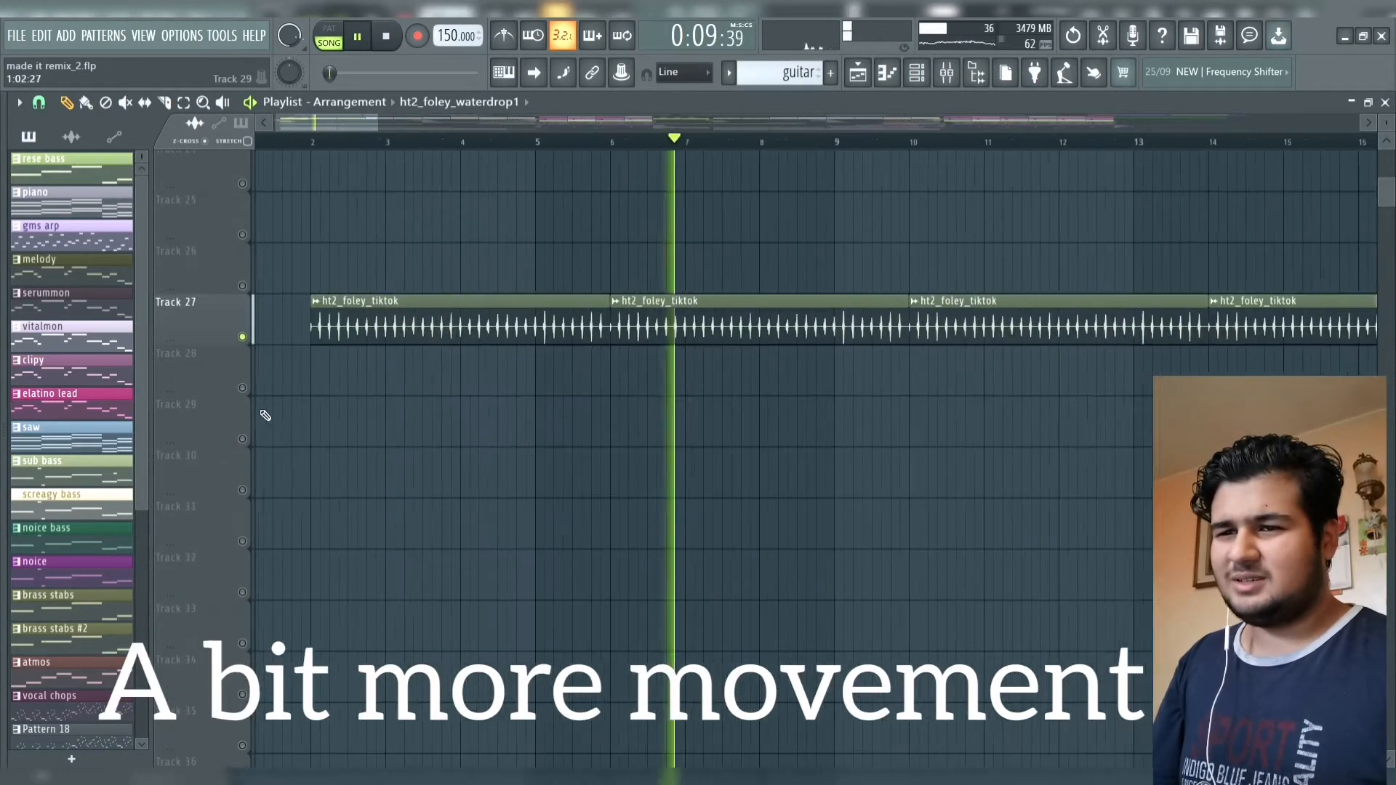
{"action": "key", "text": "space"}
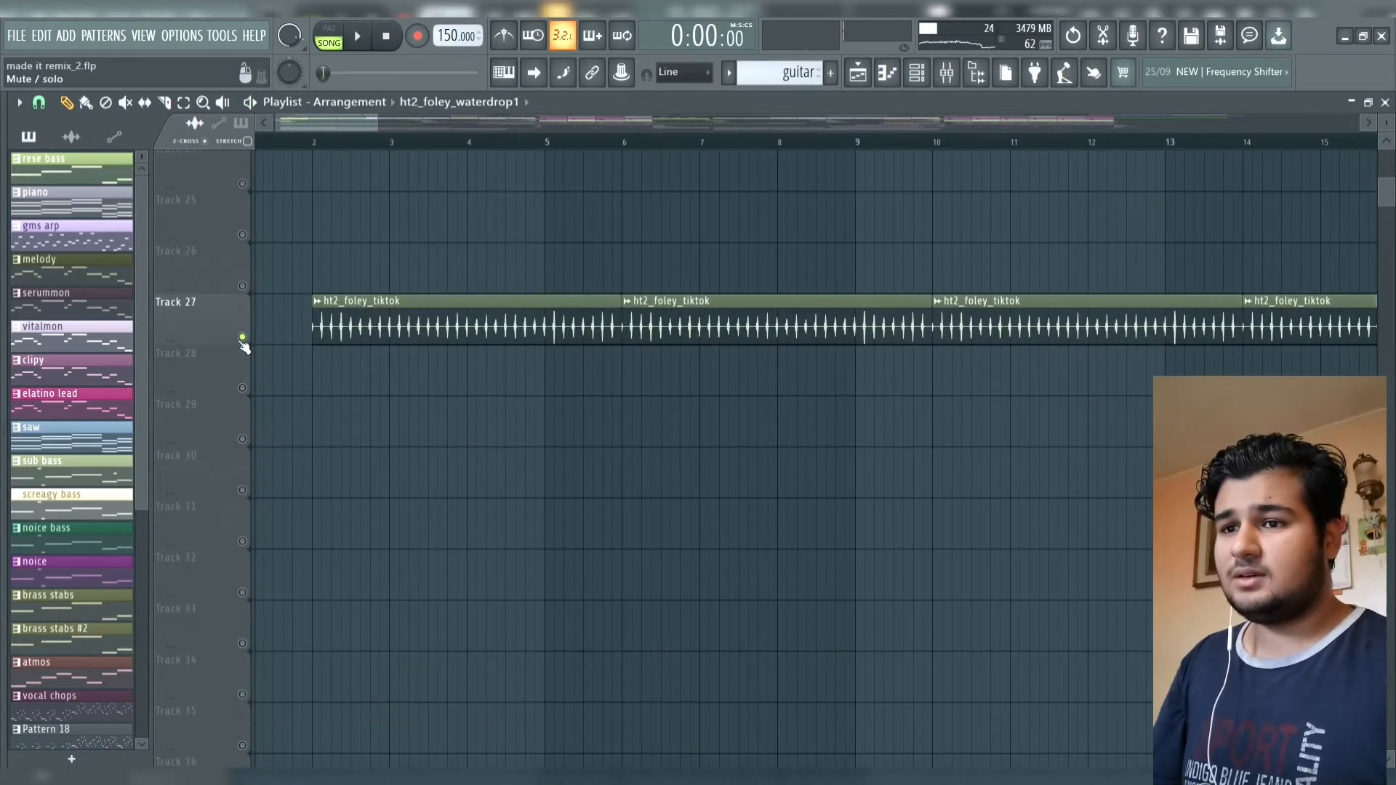
Step: Enable Tracks 37, 39, 41 and 43 and audition the thunder, vinyl crackle, vocal pad and vocal layers together
{"action": "scroll", "coordinate": [254, 349], "scroll_direction": "down", "scroll_amount": 9}
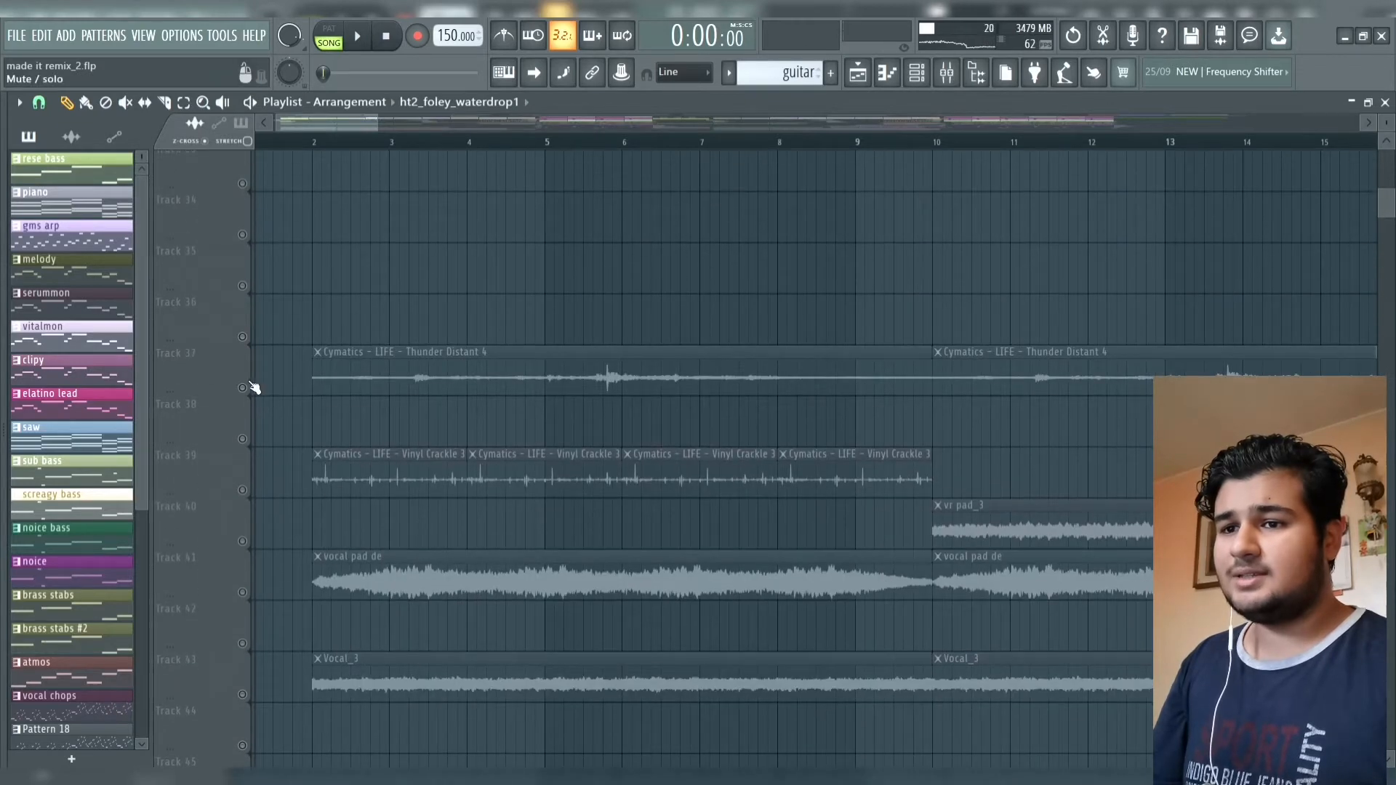
{"action": "left_click", "coordinate": [245, 387]}
{"action": "left_click", "coordinate": [242, 439]}
{"action": "scroll", "coordinate": [233, 435], "scroll_direction": "down", "scroll_amount": 3}
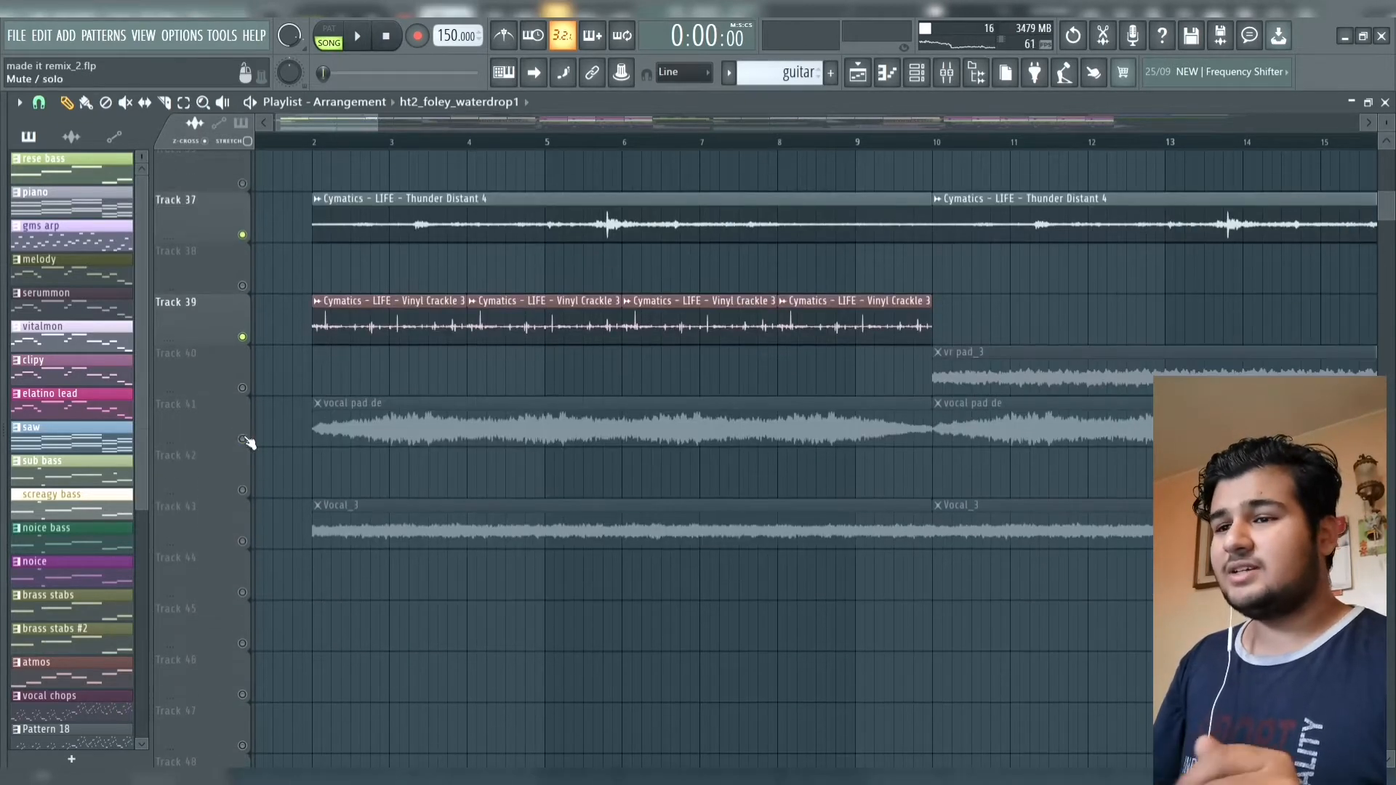
{"action": "left_click", "coordinate": [243, 439]}
{"action": "left_click", "coordinate": [242, 541]}
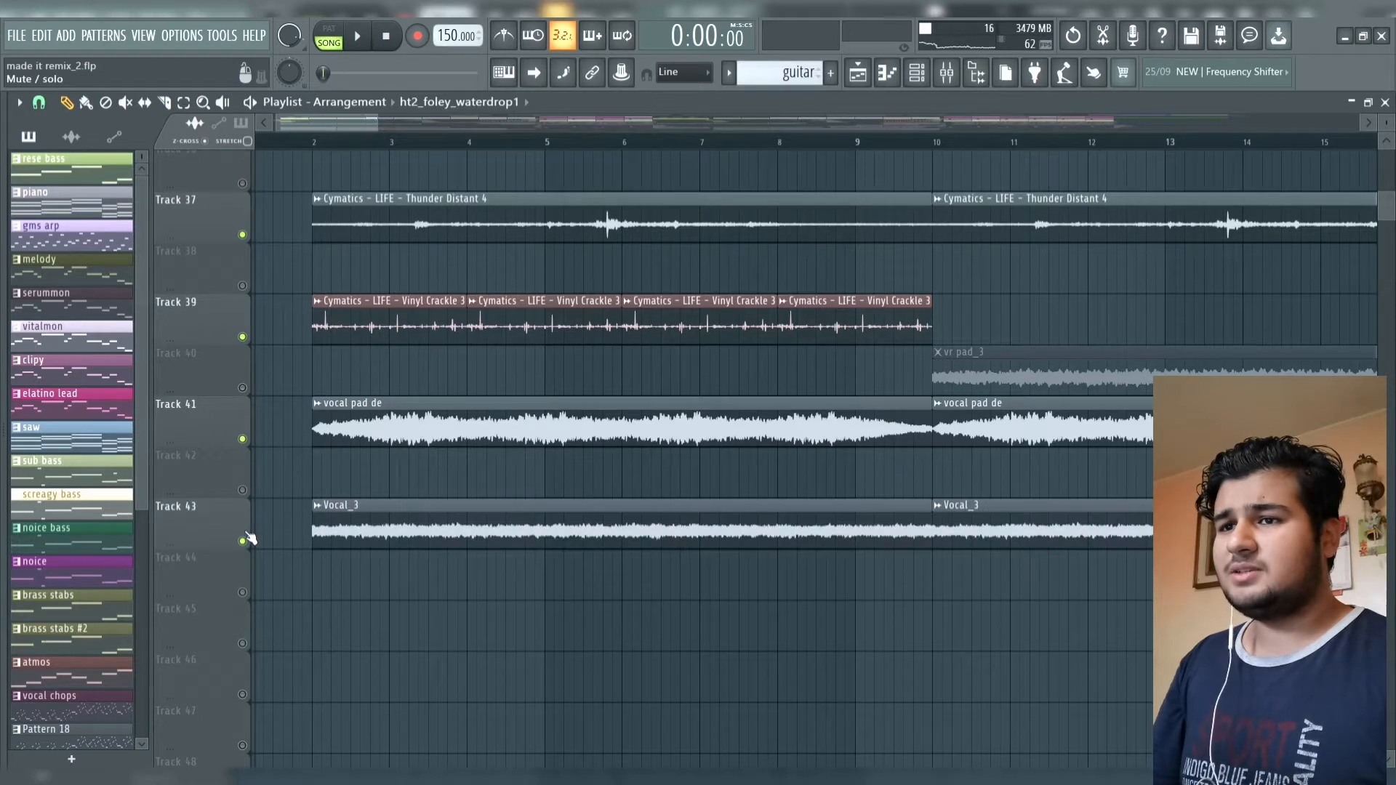
{"action": "scroll", "coordinate": [339, 305], "scroll_direction": "up", "scroll_amount": 1}
{"action": "key", "text": "space"}
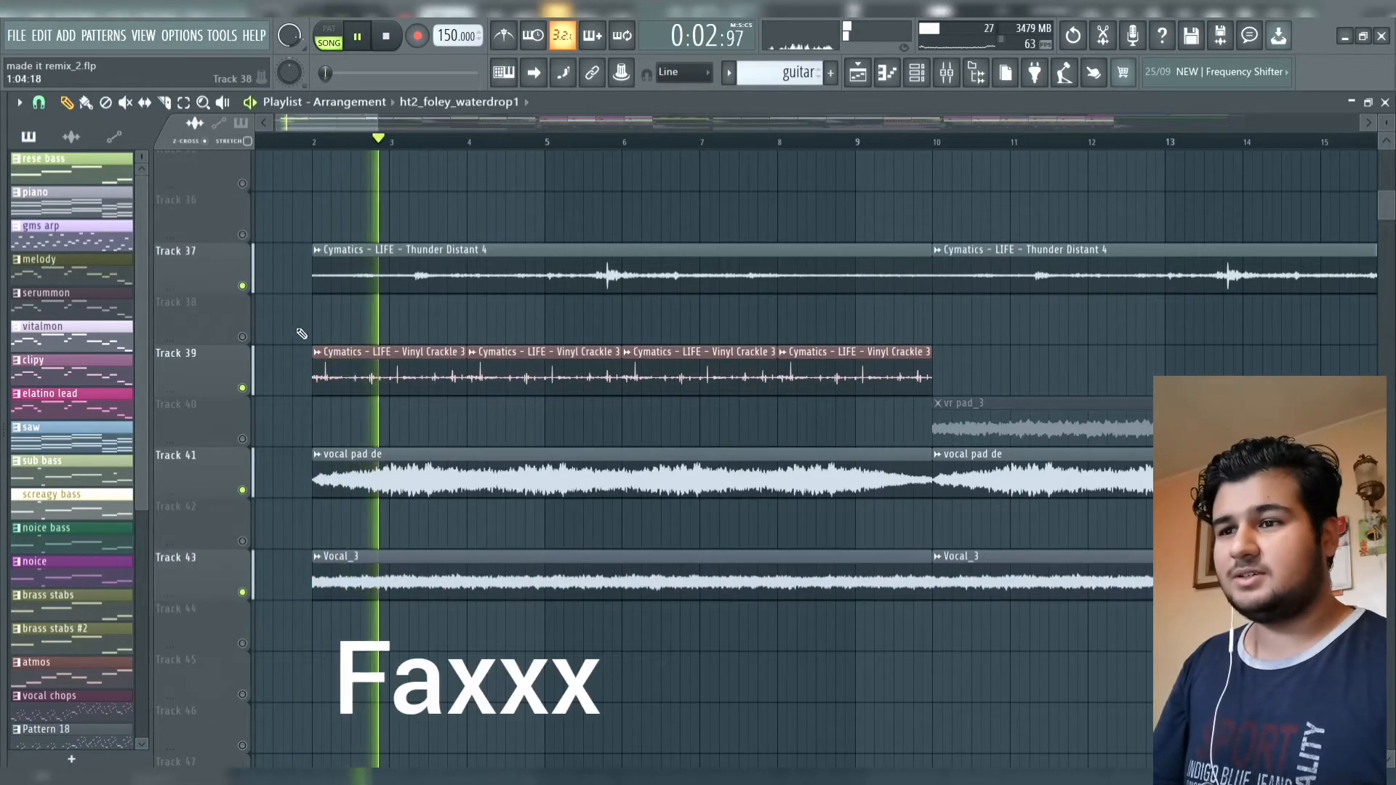
{"action": "scroll", "coordinate": [294, 331], "scroll_direction": "down", "scroll_amount": 2}
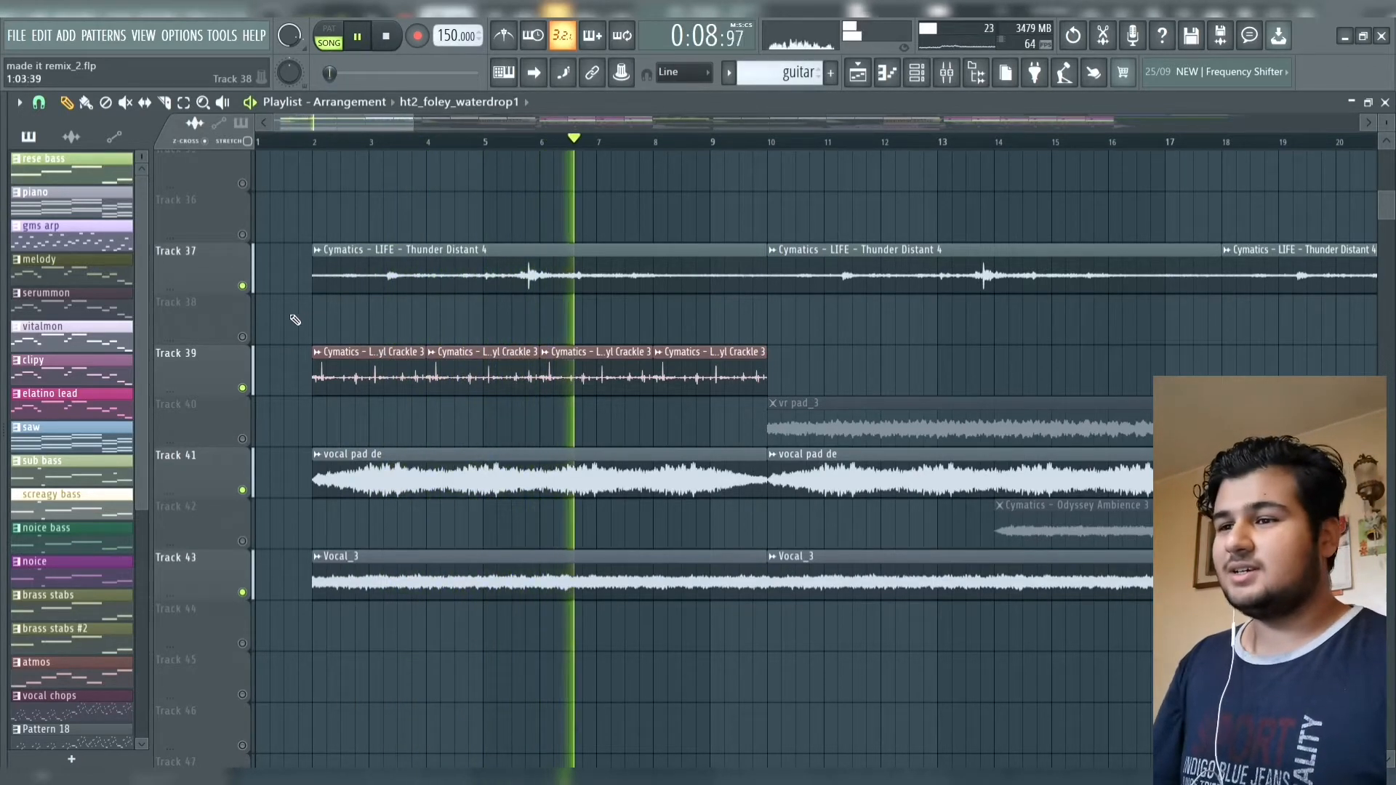
{"action": "scroll", "coordinate": [288, 314], "scroll_direction": "down", "scroll_amount": 2}
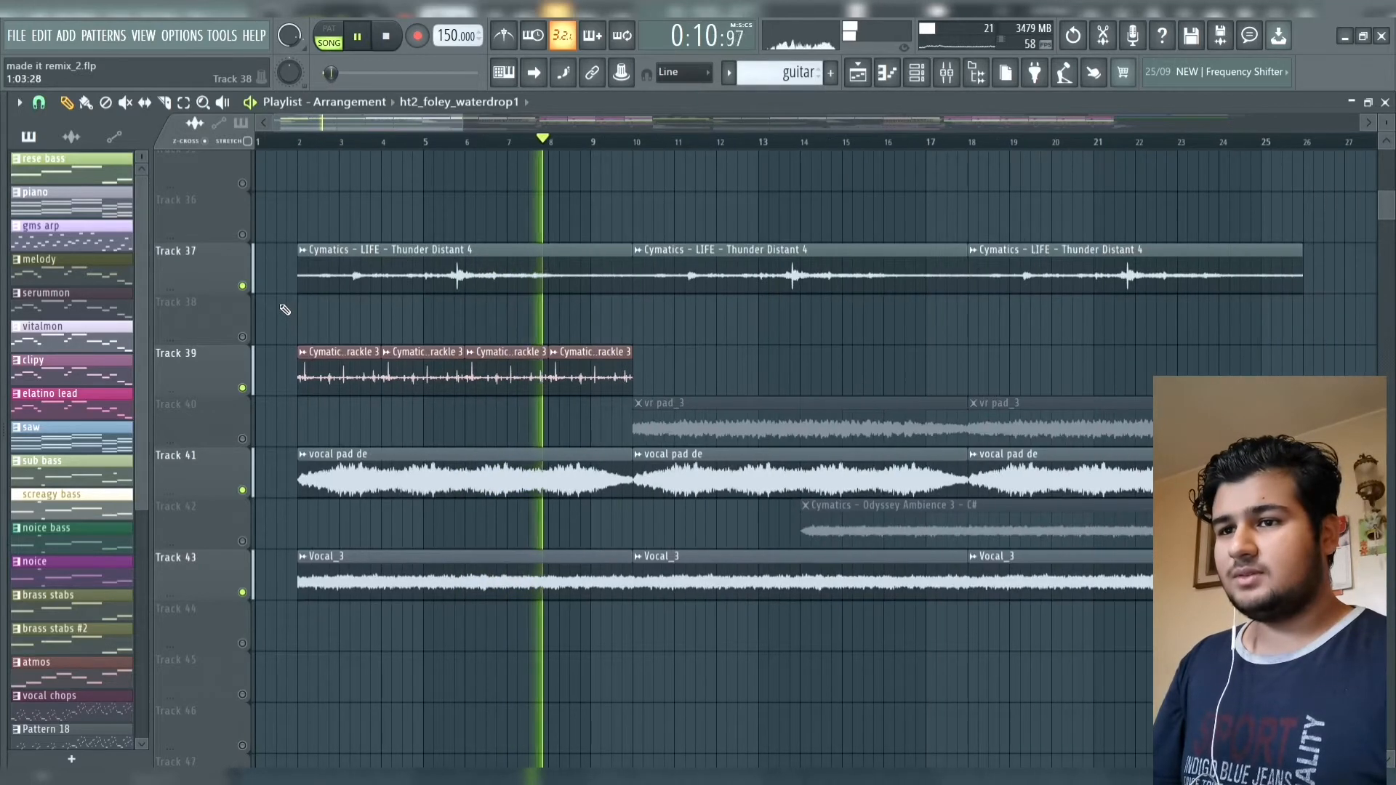
{"action": "key", "text": "space"}
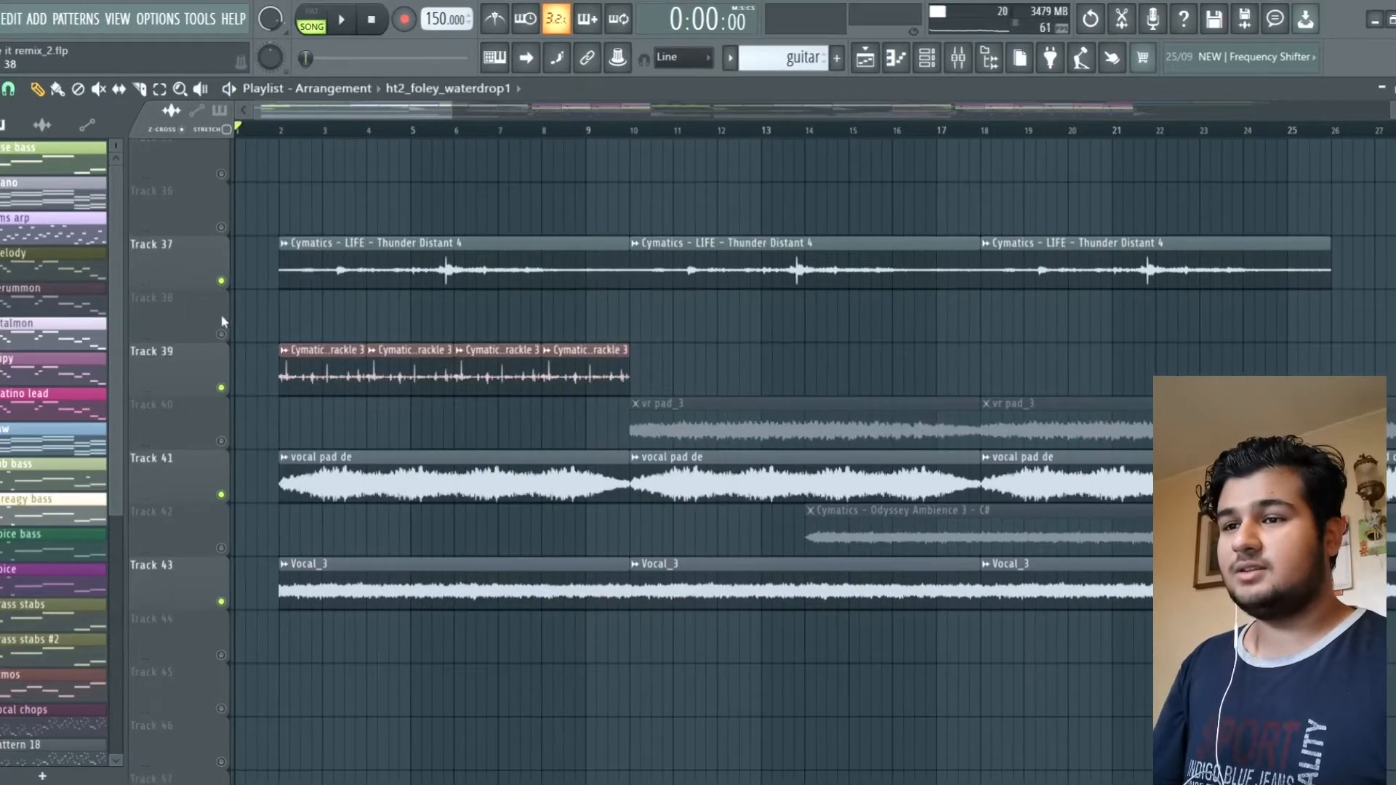
Step: Solo Track 37 and audition the Thunder Distant 4 ambience from bar 2
{"action": "right_click", "coordinate": [223, 282]}
{"action": "scroll", "coordinate": [293, 272], "scroll_direction": "up", "scroll_amount": 2}
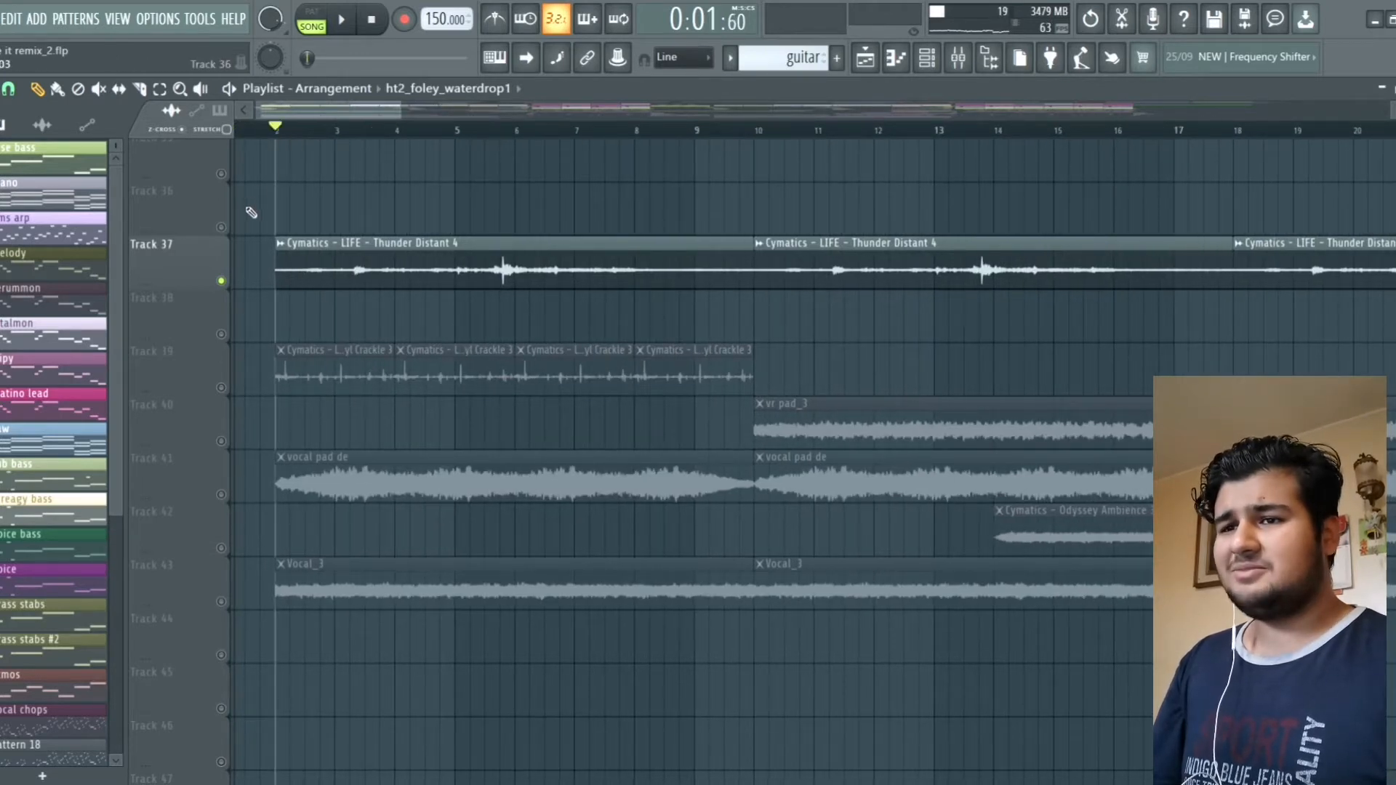
{"action": "key", "text": "space"}
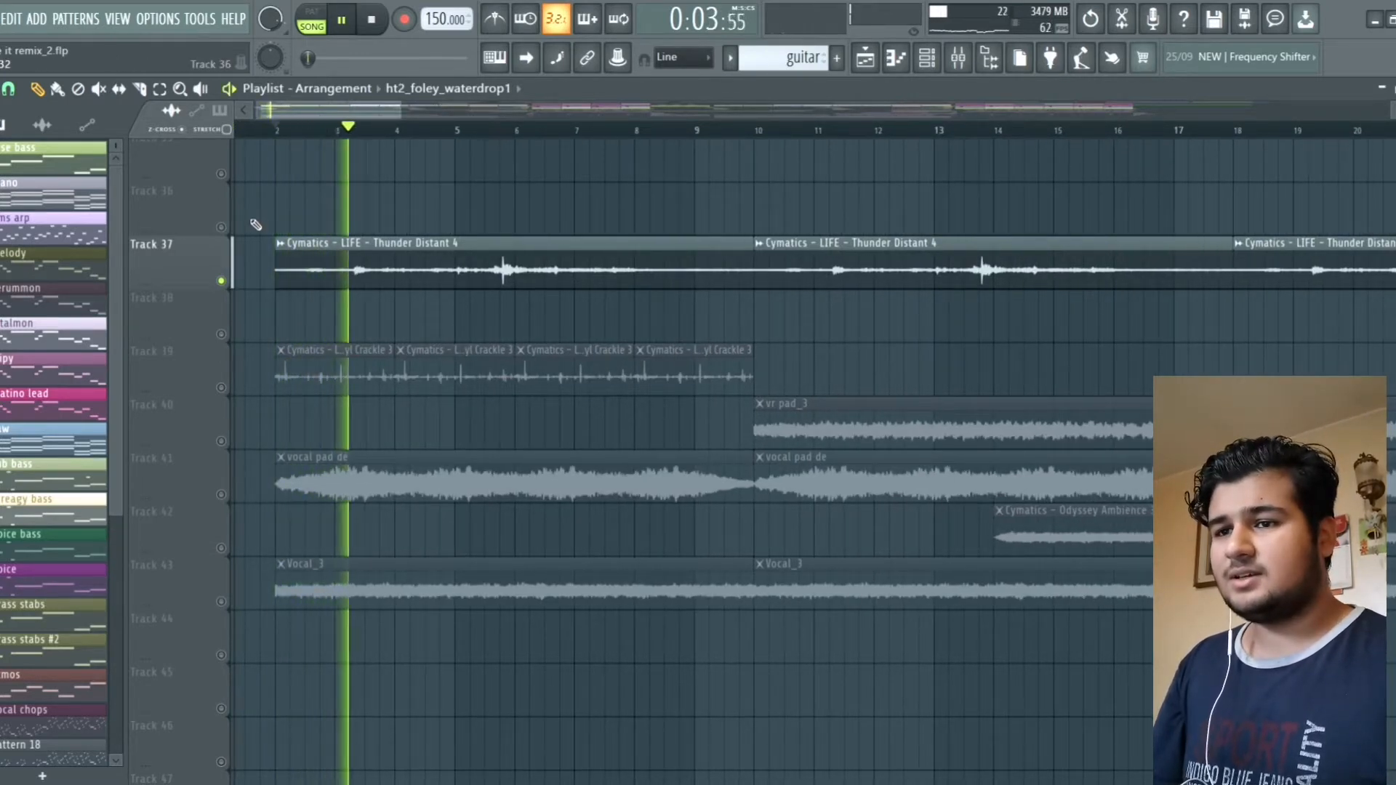
{"action": "scroll", "coordinate": [249, 274], "scroll_direction": "down", "scroll_amount": 1}
{"action": "key", "text": "space"}
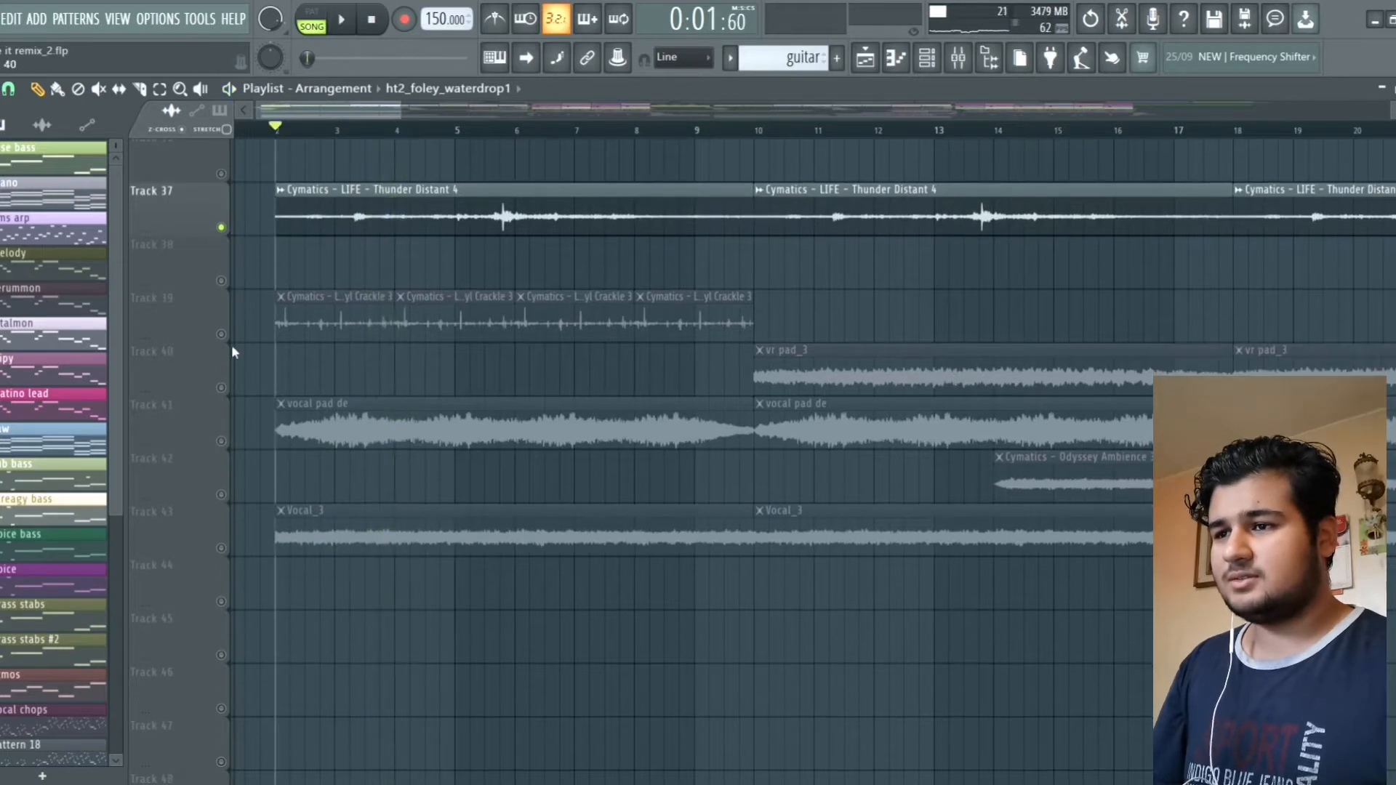
Step: Solo Track 39 and audition the Vinyl Crackle 3 clips from bar 2
{"action": "left_click", "coordinate": [231, 333], "text": "ctrl"}
{"action": "key", "text": "space"}
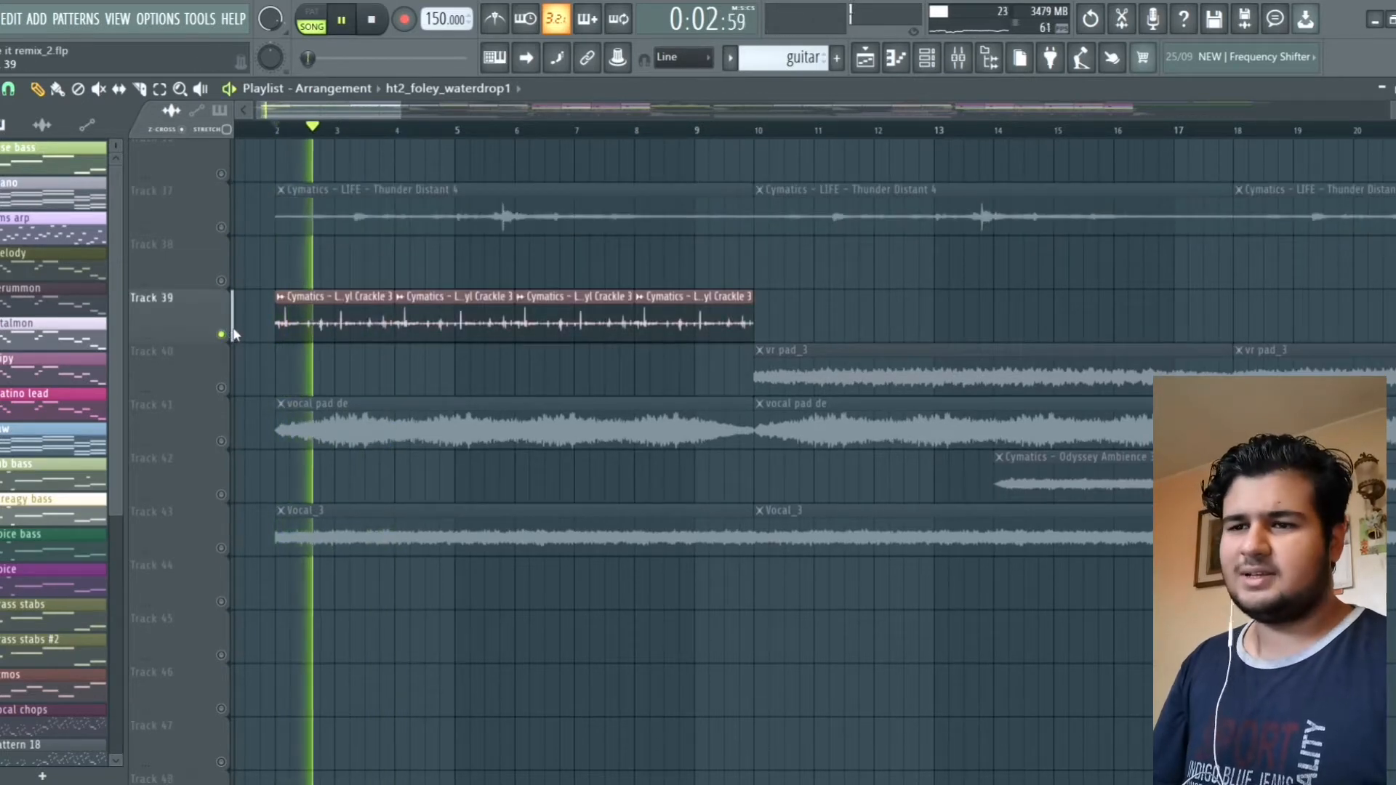
{"action": "scroll", "coordinate": [229, 327], "scroll_direction": "down", "scroll_amount": 1}
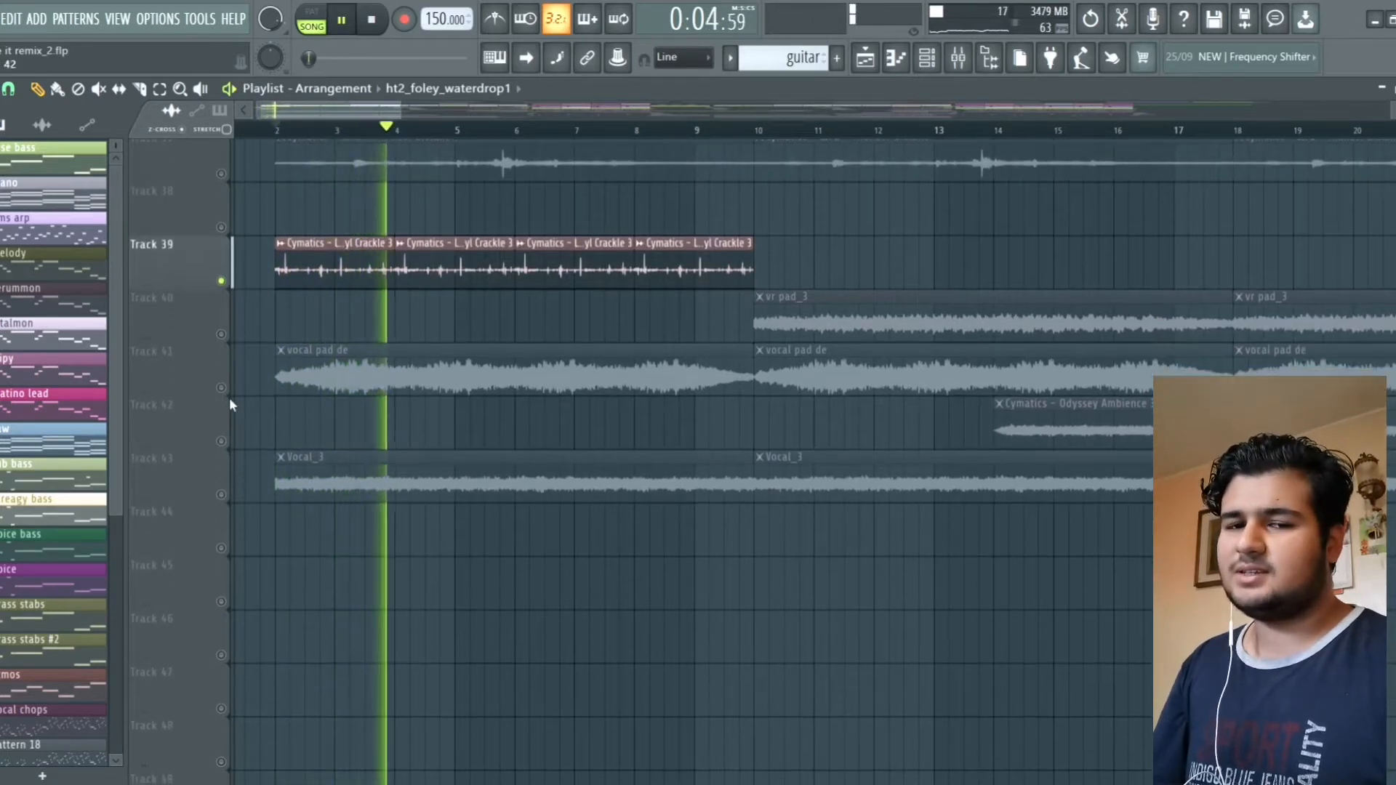
{"action": "key", "text": "space"}
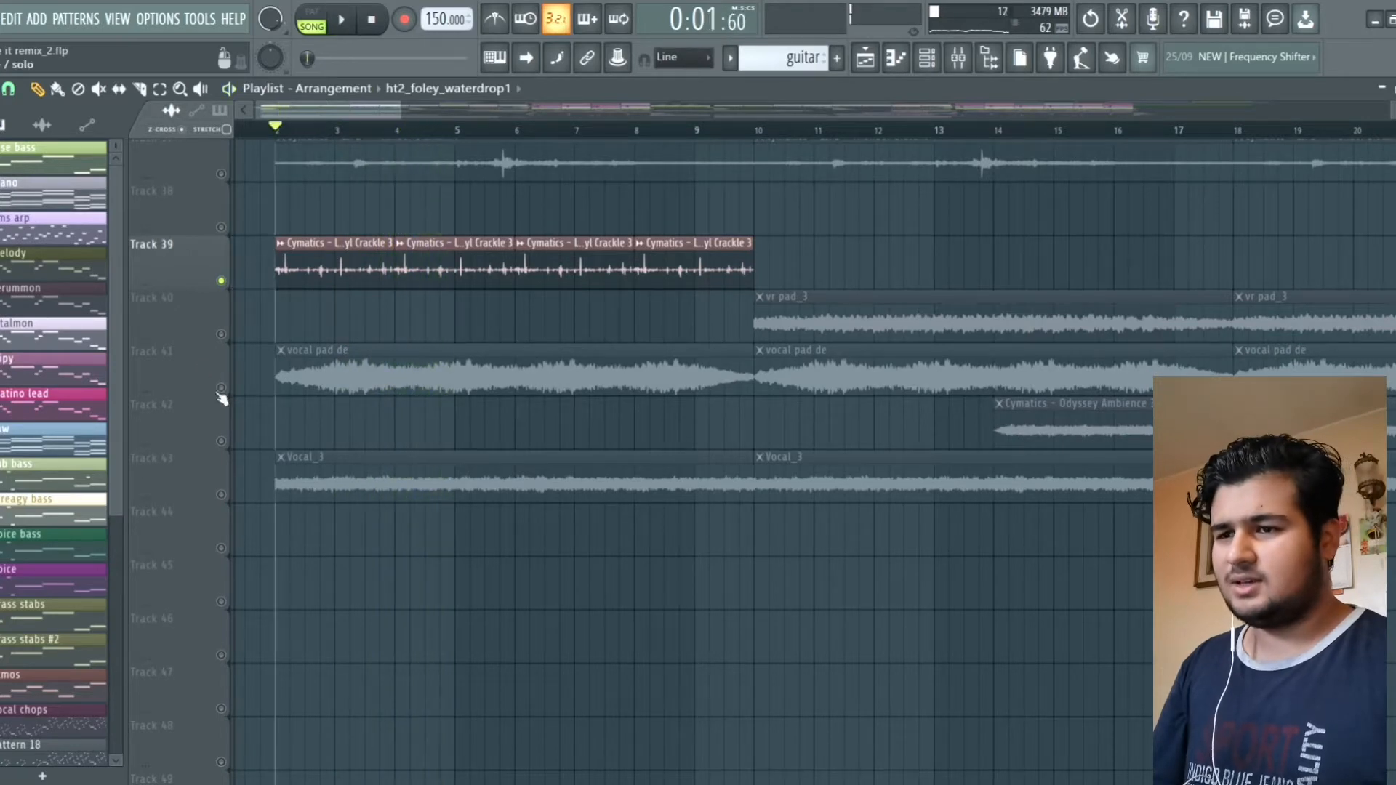
Step: Solo Track 41 and audition the vocal pad de clips from bar 2
{"action": "left_click", "coordinate": [221, 389], "text": "ctrl"}
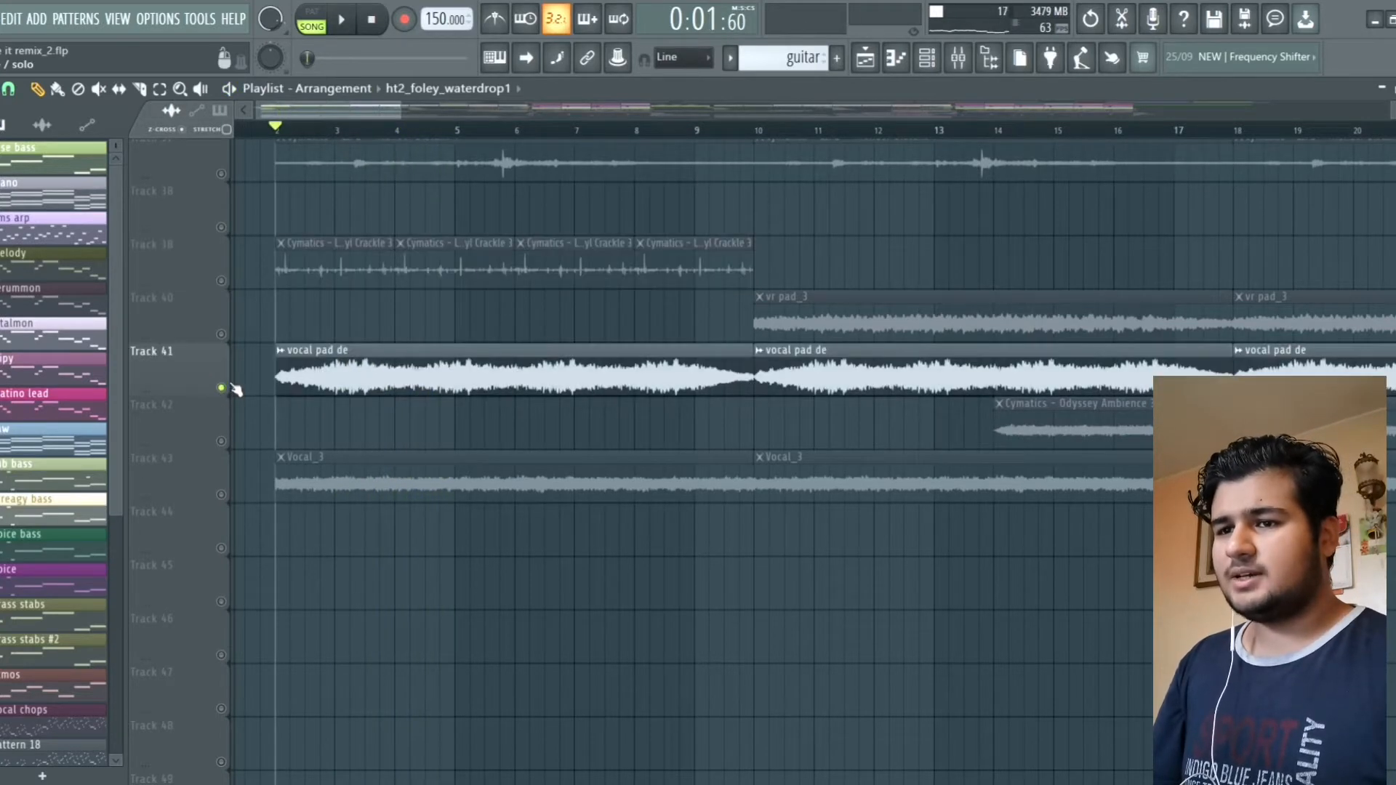
{"action": "scroll", "coordinate": [234, 390], "scroll_direction": "down", "scroll_amount": 1}
{"action": "key", "text": "space"}
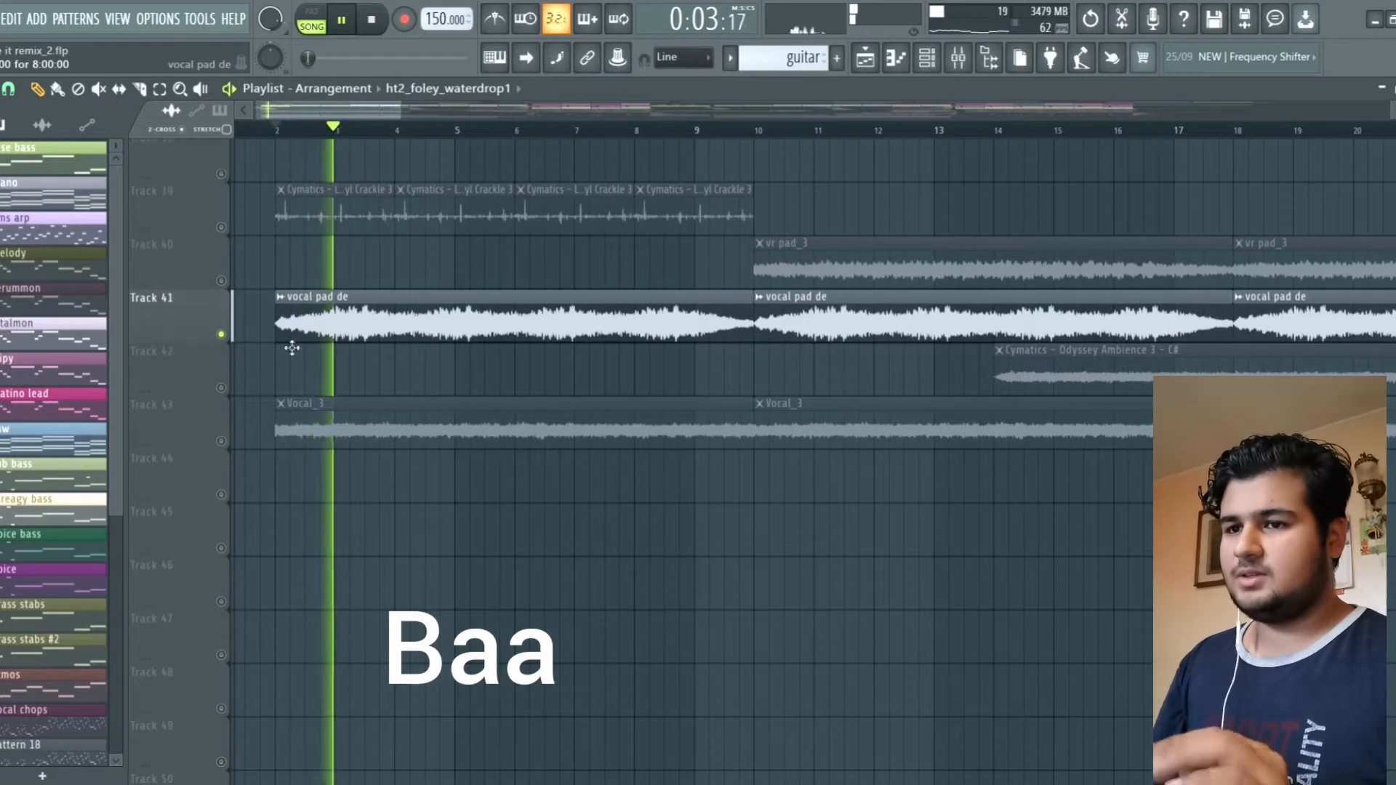
{"action": "key", "text": "space"}
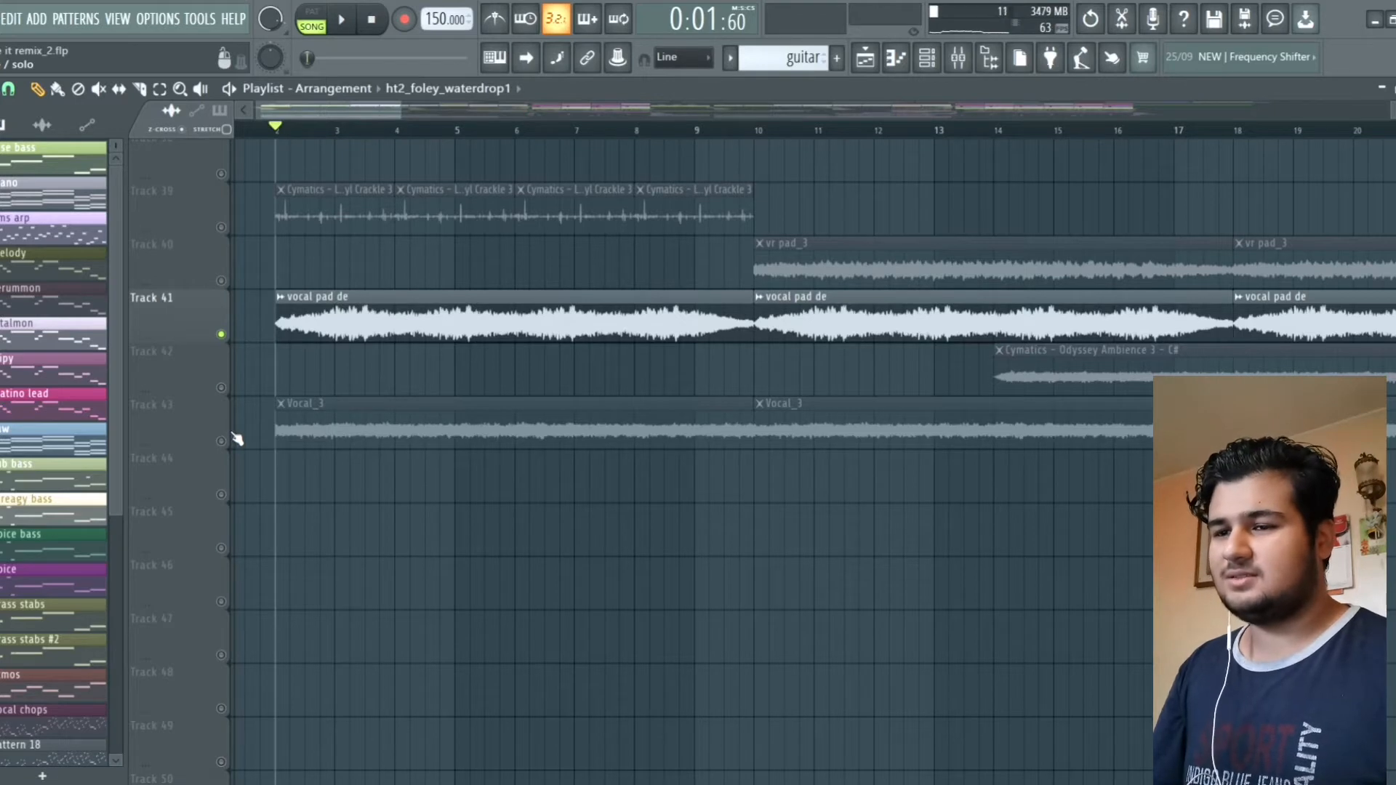
Step: Solo Track 43 and audition the Vocal_3 clips from bar 2, then turn all tracks back on
{"action": "left_click", "coordinate": [226, 438]}
{"action": "key", "text": "space"}
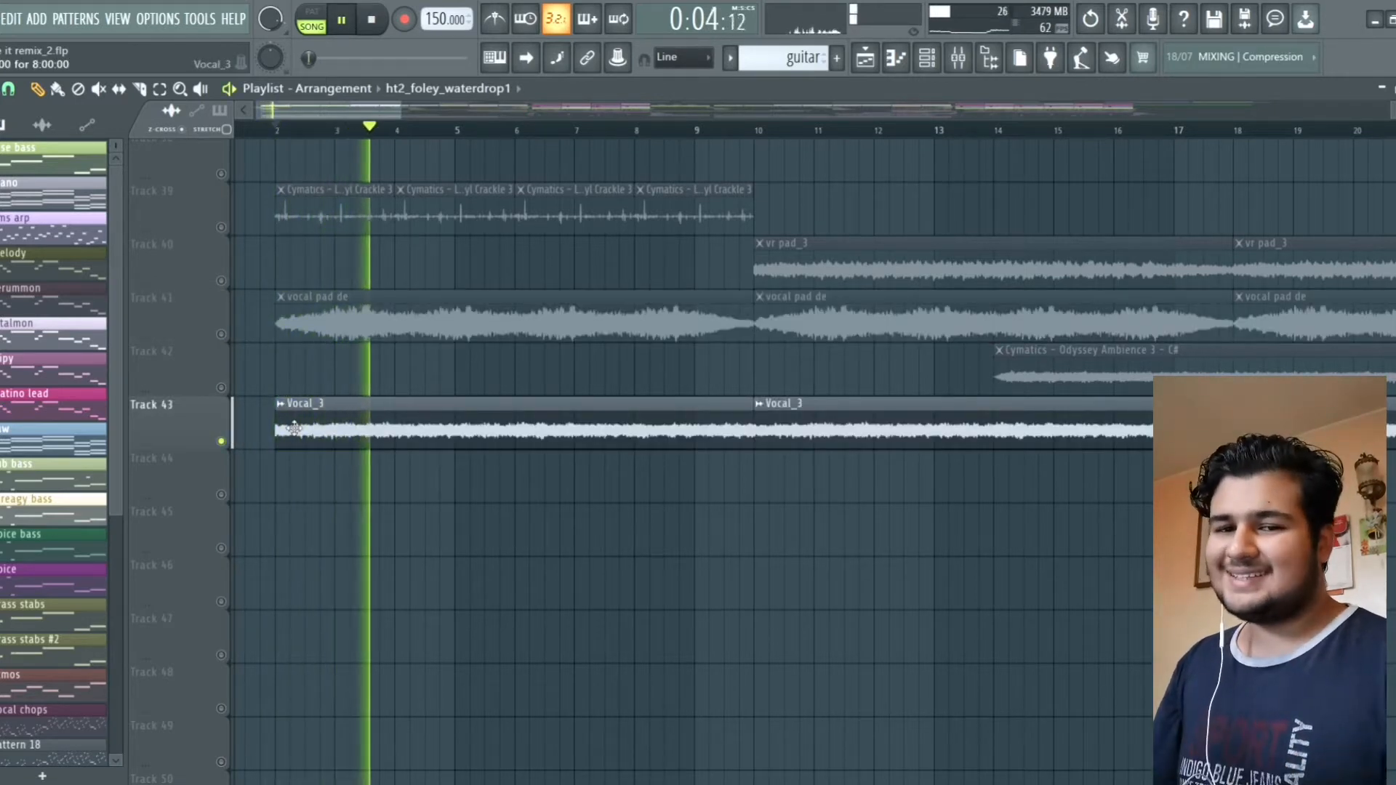
{"action": "left_click", "coordinate": [222, 442]}
{"action": "key", "text": "space"}
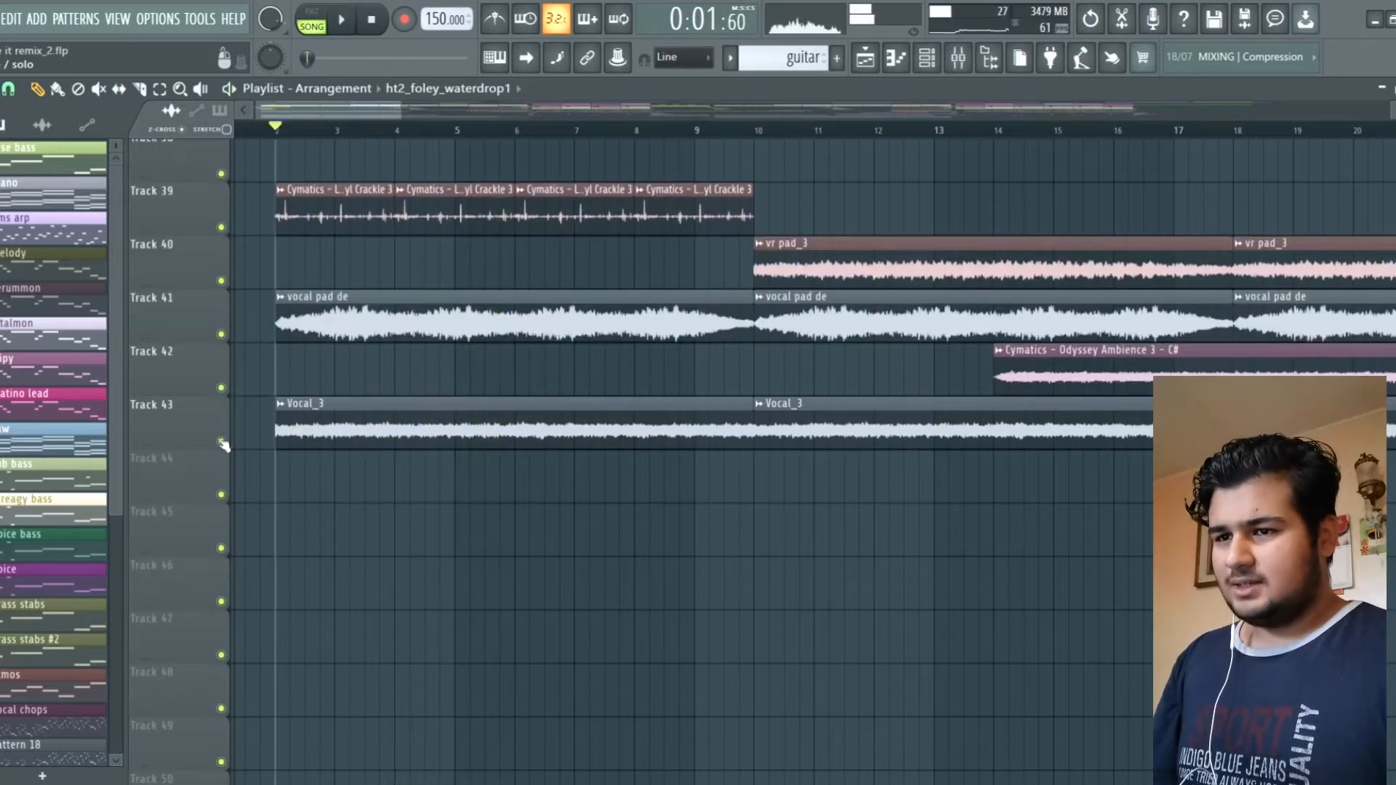
Step: Solo Track 9 and audition the phone ring sound effect from bar 3, then turn all tracks back on
{"action": "scroll", "coordinate": [250, 436], "scroll_direction": "up", "scroll_amount": 5}
{"action": "scroll", "coordinate": [255, 426], "scroll_direction": "up", "scroll_amount": 20}
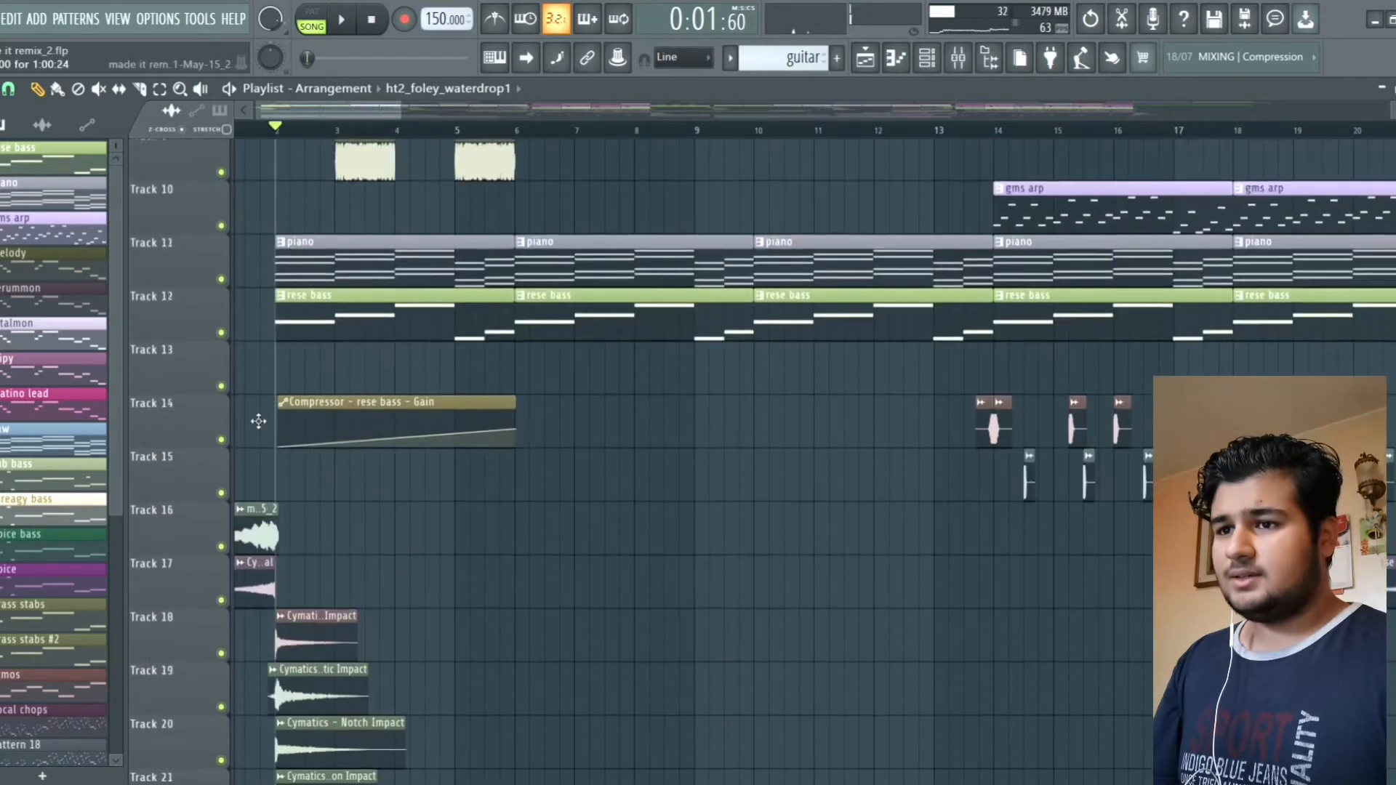
{"action": "scroll", "coordinate": [258, 416], "scroll_direction": "down", "scroll_amount": 4}
{"action": "scroll", "coordinate": [282, 400], "scroll_direction": "up", "scroll_amount": 1}
{"action": "scroll", "coordinate": [283, 400], "scroll_direction": "up", "scroll_amount": 1}
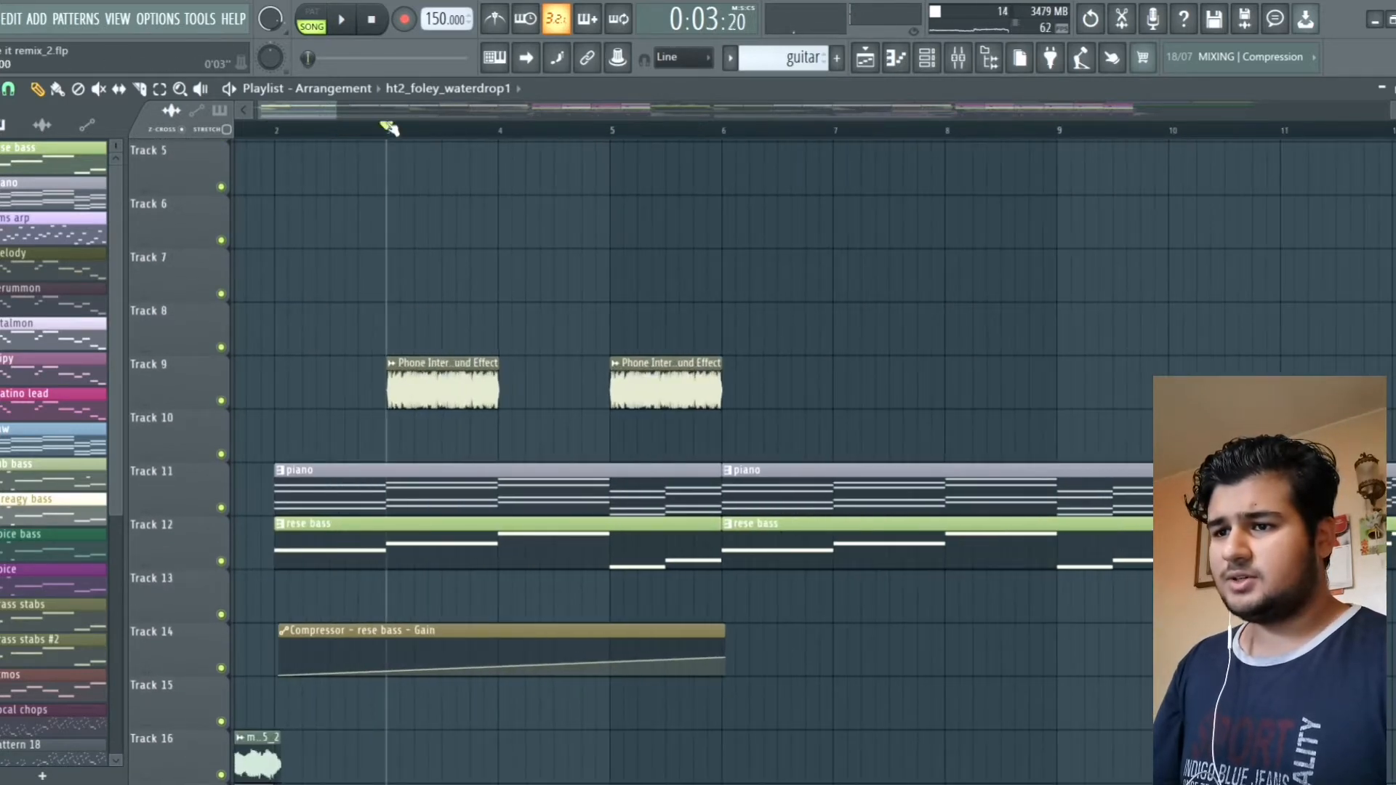
{"action": "scroll", "coordinate": [327, 348], "scroll_direction": "up", "scroll_amount": 2}
{"action": "left_click", "coordinate": [221, 401], "text": "ctrl"}
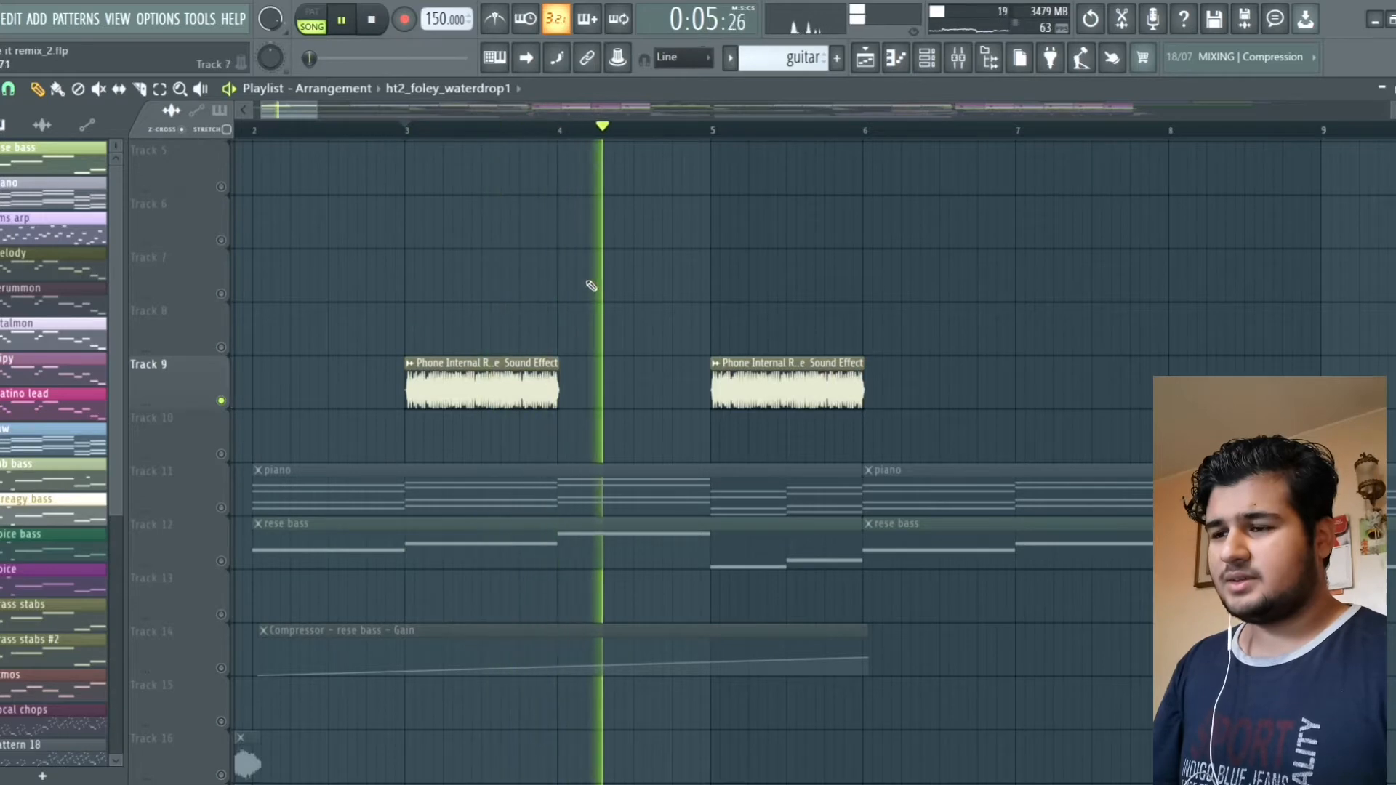
{"action": "scroll", "coordinate": [615, 286], "scroll_direction": "up", "scroll_amount": 4}
{"action": "scroll", "coordinate": [612, 301], "scroll_direction": "down", "scroll_amount": 3}
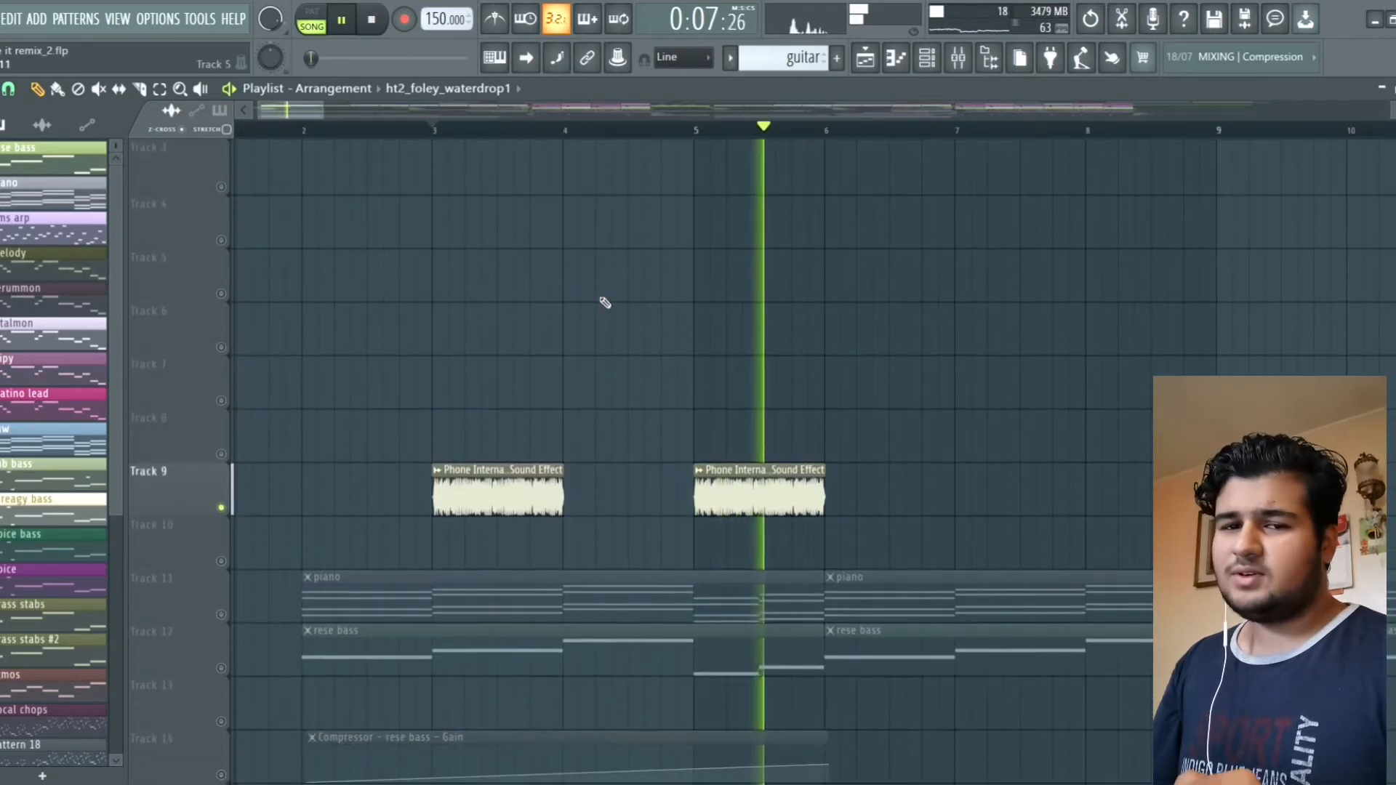
{"action": "key", "text": "space"}
{"action": "right_click", "coordinate": [224, 507]}
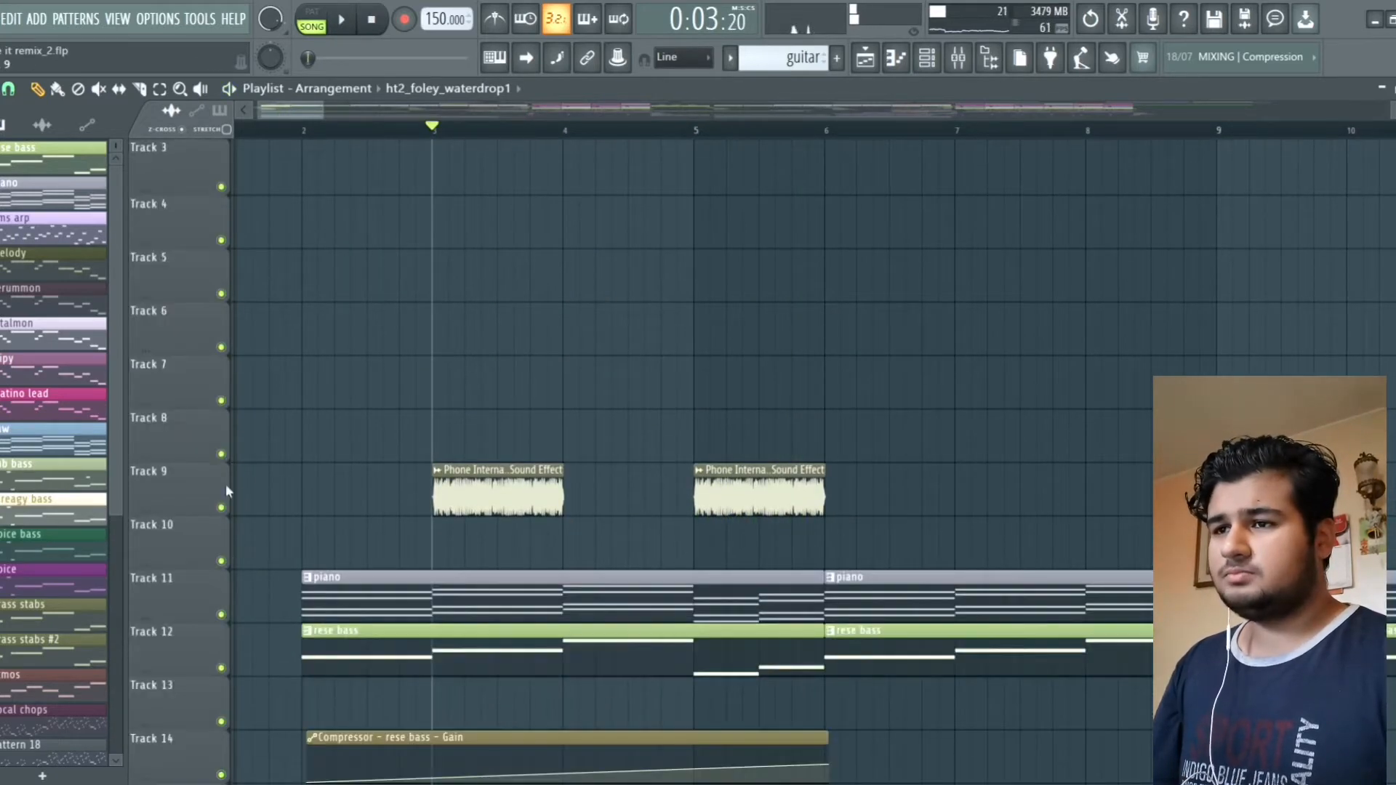
Step: Solo Track 1 and audition the first Vocal clip through its entry around bar 6
{"action": "scroll", "coordinate": [502, 392], "scroll_direction": "up", "scroll_amount": 2}
{"action": "scroll", "coordinate": [477, 166], "scroll_direction": "down", "scroll_amount": 2}
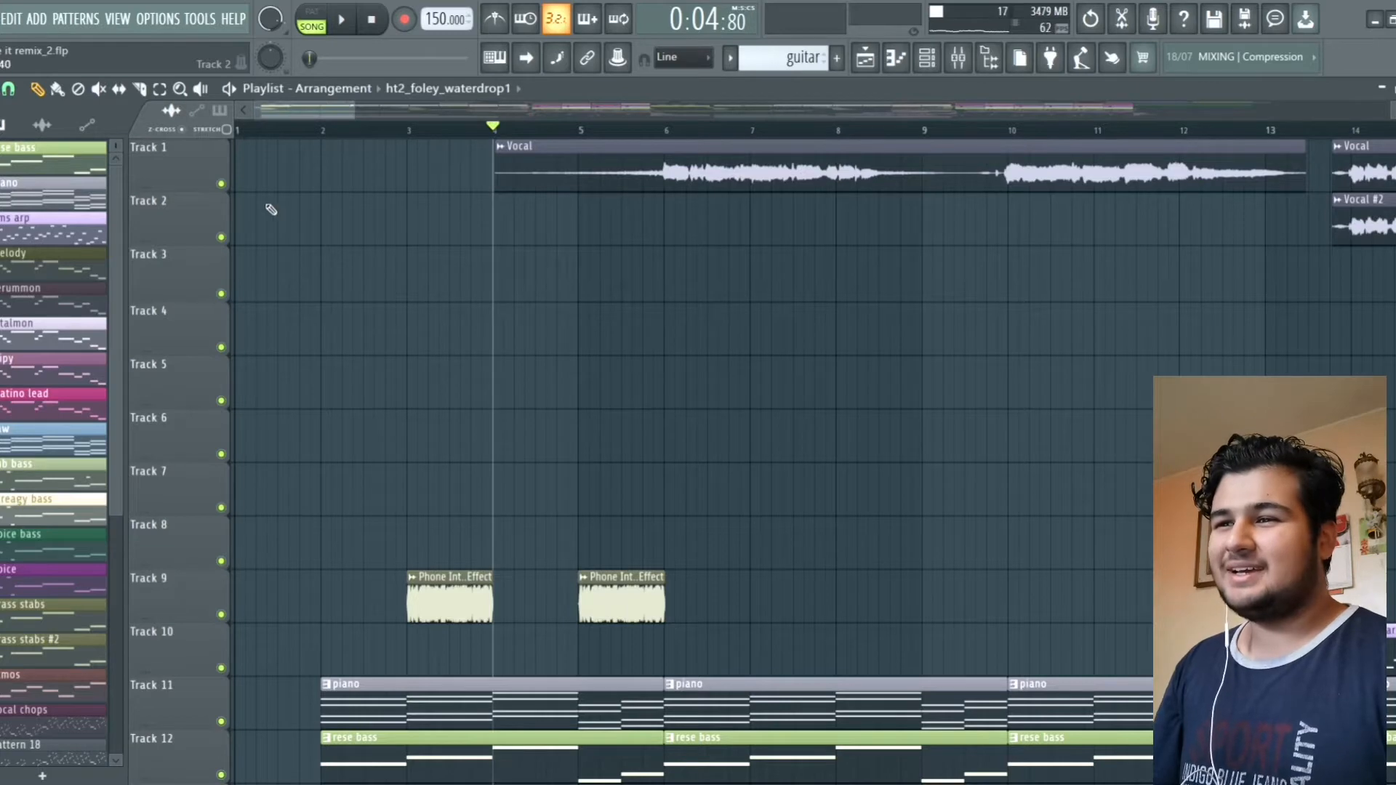
{"action": "scroll", "coordinate": [290, 218], "scroll_direction": "down", "scroll_amount": 1}
{"action": "right_click", "coordinate": [221, 184]}
{"action": "key", "text": "space"}
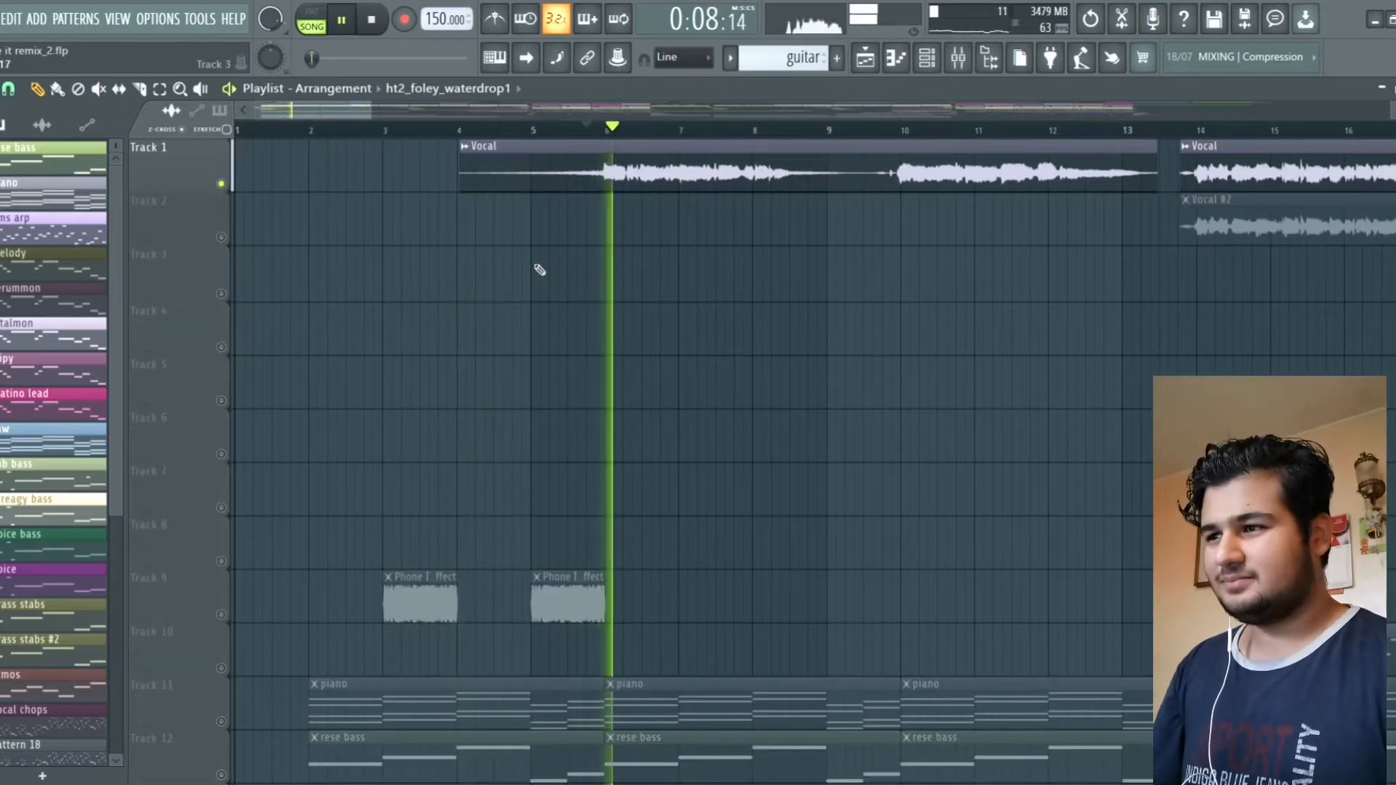
{"action": "scroll", "coordinate": [536, 269], "scroll_direction": "down", "scroll_amount": 2}
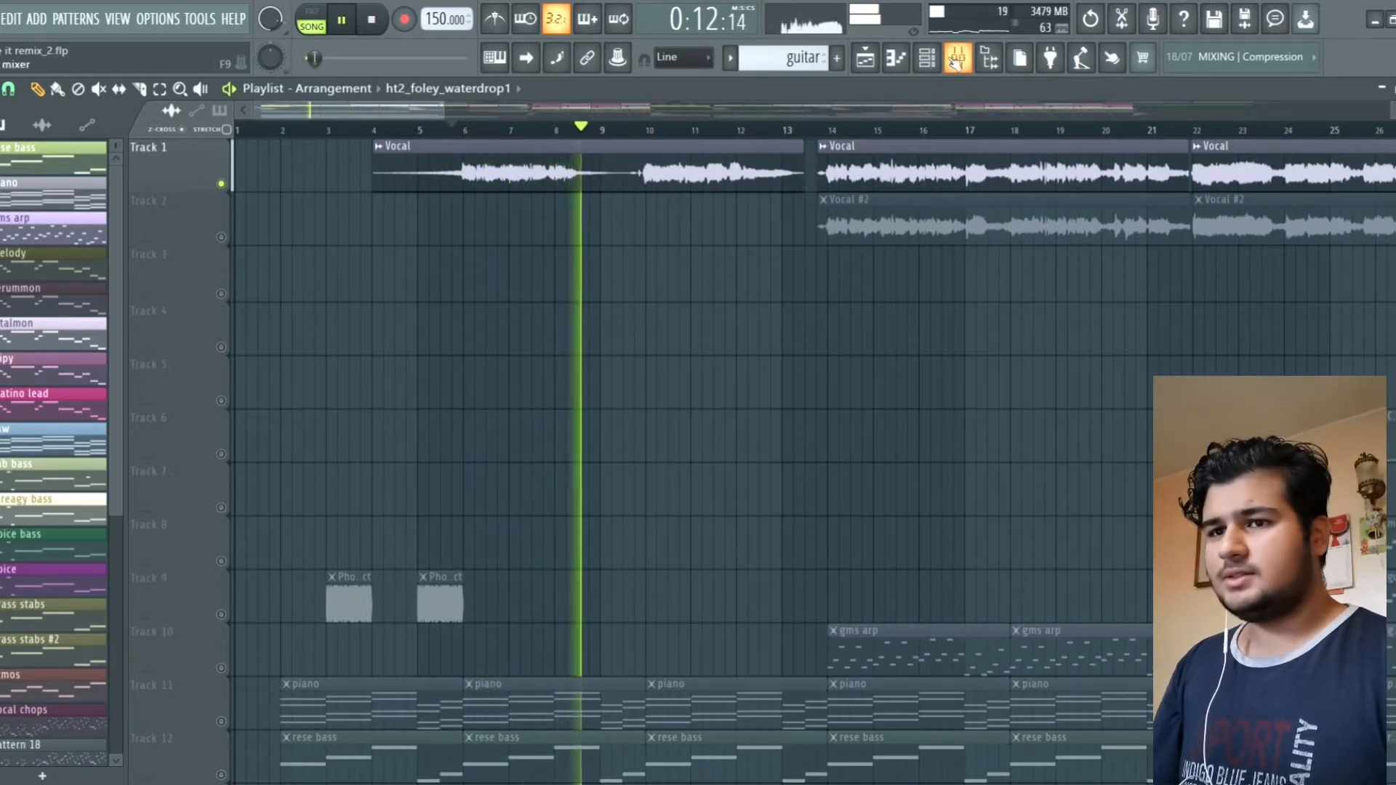
{"action": "key", "text": "space"}
Step: Examine the OTT and Fruity parametric EQ 2 settings on the Vocal mixer channel
{"action": "left_click", "coordinate": [957, 61]}
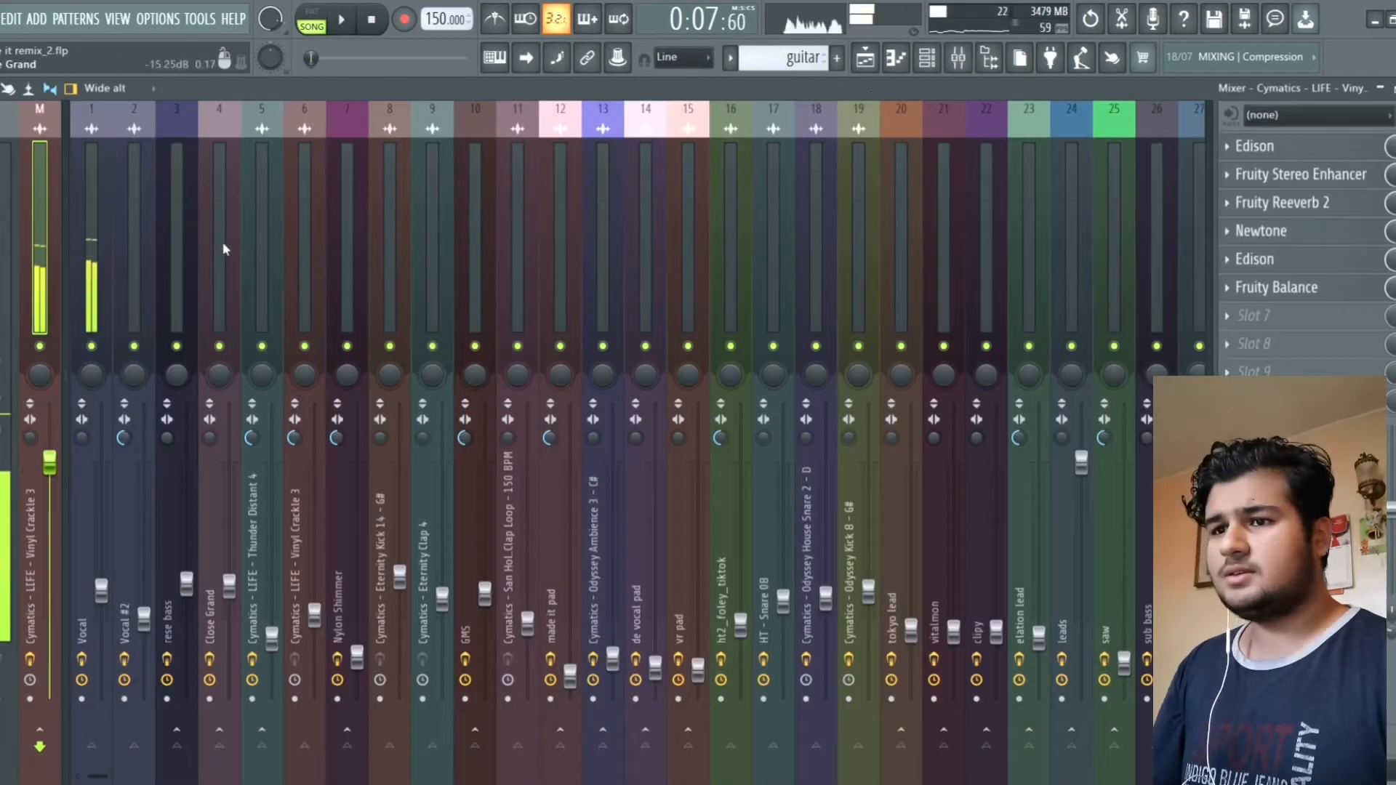
{"action": "left_click", "coordinate": [101, 251]}
{"action": "left_click", "coordinate": [1272, 151]}
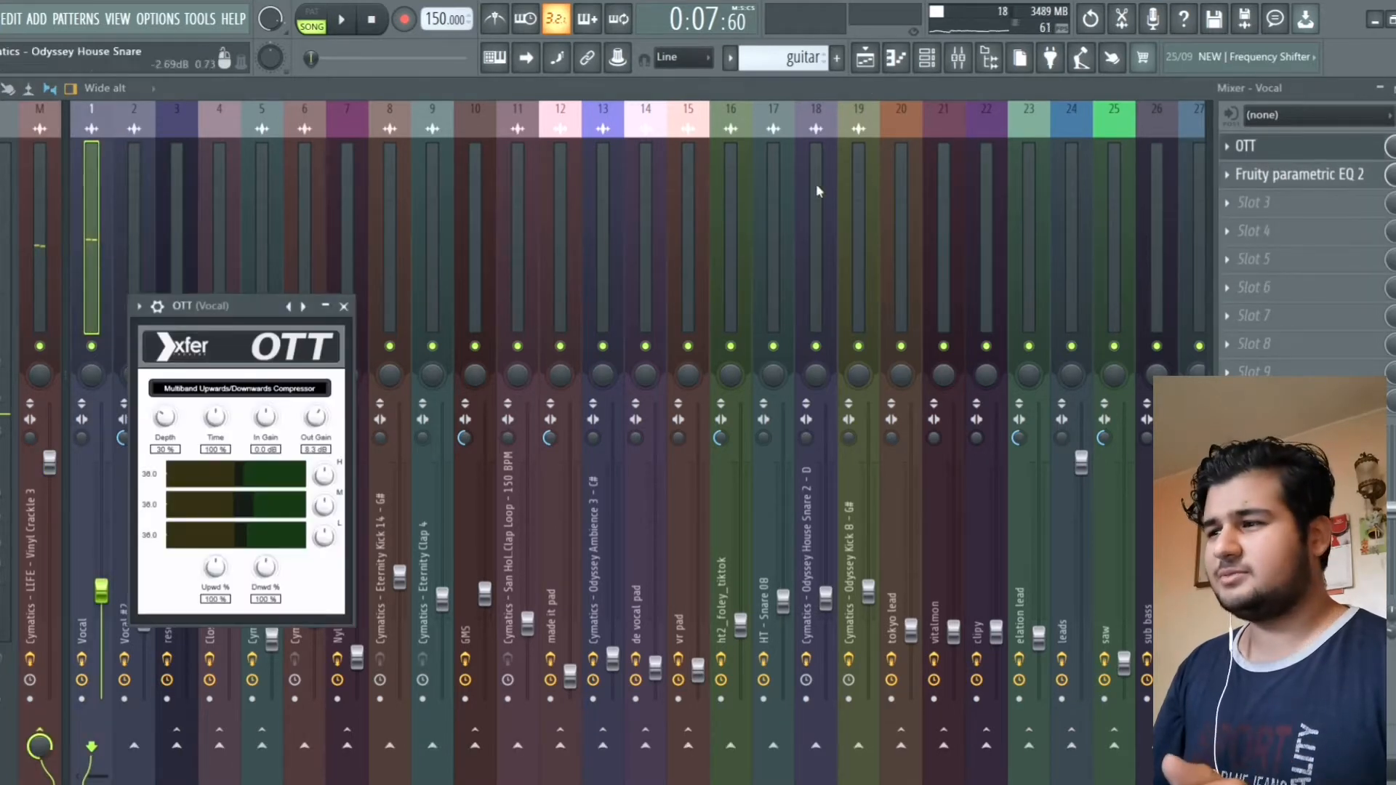
{"action": "left_click", "coordinate": [345, 306]}
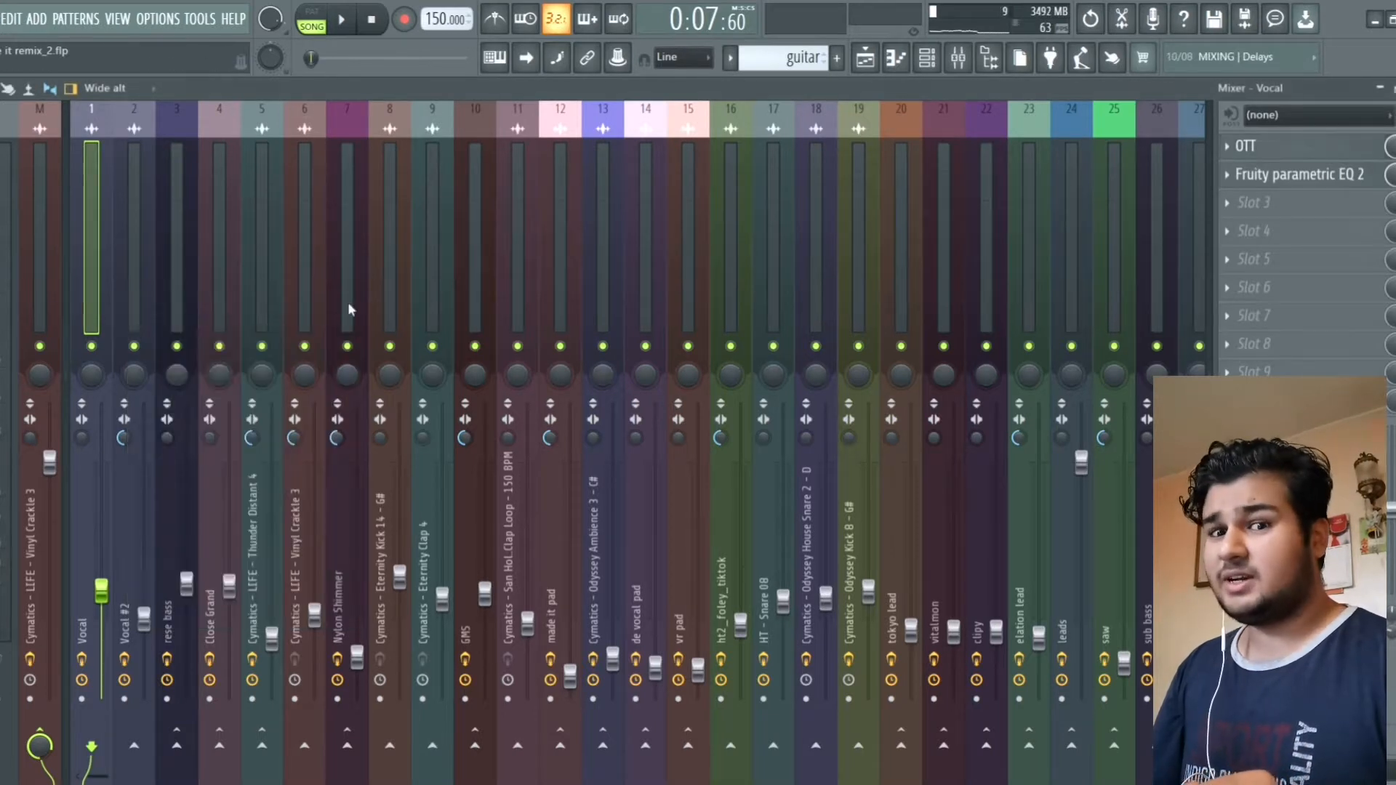
{"action": "left_click", "coordinate": [1274, 178]}
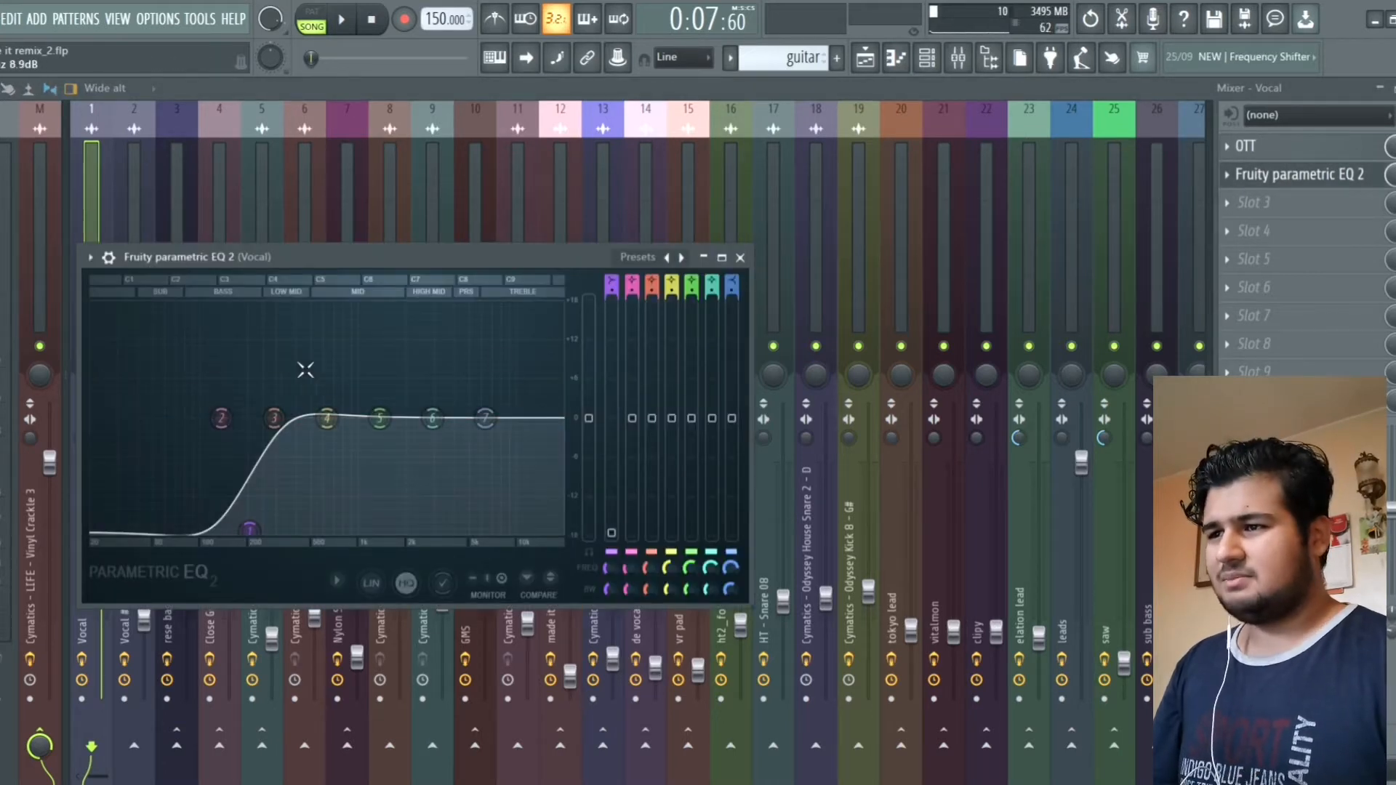
{"action": "left_click", "coordinate": [740, 258]}
Step: Play the soloed phone ring clips and examine the OTT, Fruity parametric EQ 2 and Fruity Reeverb 2 effects on their mixer channel
{"action": "left_click", "coordinate": [860, 64]}
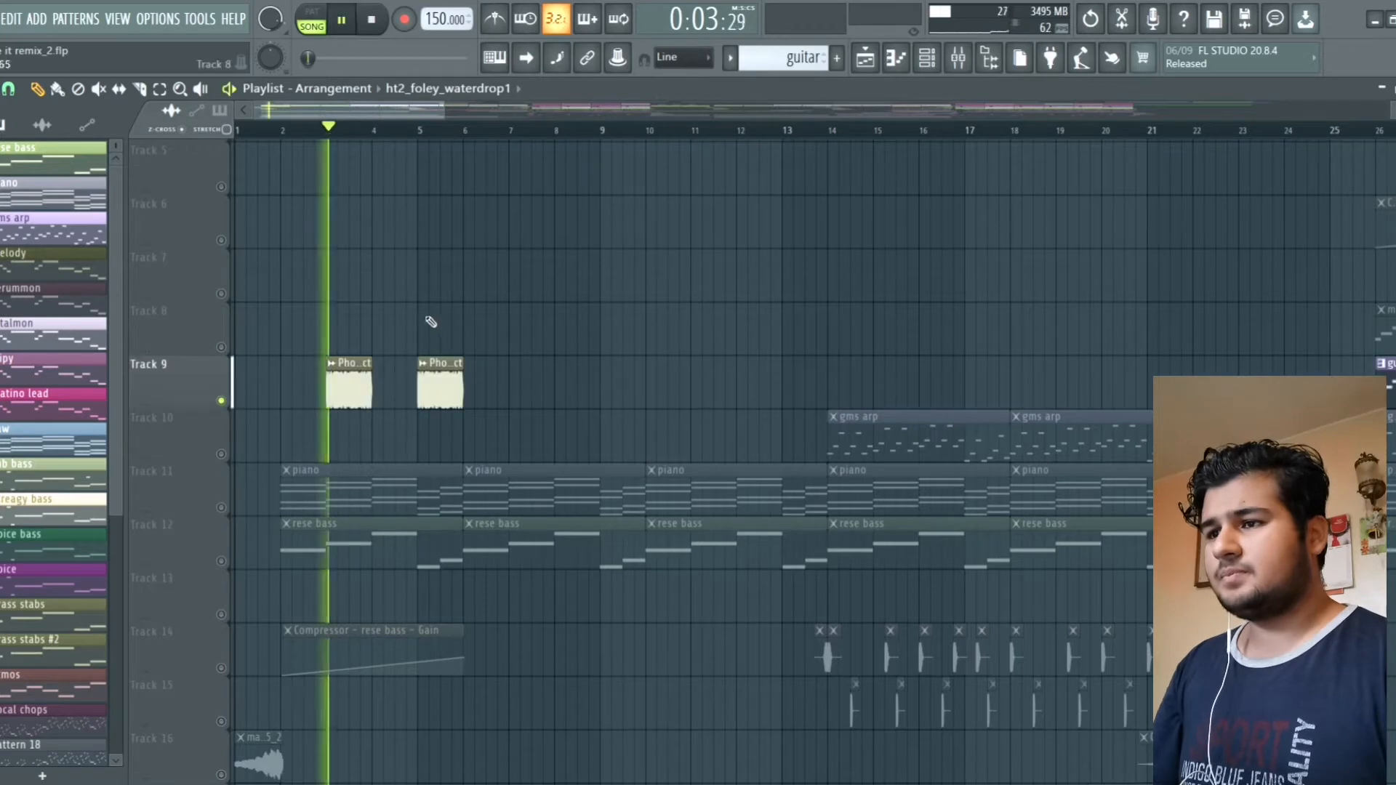
{"action": "left_click", "coordinate": [958, 60]}
{"action": "scroll", "coordinate": [586, 227], "scroll_direction": "down", "scroll_amount": 5}
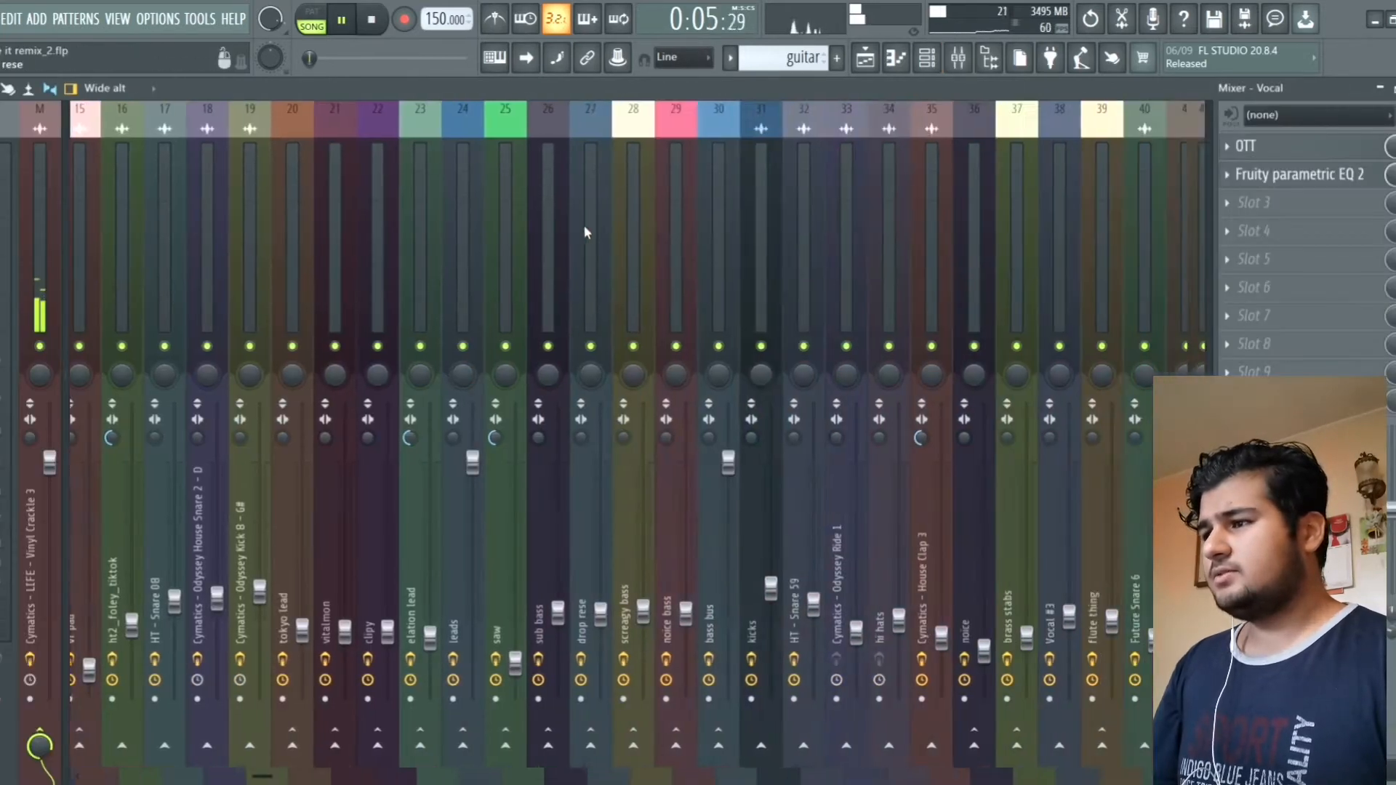
{"action": "scroll", "coordinate": [585, 227], "scroll_direction": "down", "scroll_amount": 5}
{"action": "left_click", "coordinate": [785, 269]}
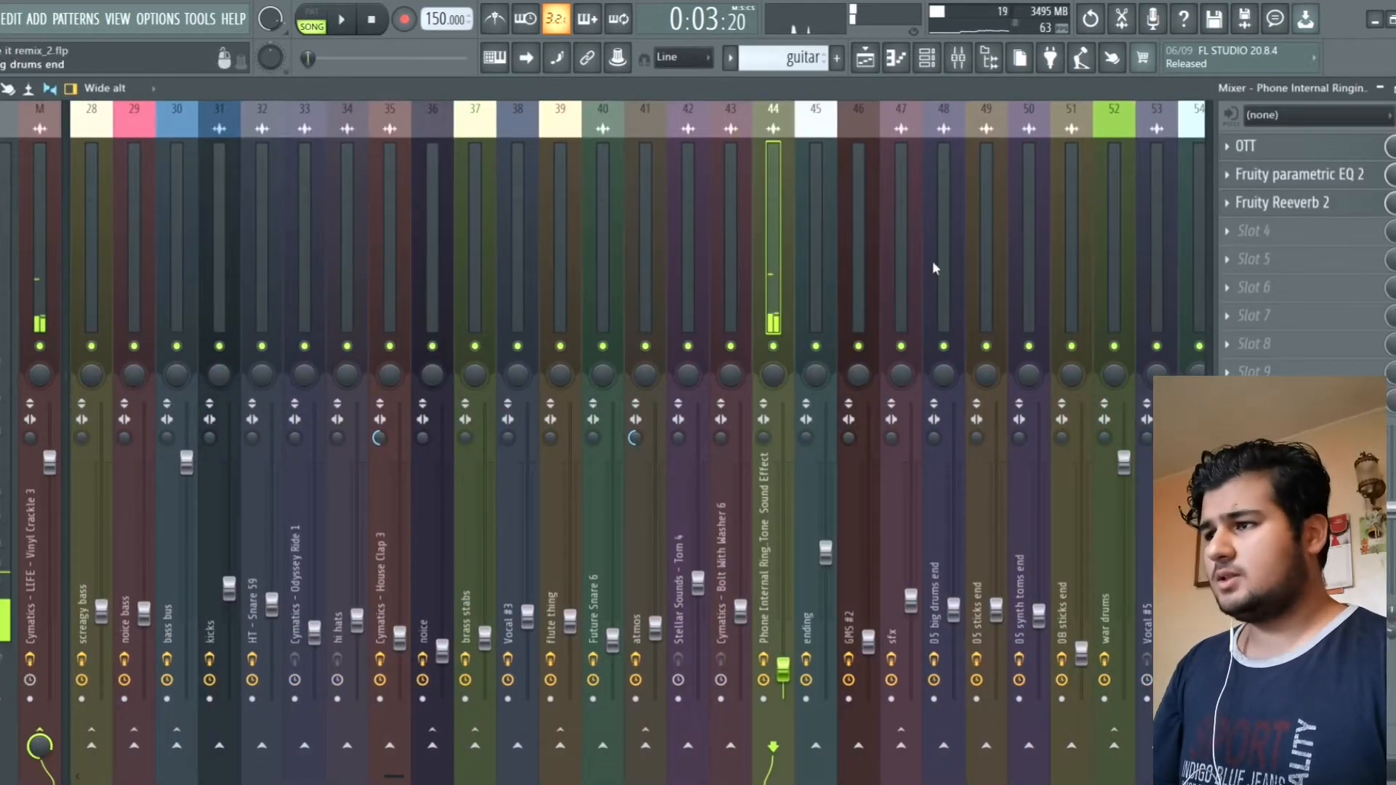
{"action": "left_click", "coordinate": [1260, 175]}
{"action": "left_click", "coordinate": [1274, 178]}
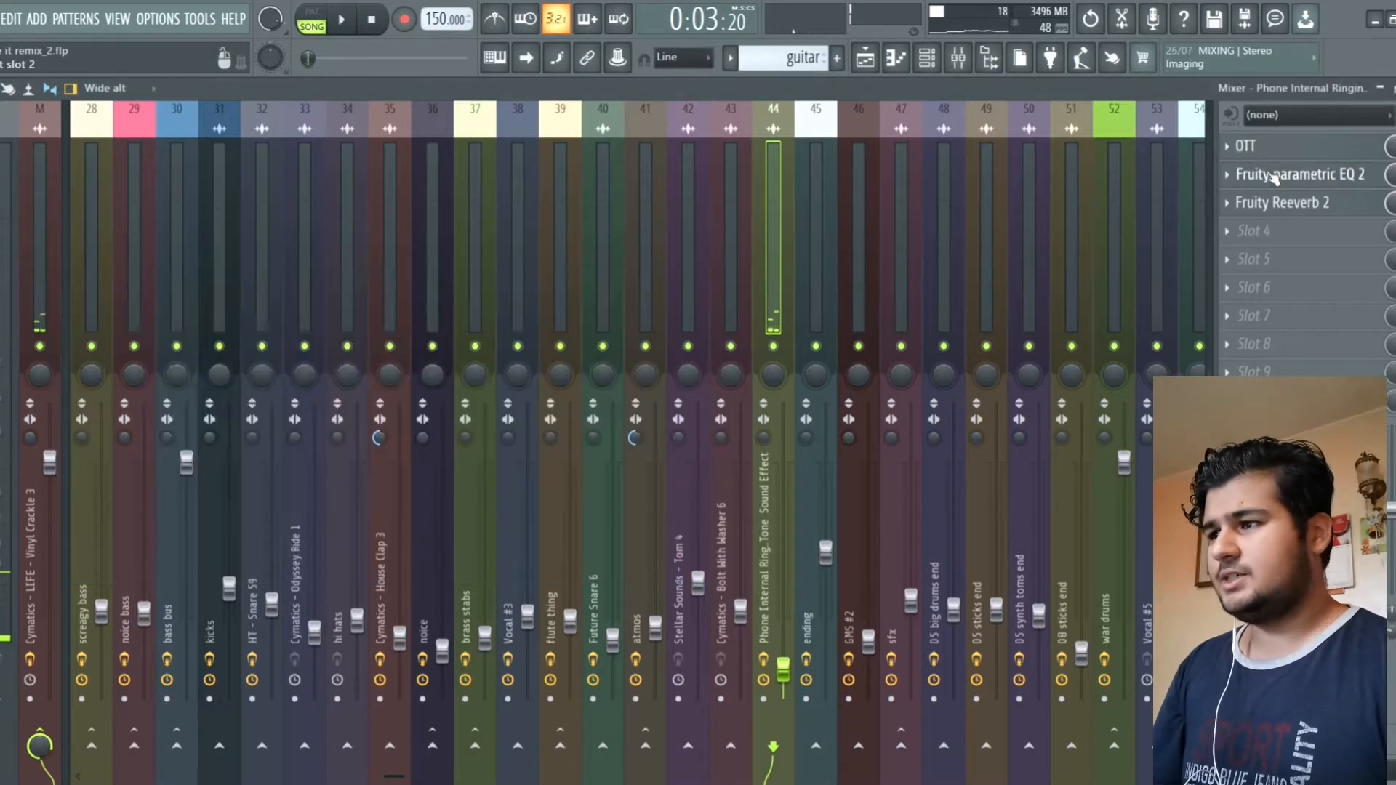
{"action": "left_click", "coordinate": [1278, 149]}
{"action": "left_click", "coordinate": [1277, 149]}
{"action": "left_click", "coordinate": [1275, 205]}
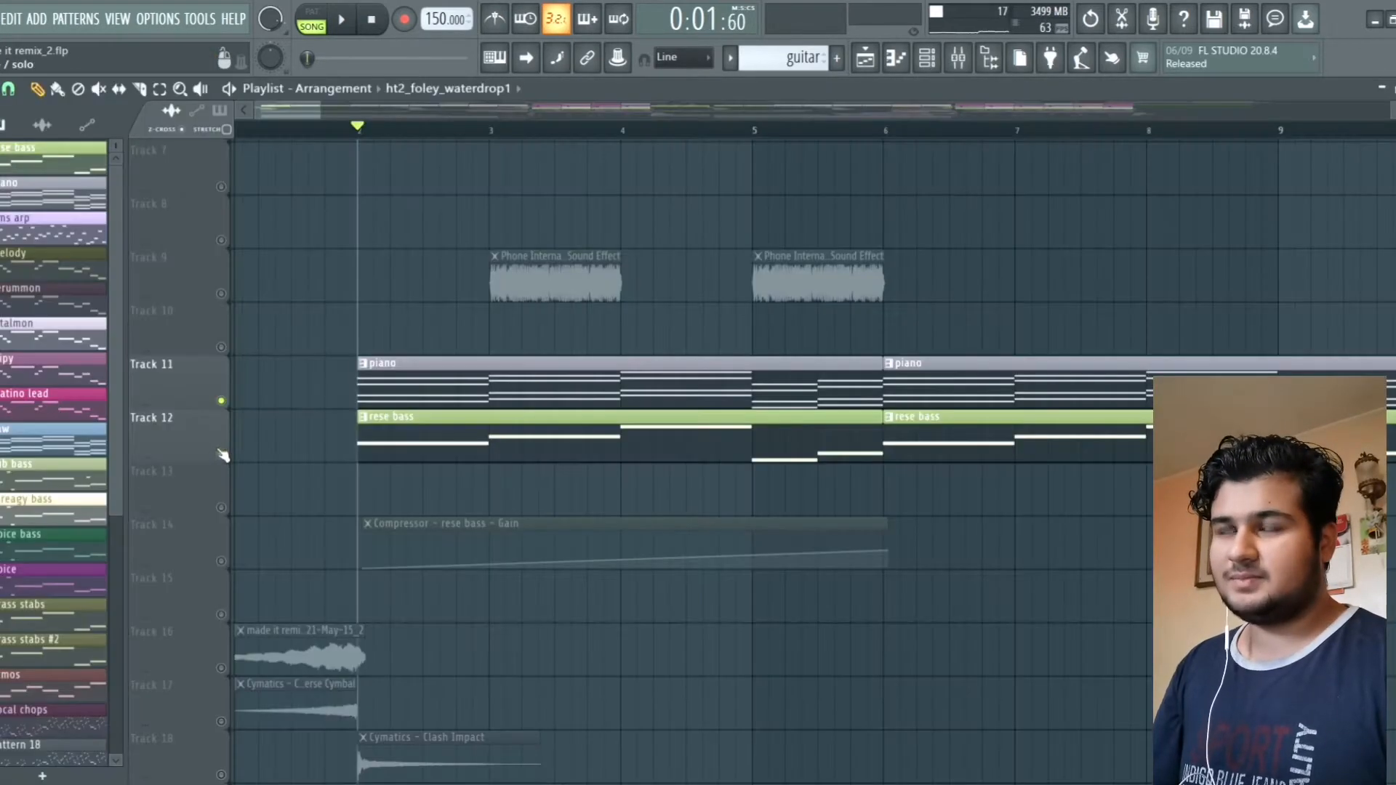
Step: Enable Track 14's compressor gain automation alongside Tracks 11 and 12, and audition the piano and rese bass from bar 2
{"action": "scroll", "coordinate": [255, 400], "scroll_direction": "down", "scroll_amount": 2}
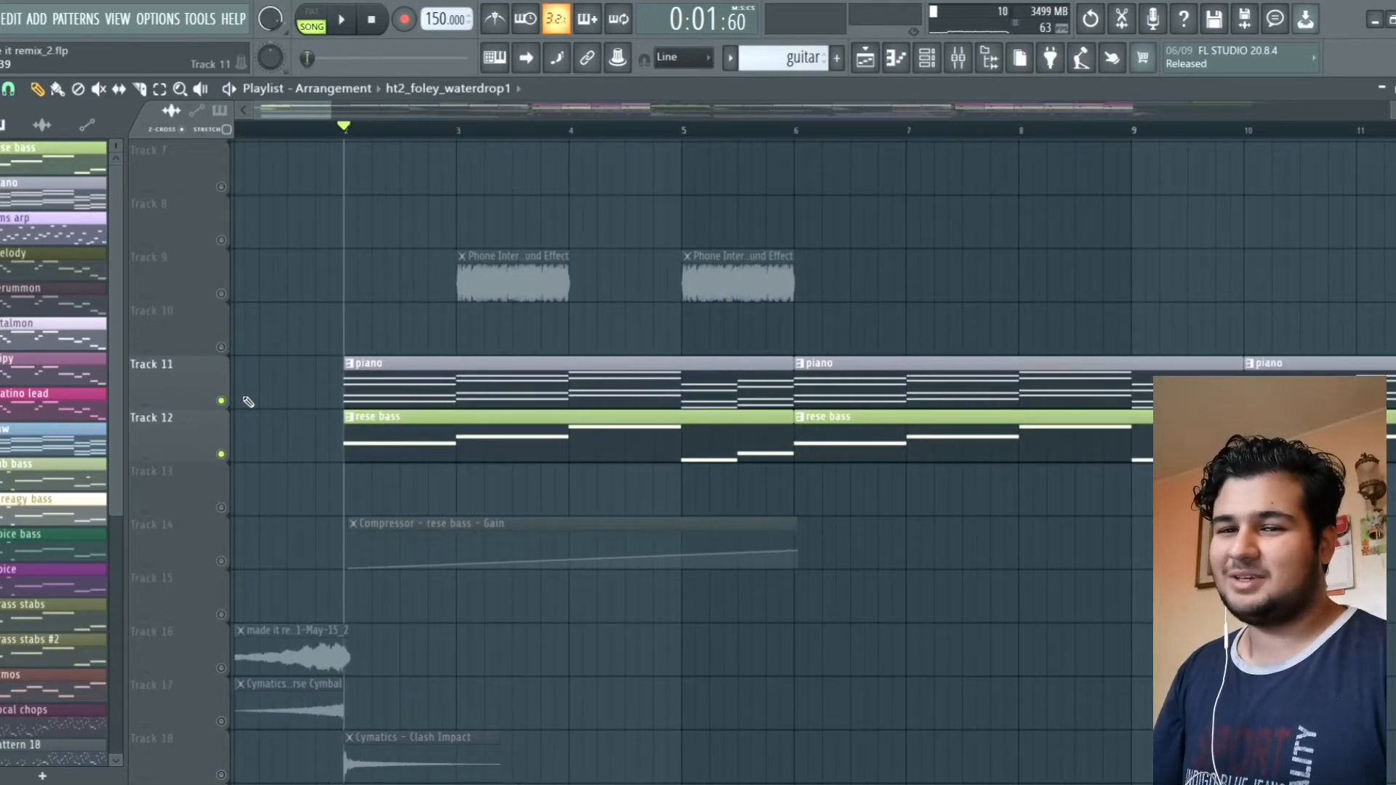
{"action": "left_click", "coordinate": [220, 559]}
{"action": "scroll", "coordinate": [214, 553], "scroll_direction": "up", "scroll_amount": 1}
{"action": "key", "text": "space"}
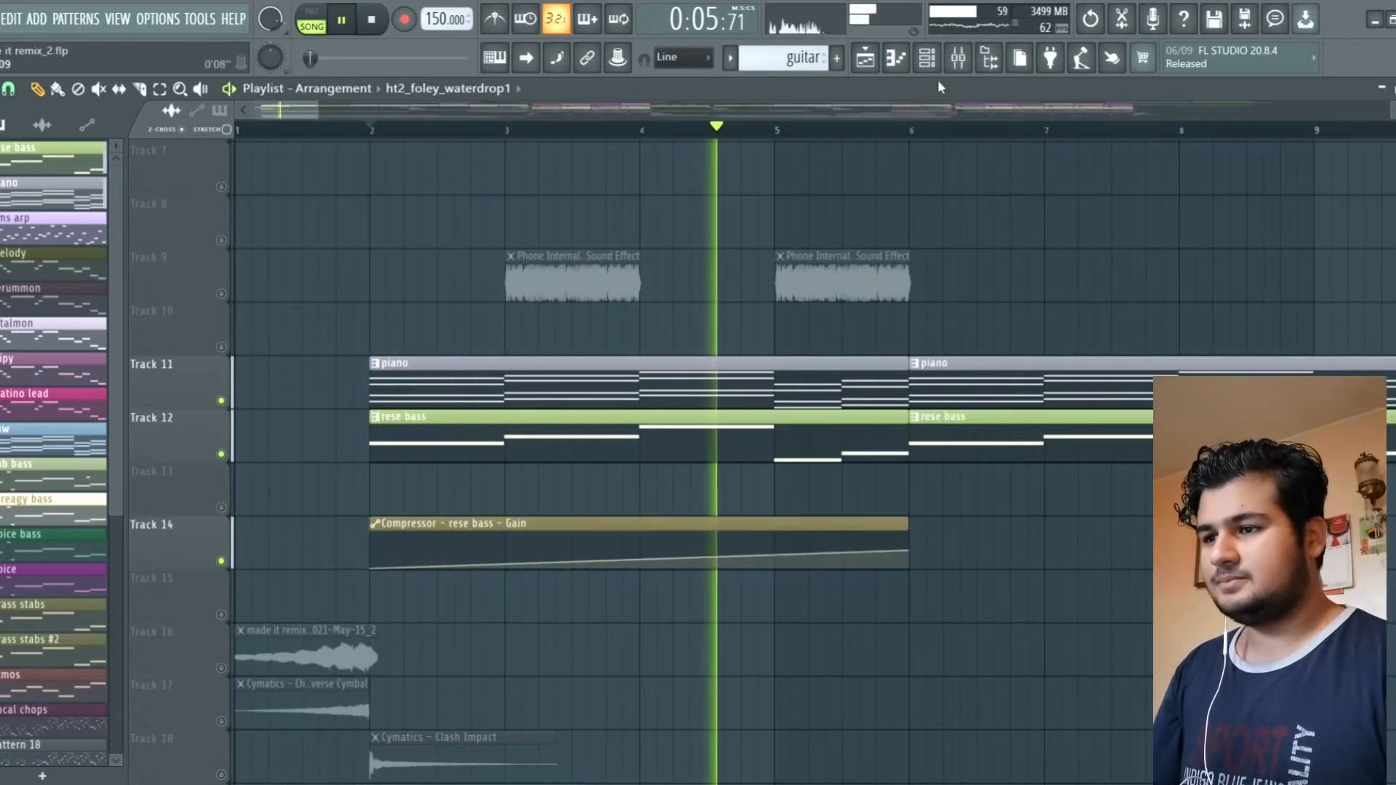
{"action": "scroll", "coordinate": [745, 223], "scroll_direction": "down", "scroll_amount": 1}
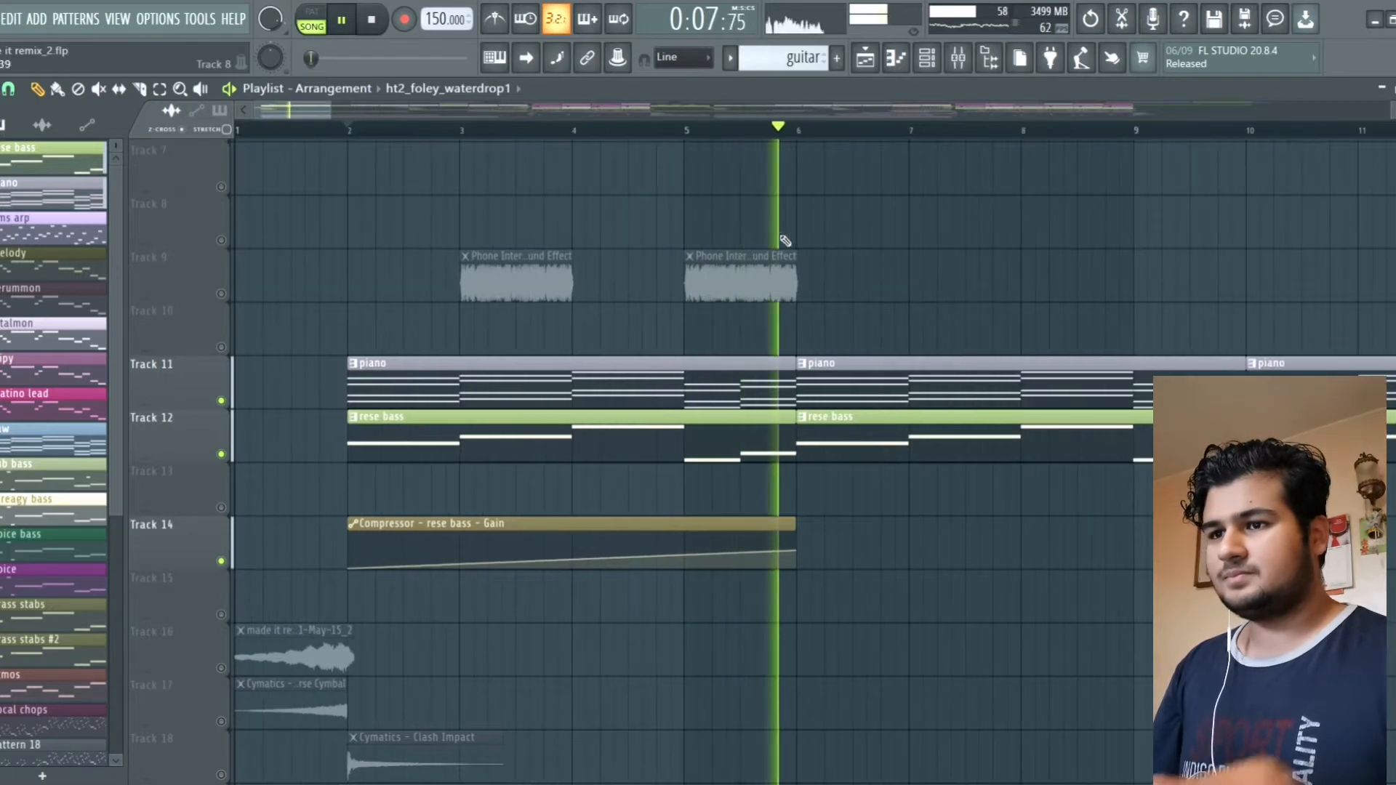
{"action": "key", "text": "space"}
Step: Play the piano and bass with the mixer shown to locate the Close Grand mixer channel
{"action": "left_click", "coordinate": [956, 60]}
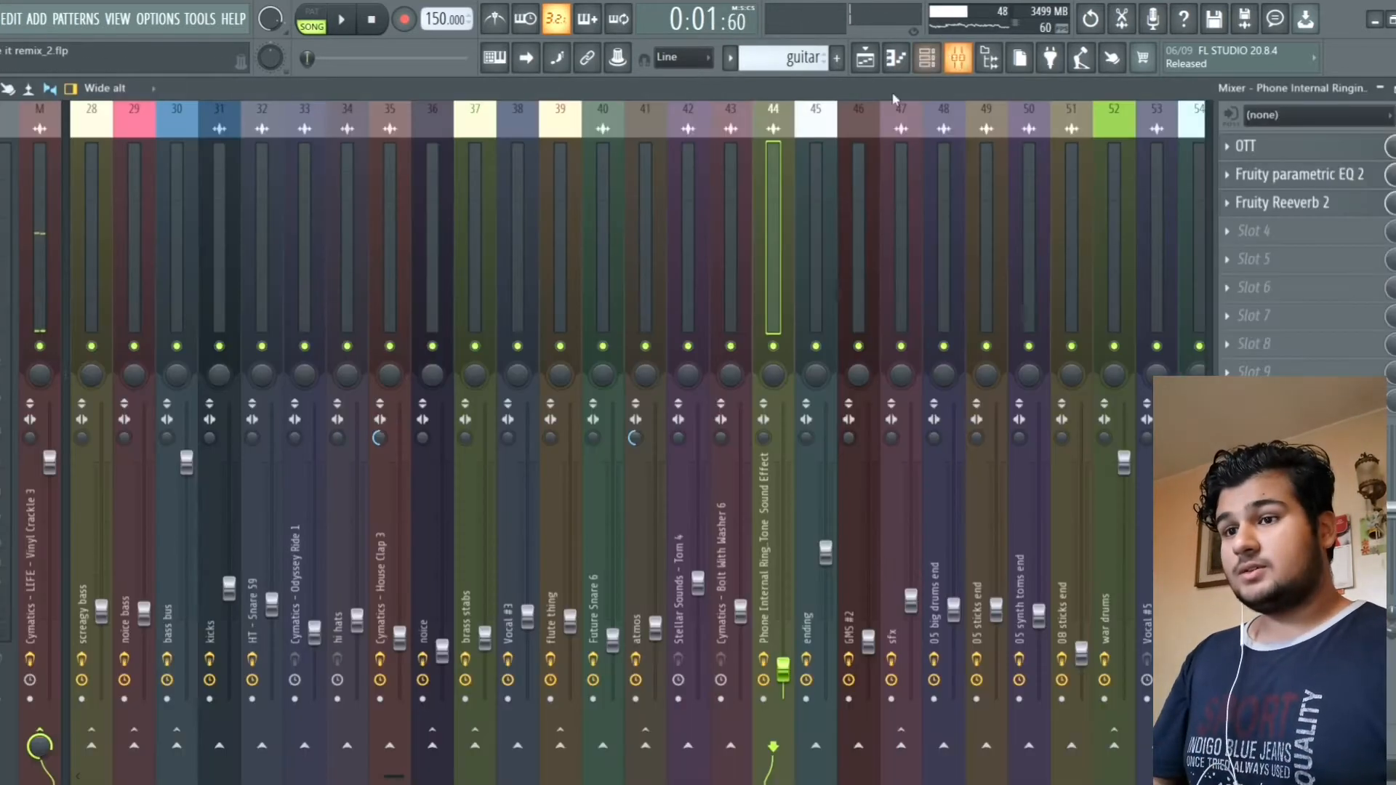
{"action": "scroll", "coordinate": [565, 286], "scroll_direction": "up", "scroll_amount": 4}
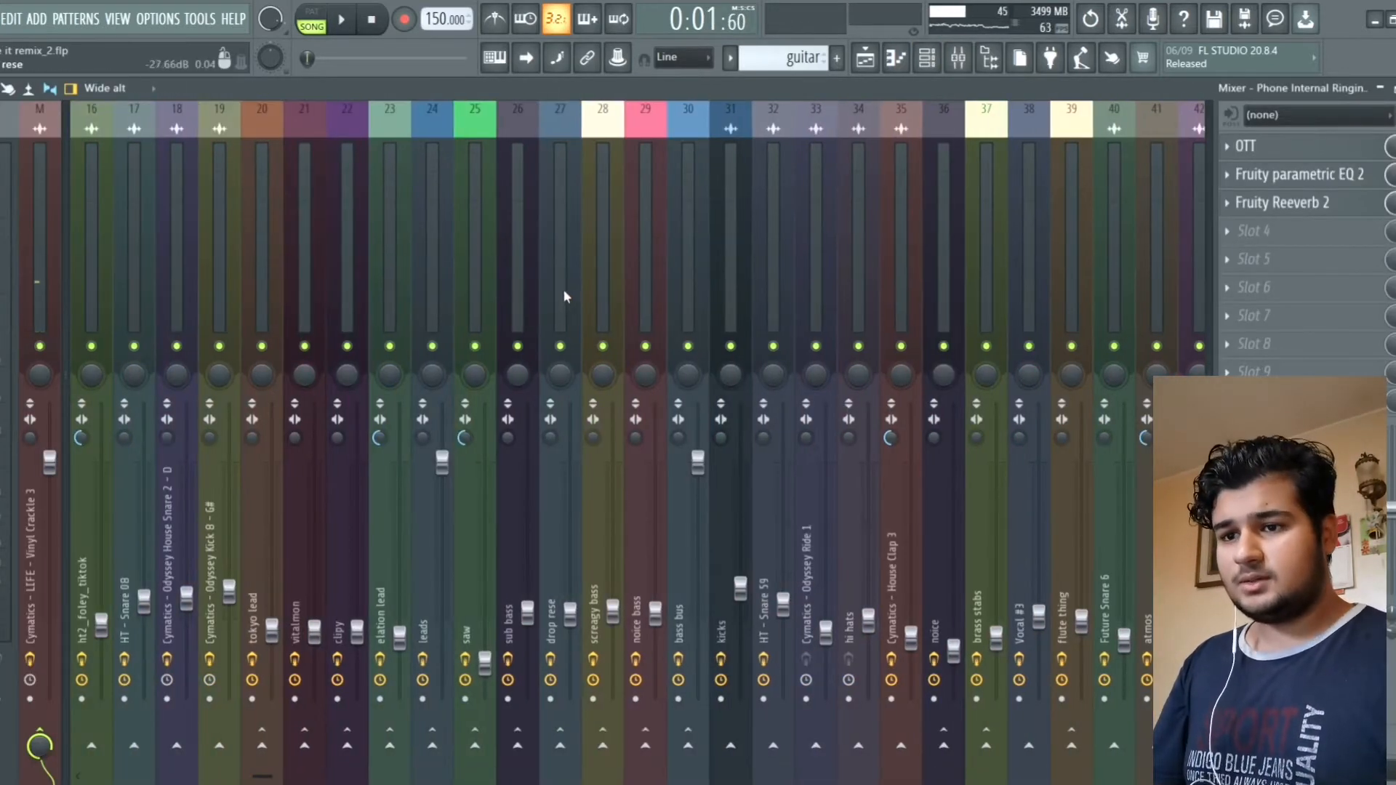
{"action": "key", "text": "space"}
{"action": "scroll", "coordinate": [564, 292], "scroll_direction": "up", "scroll_amount": 8}
{"action": "key", "text": "space"}
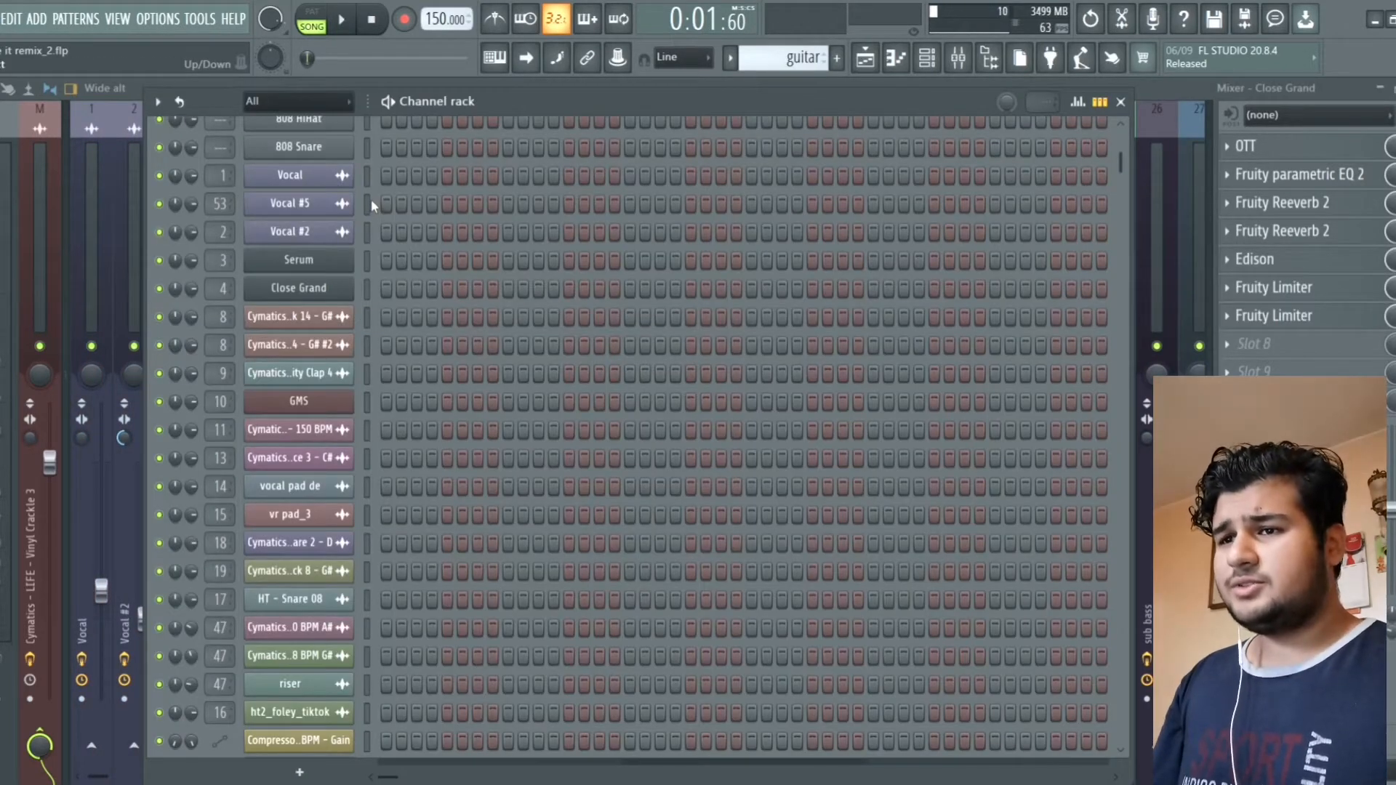
Step: Examine the Close Grand channel's FLEX instrument with its Essential Pianos preset, then close the plugin
{"action": "key", "text": "space"}
{"action": "scroll", "coordinate": [372, 200], "scroll_direction": "down", "scroll_amount": 3}
{"action": "key", "text": "space"}
{"action": "scroll", "coordinate": [371, 200], "scroll_direction": "up", "scroll_amount": 3}
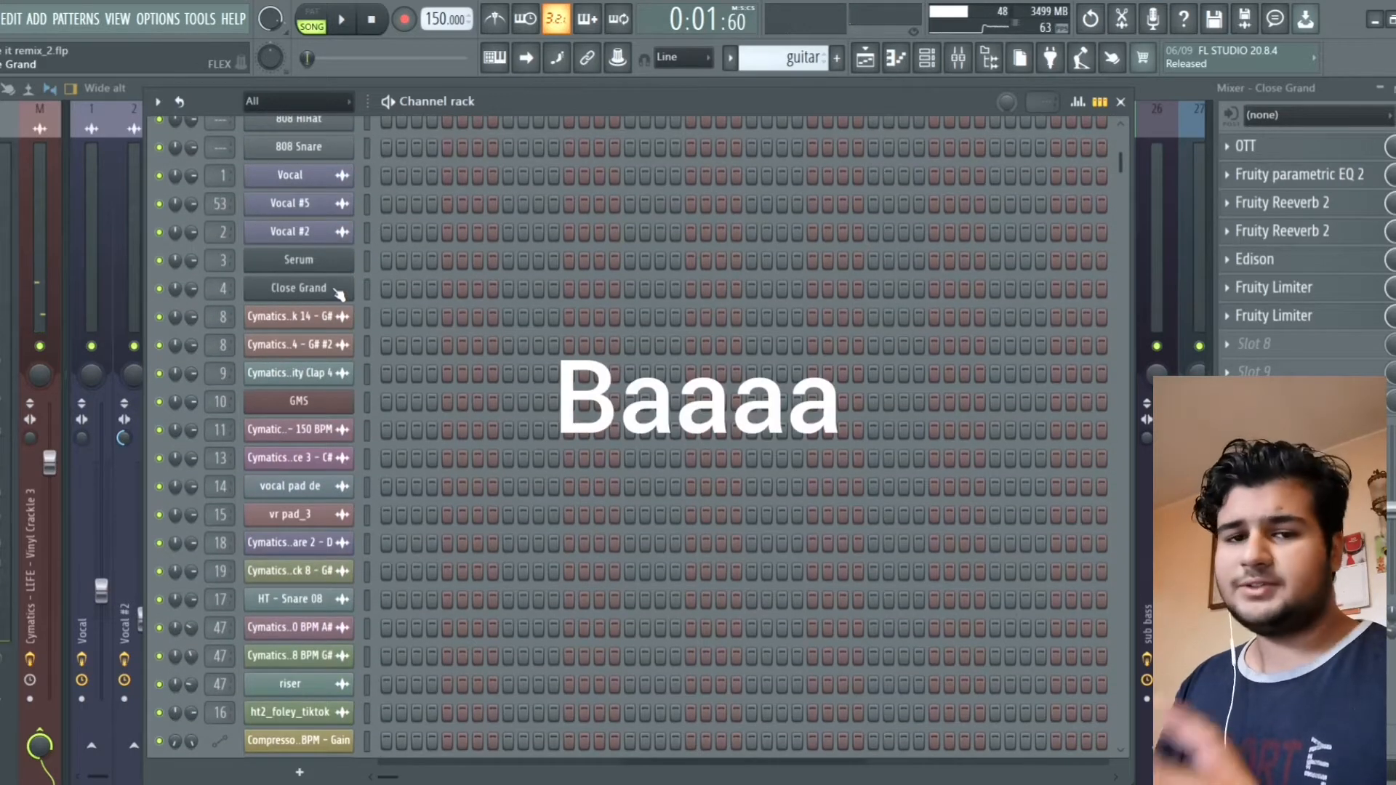
{"action": "left_click", "coordinate": [298, 288]}
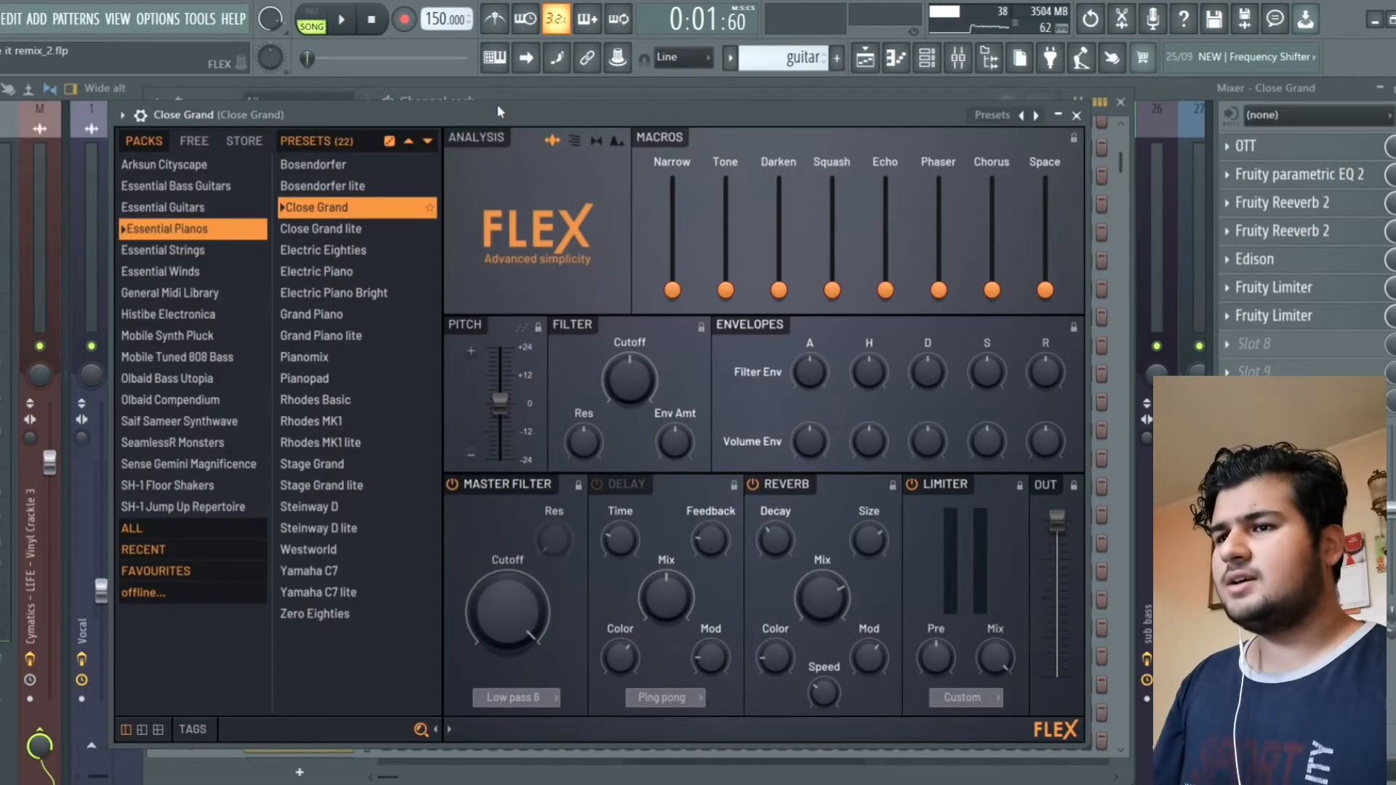
{"action": "left_click_drag", "start_coordinate": [495, 110], "coordinate": [605, 99]}
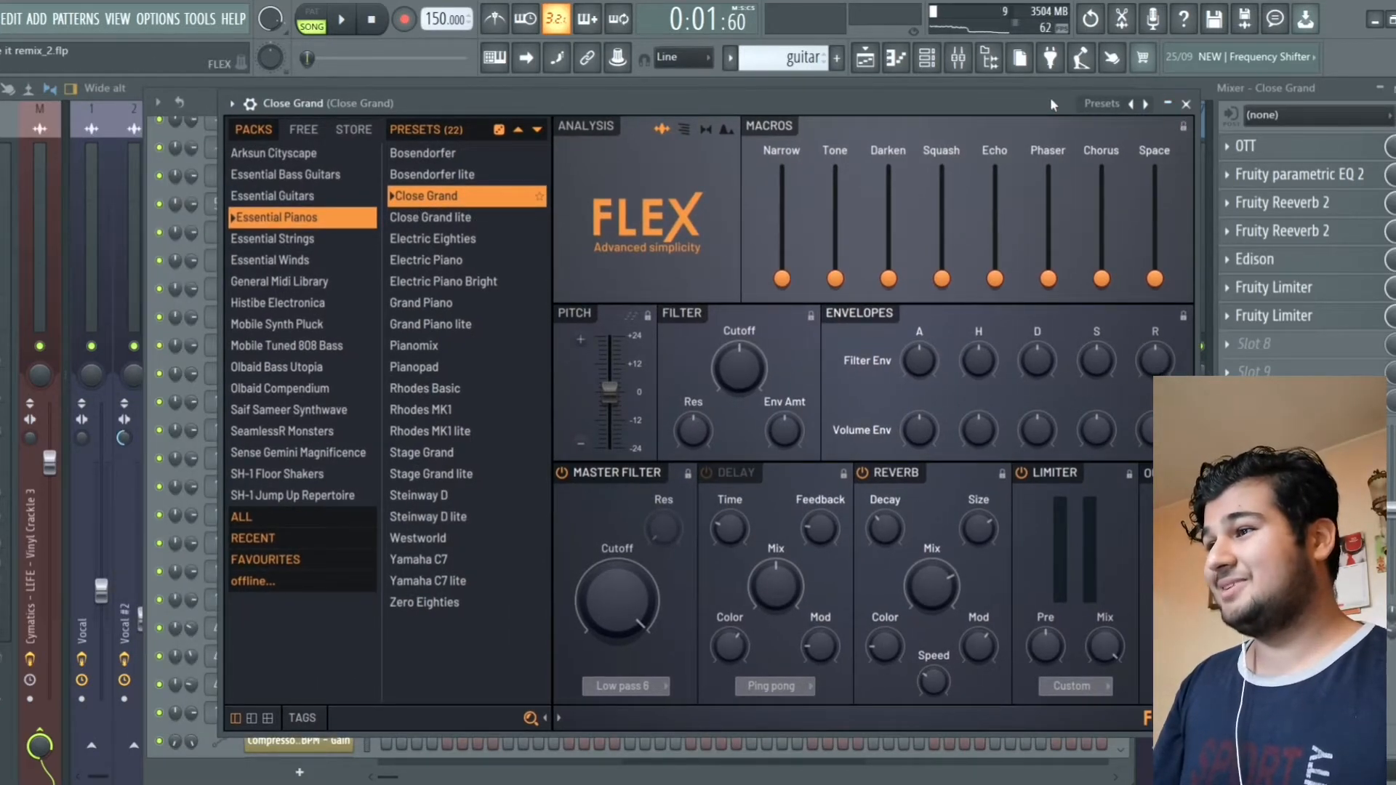
{"action": "left_click_drag", "start_coordinate": [1092, 103], "coordinate": [1047, 103]}
{"action": "left_click", "coordinate": [1140, 103]}
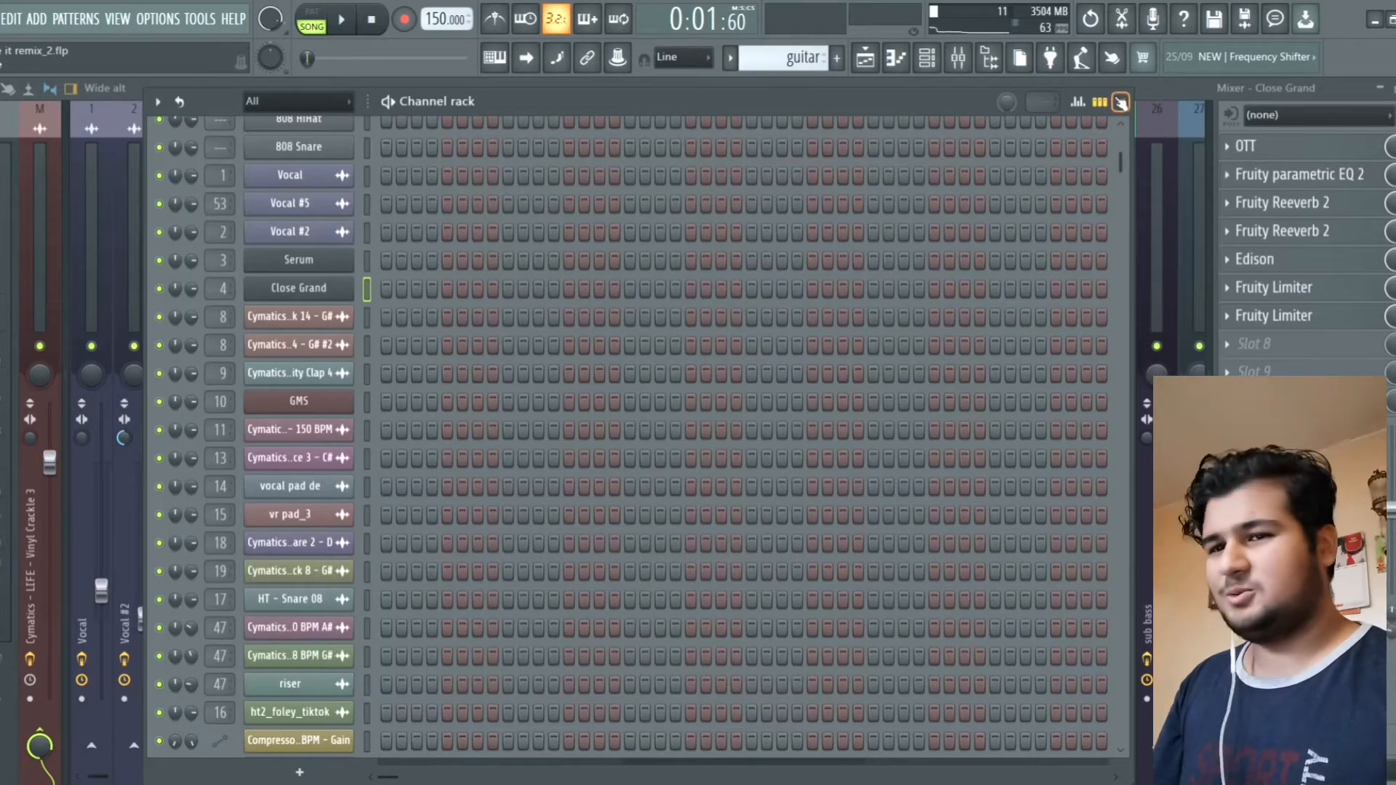
Step: Close the channel rack and examine the OTT and Fruity parametric EQ 2 effects on the Close Grand mixer channel
{"action": "key", "text": "space"}
{"action": "left_click", "coordinate": [1120, 102]}
{"action": "key", "text": "space"}
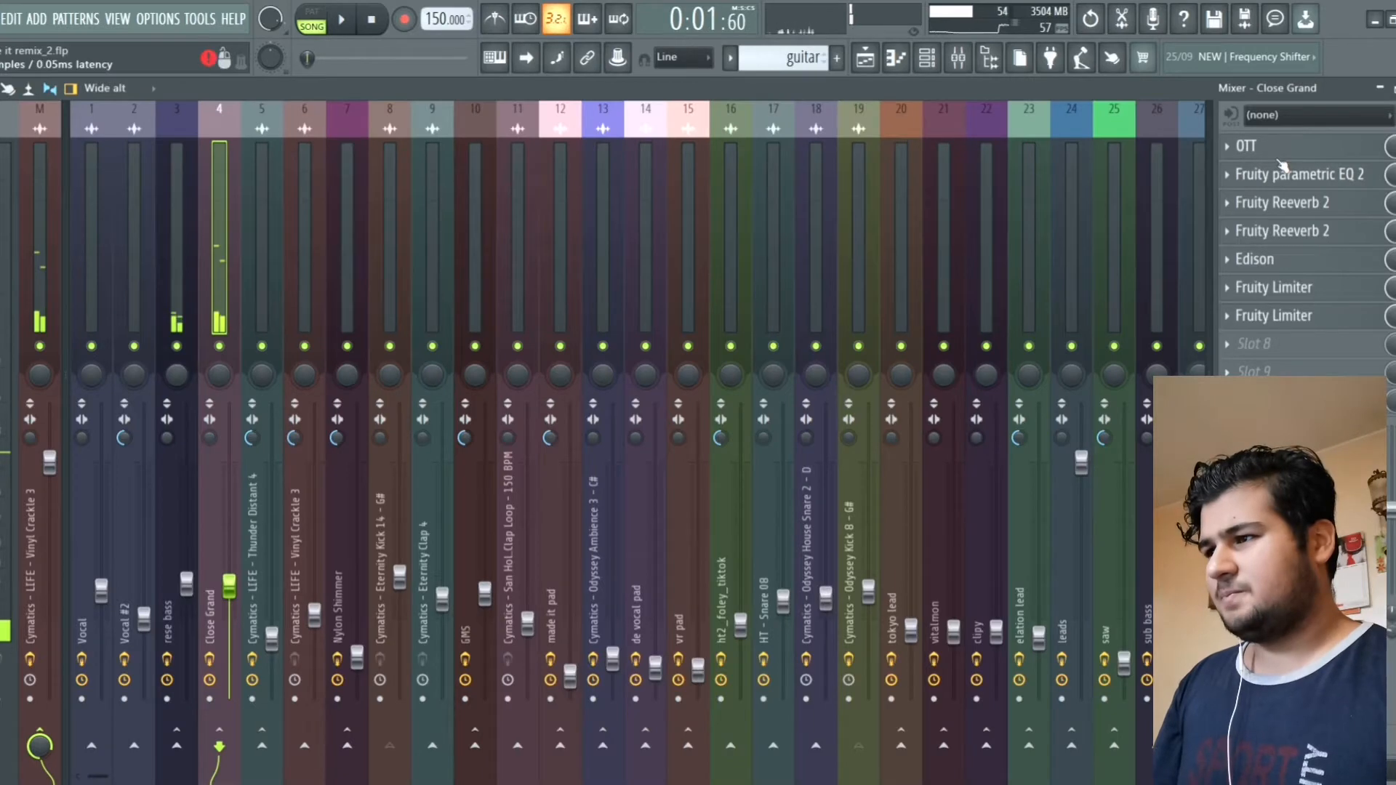
{"action": "left_click", "coordinate": [1278, 158]}
{"action": "left_click", "coordinate": [1280, 159]}
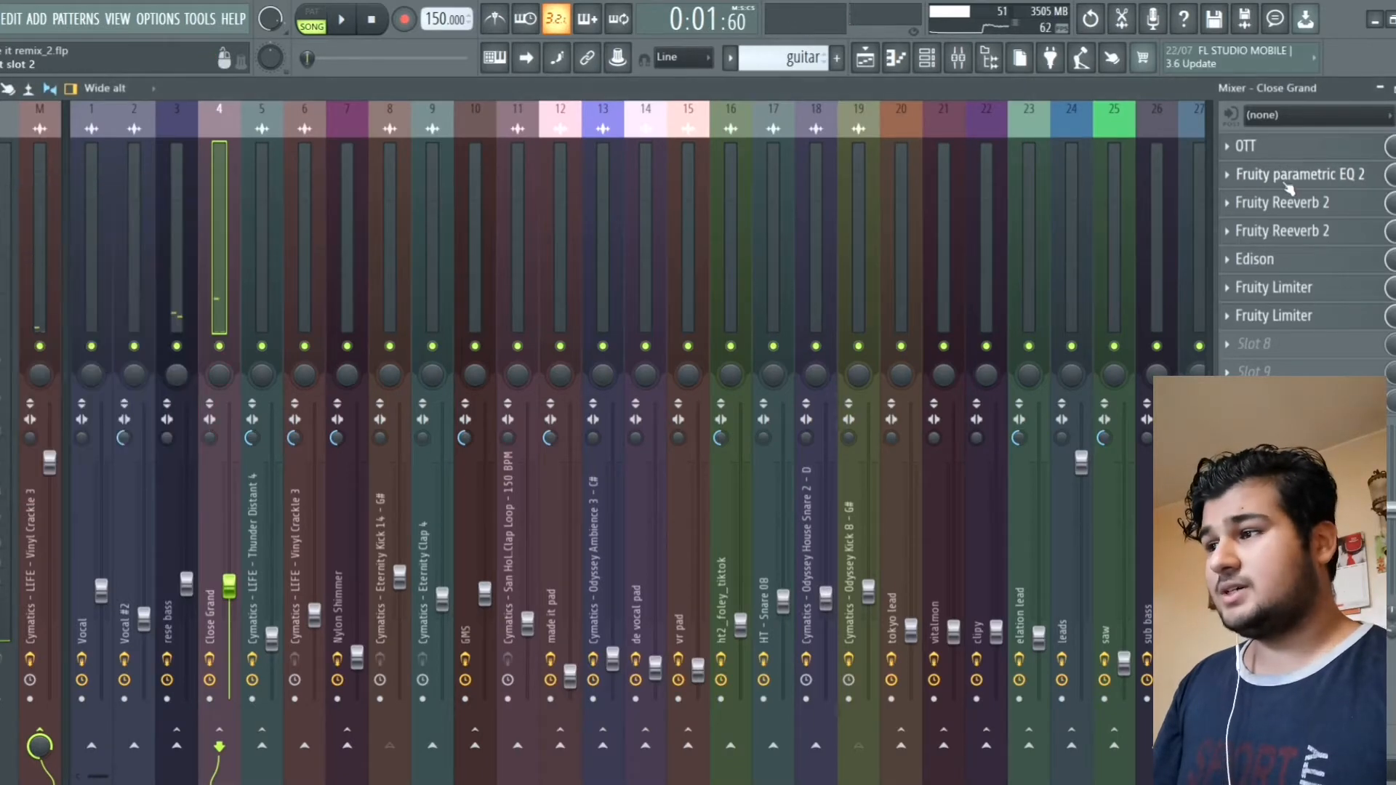
{"action": "left_click", "coordinate": [1287, 185]}
{"action": "left_click", "coordinate": [1286, 183]}
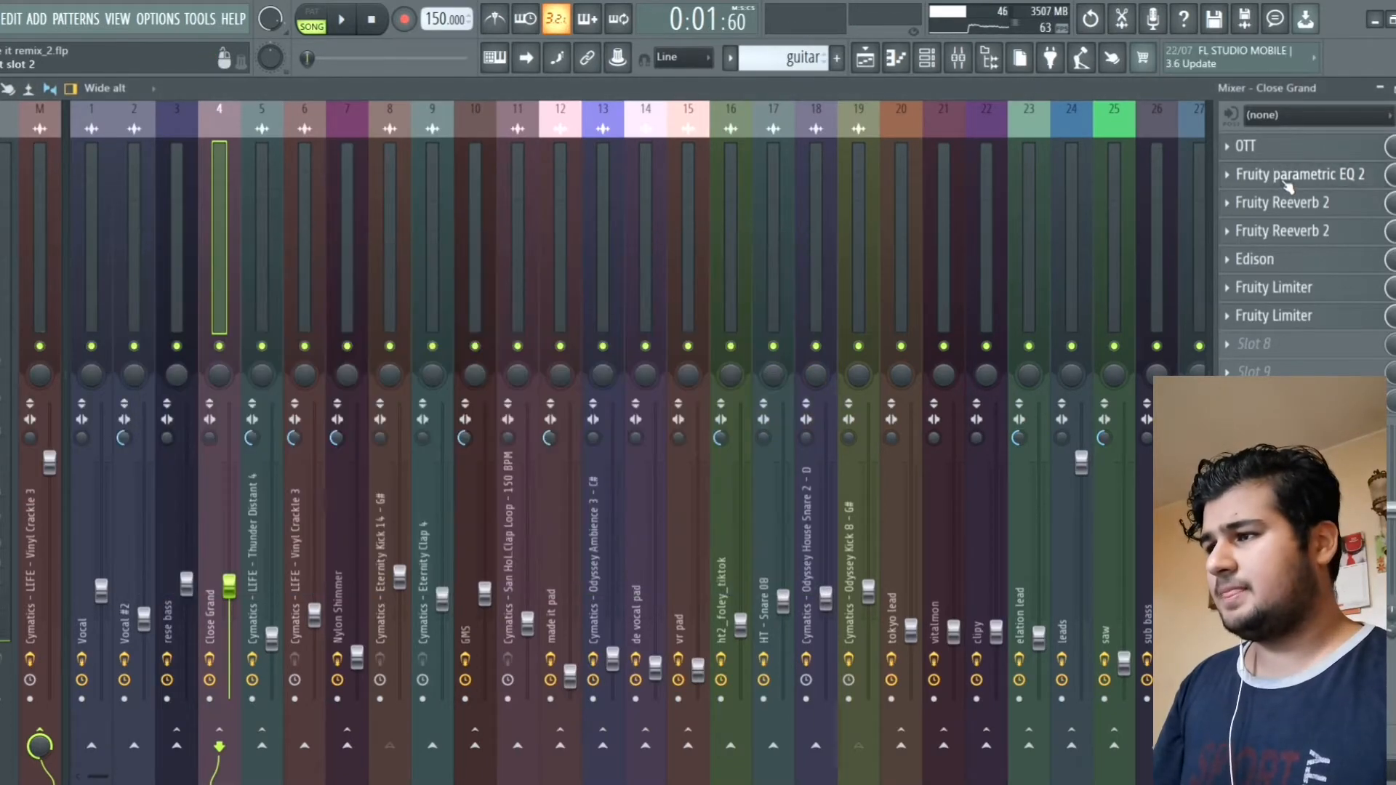
Step: Examine the two Fruity Reeverb 2 effects on the Close Grand mixer channel, closing each one after viewing
{"action": "left_click", "coordinate": [1285, 205]}
{"action": "left_click", "coordinate": [1285, 206]}
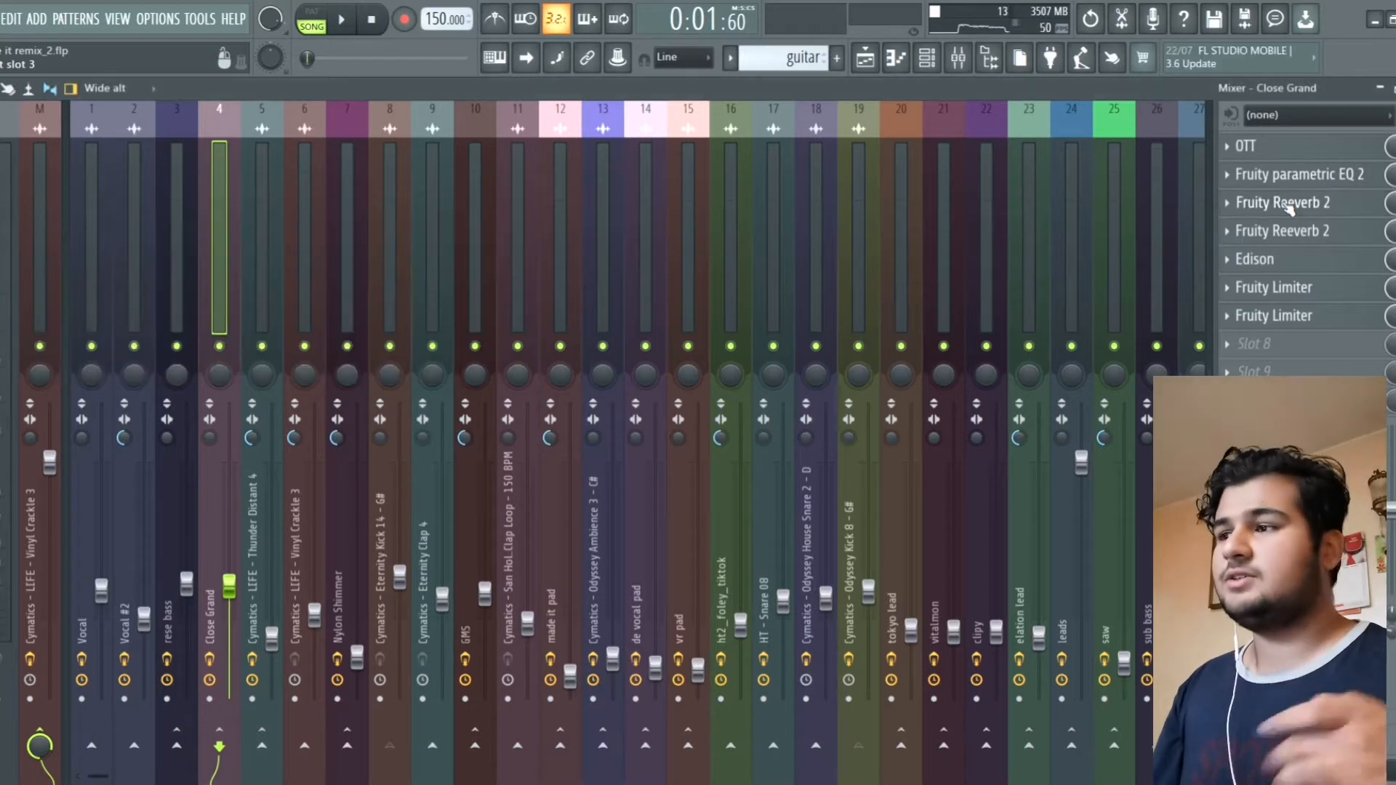
{"action": "left_click", "coordinate": [1305, 242]}
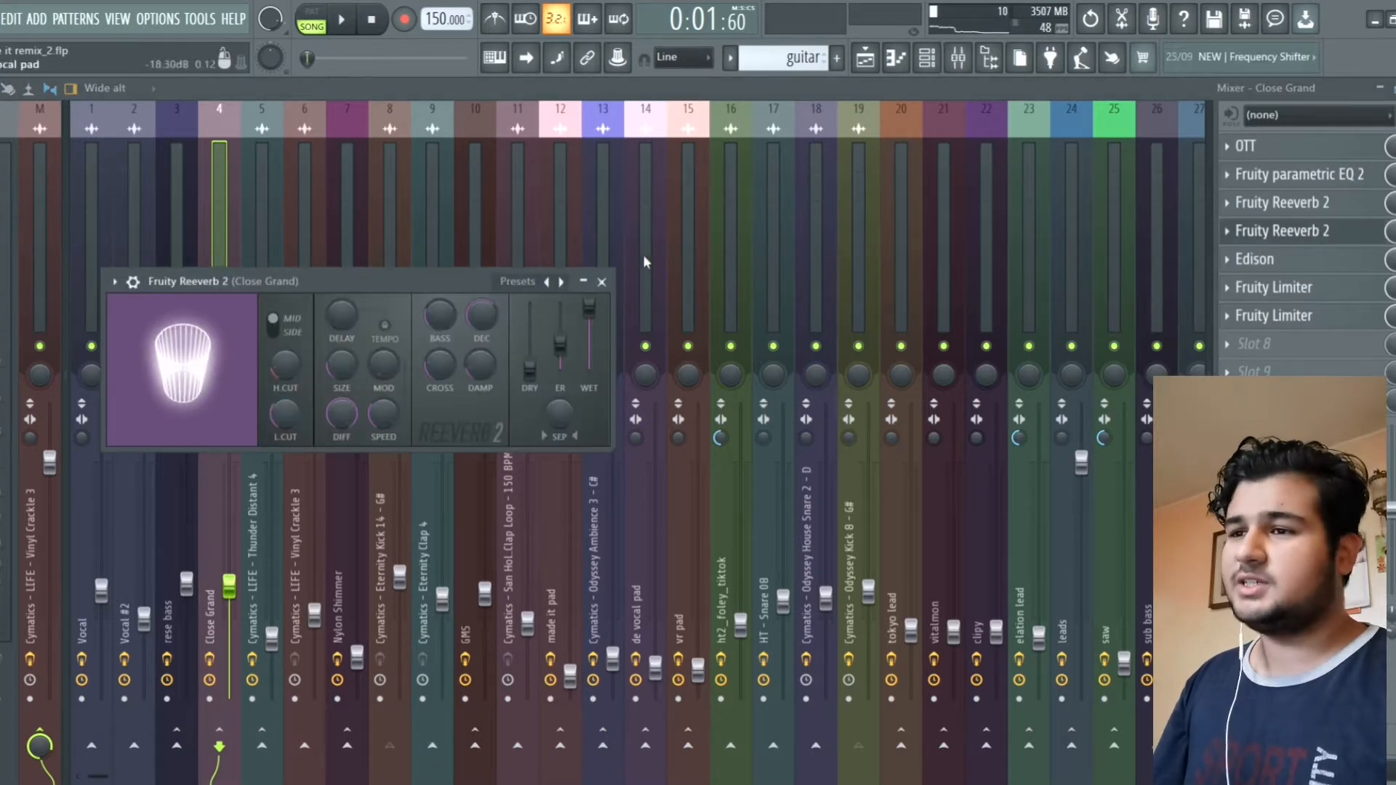
{"action": "left_click", "coordinate": [1302, 231]}
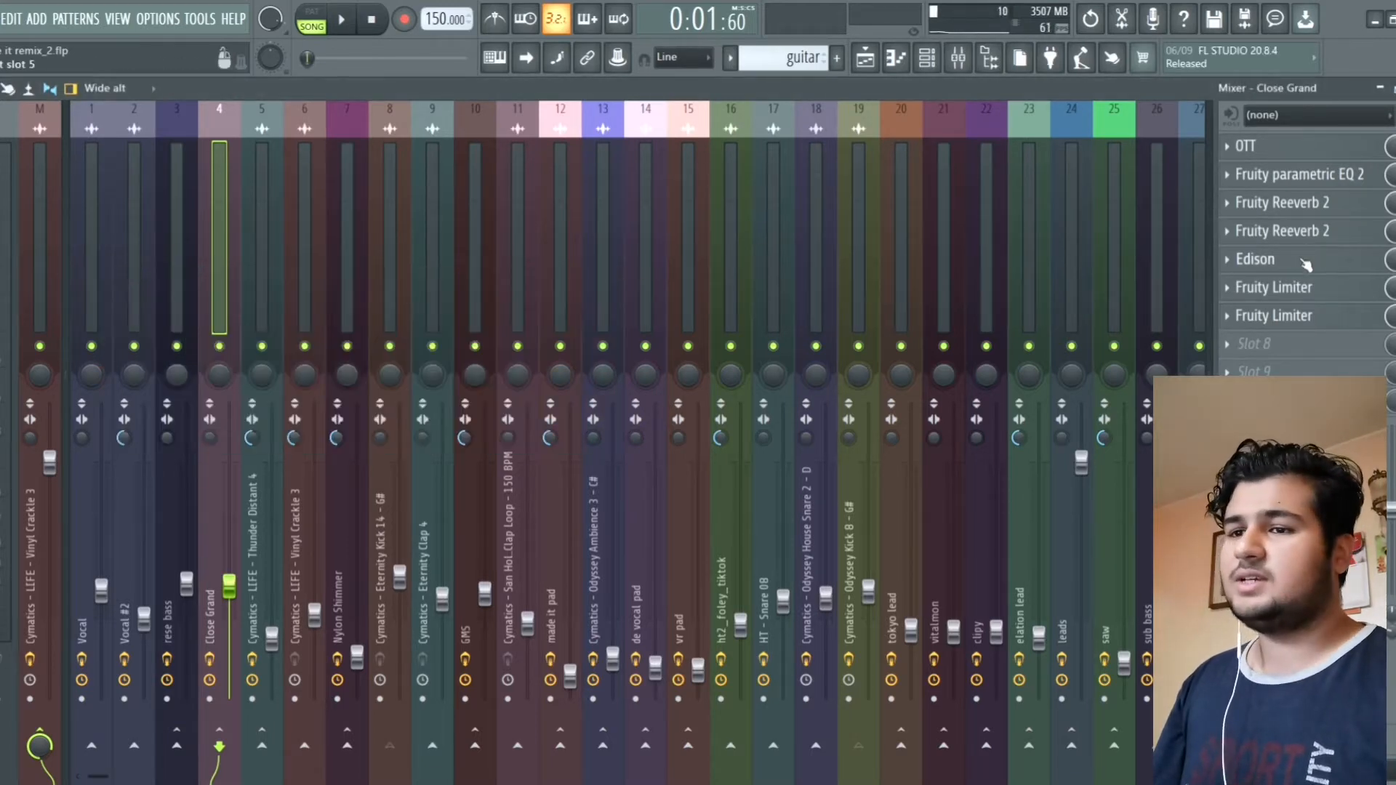
Step: Examine the Close Grand channel's Edison recording, audition its waveform from the start, and close Edison
{"action": "left_click", "coordinate": [1305, 262]}
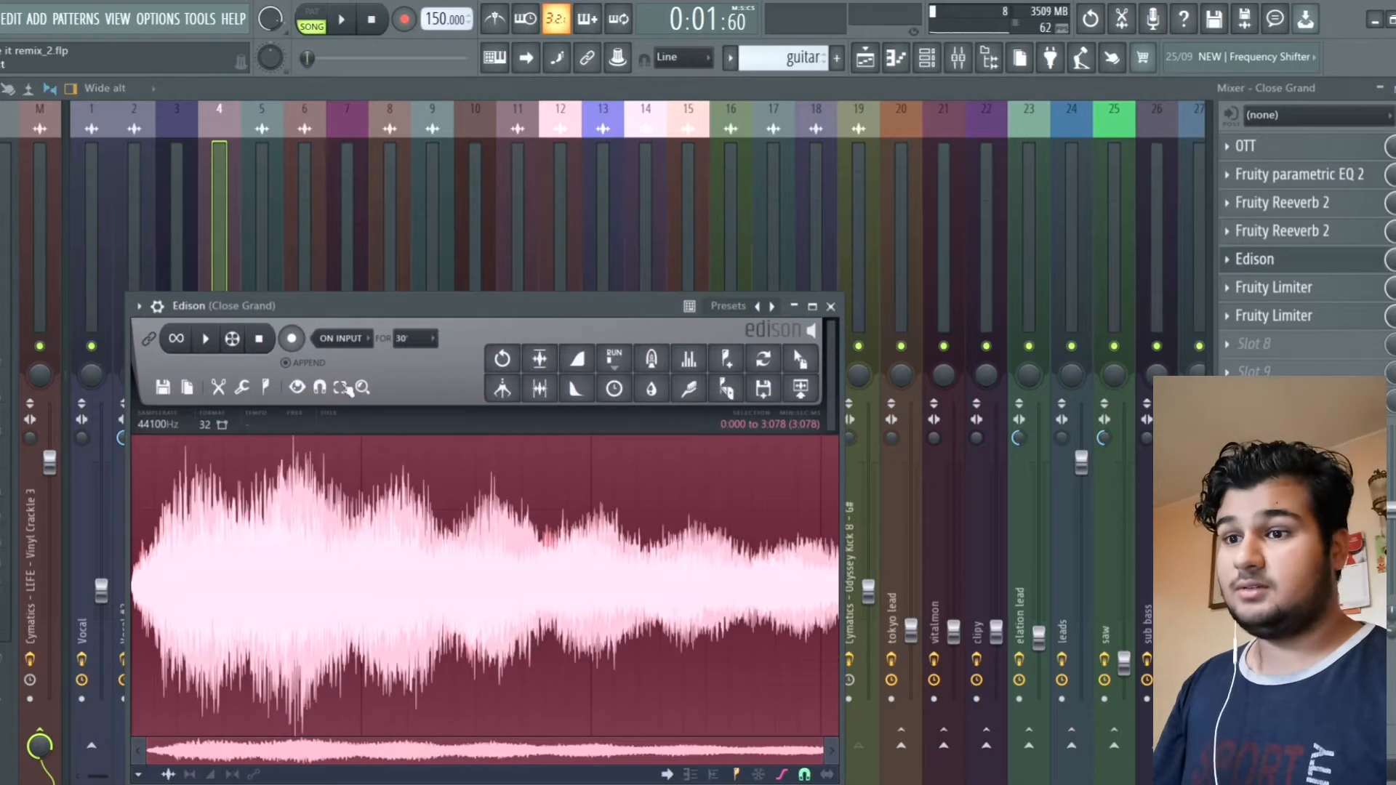
{"action": "left_click", "coordinate": [409, 466]}
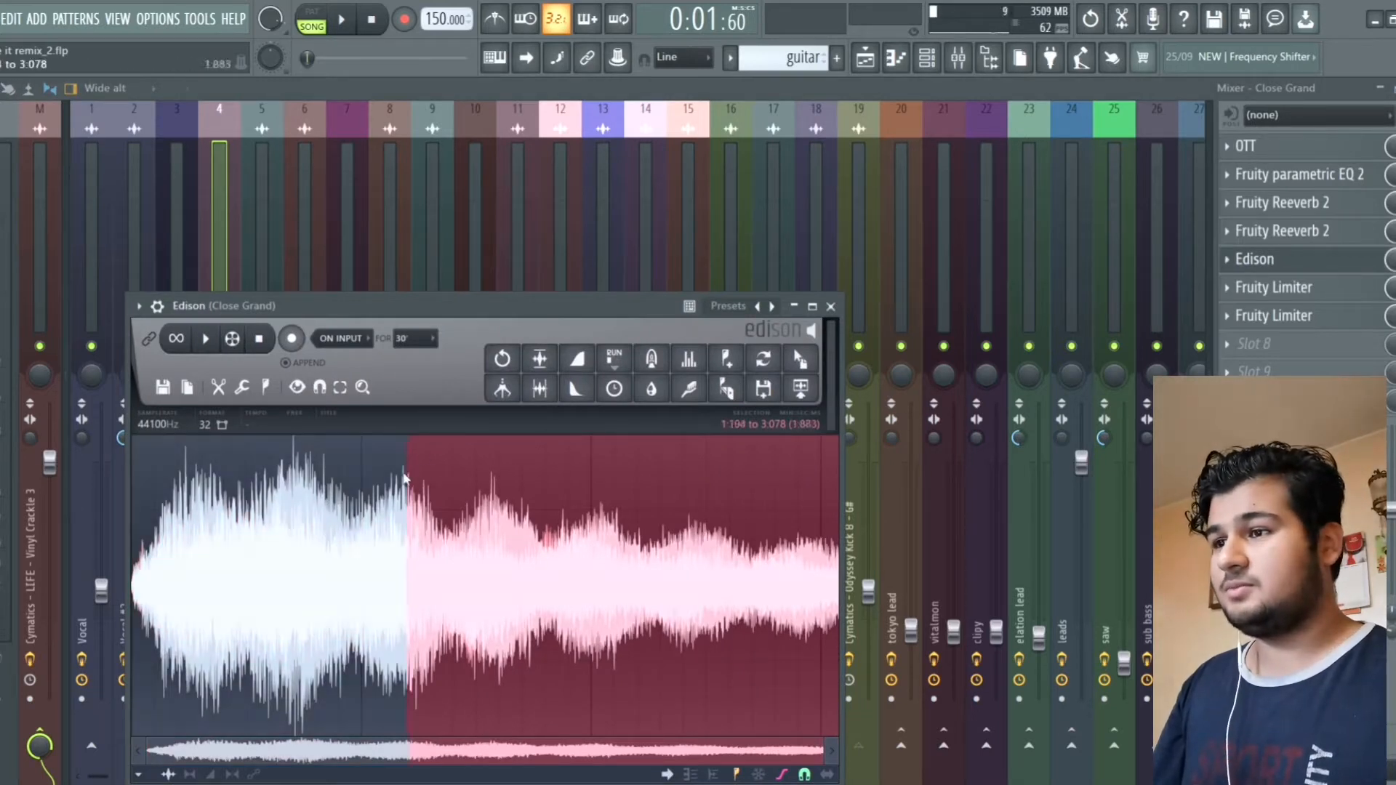
{"action": "left_click_drag", "start_coordinate": [406, 477], "coordinate": [50, 476]}
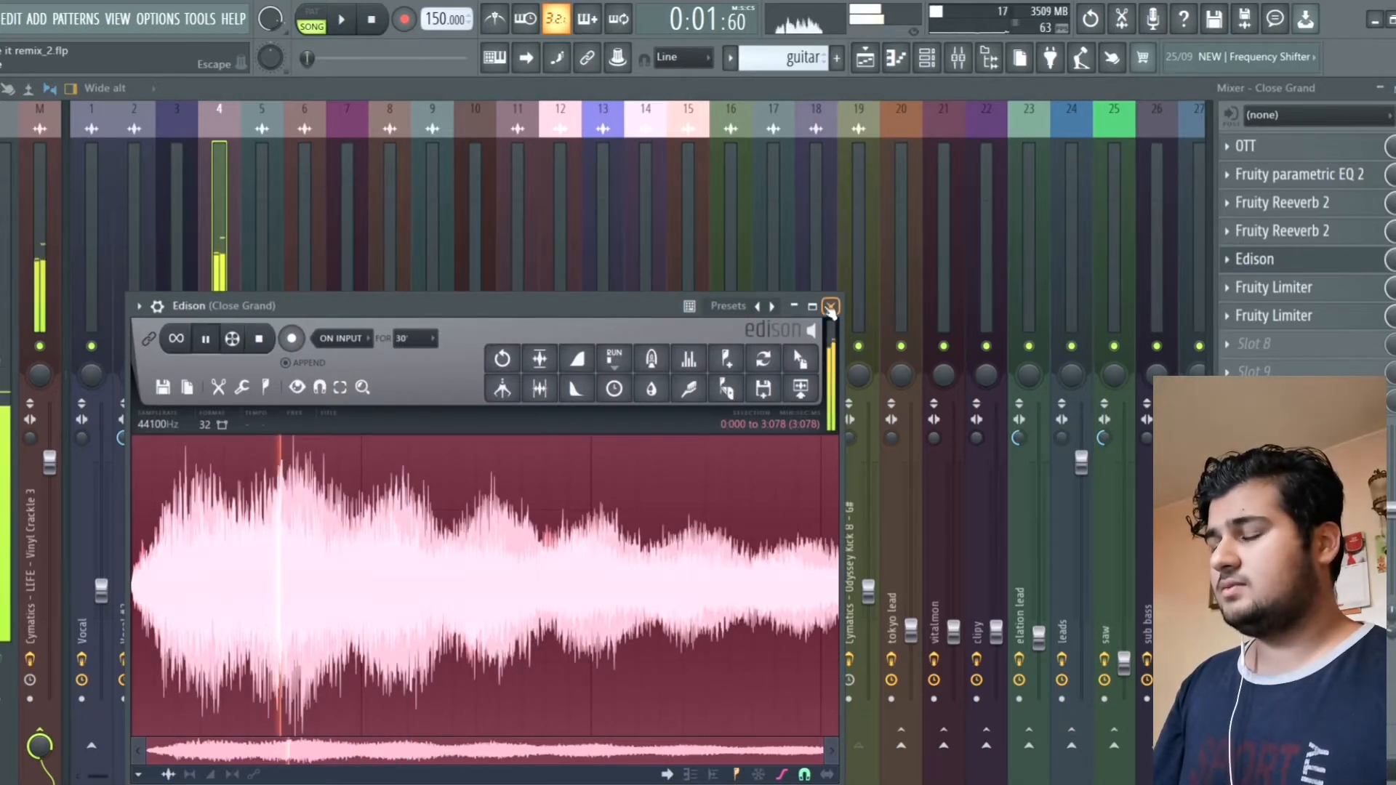
{"action": "left_click", "coordinate": [831, 306]}
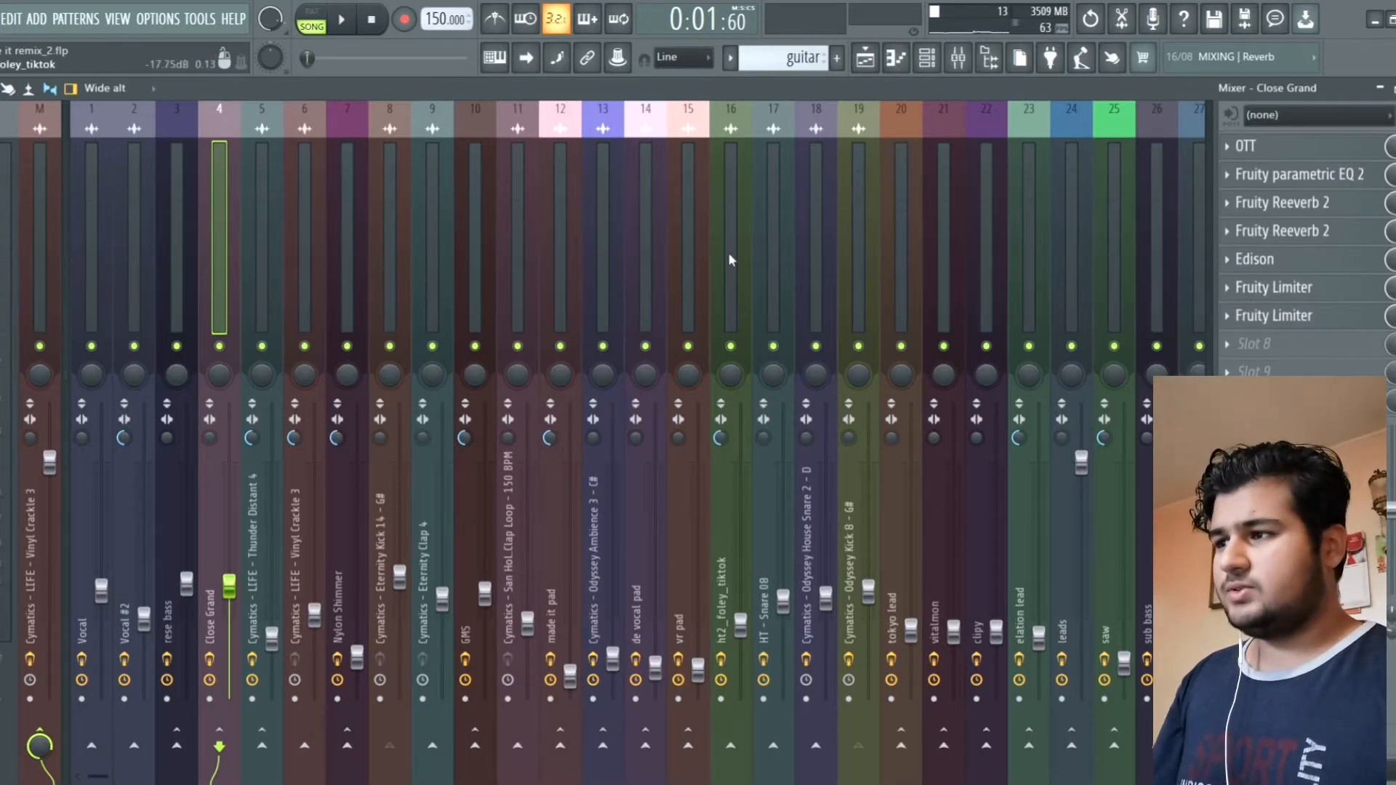
Step: Examine the rese bass Serum instrument's oscillators and FX in the drone rese bass preset, then close Serum and the channel rack
{"action": "key", "text": "F6"}
{"action": "left_click", "coordinate": [327, 264]}
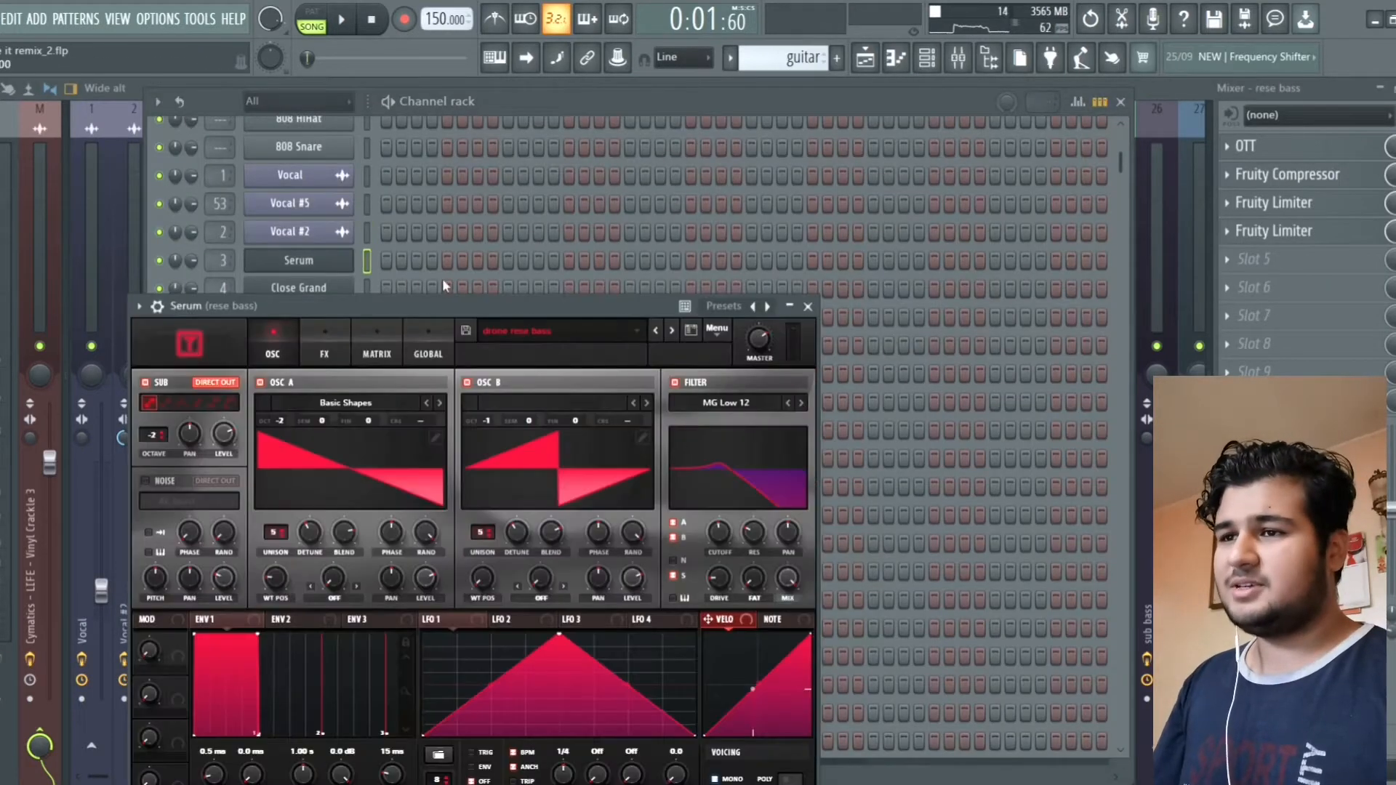
{"action": "left_click_drag", "start_coordinate": [443, 320], "coordinate": [554, 98]}
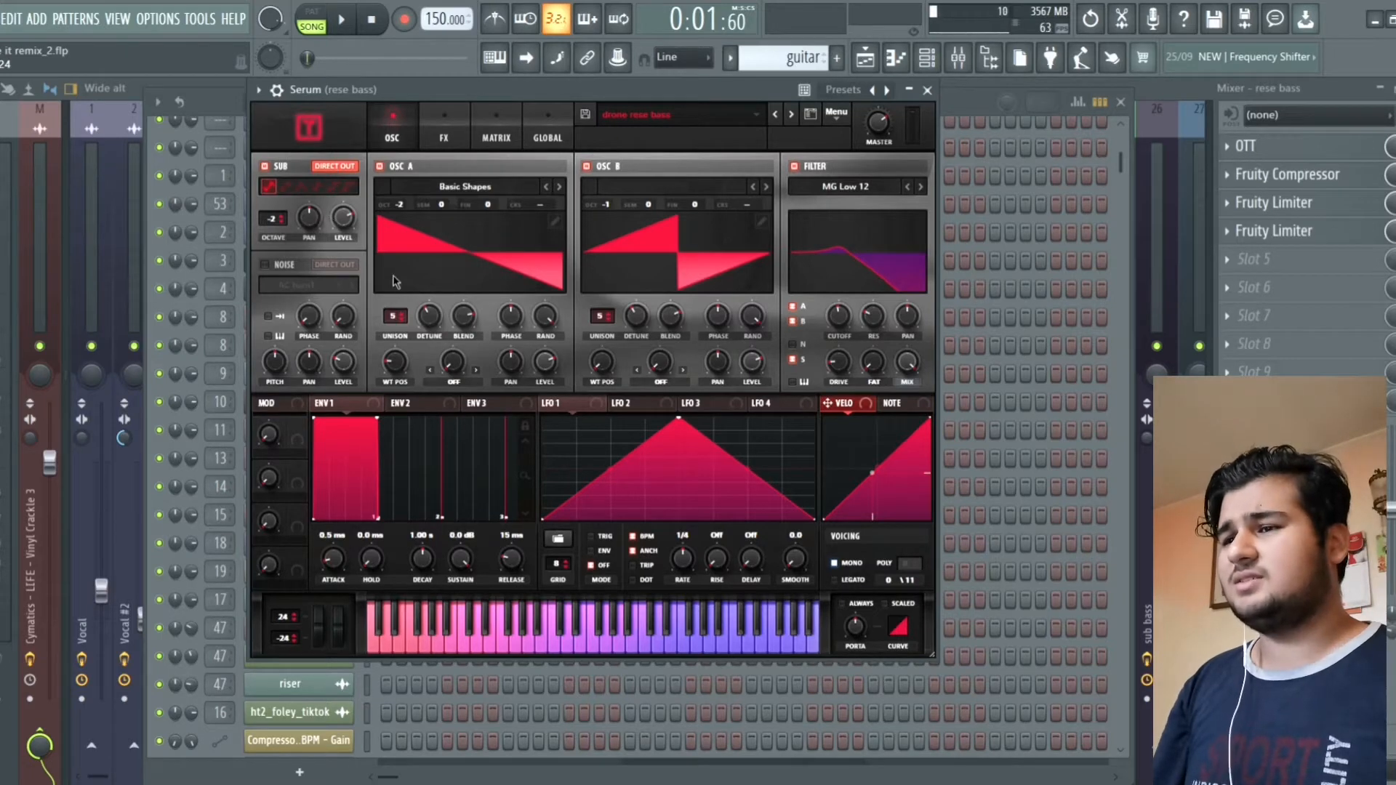
{"action": "left_click", "coordinate": [447, 134]}
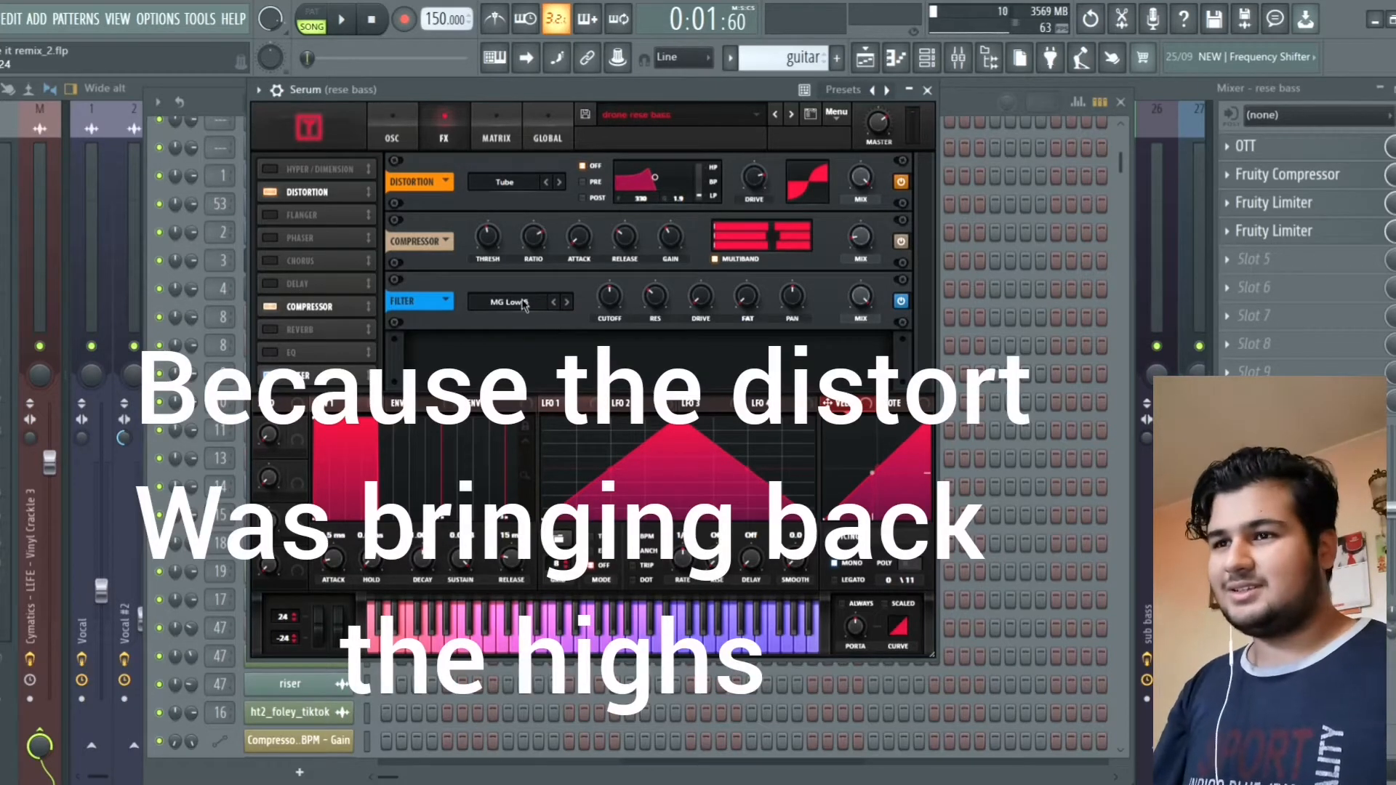
{"action": "left_click", "coordinate": [390, 136]}
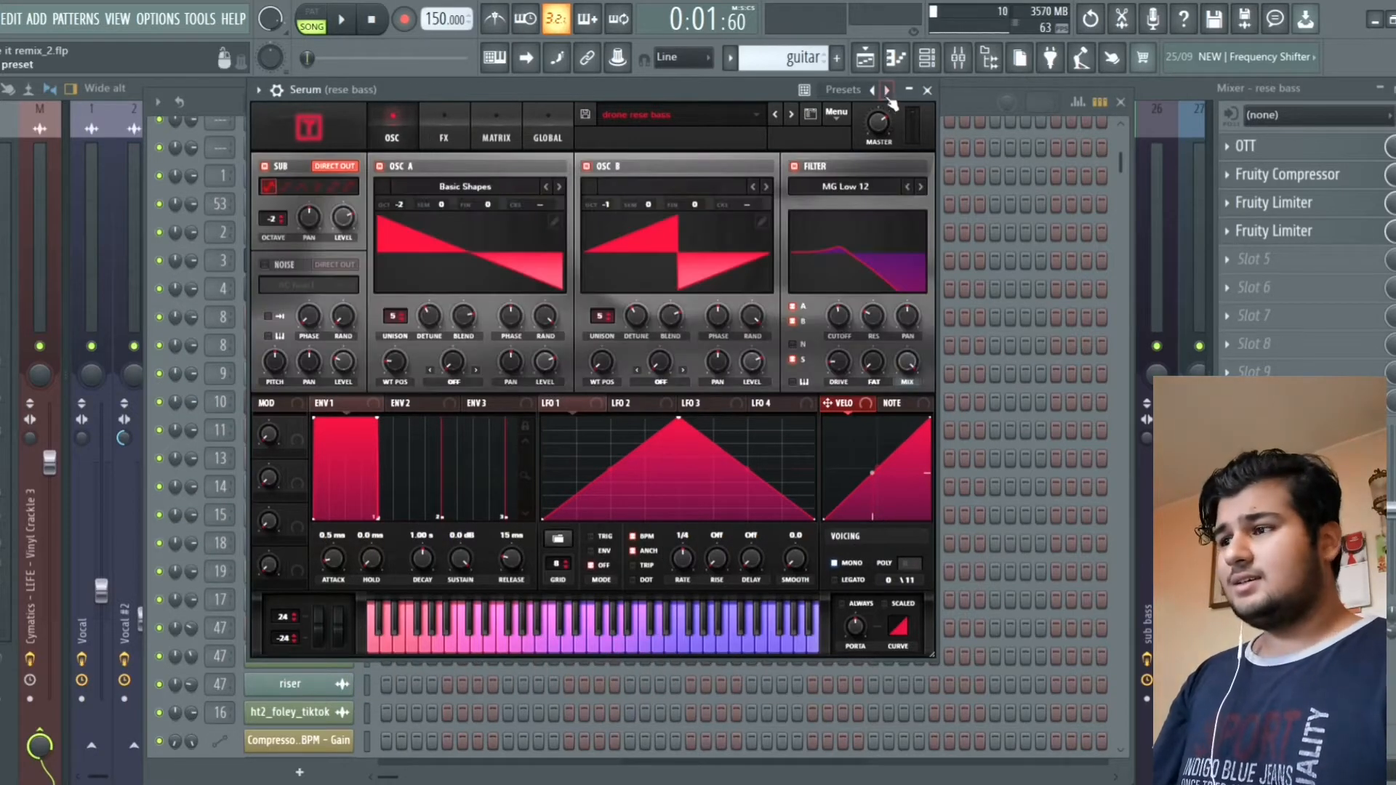
{"action": "left_click", "coordinate": [927, 90]}
{"action": "left_click", "coordinate": [1122, 104]}
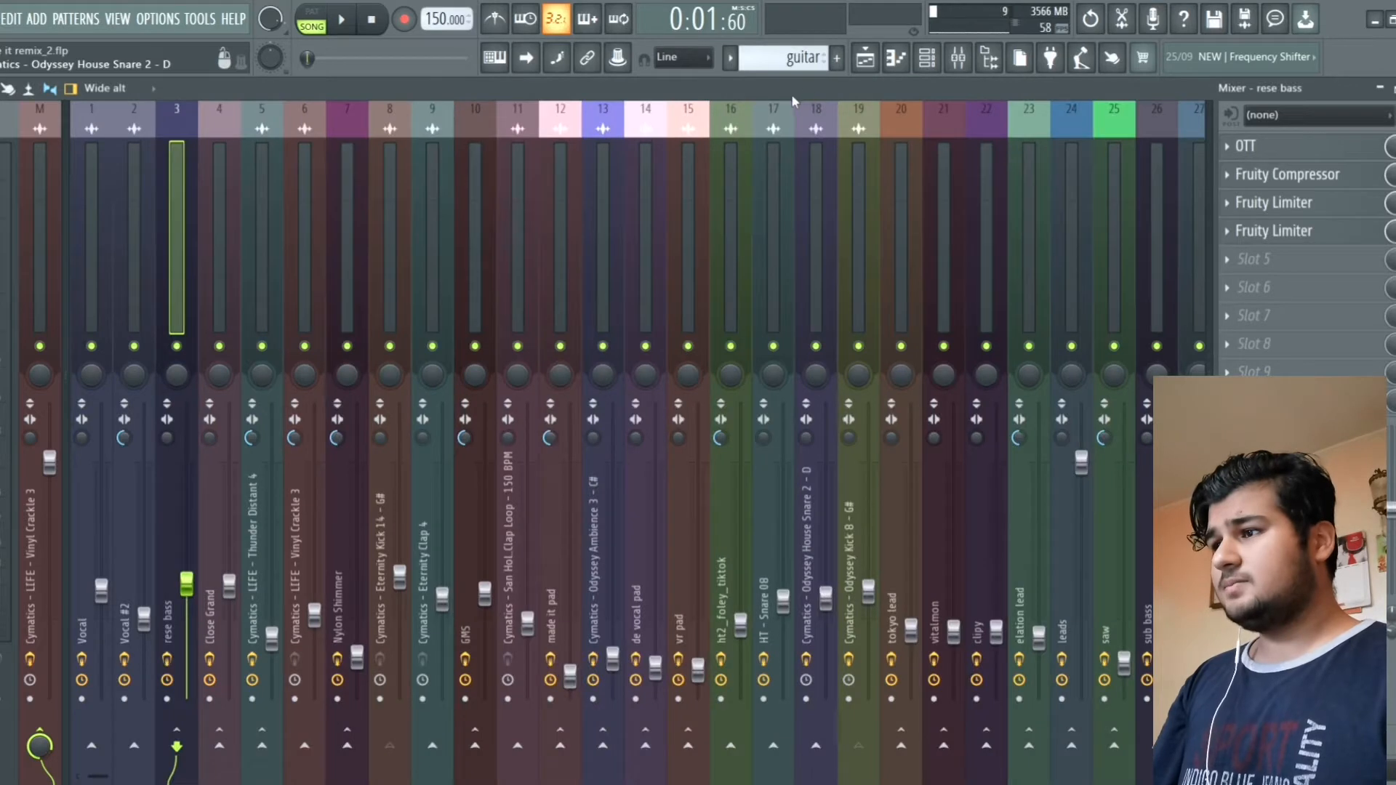
Step: Examine the OTT and Fruity Compressor effects on the rese bass mixer channel, then close them
{"action": "left_click", "coordinate": [1307, 156]}
{"action": "left_click", "coordinate": [1310, 155]}
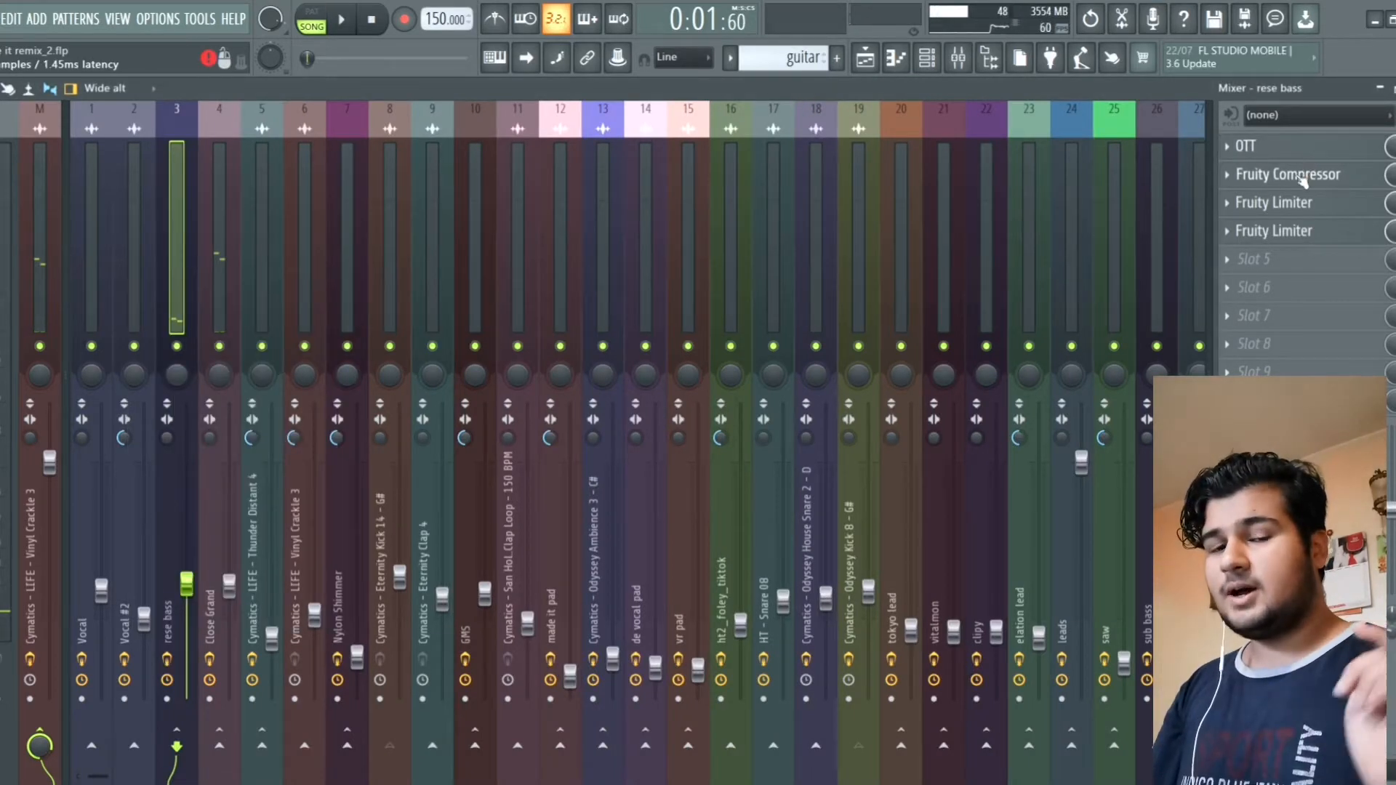
{"action": "left_click", "coordinate": [1301, 176]}
{"action": "left_click", "coordinate": [1301, 178]}
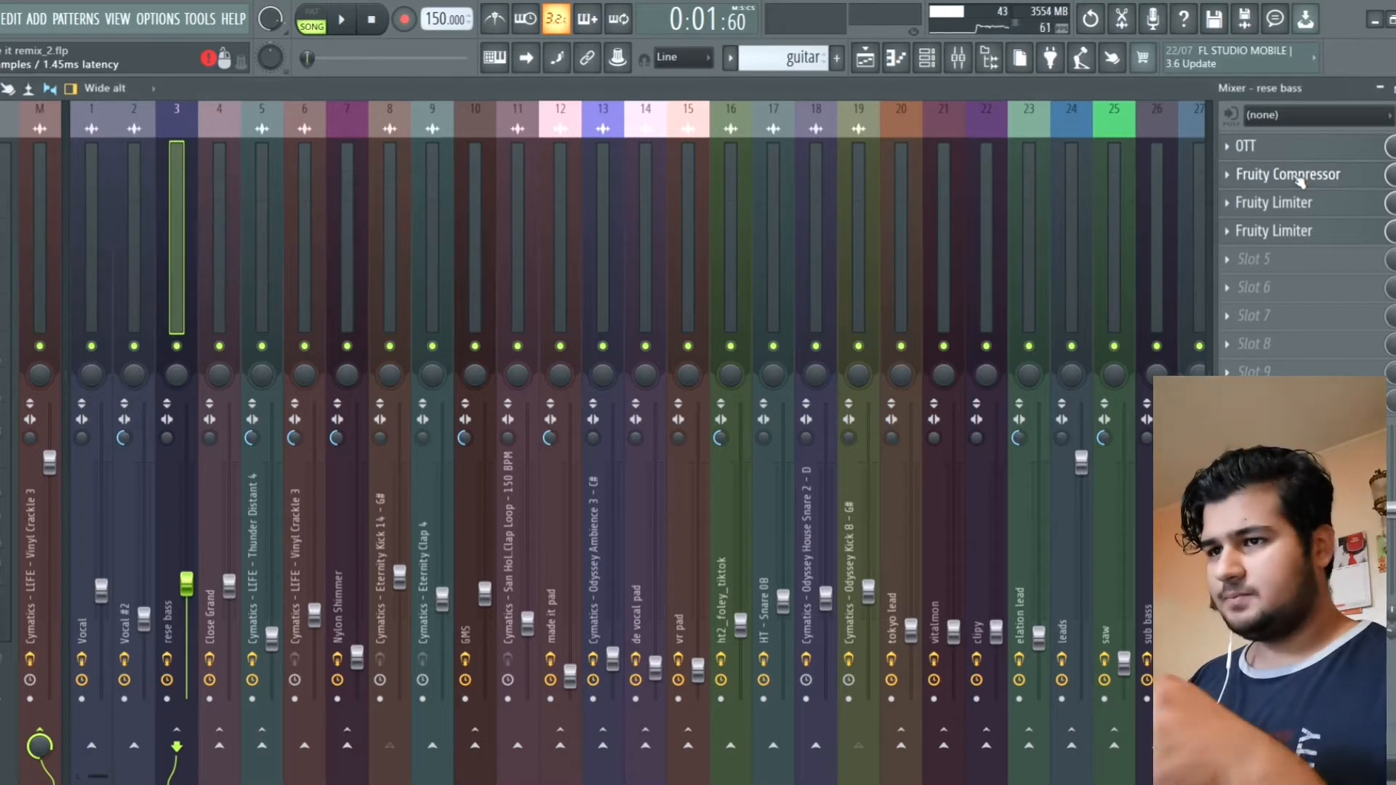
{"action": "left_click", "coordinate": [1301, 177]}
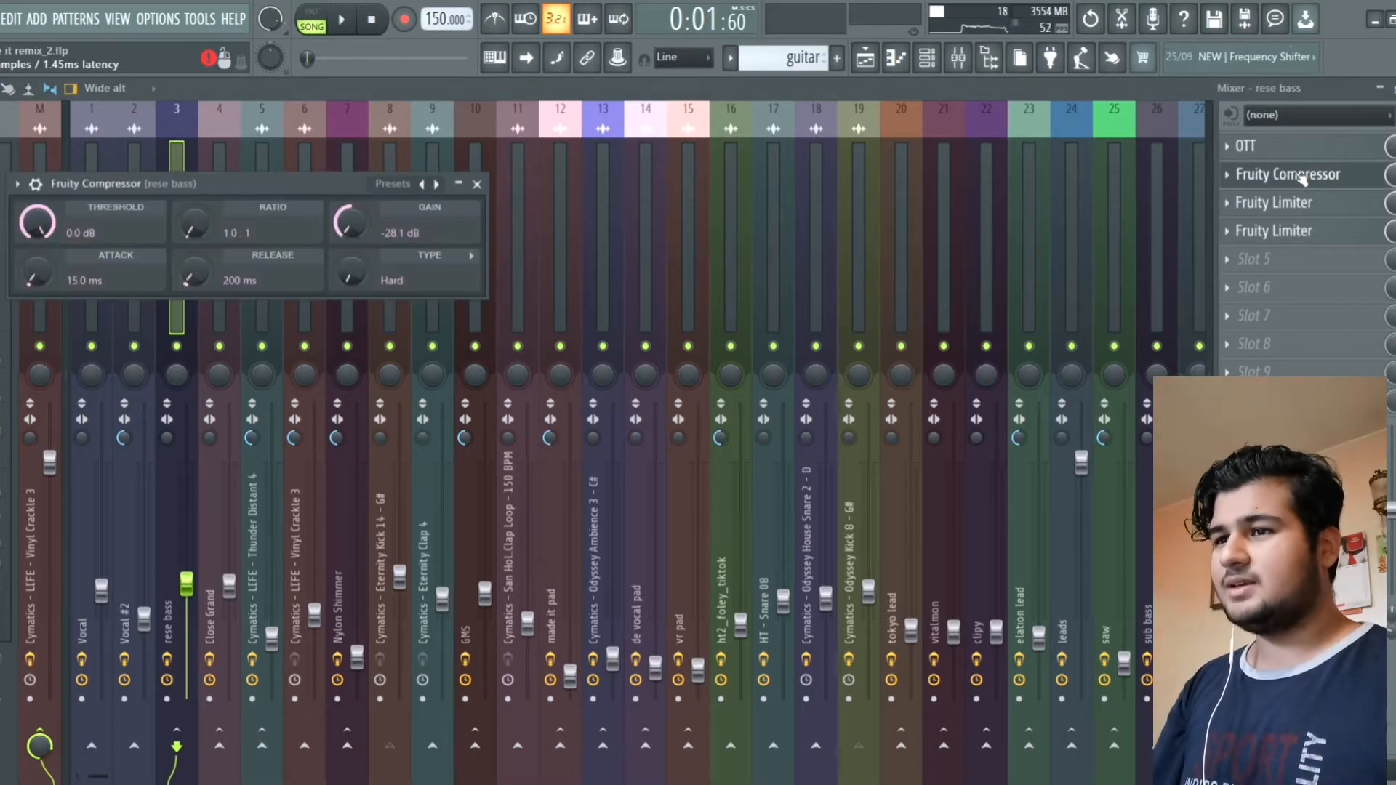
{"action": "left_click", "coordinate": [477, 184]}
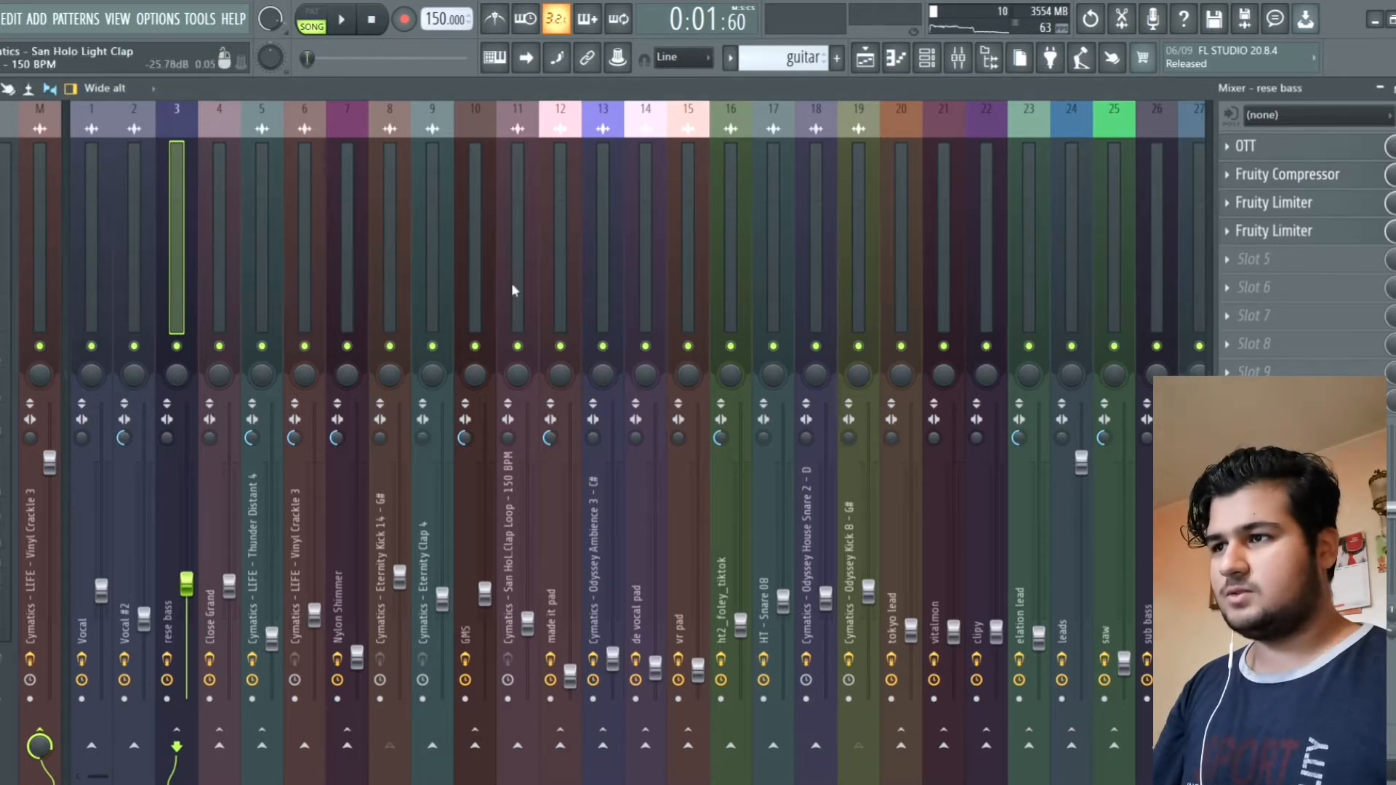
Step: Return to the playlist, turn all tracks back on, and start playback just before bar 14
{"action": "left_click", "coordinate": [864, 60]}
{"action": "scroll", "coordinate": [480, 276], "scroll_direction": "down", "scroll_amount": 5}
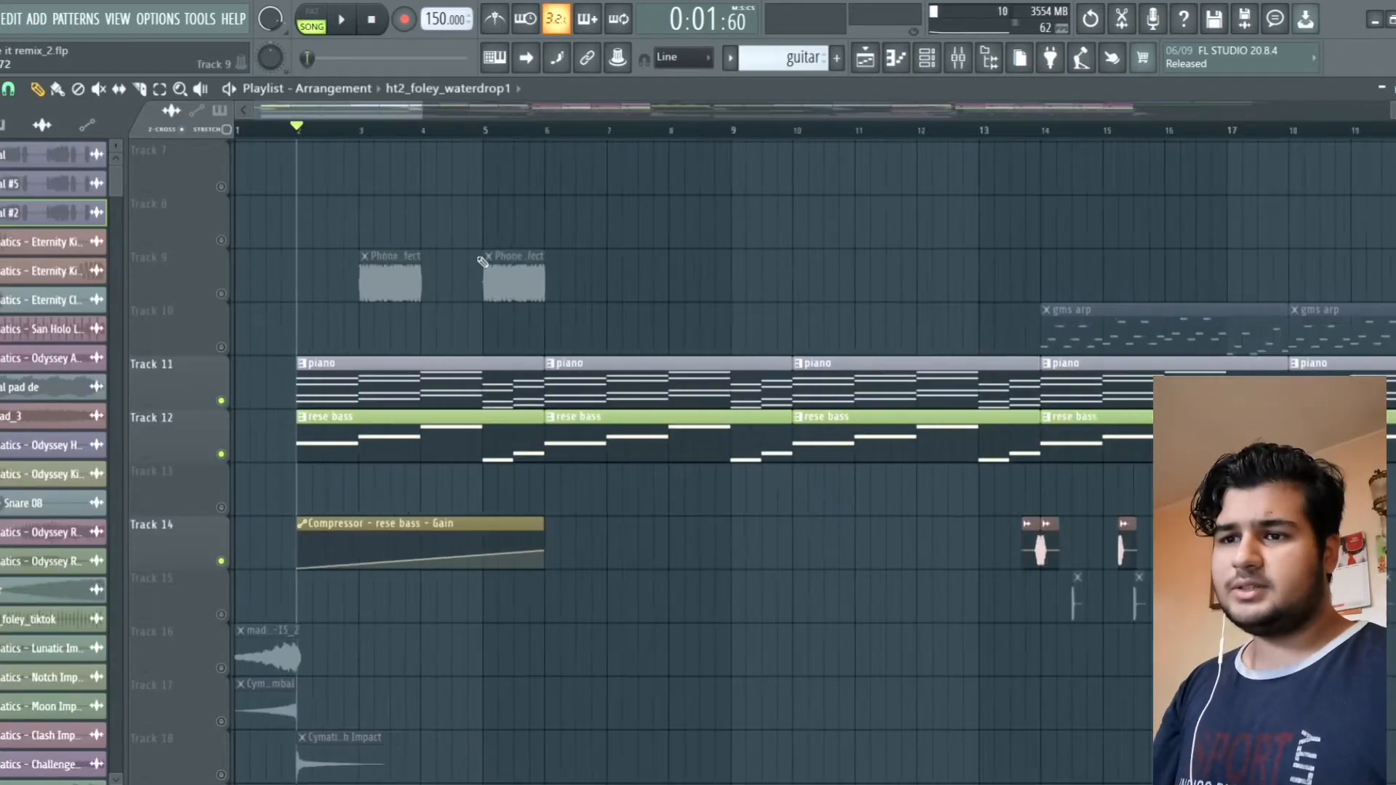
{"action": "left_click", "coordinate": [601, 130]}
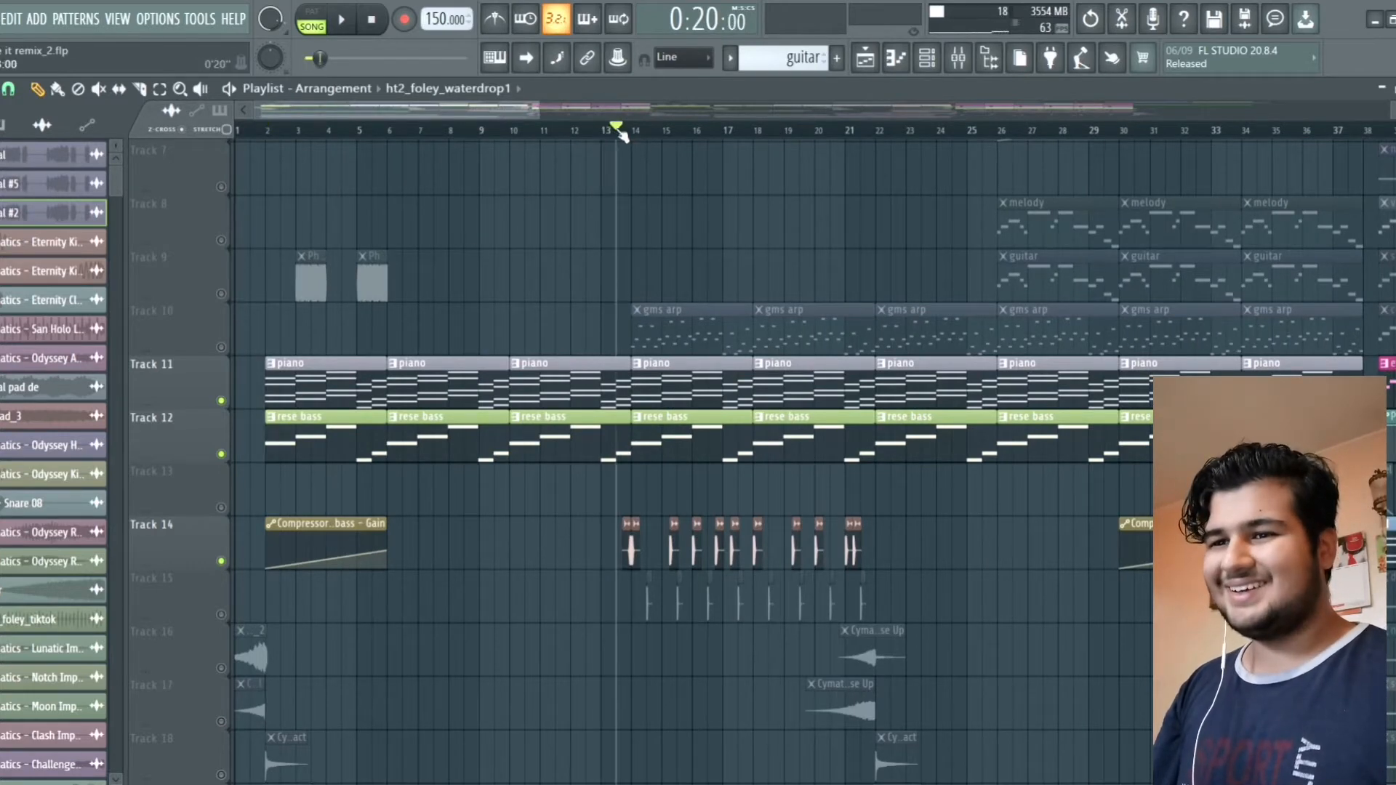
{"action": "scroll", "coordinate": [608, 209], "scroll_direction": "down", "scroll_amount": 2}
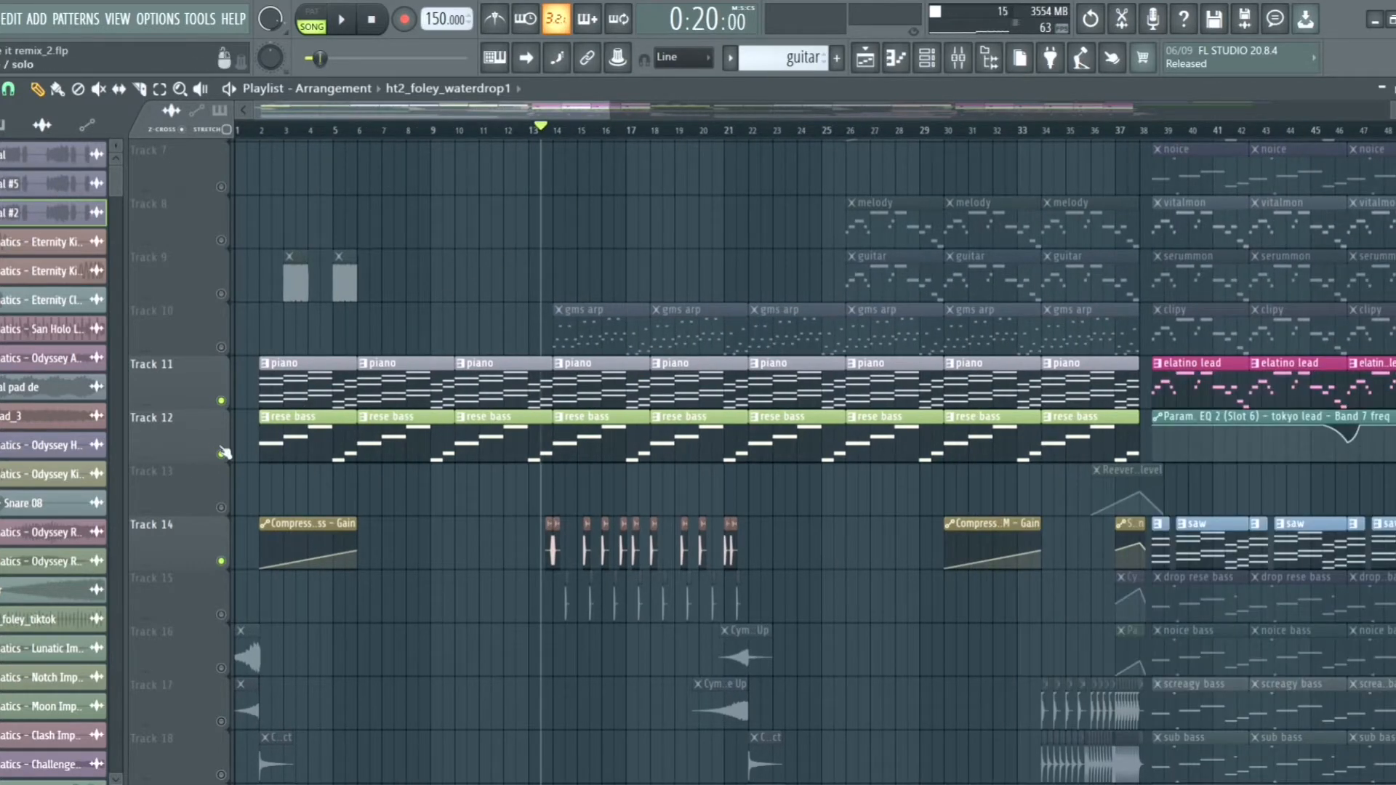
{"action": "right_click", "coordinate": [223, 453]}
{"action": "right_click", "coordinate": [222, 453]}
{"action": "key", "text": "space"}
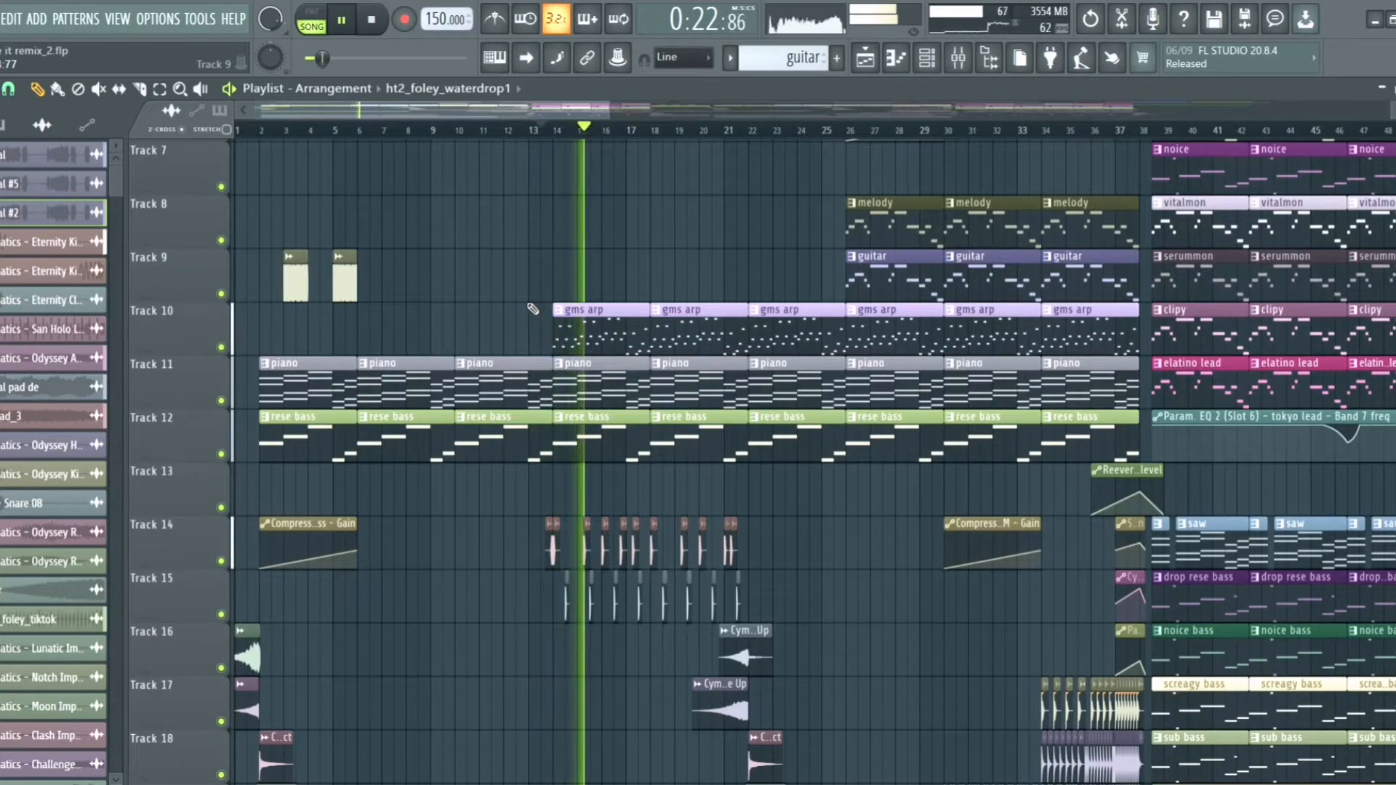
Step: Listen to the full arrangement up to about bar 38 while surveying the vocal, arp, melody, guitar and percussion tracks, then stop playback
{"action": "scroll", "coordinate": [533, 286], "scroll_direction": "down", "scroll_amount": 3}
{"action": "scroll", "coordinate": [442, 282], "scroll_direction": "up", "scroll_amount": 4}
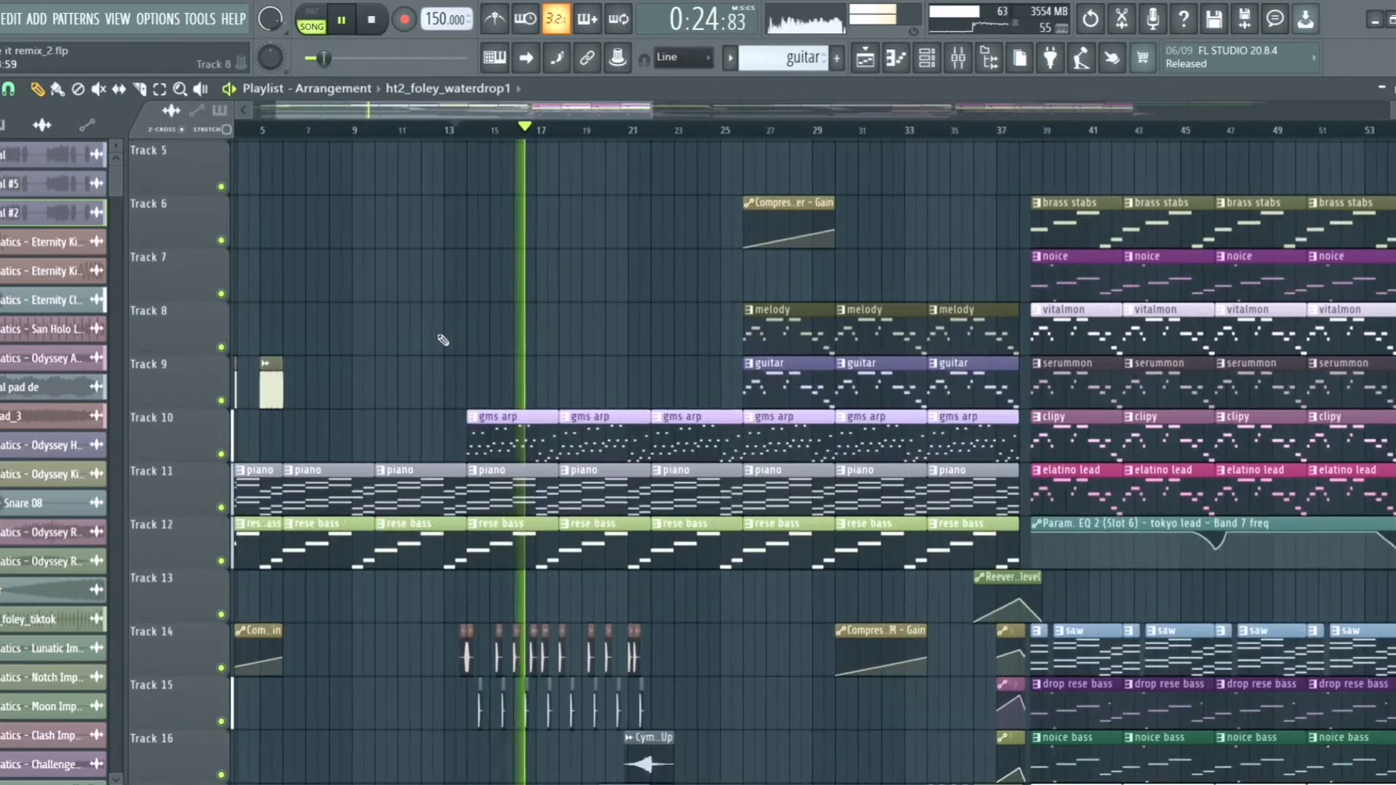
{"action": "scroll", "coordinate": [443, 341], "scroll_direction": "up", "scroll_amount": 4}
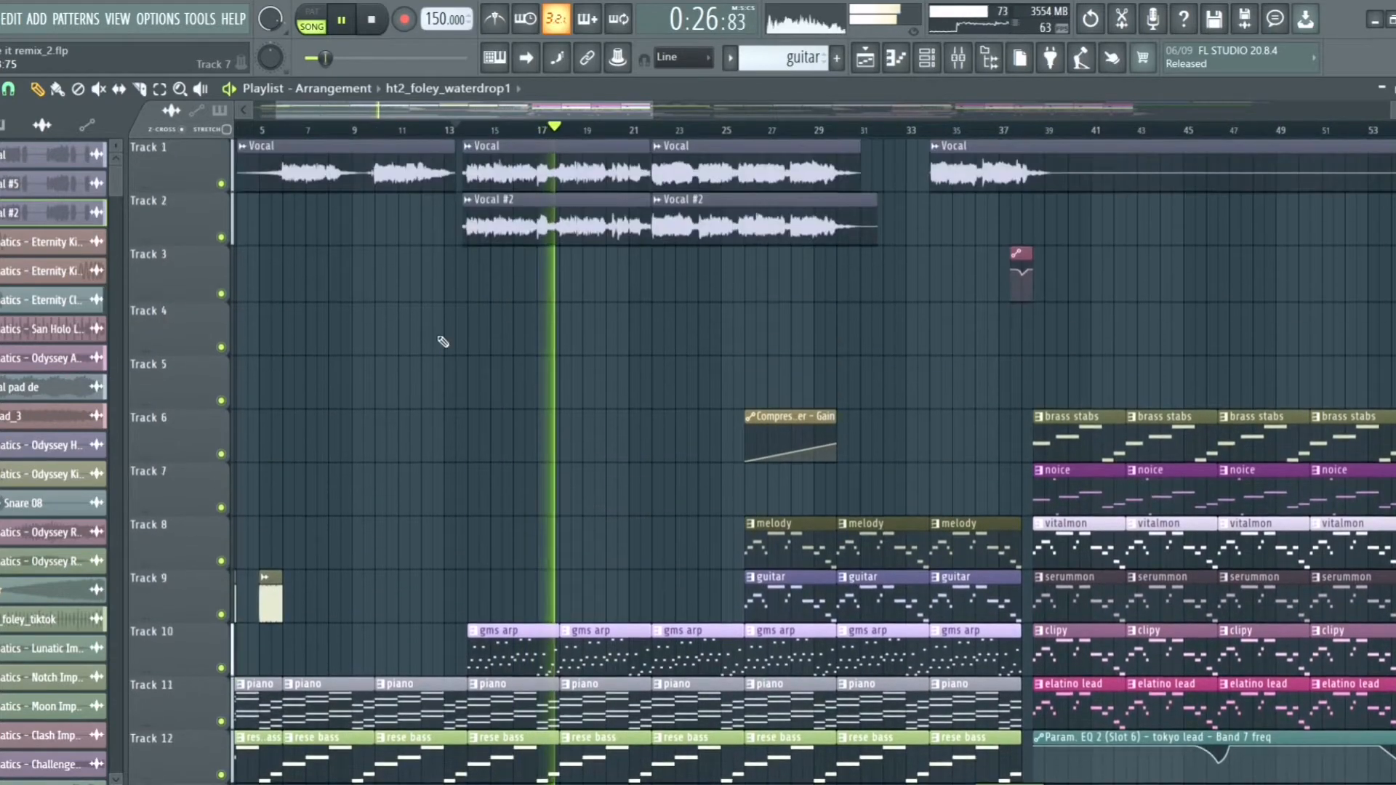
{"action": "scroll", "coordinate": [441, 344], "scroll_direction": "down", "scroll_amount": 2}
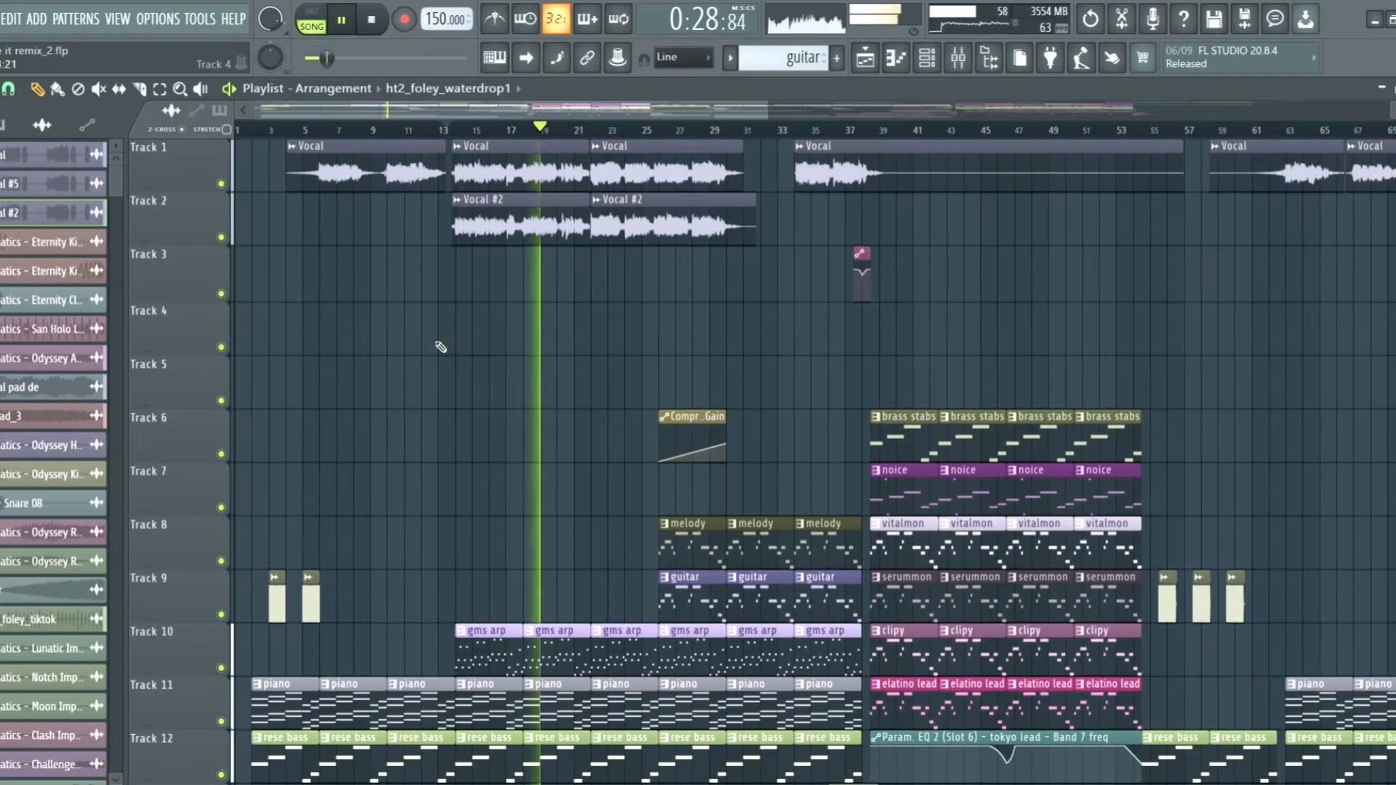
{"action": "scroll", "coordinate": [441, 347], "scroll_direction": "down", "scroll_amount": 5}
{"action": "scroll", "coordinate": [441, 347], "scroll_direction": "up", "scroll_amount": 3}
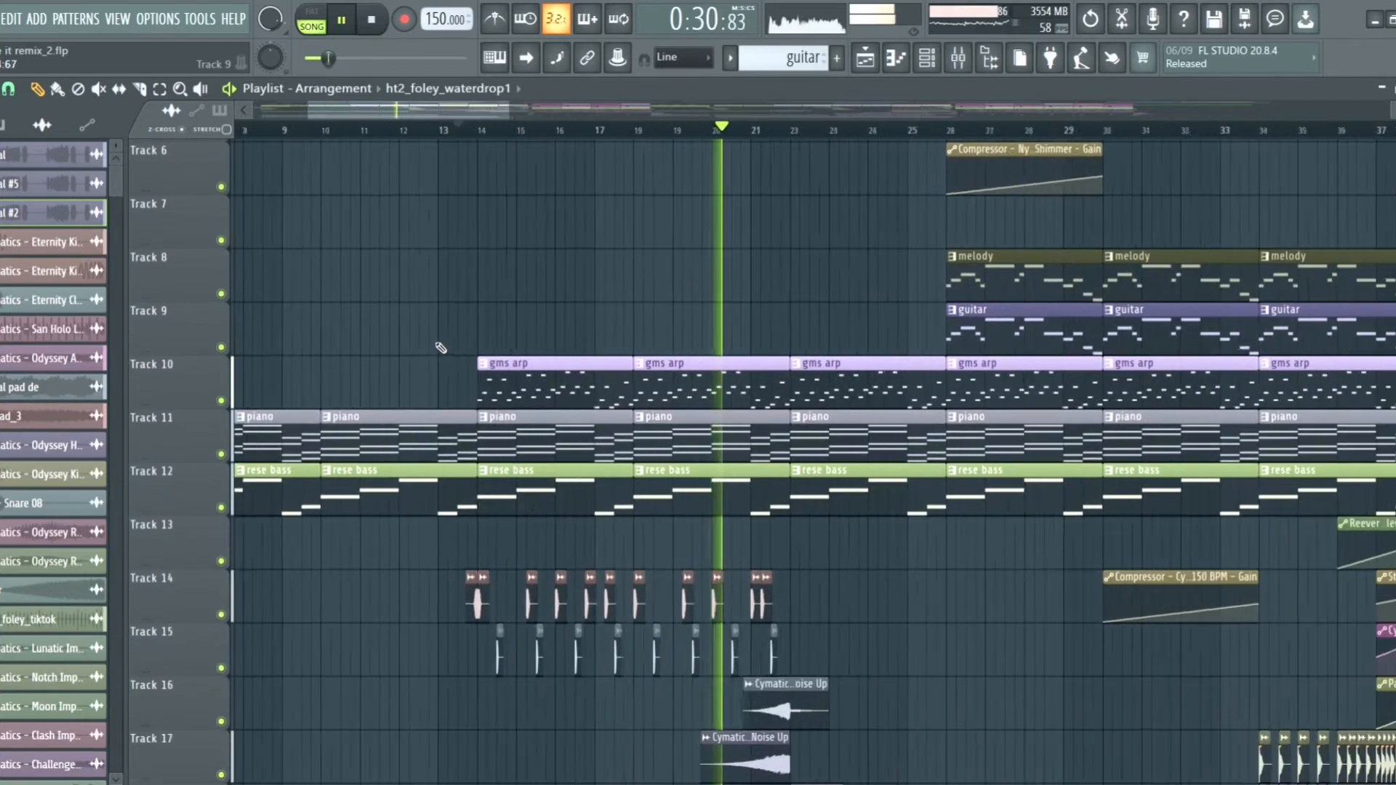
{"action": "scroll", "coordinate": [451, 343], "scroll_direction": "up", "scroll_amount": 5}
{"action": "scroll", "coordinate": [524, 374], "scroll_direction": "down", "scroll_amount": 2}
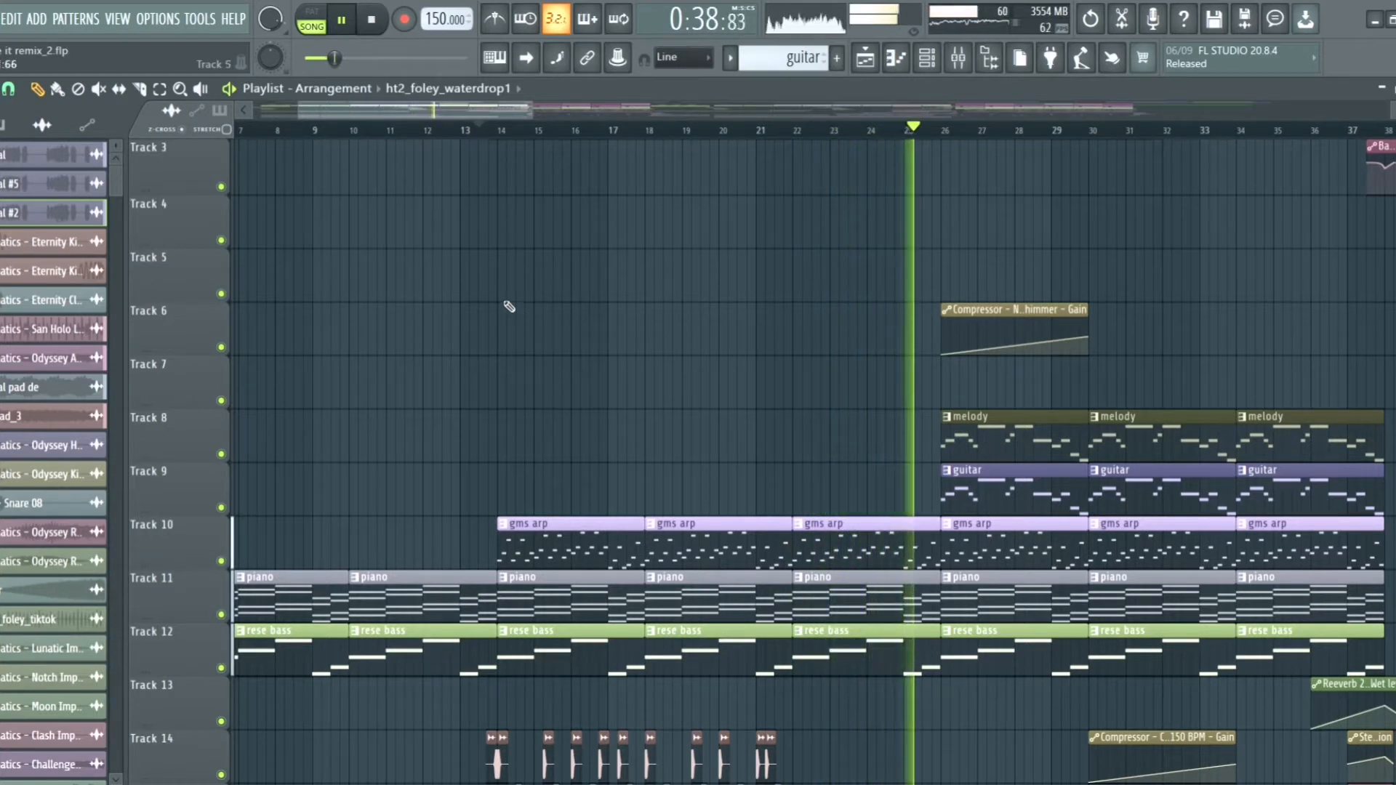
{"action": "scroll", "coordinate": [560, 262], "scroll_direction": "down", "scroll_amount": 2}
{"action": "scroll", "coordinate": [532, 256], "scroll_direction": "down", "scroll_amount": 1}
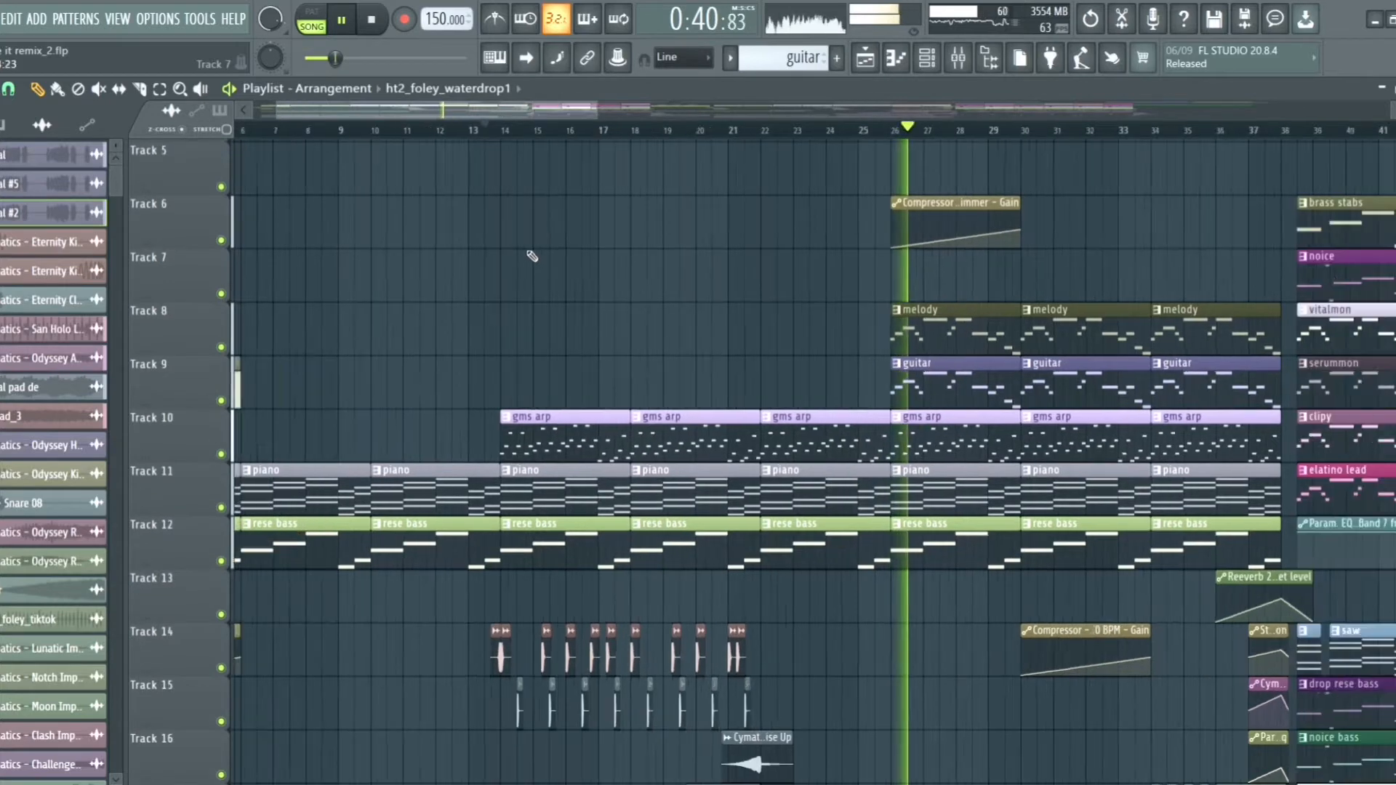
{"action": "scroll", "coordinate": [532, 256], "scroll_direction": "down", "scroll_amount": 1}
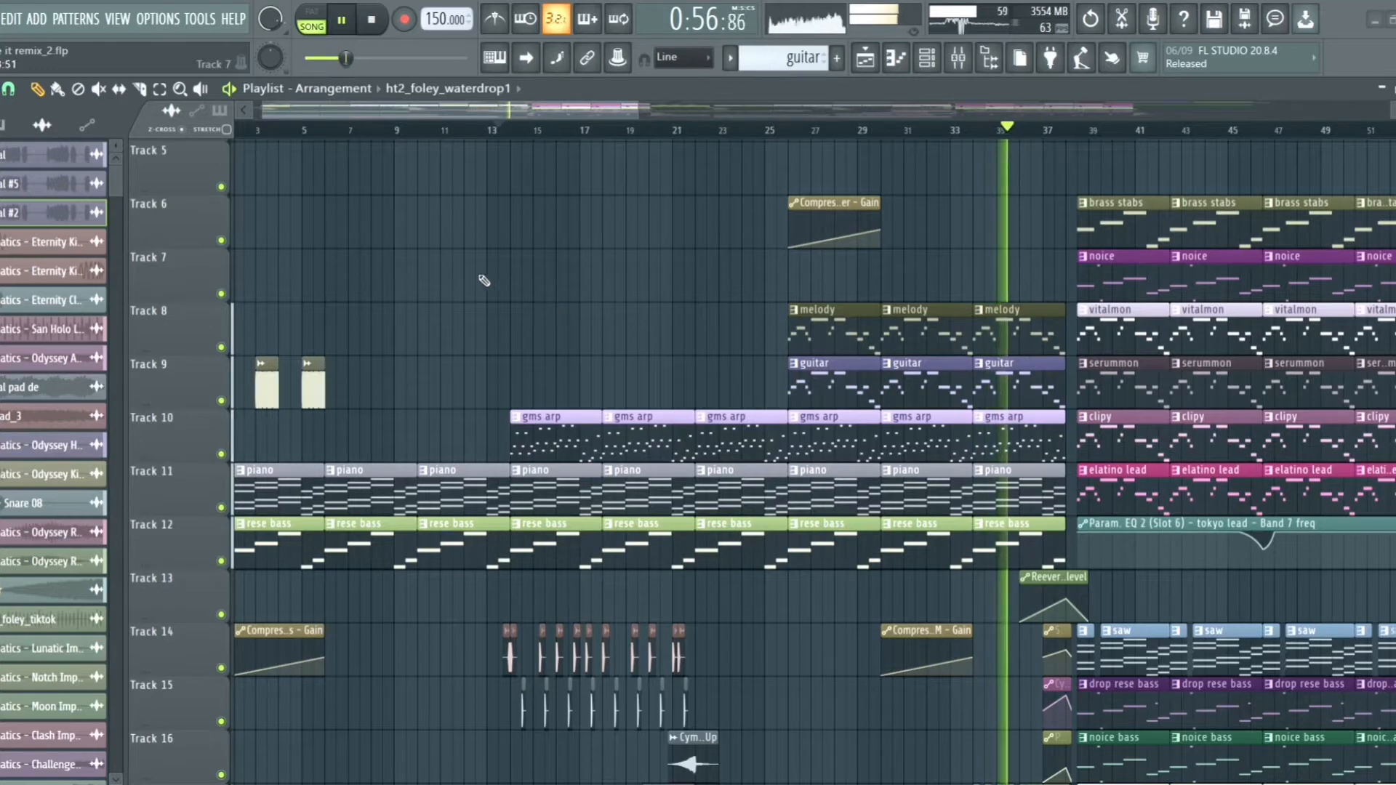
{"action": "scroll", "coordinate": [529, 294], "scroll_direction": "up", "scroll_amount": 3}
{"action": "scroll", "coordinate": [531, 288], "scroll_direction": "down", "scroll_amount": 1}
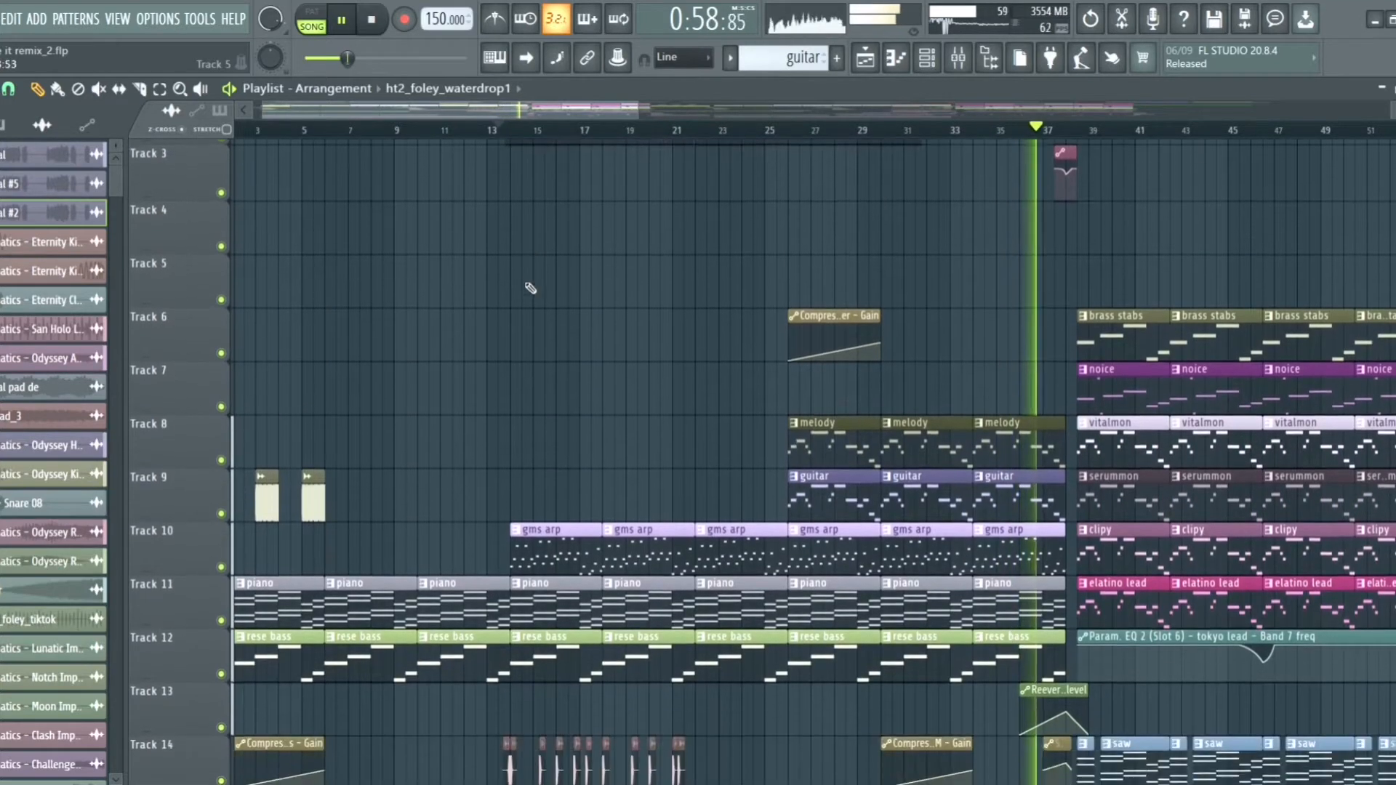
{"action": "scroll", "coordinate": [529, 288], "scroll_direction": "down", "scroll_amount": 2}
{"action": "scroll", "coordinate": [508, 275], "scroll_direction": "down", "scroll_amount": 1}
{"action": "scroll", "coordinate": [506, 274], "scroll_direction": "up", "scroll_amount": 2}
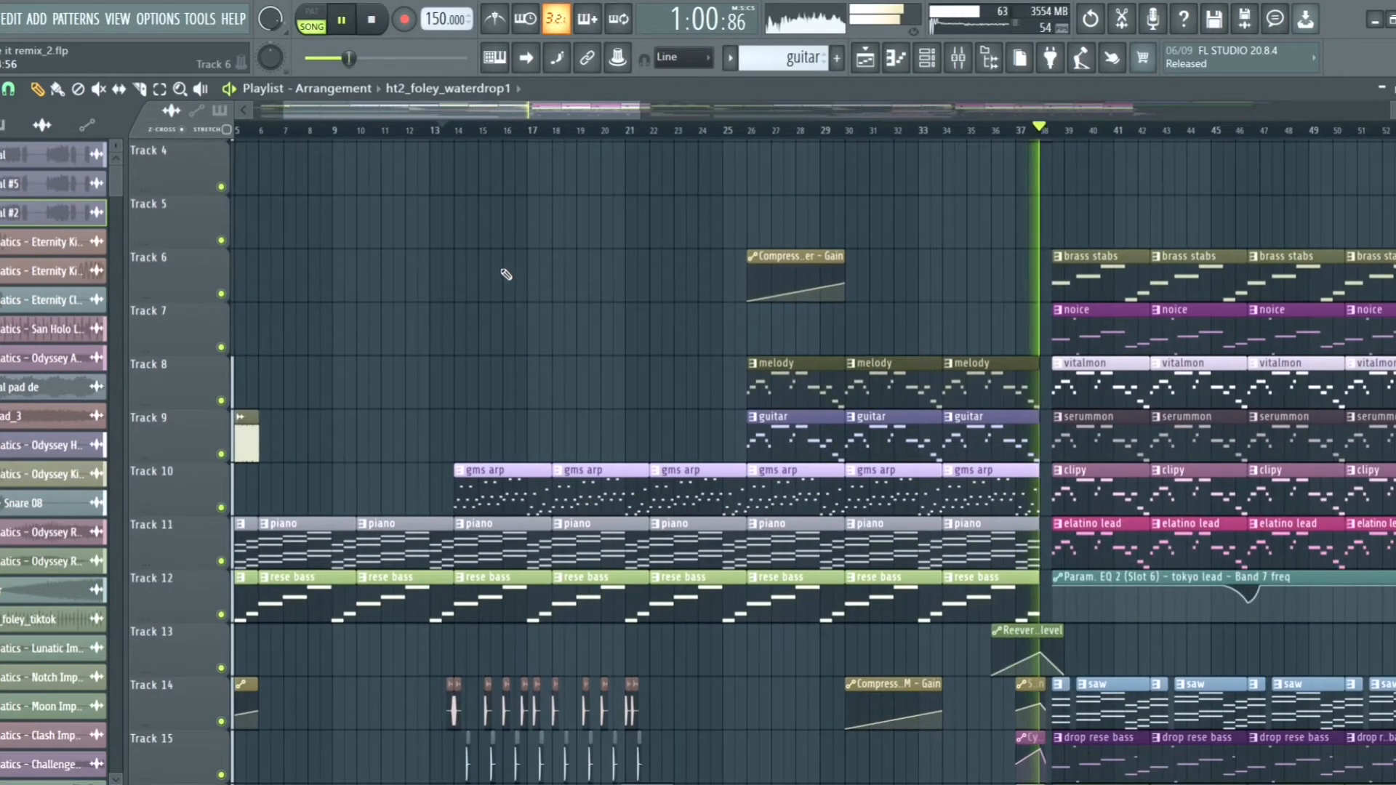
{"action": "key", "text": "space"}
Step: Set the song position to bar 14, then solo Track 2 and audition the Vocal #2 layer
{"action": "scroll", "coordinate": [479, 287], "scroll_direction": "down", "scroll_amount": 3}
{"action": "scroll", "coordinate": [452, 240], "scroll_direction": "up", "scroll_amount": 3}
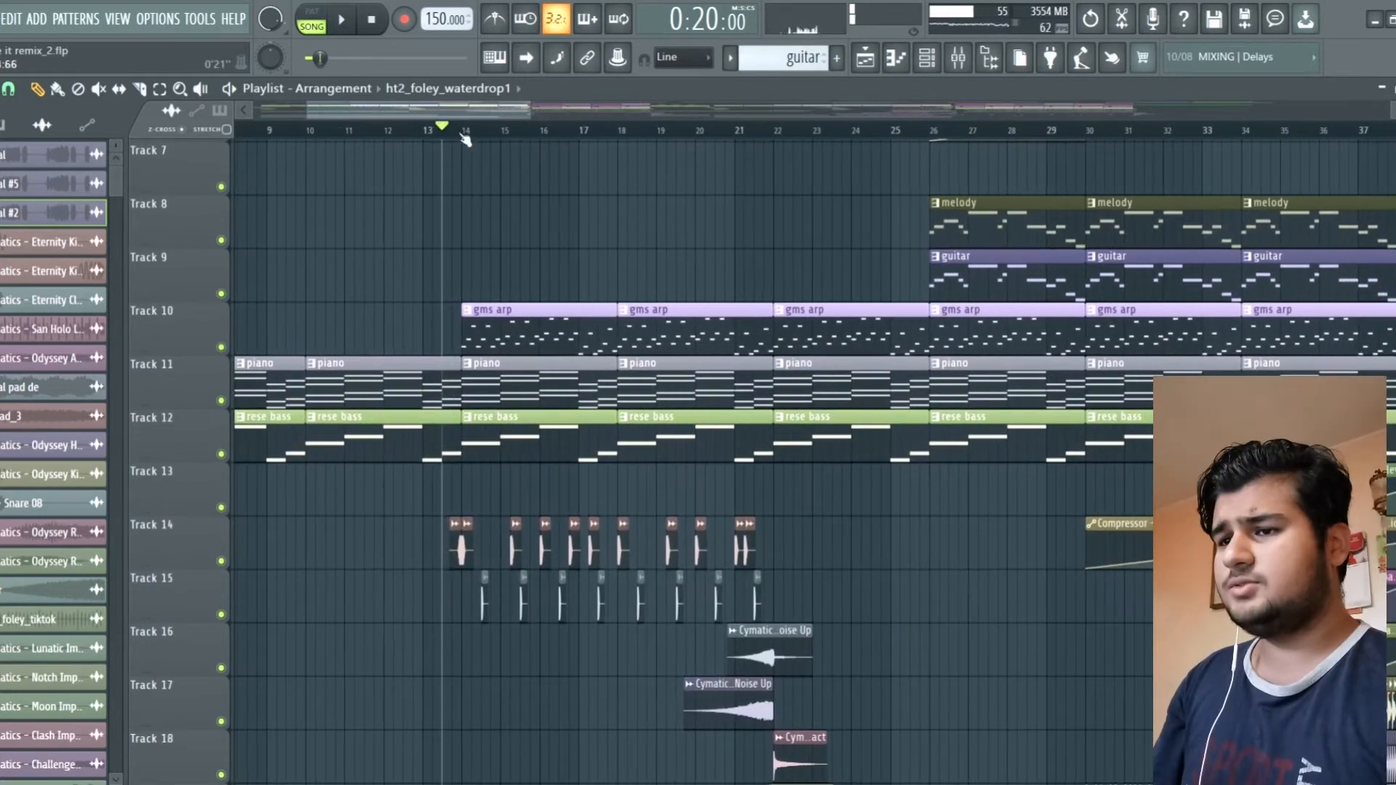
{"action": "left_click", "coordinate": [463, 130]}
{"action": "scroll", "coordinate": [452, 216], "scroll_direction": "down", "scroll_amount": 2}
{"action": "scroll", "coordinate": [451, 349], "scroll_direction": "down", "scroll_amount": 2}
{"action": "scroll", "coordinate": [451, 351], "scroll_direction": "up", "scroll_amount": 5}
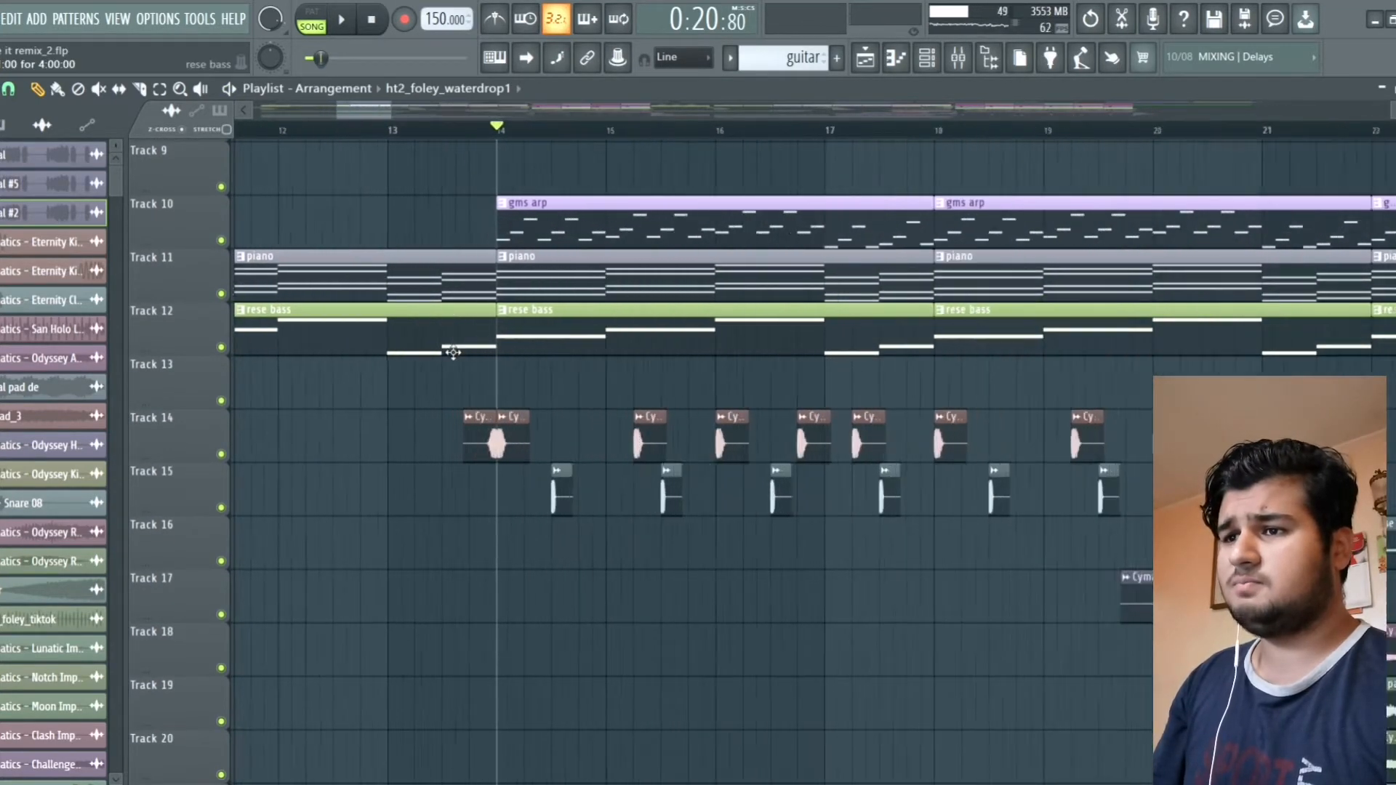
{"action": "scroll", "coordinate": [507, 382], "scroll_direction": "down", "scroll_amount": 4}
{"action": "scroll", "coordinate": [510, 384], "scroll_direction": "up", "scroll_amount": 12}
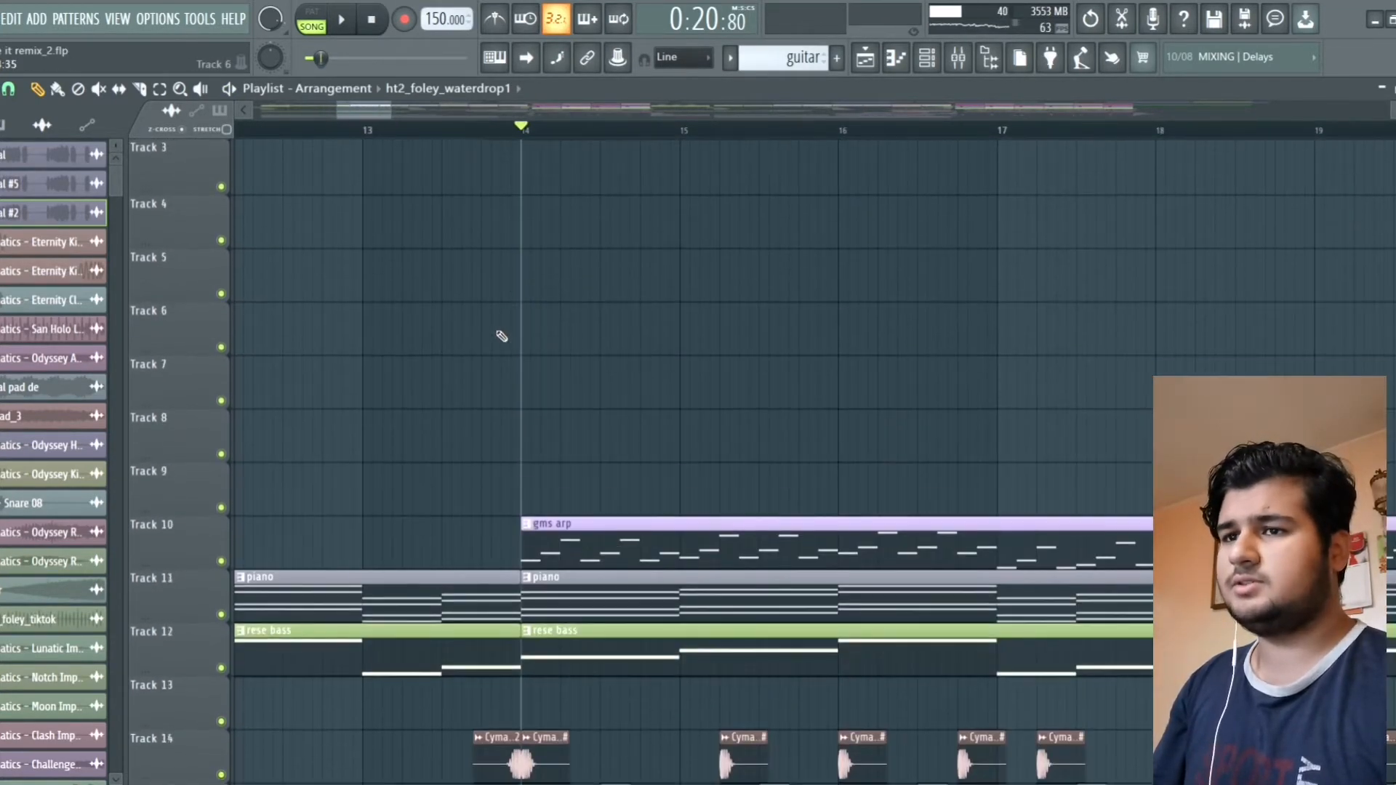
{"action": "scroll", "coordinate": [503, 341], "scroll_direction": "down", "scroll_amount": 2}
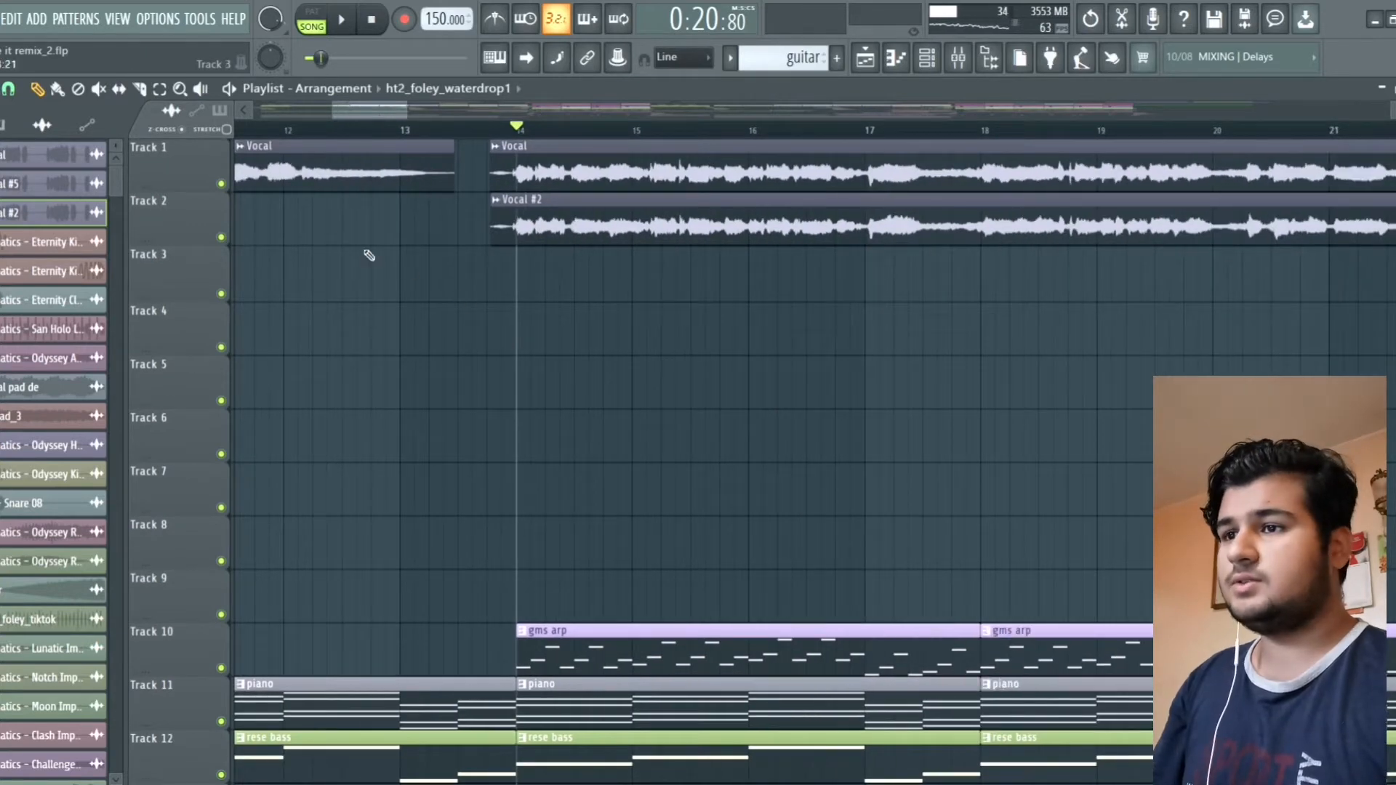
{"action": "right_click", "coordinate": [221, 239]}
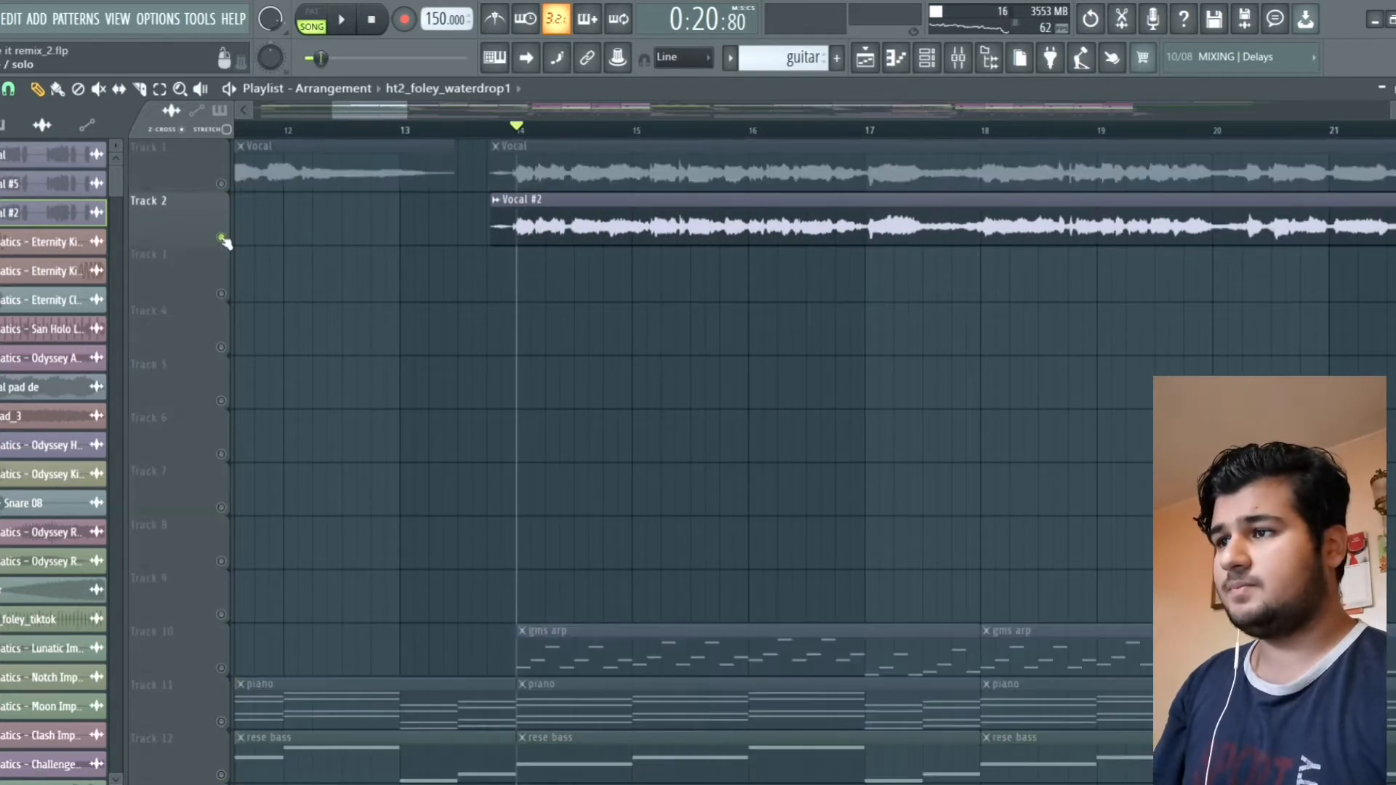
{"action": "key", "text": "space"}
{"action": "scroll", "coordinate": [436, 262], "scroll_direction": "down", "scroll_amount": 2}
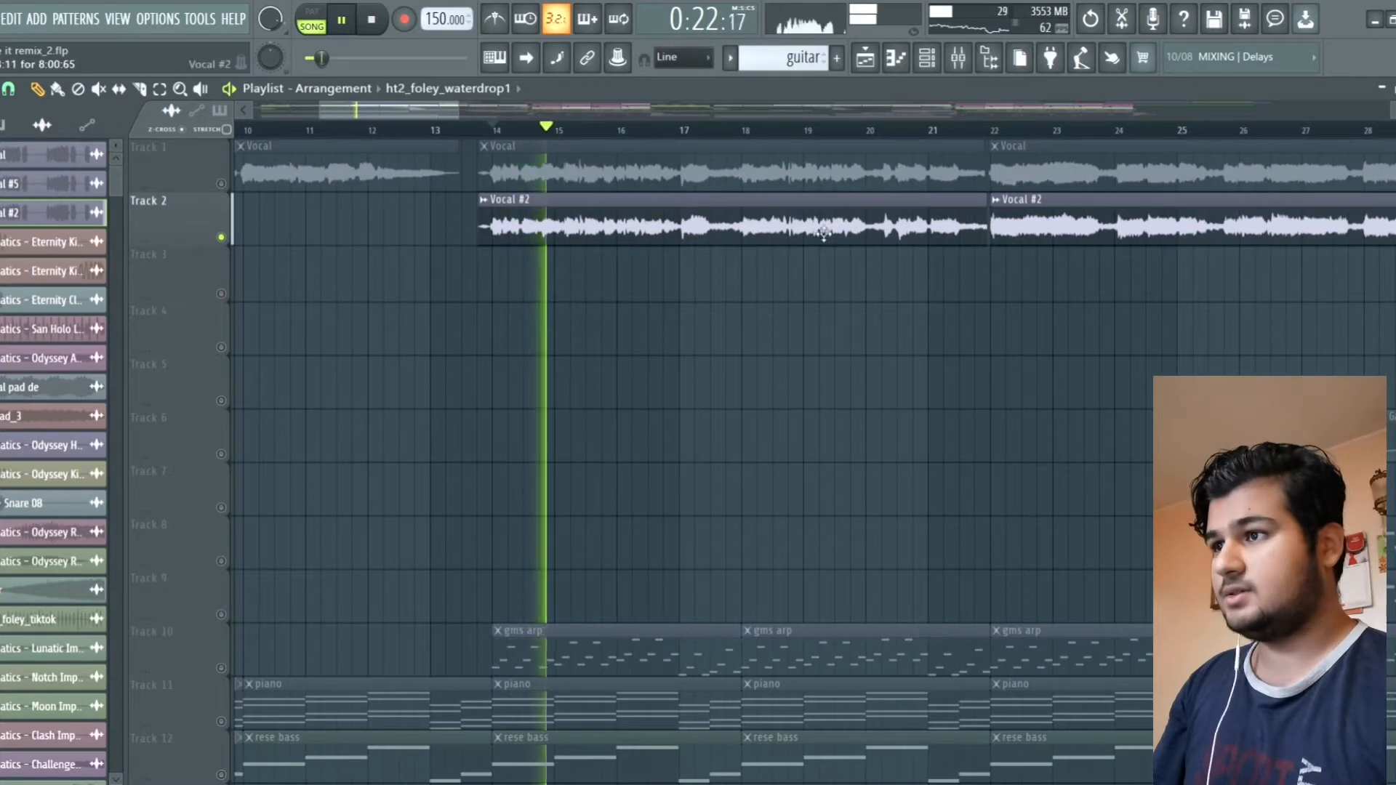
Step: Stop playback and view the audio clip settings of Vocal #2, then close them
{"action": "key", "text": "space"}
{"action": "left_click", "coordinate": [602, 240]}
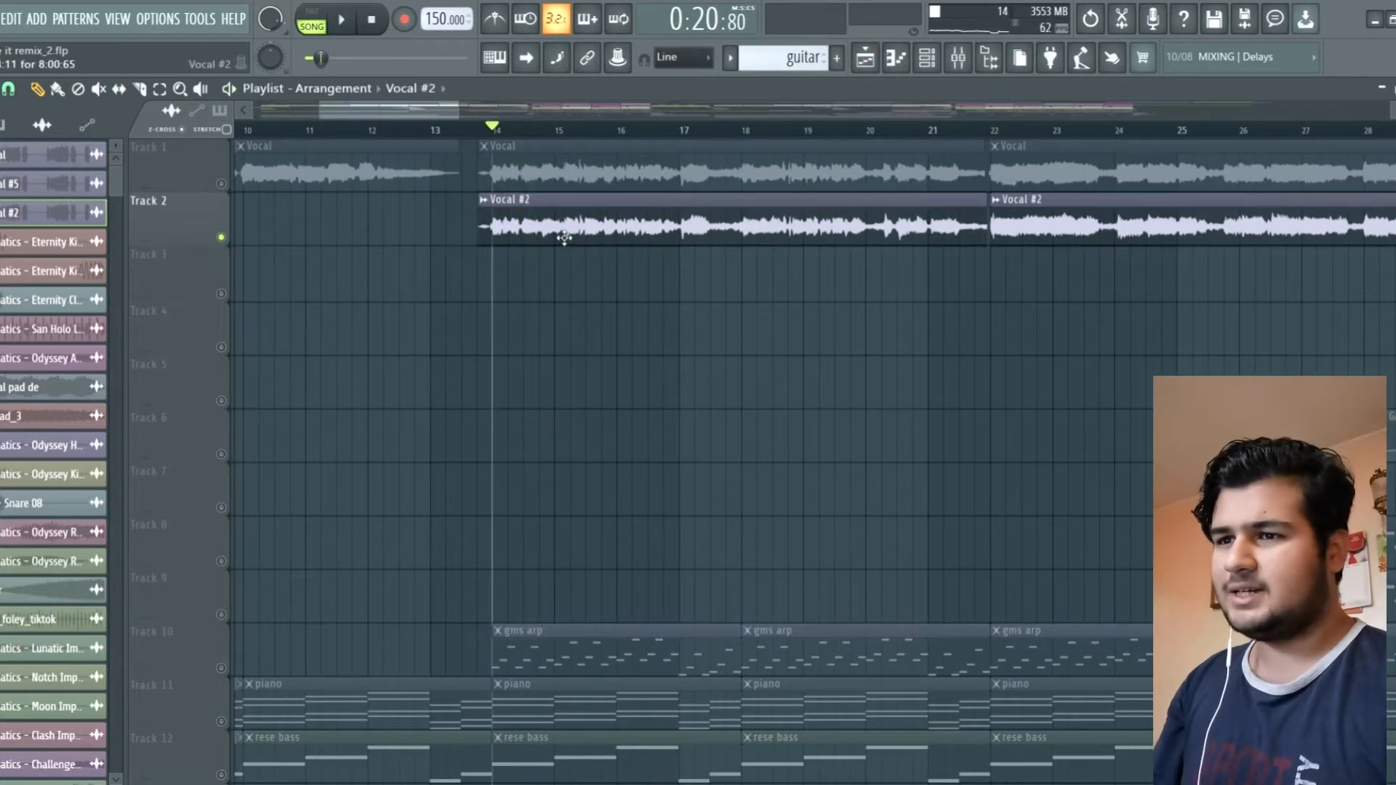
{"action": "double_click", "coordinate": [564, 238]}
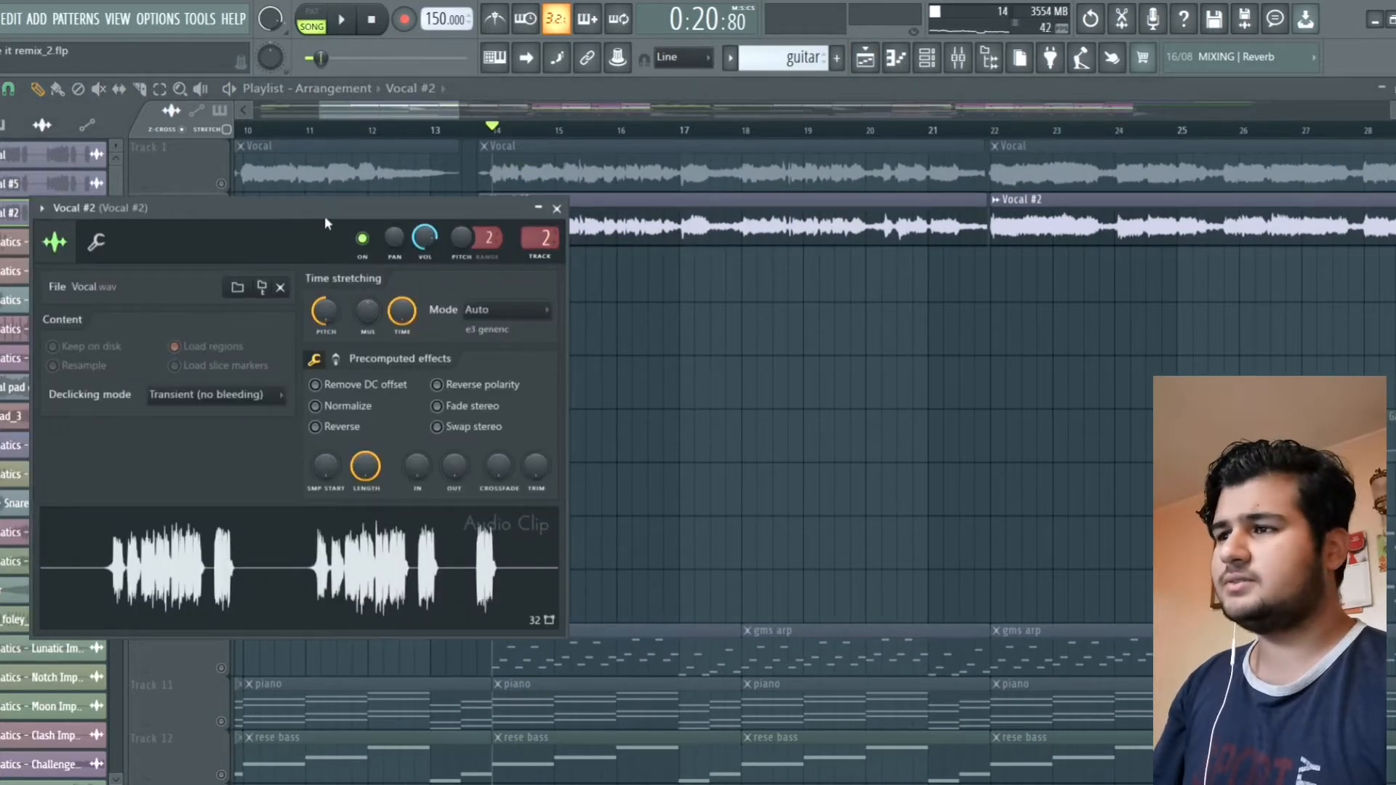
{"action": "left_click_drag", "start_coordinate": [324, 216], "coordinate": [450, 214]}
{"action": "left_click", "coordinate": [684, 208]}
Step: Examine the MAutoPitch, OTT and Fruity parametric EQ 2 effects on the Vocal #2 mixer channel, closing each one
{"action": "left_click", "coordinate": [961, 63]}
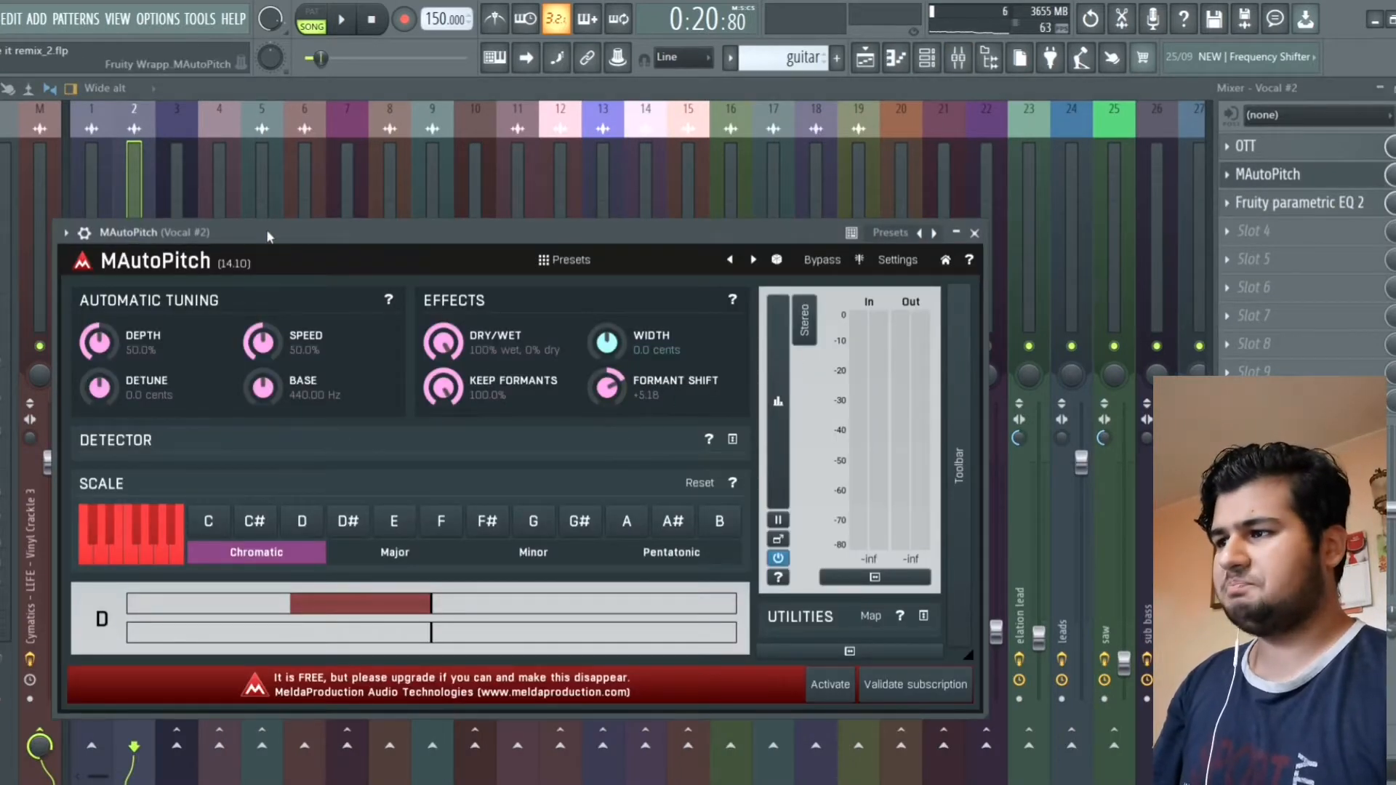
{"action": "left_click", "coordinate": [974, 233]}
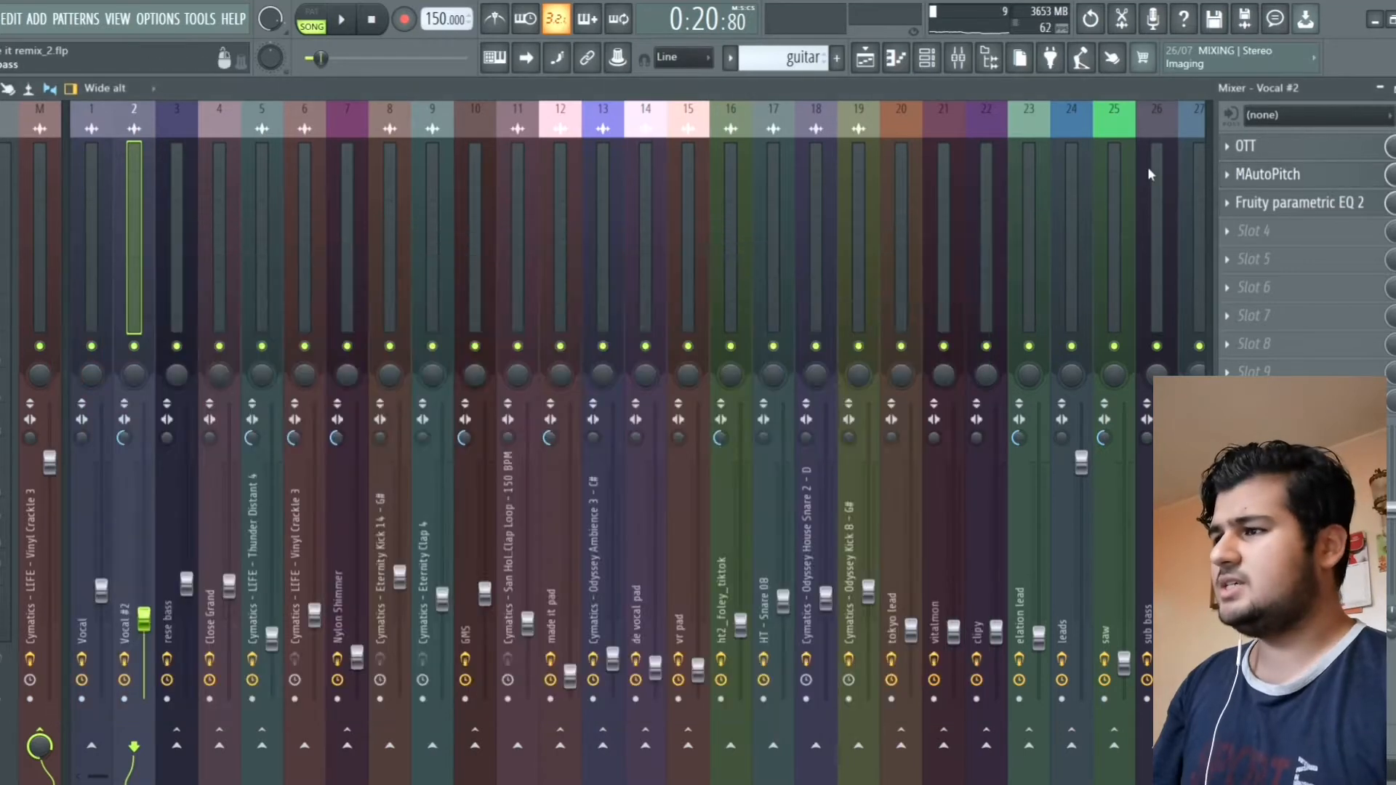
{"action": "left_click", "coordinate": [1269, 148]}
{"action": "left_click", "coordinate": [1268, 147]}
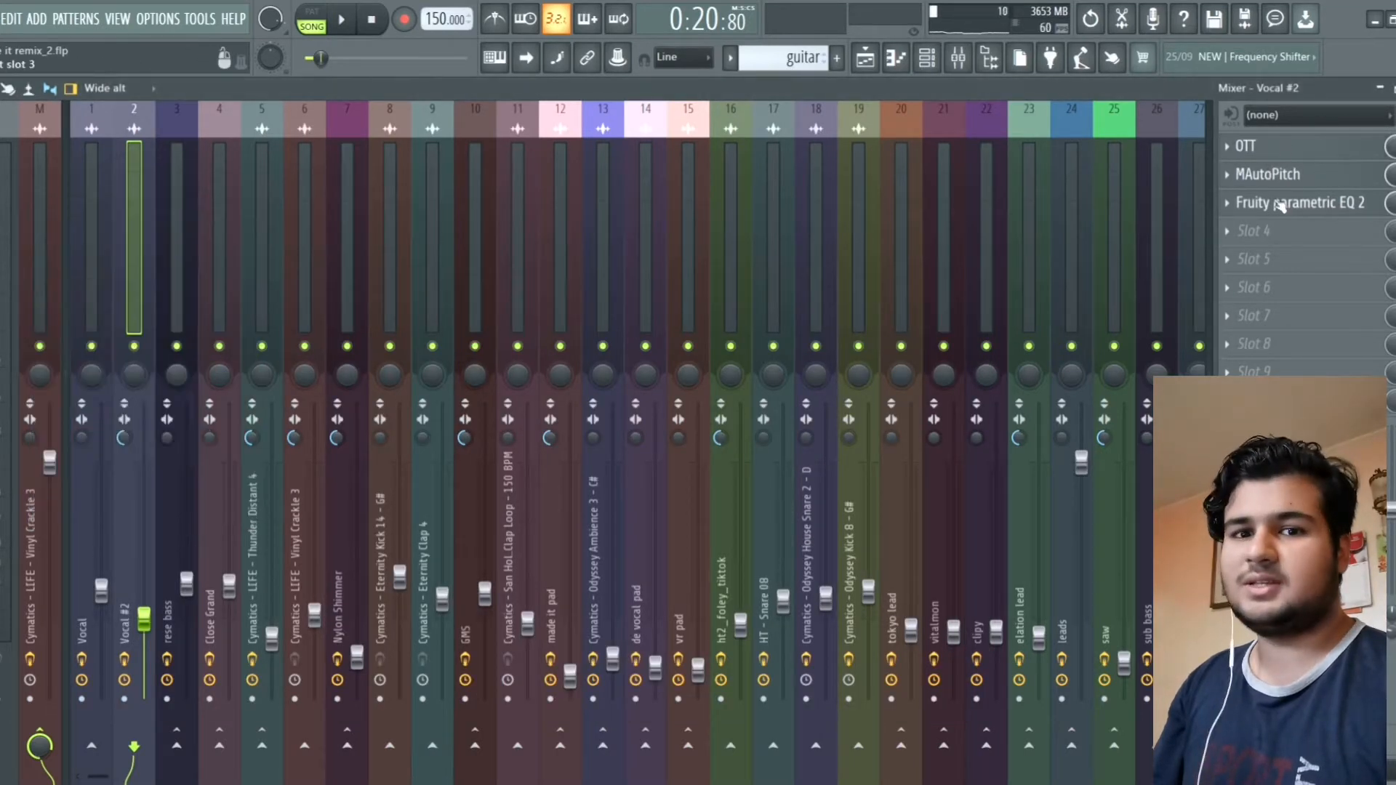
{"action": "left_click", "coordinate": [1277, 203]}
{"action": "left_click", "coordinate": [1278, 203]}
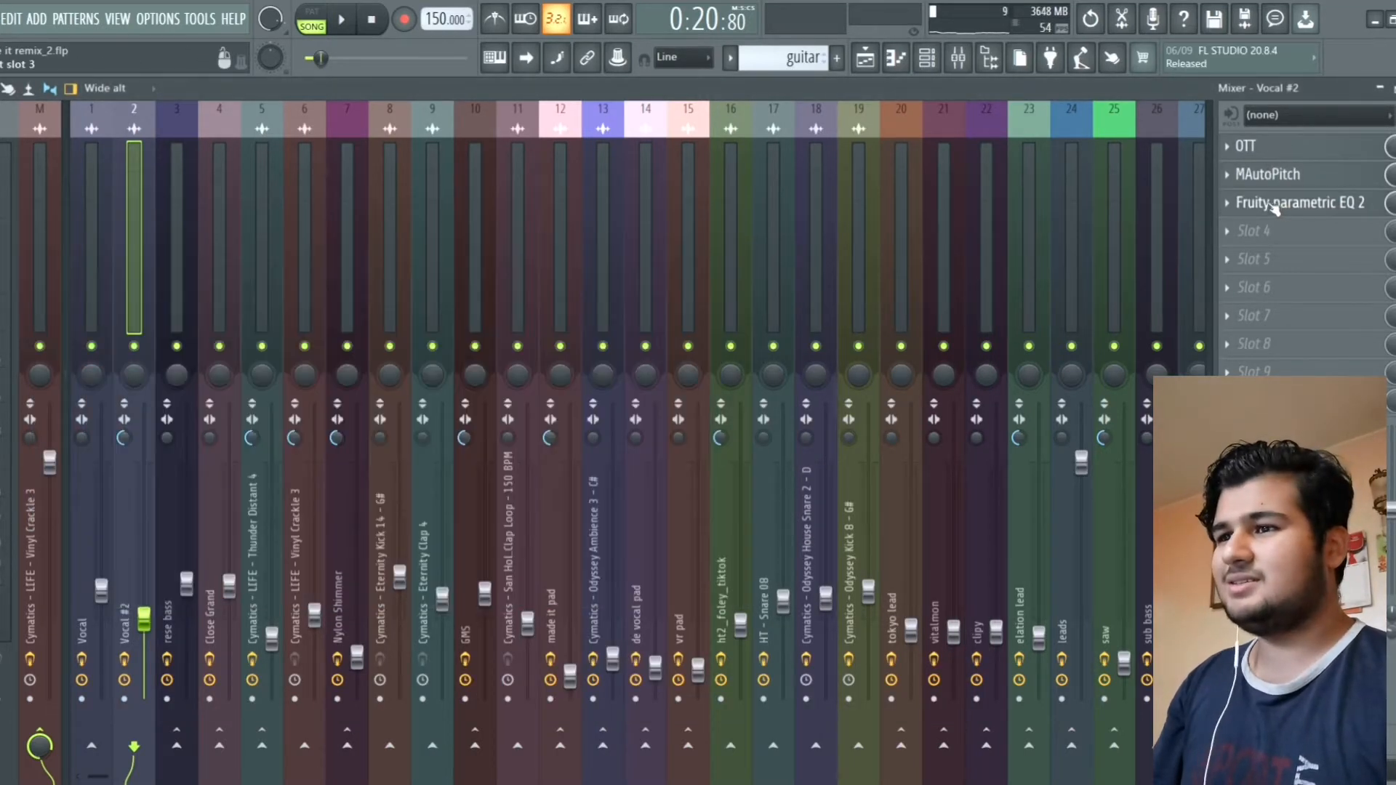
Step: Return to the playlist and turn on Tracks 10, 11 and 12 with the gms arp, piano and rese bass
{"action": "left_click", "coordinate": [864, 69]}
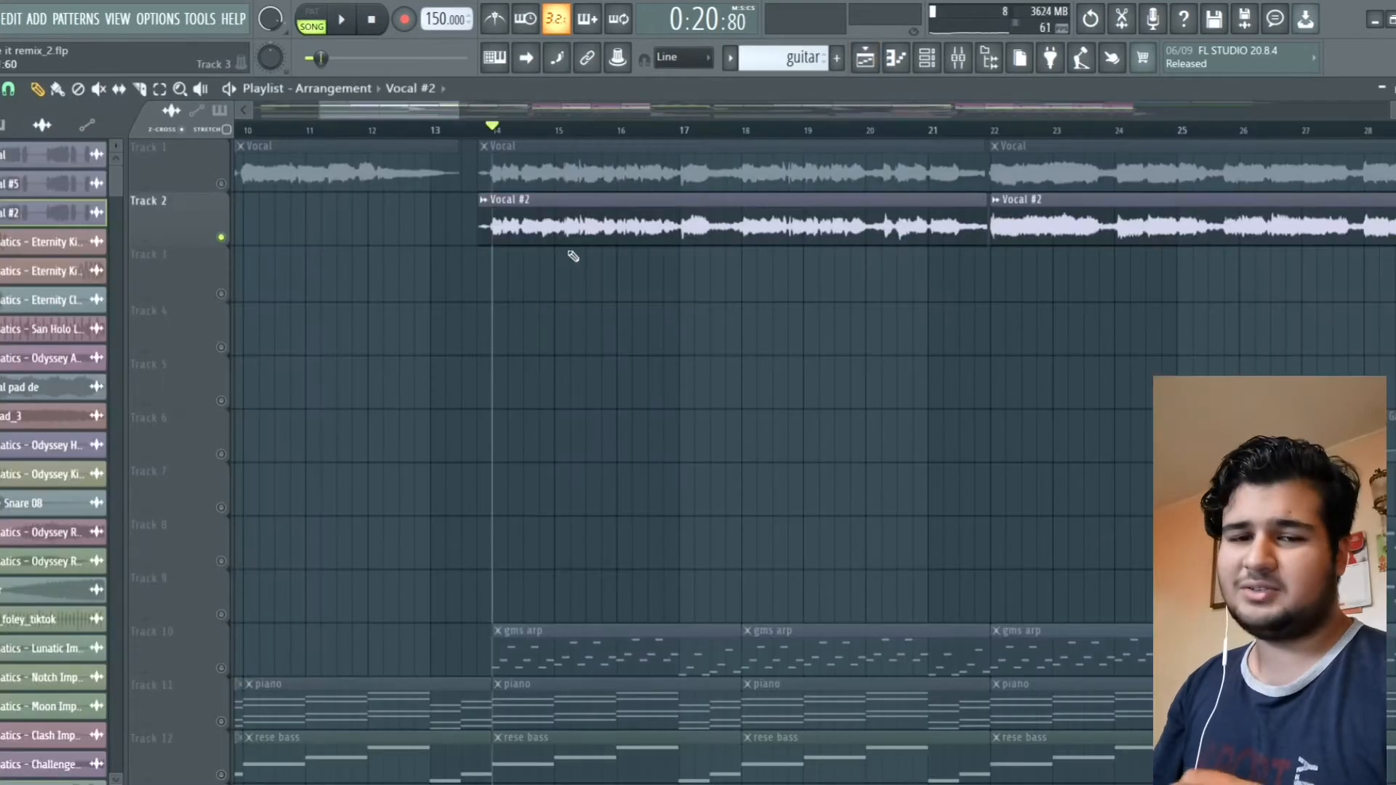
{"action": "scroll", "coordinate": [579, 269], "scroll_direction": "down", "scroll_amount": 3}
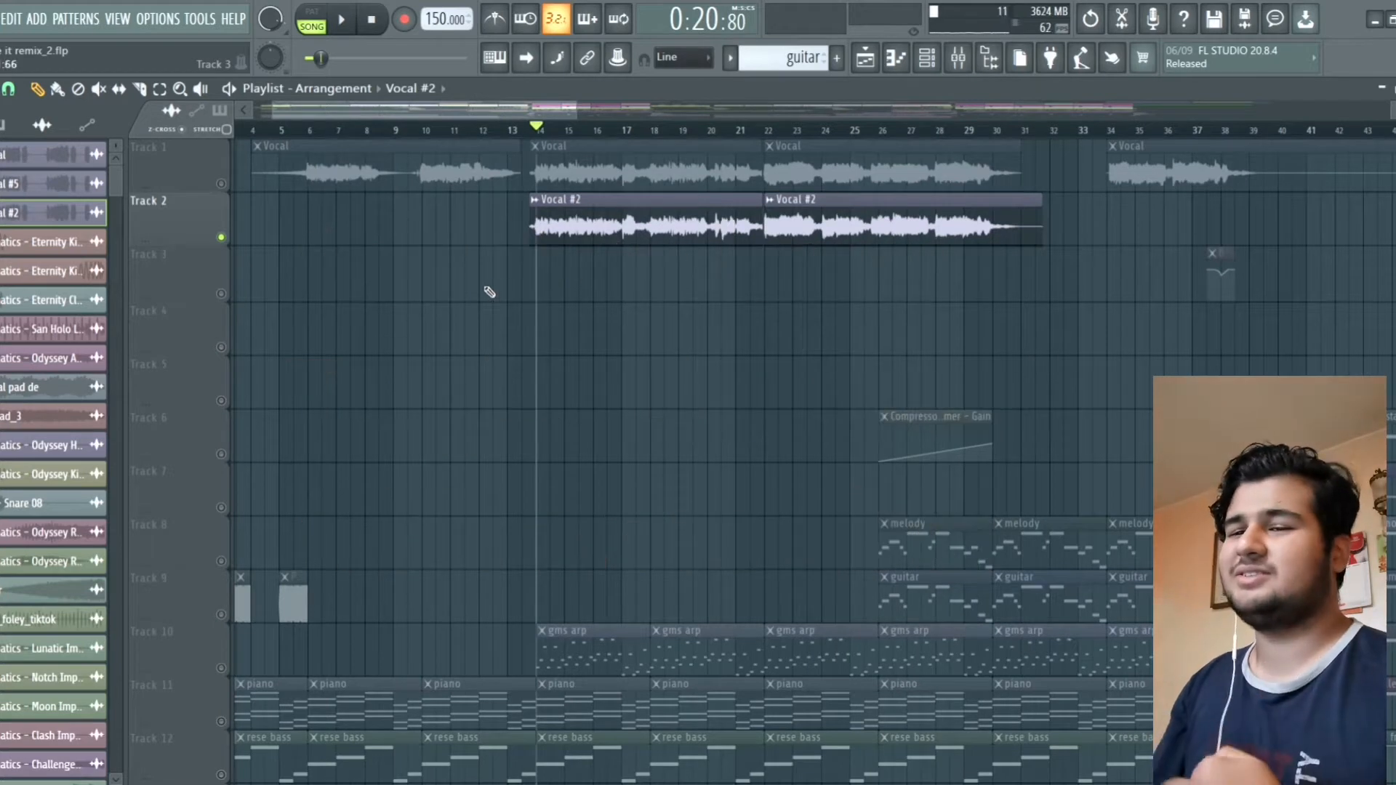
{"action": "scroll", "coordinate": [481, 320], "scroll_direction": "down", "scroll_amount": 1}
{"action": "scroll", "coordinate": [567, 294], "scroll_direction": "down", "scroll_amount": 1}
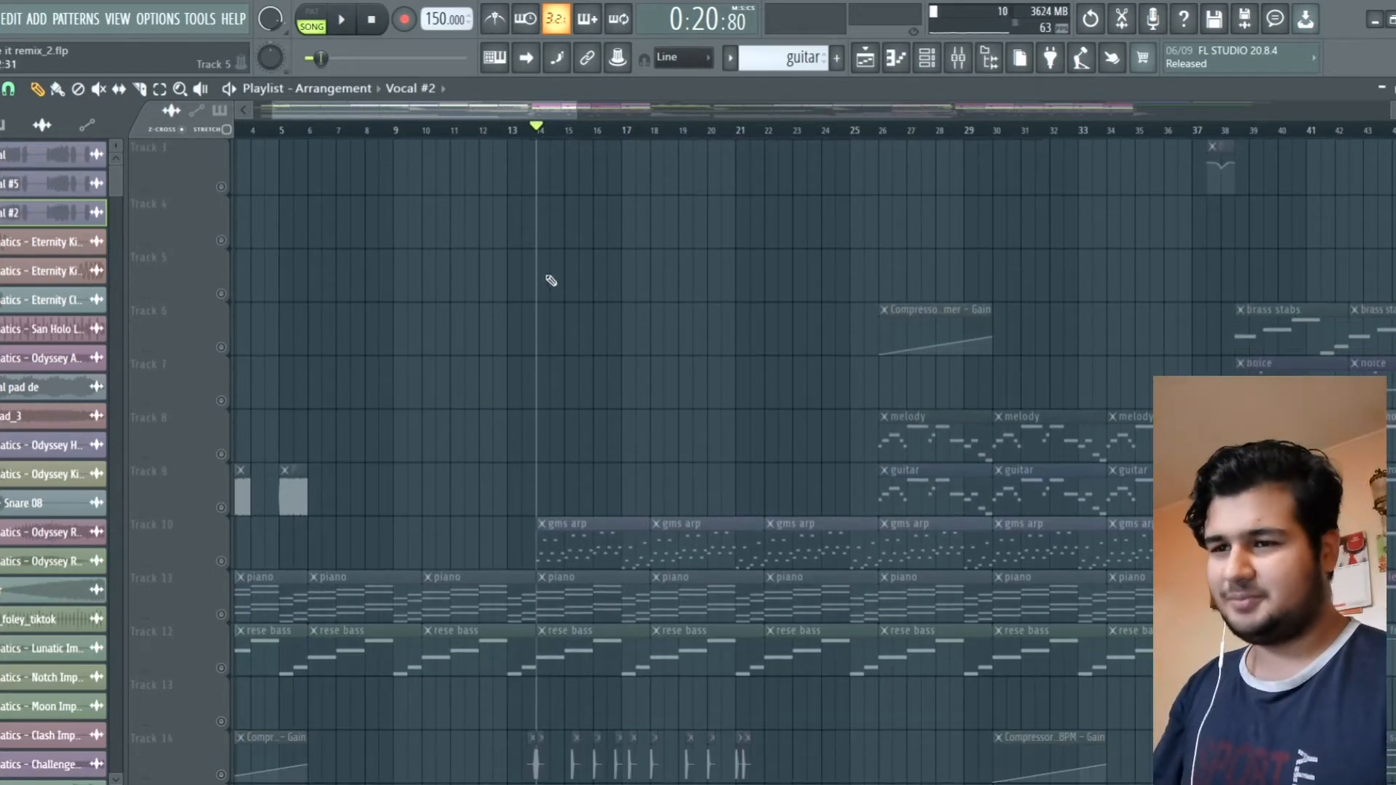
{"action": "scroll", "coordinate": [444, 341], "scroll_direction": "down", "scroll_amount": 2}
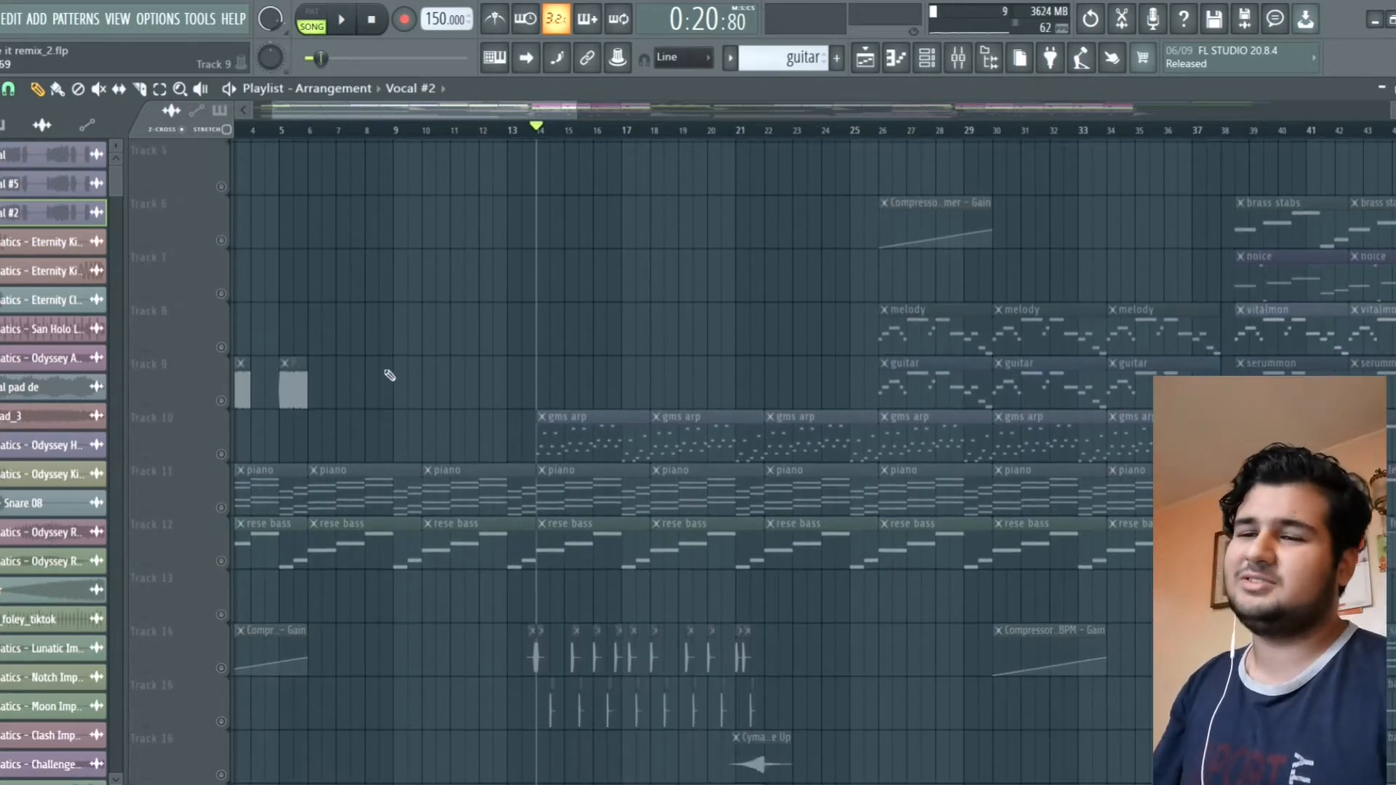
{"action": "left_click_drag", "start_coordinate": [224, 457], "coordinate": [221, 508]}
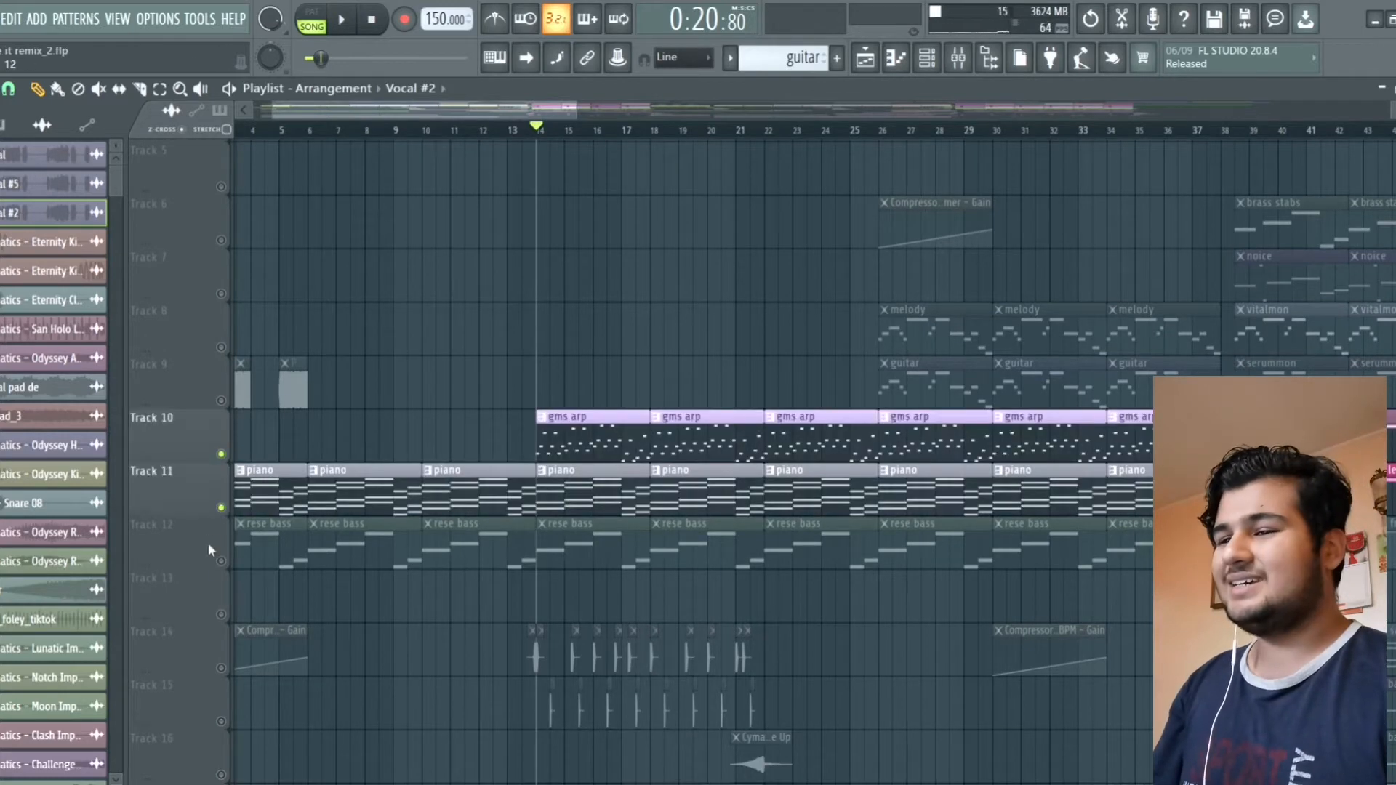
{"action": "left_click", "coordinate": [221, 561]}
Step: Audition the gms arp, piano and rese bass together from bar 14, then stop playback
{"action": "scroll", "coordinate": [486, 343], "scroll_direction": "down", "scroll_amount": 2}
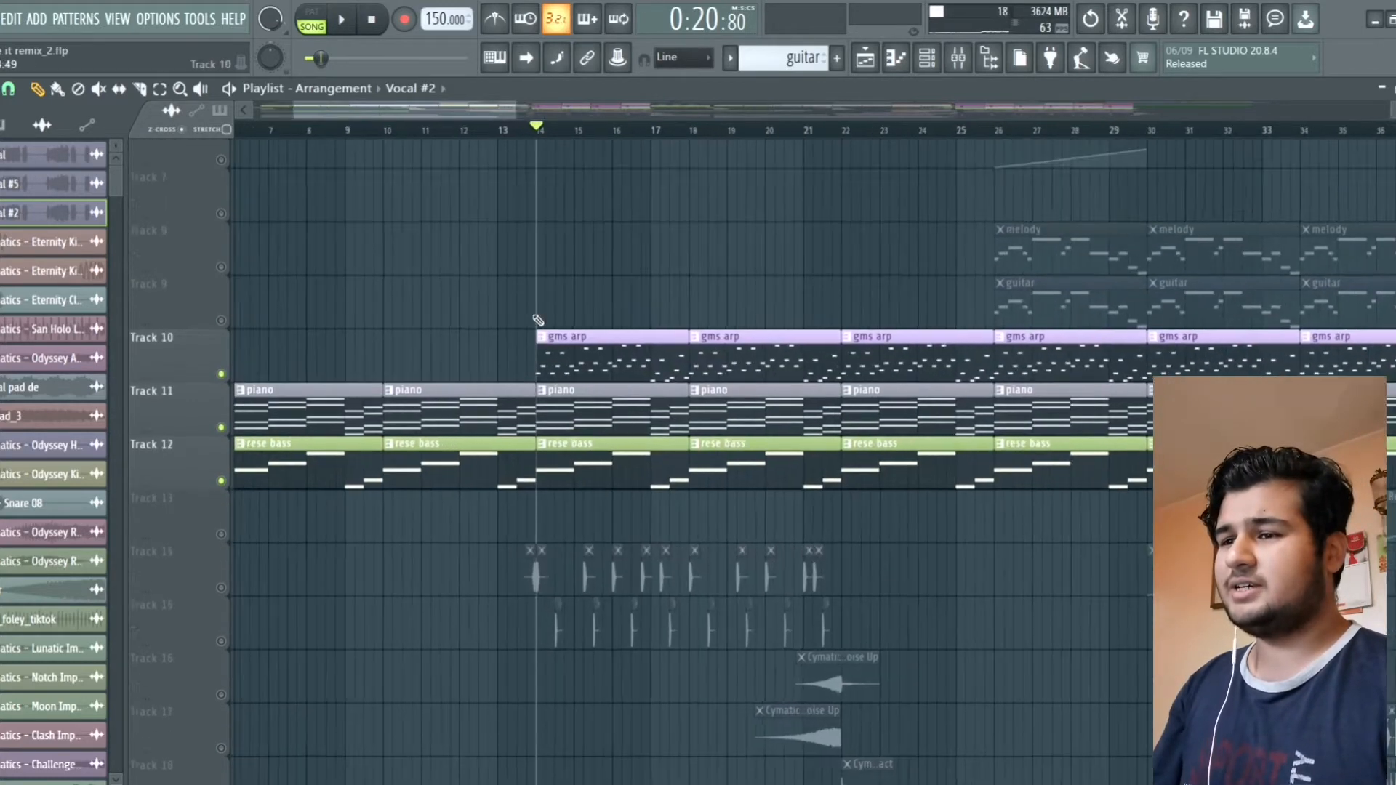
{"action": "scroll", "coordinate": [527, 314], "scroll_direction": "up", "scroll_amount": 3, "text": "ctrl"}
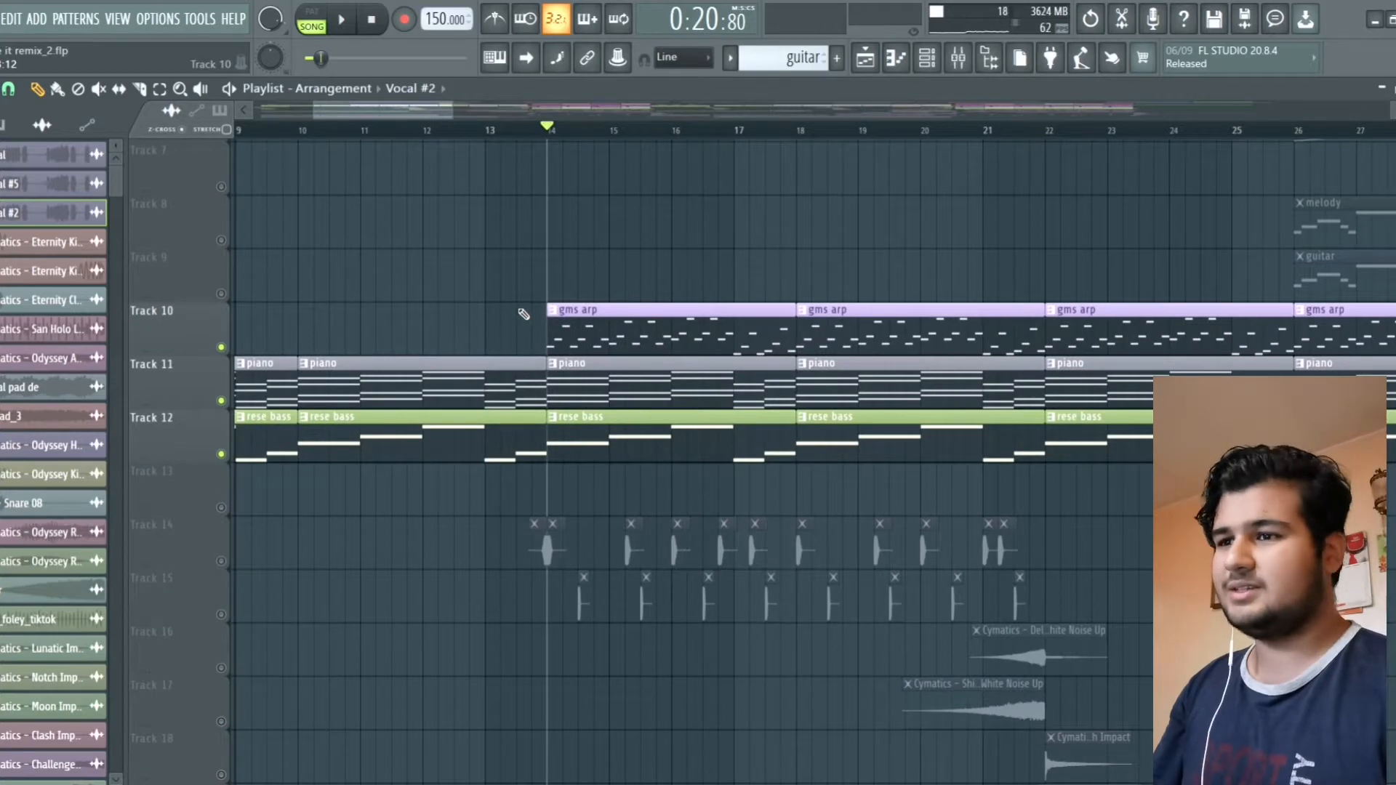
{"action": "key", "text": "space"}
{"action": "scroll", "coordinate": [525, 309], "scroll_direction": "down", "scroll_amount": 1, "text": "ctrl"}
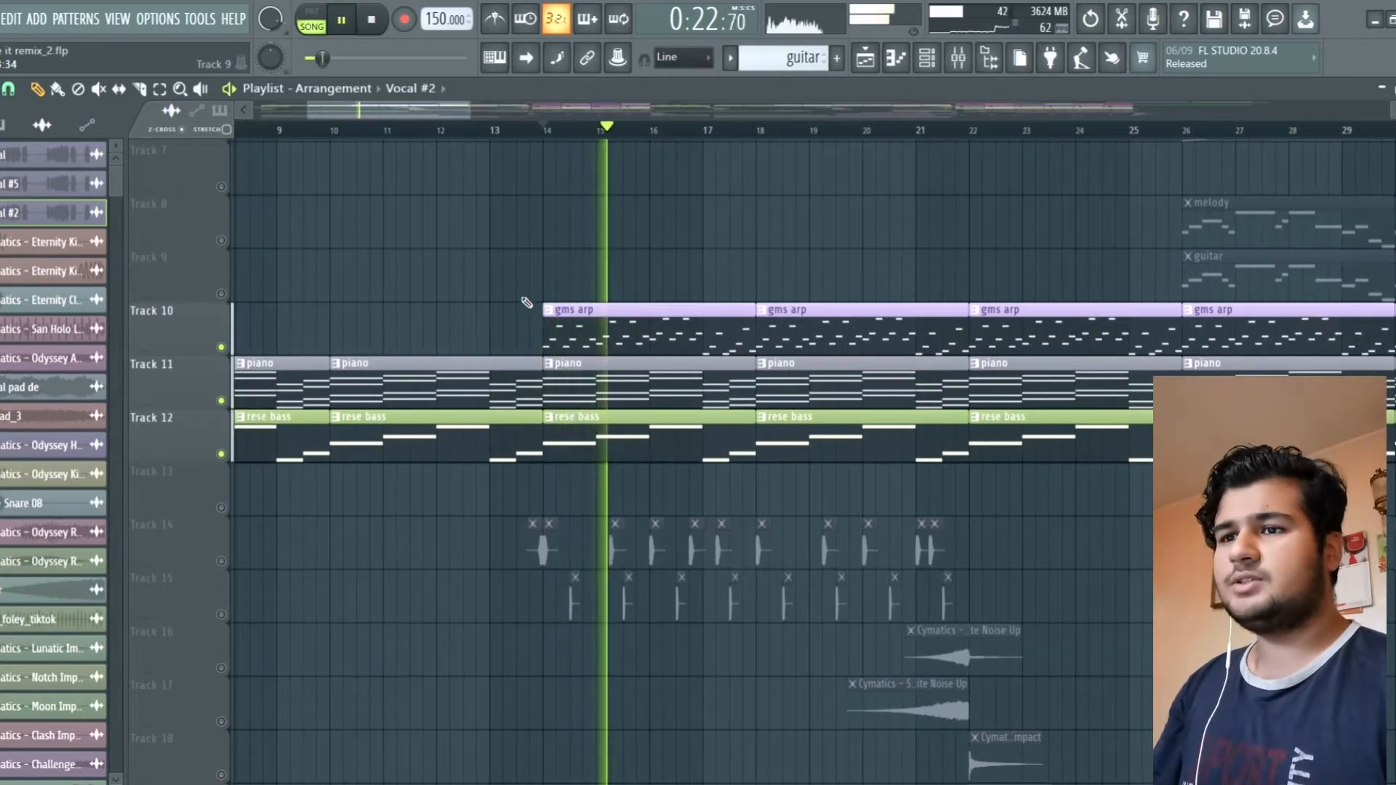
{"action": "key", "text": "space"}
Step: View the GMS synthesizer behind the arp from the channel rack, then close the instrument and the rack
{"action": "key", "text": "F6"}
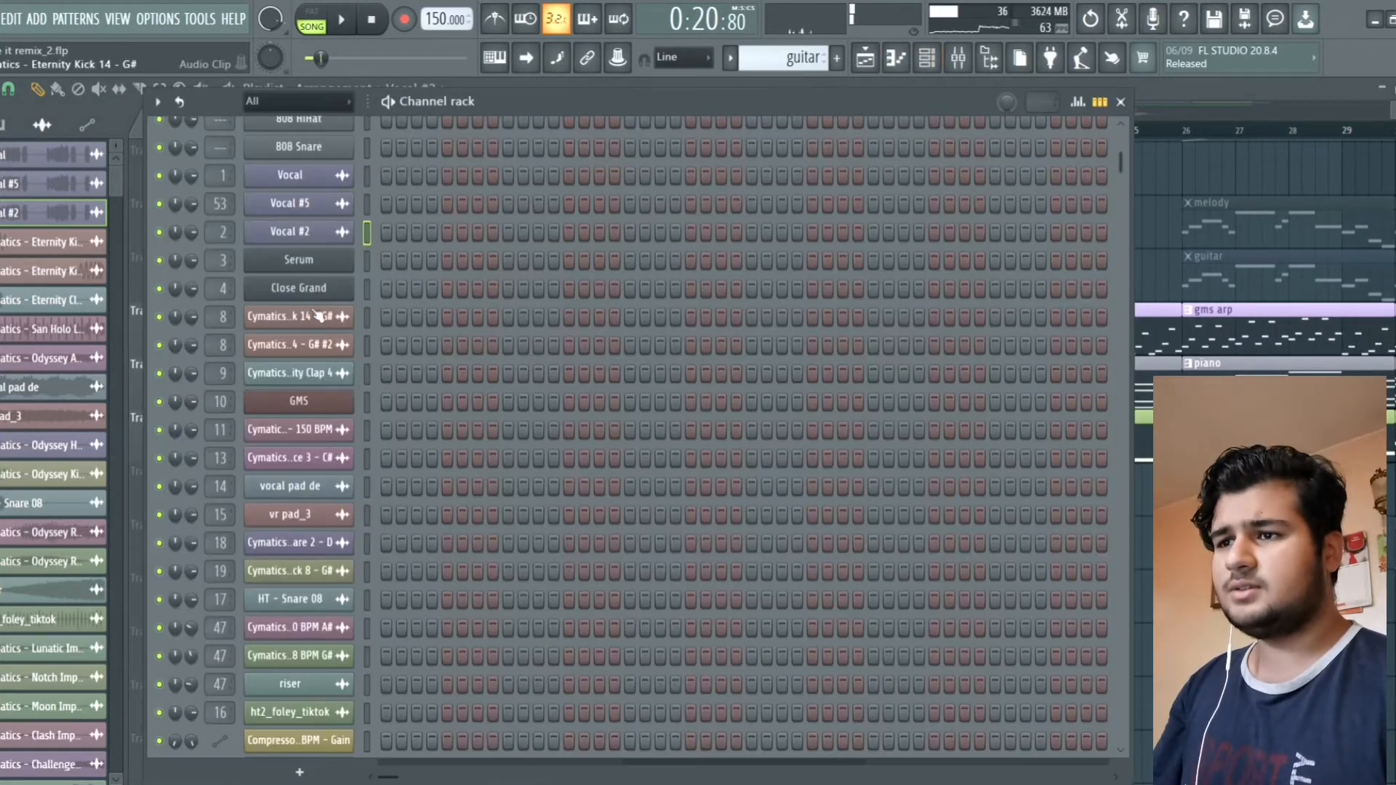
{"action": "left_click", "coordinate": [299, 400]}
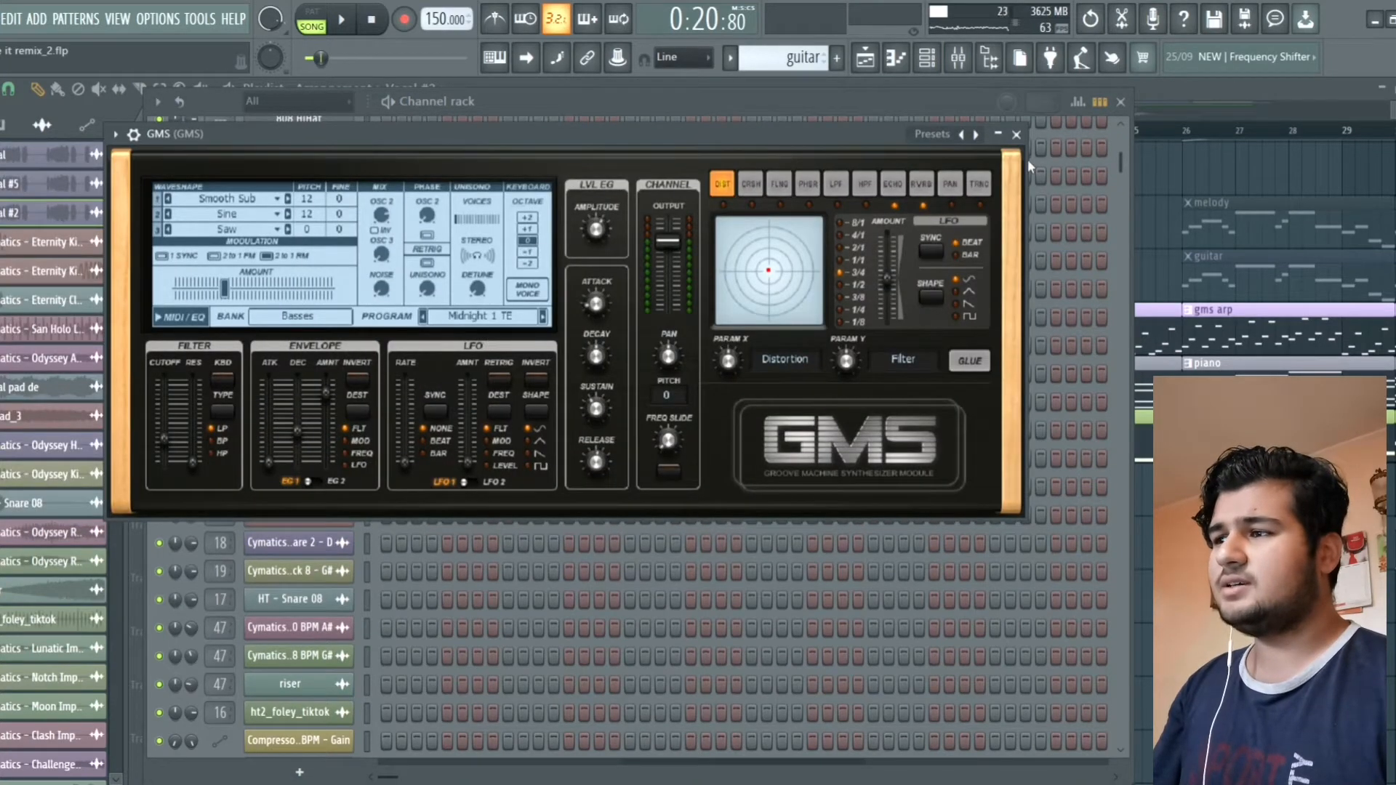
{"action": "left_click", "coordinate": [1016, 134]}
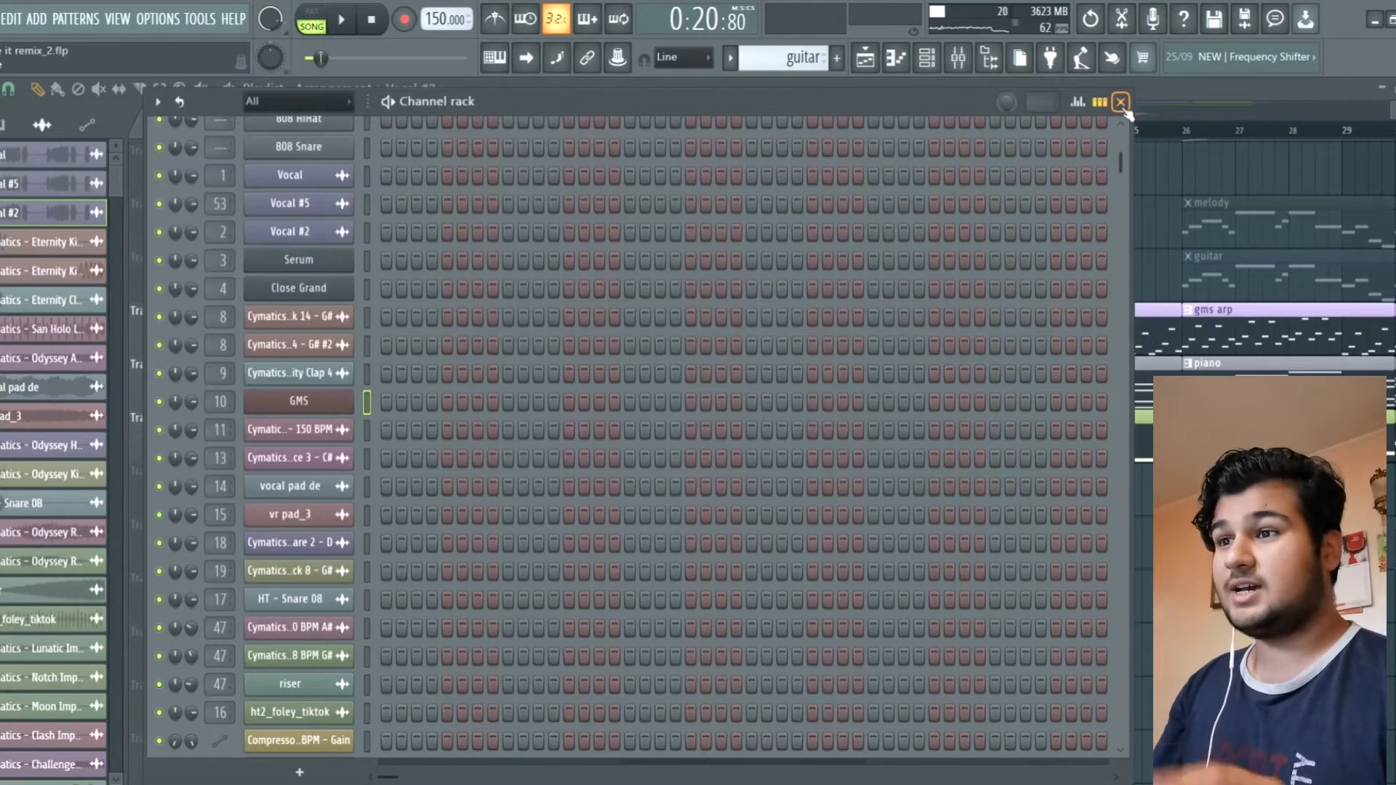
{"action": "left_click", "coordinate": [1120, 102]}
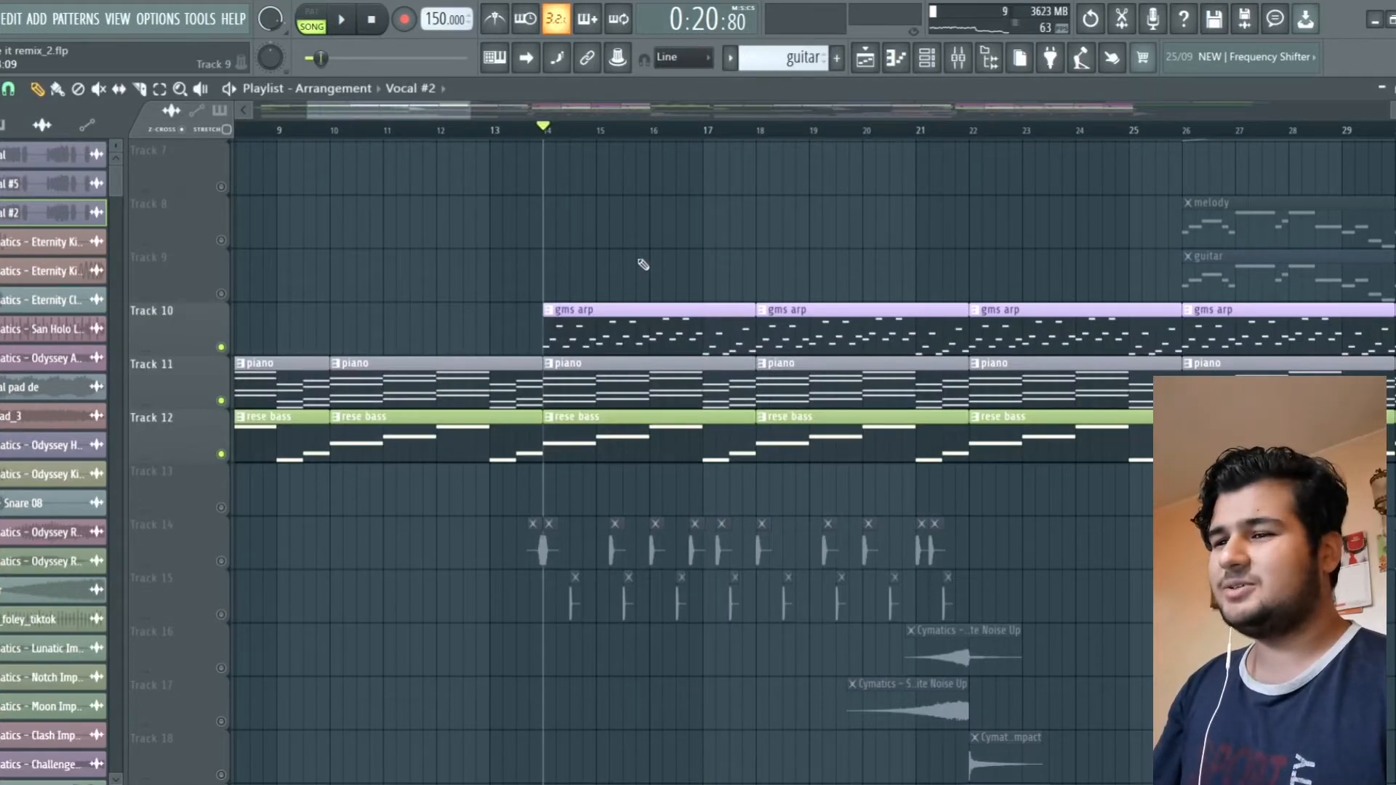
Step: Set the song position just before bar 14, leave only Tracks 14 and 15 on, and audition their drum hits
{"action": "scroll", "coordinate": [640, 265], "scroll_direction": "down", "scroll_amount": 1}
{"action": "scroll", "coordinate": [625, 284], "scroll_direction": "down", "scroll_amount": 2}
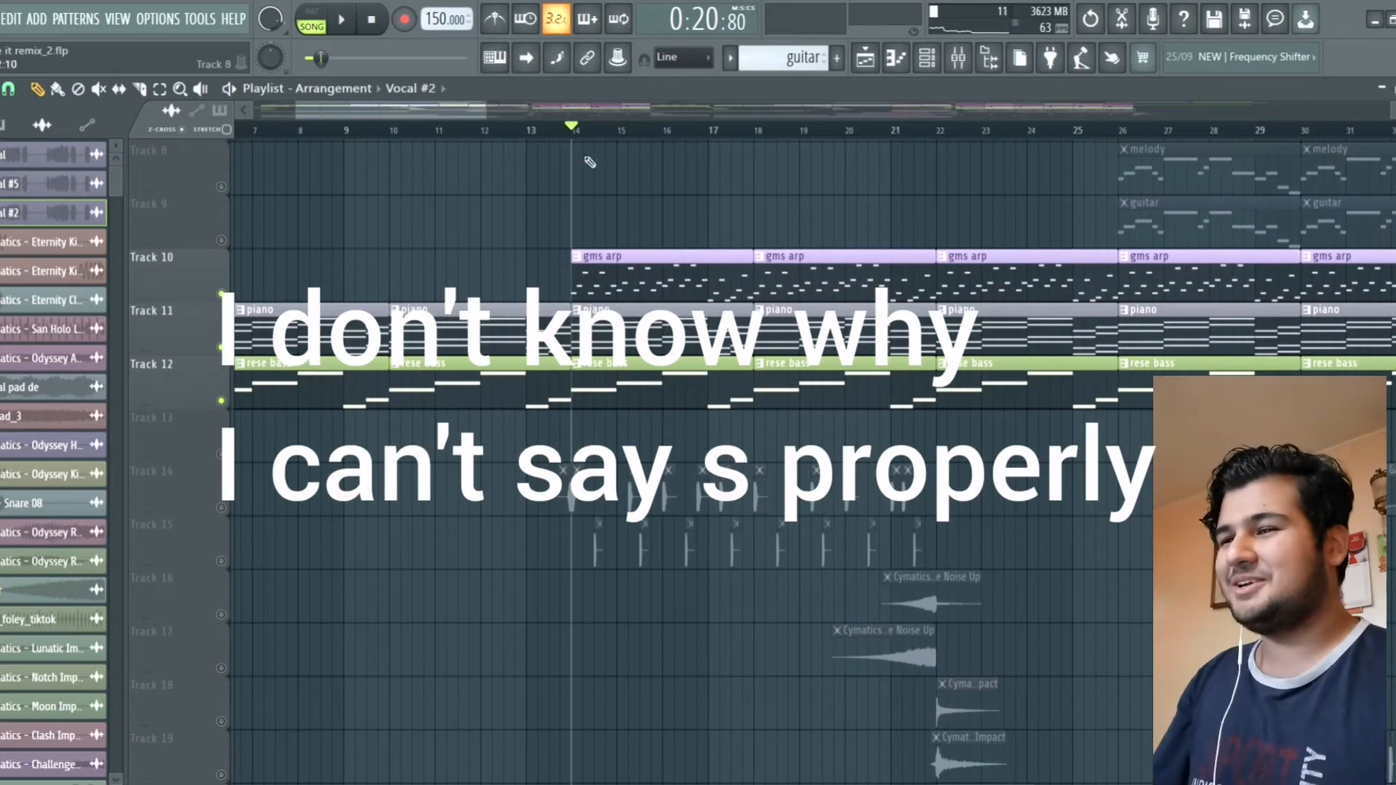
{"action": "left_click", "coordinate": [562, 133]}
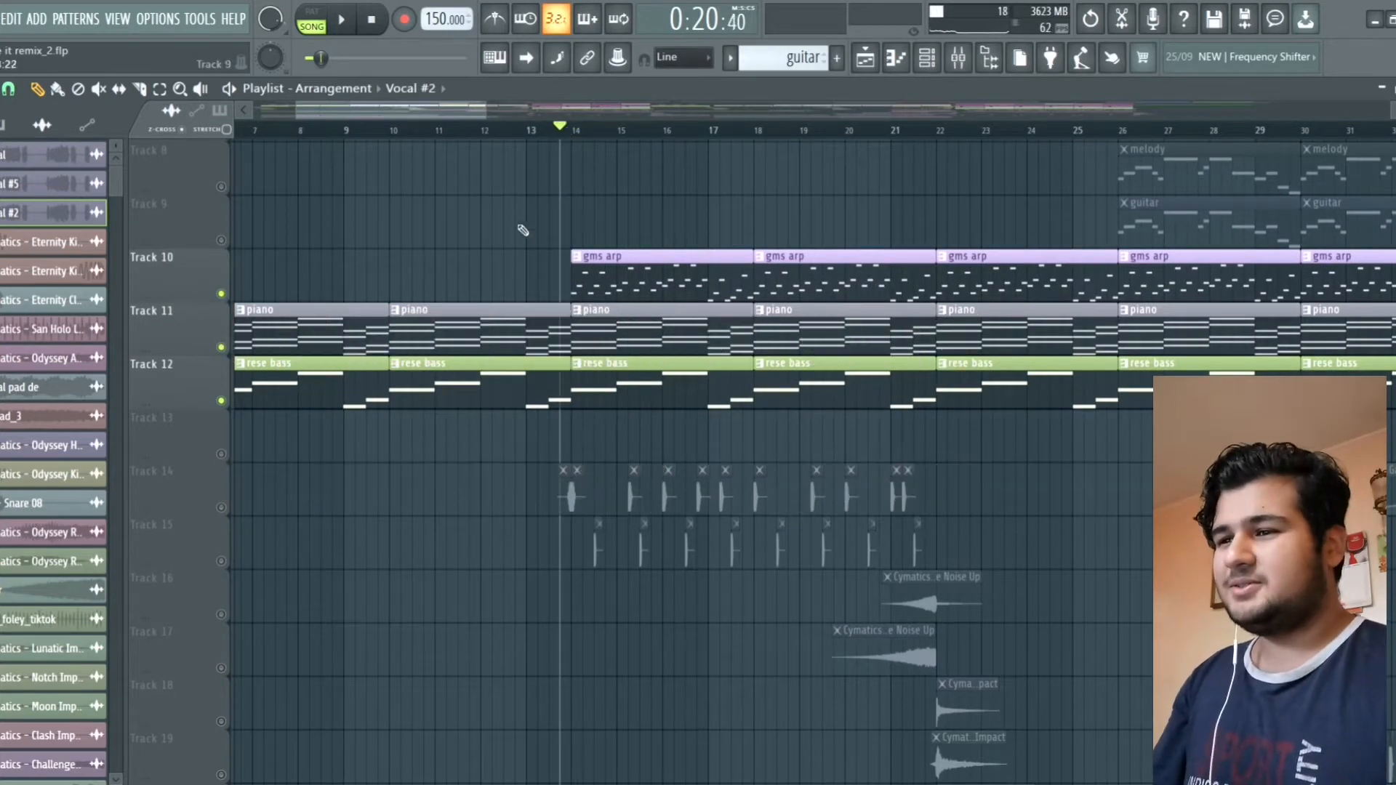
{"action": "scroll", "coordinate": [437, 291], "scroll_direction": "down", "scroll_amount": 3}
{"action": "scroll", "coordinate": [324, 347], "scroll_direction": "up", "scroll_amount": 1}
{"action": "right_click", "coordinate": [224, 347]}
{"action": "left_click", "coordinate": [223, 402]}
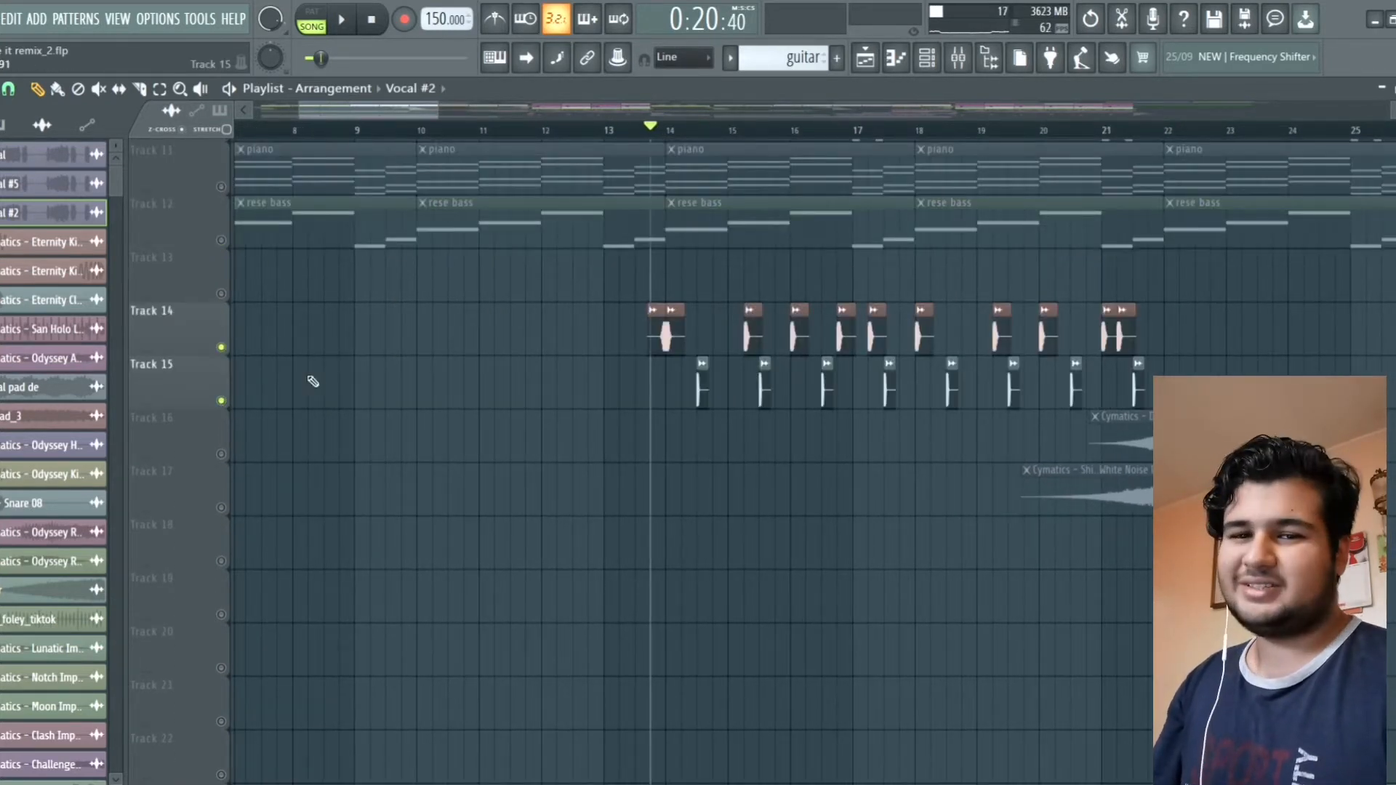
{"action": "scroll", "coordinate": [393, 378], "scroll_direction": "down", "scroll_amount": 2}
{"action": "scroll", "coordinate": [450, 374], "scroll_direction": "down", "scroll_amount": 2}
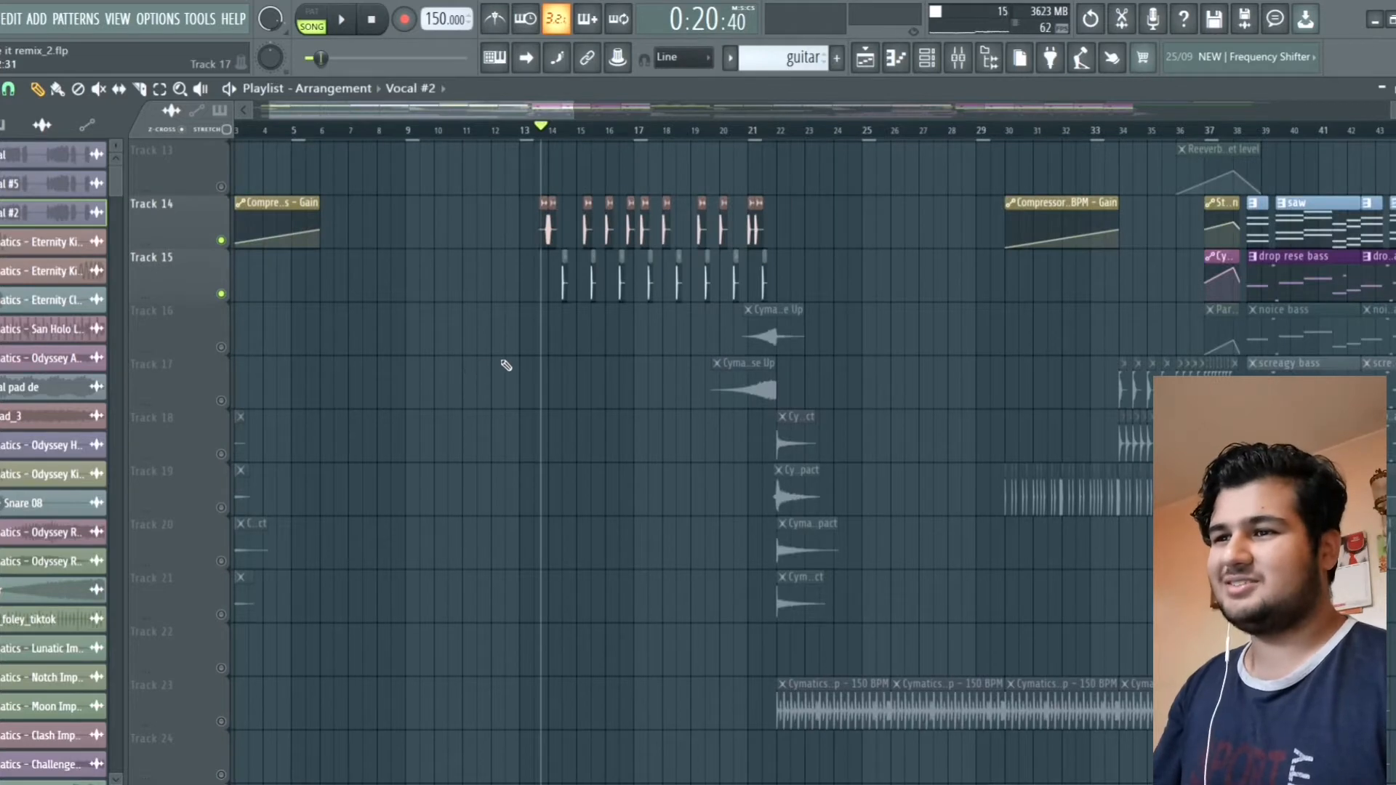
{"action": "key", "text": "space"}
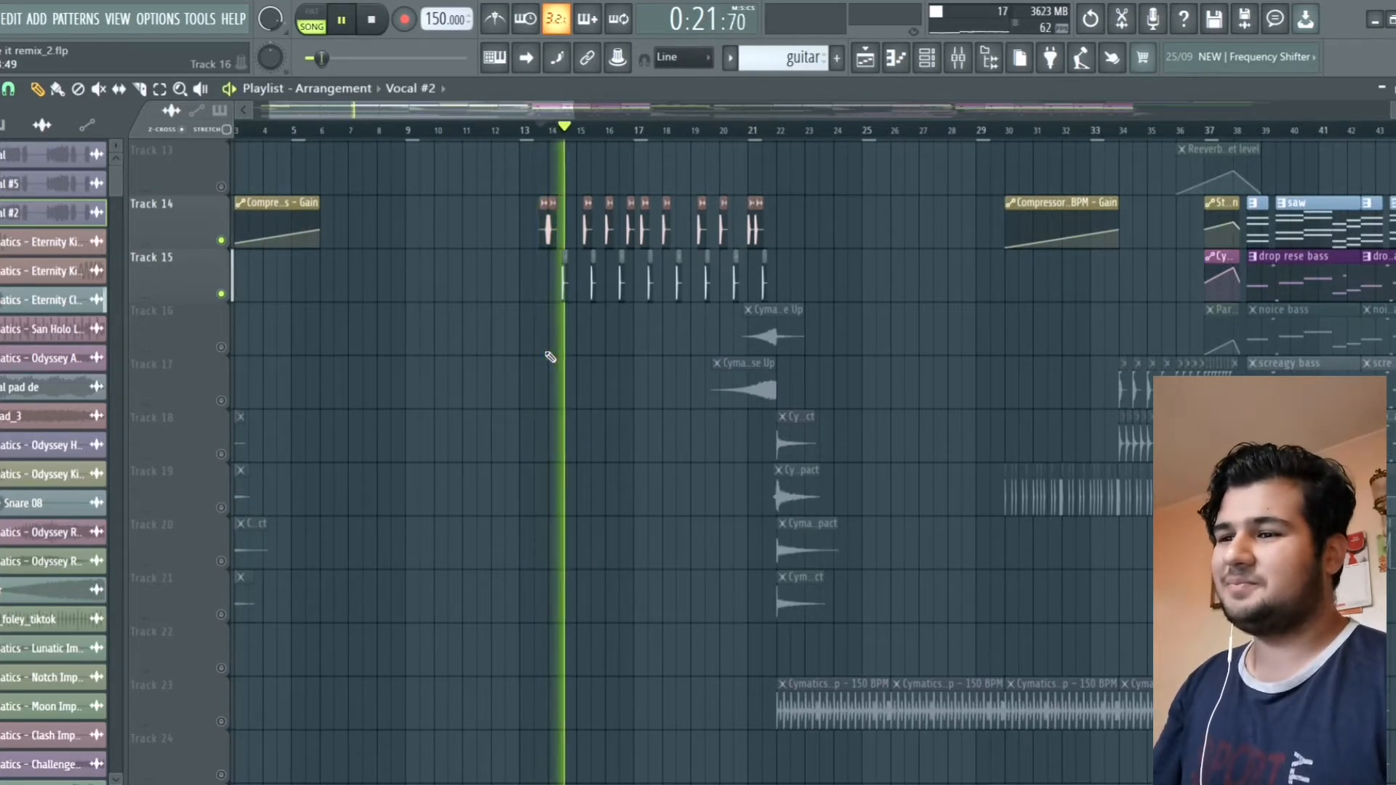
Step: Solo Track 42 during playback to audition the Cymatics Odyssey Ambience 3 layer, then stop playback
{"action": "scroll", "coordinate": [828, 249], "scroll_direction": "down", "scroll_amount": 1}
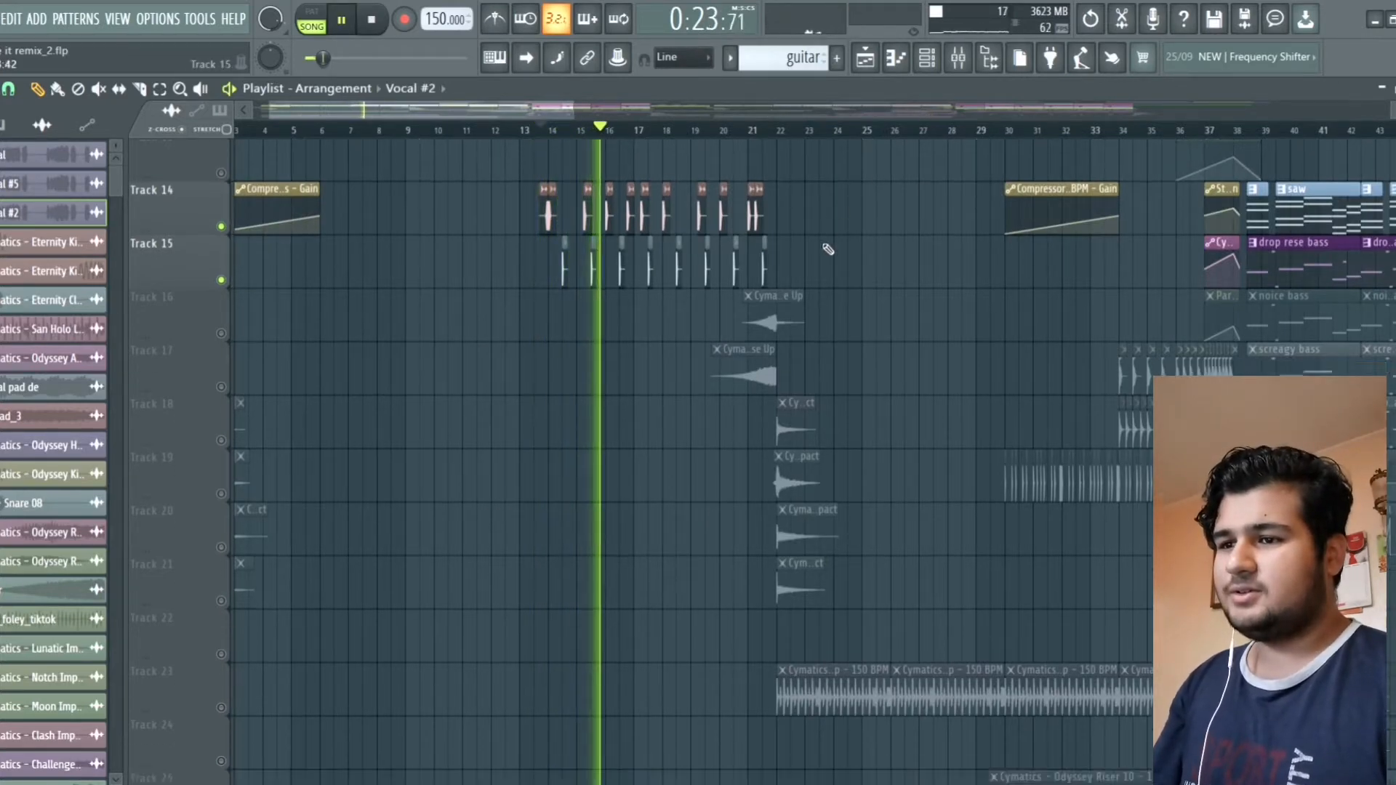
{"action": "scroll", "coordinate": [582, 420], "scroll_direction": "down", "scroll_amount": 15}
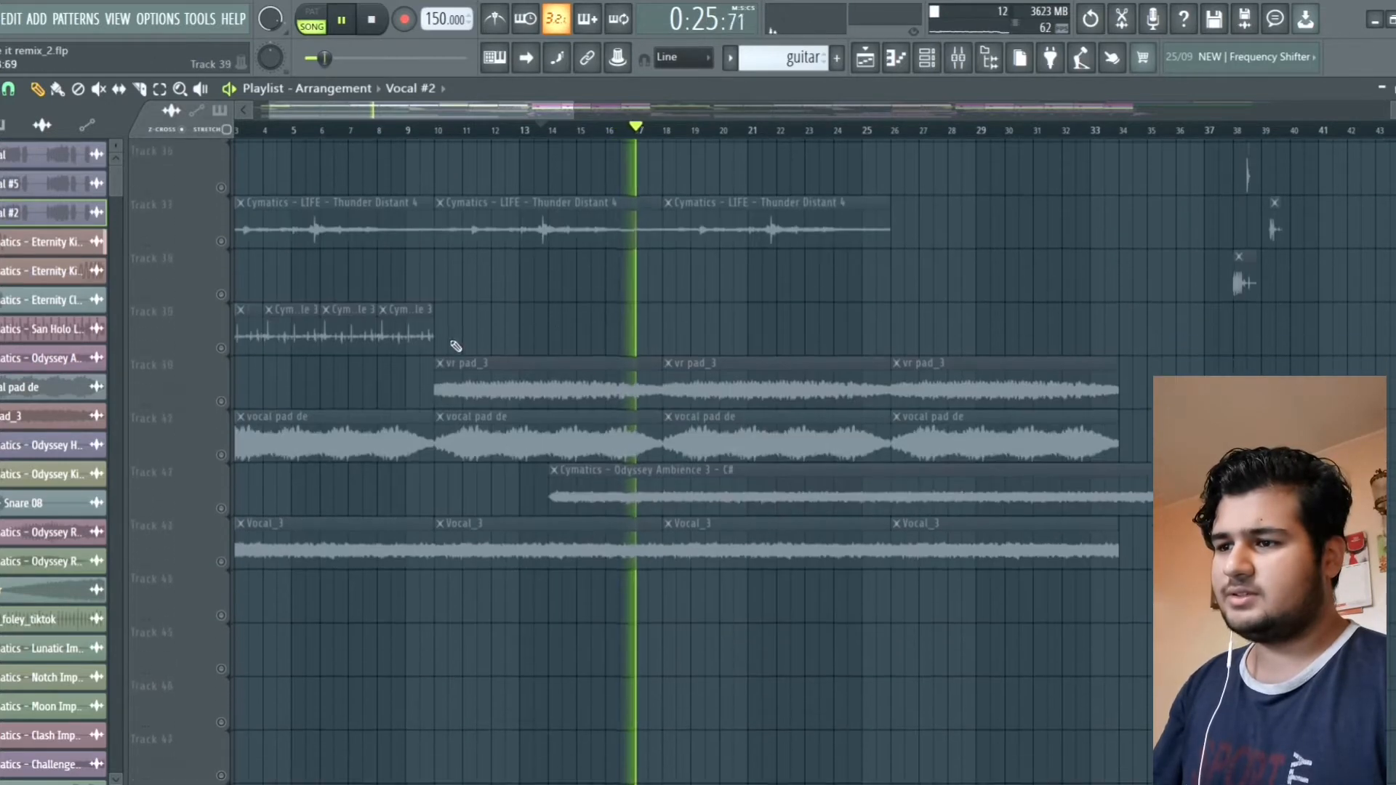
{"action": "scroll", "coordinate": [373, 461], "scroll_direction": "up", "scroll_amount": 2, "text": "ctrl"}
{"action": "left_click", "coordinate": [221, 508]}
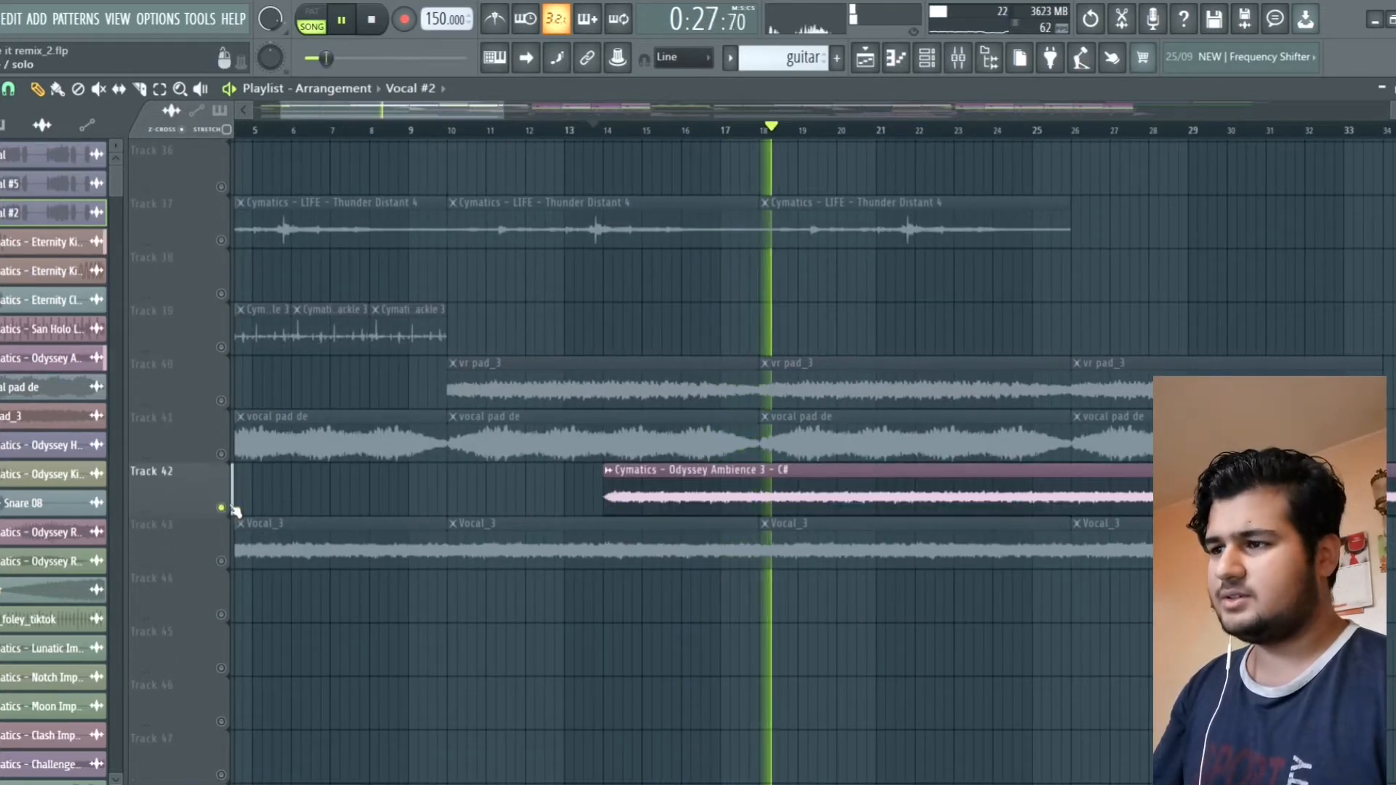
{"action": "scroll", "coordinate": [407, 502], "scroll_direction": "down", "scroll_amount": 2, "text": "ctrl"}
{"action": "scroll", "coordinate": [1047, 465], "scroll_direction": "up", "scroll_amount": 6}
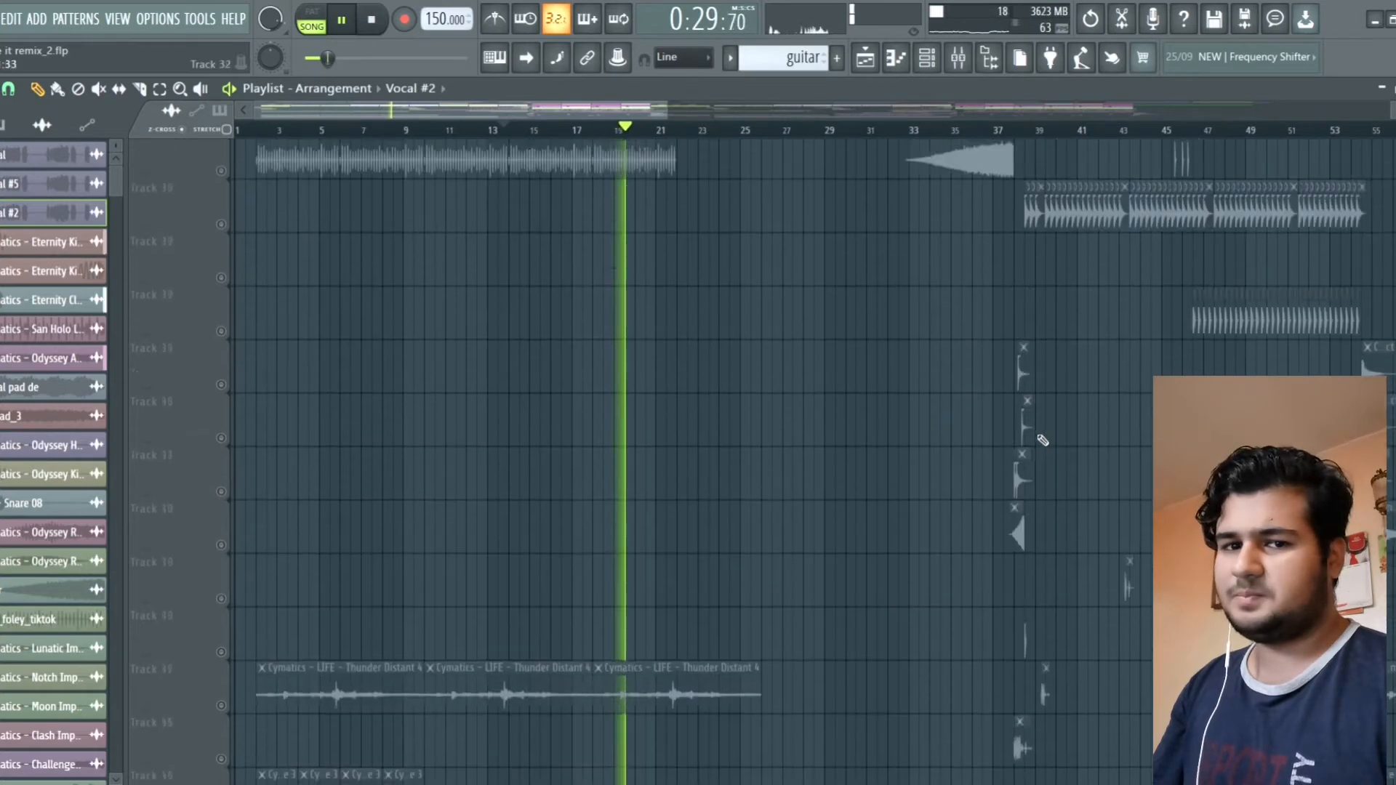
{"action": "scroll", "coordinate": [1043, 440], "scroll_direction": "down", "scroll_amount": 7}
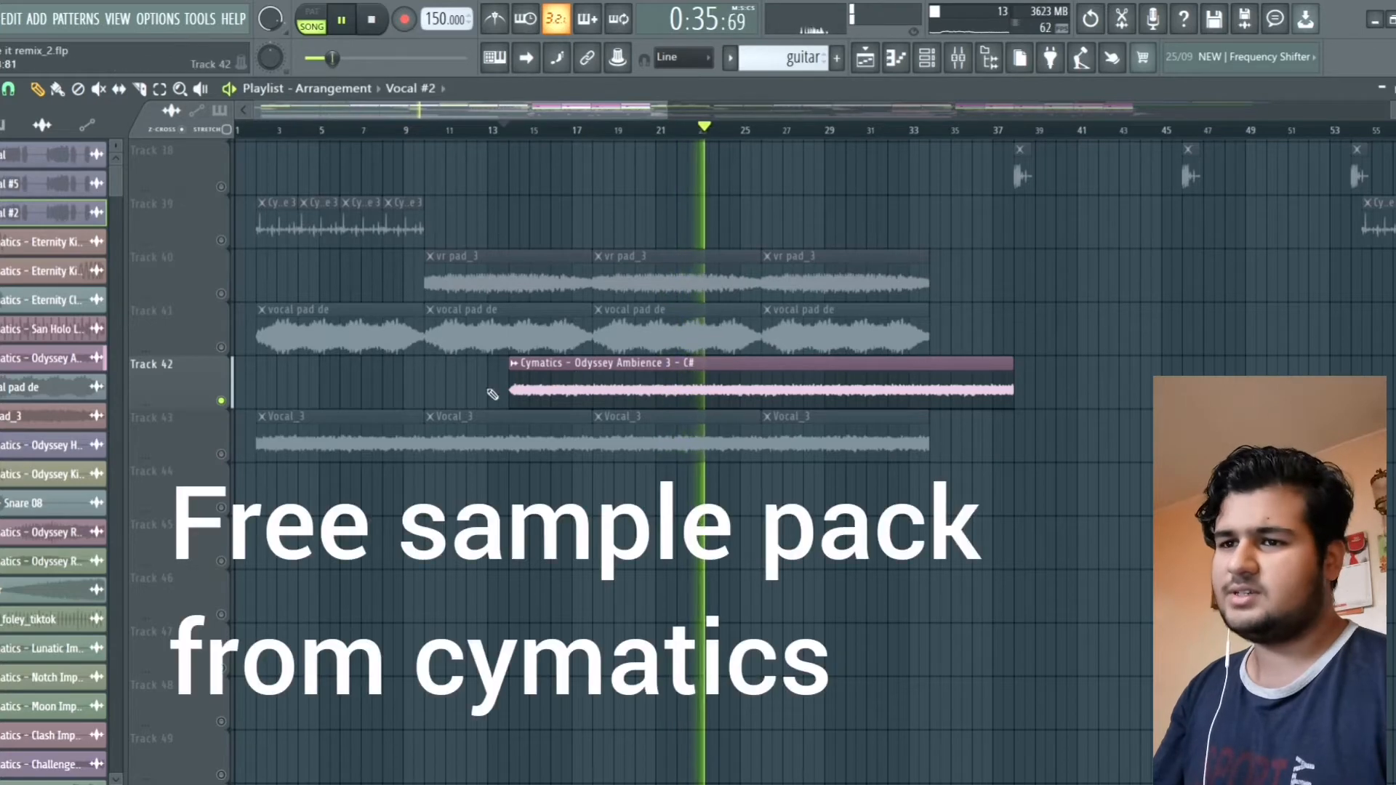
{"action": "key", "text": "space"}
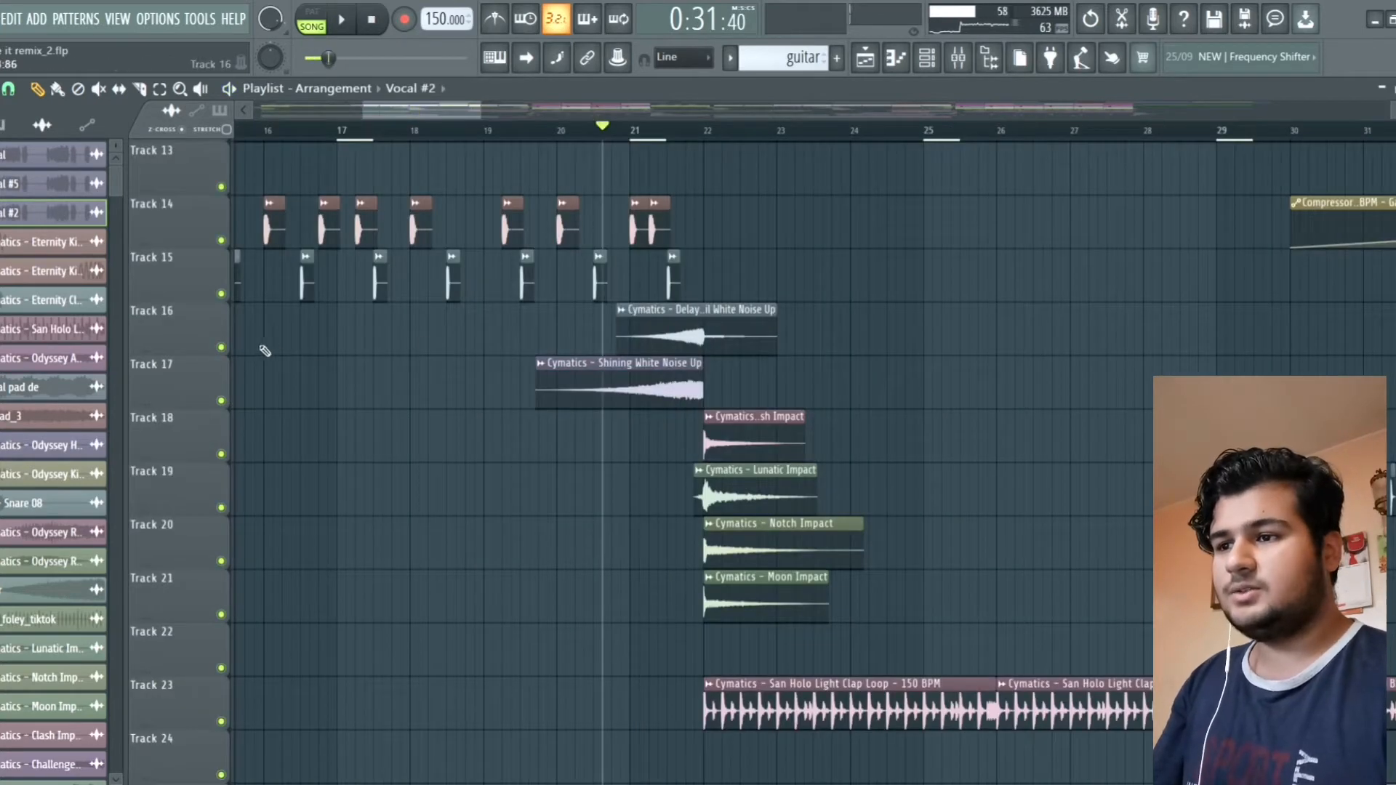
Step: Audition the transition into bar 22 with all tracks on, and look over its white noise risers, impacts and clap loop
{"action": "right_click", "coordinate": [221, 347]}
{"action": "right_click", "coordinate": [221, 347]}
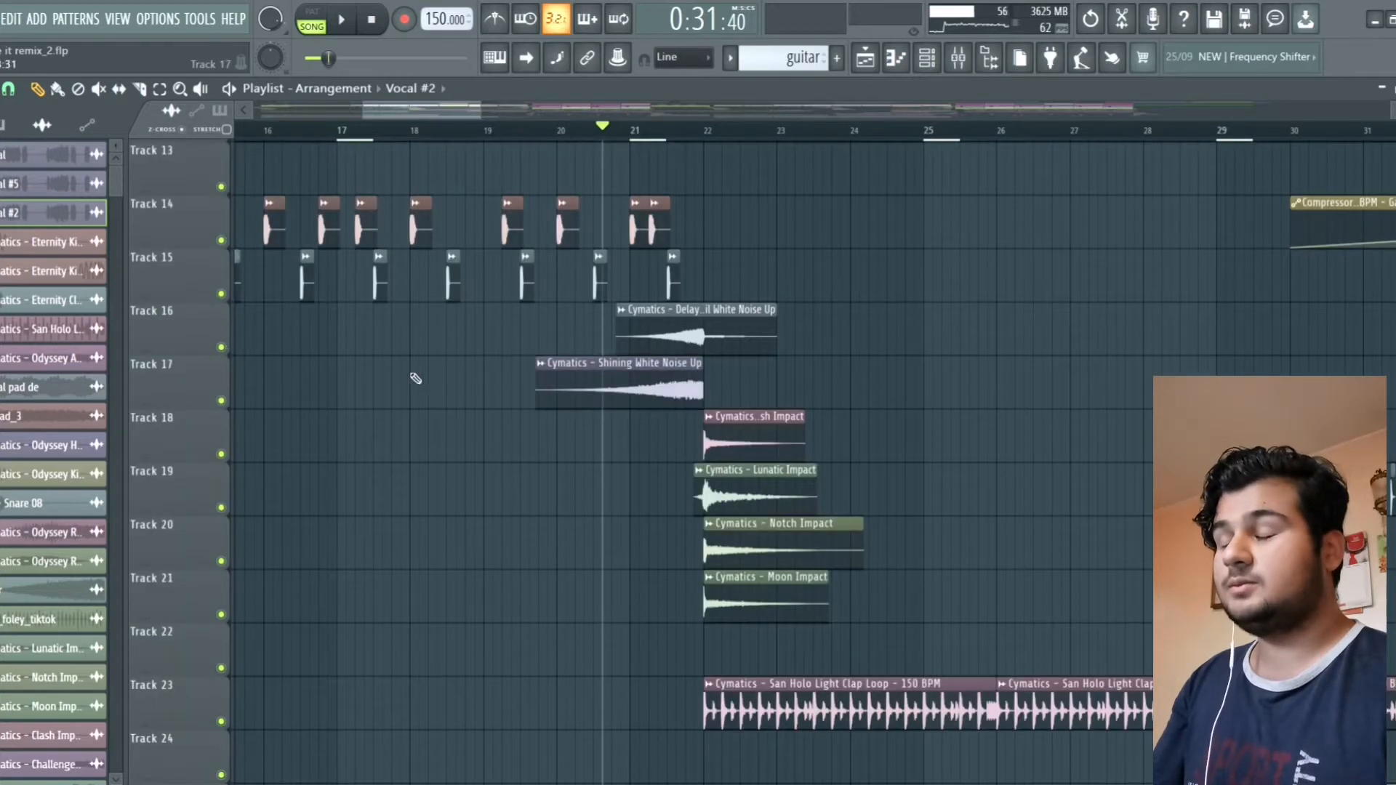
{"action": "scroll", "coordinate": [676, 438], "scroll_direction": "down", "scroll_amount": 2}
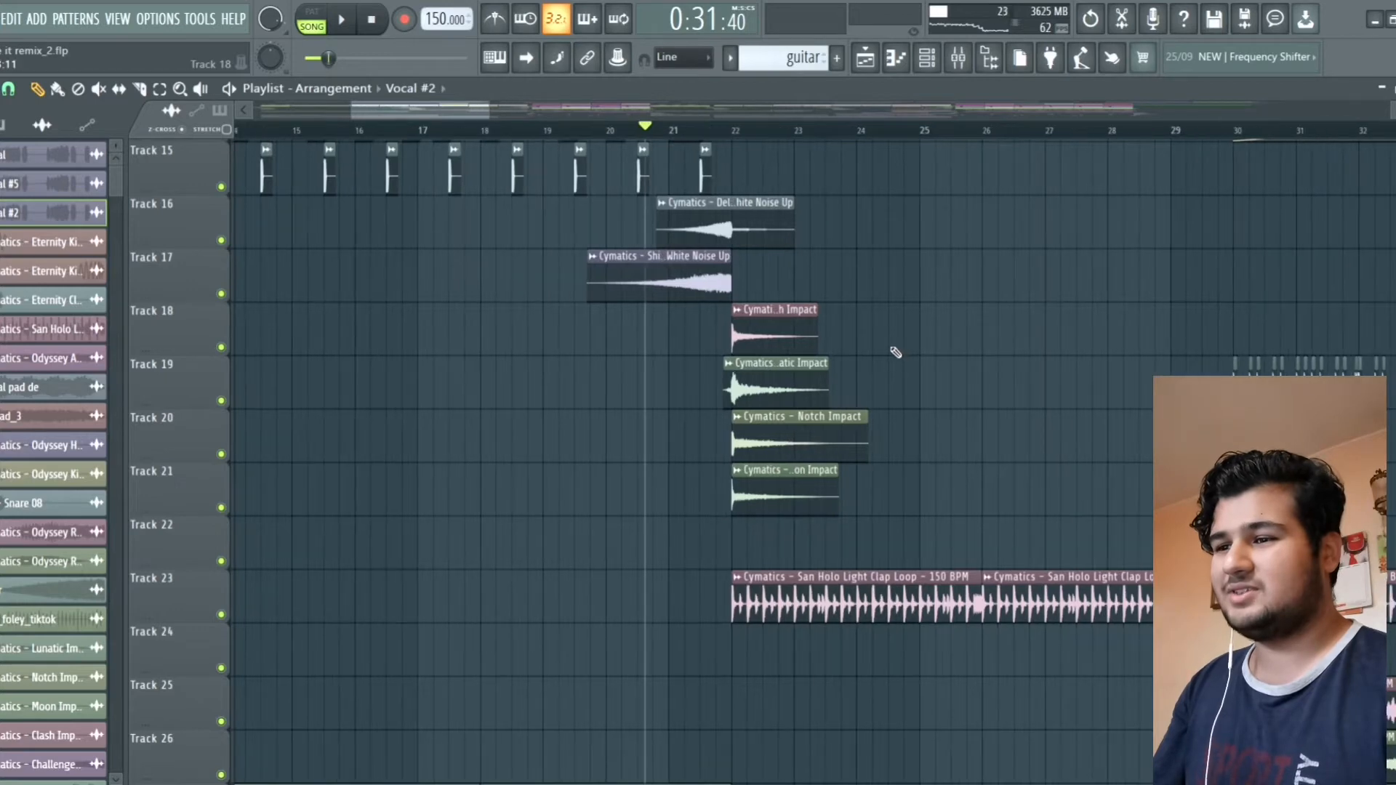
{"action": "key", "text": "space"}
{"action": "scroll", "coordinate": [800, 341], "scroll_direction": "up", "scroll_amount": 3}
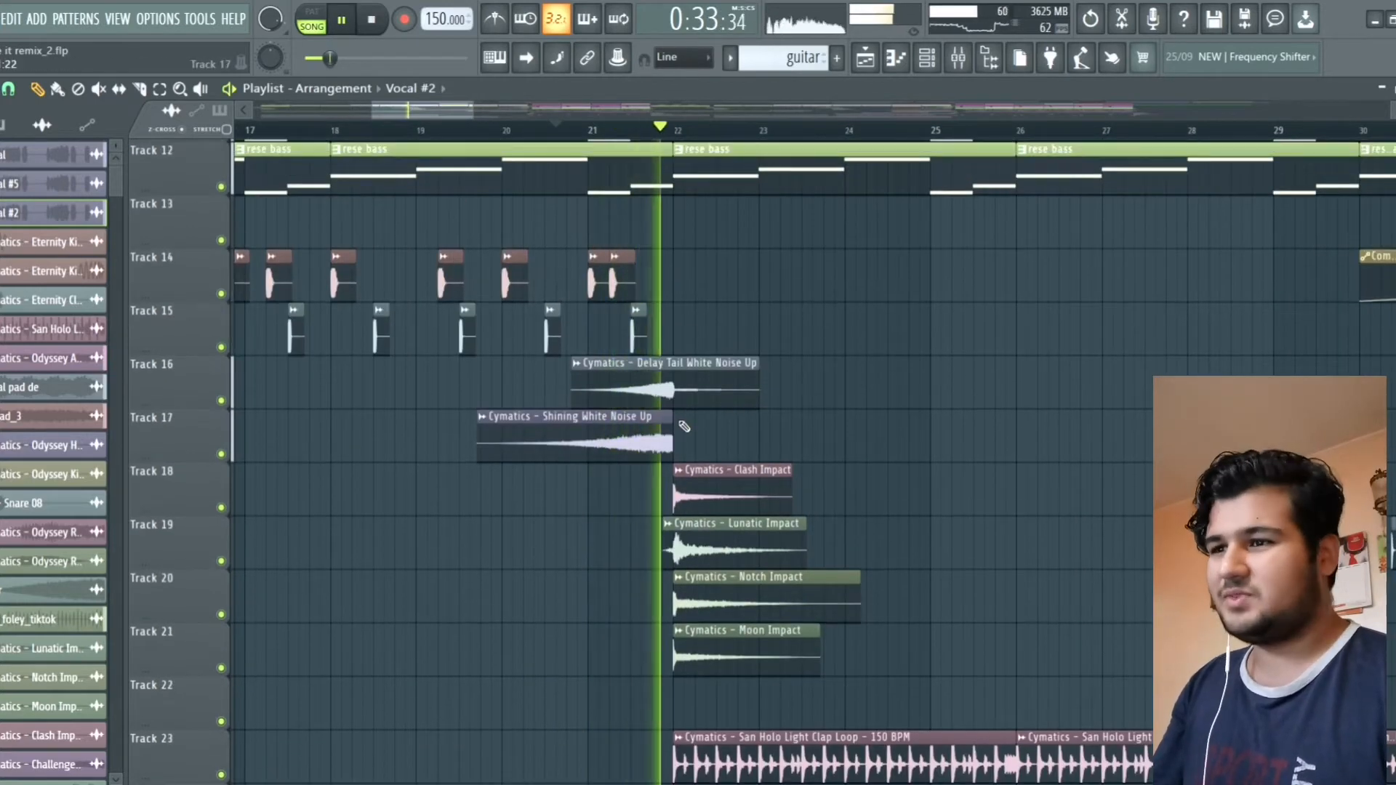
{"action": "key", "text": "space"}
{"action": "scroll", "coordinate": [733, 422], "scroll_direction": "down", "scroll_amount": 1}
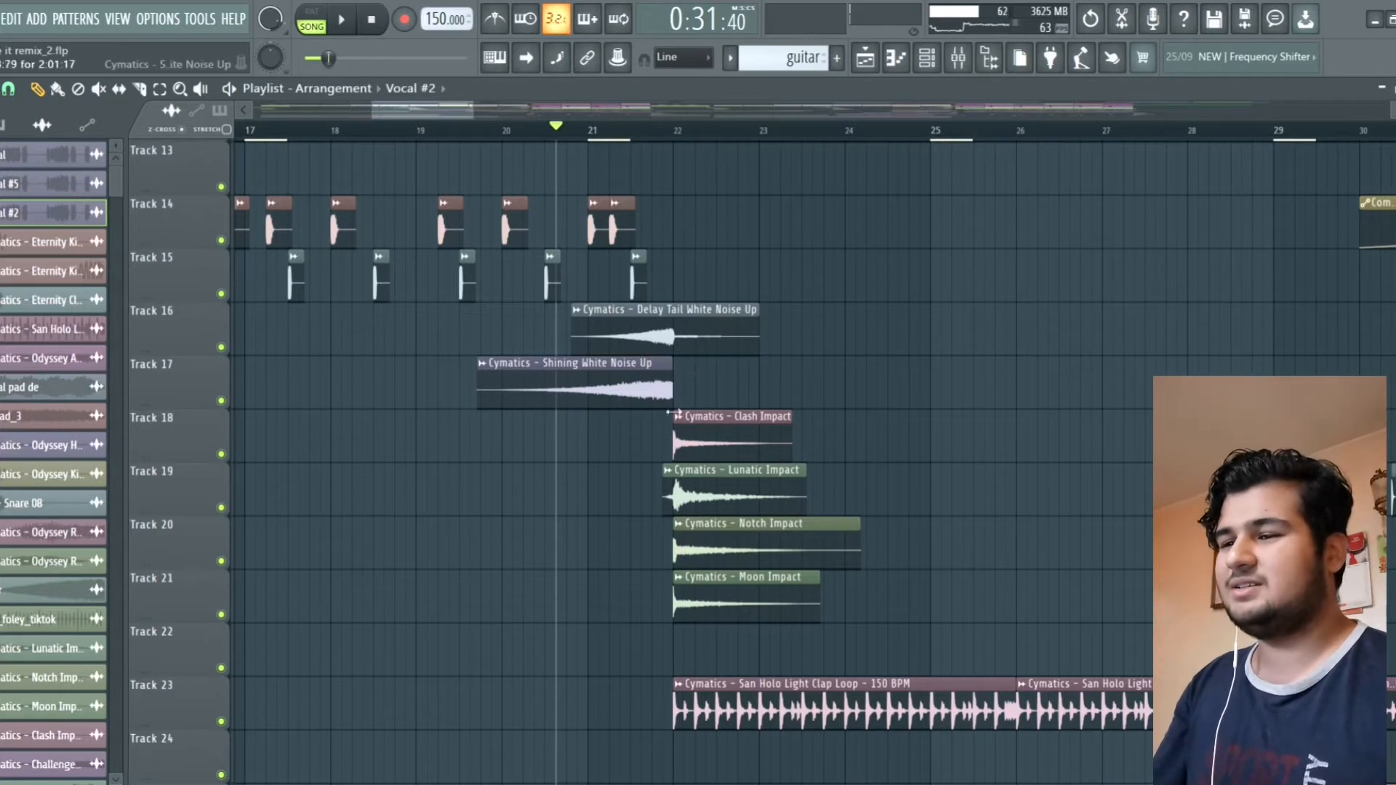
{"action": "scroll", "coordinate": [694, 458], "scroll_direction": "down", "scroll_amount": 1}
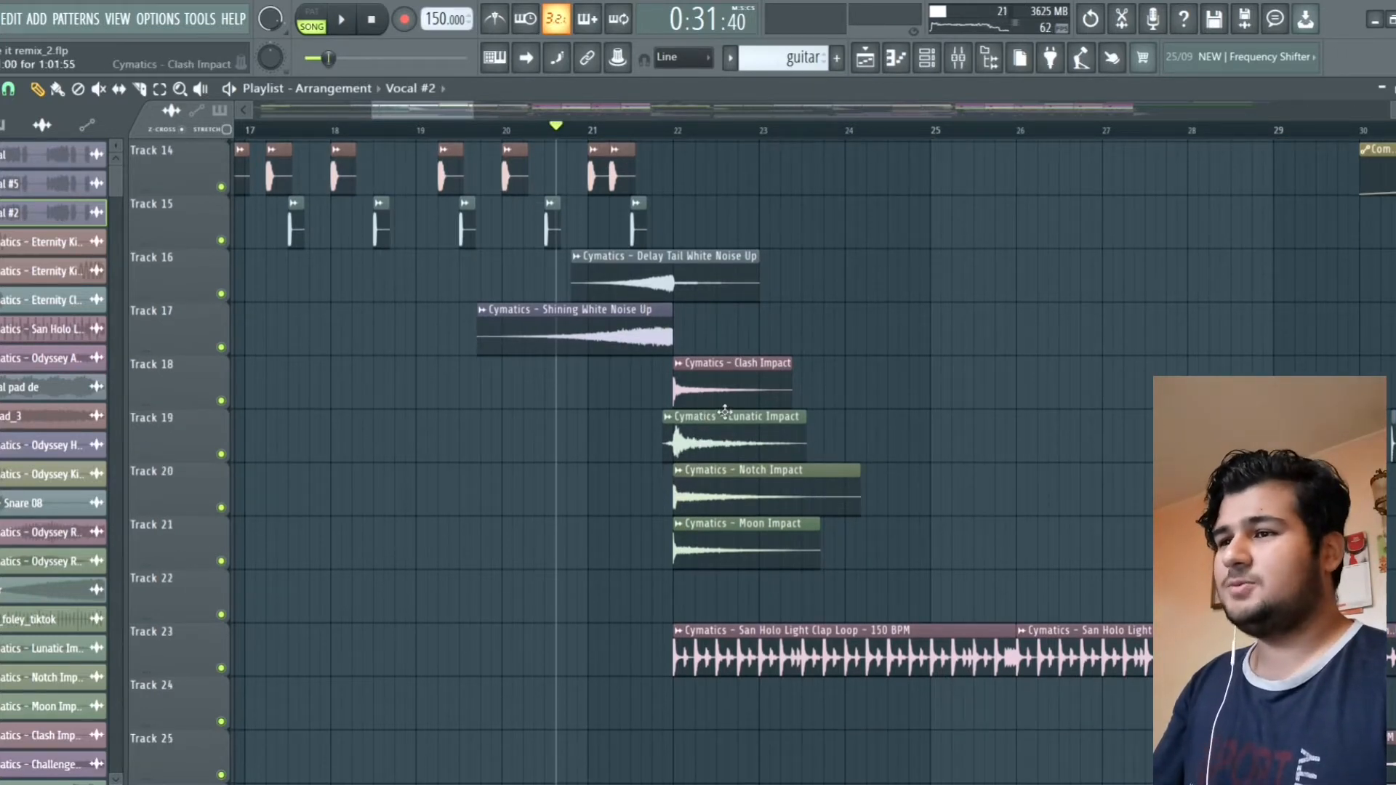
{"action": "scroll", "coordinate": [729, 443], "scroll_direction": "down", "scroll_amount": 4}
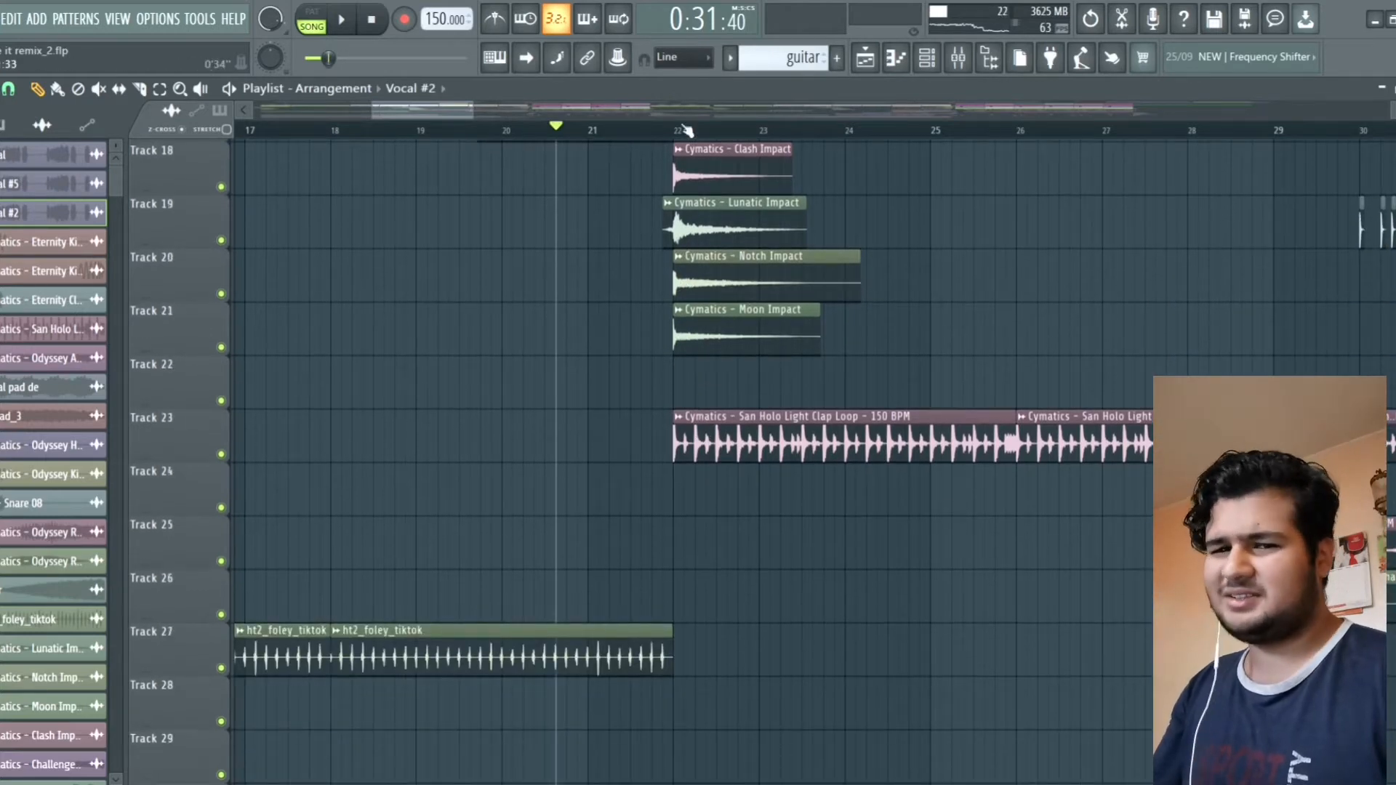
Step: Solo Track 23 from bar 22 to audition the San Holo Light Clap Loop, then restore all tracks and stop playback
{"action": "left_click", "coordinate": [677, 131]}
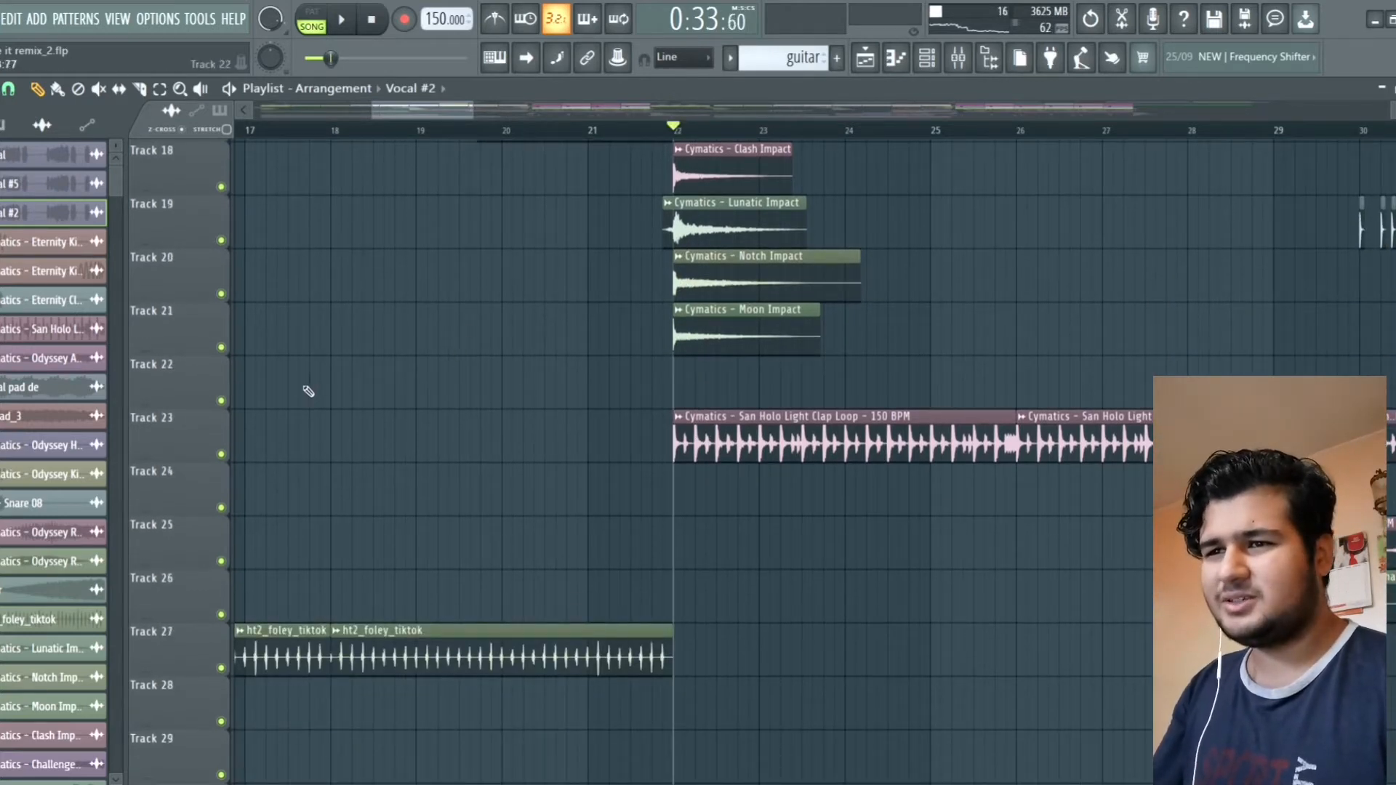
{"action": "scroll", "coordinate": [362, 386], "scroll_direction": "down", "scroll_amount": 5}
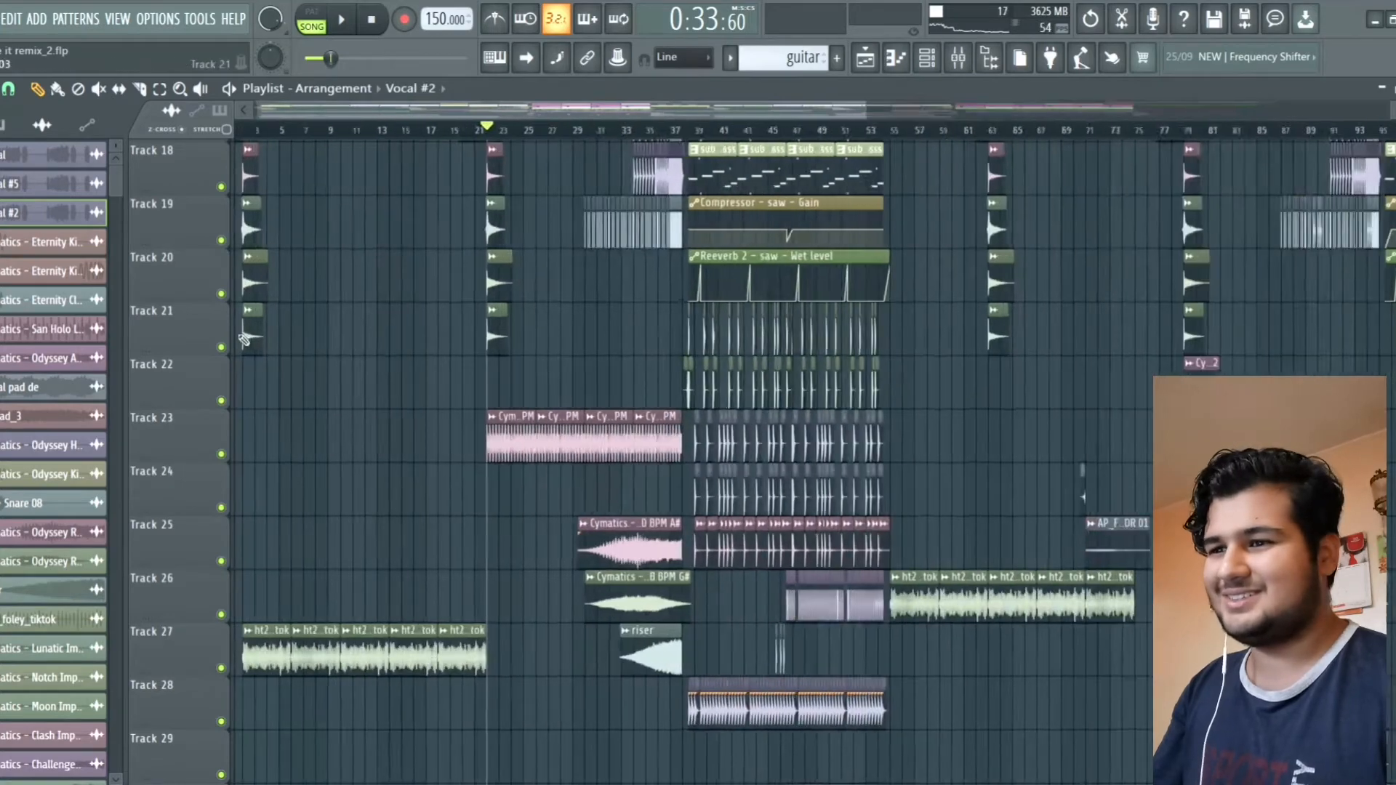
{"action": "right_click", "coordinate": [223, 458]}
{"action": "scroll", "coordinate": [676, 383], "scroll_direction": "up", "scroll_amount": 5}
{"action": "key", "text": "space"}
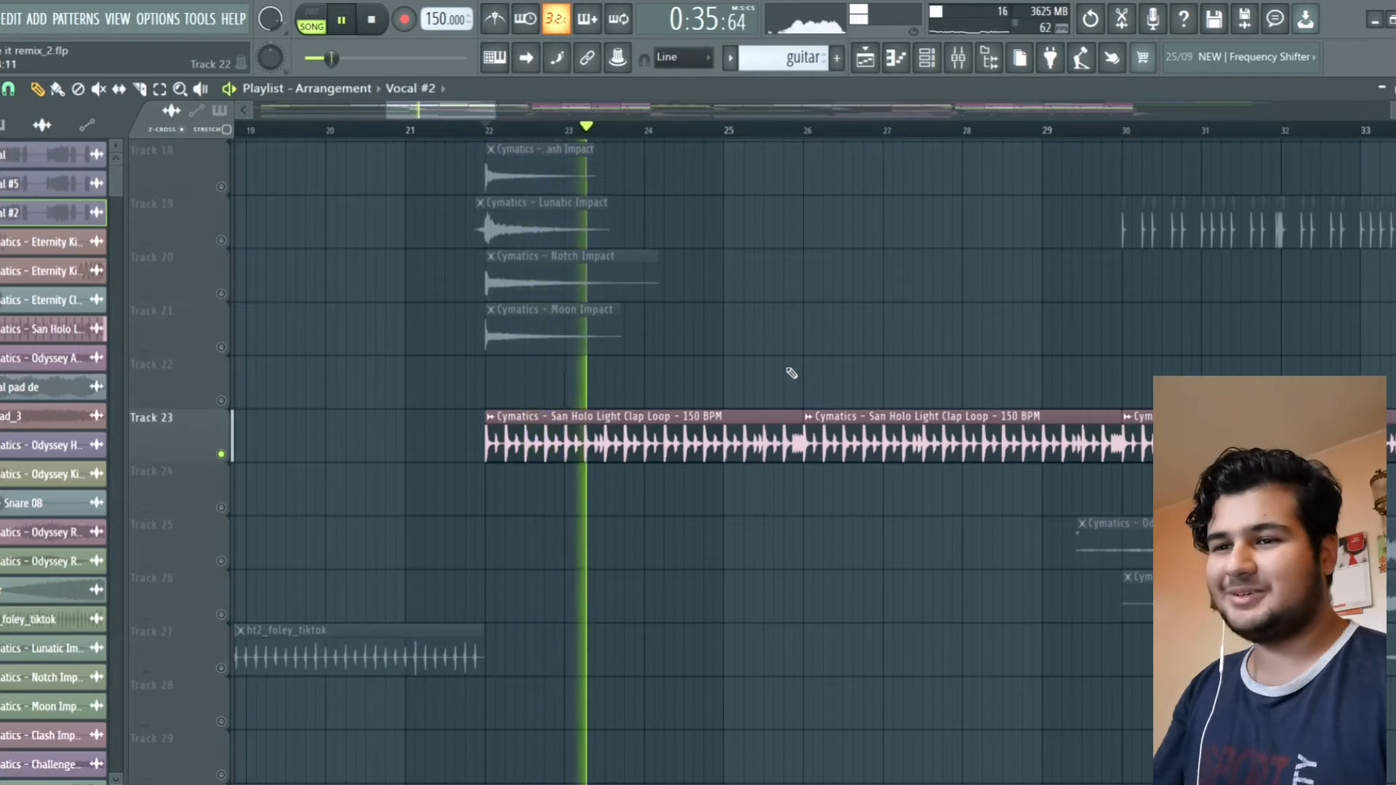
{"action": "scroll", "coordinate": [771, 381], "scroll_direction": "down", "scroll_amount": 1}
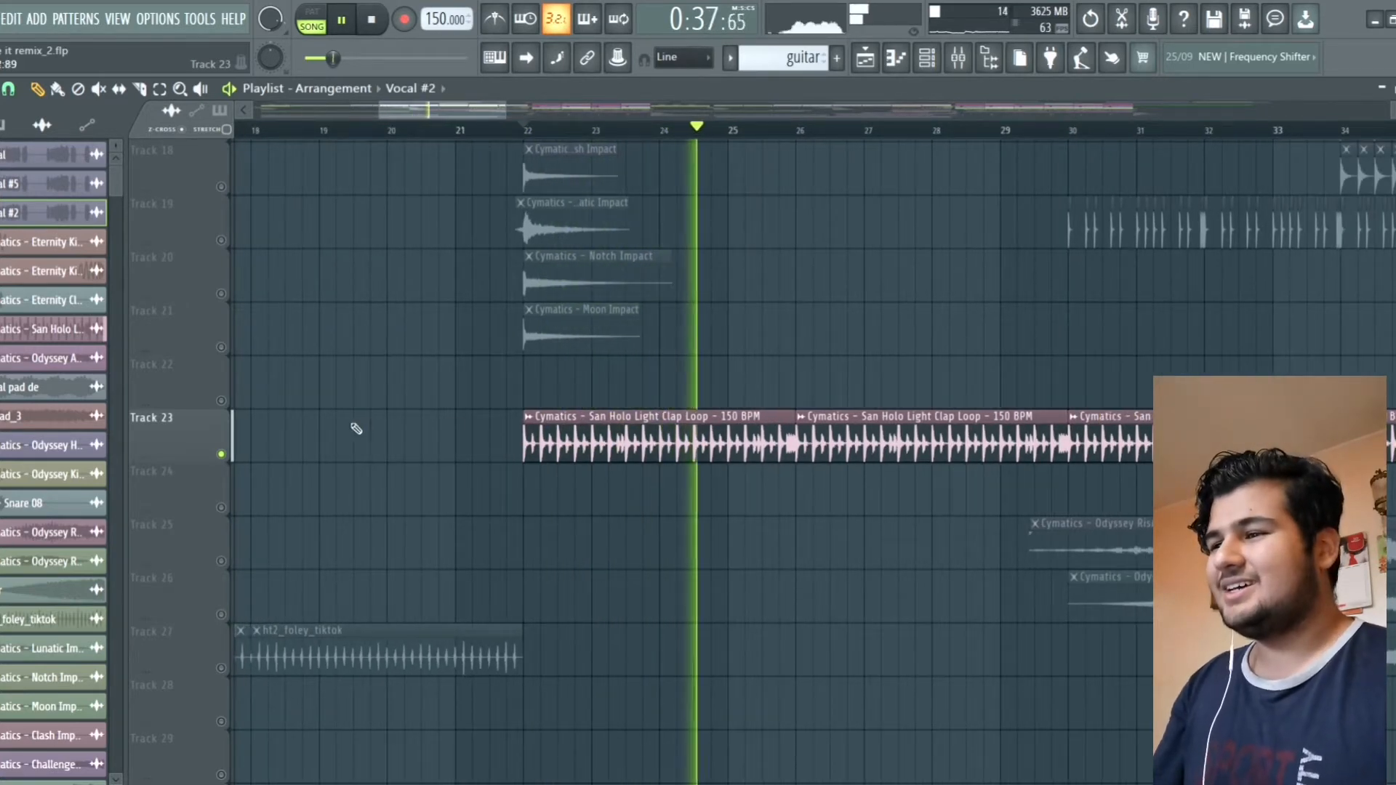
{"action": "right_click", "coordinate": [221, 454]}
{"action": "key", "text": "space"}
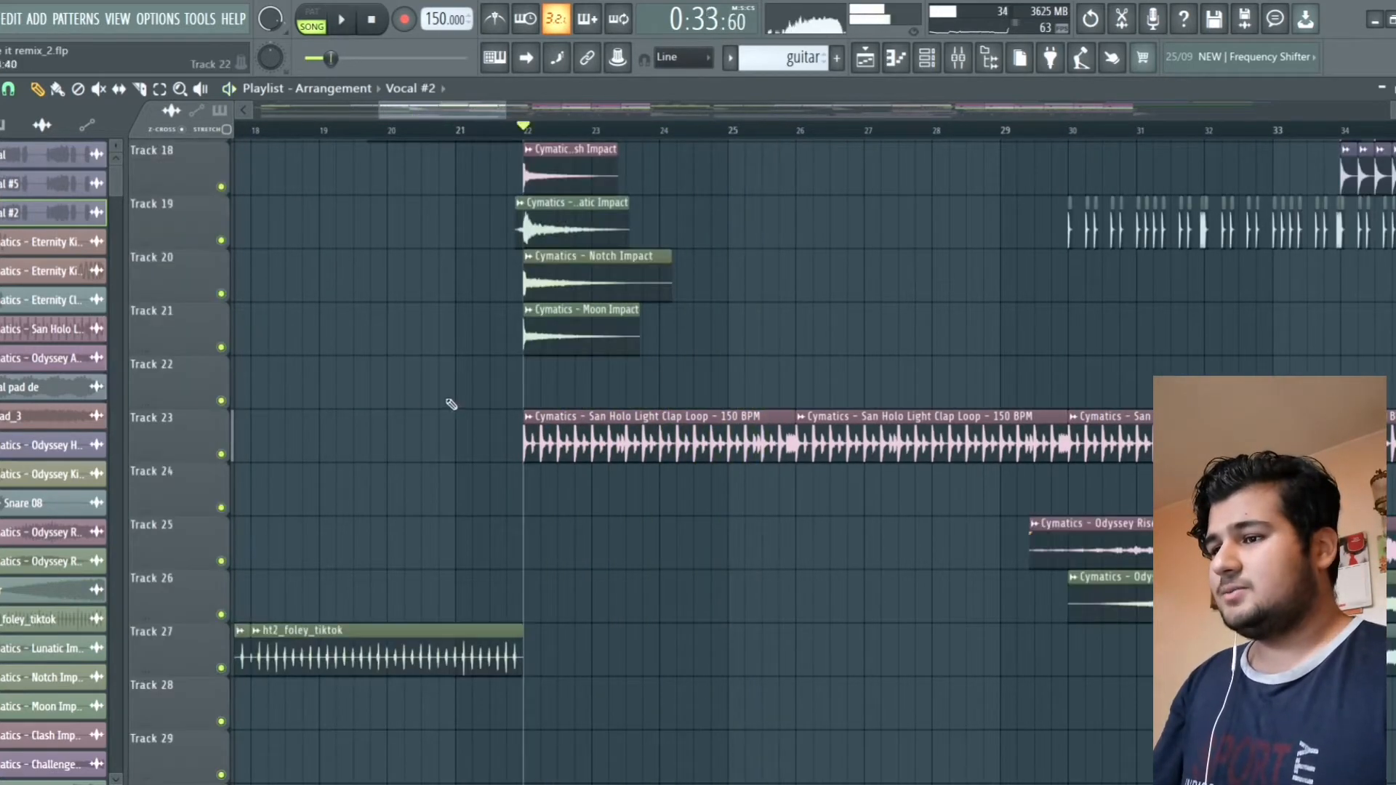
Step: Audition the section from bar 26 where the melody and guitar patterns join the arp, piano and bass, then stop playback
{"action": "scroll", "coordinate": [907, 349], "scroll_direction": "down", "scroll_amount": 2}
{"action": "scroll", "coordinate": [908, 341], "scroll_direction": "up", "scroll_amount": 8}
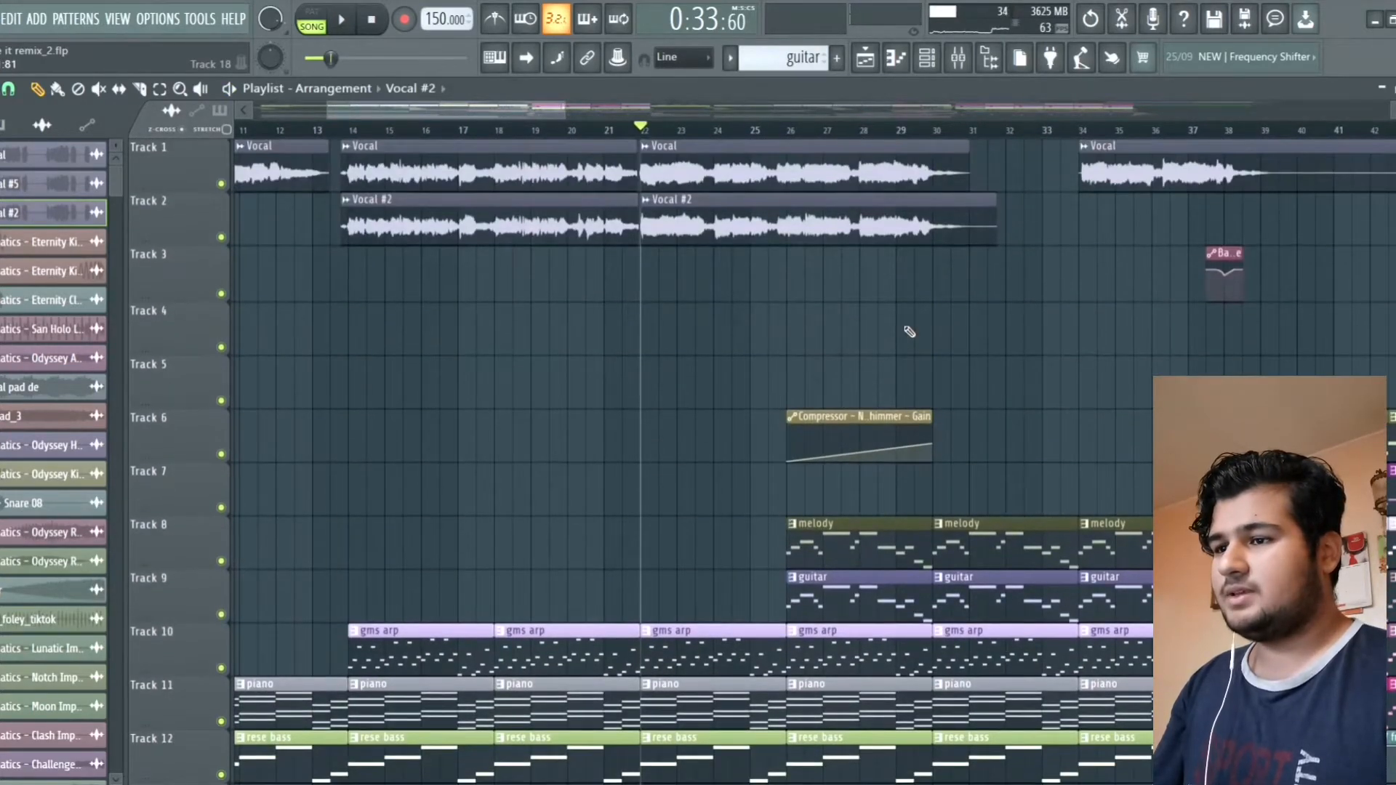
{"action": "scroll", "coordinate": [860, 268], "scroll_direction": "up", "scroll_amount": 2}
{"action": "left_click", "coordinate": [694, 131]}
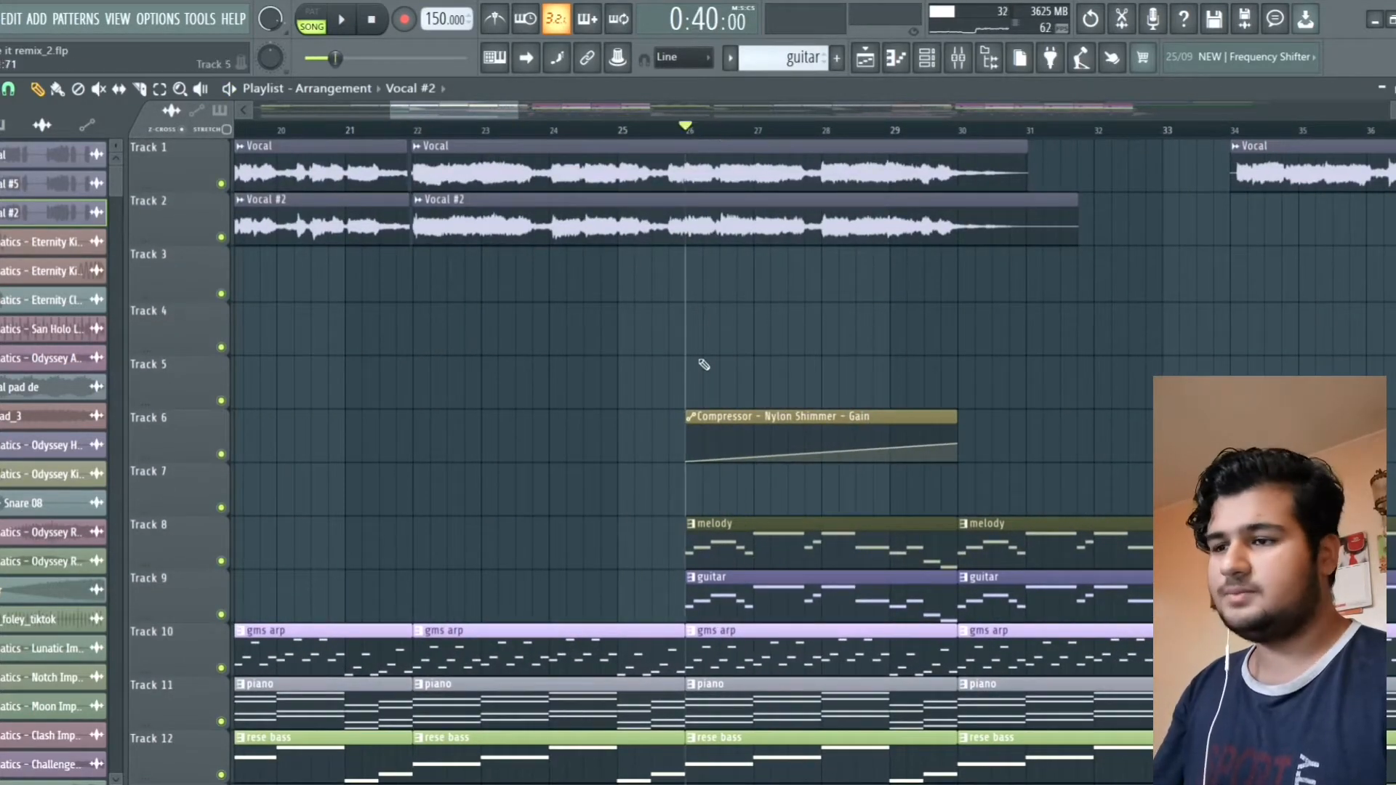
{"action": "scroll", "coordinate": [676, 364], "scroll_direction": "down", "scroll_amount": 2}
{"action": "scroll", "coordinate": [647, 307], "scroll_direction": "down", "scroll_amount": 1}
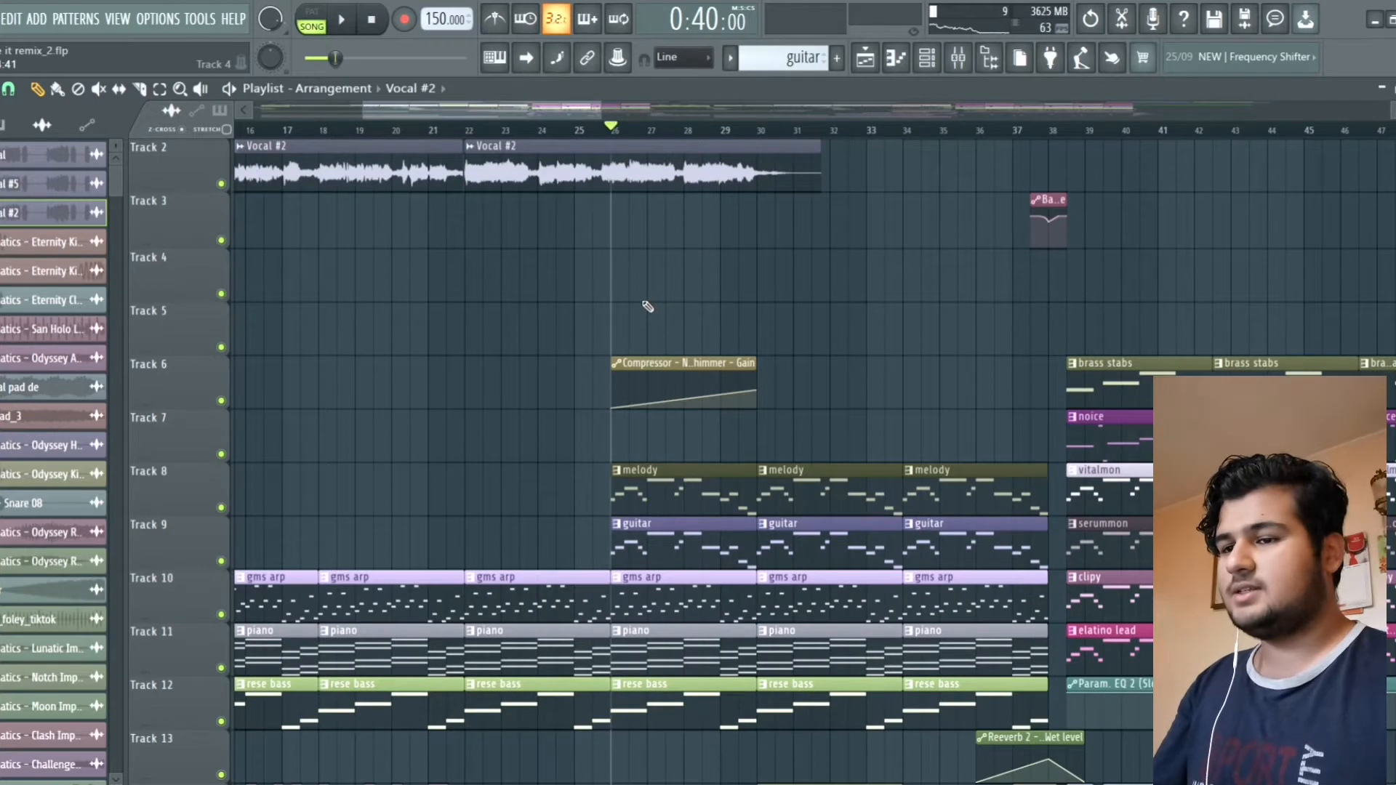
{"action": "key", "text": "space"}
{"action": "scroll", "coordinate": [593, 308], "scroll_direction": "down", "scroll_amount": 1}
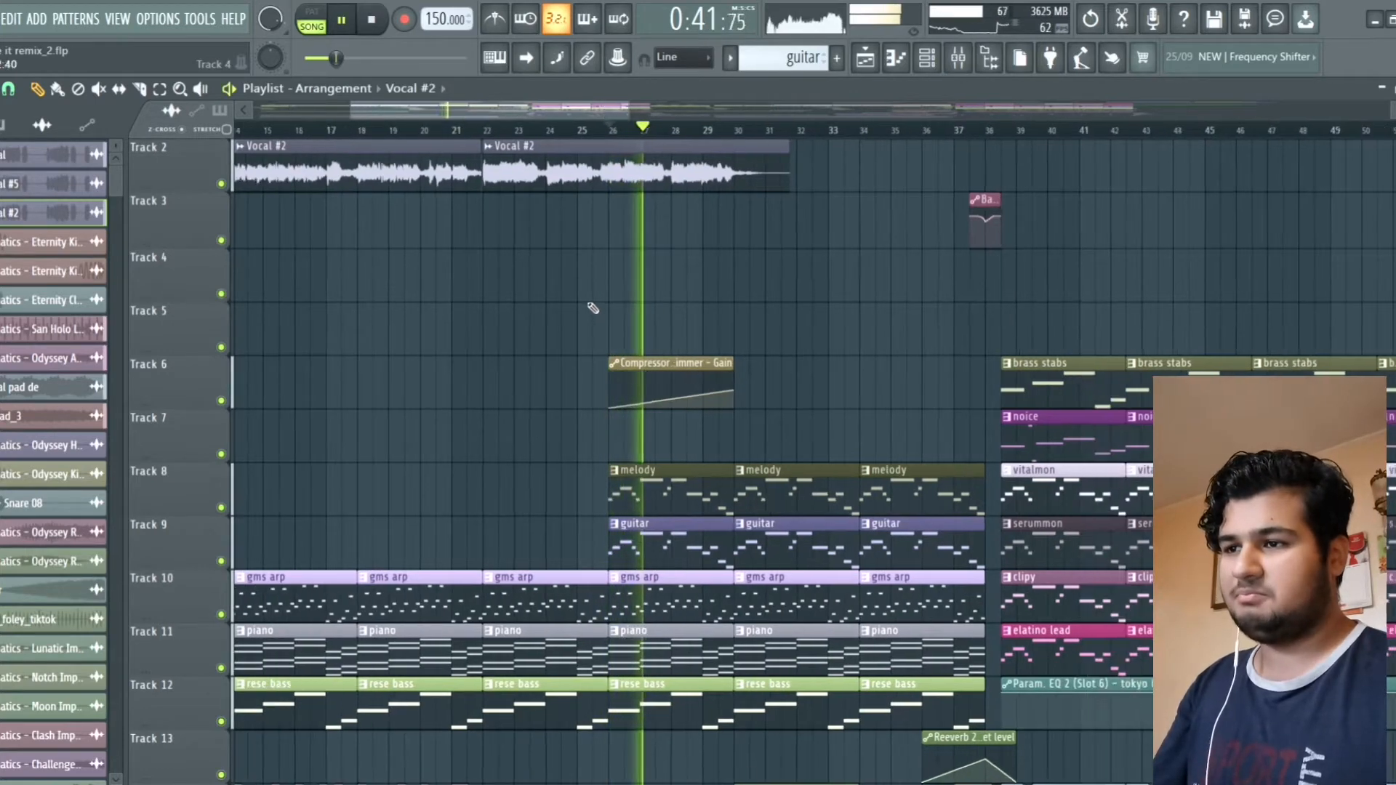
{"action": "scroll", "coordinate": [524, 386], "scroll_direction": "down", "scroll_amount": 2}
{"action": "scroll", "coordinate": [611, 362], "scroll_direction": "up", "scroll_amount": 1}
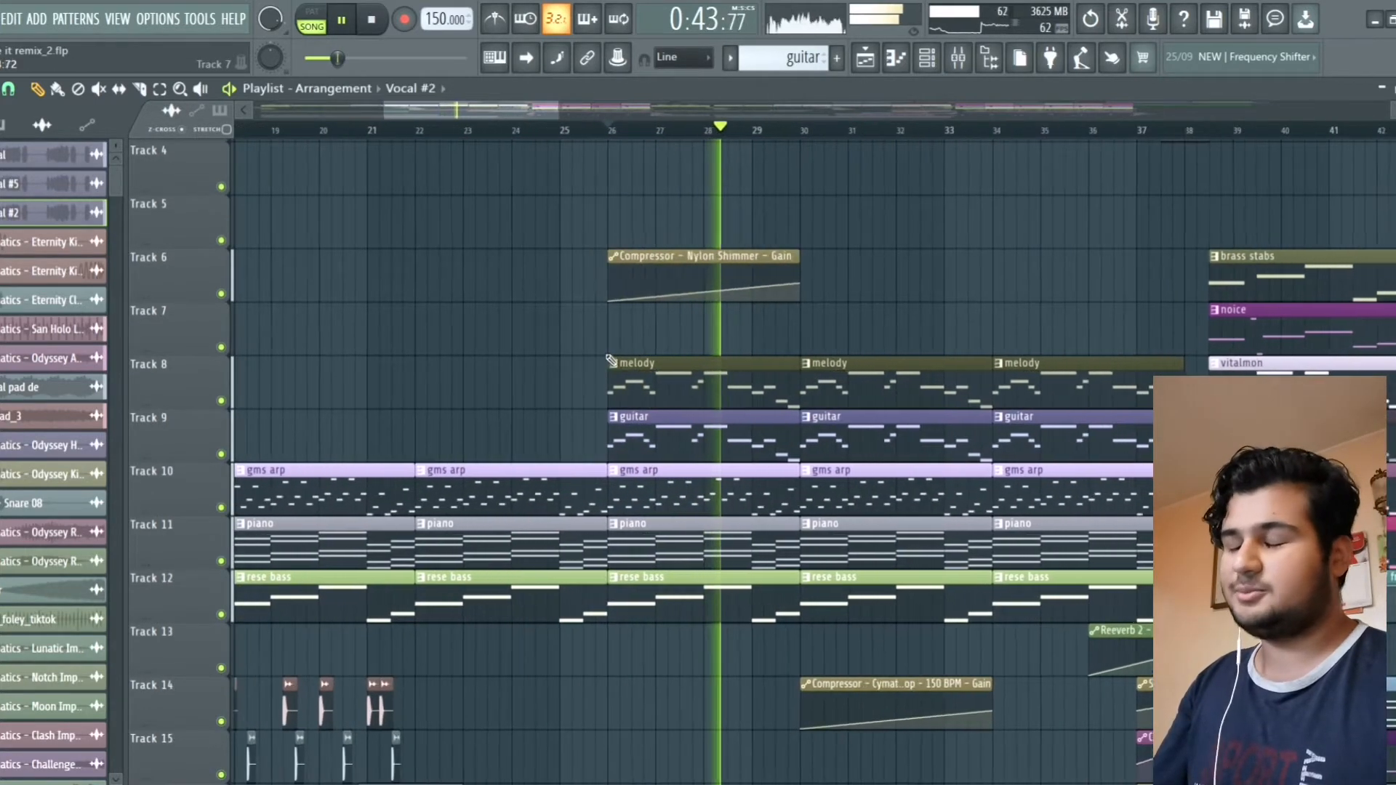
{"action": "scroll", "coordinate": [610, 361], "scroll_direction": "up", "scroll_amount": 1}
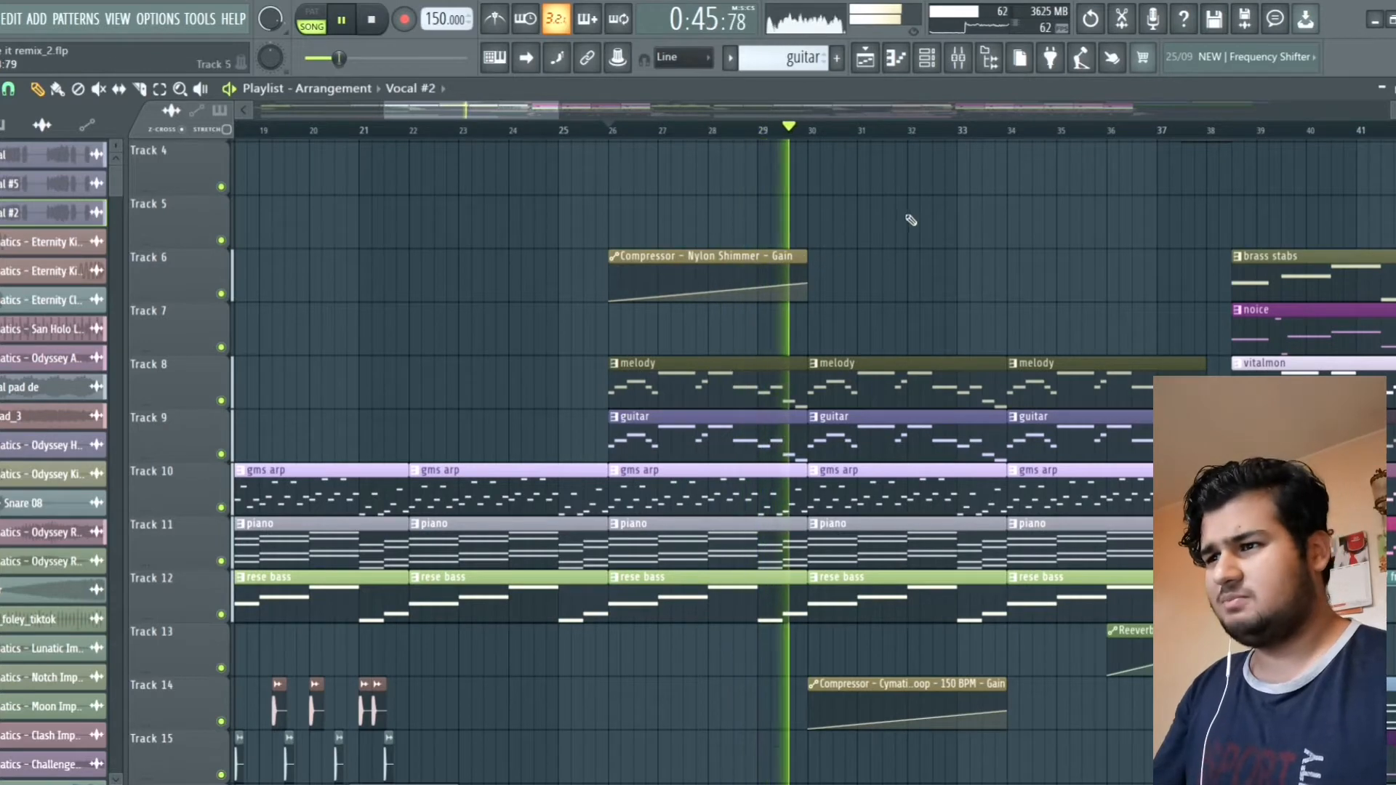
{"action": "scroll", "coordinate": [911, 220], "scroll_direction": "down", "scroll_amount": 1}
{"action": "scroll", "coordinate": [885, 211], "scroll_direction": "up", "scroll_amount": 1}
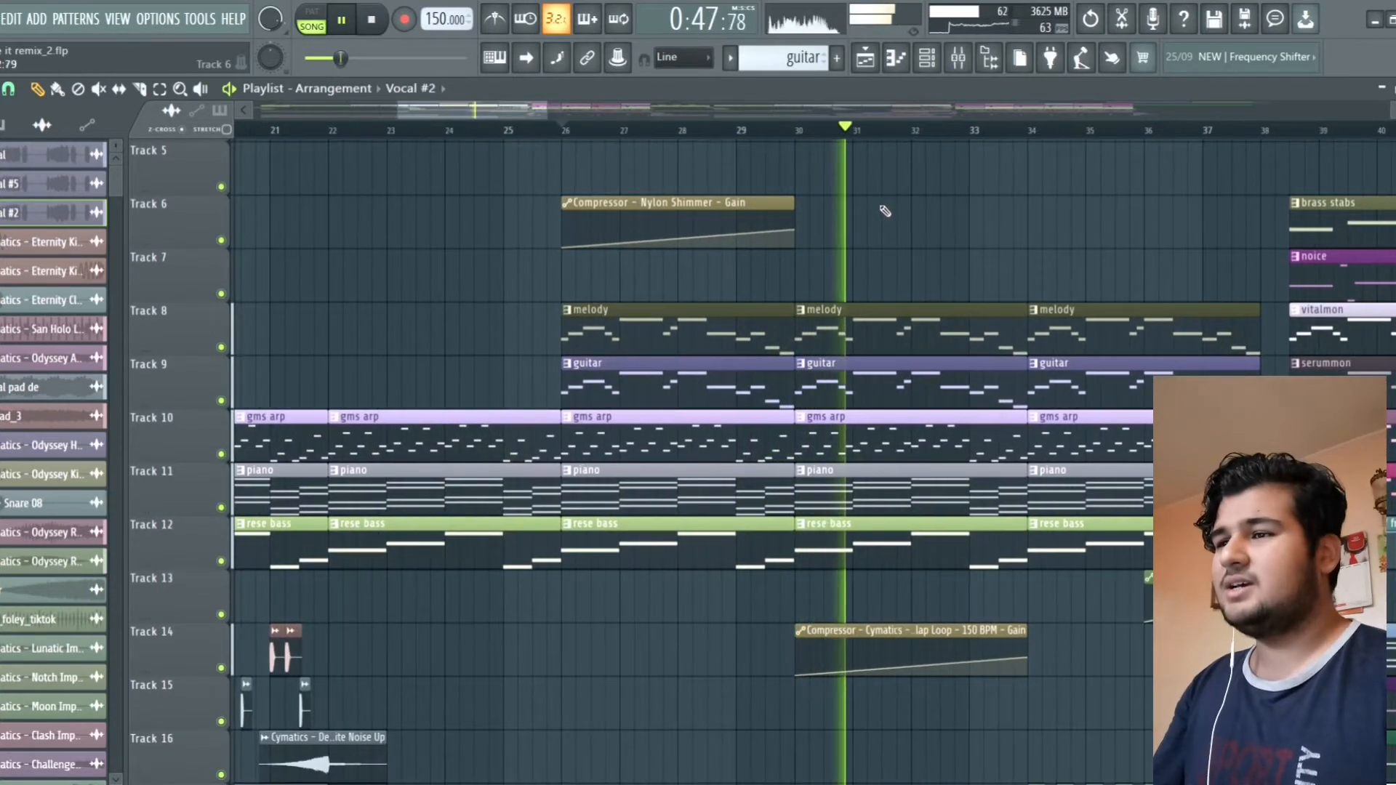
{"action": "key", "text": "space"}
{"action": "scroll", "coordinate": [836, 201], "scroll_direction": "up", "scroll_amount": 1}
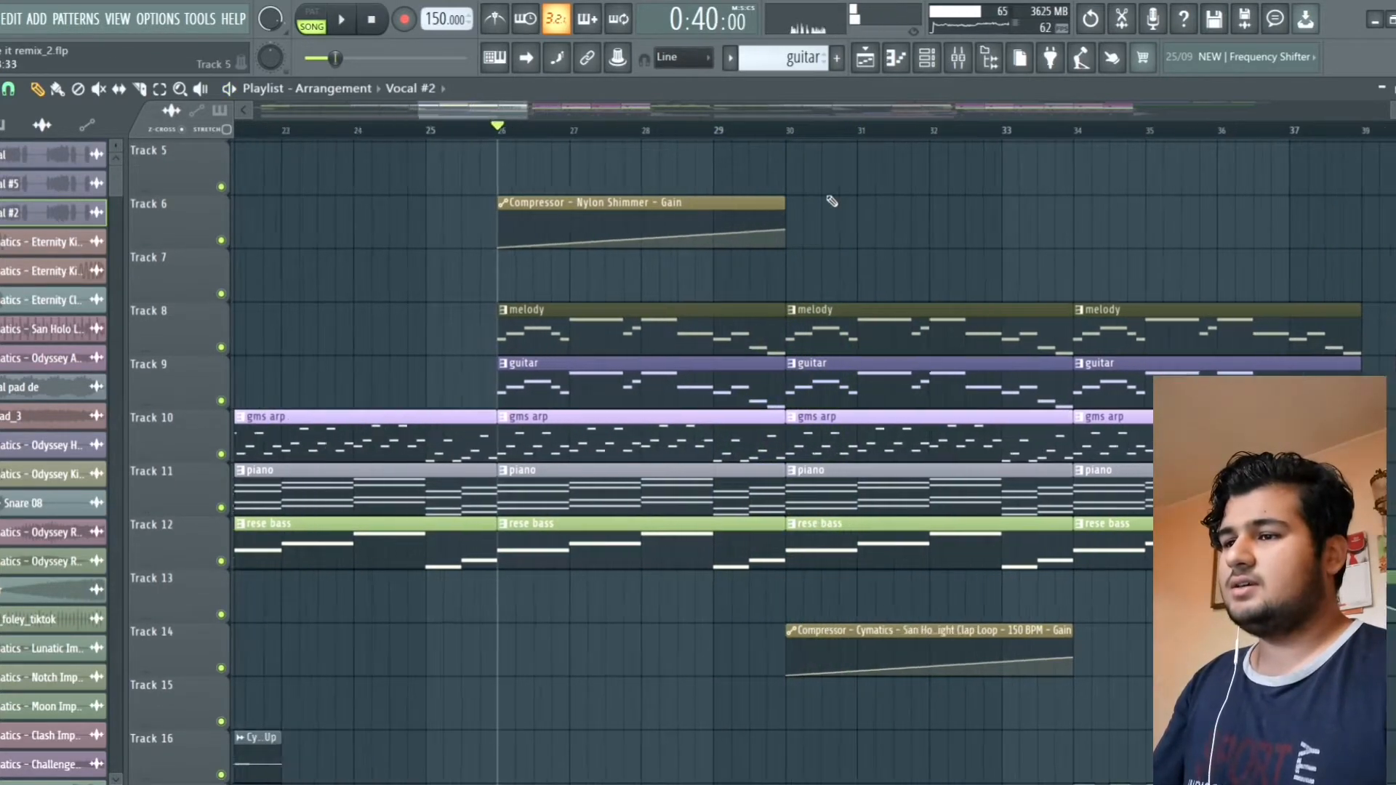
Step: Set the song position to bar 30 and look over the Nylon Shimmer compressor gain automation and surrounding clips
{"action": "scroll", "coordinate": [831, 201], "scroll_direction": "up", "scroll_amount": 1}
{"action": "left_click", "coordinate": [779, 139]}
{"action": "scroll", "coordinate": [749, 218], "scroll_direction": "down", "scroll_amount": 5}
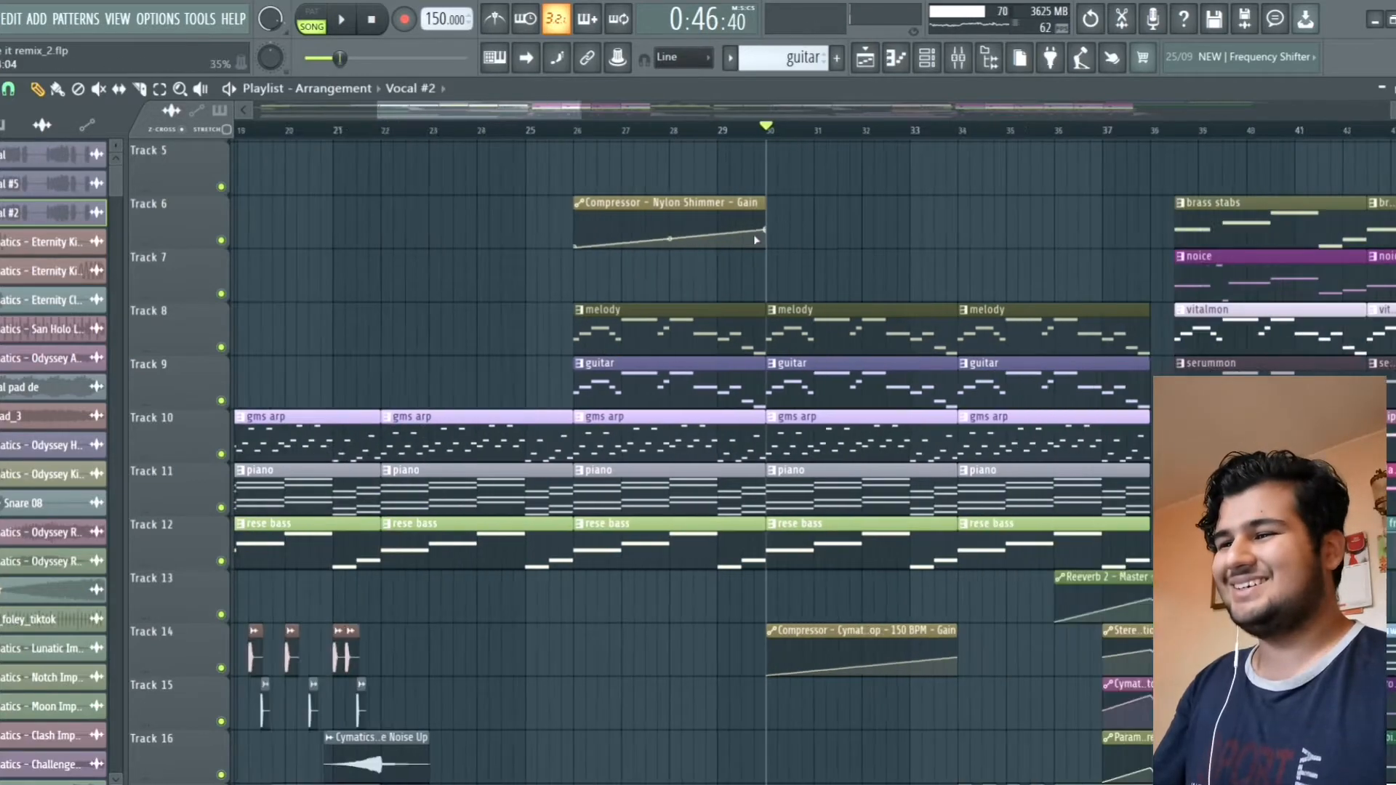
{"action": "scroll", "coordinate": [715, 251], "scroll_direction": "up", "scroll_amount": 5}
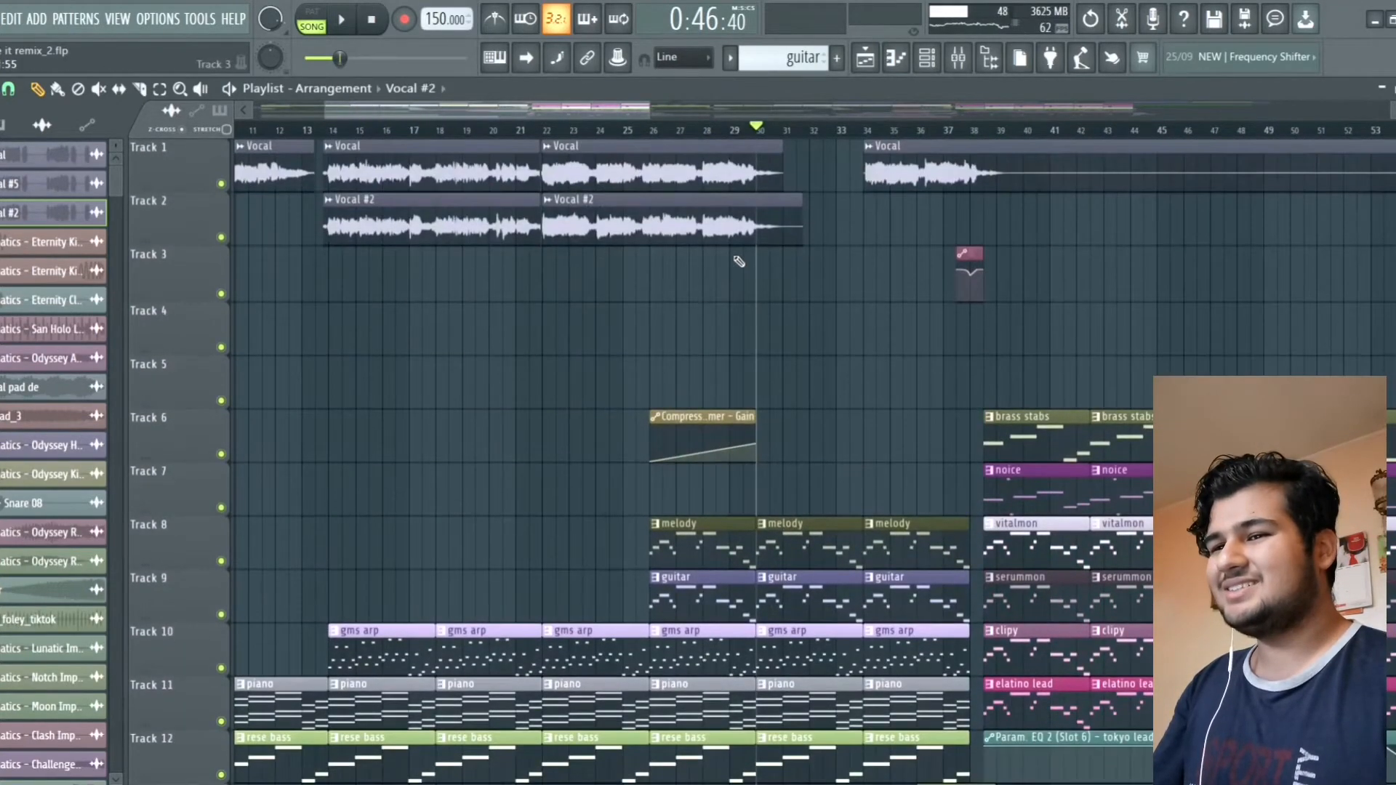
{"action": "scroll", "coordinate": [738, 262], "scroll_direction": "down", "scroll_amount": 4}
{"action": "scroll", "coordinate": [820, 218], "scroll_direction": "up", "scroll_amount": 3}
Step: View the FLEX Nylon Shimmer instrument from the channel rack, then close it
{"action": "left_click", "coordinate": [927, 58]}
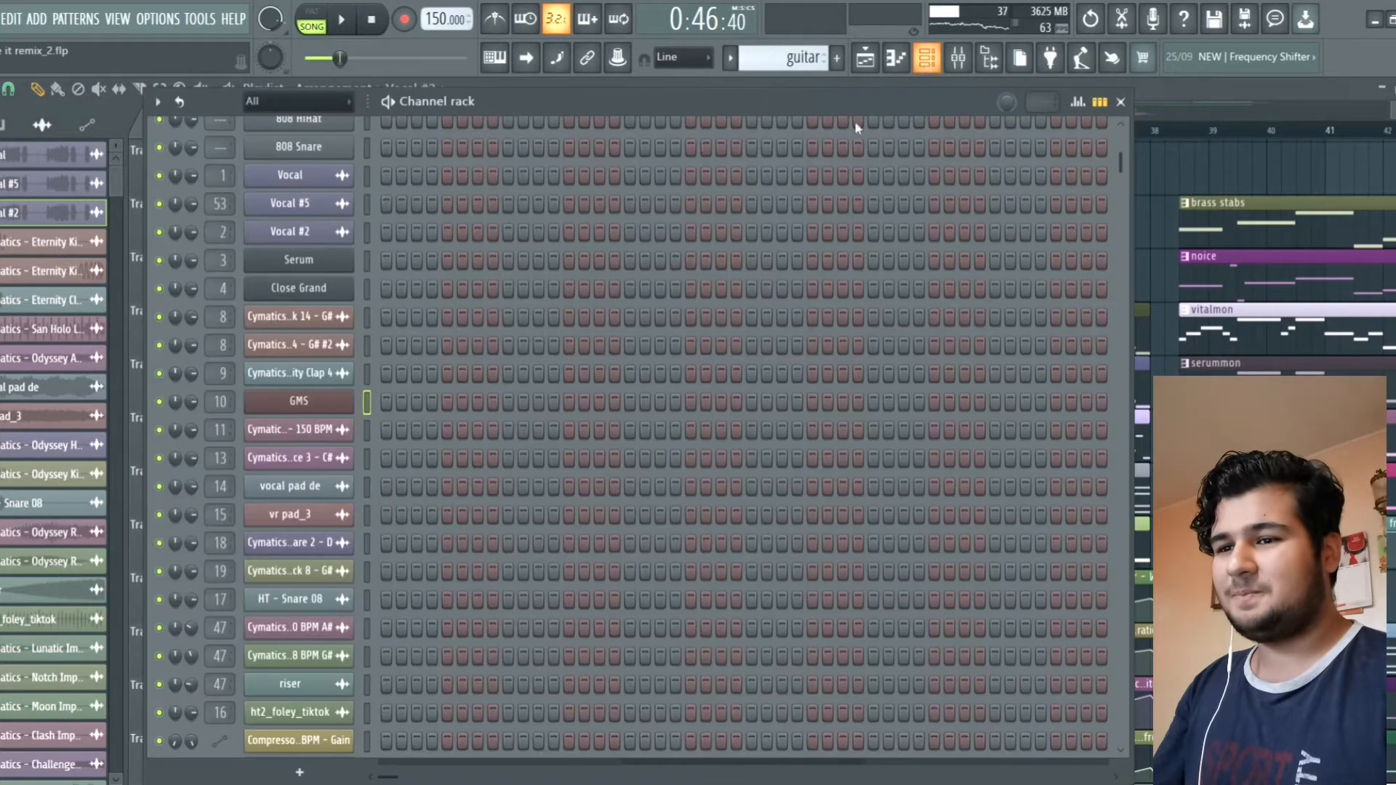
{"action": "scroll", "coordinate": [394, 376], "scroll_direction": "down", "scroll_amount": 3}
{"action": "scroll", "coordinate": [363, 408], "scroll_direction": "down", "scroll_amount": 10}
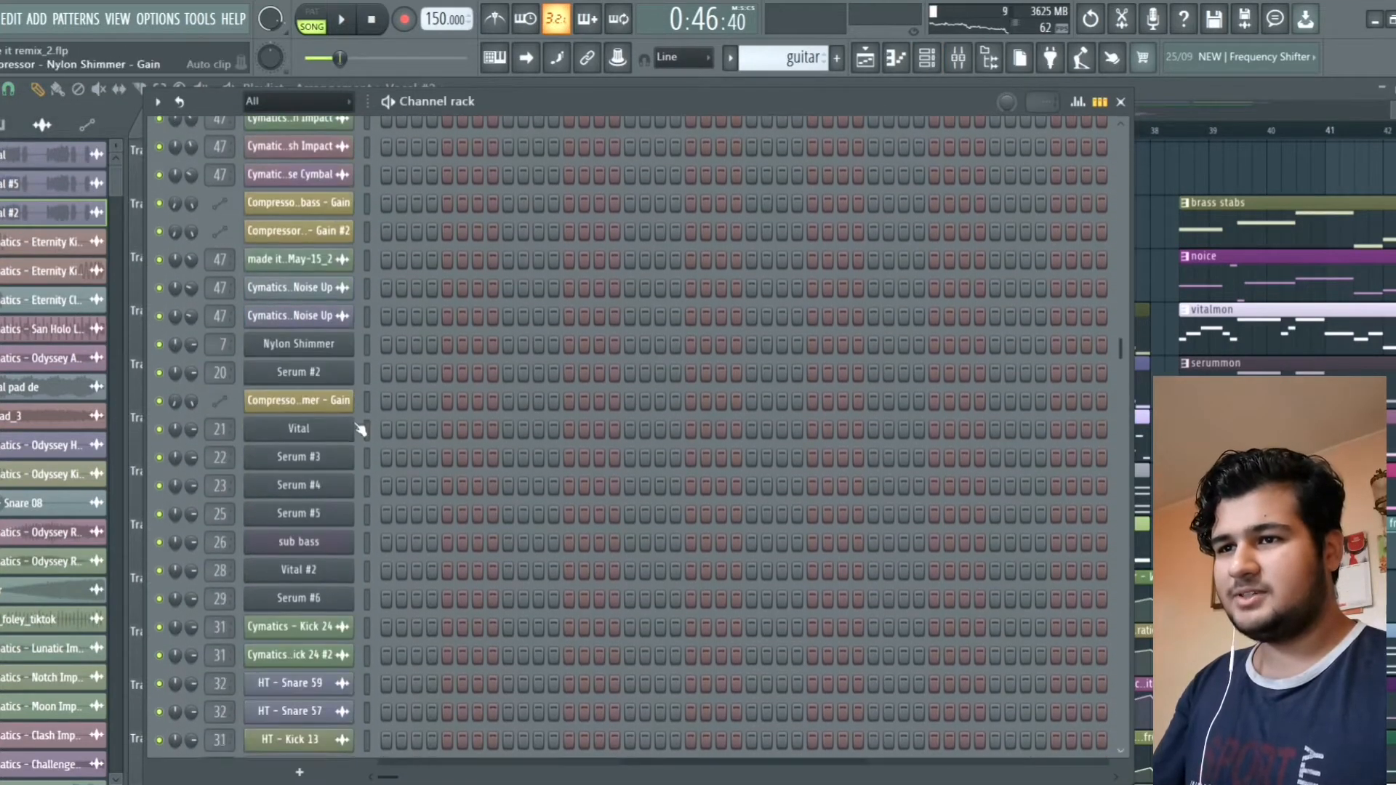
{"action": "left_click", "coordinate": [331, 319]}
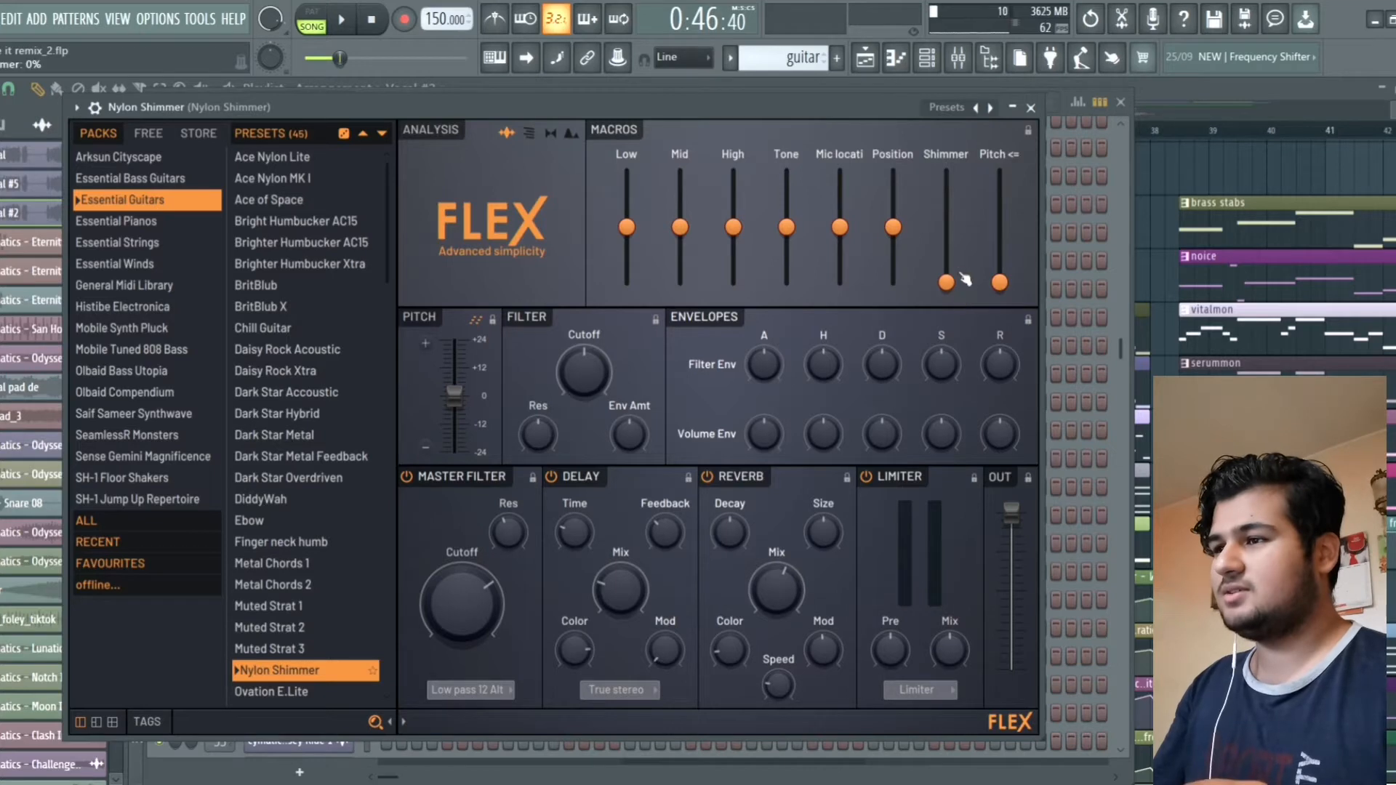
{"action": "left_click", "coordinate": [1031, 109]}
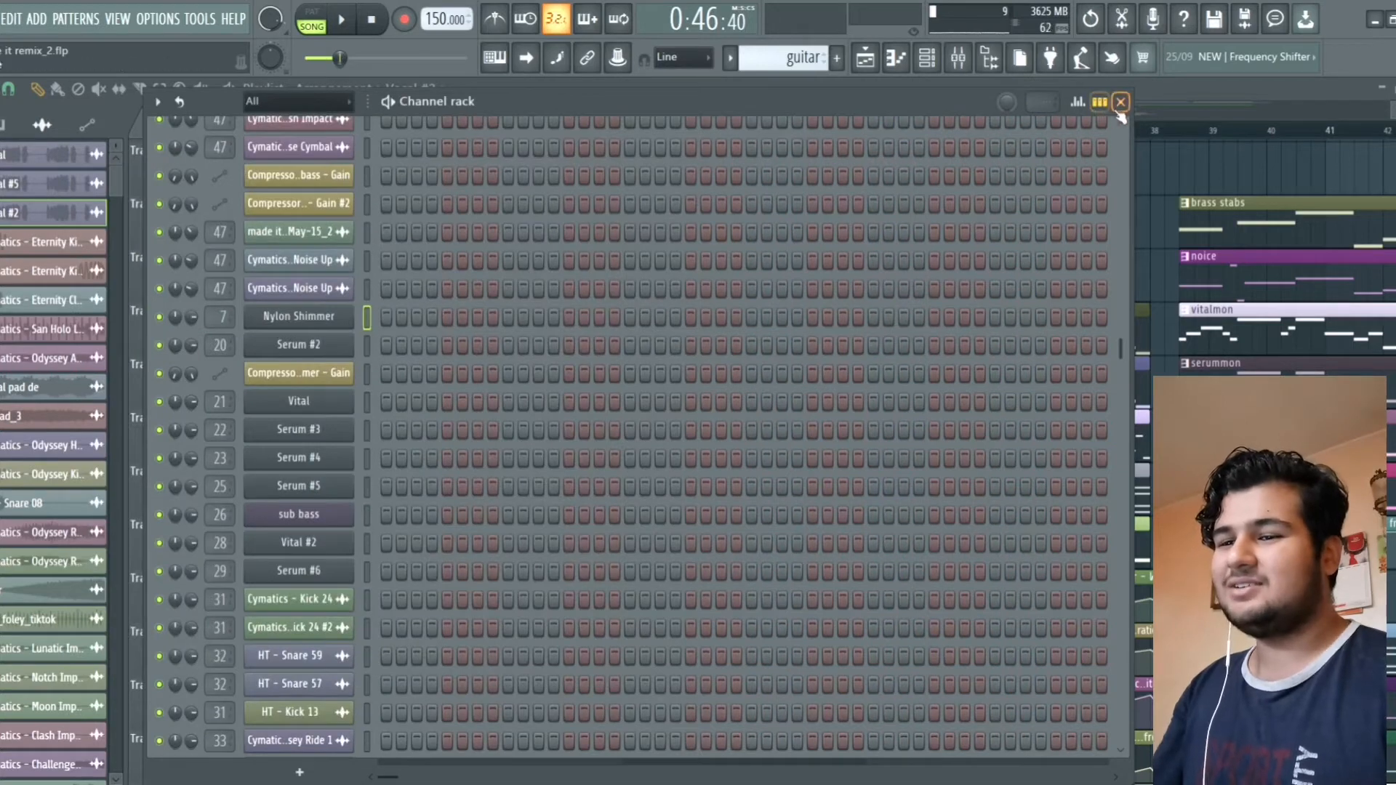
Step: Load the 62 Reissue Stratocaster from the installed sample libraries in the guitar channel's DecentSampler
{"action": "scroll", "coordinate": [364, 698], "scroll_direction": "down", "scroll_amount": 10}
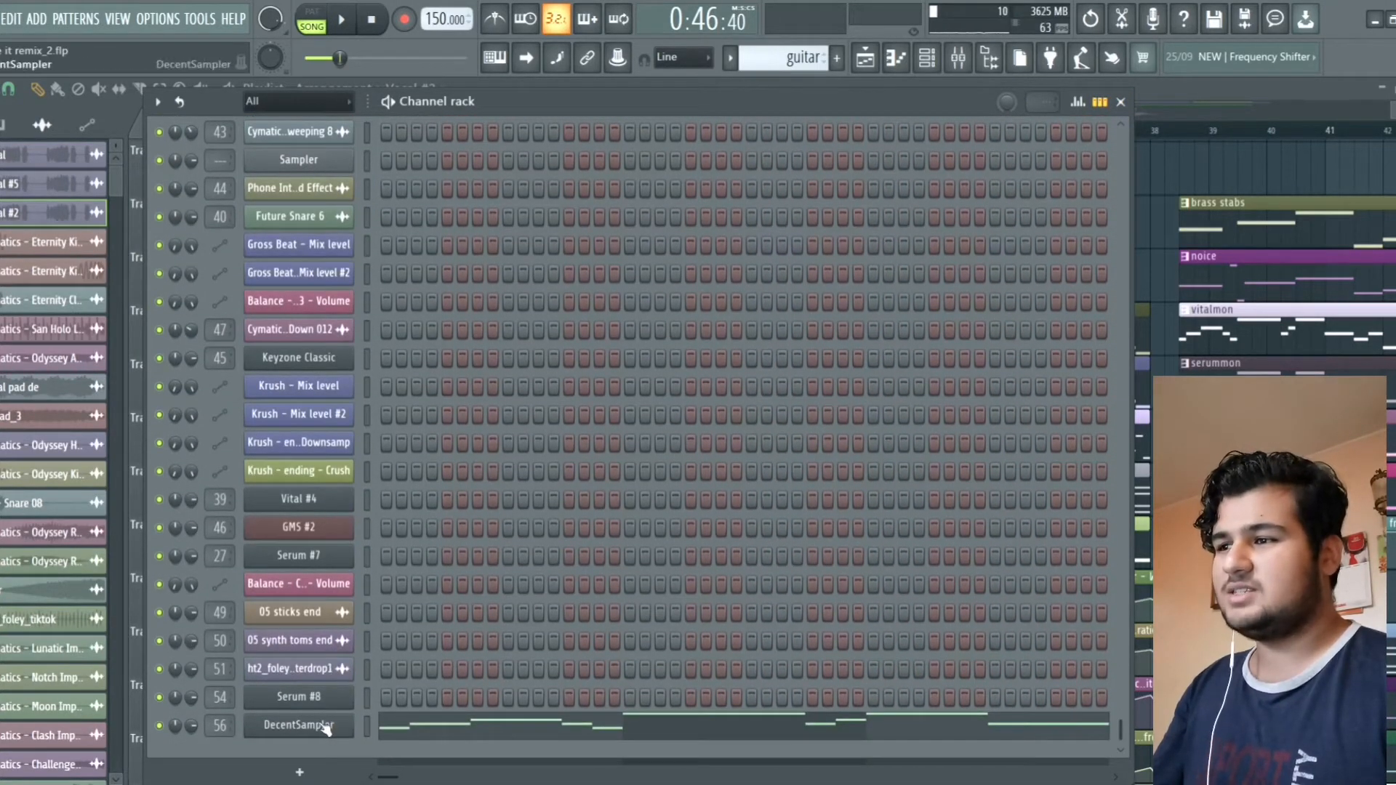
{"action": "left_click", "coordinate": [325, 729]}
{"action": "left_click_drag", "start_coordinate": [357, 298], "coordinate": [522, 203]}
{"action": "left_click", "coordinate": [408, 245]}
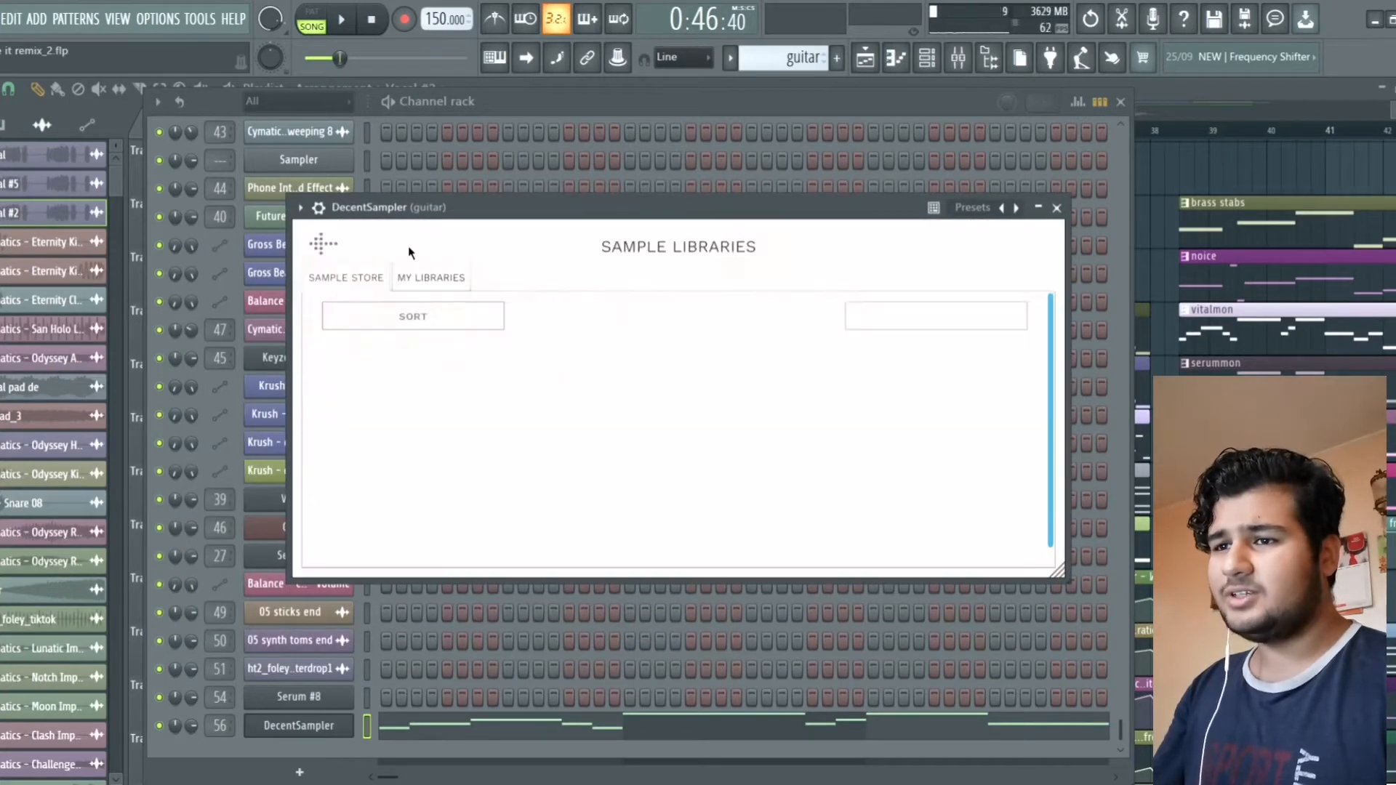
{"action": "left_click", "coordinate": [394, 284]}
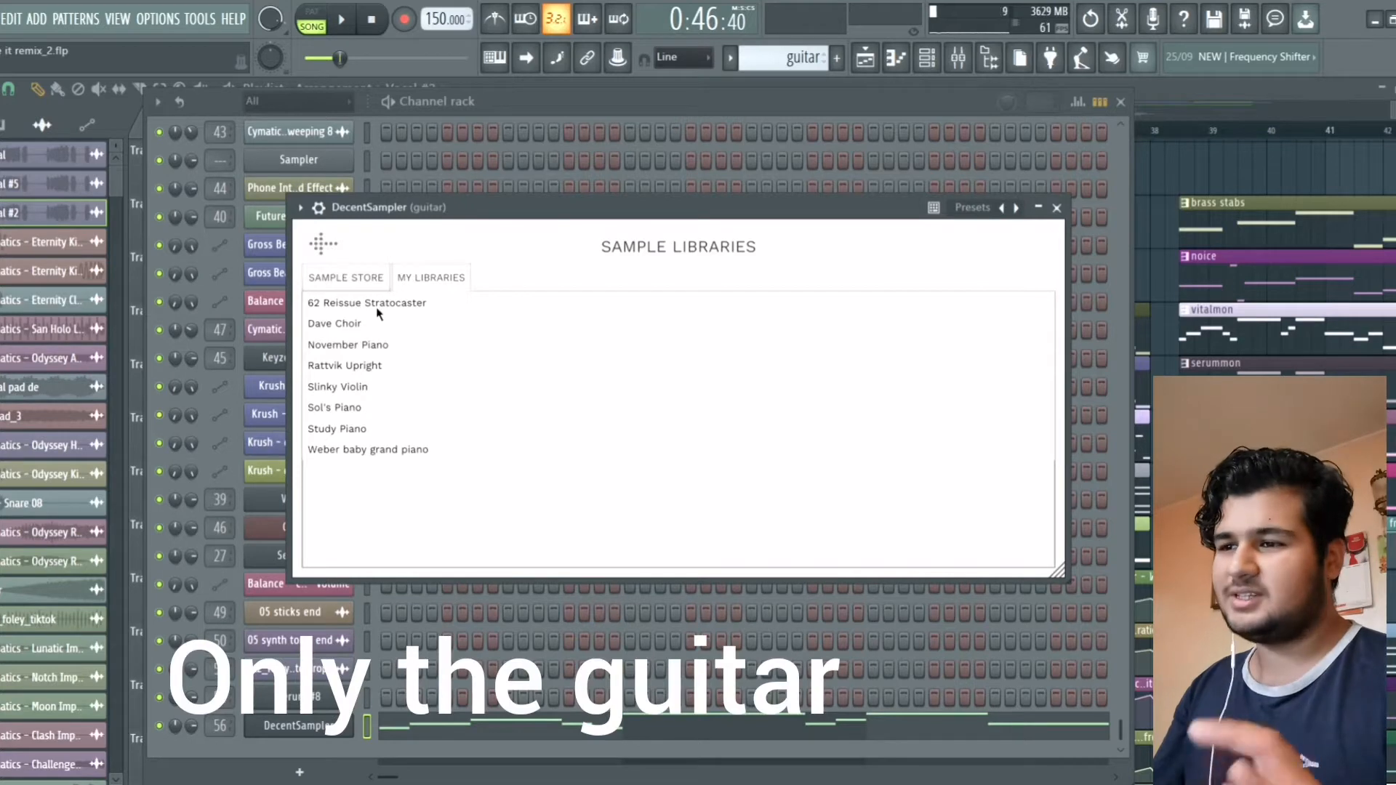
{"action": "left_click", "coordinate": [377, 305]}
{"action": "left_click", "coordinate": [721, 356]}
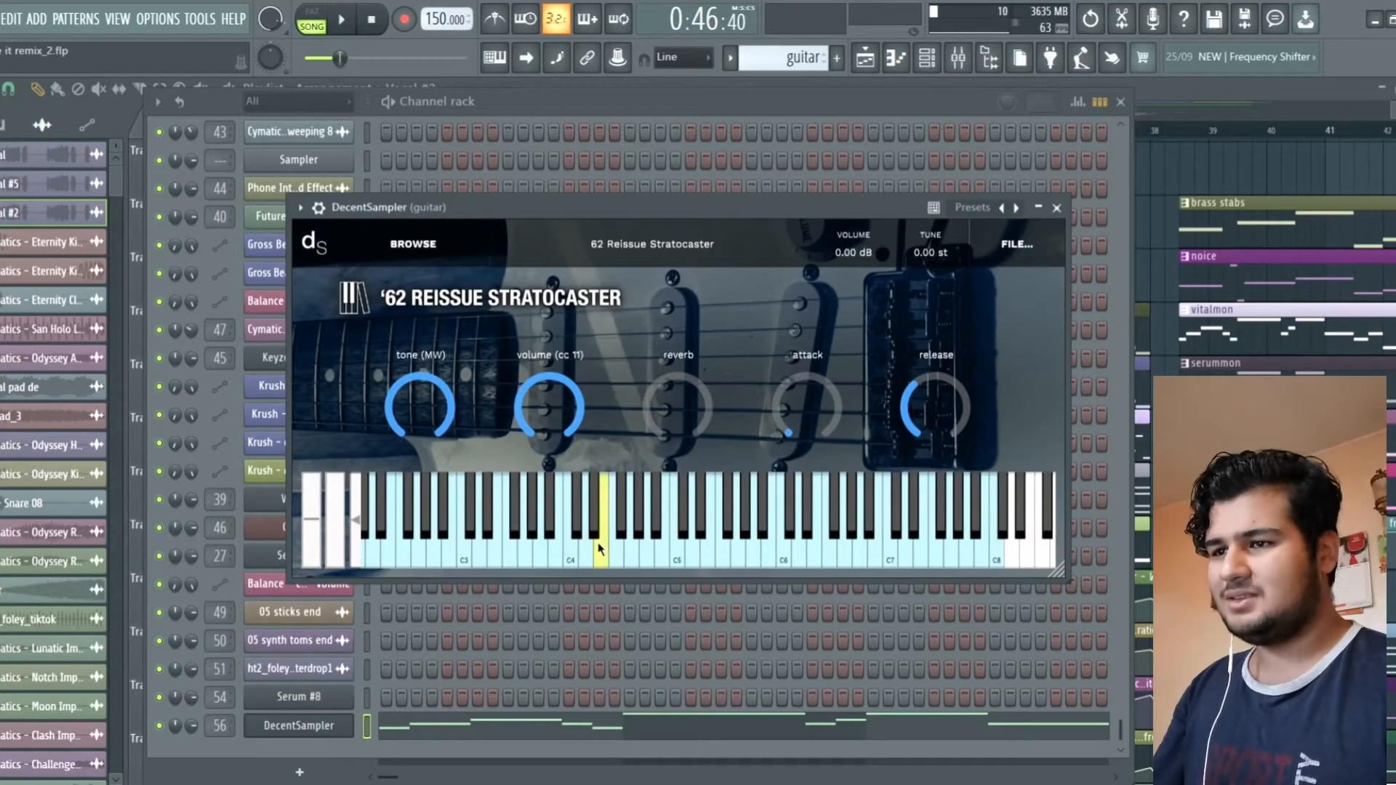
Step: Audition a few notes of the Stratocaster in DecentSampler, then close the instrument and the channel rack
{"action": "left_click_drag", "start_coordinate": [622, 549], "coordinate": [634, 553]}
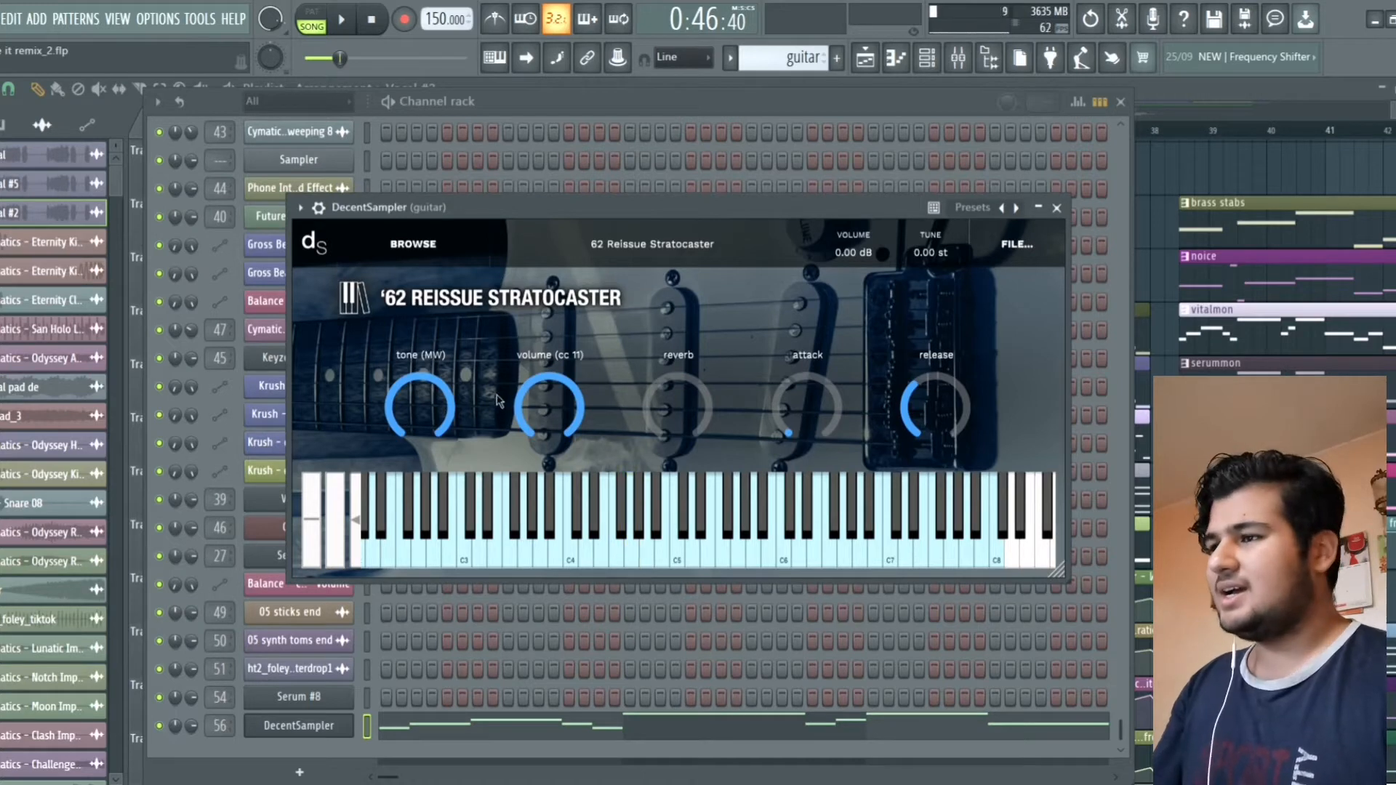
{"action": "left_click", "coordinate": [1056, 208]}
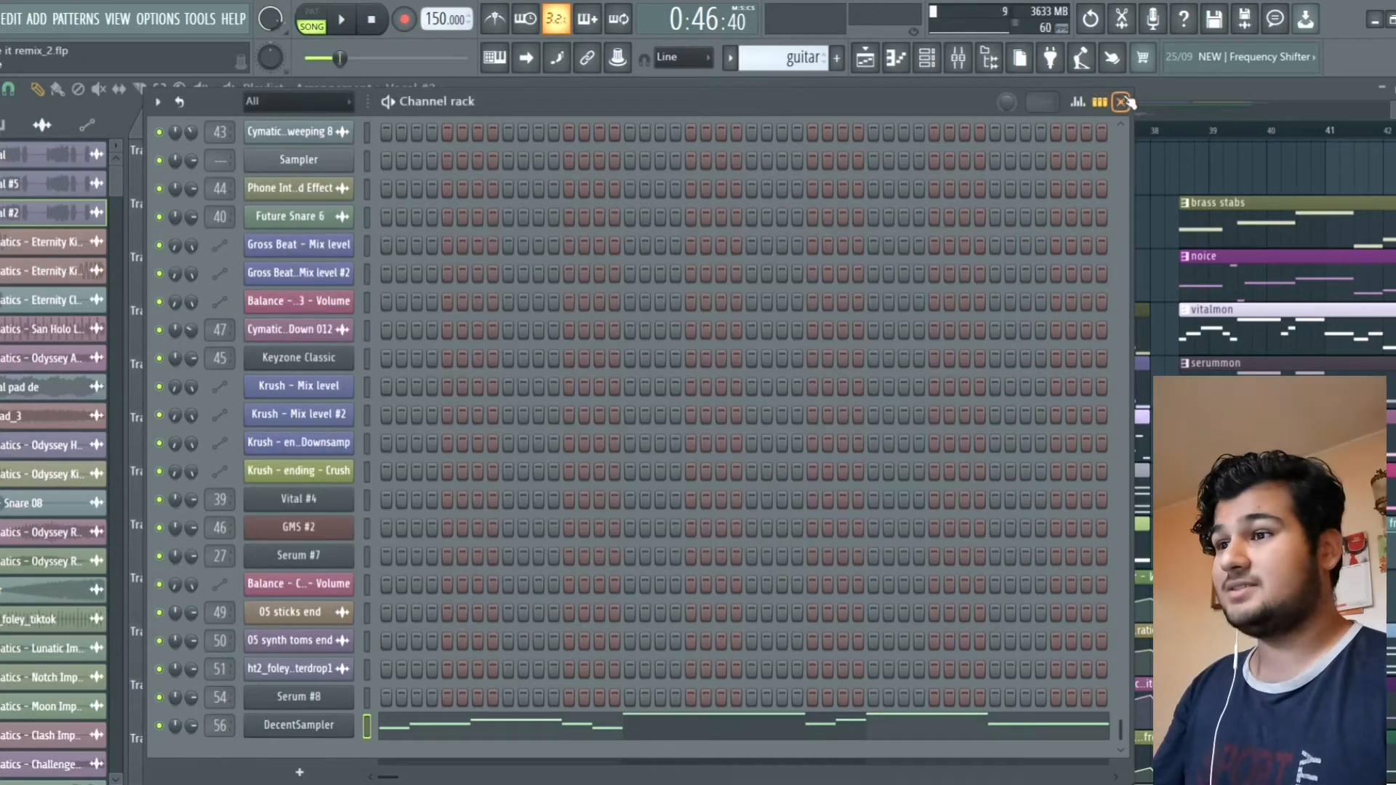
{"action": "left_click", "coordinate": [1121, 103]}
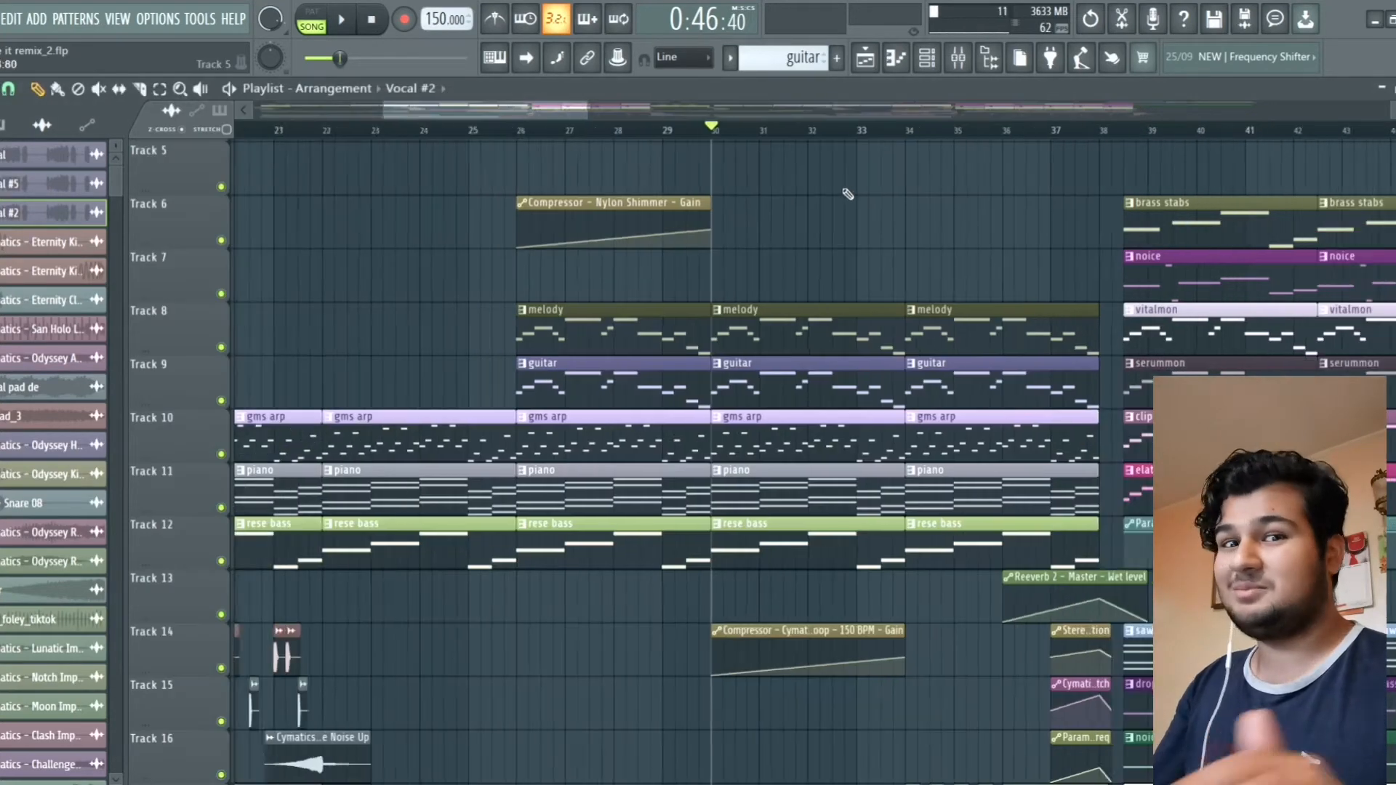
Step: Inspect the OTT and Fruity Blood Overdrive effects on the guitar's mixer insert, closing each one after viewing
{"action": "left_click", "coordinate": [959, 60]}
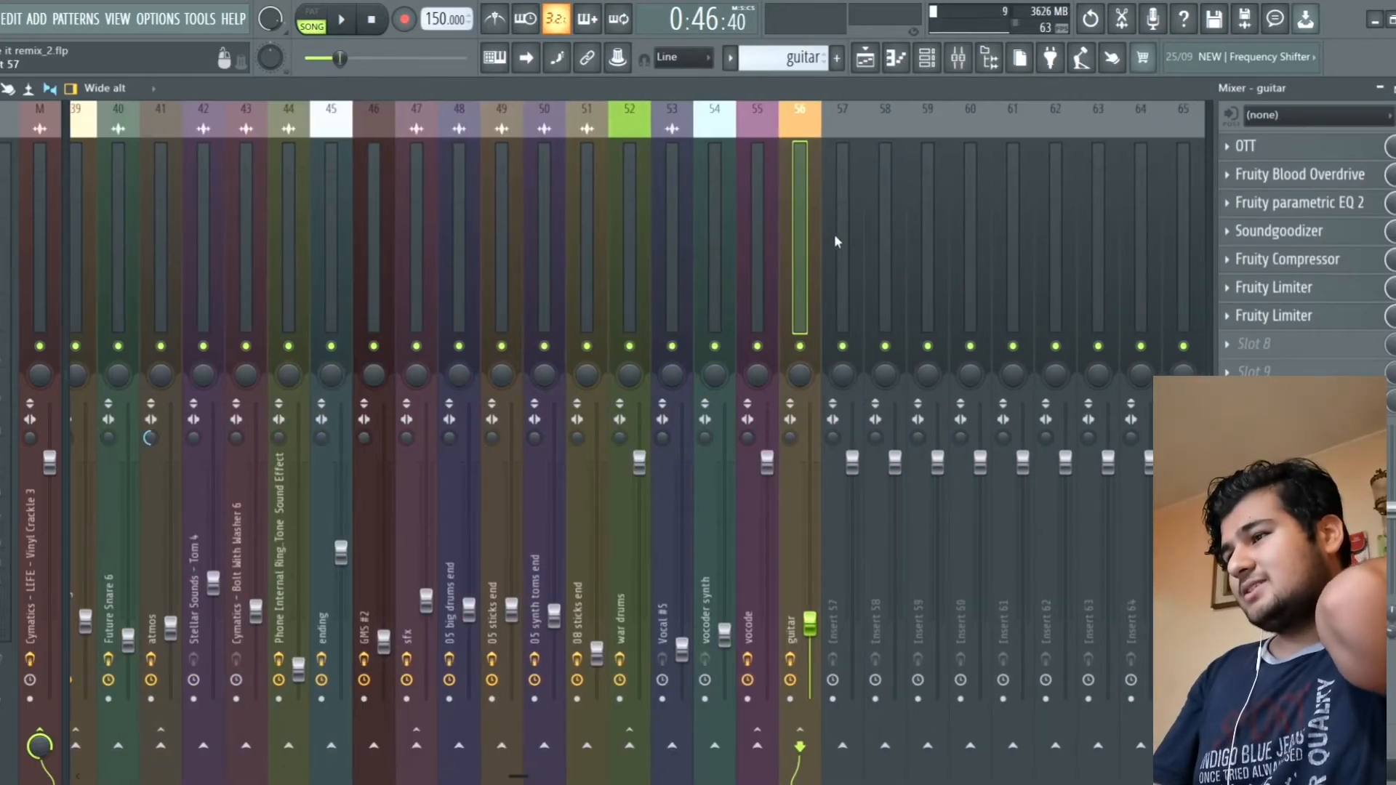
{"action": "left_click", "coordinate": [1273, 147]}
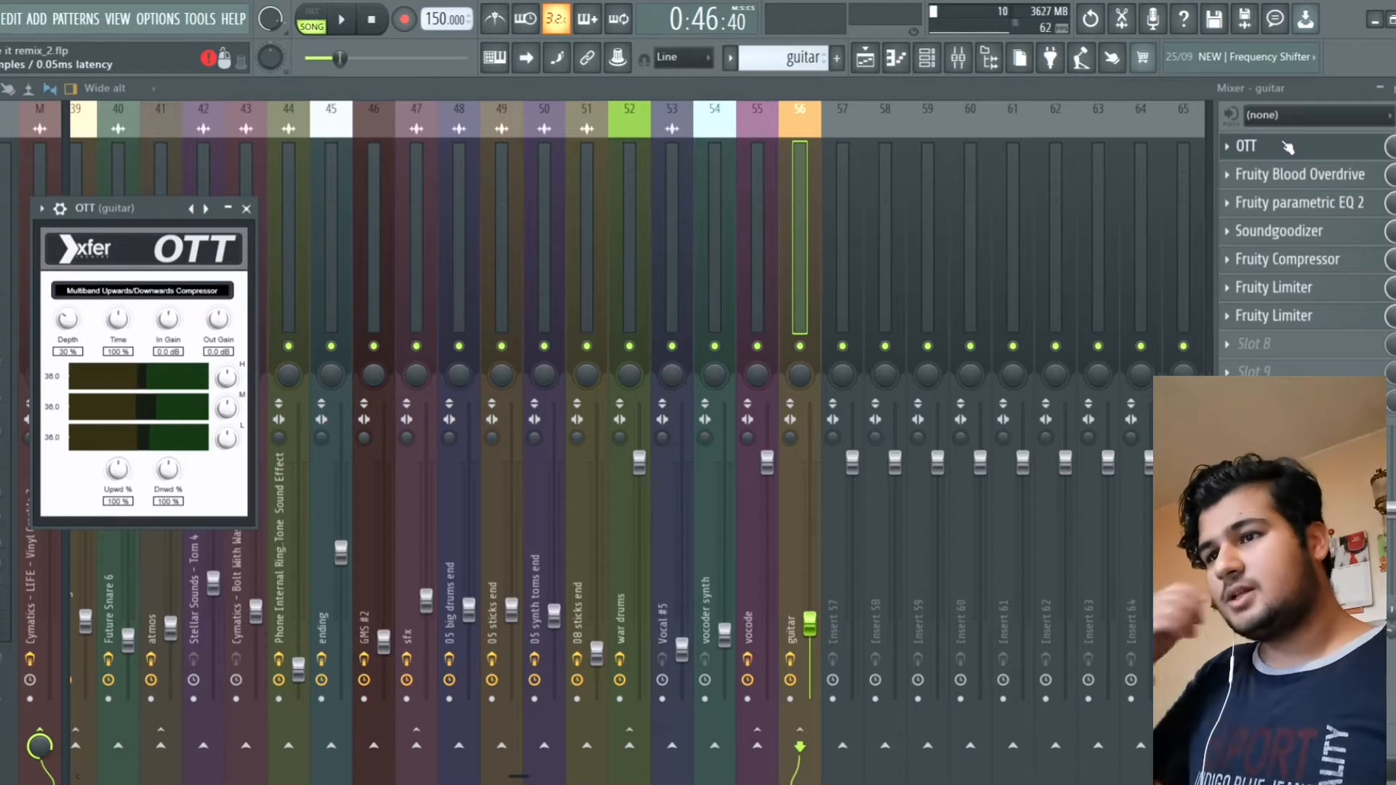
{"action": "left_click", "coordinate": [1289, 147]}
{"action": "left_click", "coordinate": [1299, 182]}
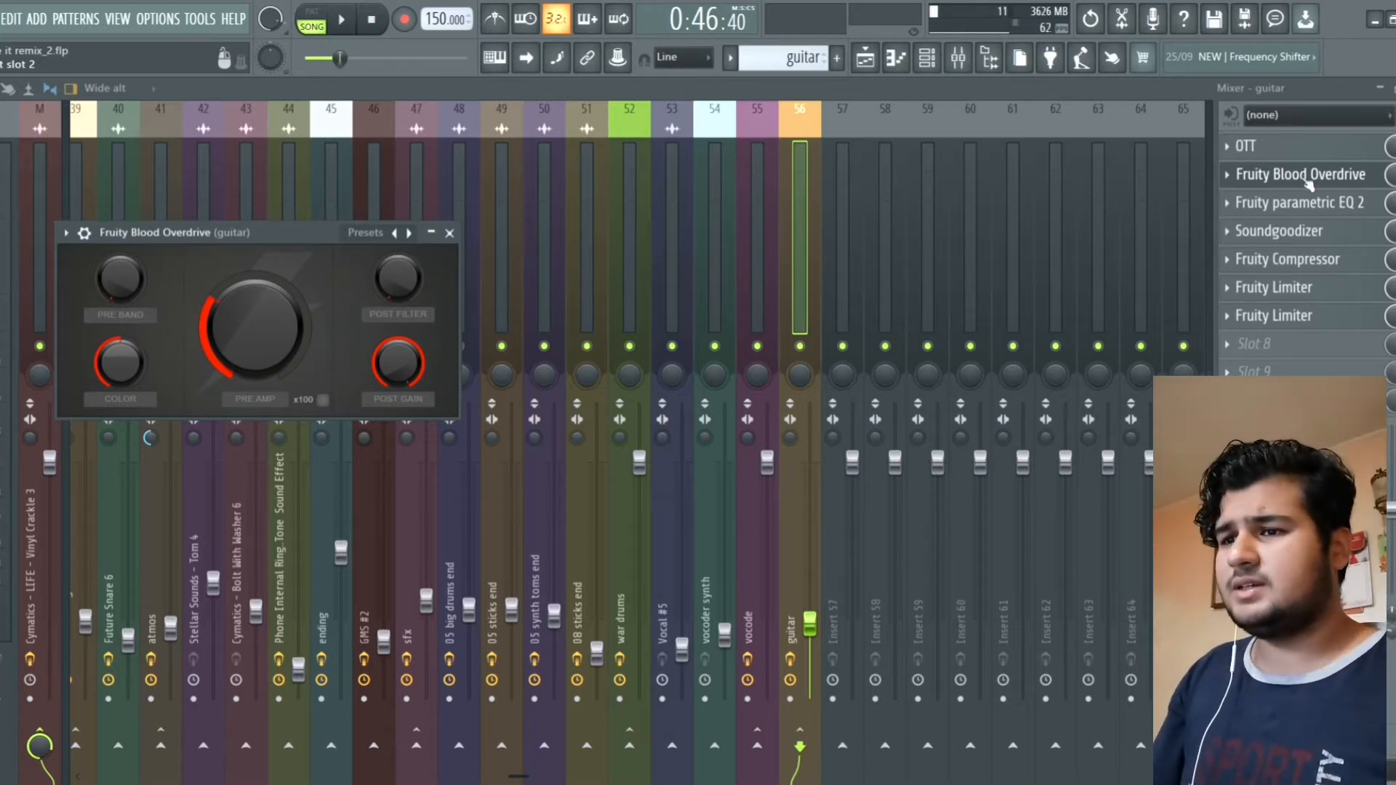
{"action": "left_click", "coordinate": [1307, 183]}
Step: Examine the guitar insert's Fruity parametric EQ 2 curve and Soundgoodizer settings, closing both effects when done
{"action": "left_click", "coordinate": [1306, 204]}
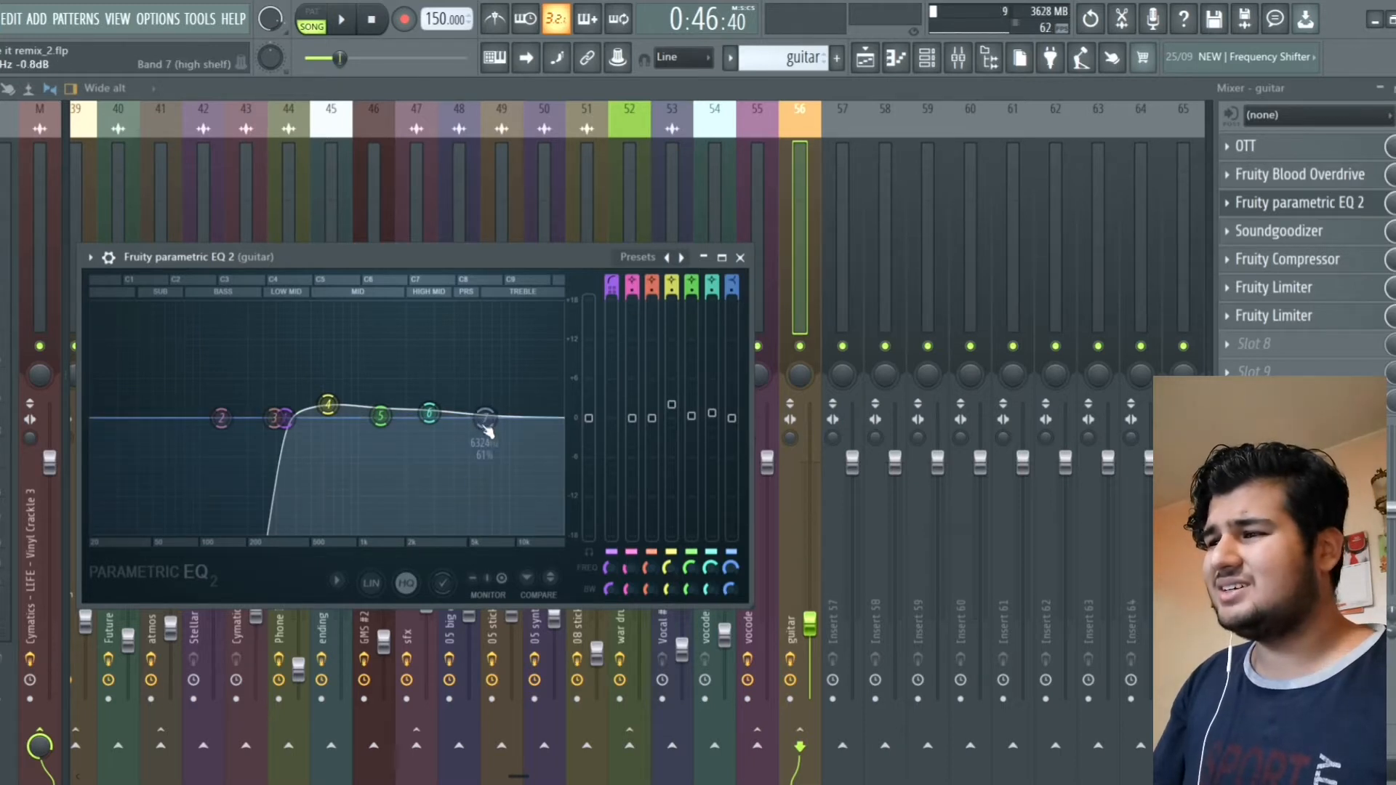
{"action": "left_click", "coordinate": [741, 257]}
{"action": "left_click", "coordinate": [1279, 234]}
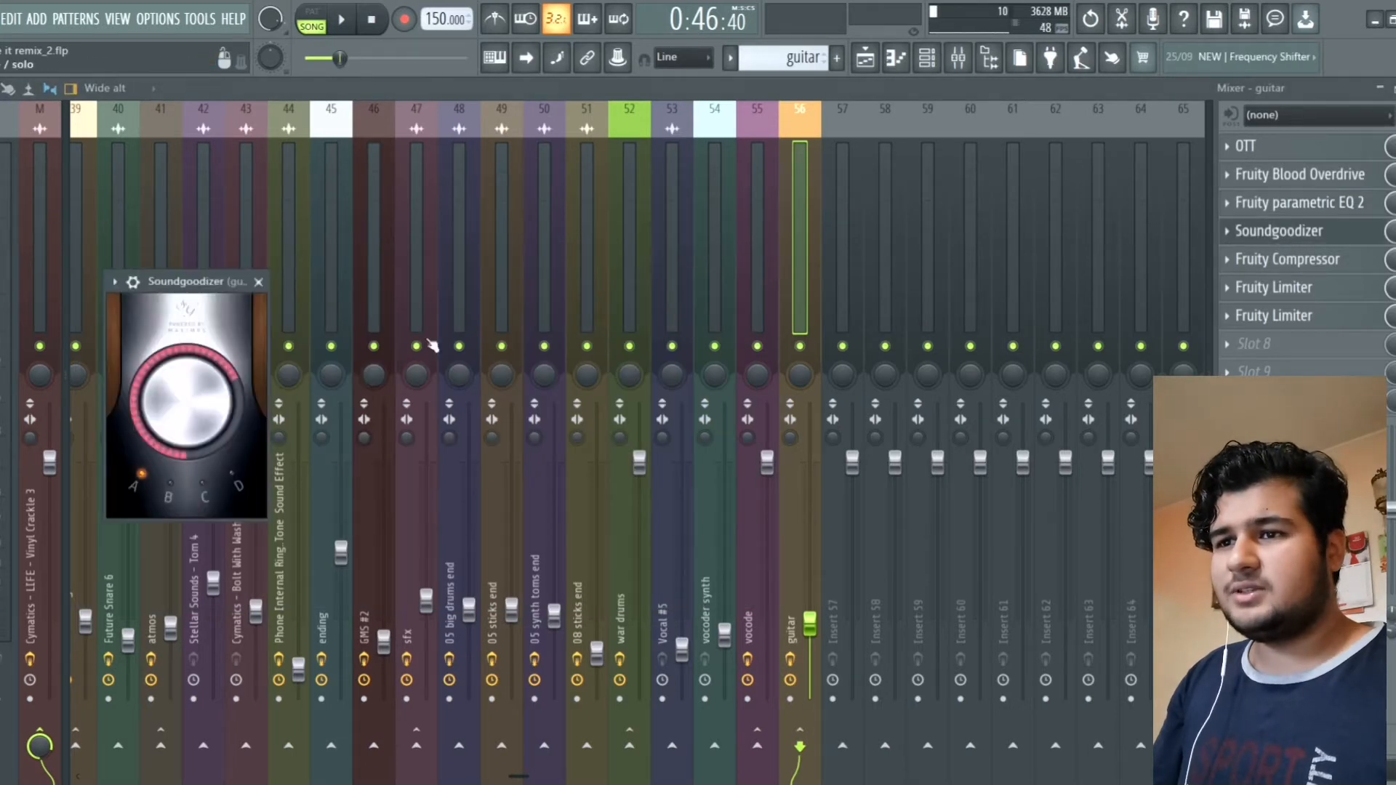
{"action": "left_click", "coordinate": [256, 287]}
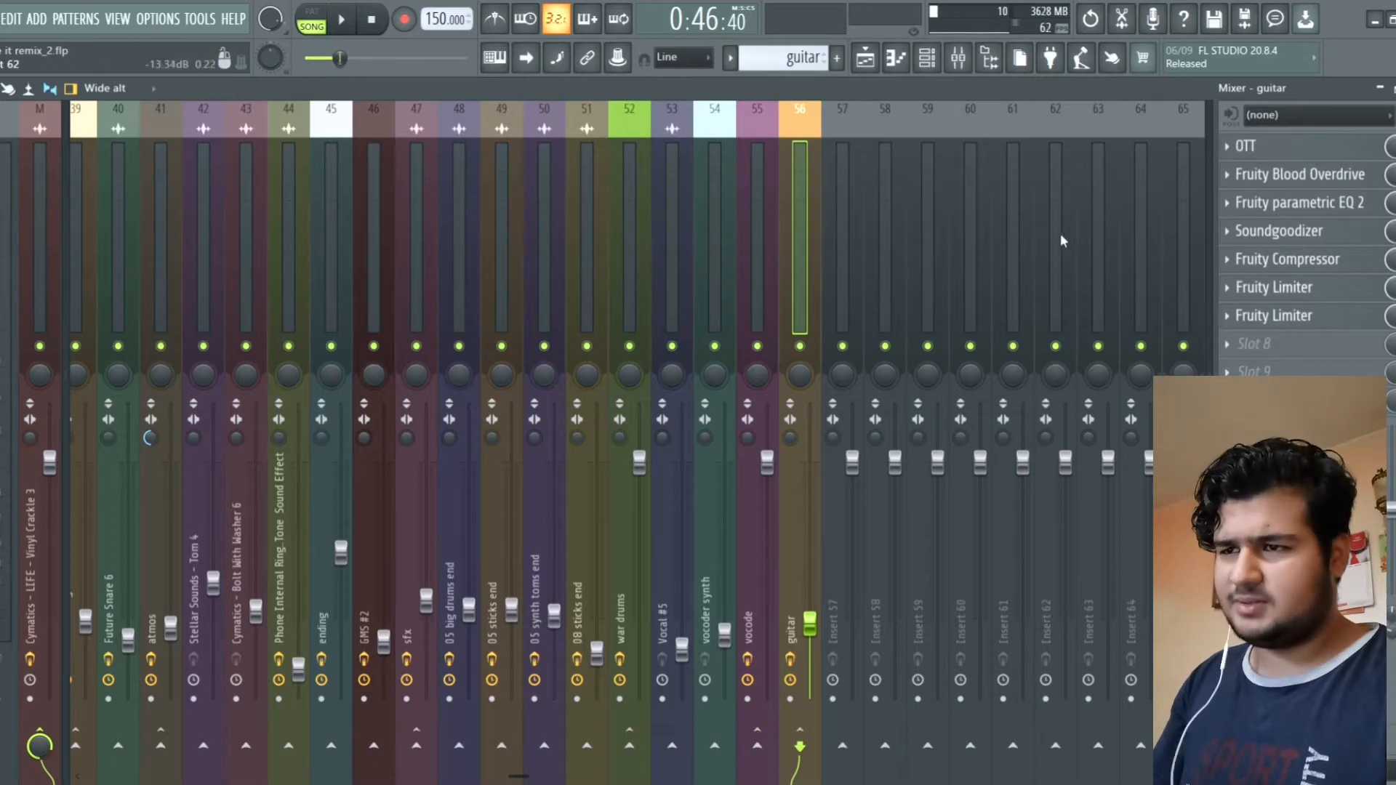
Step: Select the Nylon Shimmer mixer insert and inspect its OTT and Fruity parametric EQ 2 settings, closing each effect after viewing
{"action": "scroll", "coordinate": [702, 258], "scroll_direction": "left", "scroll_amount": 3}
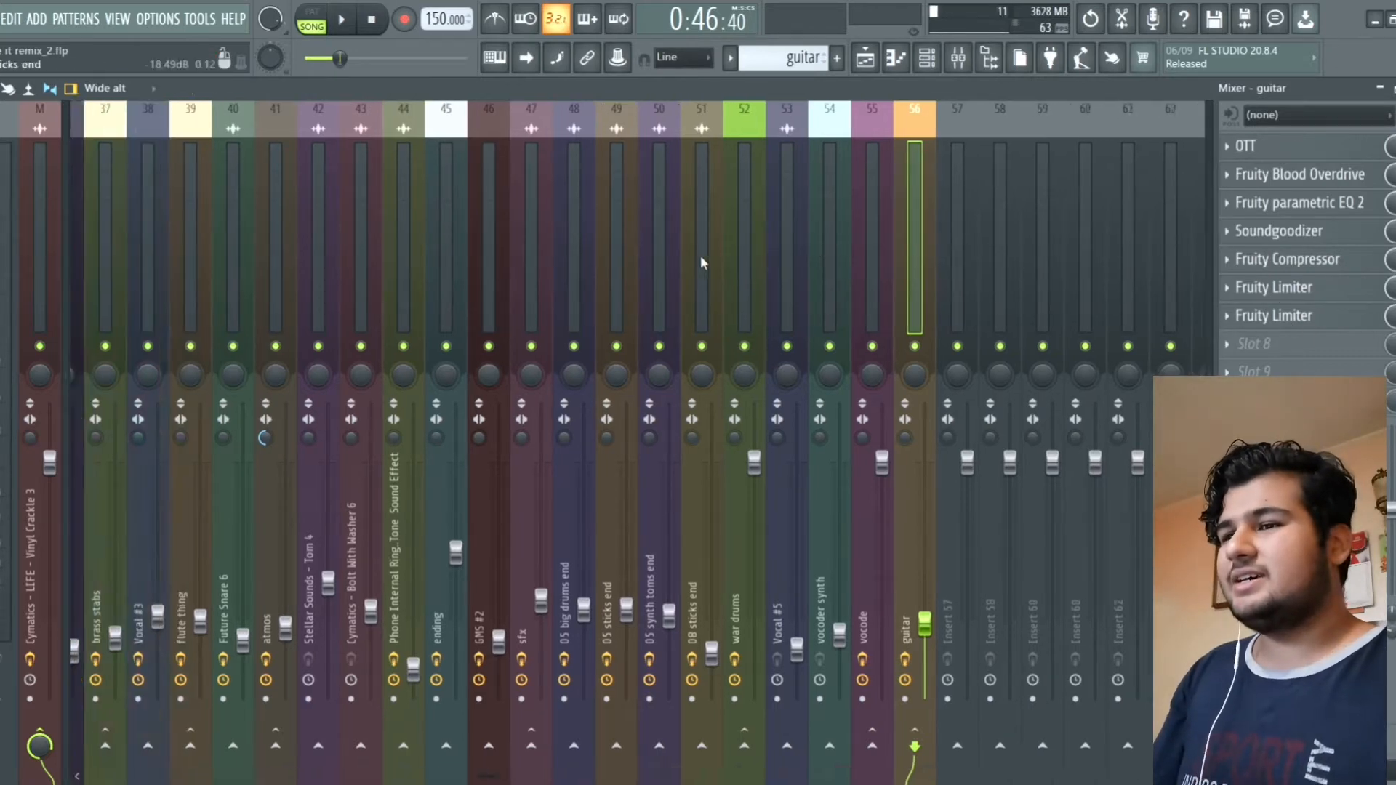
{"action": "scroll", "coordinate": [698, 258], "scroll_direction": "left", "scroll_amount": 7}
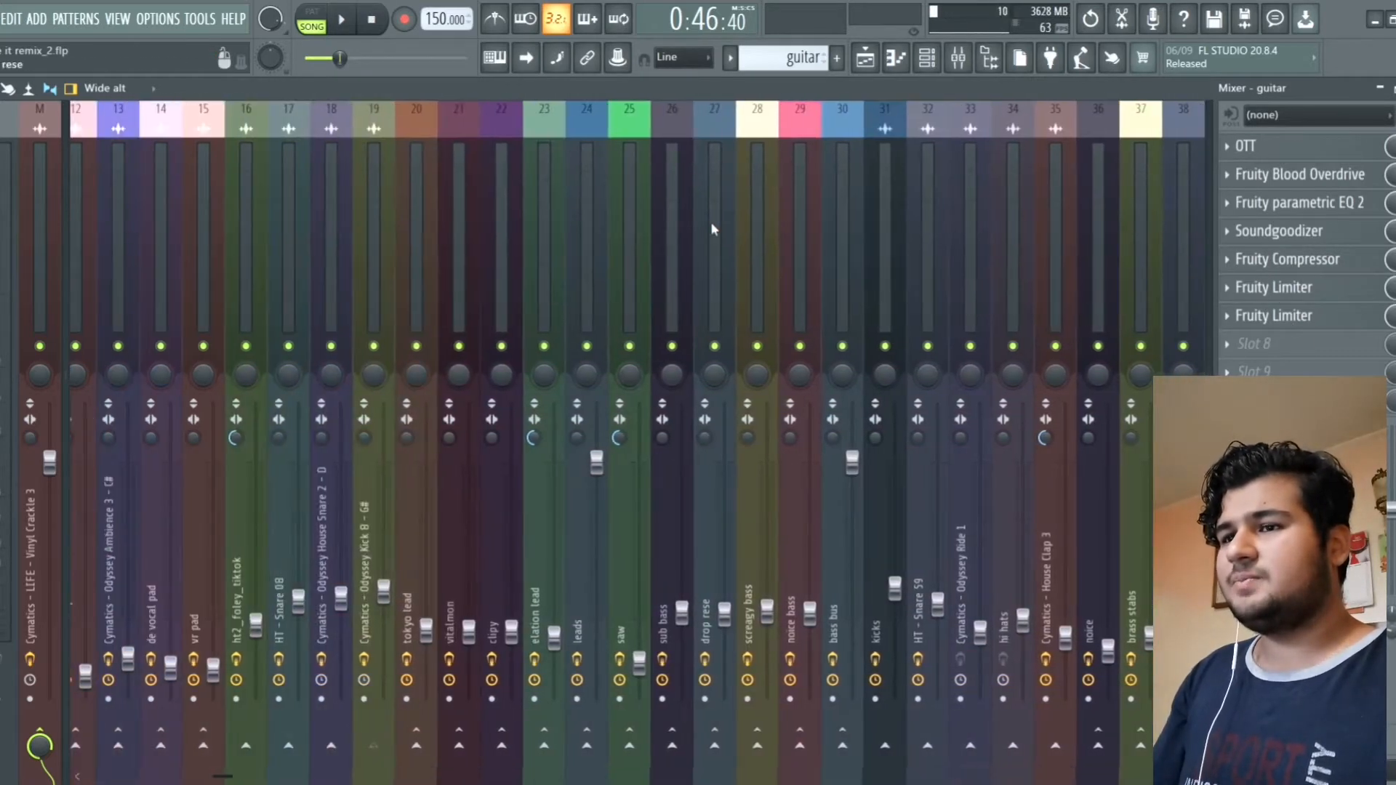
{"action": "scroll", "coordinate": [612, 218], "scroll_direction": "left", "scroll_amount": 3}
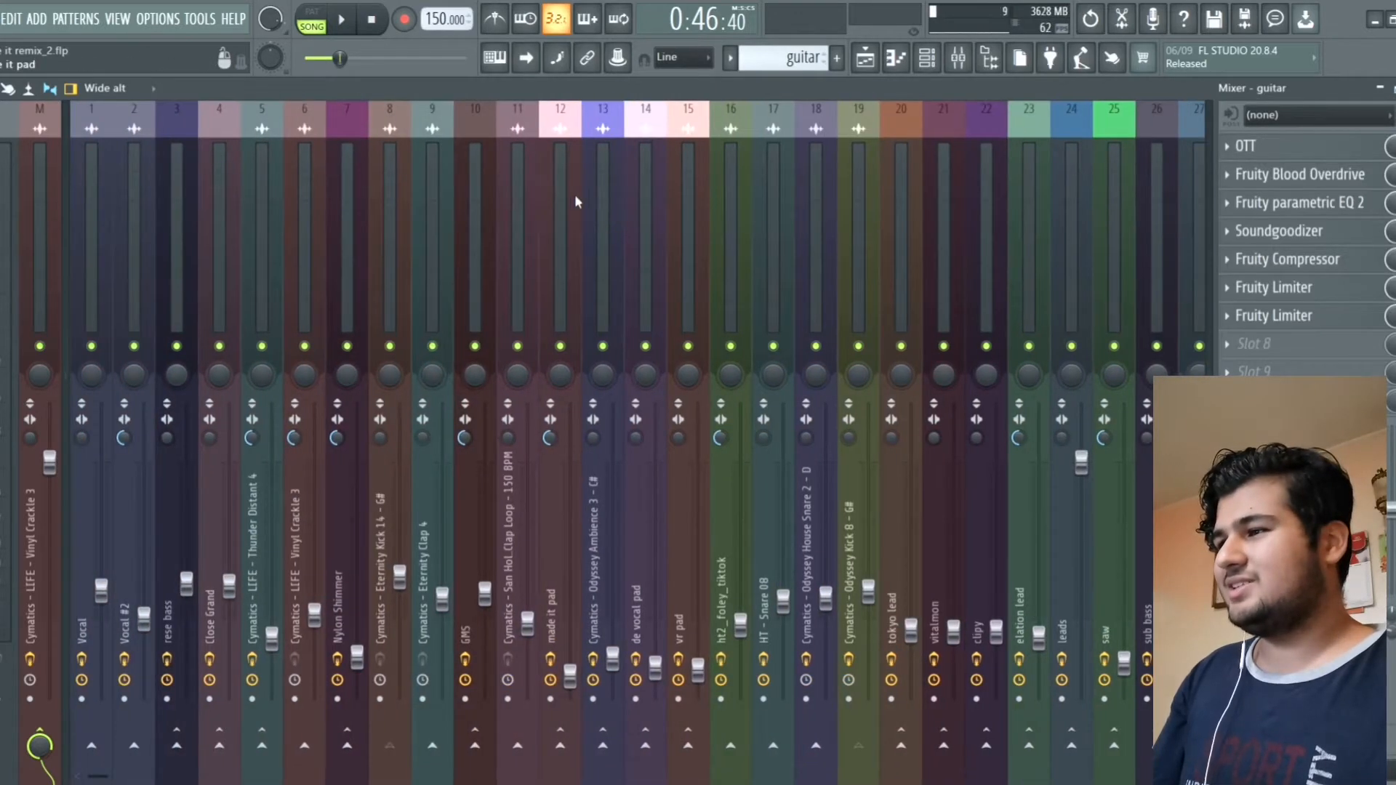
{"action": "left_click", "coordinate": [350, 232]}
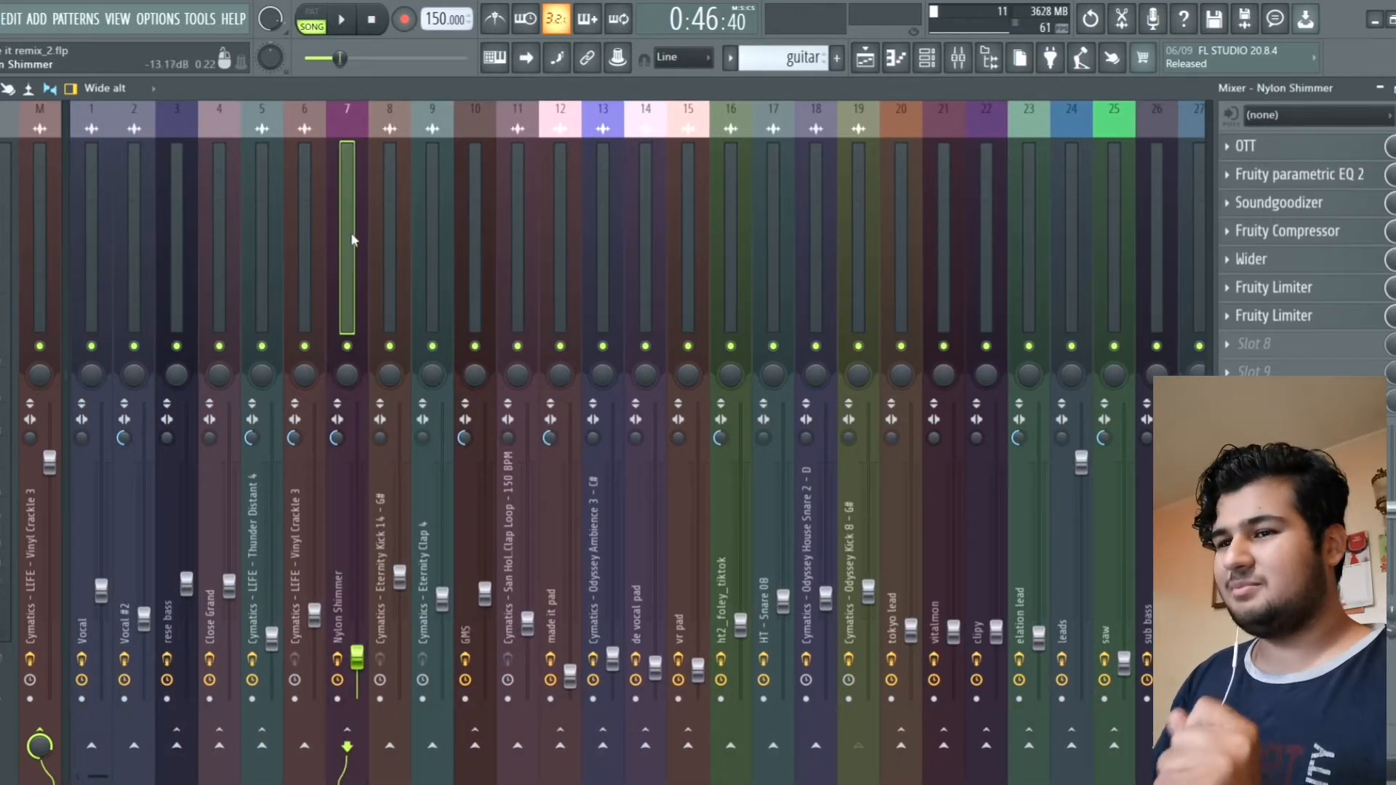
{"action": "left_click", "coordinate": [1268, 154]}
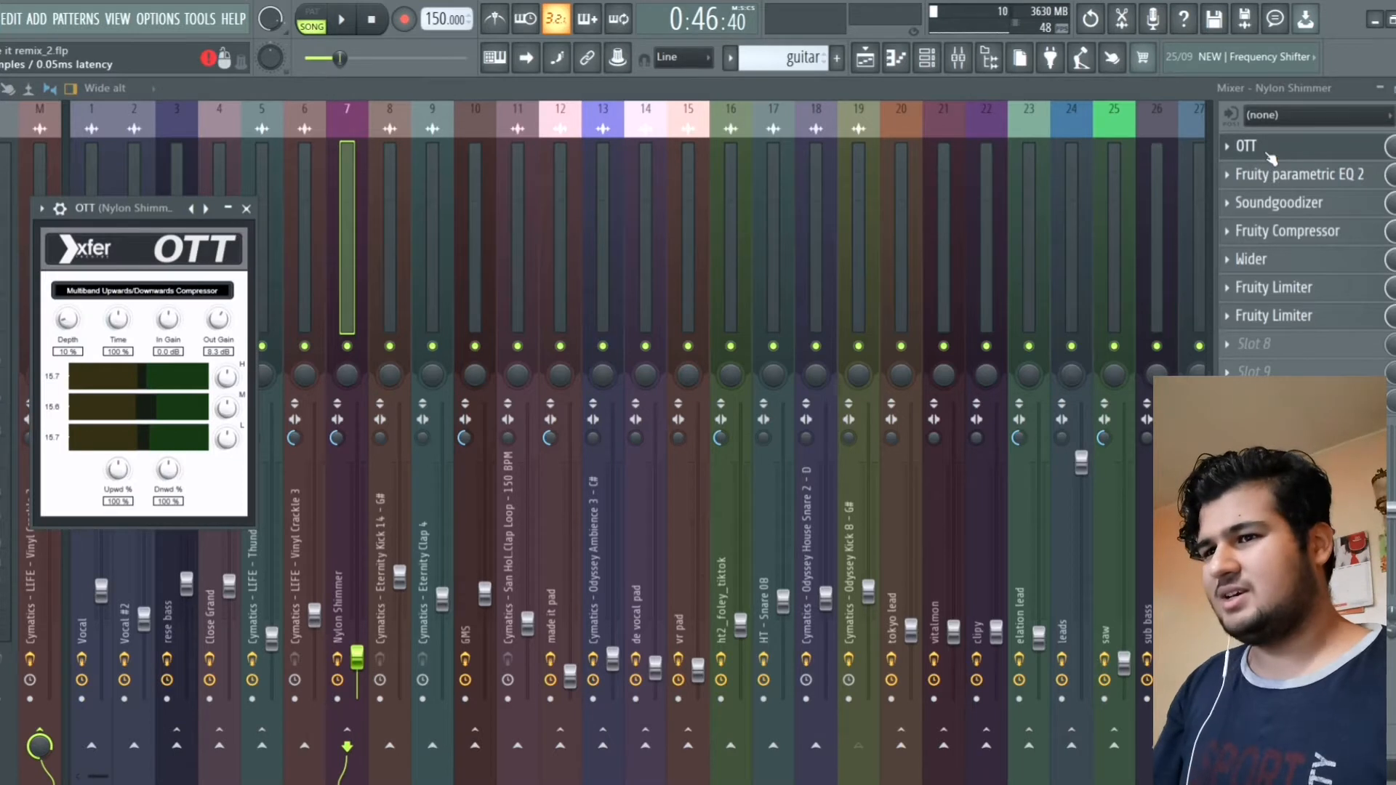
{"action": "left_click", "coordinate": [1271, 156]}
{"action": "left_click", "coordinate": [1276, 180]}
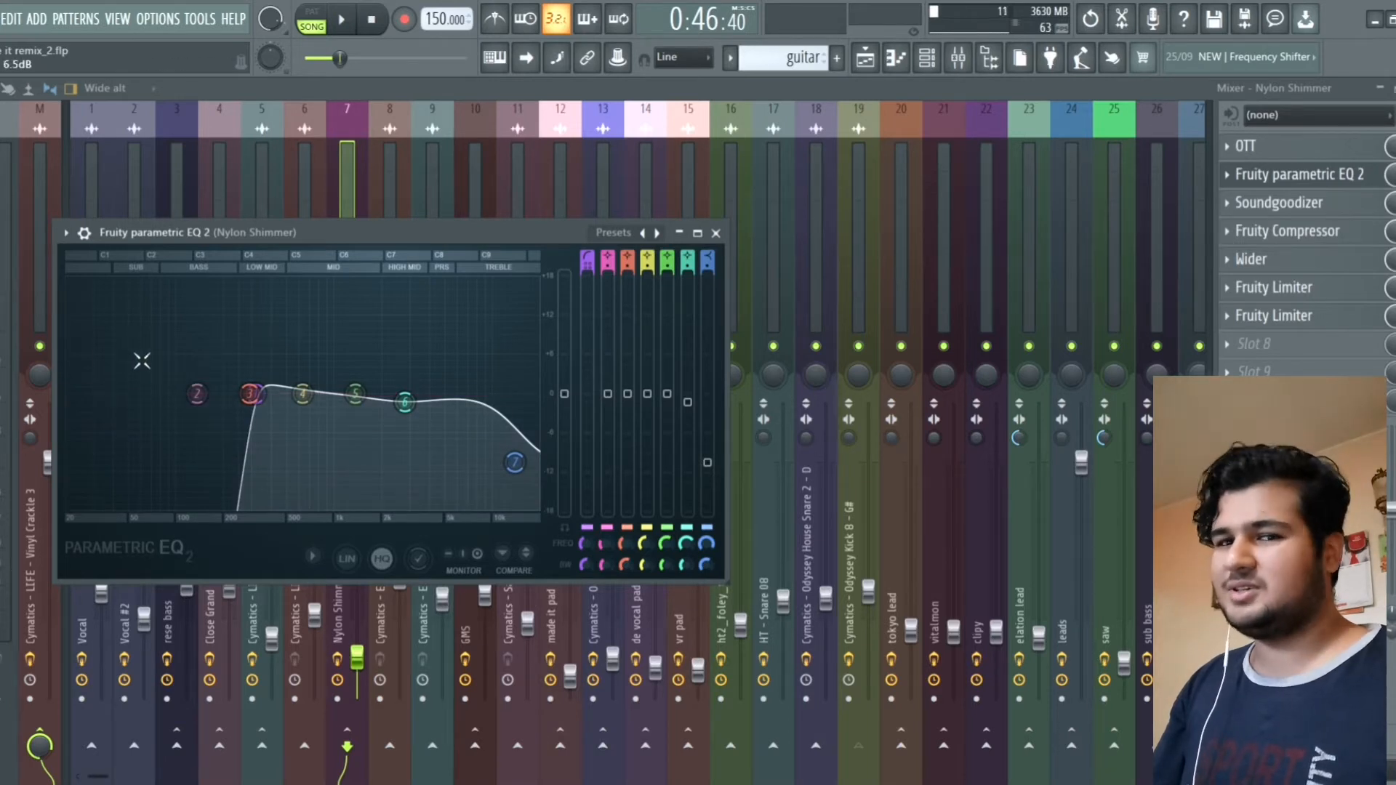
{"action": "left_click", "coordinate": [717, 233]}
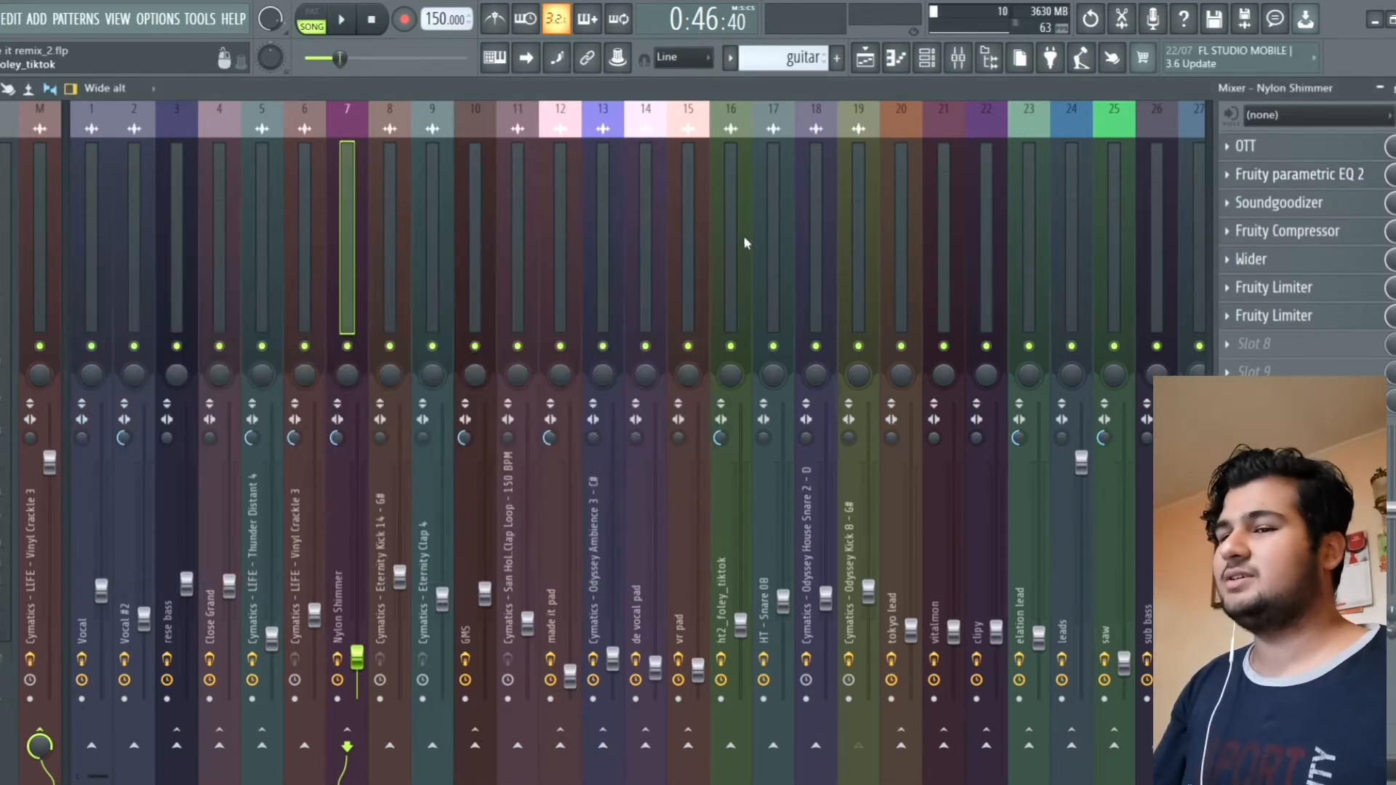
Step: Inspect the Fruity Compressor and Wider effects on the Nylon Shimmer insert, closing each one after viewing
{"action": "left_click", "coordinate": [1298, 234]}
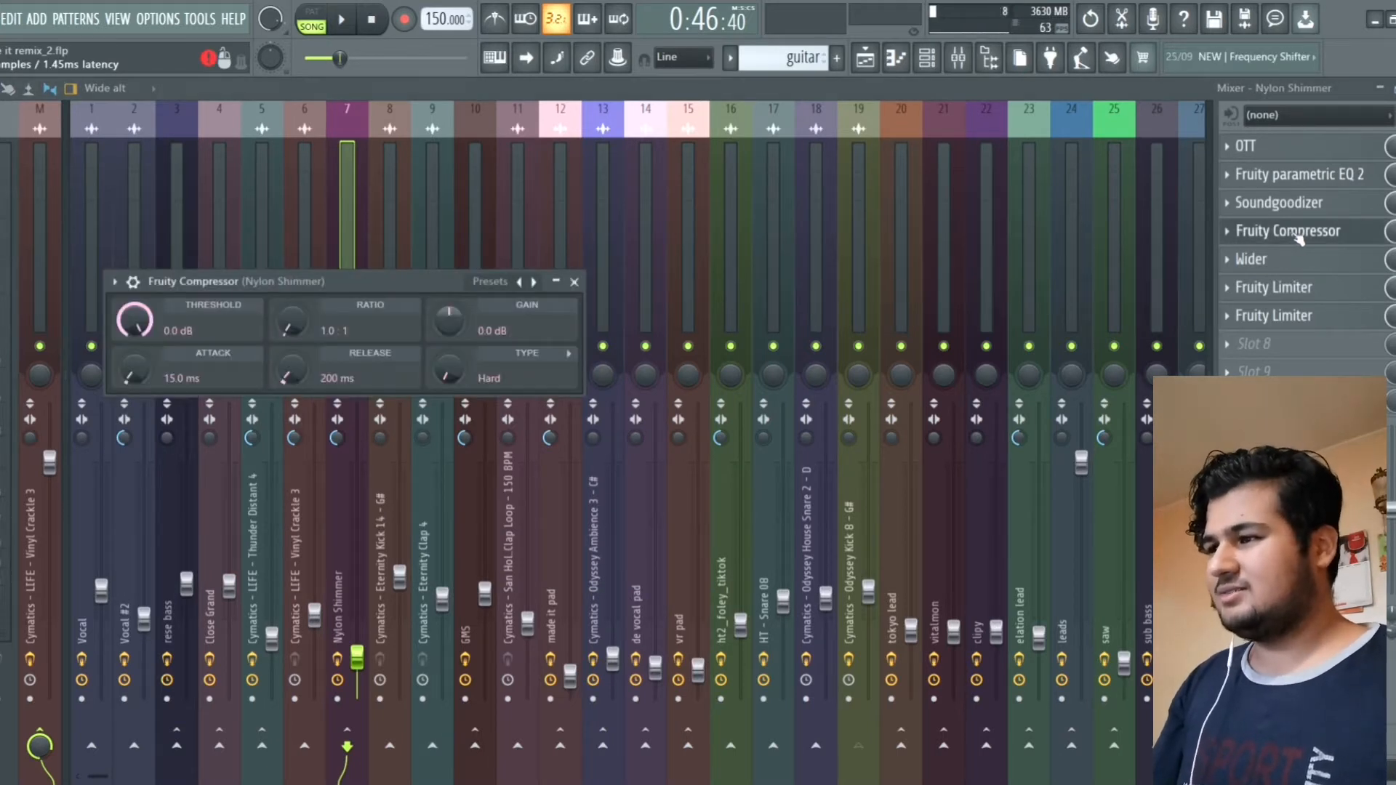
{"action": "left_click", "coordinate": [1298, 234]}
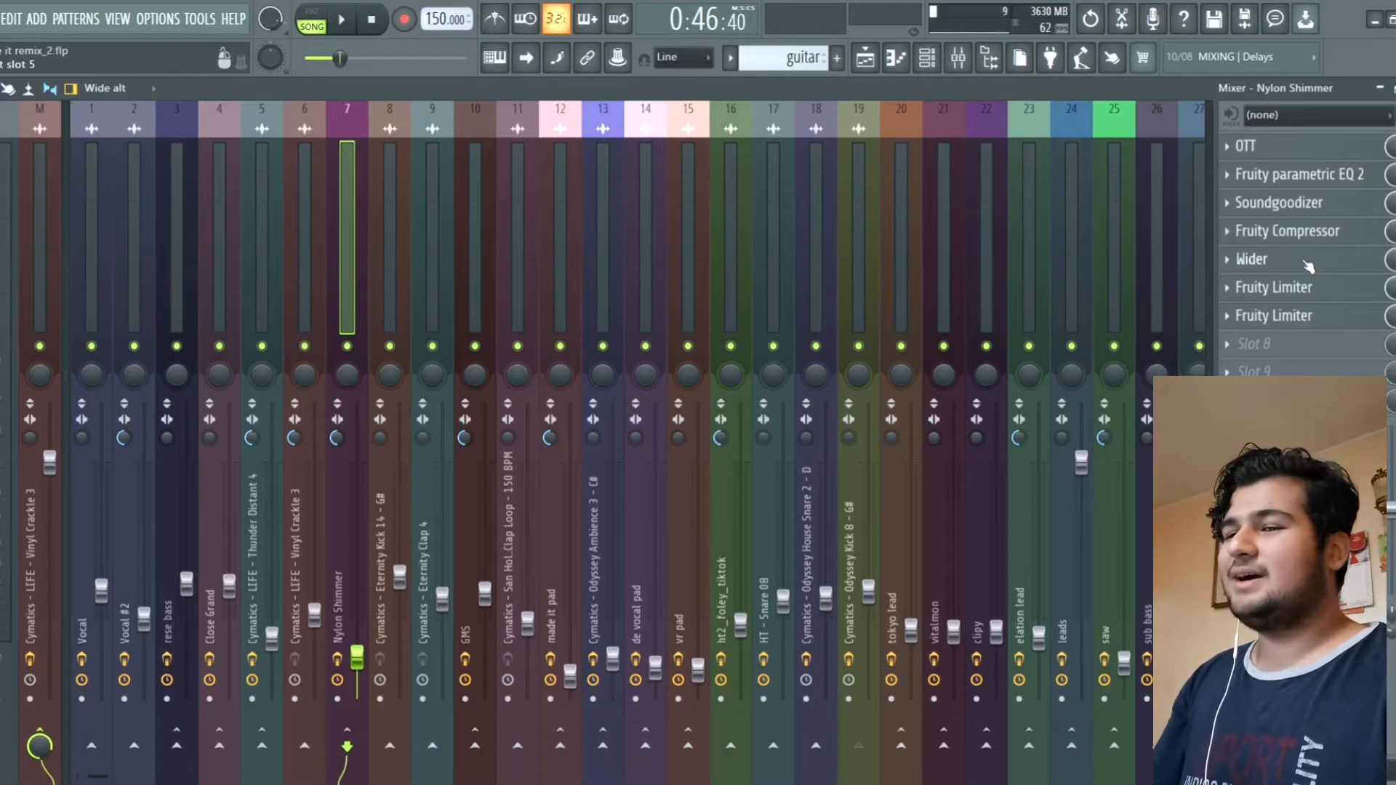
{"action": "left_click", "coordinate": [1305, 263]}
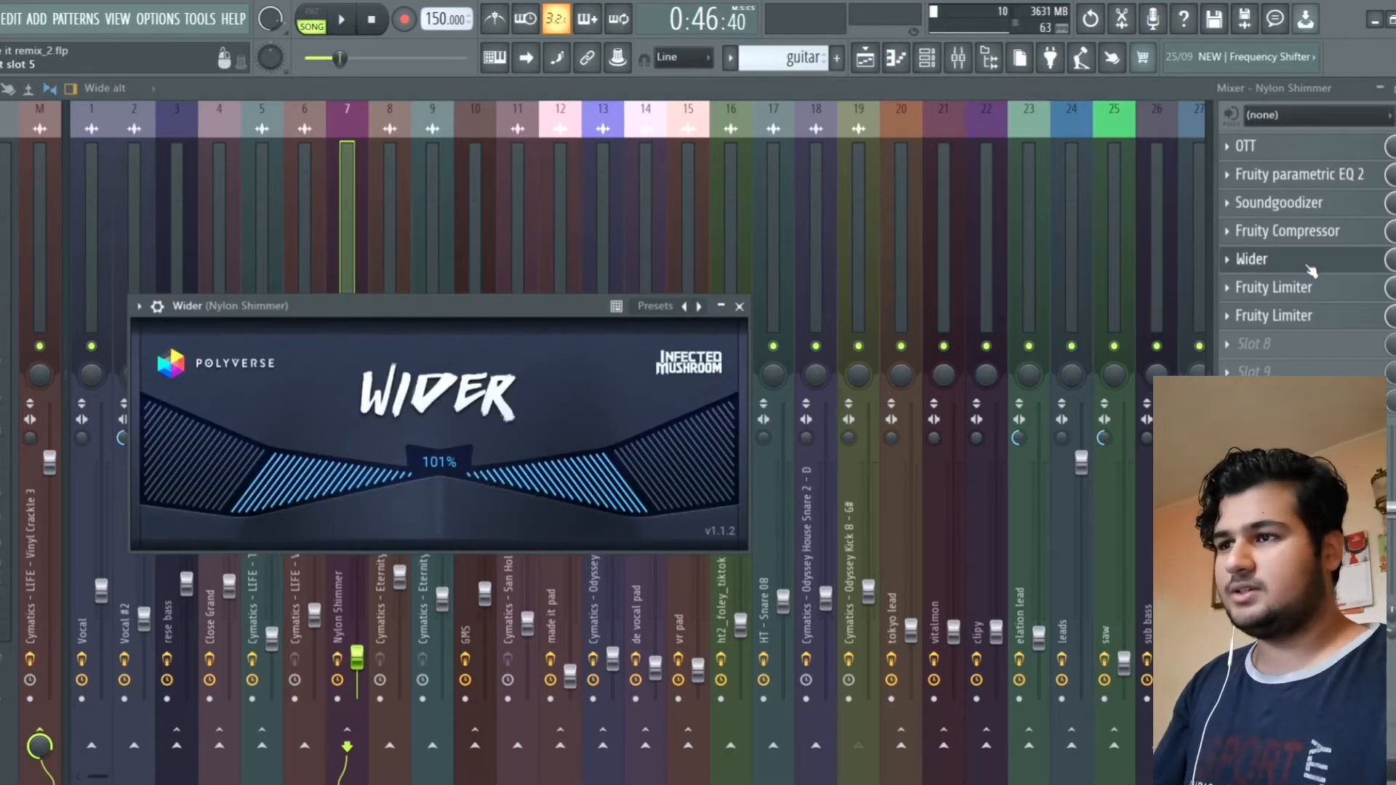
{"action": "left_click", "coordinate": [1308, 268]}
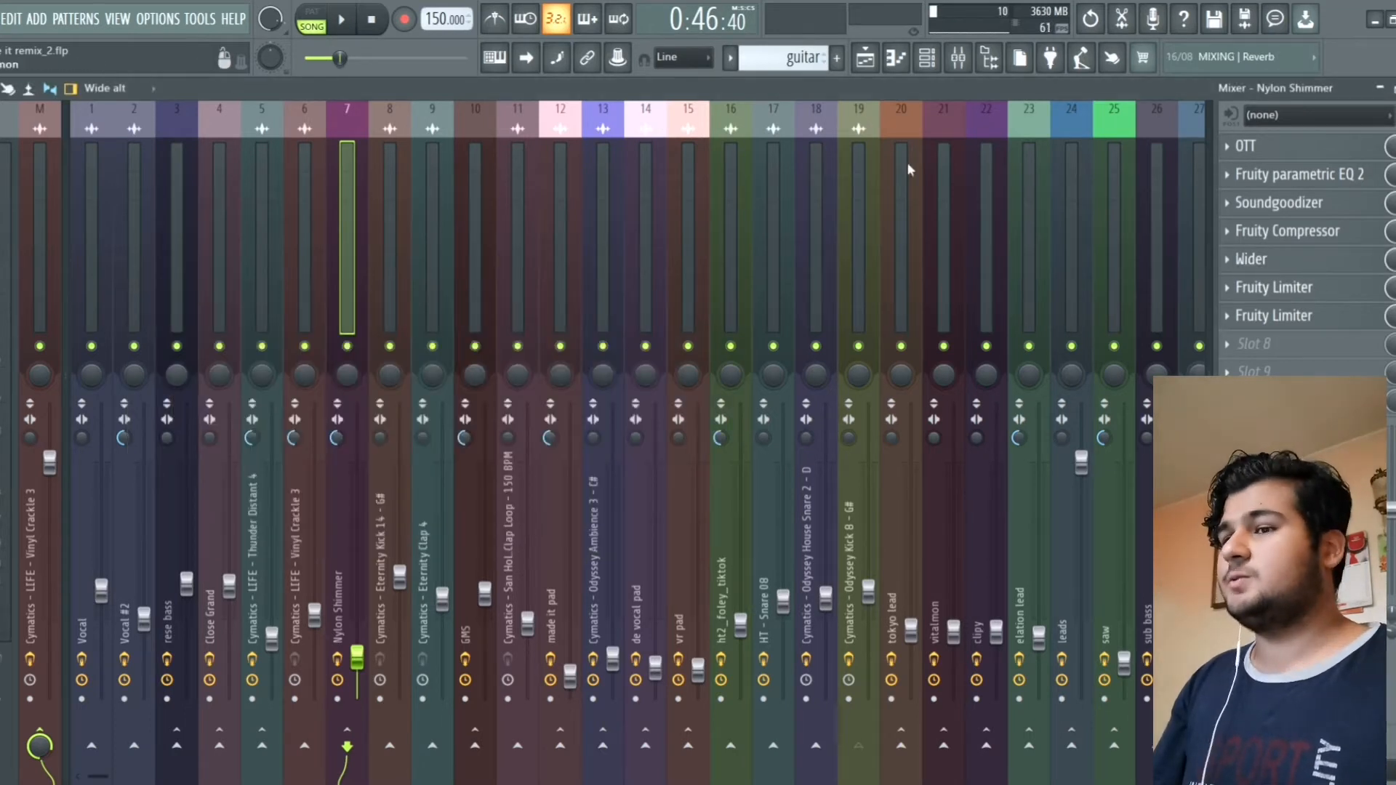
Step: Return to the playlist and examine the San Holo Light Clap Loop and its compressor gain automation from bar 30
{"action": "left_click", "coordinate": [865, 61]}
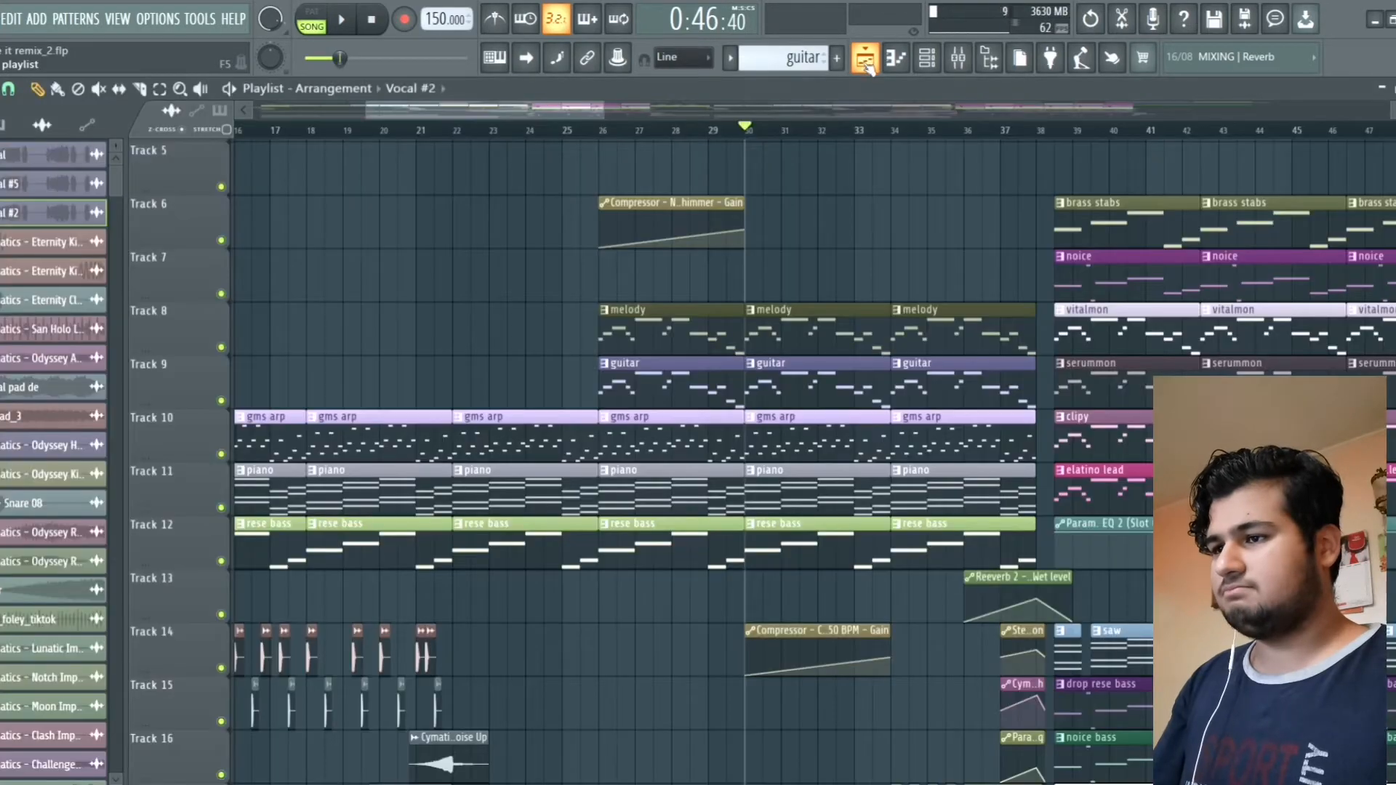
{"action": "scroll", "coordinate": [778, 188], "scroll_direction": "up", "scroll_amount": 2}
{"action": "scroll", "coordinate": [795, 193], "scroll_direction": "down", "scroll_amount": 2}
{"action": "scroll", "coordinate": [798, 198], "scroll_direction": "down", "scroll_amount": 5}
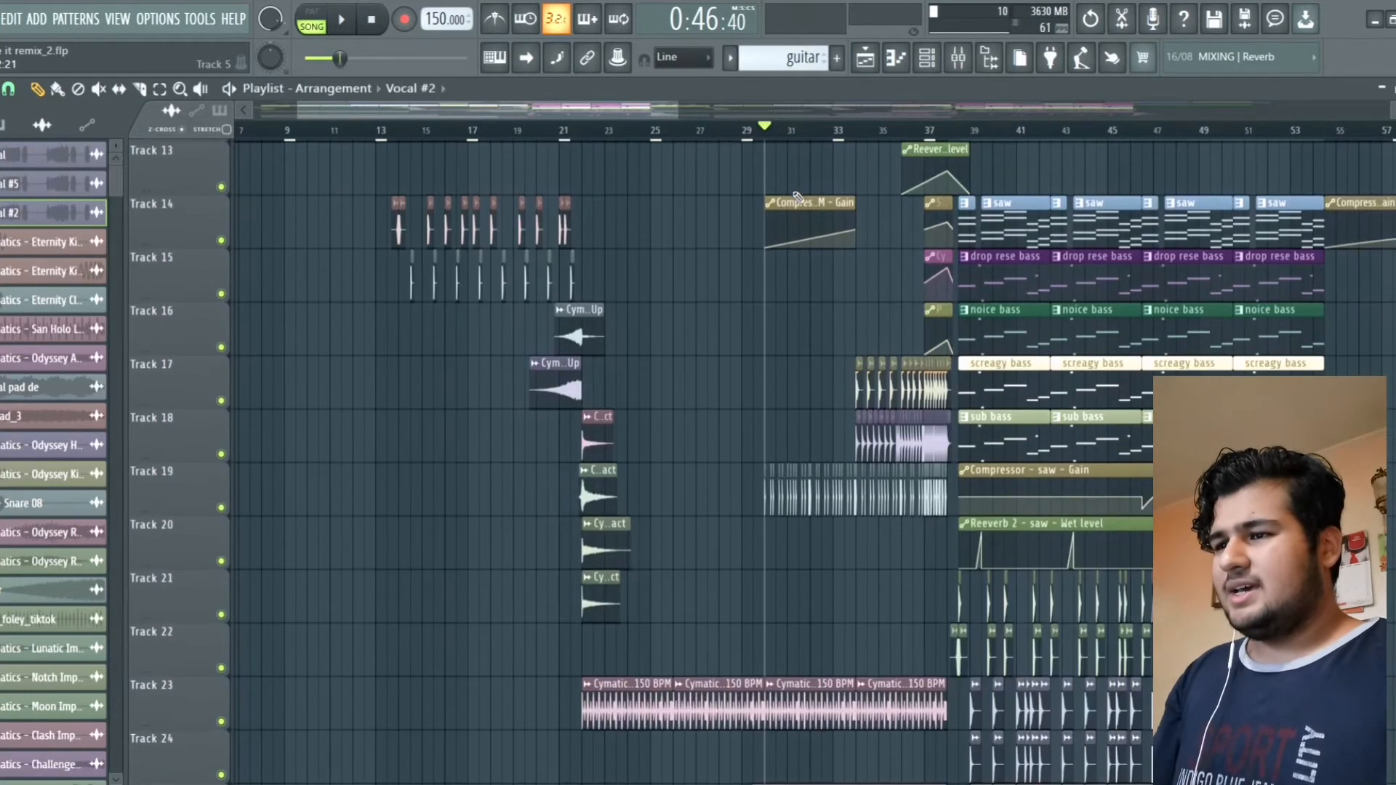
{"action": "scroll", "coordinate": [825, 202], "scroll_direction": "up", "scroll_amount": 5}
{"action": "scroll", "coordinate": [706, 241], "scroll_direction": "up", "scroll_amount": 5}
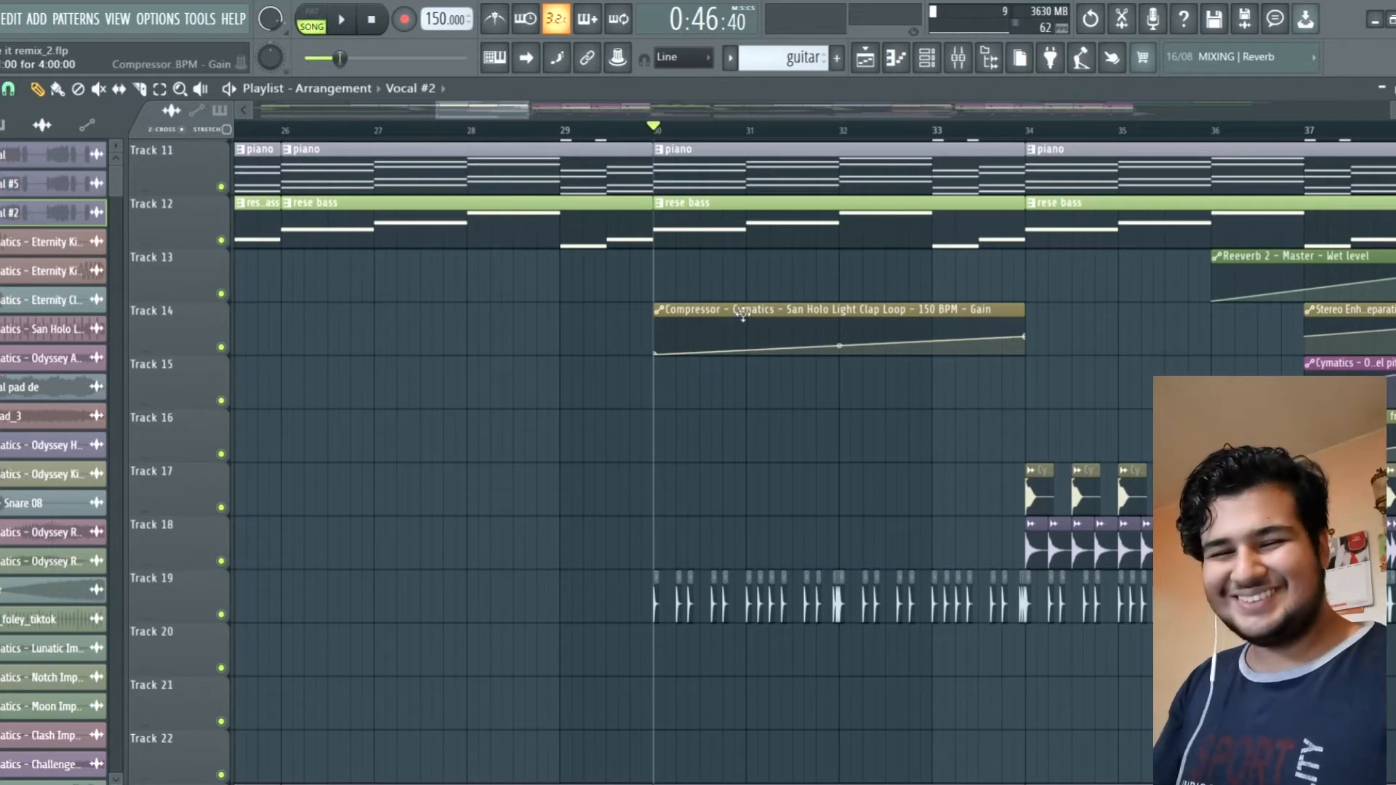
{"action": "scroll", "coordinate": [753, 345], "scroll_direction": "down", "scroll_amount": 2}
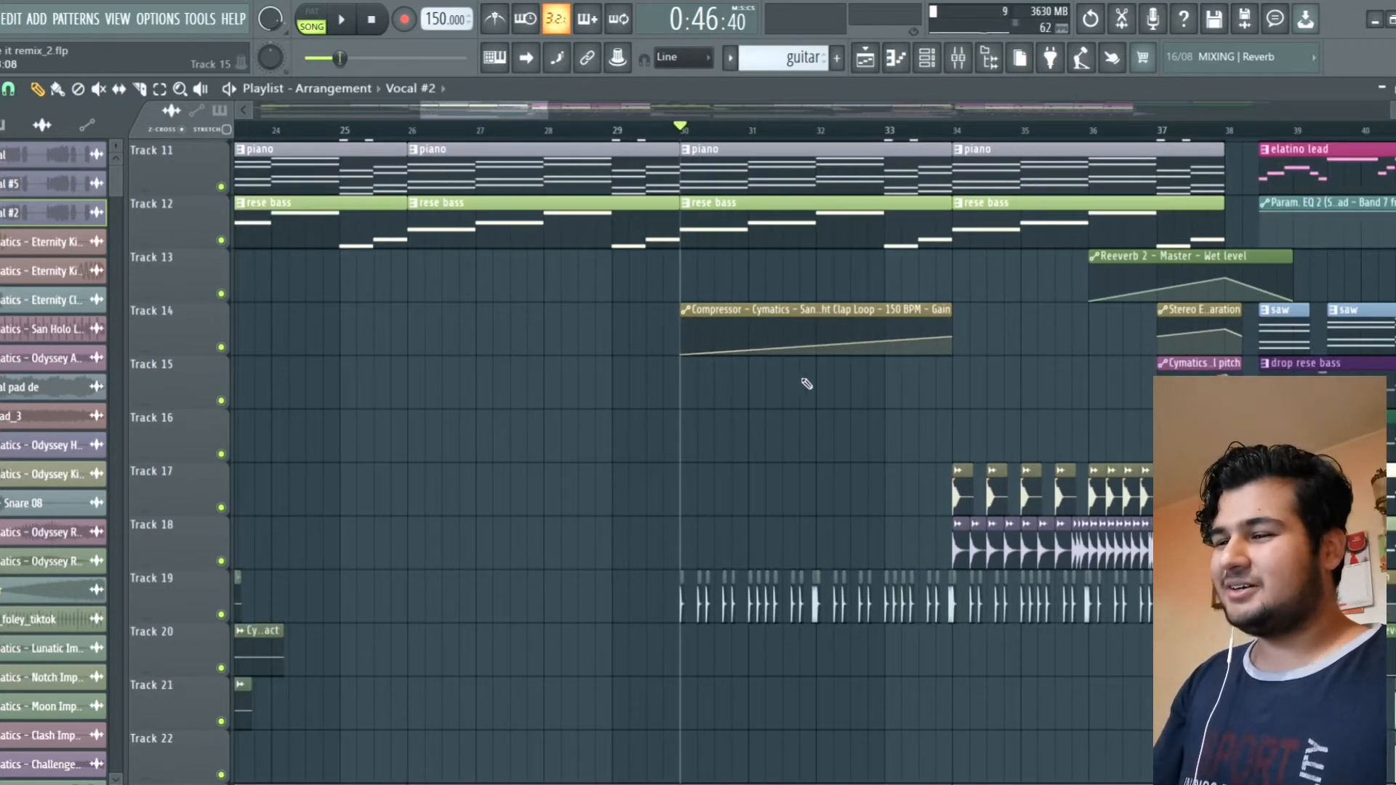
{"action": "scroll", "coordinate": [787, 327], "scroll_direction": "down", "scroll_amount": 2}
{"action": "scroll", "coordinate": [733, 371], "scroll_direction": "up", "scroll_amount": 2}
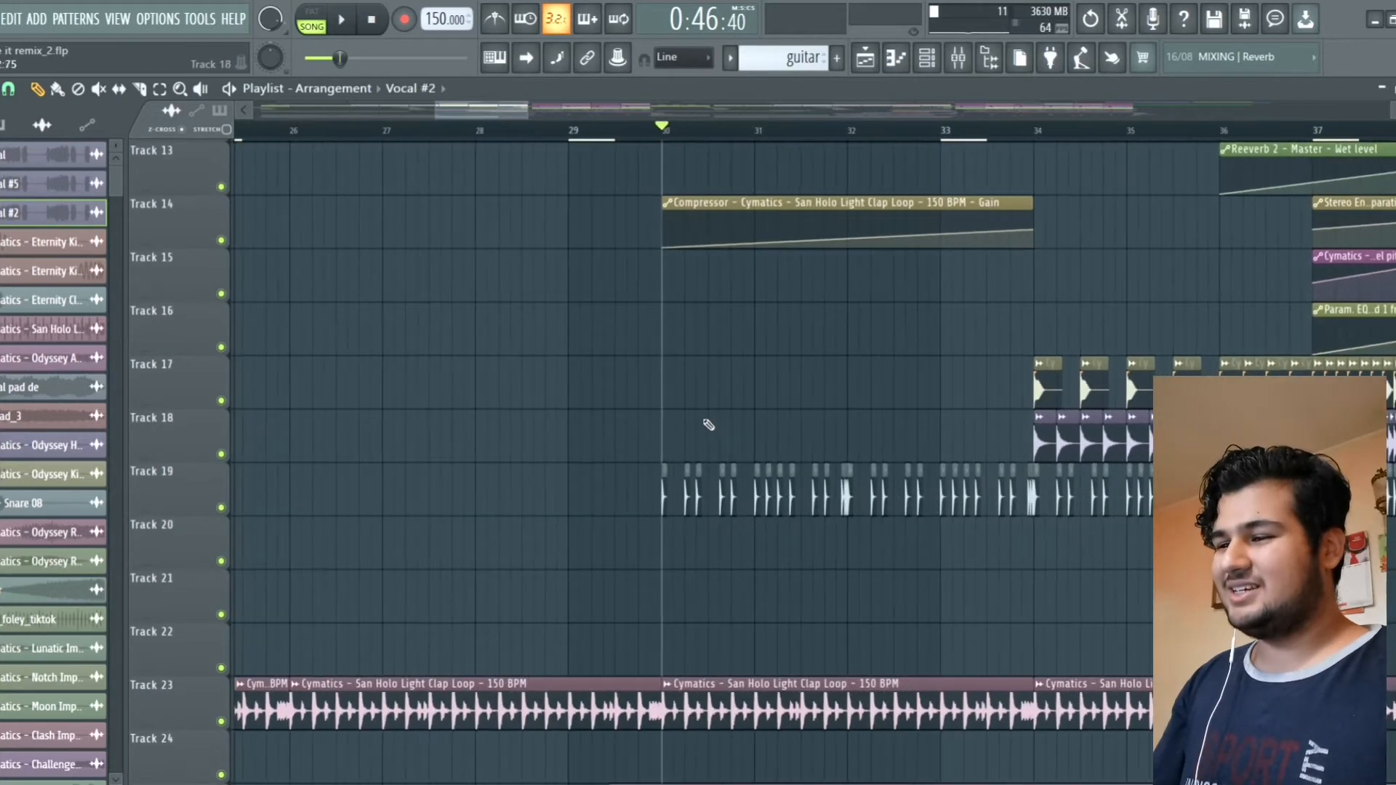
Step: Solo the three riser tracks 25 to 27, play them together, and restore all tracks when done
{"action": "key", "text": "space"}
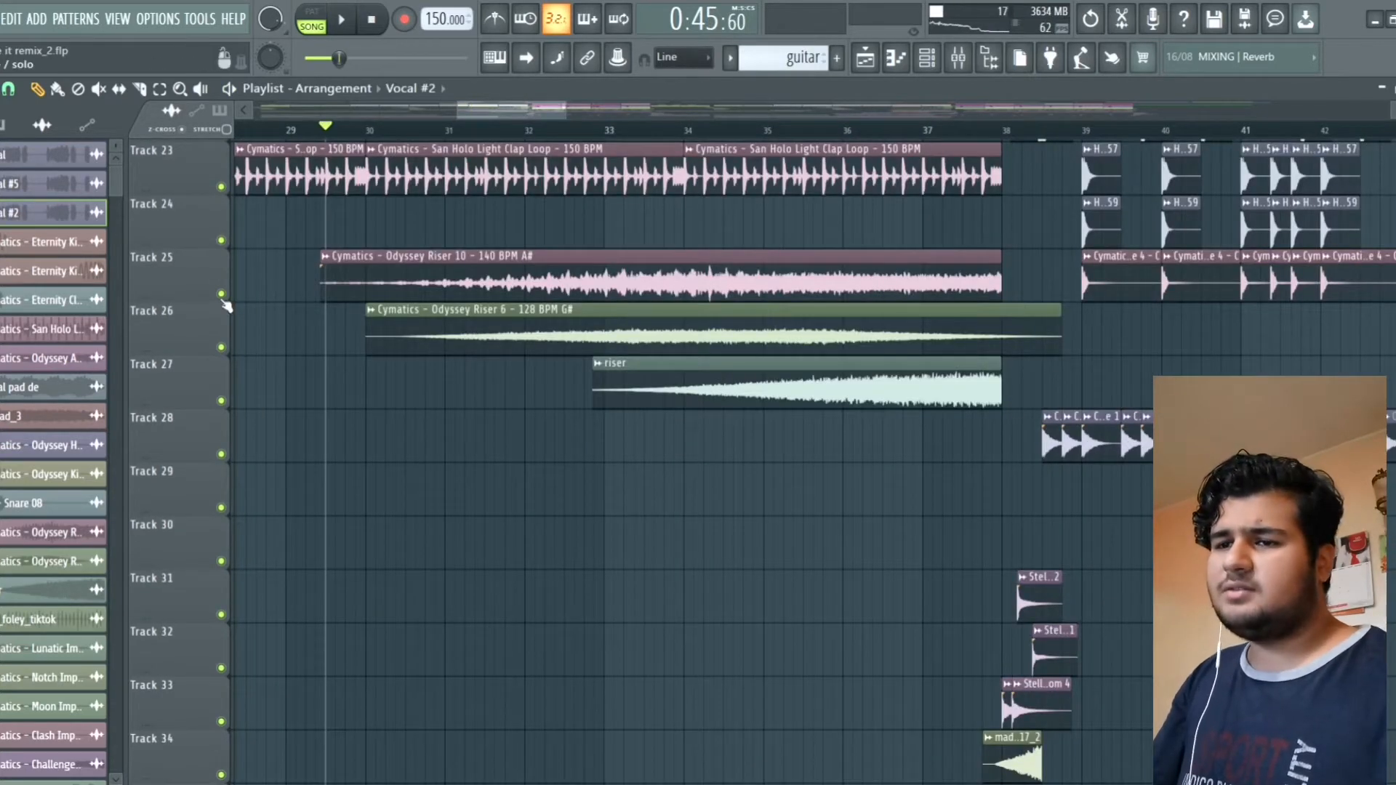
{"action": "right_click", "coordinate": [221, 294]}
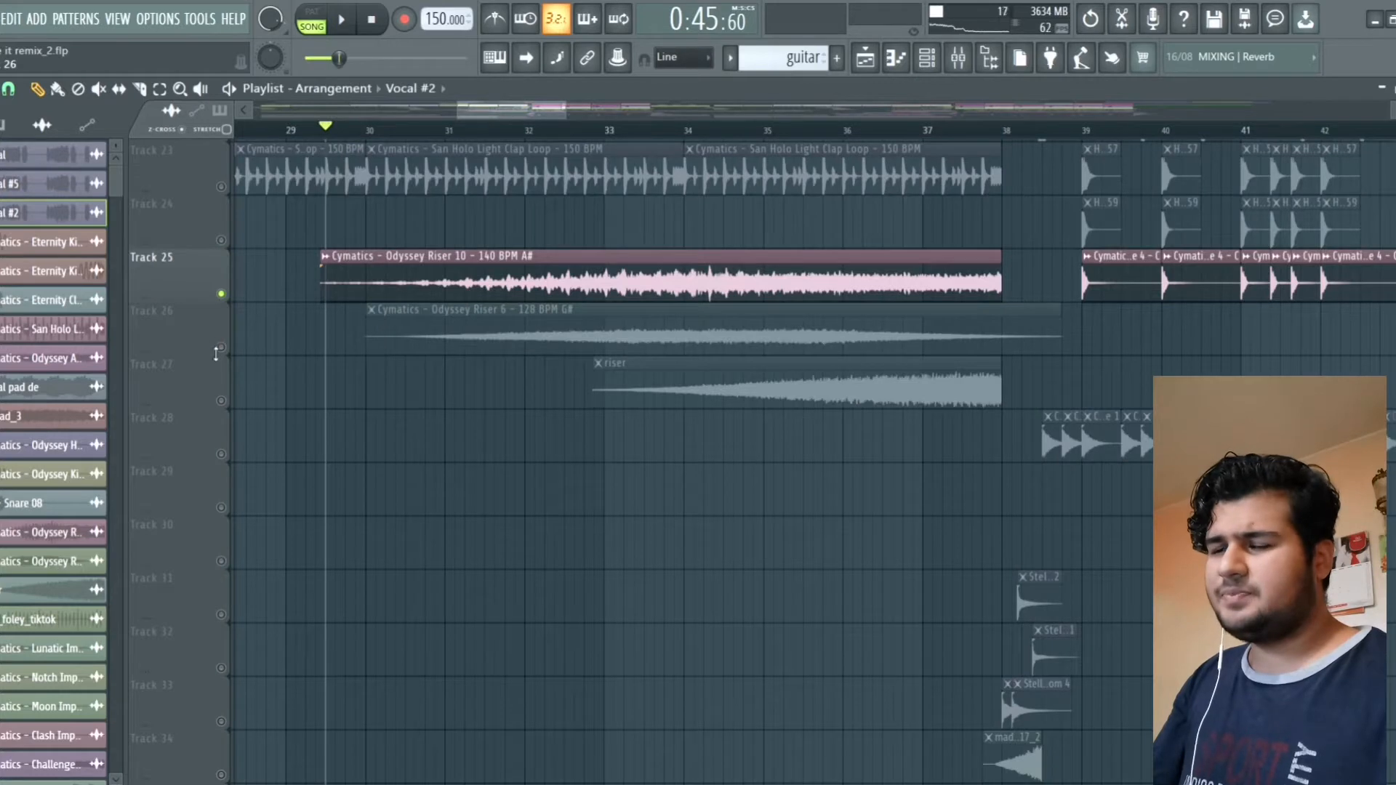
{"action": "left_click", "coordinate": [221, 348]}
{"action": "left_click", "coordinate": [221, 400]}
{"action": "key", "text": "space"}
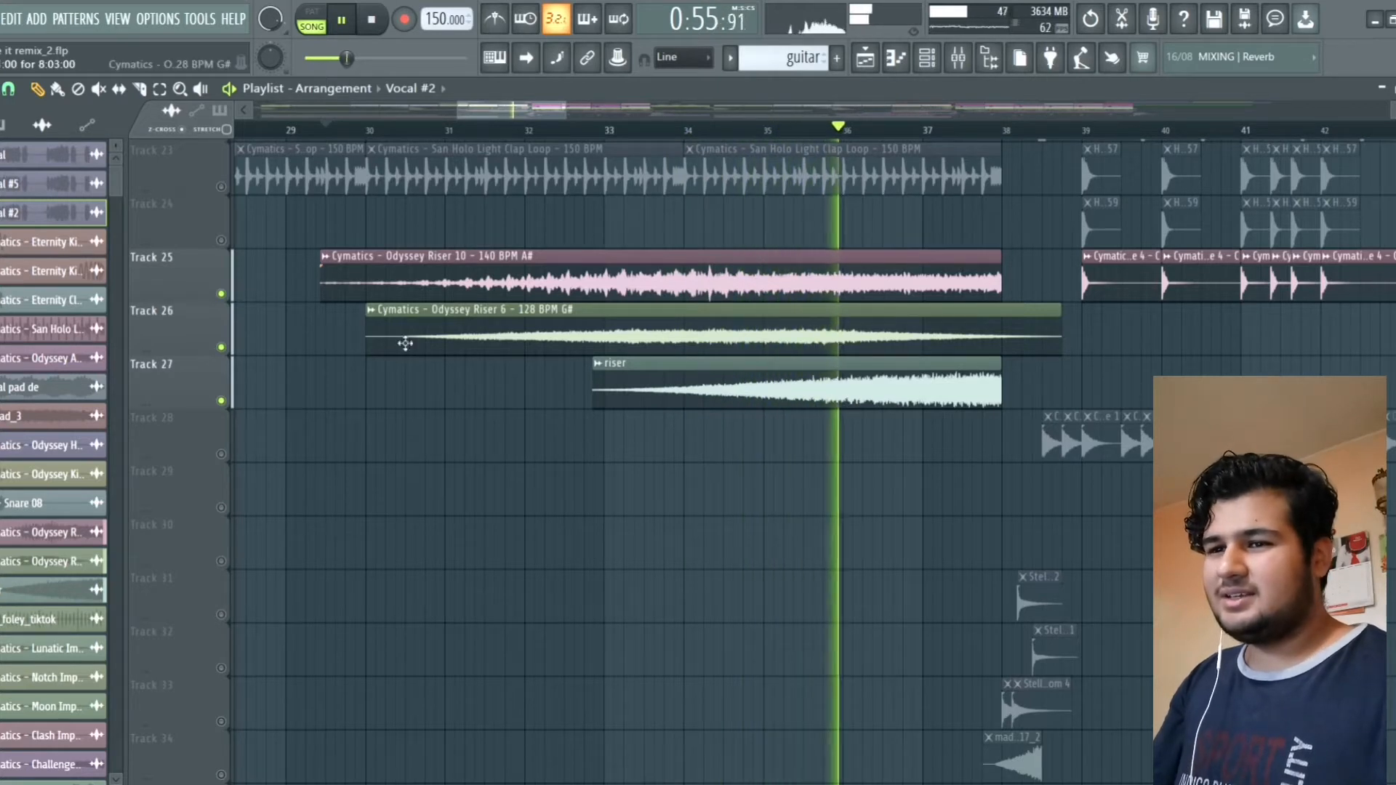
{"action": "key", "text": "space"}
{"action": "right_click", "coordinate": [221, 401]}
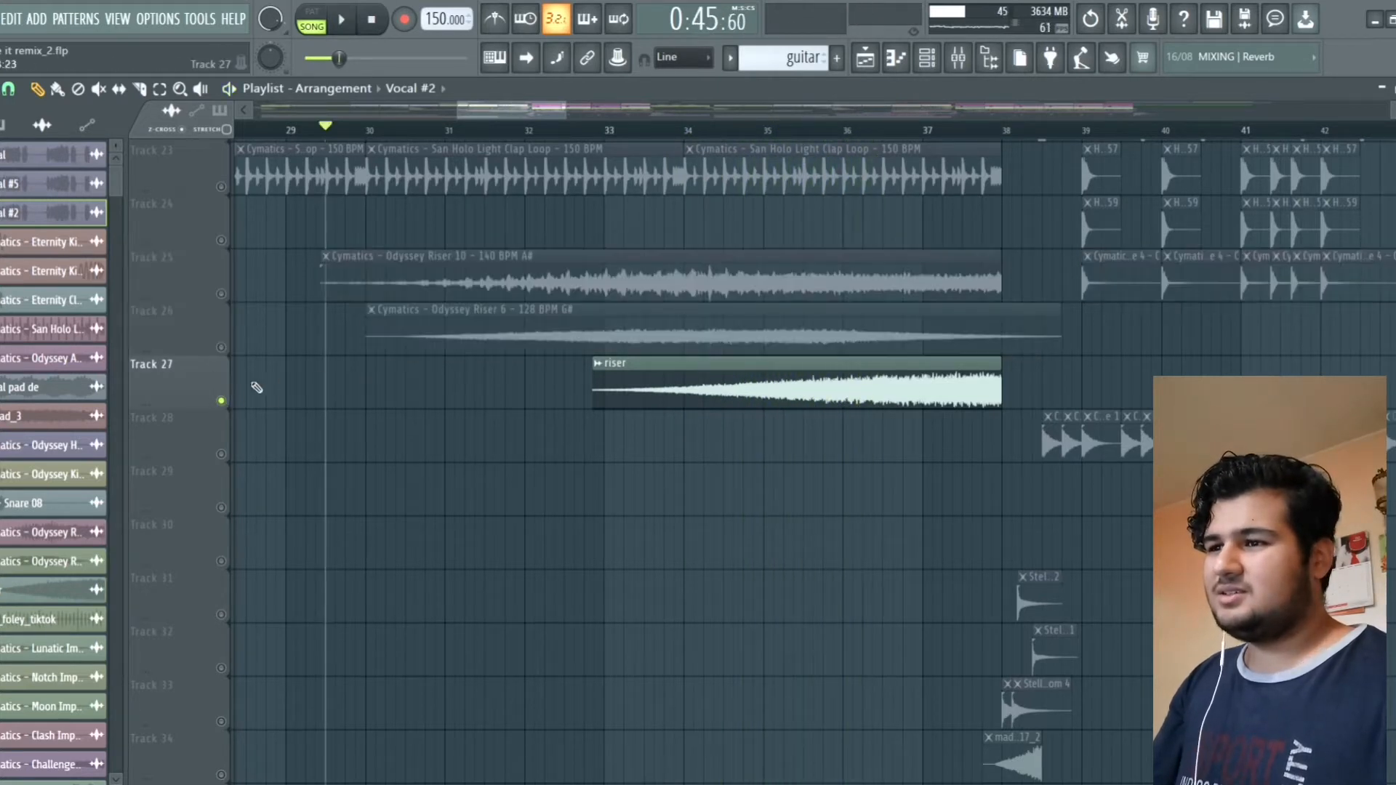
{"action": "right_click", "coordinate": [221, 403]}
Step: Move the playhead to bar 36, audition the Odyssey House Snare 2 build-up on track 18 alone, and unsolo it
{"action": "scroll", "coordinate": [803, 264], "scroll_direction": "up", "scroll_amount": 5}
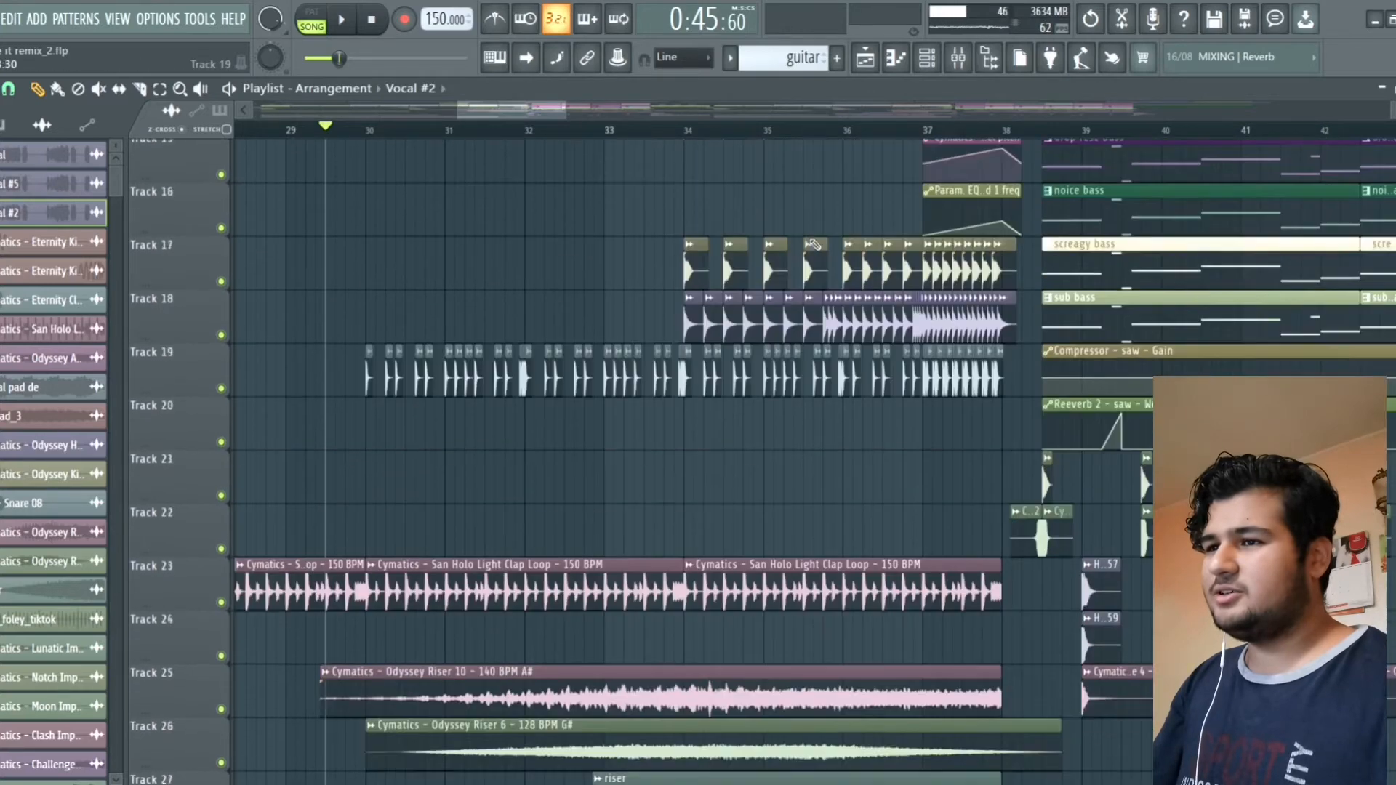
{"action": "scroll", "coordinate": [1101, 305], "scroll_direction": "up", "scroll_amount": 3}
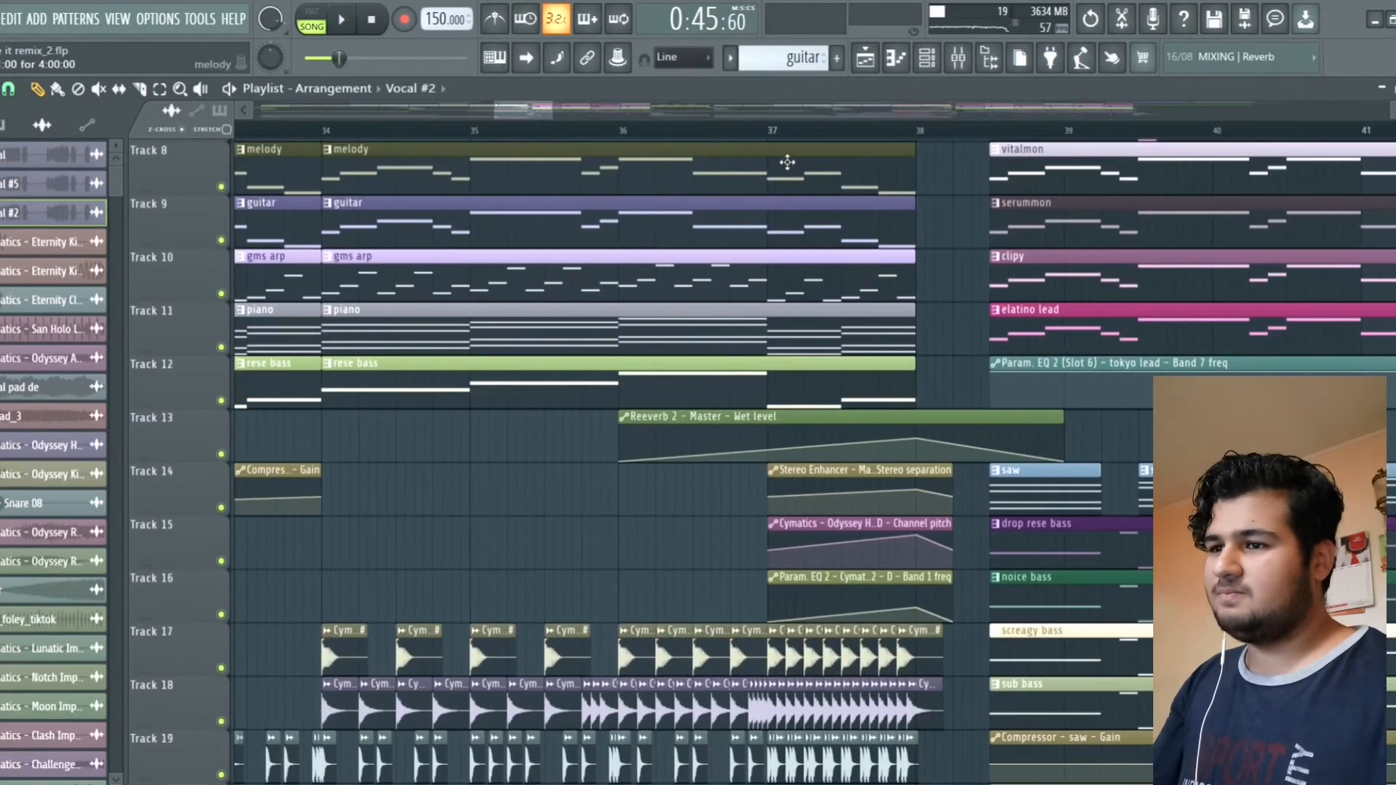
{"action": "left_click", "coordinate": [627, 131]}
{"action": "scroll", "coordinate": [639, 305], "scroll_direction": "down", "scroll_amount": 2}
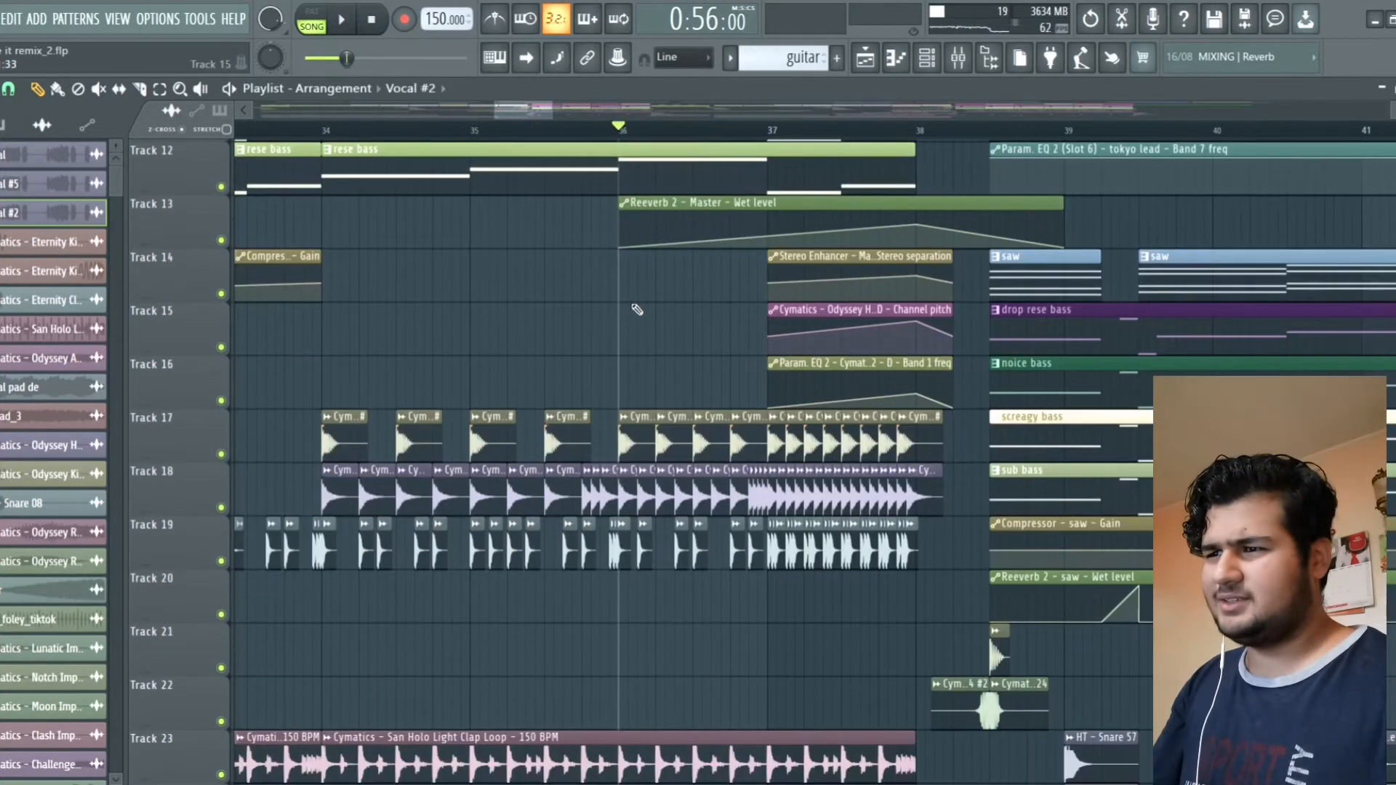
{"action": "scroll", "coordinate": [645, 321], "scroll_direction": "down", "scroll_amount": 2}
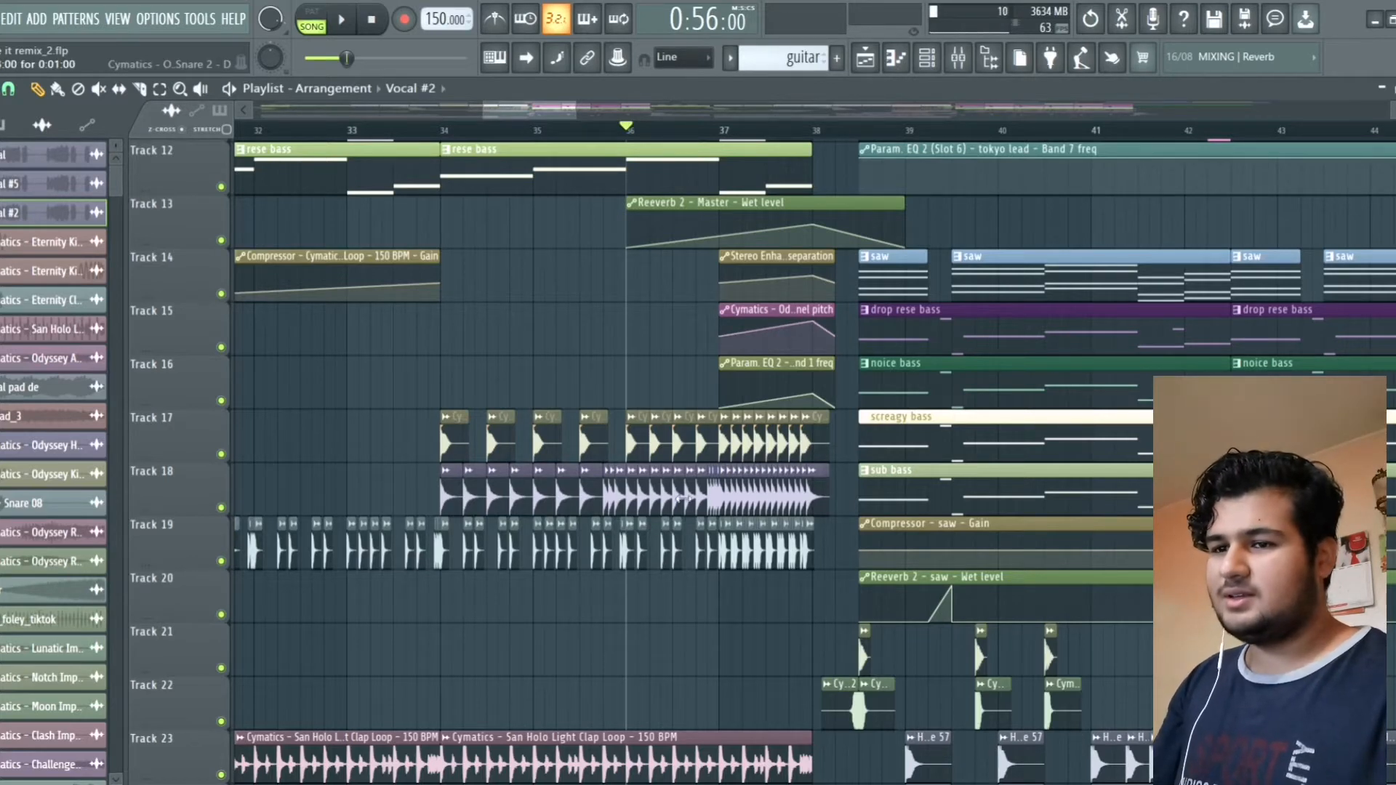
{"action": "right_click", "coordinate": [221, 509]}
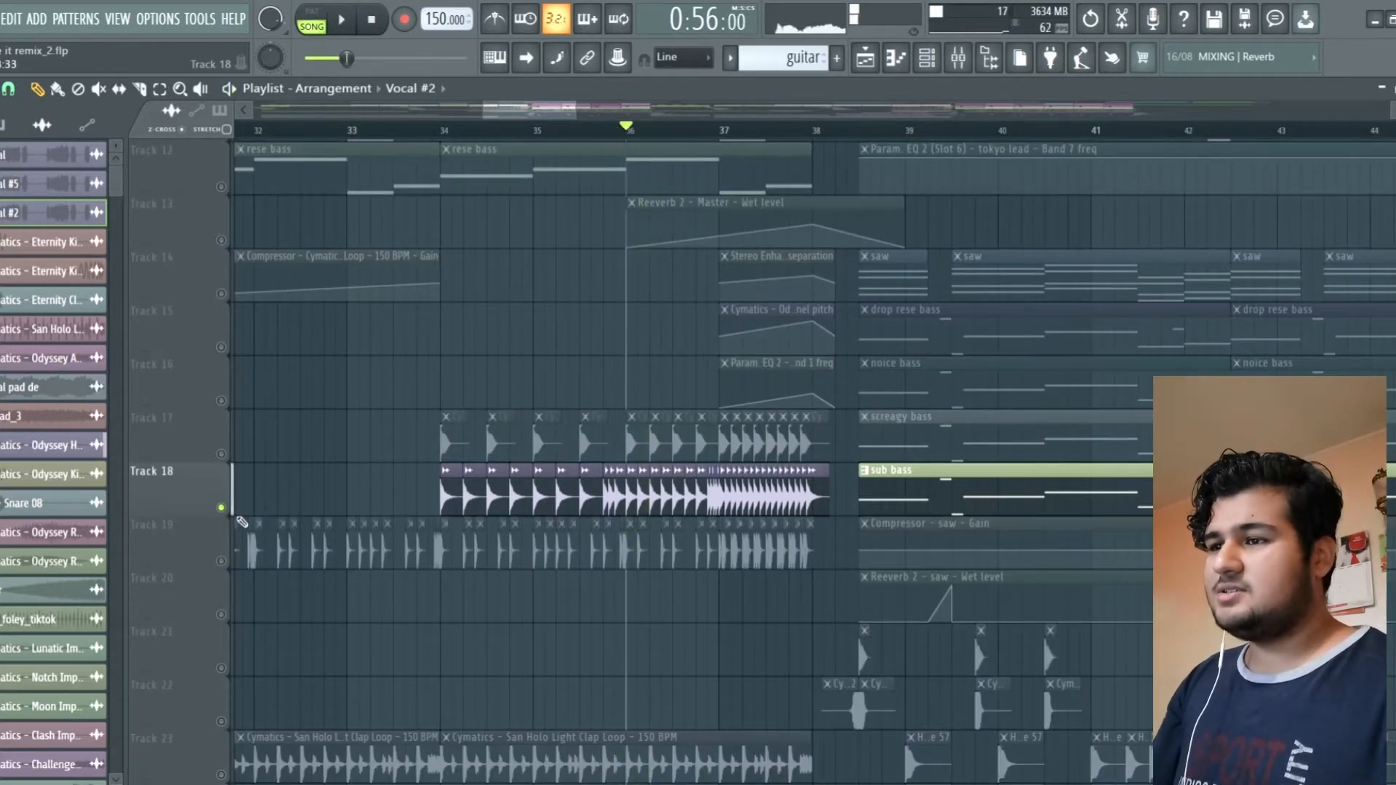
{"action": "right_click", "coordinate": [221, 509]}
Step: Place the playhead at the start of track 3's volume automation in bar 37 and play the transition into the drop
{"action": "scroll", "coordinate": [791, 263], "scroll_direction": "up", "scroll_amount": 3}
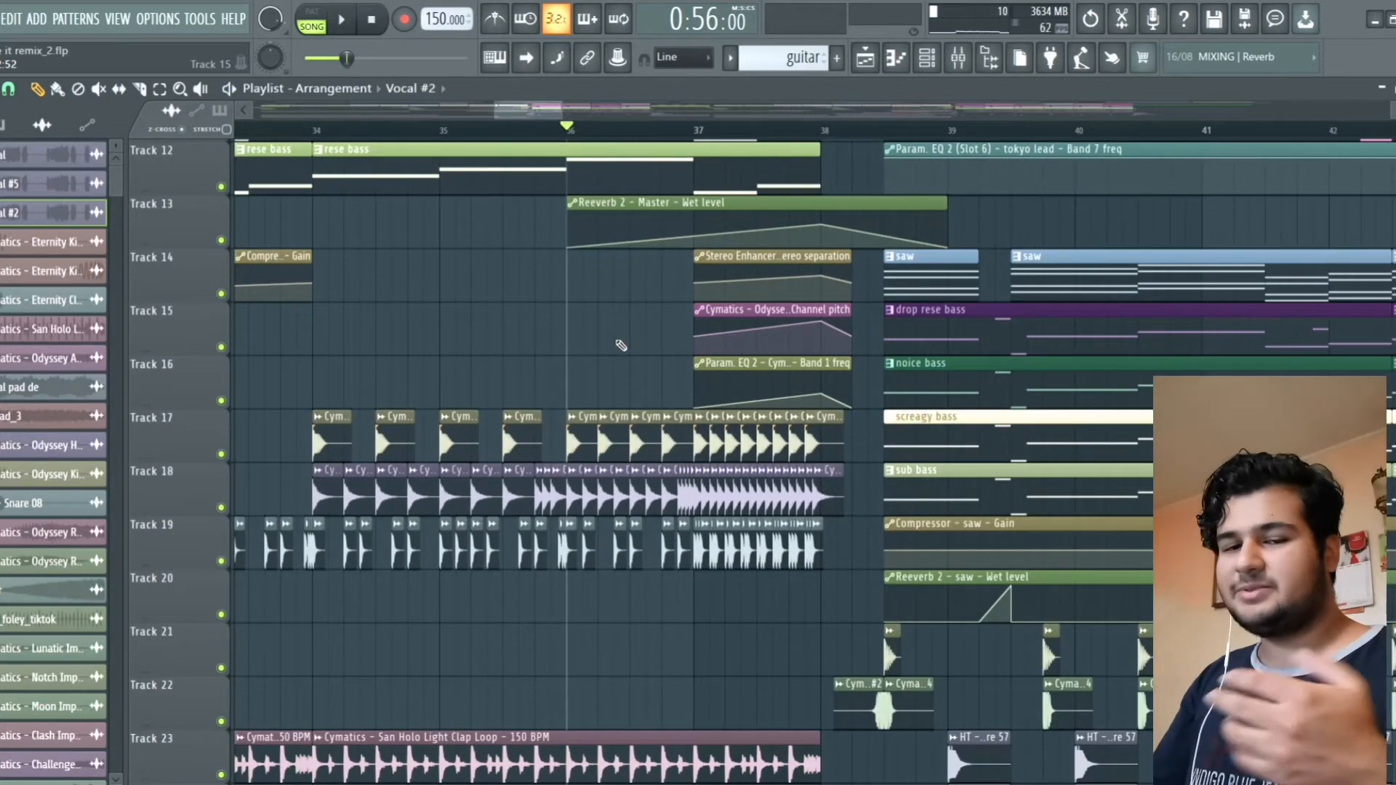
{"action": "scroll", "coordinate": [478, 372], "scroll_direction": "up", "scroll_amount": 1}
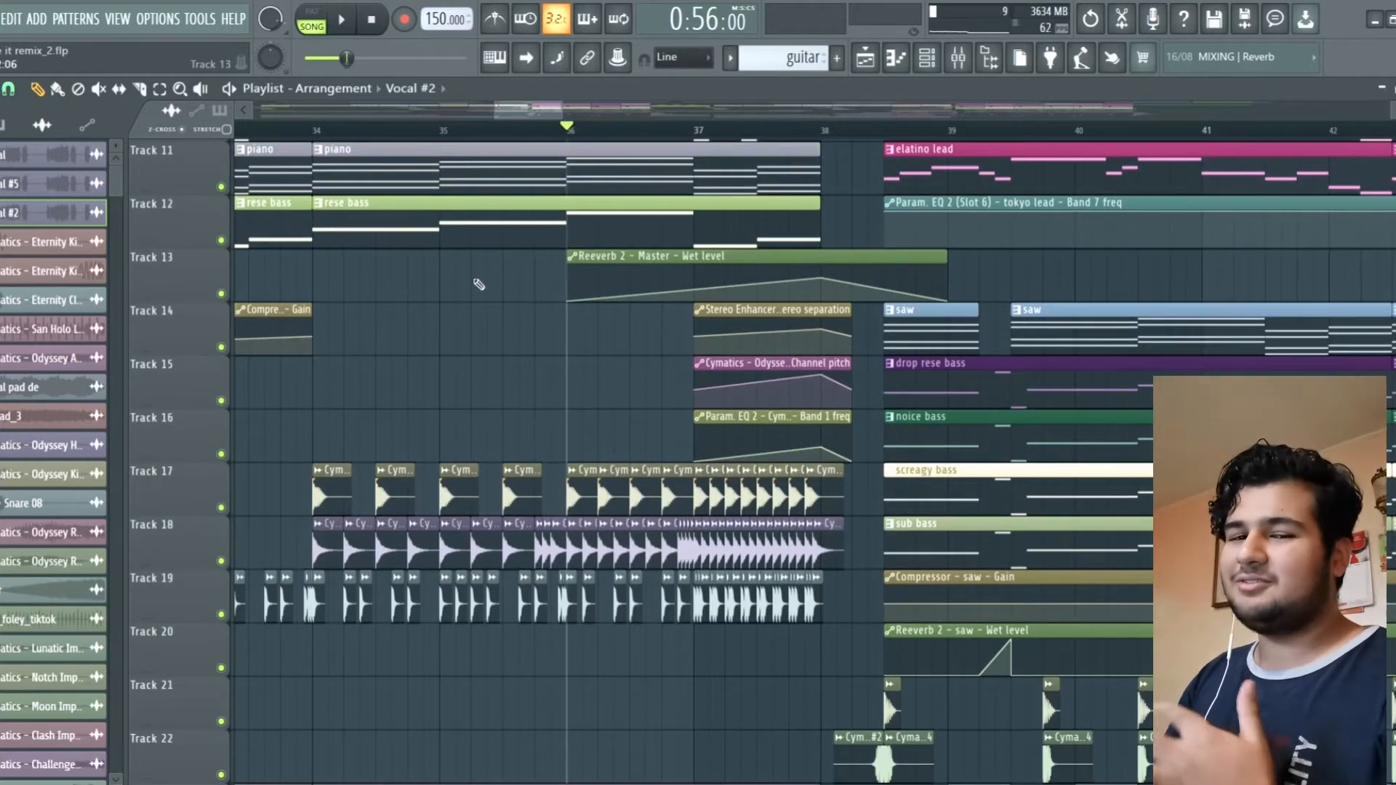
{"action": "scroll", "coordinate": [860, 268], "scroll_direction": "up", "scroll_amount": 1}
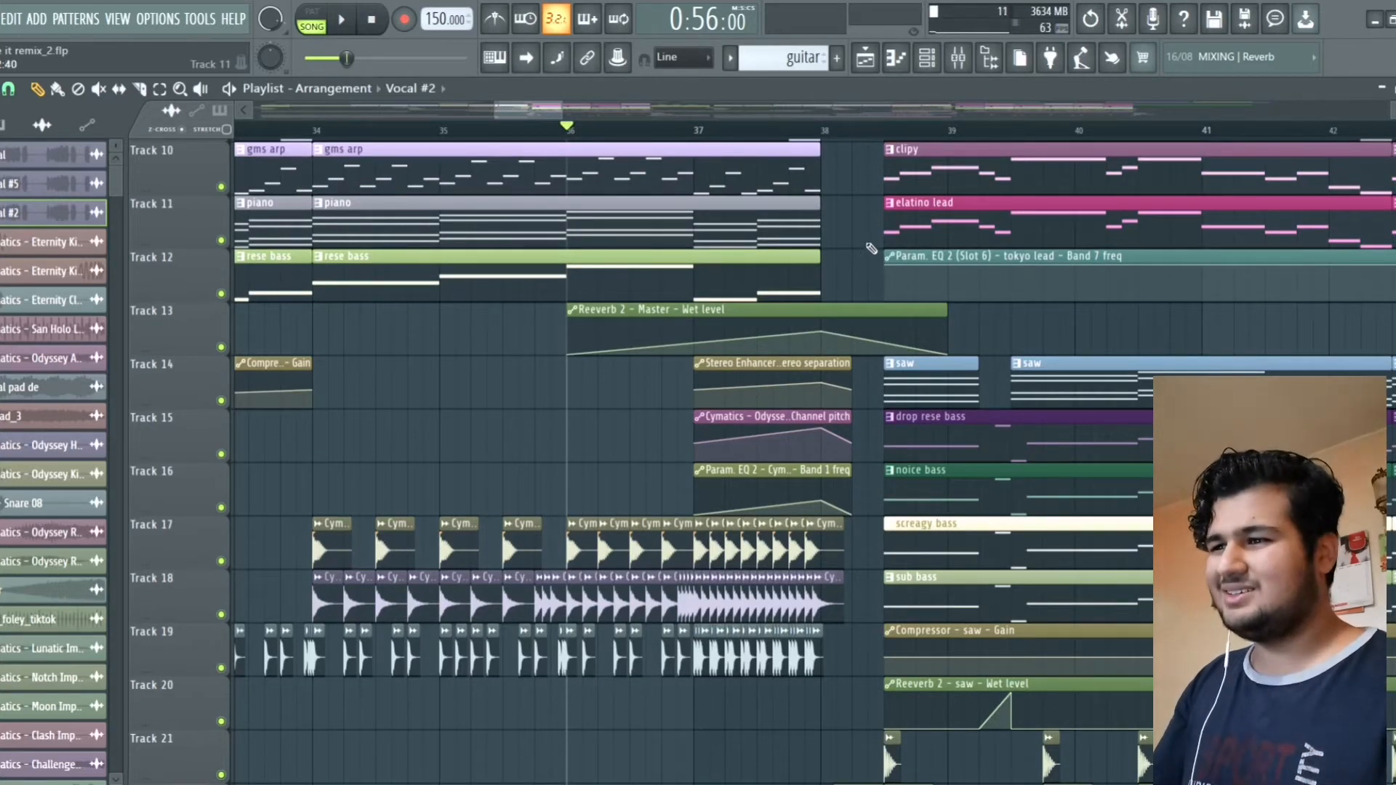
{"action": "scroll", "coordinate": [883, 244], "scroll_direction": "up", "scroll_amount": 9}
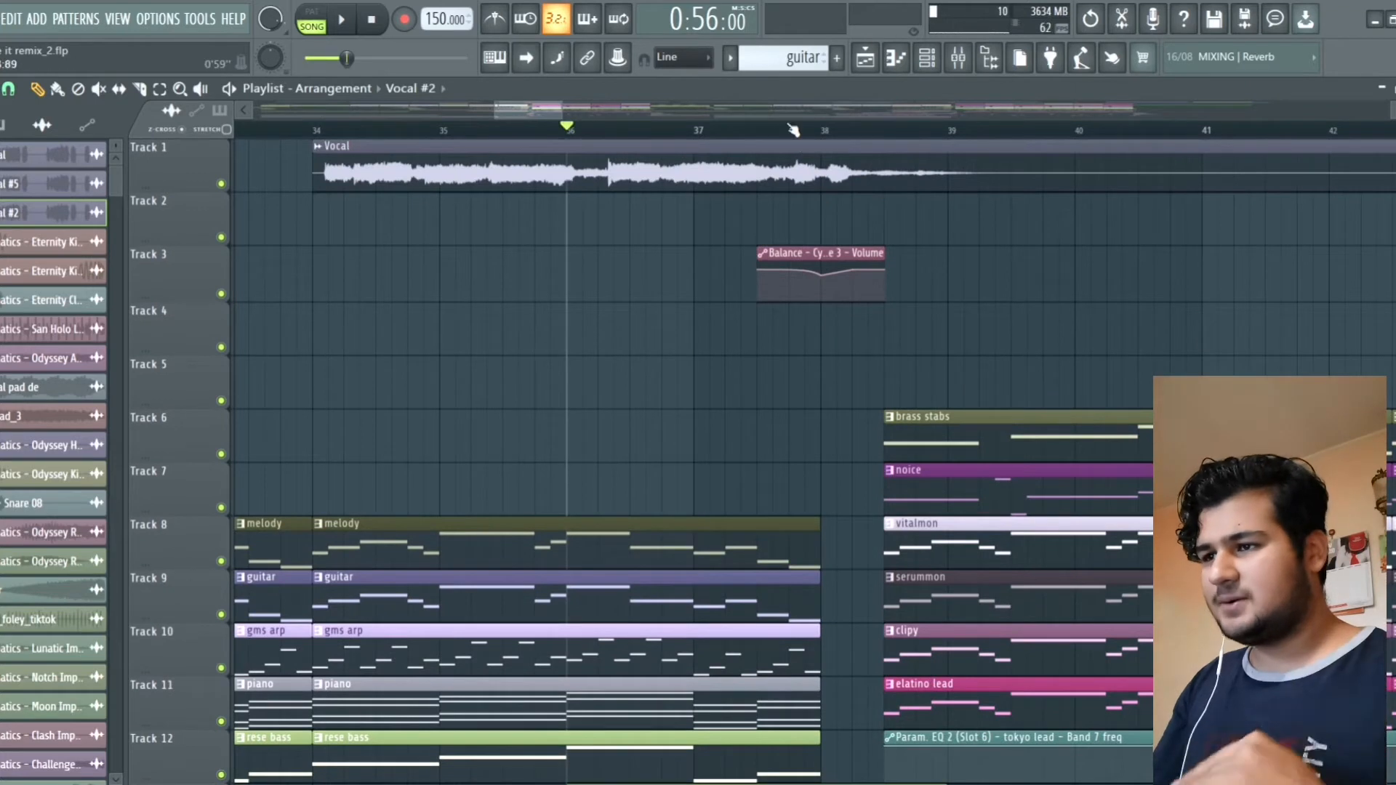
{"action": "left_click", "coordinate": [791, 131]}
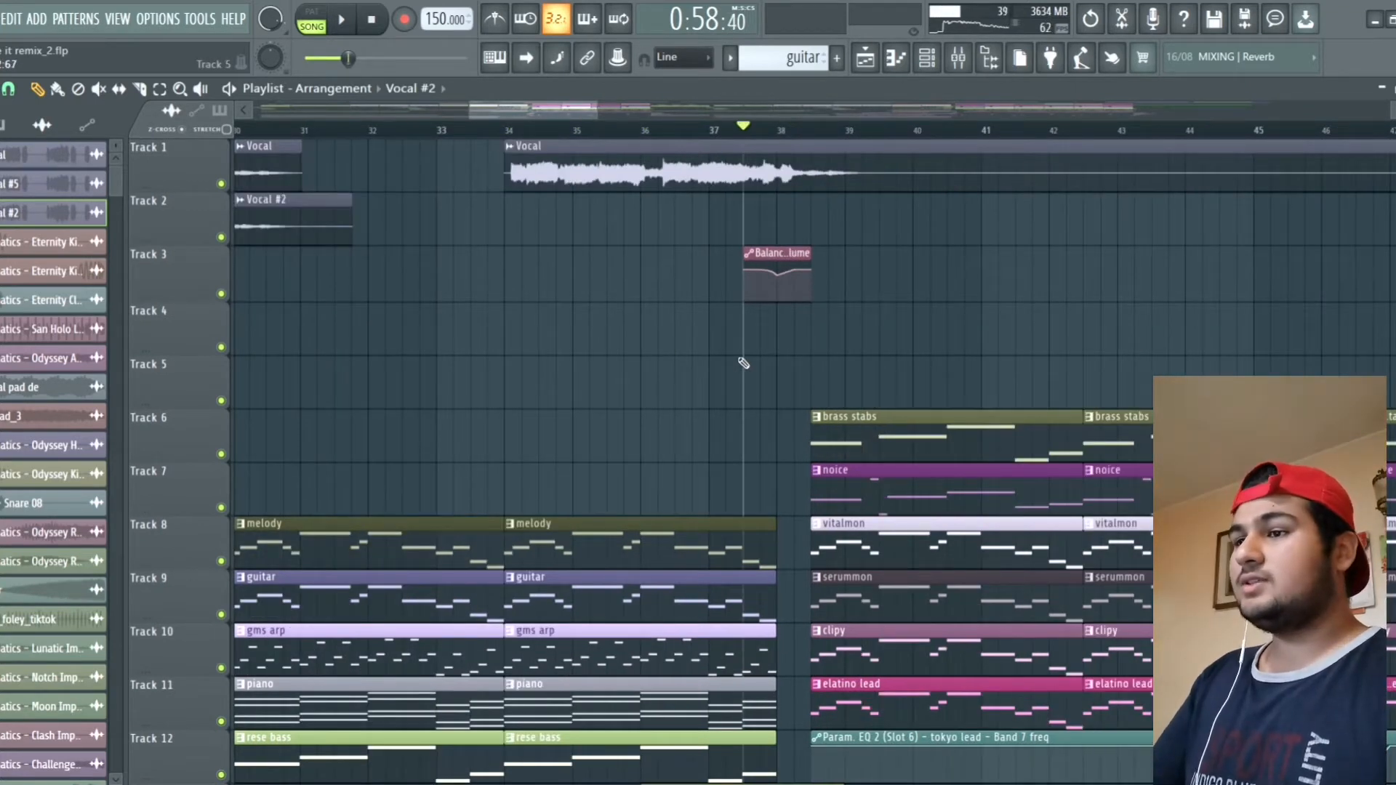
{"action": "key", "text": "space"}
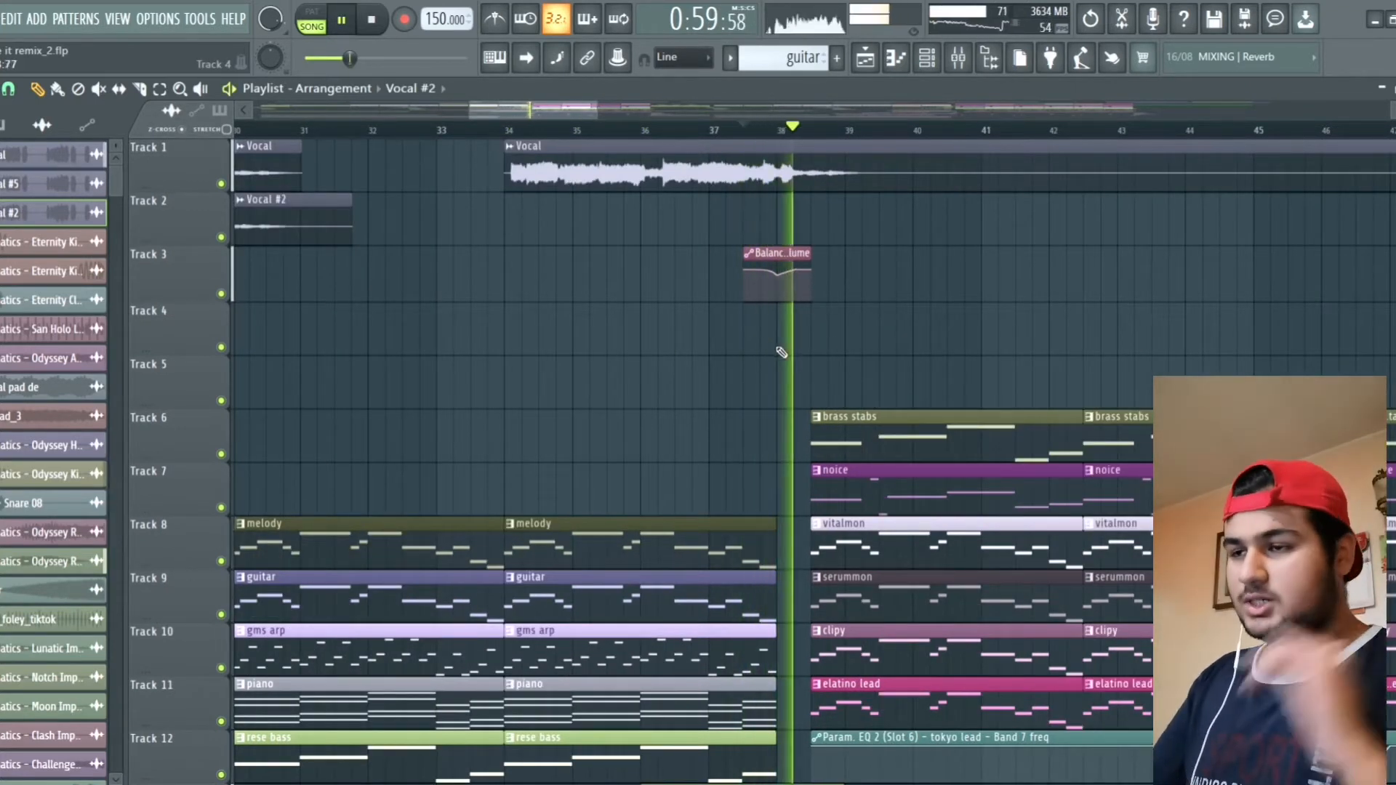
{"action": "key", "text": "space"}
Step: Examine the Balance volume automation on track 3 and the short fill samples around bar 38 on tracks 31 to 38
{"action": "scroll", "coordinate": [813, 311], "scroll_direction": "up", "scroll_amount": 4}
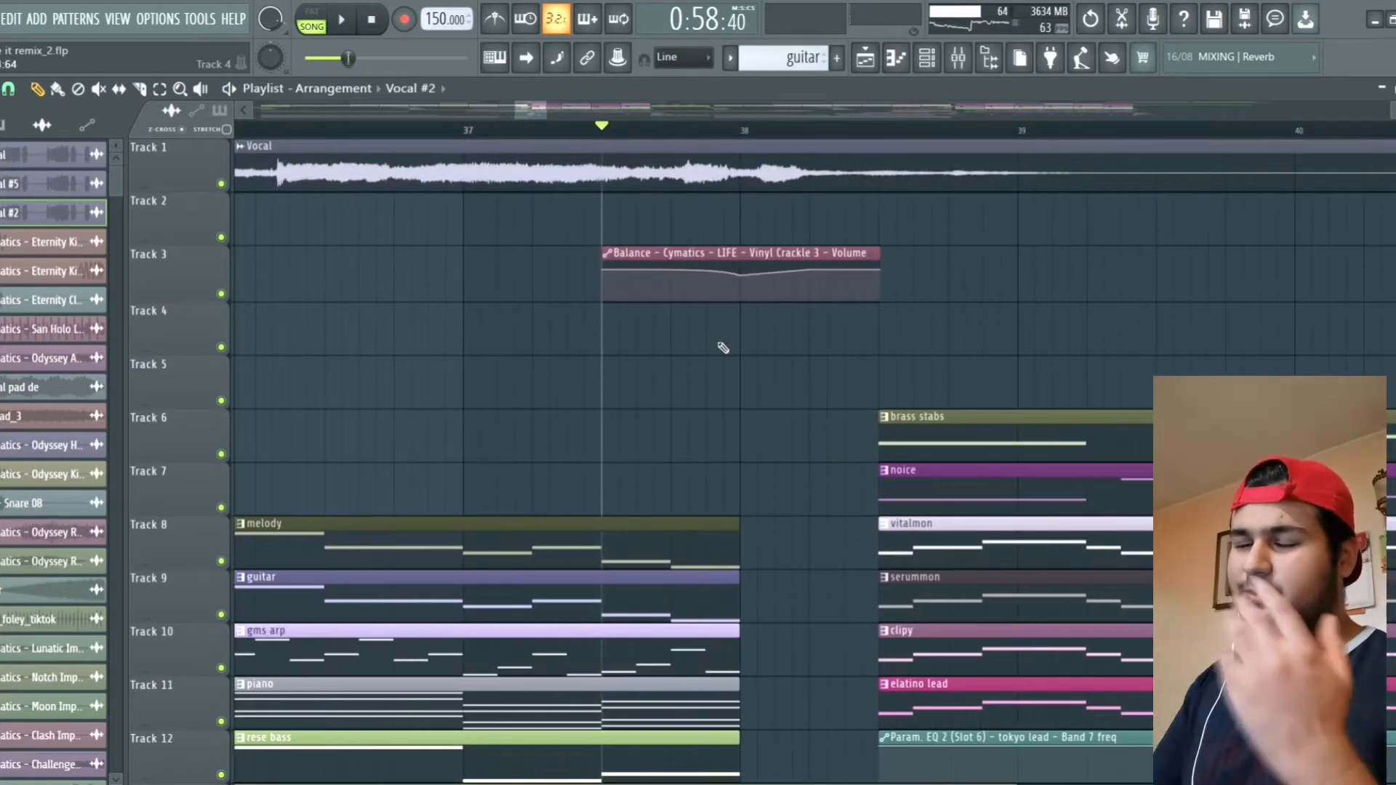
{"action": "scroll", "coordinate": [814, 400], "scroll_direction": "down", "scroll_amount": 2}
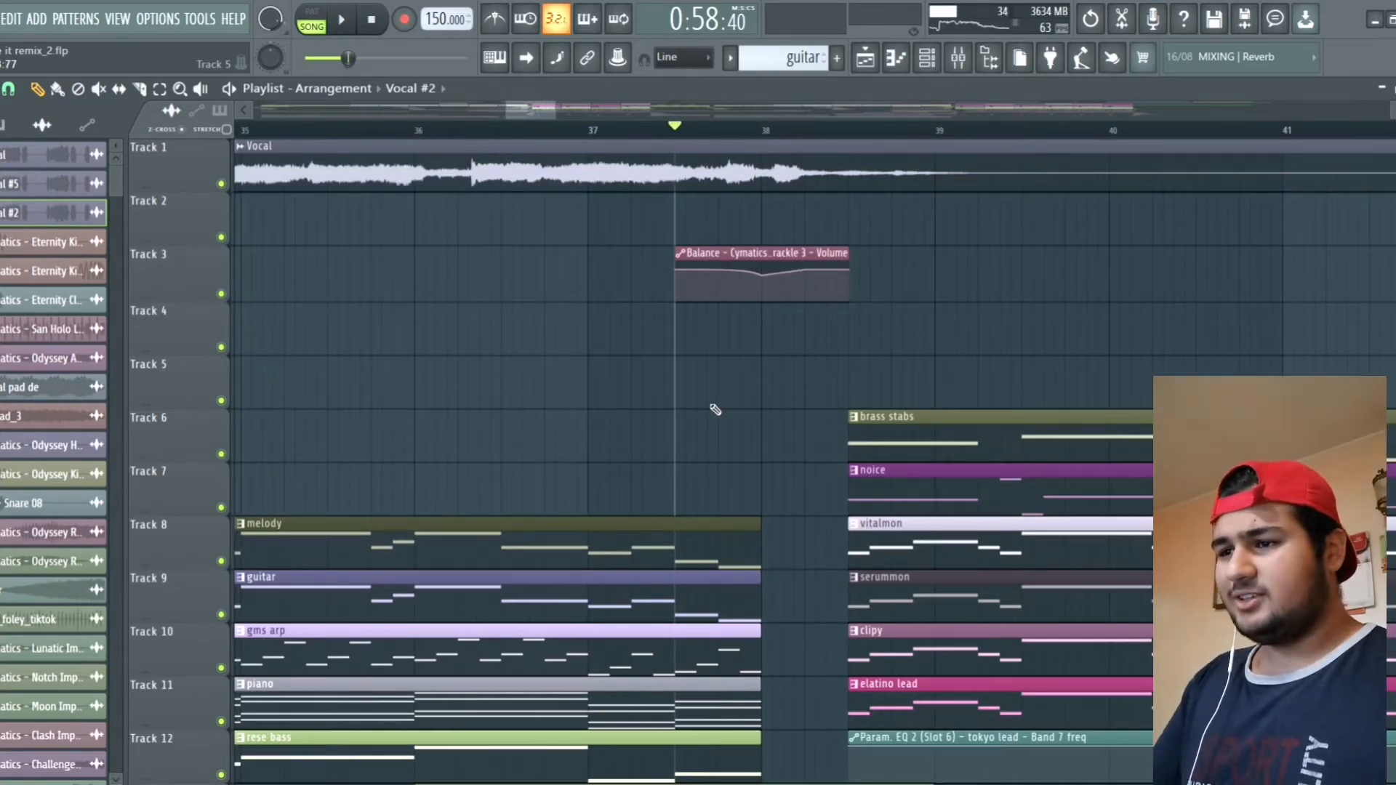
{"action": "scroll", "coordinate": [716, 409], "scroll_direction": "down", "scroll_amount": 16}
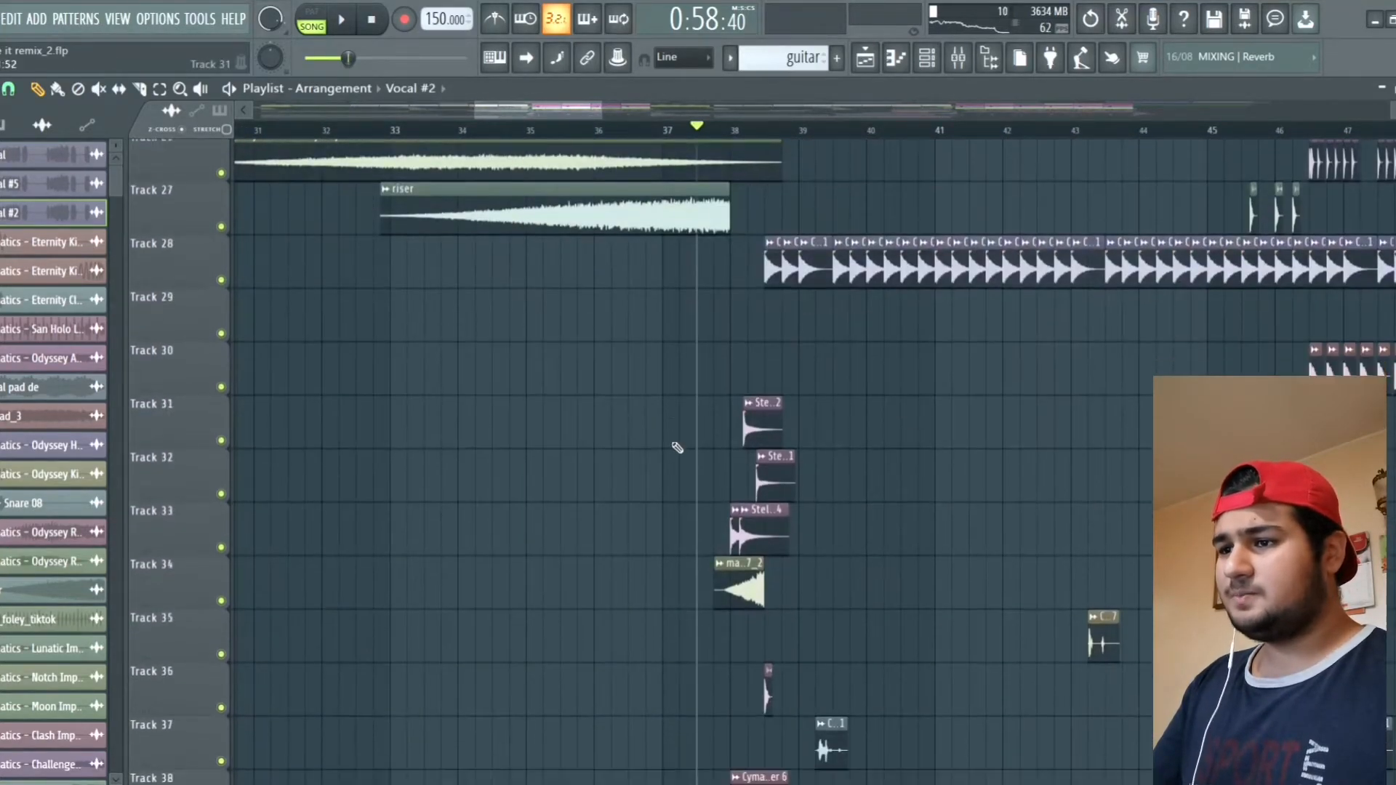
{"action": "scroll", "coordinate": [677, 458], "scroll_direction": "down", "scroll_amount": 6}
{"action": "scroll", "coordinate": [682, 473], "scroll_direction": "up", "scroll_amount": 3}
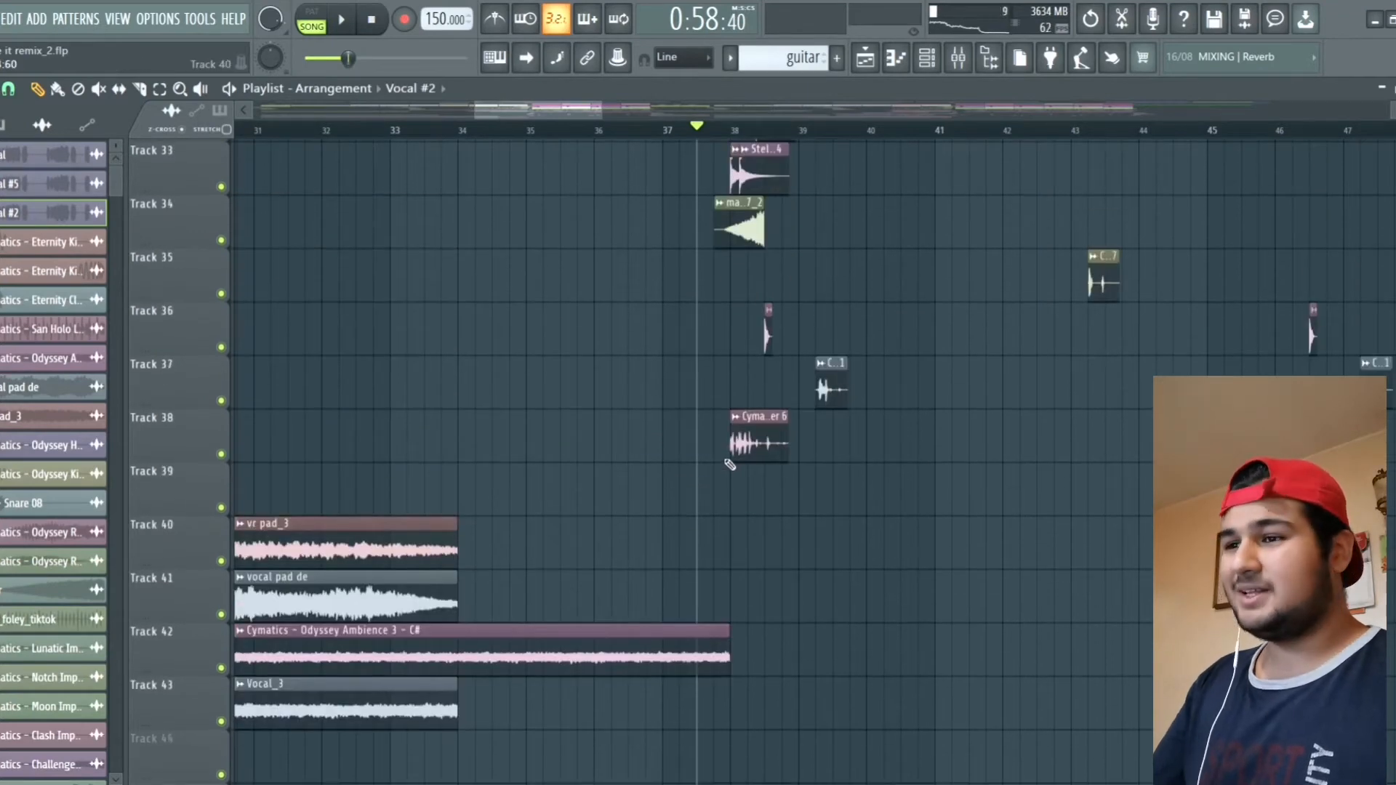
Step: Play the drop from bar 38 and look over its percussion and fill layers on tracks 28 to 39
{"action": "scroll", "coordinate": [729, 465], "scroll_direction": "up", "scroll_amount": 13}
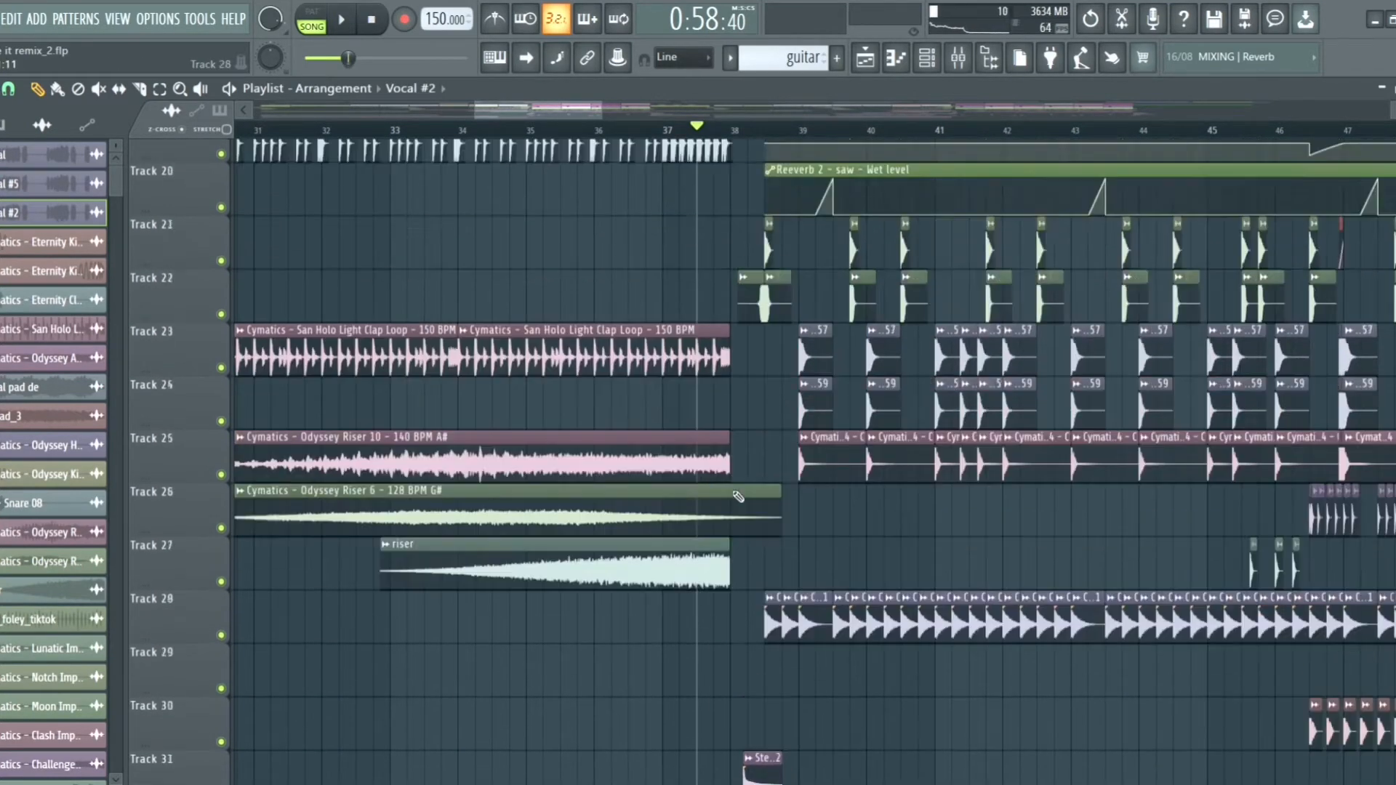
{"action": "scroll", "coordinate": [722, 374], "scroll_direction": "up", "scroll_amount": 4}
{"action": "scroll", "coordinate": [762, 330], "scroll_direction": "up", "scroll_amount": 5}
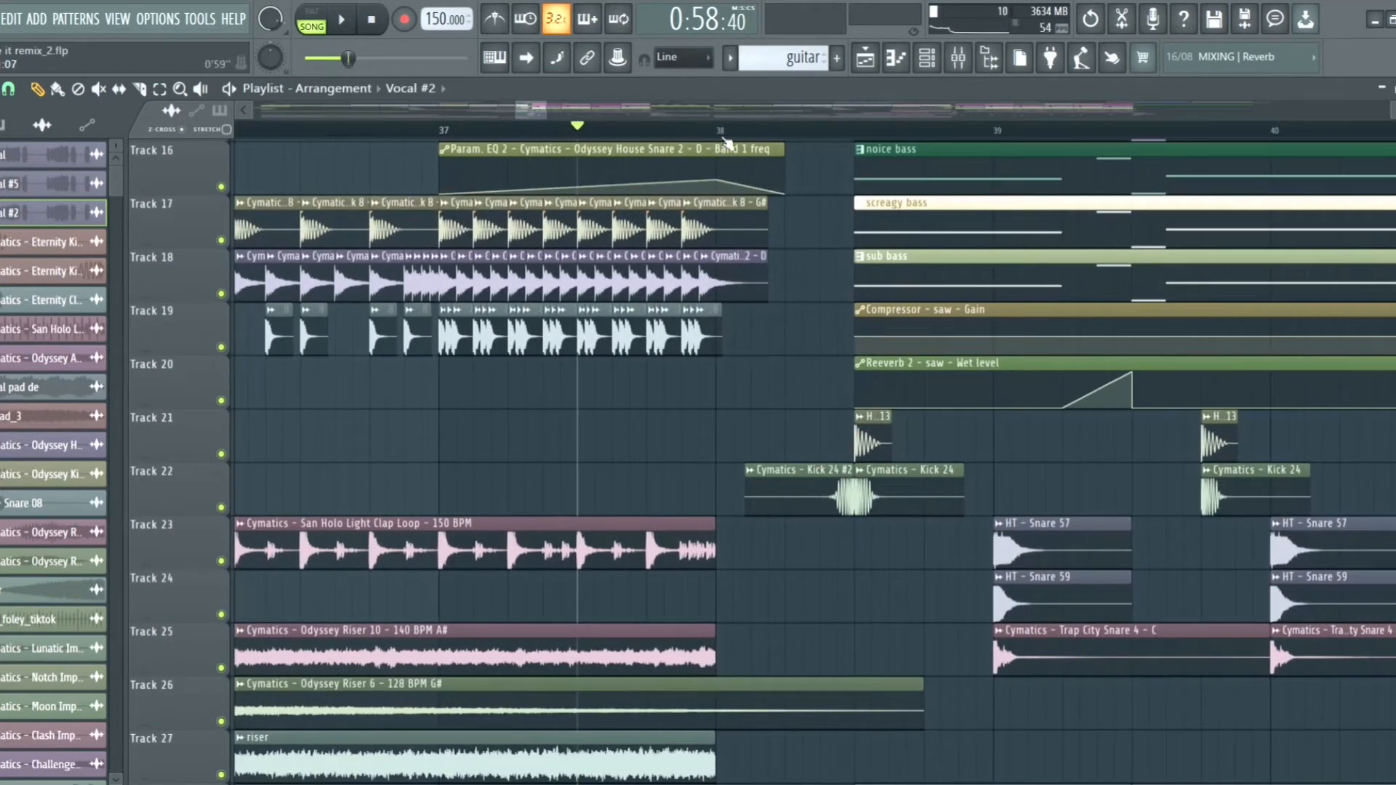
{"action": "key", "text": "space"}
{"action": "scroll", "coordinate": [751, 321], "scroll_direction": "down", "scroll_amount": 8}
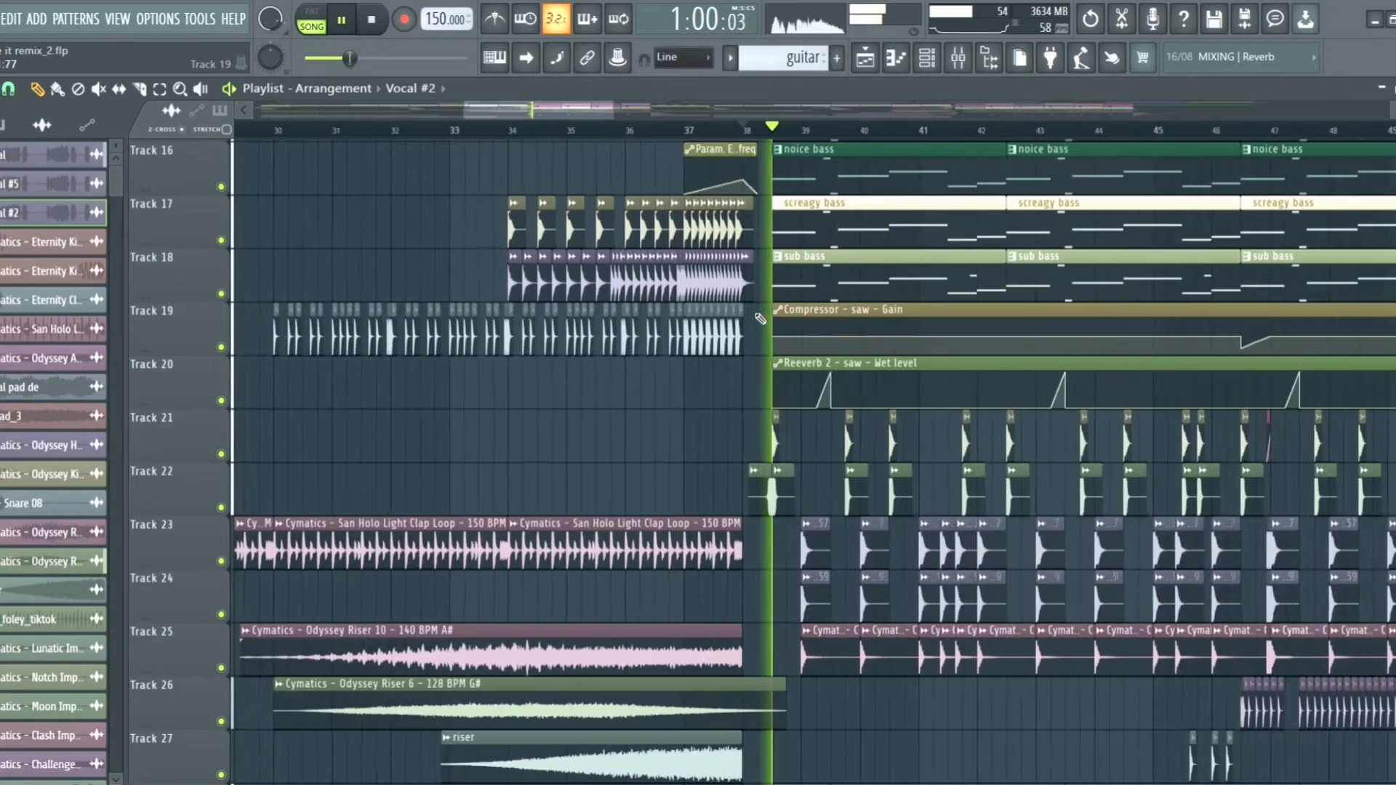
{"action": "scroll", "coordinate": [751, 321], "scroll_direction": "down", "scroll_amount": 4}
{"action": "scroll", "coordinate": [756, 349], "scroll_direction": "down", "scroll_amount": 11}
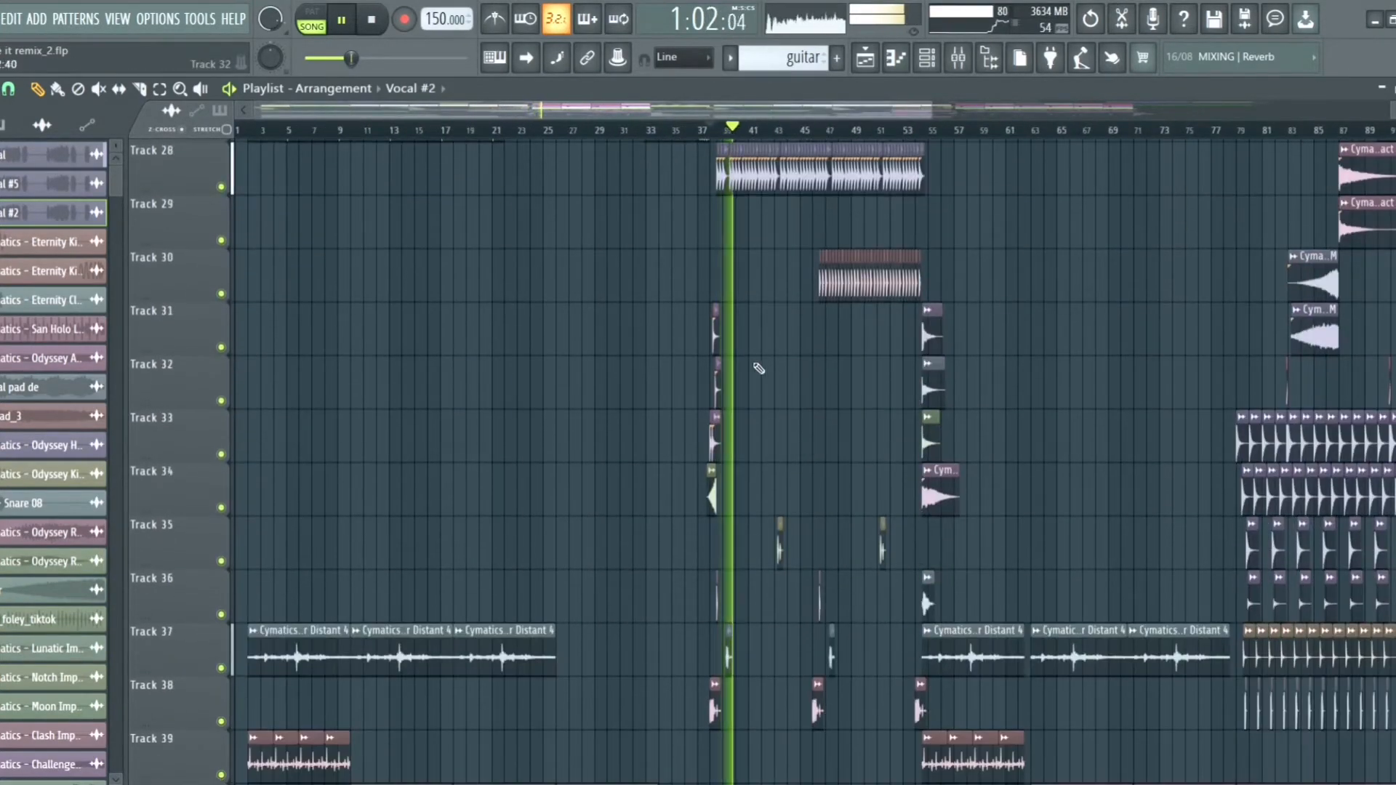
{"action": "scroll", "coordinate": [756, 375], "scroll_direction": "down", "scroll_amount": 4}
{"action": "scroll", "coordinate": [517, 461], "scroll_direction": "up", "scroll_amount": 5}
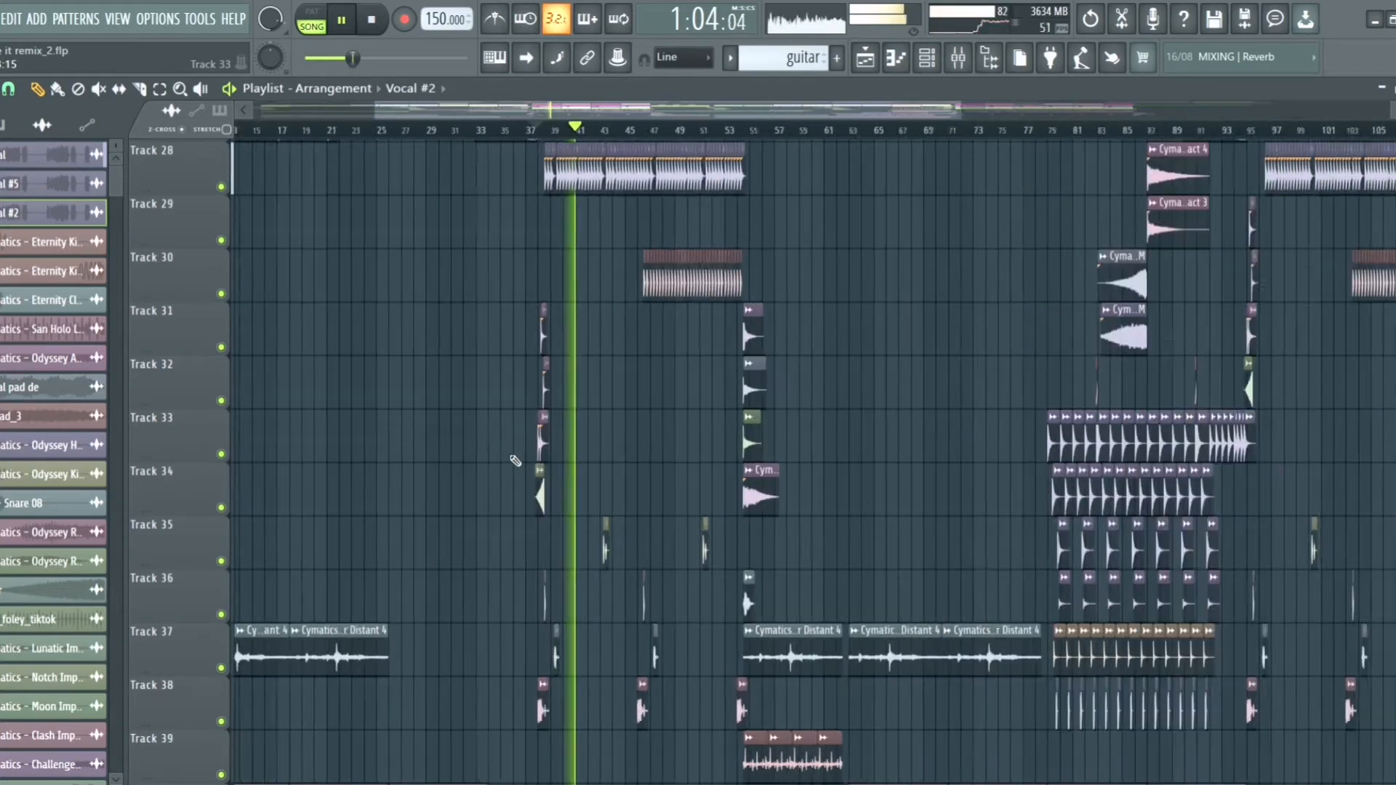
Step: Examine the drop's lead, bass and automation layers on tracks 6 to 20 during playback, and stop playback
{"action": "scroll", "coordinate": [542, 463], "scroll_direction": "up", "scroll_amount": 3}
{"action": "scroll", "coordinate": [543, 464], "scroll_direction": "up", "scroll_amount": 15}
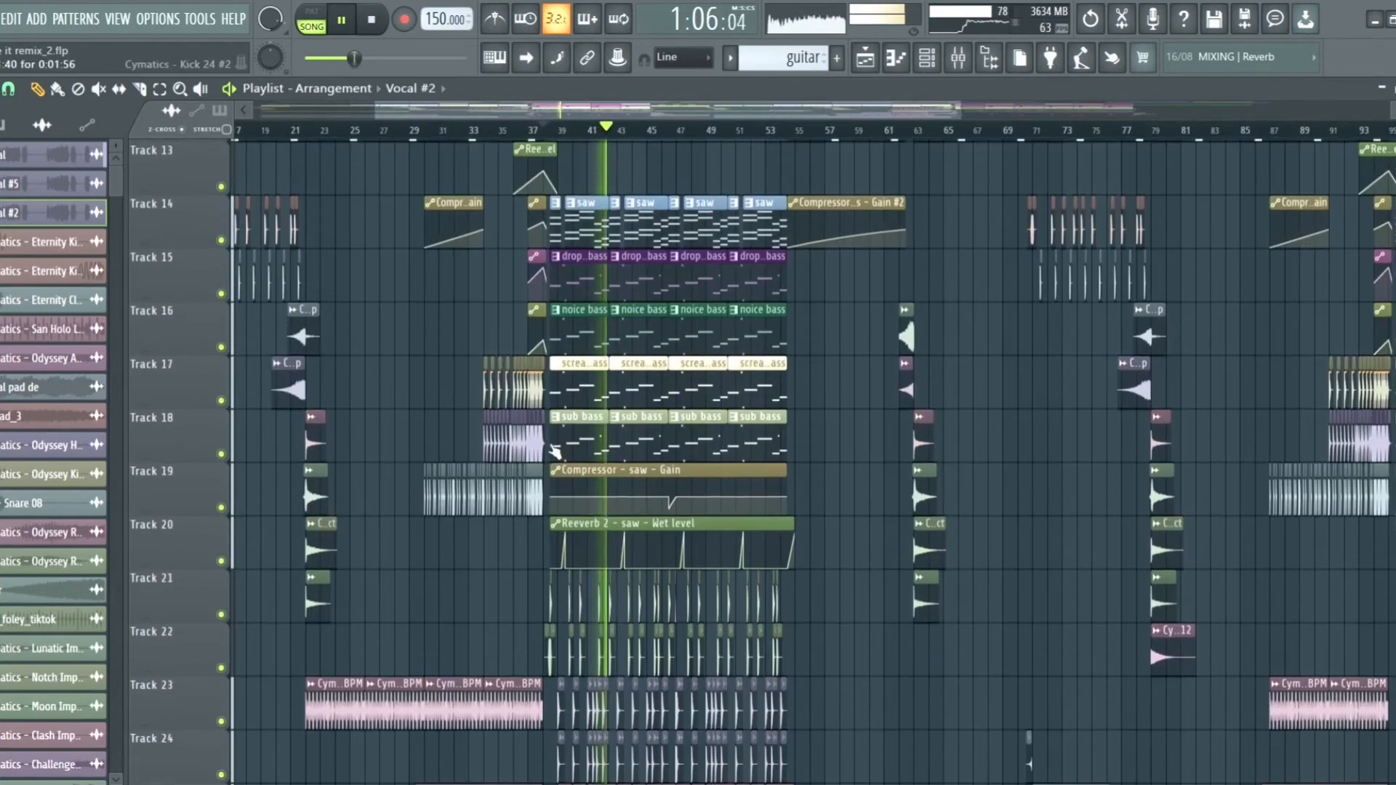
{"action": "scroll", "coordinate": [558, 444], "scroll_direction": "up", "scroll_amount": 2}
{"action": "scroll", "coordinate": [581, 418], "scroll_direction": "up", "scroll_amount": 9}
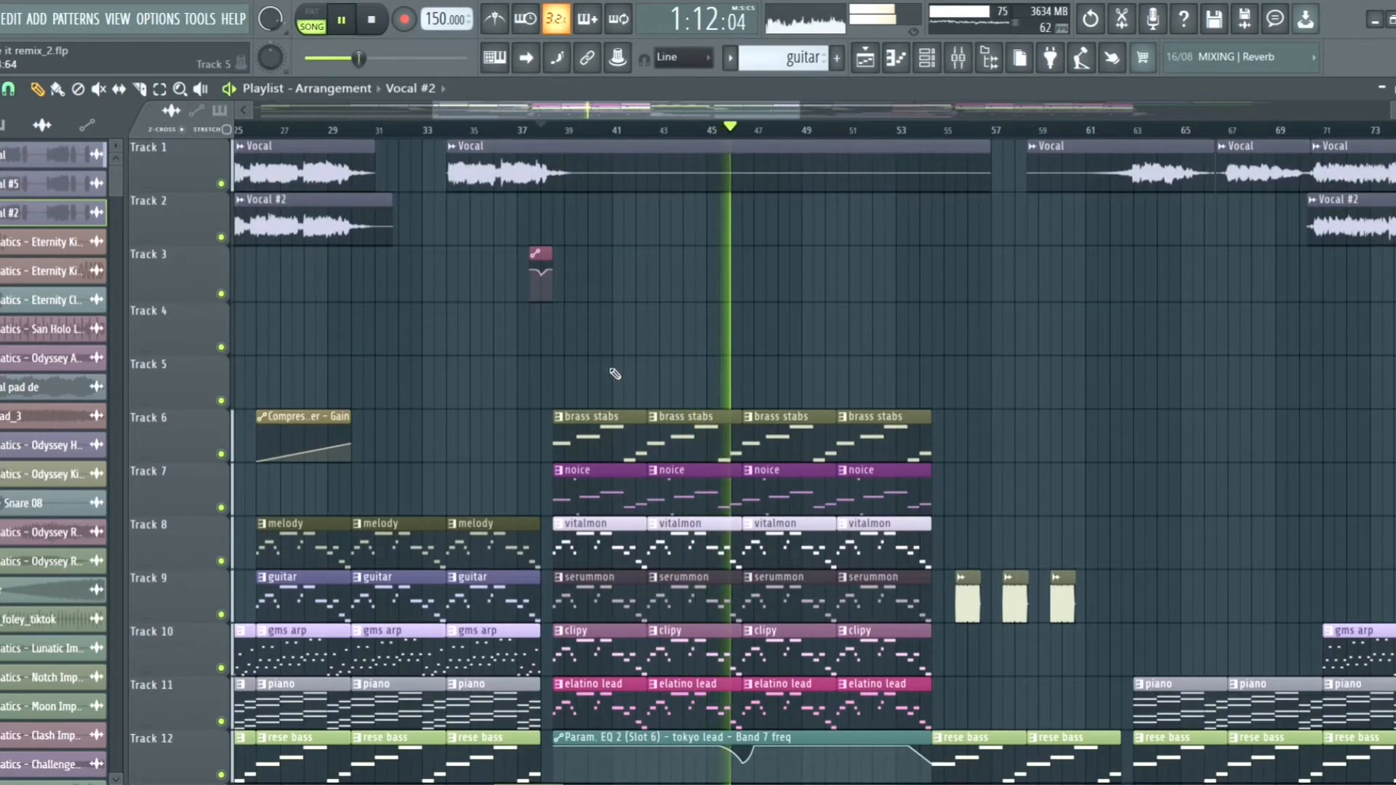
{"action": "scroll", "coordinate": [472, 322], "scroll_direction": "down", "scroll_amount": 2}
{"action": "scroll", "coordinate": [482, 321], "scroll_direction": "up", "scroll_amount": 6}
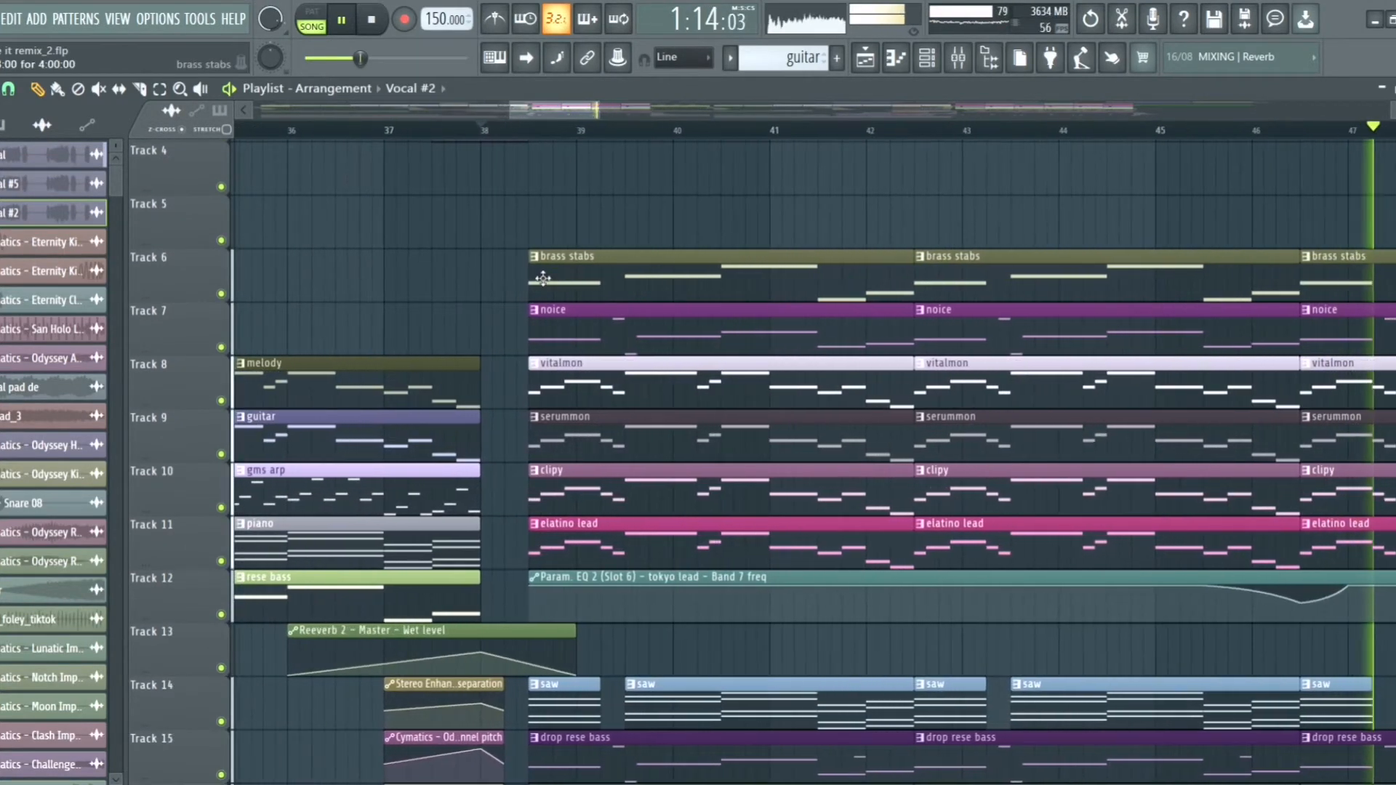
{"action": "scroll", "coordinate": [516, 259], "scroll_direction": "down", "scroll_amount": 5}
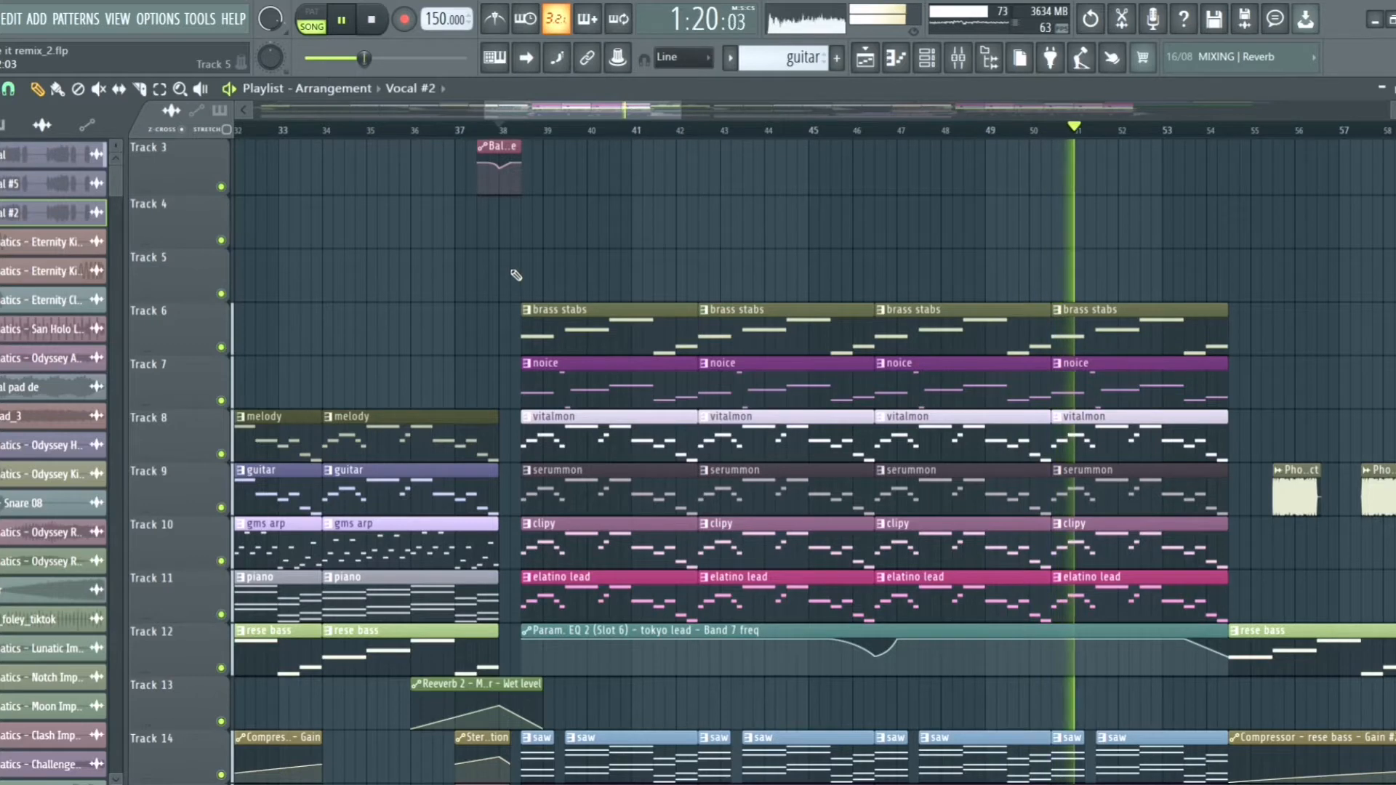
{"action": "scroll", "coordinate": [515, 273], "scroll_direction": "down", "scroll_amount": 4}
{"action": "scroll", "coordinate": [513, 272], "scroll_direction": "up", "scroll_amount": 3}
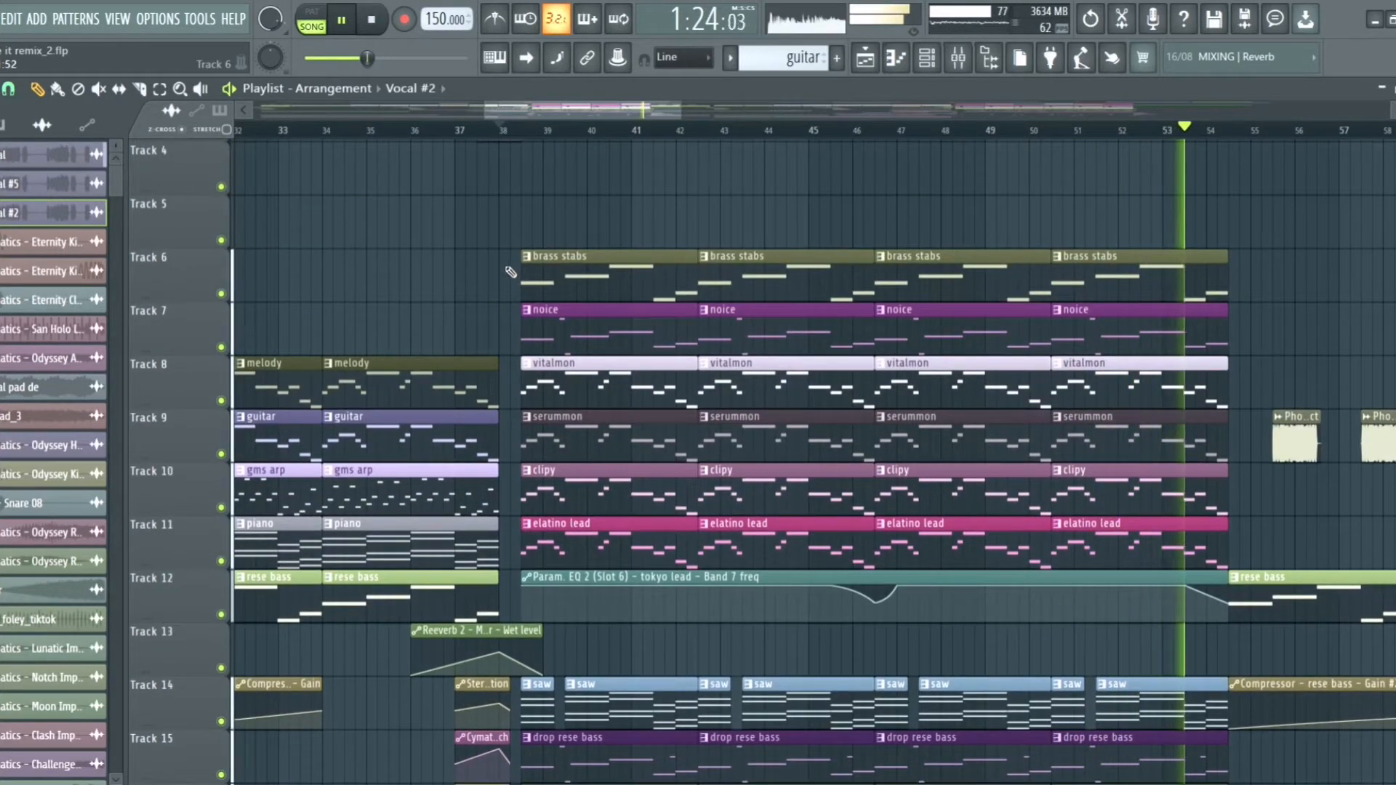
{"action": "key", "text": "space"}
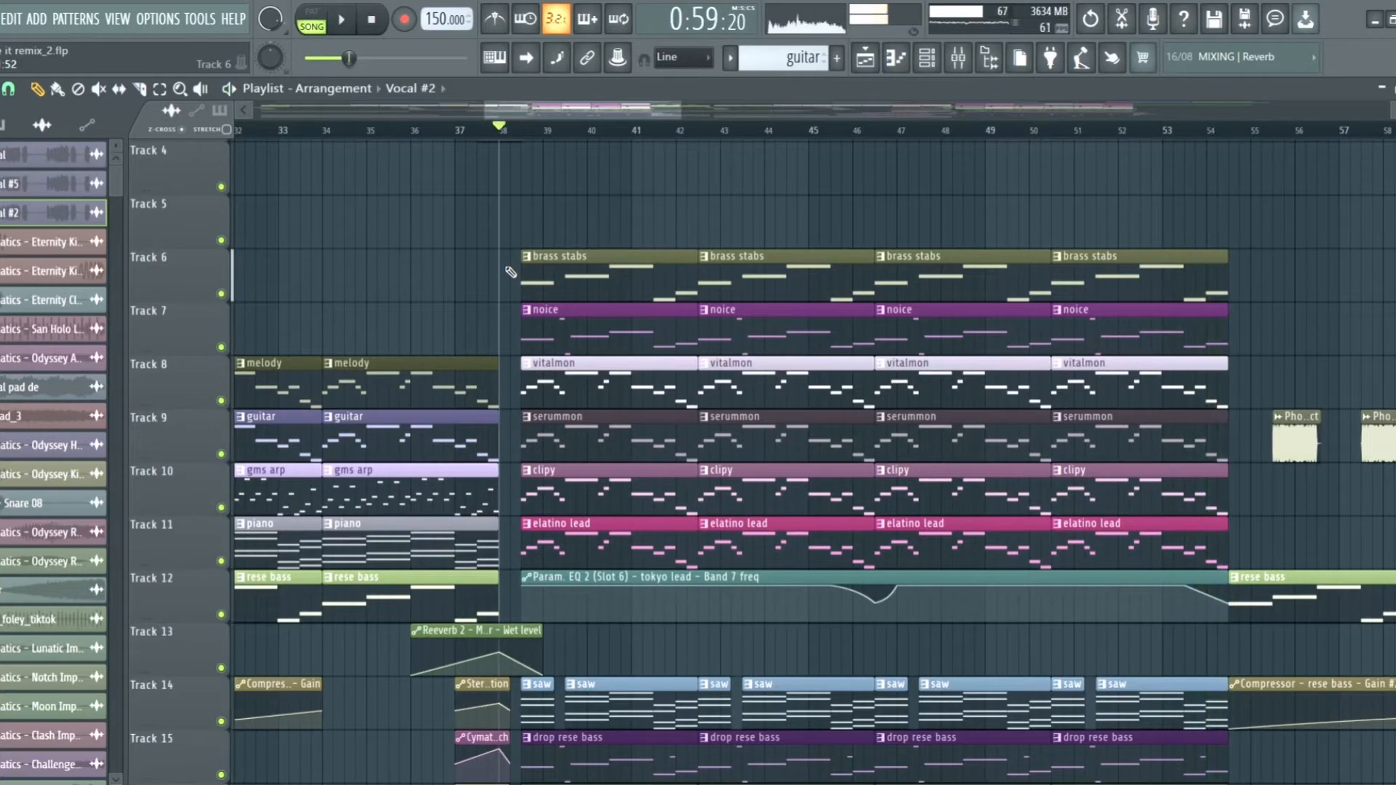
Step: Solo the kick track 21 and add tracks 22 to 26 to the soloed group
{"action": "scroll", "coordinate": [504, 282], "scroll_direction": "down", "scroll_amount": 10}
{"action": "scroll", "coordinate": [508, 299], "scroll_direction": "down", "scroll_amount": 8}
{"action": "scroll", "coordinate": [508, 298], "scroll_direction": "up", "scroll_amount": 8}
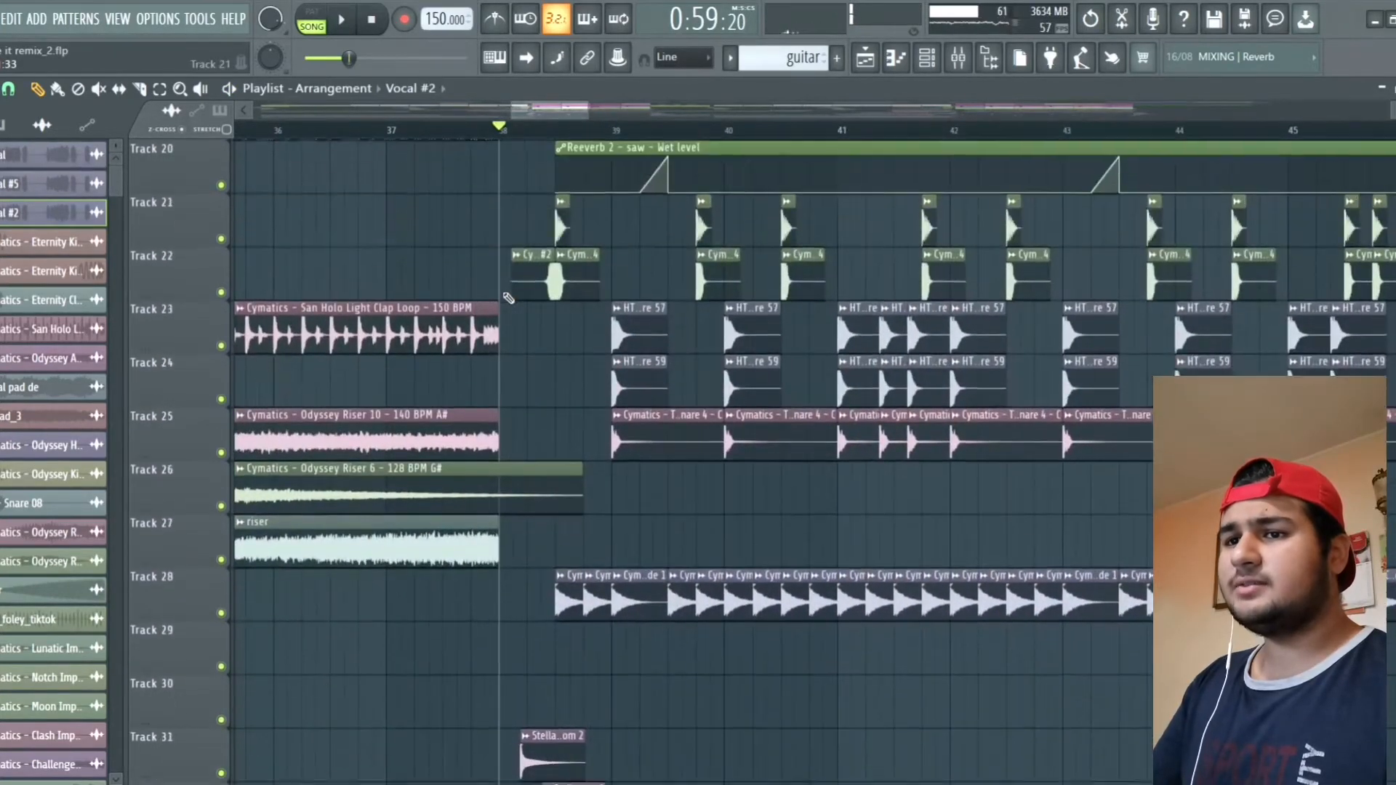
{"action": "scroll", "coordinate": [508, 294], "scroll_direction": "up", "scroll_amount": 2}
{"action": "right_click", "coordinate": [221, 347]}
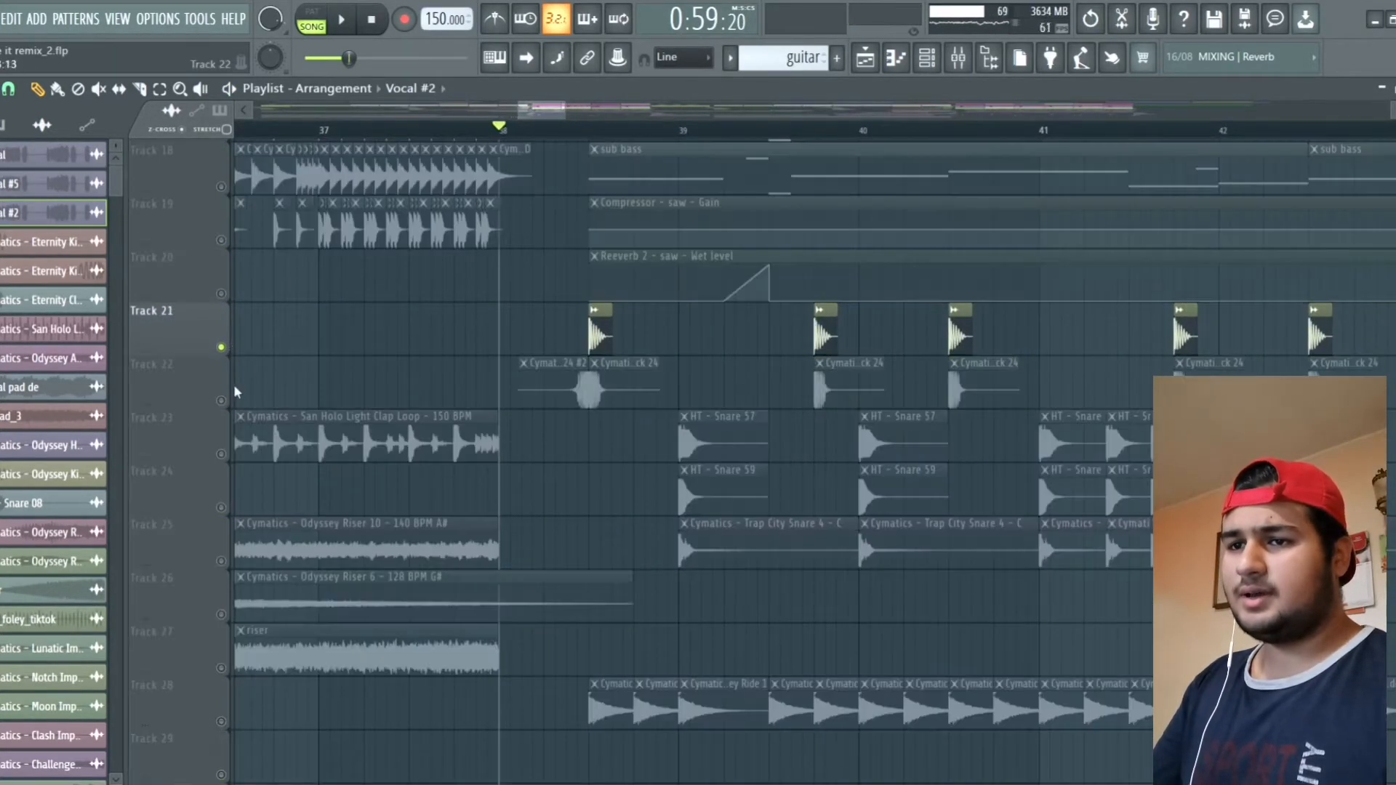
{"action": "left_click", "coordinate": [222, 396]}
{"action": "scroll", "coordinate": [222, 387], "scroll_direction": "down", "scroll_amount": 1}
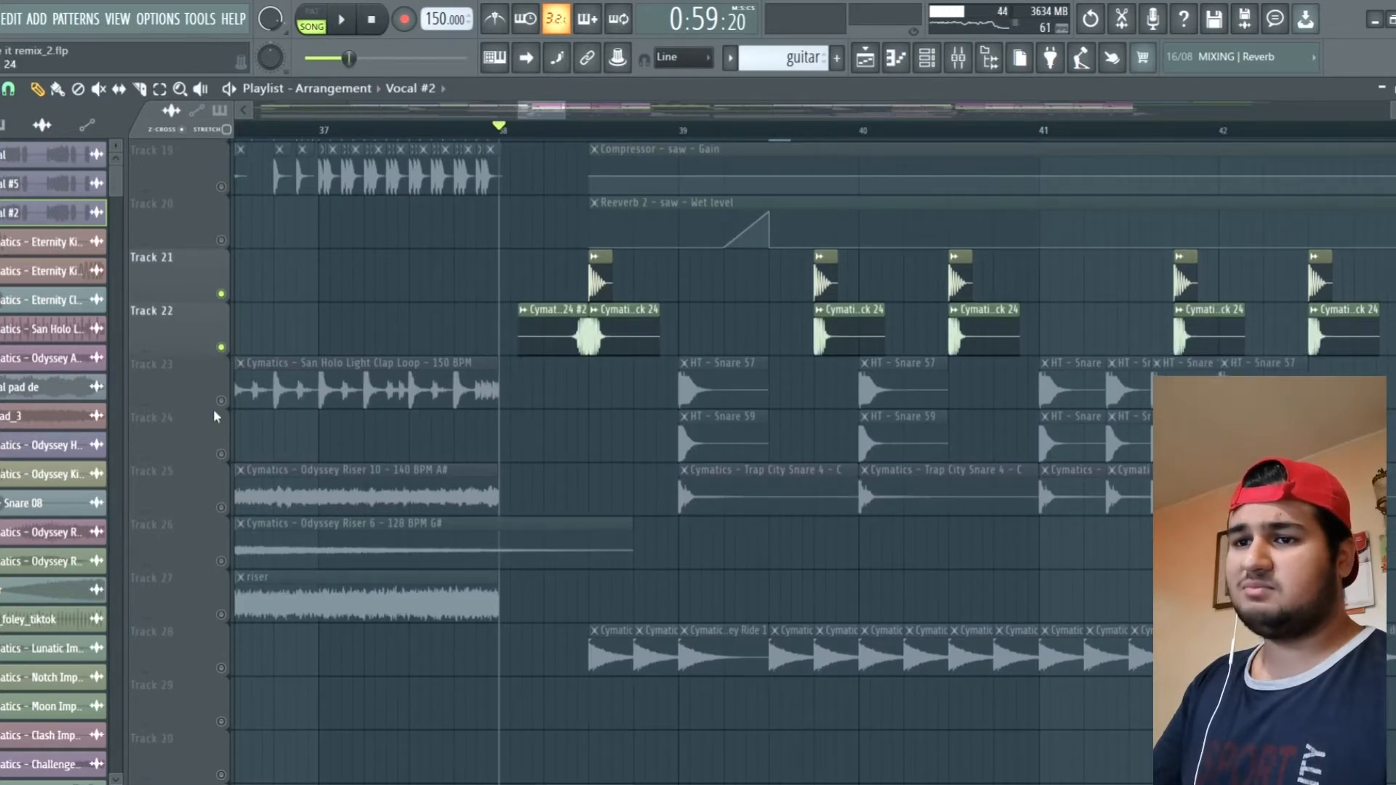
{"action": "left_click", "coordinate": [221, 401]}
{"action": "left_click", "coordinate": [221, 454]}
{"action": "scroll", "coordinate": [224, 452], "scroll_direction": "down", "scroll_amount": 2}
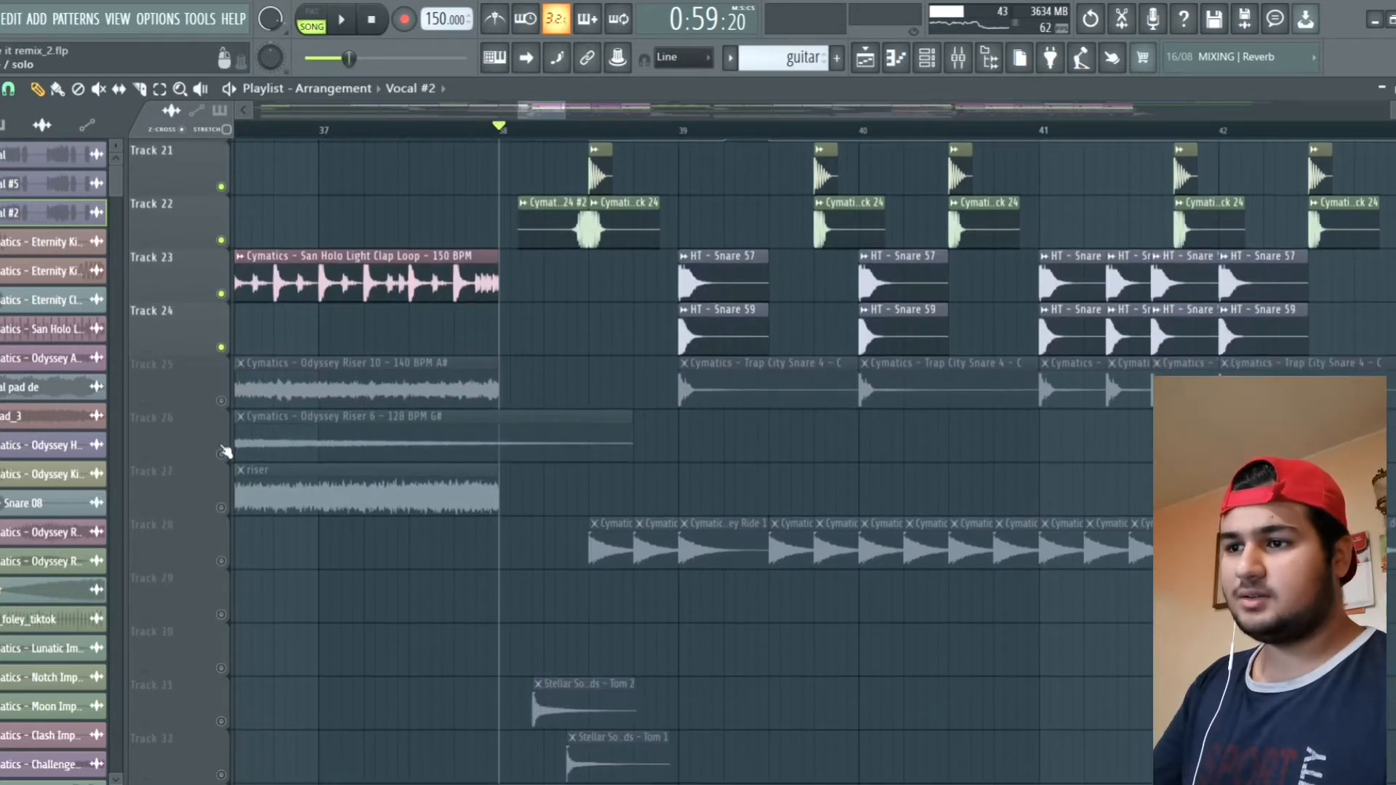
{"action": "left_click", "coordinate": [221, 454]}
{"action": "left_click", "coordinate": [221, 401]}
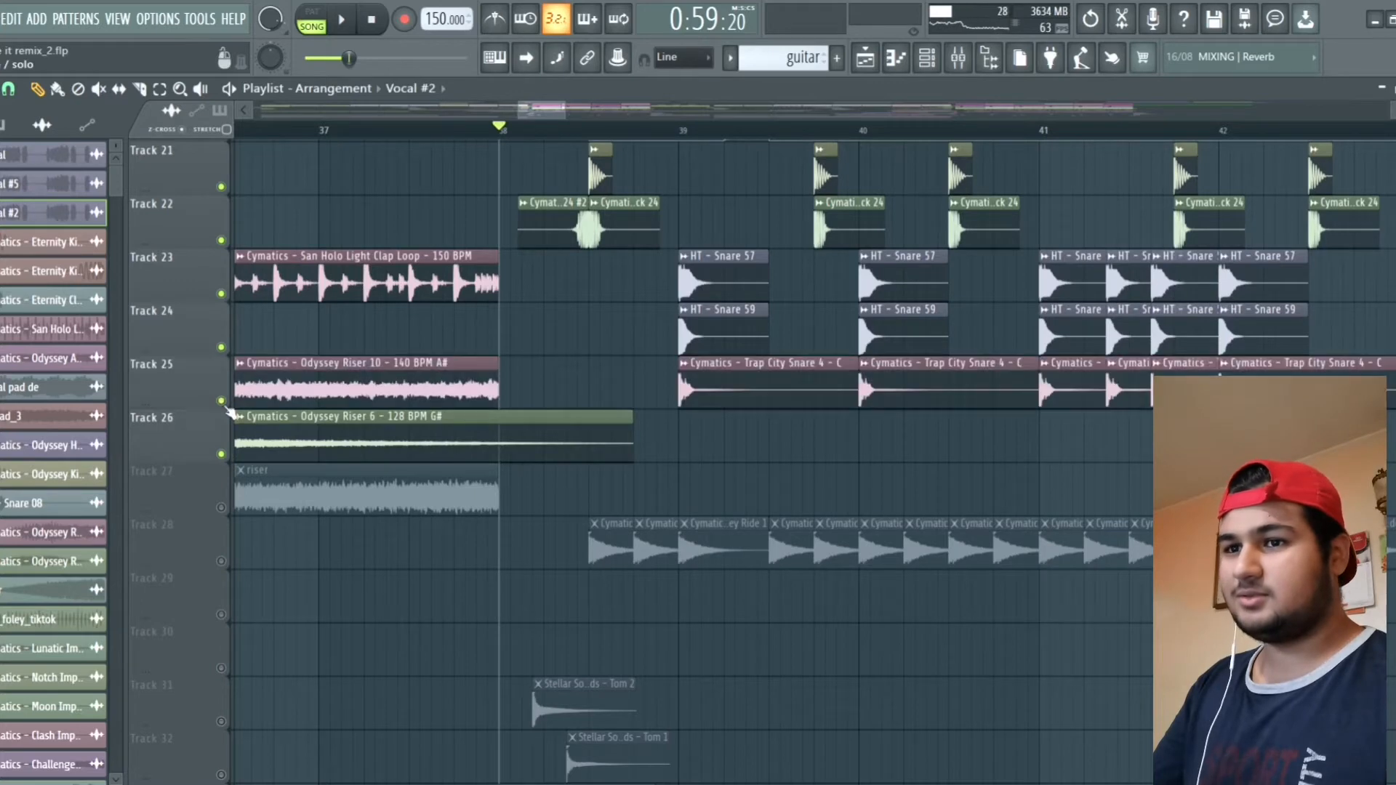
Step: Add the Odyssey Ride track 28 and tracks 30 and 31 to the soloed group
{"action": "scroll", "coordinate": [229, 411], "scroll_direction": "down", "scroll_amount": 4}
{"action": "left_click", "coordinate": [221, 347]}
{"action": "scroll", "coordinate": [225, 356], "scroll_direction": "down", "scroll_amount": 1}
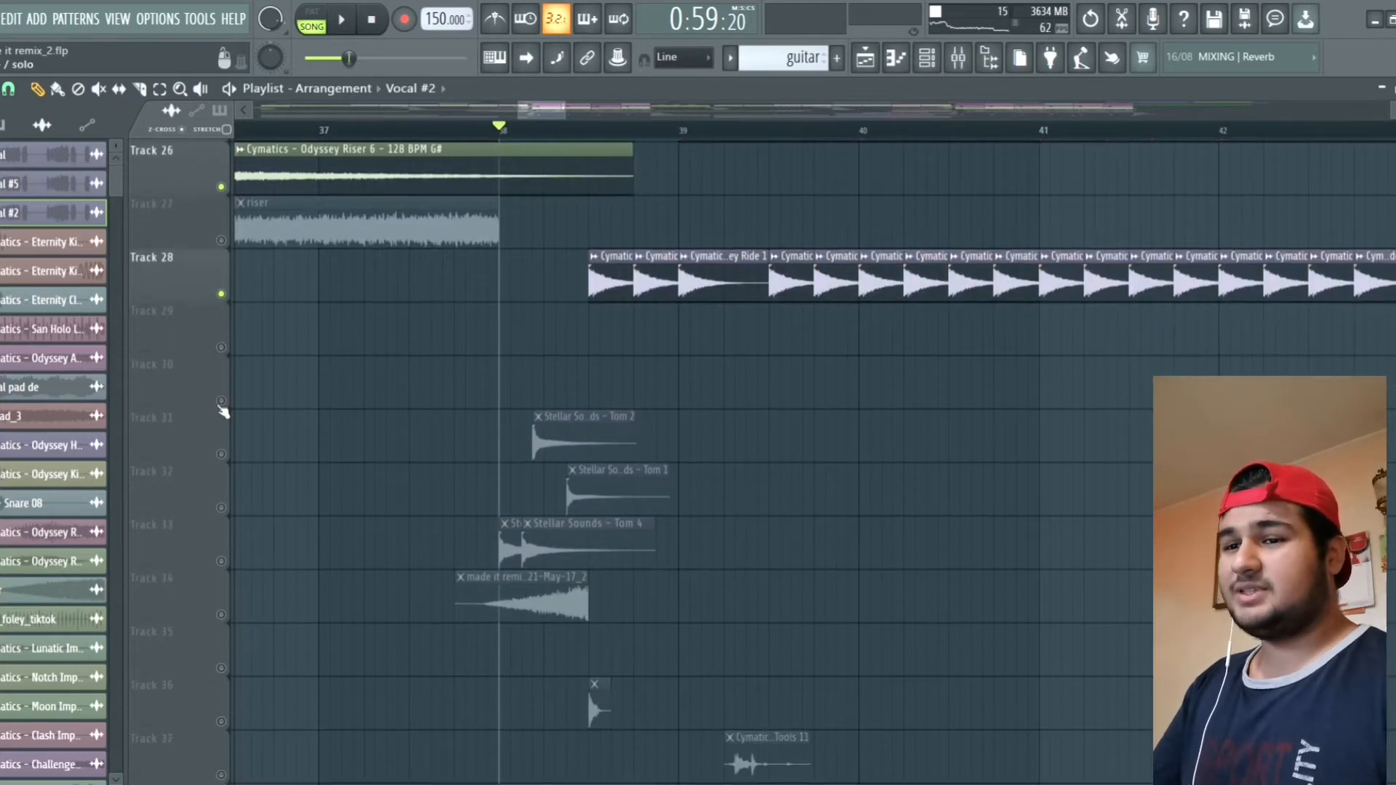
{"action": "left_click", "coordinate": [221, 400]}
{"action": "left_click", "coordinate": [221, 454]}
{"action": "scroll", "coordinate": [223, 447], "scroll_direction": "down", "scroll_amount": 1}
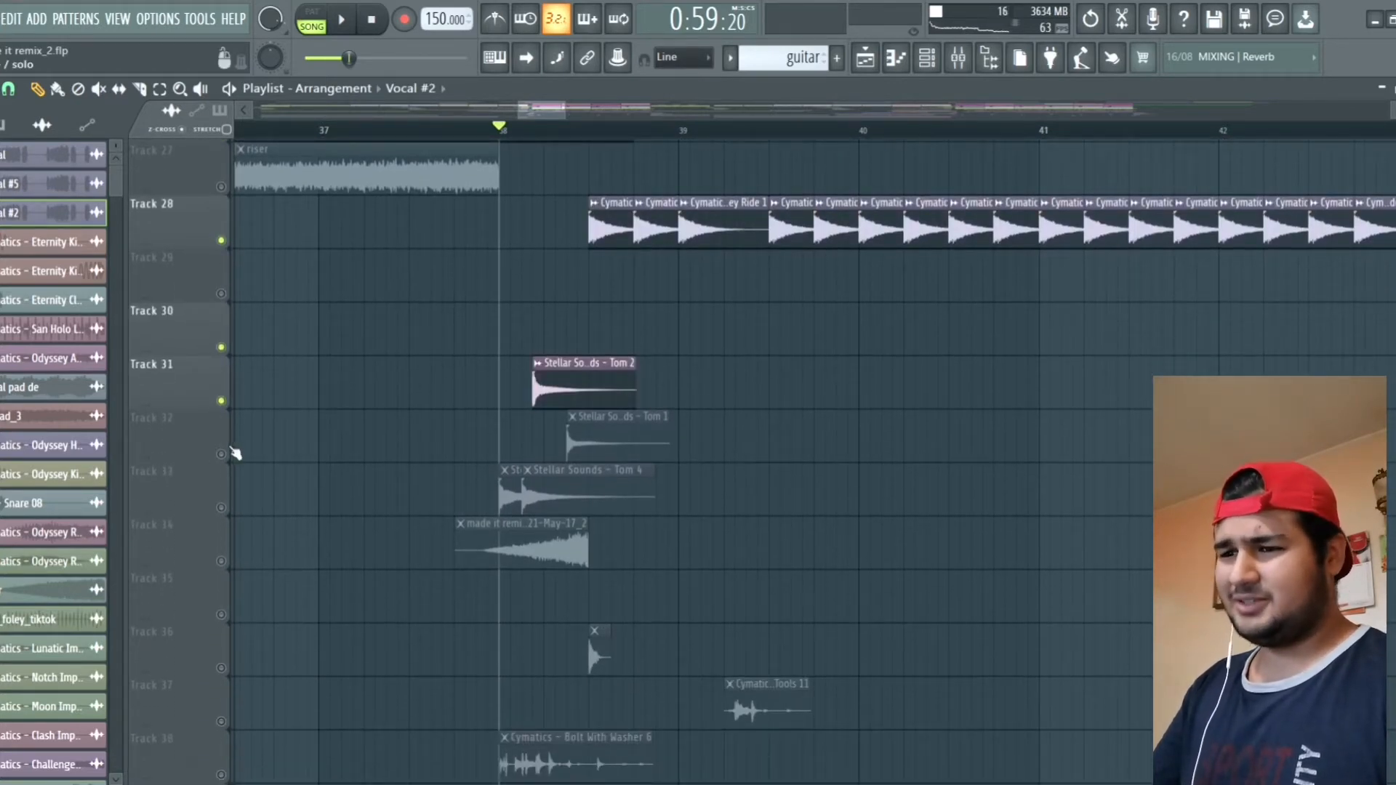
Step: Add the tom tracks 32 and 33, the rising sample on track 34 and the zap on track 36 to the soloed group
{"action": "left_click", "coordinate": [221, 454]}
{"action": "left_click", "coordinate": [221, 507]}
{"action": "scroll", "coordinate": [225, 458], "scroll_direction": "down", "scroll_amount": 2}
{"action": "left_click", "coordinate": [221, 454]}
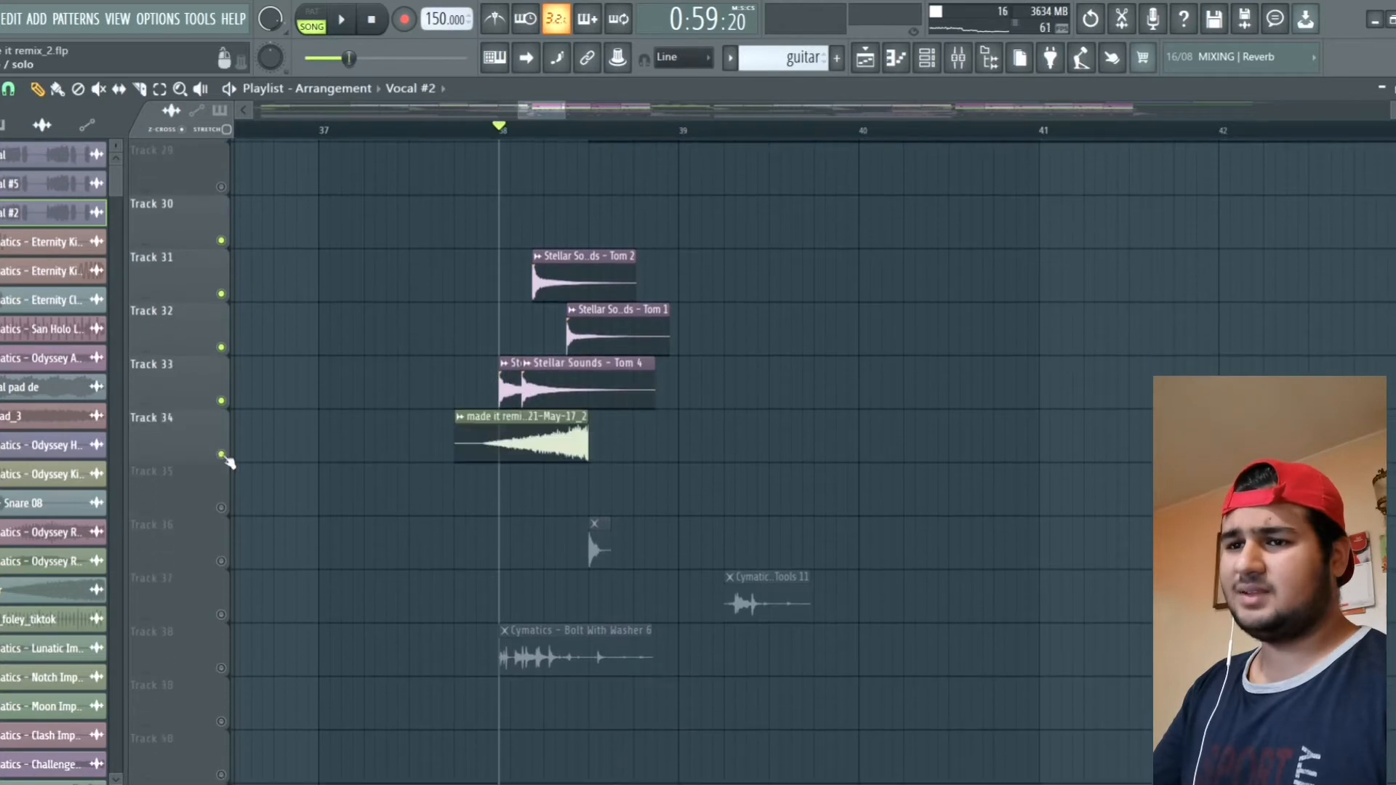
{"action": "scroll", "coordinate": [225, 461], "scroll_direction": "down", "scroll_amount": 2}
{"action": "left_click", "coordinate": [221, 453]}
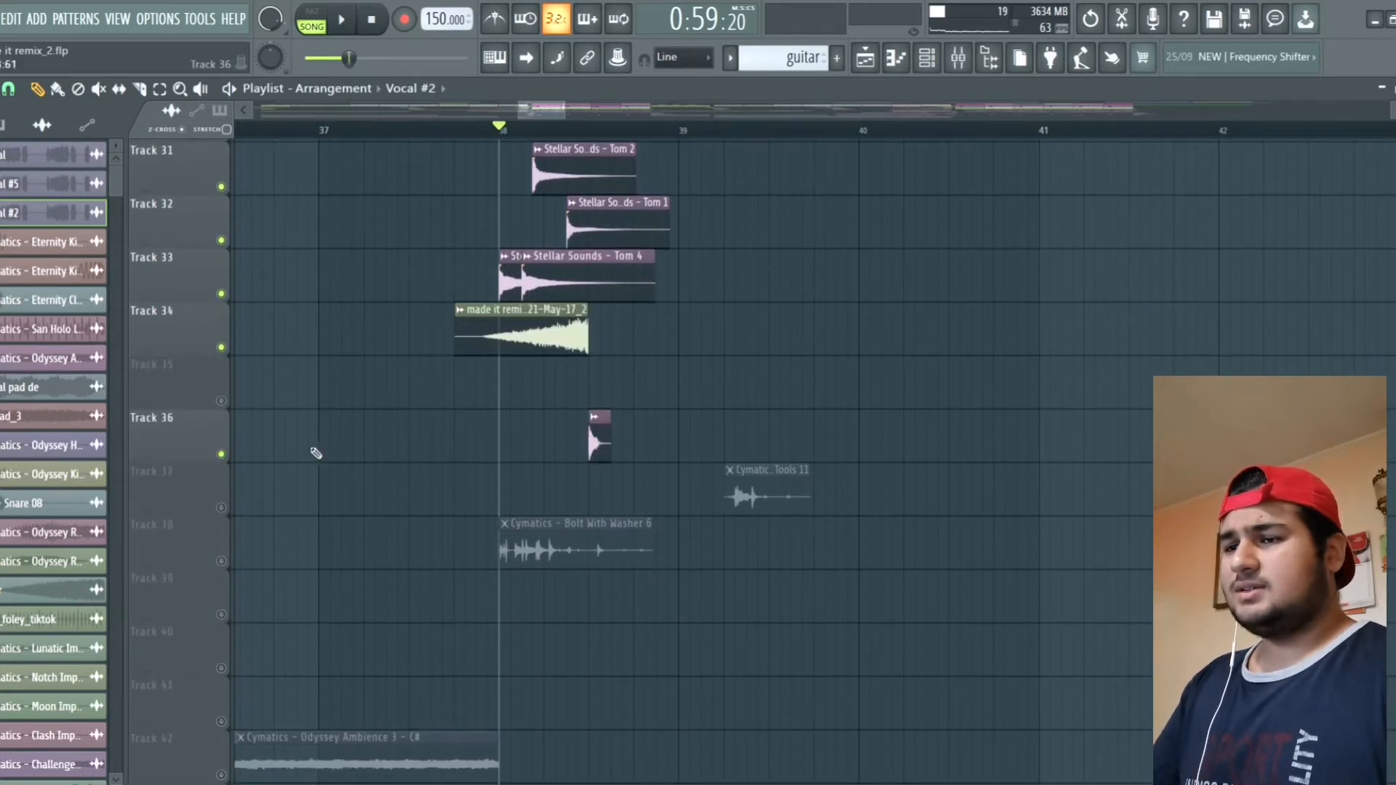
Step: Play the soloed drum fill from bar 38 twice, focusing on the Stellar Sounds toms on tracks 31 to 33
{"action": "key", "text": "space"}
{"action": "key", "text": "space"}
{"action": "scroll", "coordinate": [679, 250], "scroll_direction": "up", "scroll_amount": 7}
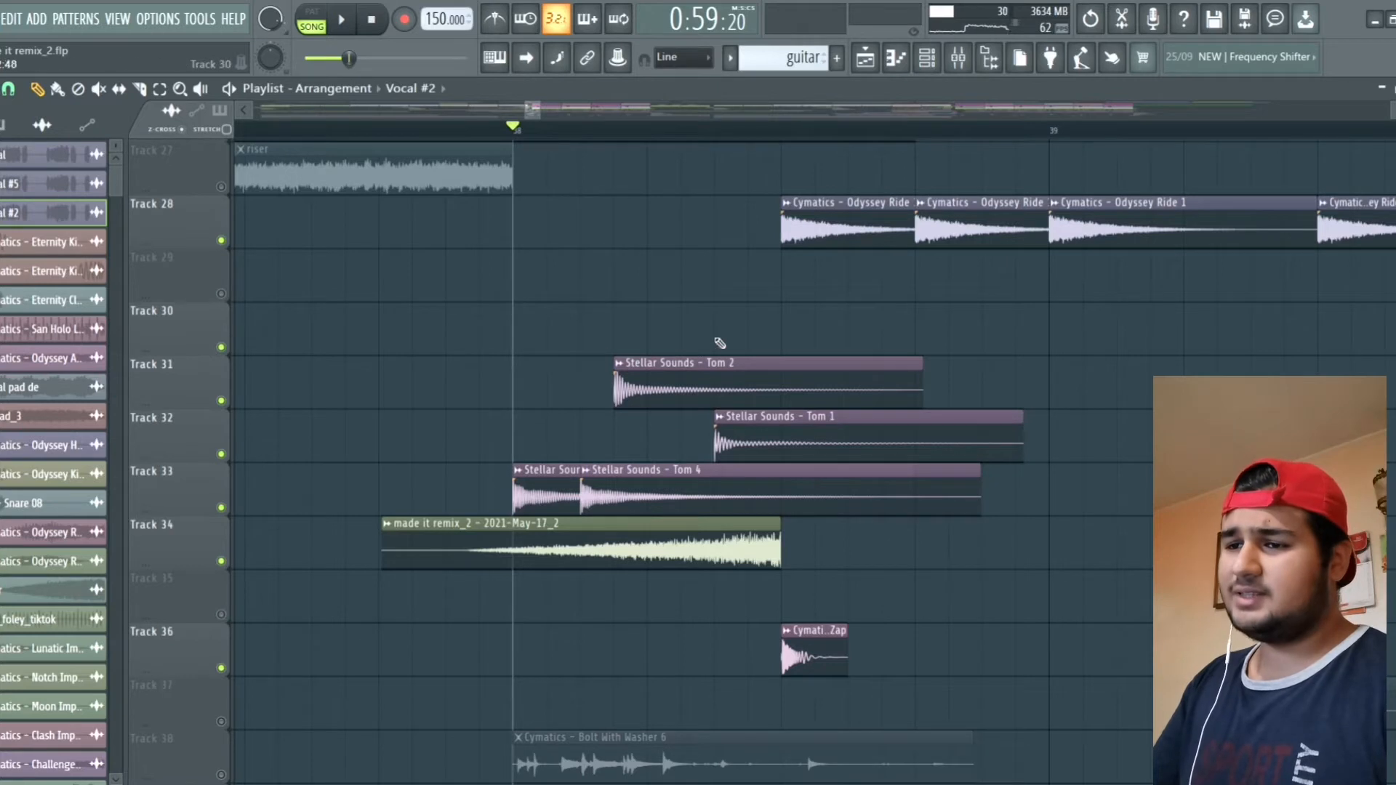
{"action": "key", "text": "space"}
{"action": "key", "text": "space"}
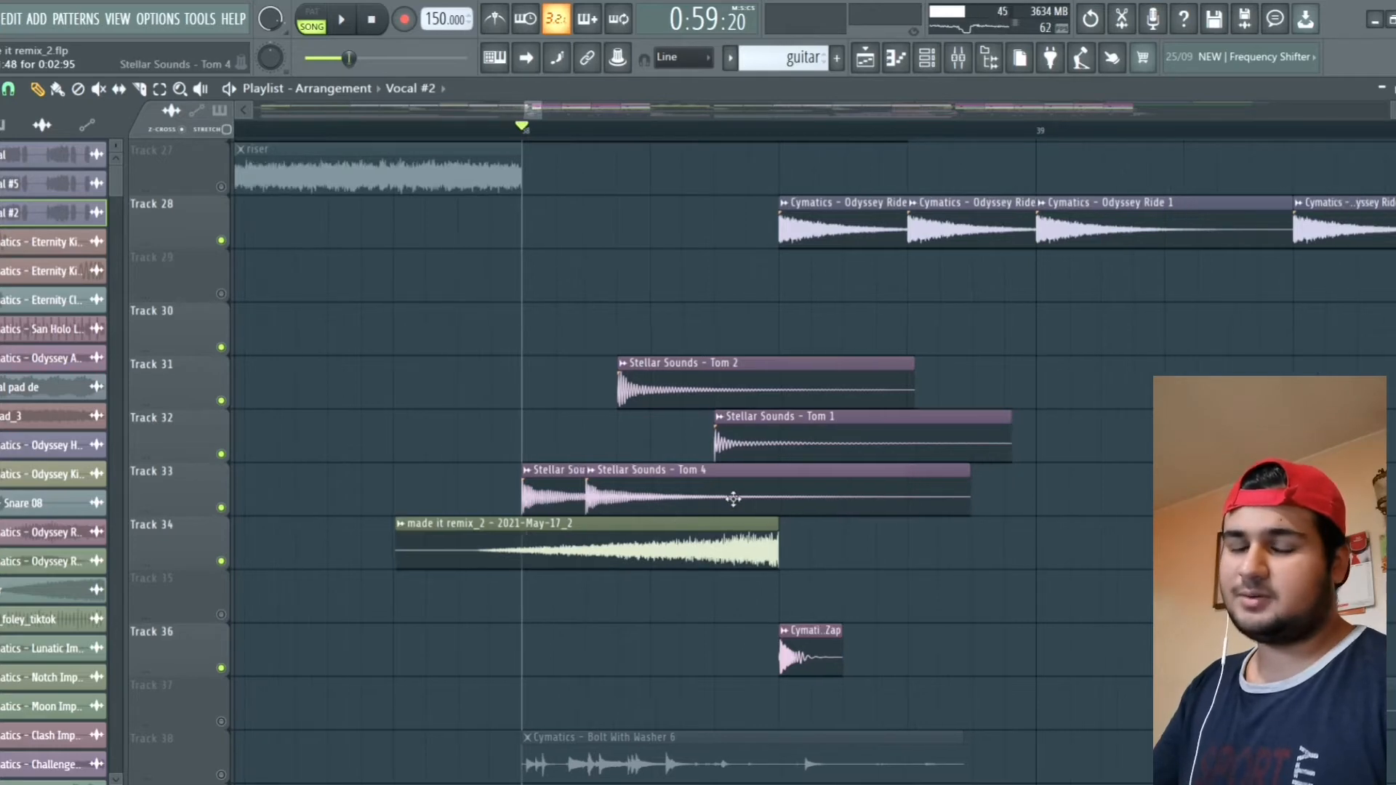
Step: Enable track 27 and play the soloed drop drums from bar 38 to about bar 48, following tracks 21 to 30, and stop playback
{"action": "scroll", "coordinate": [727, 502], "scroll_direction": "down", "scroll_amount": 3}
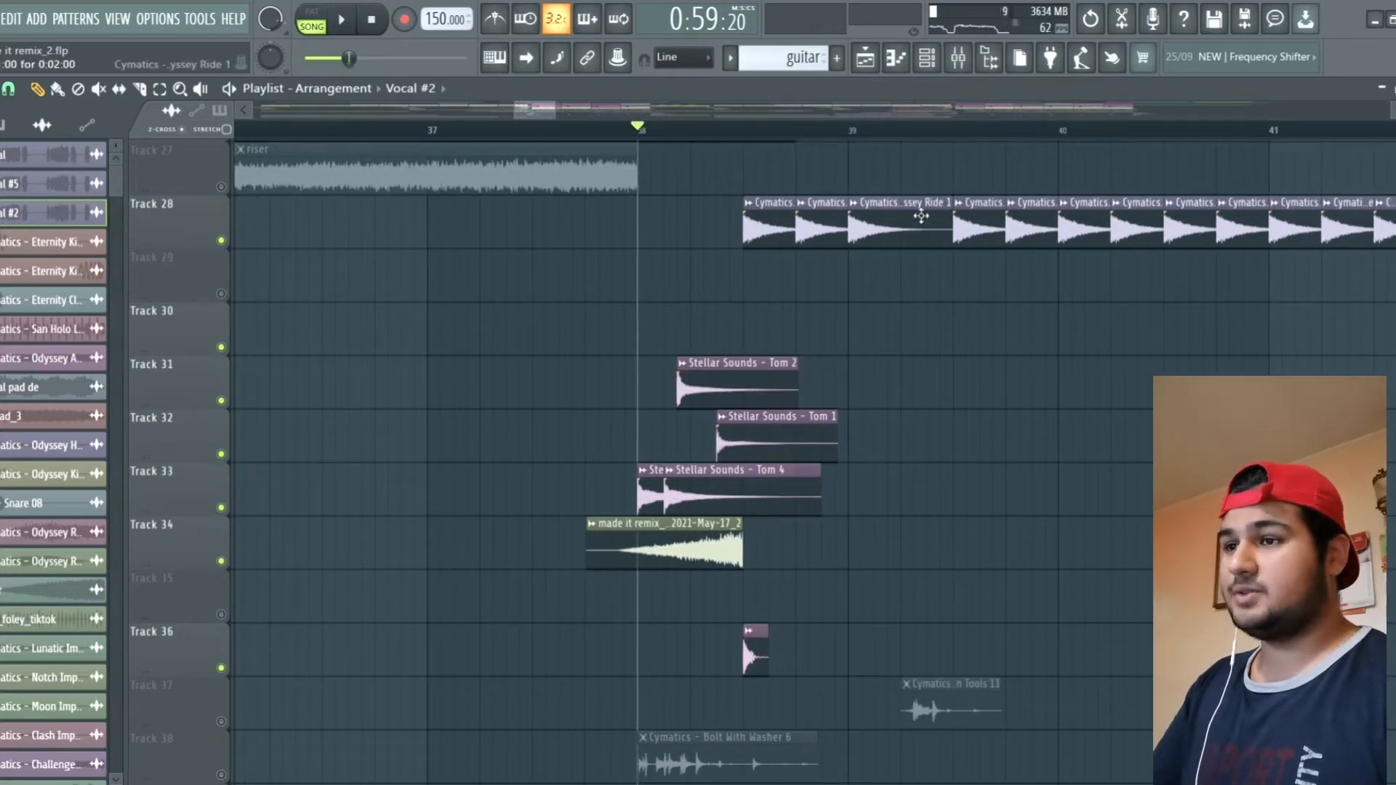
{"action": "scroll", "coordinate": [834, 188], "scroll_direction": "up", "scroll_amount": 4}
{"action": "scroll", "coordinate": [783, 227], "scroll_direction": "down", "scroll_amount": 9}
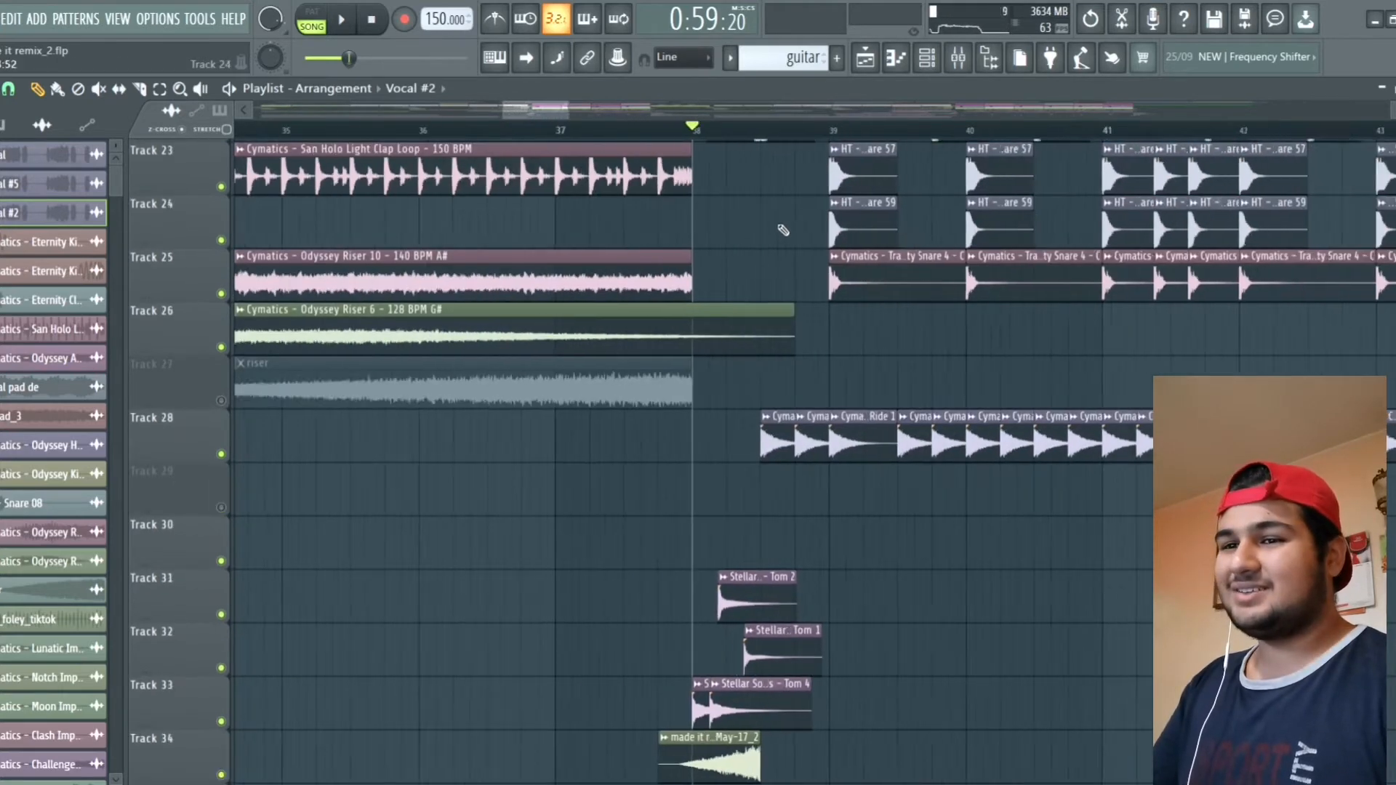
{"action": "scroll", "coordinate": [899, 361], "scroll_direction": "up", "scroll_amount": 5}
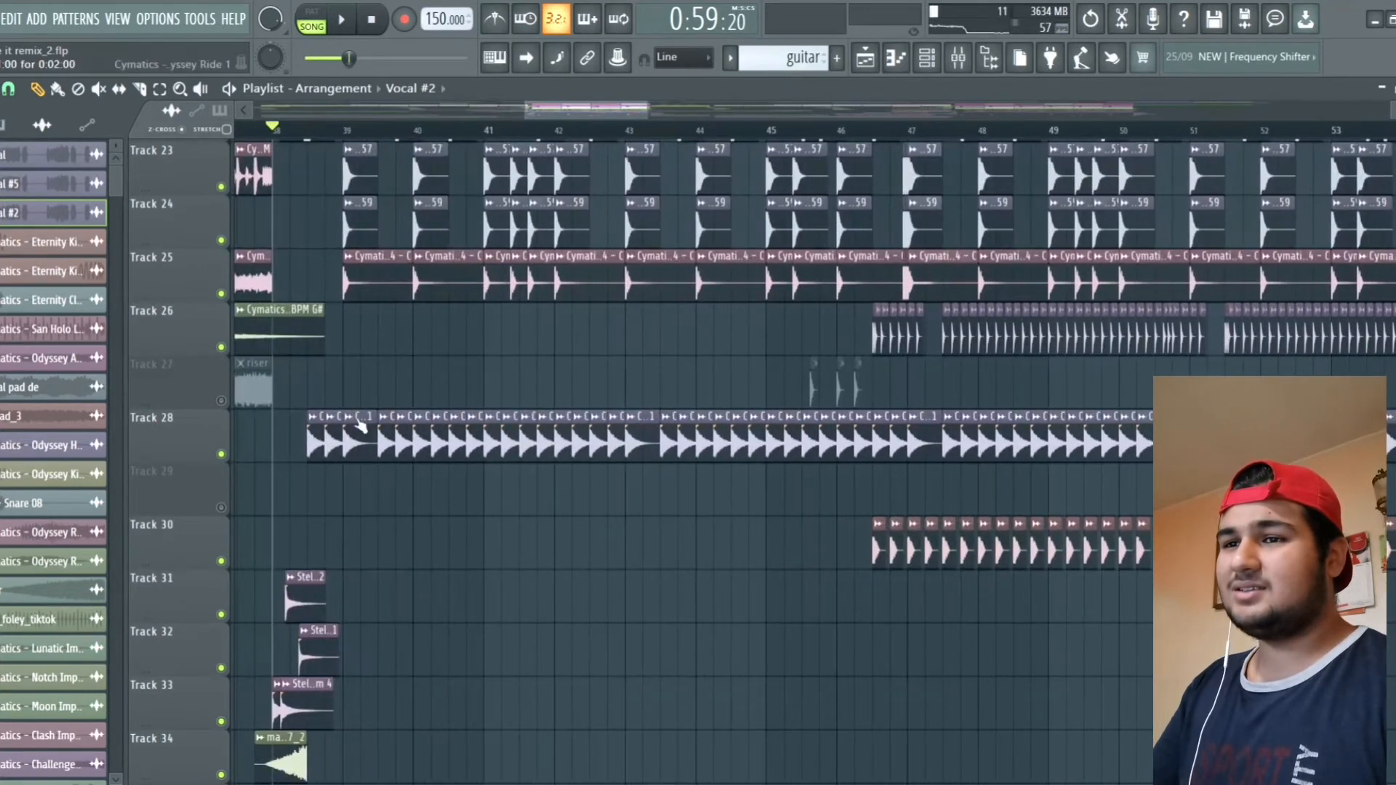
{"action": "key", "text": "space"}
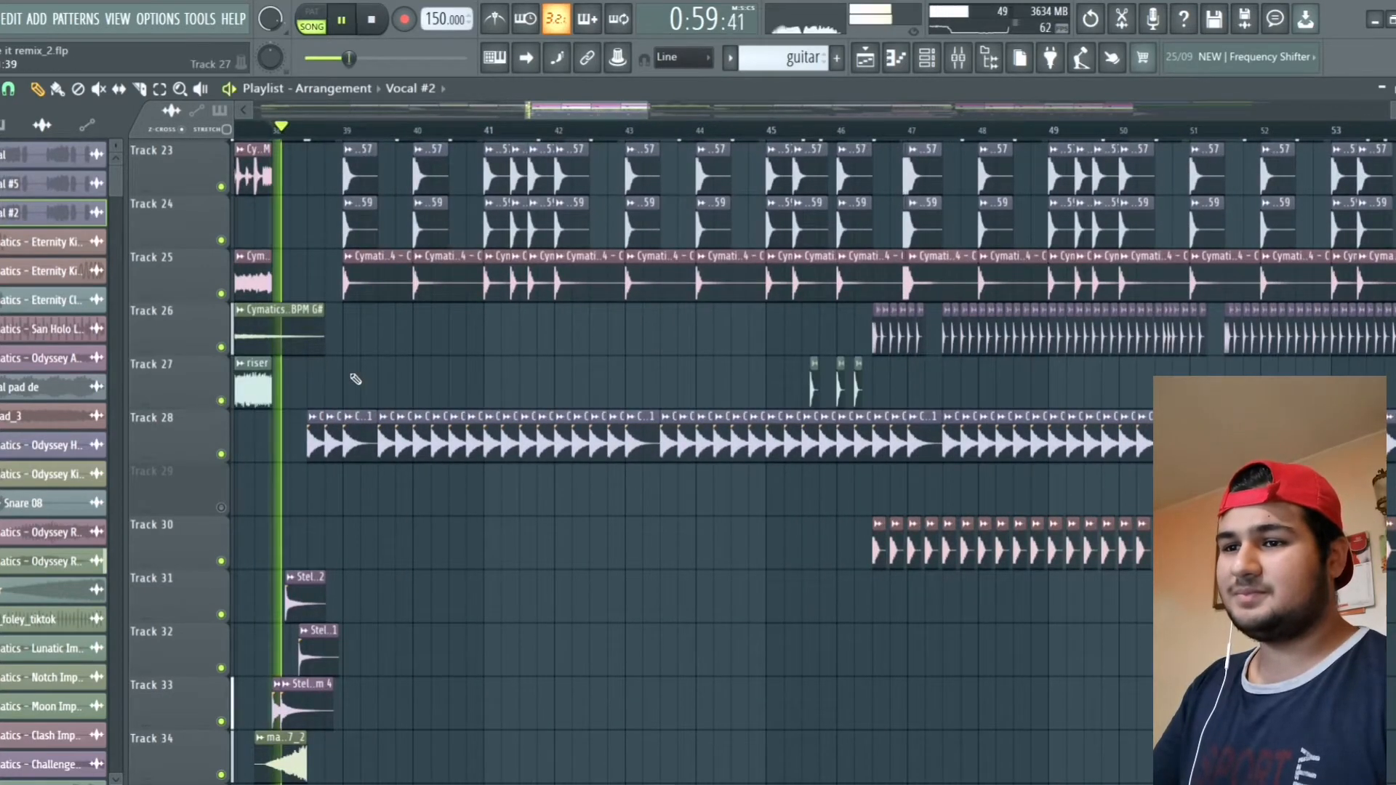
{"action": "scroll", "coordinate": [352, 377], "scroll_direction": "up", "scroll_amount": 5}
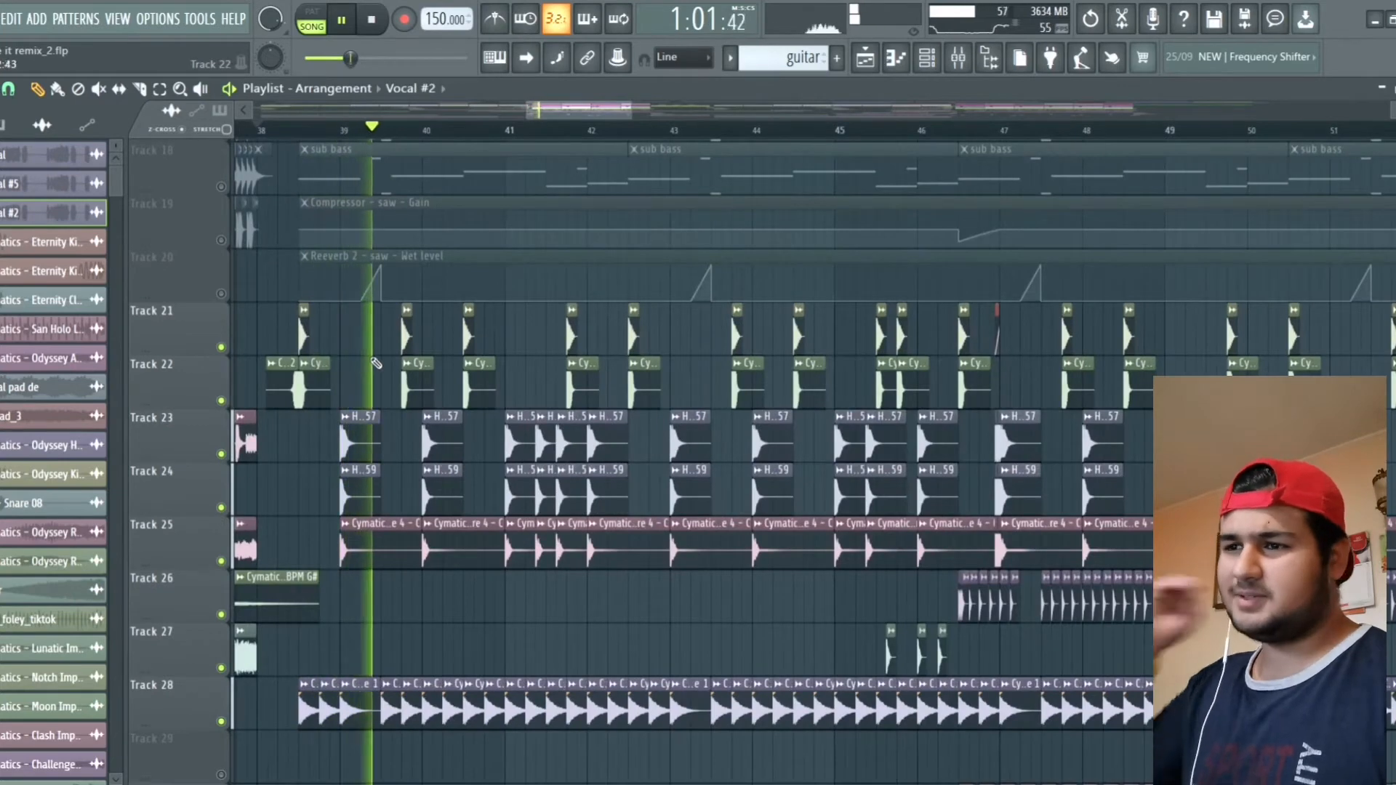
{"action": "scroll", "coordinate": [436, 436], "scroll_direction": "down", "scroll_amount": 3}
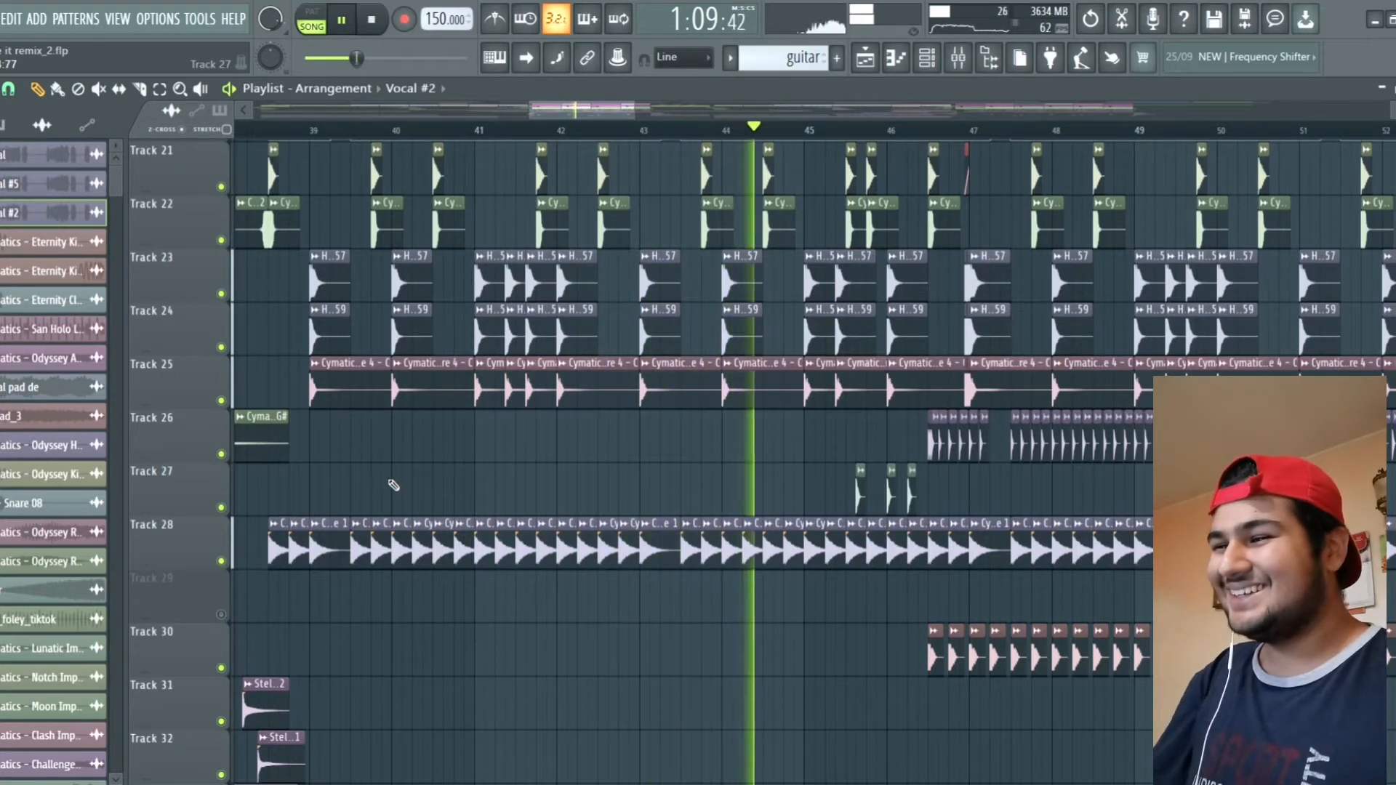
{"action": "scroll", "coordinate": [436, 469], "scroll_direction": "down", "scroll_amount": 3}
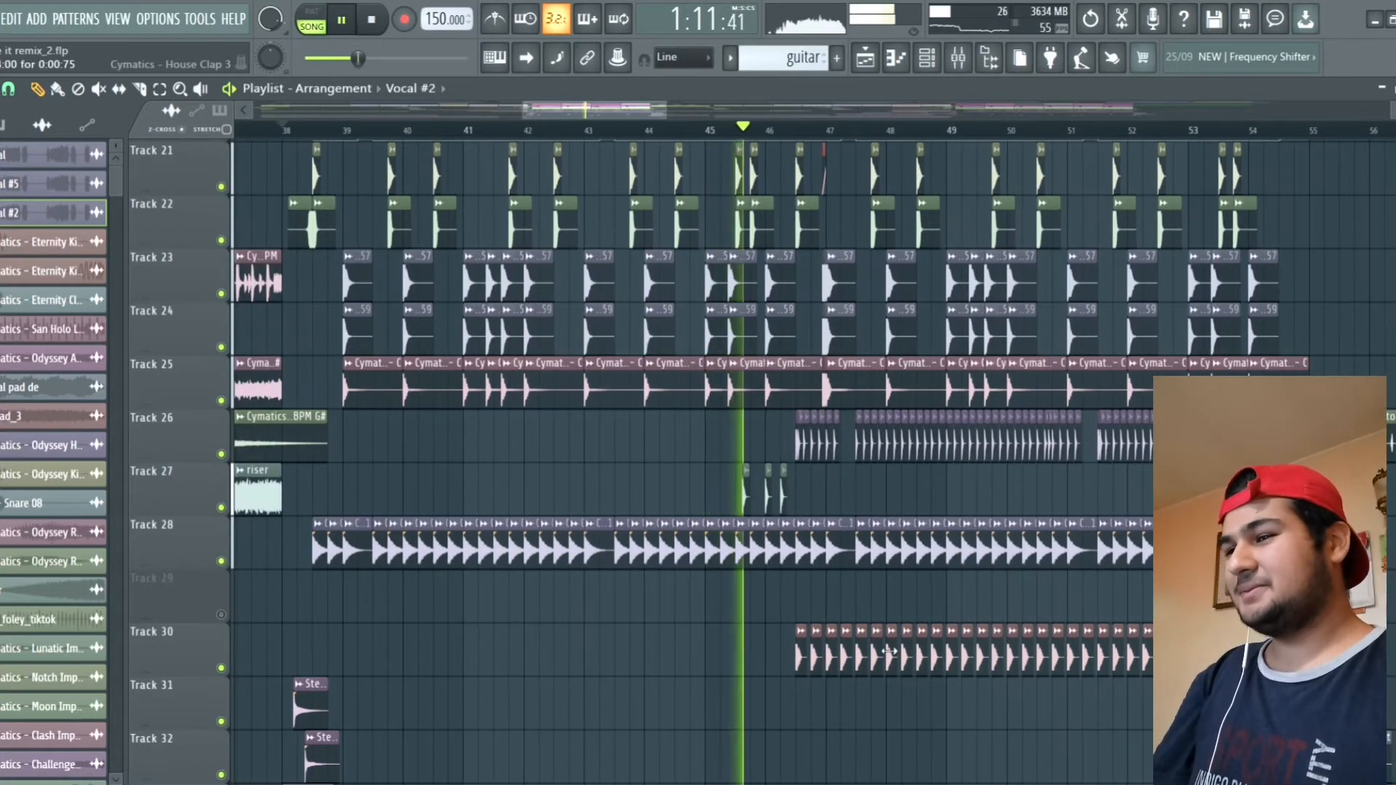
{"action": "scroll", "coordinate": [738, 658], "scroll_direction": "down", "scroll_amount": 2}
{"action": "scroll", "coordinate": [736, 655], "scroll_direction": "down", "scroll_amount": 2}
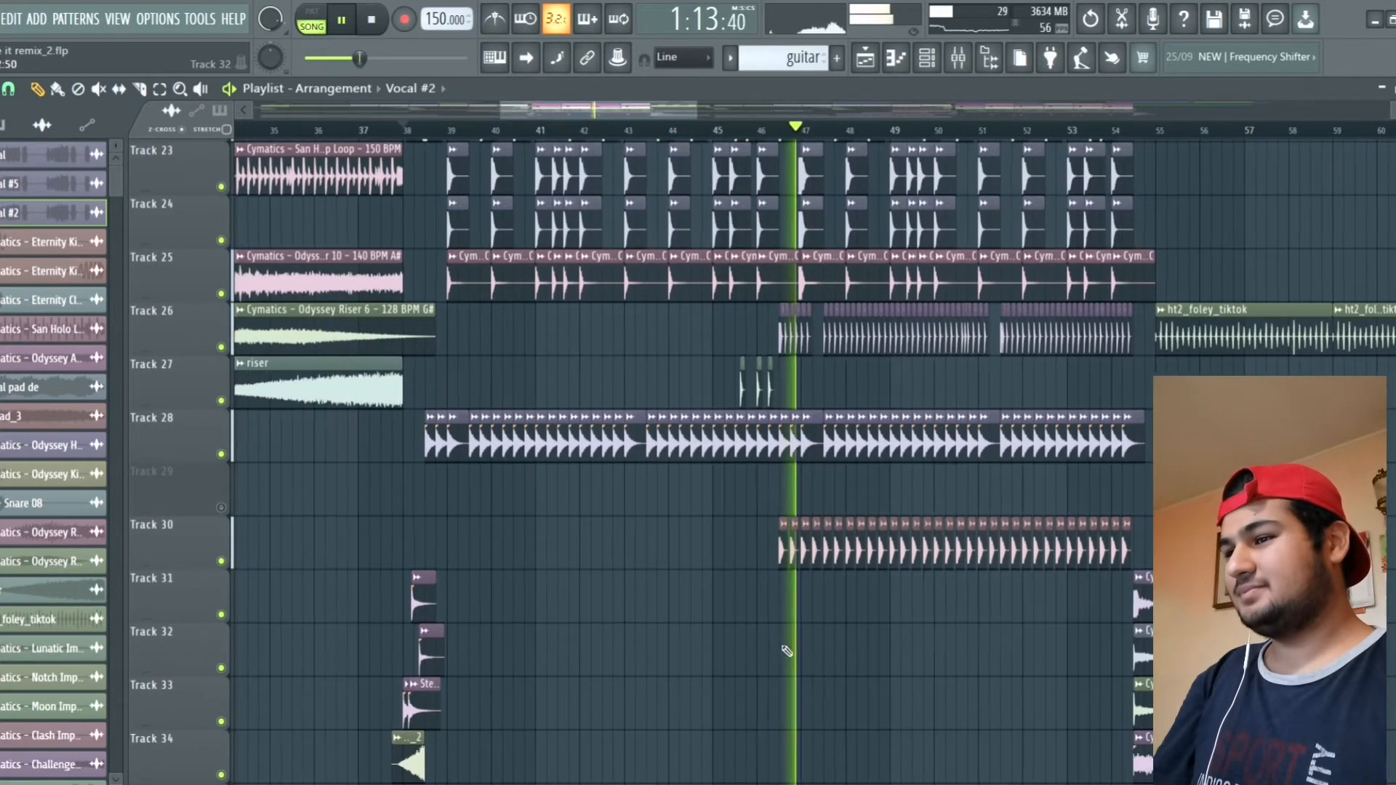
{"action": "scroll", "coordinate": [903, 654], "scroll_direction": "up", "scroll_amount": 3}
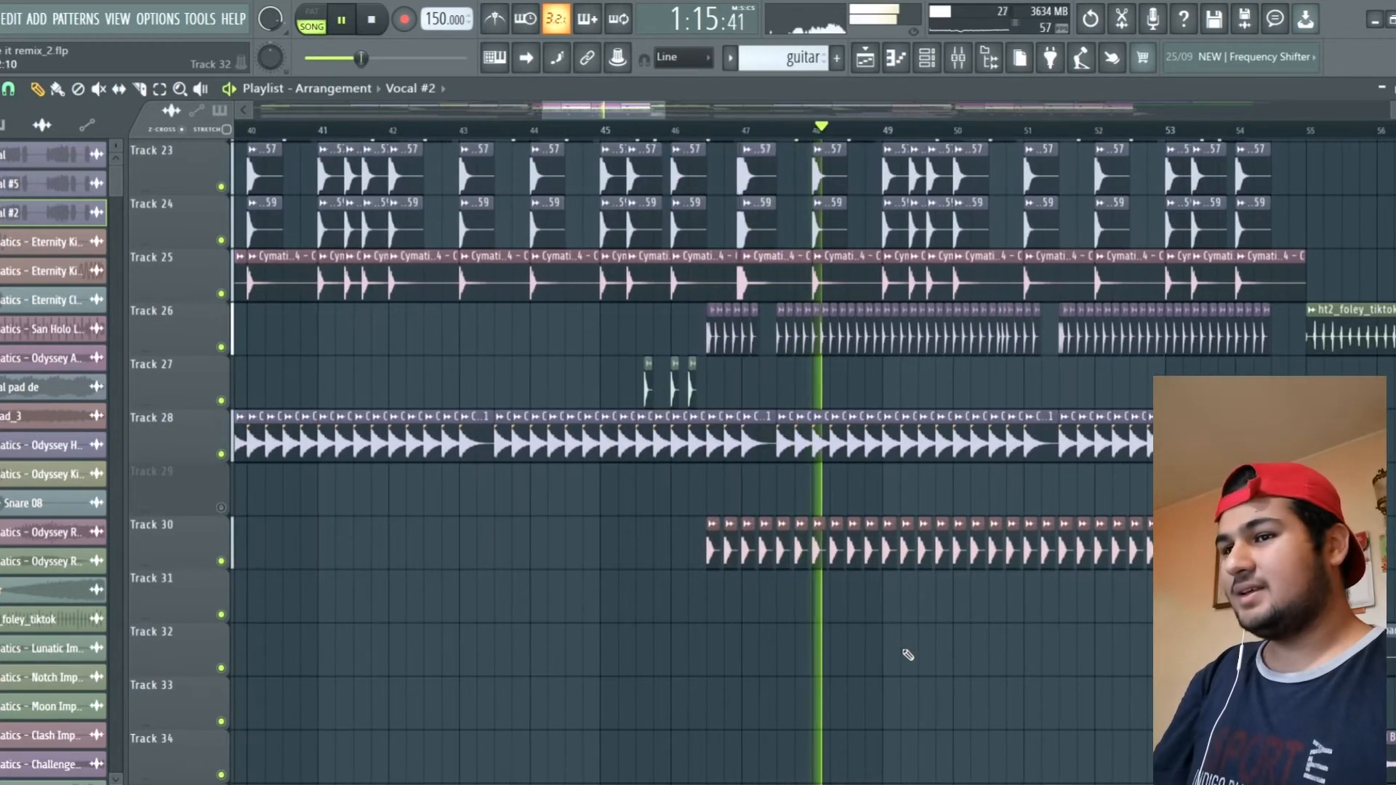
{"action": "key", "text": "space"}
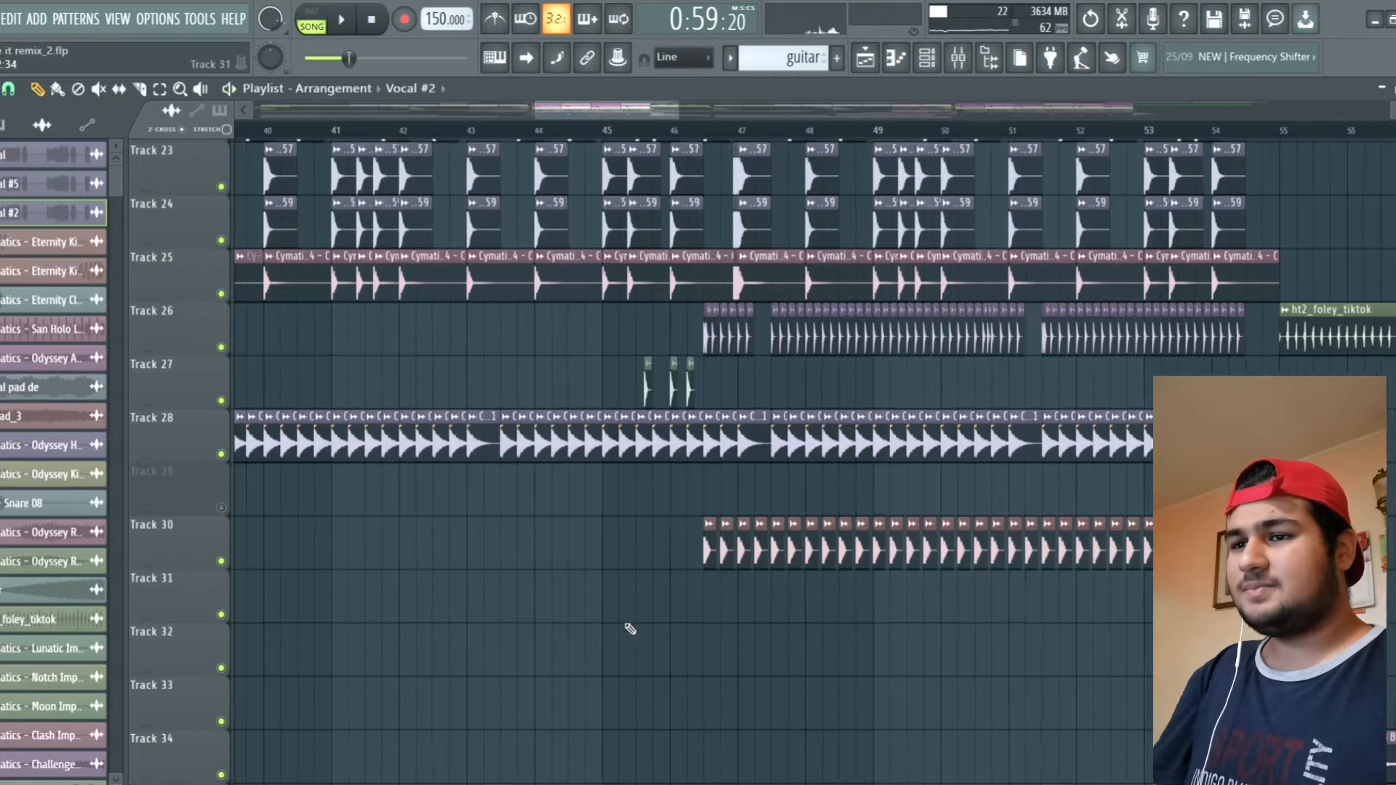
Step: Place the playhead just before the drop's first kick and solo the kick tracks 21 and 22
{"action": "scroll", "coordinate": [523, 555], "scroll_direction": "up", "scroll_amount": 5}
{"action": "scroll", "coordinate": [340, 486], "scroll_direction": "up", "scroll_amount": 2}
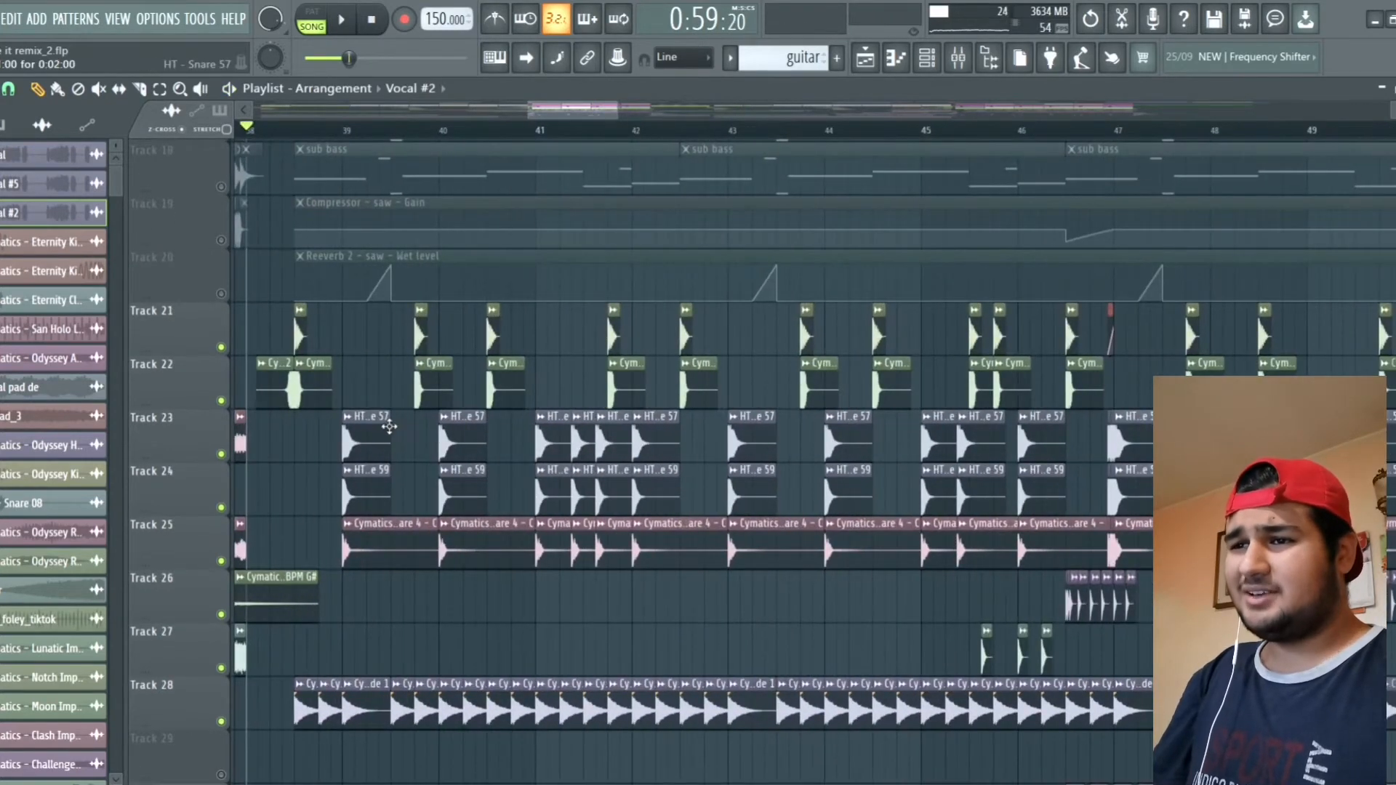
{"action": "scroll", "coordinate": [431, 434], "scroll_direction": "up", "scroll_amount": 4}
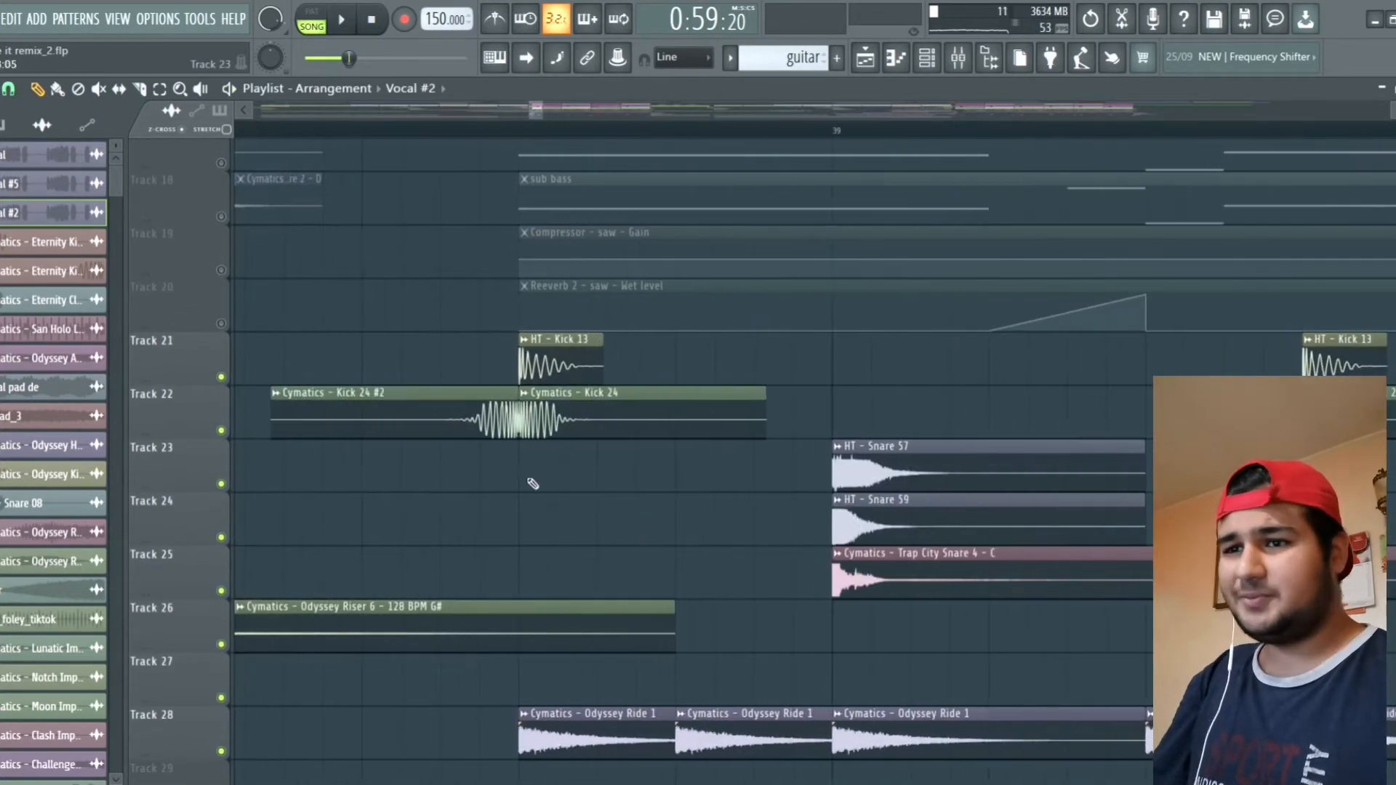
{"action": "left_click", "coordinate": [466, 134]}
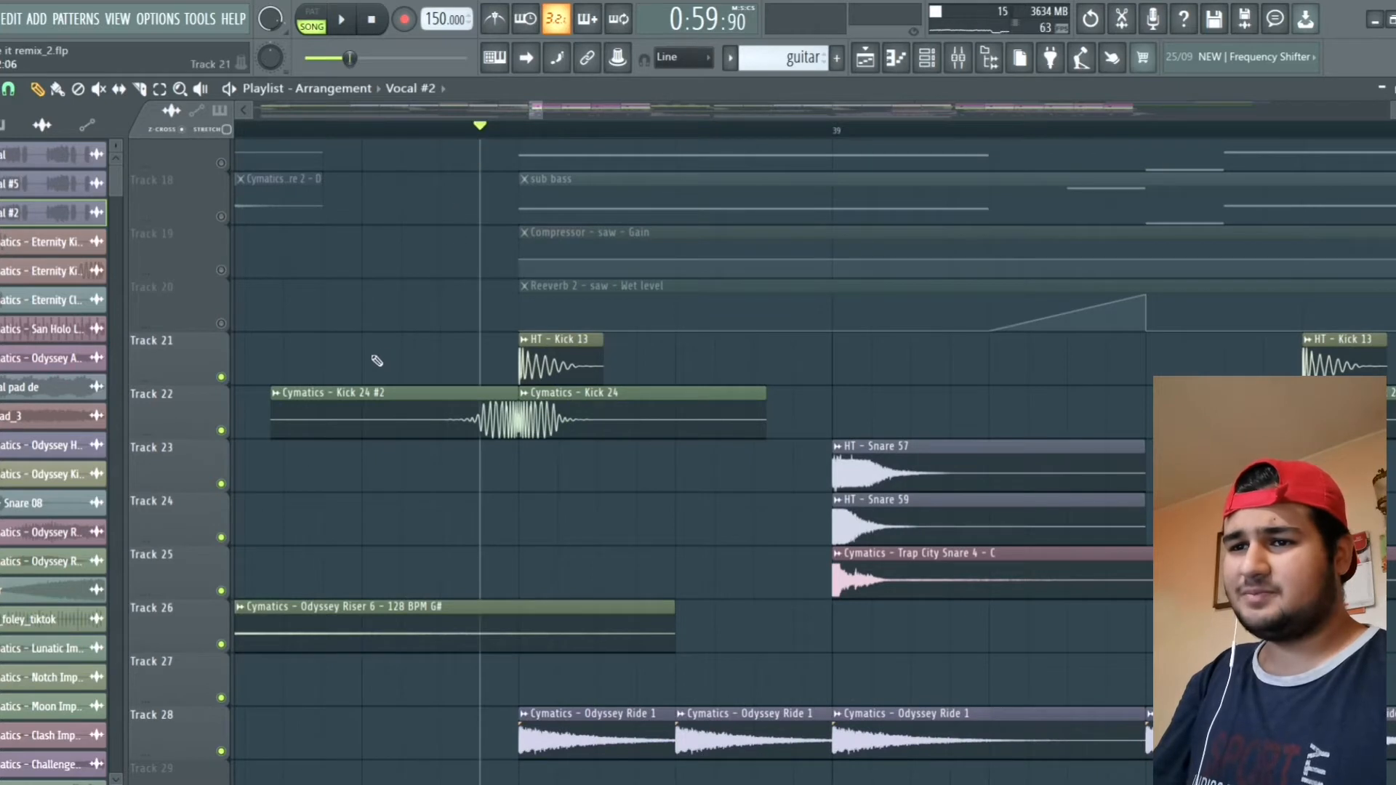
{"action": "left_click", "coordinate": [221, 378], "text": "ctrl"}
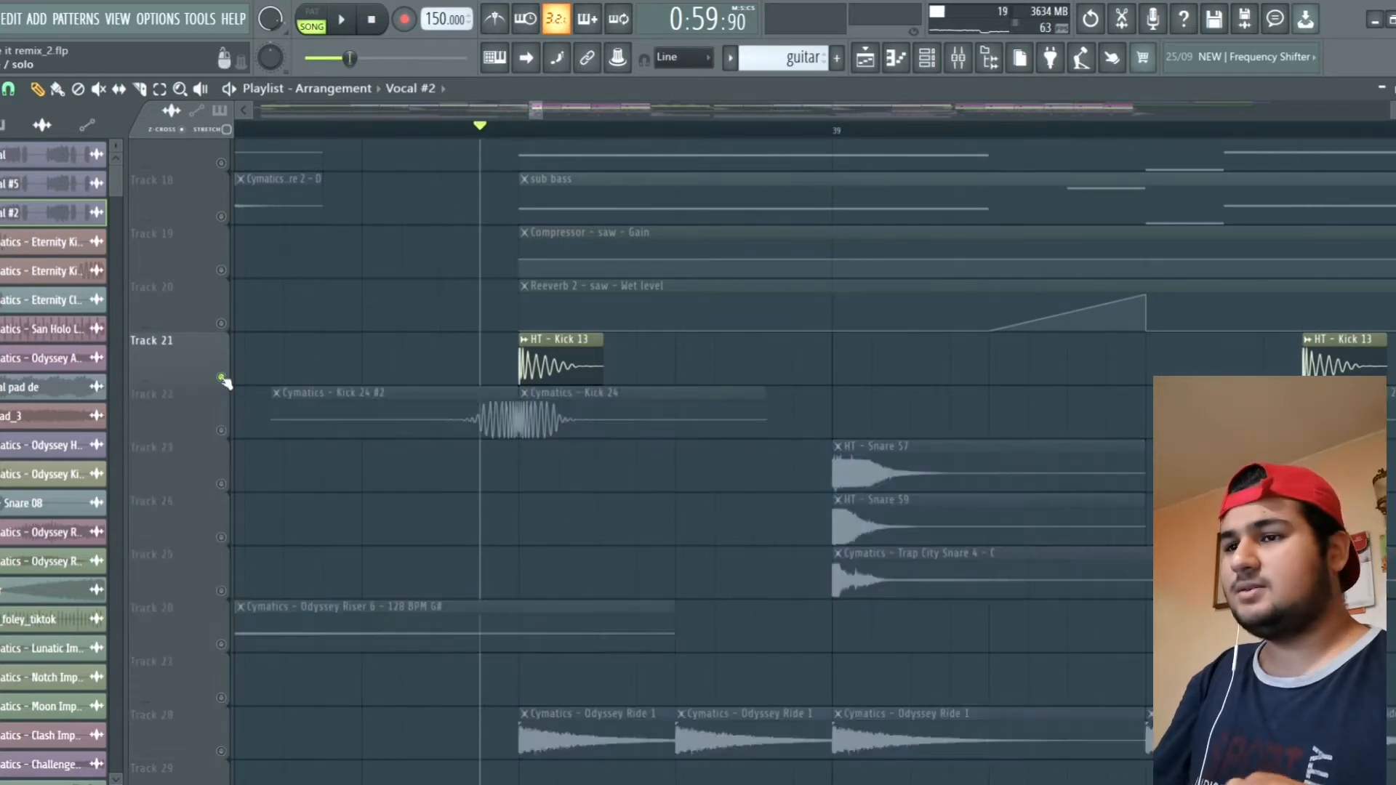
{"action": "left_click", "coordinate": [222, 431]}
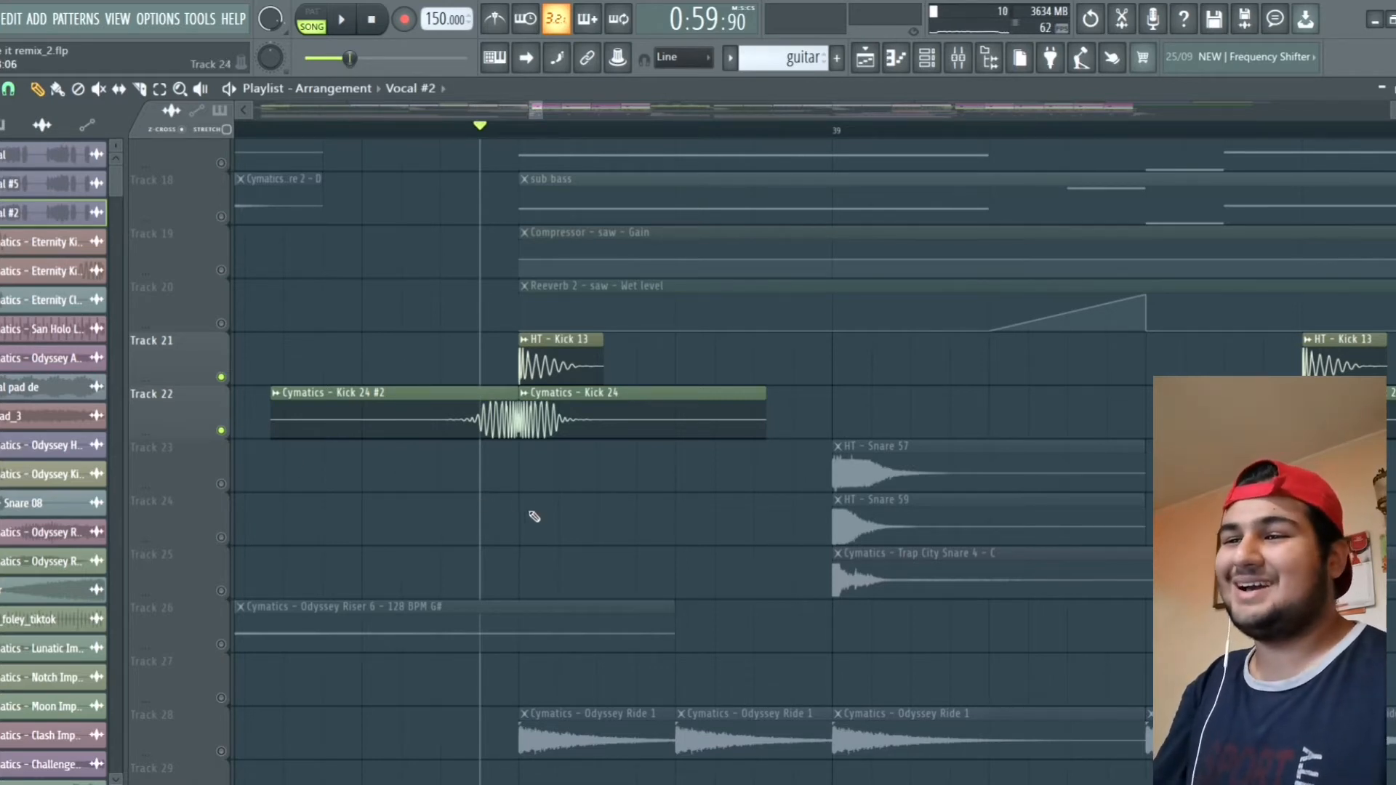
{"action": "scroll", "coordinate": [534, 517], "scroll_direction": "down", "scroll_amount": 2}
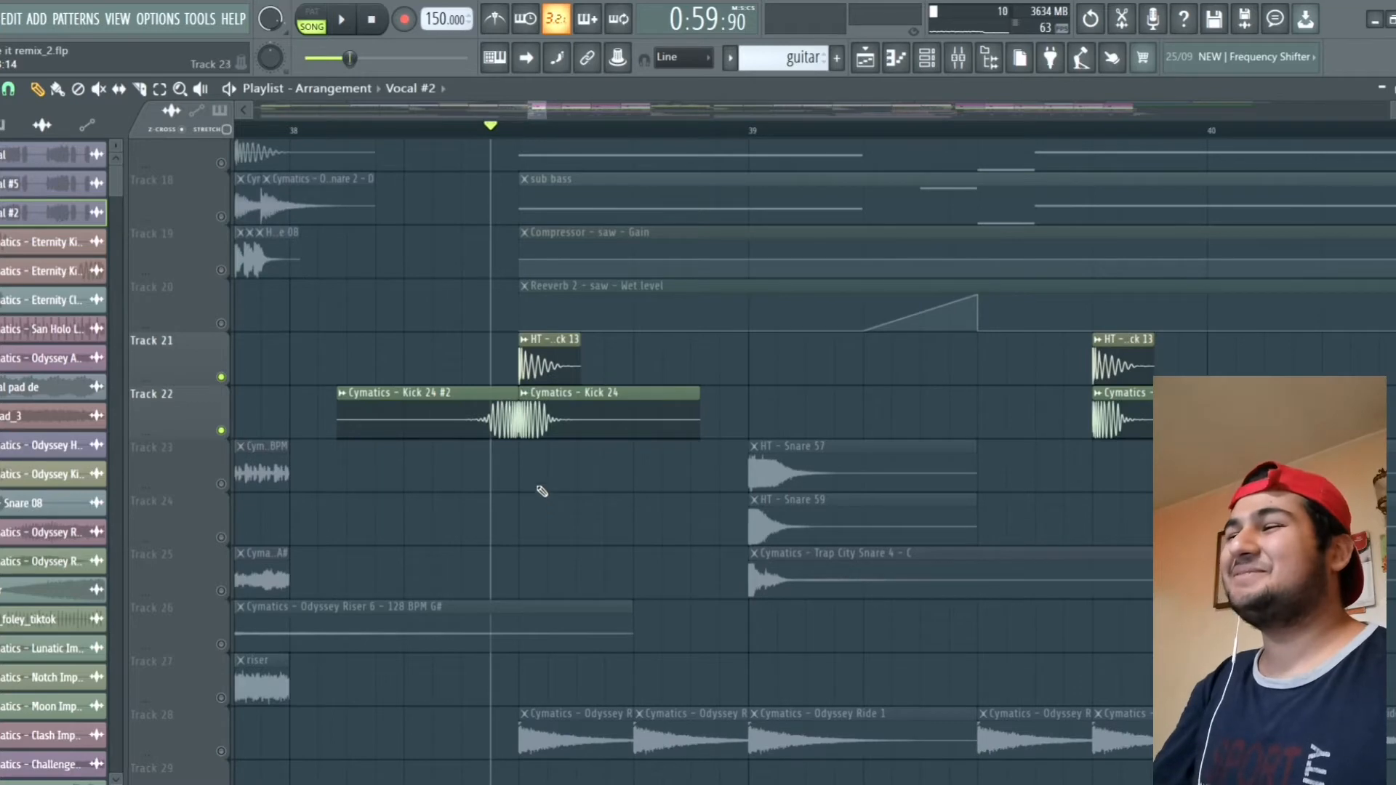
Step: Play the soloed kicks with the mixer in view, select the kicks mixer track 31 and stop playback
{"action": "left_click", "coordinate": [960, 59]}
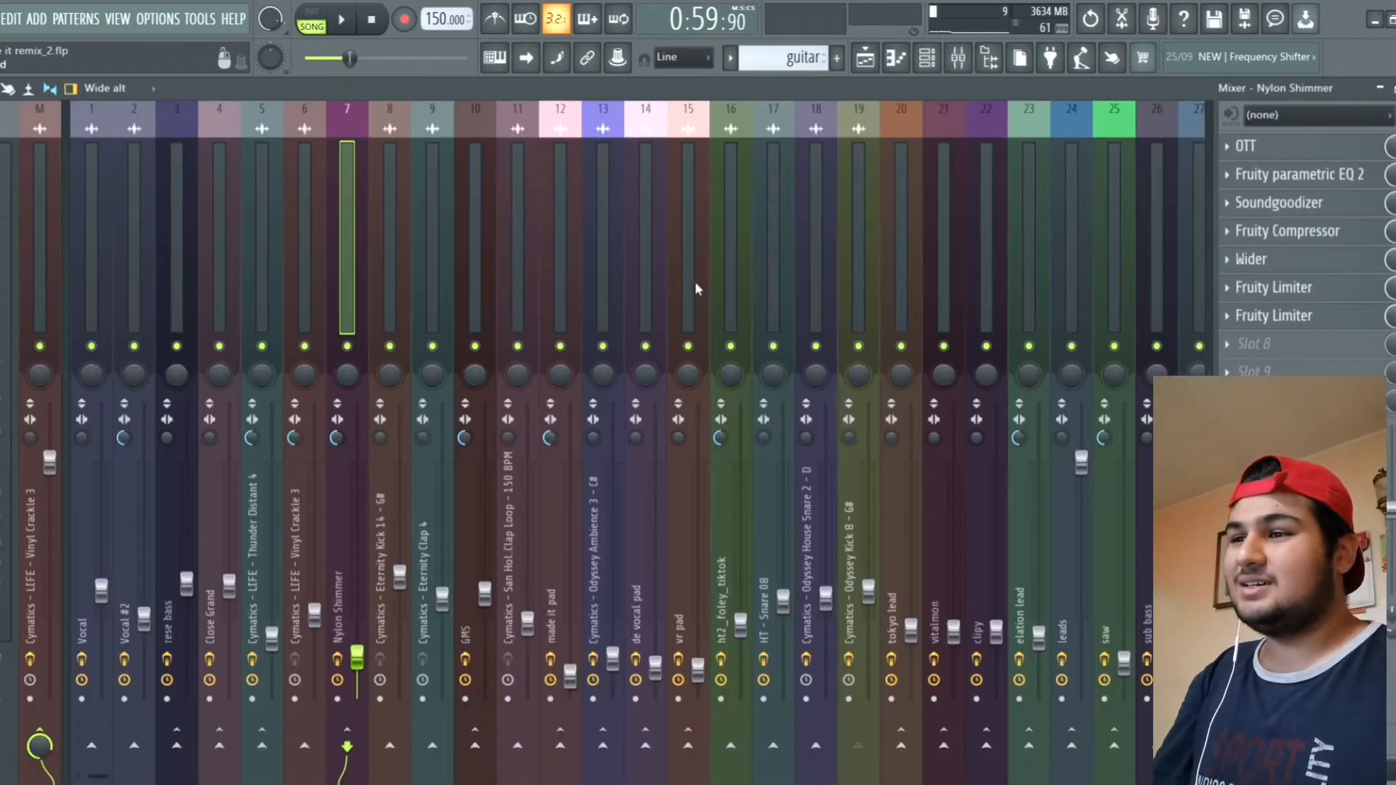
{"action": "scroll", "coordinate": [692, 284], "scroll_direction": "right", "scroll_amount": 4}
{"action": "key", "text": "space"}
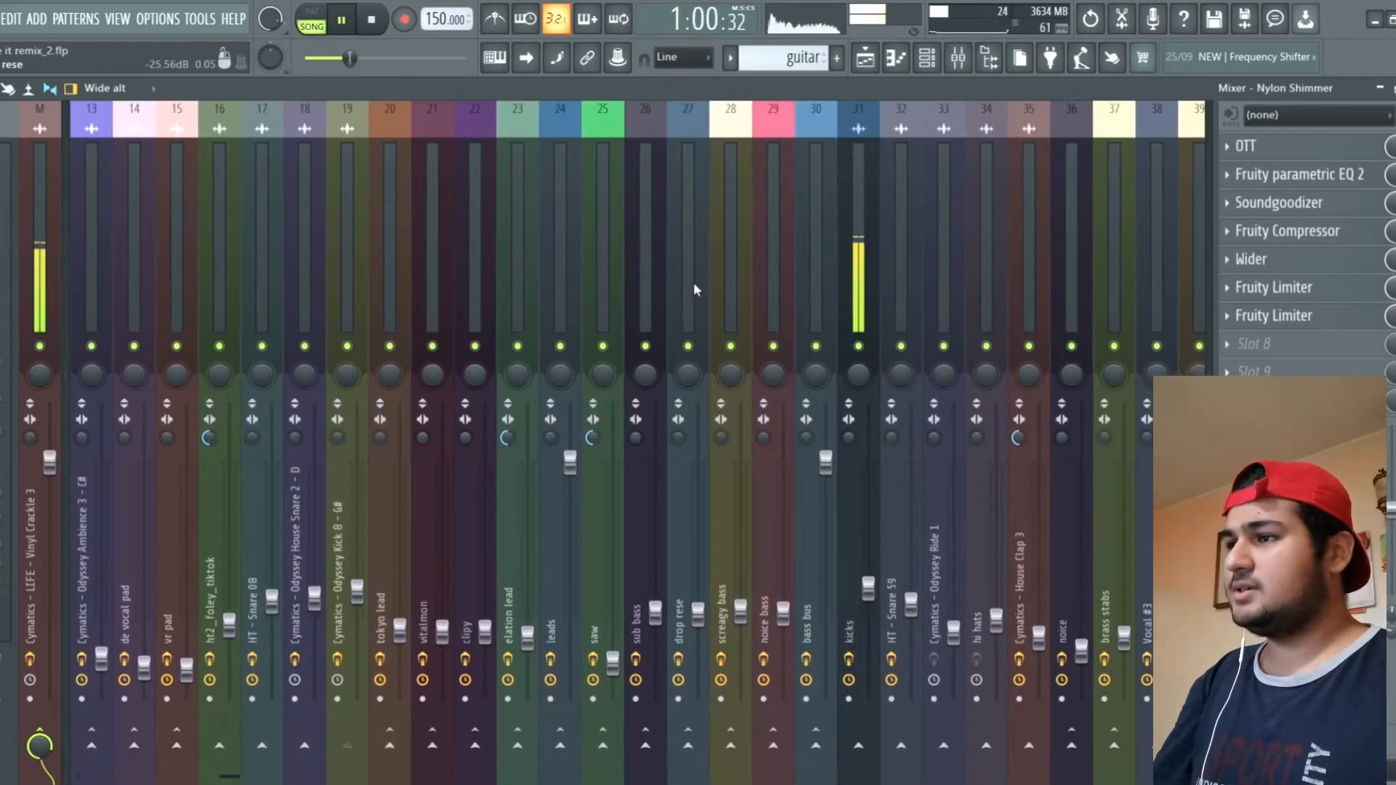
{"action": "left_click", "coordinate": [847, 246]}
{"action": "key", "text": "space"}
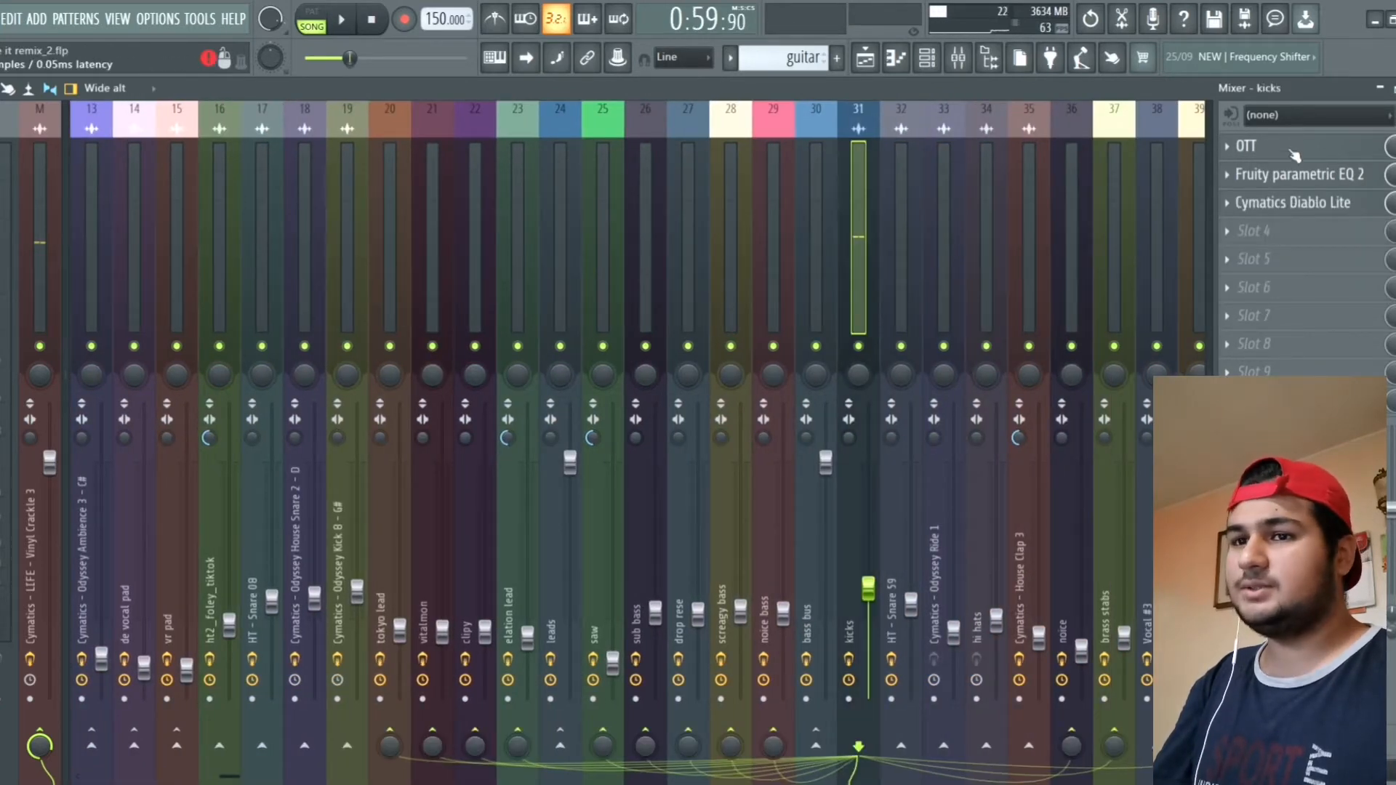
Step: Inspect the OTT and Fruity parametric EQ 2 settings on the kicks mixer track
{"action": "left_click", "coordinate": [1276, 146]}
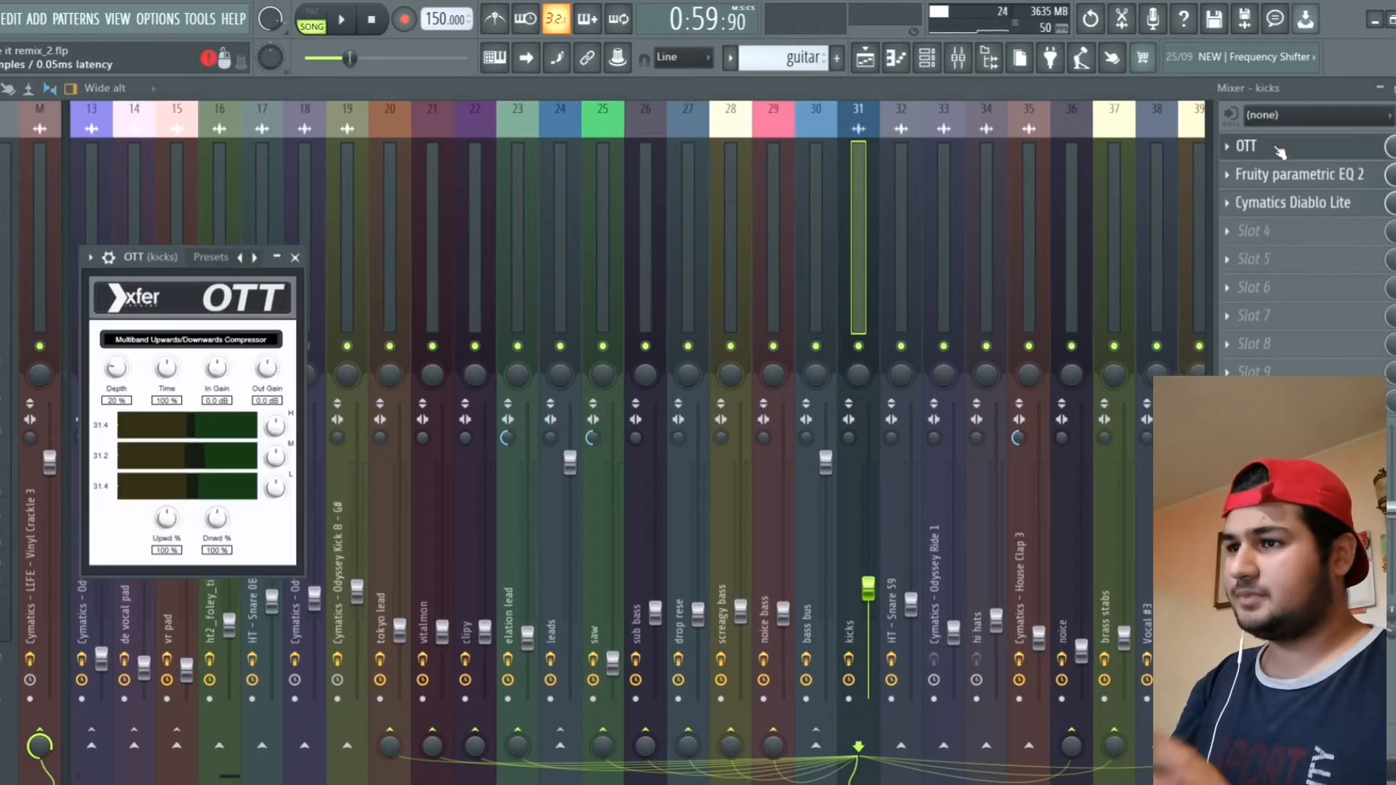
{"action": "left_click", "coordinate": [1278, 148]}
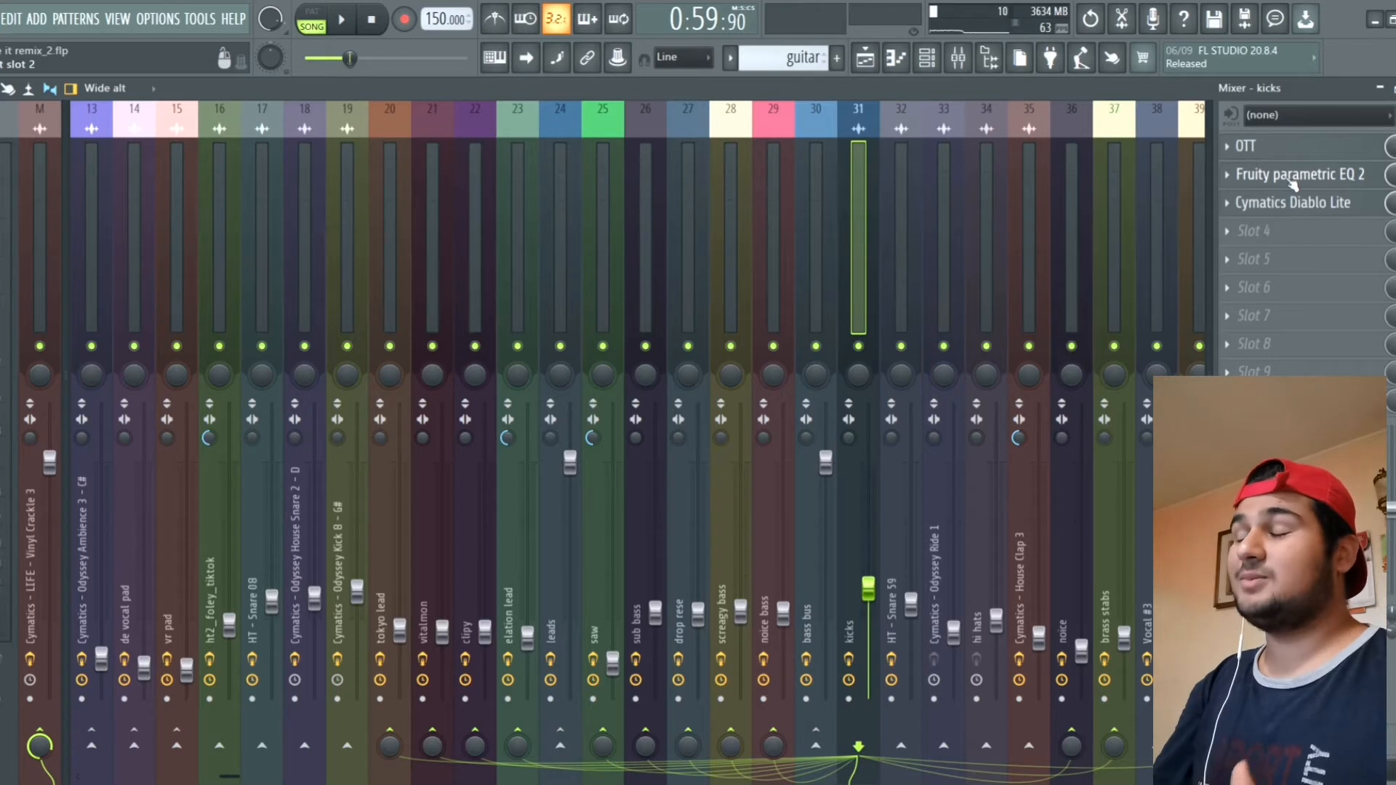
{"action": "left_click", "coordinate": [1292, 182]}
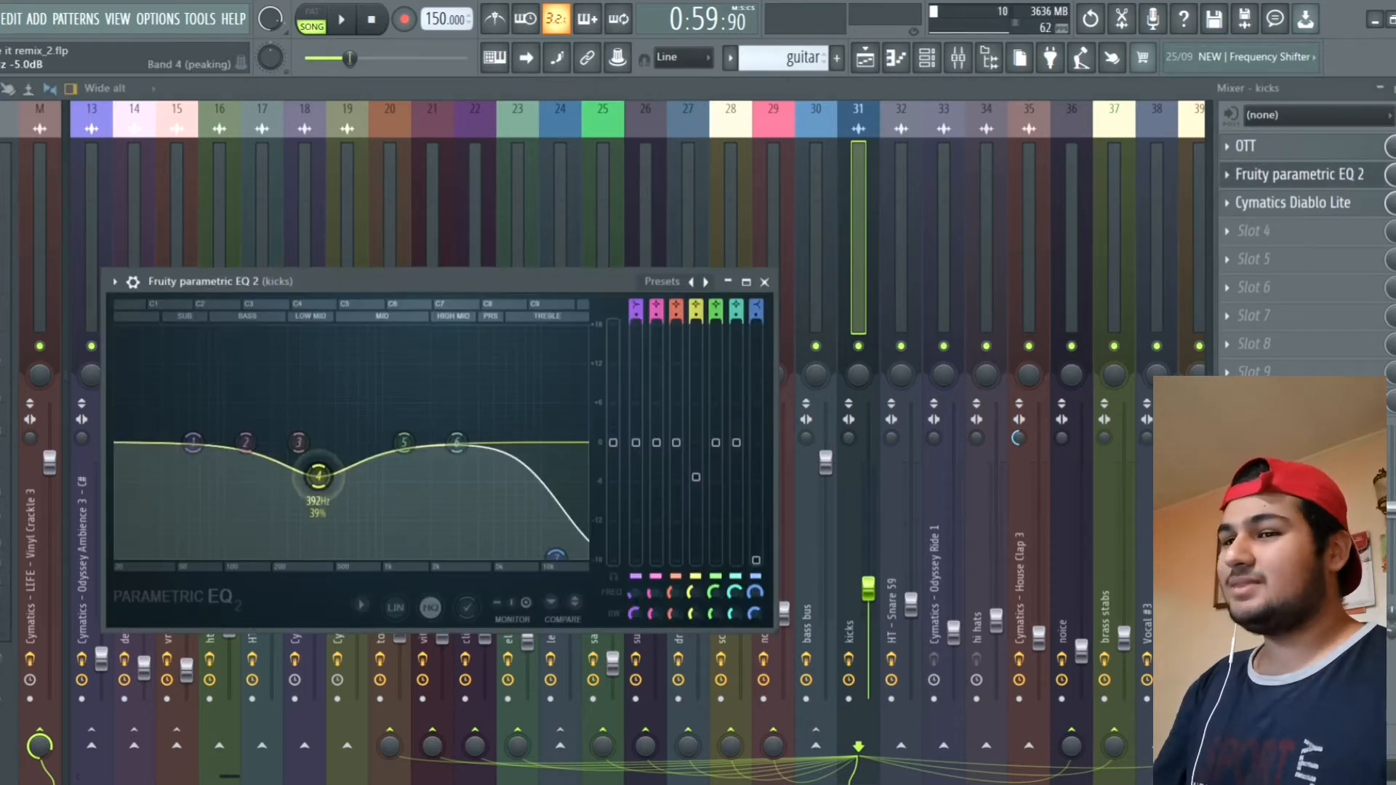
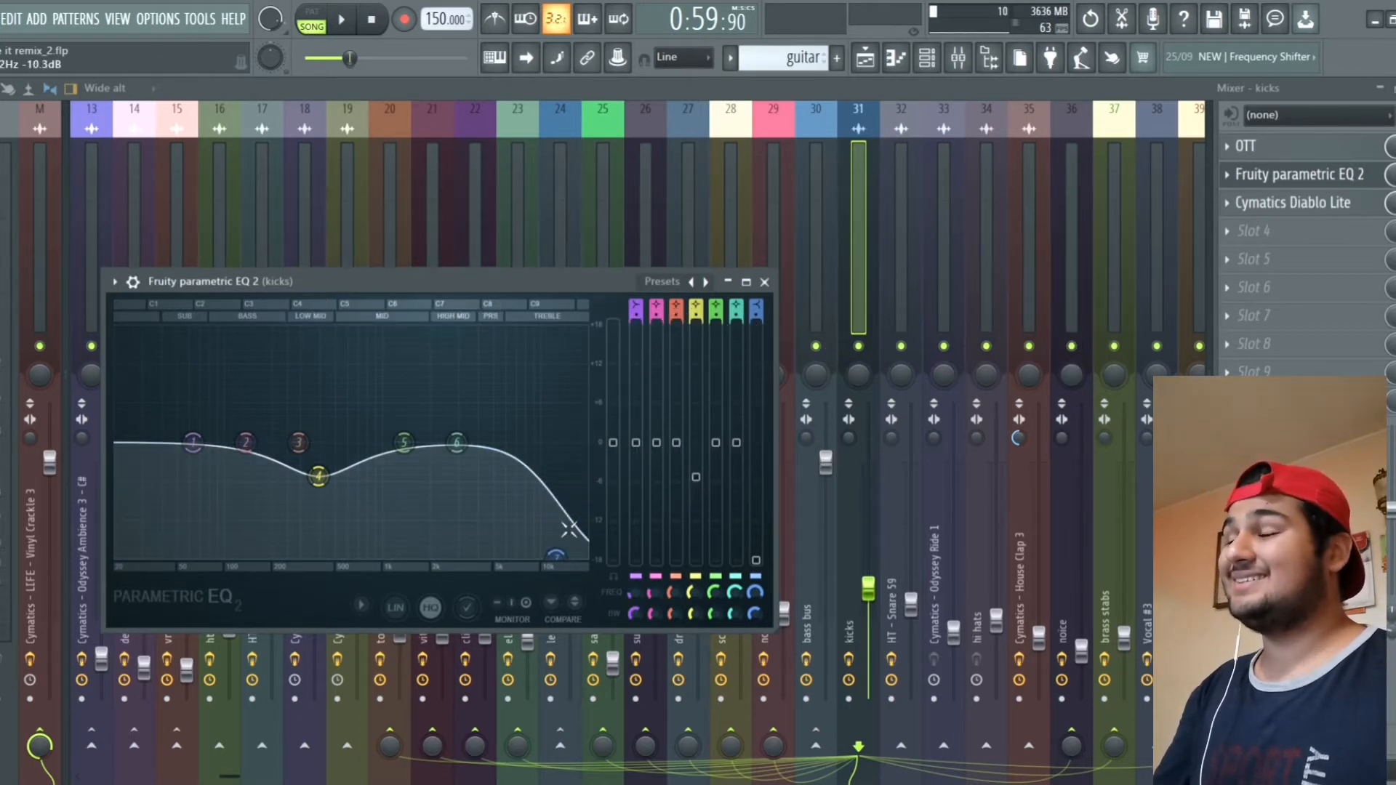
{"action": "left_click", "coordinate": [764, 282]}
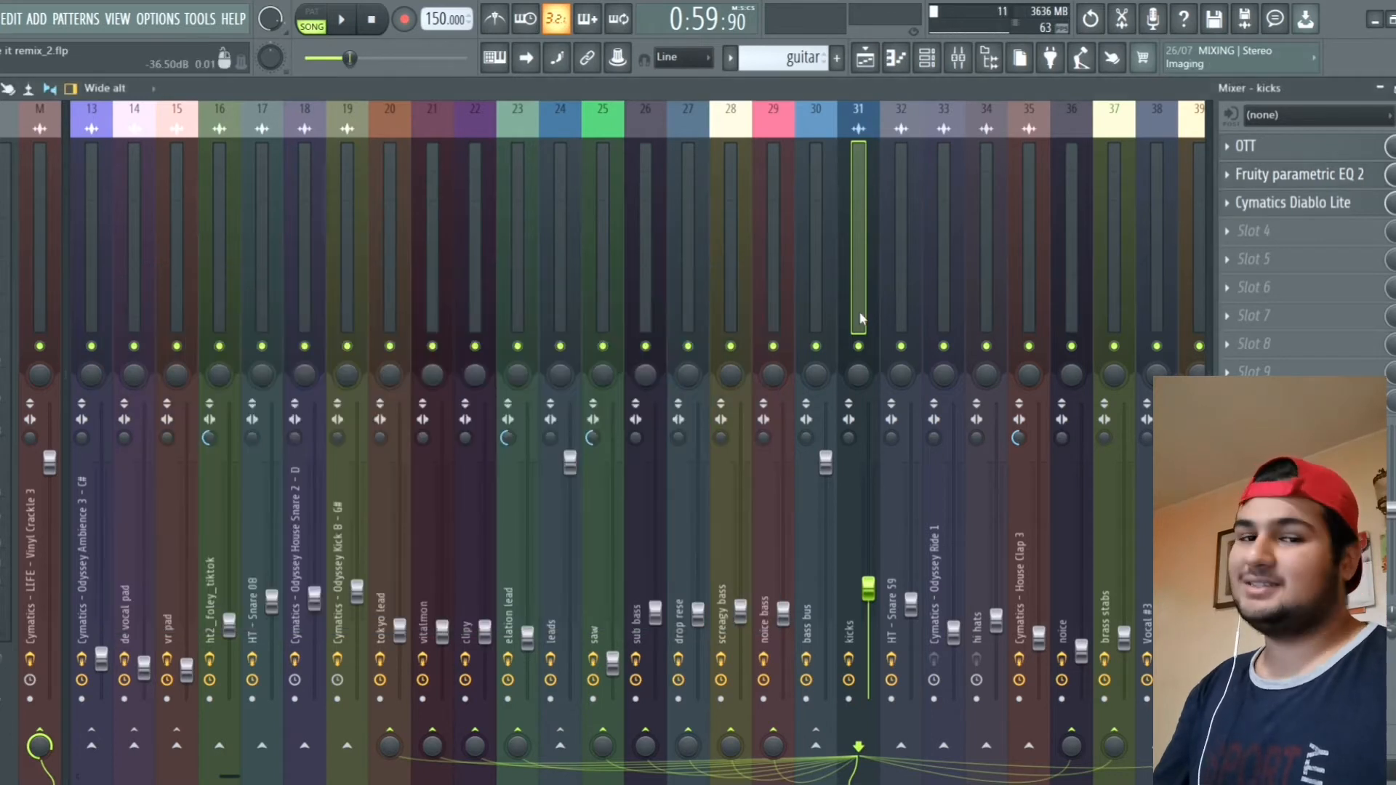
Step: Examine the Punch and Clip settings of Cymatics Diablo Lite on the kicks mixer track and close the plugin
{"action": "left_click", "coordinate": [1288, 205]}
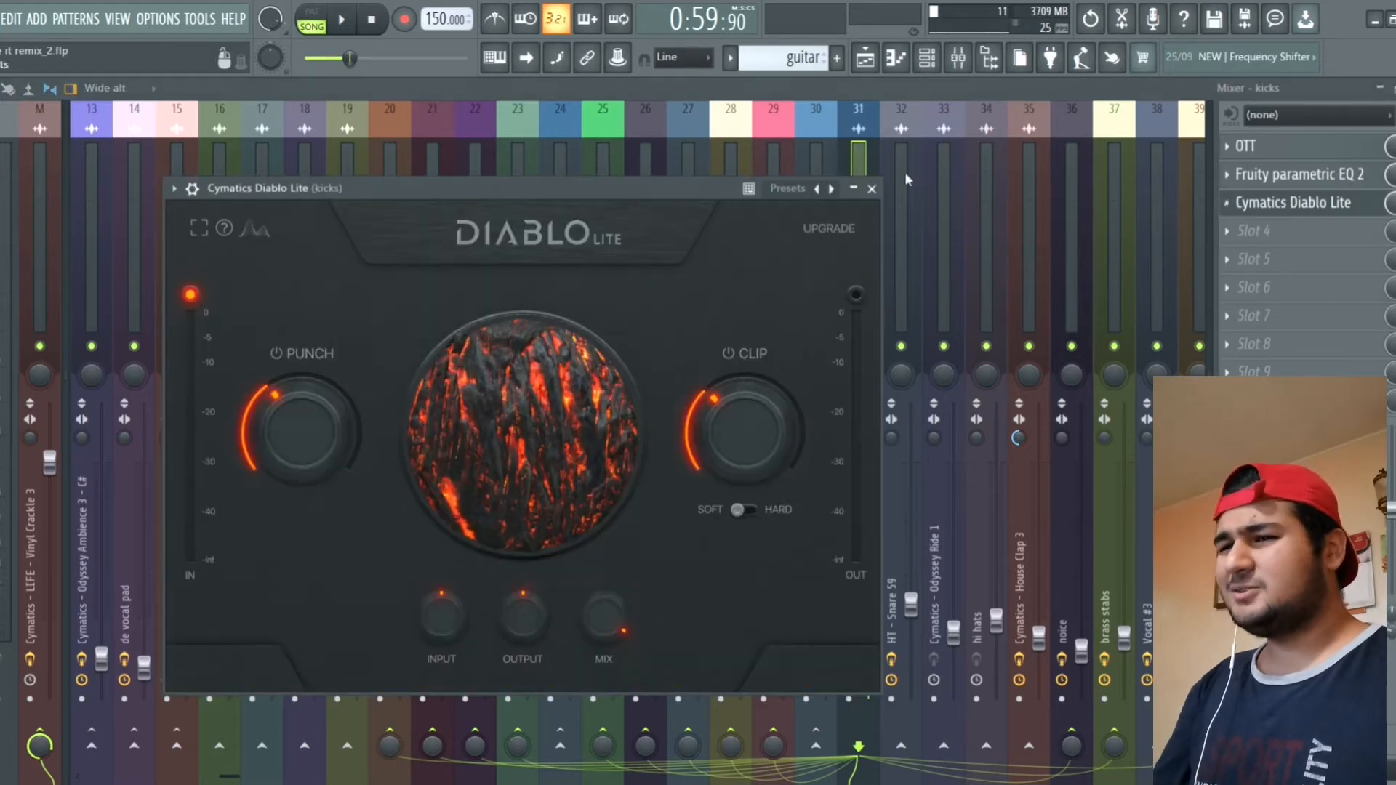
{"action": "left_click_drag", "start_coordinate": [506, 190], "coordinate": [631, 164]}
{"action": "mouse_move", "coordinate": [459, 375]}
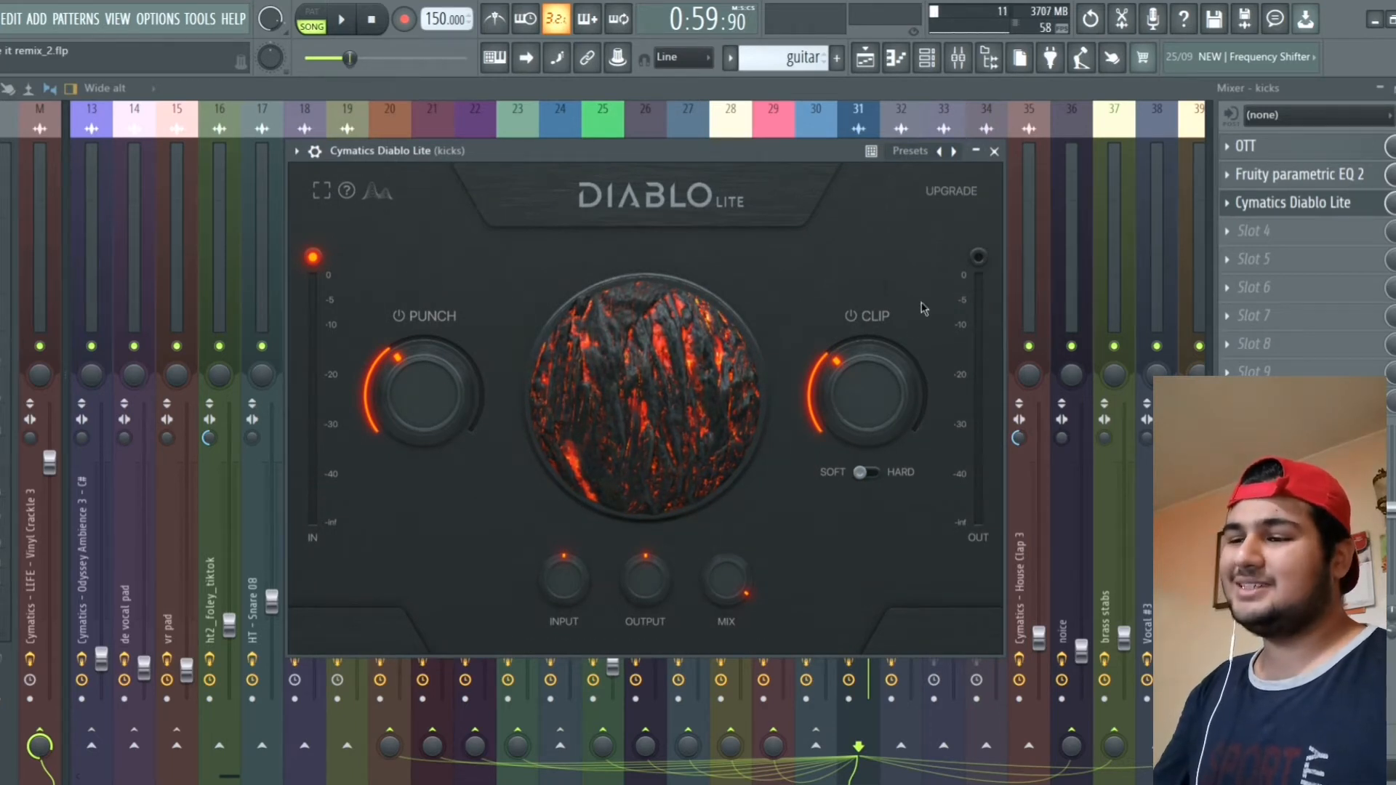
{"action": "mouse_move", "coordinate": [875, 397]}
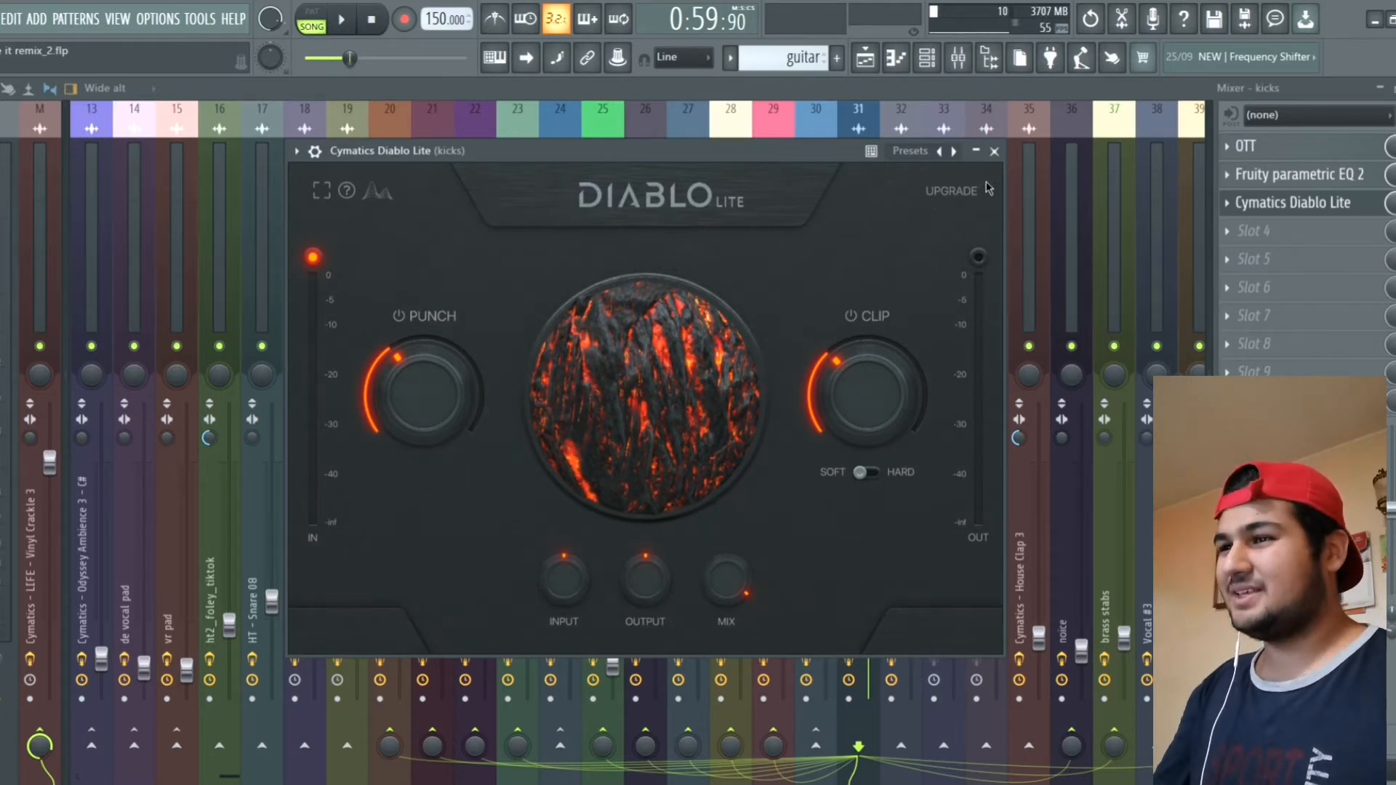
{"action": "left_click", "coordinate": [994, 151]}
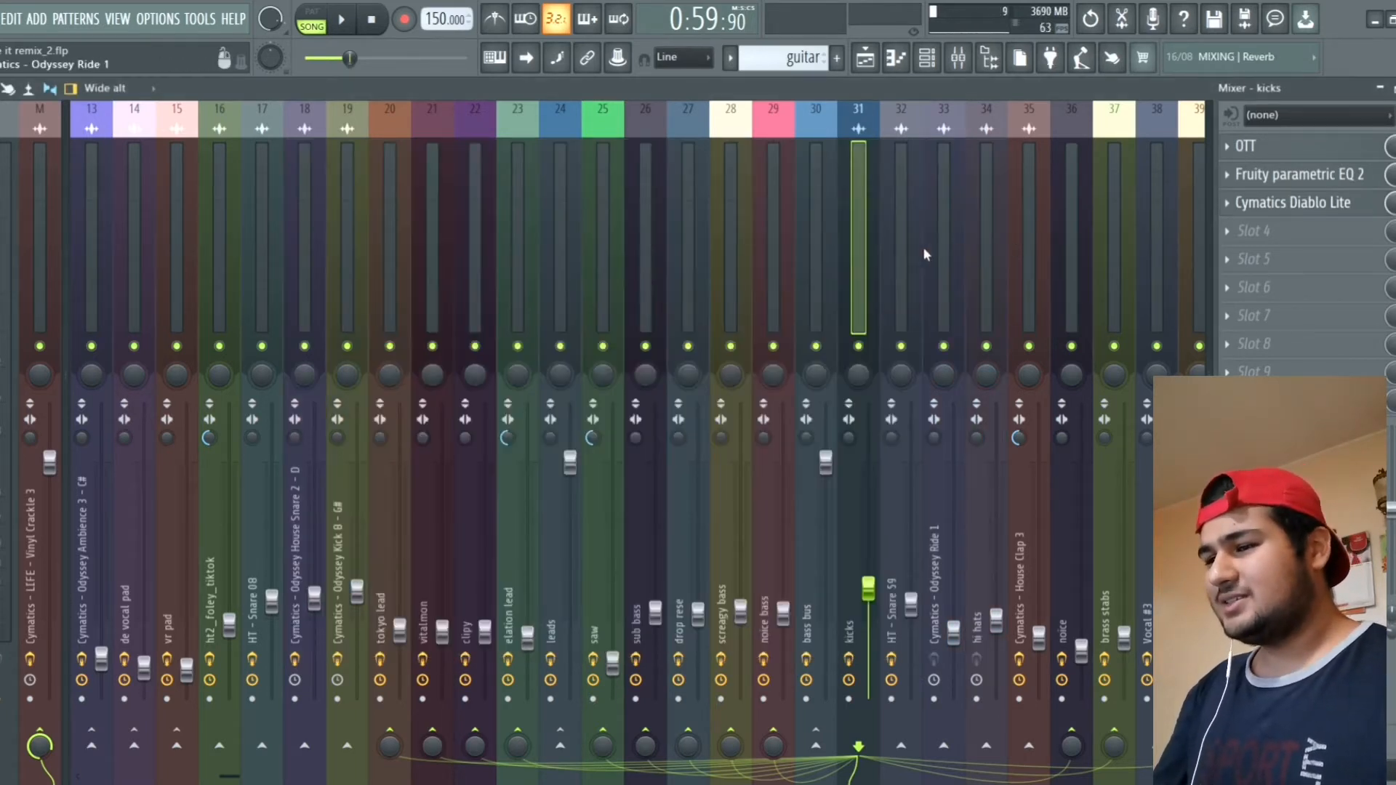
Step: Select the HT - Snare 59 mixer track and review its OTT and Fruity parametric EQ 2 settings
{"action": "left_click", "coordinate": [900, 188]}
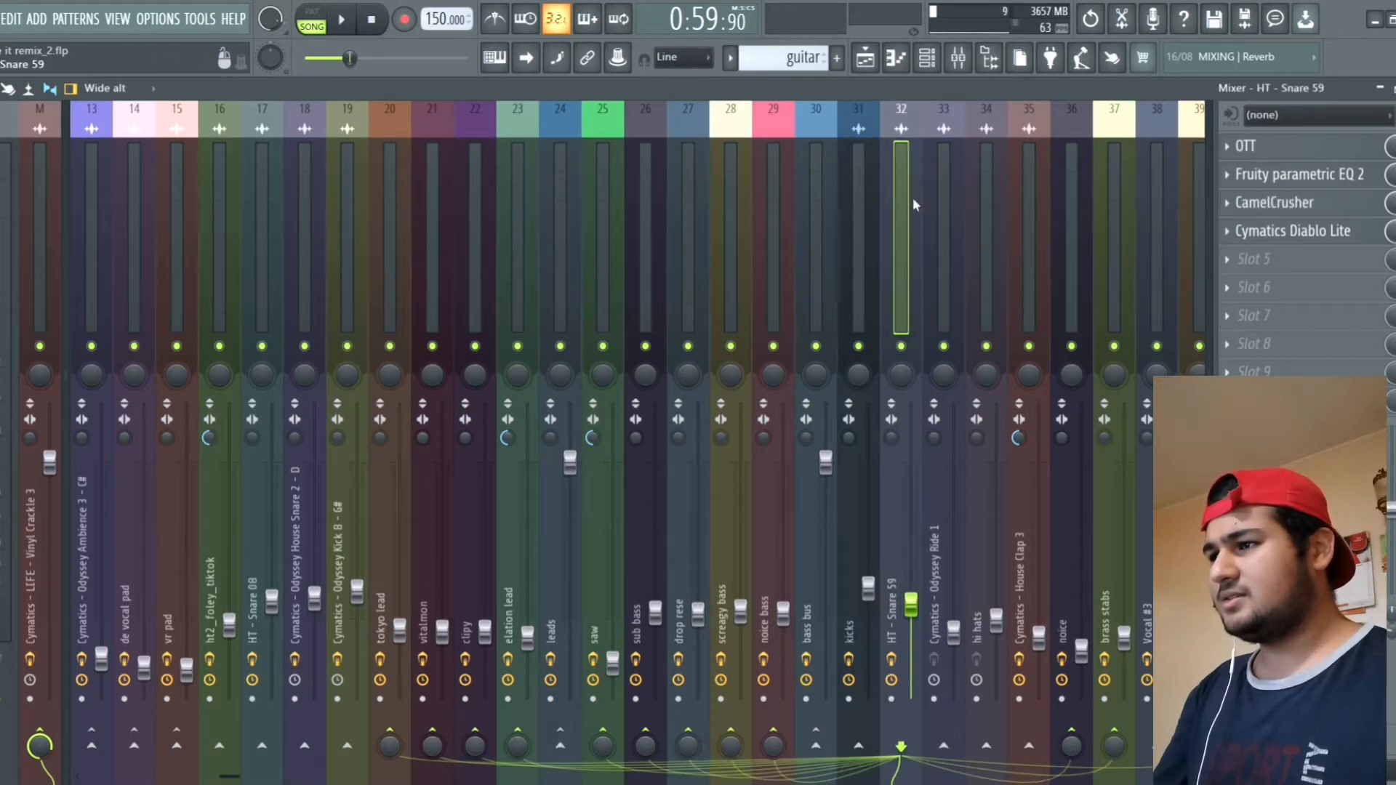
{"action": "key", "text": "space"}
{"action": "key", "text": "space"}
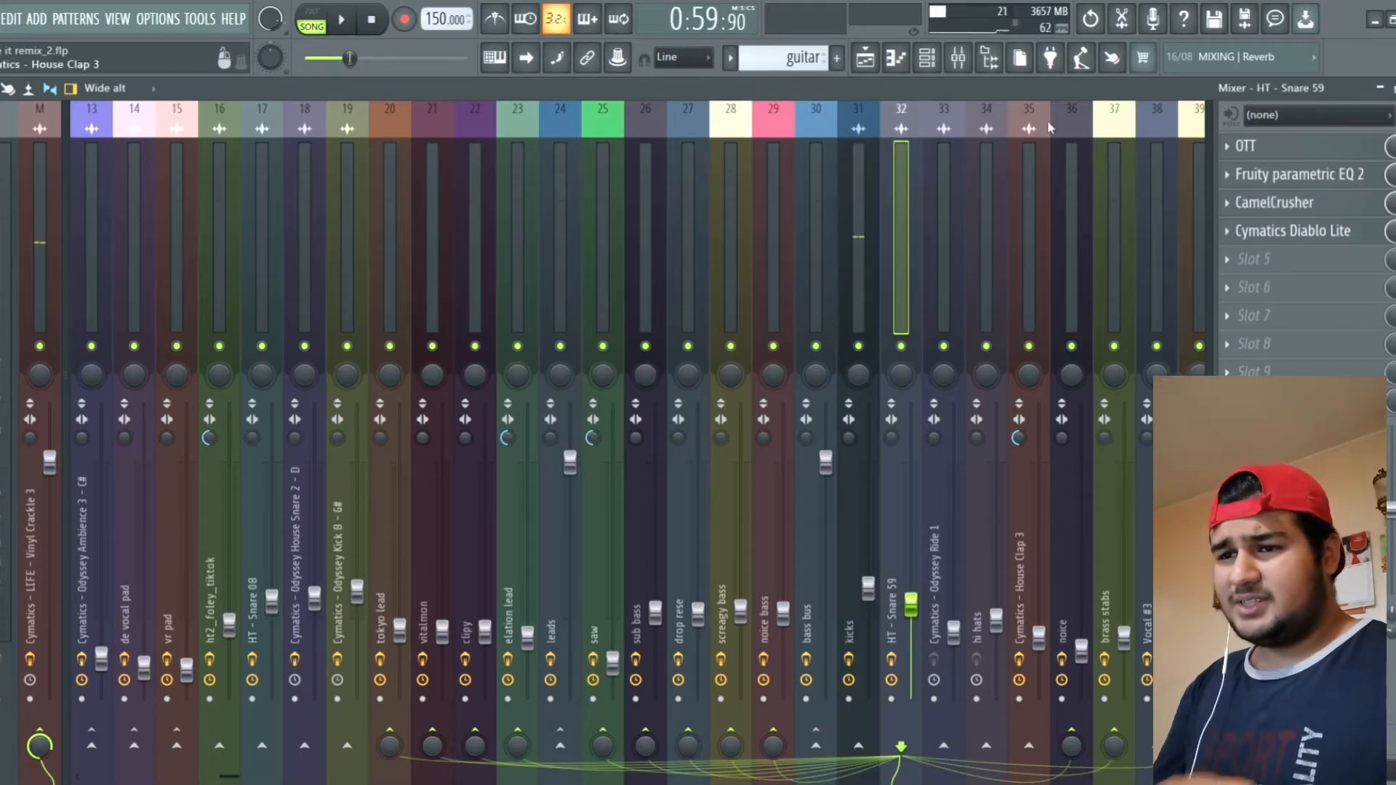
{"action": "left_click", "coordinate": [1284, 146]}
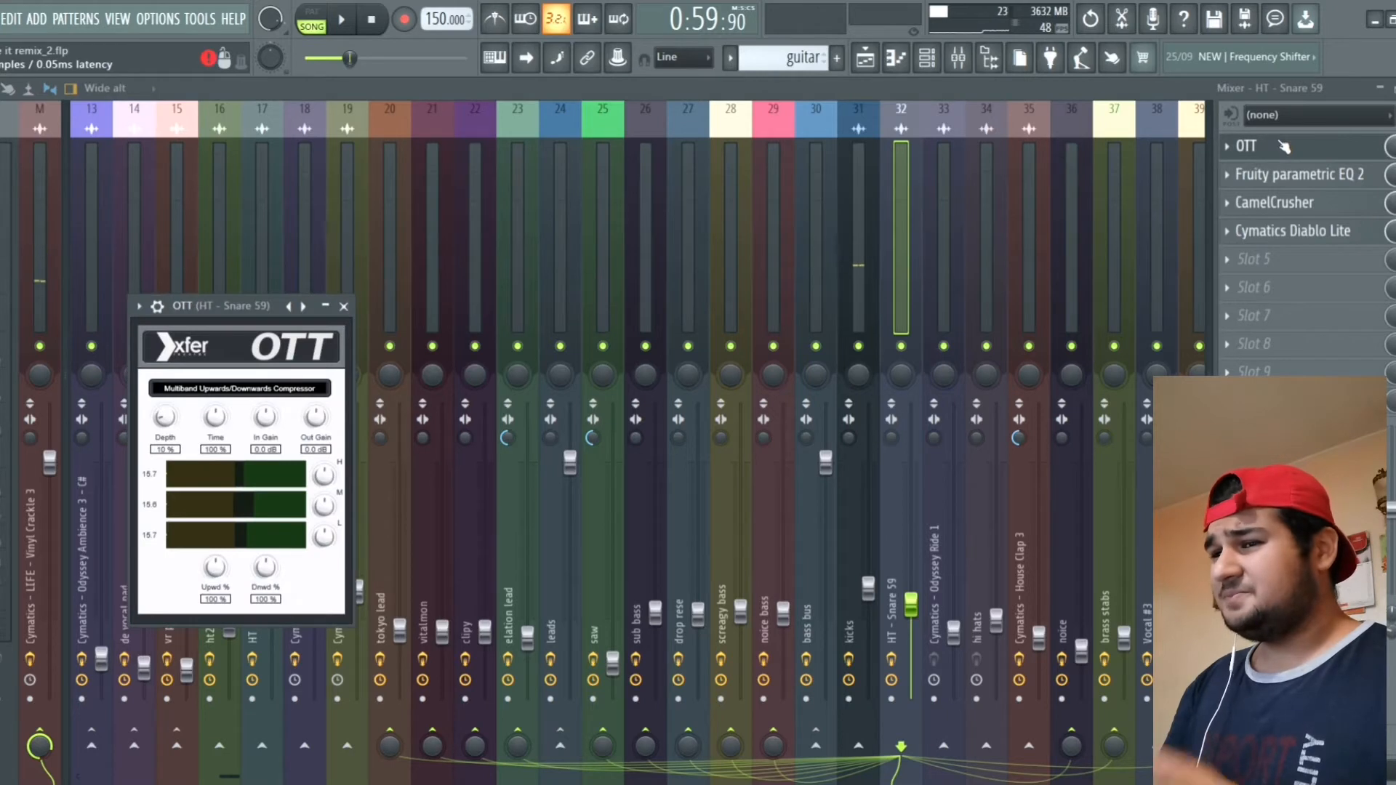
{"action": "left_click", "coordinate": [1284, 146]}
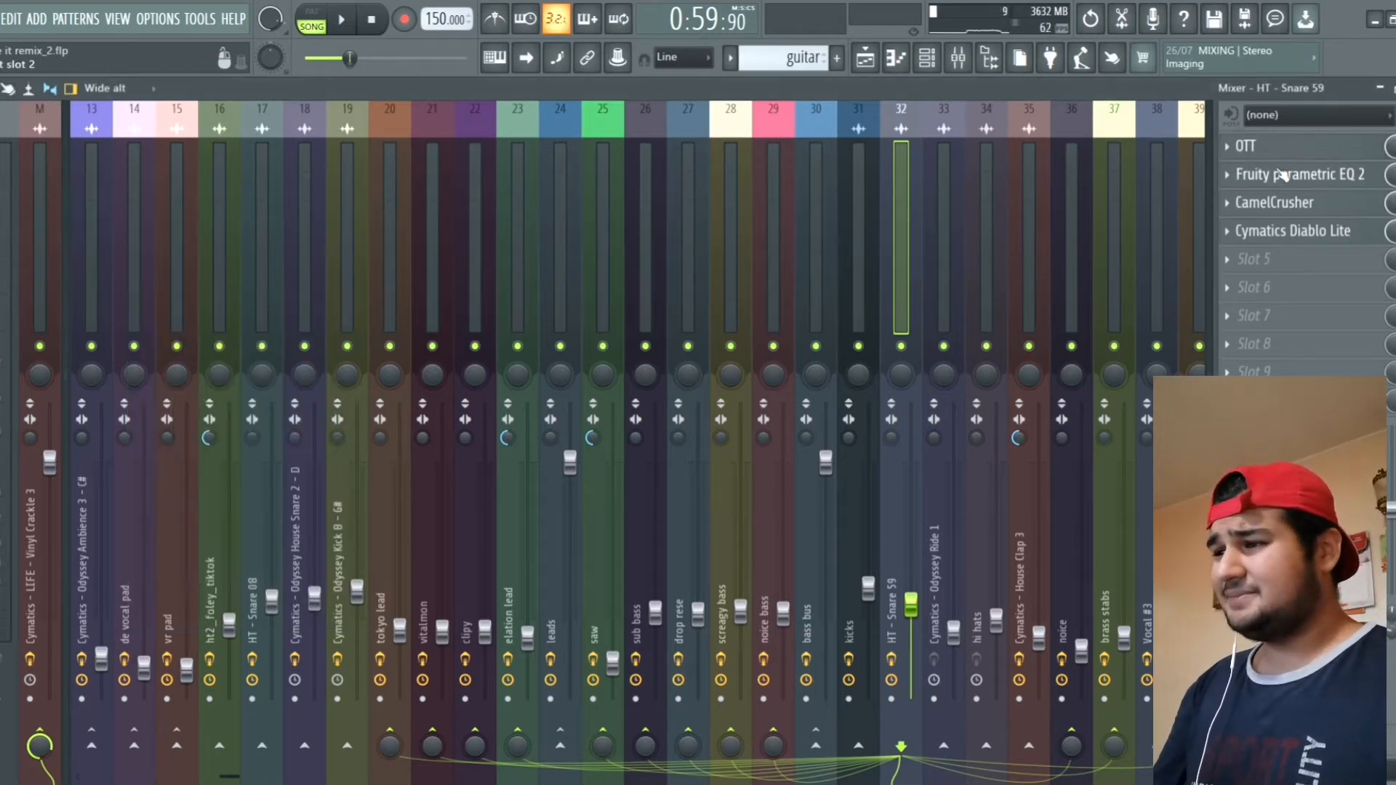
{"action": "left_click", "coordinate": [1282, 174]}
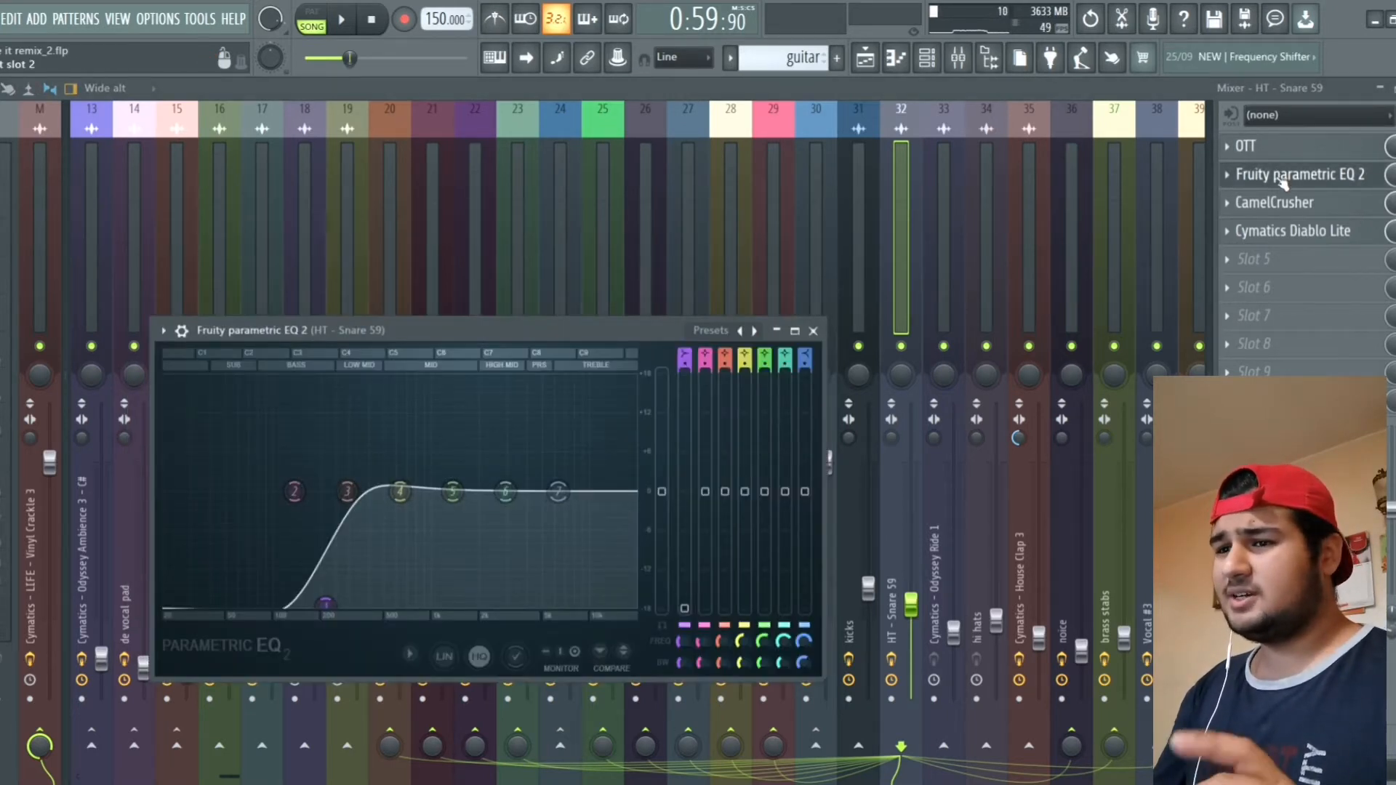
{"action": "left_click", "coordinate": [1282, 180]}
Step: Check the CamelCrusher and Cymatics Diablo Lite settings on the HT - Snare 59 mixer track
{"action": "left_click", "coordinate": [1287, 203]}
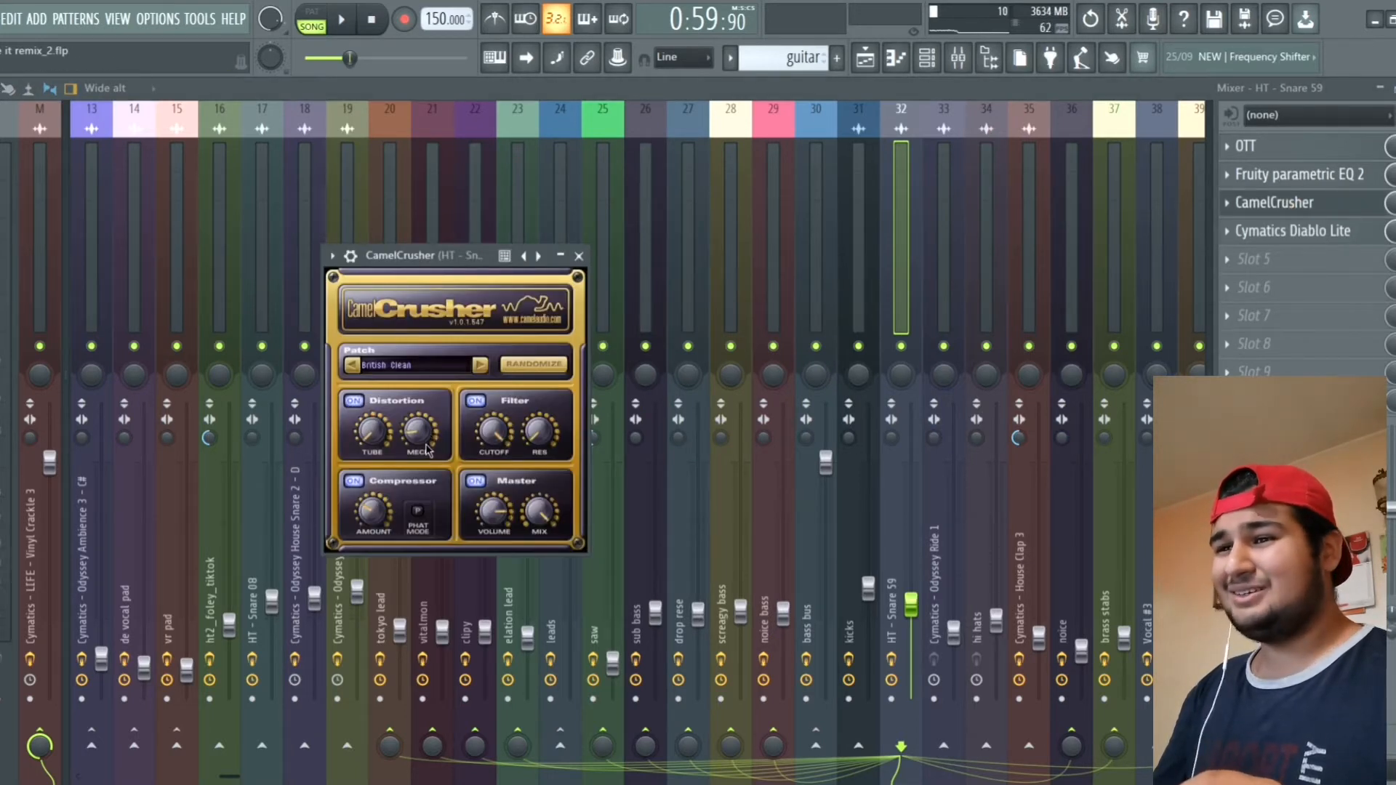
{"action": "left_click", "coordinate": [579, 256]}
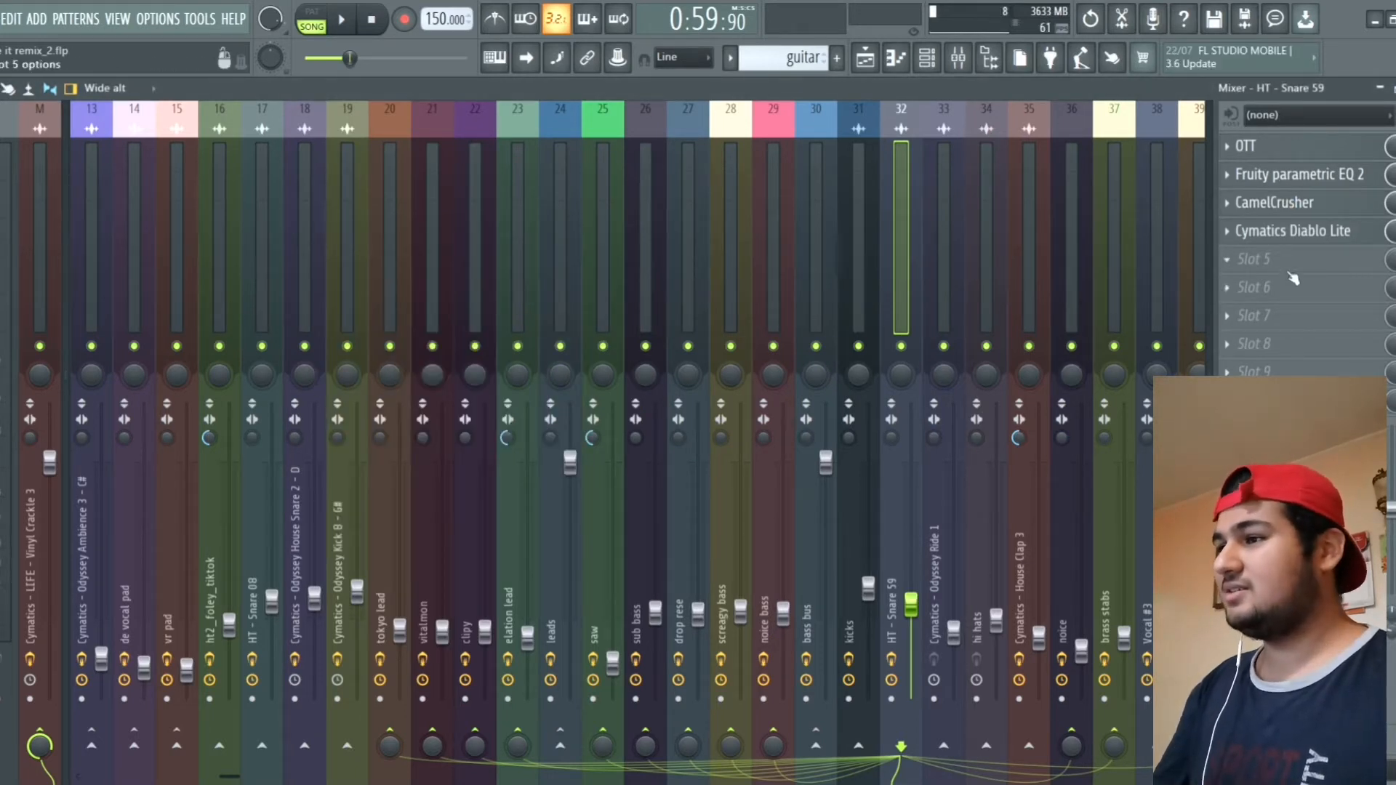
{"action": "left_click", "coordinate": [1289, 231]}
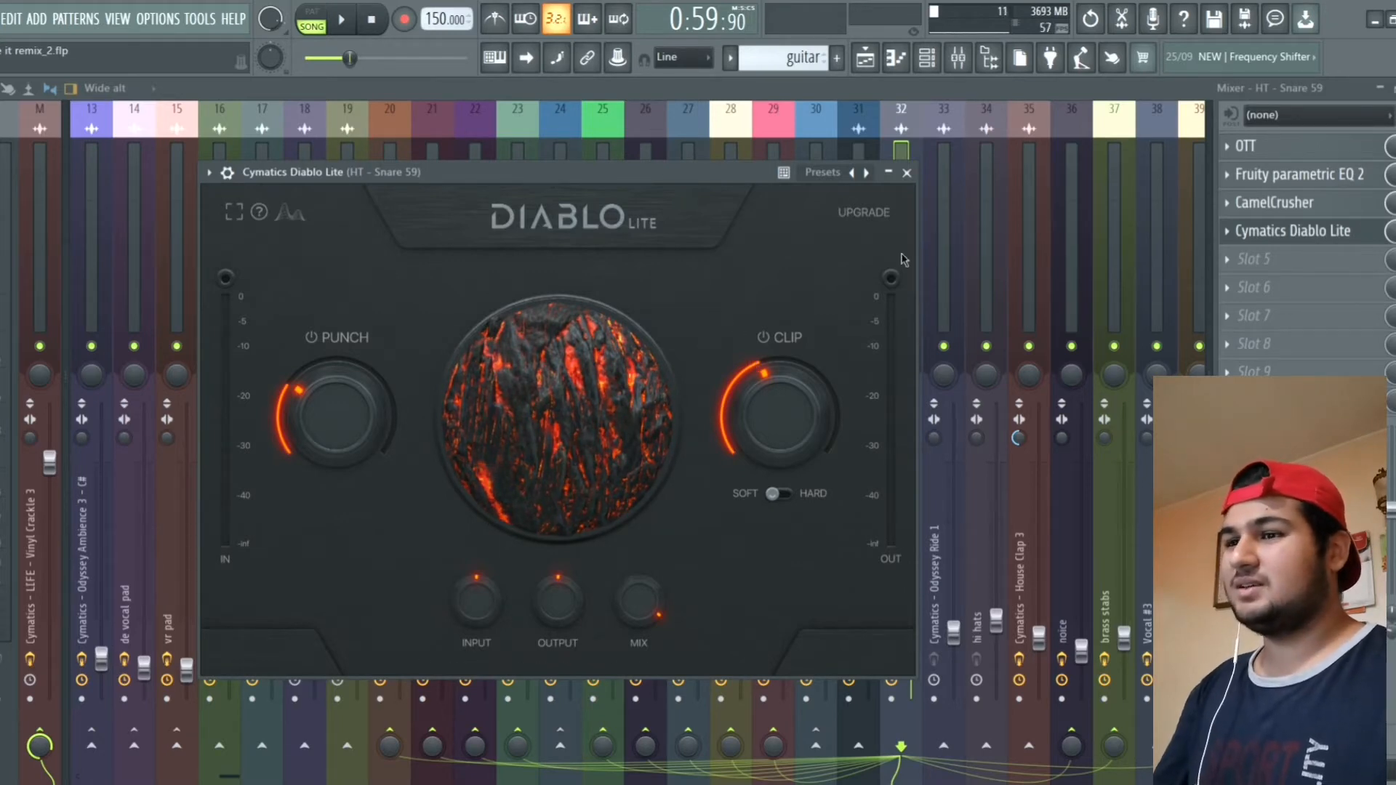
{"action": "left_click", "coordinate": [906, 172]}
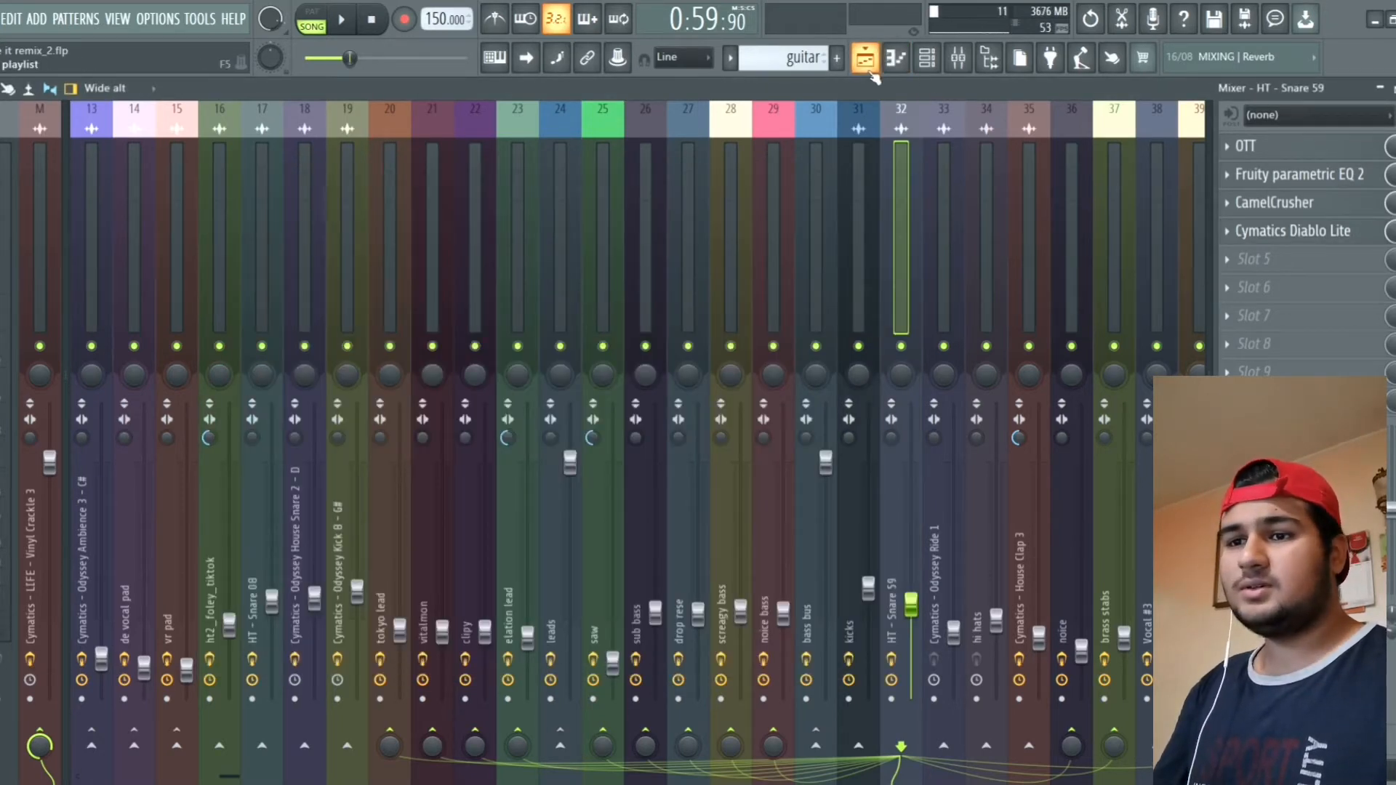
Step: Solo the ride on playlist track 28, play it briefly and select its mixer track 33, Cymatics - Odyssey Ride 1
{"action": "left_click", "coordinate": [895, 58]}
{"action": "scroll", "coordinate": [651, 421], "scroll_direction": "down", "scroll_amount": 3}
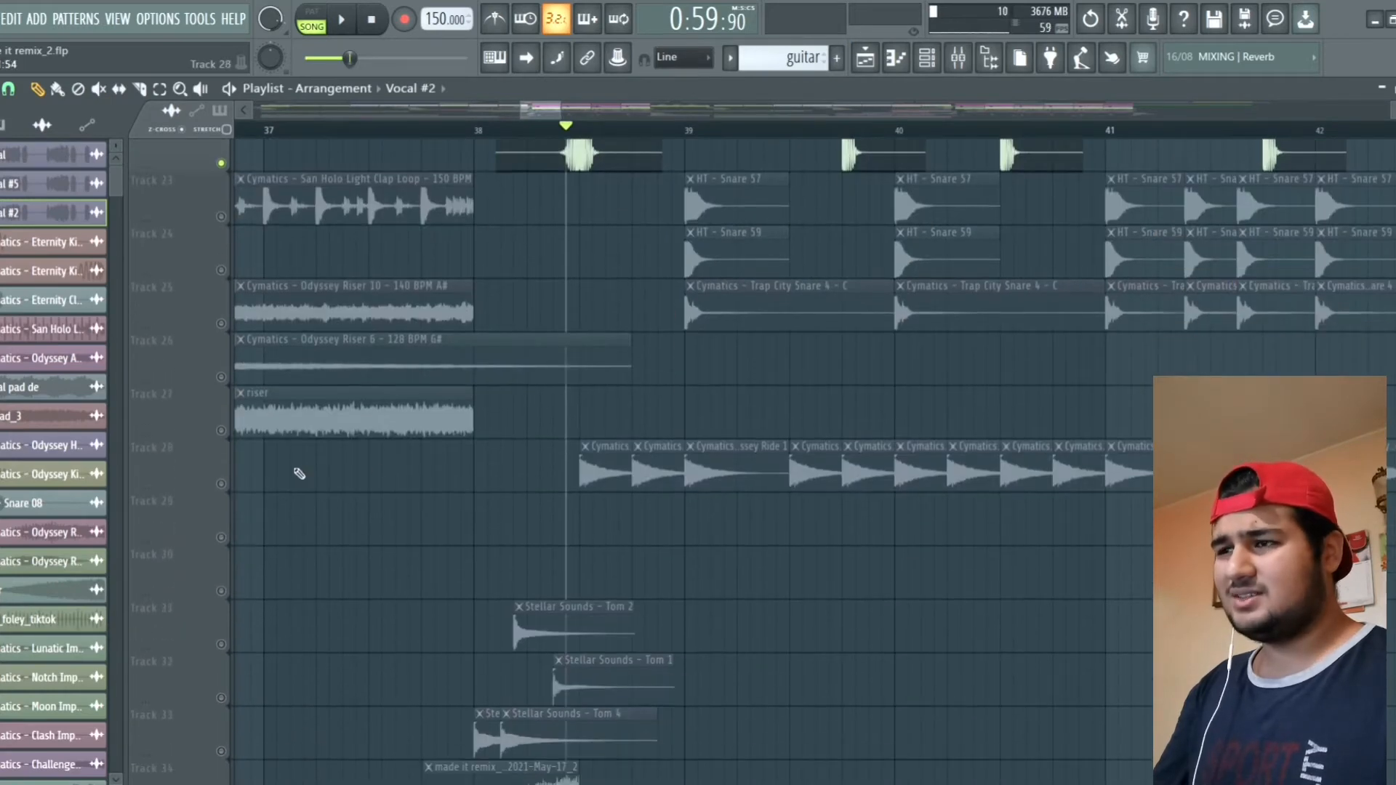
{"action": "left_click", "coordinate": [234, 488]}
{"action": "scroll", "coordinate": [499, 522], "scroll_direction": "down", "scroll_amount": 2}
{"action": "key", "text": "space"}
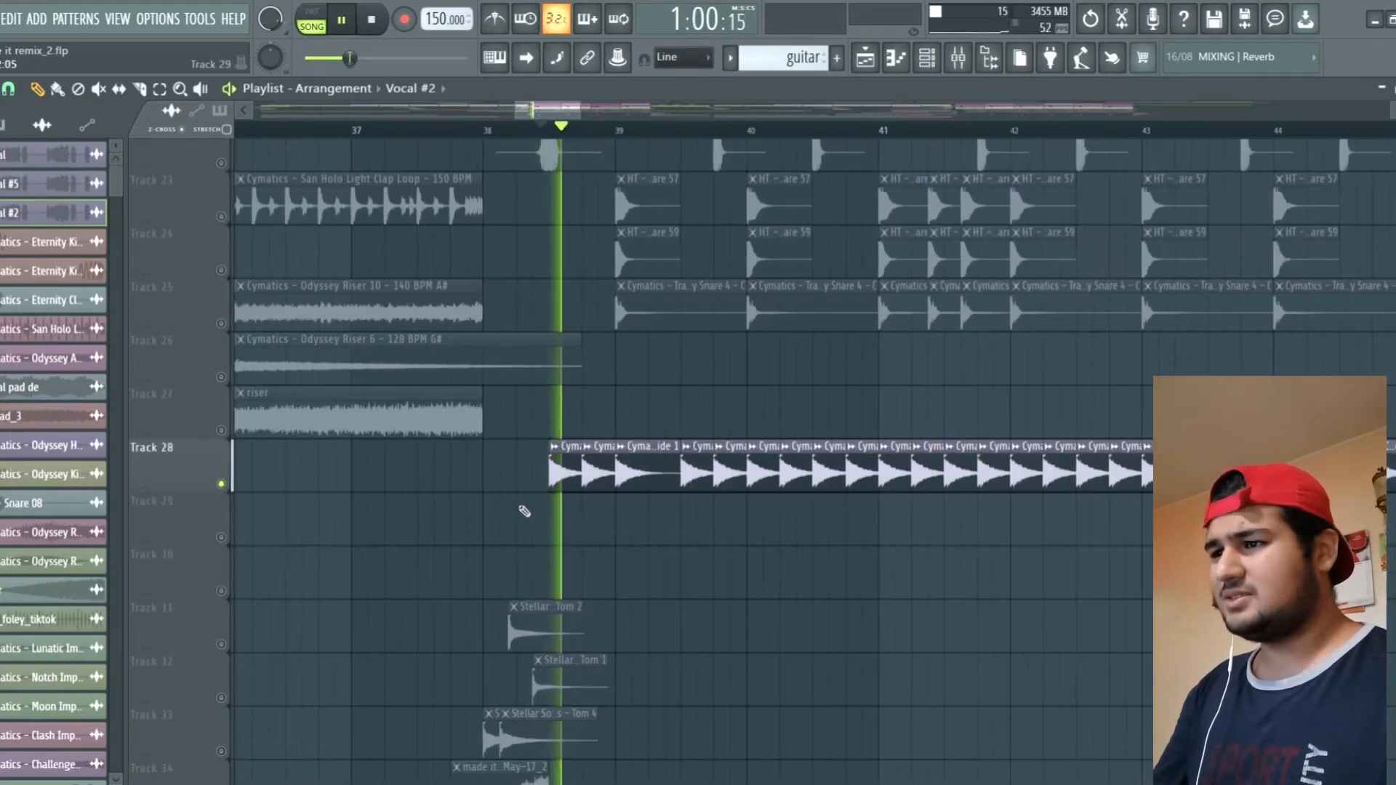
{"action": "left_click", "coordinate": [958, 64]}
{"action": "key", "text": "space"}
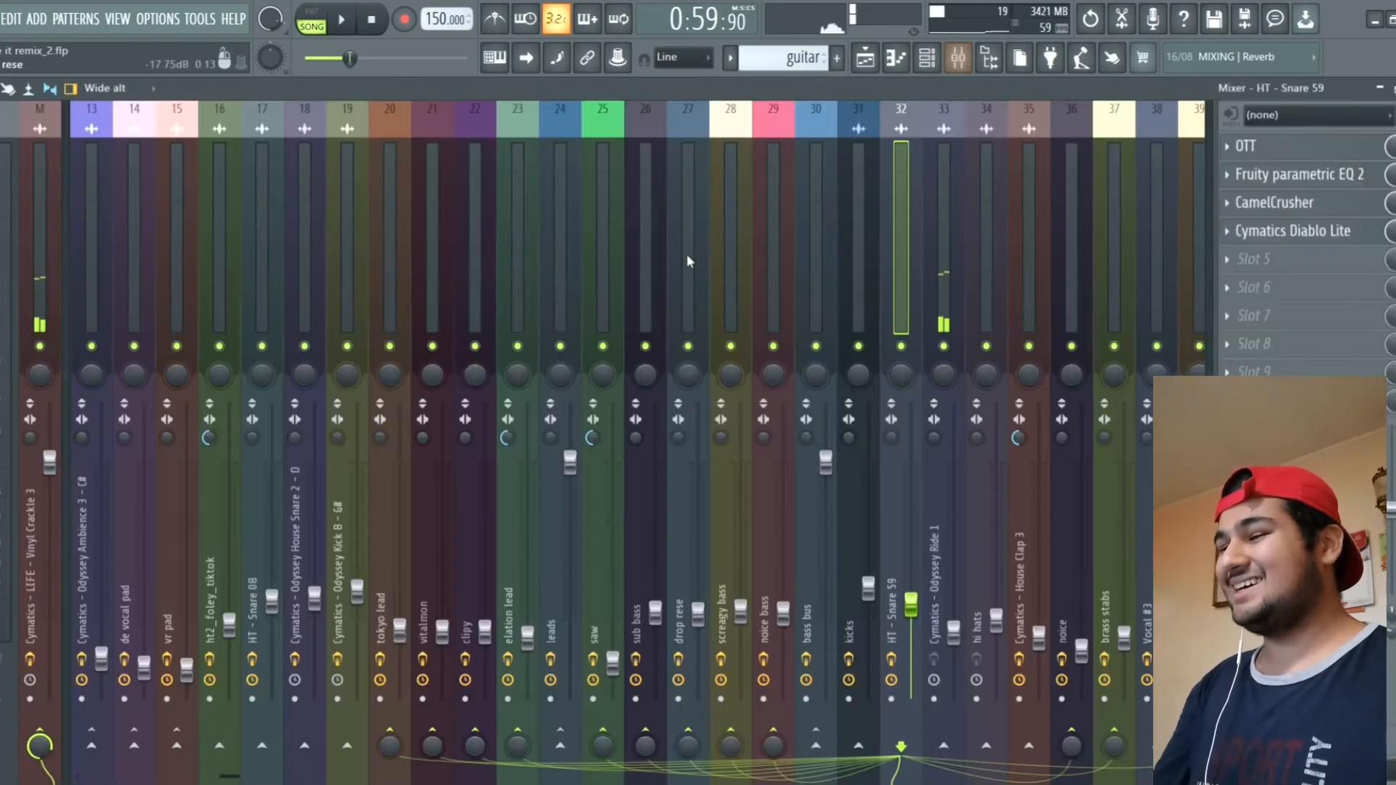
{"action": "left_click", "coordinate": [943, 241]}
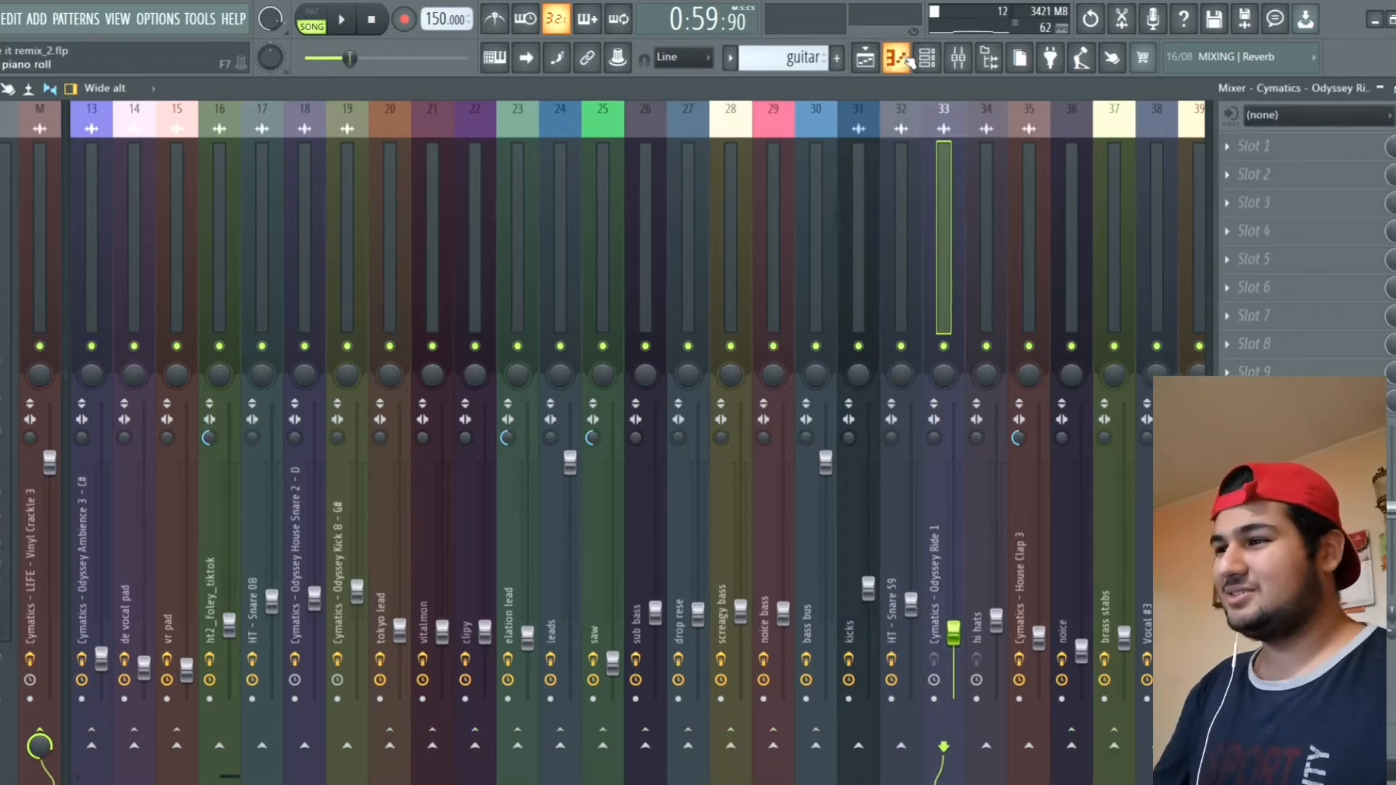
Step: Start from midway through bar 45 in the playlist and solo track 27 to audition its short hits before bar 47
{"action": "key", "text": "F9"}
{"action": "scroll", "coordinate": [753, 436], "scroll_direction": "down", "scroll_amount": 3}
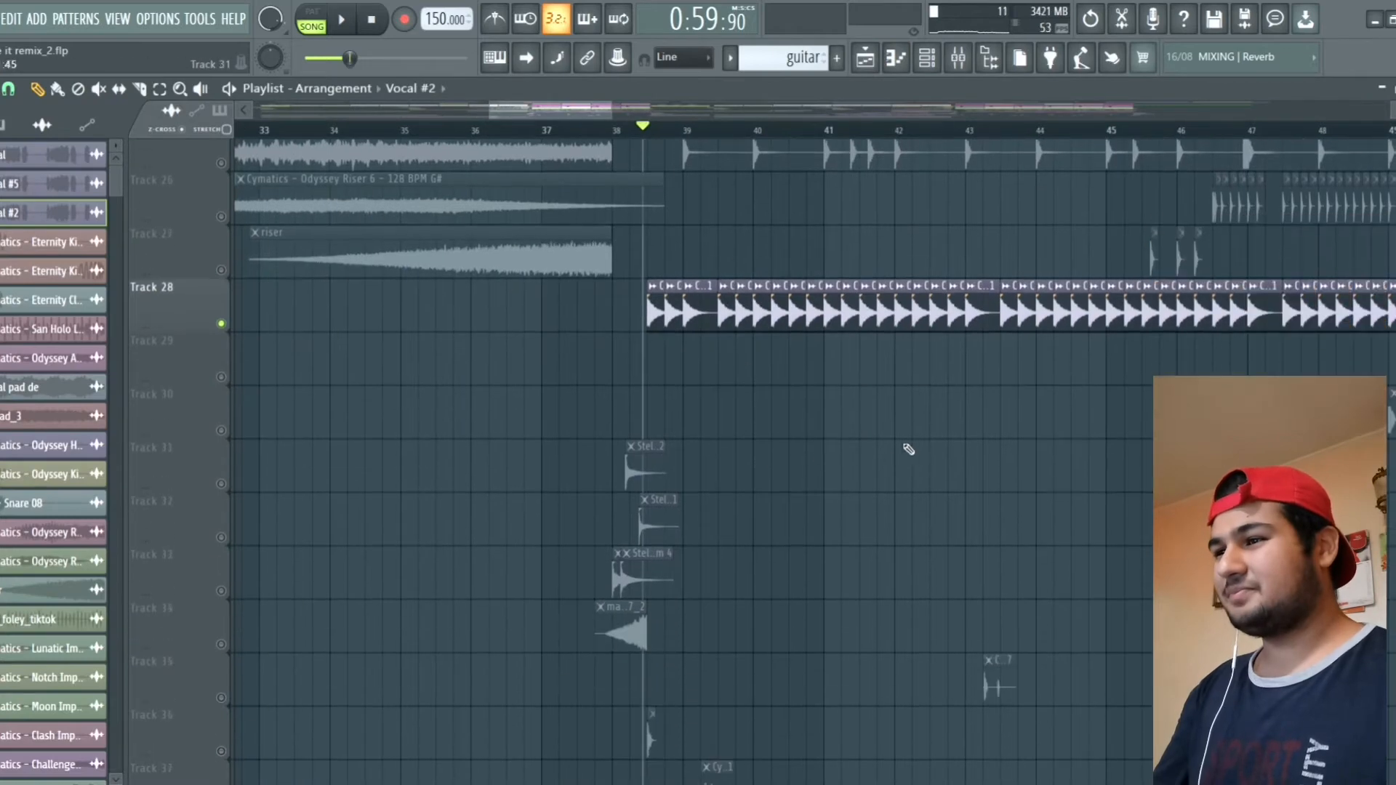
{"action": "scroll", "coordinate": [912, 446], "scroll_direction": "down", "scroll_amount": 2}
{"action": "left_click_drag", "start_coordinate": [1079, 165], "coordinate": [1060, 116]}
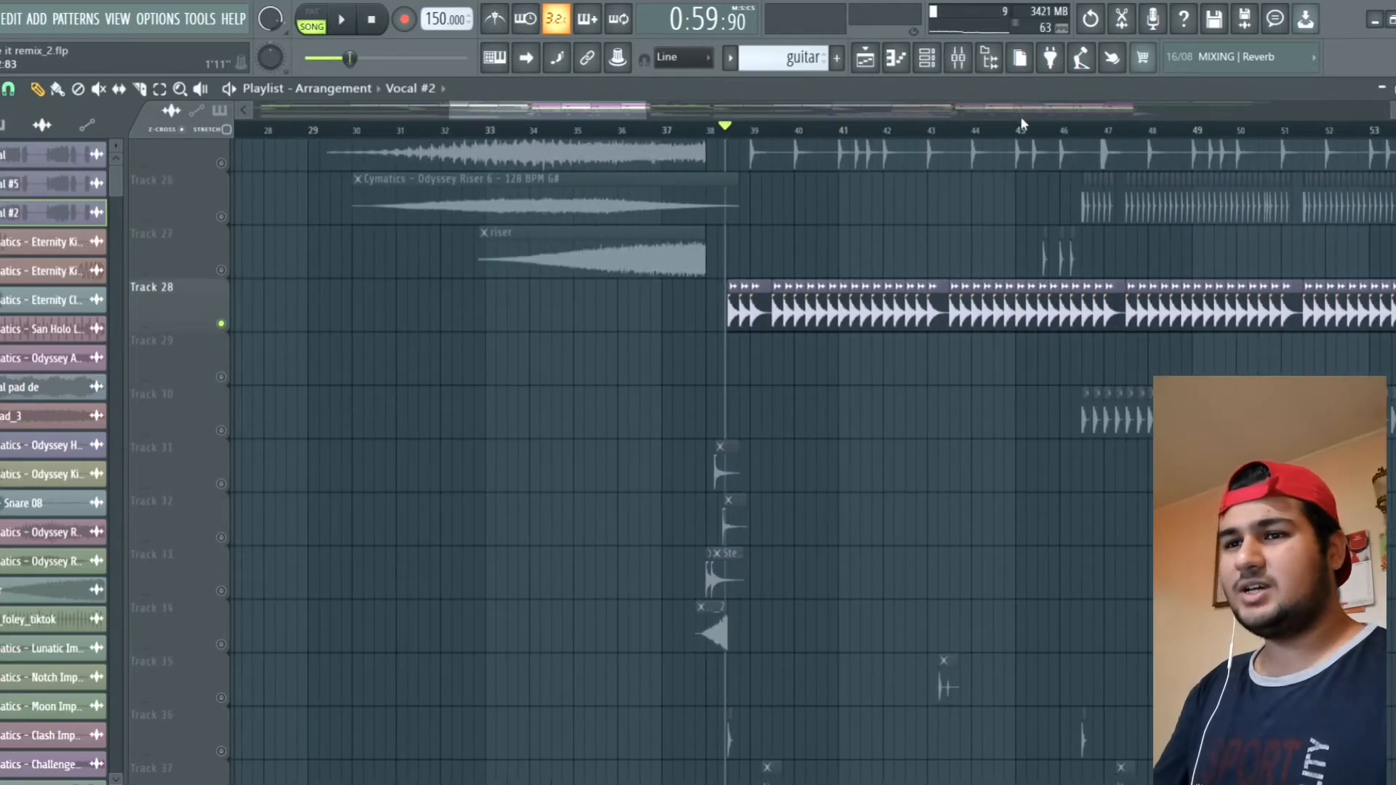
{"action": "left_click", "coordinate": [1040, 131]}
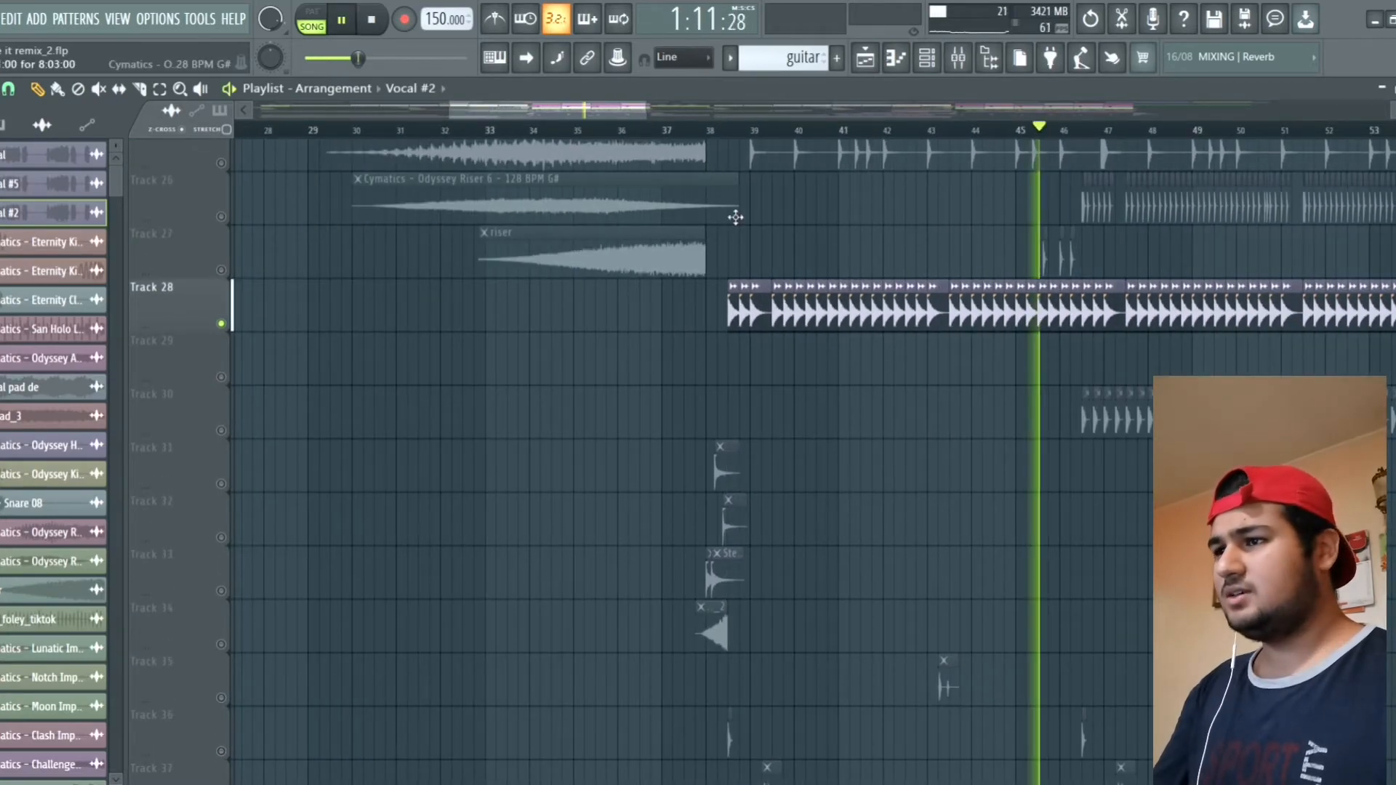
{"action": "left_click", "coordinate": [225, 271]}
{"action": "key", "text": "space"}
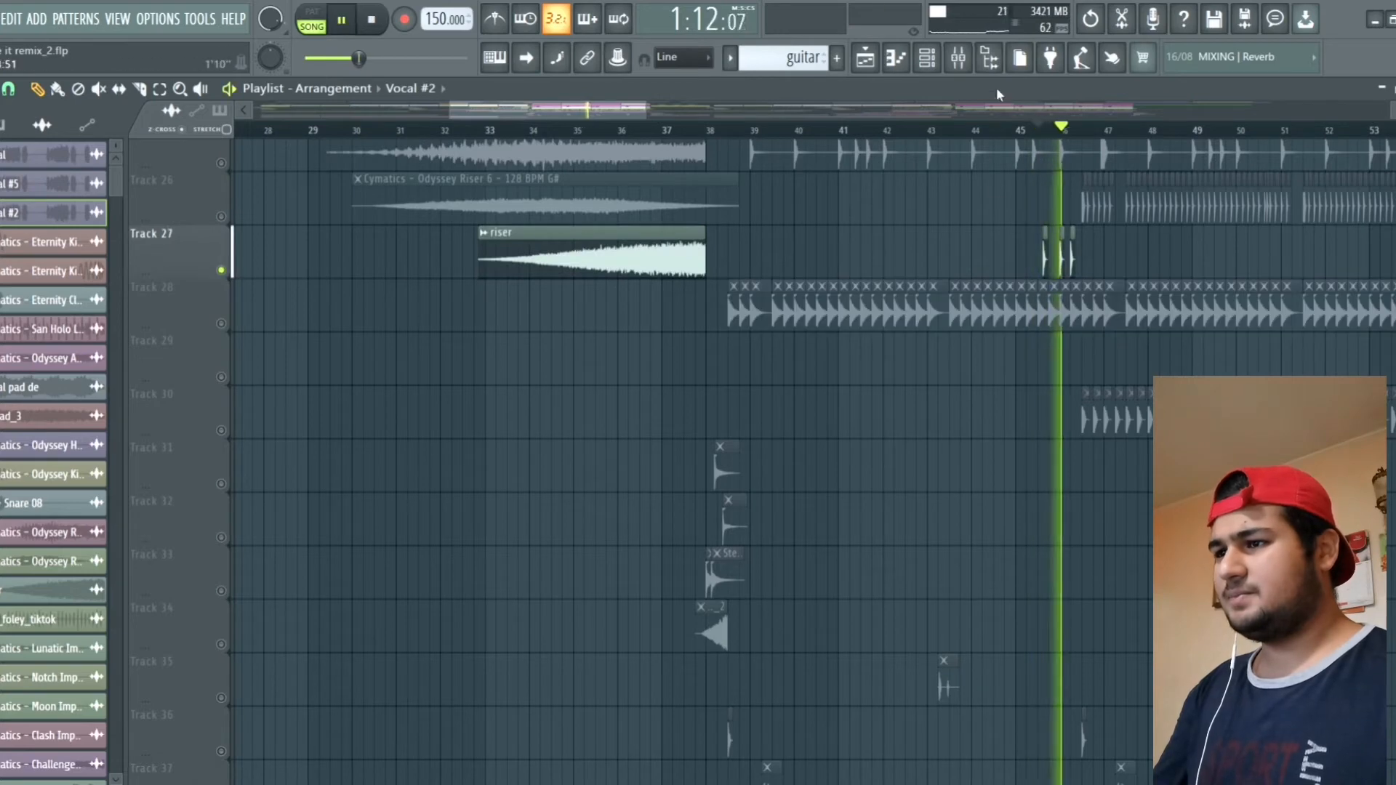
Step: Select the Future Snare 6 mixer track, stop playback and review its OTT and Fruity parametric EQ 2 settings
{"action": "left_click", "coordinate": [960, 58]}
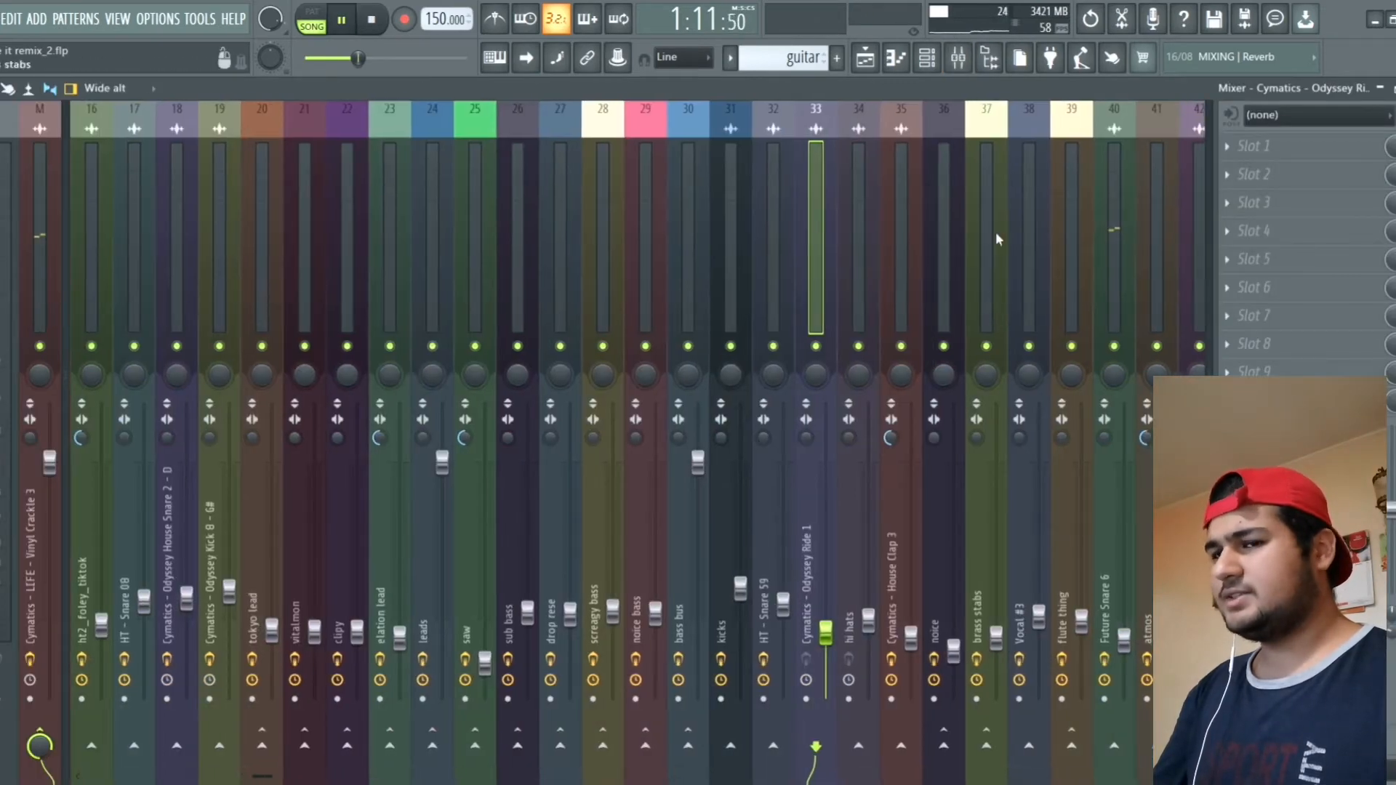
{"action": "left_click", "coordinate": [1113, 233]}
{"action": "key", "text": "space"}
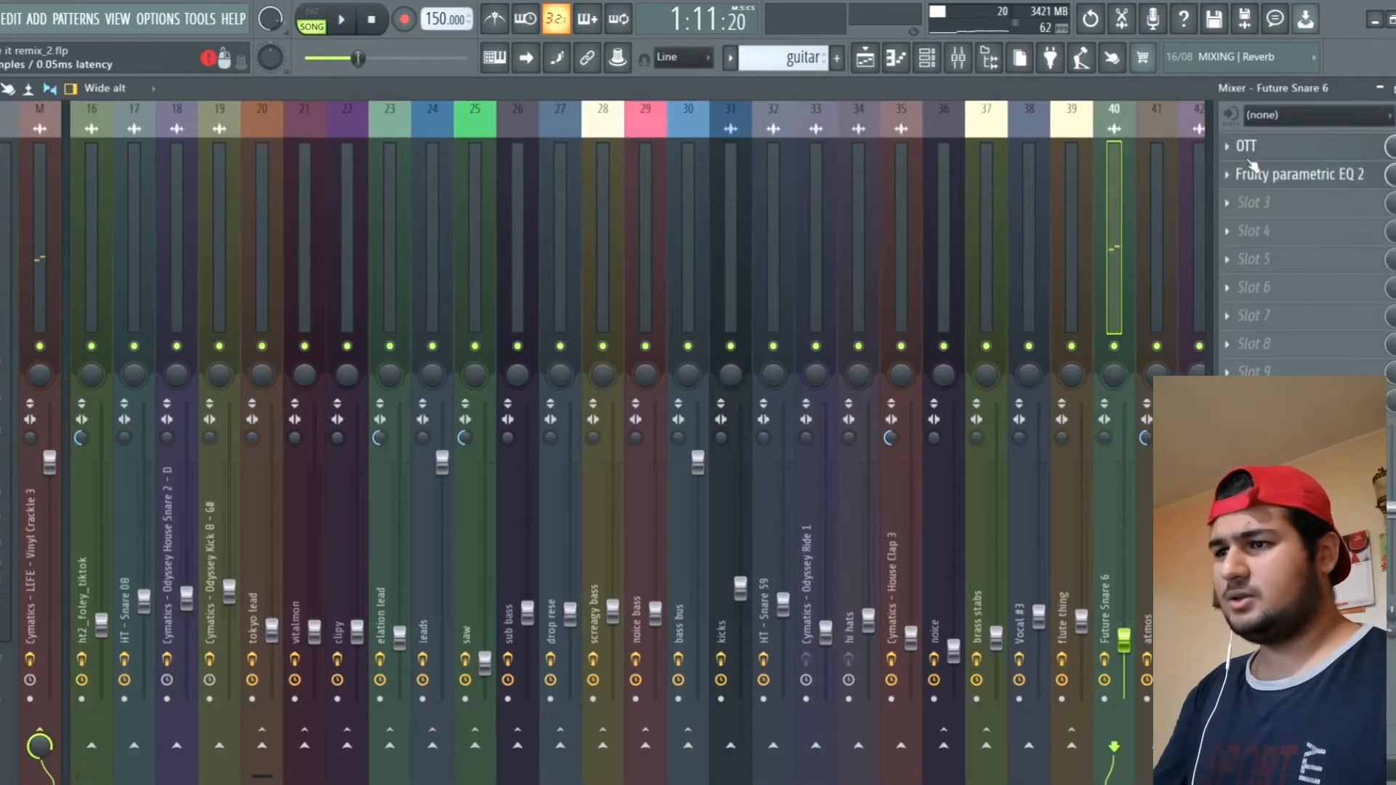
{"action": "left_click", "coordinate": [1247, 149]}
{"action": "left_click", "coordinate": [1249, 152]}
{"action": "left_click", "coordinate": [1263, 176]}
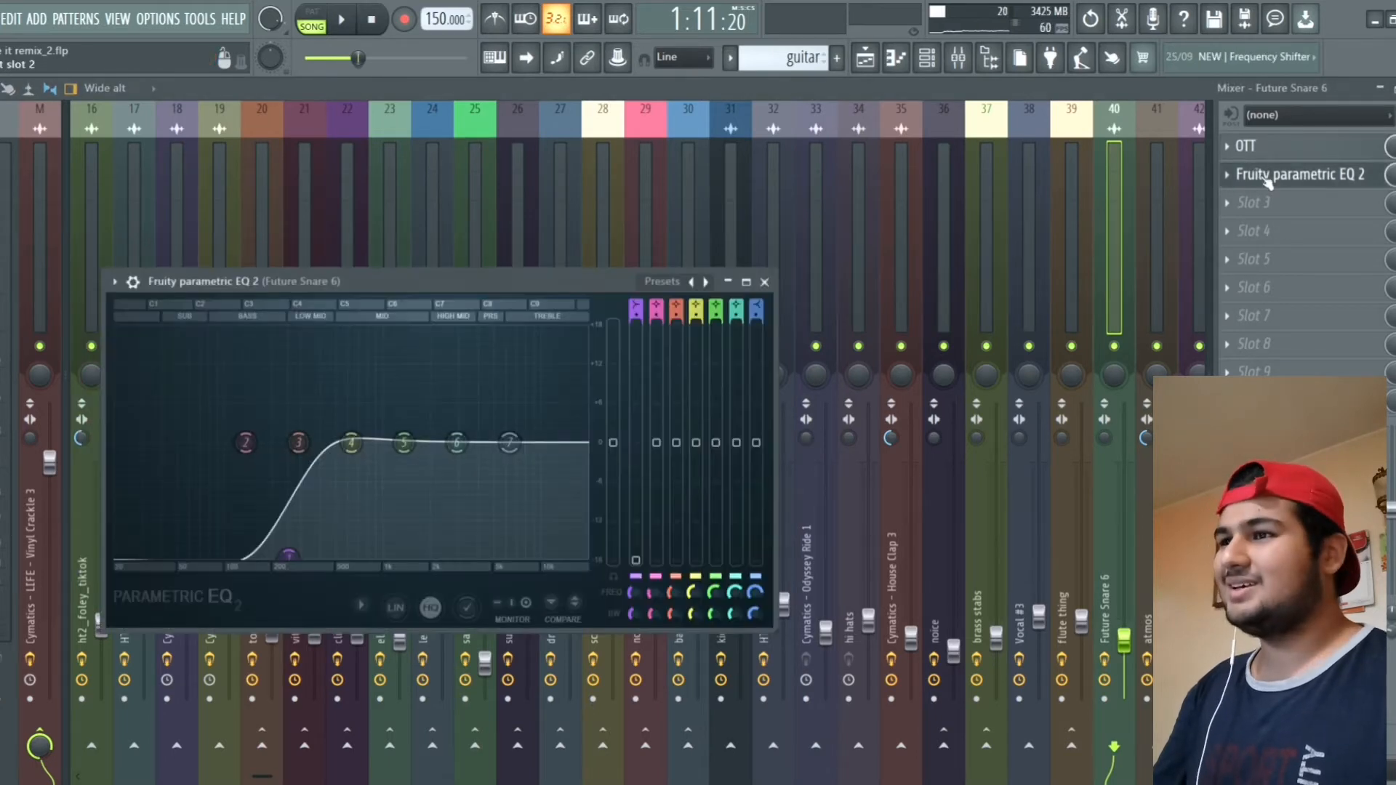
{"action": "left_click", "coordinate": [1267, 181]}
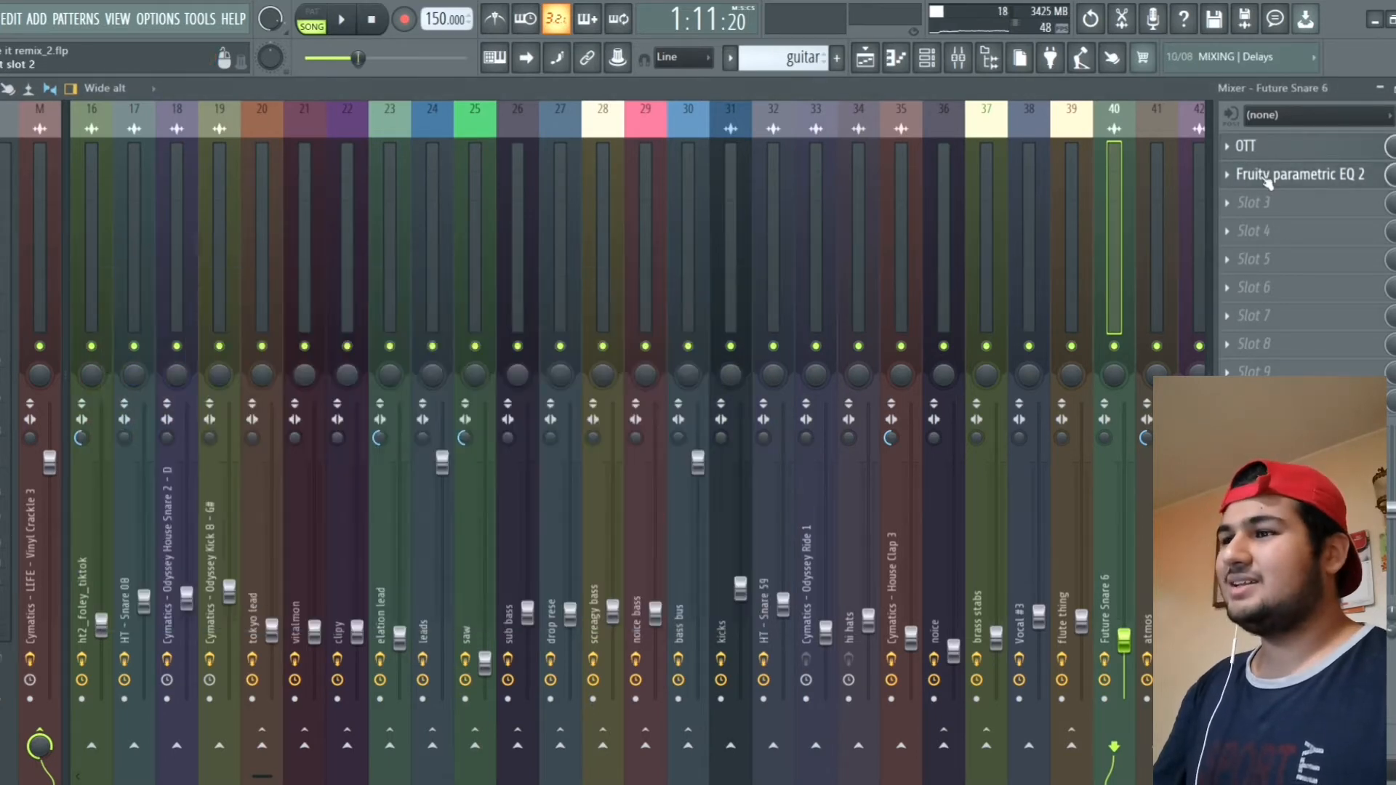
Step: Solo playlist track 26 and play its hits from midway through bar 46
{"action": "left_click", "coordinate": [865, 64]}
{"action": "scroll", "coordinate": [873, 219], "scroll_direction": "down", "scroll_amount": 3}
{"action": "scroll", "coordinate": [1087, 281], "scroll_direction": "up", "scroll_amount": 5}
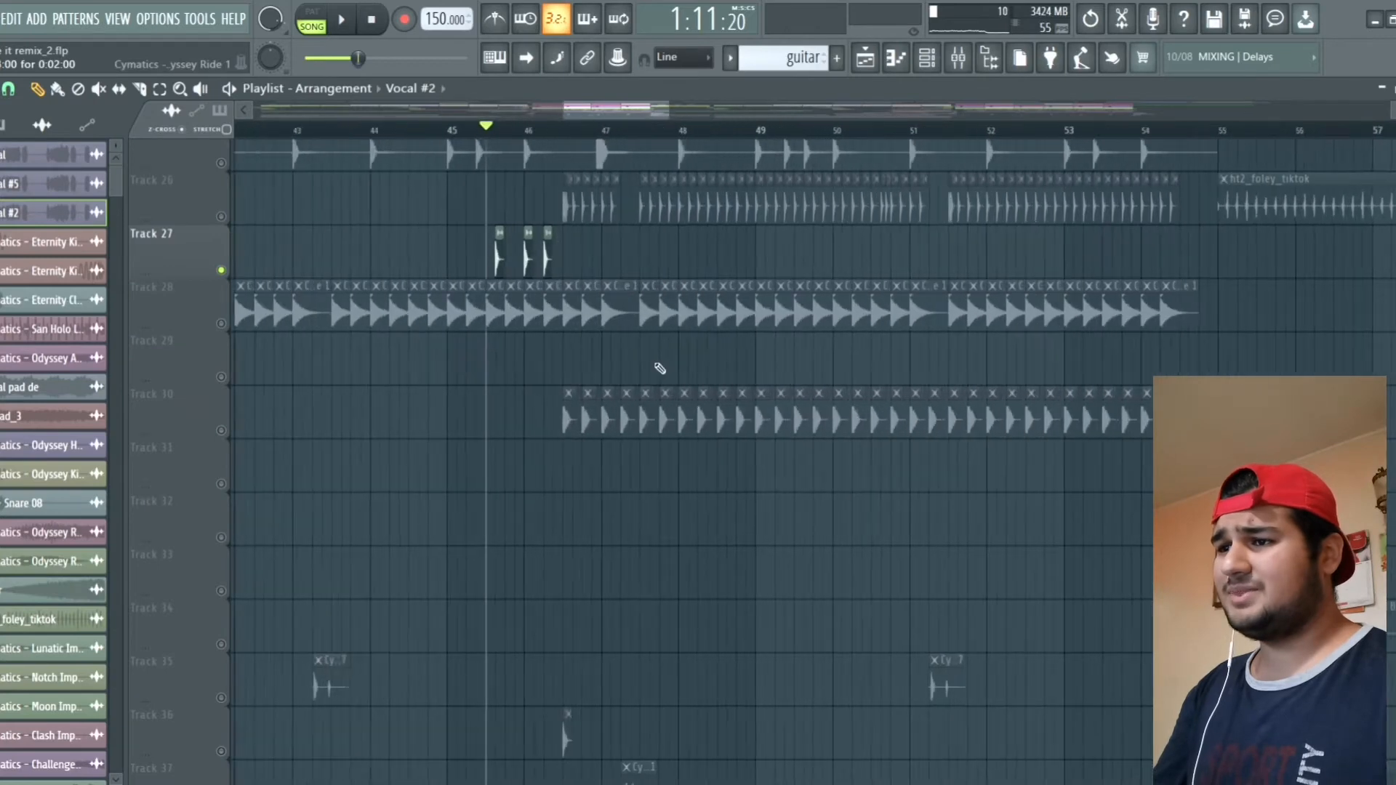
{"action": "scroll", "coordinate": [467, 290], "scroll_direction": "up", "scroll_amount": 4}
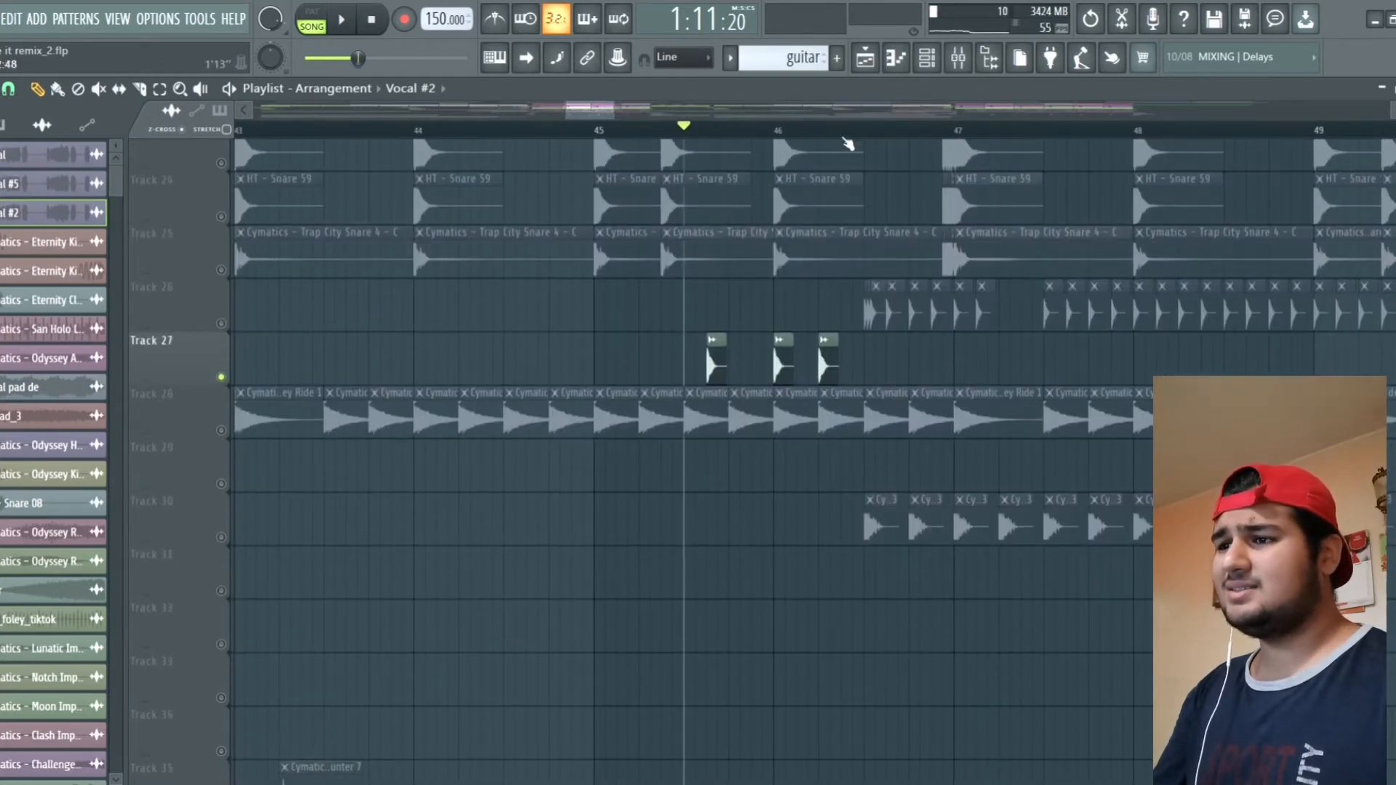
{"action": "right_click", "coordinate": [221, 323]}
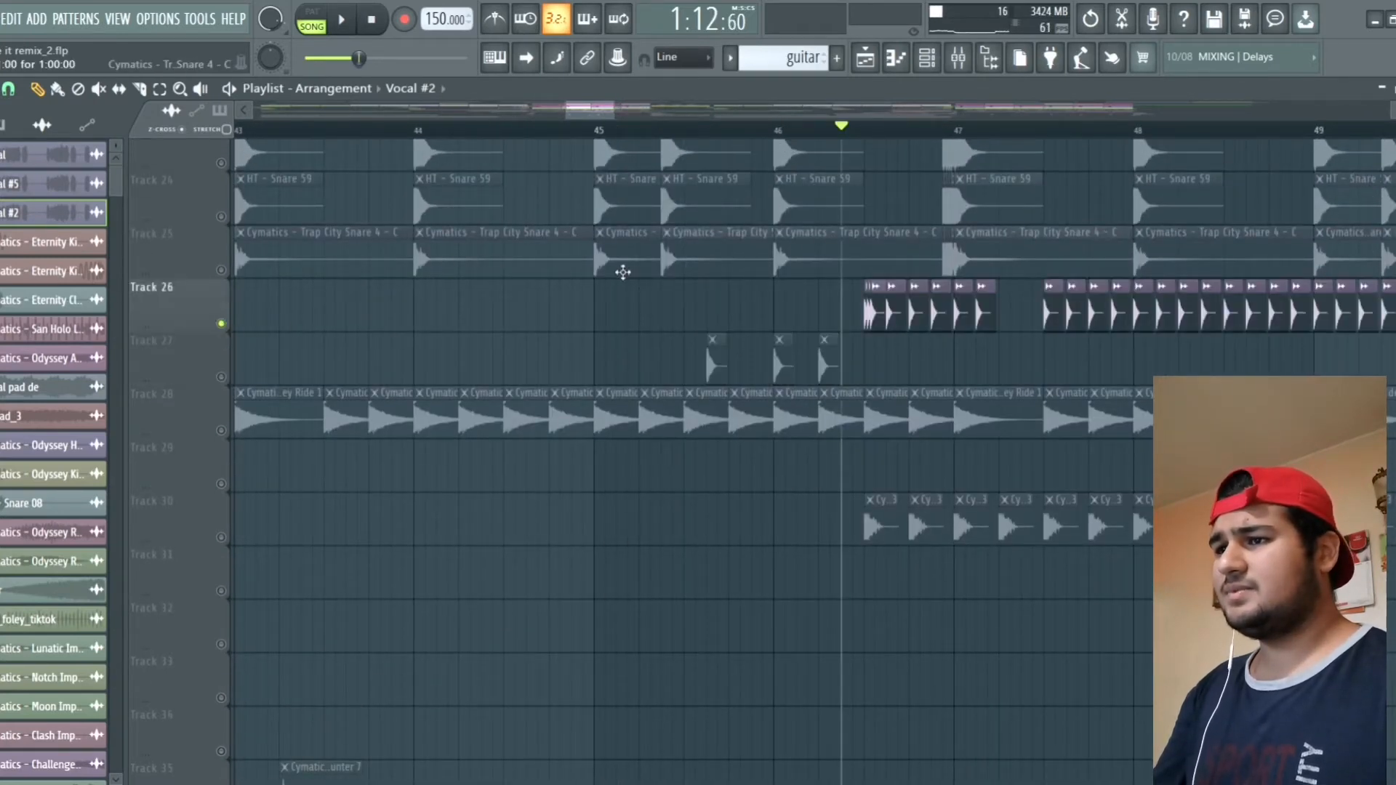
{"action": "key", "text": "space"}
{"action": "scroll", "coordinate": [980, 260], "scroll_direction": "down", "scroll_amount": 2}
{"action": "scroll", "coordinate": [980, 260], "scroll_direction": "down", "scroll_amount": 2}
Step: Check the effect slots of the hi hats mixer track 34, then return to the playlist and stop playback
{"action": "key", "text": "F9"}
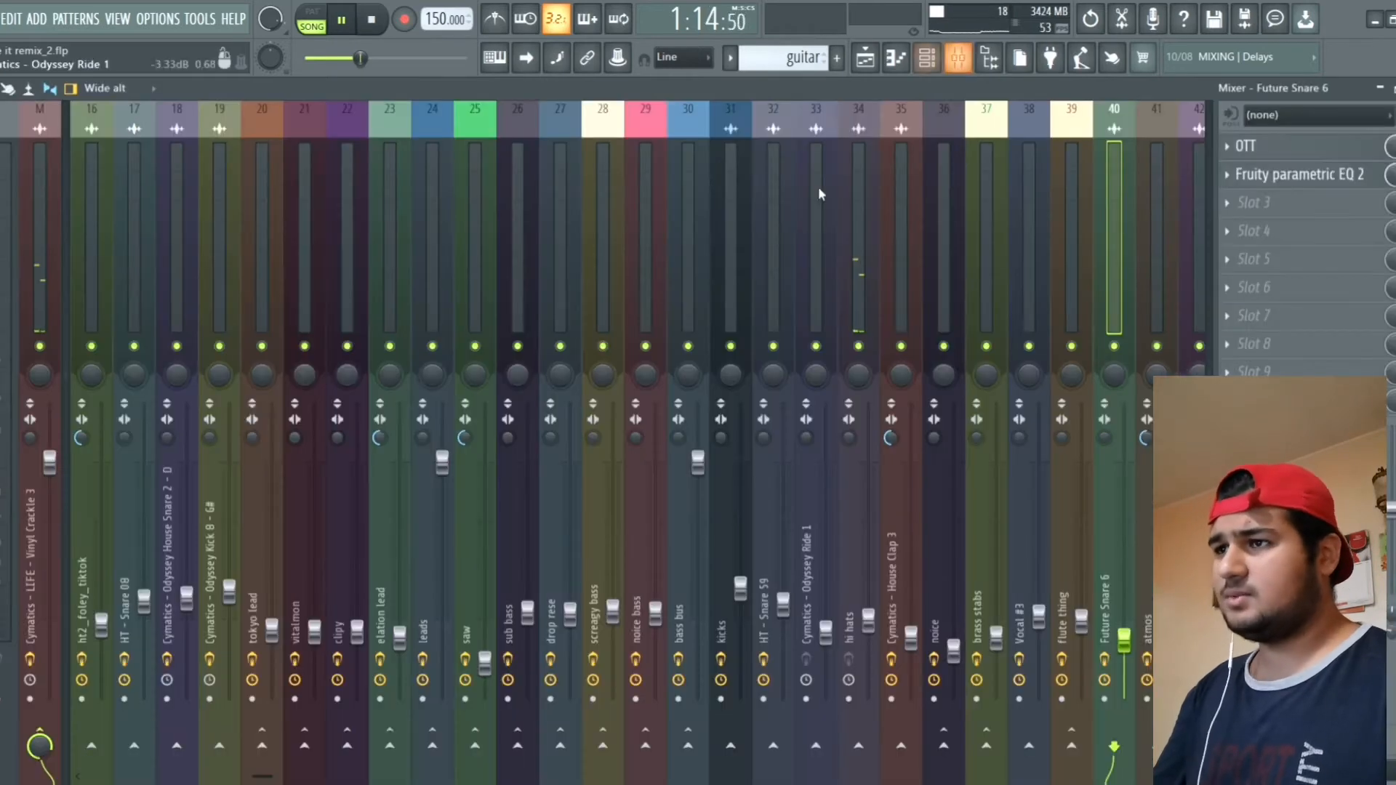
{"action": "left_click", "coordinate": [856, 287]}
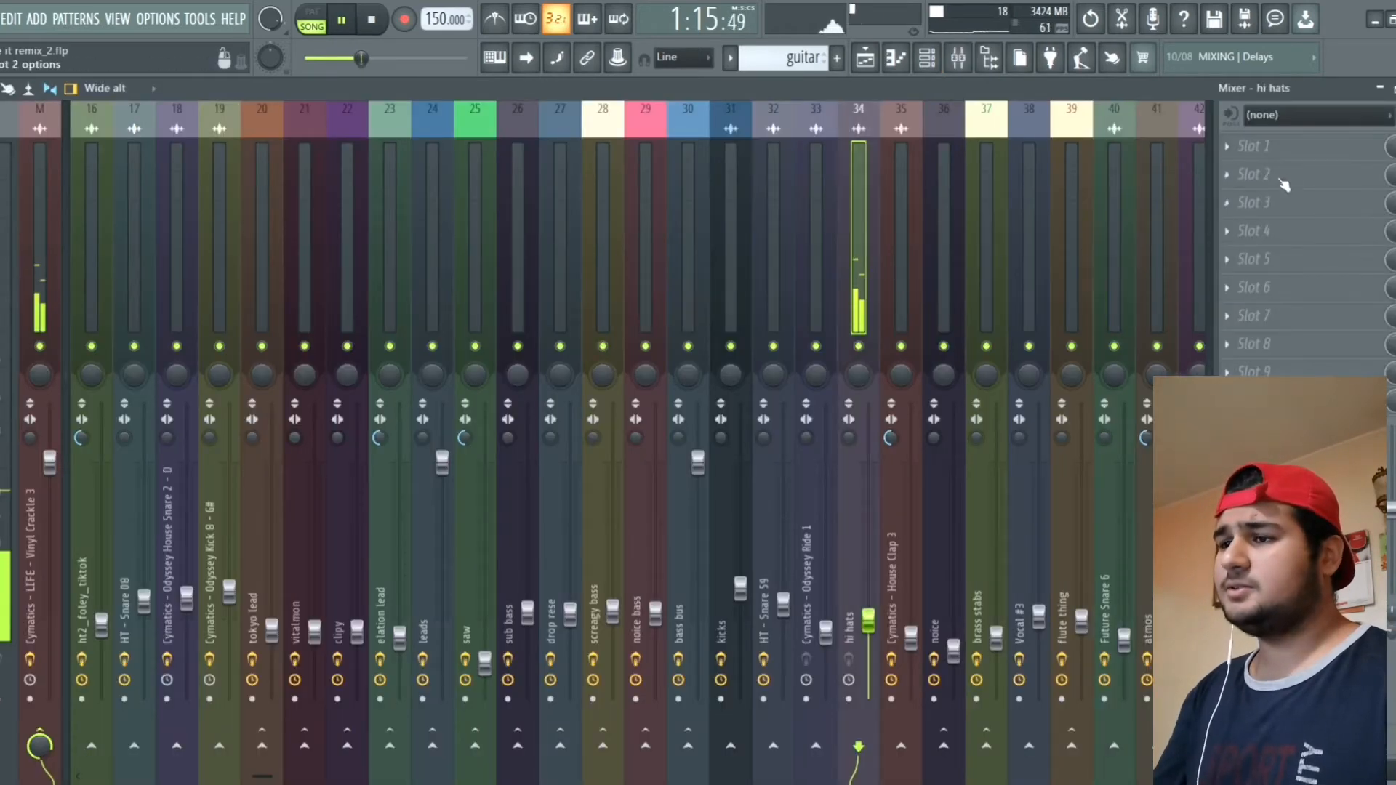
{"action": "left_click", "coordinate": [876, 67]}
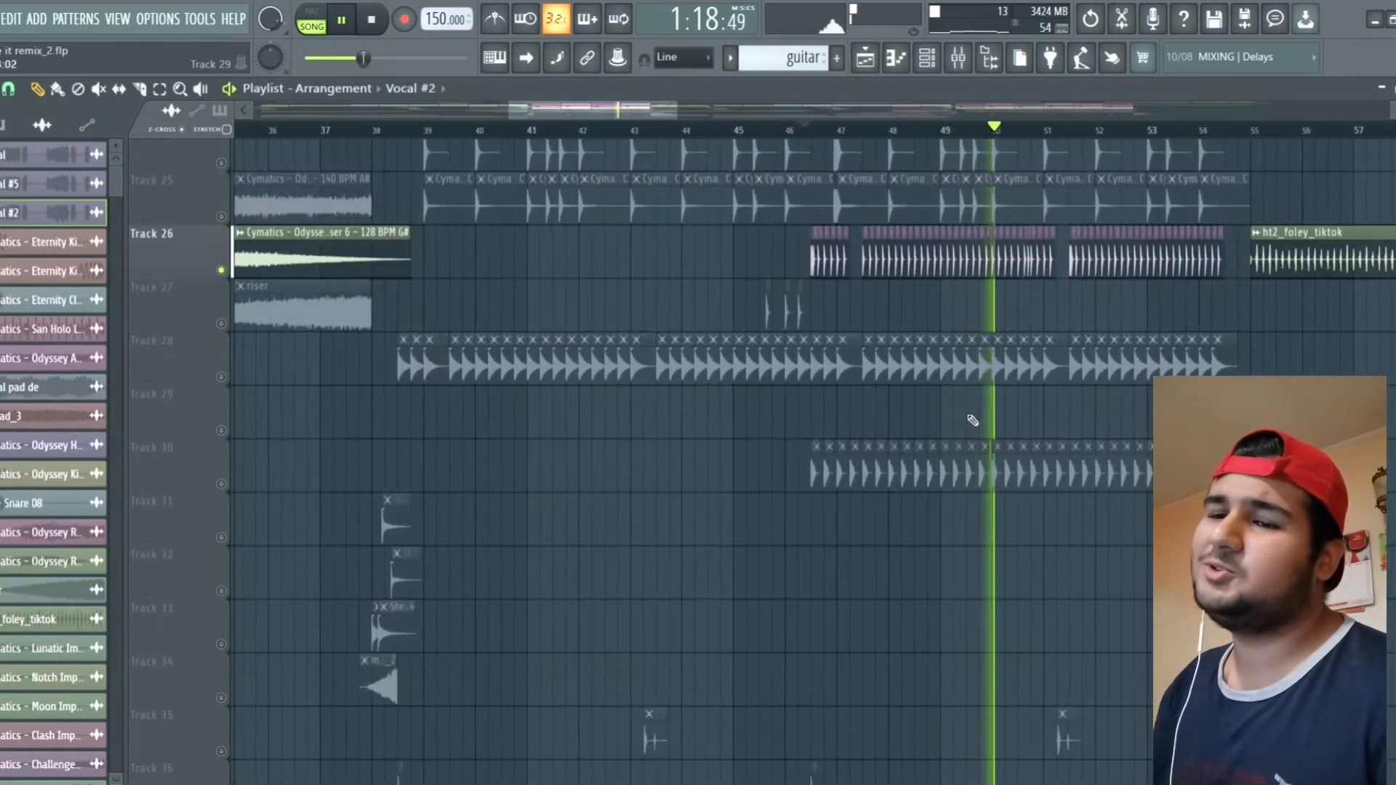
{"action": "key", "text": "space"}
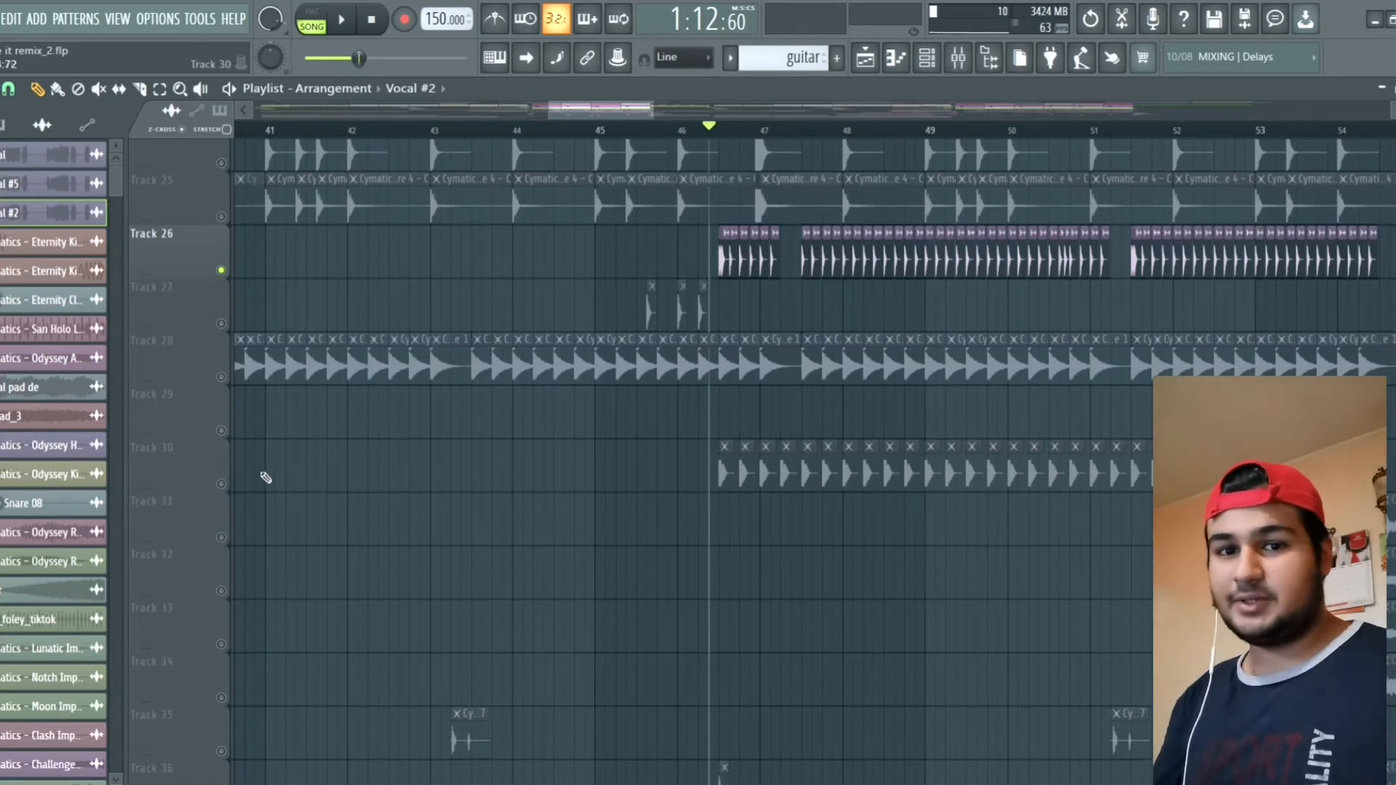
Step: Solo the clap on playlist track 30, play it briefly and select its mixer track 35, Cymatics - House Clap 3
{"action": "left_click", "coordinate": [221, 484]}
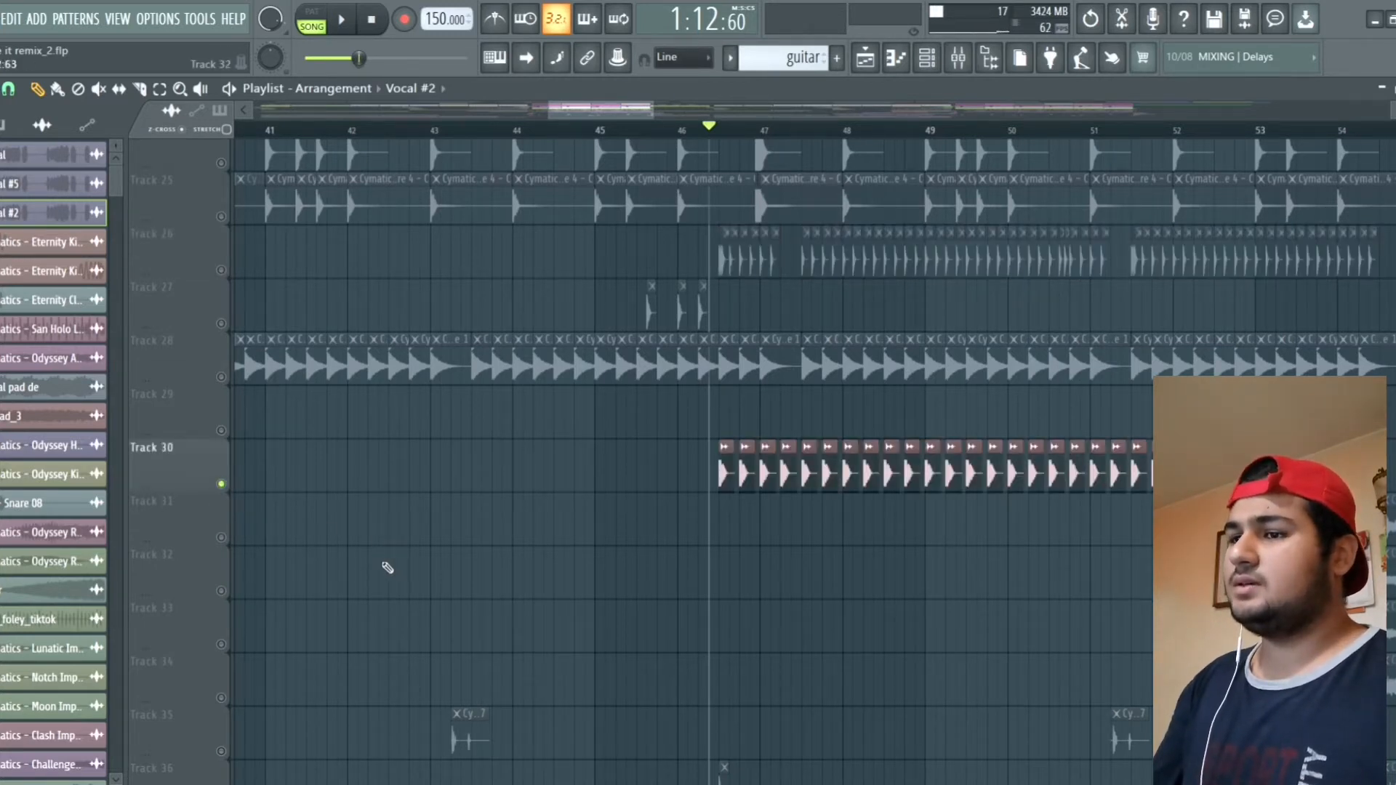
{"action": "scroll", "coordinate": [387, 568], "scroll_direction": "down", "scroll_amount": 2}
{"action": "key", "text": "space"}
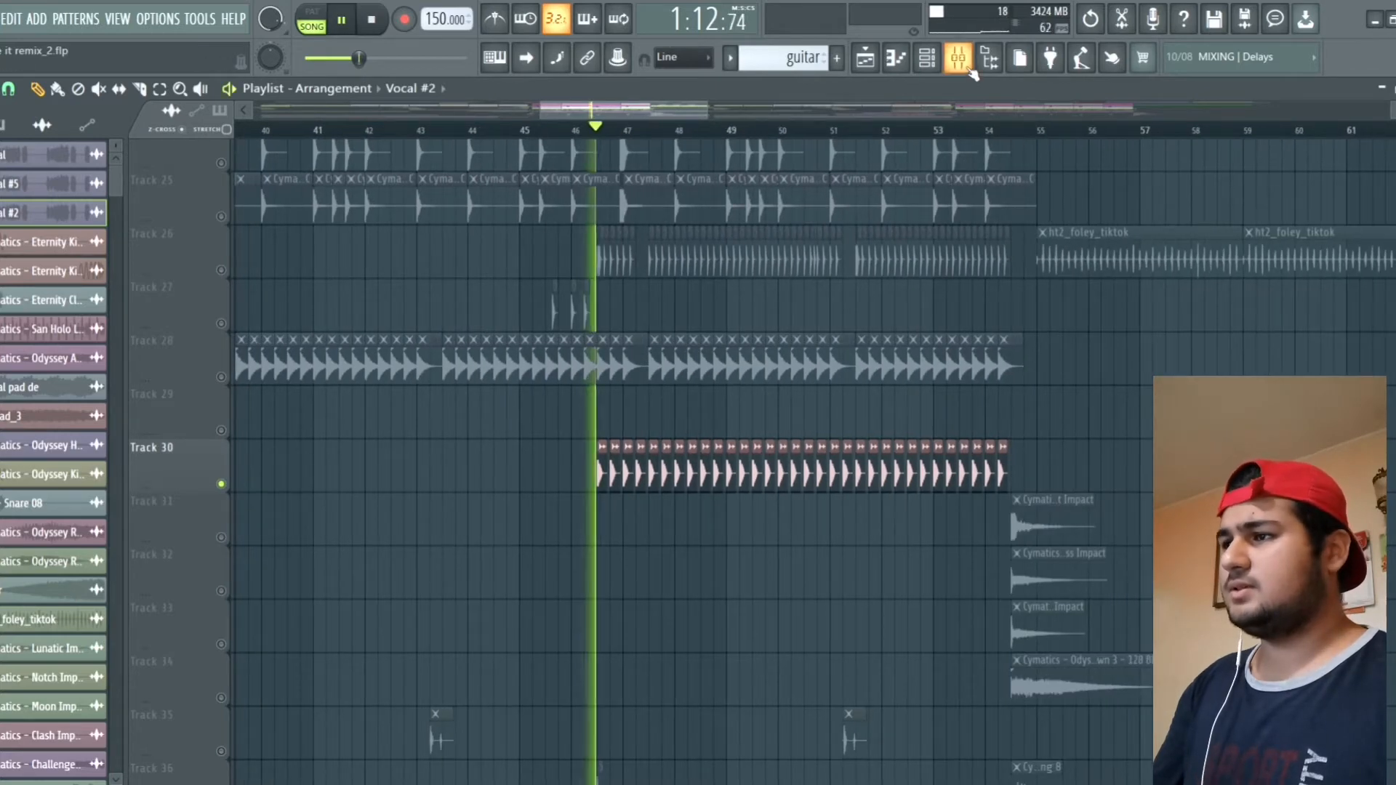
{"action": "left_click", "coordinate": [970, 69]}
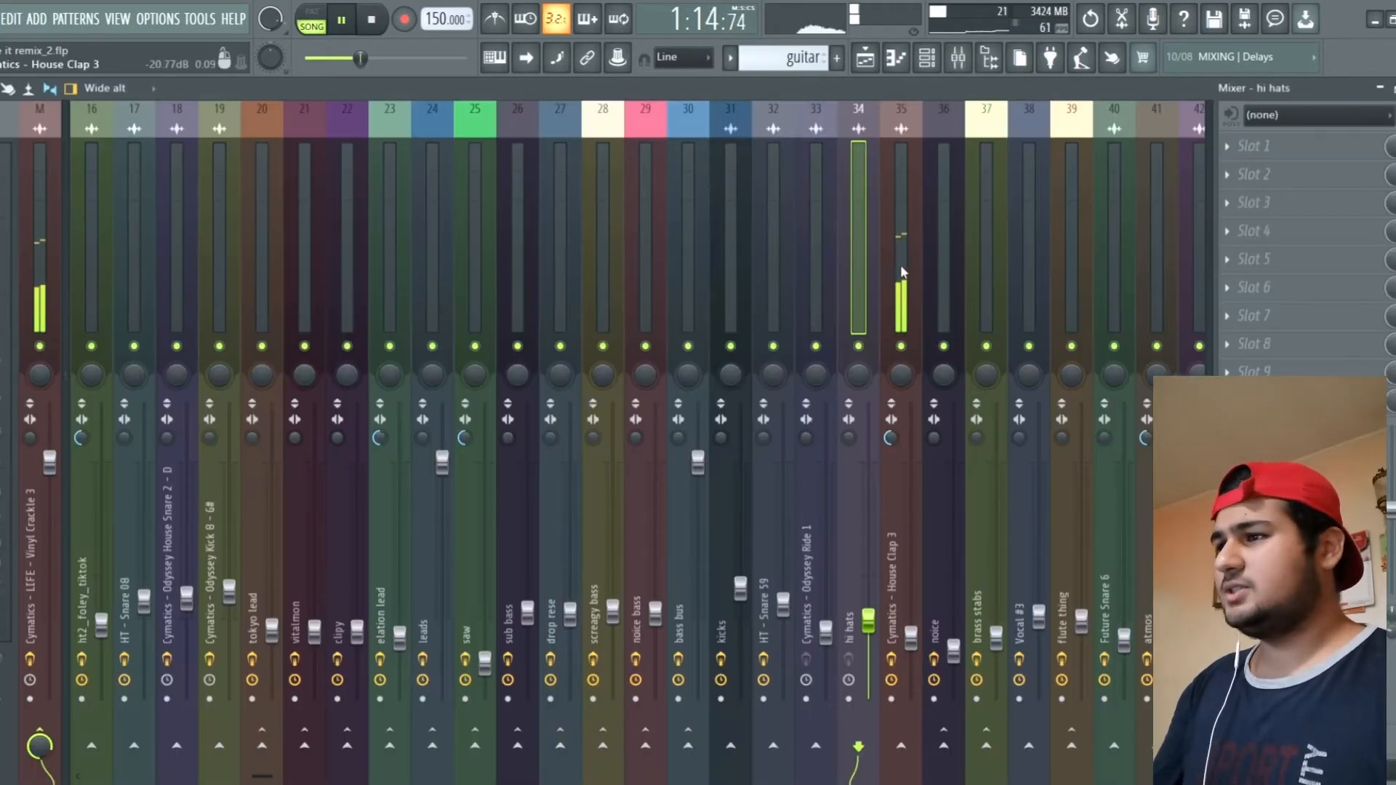
{"action": "left_click", "coordinate": [903, 270]}
{"action": "key", "text": "space"}
Step: Review the OTT, Fruity parametric EQ 2 and Wider settings on the House Clap 3 mixer track
{"action": "left_click", "coordinate": [1267, 162]}
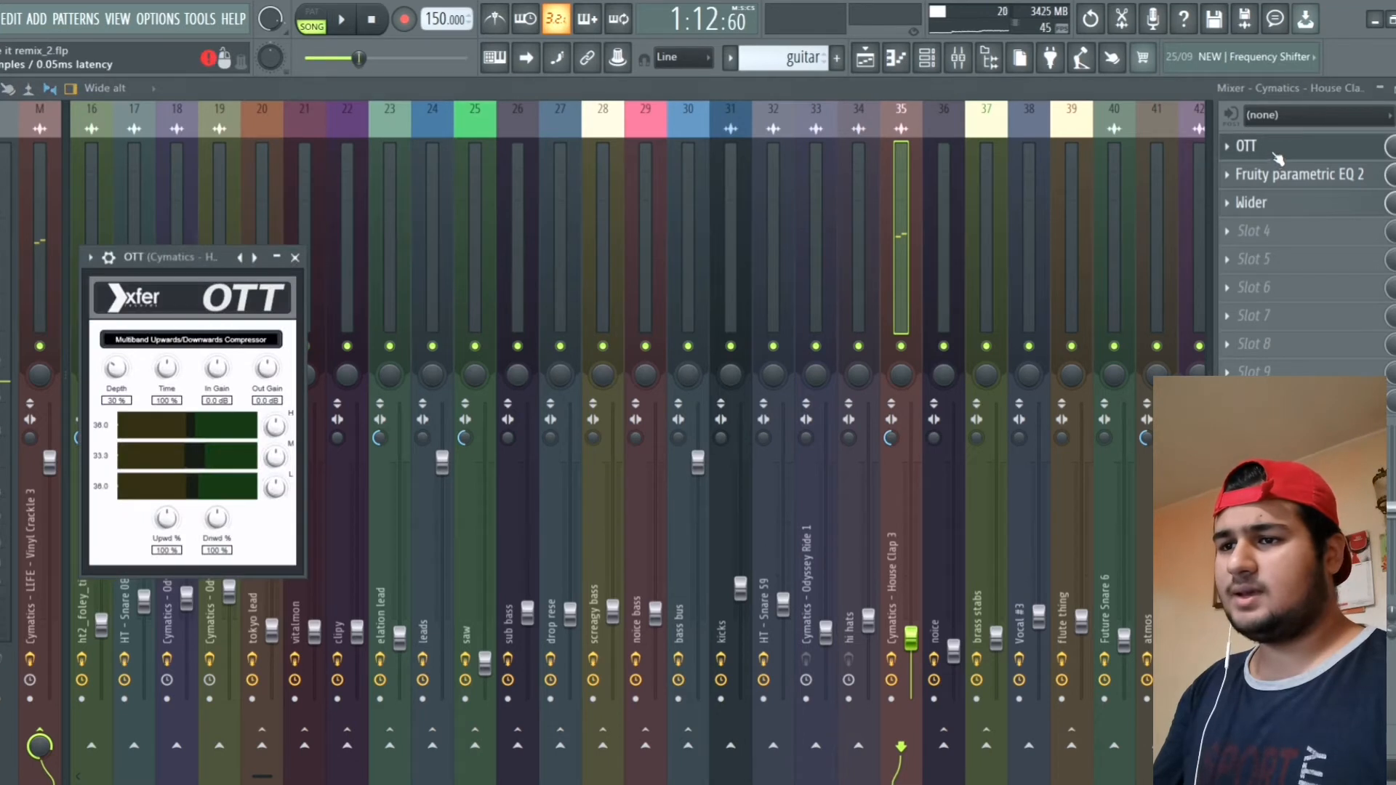
{"action": "left_click", "coordinate": [1269, 156]}
{"action": "left_click", "coordinate": [1274, 181]}
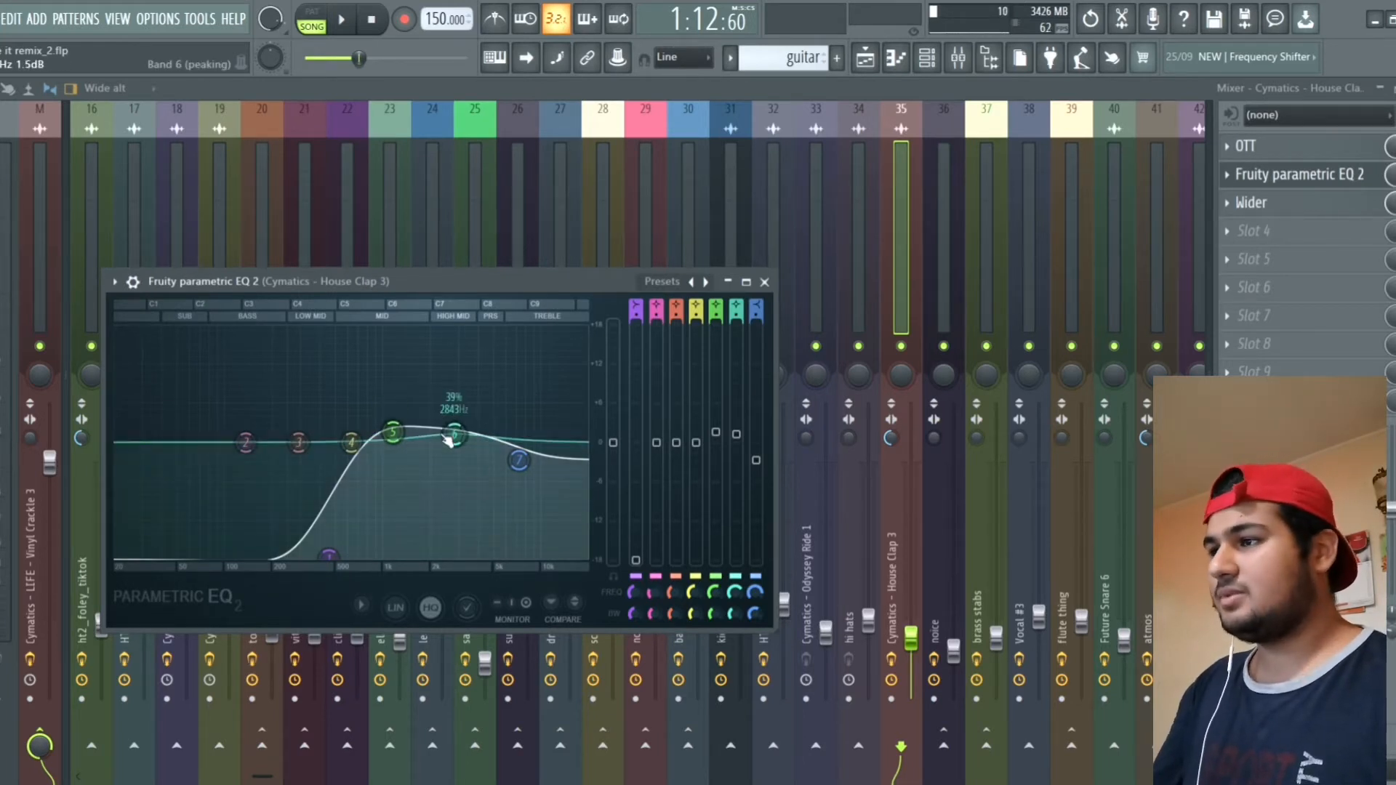
{"action": "left_click", "coordinate": [764, 282]}
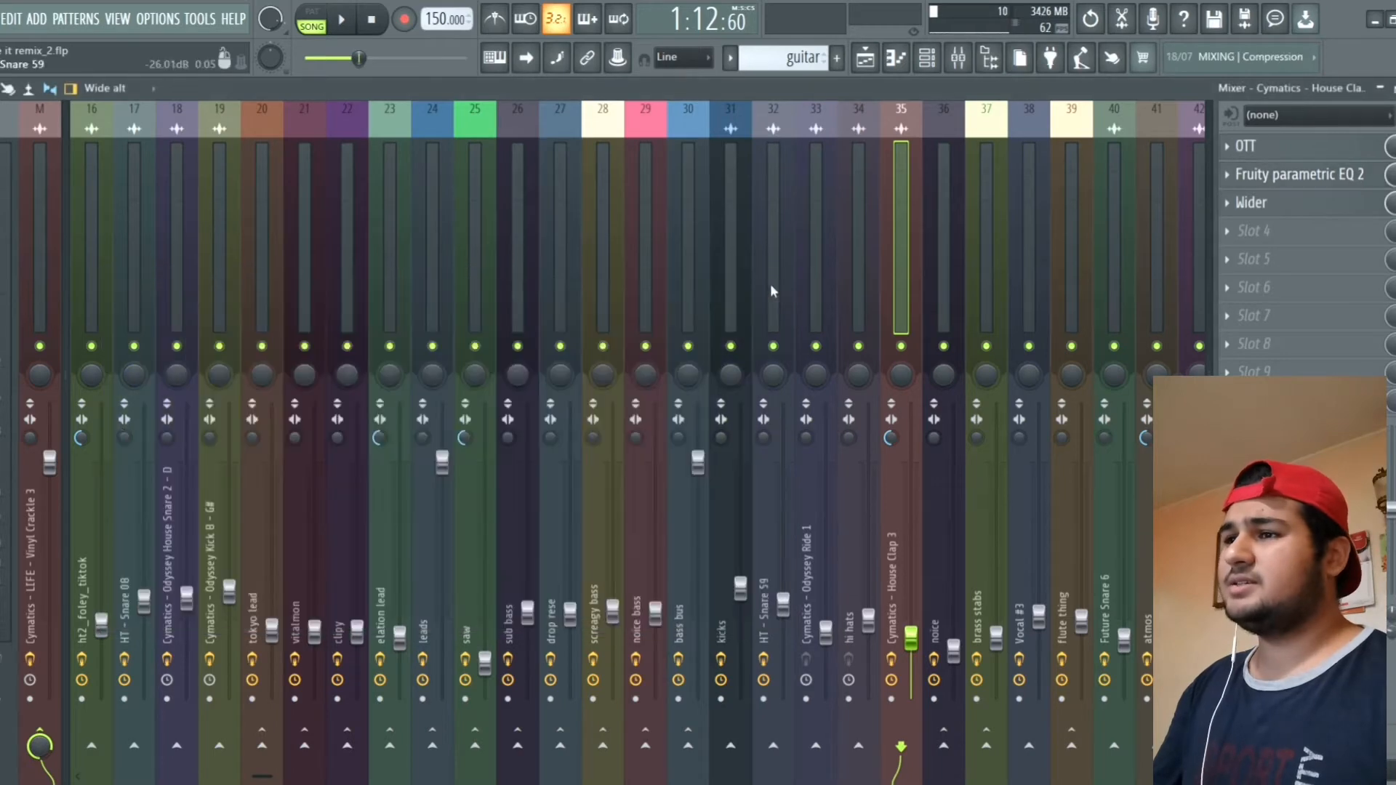
{"action": "left_click", "coordinate": [1322, 208]}
{"action": "left_click", "coordinate": [1324, 210]}
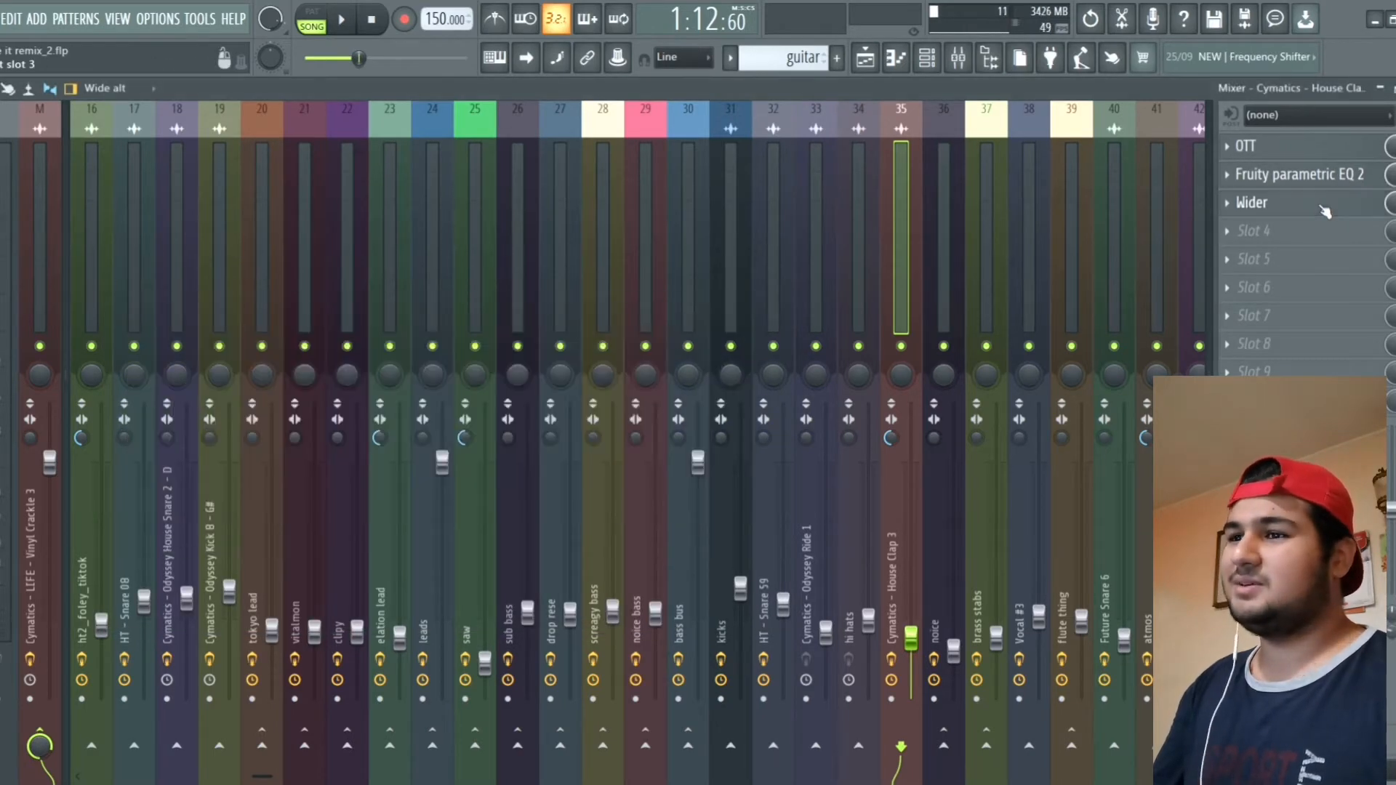
Step: Return to the playlist and set the playback position to the drop's start, midway through bar 38
{"action": "left_click", "coordinate": [864, 59]}
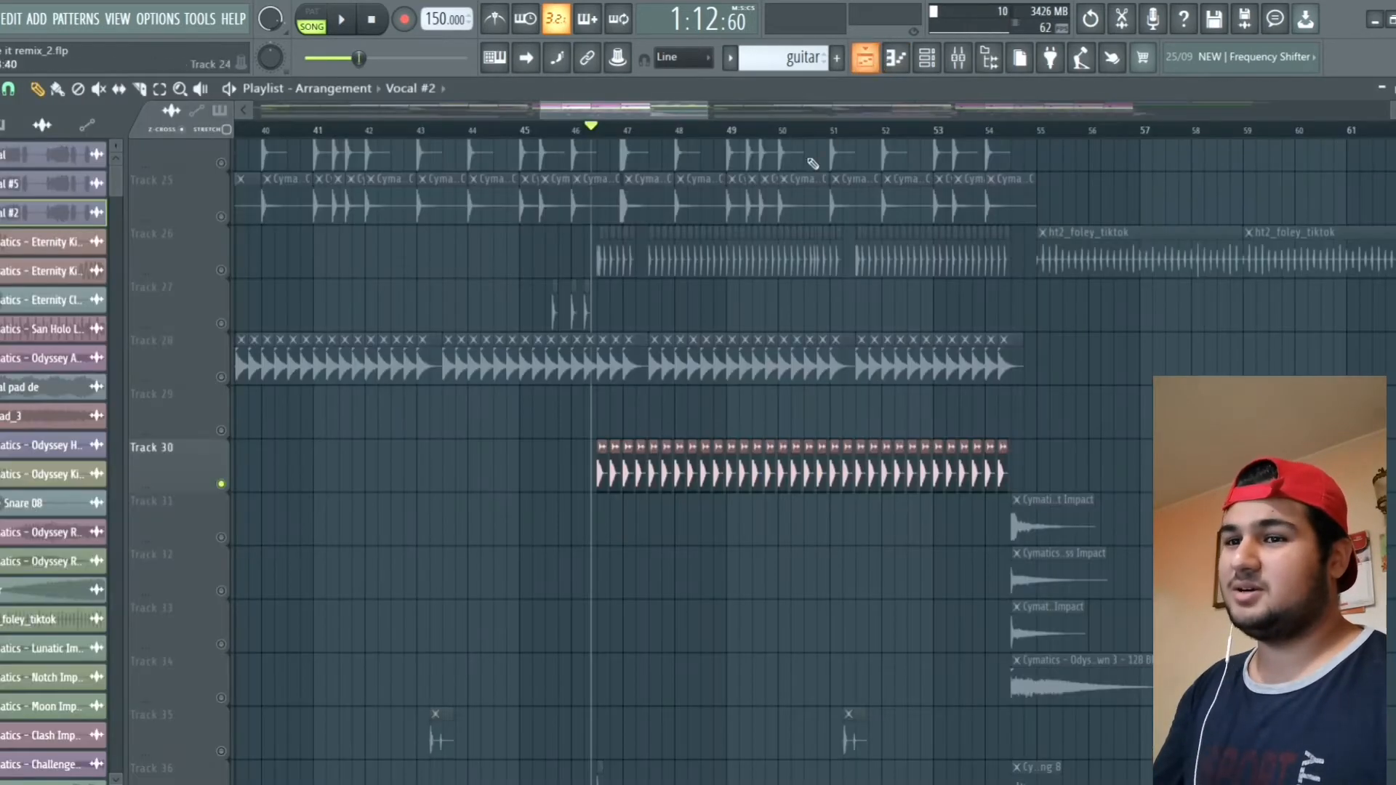
{"action": "scroll", "coordinate": [429, 461], "scroll_direction": "up", "scroll_amount": 2}
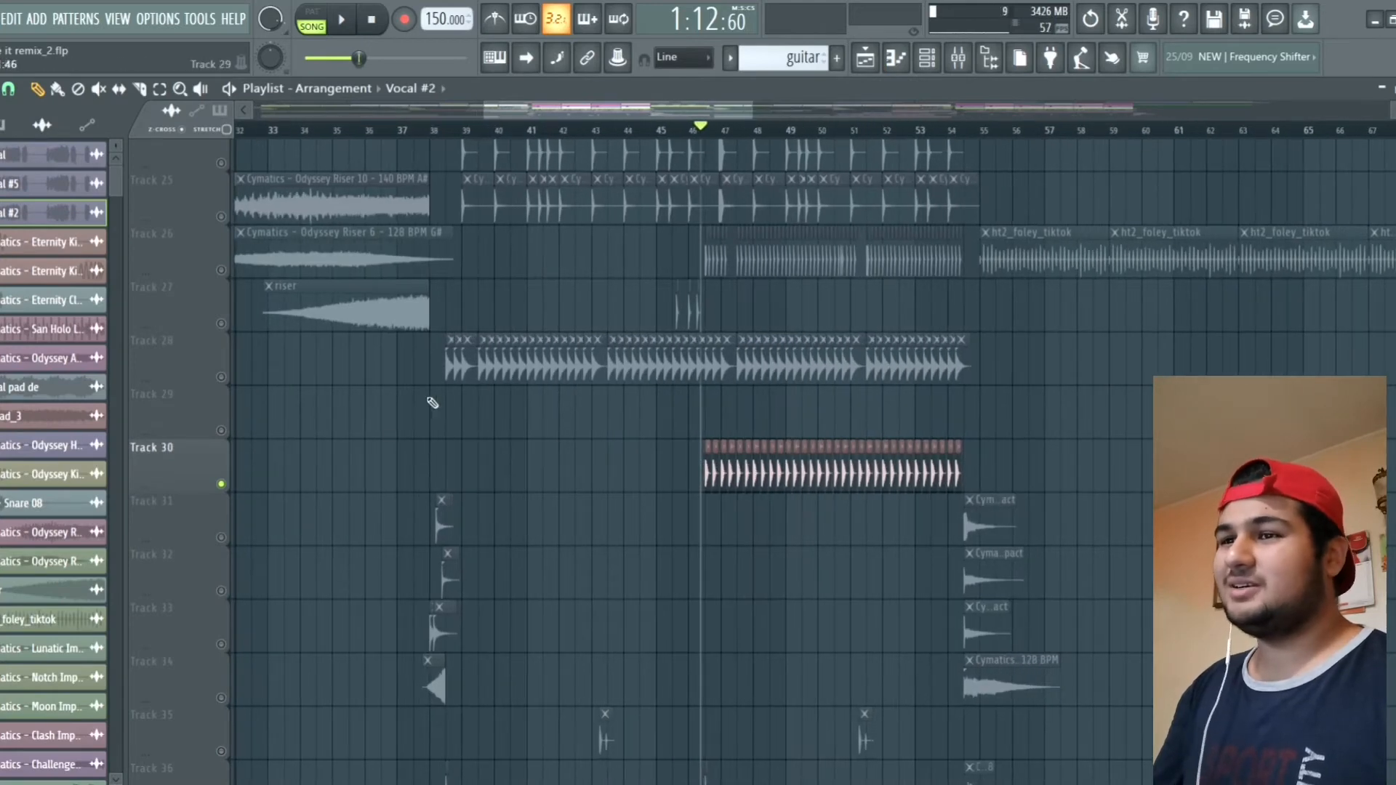
{"action": "scroll", "coordinate": [305, 465], "scroll_direction": "up", "scroll_amount": 6}
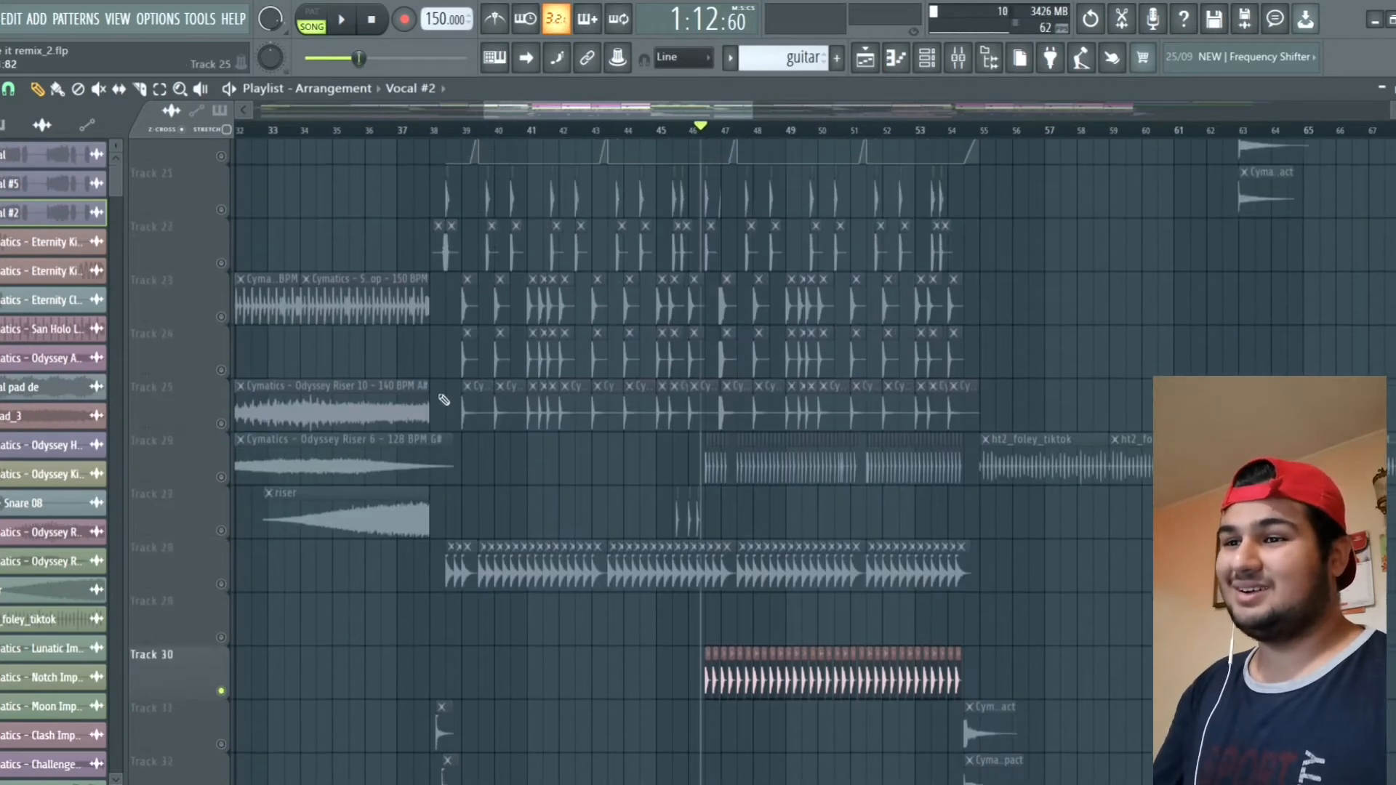
{"action": "scroll", "coordinate": [445, 393], "scroll_direction": "up", "scroll_amount": 1}
{"action": "scroll", "coordinate": [466, 404], "scroll_direction": "up", "scroll_amount": 3}
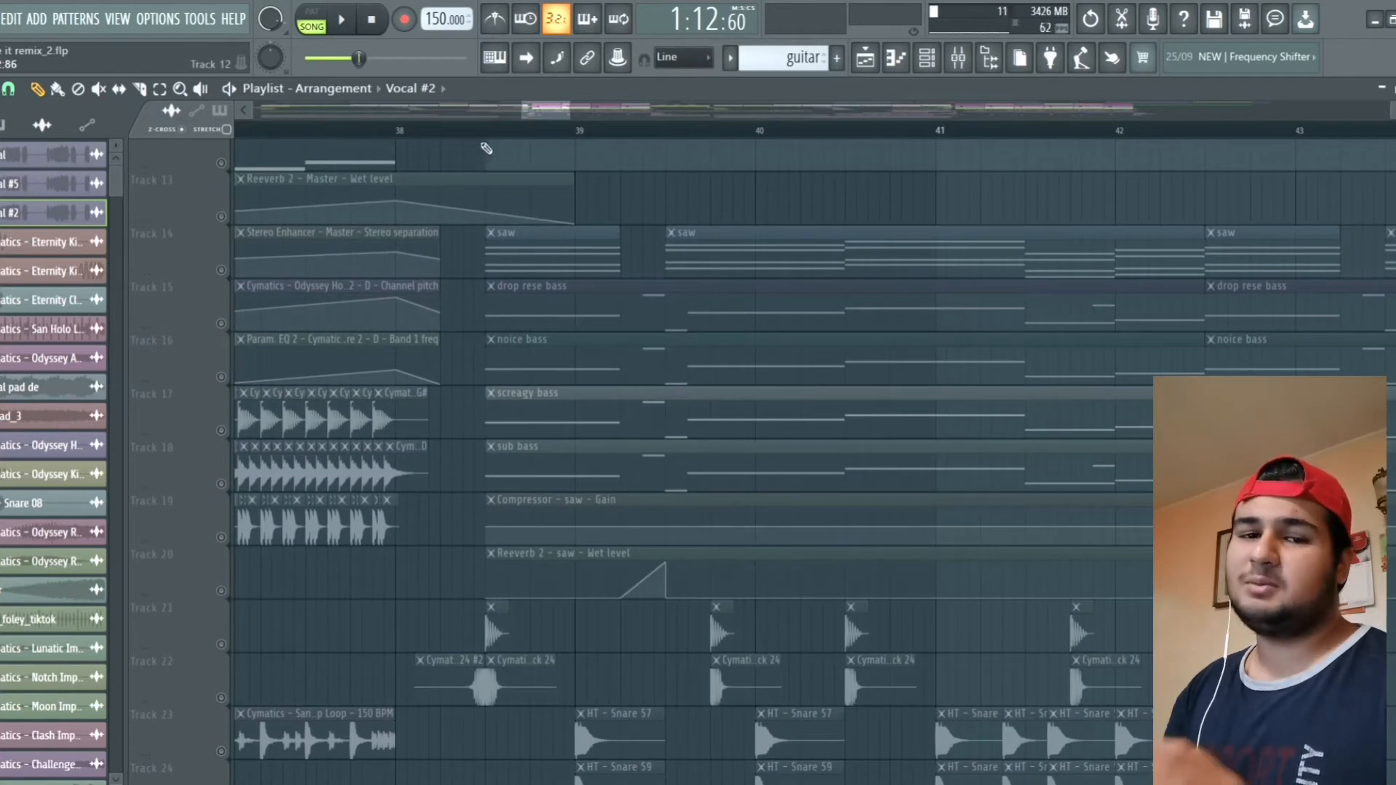
{"action": "left_click", "coordinate": [489, 132]}
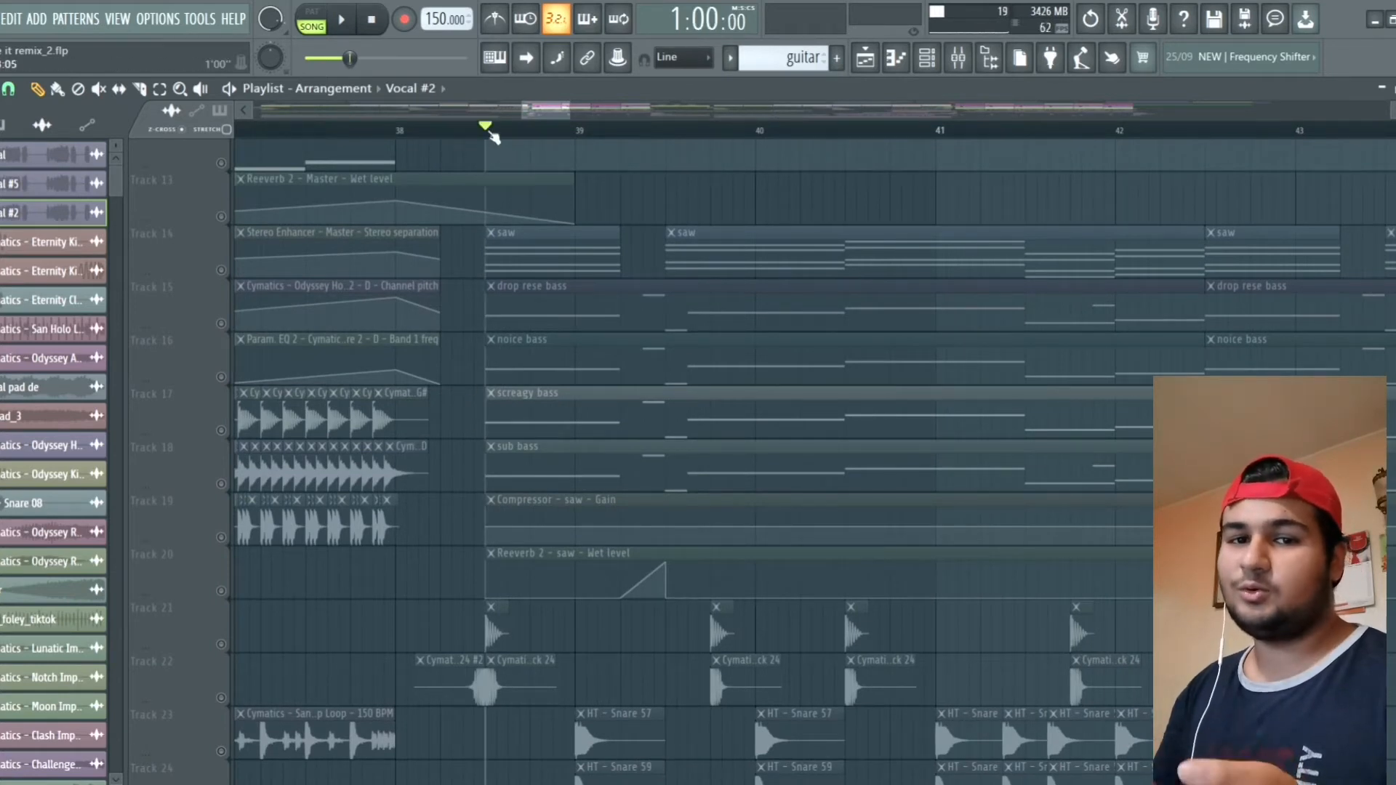
Step: Solo tracks 14 and 20 and play the saw pattern with its Reeverb 2 wet level automation
{"action": "left_click", "coordinate": [223, 271]}
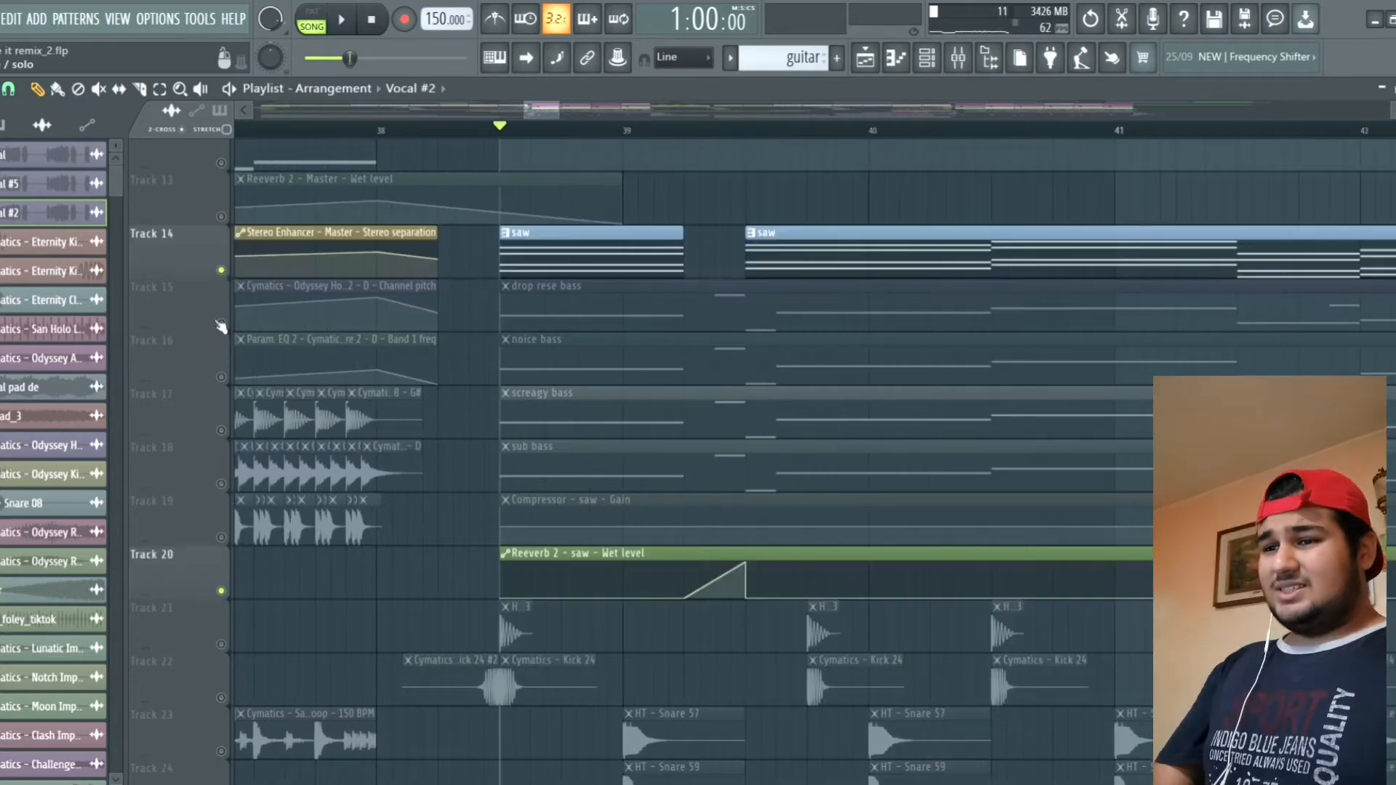
{"action": "scroll", "coordinate": [467, 399], "scroll_direction": "up", "scroll_amount": 3}
{"action": "scroll", "coordinate": [478, 393], "scroll_direction": "up", "scroll_amount": 1}
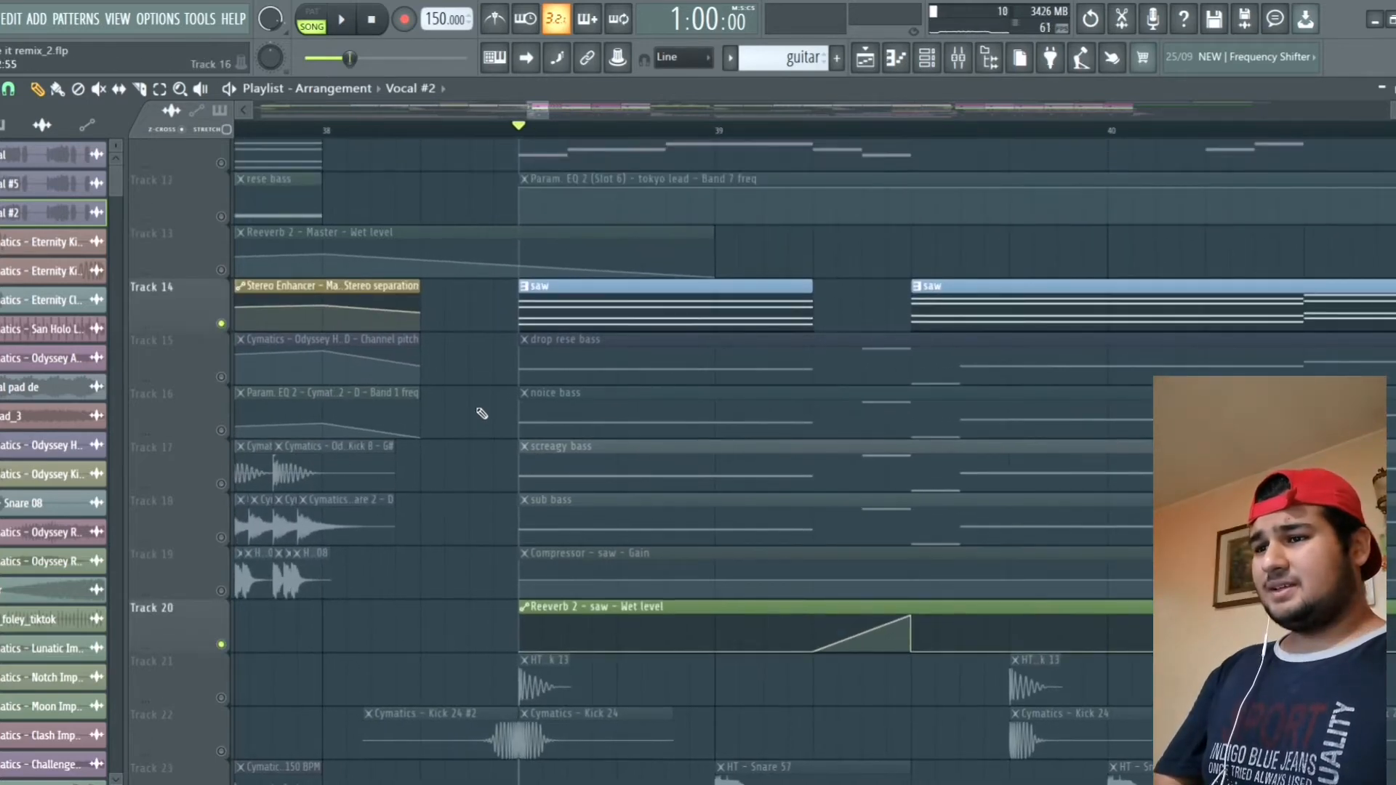
{"action": "key", "text": "space"}
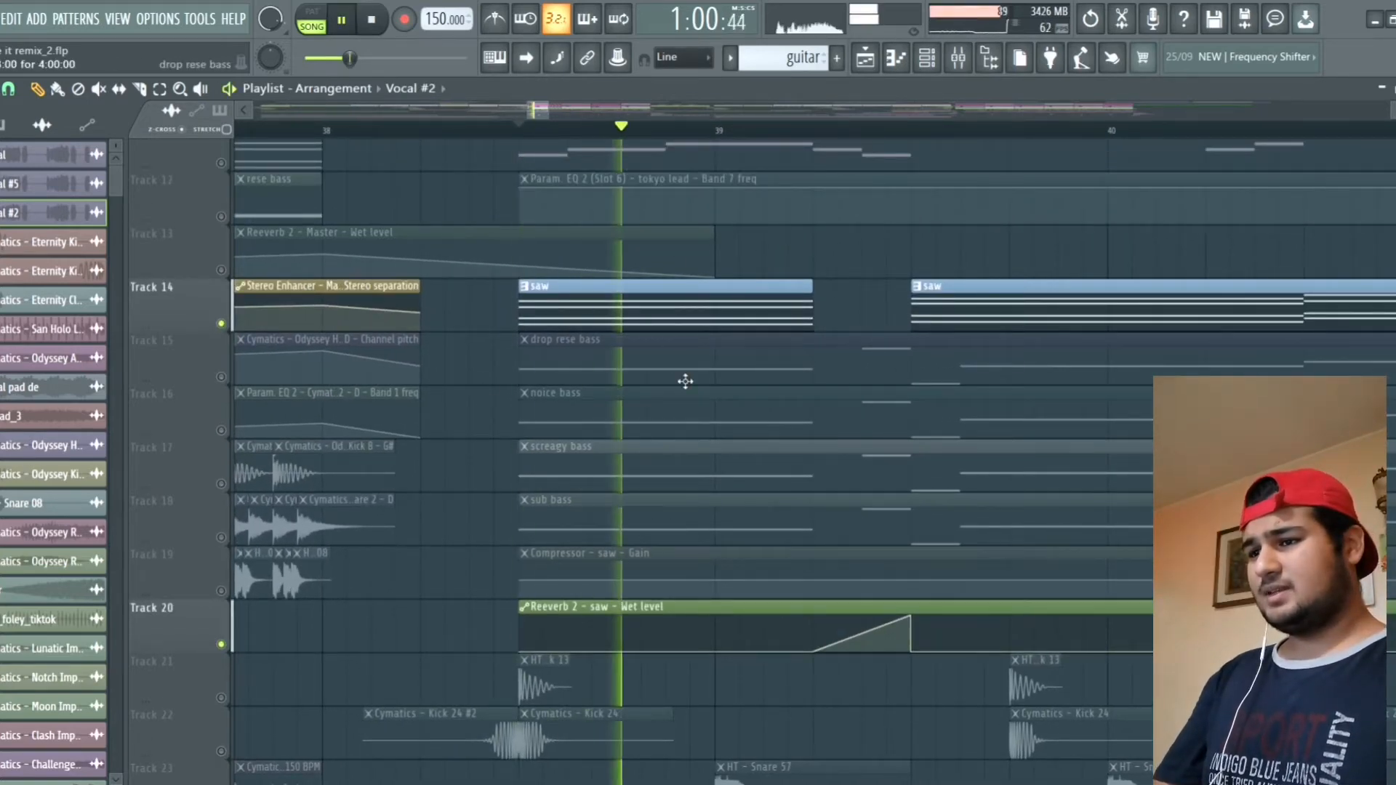
{"action": "scroll", "coordinate": [729, 427], "scroll_direction": "down", "scroll_amount": 2}
{"action": "scroll", "coordinate": [858, 427], "scroll_direction": "down", "scroll_amount": 3}
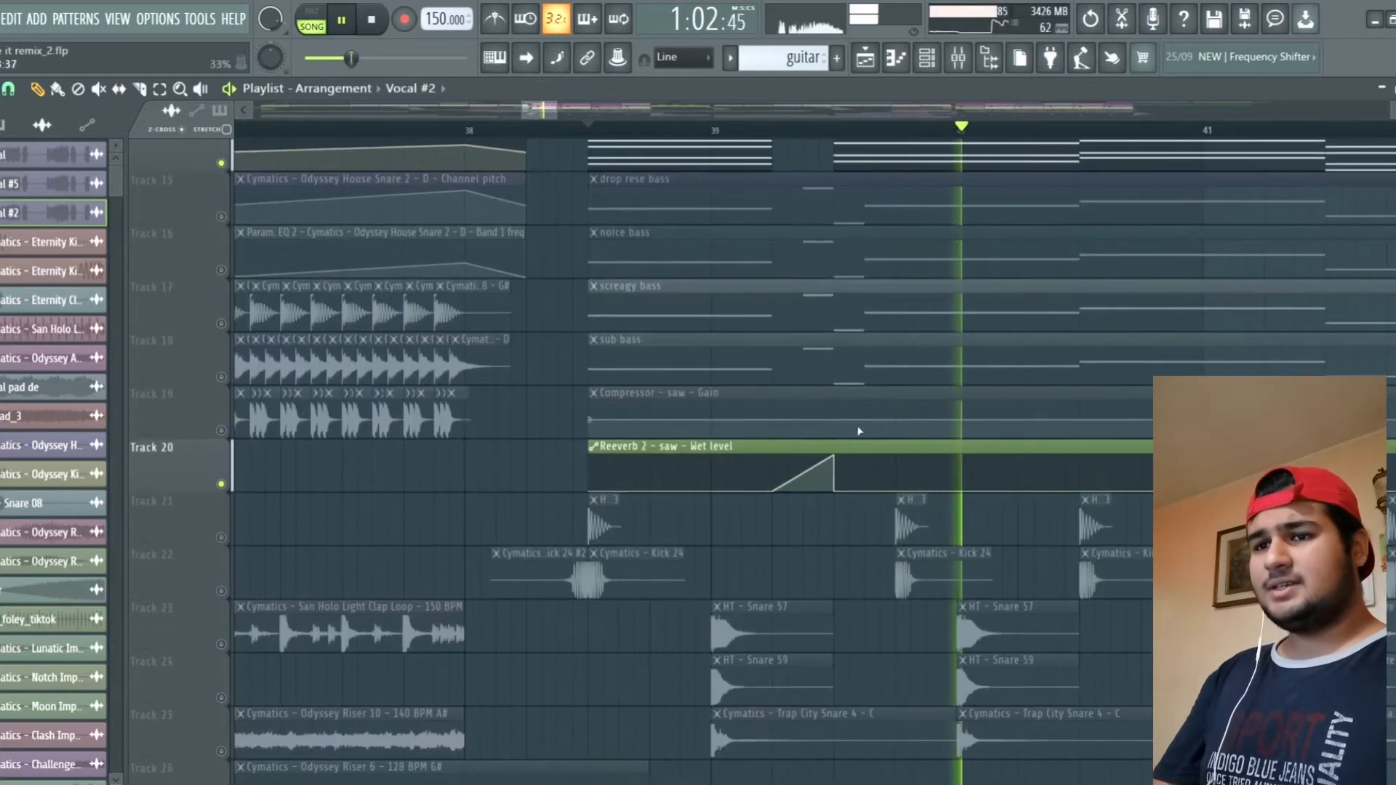
{"action": "key", "text": "space"}
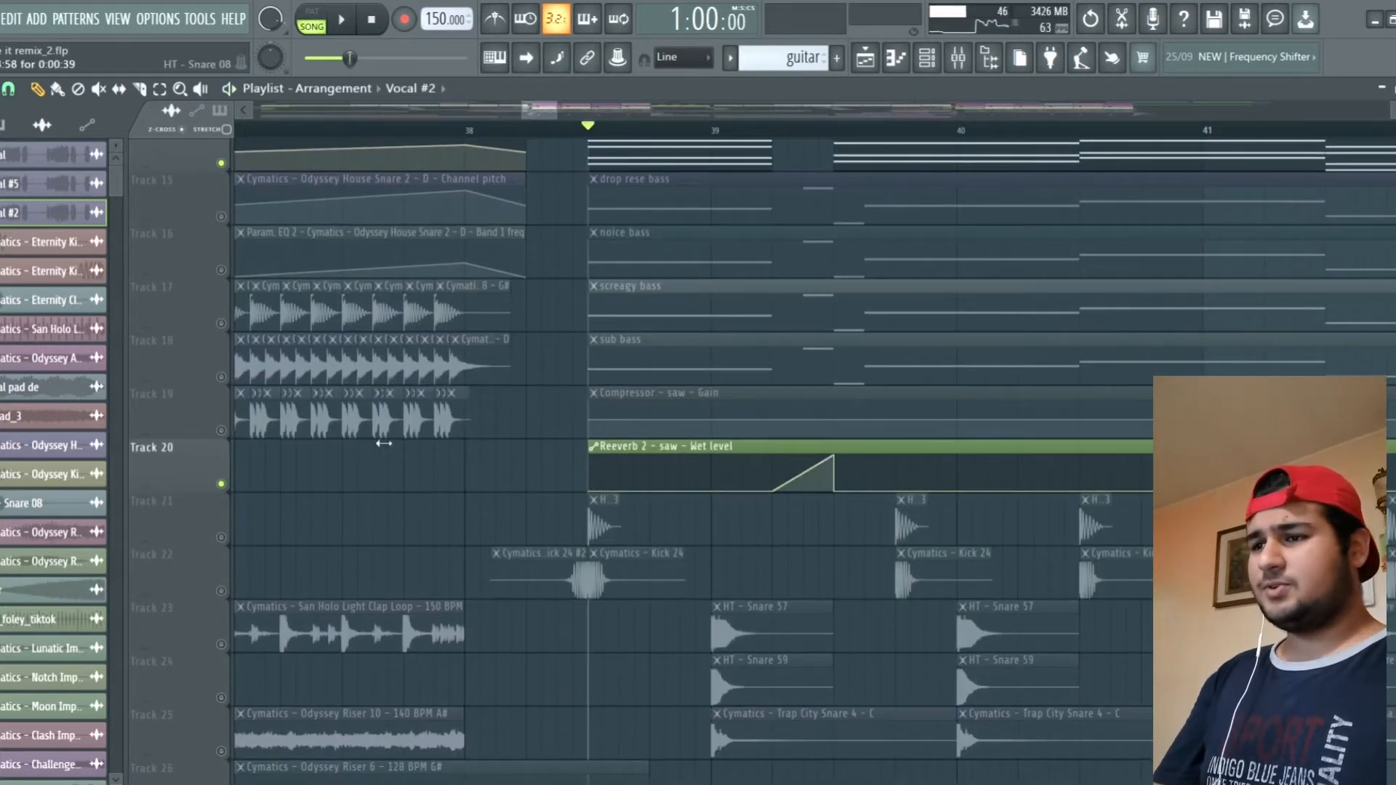
Step: Add track 19's Compressor - saw - Gain automation to the soloed tracks and play the drop's opening again
{"action": "left_click", "coordinate": [225, 431]}
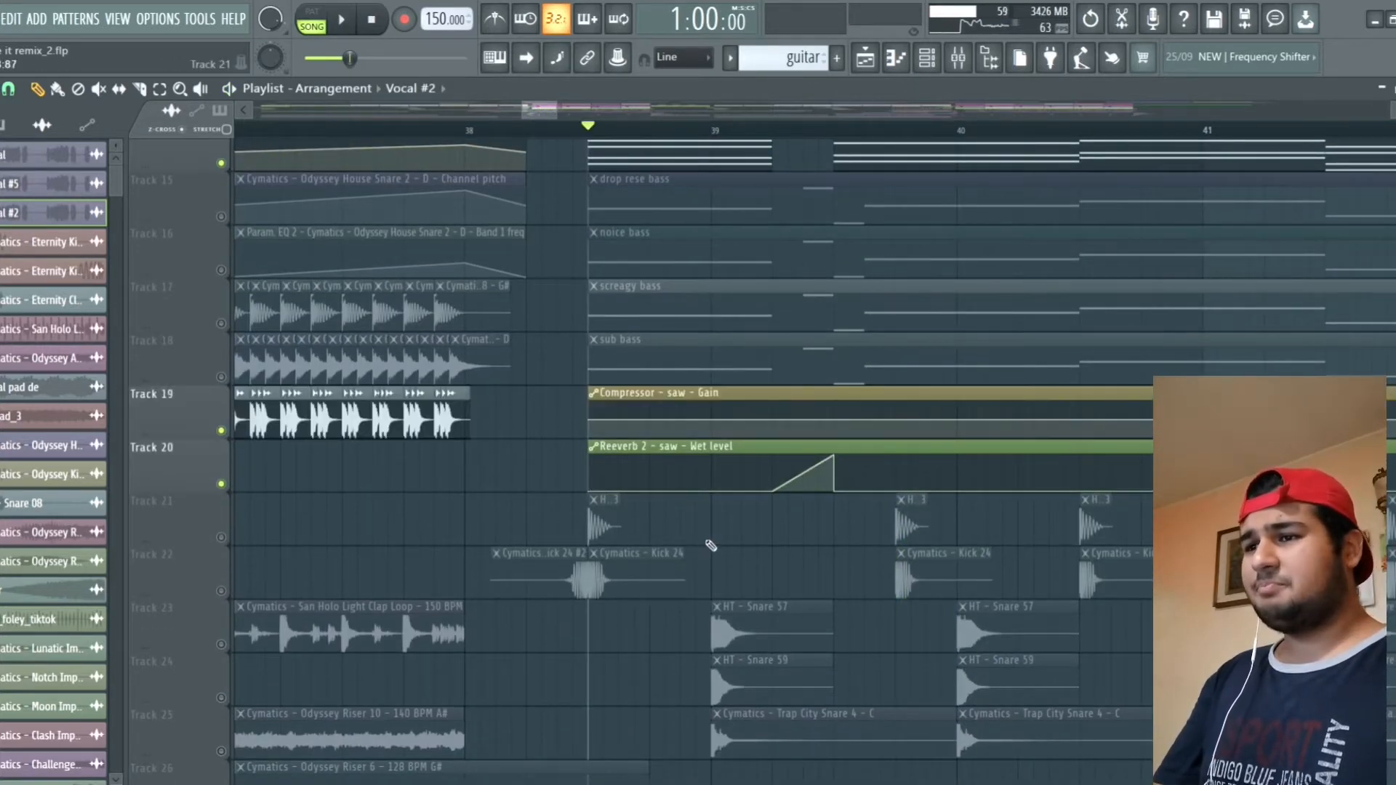
{"action": "key", "text": "space"}
{"action": "scroll", "coordinate": [843, 558], "scroll_direction": "down", "scroll_amount": 2}
{"action": "key", "text": "space"}
Step: Open the saw's Serum #5 from the channel rack, review its oscillator and FX pages, then close it
{"action": "scroll", "coordinate": [756, 290], "scroll_direction": "up", "scroll_amount": 2}
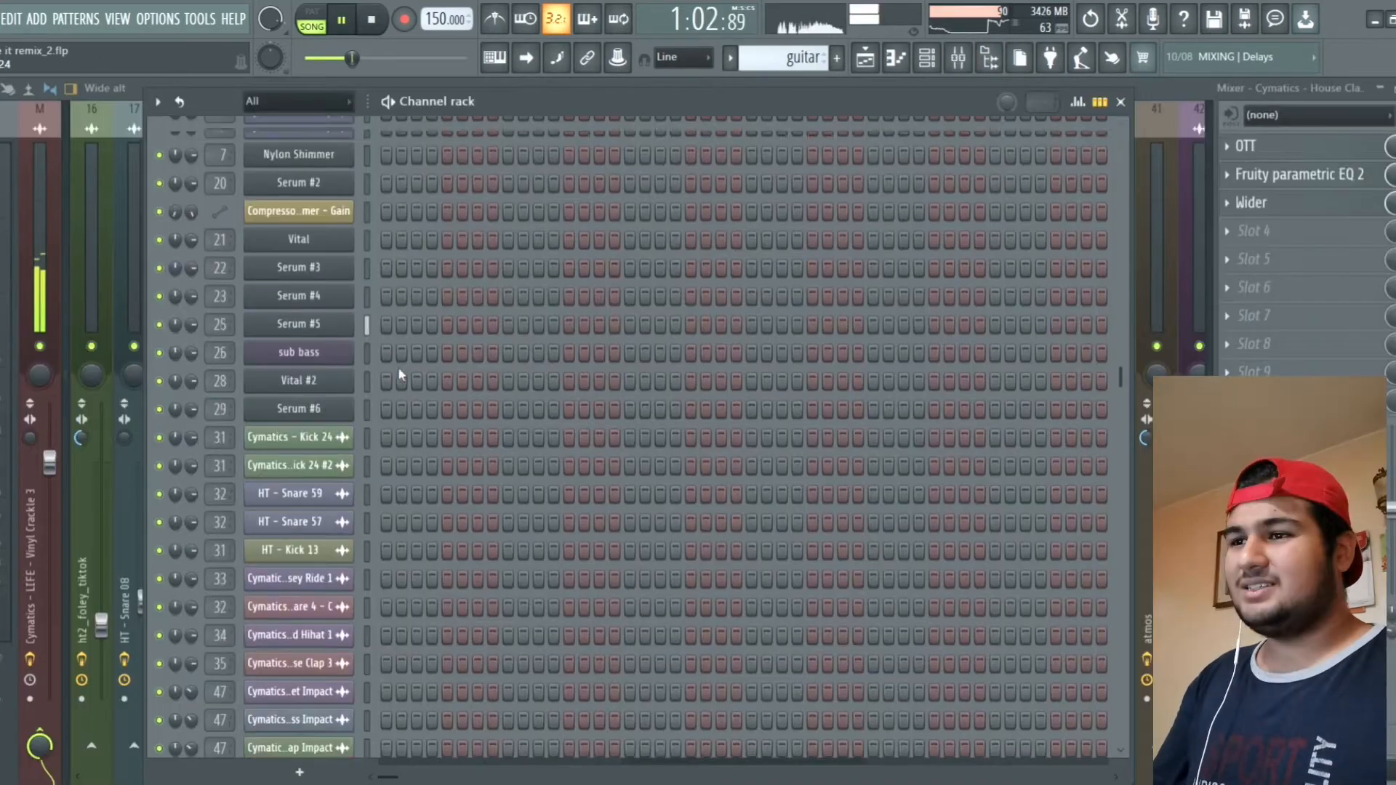
{"action": "scroll", "coordinate": [342, 436], "scroll_direction": "up", "scroll_amount": 3}
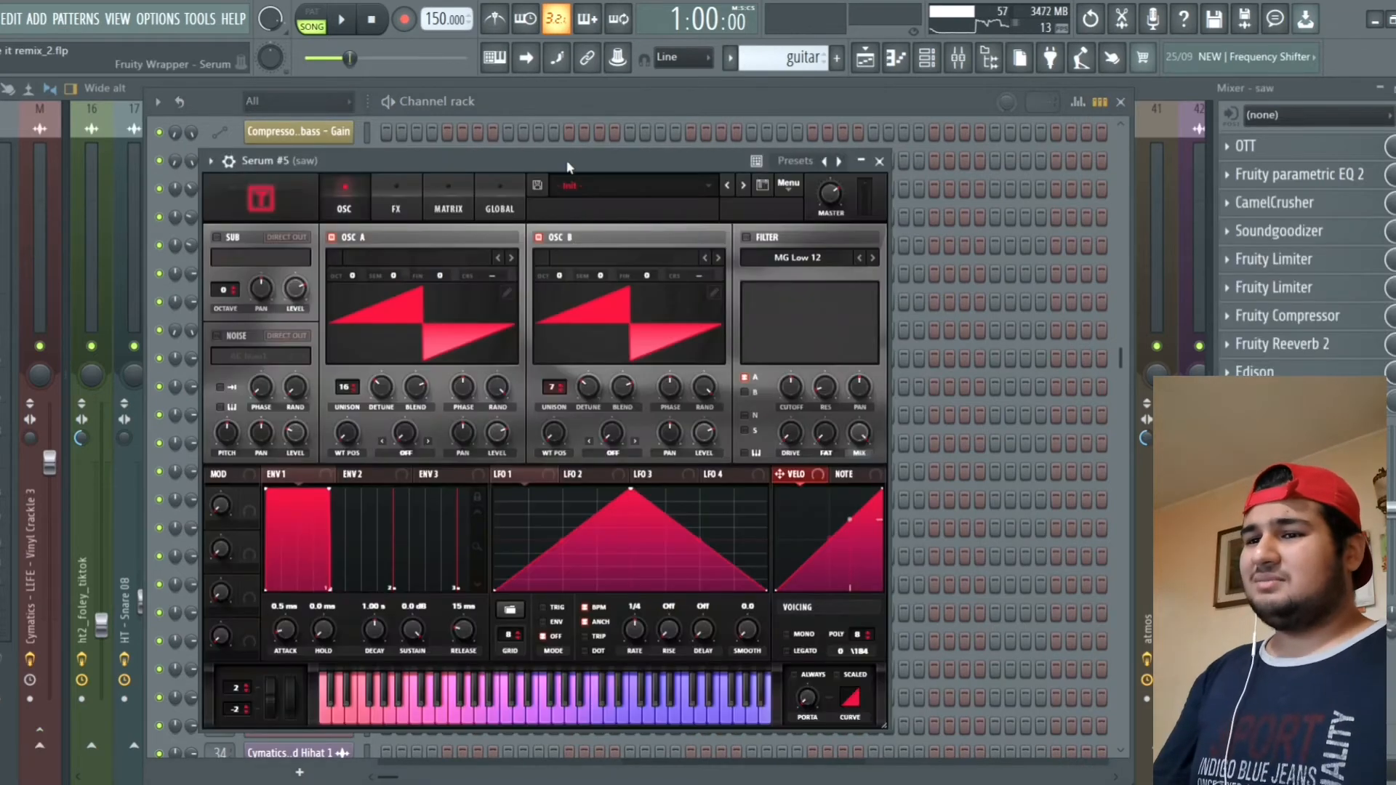
{"action": "left_click_drag", "start_coordinate": [570, 163], "coordinate": [638, 138]}
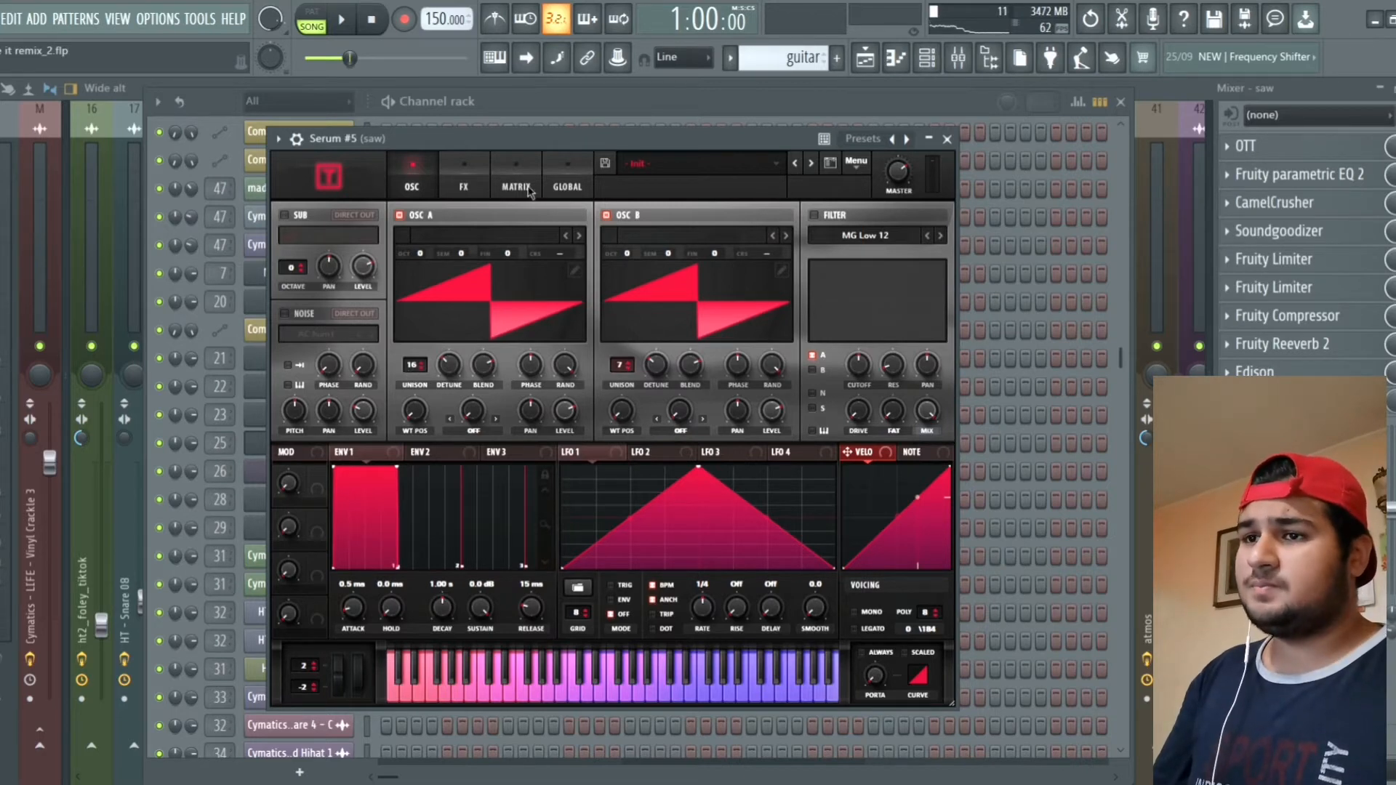
{"action": "left_click", "coordinate": [461, 173]}
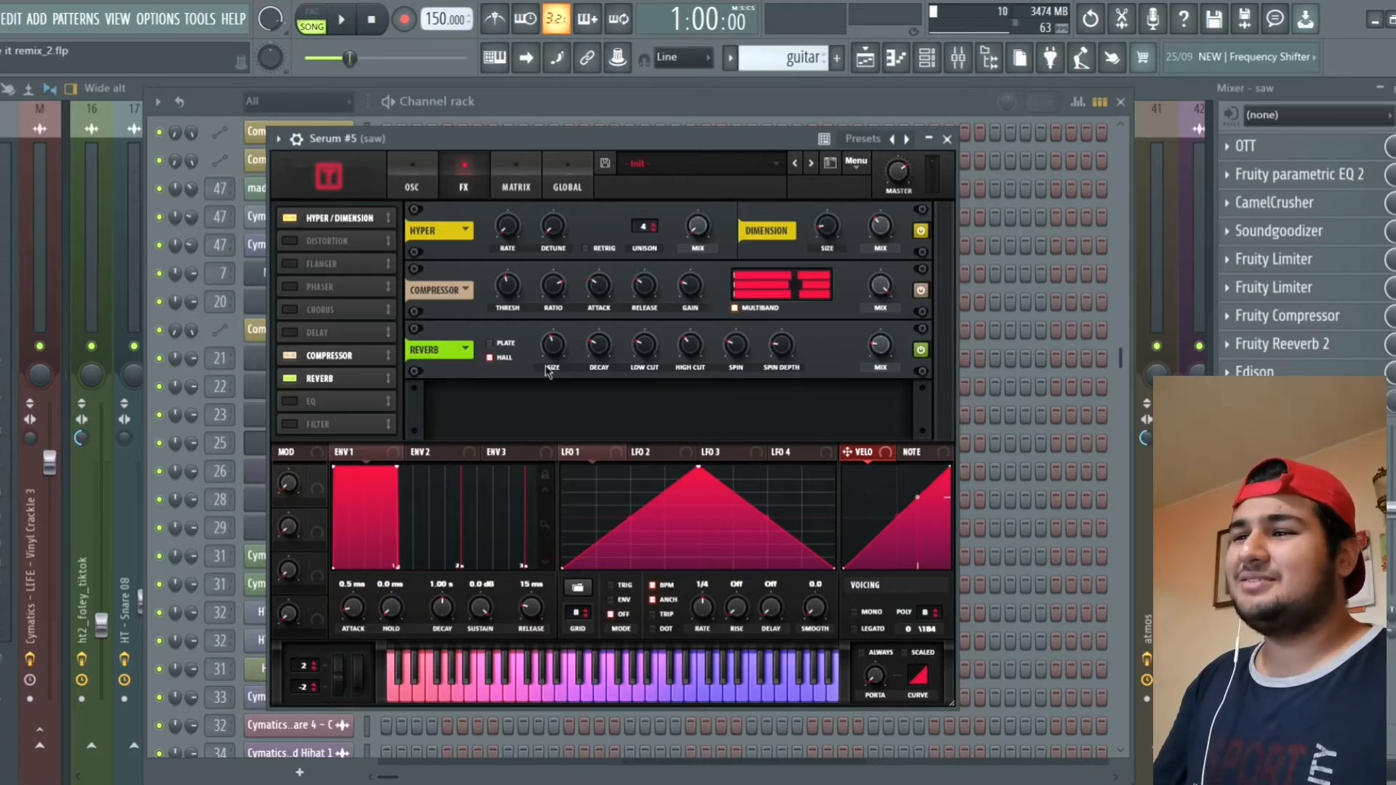
{"action": "left_click", "coordinate": [413, 182]}
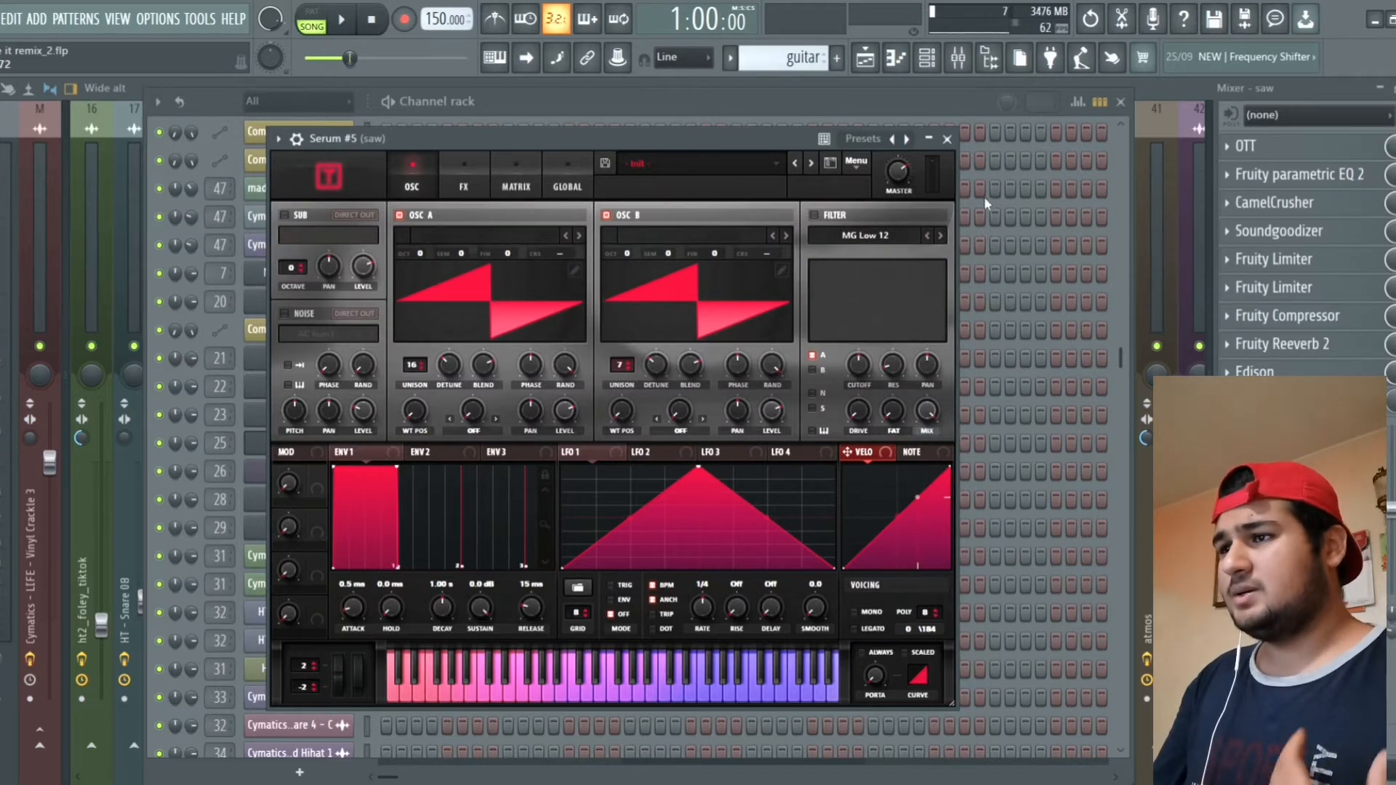
{"action": "left_click", "coordinate": [946, 138]}
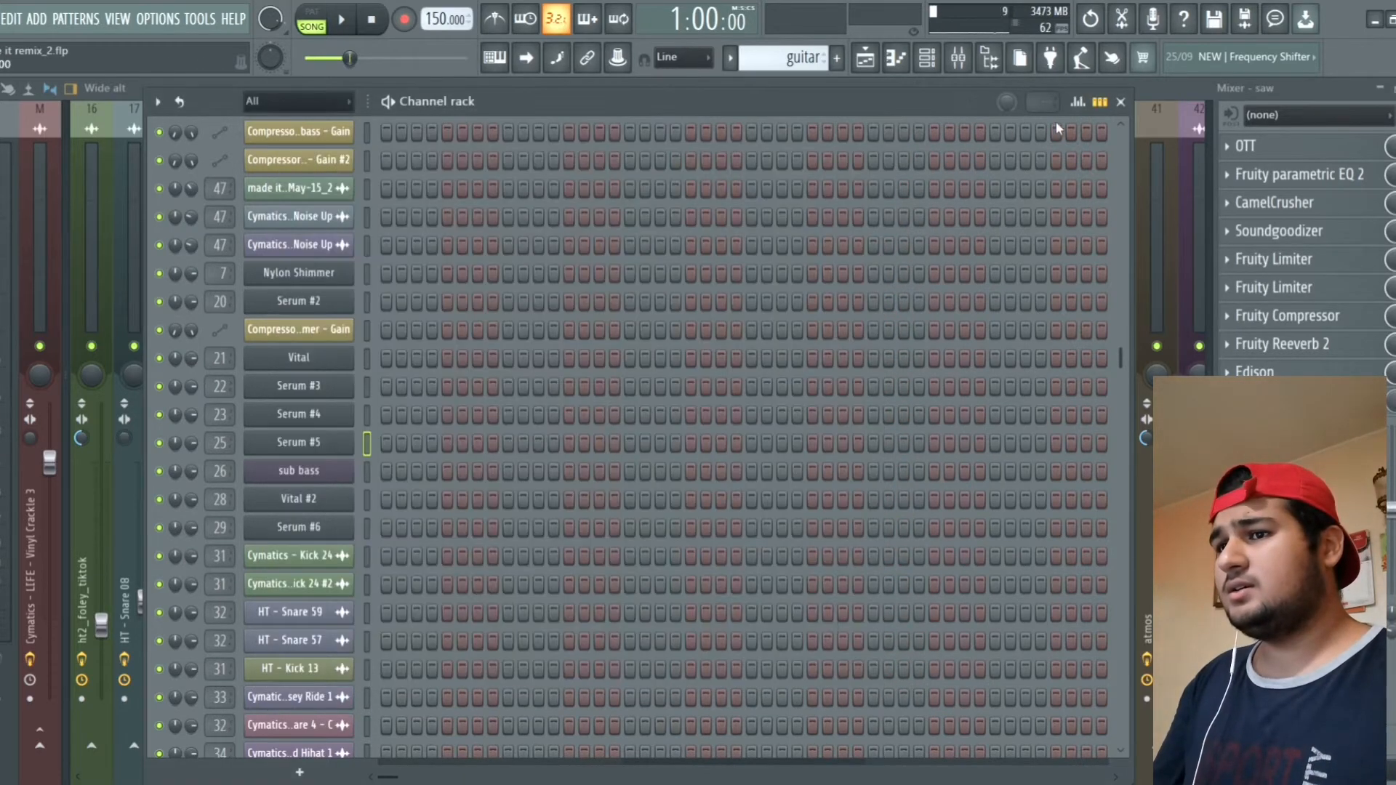
Step: In the mixer, review the saw track's OTT, Fruity parametric EQ 2 and CamelCrusher settings, closing each effect after viewing
{"action": "key", "text": "F9"}
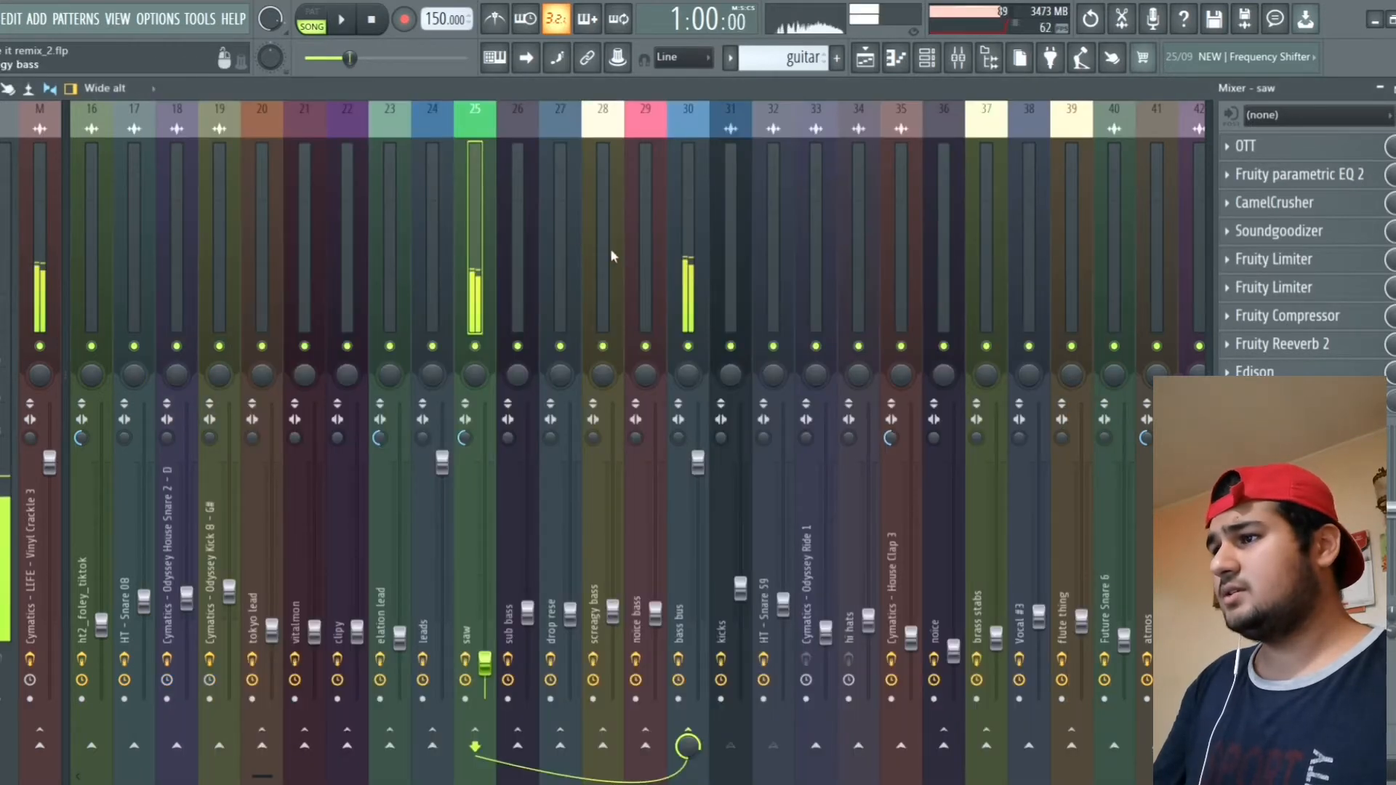
{"action": "left_click", "coordinate": [1256, 154]}
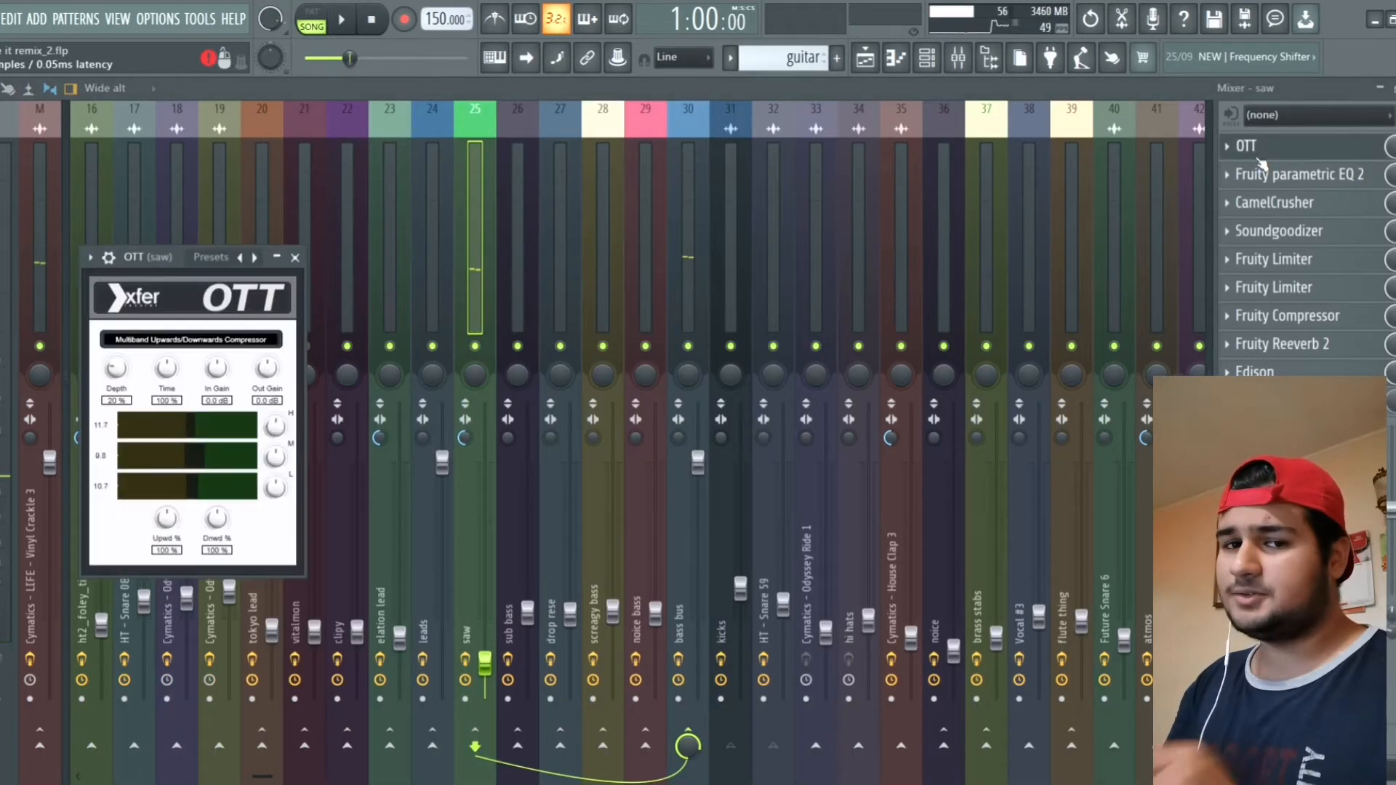
{"action": "left_click", "coordinate": [1256, 155]}
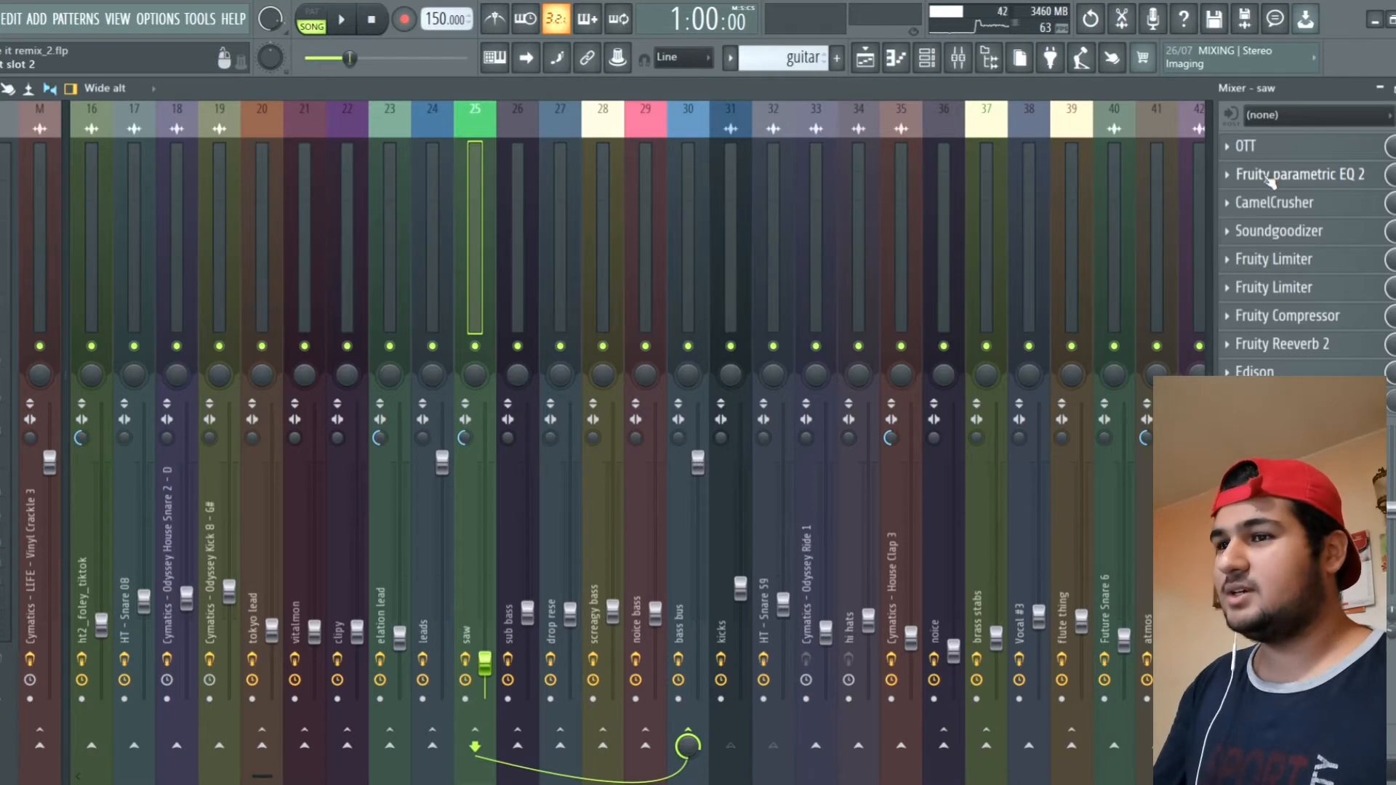
{"action": "left_click", "coordinate": [1270, 180]}
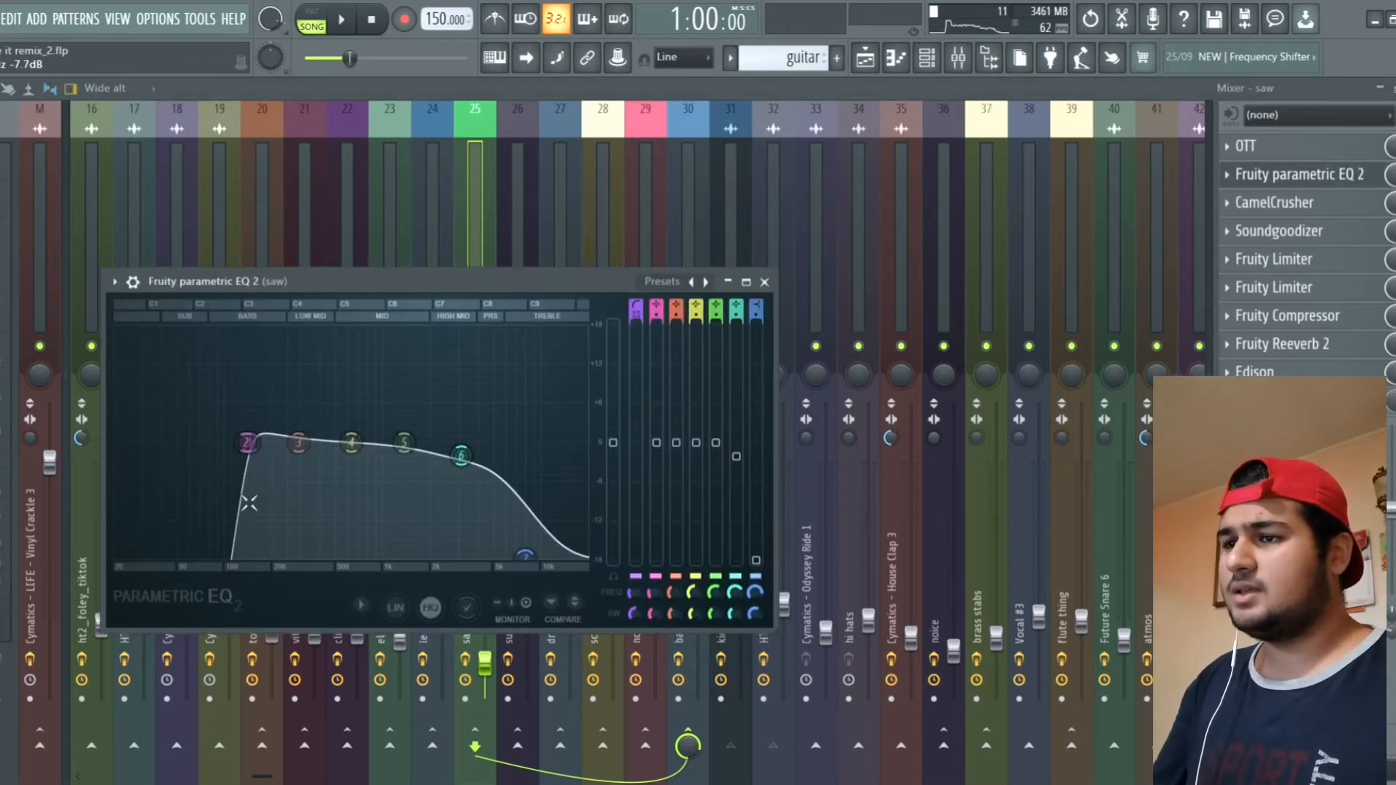
{"action": "left_click", "coordinate": [764, 281]}
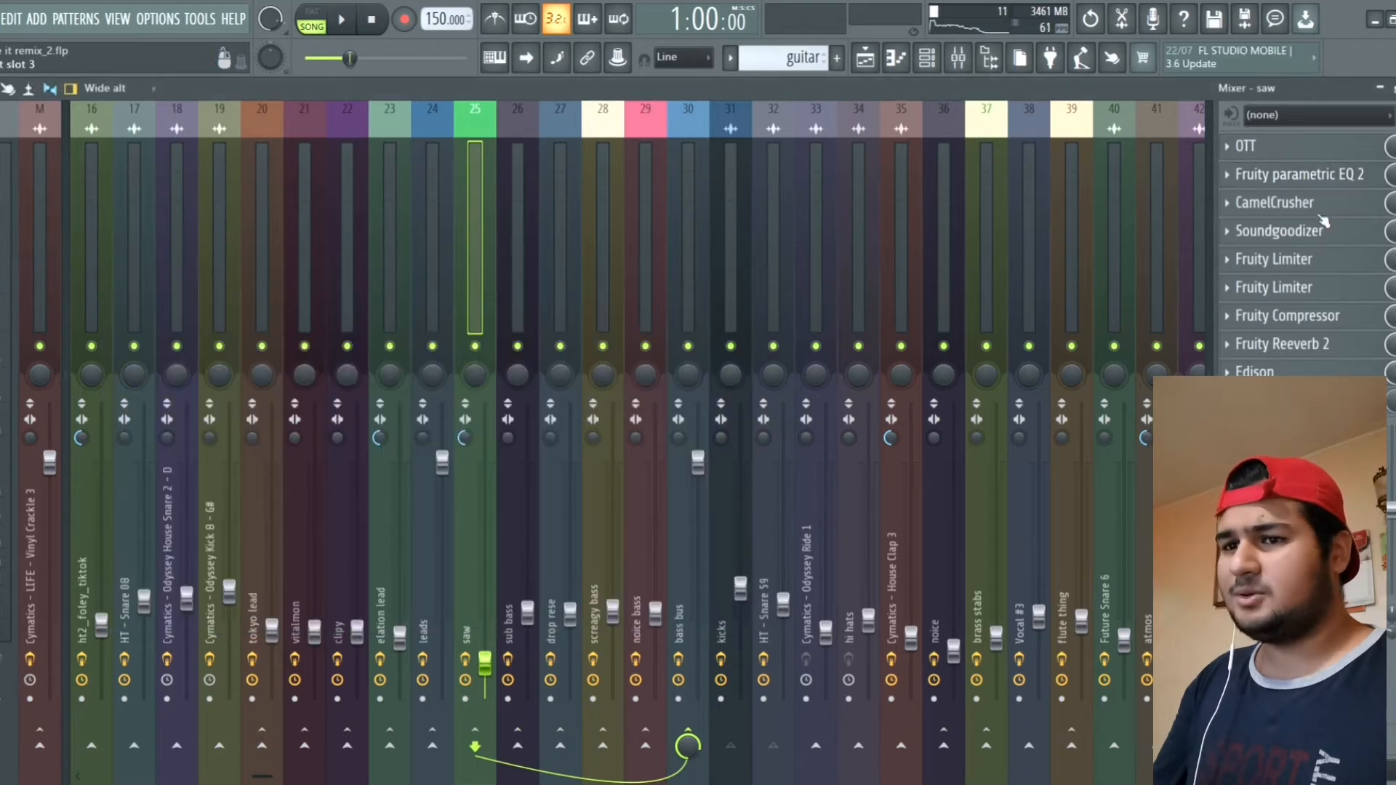
{"action": "left_click", "coordinate": [1303, 208]}
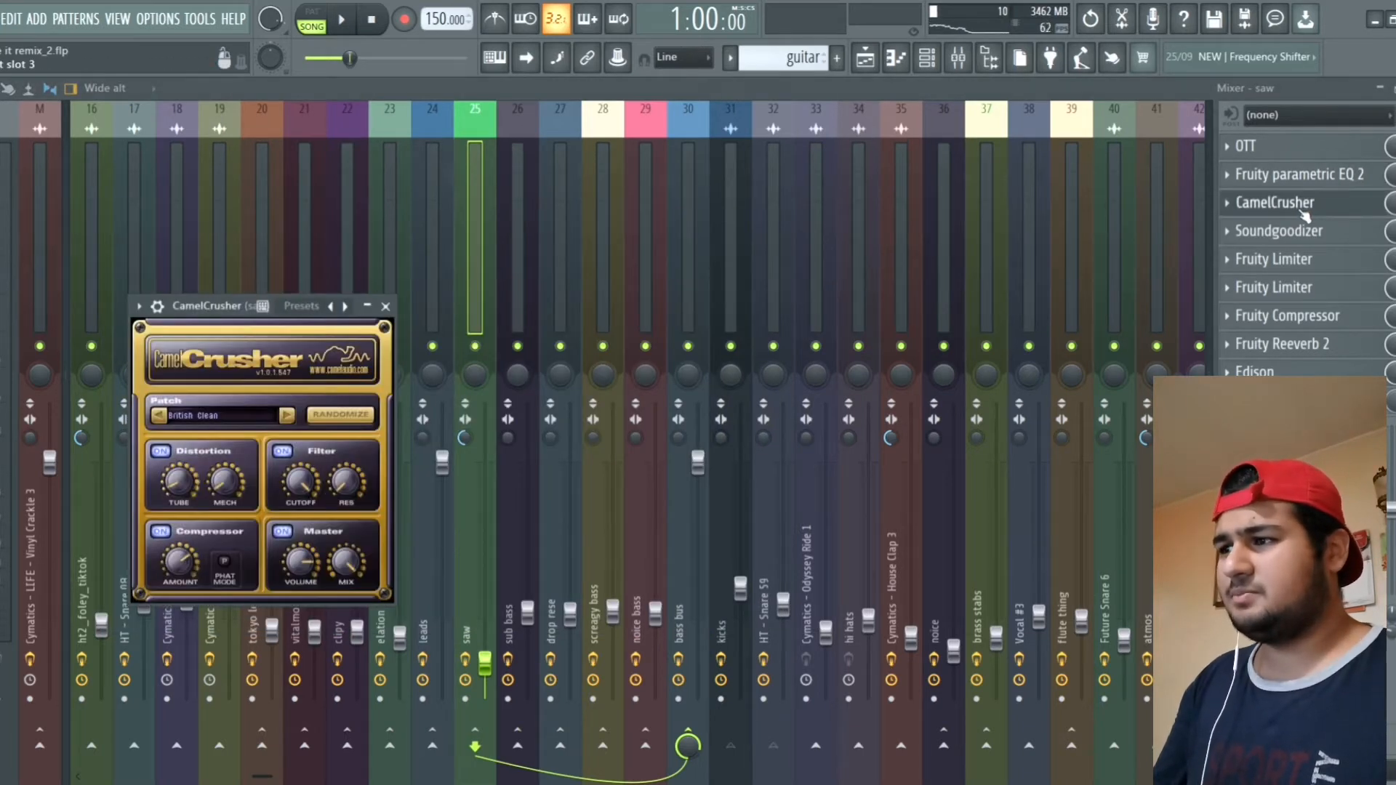
{"action": "left_click", "coordinate": [1302, 209]}
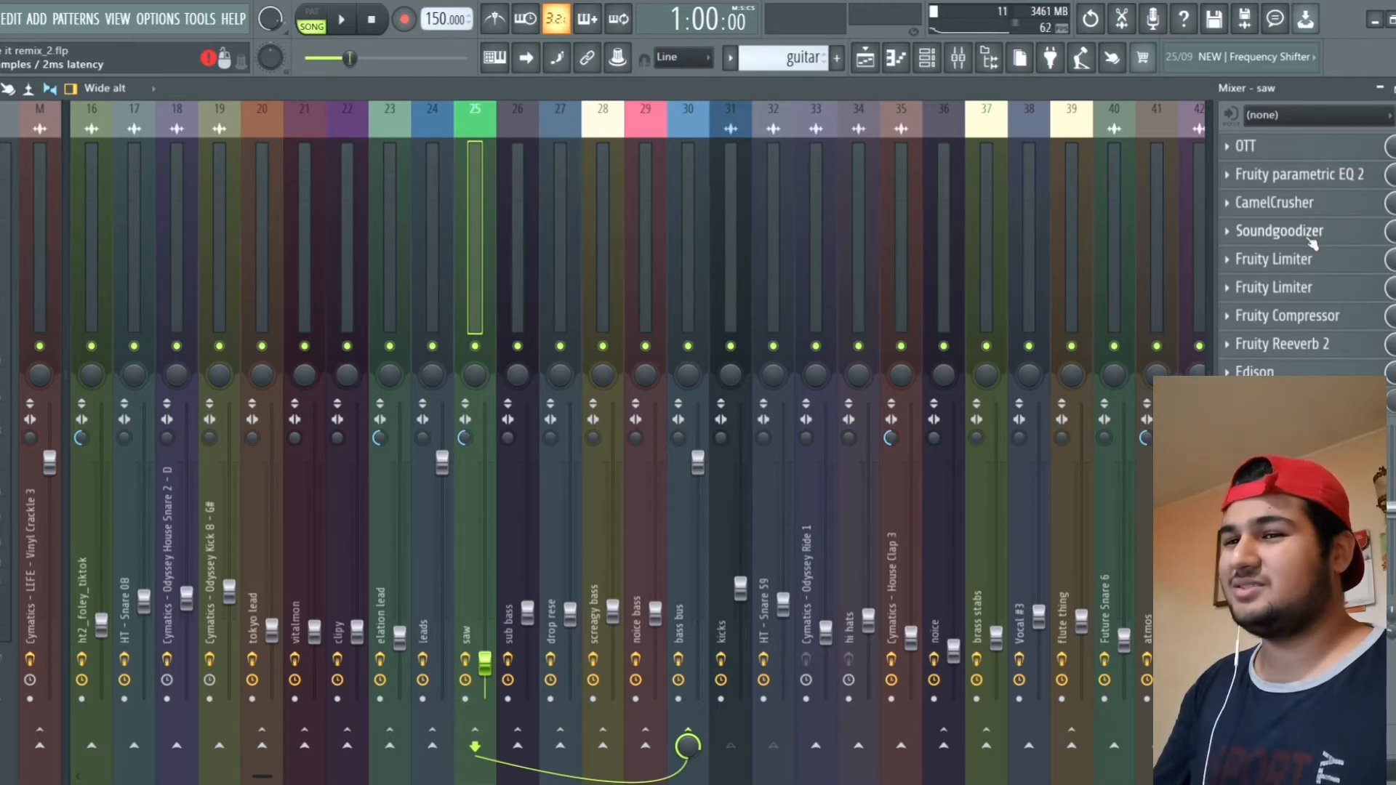
Step: Review the saw track's Soundgoodizer, Fruity Compressor, Fruity Reeverb 2 and Edison, closing each one after viewing
{"action": "left_click", "coordinate": [1311, 231]}
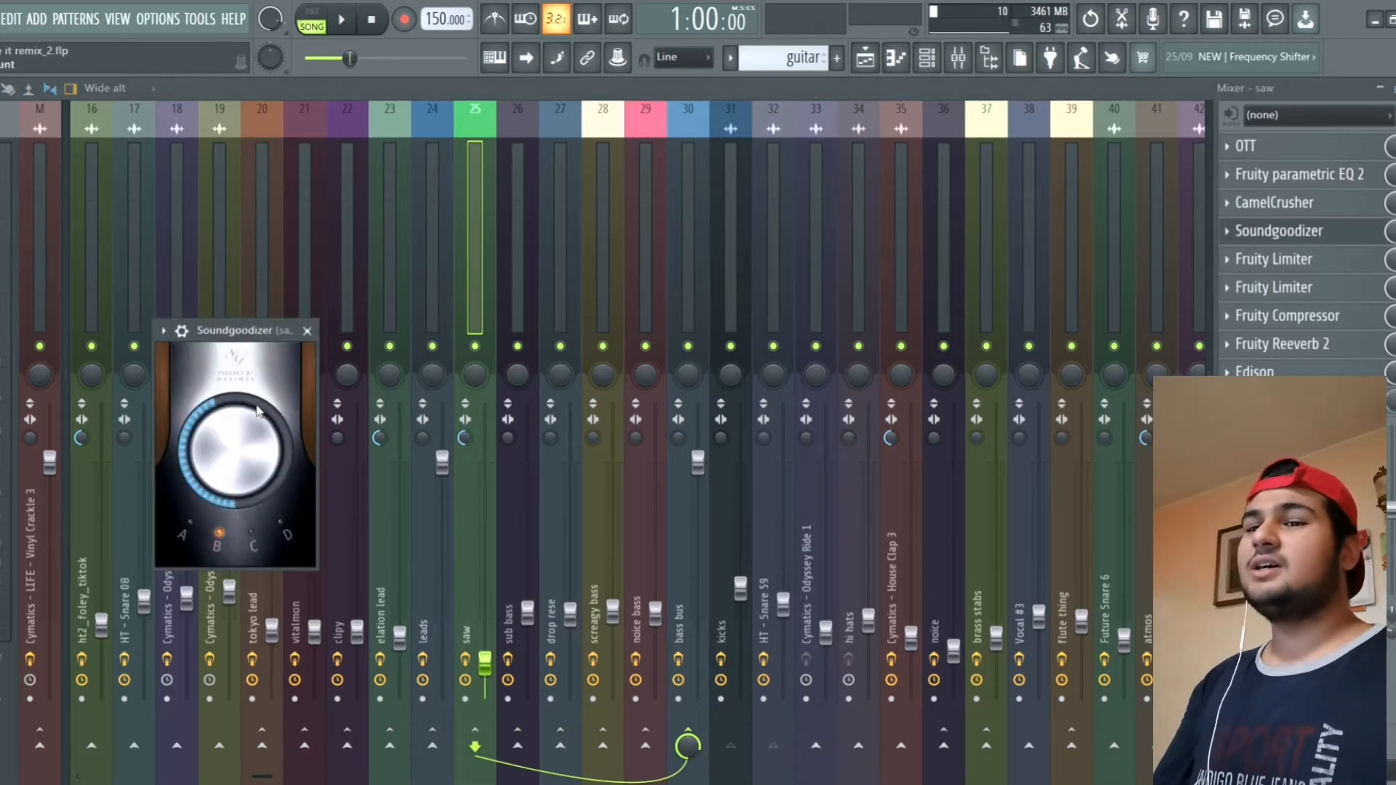
{"action": "left_click", "coordinate": [307, 331]}
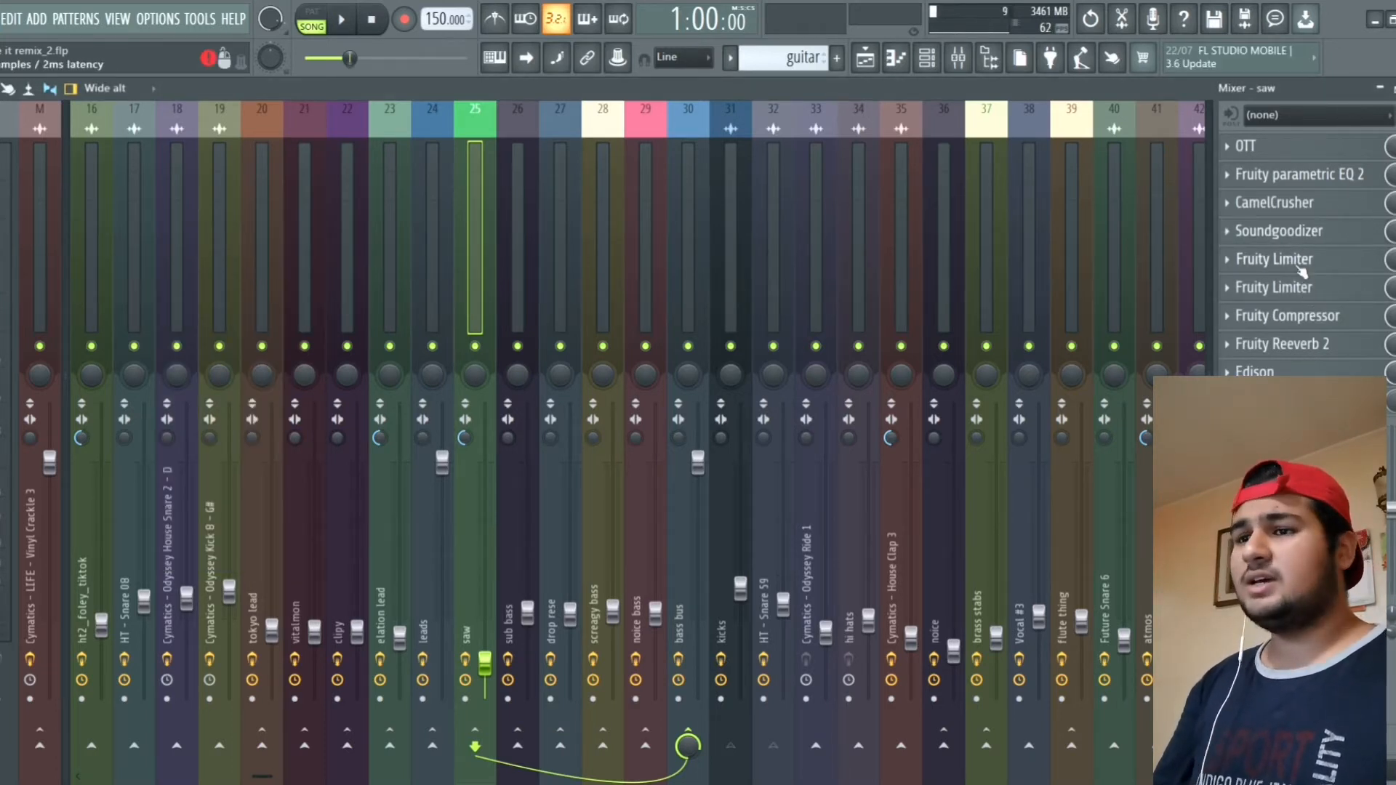
{"action": "left_click", "coordinate": [1285, 320]}
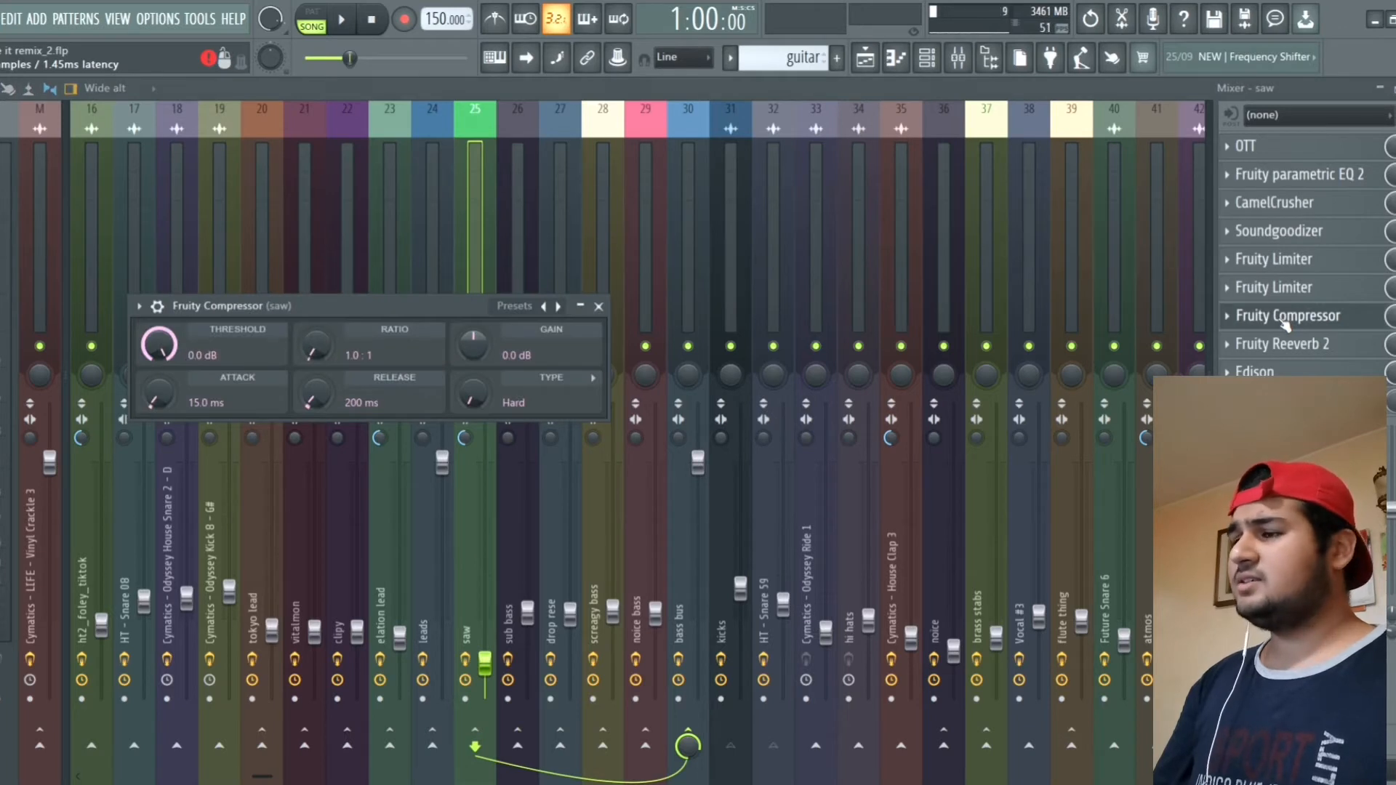
{"action": "left_click", "coordinate": [1286, 320]}
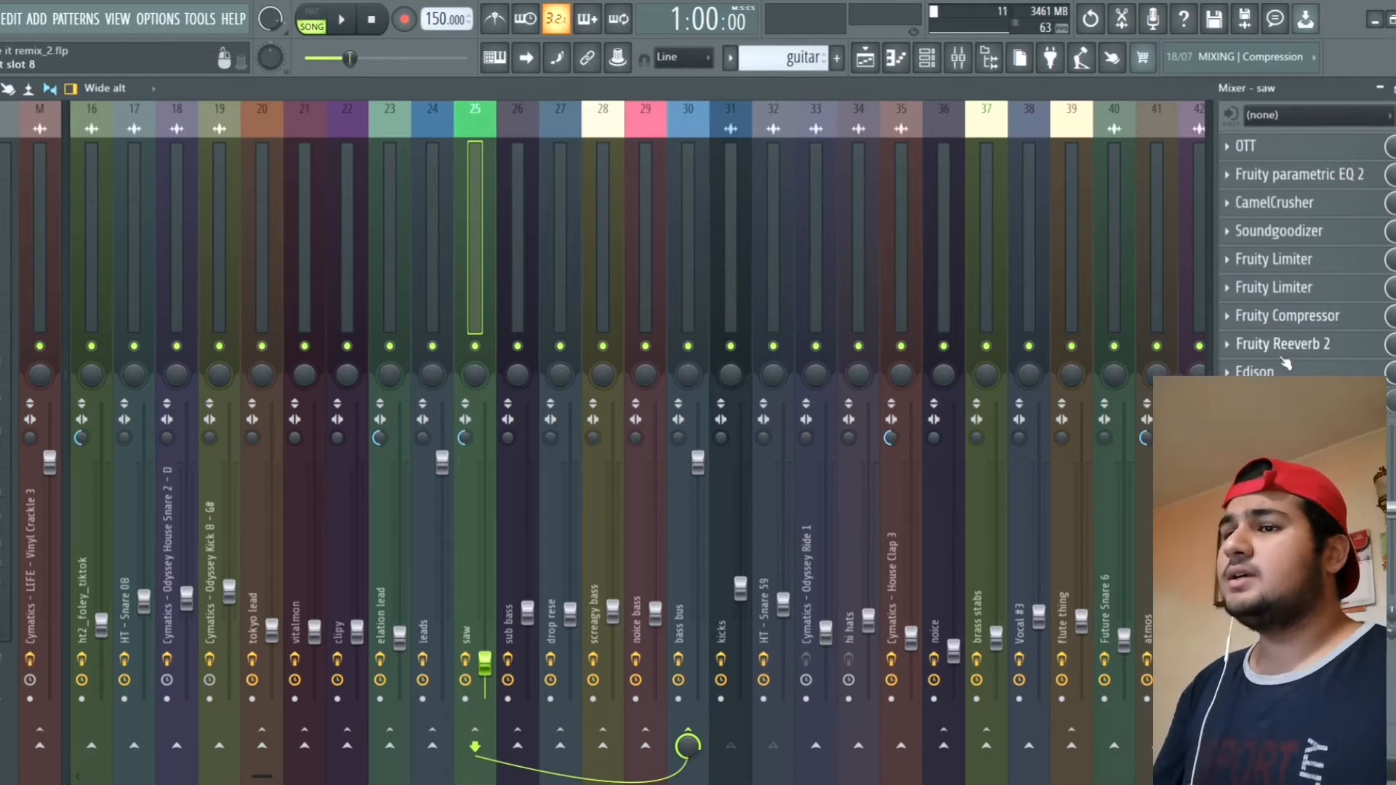
{"action": "left_click", "coordinate": [1282, 353]}
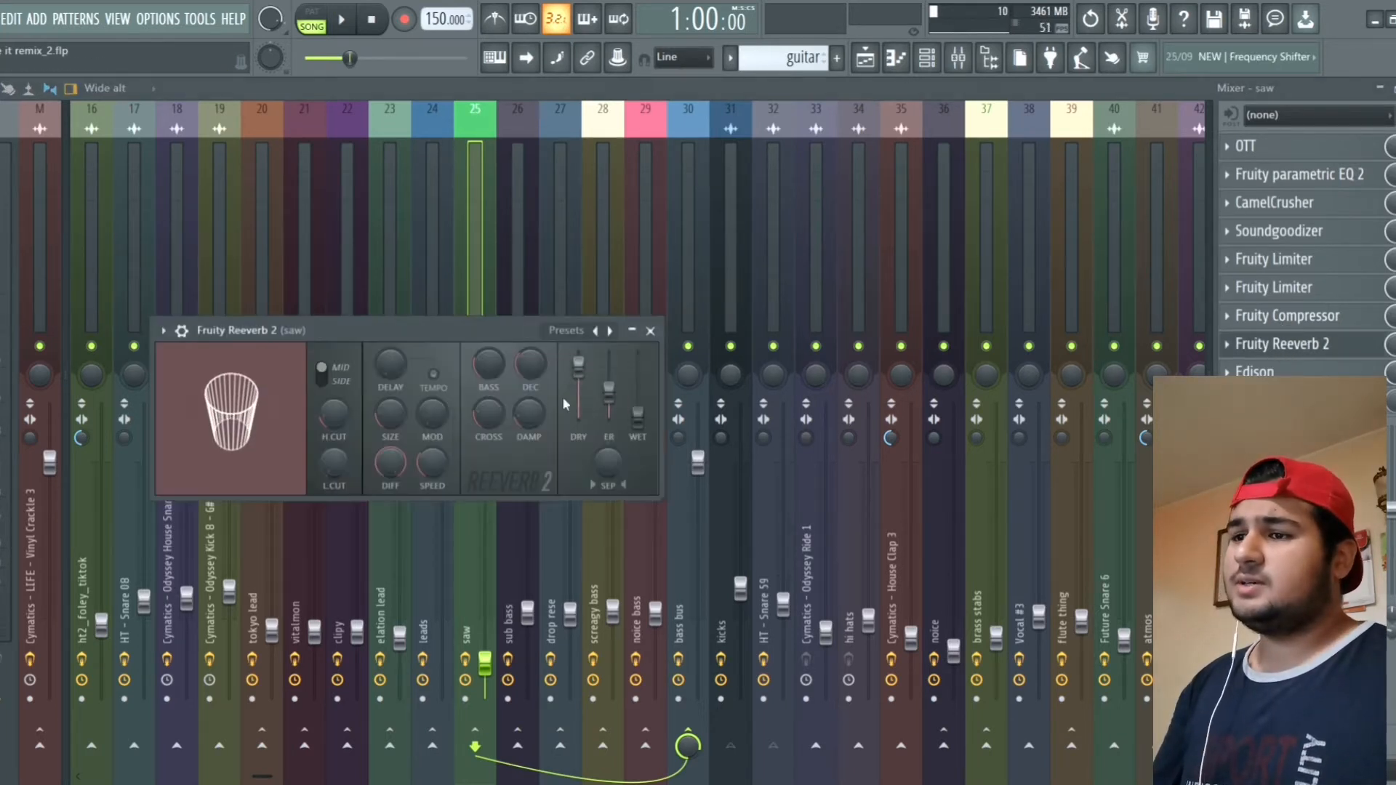
{"action": "left_click", "coordinate": [650, 330]}
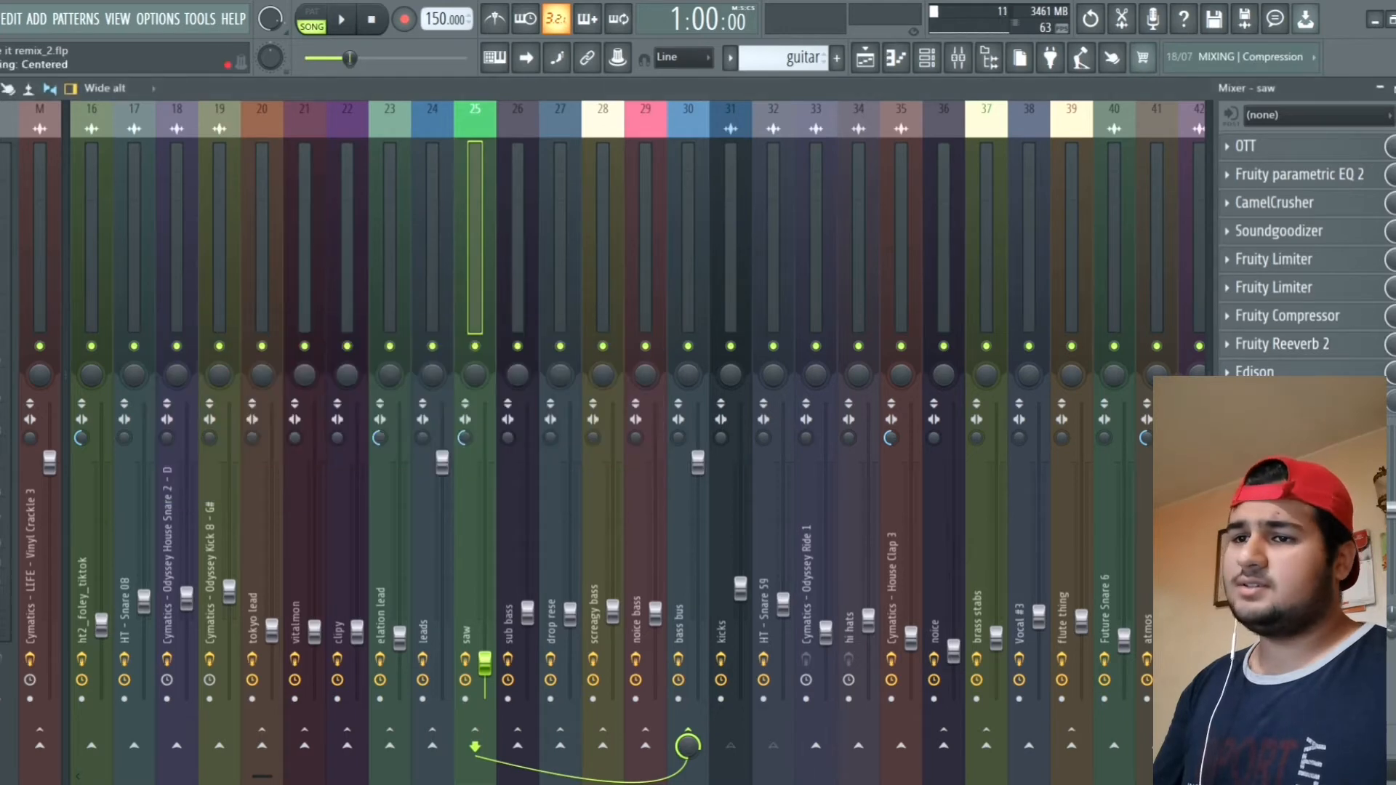
{"action": "left_click", "coordinate": [1255, 371]}
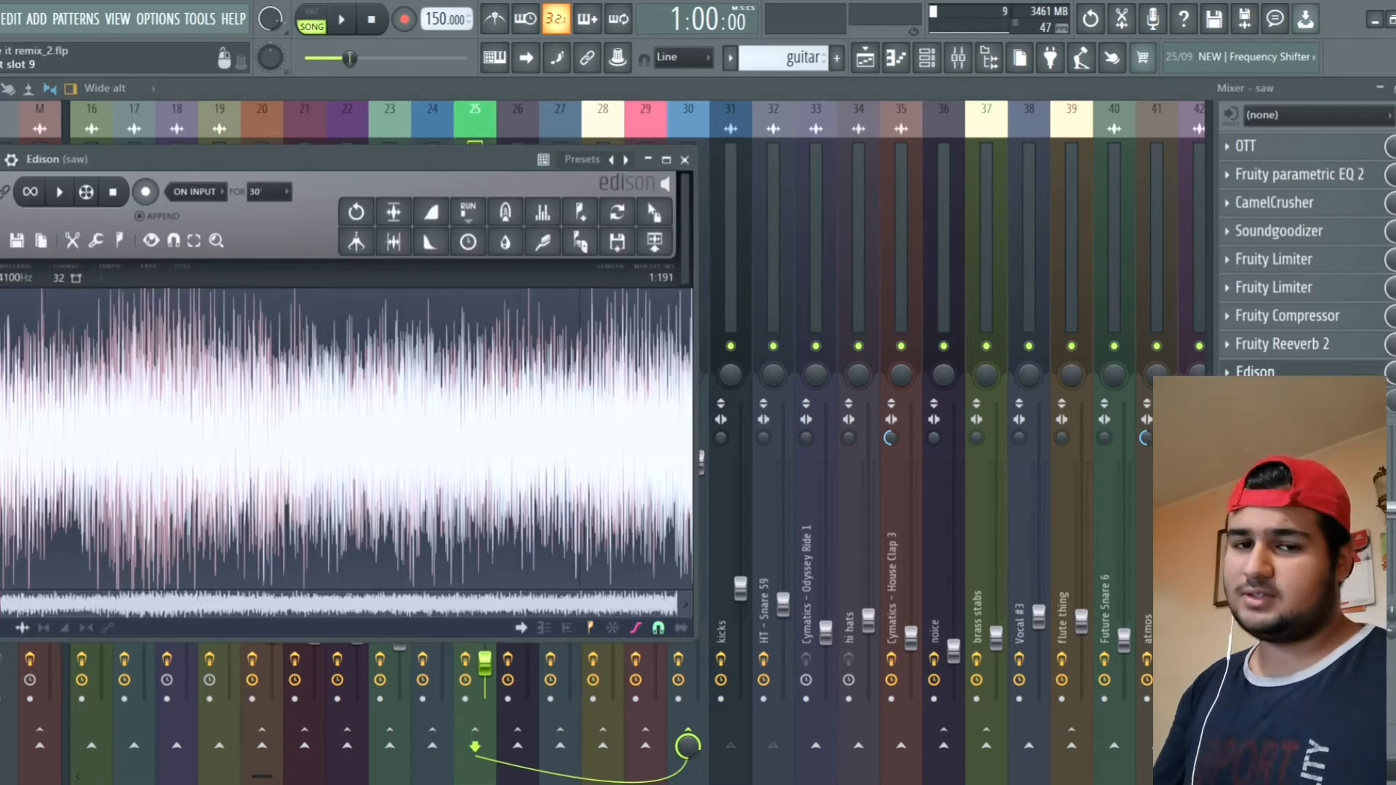
{"action": "left_click", "coordinate": [1254, 370]}
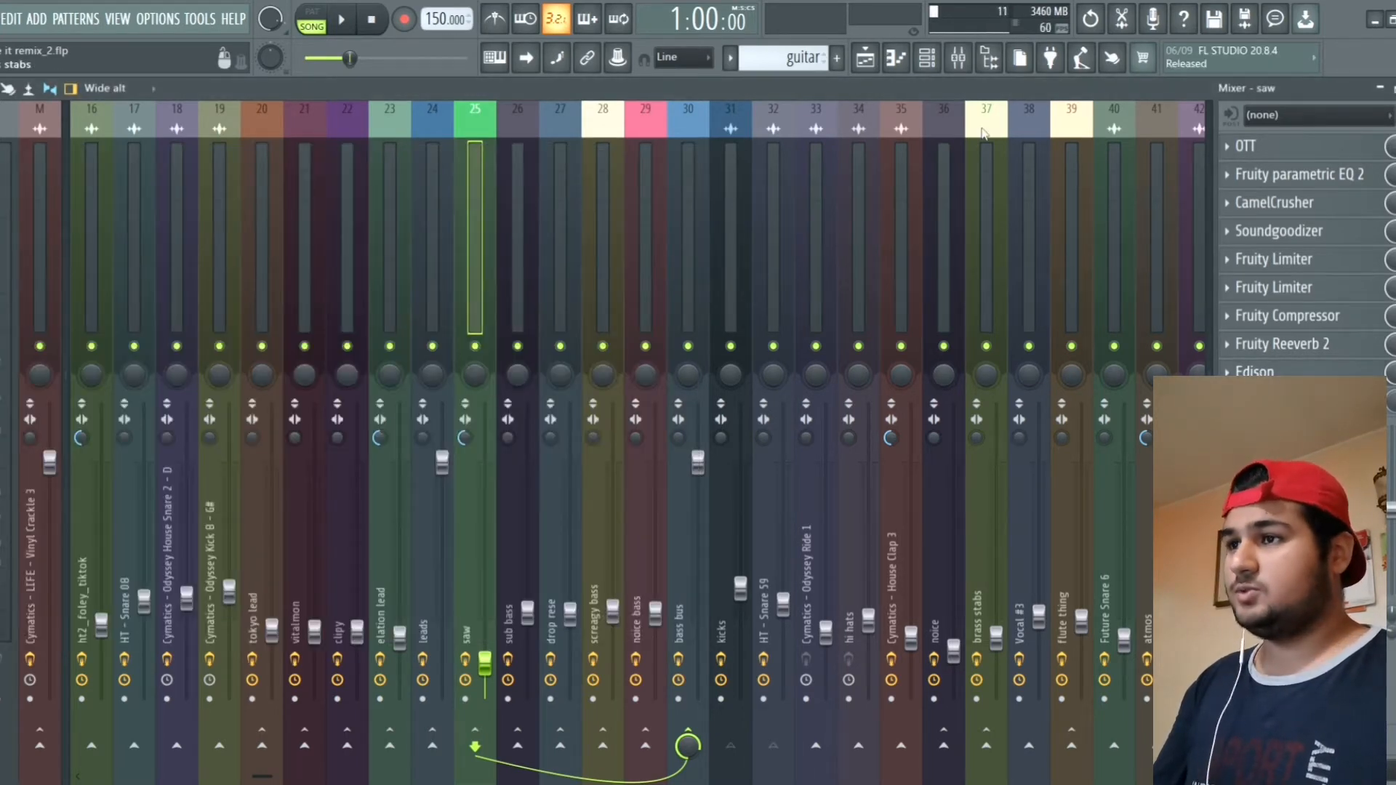
Step: Return to the playlist, solo track 15 and play the drop rese bass pattern from the drop's start
{"action": "left_click", "coordinate": [874, 61]}
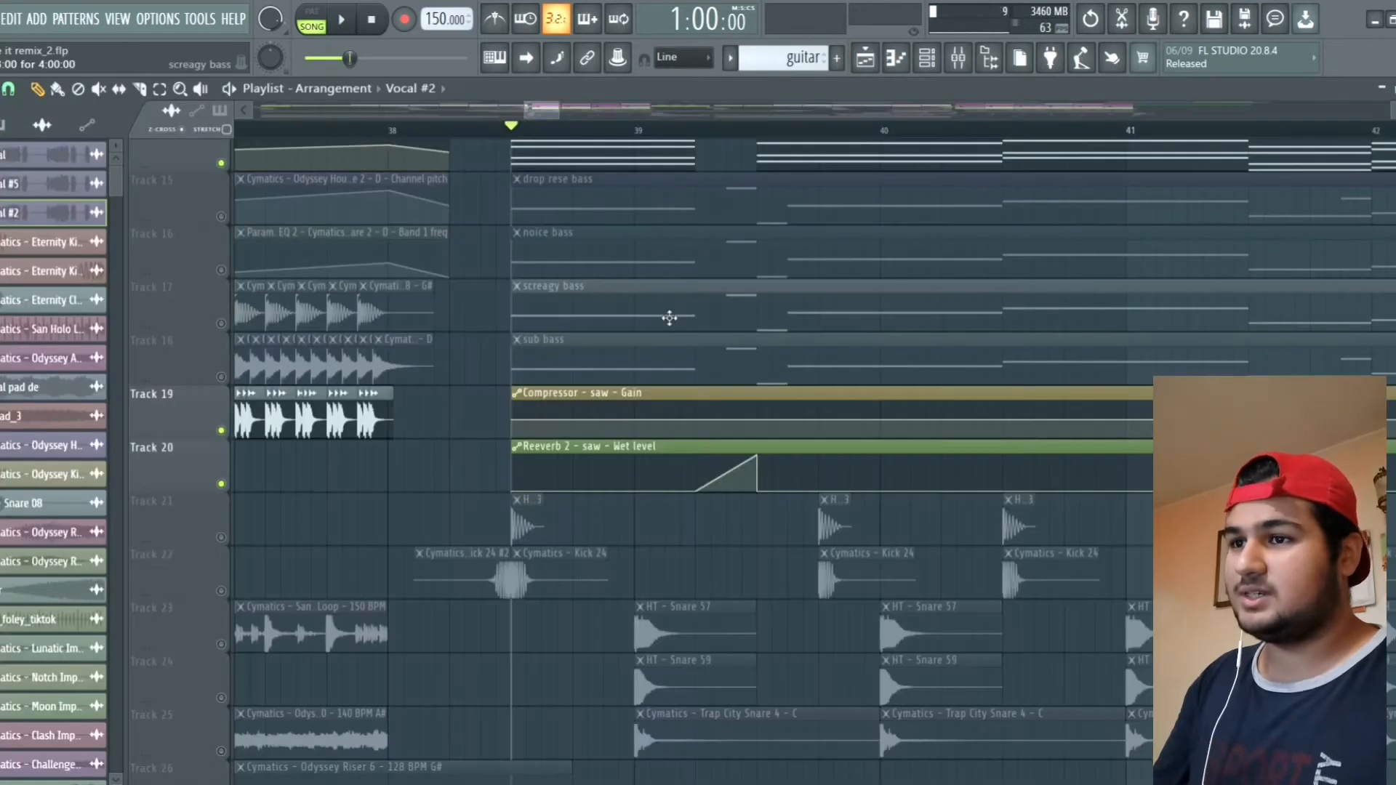
{"action": "scroll", "coordinate": [666, 317], "scroll_direction": "down", "scroll_amount": 2}
{"action": "scroll", "coordinate": [414, 249], "scroll_direction": "up", "scroll_amount": 4}
{"action": "scroll", "coordinate": [413, 249], "scroll_direction": "up", "scroll_amount": 3}
{"action": "right_click", "coordinate": [221, 323]}
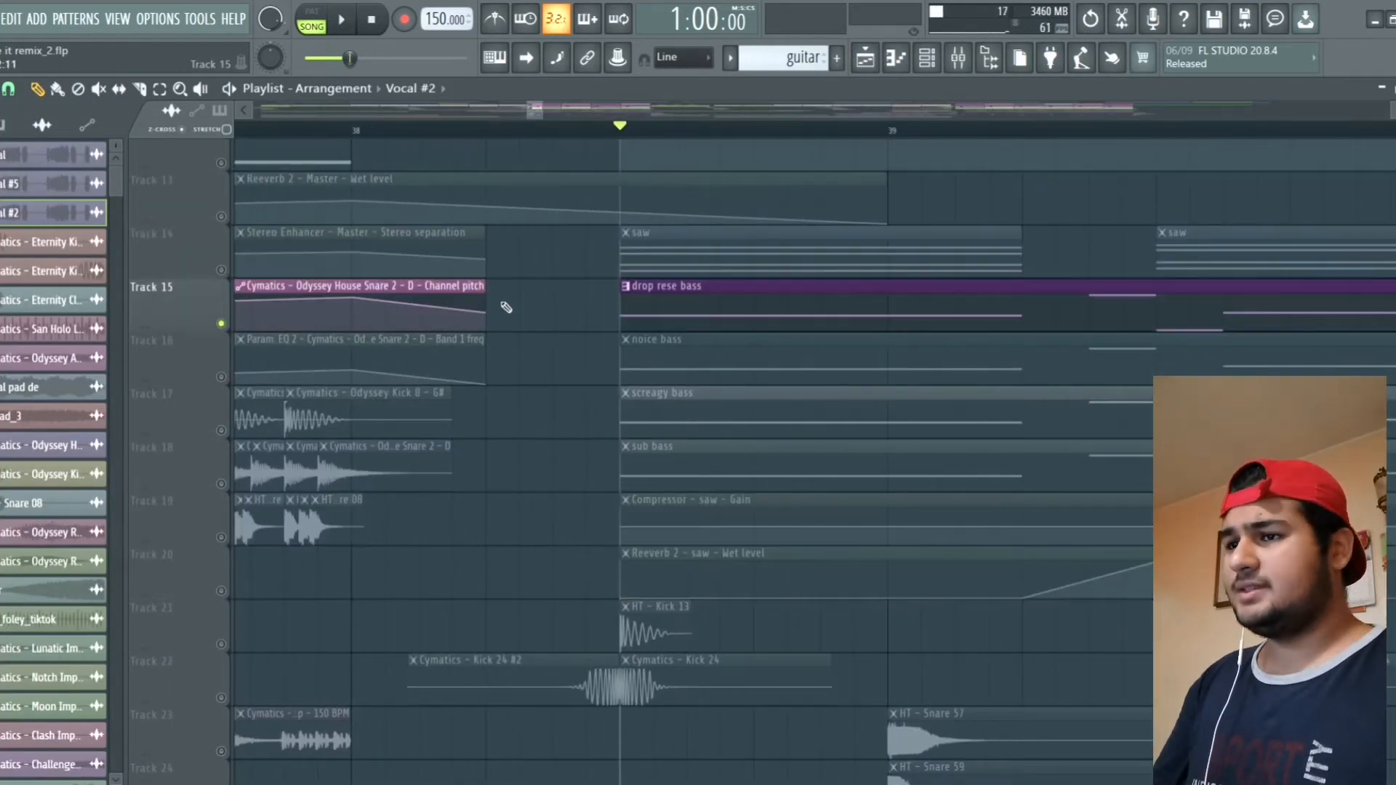
{"action": "key", "text": "space"}
{"action": "scroll", "coordinate": [593, 305], "scroll_direction": "down", "scroll_amount": 2}
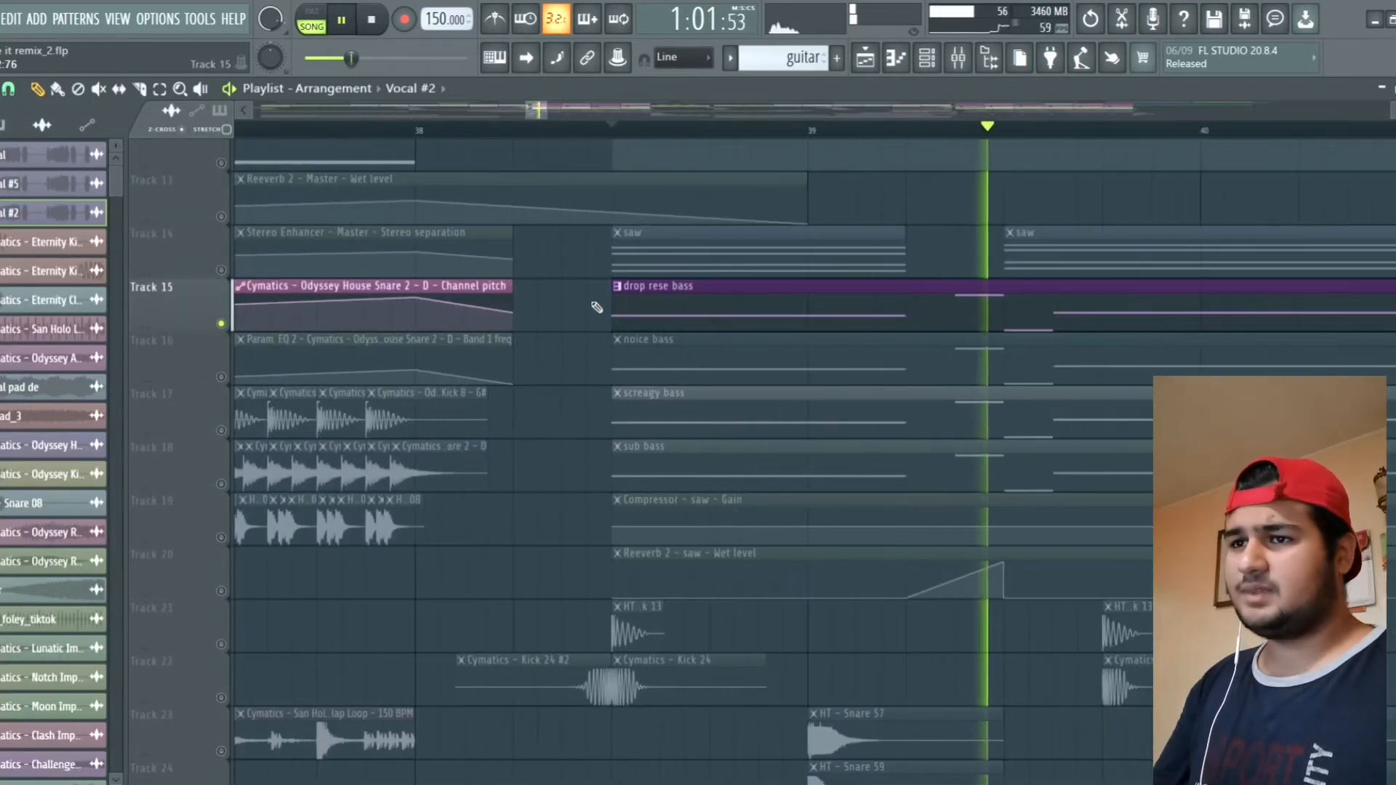
{"action": "key", "text": "space"}
Step: Open the drop rese bass's Serum #7 from the channel rack, review its oscillator and FX pages, then close it
{"action": "left_click", "coordinate": [931, 61]}
{"action": "key", "text": "space"}
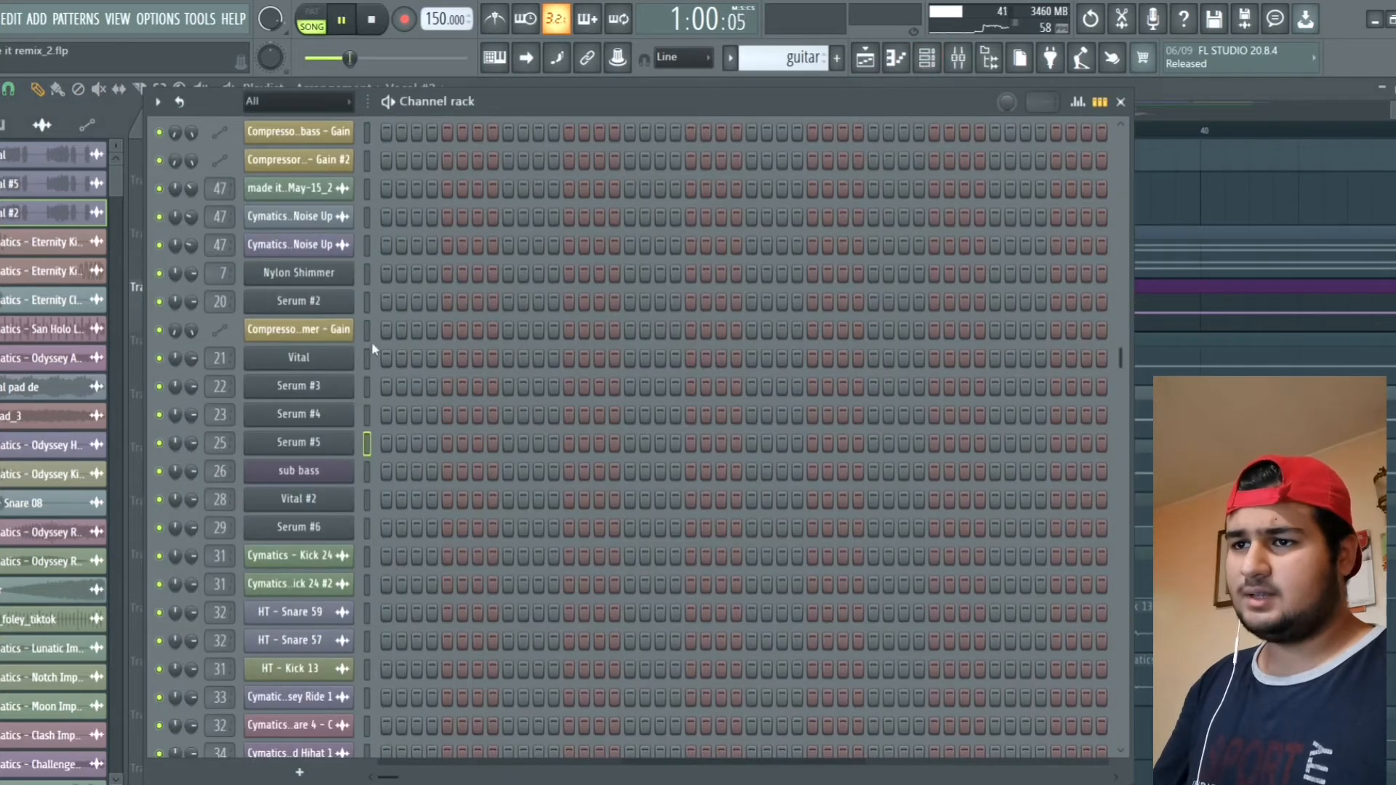
{"action": "scroll", "coordinate": [386, 364], "scroll_direction": "down", "scroll_amount": 10}
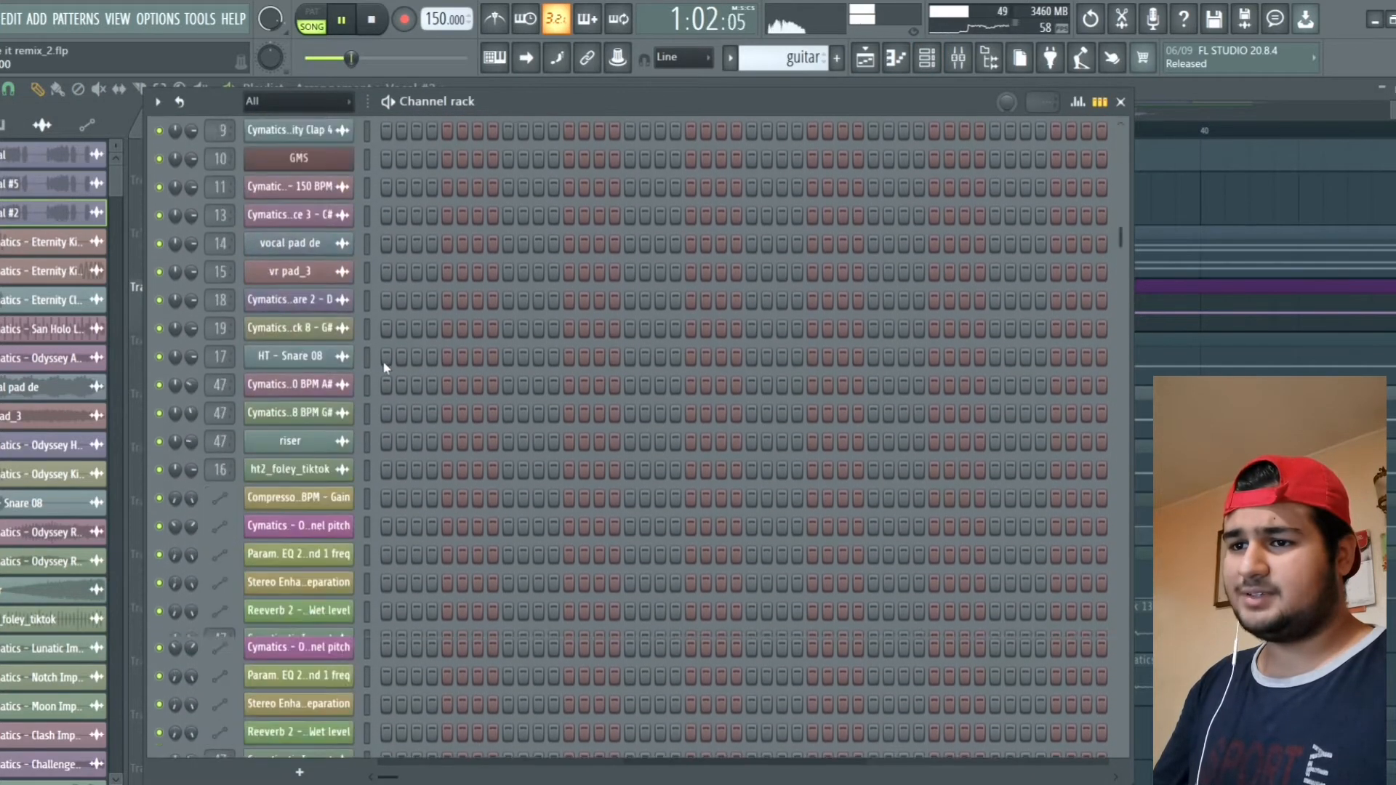
{"action": "scroll", "coordinate": [378, 358], "scroll_direction": "down", "scroll_amount": 5}
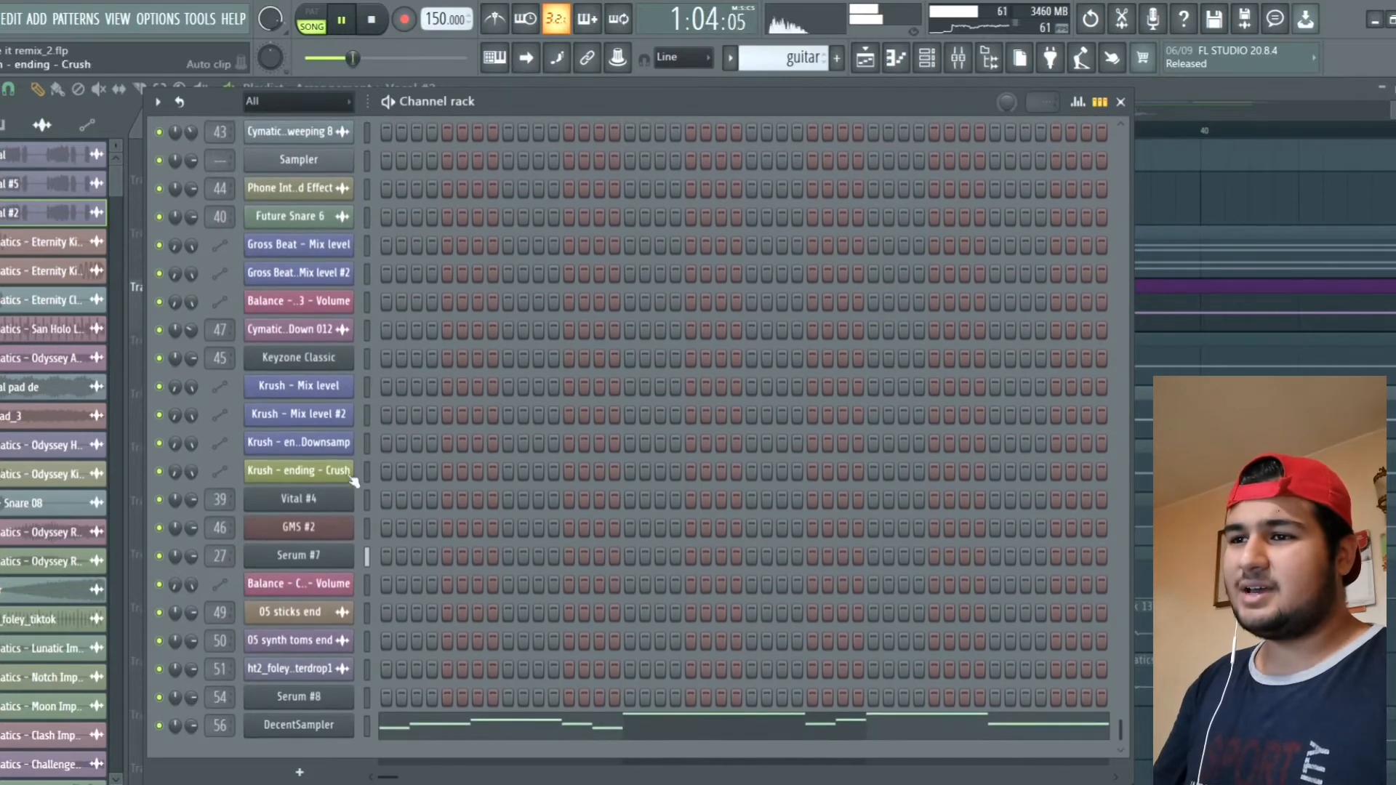
{"action": "key", "text": "space"}
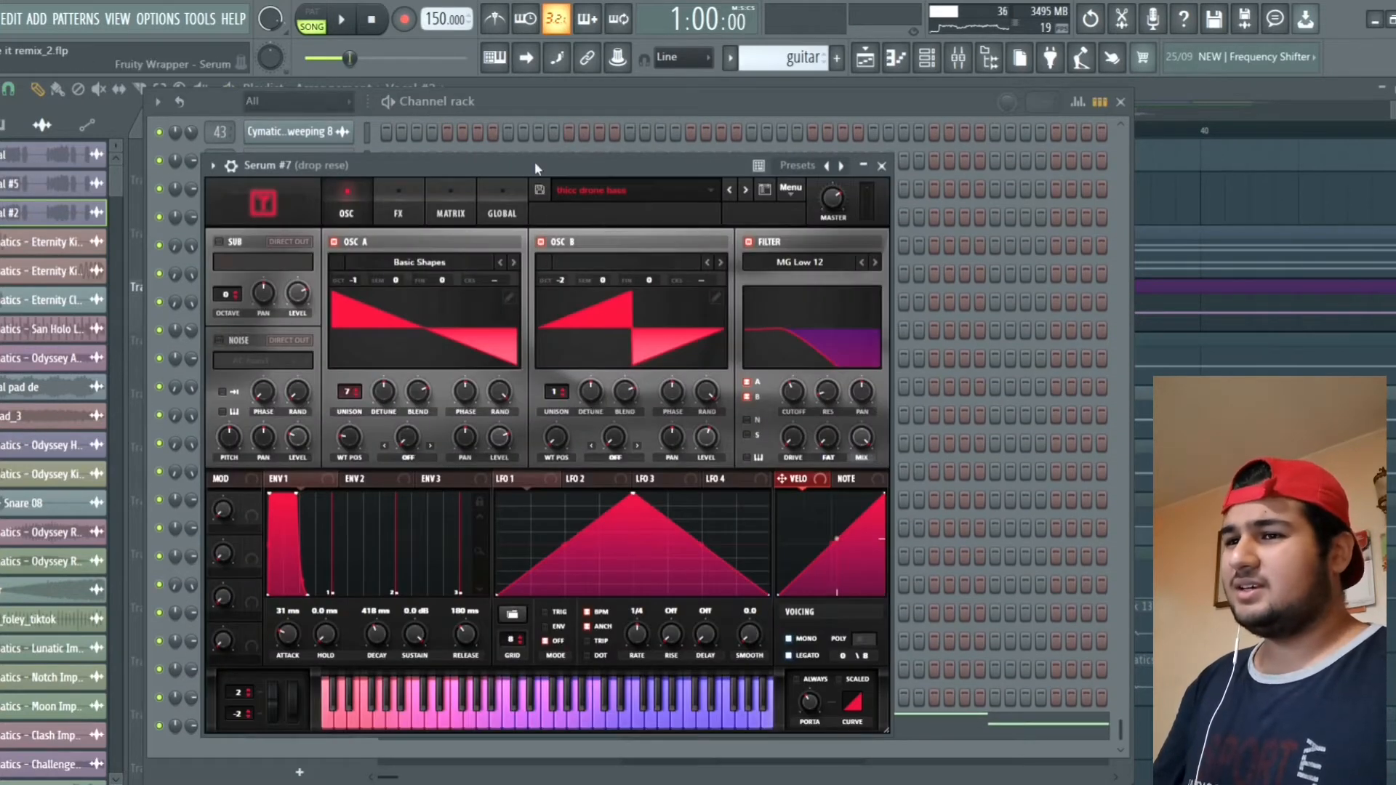
{"action": "left_click_drag", "start_coordinate": [535, 163], "coordinate": [615, 125]}
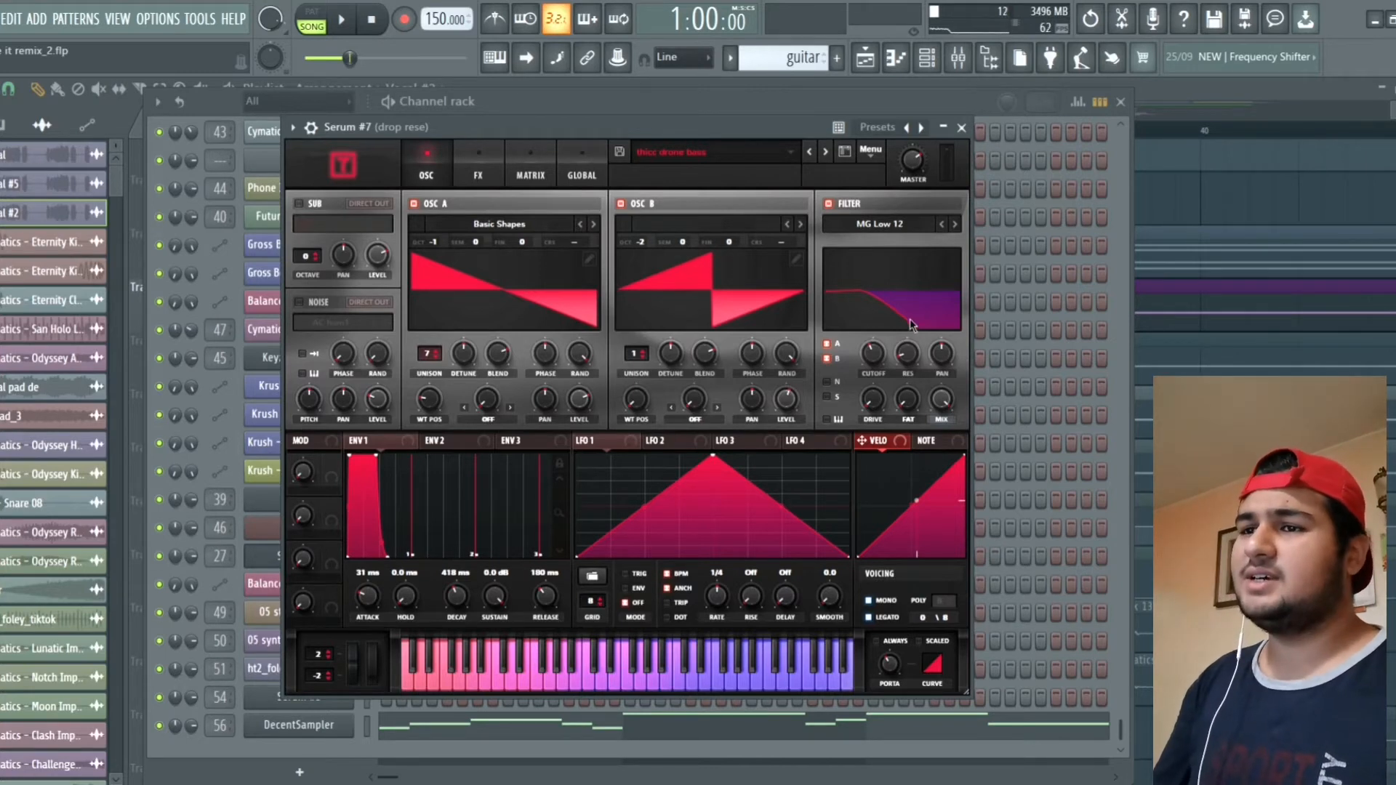
{"action": "left_click", "coordinate": [477, 169]}
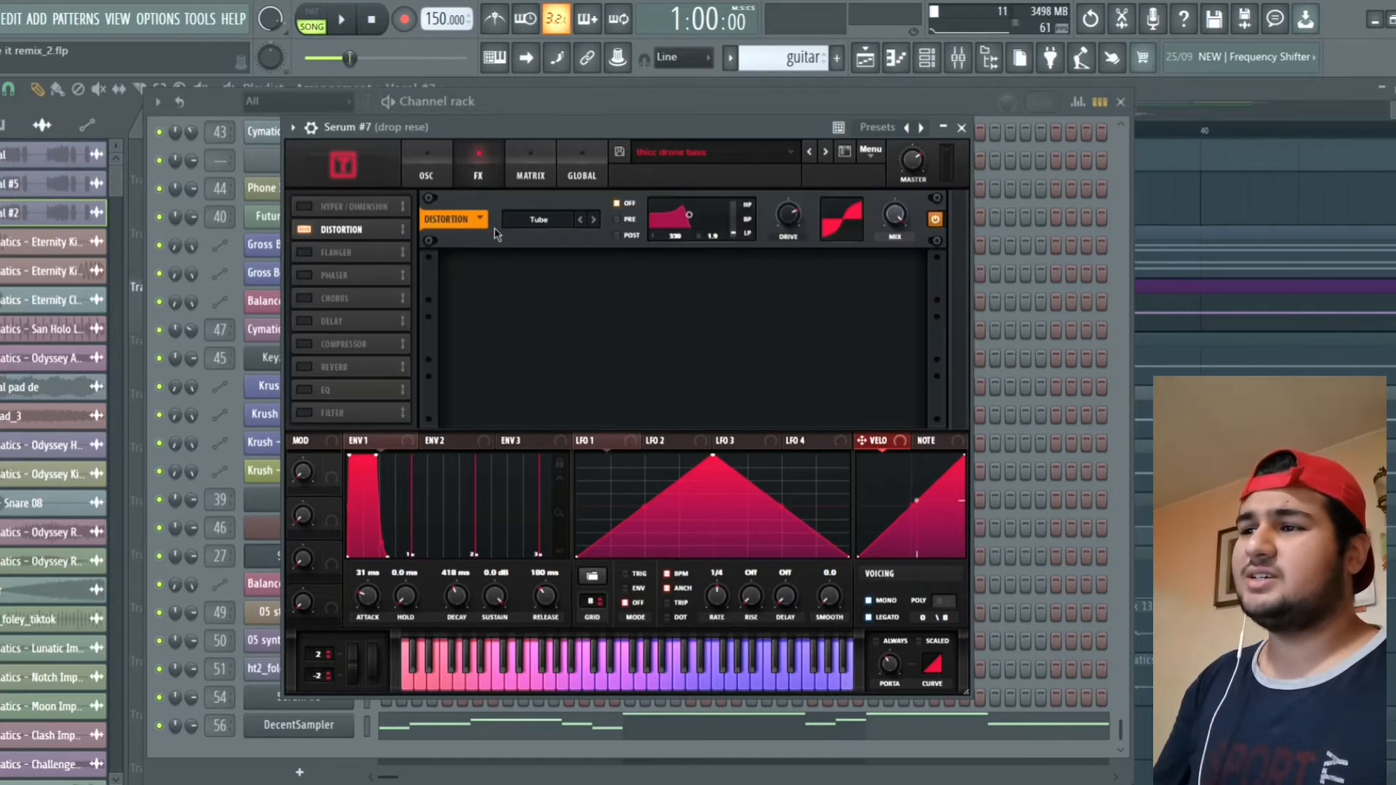
{"action": "left_click", "coordinate": [429, 171]}
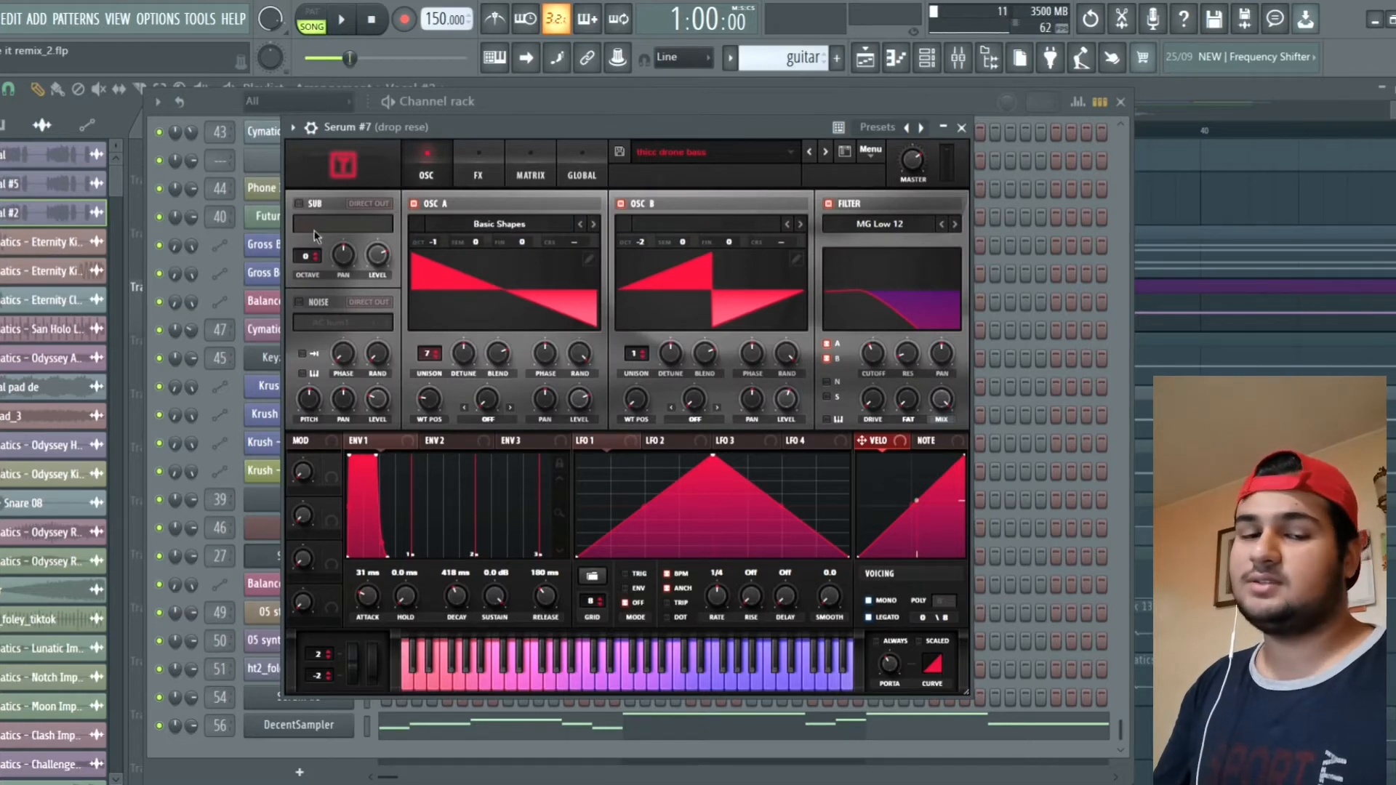
{"action": "left_click", "coordinate": [961, 128]}
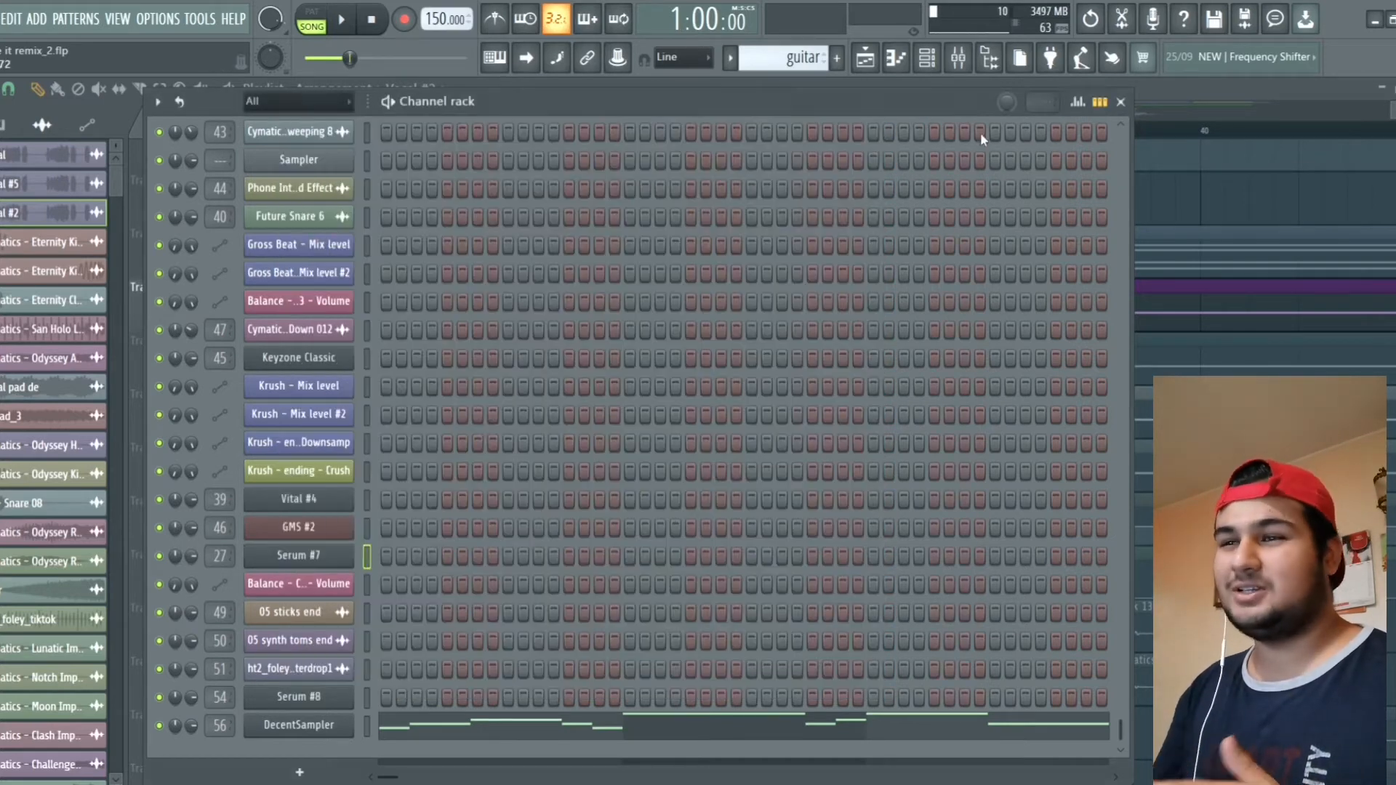
Step: Close the channel rack and play the drop rese bass briefly with the mixer showing
{"action": "left_click", "coordinate": [1121, 102]}
{"action": "left_click", "coordinate": [959, 58]}
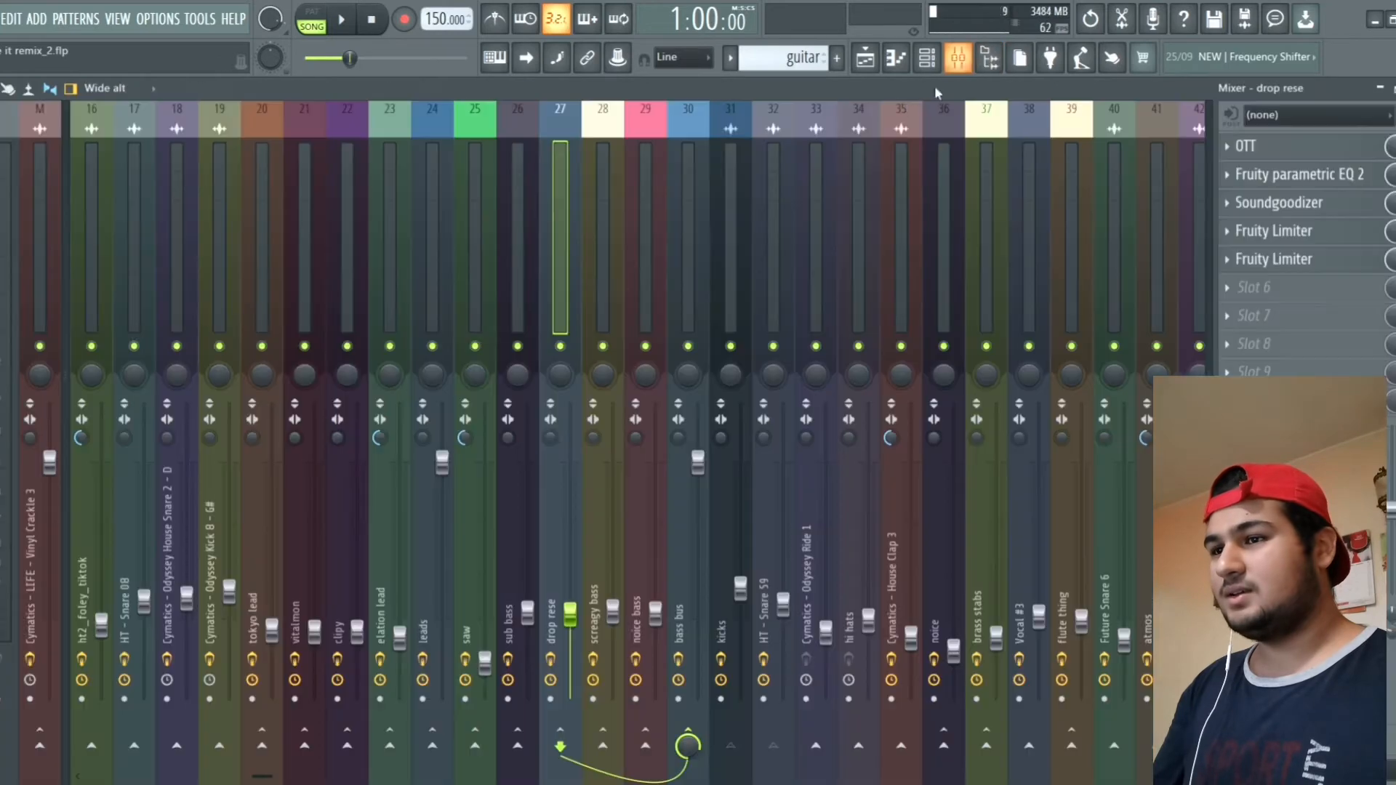
{"action": "key", "text": "space"}
{"action": "key", "text": "space"}
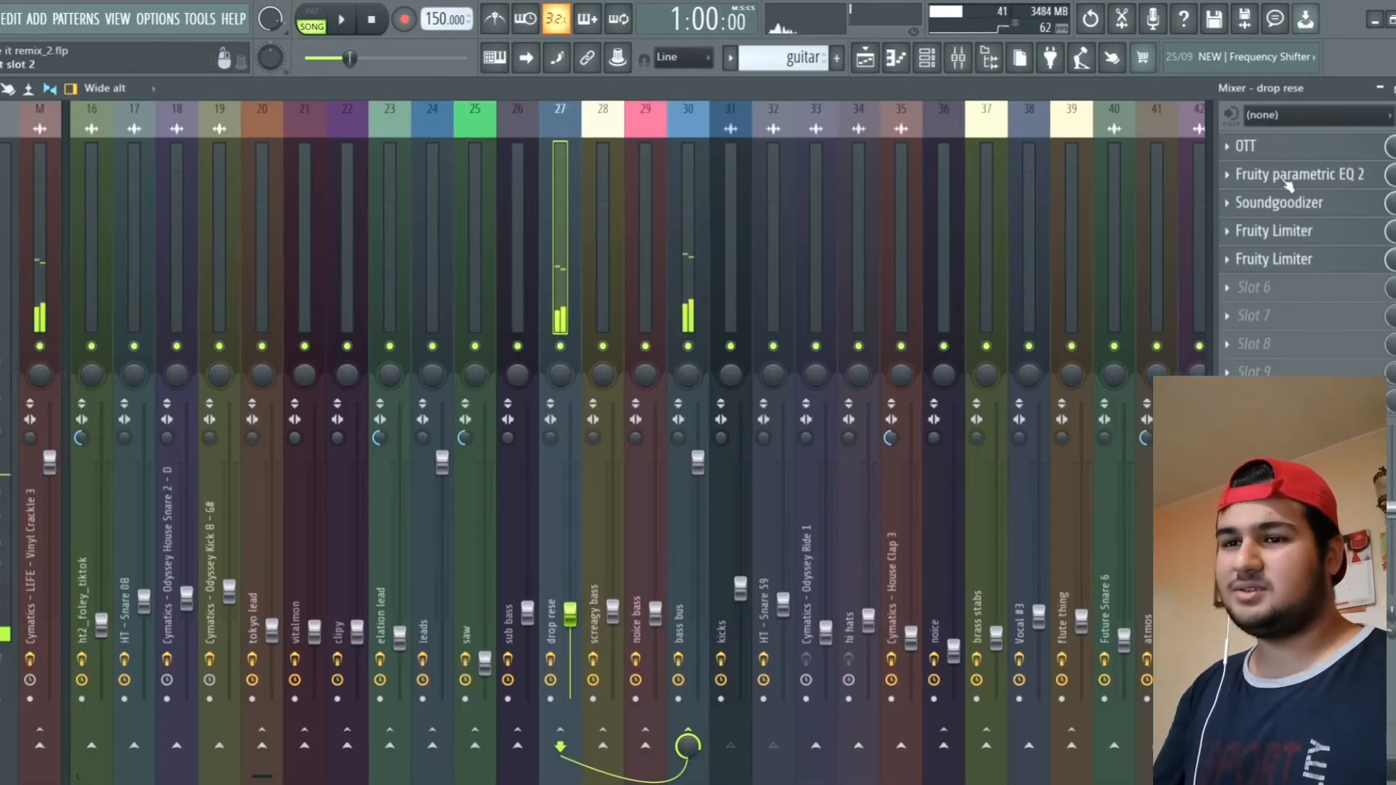
Step: Review the drop rese track's OTT, Fruity parametric EQ 2 and Soundgoodizer settings, closing each effect after viewing
{"action": "left_click", "coordinate": [1263, 154]}
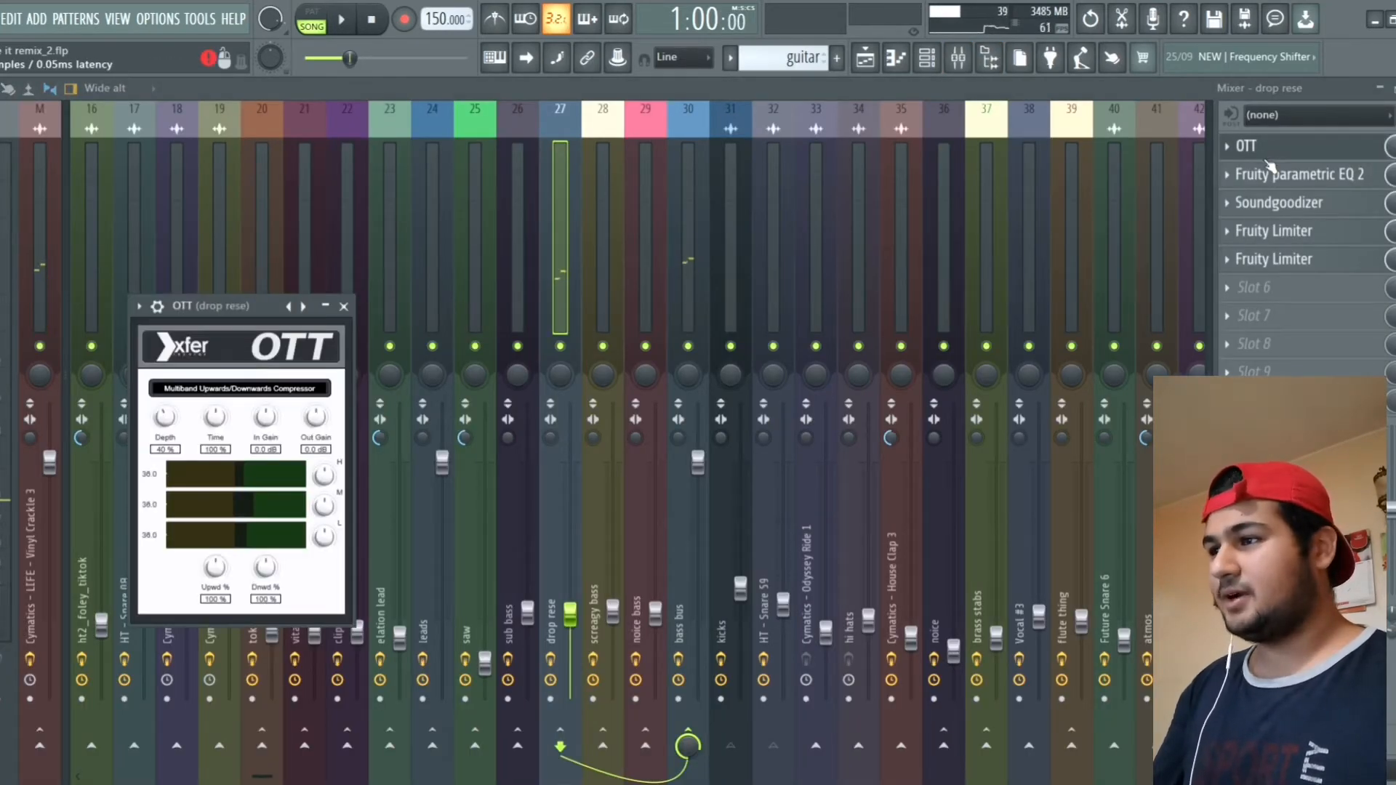
{"action": "left_click", "coordinate": [1265, 145]}
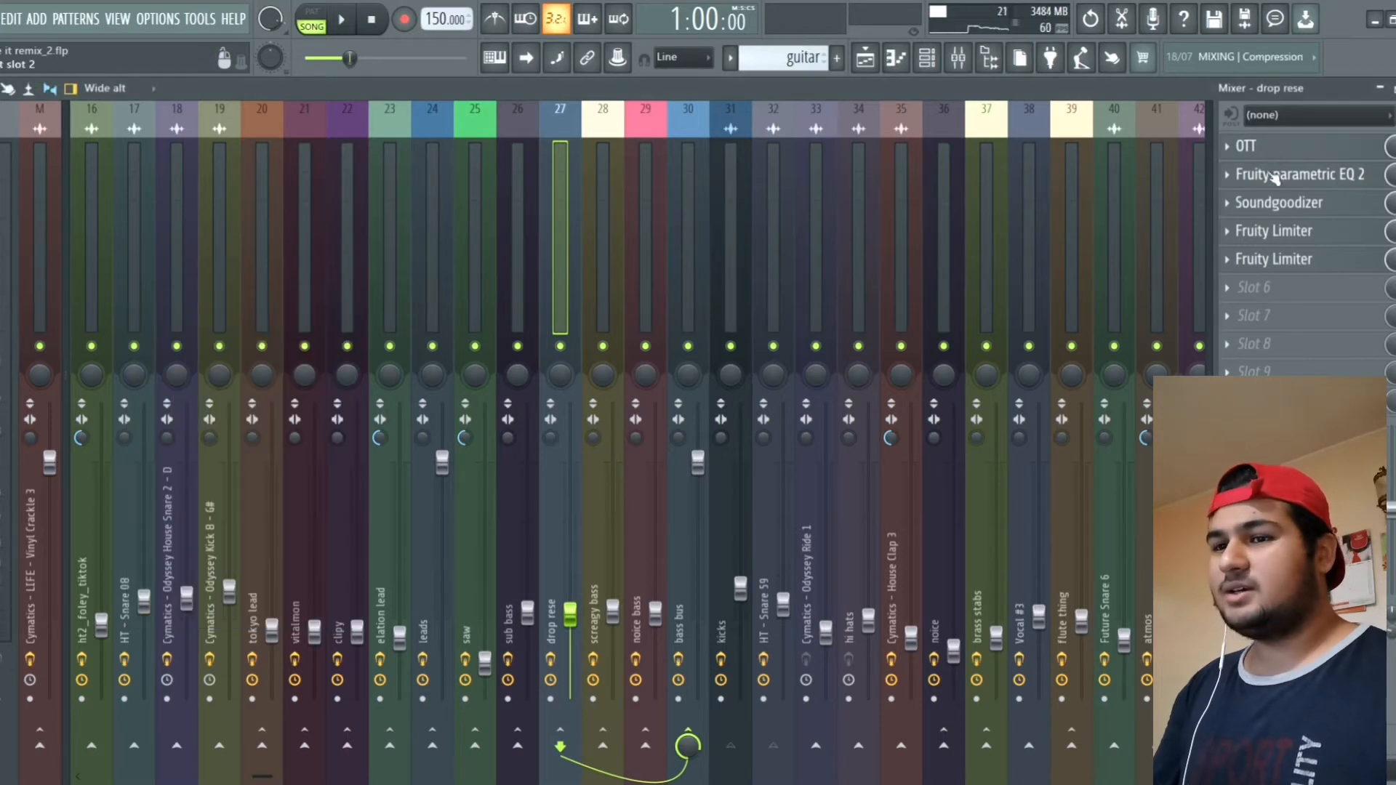
{"action": "left_click", "coordinate": [1277, 176]}
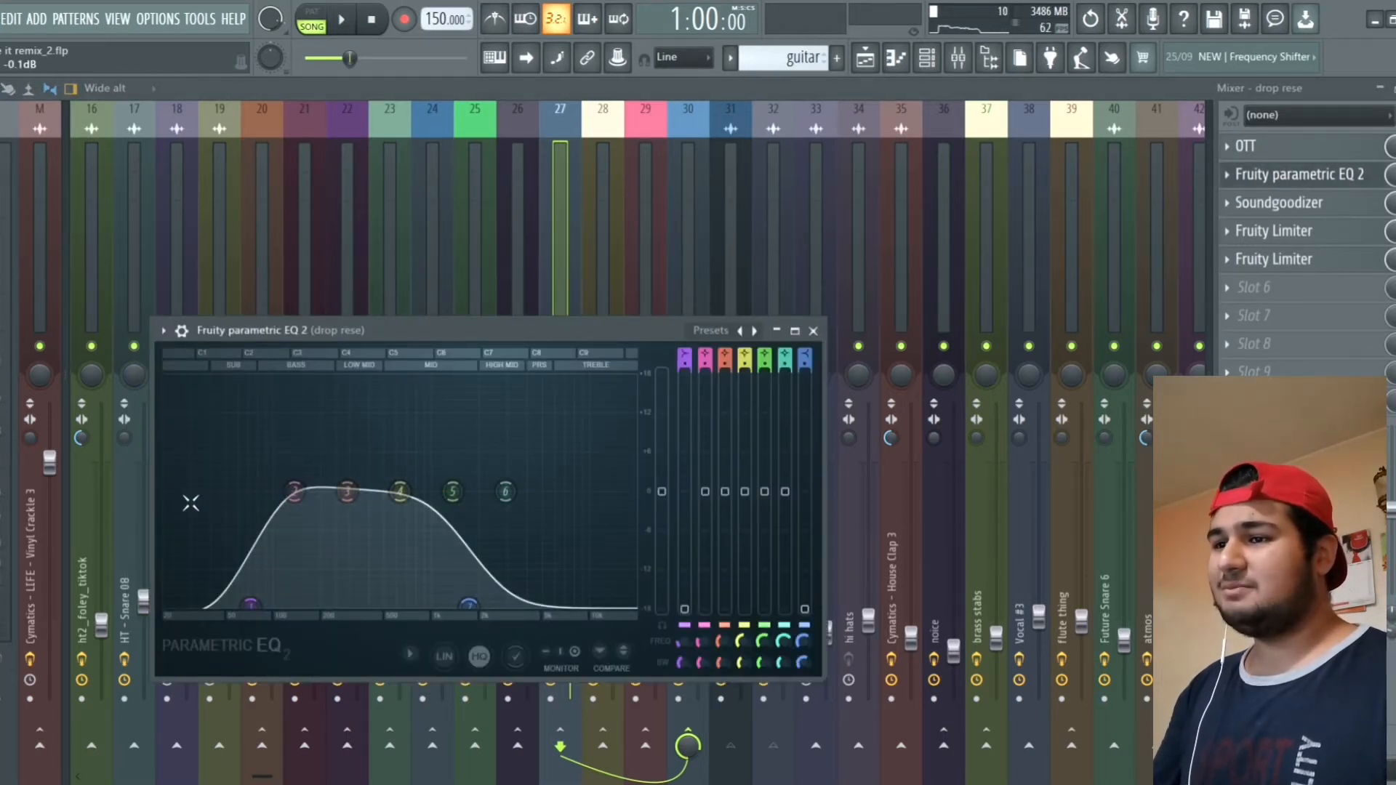
{"action": "left_click", "coordinate": [812, 331]}
{"action": "left_click", "coordinate": [1256, 205]}
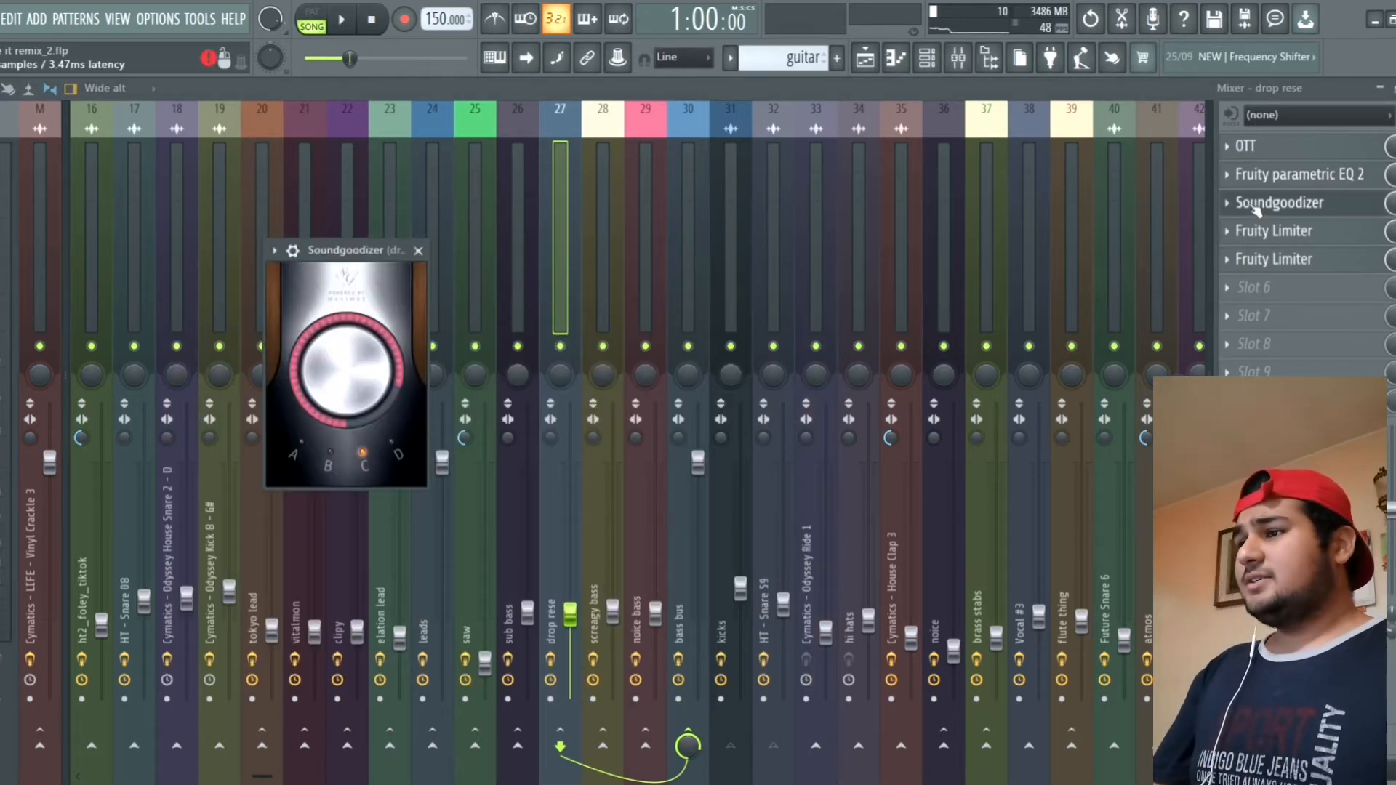
{"action": "left_click", "coordinate": [1249, 210]}
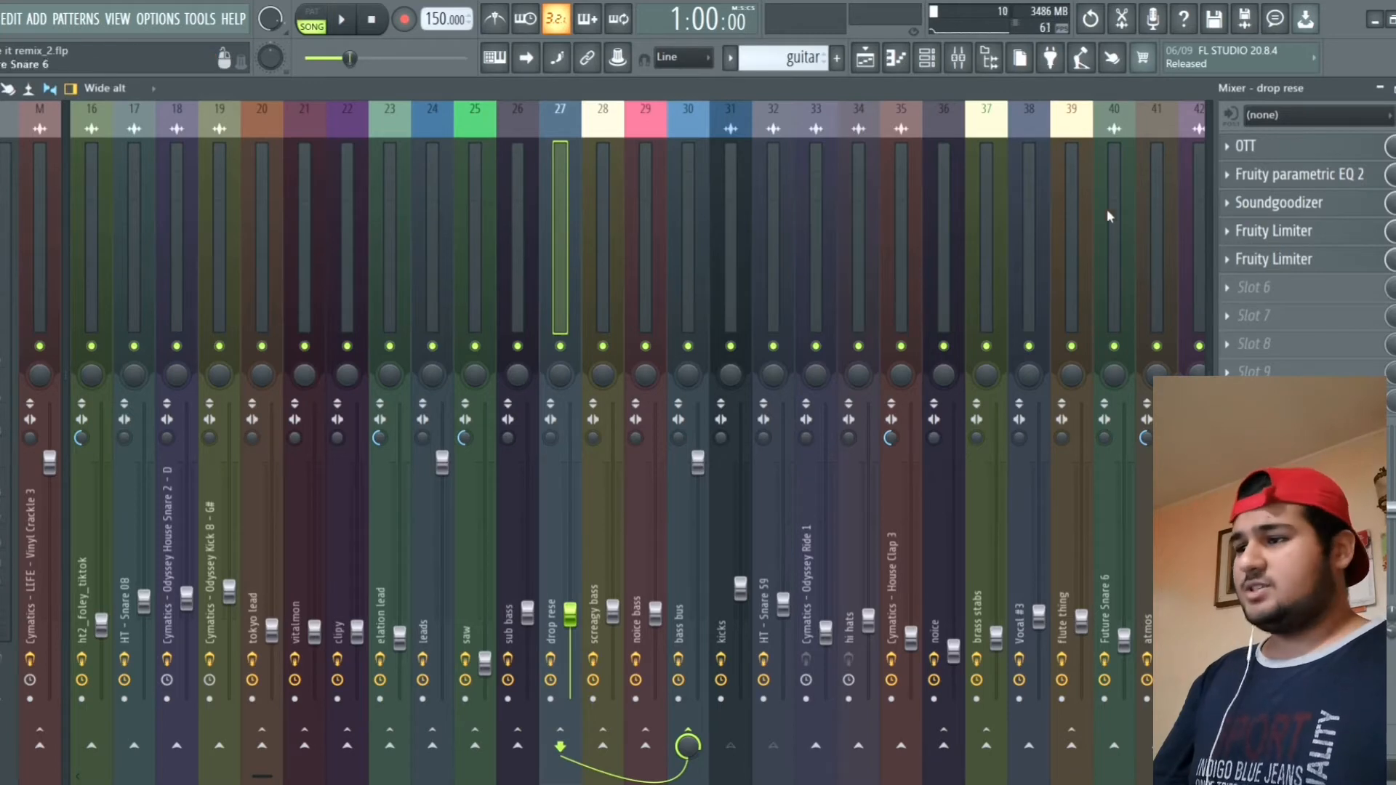
Step: Return to the playlist, solo track 16 and play the noice bass pattern from the drop's start
{"action": "left_click", "coordinate": [866, 61]}
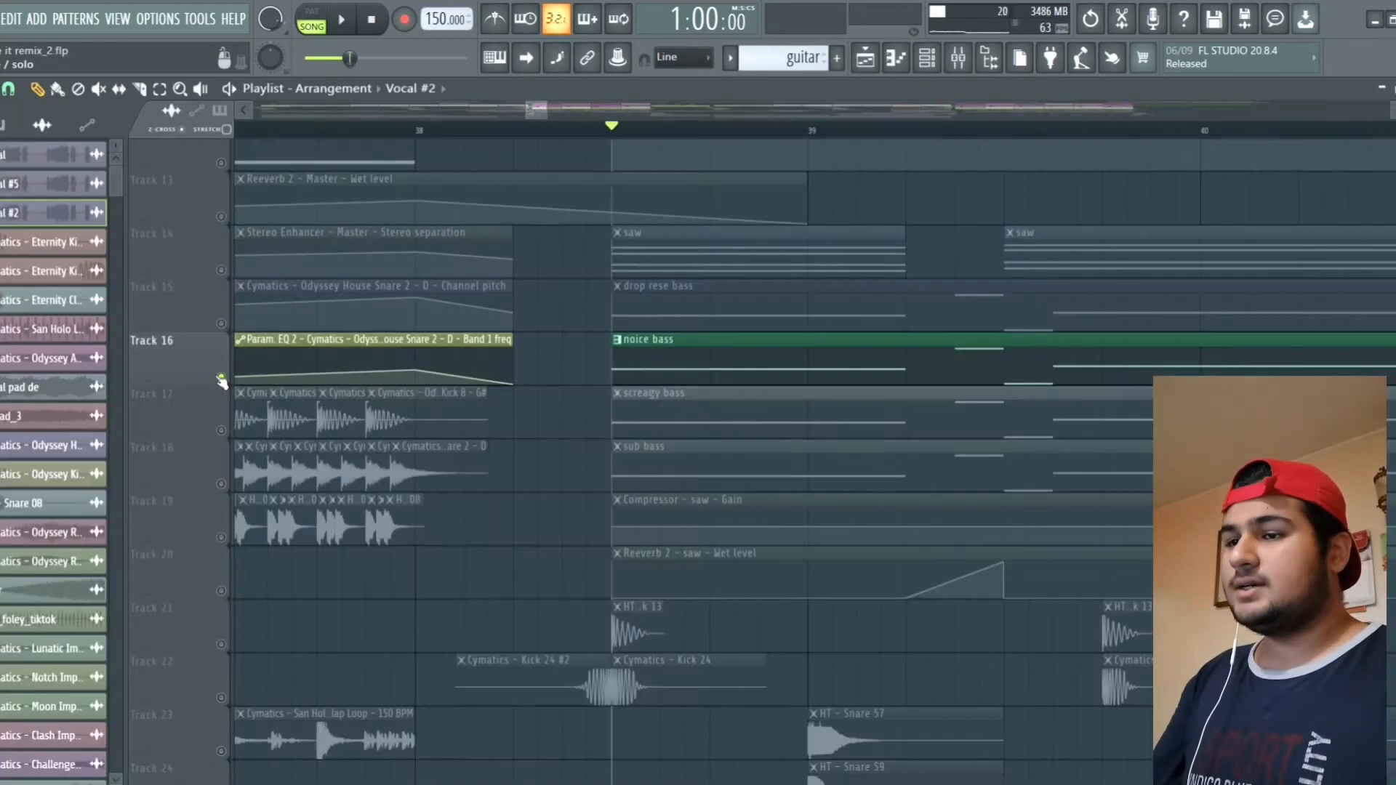
{"action": "key", "text": "space"}
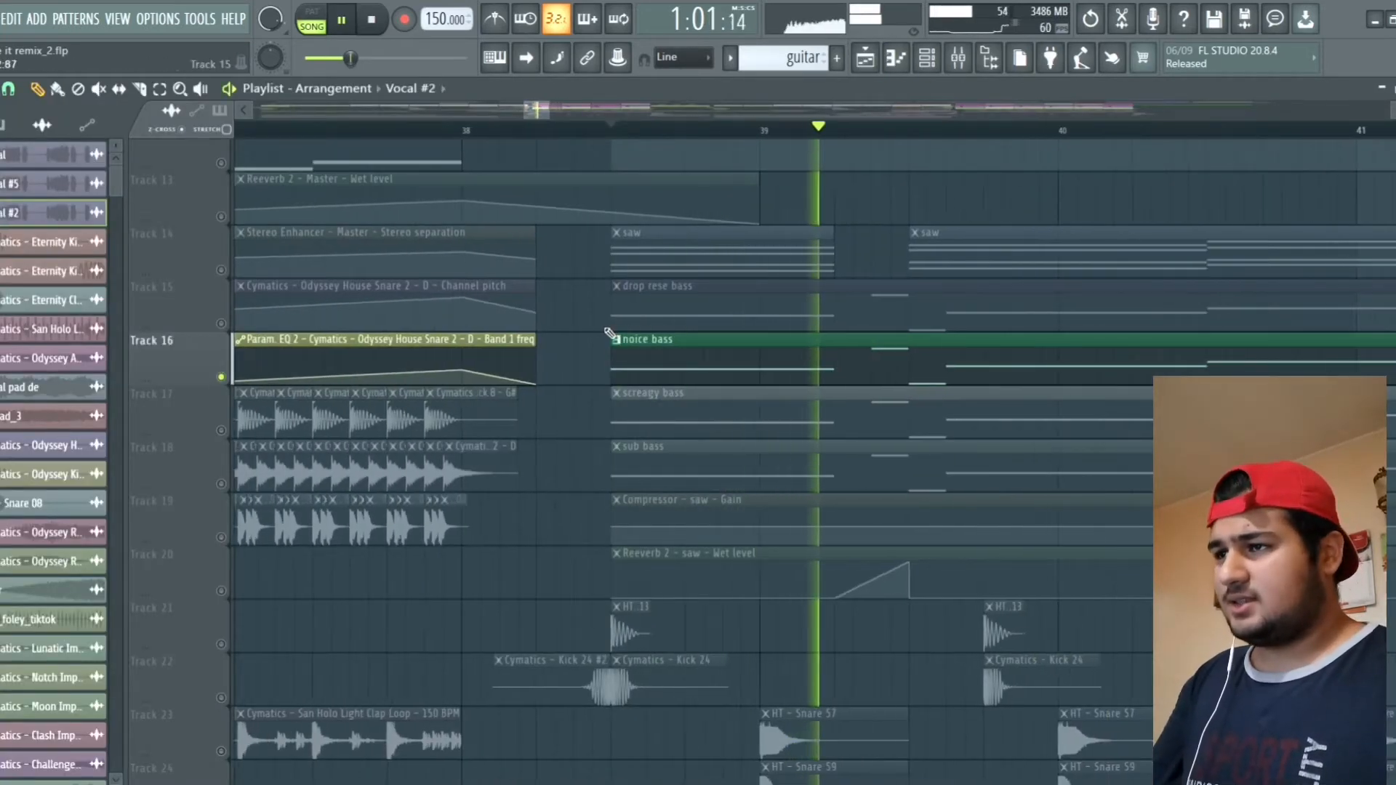
{"action": "scroll", "coordinate": [622, 336], "scroll_direction": "up", "scroll_amount": 3, "text": "ctrl"}
{"action": "key", "text": "space"}
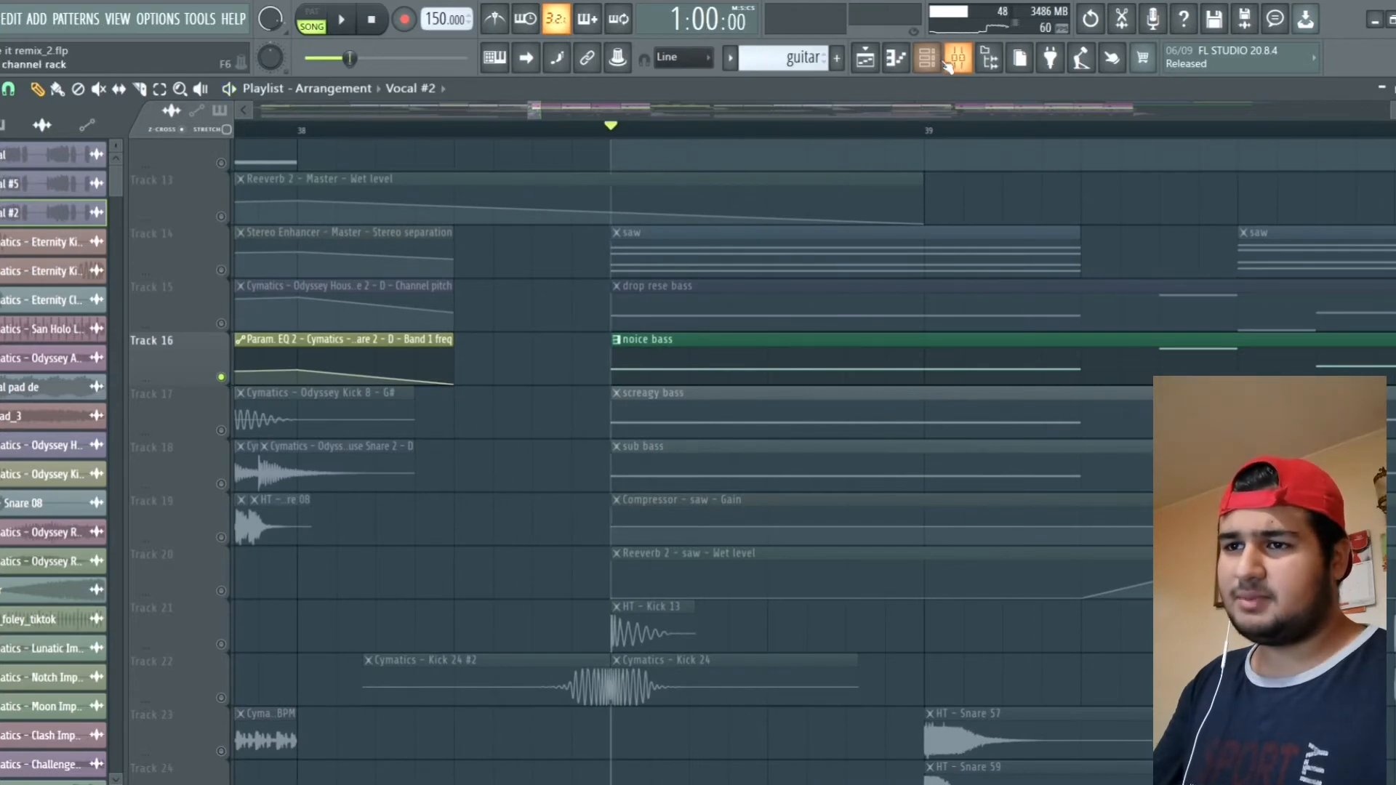
Step: Open the noice bass's Serum #6 from the channel rack, review its oscillator and FX pages, then close the synth
{"action": "left_click", "coordinate": [926, 58]}
{"action": "key", "text": "space"}
{"action": "scroll", "coordinate": [489, 358], "scroll_direction": "up", "scroll_amount": 10}
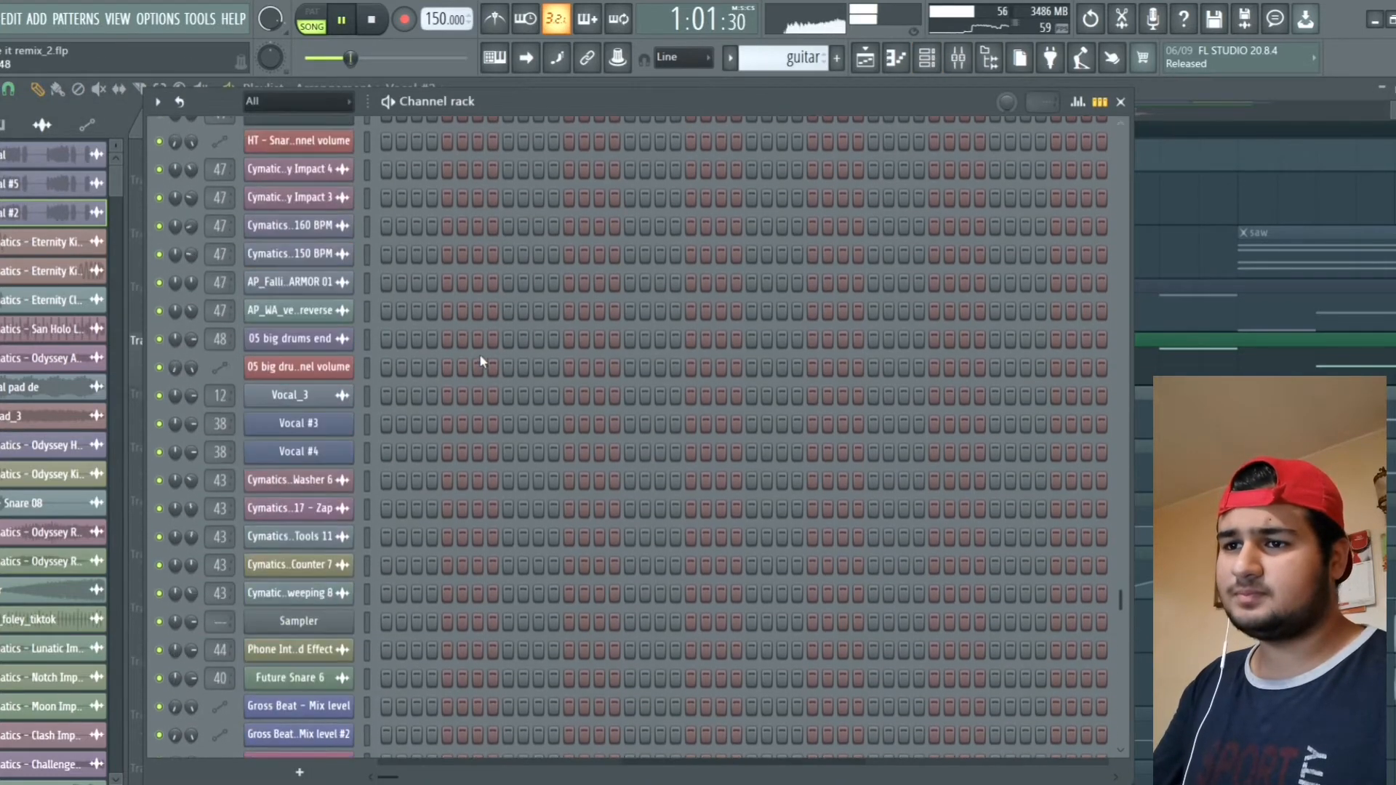
{"action": "key", "text": "space"}
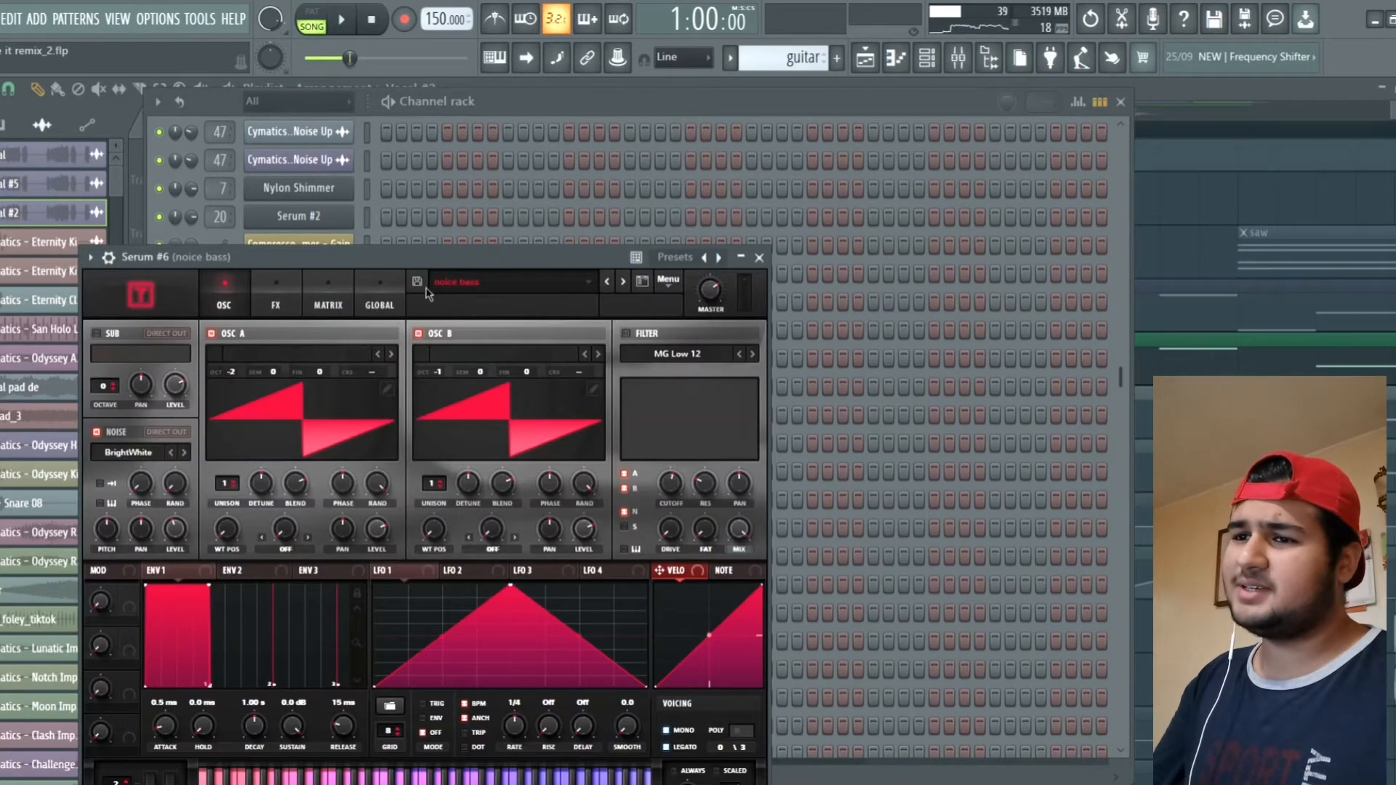
{"action": "left_click_drag", "start_coordinate": [424, 259], "coordinate": [693, 175]}
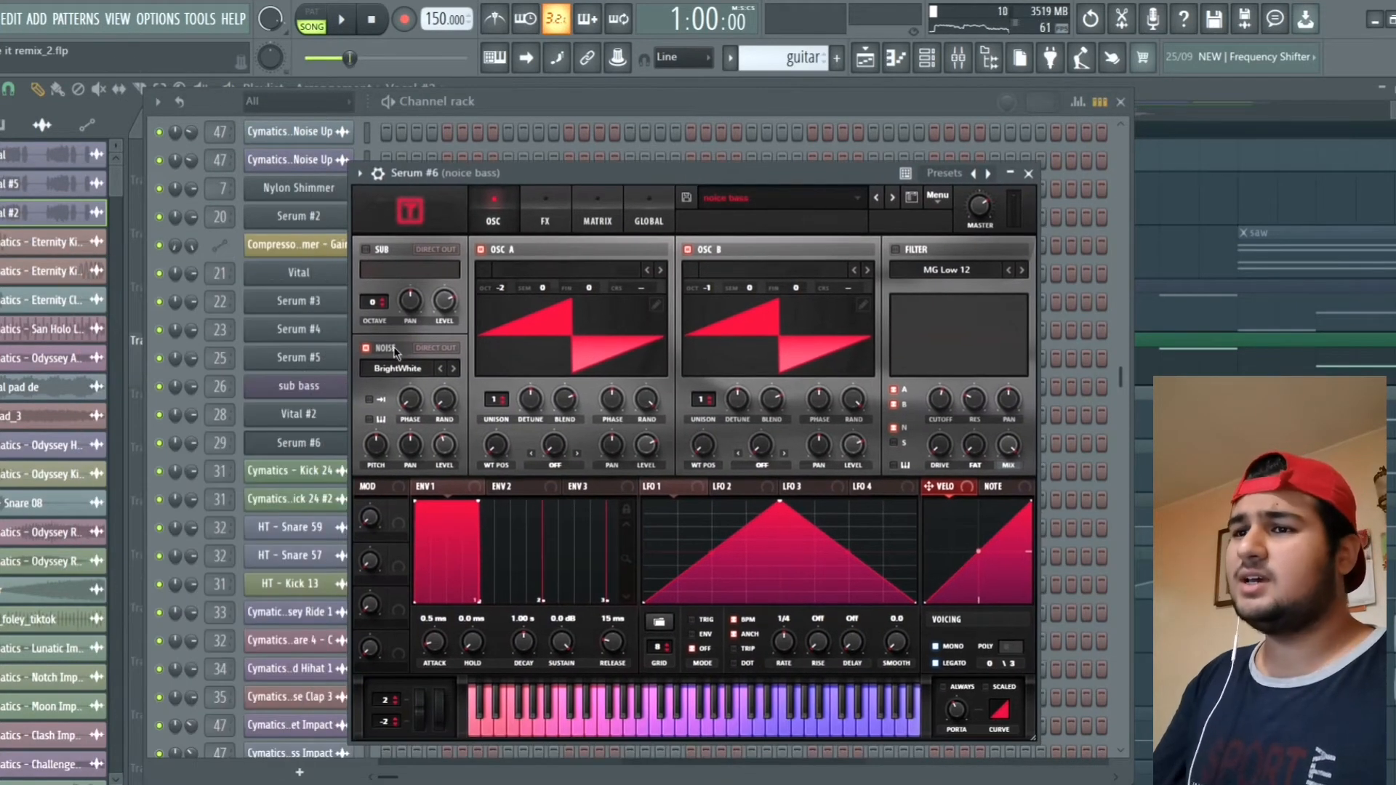
{"action": "left_click", "coordinate": [544, 209]}
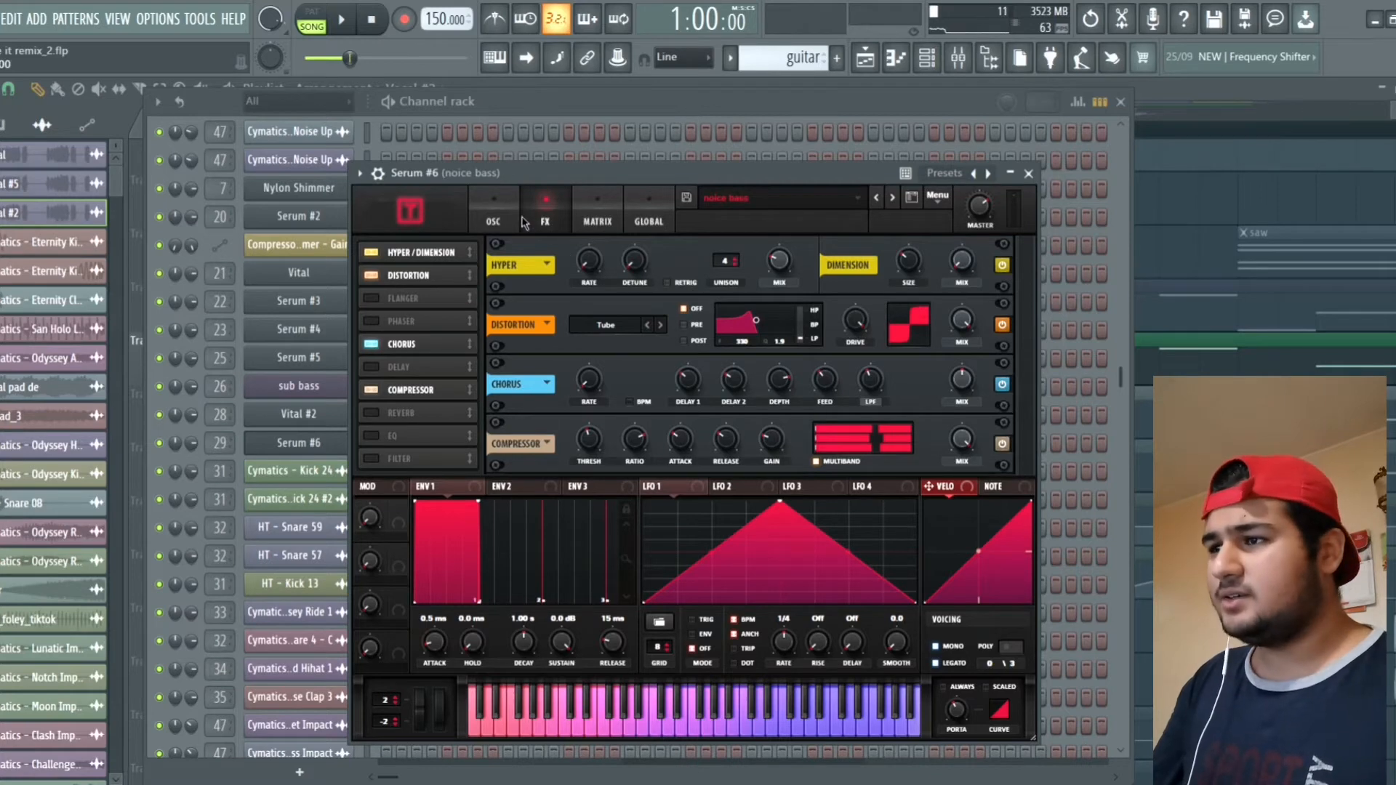
{"action": "left_click", "coordinate": [495, 218]}
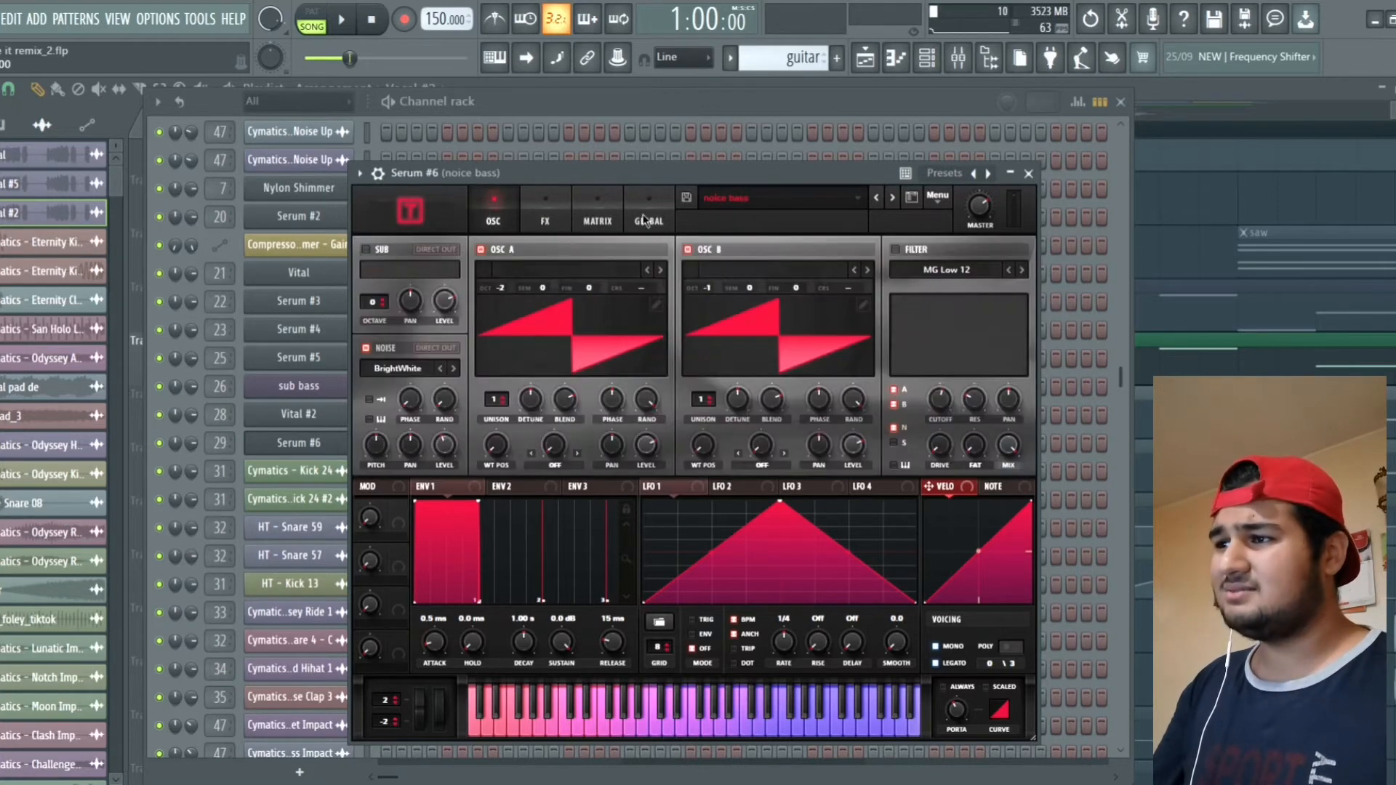
{"action": "left_click", "coordinate": [1028, 173]}
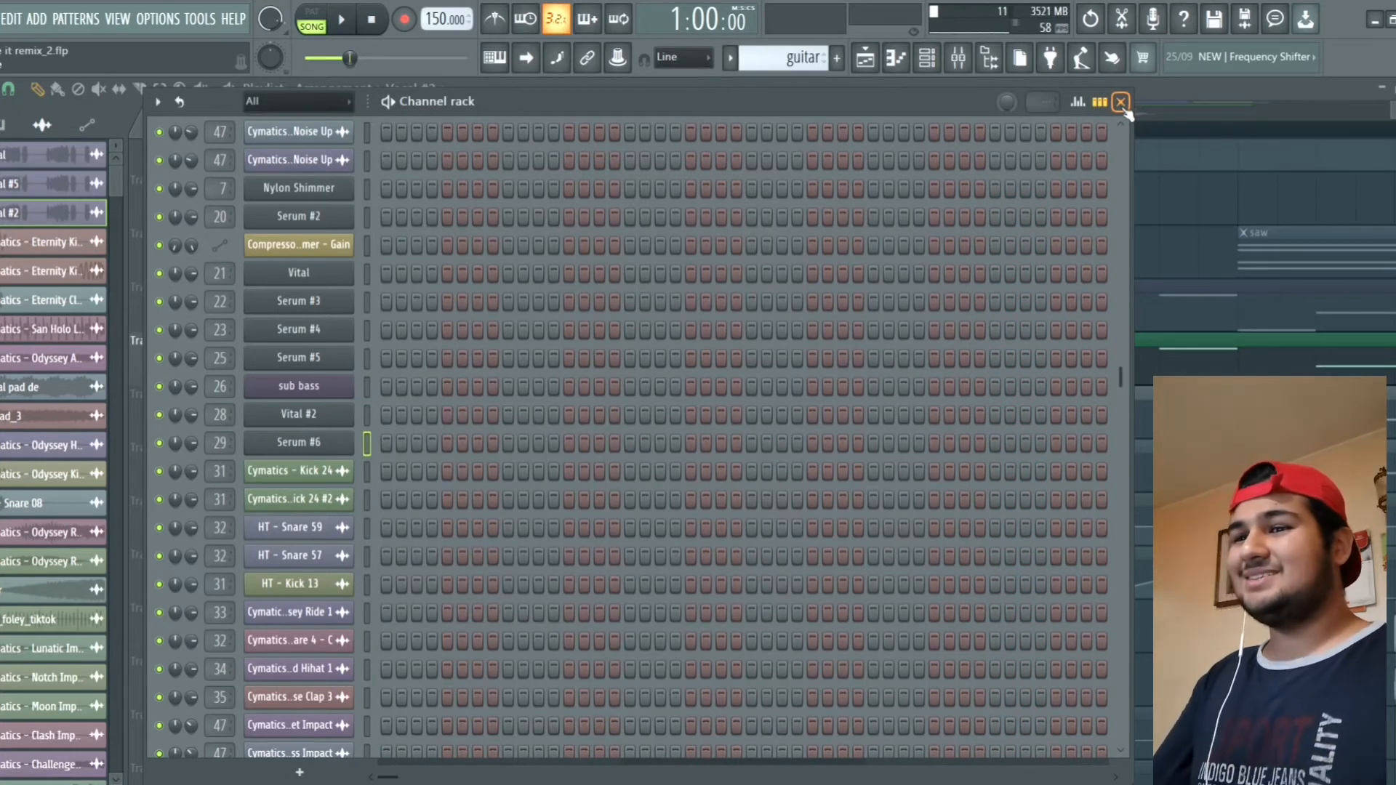
Step: Inspect the OTT and Fruity parametric EQ 2 settings on the noice bass mixer track
{"action": "left_click", "coordinate": [1120, 102]}
{"action": "scroll", "coordinate": [524, 364], "scroll_direction": "down", "scroll_amount": 1}
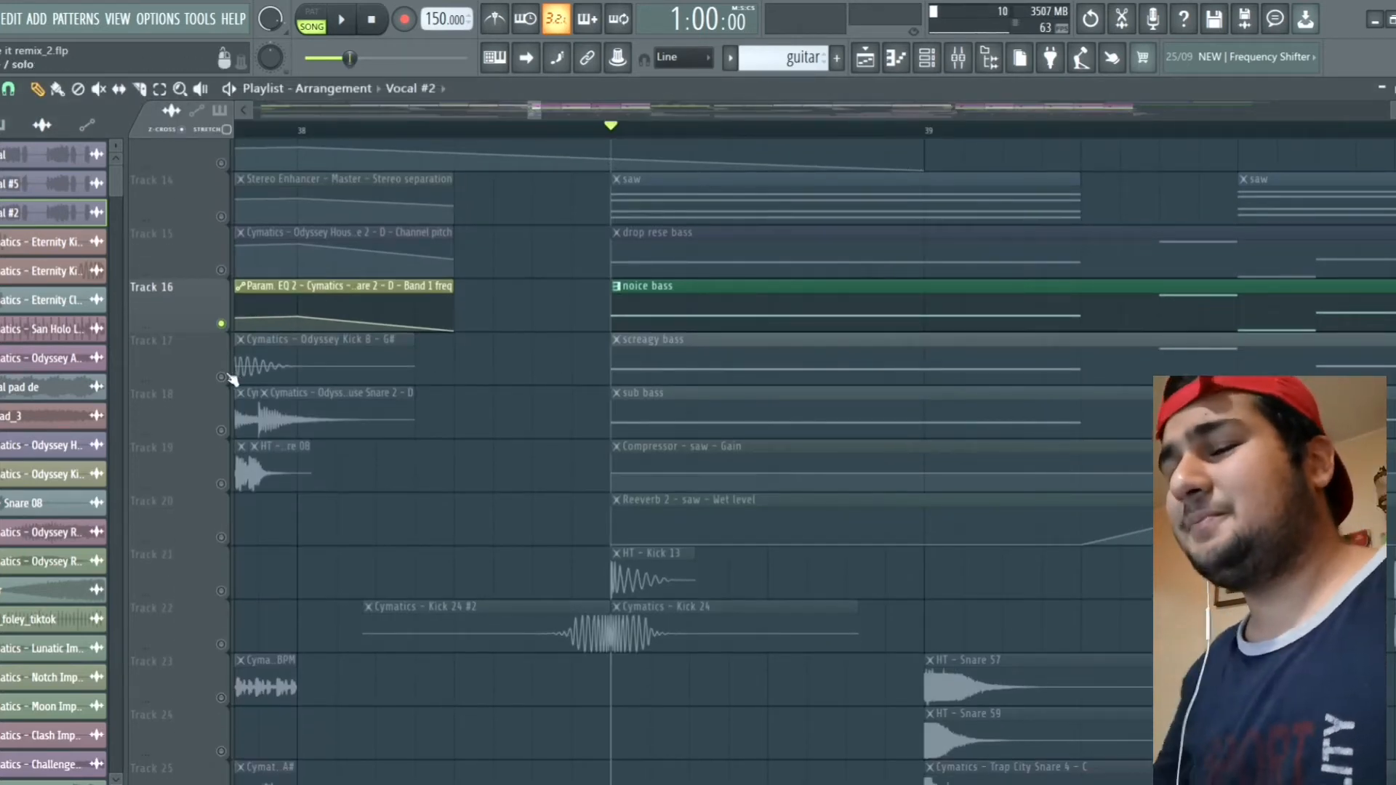
{"action": "left_click", "coordinate": [952, 69]}
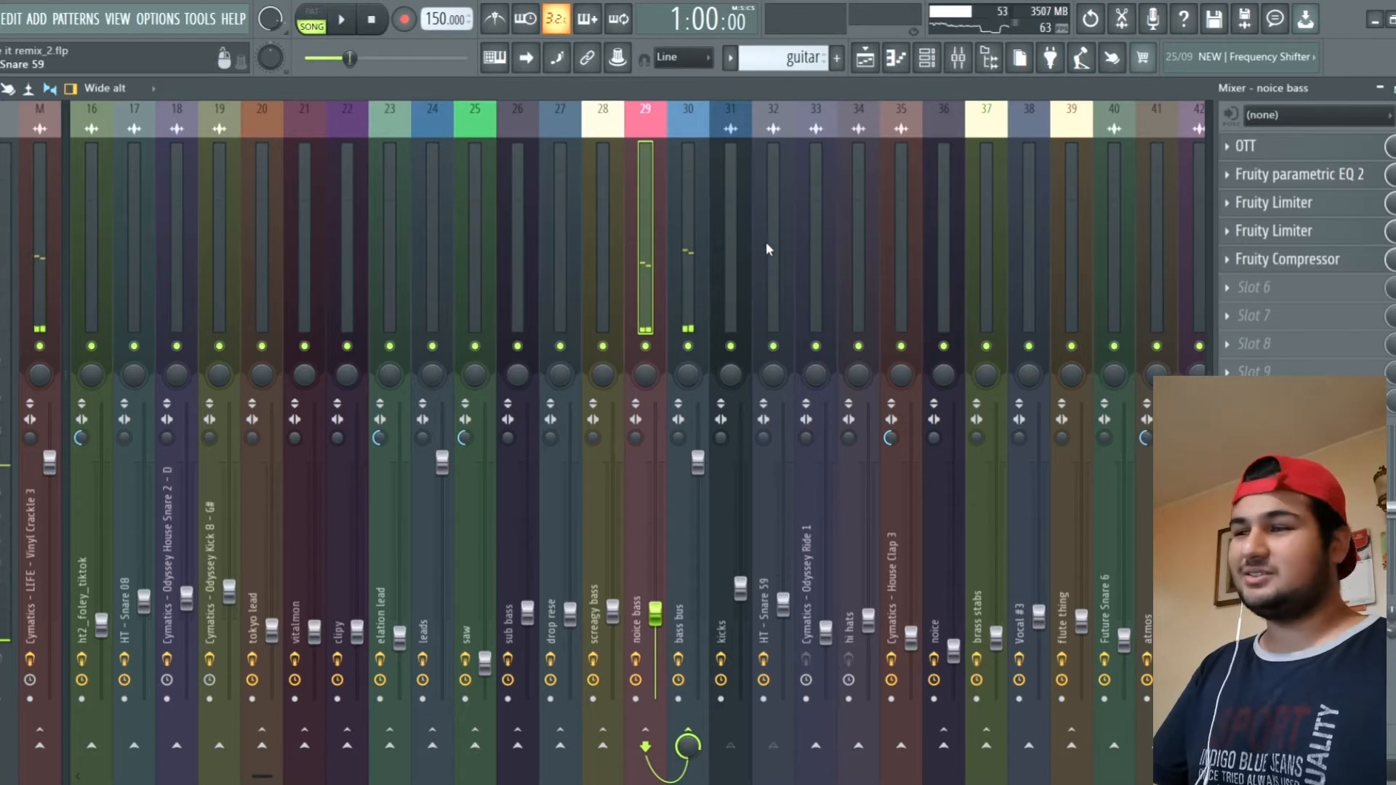
{"action": "left_click", "coordinate": [1267, 154]}
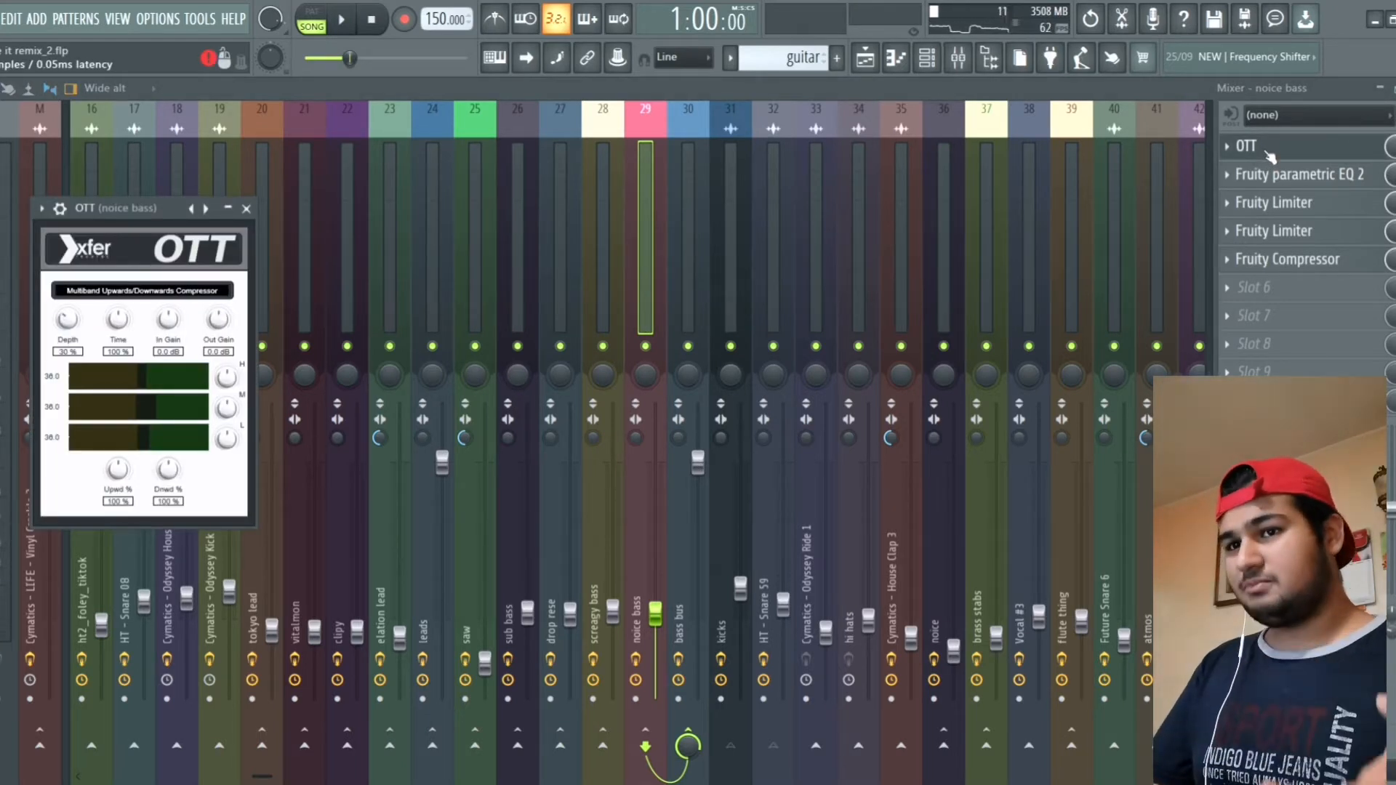
{"action": "left_click", "coordinate": [1267, 155]}
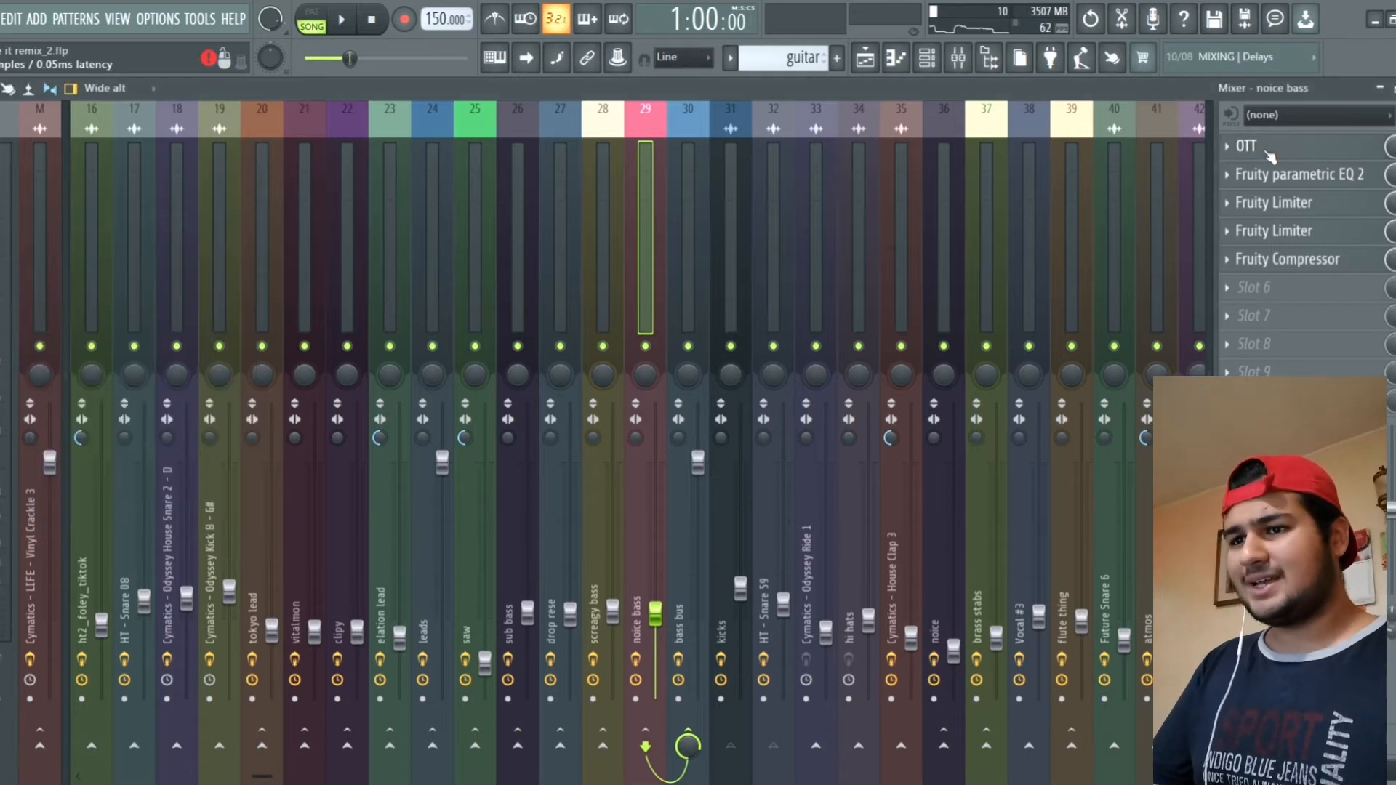
{"action": "left_click", "coordinate": [1280, 182]}
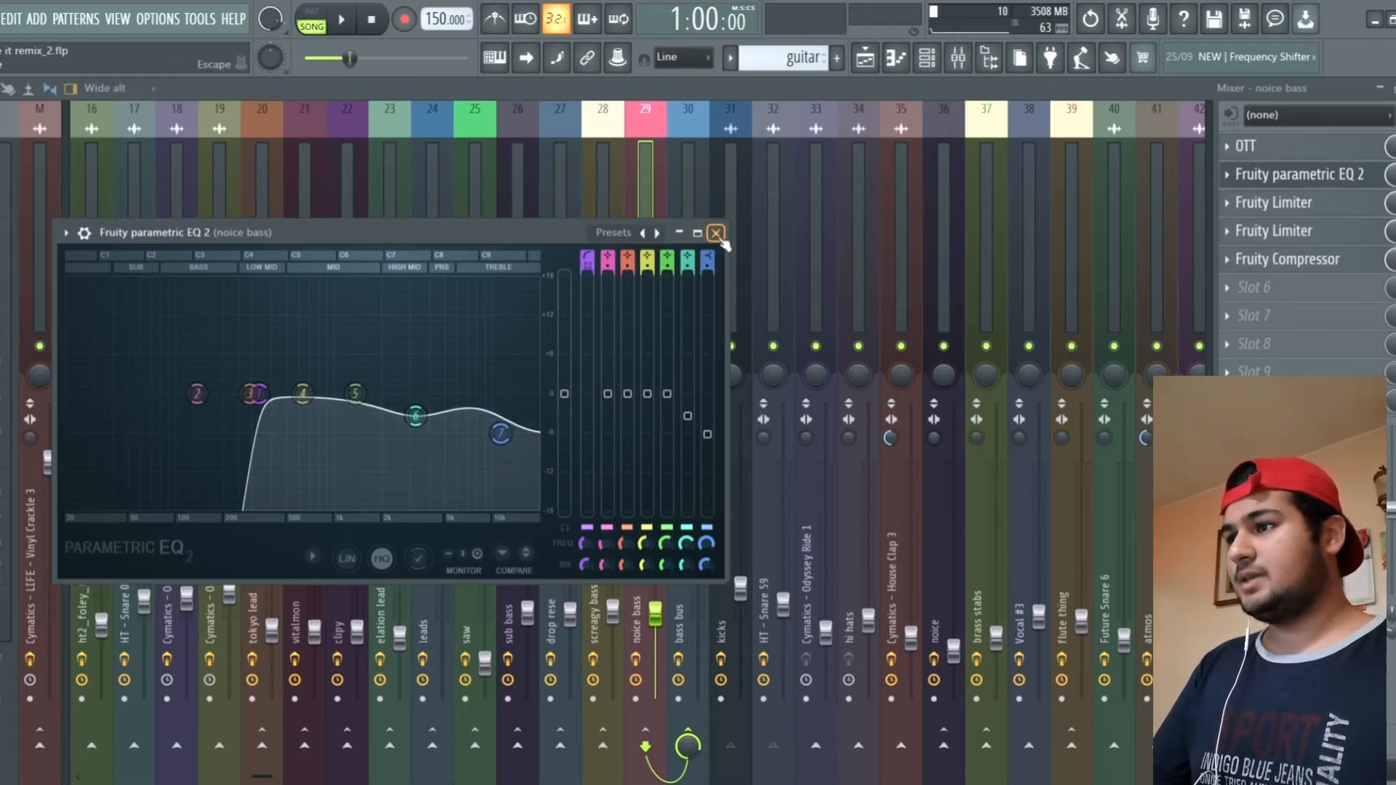
{"action": "left_click", "coordinate": [715, 232]}
Step: Check the two Fruity Limiters and the Fruity Compressor on the noice bass mixer track
{"action": "left_click", "coordinate": [1279, 208]}
{"action": "left_click", "coordinate": [1279, 208]}
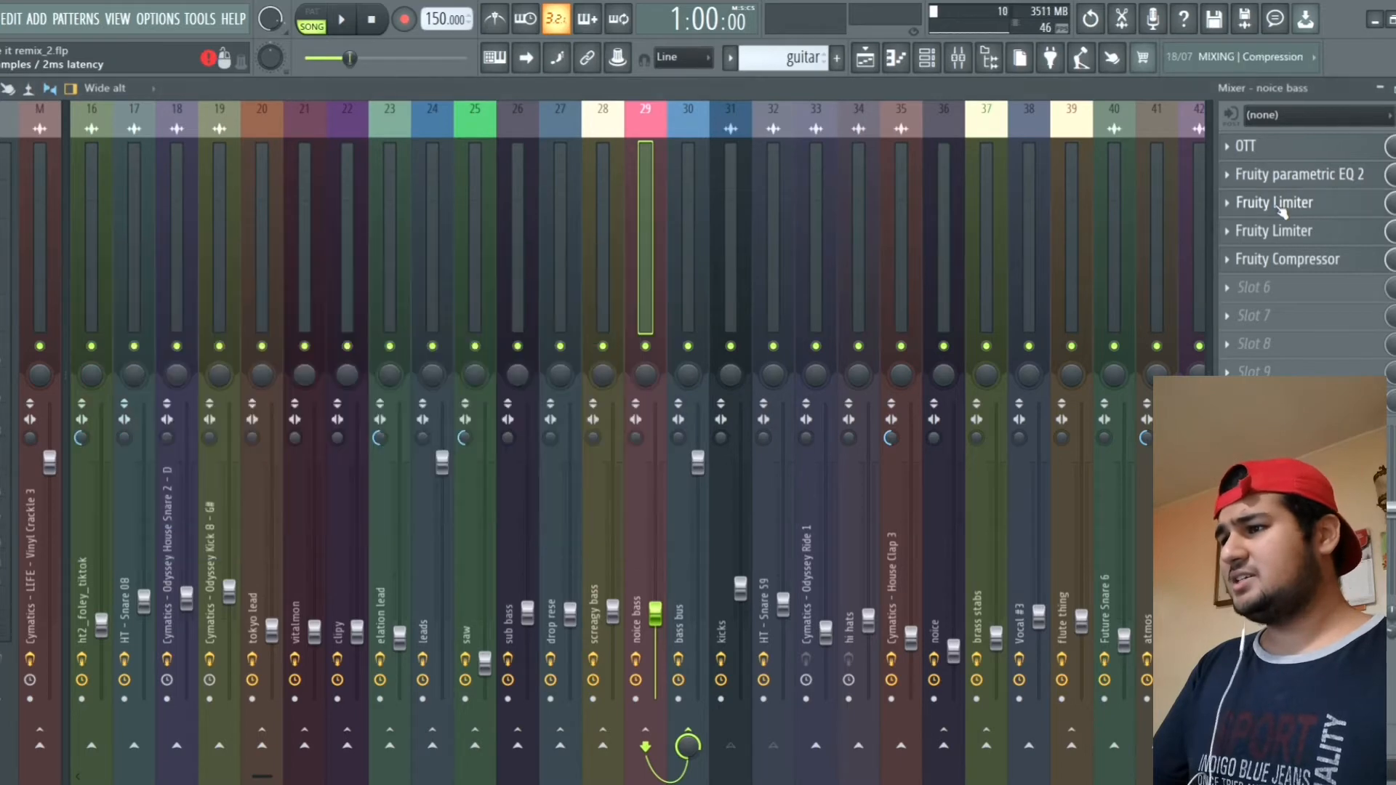
{"action": "left_click", "coordinate": [1289, 234]}
{"action": "left_click", "coordinate": [1289, 234]}
{"action": "left_click", "coordinate": [1294, 270]}
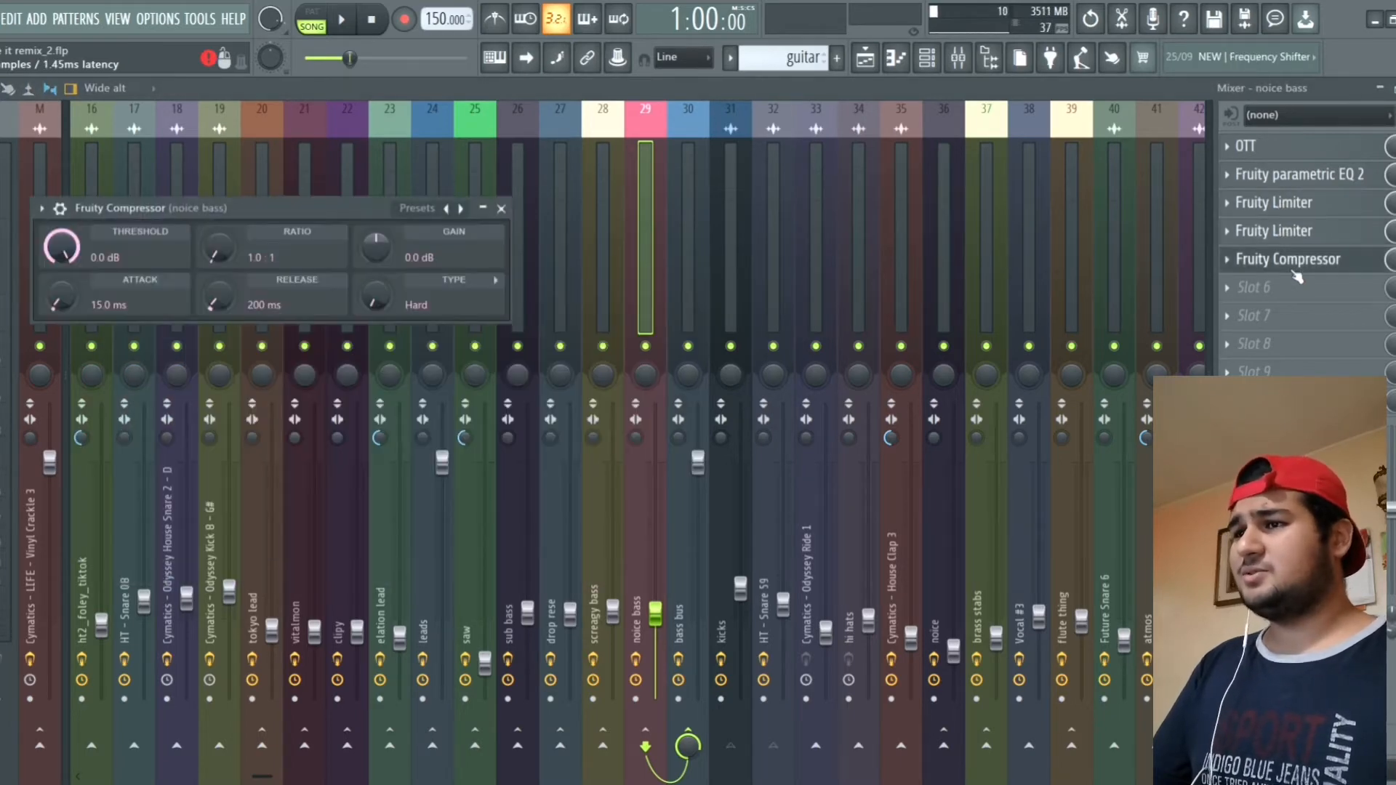
{"action": "left_click", "coordinate": [1294, 271]}
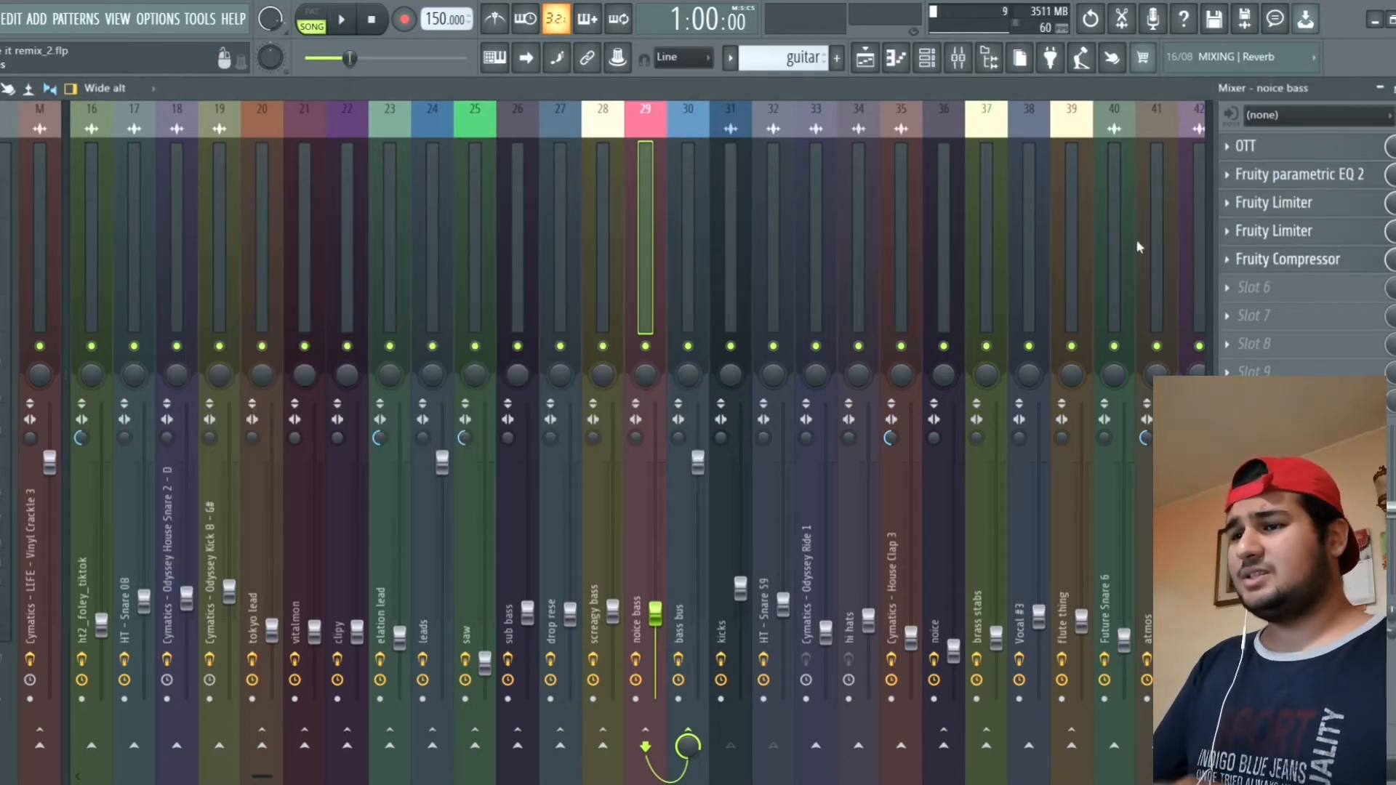
Step: Solo the screagy bass on Track 17 of the playlist and play it
{"action": "left_click", "coordinate": [865, 58]}
{"action": "right_click", "coordinate": [221, 376]}
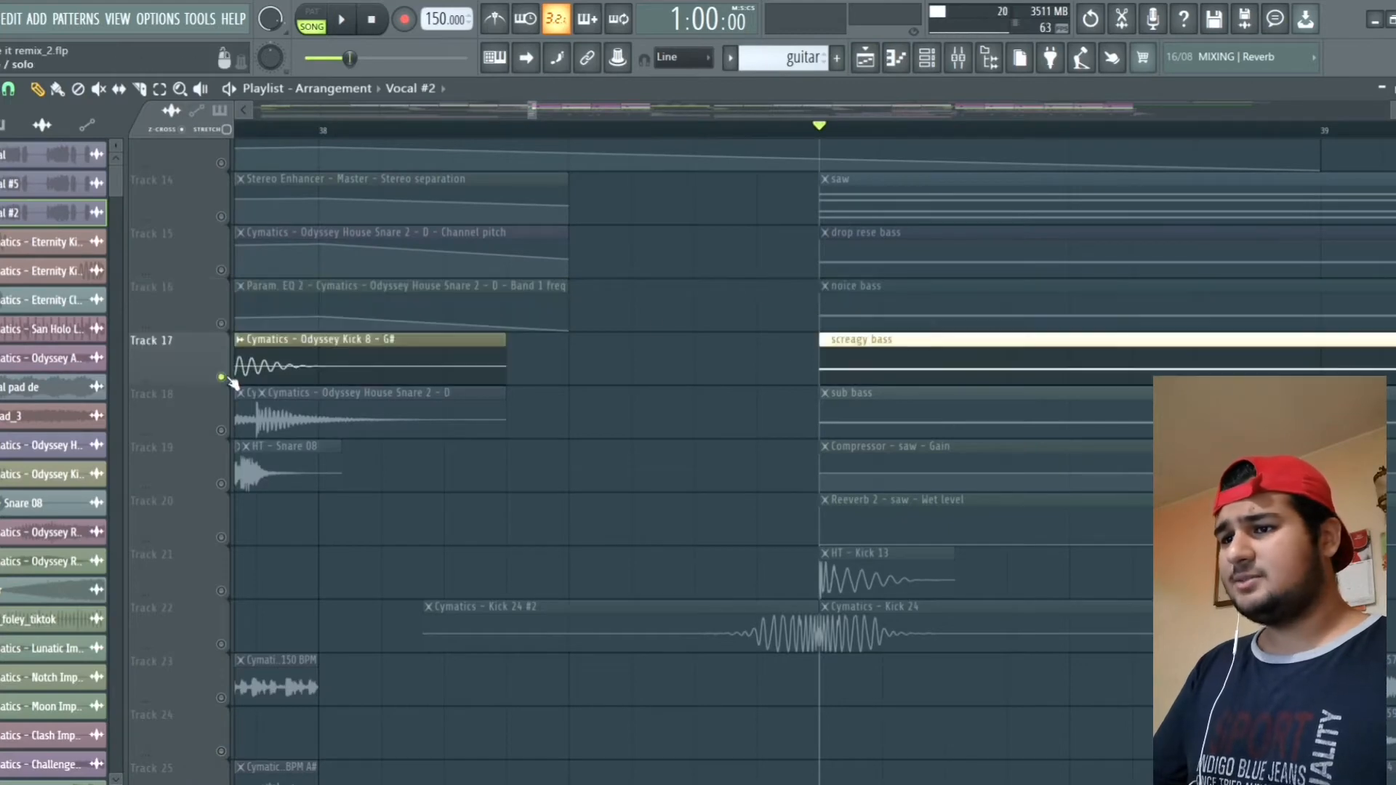
{"action": "scroll", "coordinate": [527, 358], "scroll_direction": "down", "scroll_amount": 2}
{"action": "scroll", "coordinate": [659, 327], "scroll_direction": "up", "scroll_amount": 1}
{"action": "key", "text": "space"}
{"action": "scroll", "coordinate": [629, 345], "scroll_direction": "up", "scroll_amount": 2}
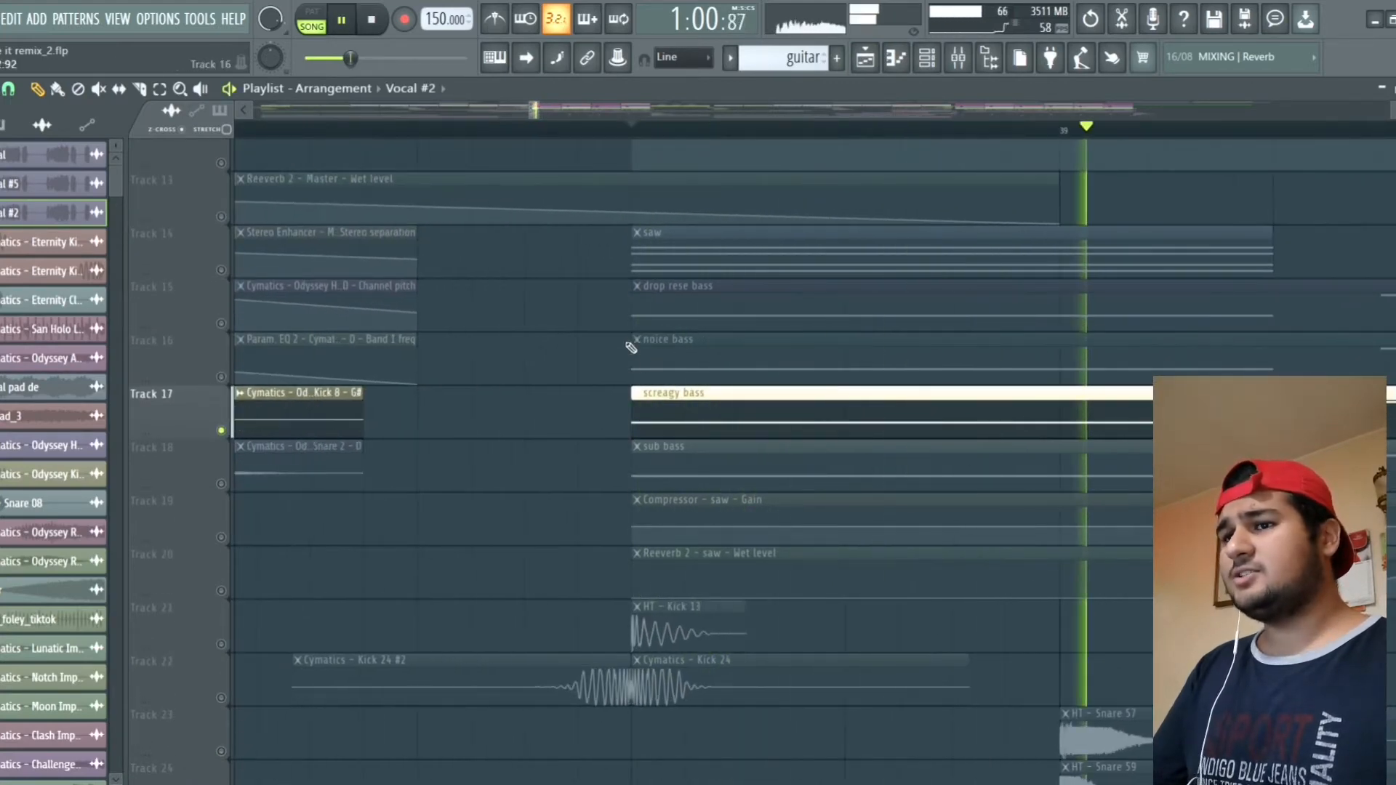
Step: Open the screagy bass's Vital #2 instrument, sound a note, and review its oscillator, filter and effects settings
{"action": "left_click", "coordinate": [926, 58]}
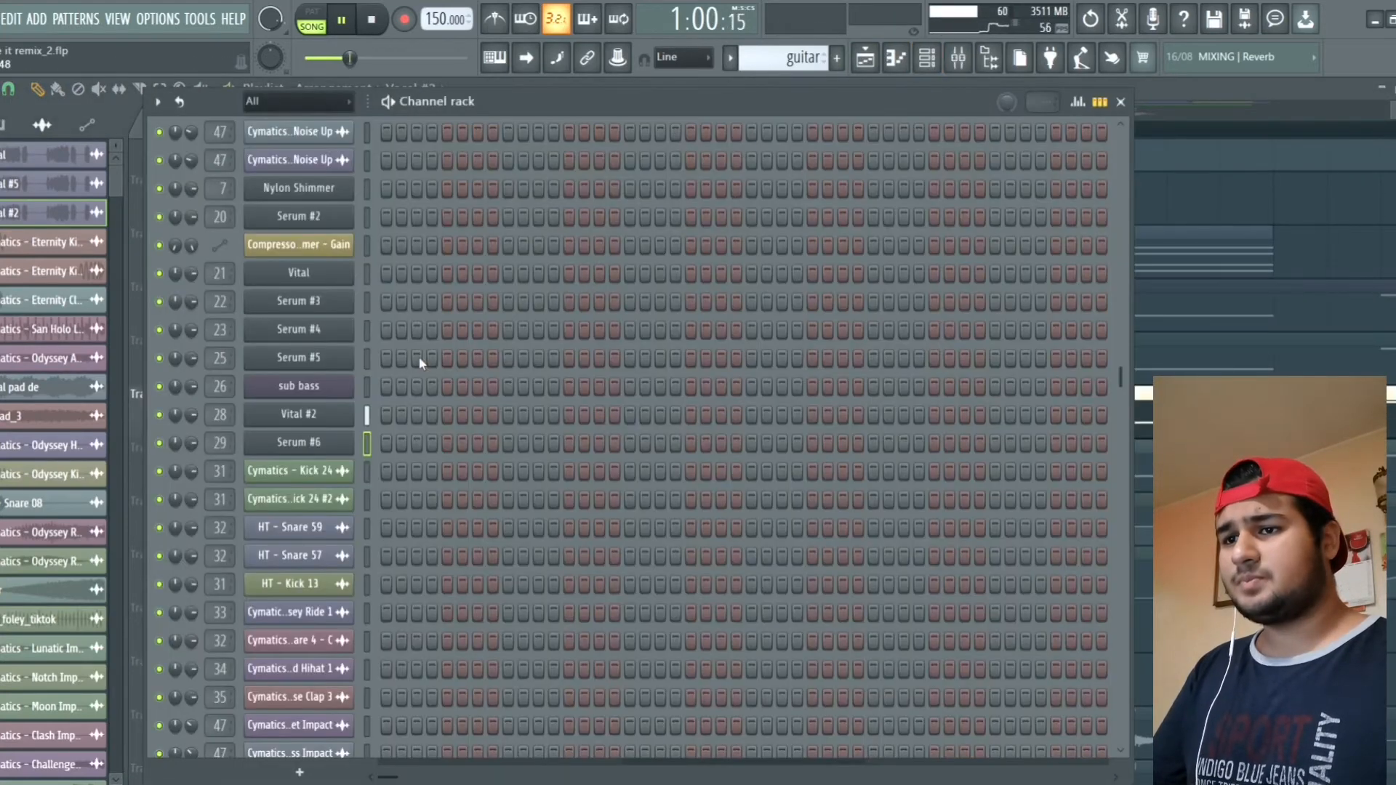
{"action": "left_click", "coordinate": [339, 416]}
{"action": "left_click", "coordinate": [469, 640]}
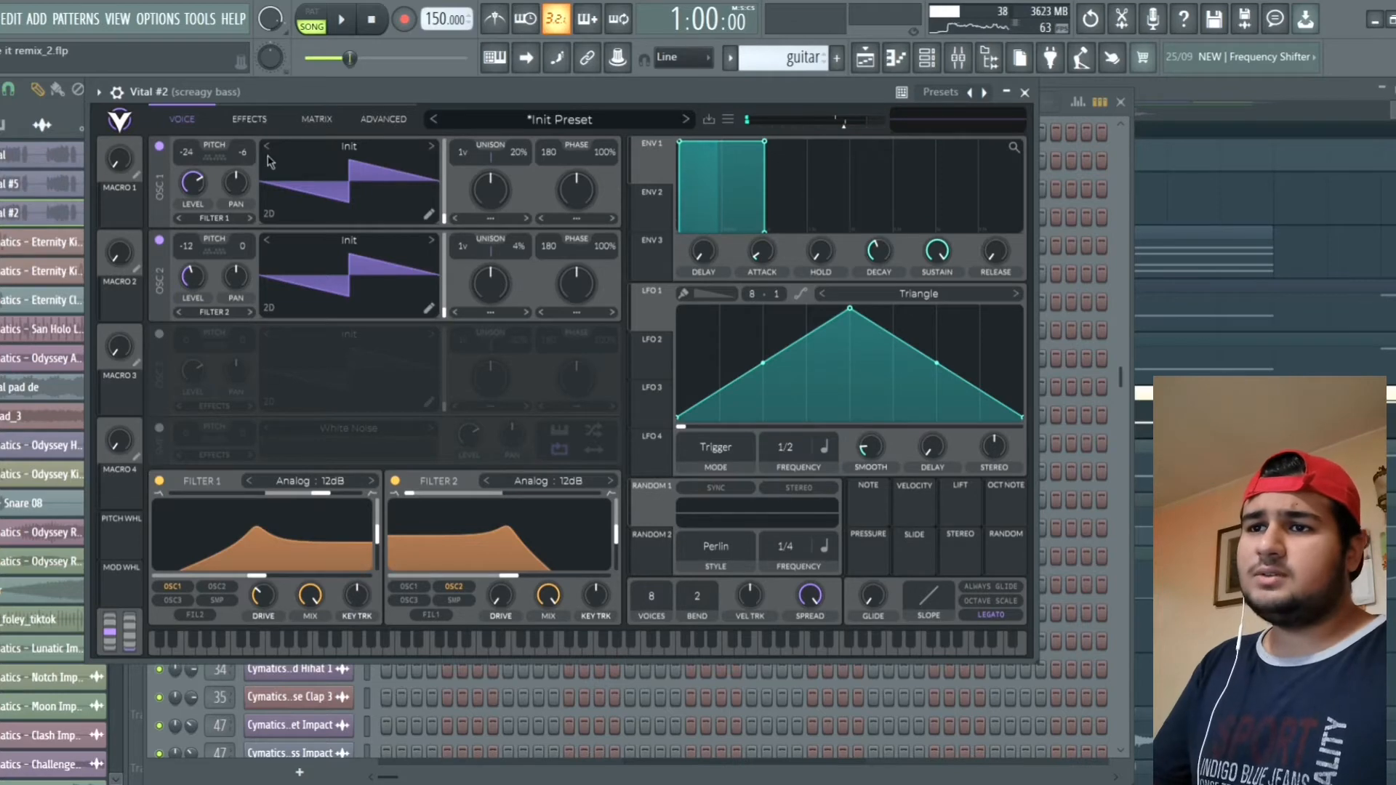
{"action": "left_click", "coordinate": [256, 129]}
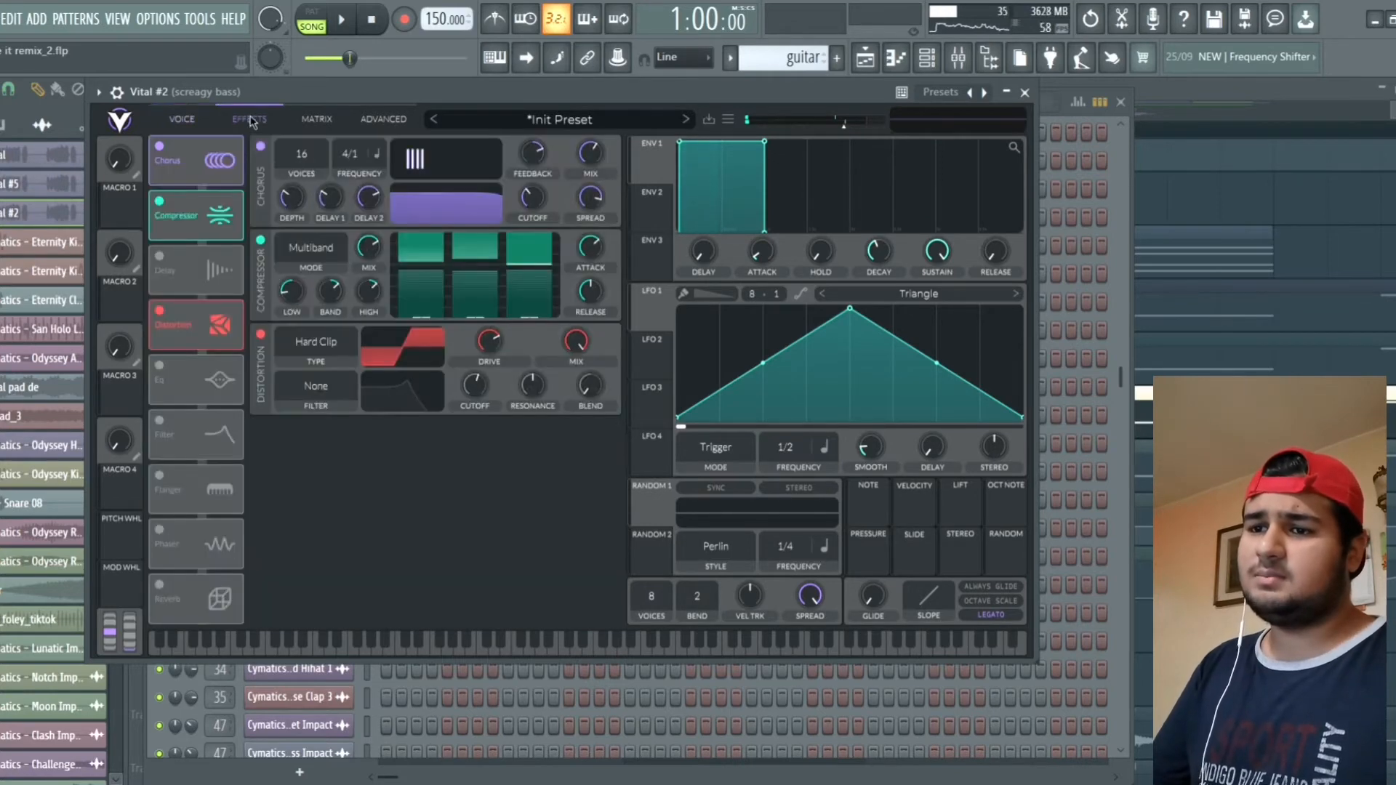
{"action": "left_click", "coordinate": [198, 118]}
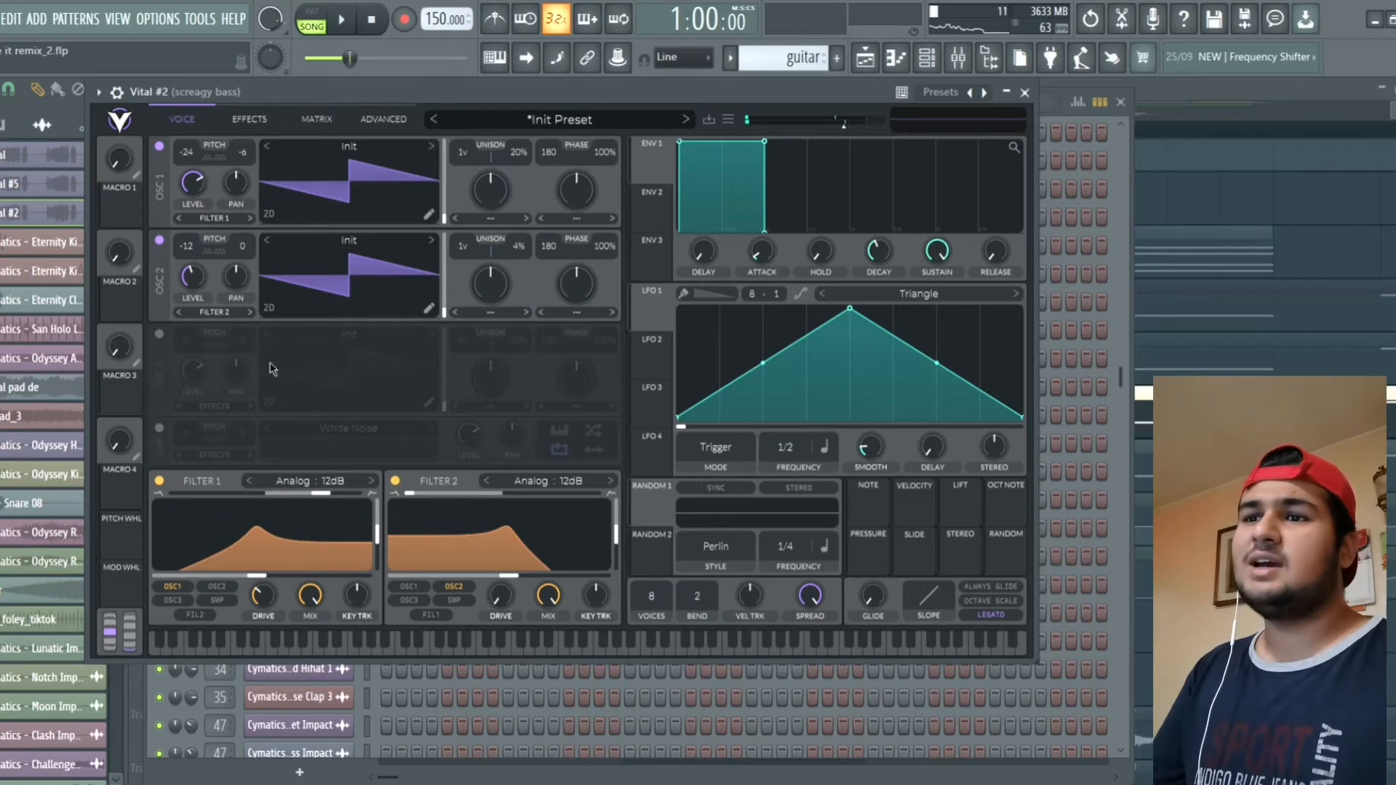
{"action": "left_click", "coordinate": [250, 123]}
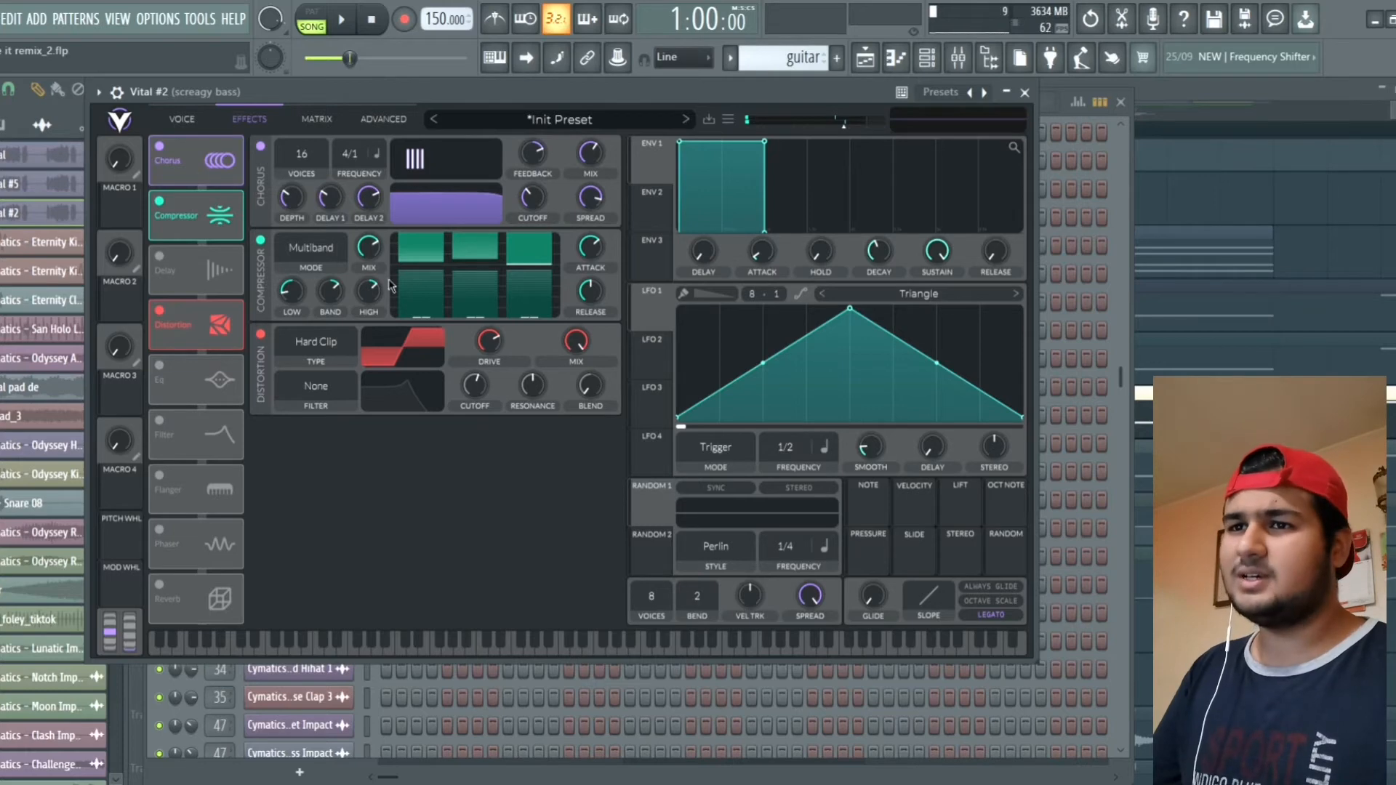
{"action": "left_click", "coordinate": [177, 126]}
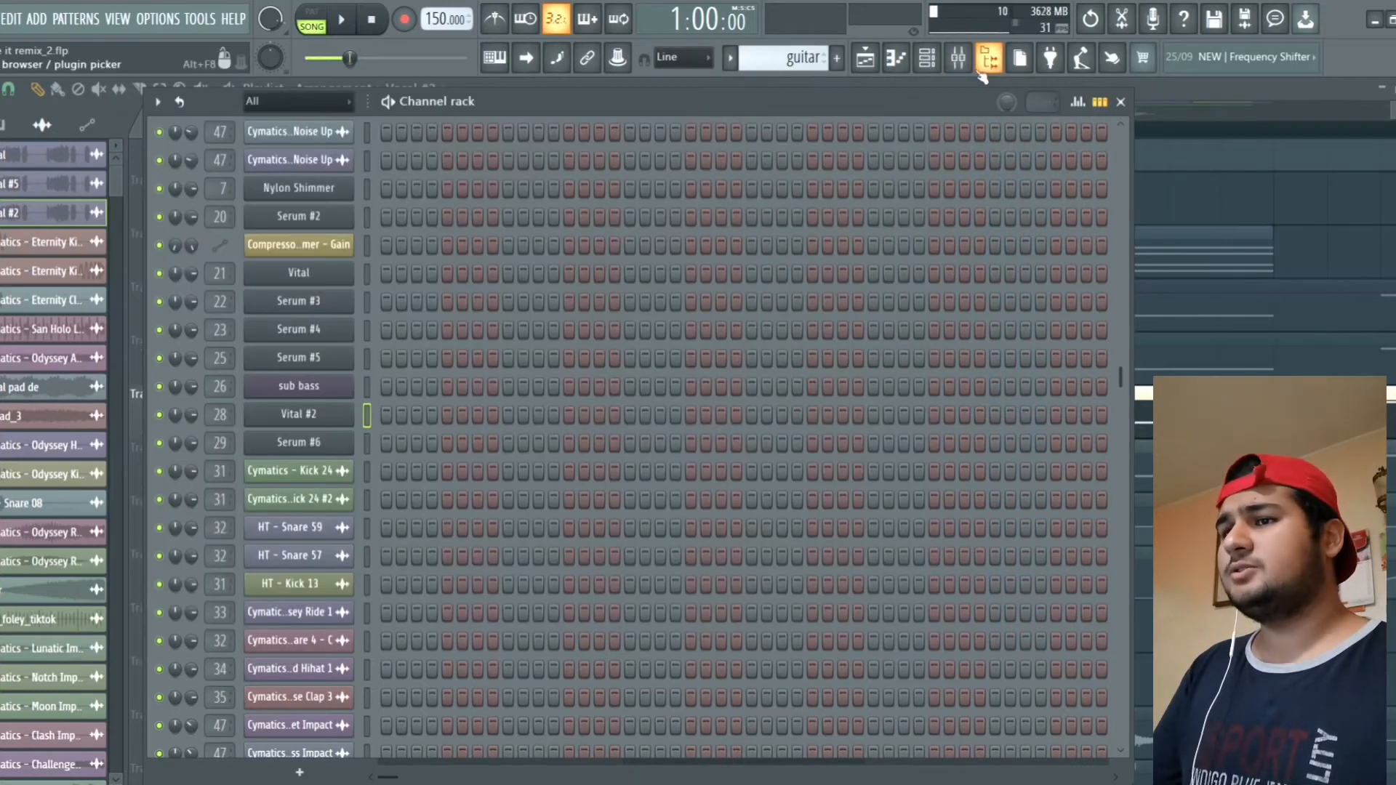
Step: Play the screagy bass in the mixer and inspect its OTT and Fruity parametric EQ 2 settings
{"action": "left_click", "coordinate": [958, 59]}
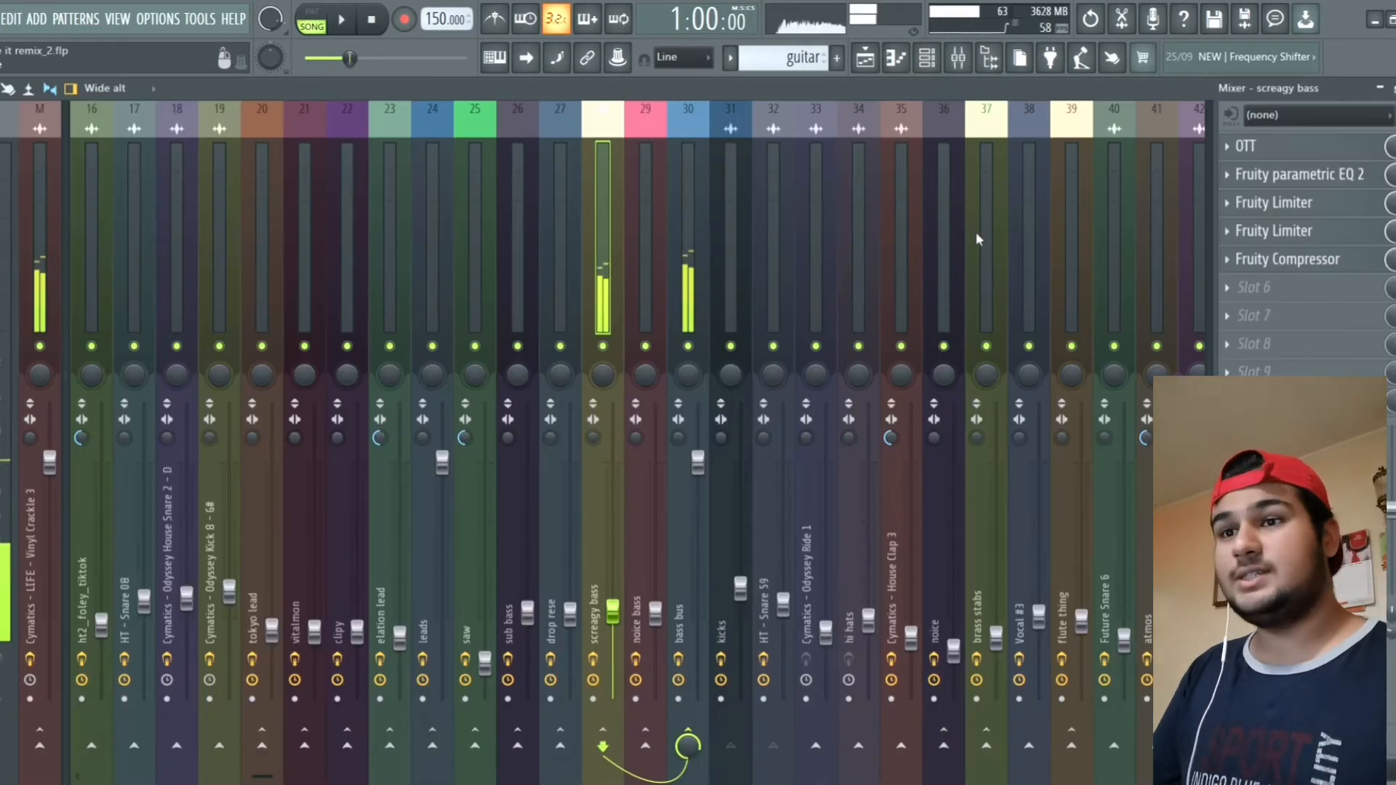
{"action": "key", "text": "space"}
{"action": "left_click", "coordinate": [1264, 148]}
{"action": "left_click", "coordinate": [1265, 151]}
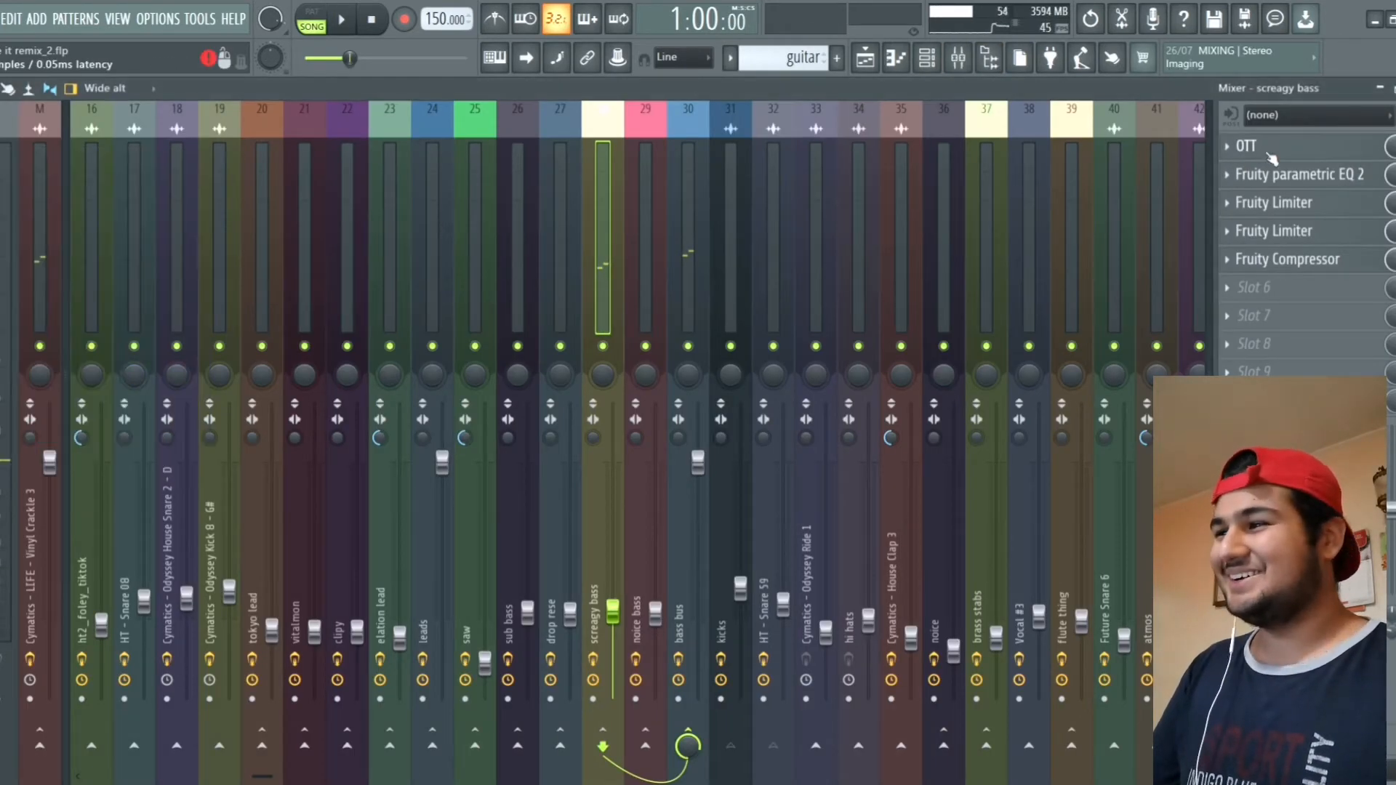
{"action": "left_click", "coordinate": [1269, 181]}
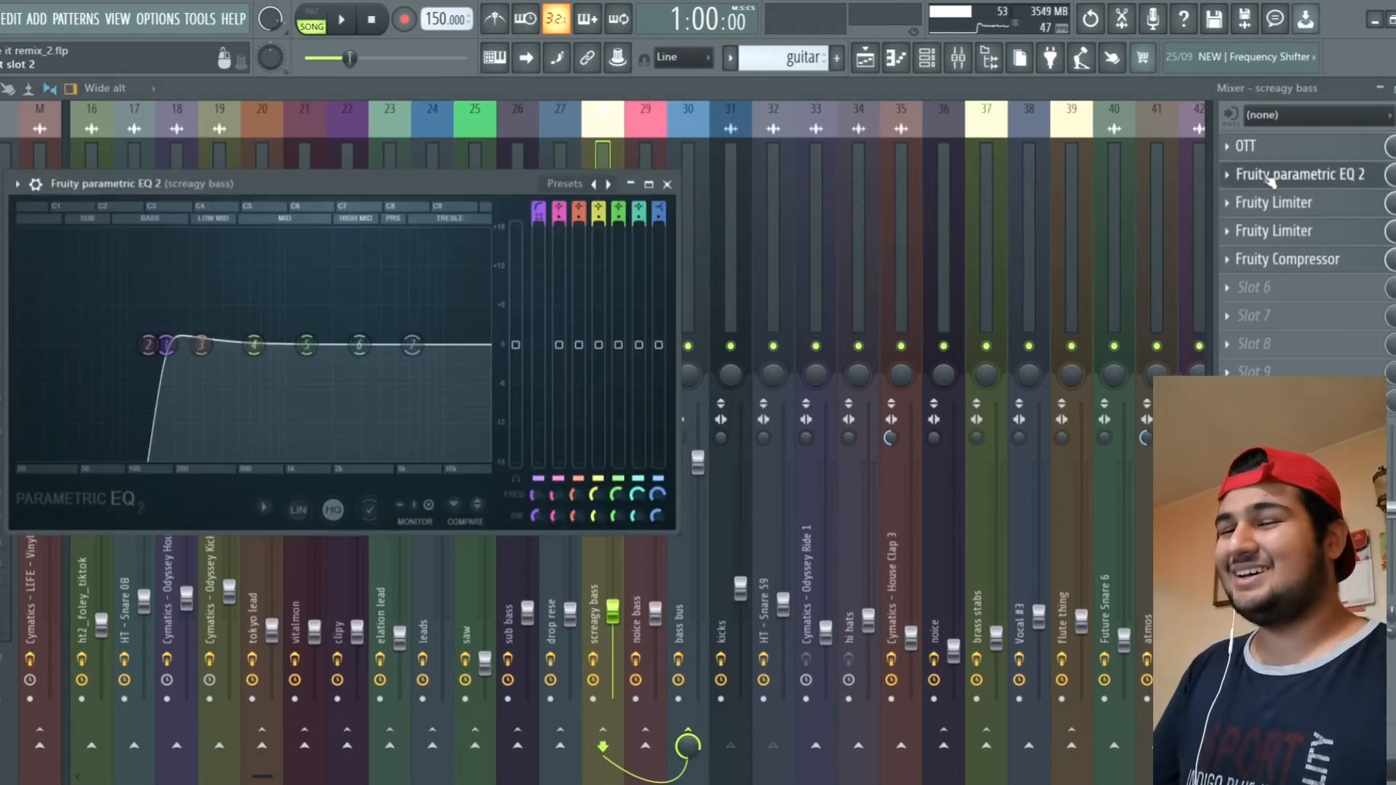
{"action": "left_click", "coordinate": [1270, 180]}
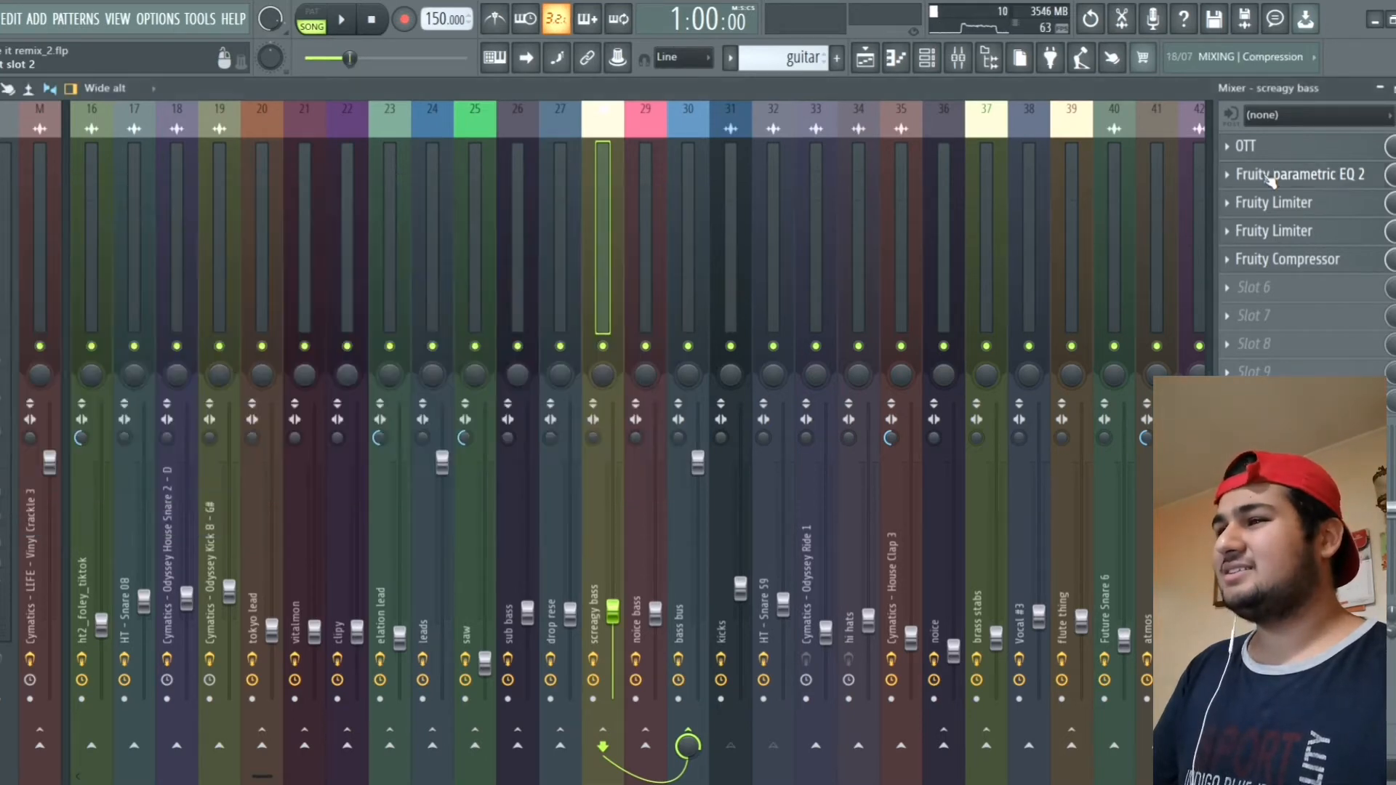
Step: Solo the sub bass on Track 18 of the playlist and play a short part of it
{"action": "left_click", "coordinate": [865, 58]}
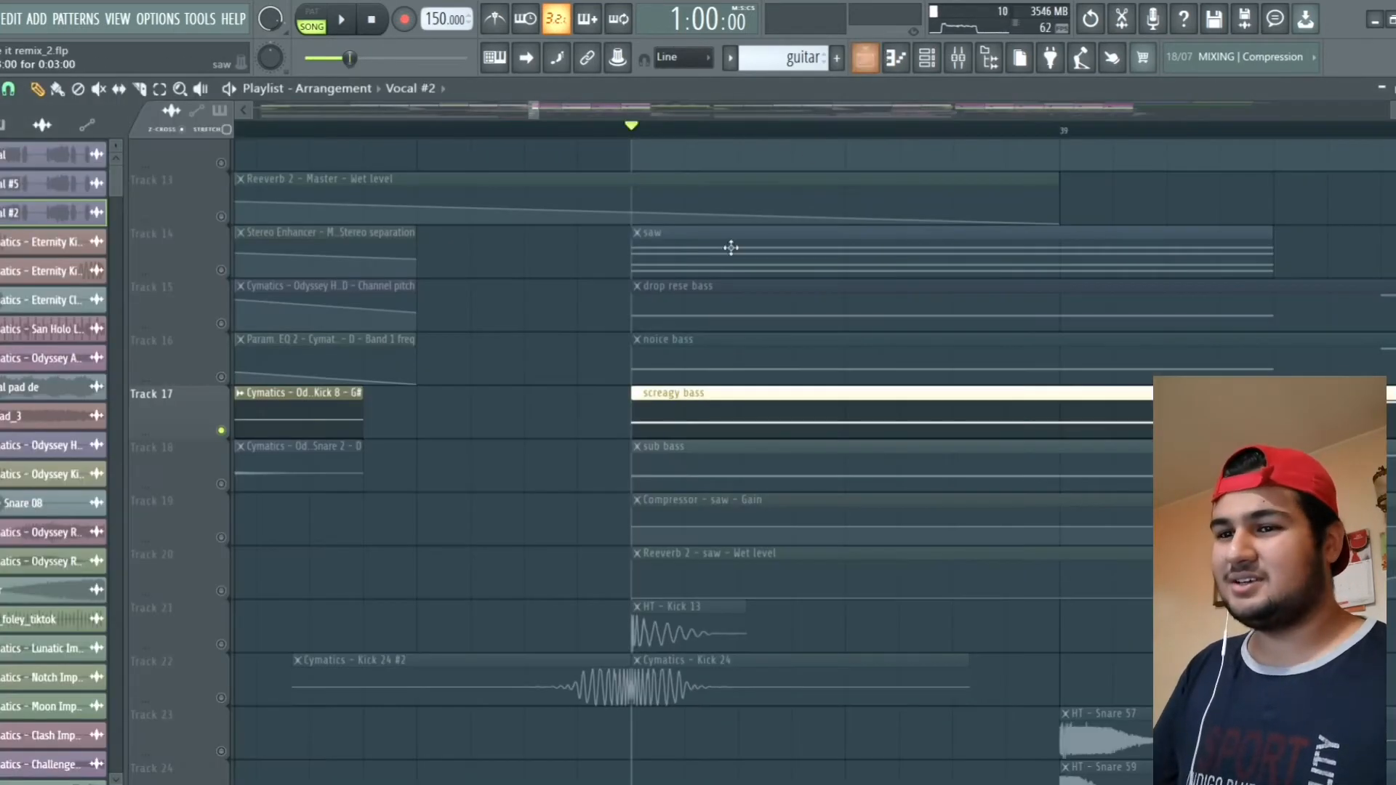
{"action": "left_click", "coordinate": [221, 483]}
{"action": "key", "text": "space"}
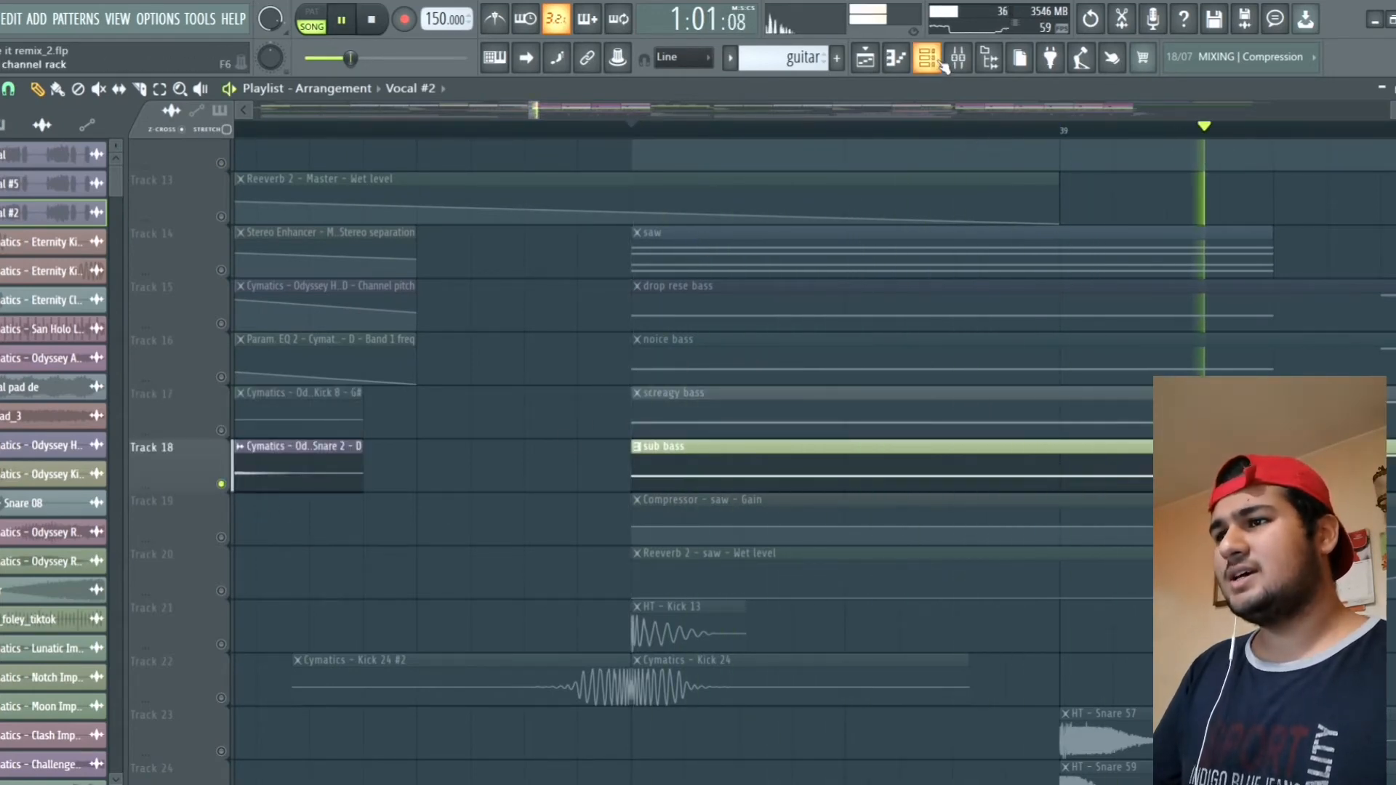
{"action": "scroll", "coordinate": [706, 284], "scroll_direction": "down", "scroll_amount": 2}
{"action": "key", "text": "space"}
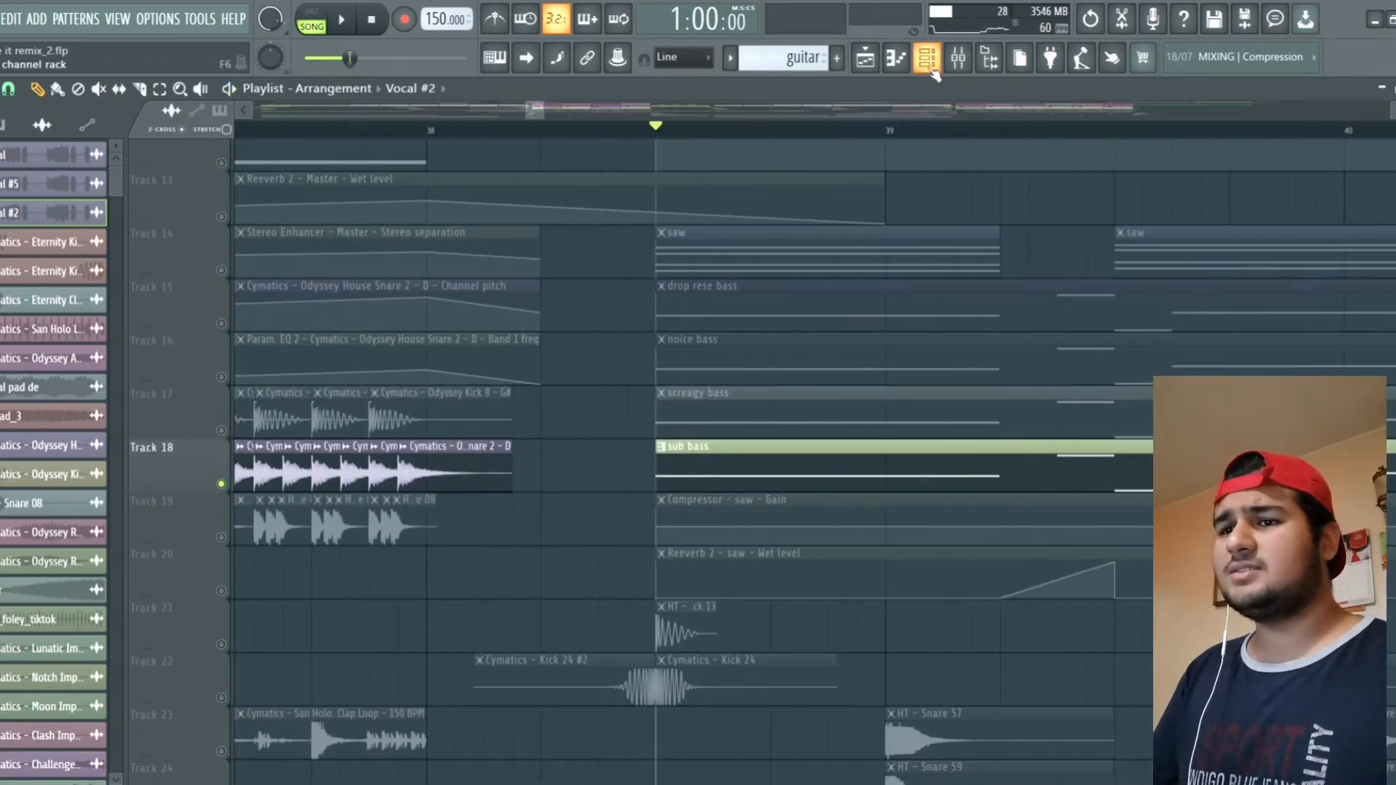
Step: Open the sub bass's 3x Osc instrument and examine its three oscillators' waveforms and tuning
{"action": "left_click", "coordinate": [927, 58]}
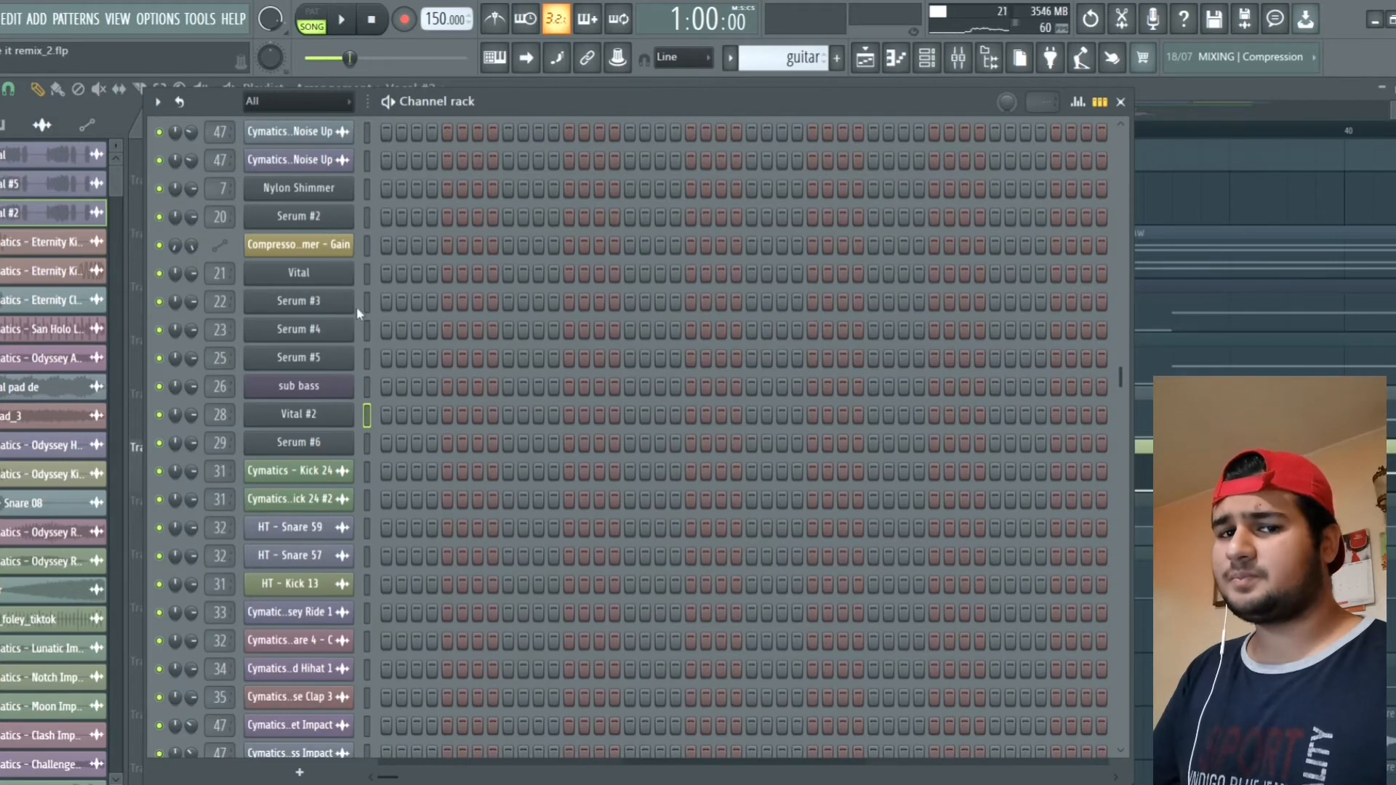
{"action": "left_click", "coordinate": [326, 386]}
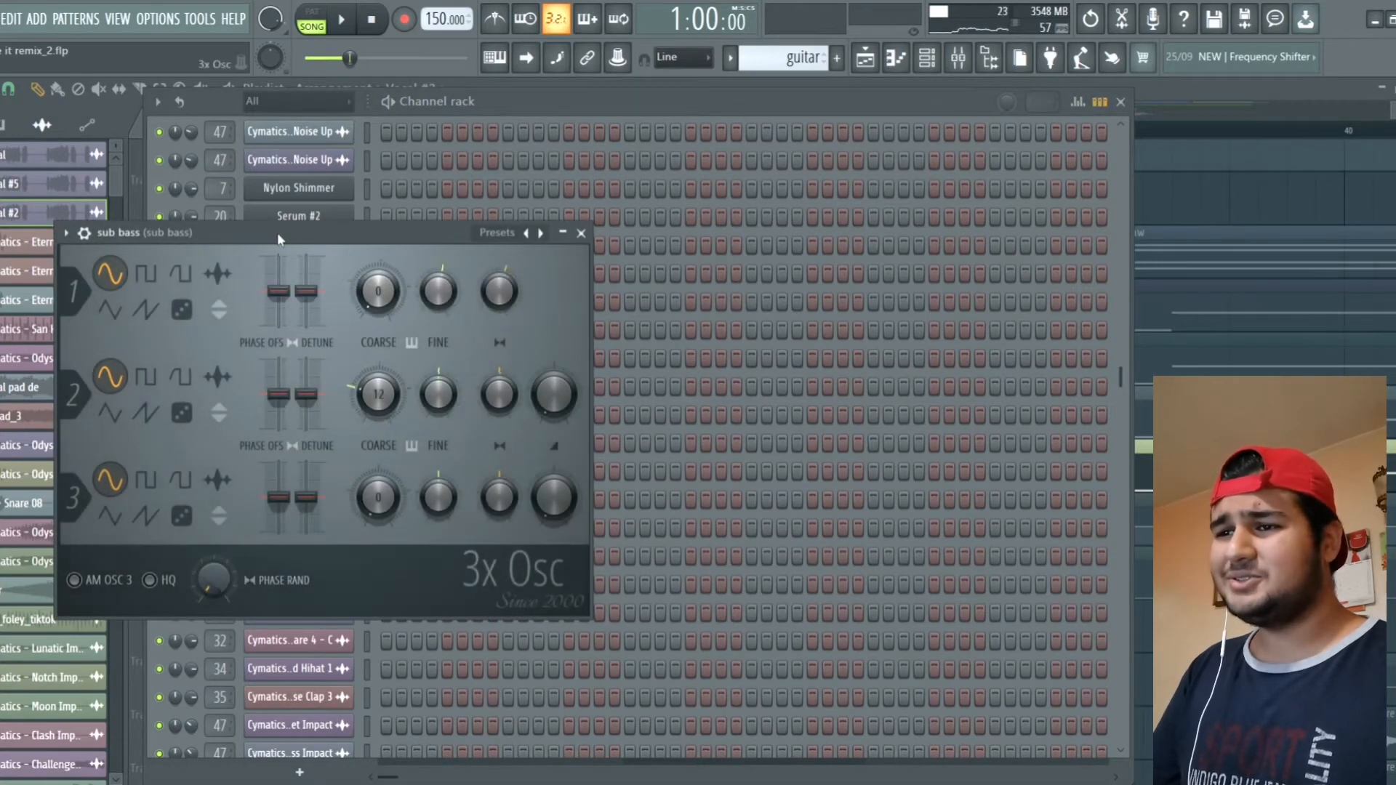
{"action": "left_click_drag", "start_coordinate": [279, 237], "coordinate": [633, 242]}
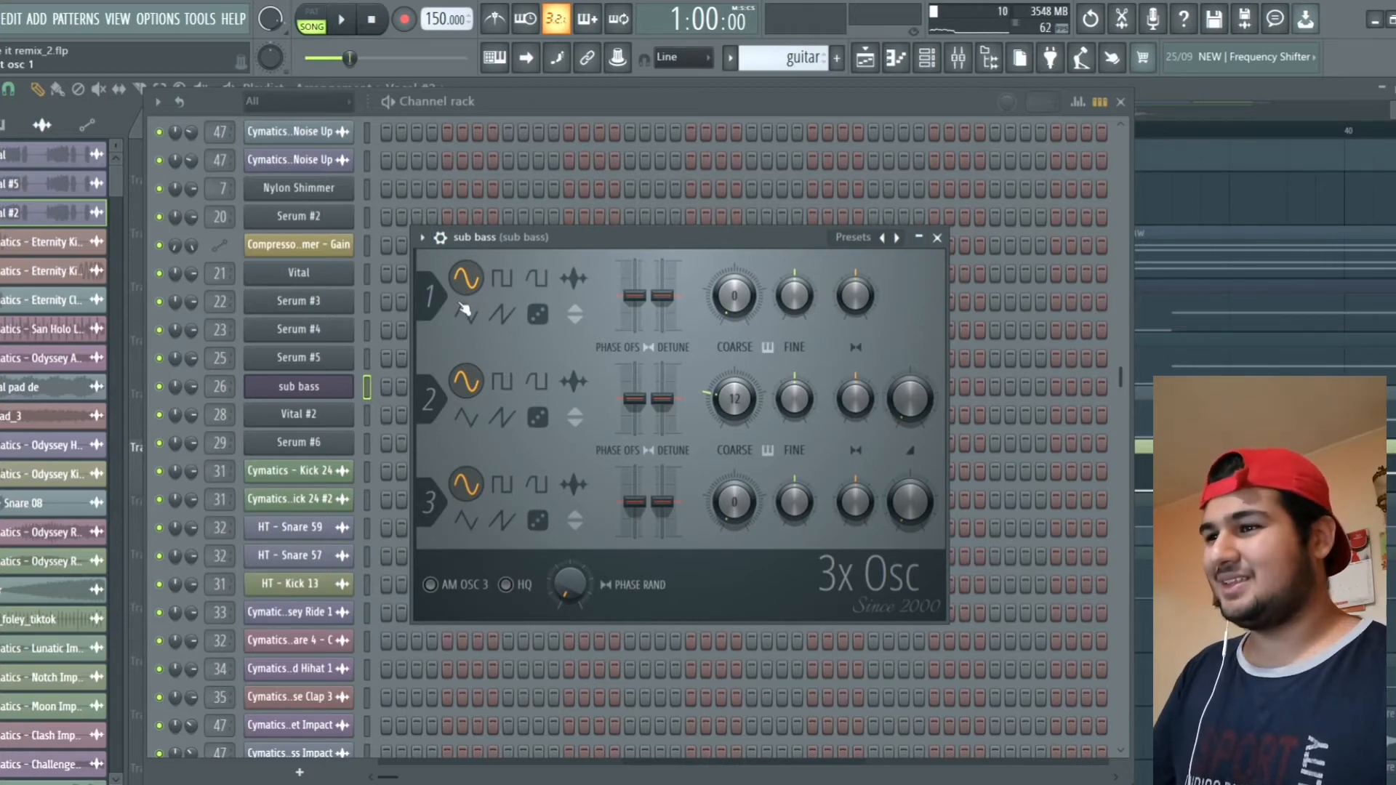
{"action": "left_click", "coordinate": [937, 238]}
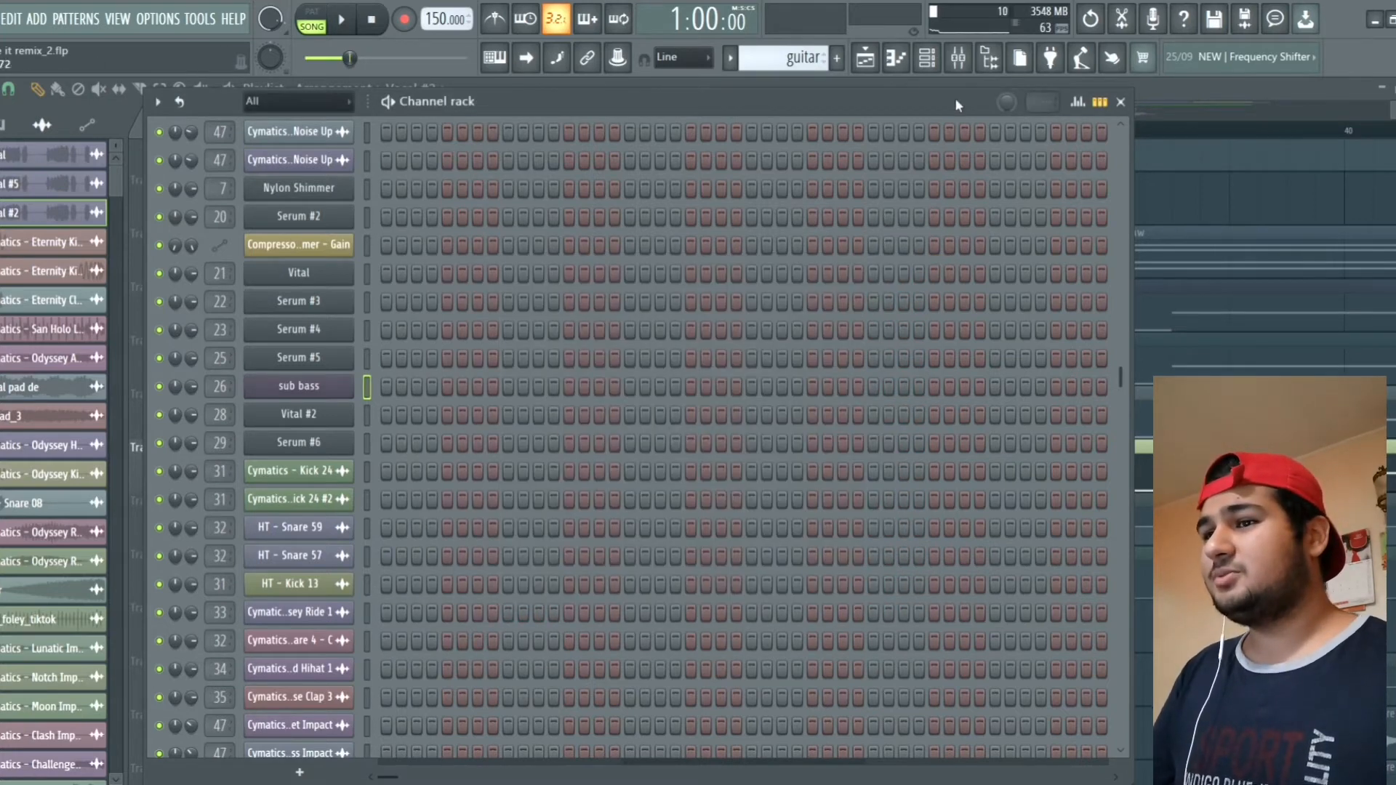
Step: Inspect the CamelCrusher, Fruity parametric EQ 2 and Fruity WaveShaper on the sub bass mixer track
{"action": "left_click", "coordinate": [959, 59]}
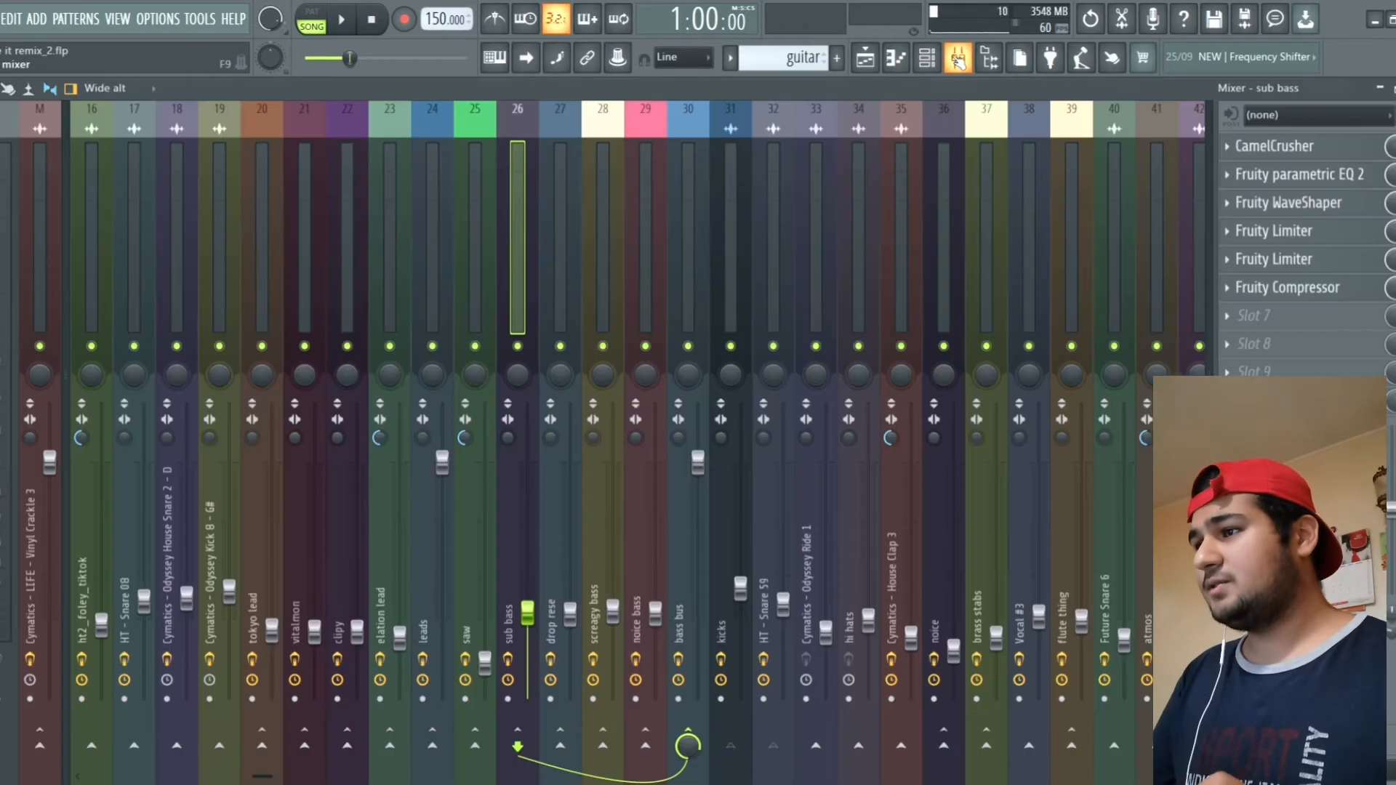
{"action": "left_click", "coordinate": [1305, 148]}
{"action": "left_click", "coordinate": [1305, 147]}
{"action": "left_click", "coordinate": [1306, 182]}
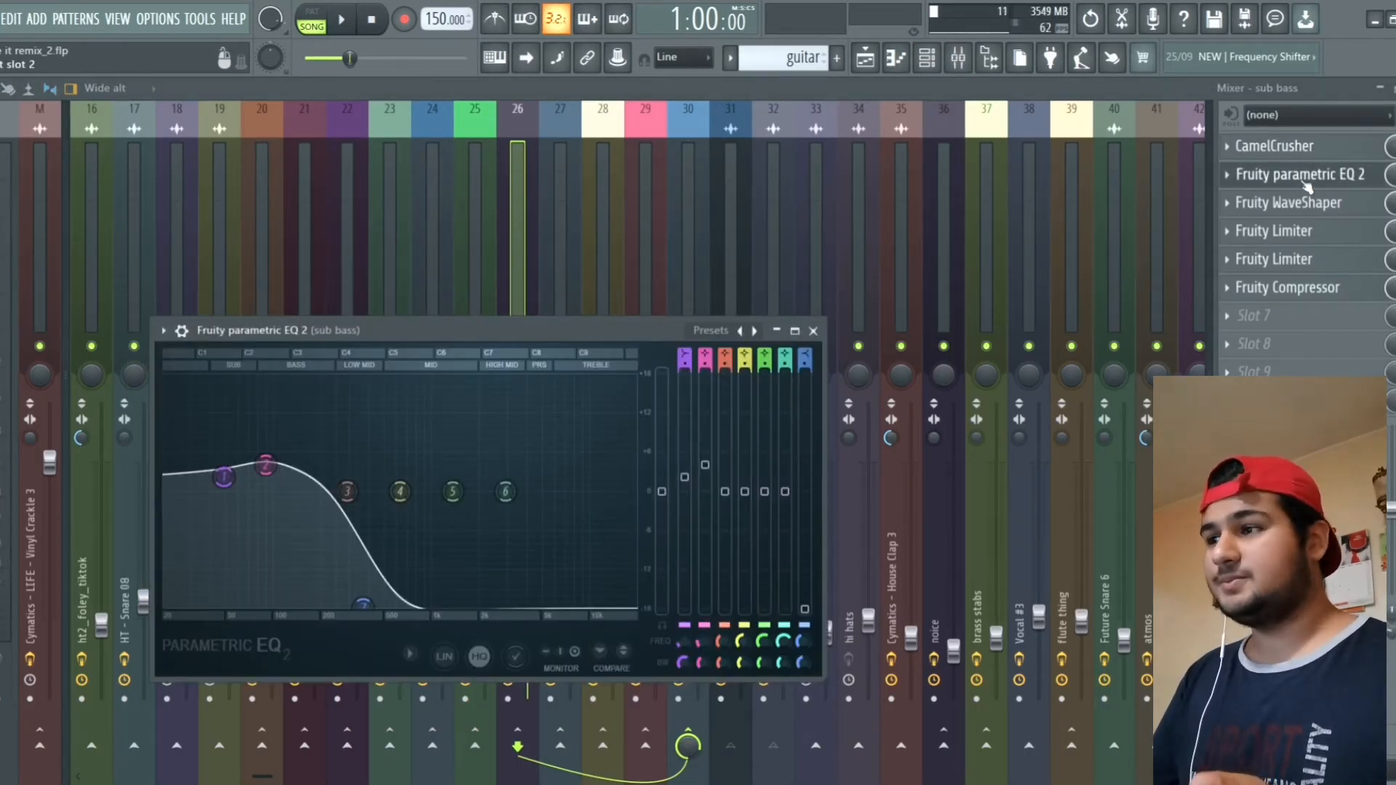
{"action": "left_click", "coordinate": [1291, 204]}
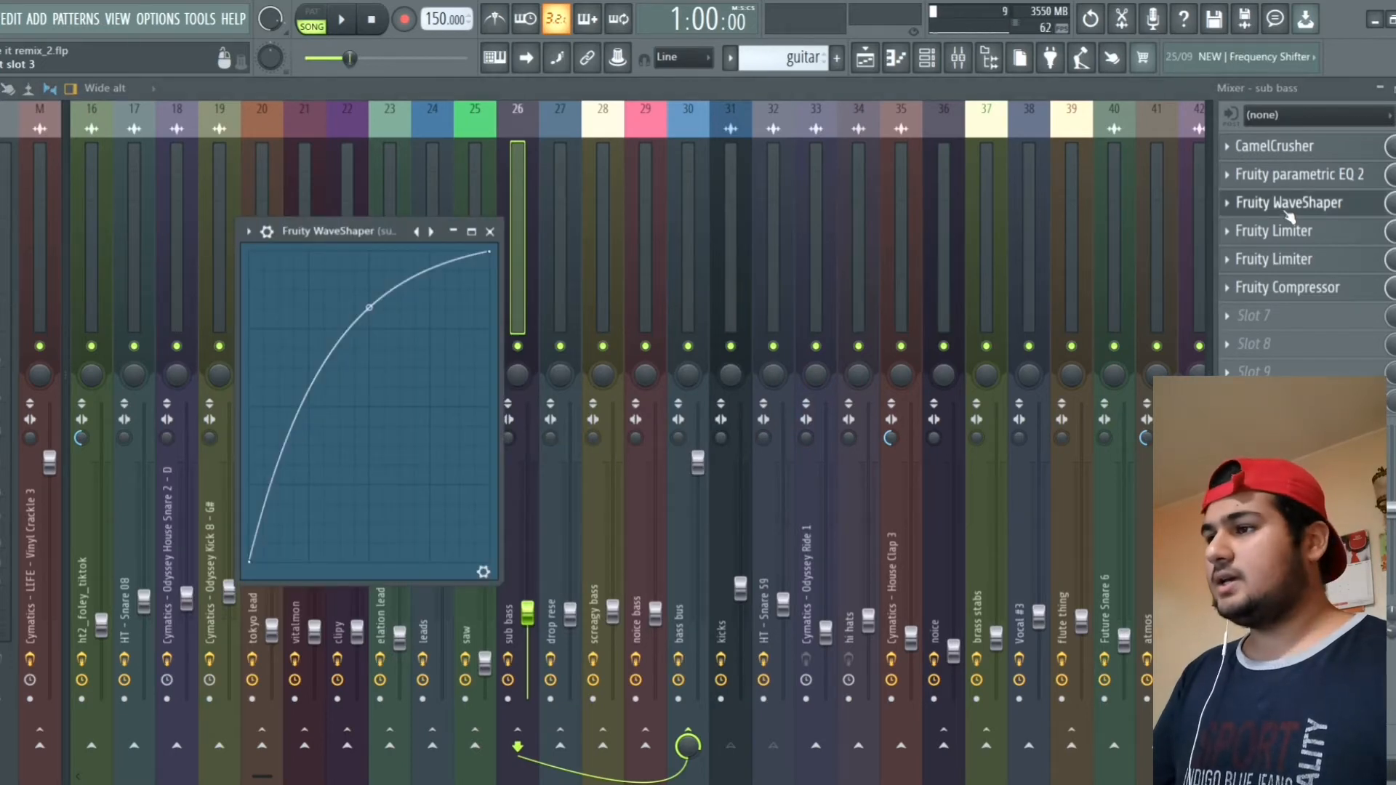
{"action": "left_click", "coordinate": [1286, 205]}
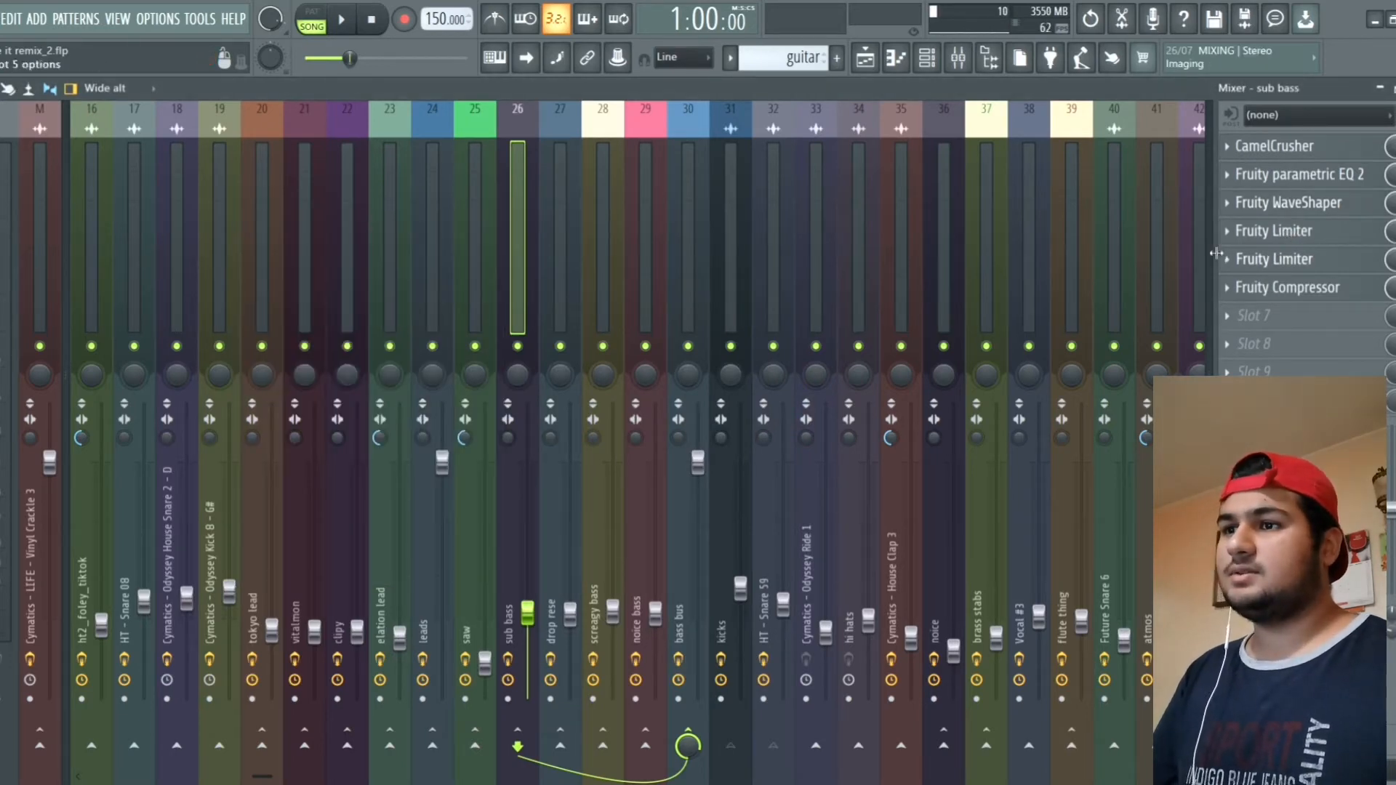
Step: Enable Tracks 6 through 12 in the playlist alongside the sub bass track
{"action": "key", "text": "F5"}
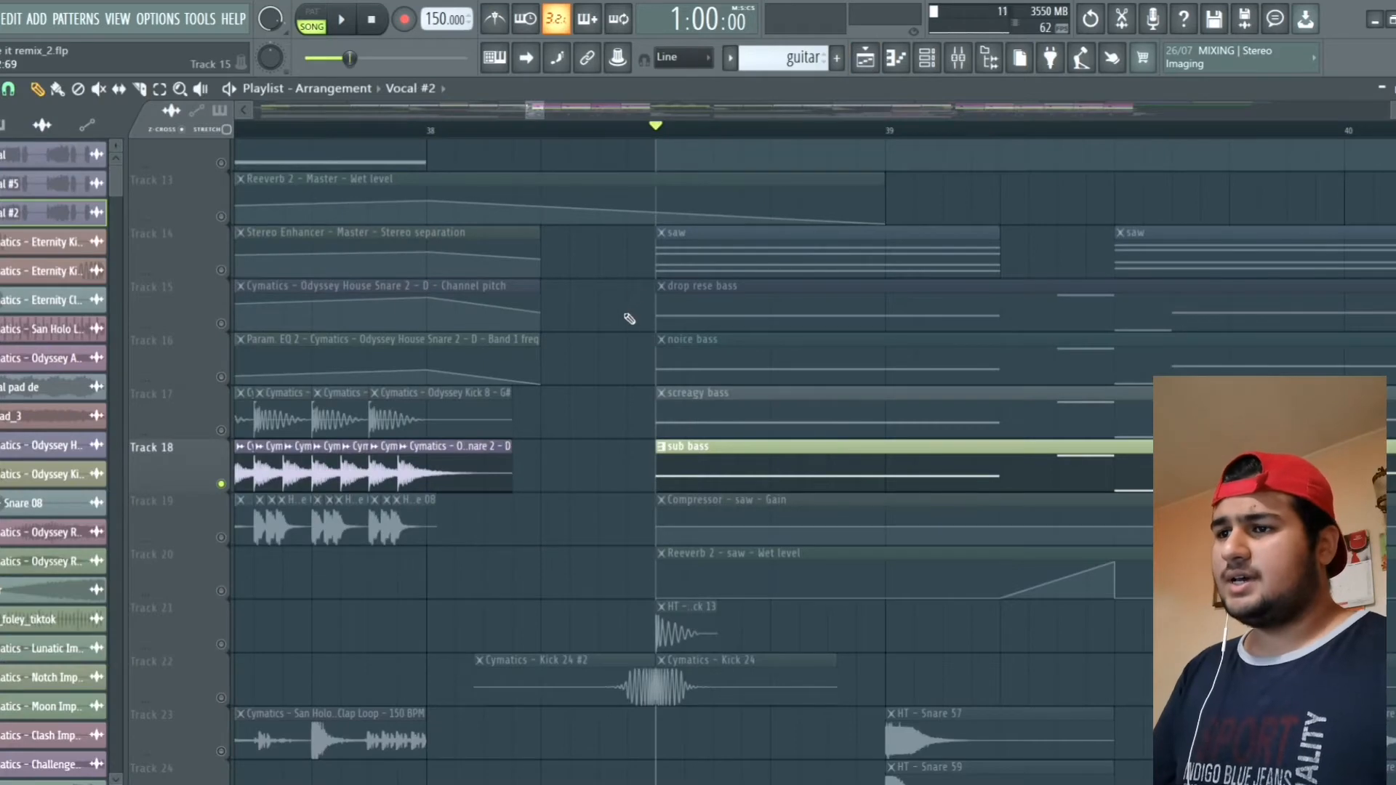
{"action": "scroll", "coordinate": [621, 369], "scroll_direction": "down", "scroll_amount": 5}
{"action": "scroll", "coordinate": [676, 320], "scroll_direction": "up", "scroll_amount": 4}
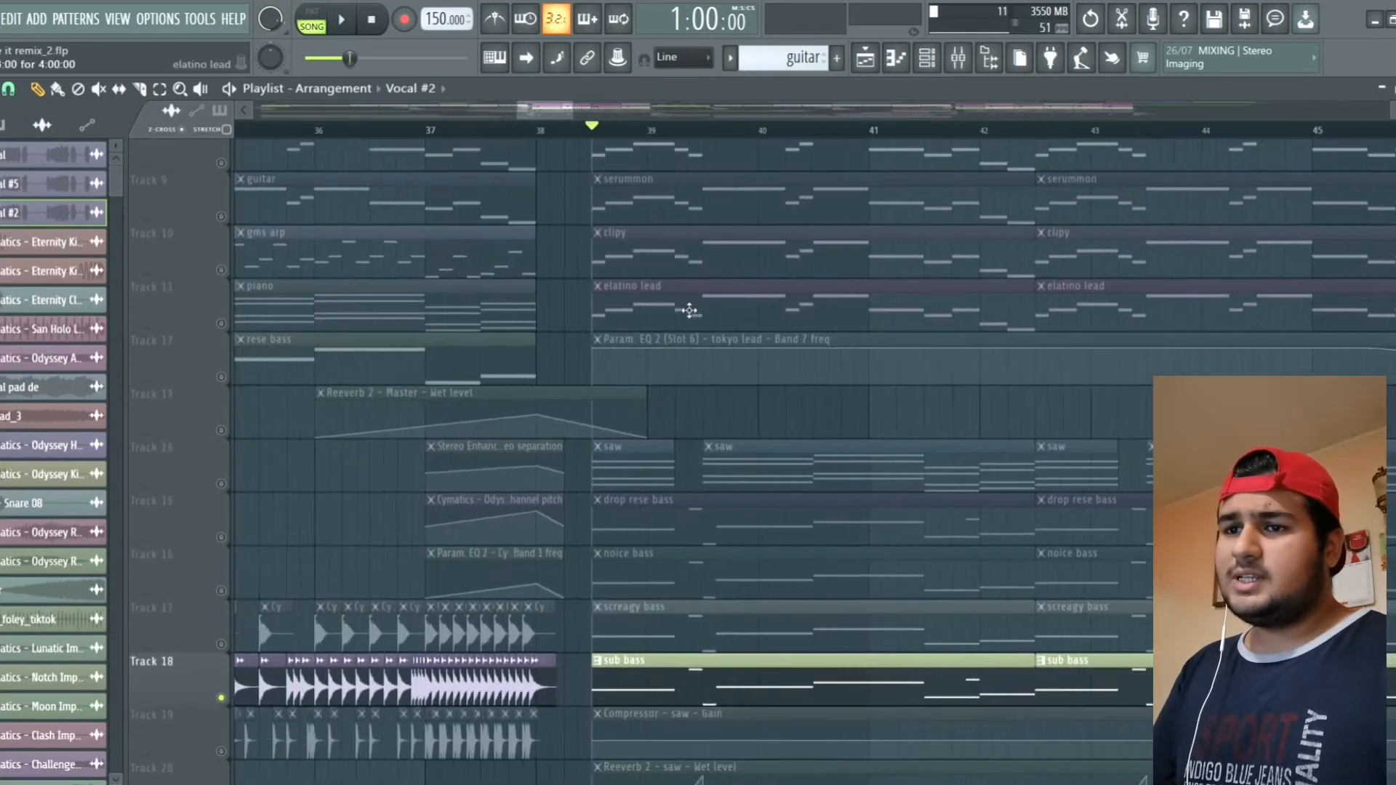
{"action": "left_click", "coordinate": [221, 430]}
{"action": "left_click", "coordinate": [221, 377]}
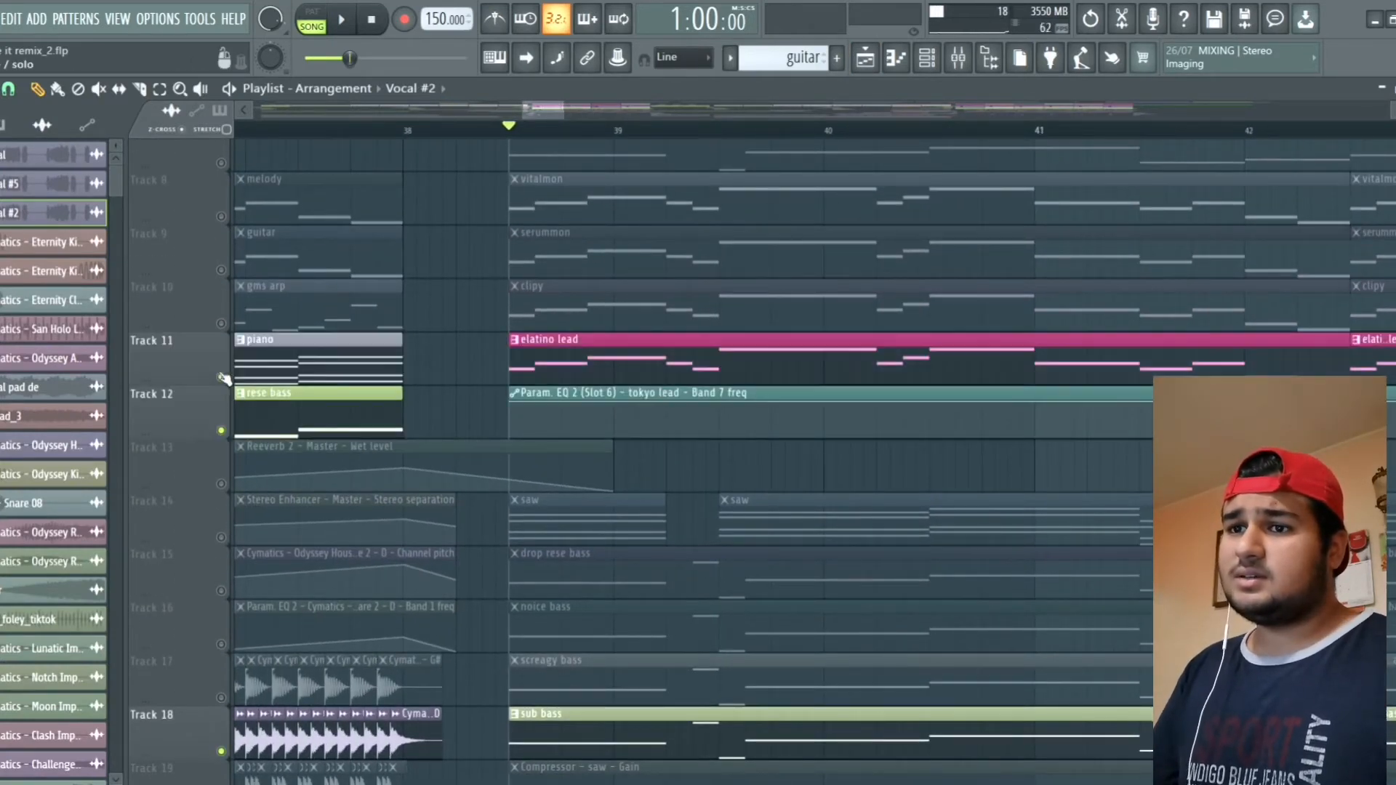
{"action": "left_click", "coordinate": [221, 324]}
{"action": "scroll", "coordinate": [218, 320], "scroll_direction": "up", "scroll_amount": 2}
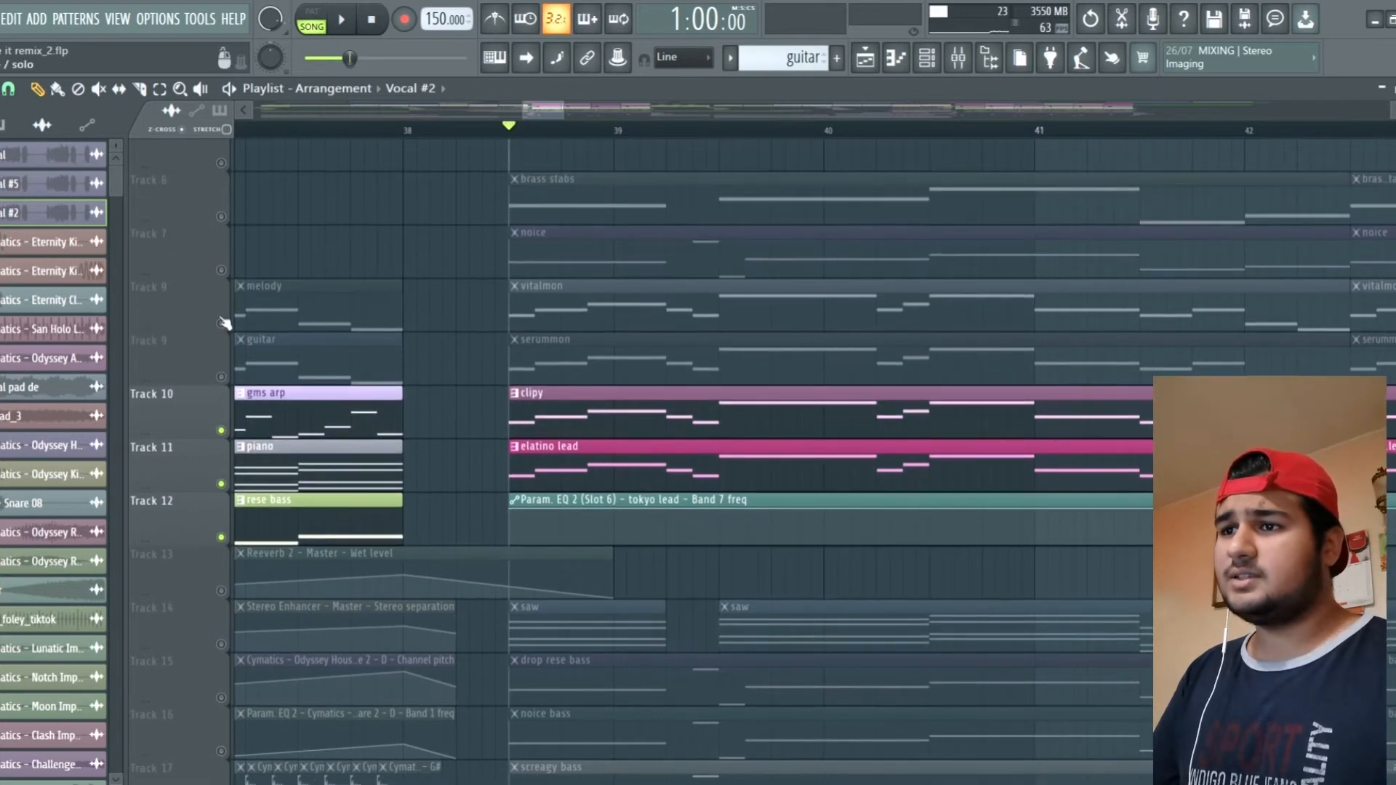
{"action": "left_click", "coordinate": [221, 323]}
{"action": "left_click", "coordinate": [221, 377]}
{"action": "left_click", "coordinate": [221, 270]}
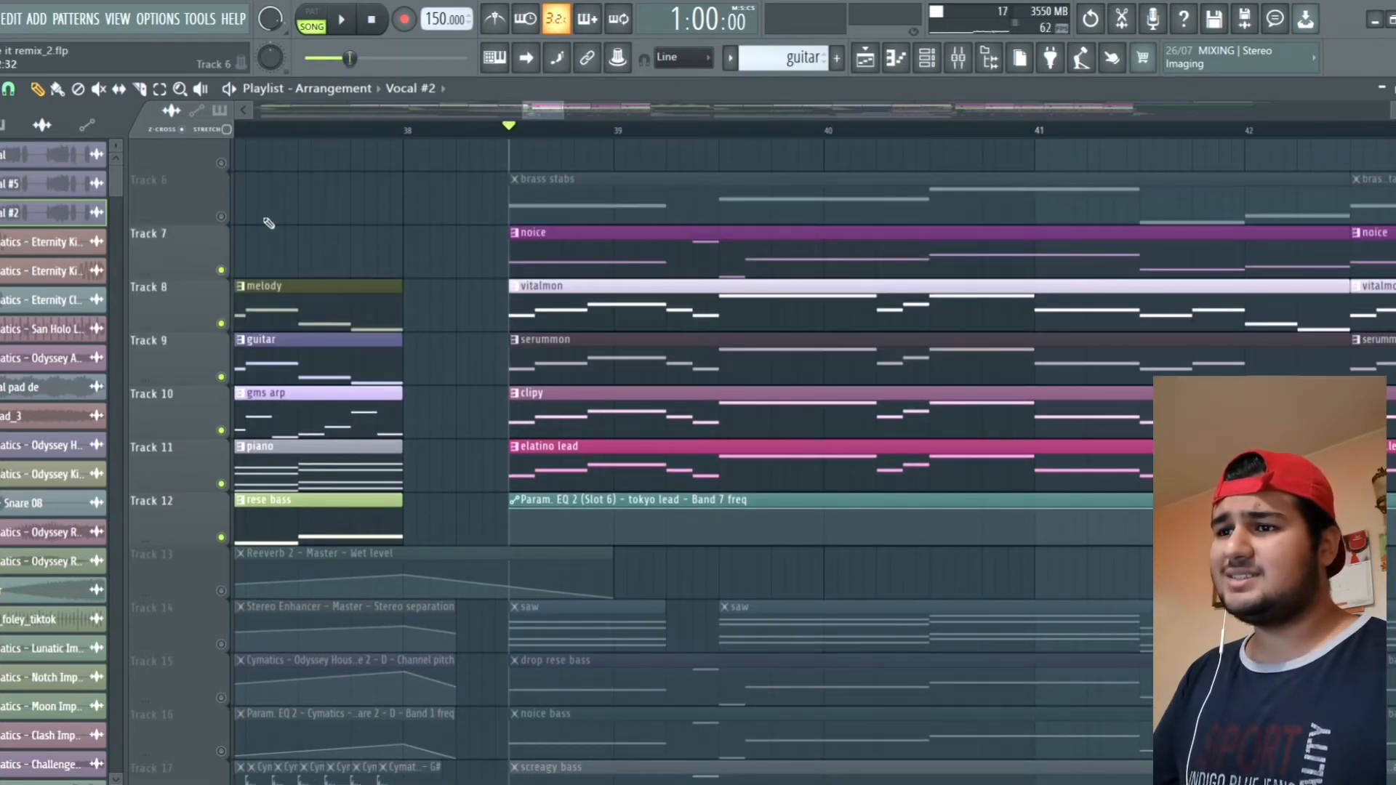
{"action": "left_click", "coordinate": [221, 217]}
{"action": "scroll", "coordinate": [416, 200], "scroll_direction": "up", "scroll_amount": 3}
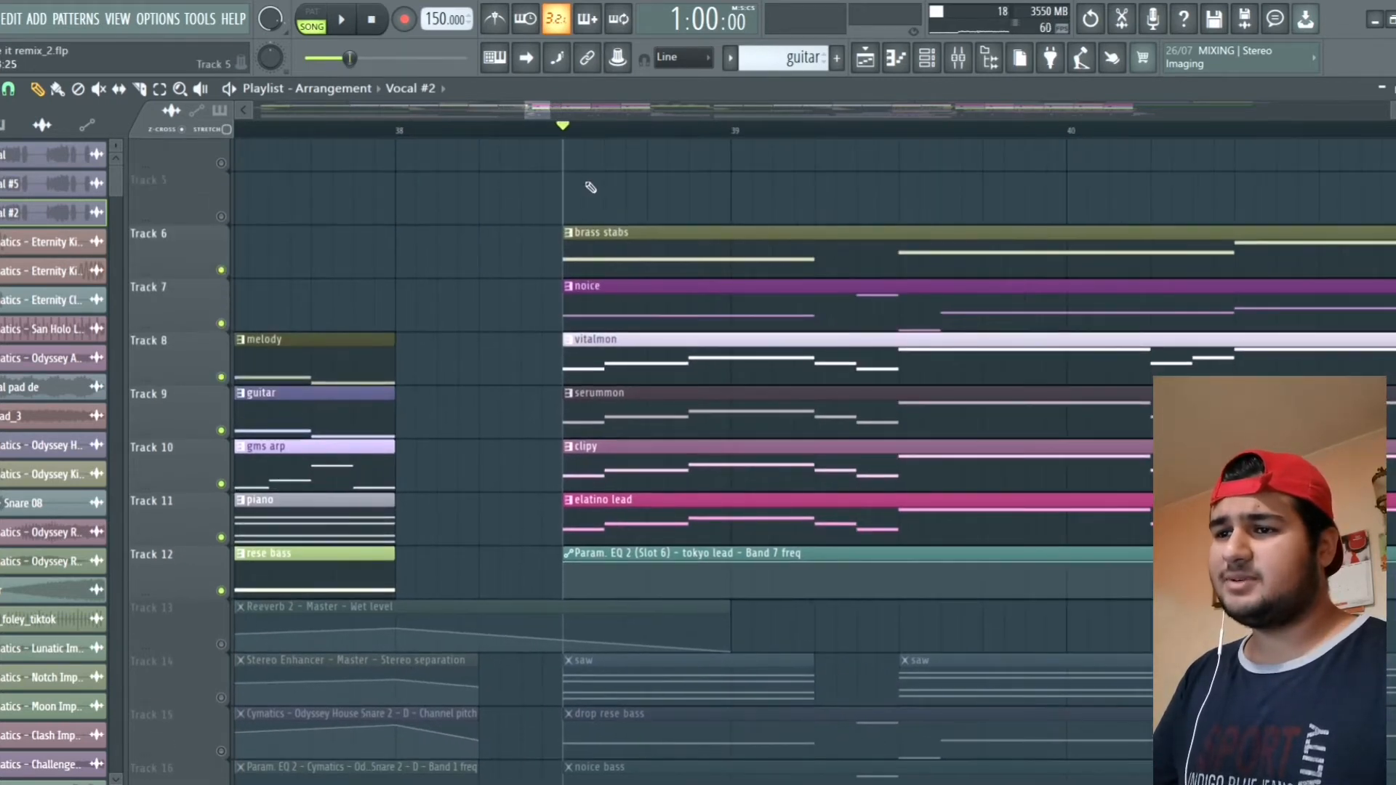
{"action": "scroll", "coordinate": [589, 187], "scroll_direction": "up", "scroll_amount": 2}
{"action": "scroll", "coordinate": [624, 223], "scroll_direction": "up", "scroll_amount": 1}
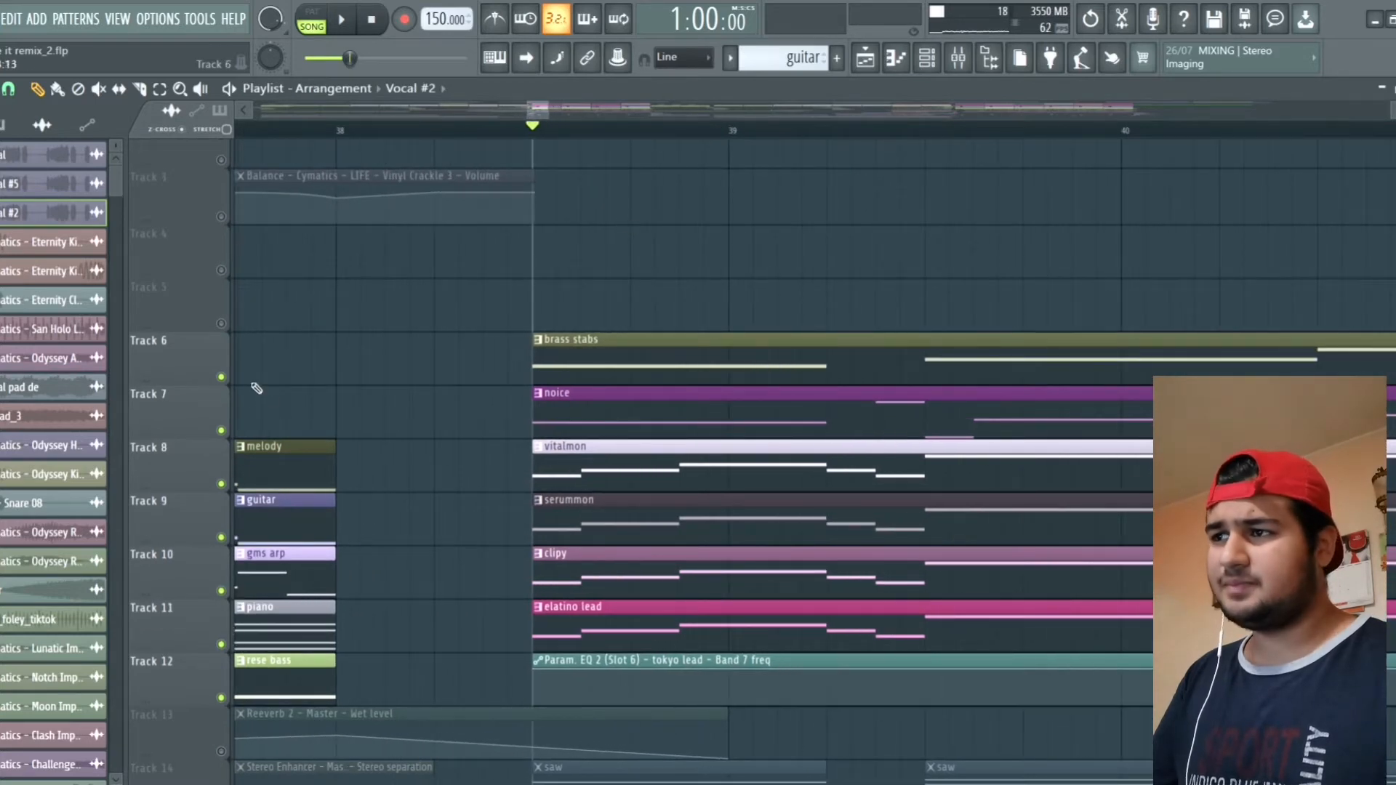
Step: Solo the brass stabs on Track 6, play a short part and check the channel rack
{"action": "right_click", "coordinate": [221, 377]}
{"action": "key", "text": "space"}
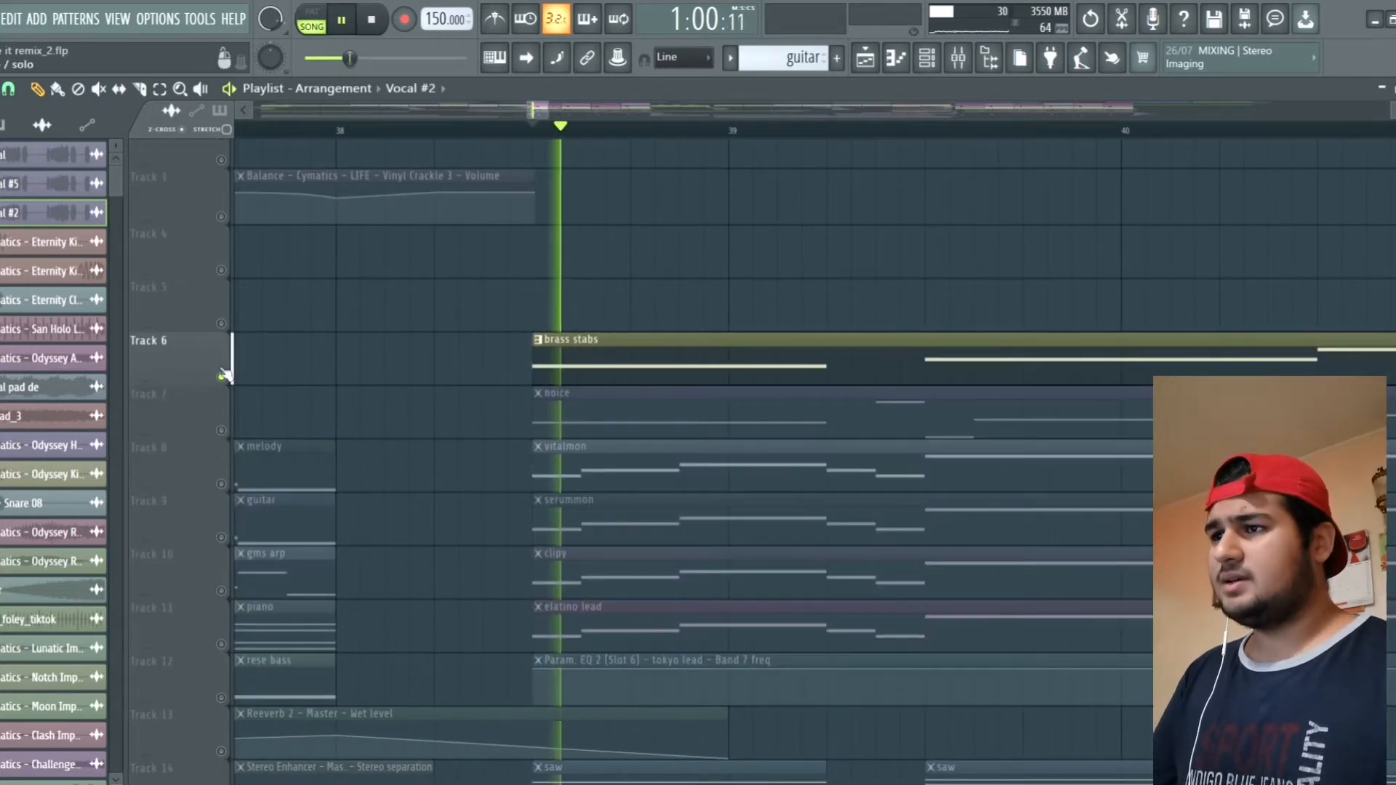
{"action": "key", "text": "space"}
{"action": "left_click", "coordinate": [934, 64]}
{"action": "left_click", "coordinate": [933, 63]}
{"action": "left_click", "coordinate": [930, 63]}
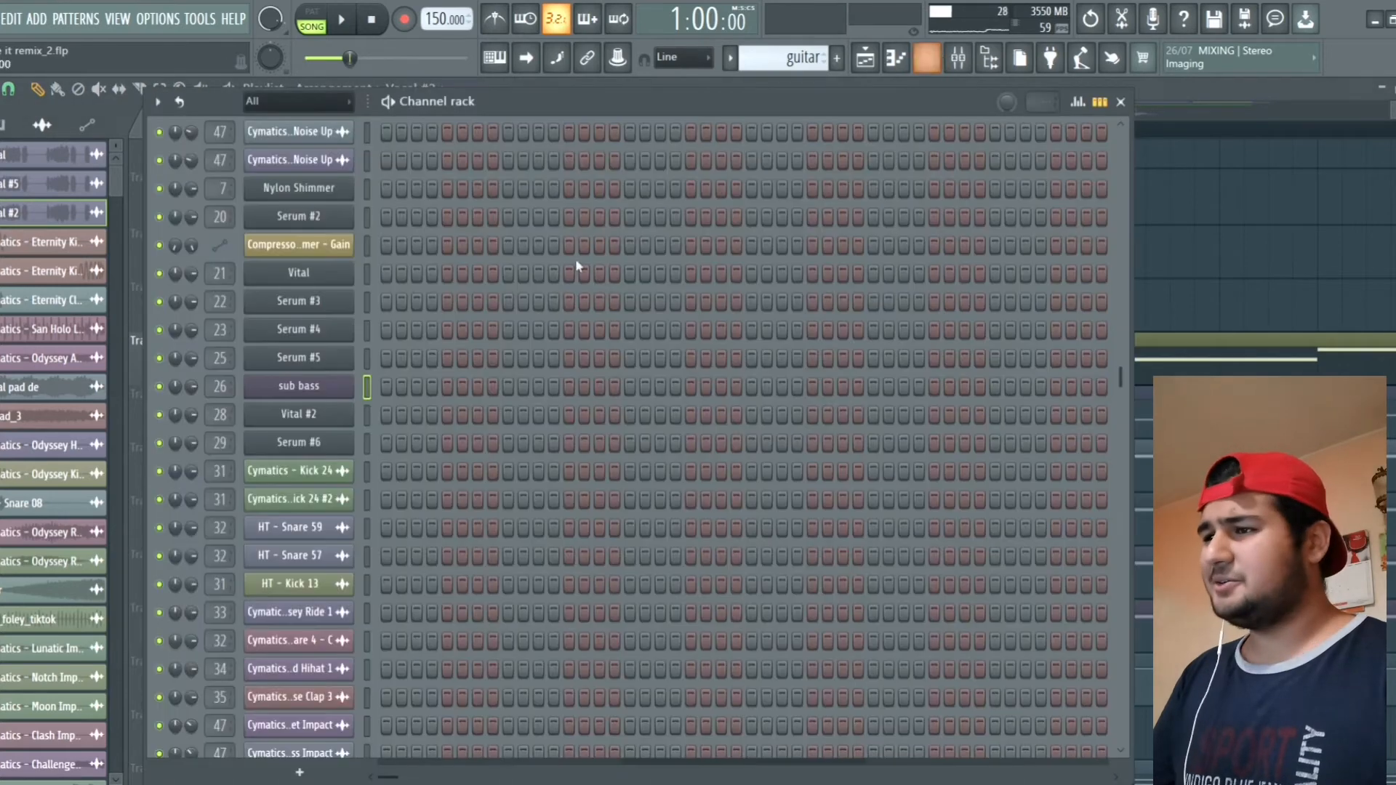
{"action": "left_click", "coordinate": [1121, 102]}
Step: Play the brass stabs in the mixer and inspect the OTT and Fruity parametric EQ 2 settings on their track
{"action": "key", "text": "space"}
{"action": "key", "text": "F9"}
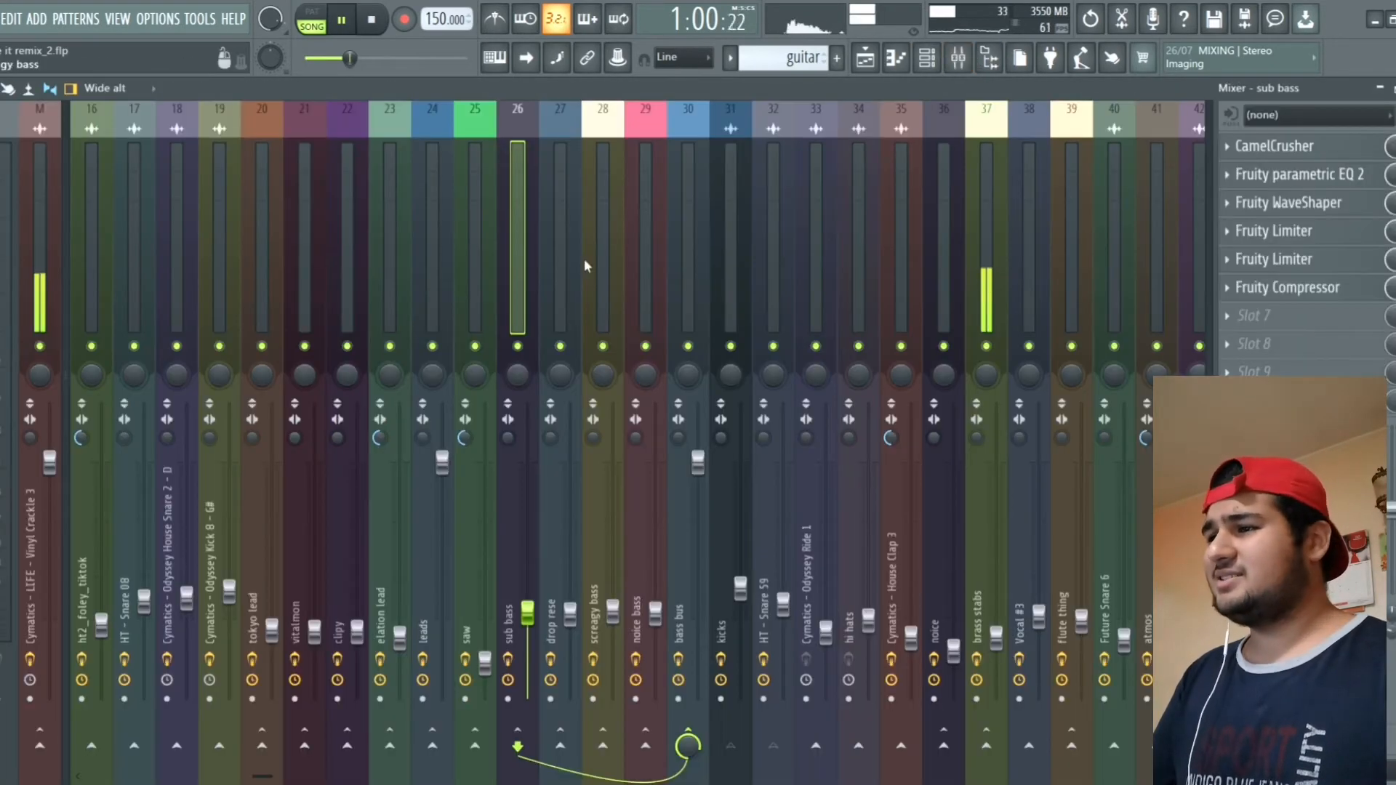
{"action": "key", "text": "space"}
{"action": "left_click", "coordinate": [981, 234]}
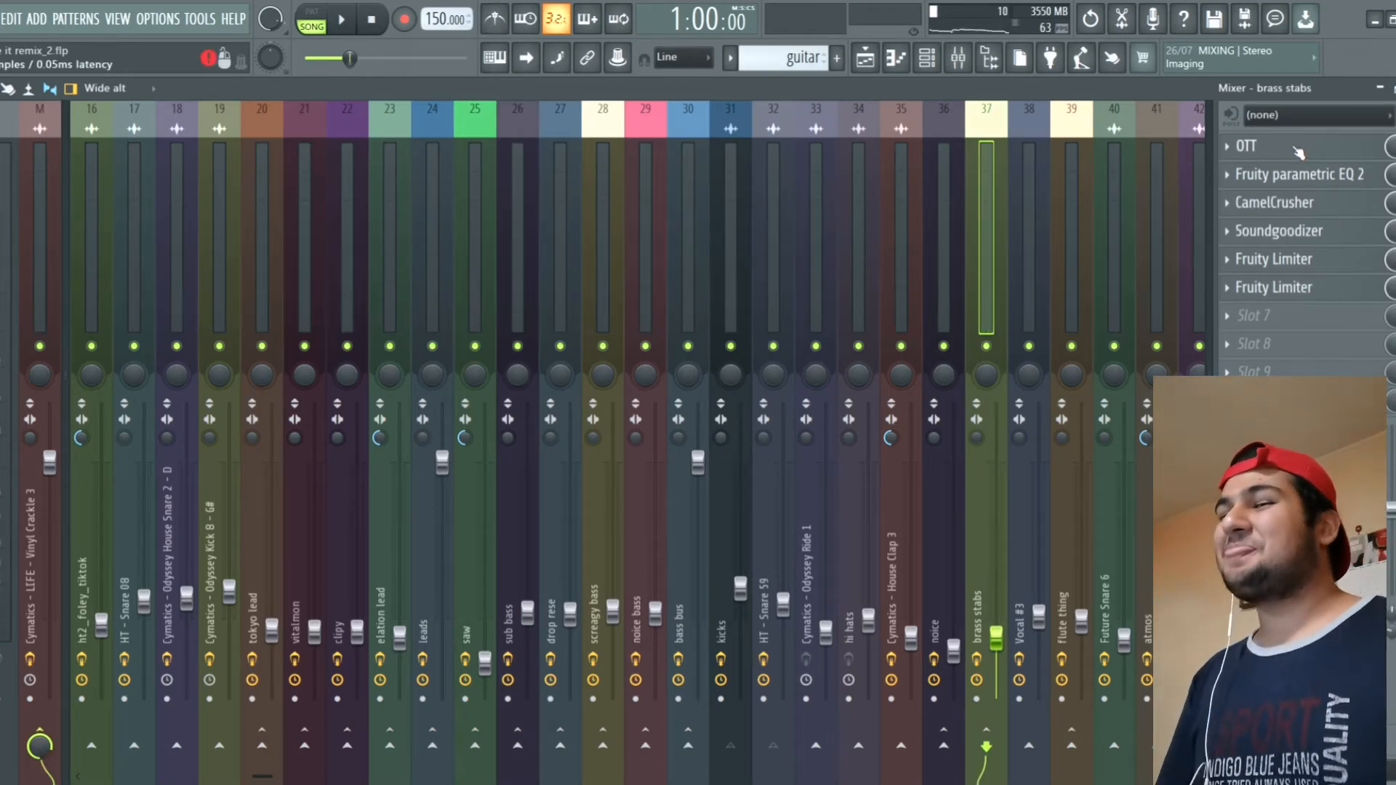
{"action": "left_click", "coordinate": [1295, 148]}
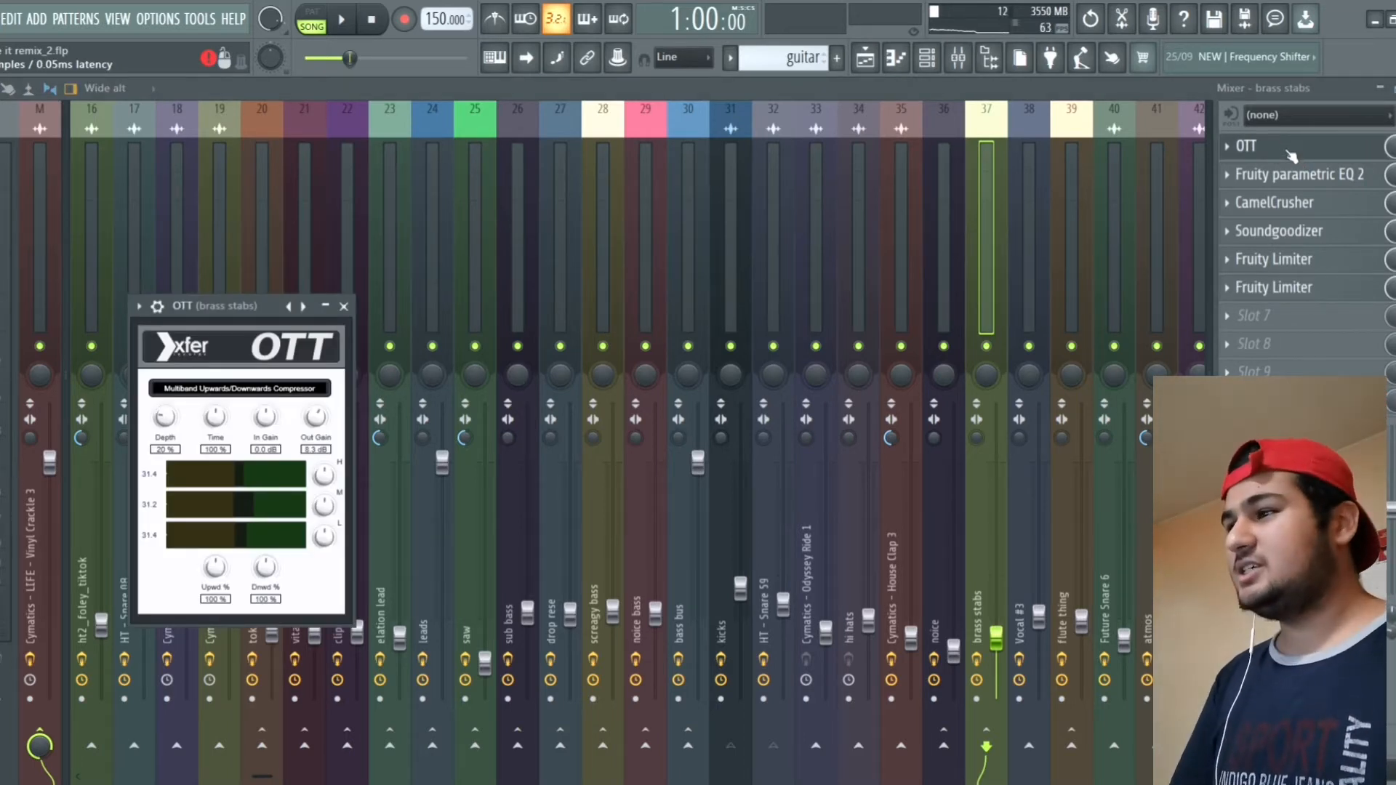
{"action": "left_click", "coordinate": [1293, 148]}
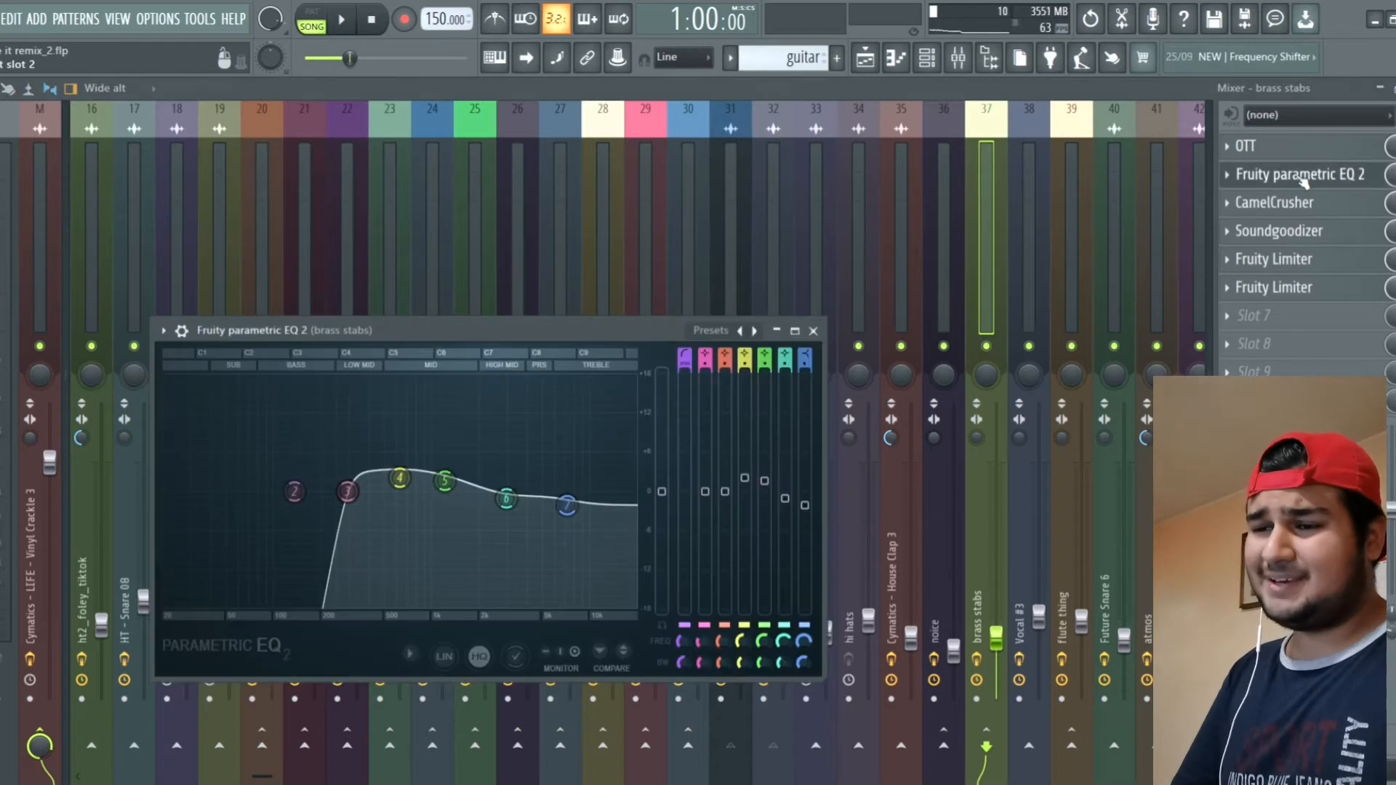
{"action": "left_click", "coordinate": [1305, 178]}
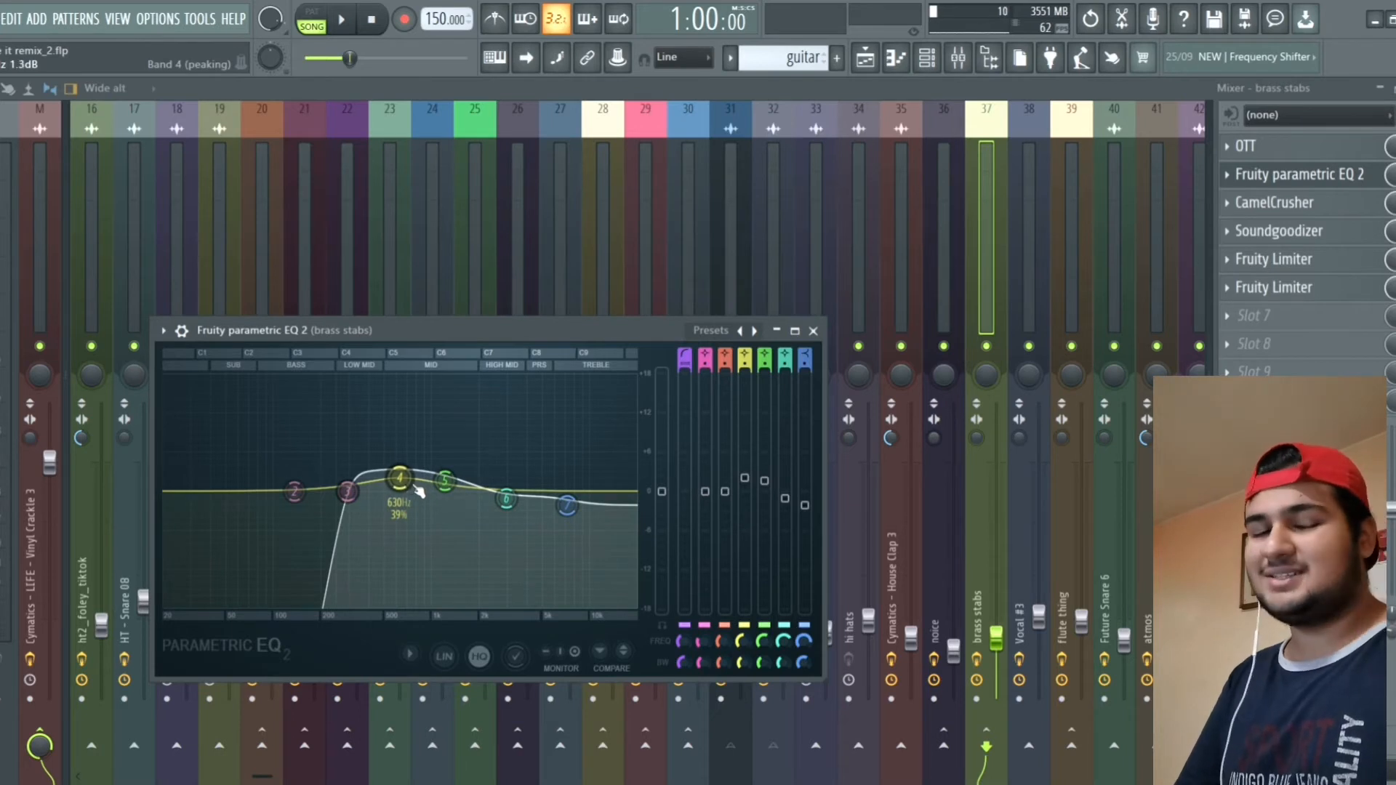
{"action": "left_click", "coordinate": [815, 332]}
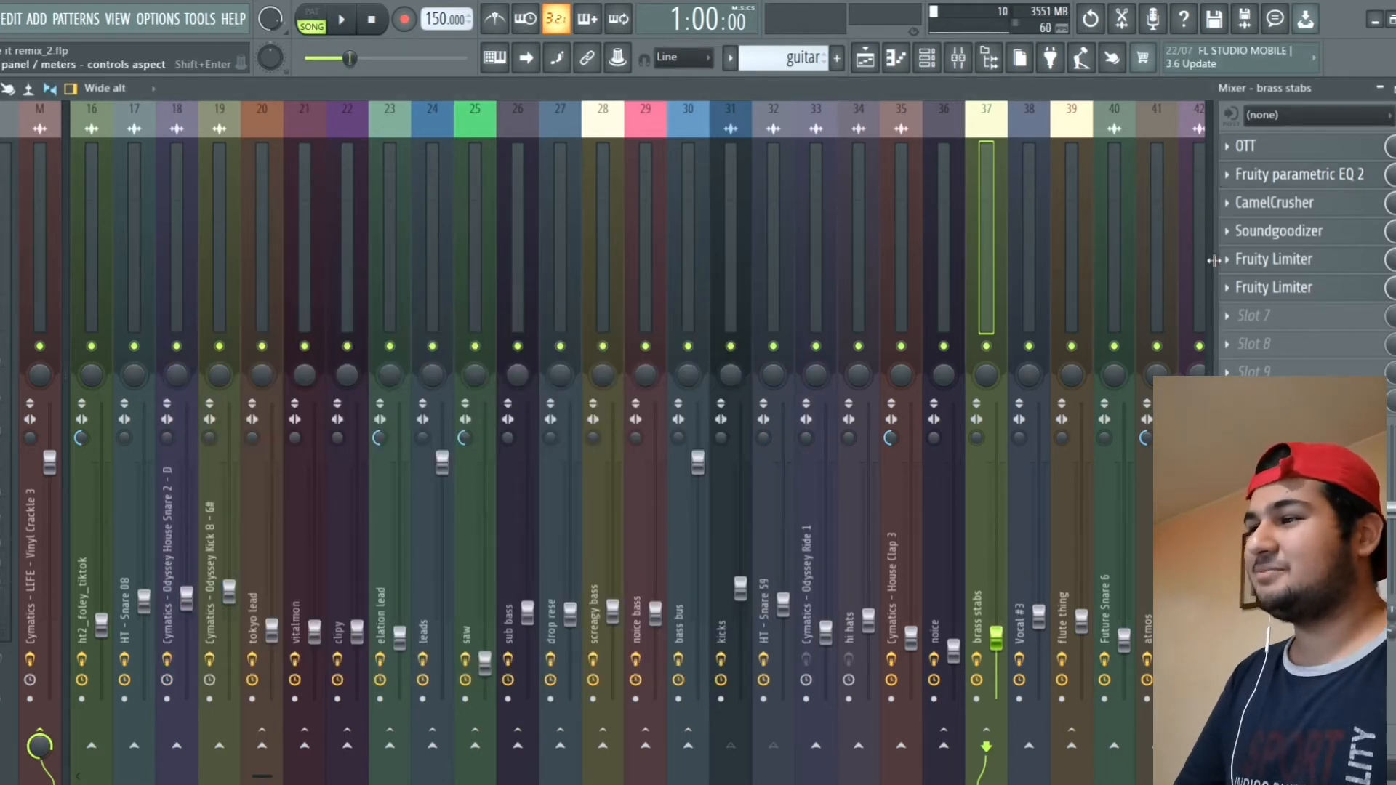
Step: Inspect the CamelCrusher and Soundgoodizer effects on the brass stabs mixer track
{"action": "left_click", "coordinate": [1266, 209]}
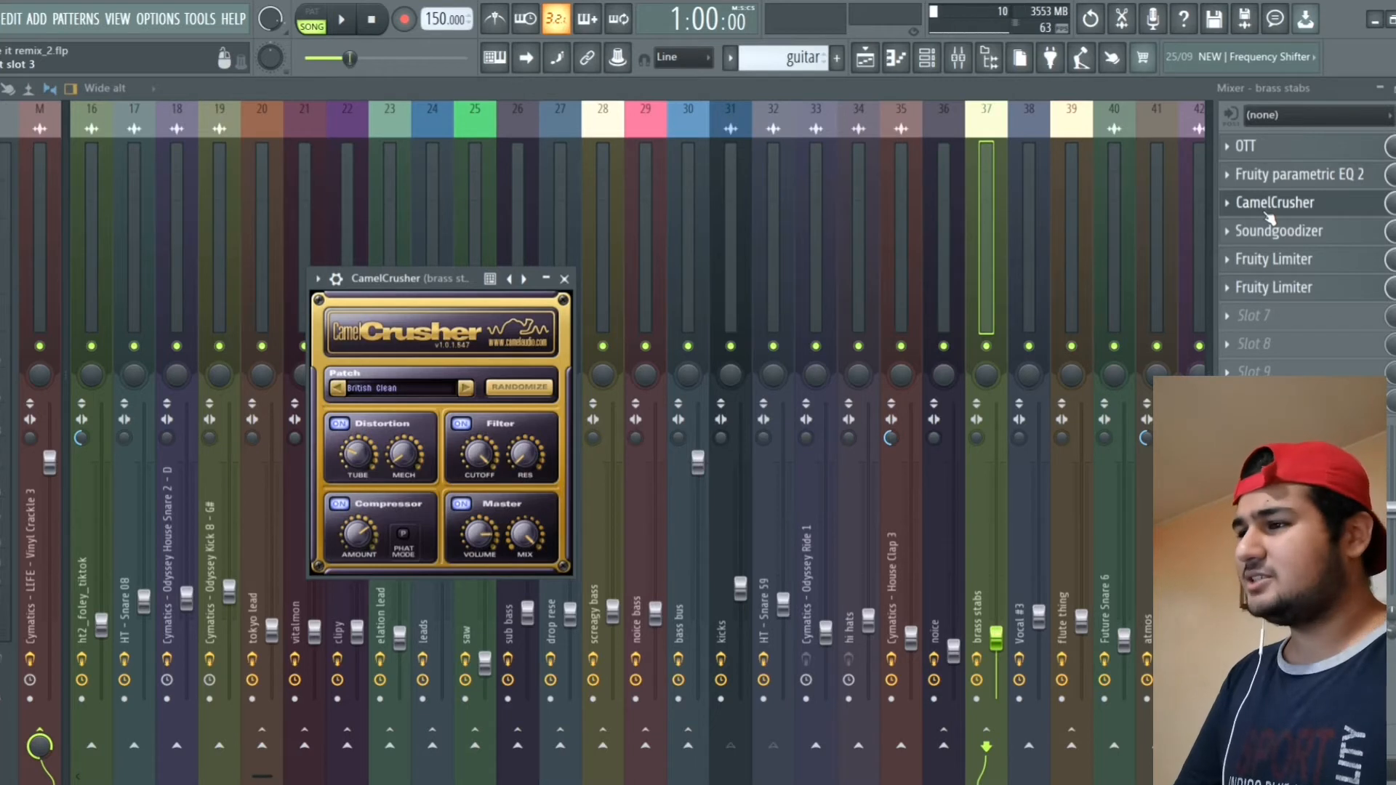
{"action": "left_click", "coordinate": [1269, 211]}
{"action": "left_click", "coordinate": [1268, 231]}
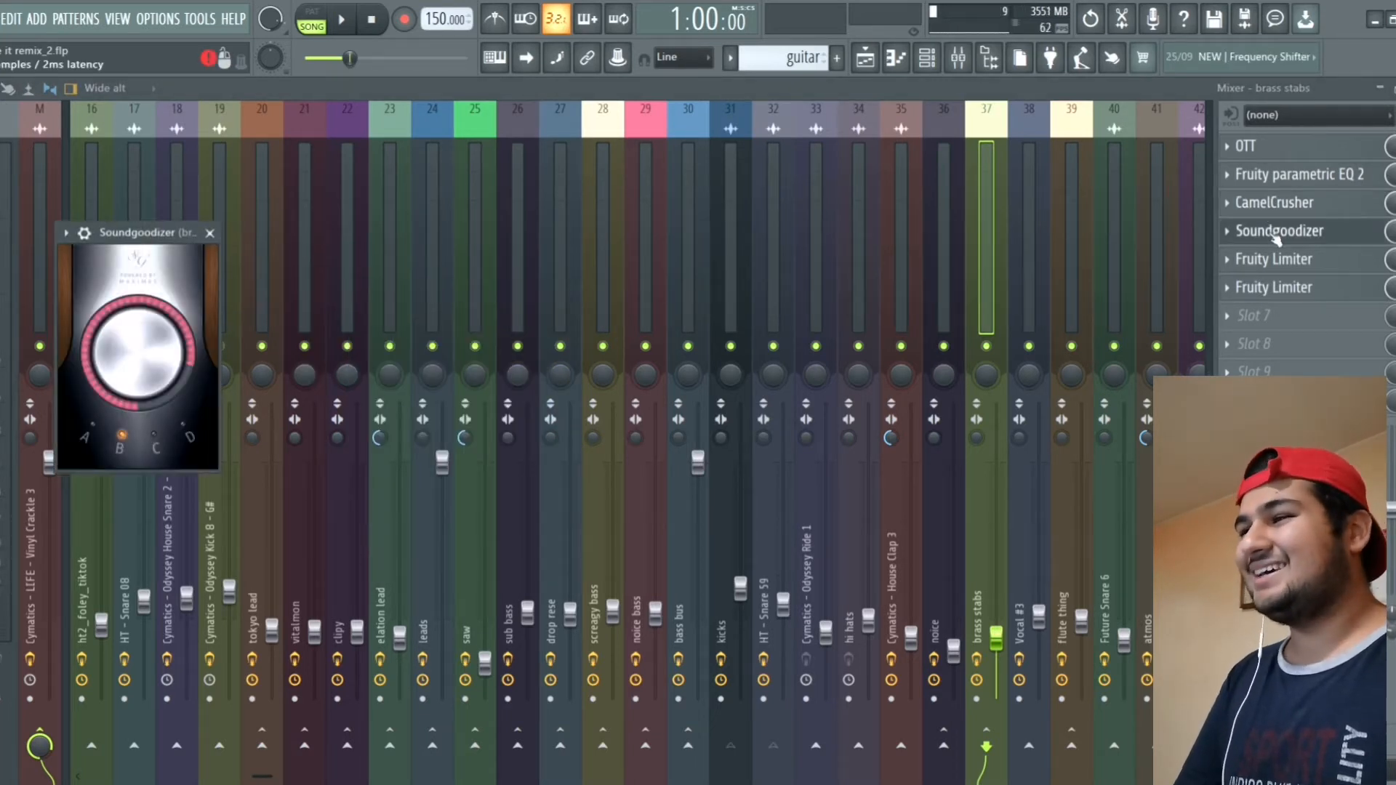
{"action": "left_click", "coordinate": [1276, 237]}
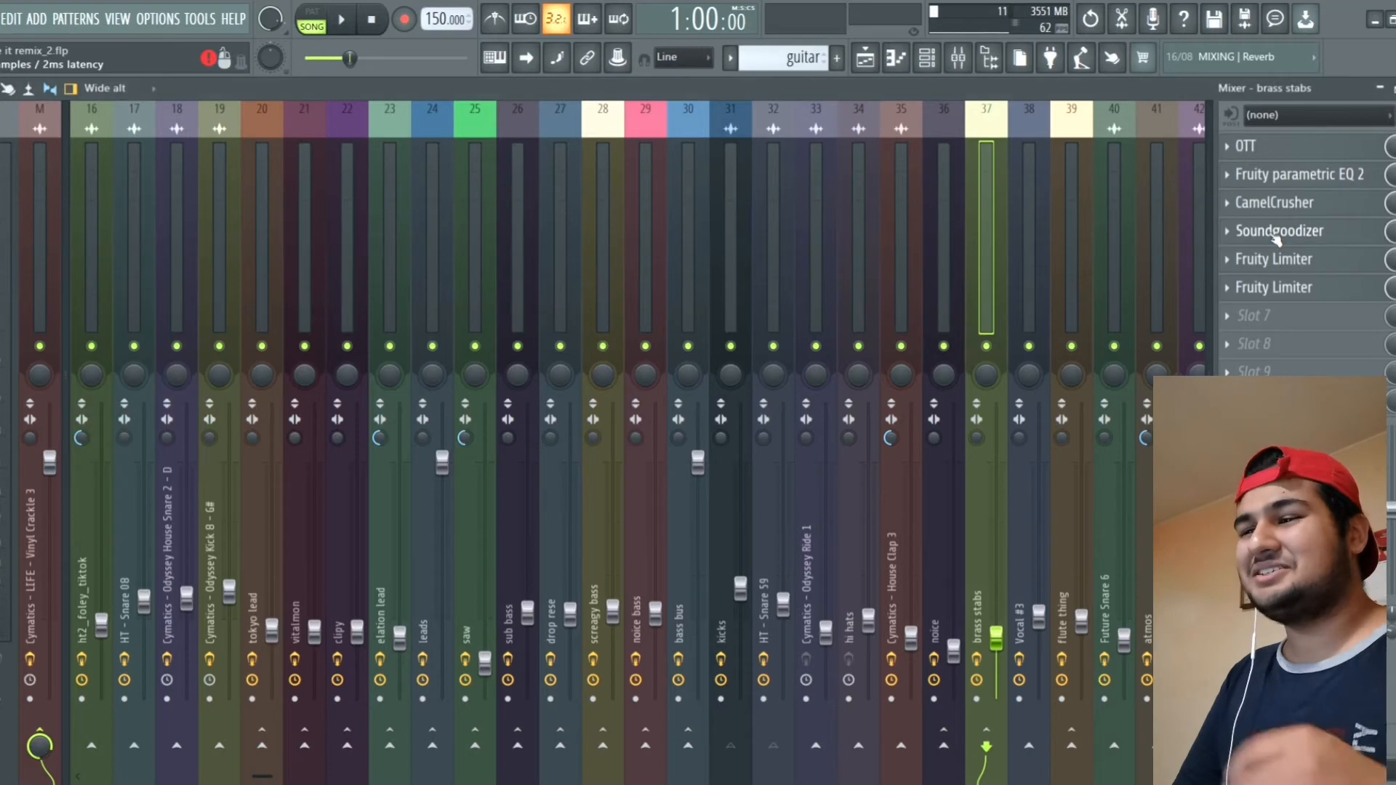
Step: Solo the noice layer on Track 7 of the playlist and play a short part of it
{"action": "left_click", "coordinate": [864, 59]}
{"action": "scroll", "coordinate": [324, 381], "scroll_direction": "down", "scroll_amount": 2}
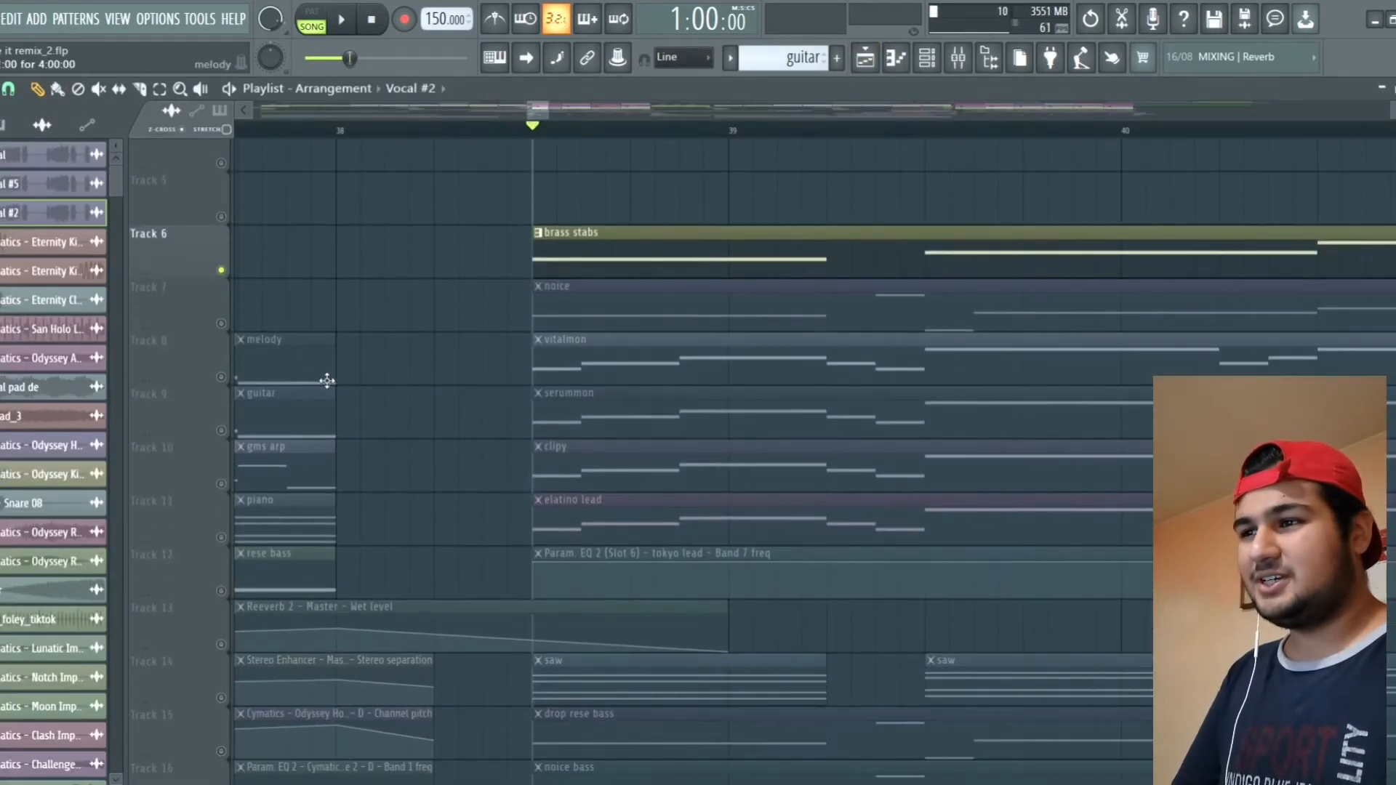
{"action": "right_click", "coordinate": [224, 325]}
{"action": "key", "text": "space"}
{"action": "scroll", "coordinate": [729, 203], "scroll_direction": "down", "scroll_amount": 1}
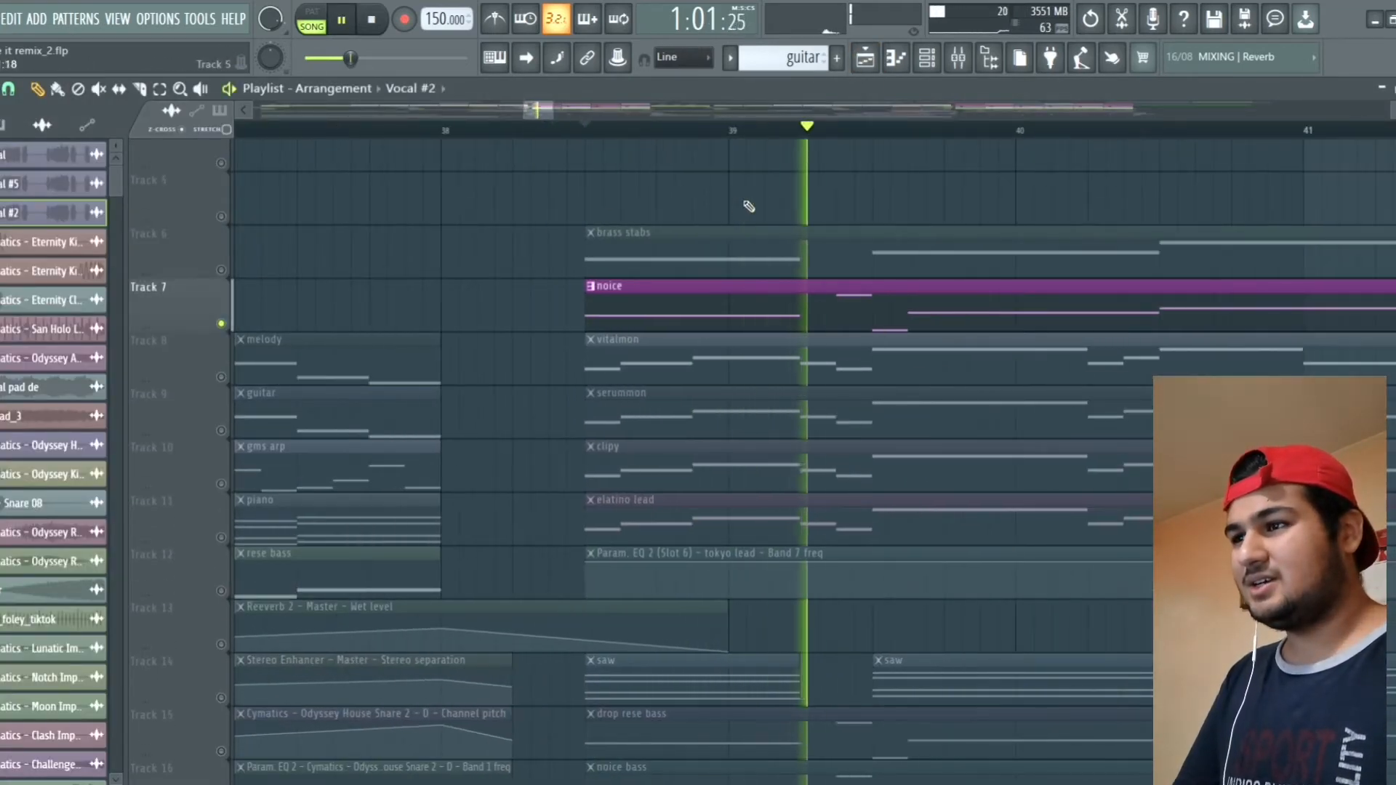
{"action": "key", "text": "space"}
Step: Play the noice layer in the mixer and inspect the Fruity WaveShaper and CamelCrusher on its track
{"action": "left_click", "coordinate": [958, 60]}
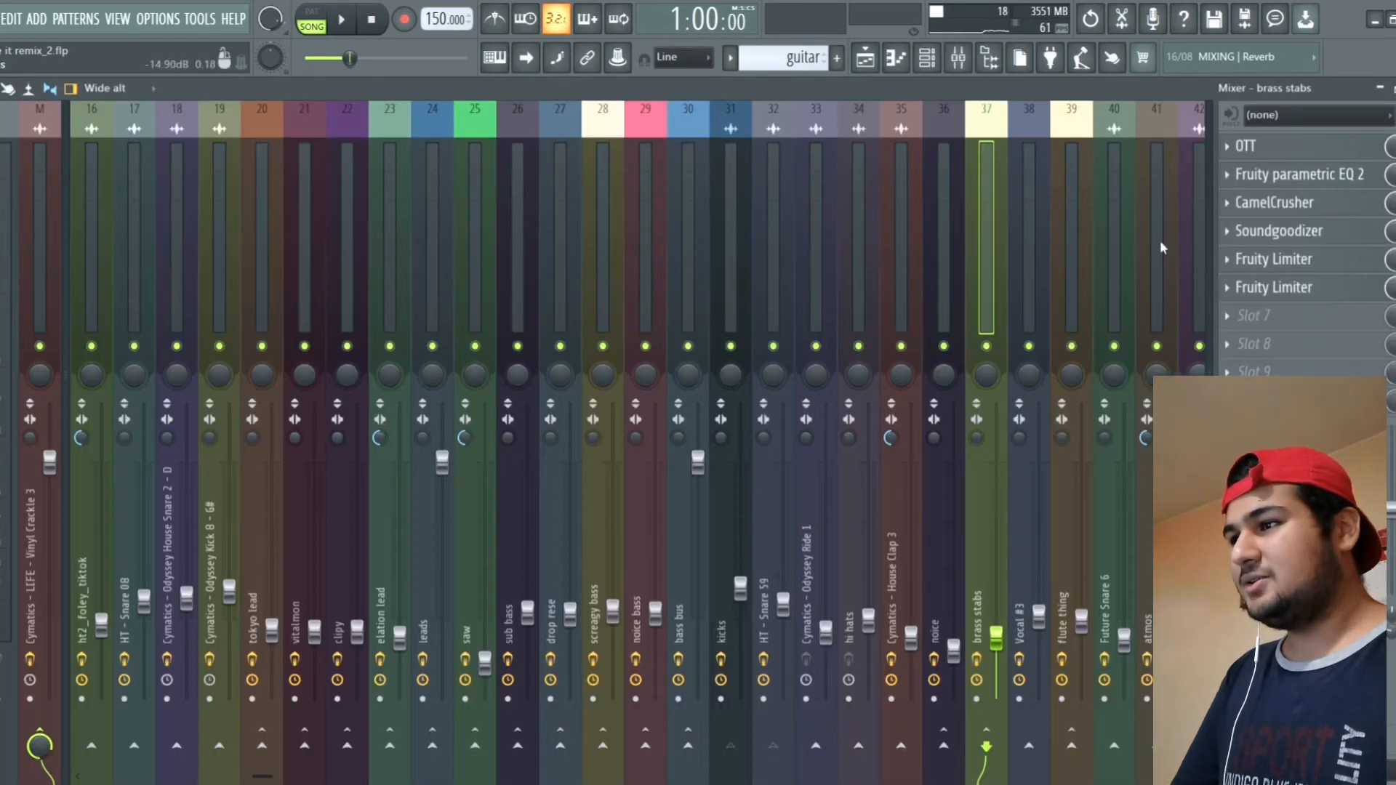
{"action": "key", "text": "space"}
{"action": "left_click", "coordinate": [959, 283]}
{"action": "key", "text": "space"}
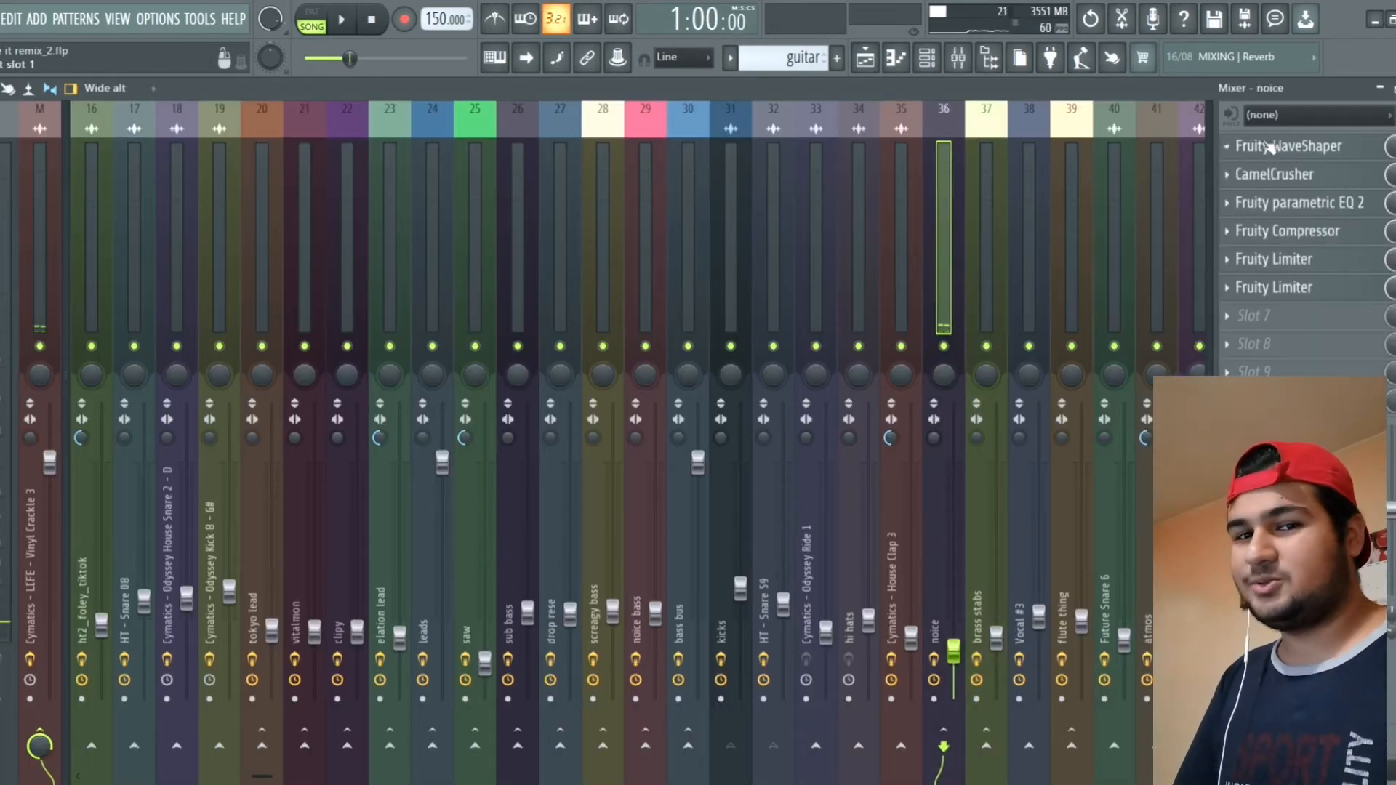
{"action": "left_click", "coordinate": [1305, 155]}
{"action": "left_click", "coordinate": [1309, 159]}
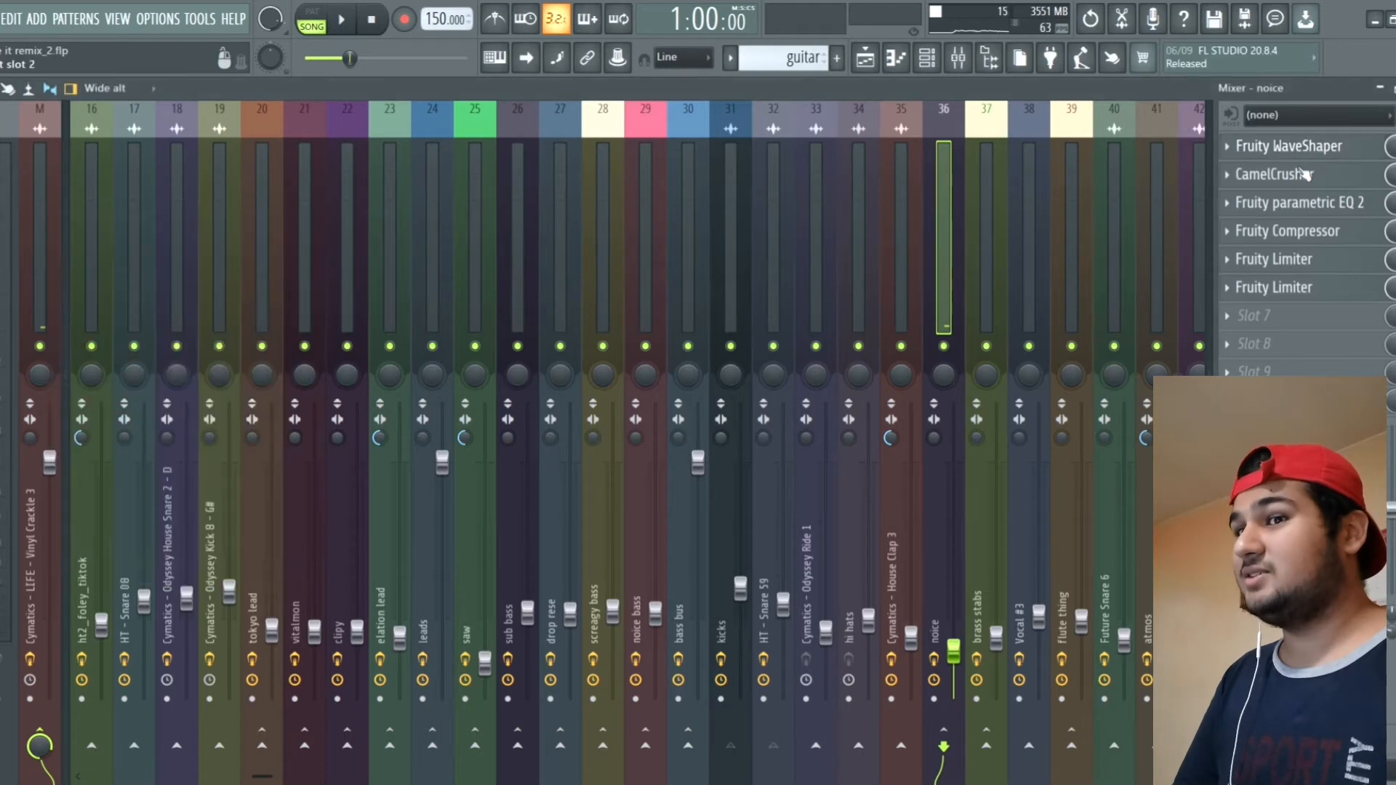
{"action": "left_click", "coordinate": [1304, 176]}
{"action": "left_click", "coordinate": [1304, 177]}
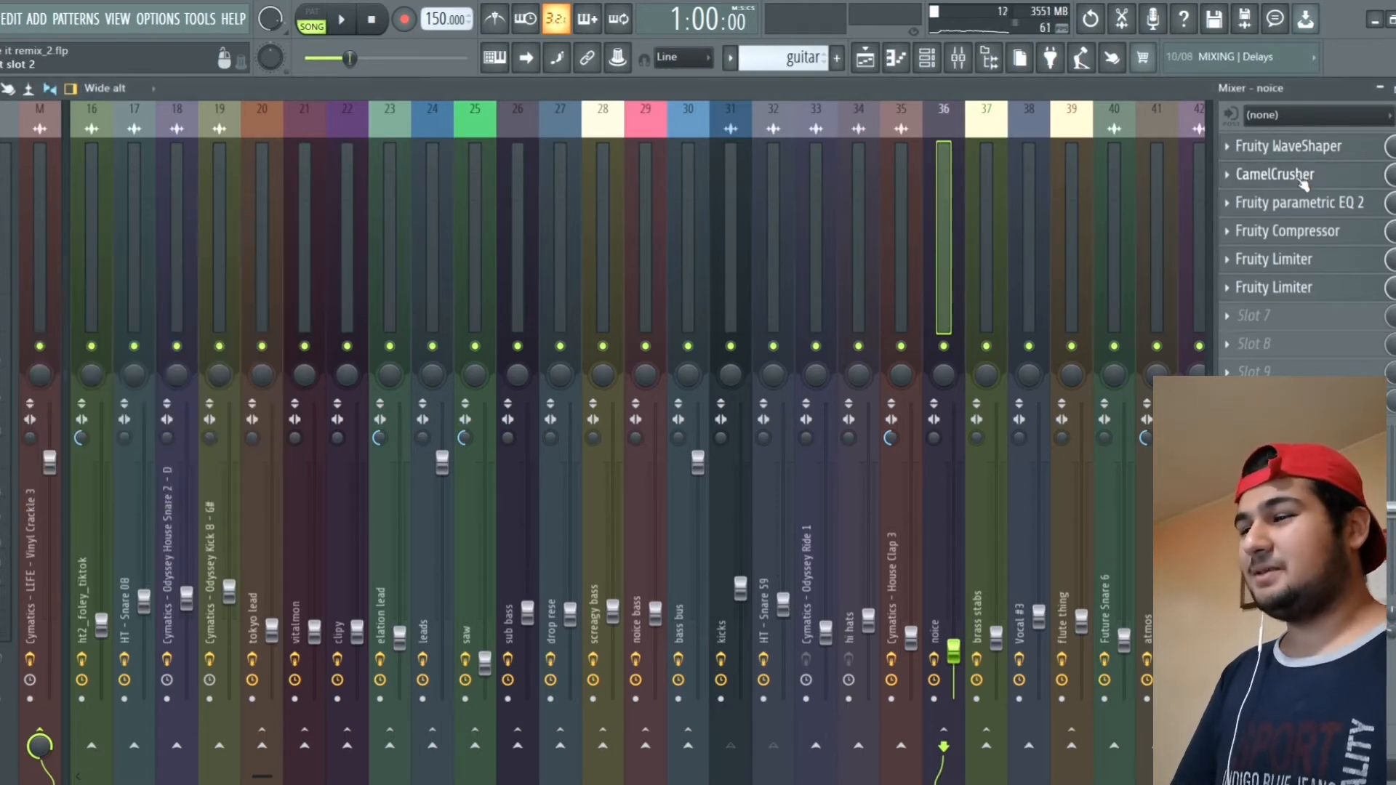
Step: Inspect the Fruity parametric EQ 2 and Fruity Compressor on the noice mixer track
{"action": "left_click", "coordinate": [1301, 204]}
{"action": "left_click", "coordinate": [1301, 204]}
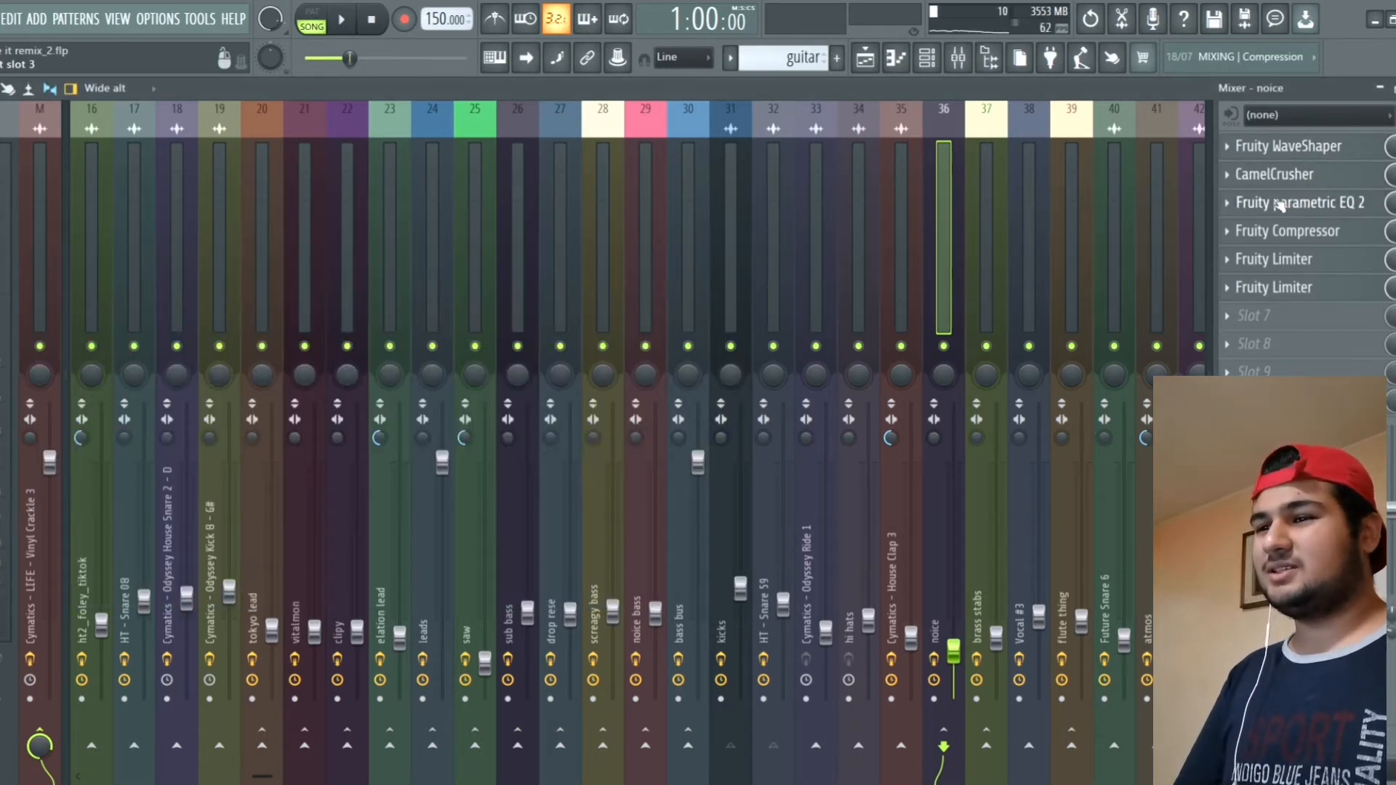
{"action": "left_click", "coordinate": [1302, 203]}
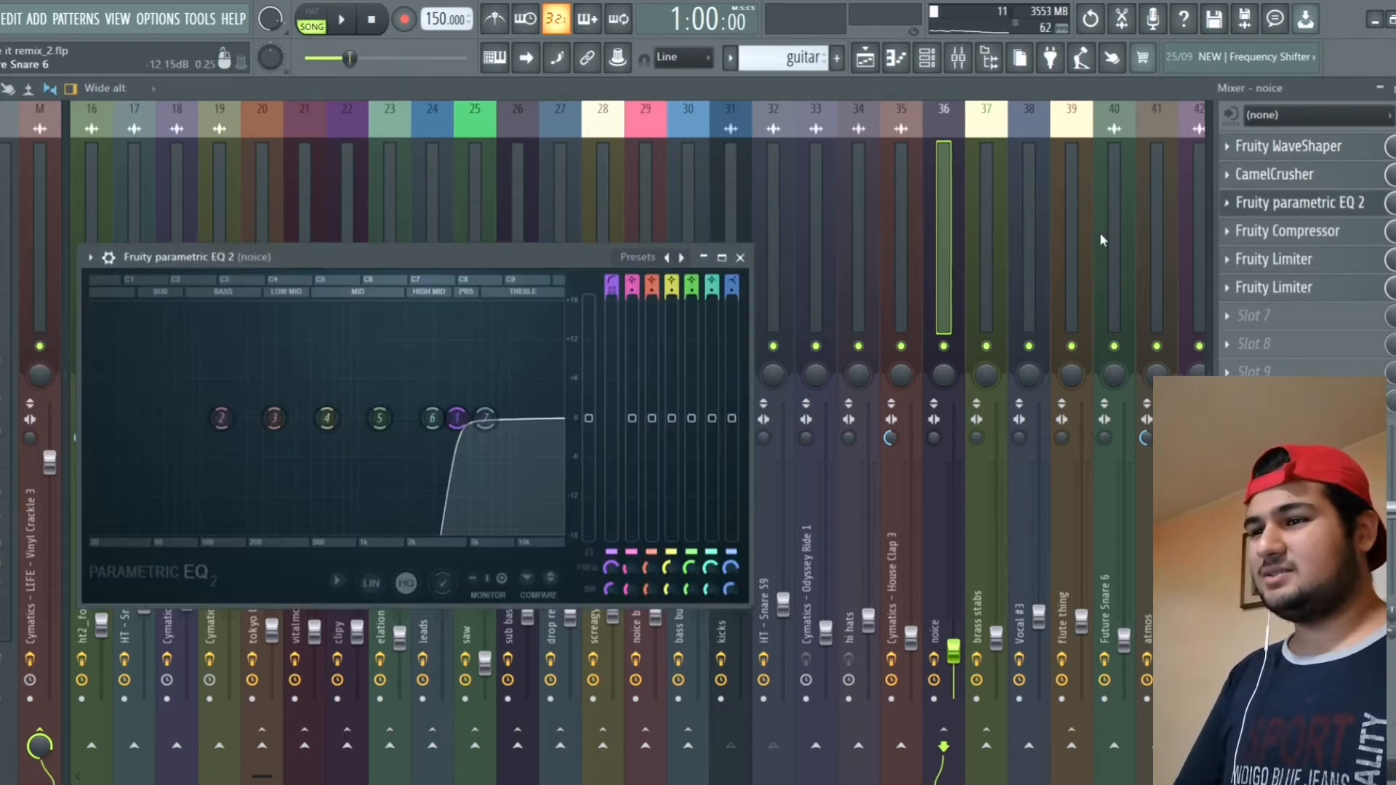
{"action": "left_click", "coordinate": [739, 258]}
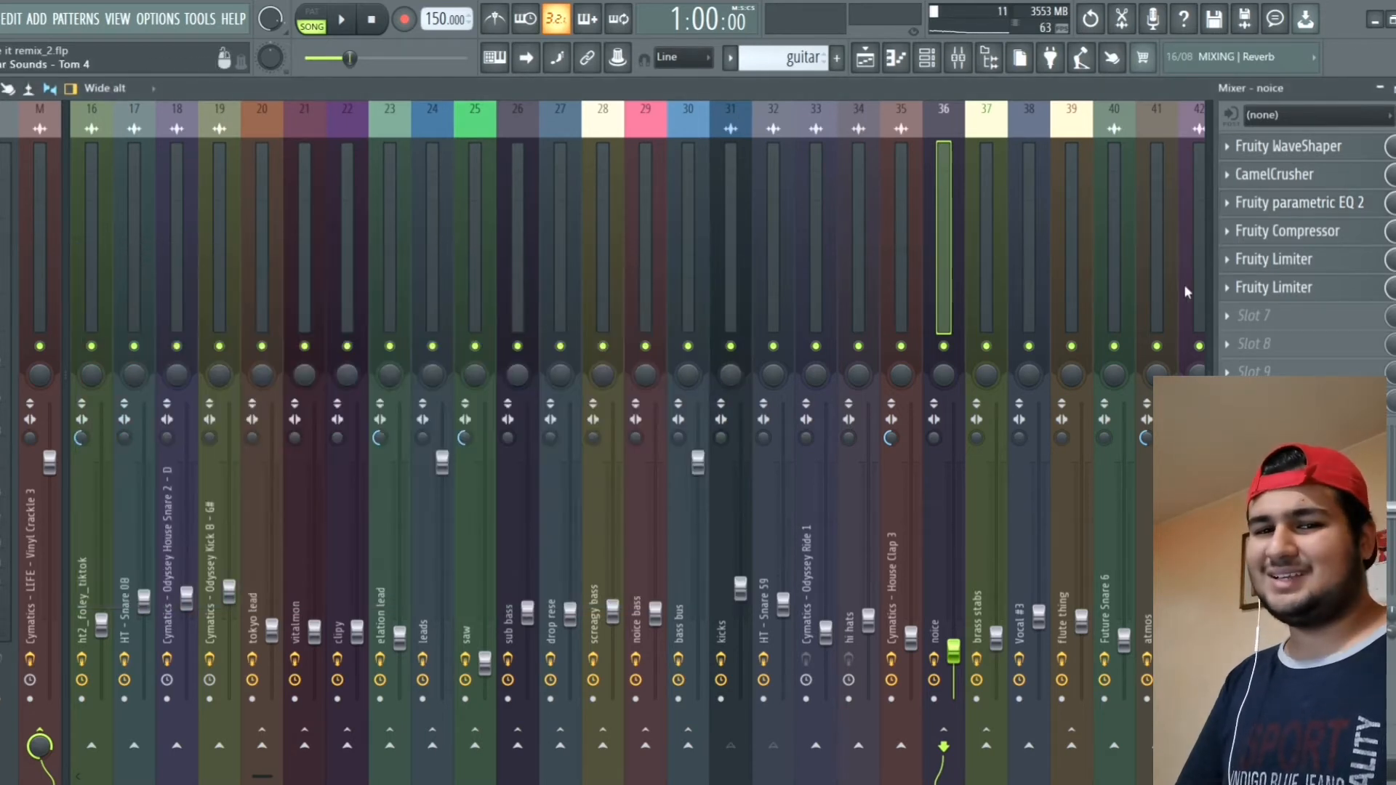
{"action": "left_click", "coordinate": [1272, 233]}
{"action": "left_click", "coordinate": [1272, 232]}
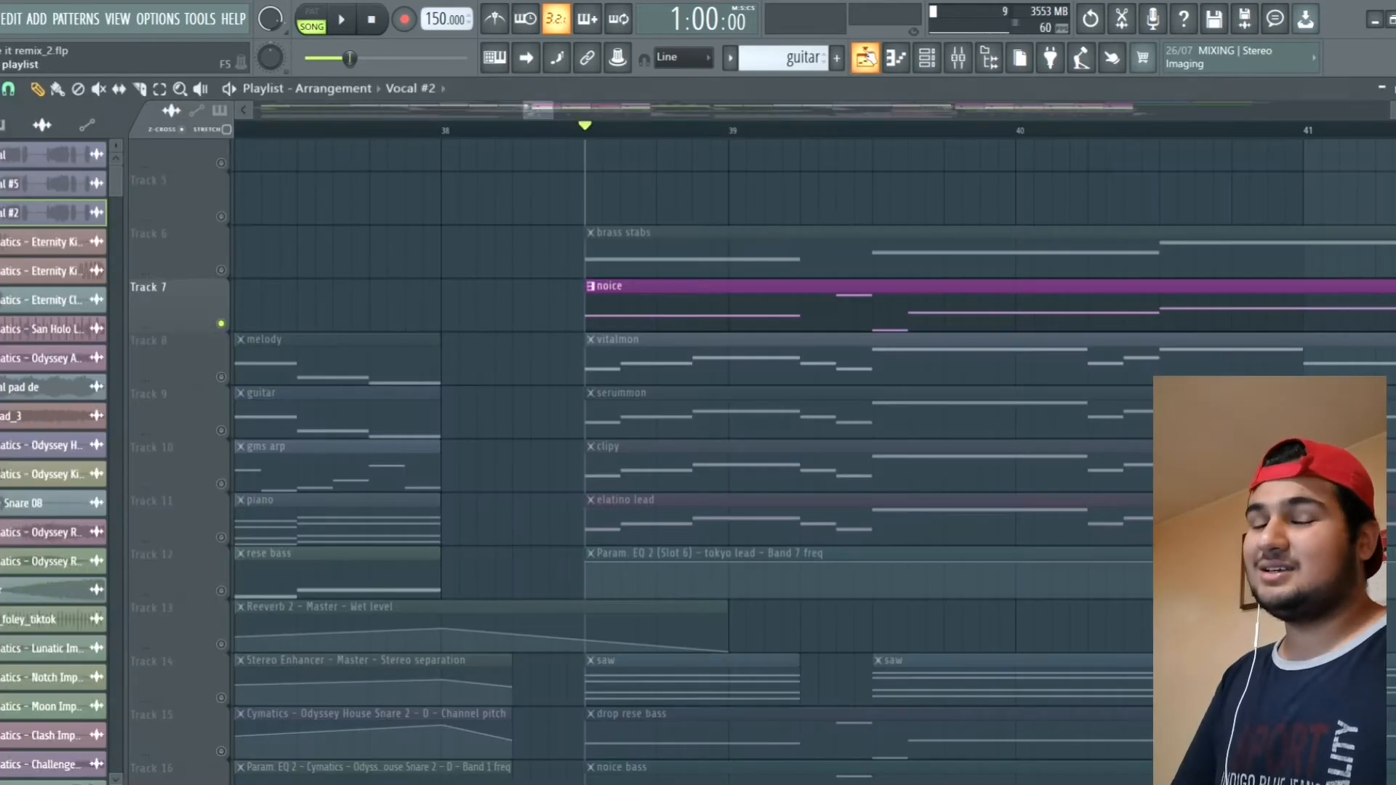
Step: Solo the vitalmon lead on Track 8 of the playlist
{"action": "left_click", "coordinate": [866, 58]}
{"action": "scroll", "coordinate": [621, 396], "scroll_direction": "down", "scroll_amount": 2}
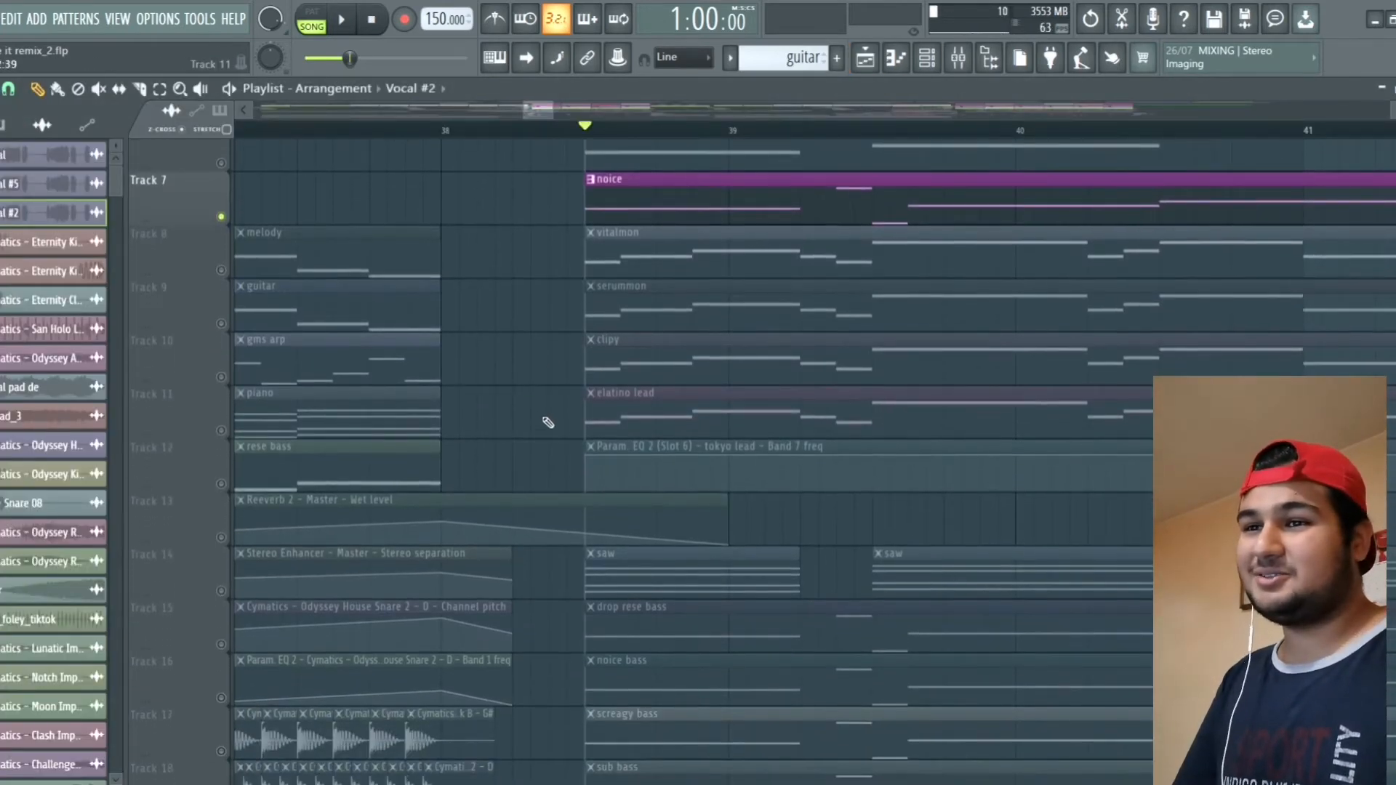
{"action": "right_click", "coordinate": [221, 271]}
{"action": "left_click", "coordinate": [221, 323]}
{"action": "left_click", "coordinate": [221, 376]}
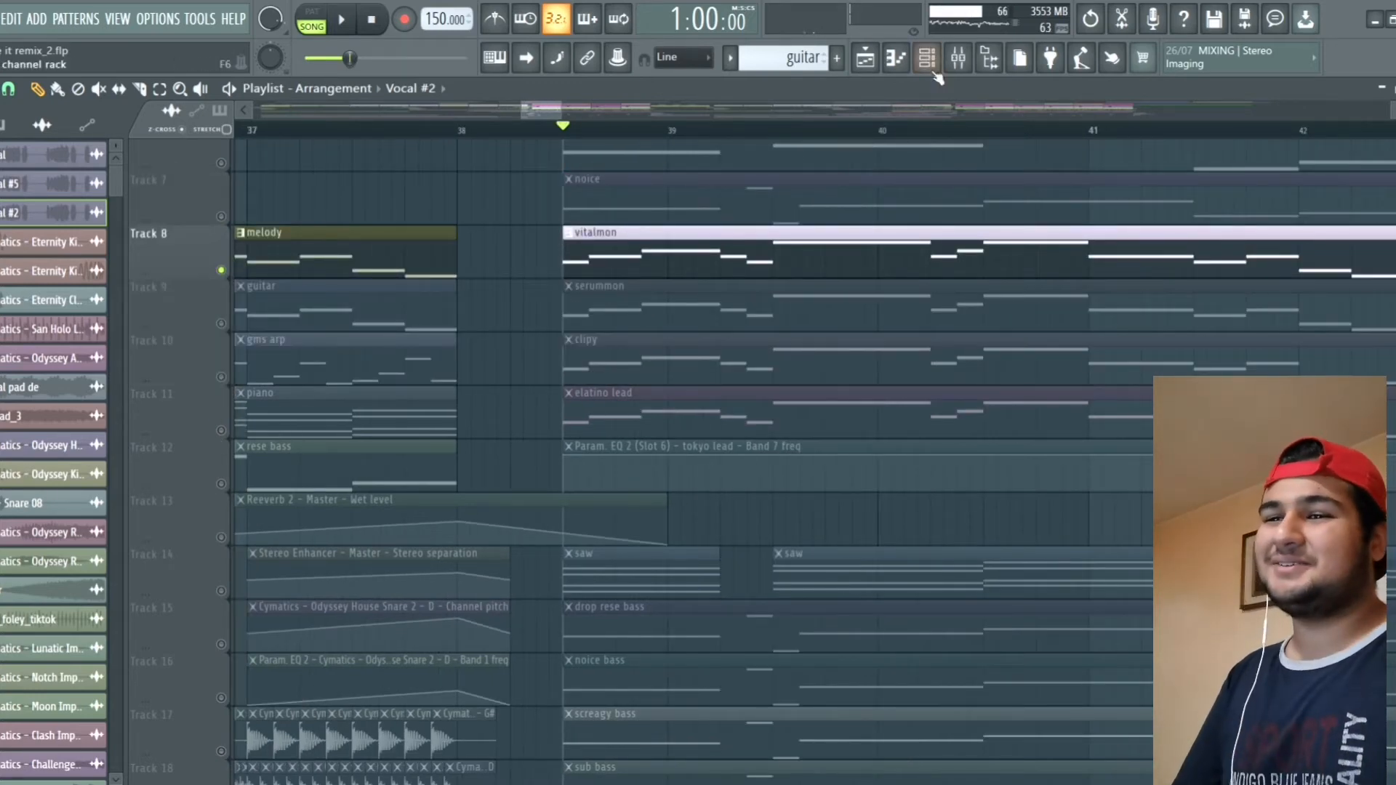
Step: Play the vitalmon lead briefly and examine the oscillator and effects settings in its Vital instrument
{"action": "left_click", "coordinate": [927, 57]}
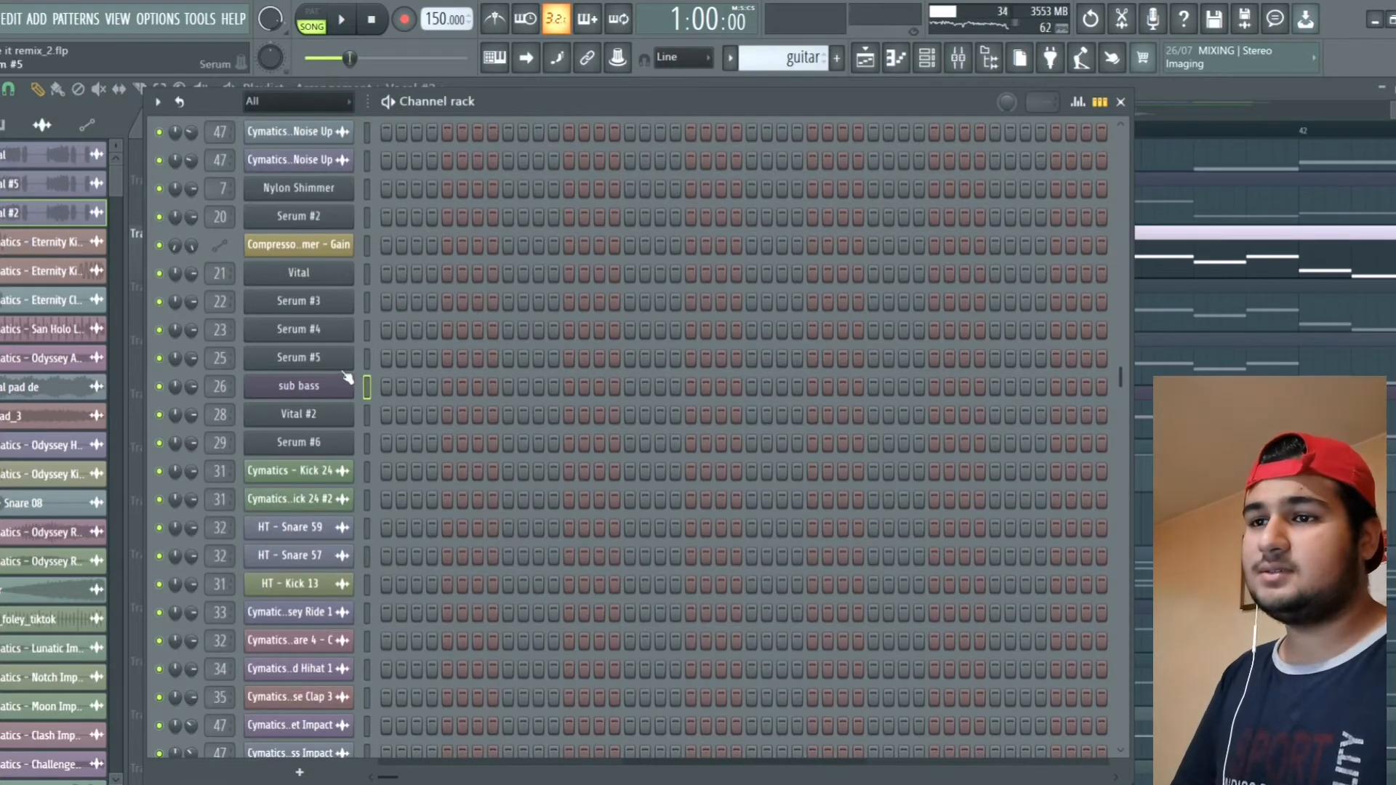
{"action": "key", "text": "space"}
{"action": "key", "text": "space"}
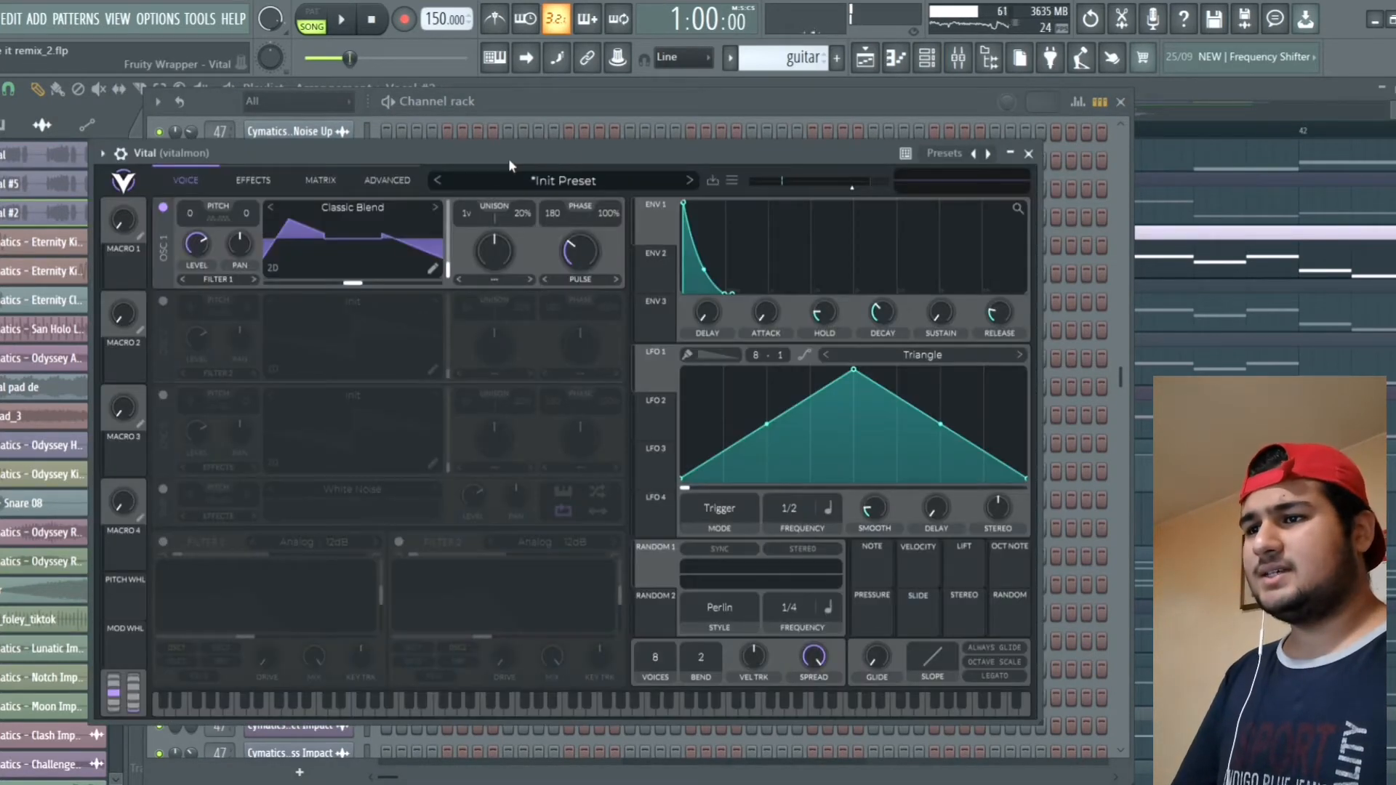
{"action": "left_click_drag", "start_coordinate": [509, 157], "coordinate": [613, 122]}
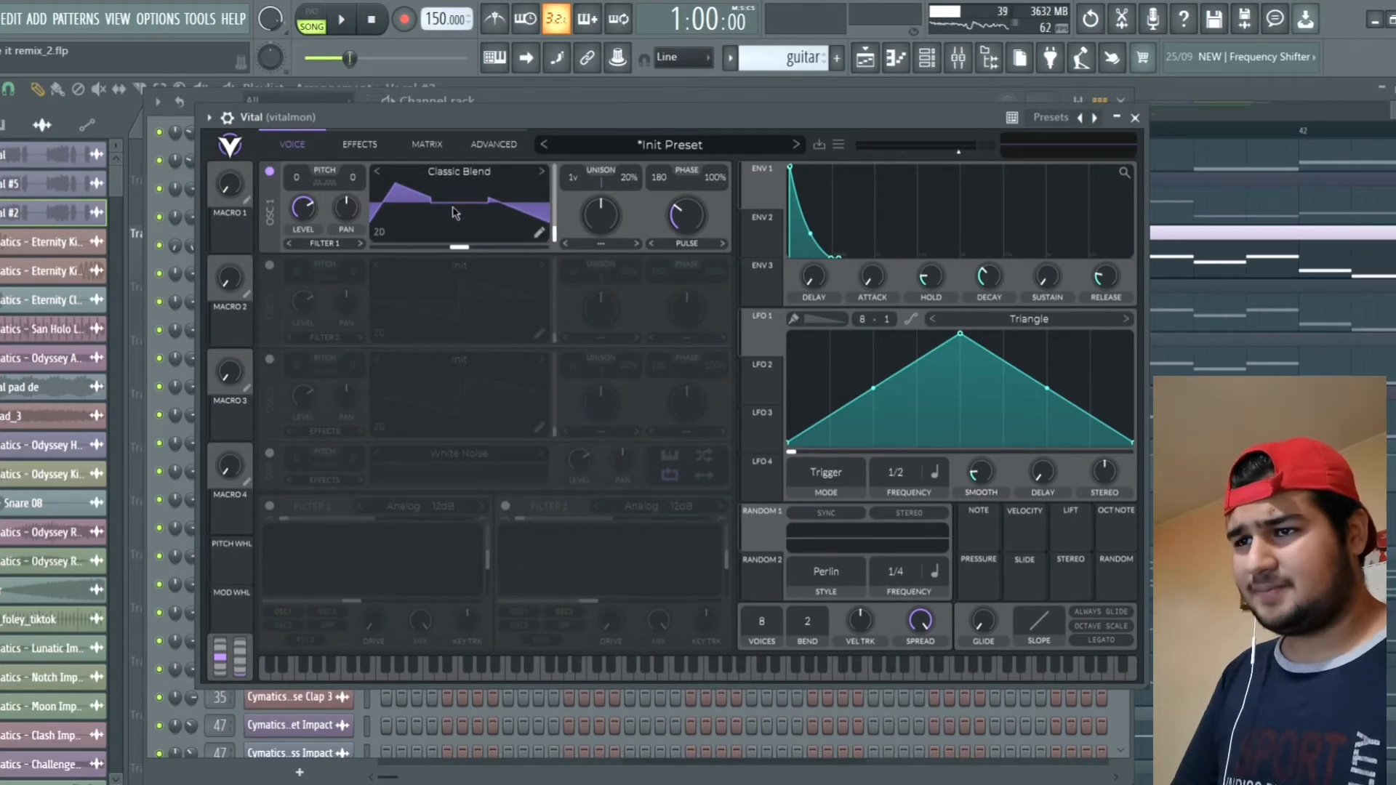
{"action": "left_click", "coordinate": [459, 175]}
{"action": "left_click", "coordinate": [466, 179]}
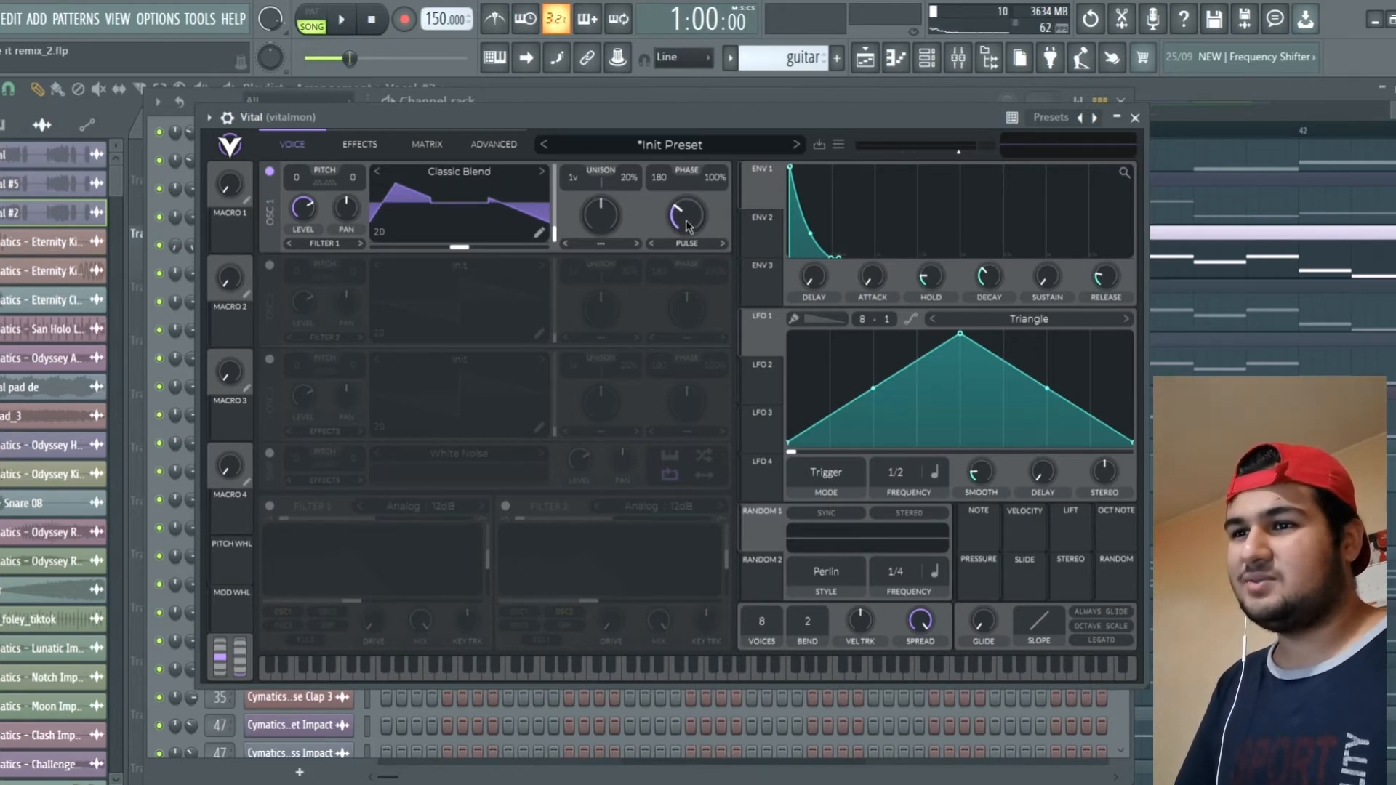
{"action": "left_click", "coordinate": [347, 146]}
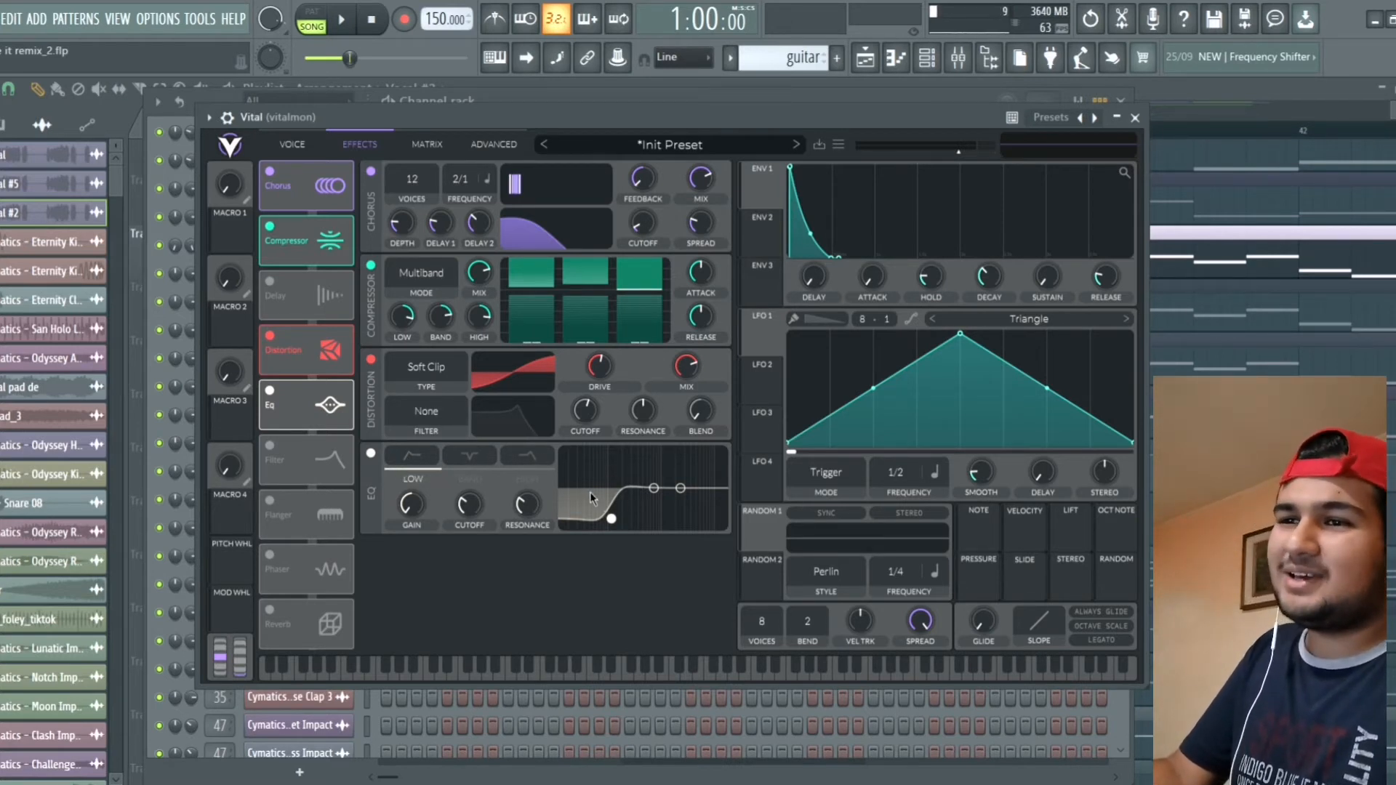
Step: Play the vitalmon lead in the mixer and inspect the OTT, Fruity Reeverb 2 and Soundgoodizer on its track
{"action": "left_click", "coordinate": [303, 145]}
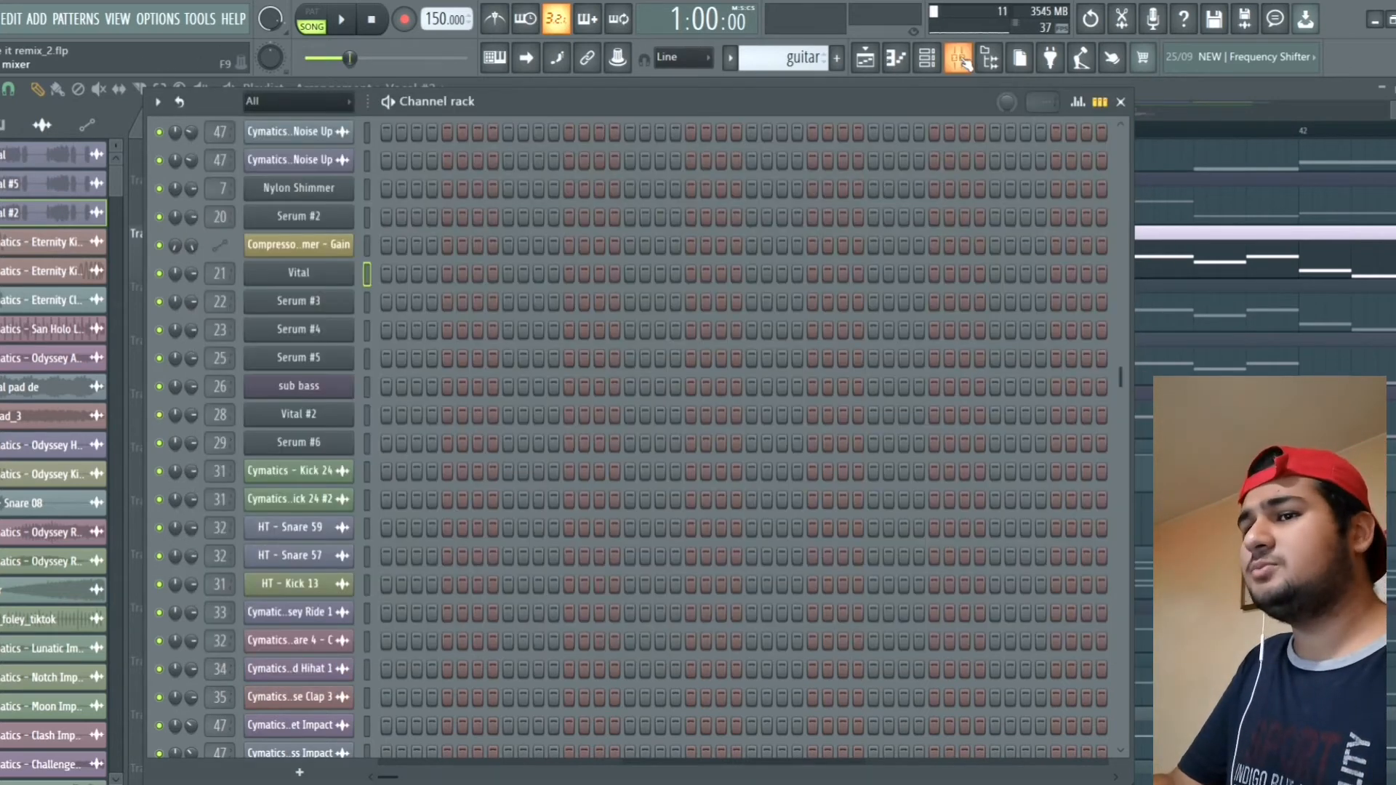
{"action": "left_click", "coordinate": [958, 58]}
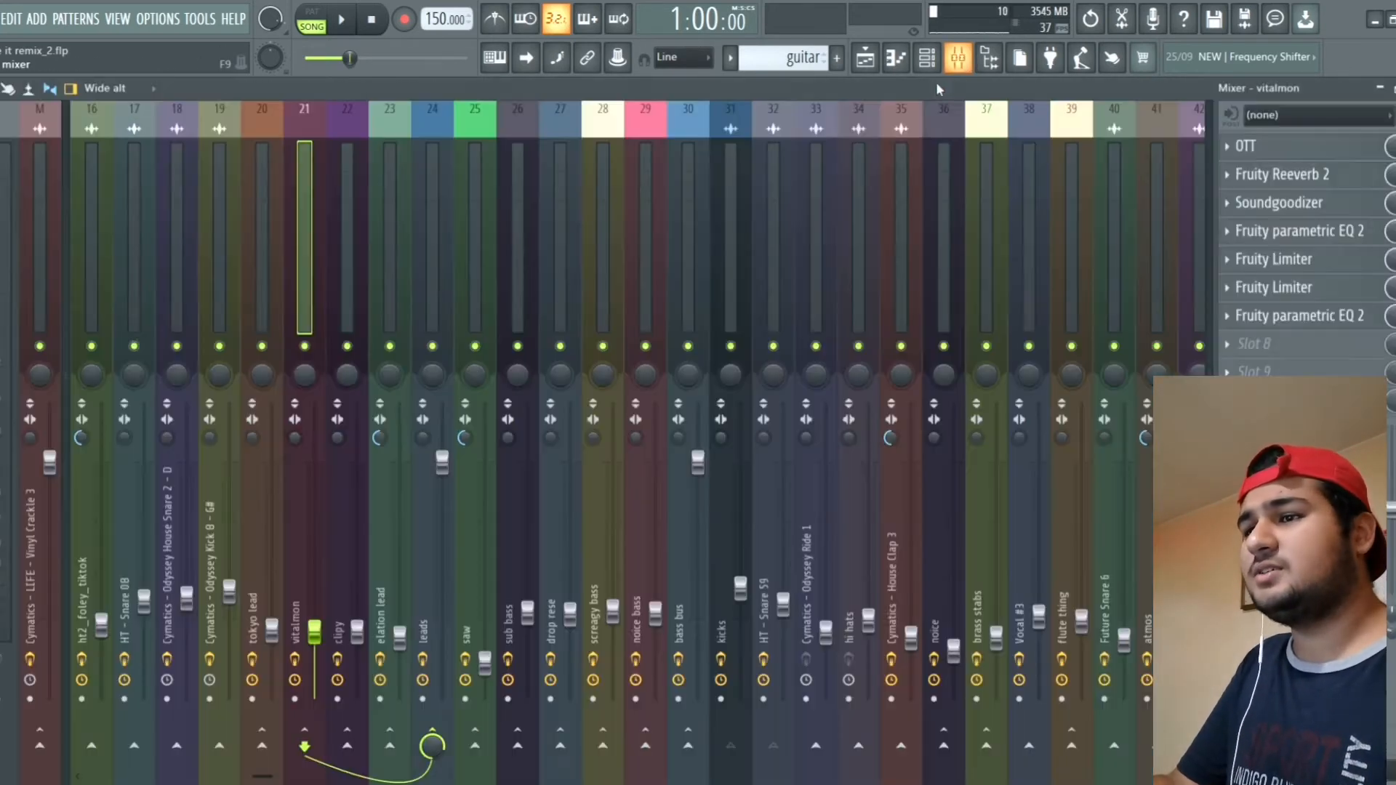
{"action": "key", "text": "space"}
{"action": "key", "text": "space"}
{"action": "left_click", "coordinate": [1292, 148]}
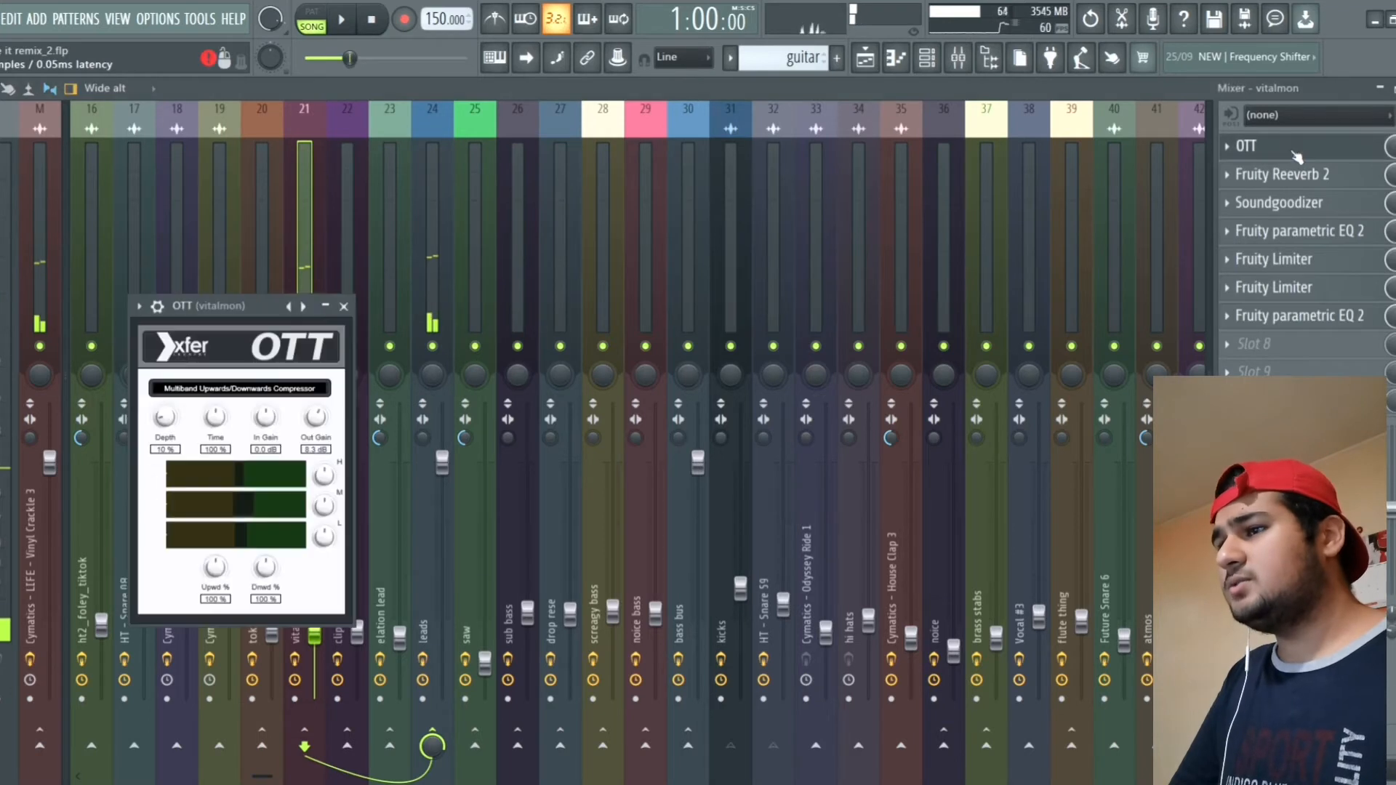
{"action": "left_click", "coordinate": [1294, 151]}
{"action": "left_click", "coordinate": [1294, 178]}
{"action": "left_click", "coordinate": [1294, 178]}
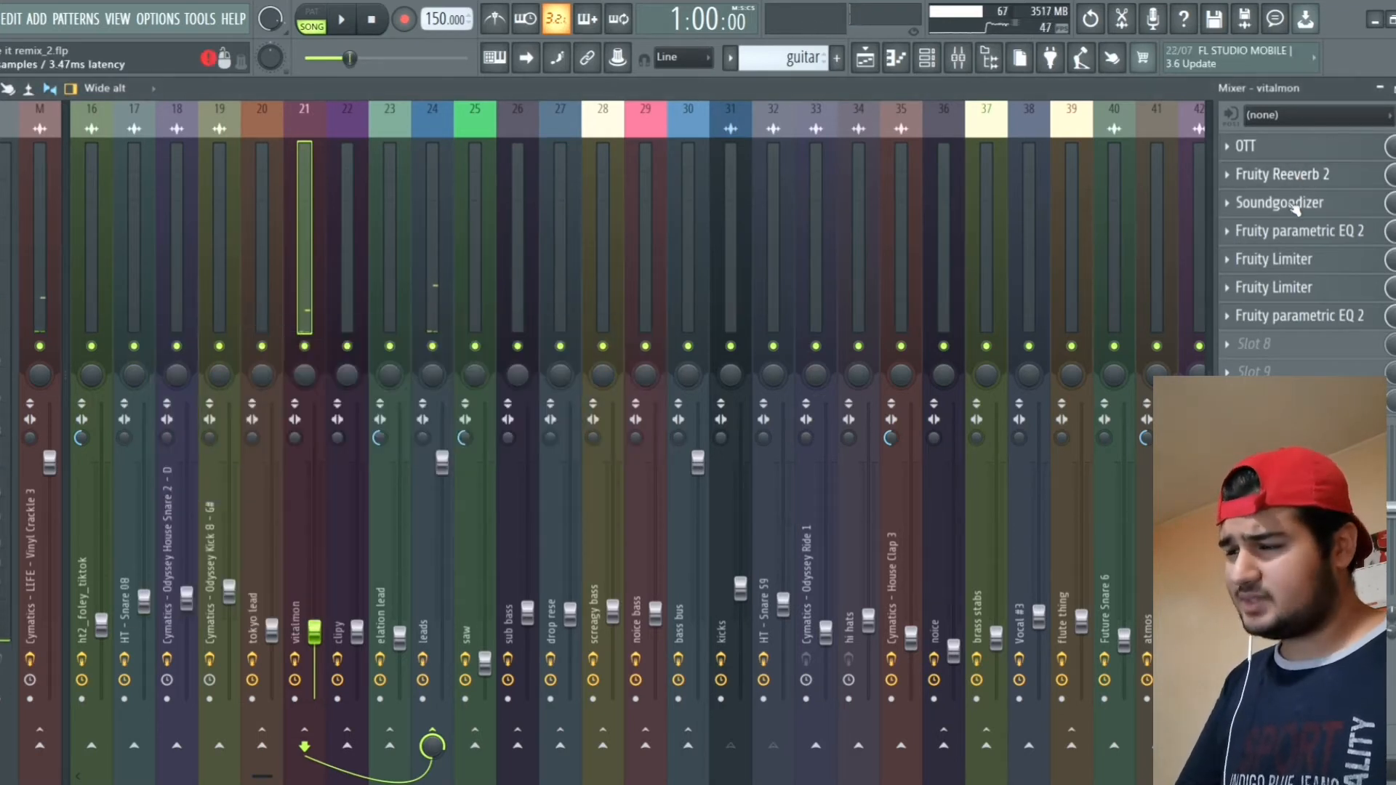
{"action": "left_click", "coordinate": [1297, 205]}
{"action": "left_click", "coordinate": [1298, 206]}
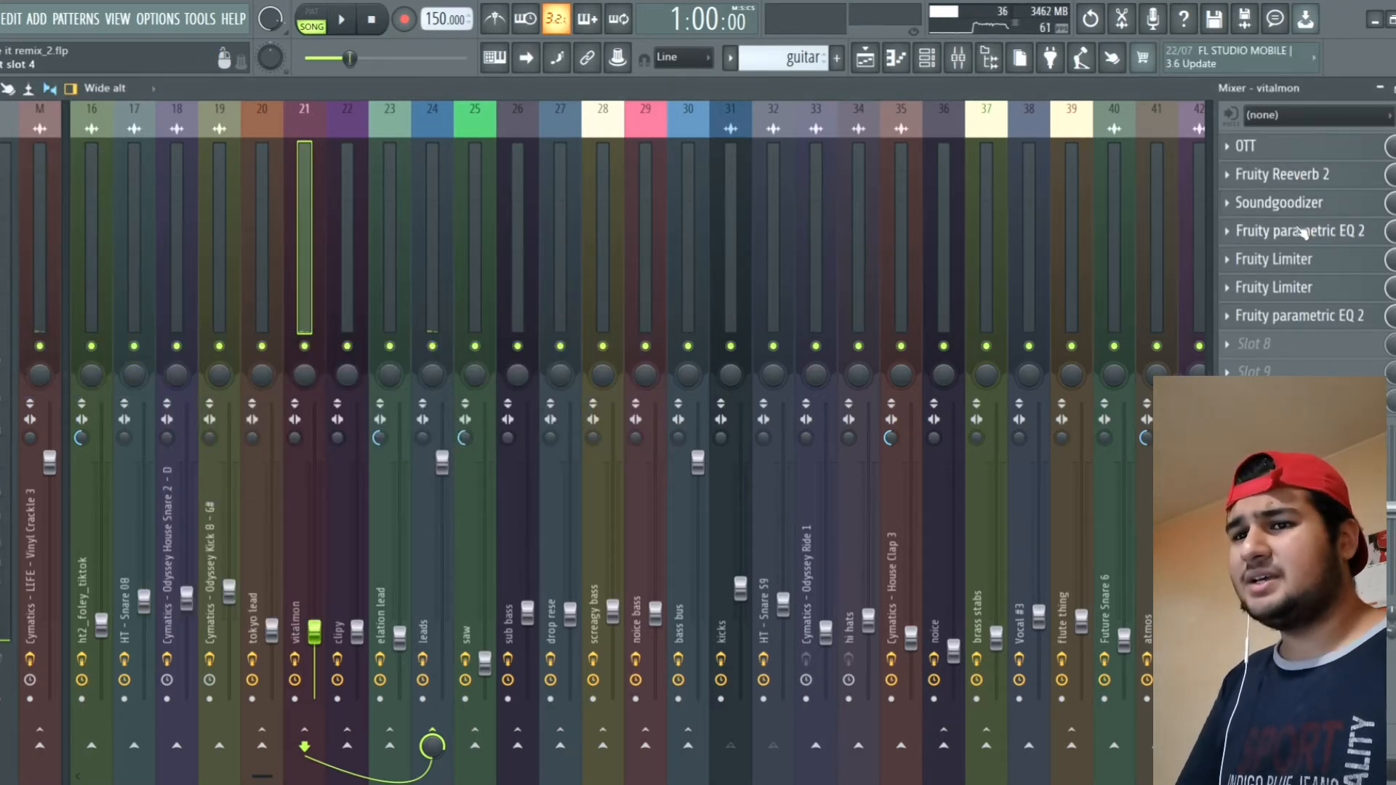
Step: Inspect both Fruity parametric EQ 2 instances and the first Fruity Limiter on the vitalmon mixer track
{"action": "left_click", "coordinate": [1301, 232]}
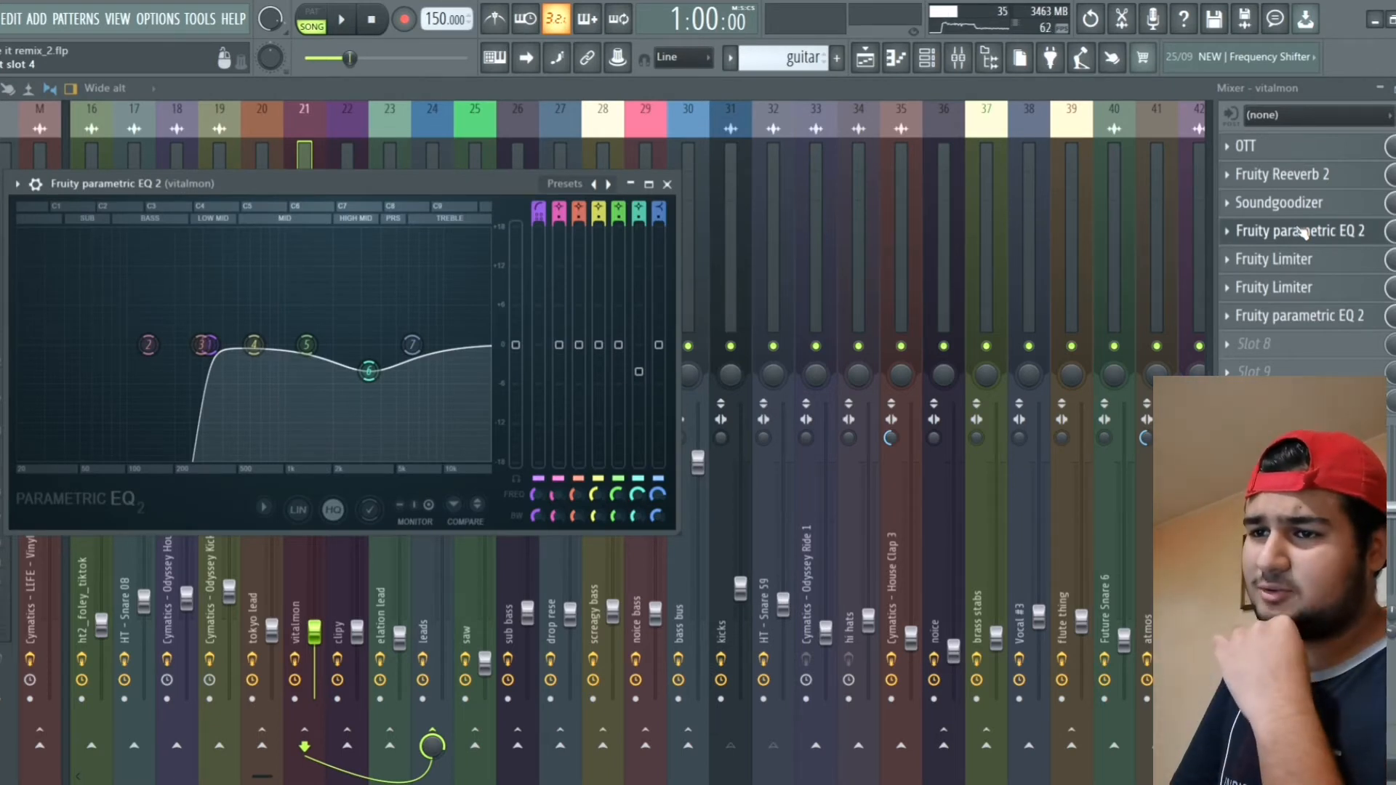
{"action": "mouse_move", "coordinate": [392, 389]}
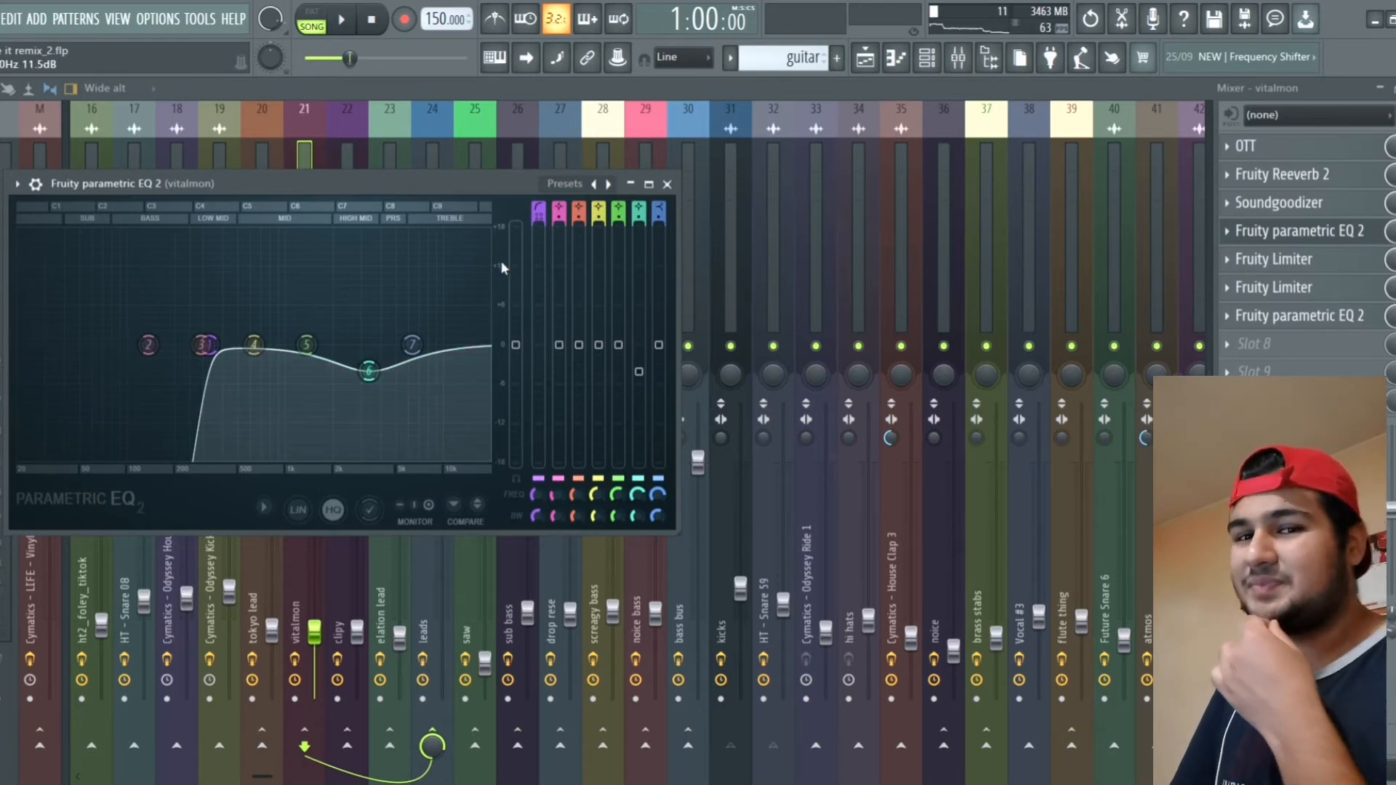
{"action": "left_click", "coordinate": [668, 184]}
{"action": "left_click", "coordinate": [1310, 259]}
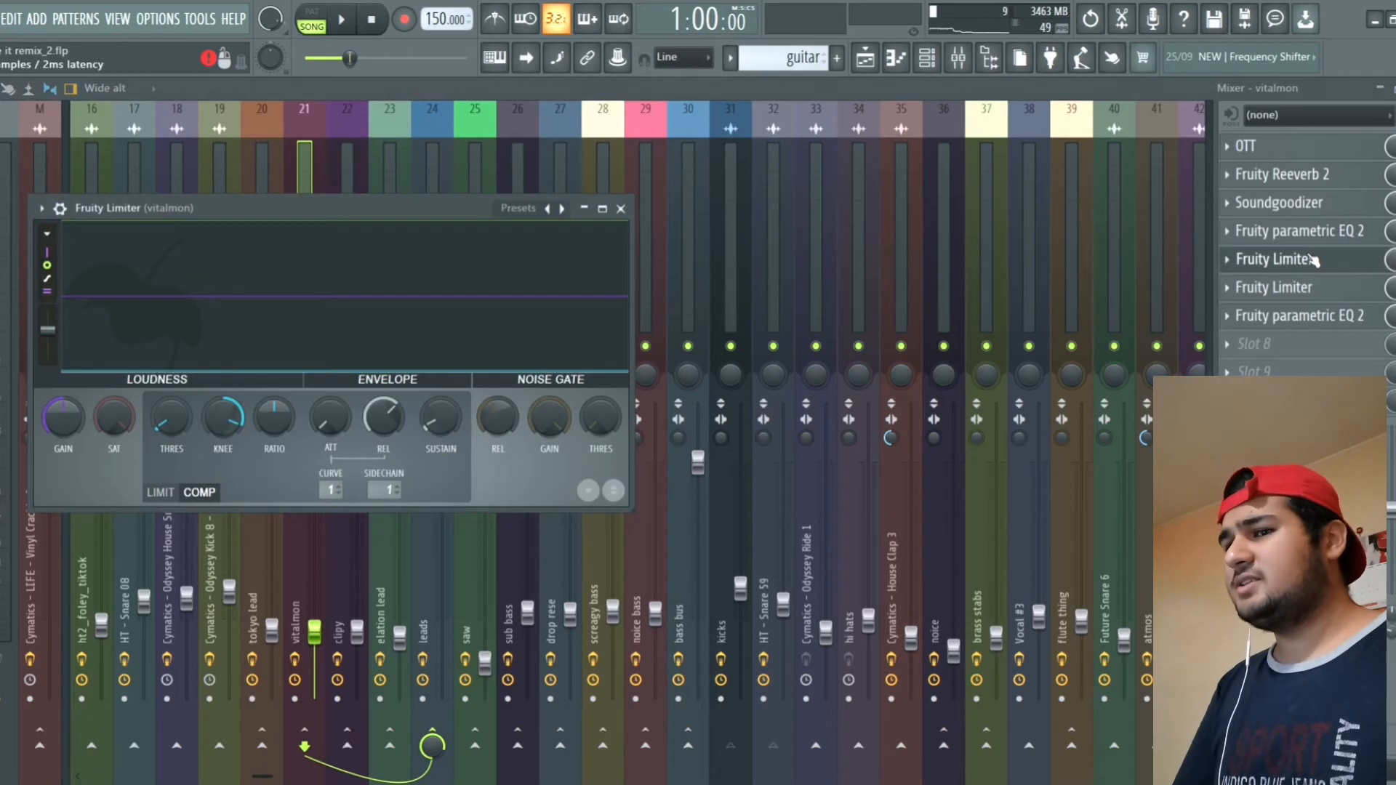
{"action": "left_click", "coordinate": [1313, 260]}
{"action": "left_click", "coordinate": [1302, 316]}
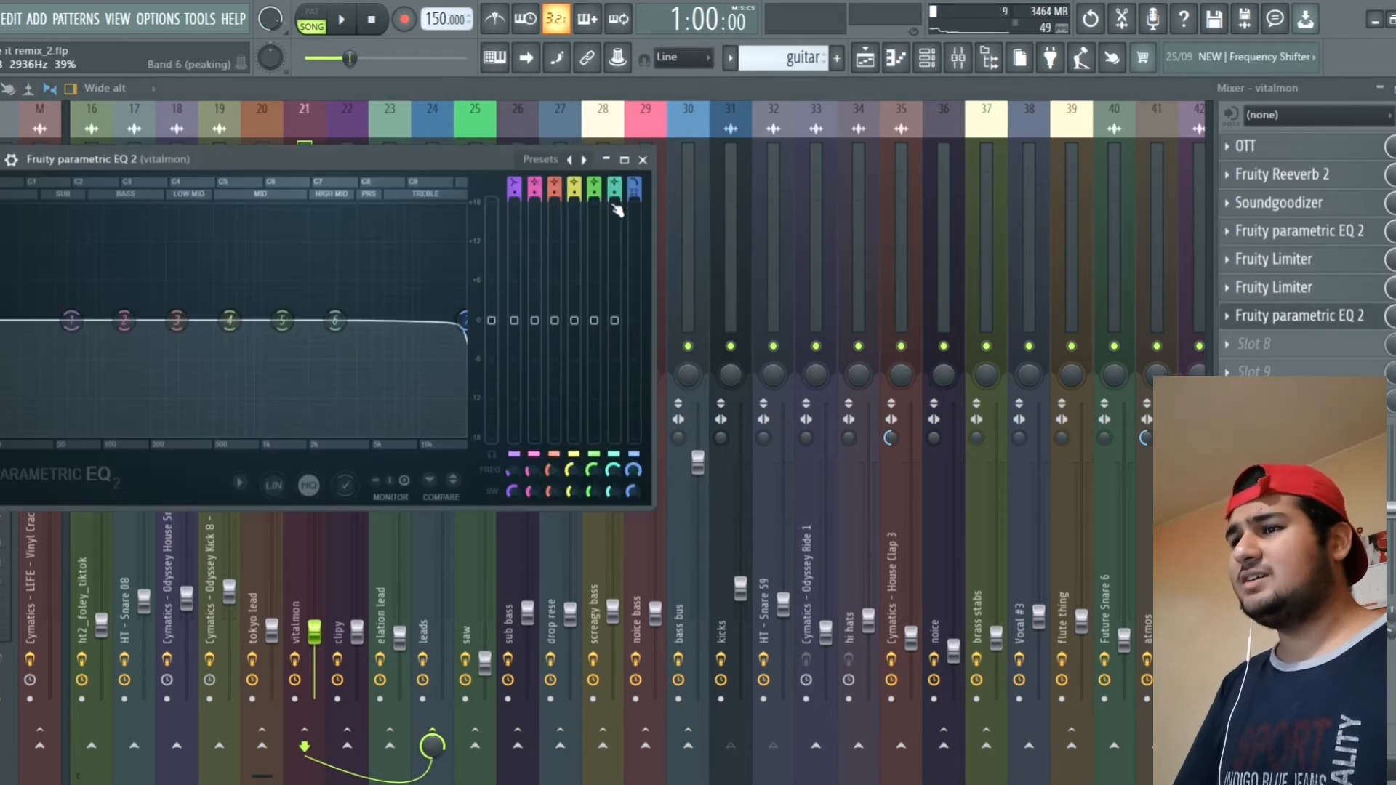
{"action": "left_click", "coordinate": [643, 159]}
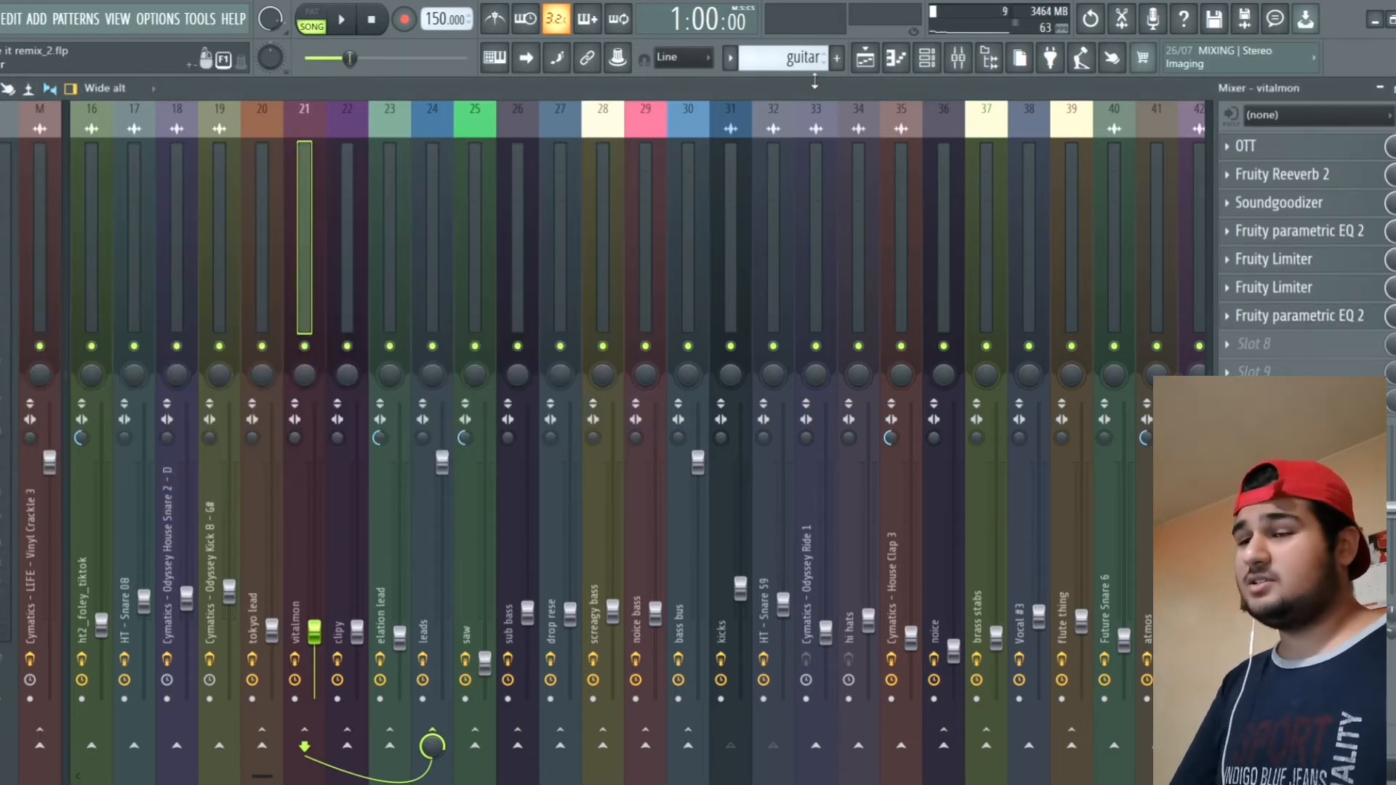
Step: Solo and play the serummon lead on Track 9 of the playlist and open its Serum #2 instrument
{"action": "left_click", "coordinate": [865, 67]}
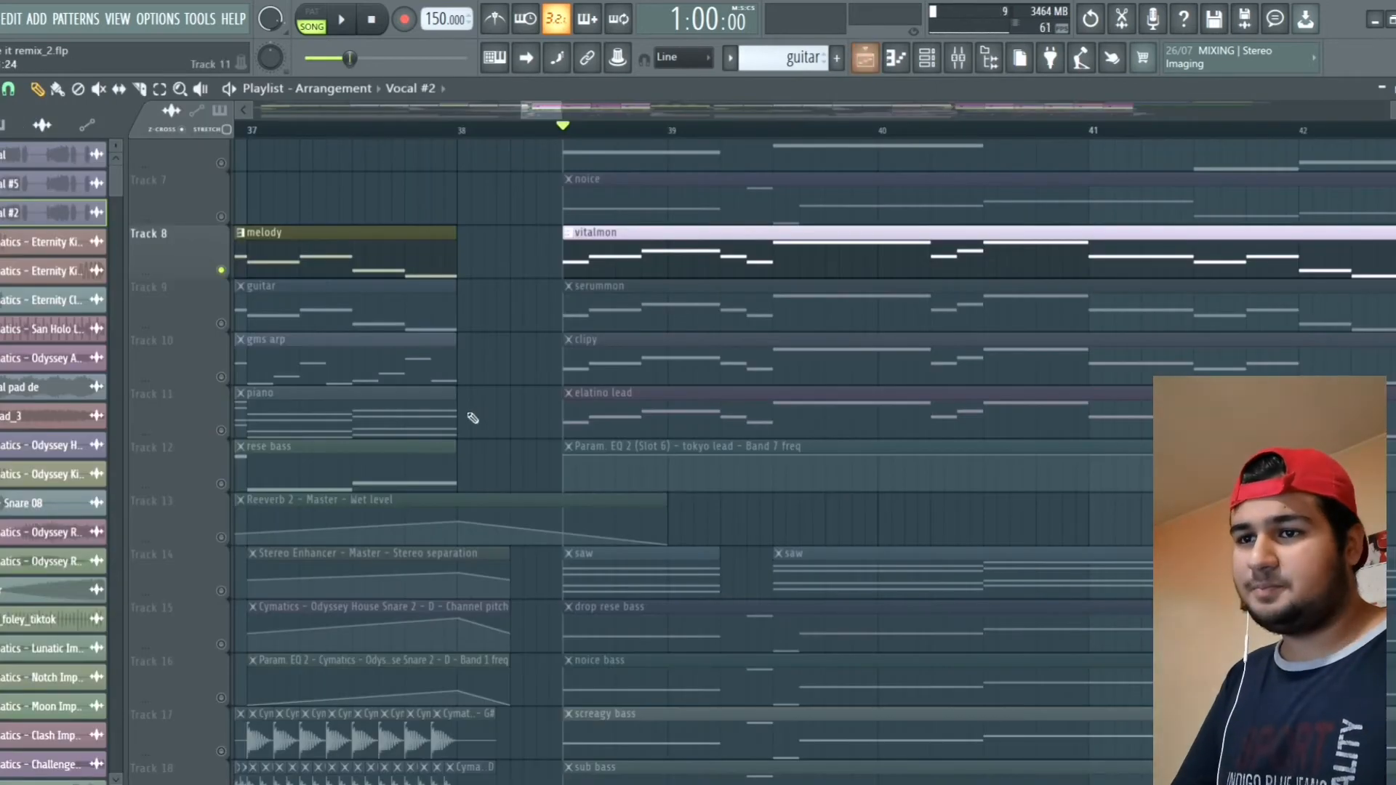
{"action": "key", "text": "space"}
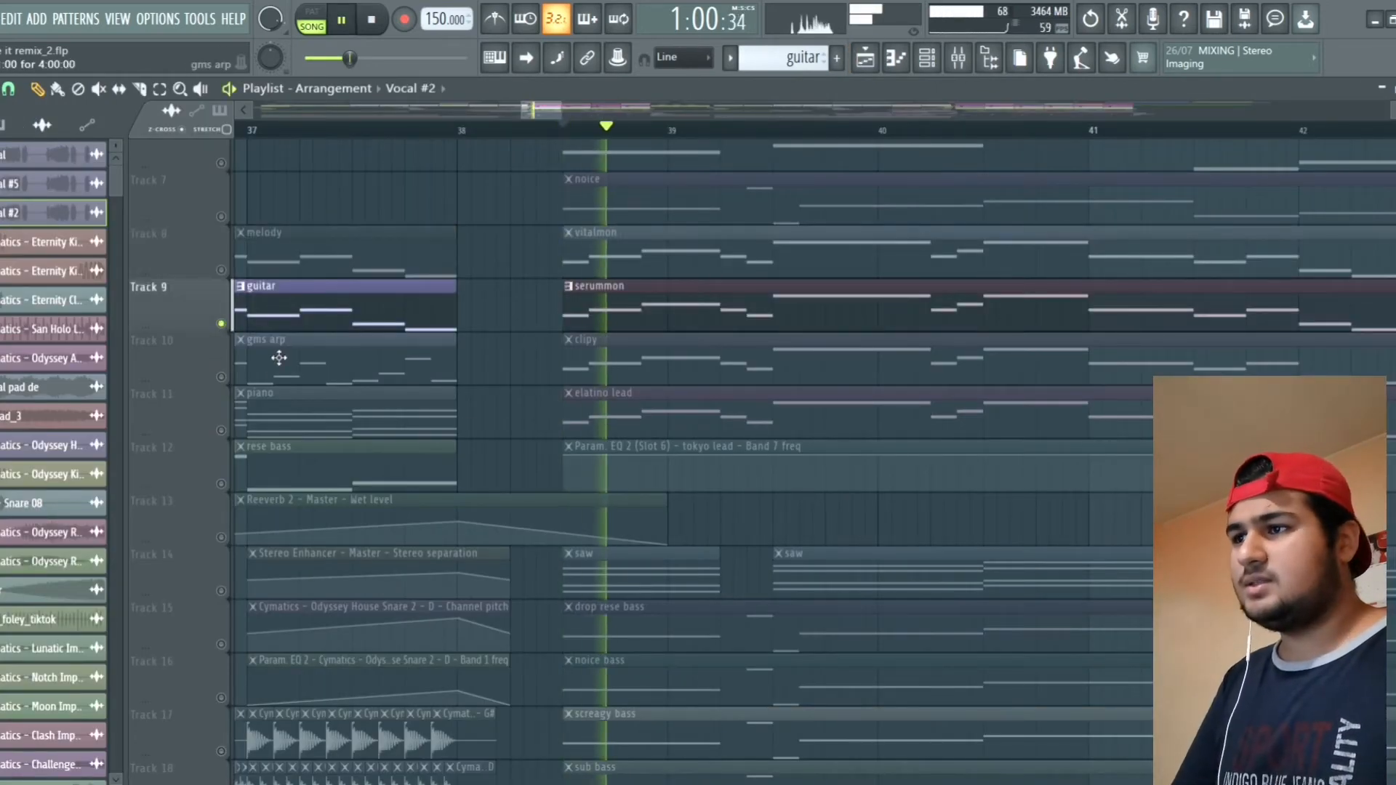
{"action": "left_click", "coordinate": [931, 59]}
{"action": "key", "text": "space"}
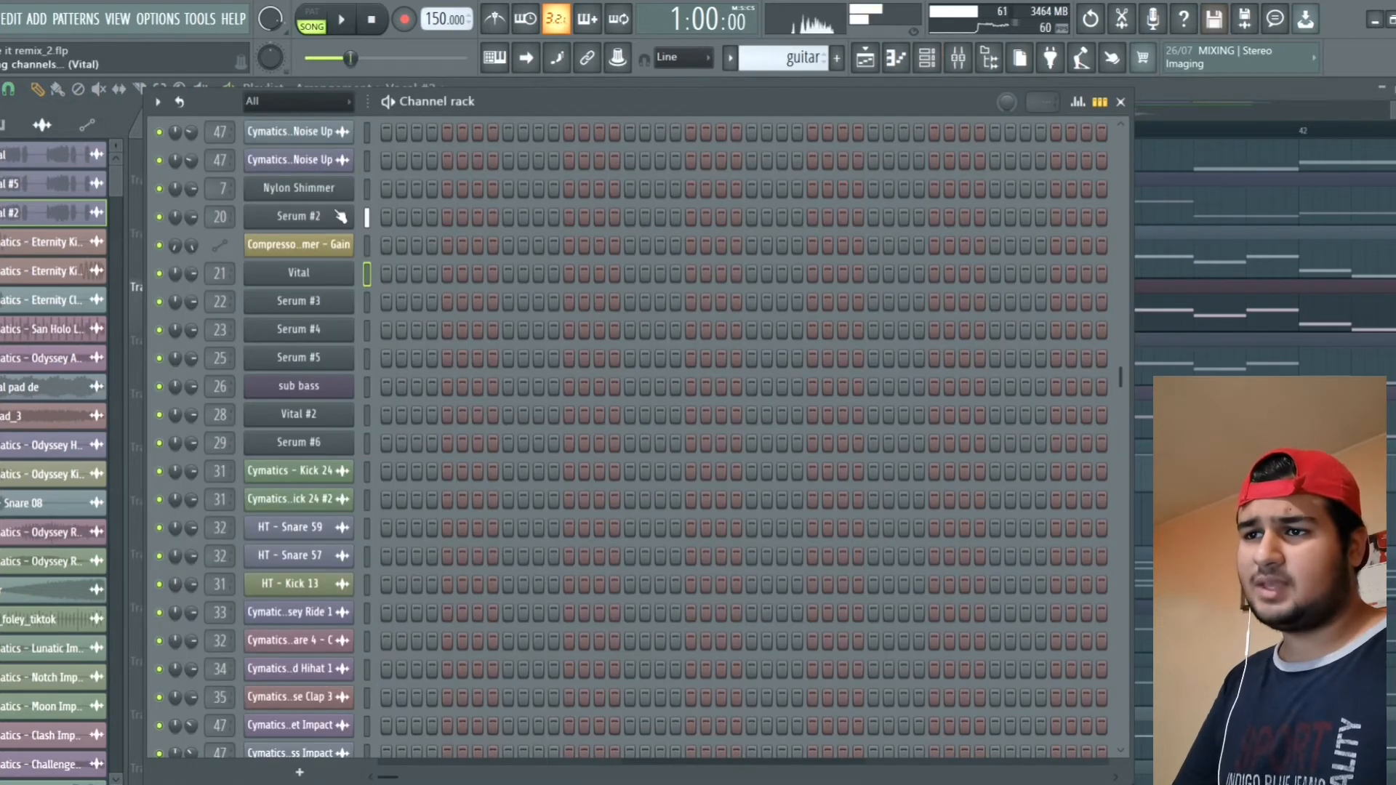
{"action": "left_click", "coordinate": [340, 216]}
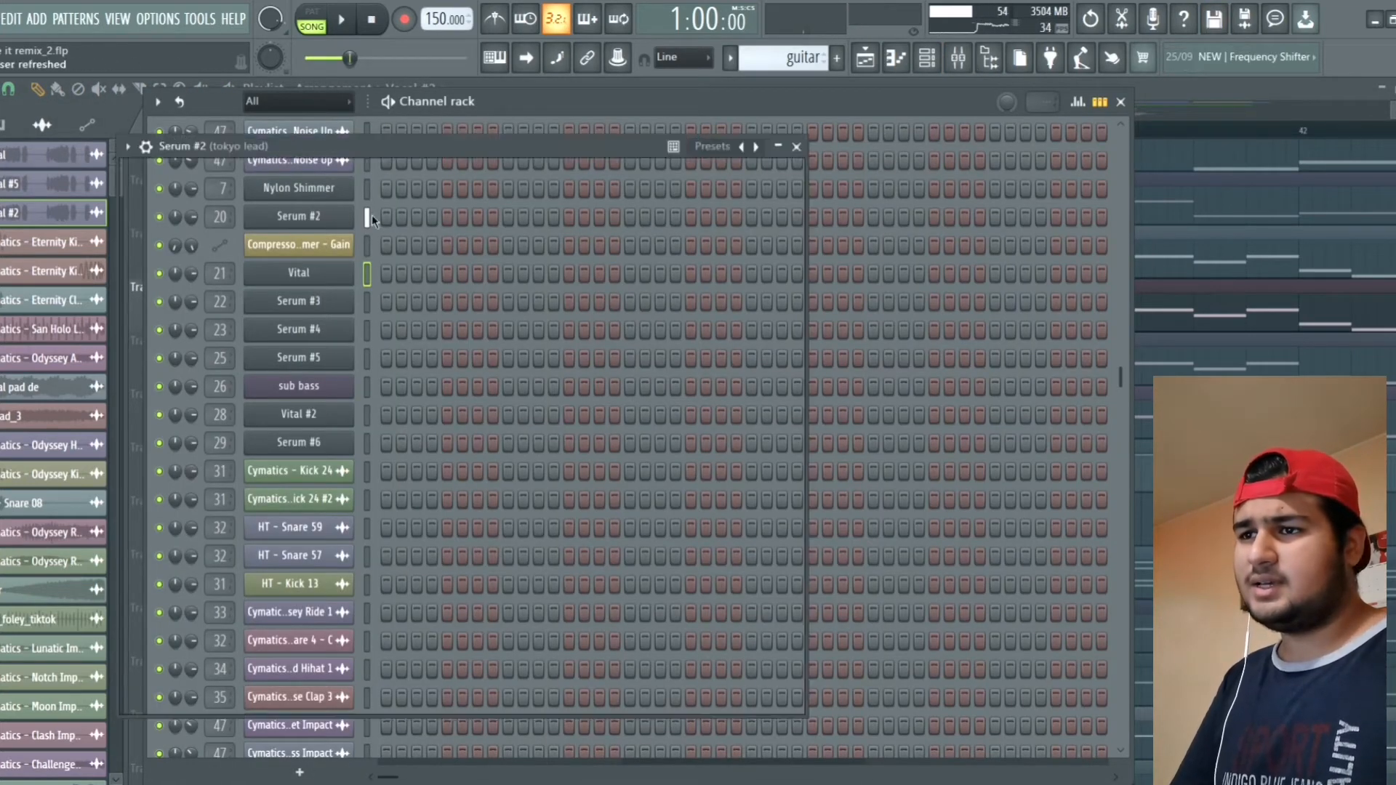
{"action": "left_click_drag", "start_coordinate": [488, 144], "coordinate": [663, 155]}
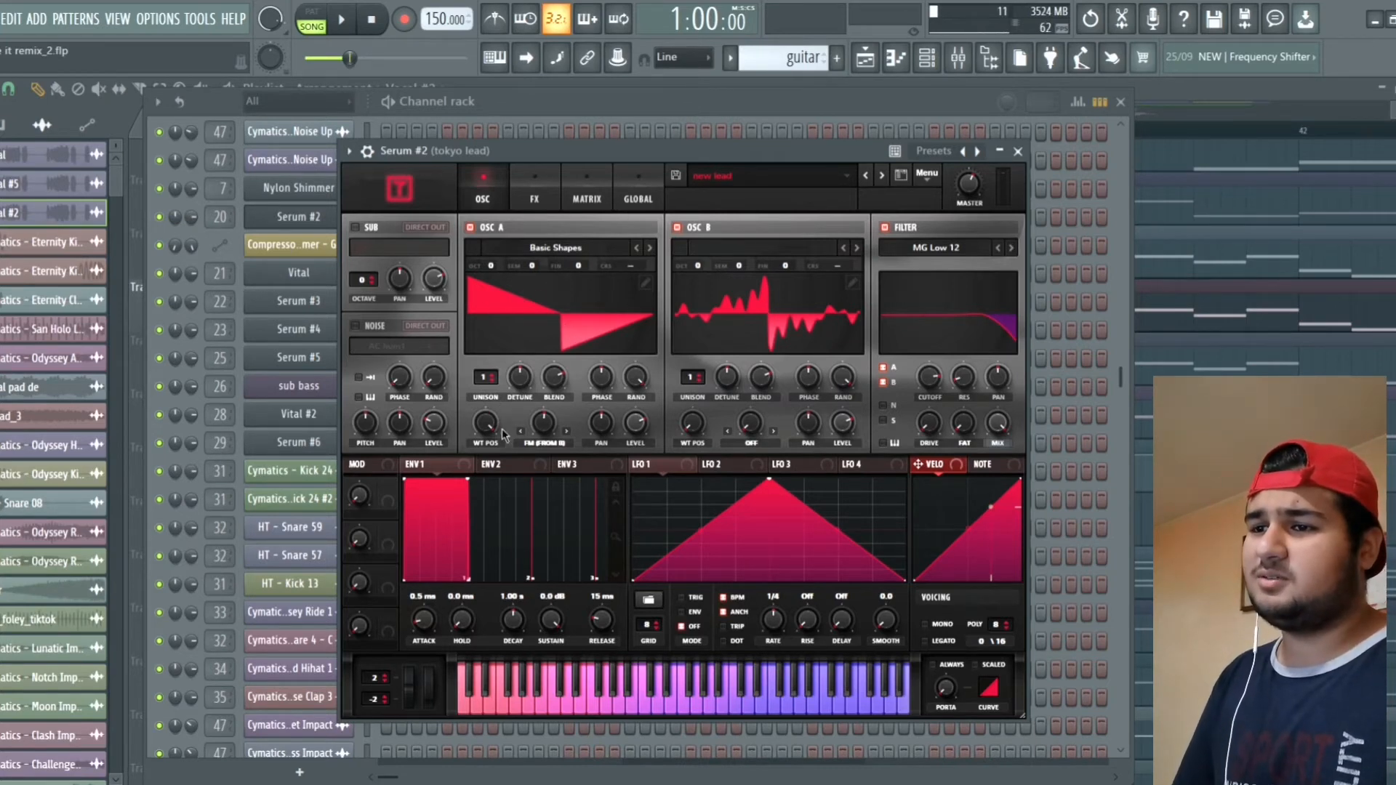
Step: Examine oscillators A and B in Serum #2, including oscillator B's waveform in the wavetable editor
{"action": "left_click_drag", "start_coordinate": [484, 416], "coordinate": [516, 337]}
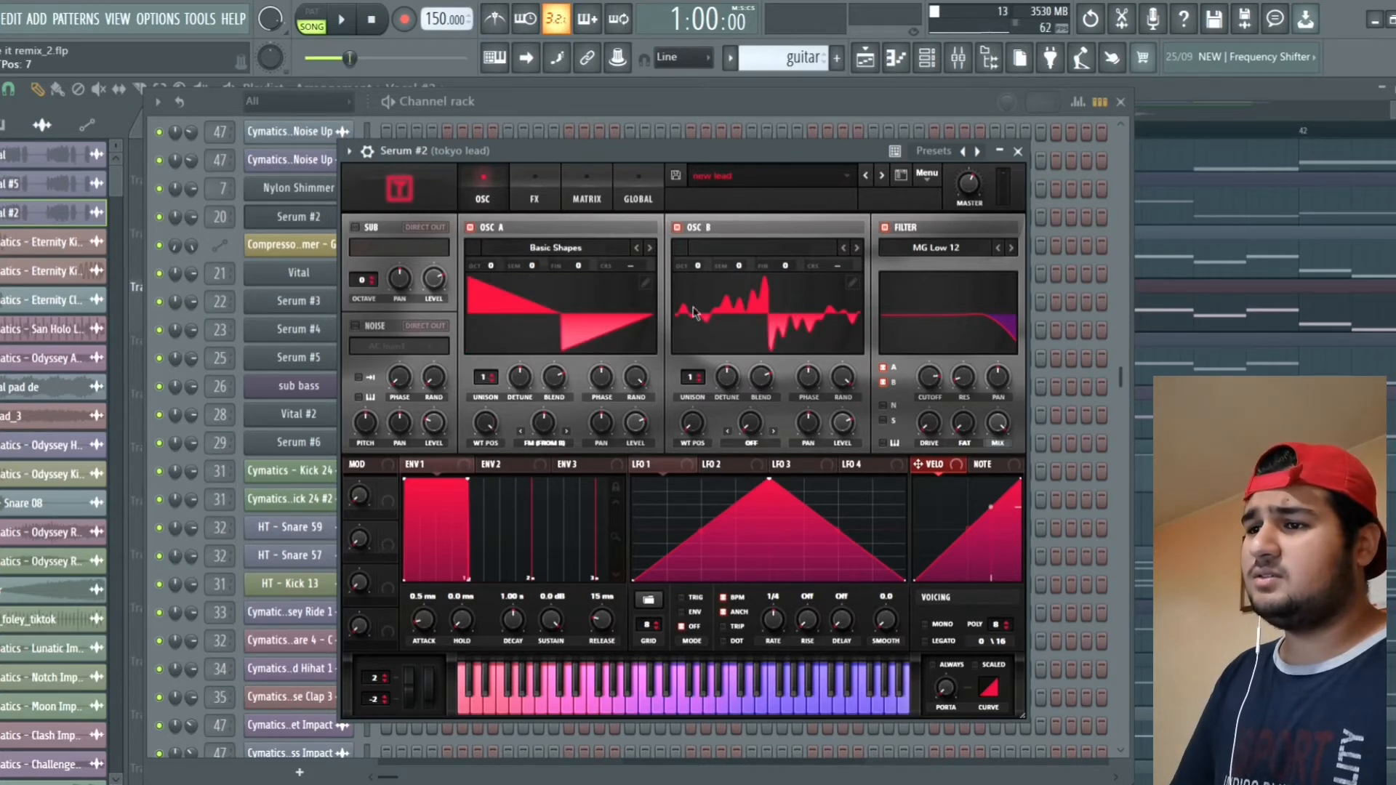
{"action": "left_click", "coordinate": [701, 324]}
{"action": "left_click", "coordinate": [703, 330]}
{"action": "left_click", "coordinate": [613, 311]}
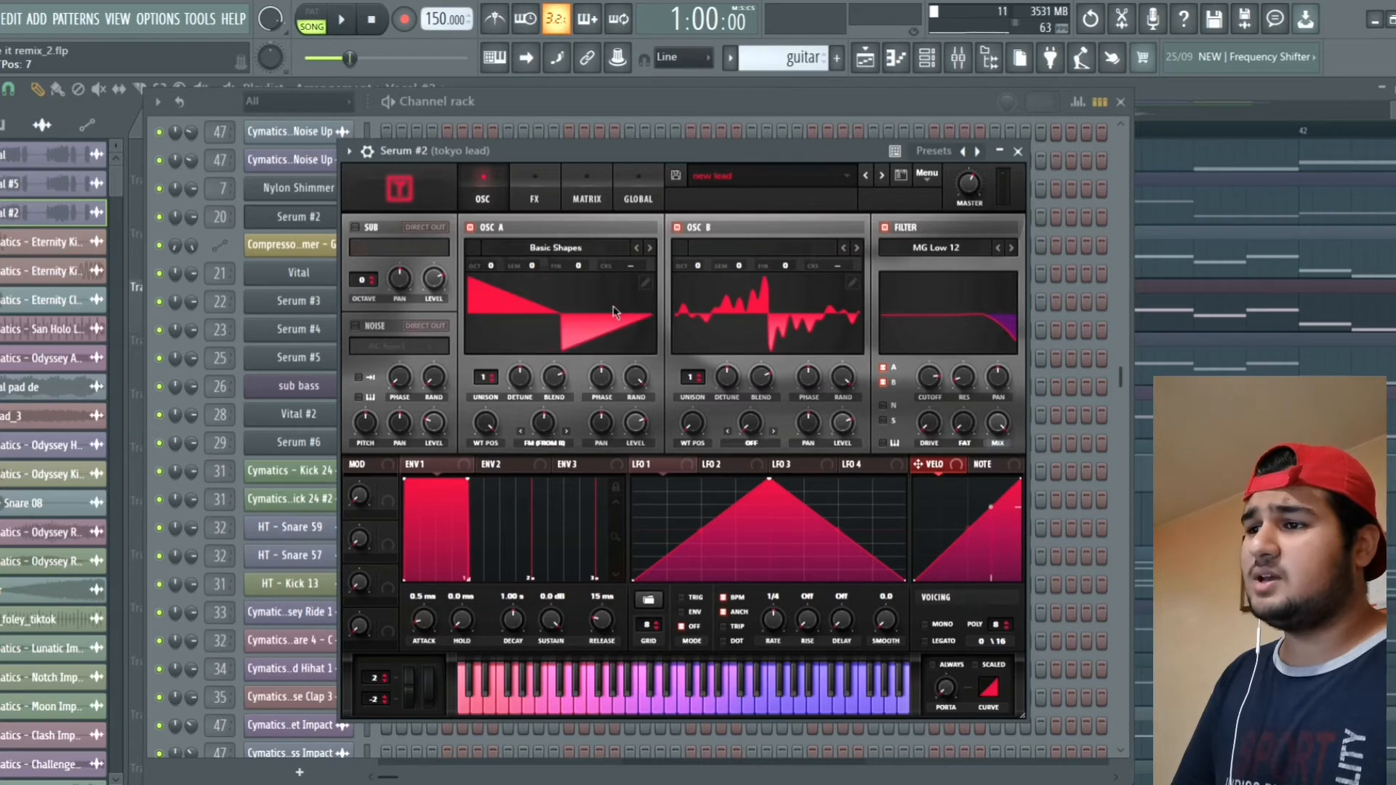
{"action": "double_click", "coordinate": [846, 309]}
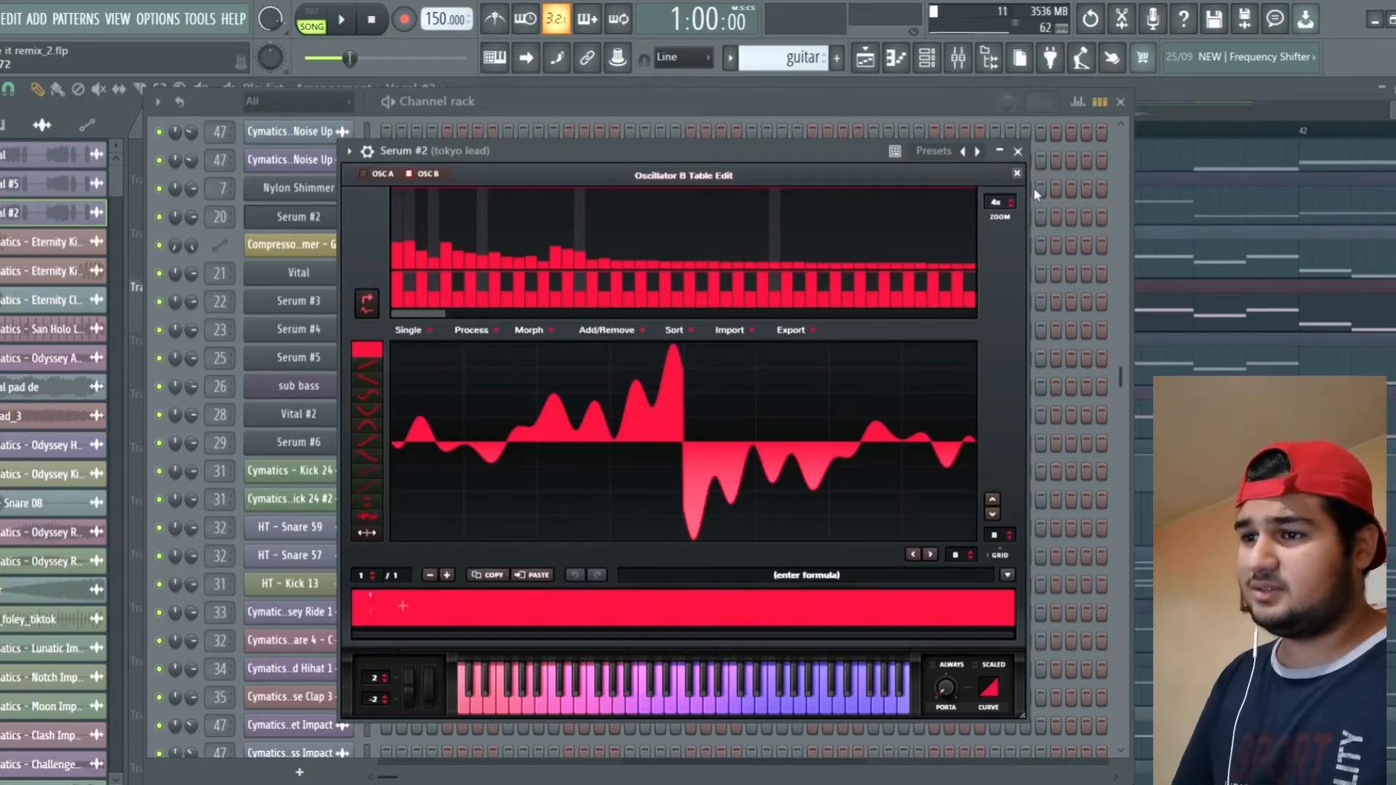
{"action": "left_click", "coordinate": [1017, 175]}
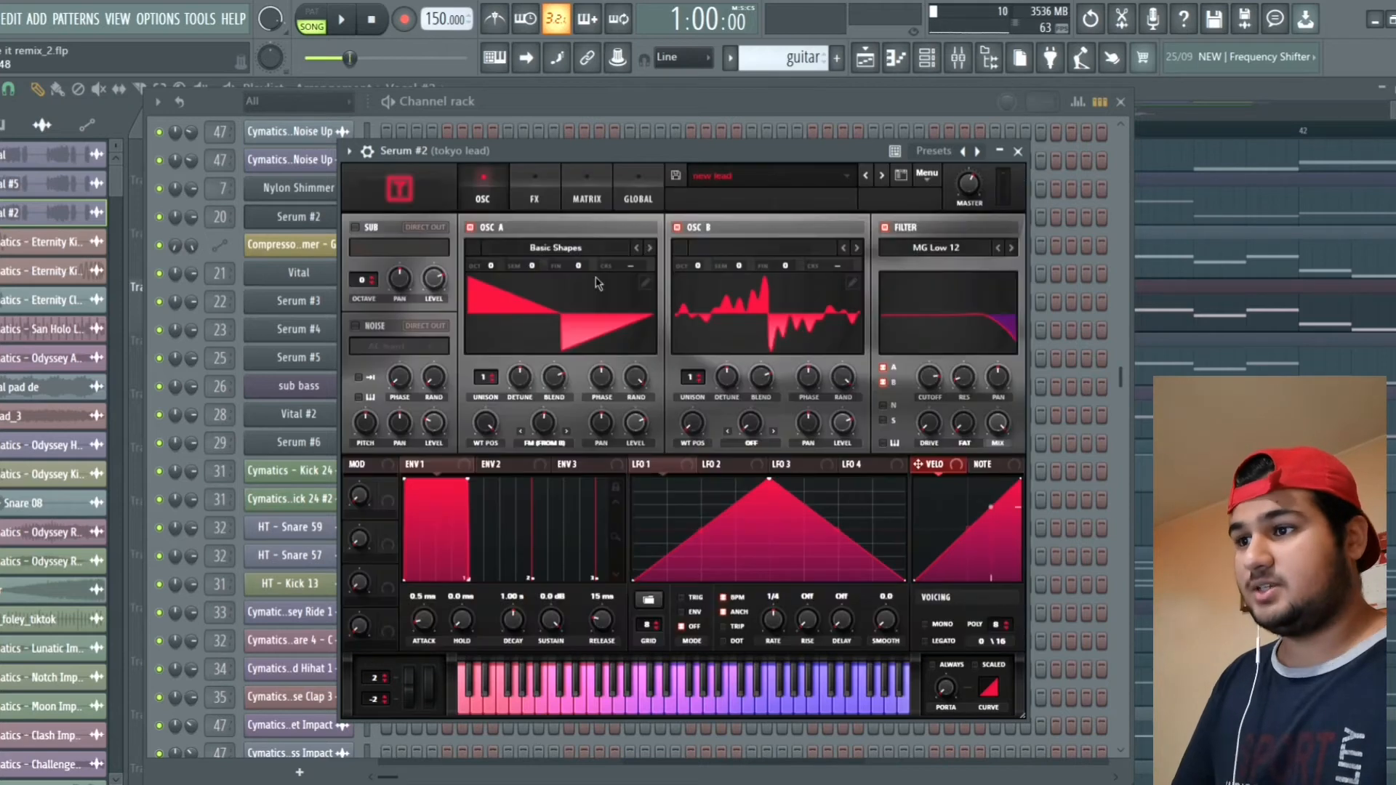
Step: Review the Serum #2 effects chain from Hyper/Dimension down to EQ, and return to the playlist
{"action": "left_click", "coordinate": [538, 191]}
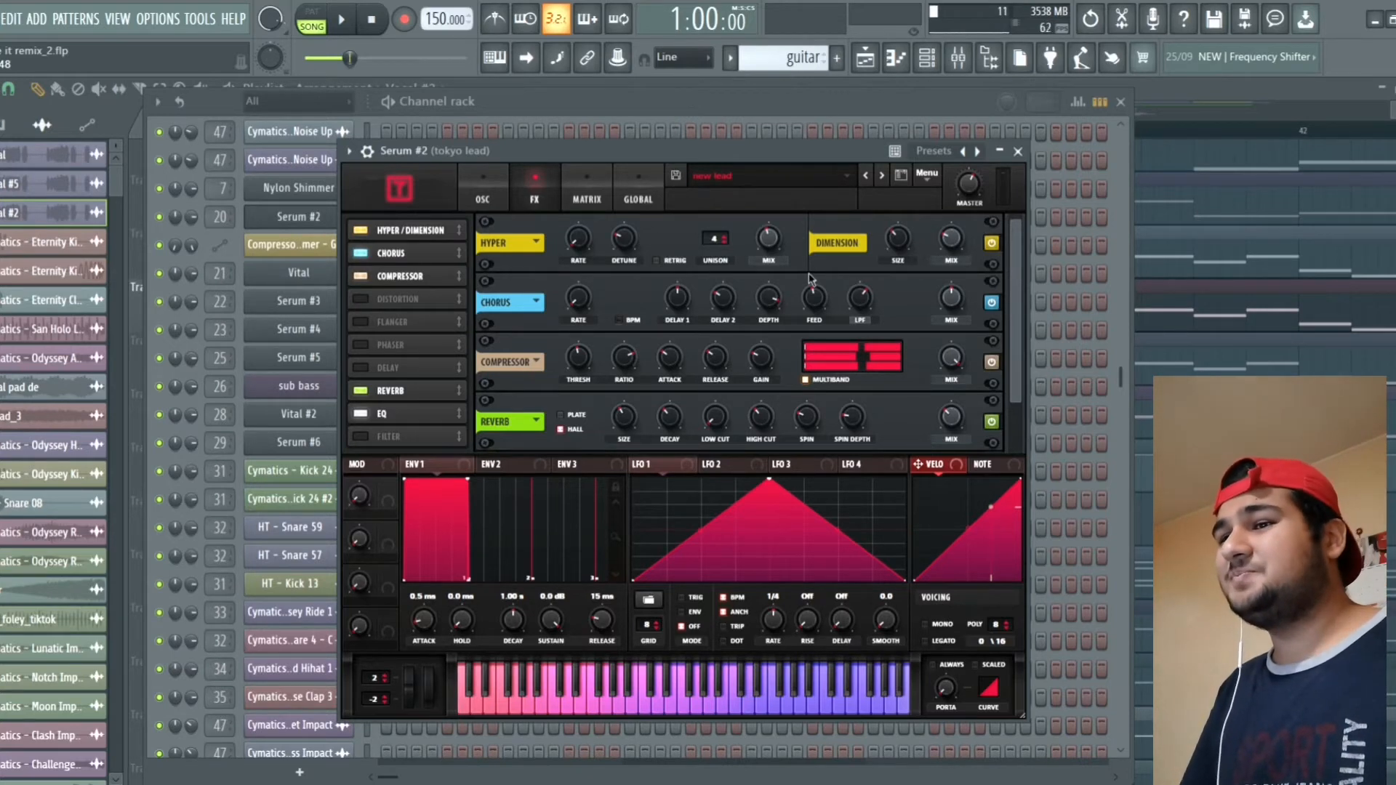
{"action": "left_click_drag", "start_coordinate": [1010, 289], "coordinate": [1012, 347]}
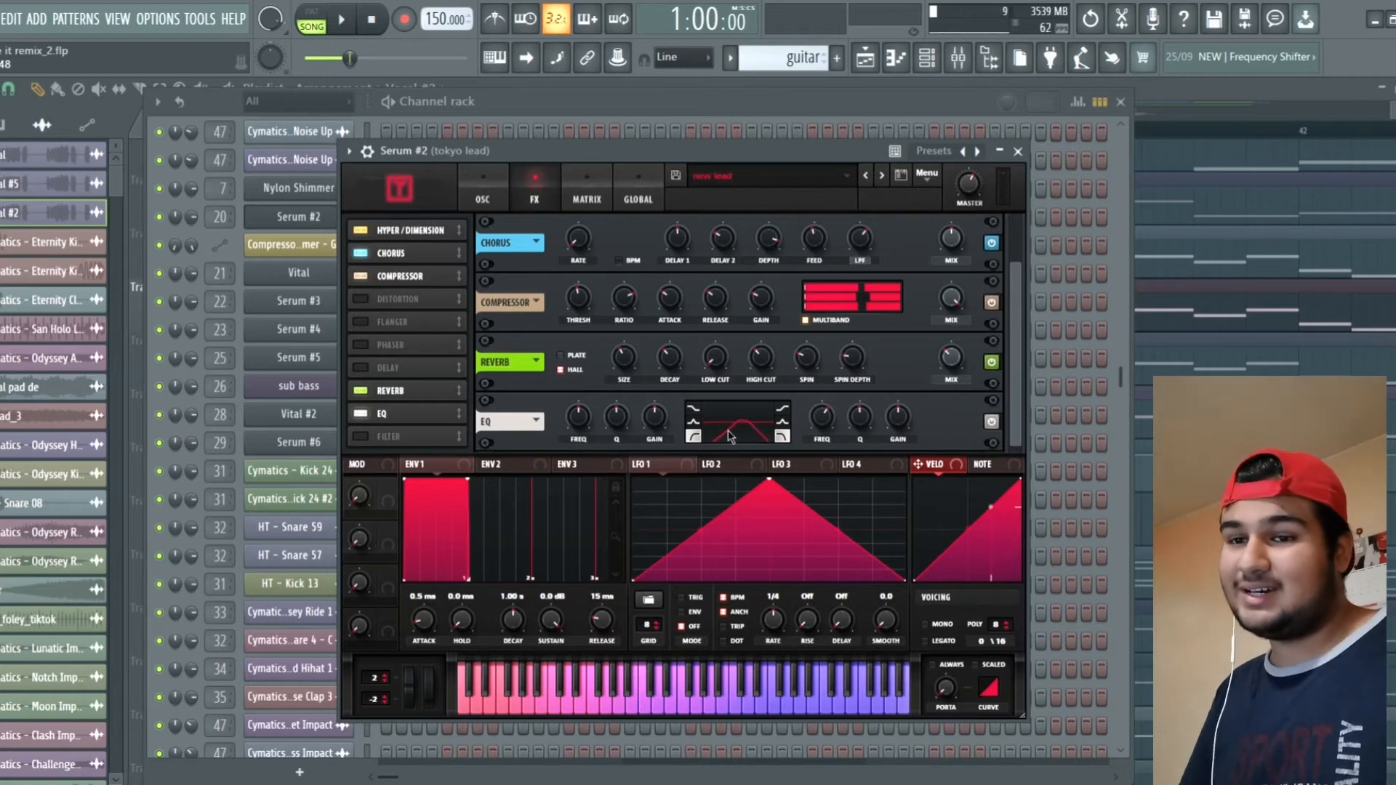
{"action": "left_click", "coordinate": [499, 187]}
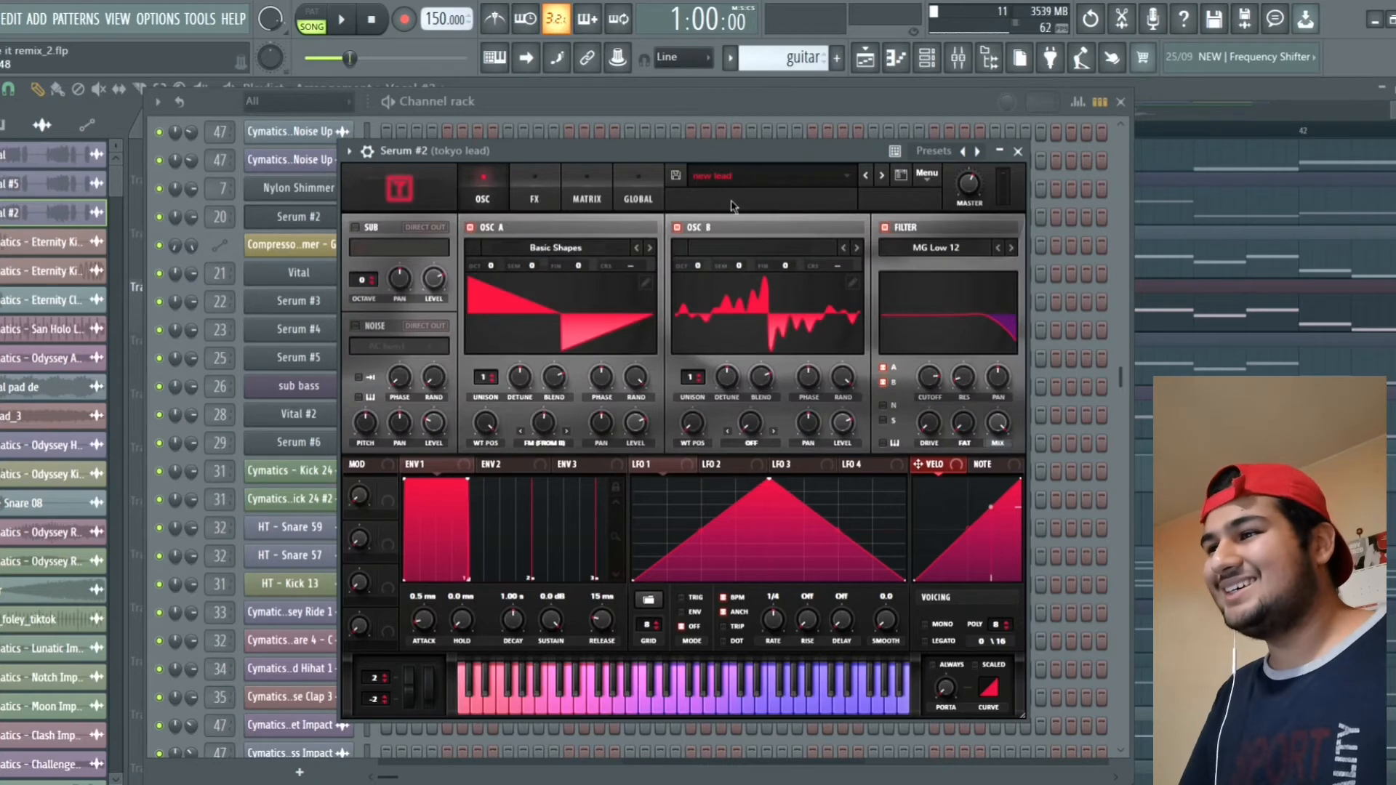
{"action": "left_click", "coordinate": [1018, 152]}
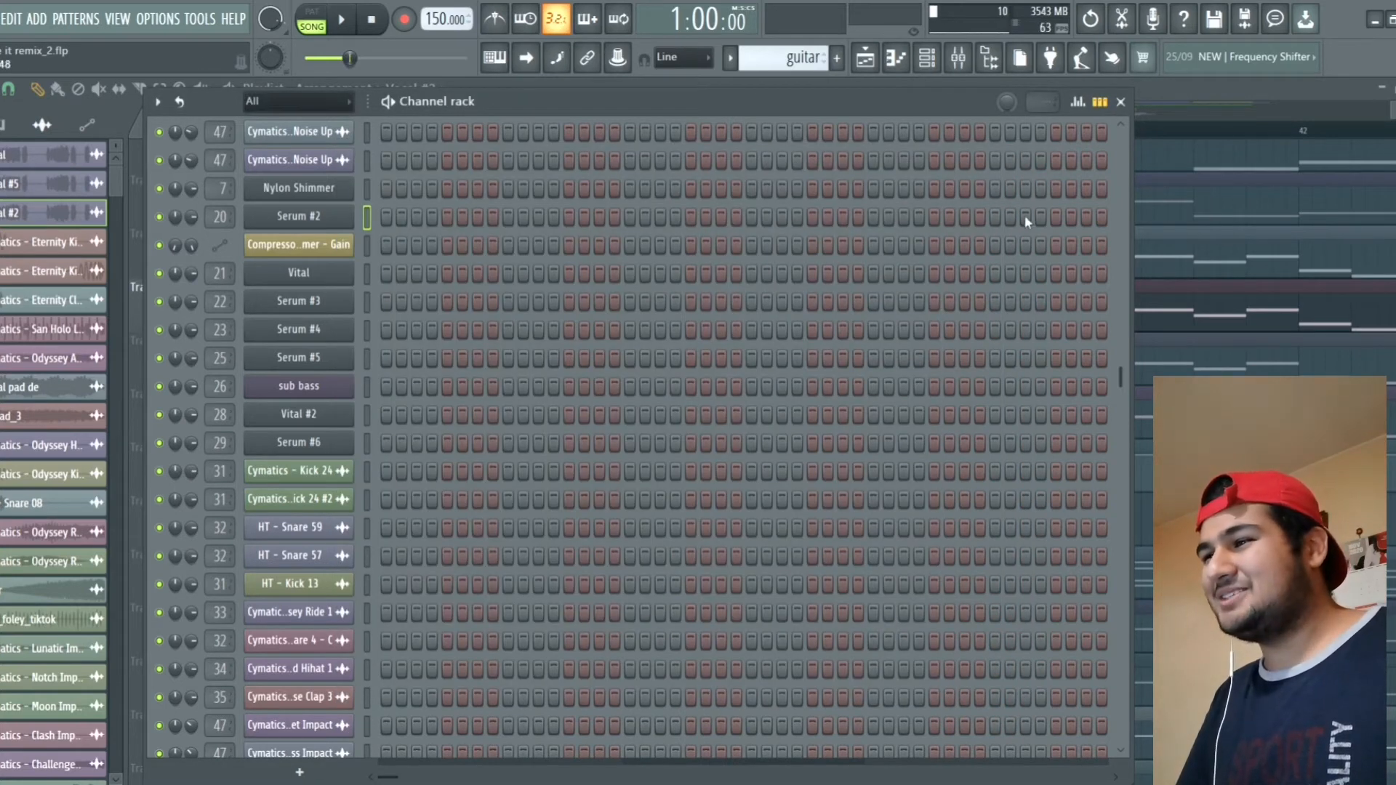
{"action": "left_click", "coordinate": [1120, 102]}
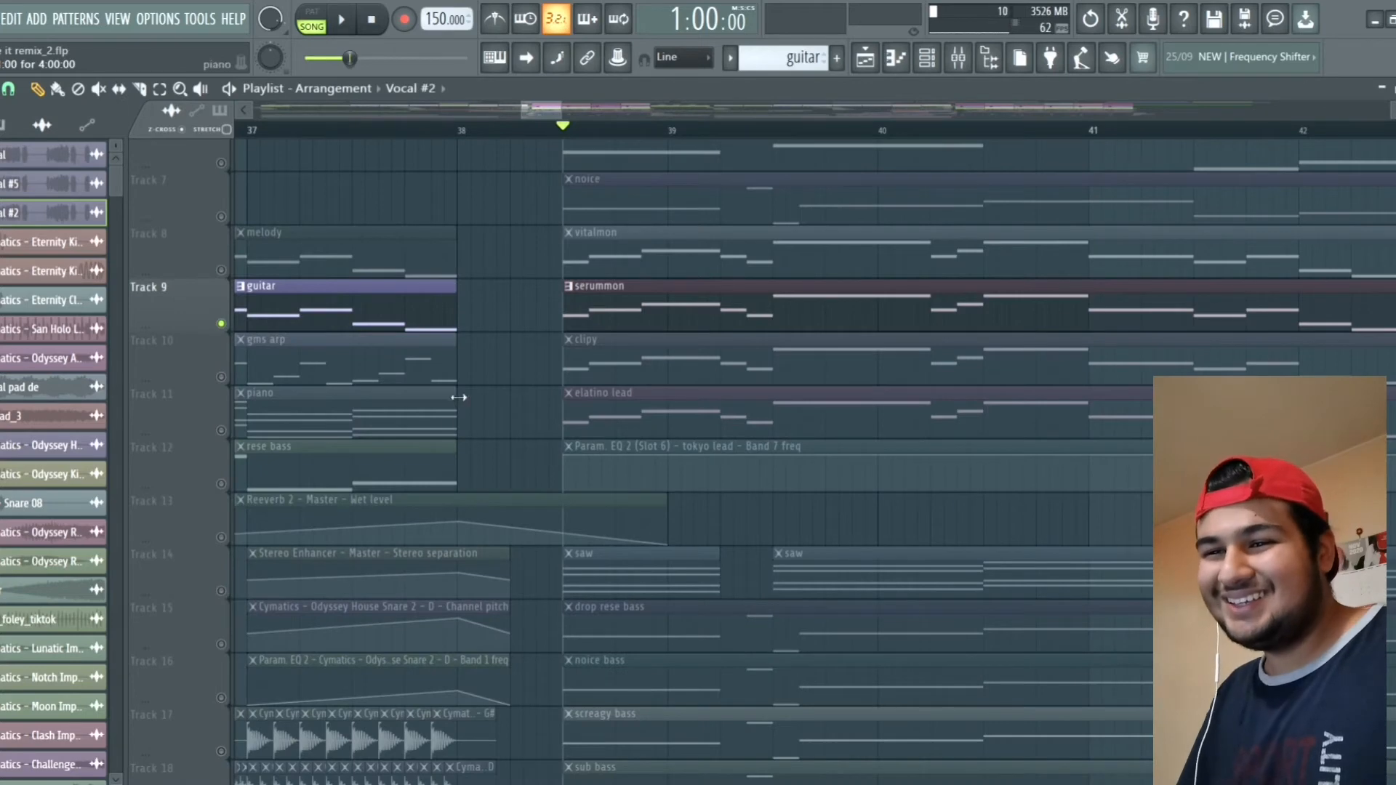
Step: Inspect the OTT, first Fruity parametric EQ 2 and Soundgoodizer on the tokyo lead mixer track
{"action": "key", "text": "F9"}
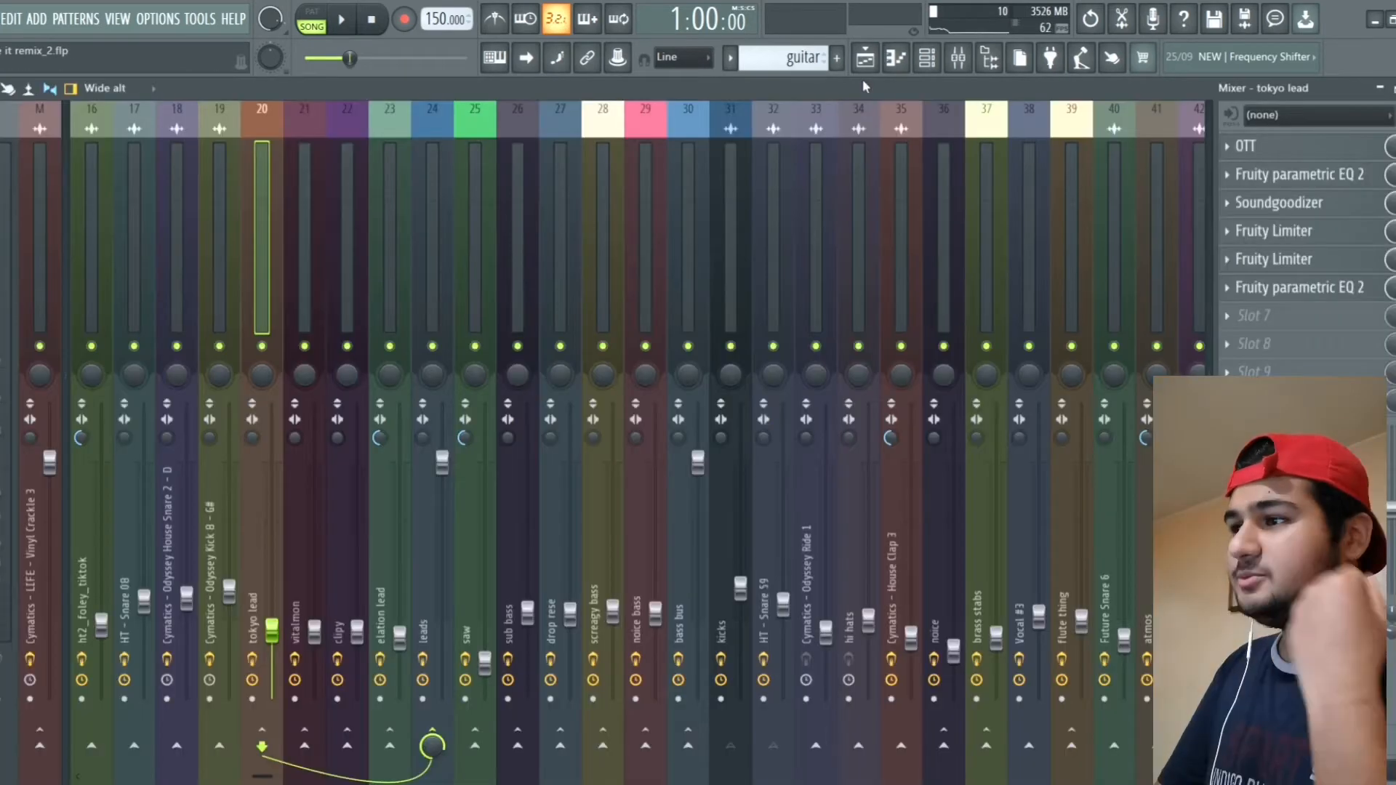
{"action": "left_click", "coordinate": [1281, 151]}
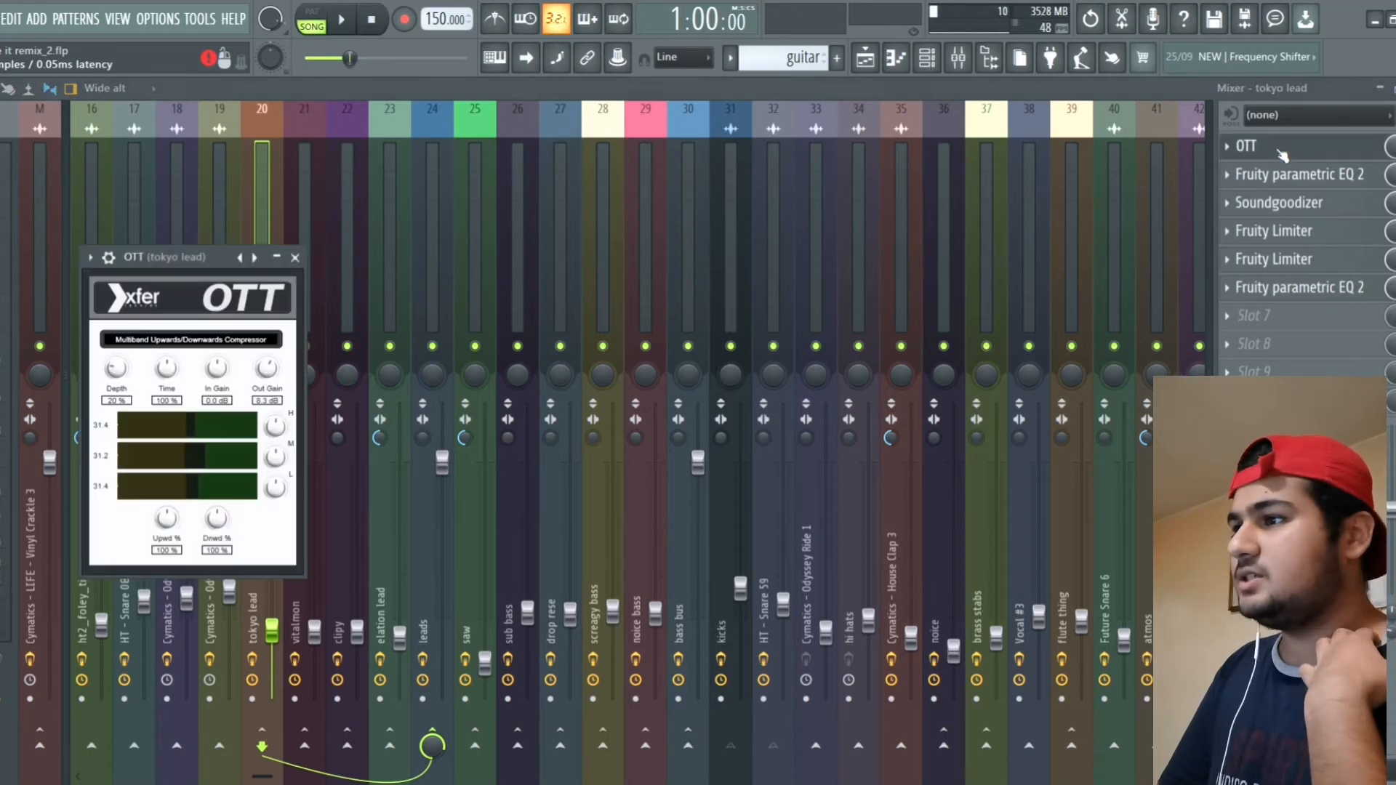
{"action": "left_click", "coordinate": [1283, 153]}
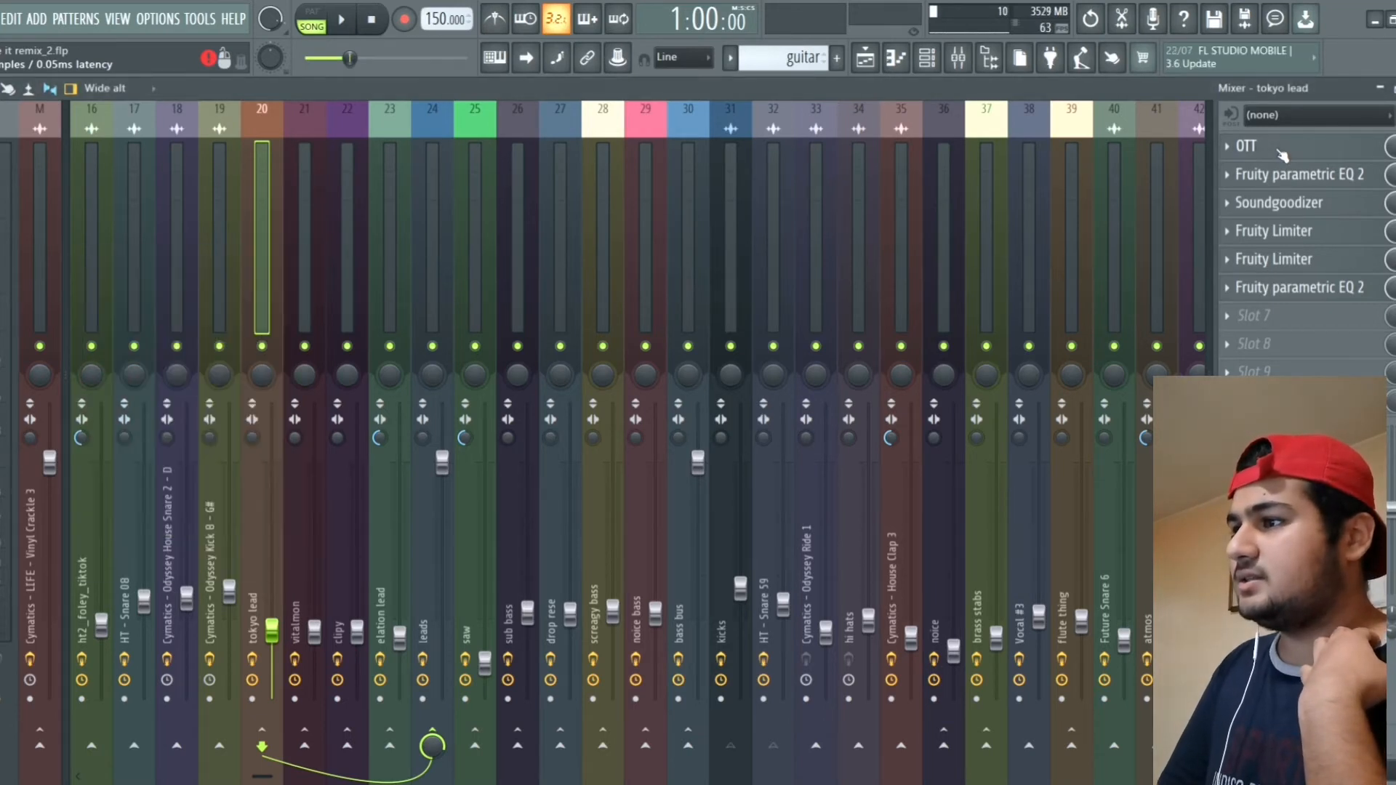
{"action": "left_click", "coordinate": [1284, 187]}
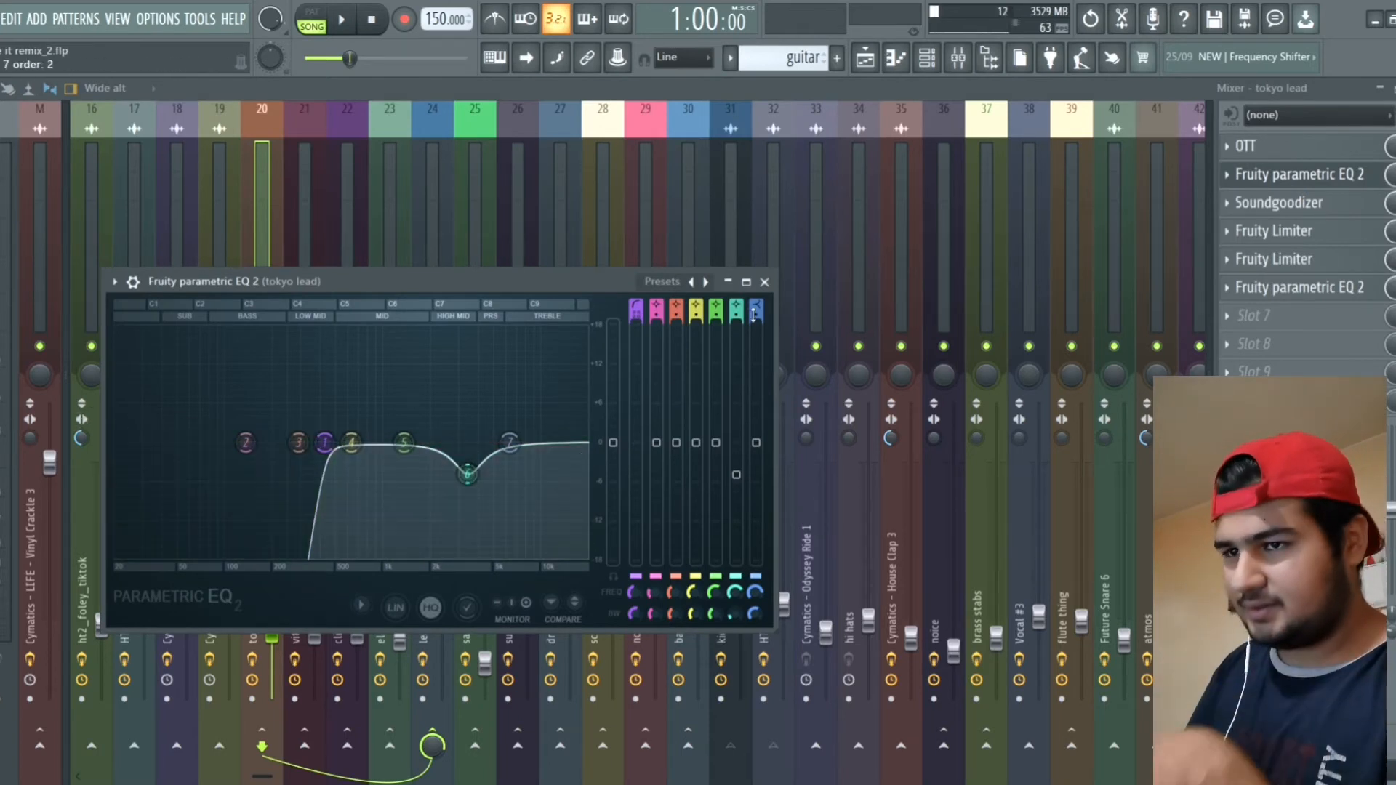
{"action": "left_click", "coordinate": [764, 282]}
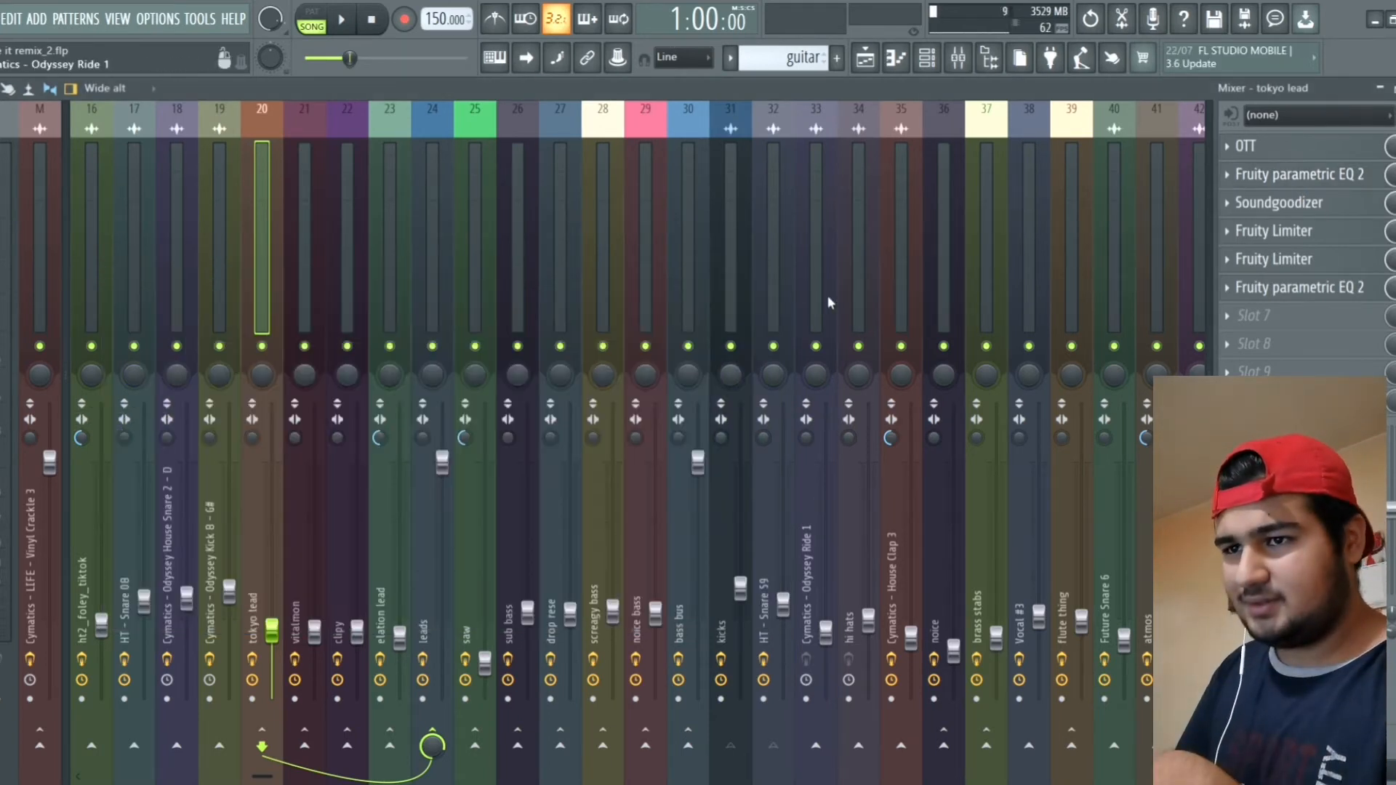
{"action": "left_click", "coordinate": [1253, 205]}
{"action": "left_click", "coordinate": [1253, 205]}
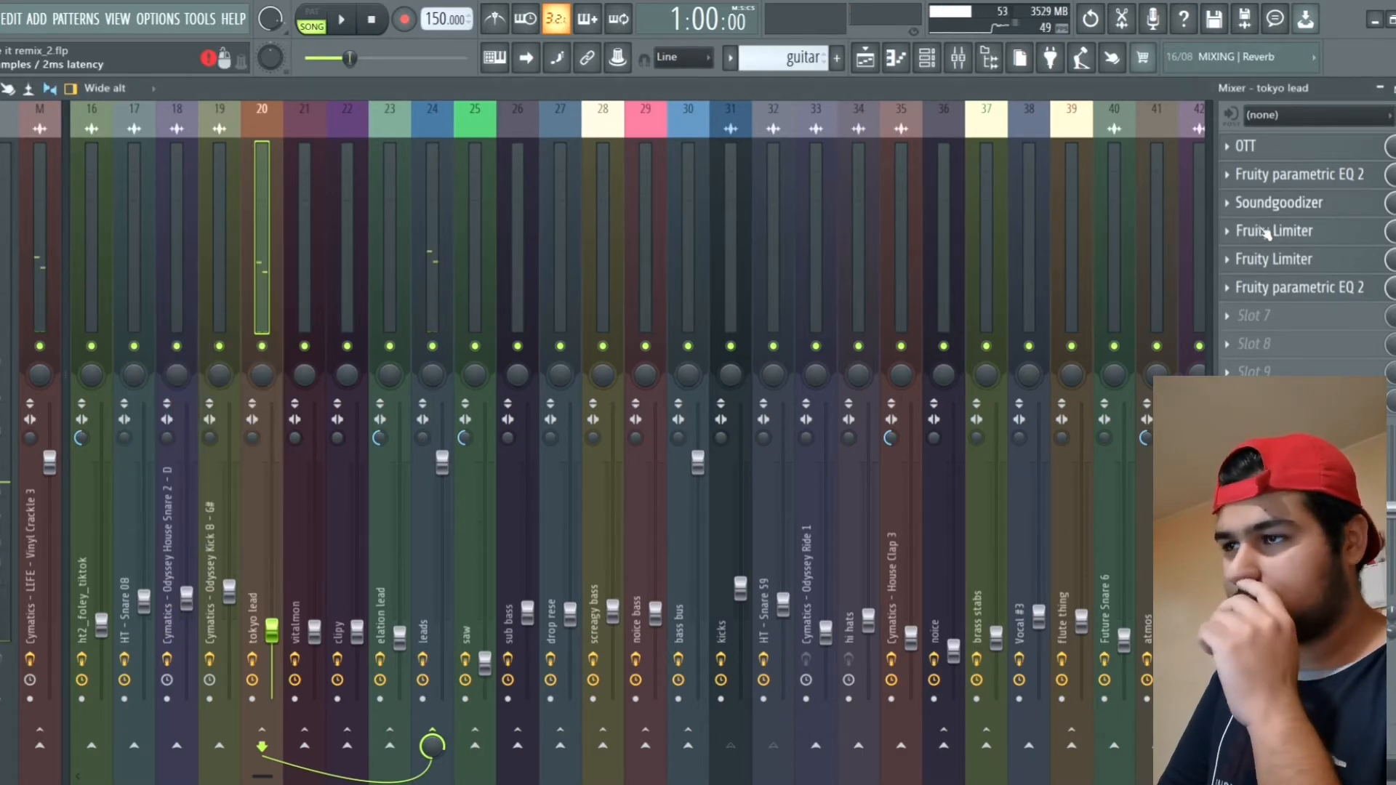
Step: Solo the clipy lead on Track 10 of the playlist and play it briefly
{"action": "key", "text": "F5"}
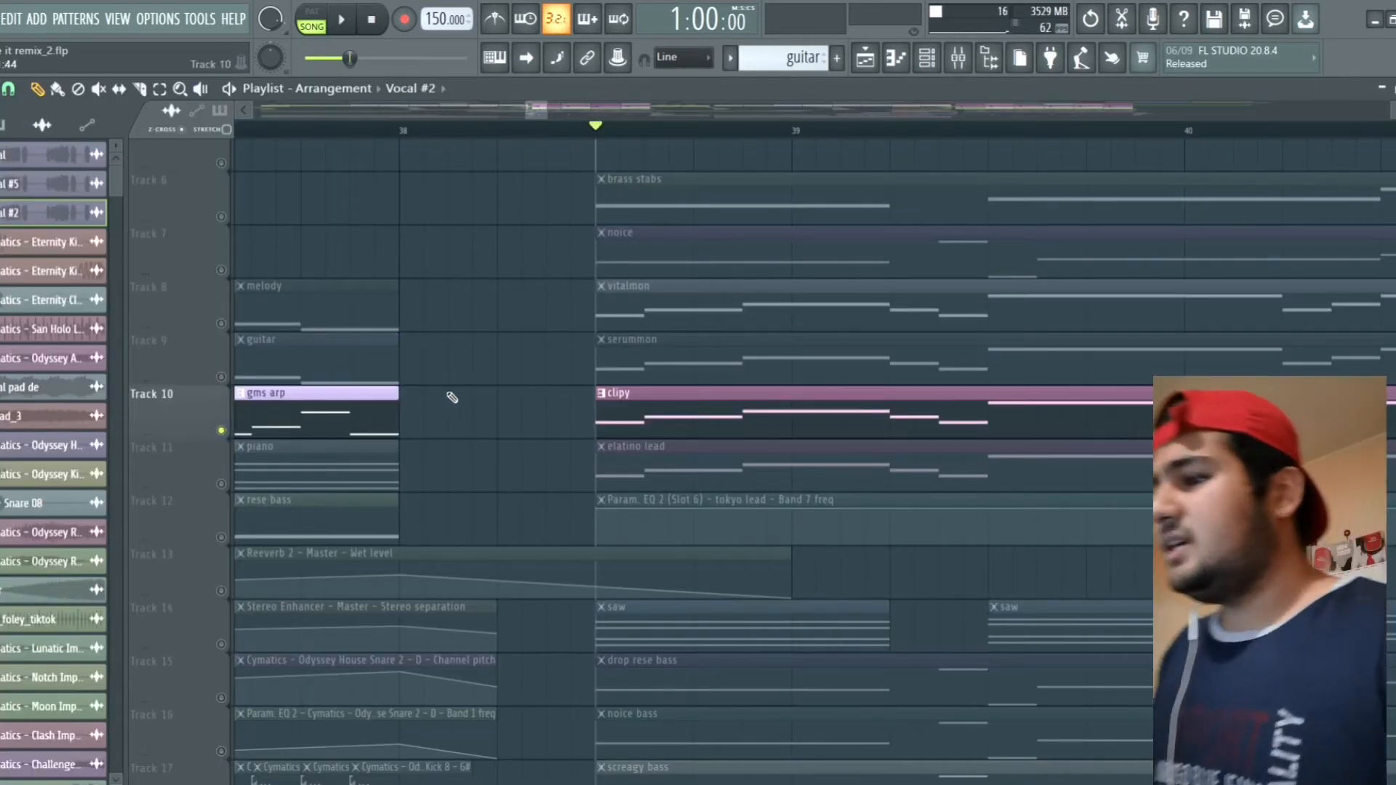
{"action": "key", "text": "space"}
{"action": "scroll", "coordinate": [539, 338], "scroll_direction": "down", "scroll_amount": 1}
{"action": "key", "text": "space"}
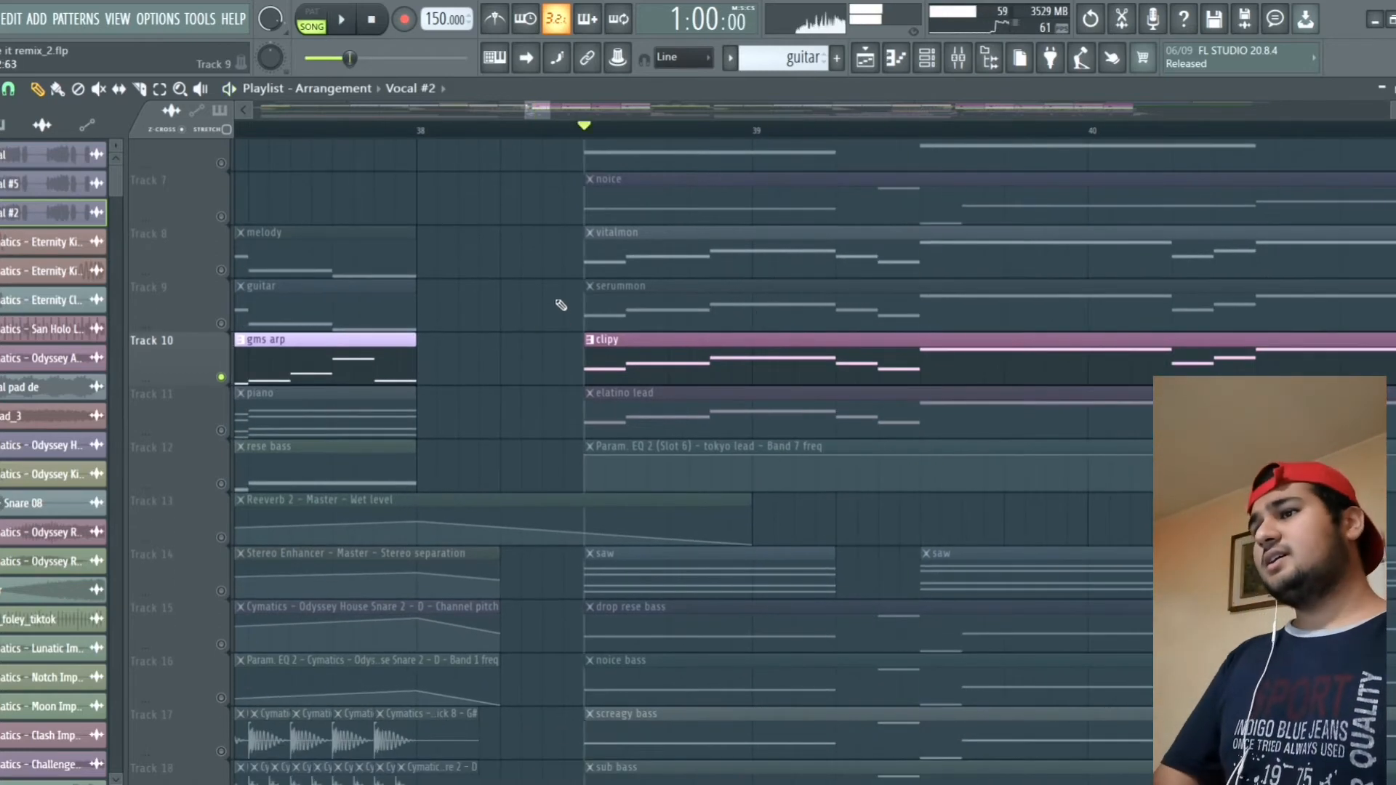
{"action": "key", "text": "space"}
{"action": "key", "text": "space"}
Step: Review the clipy Serum #3 oscillators and its effects chain from Hyper/Dimension down to Reverb, and return to the playlist
{"action": "left_click", "coordinate": [929, 58]}
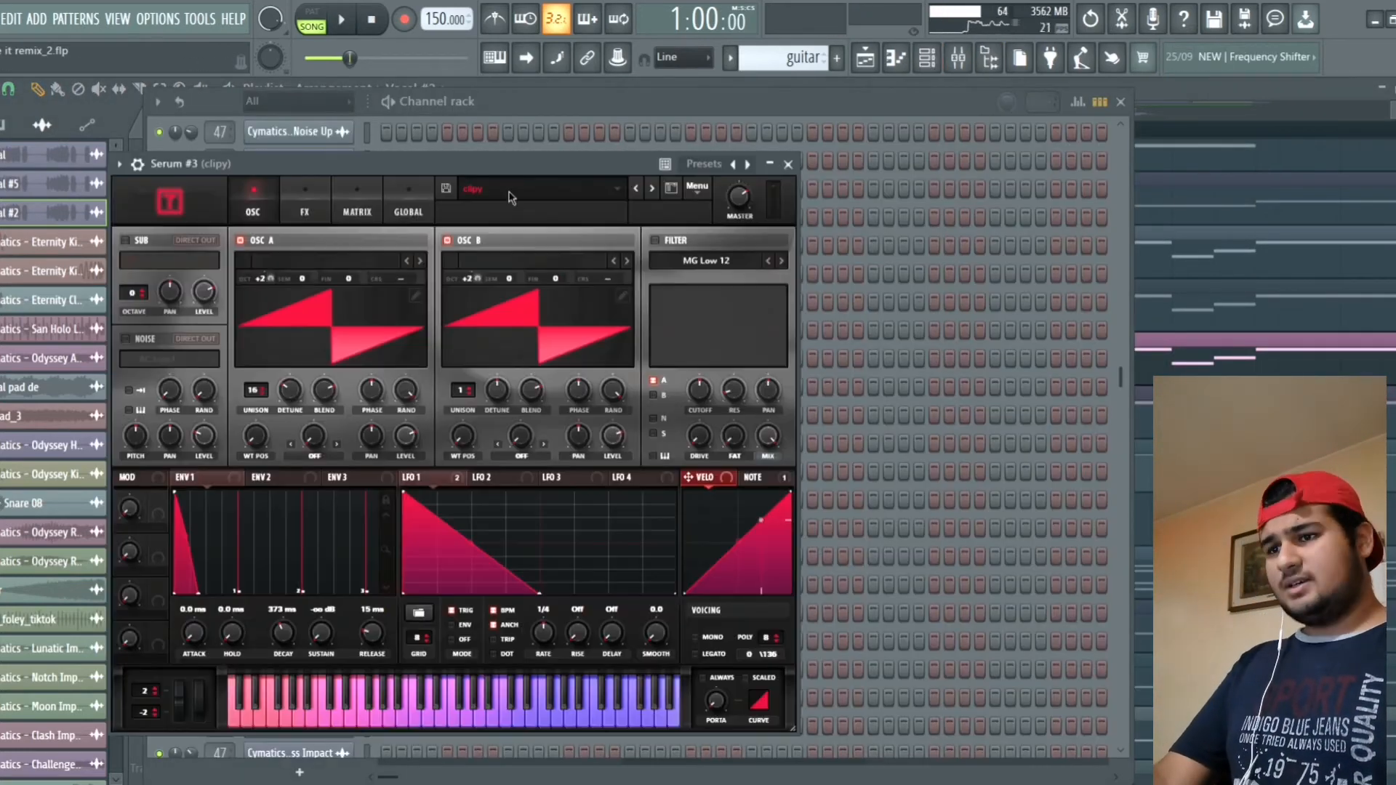
{"action": "left_click_drag", "start_coordinate": [516, 150], "coordinate": [706, 153]}
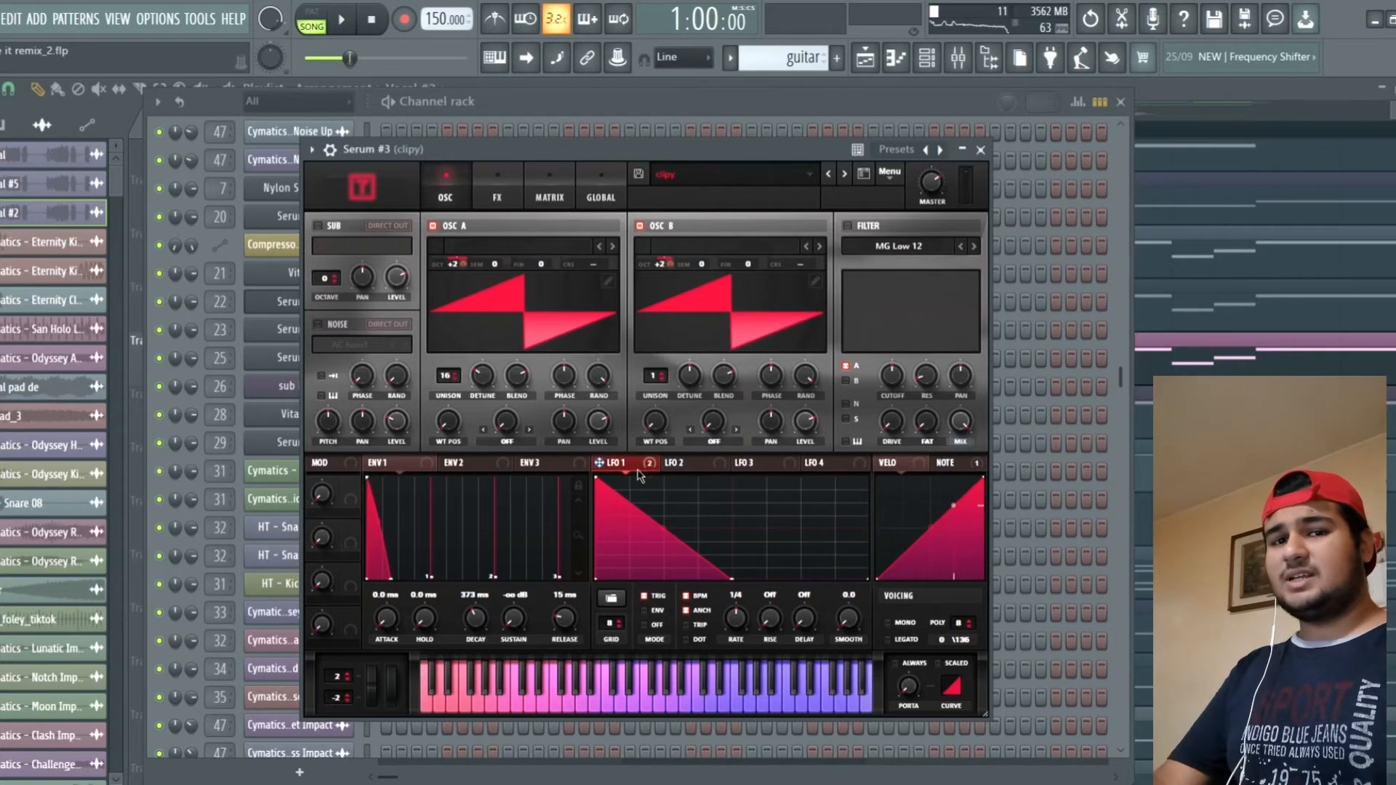
{"action": "left_click", "coordinate": [497, 190]}
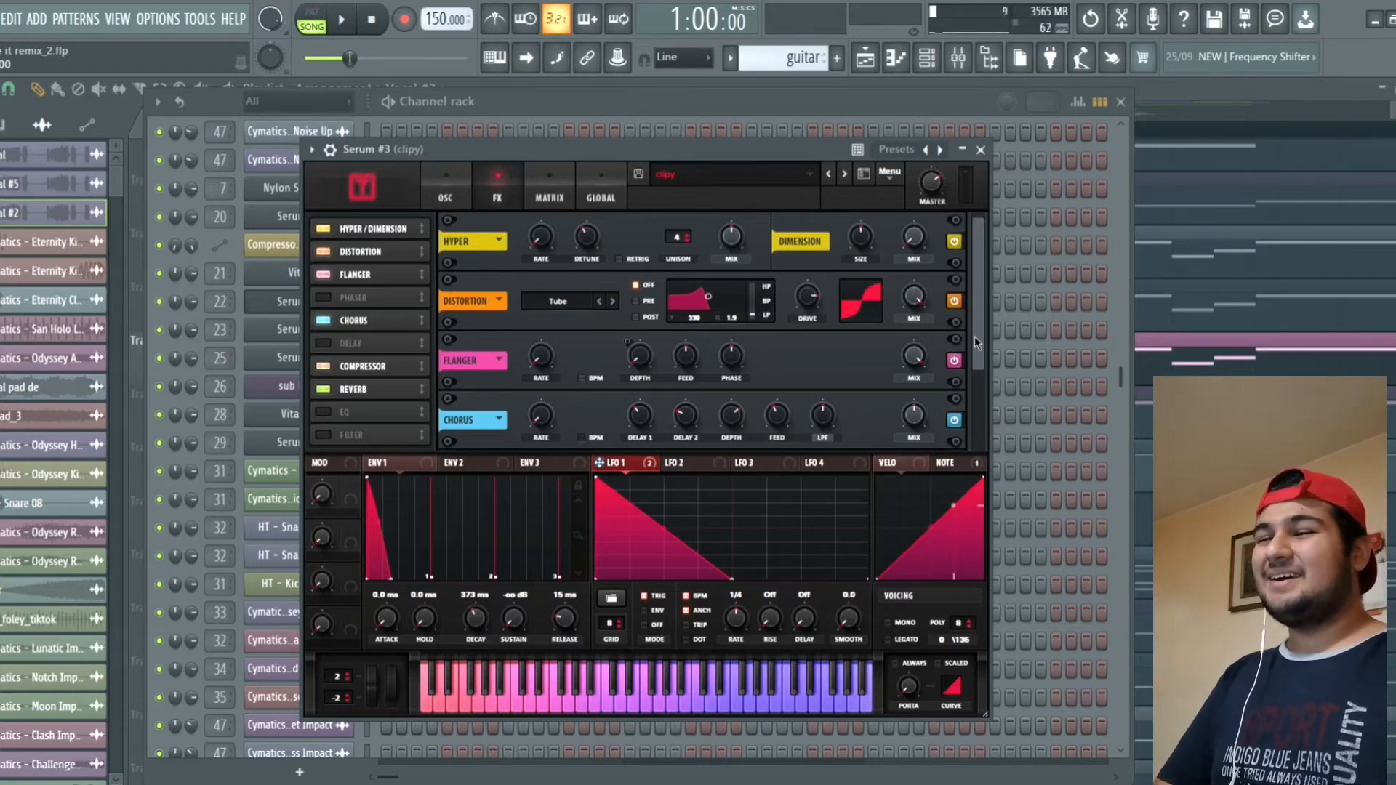
{"action": "left_click_drag", "start_coordinate": [975, 336], "coordinate": [979, 426]}
{"action": "left_click", "coordinate": [980, 149]}
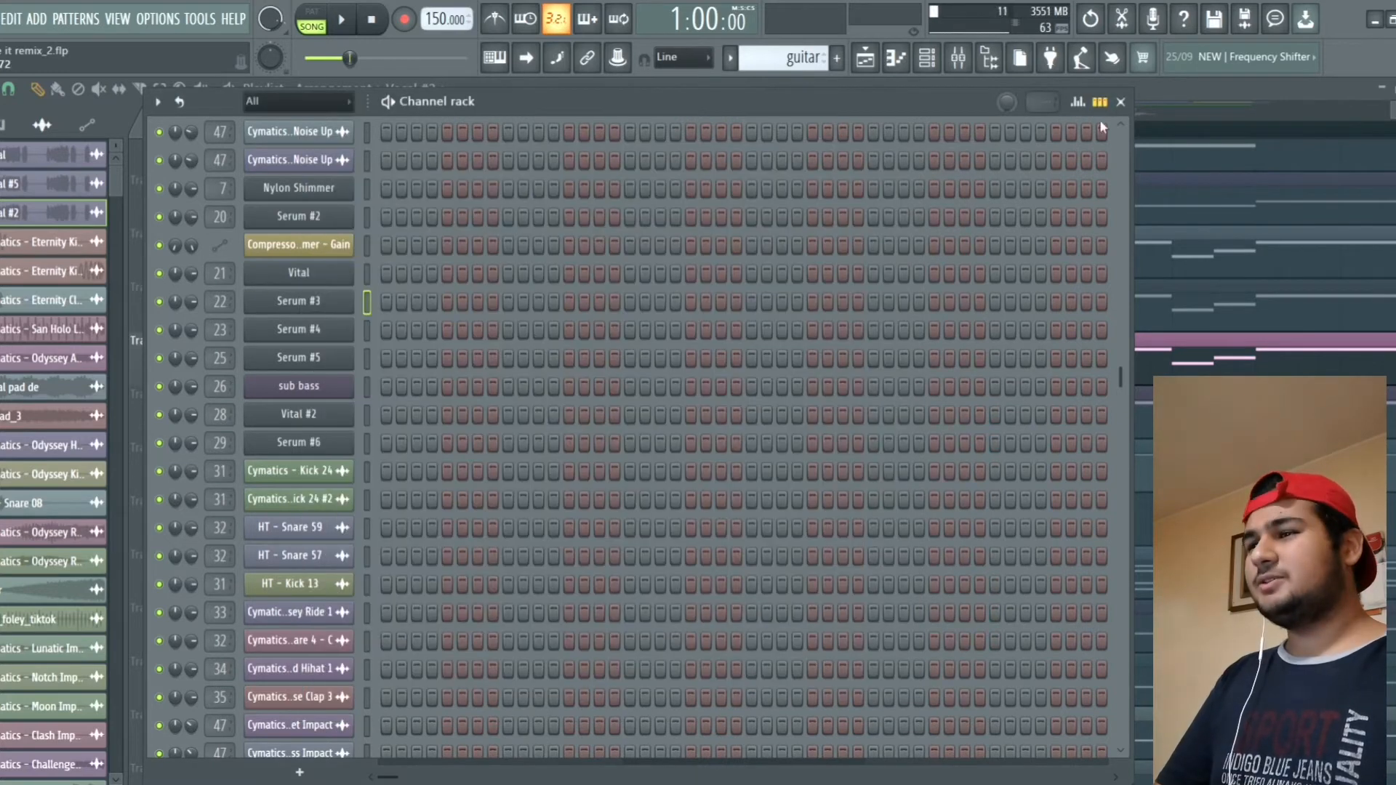
{"action": "left_click", "coordinate": [1120, 102]}
Step: Inspect the OTT, first Fruity parametric EQ 2 and Soundgoodizer on the clipy mixer track
{"action": "key", "text": "space"}
{"action": "left_click", "coordinate": [960, 58]}
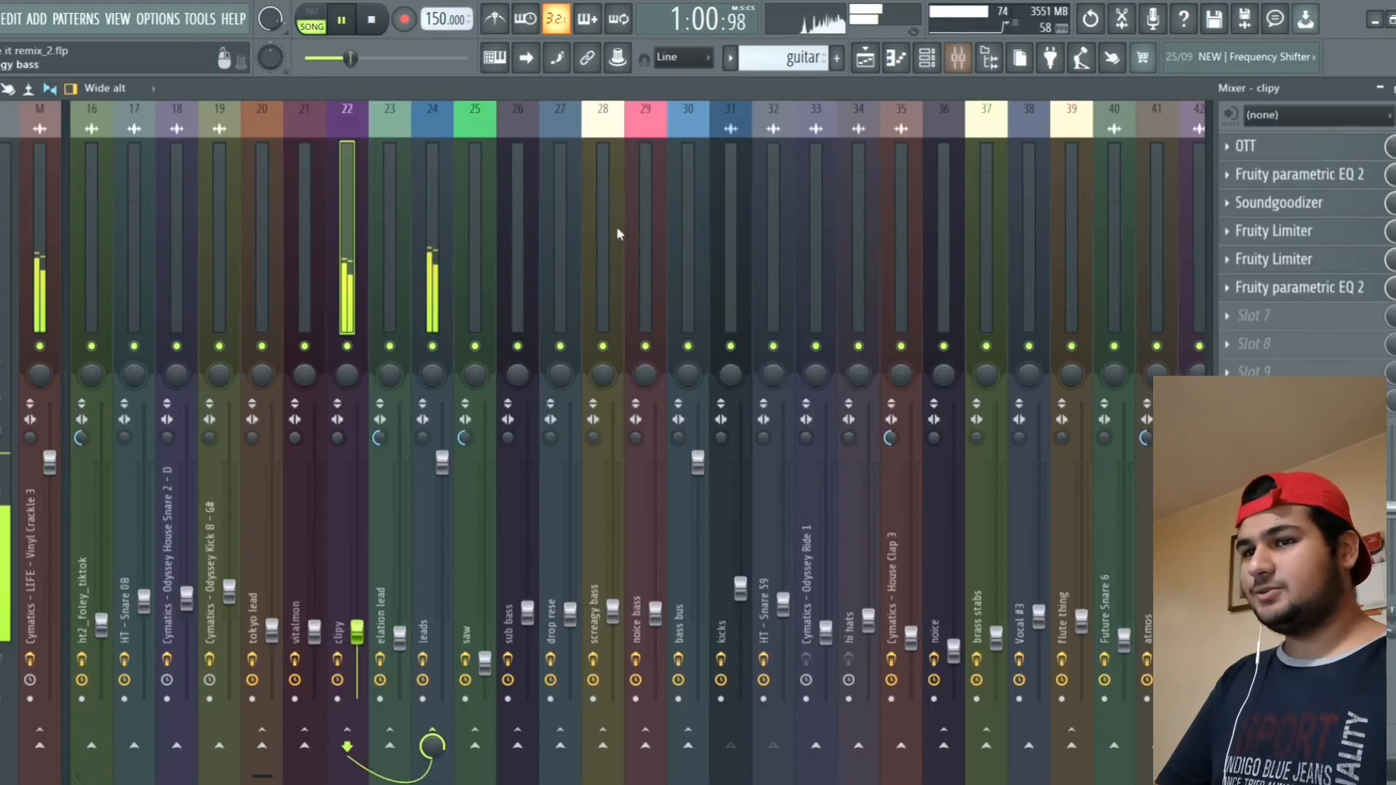
{"action": "key", "text": "space"}
{"action": "left_click", "coordinate": [1302, 149]}
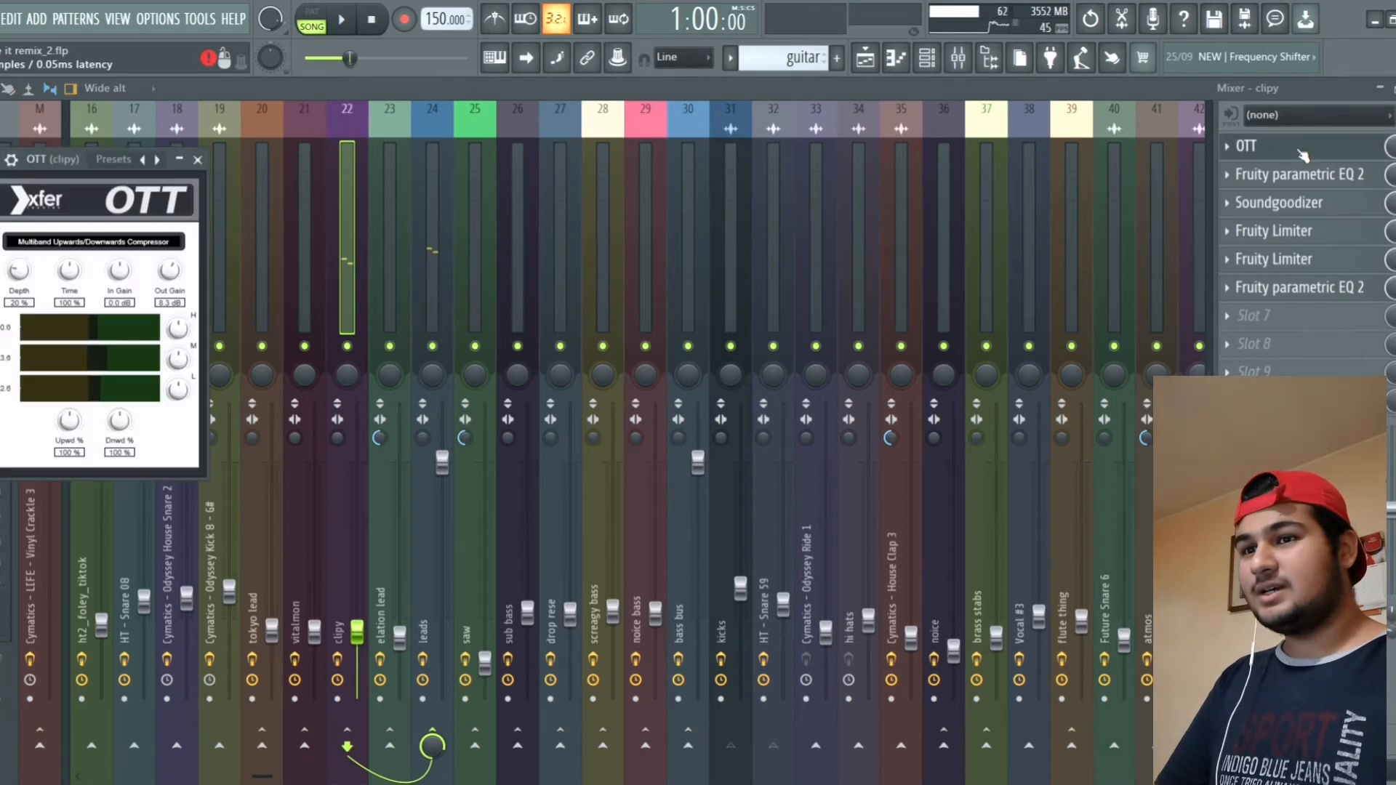
{"action": "left_click", "coordinate": [1298, 149]}
{"action": "left_click", "coordinate": [1291, 175]}
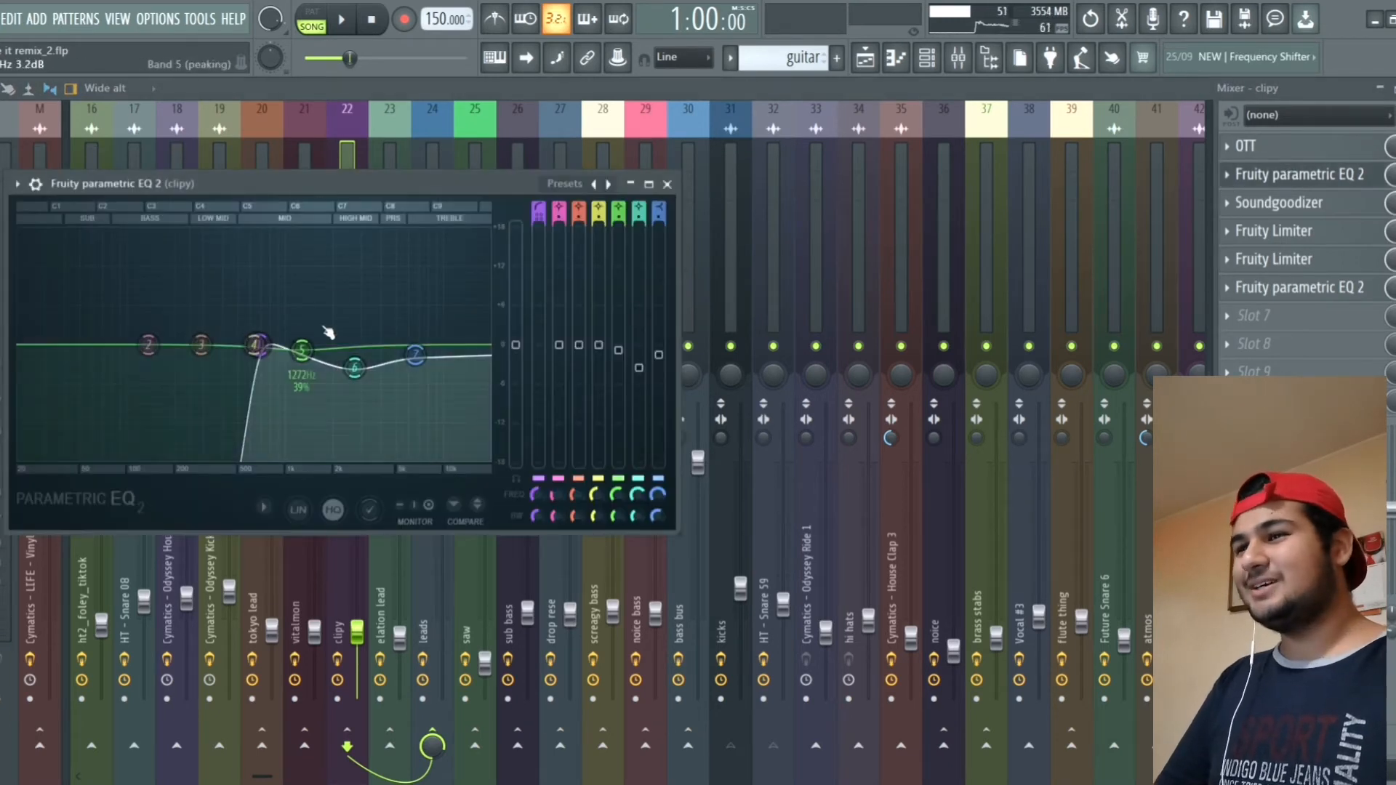
{"action": "left_click", "coordinate": [667, 184]}
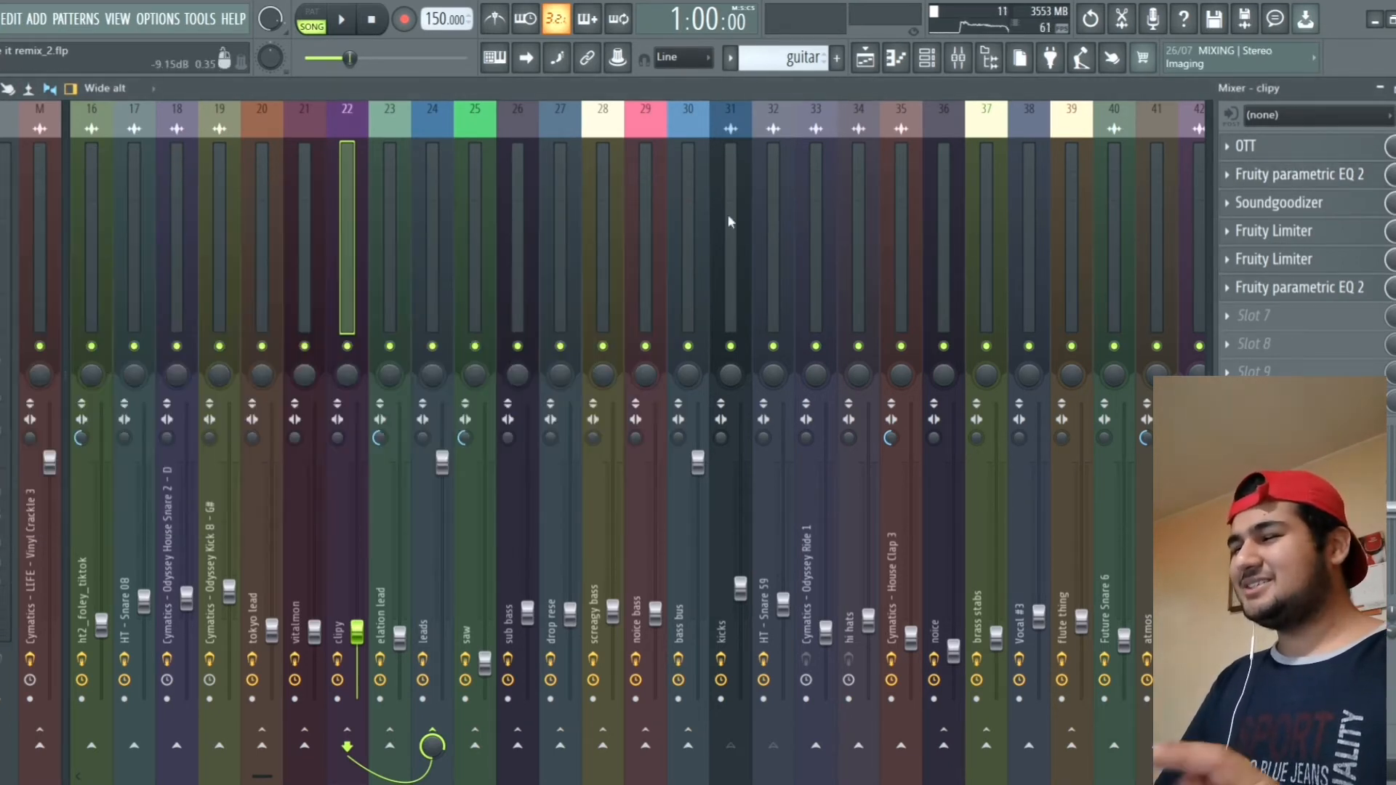
{"action": "left_click", "coordinate": [1325, 210]}
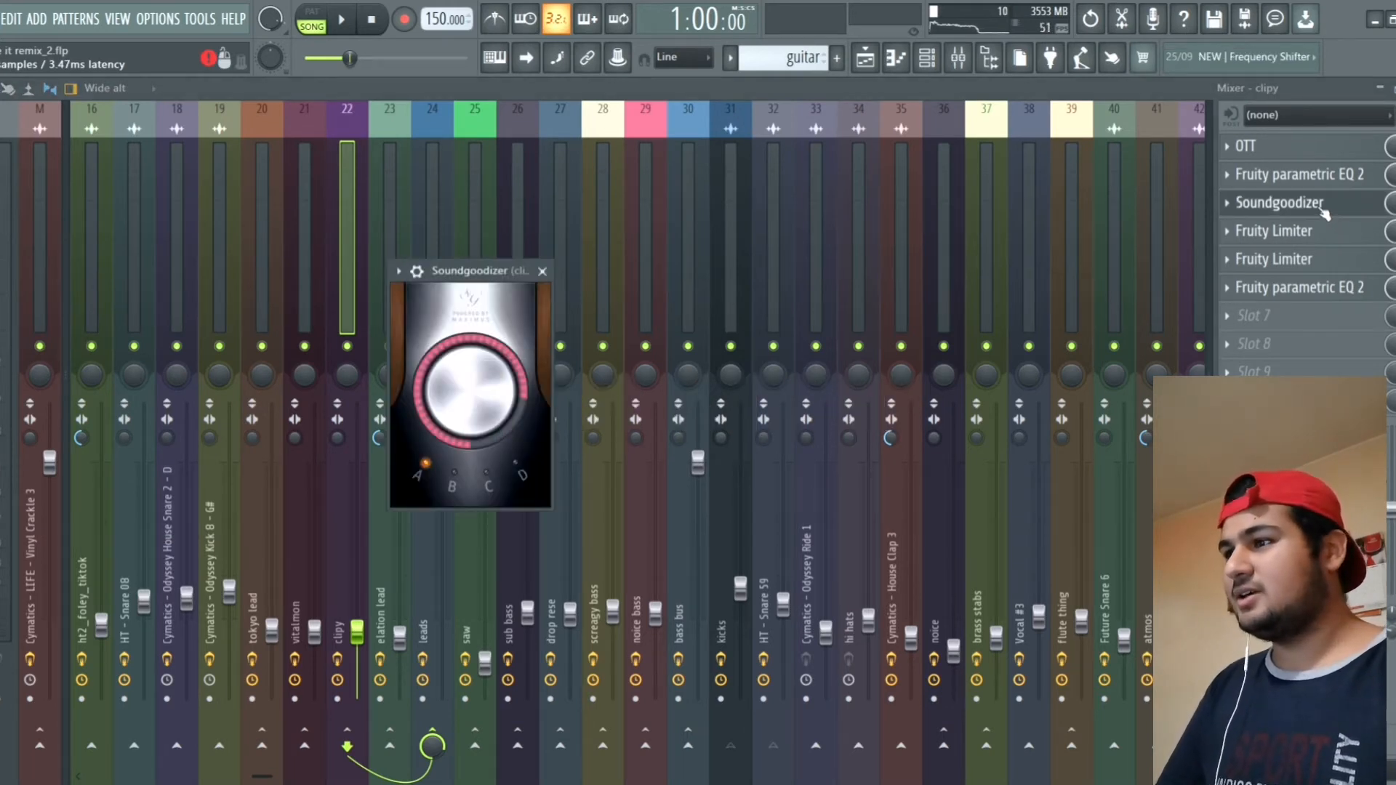
{"action": "left_click", "coordinate": [1324, 210]}
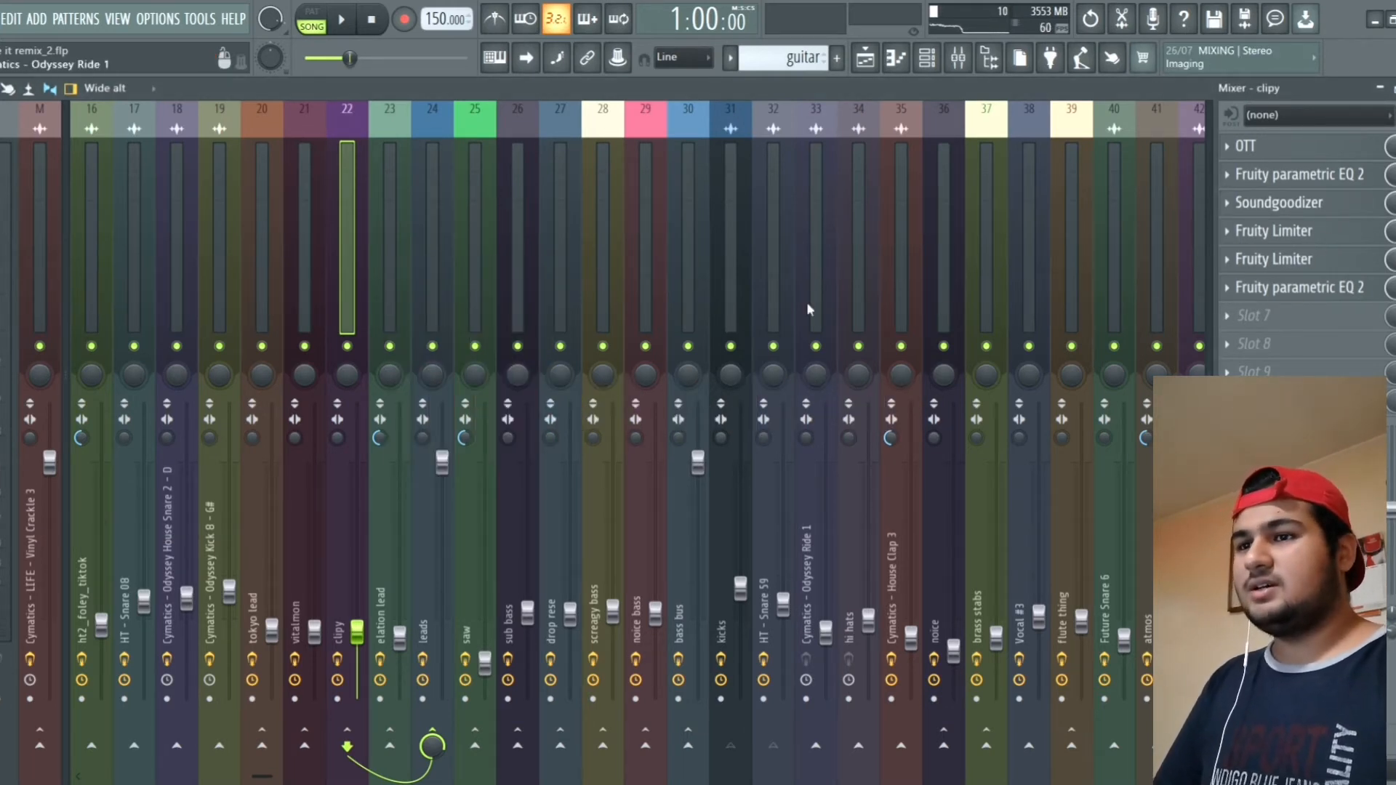
Step: Examine the TDR Molotok compressor settings on the leads bus in the mixer
{"action": "left_click", "coordinate": [433, 259]}
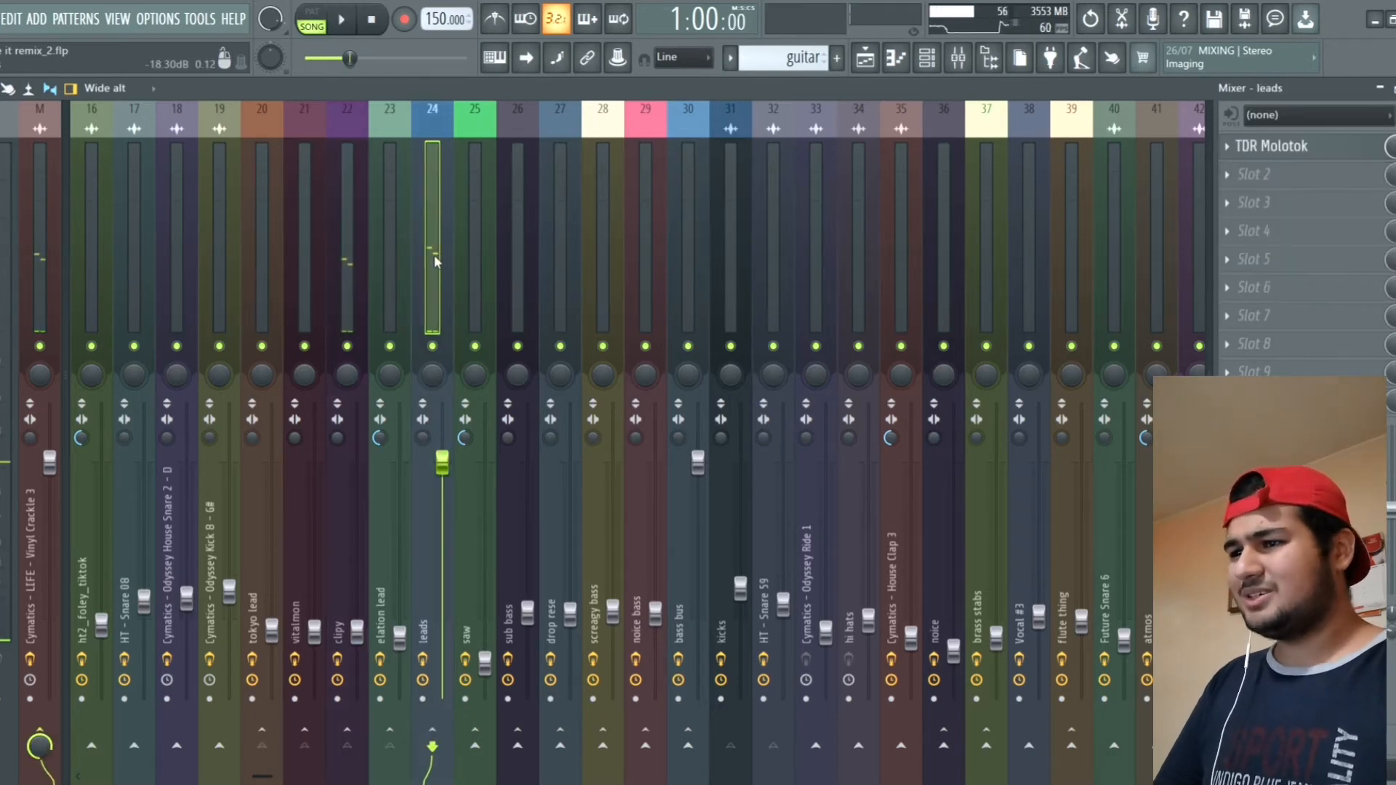
{"action": "left_click", "coordinate": [1306, 153]}
{"action": "left_click_drag", "start_coordinate": [396, 155], "coordinate": [596, 196]}
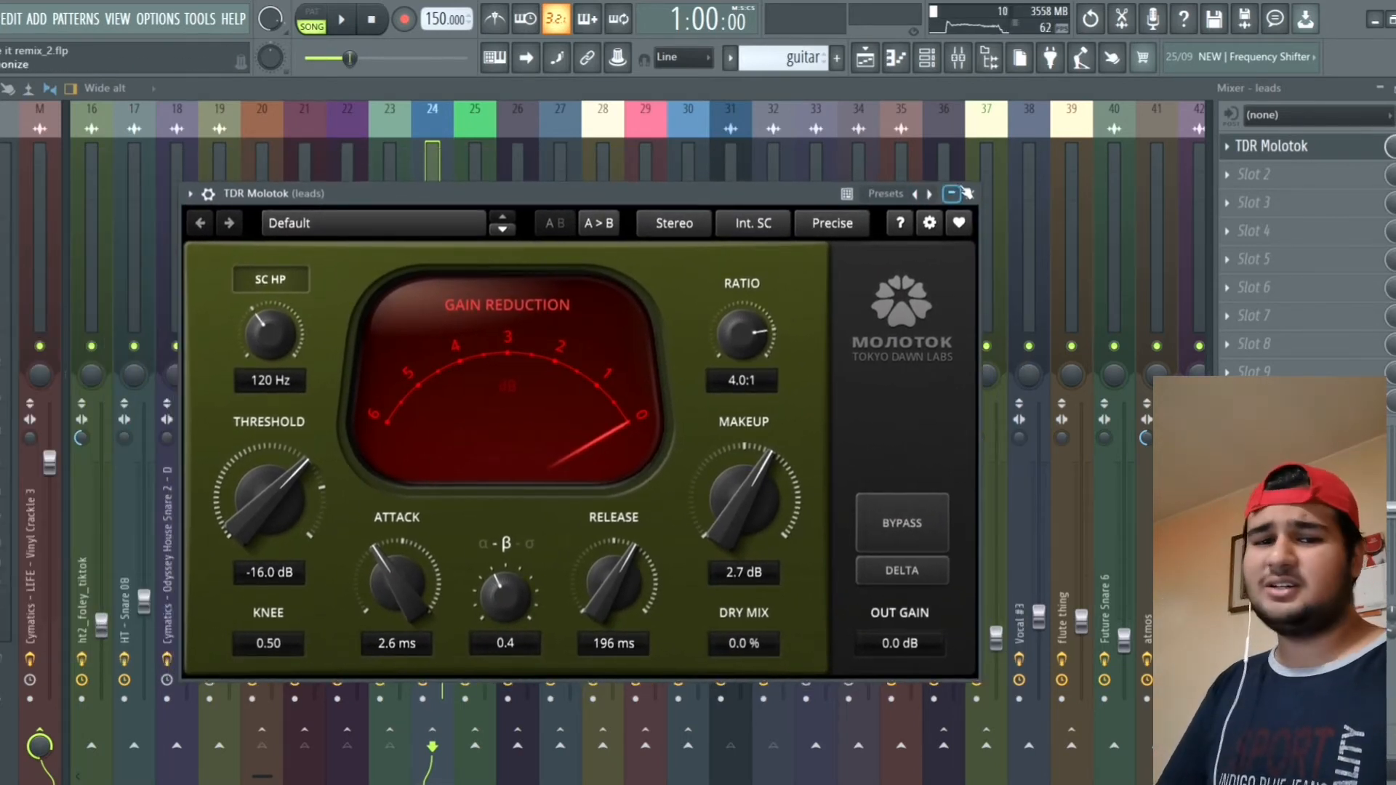
{"action": "left_click", "coordinate": [969, 194]}
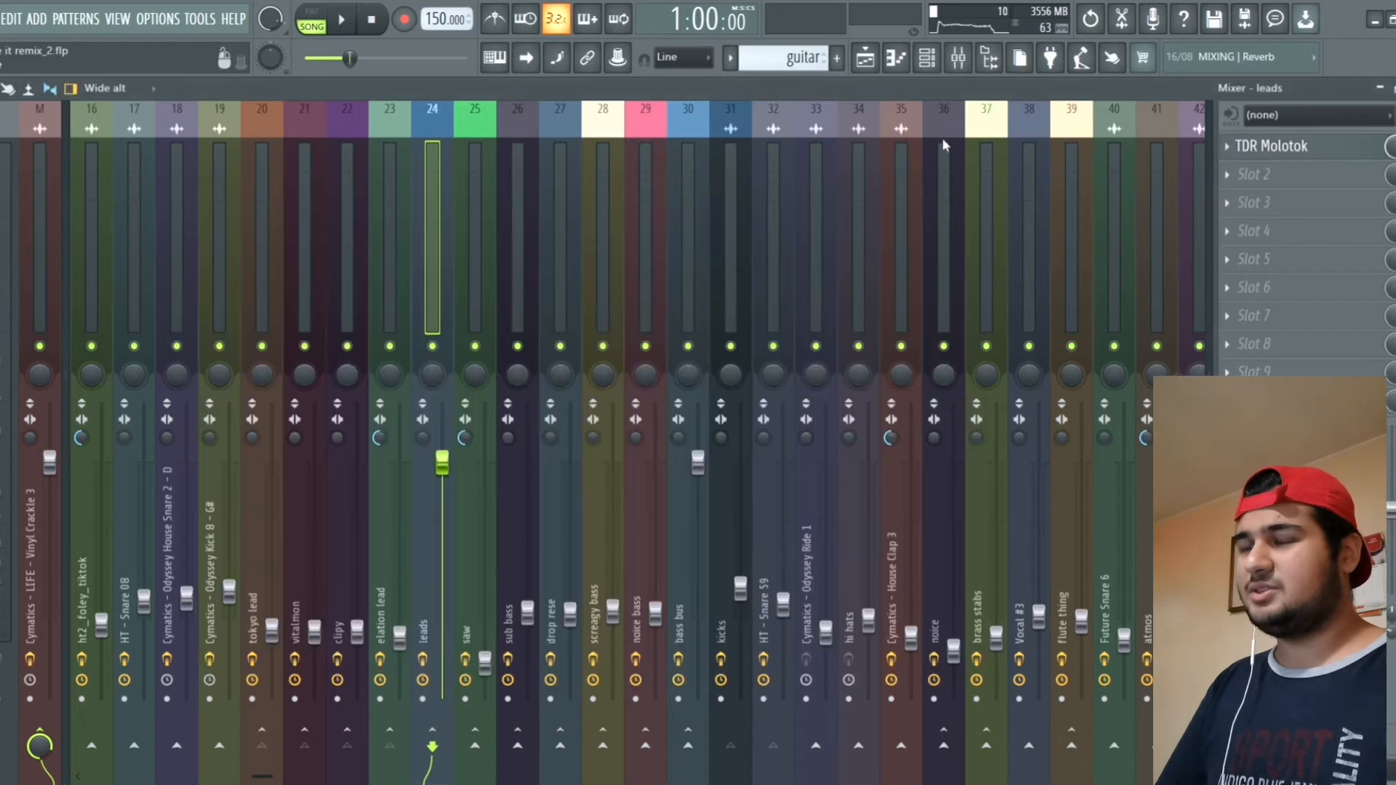
Step: Solo the elatino lead on Track 11 of the playlist and play it briefly
{"action": "left_click", "coordinate": [866, 60]}
{"action": "left_click", "coordinate": [223, 432]}
{"action": "key", "text": "space"}
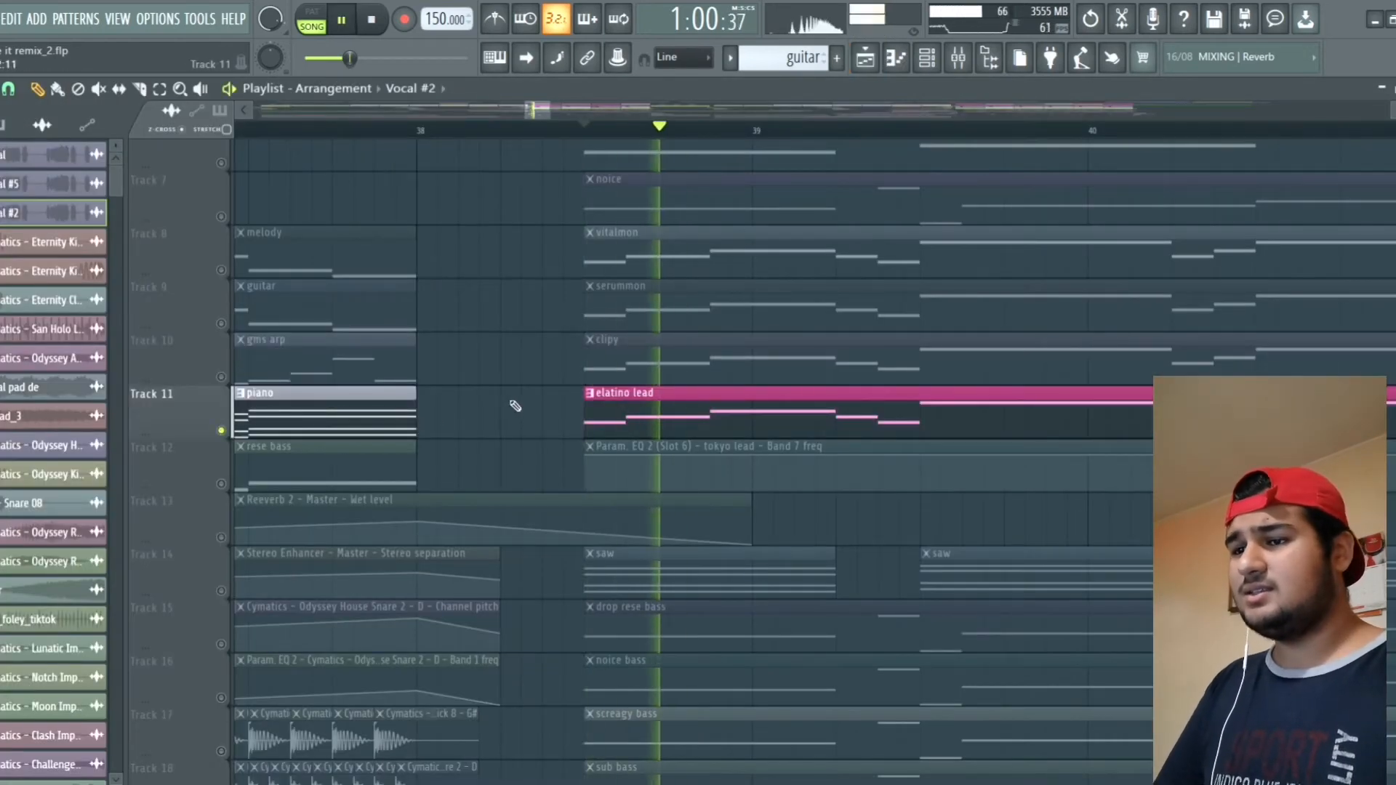
{"action": "scroll", "coordinate": [538, 407], "scroll_direction": "up", "scroll_amount": 2}
{"action": "key", "text": "space"}
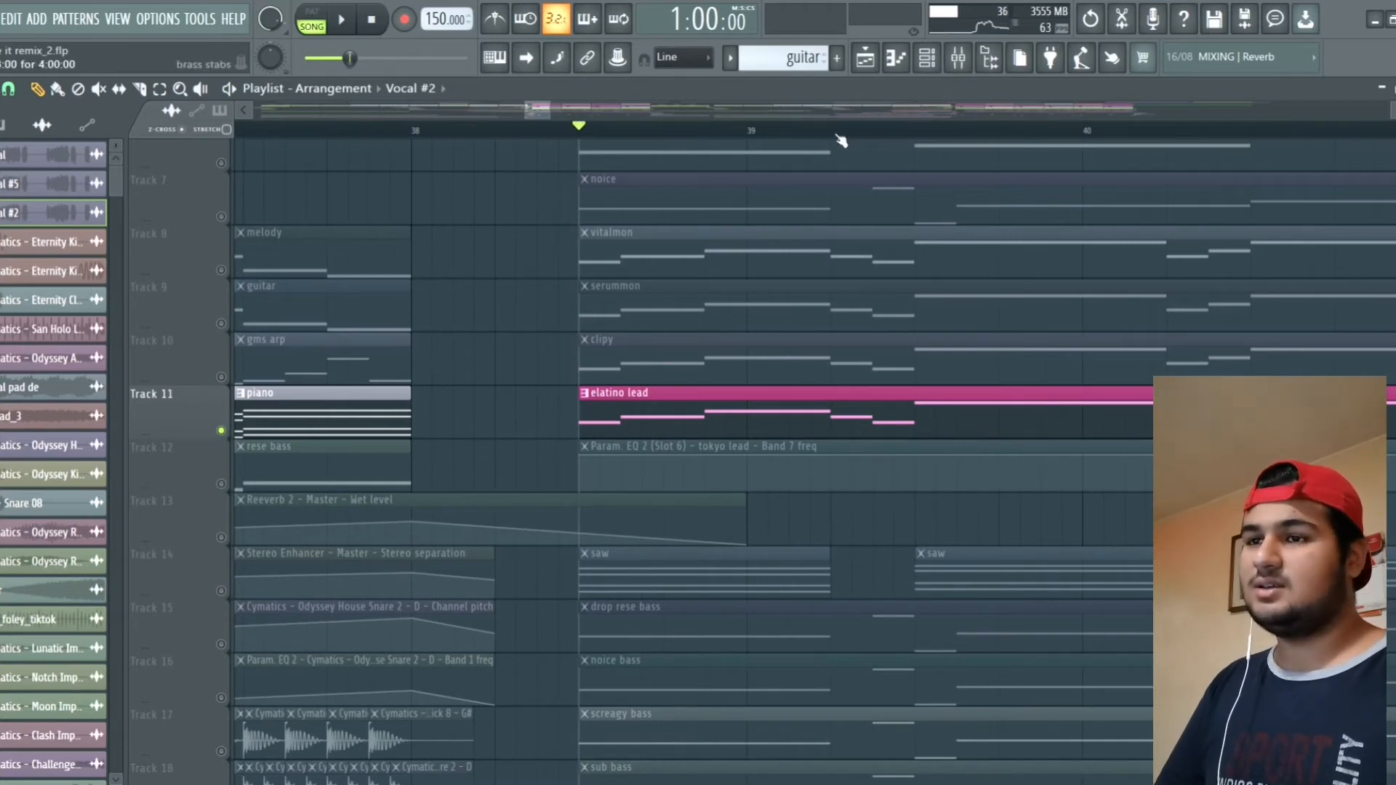
Step: Play the soloed lead with the mixer open and select the elation lead track
{"action": "left_click", "coordinate": [958, 58]}
{"action": "key", "text": "space"}
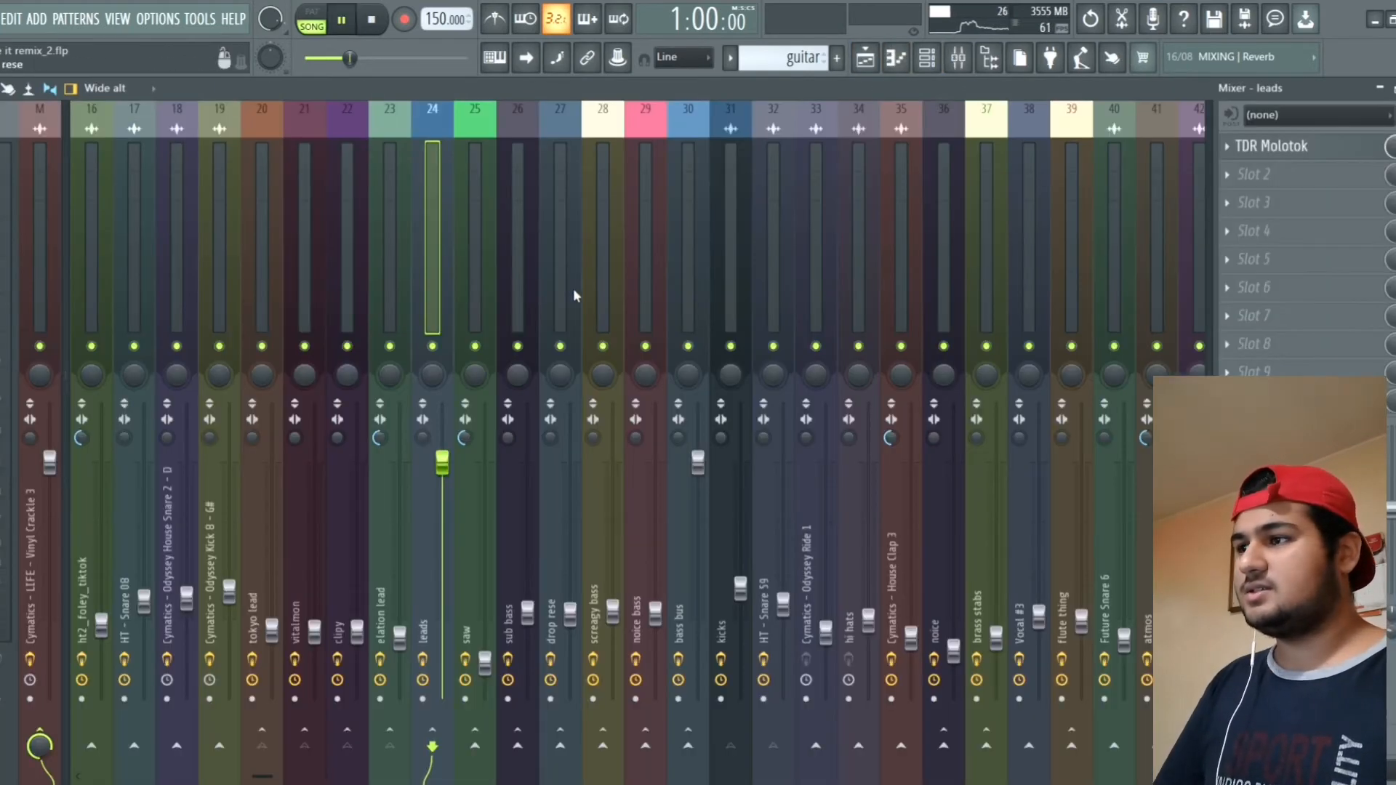
{"action": "scroll", "coordinate": [460, 270], "scroll_direction": "up", "scroll_amount": 3}
{"action": "key", "text": "space"}
{"action": "left_click", "coordinate": [520, 280]}
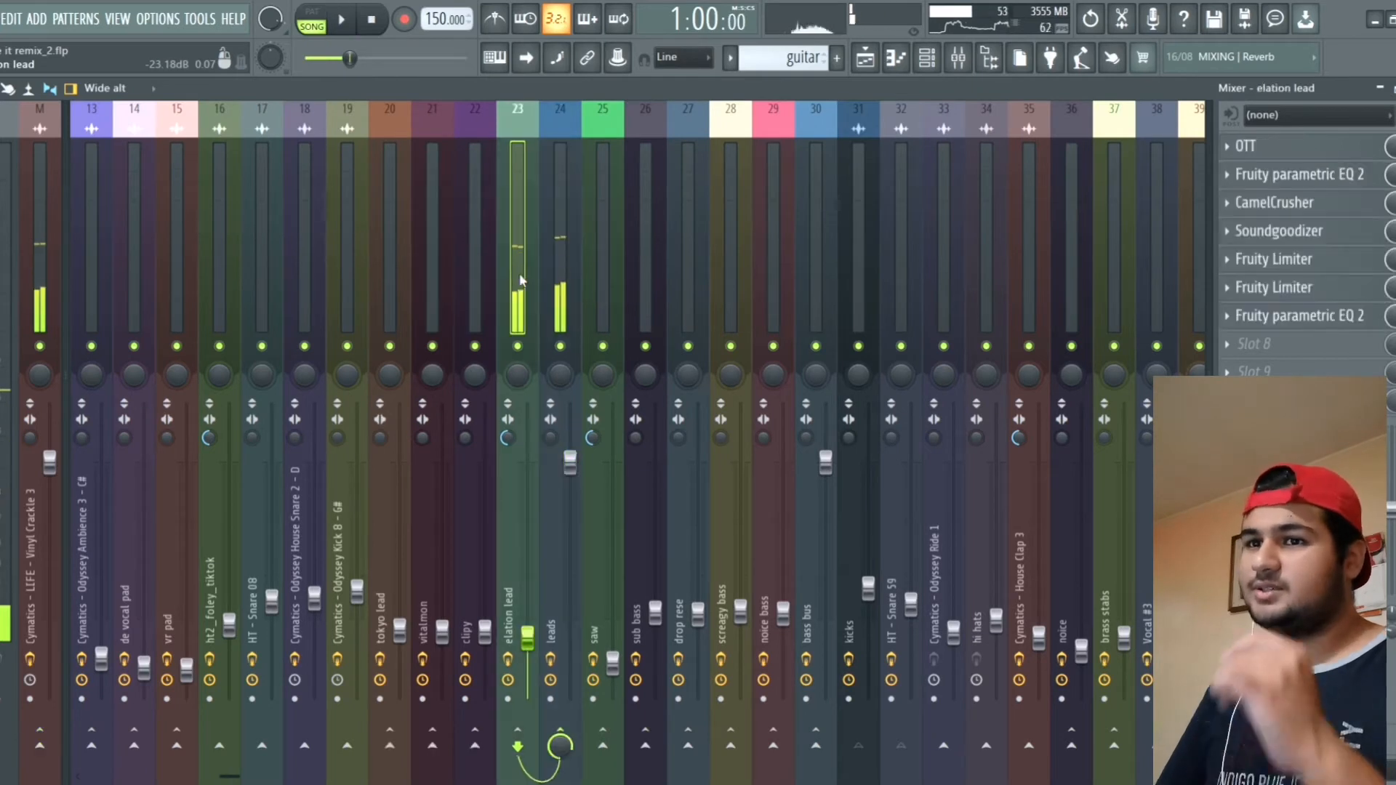
Step: Inspect the OTT, first Fruity parametric EQ 2, CamelCrusher and Soundgoodizer on the elation lead mixer track
{"action": "left_click", "coordinate": [1282, 149]}
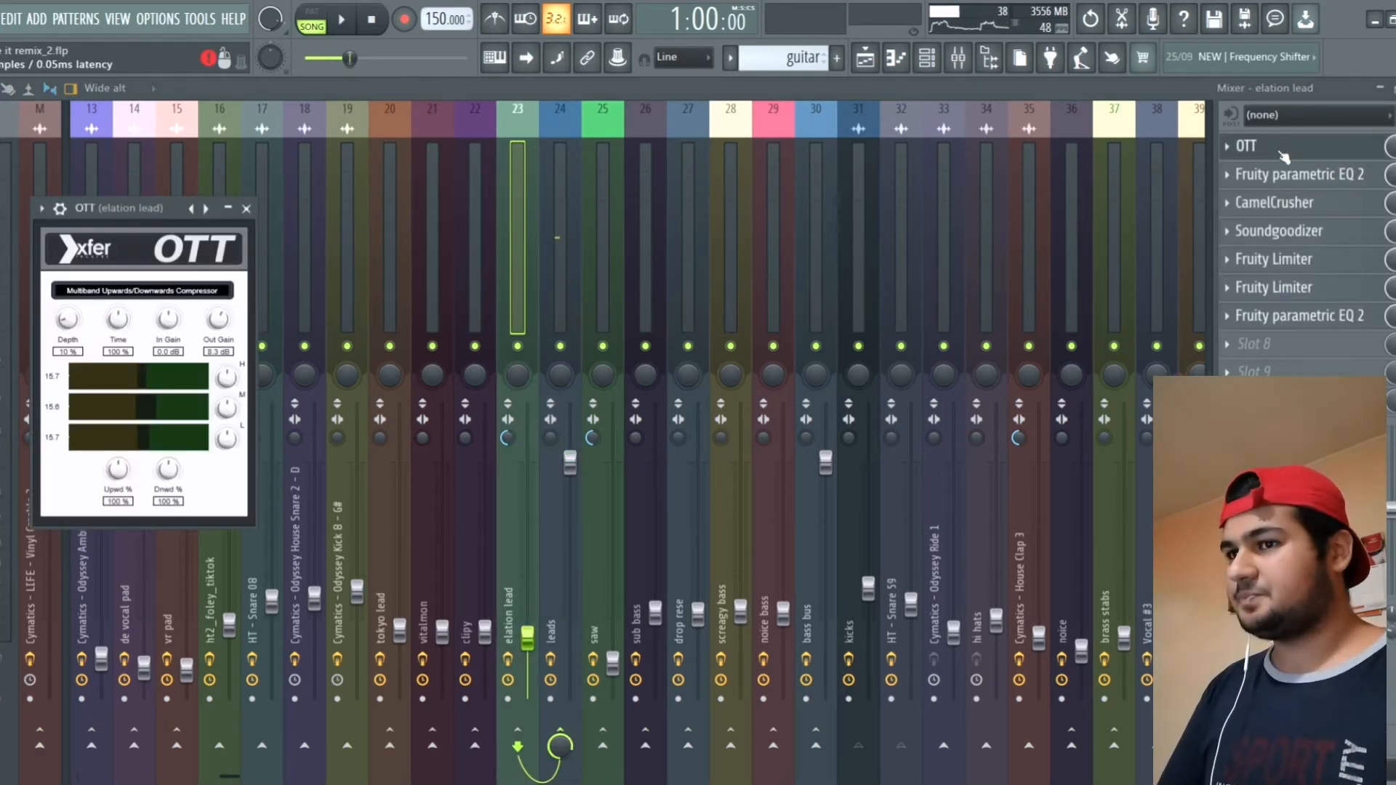
{"action": "left_click", "coordinate": [1281, 149]}
{"action": "left_click", "coordinate": [1287, 176]}
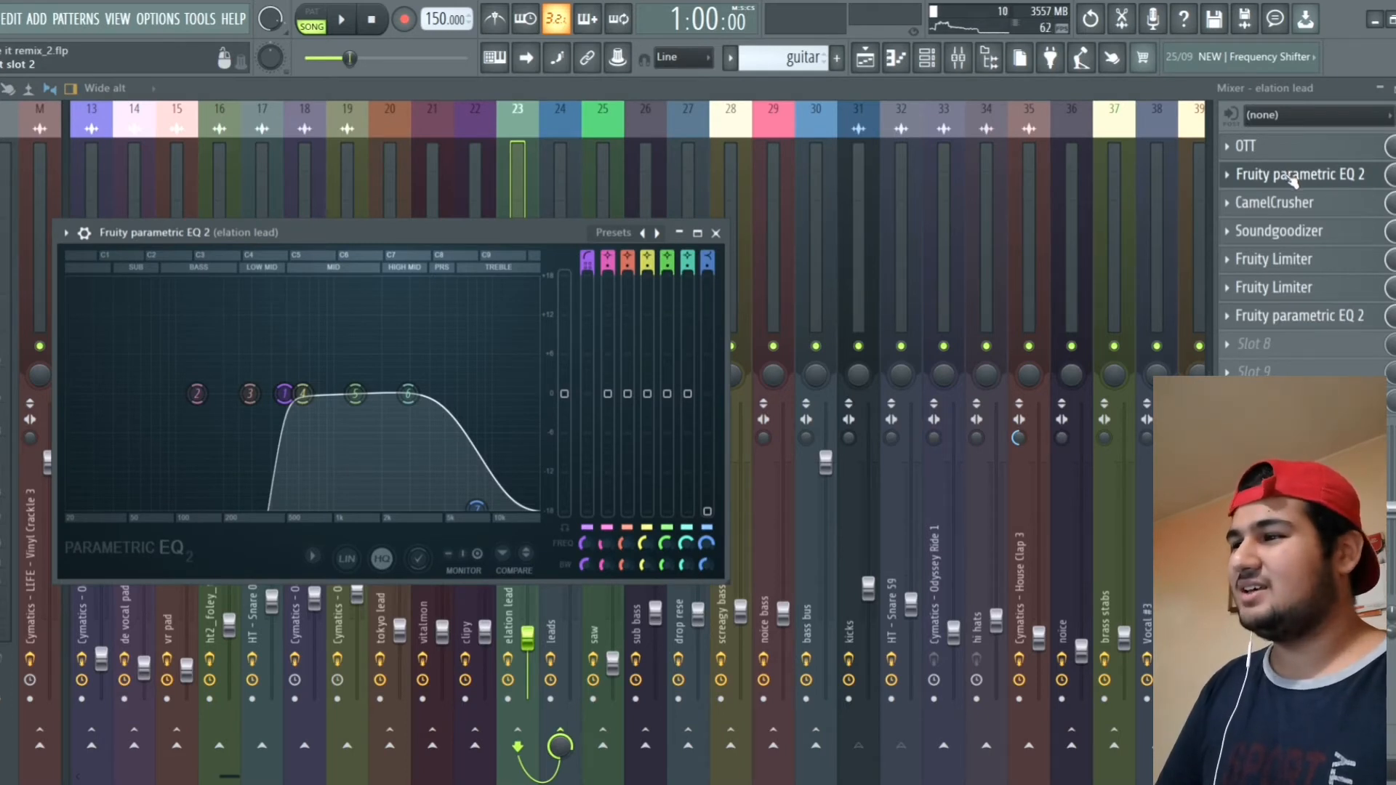
{"action": "left_click", "coordinate": [1291, 178]}
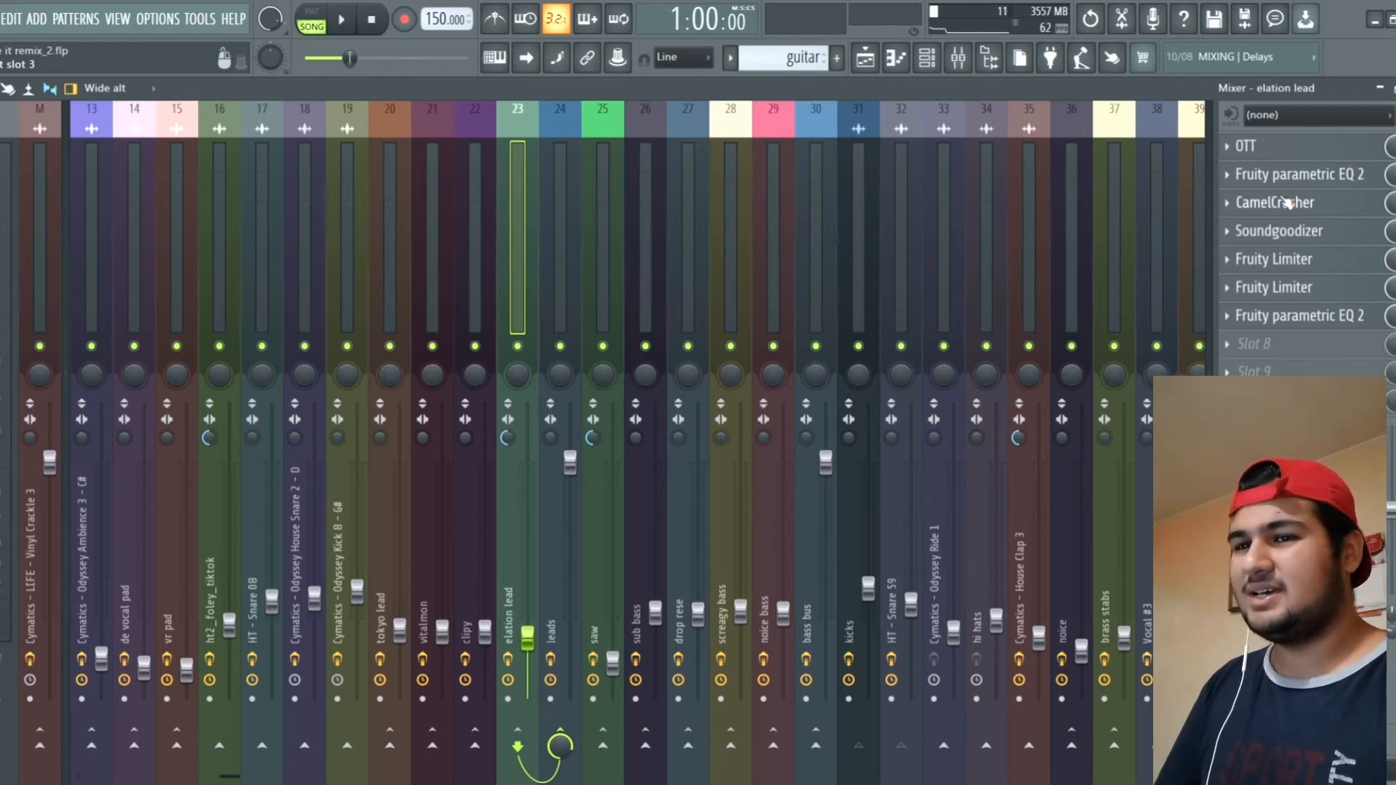
{"action": "left_click", "coordinate": [1286, 204]}
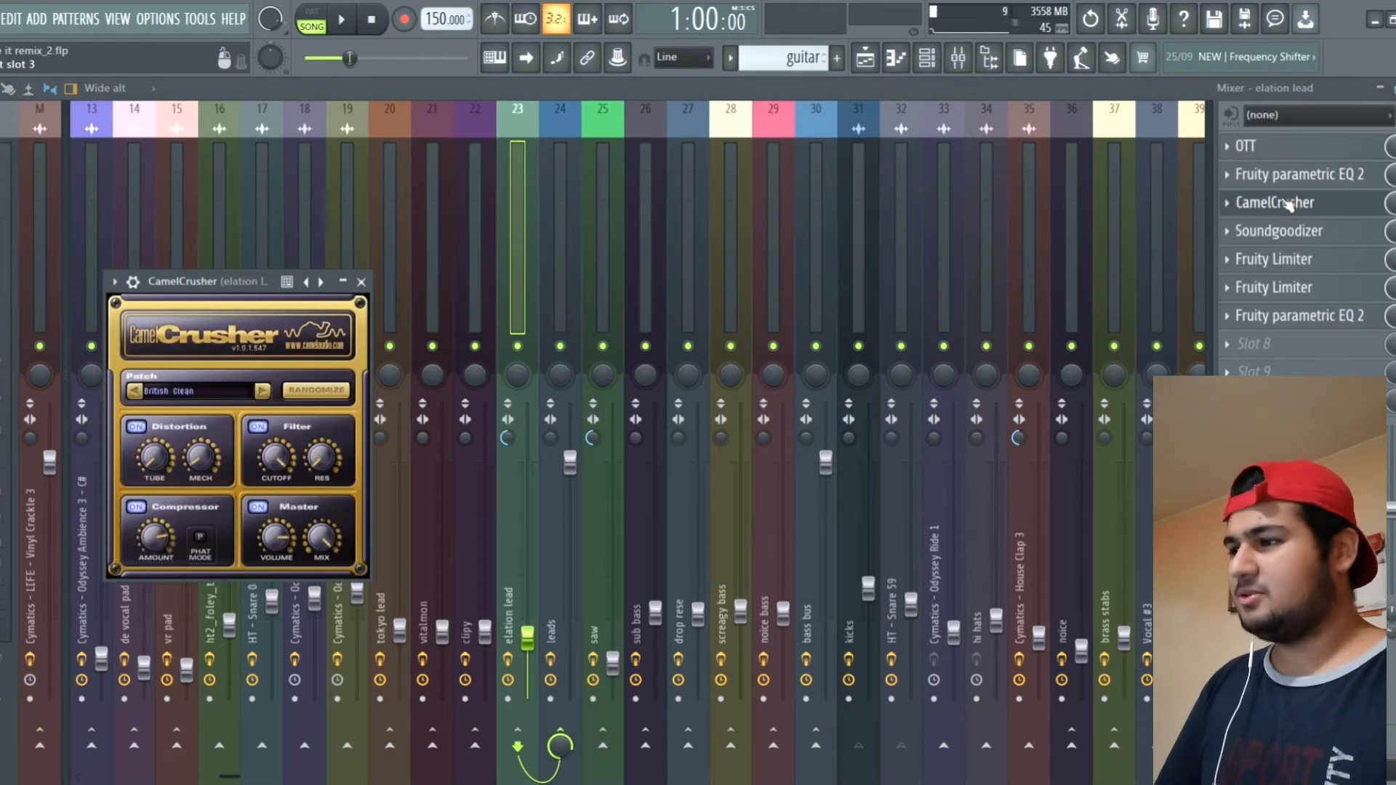
{"action": "left_click", "coordinate": [1287, 204]}
{"action": "left_click", "coordinate": [1295, 230]}
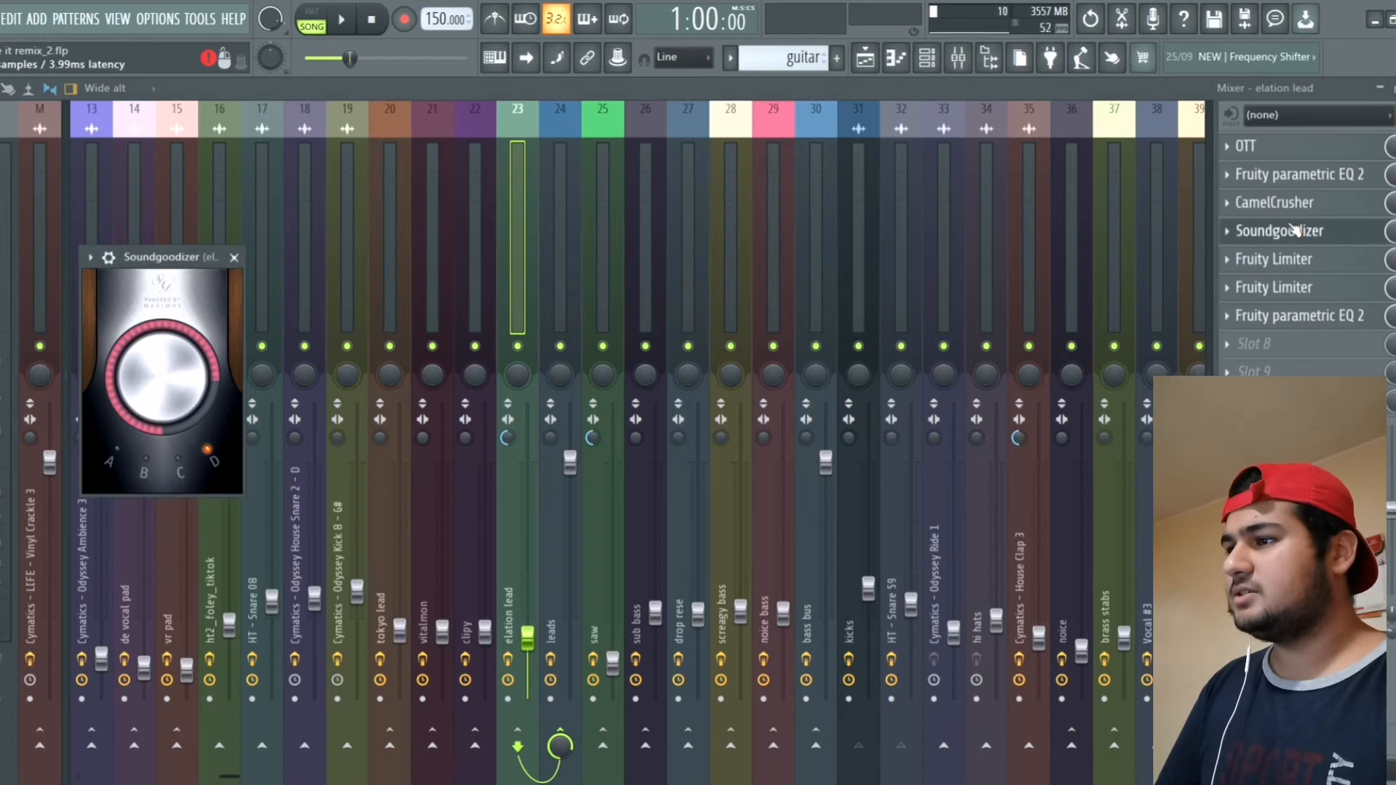
{"action": "left_click", "coordinate": [1295, 230]}
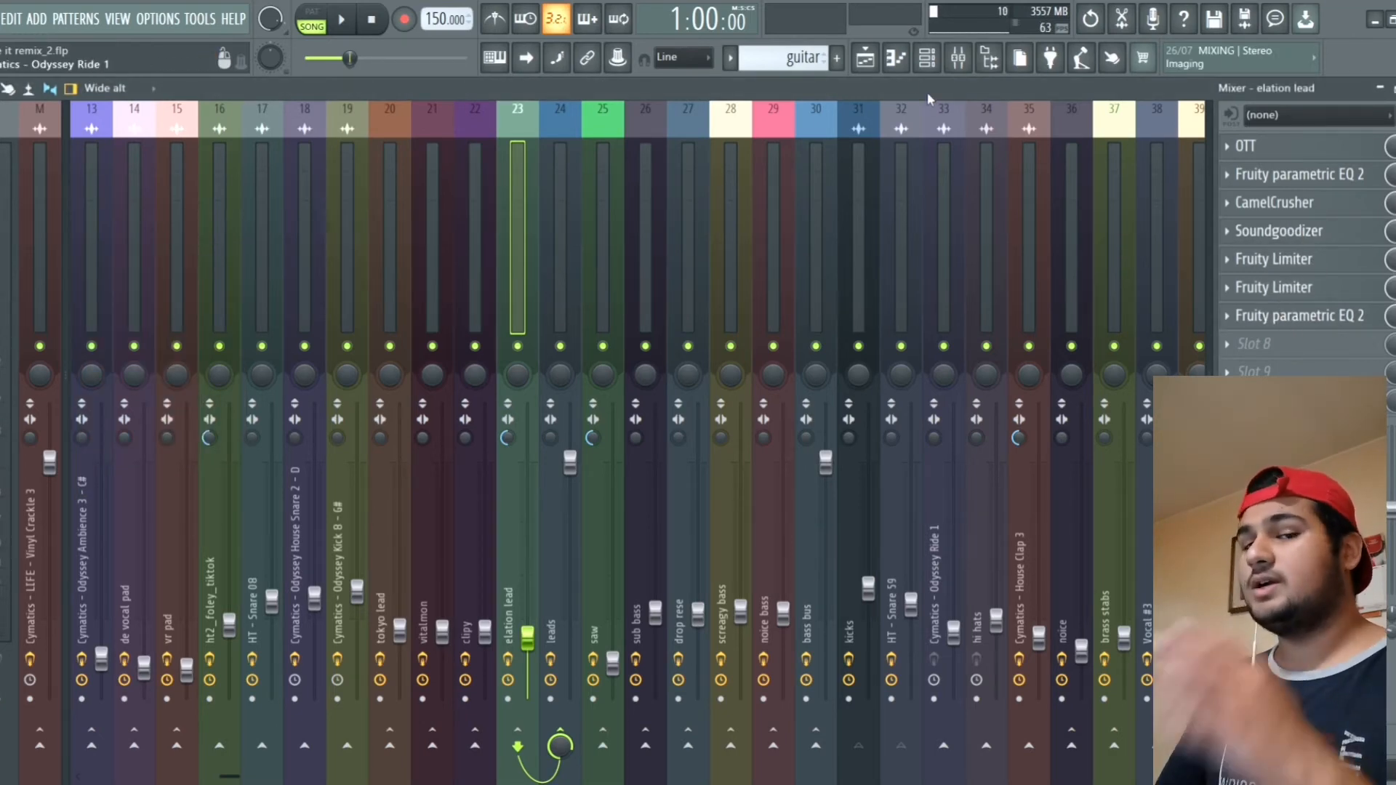
Step: Unmute Track 12 in the playlist, play the drop, and look through the lower tracks for the remaining drop layers
{"action": "left_click", "coordinate": [865, 58]}
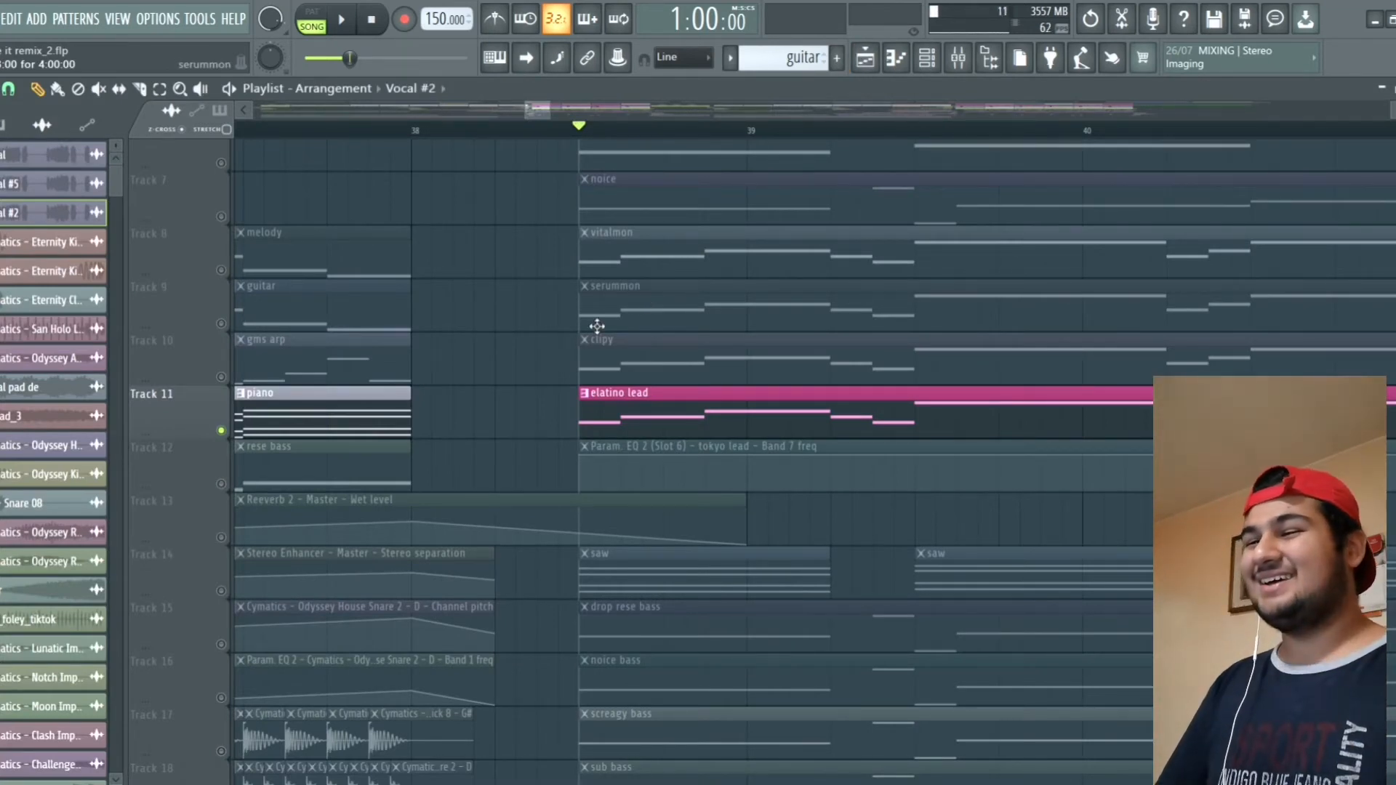
{"action": "scroll", "coordinate": [547, 383], "scroll_direction": "down", "scroll_amount": 2}
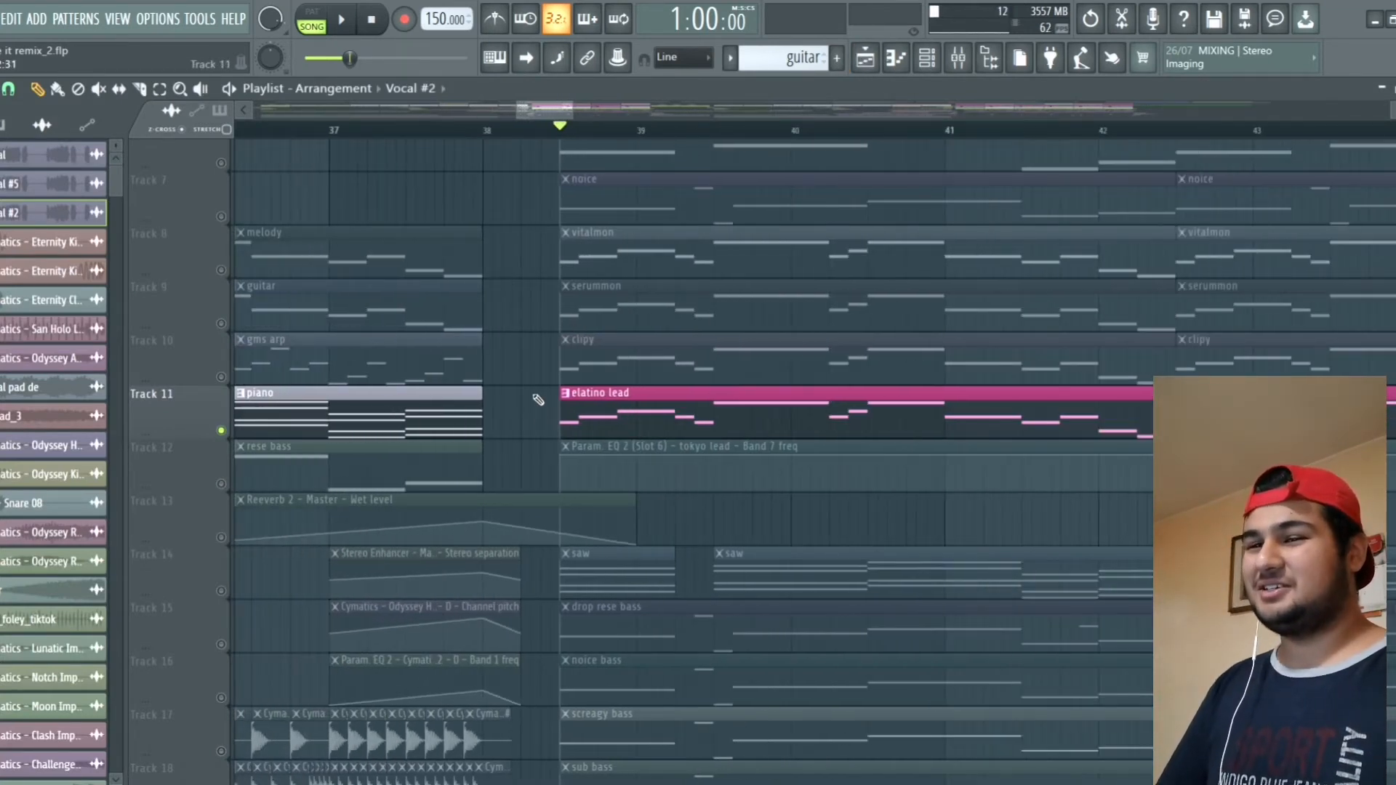
{"action": "left_click", "coordinate": [224, 485]}
{"action": "key", "text": "space"}
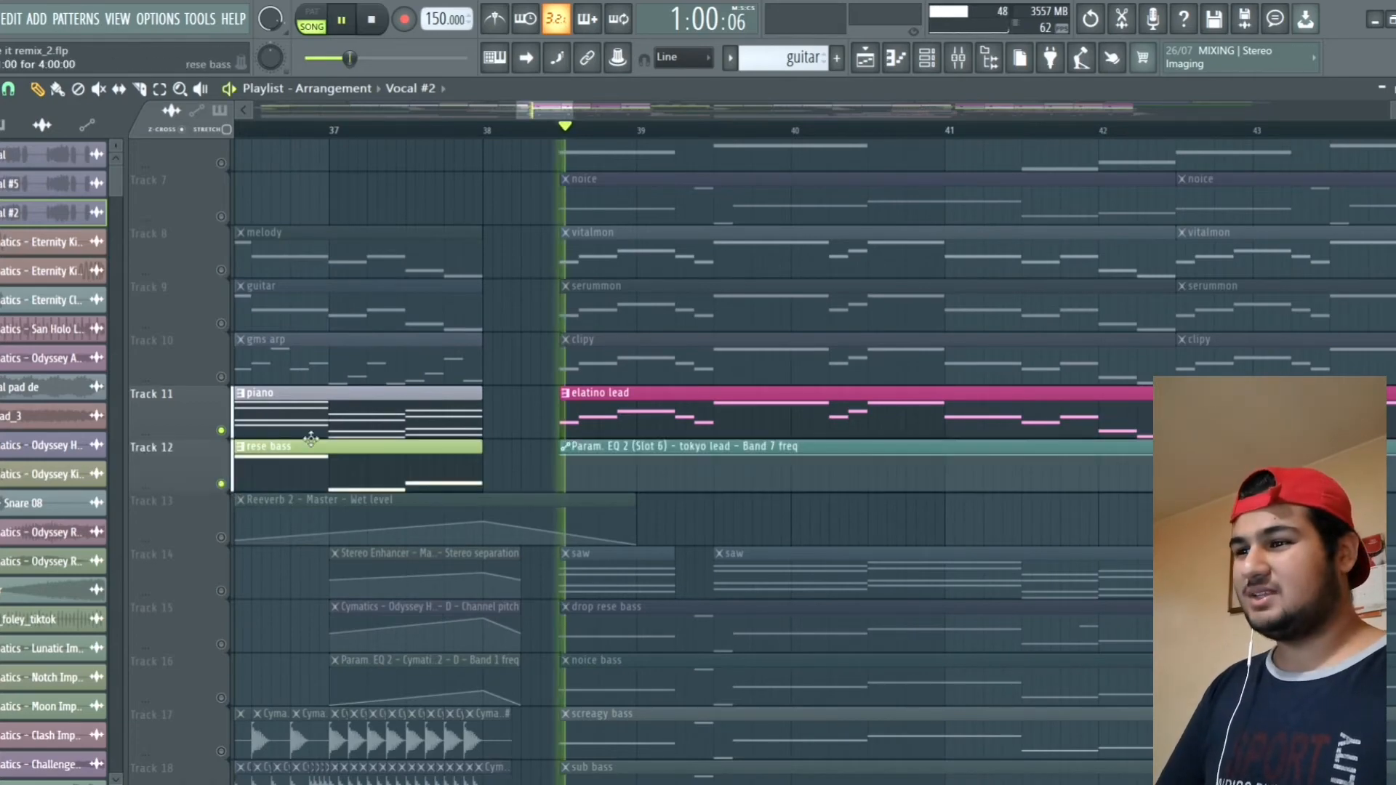
{"action": "scroll", "coordinate": [509, 392], "scroll_direction": "down", "scroll_amount": 3}
{"action": "scroll", "coordinate": [647, 313], "scroll_direction": "up", "scroll_amount": 5}
{"action": "scroll", "coordinate": [657, 302], "scroll_direction": "down", "scroll_amount": 3}
{"action": "scroll", "coordinate": [661, 310], "scroll_direction": "down", "scroll_amount": 18}
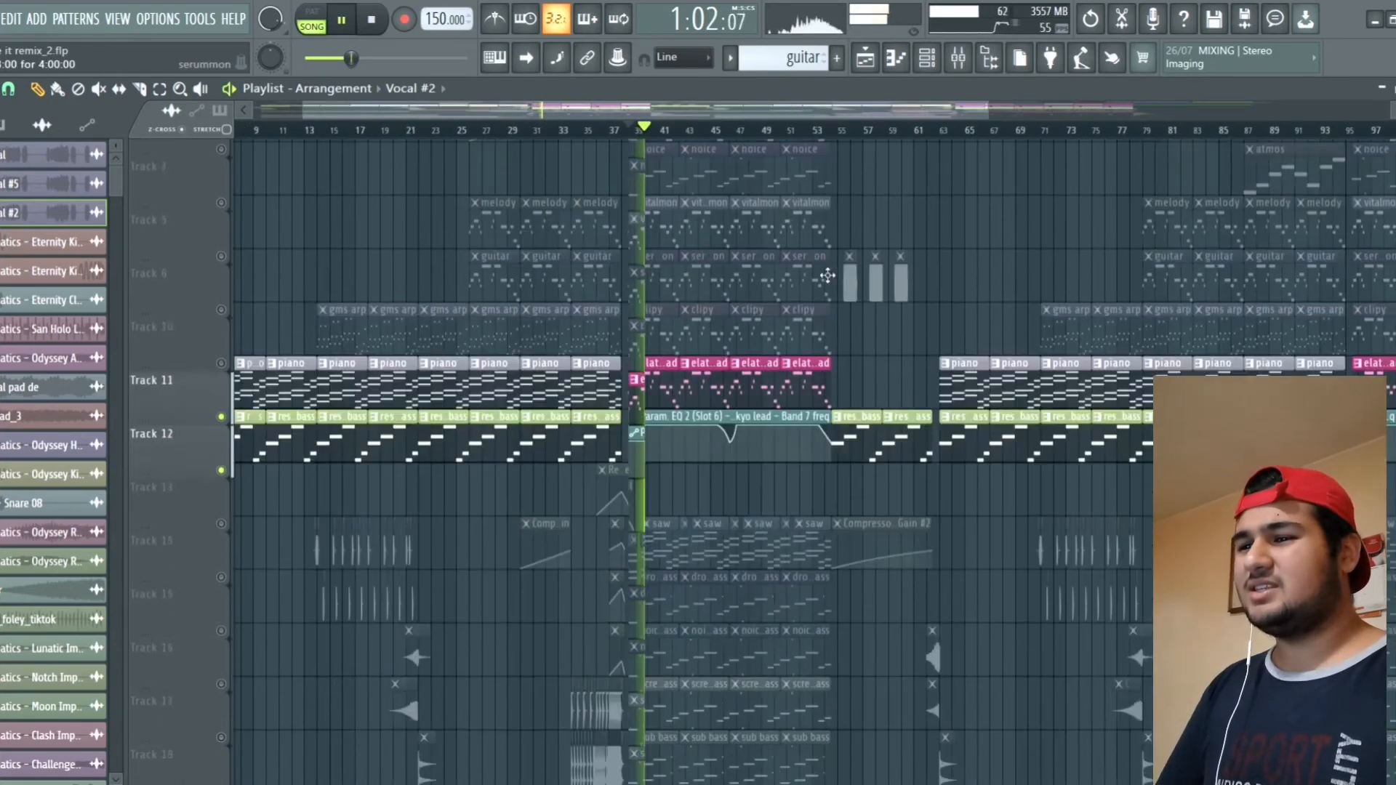
{"action": "scroll", "coordinate": [829, 284], "scroll_direction": "down", "scroll_amount": 2}
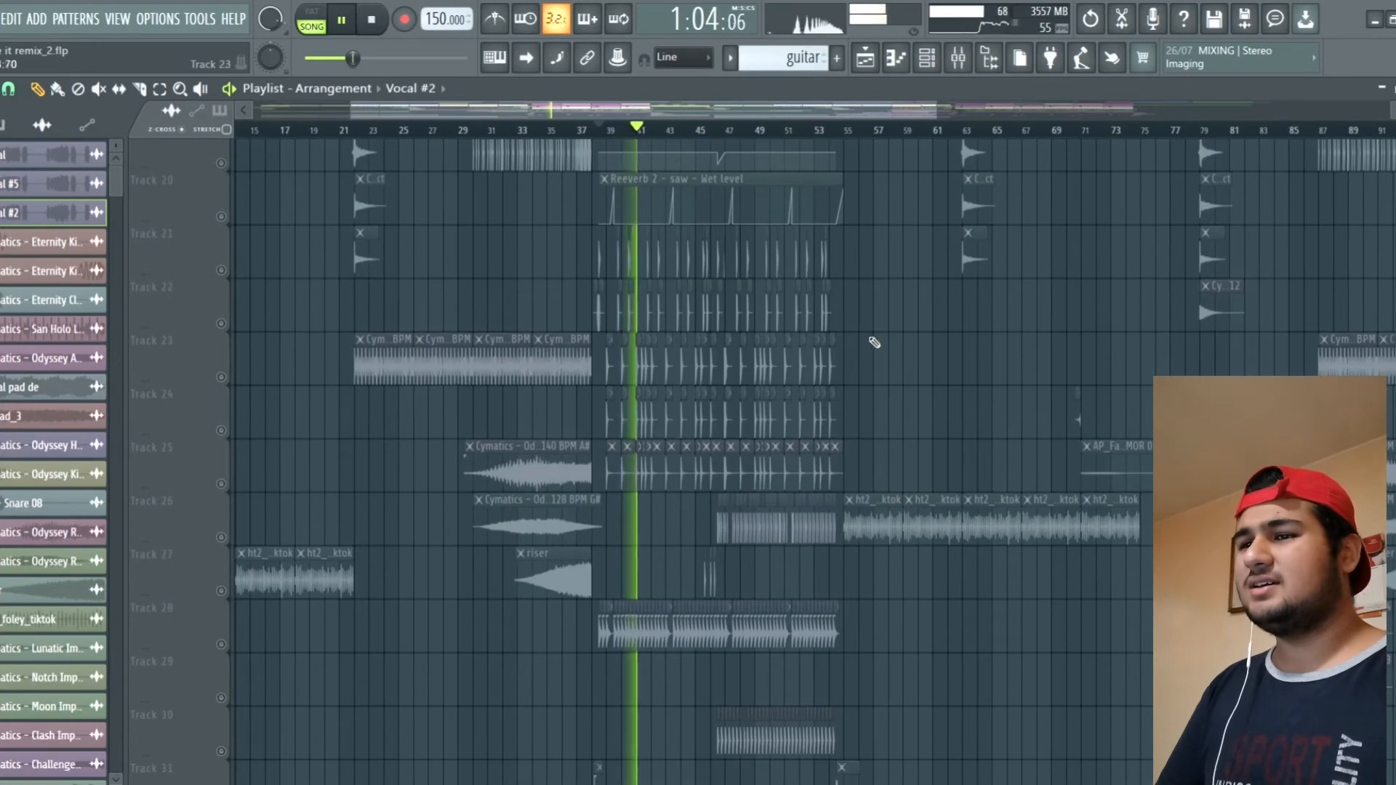
{"action": "scroll", "coordinate": [869, 347], "scroll_direction": "down", "scroll_amount": 14}
{"action": "key", "text": "space"}
Step: Unmute the percussive foley samples on Tracks 36, 37 and 38 and play them from bar 38
{"action": "scroll", "coordinate": [602, 317], "scroll_direction": "up", "scroll_amount": 3}
{"action": "scroll", "coordinate": [601, 317], "scroll_direction": "up", "scroll_amount": 4}
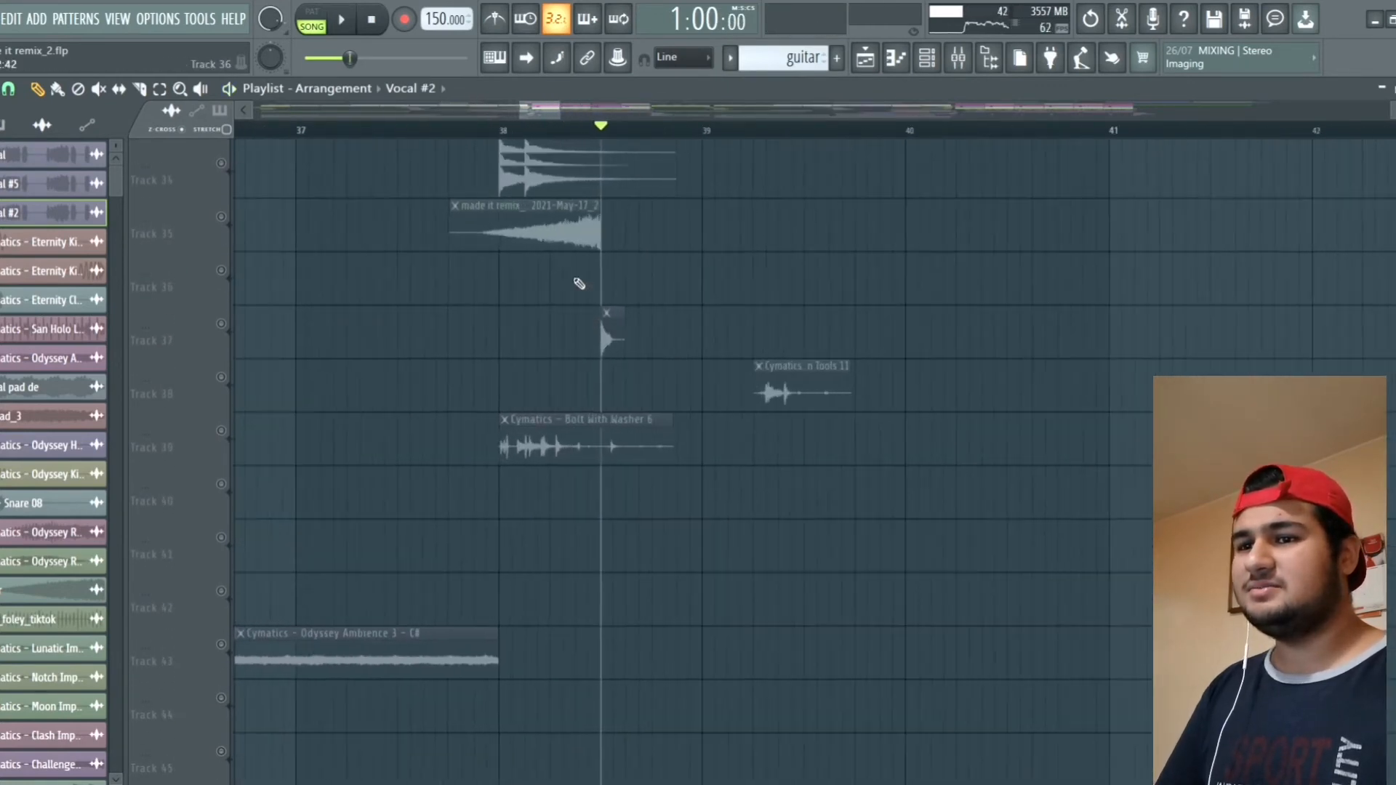
{"action": "left_click", "coordinate": [498, 131]}
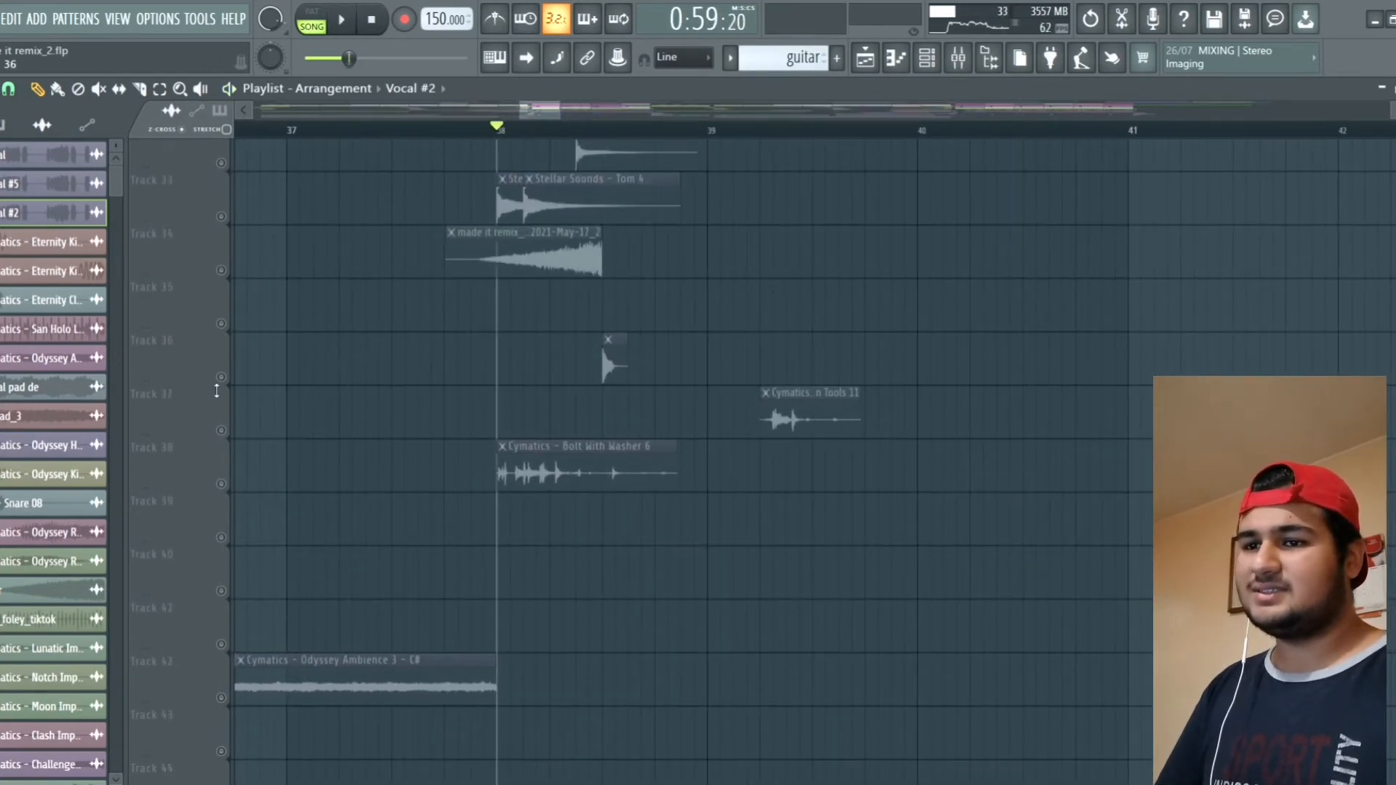
{"action": "left_click", "coordinate": [221, 376]}
{"action": "left_click", "coordinate": [229, 431]}
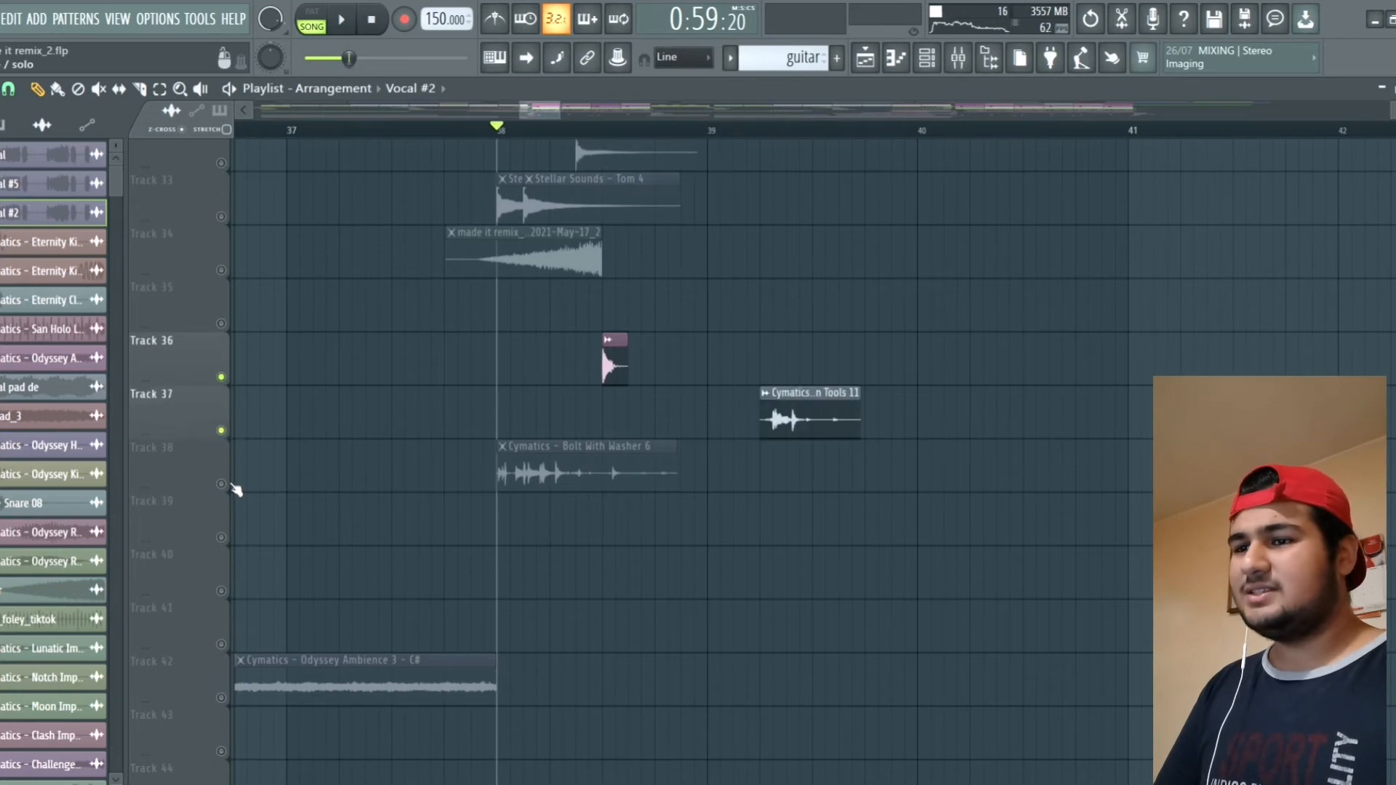
{"action": "left_click", "coordinate": [227, 484]}
{"action": "key", "text": "space"}
{"action": "scroll", "coordinate": [360, 421], "scroll_direction": "down", "scroll_amount": 2}
{"action": "scroll", "coordinate": [388, 418], "scroll_direction": "down", "scroll_amount": 1}
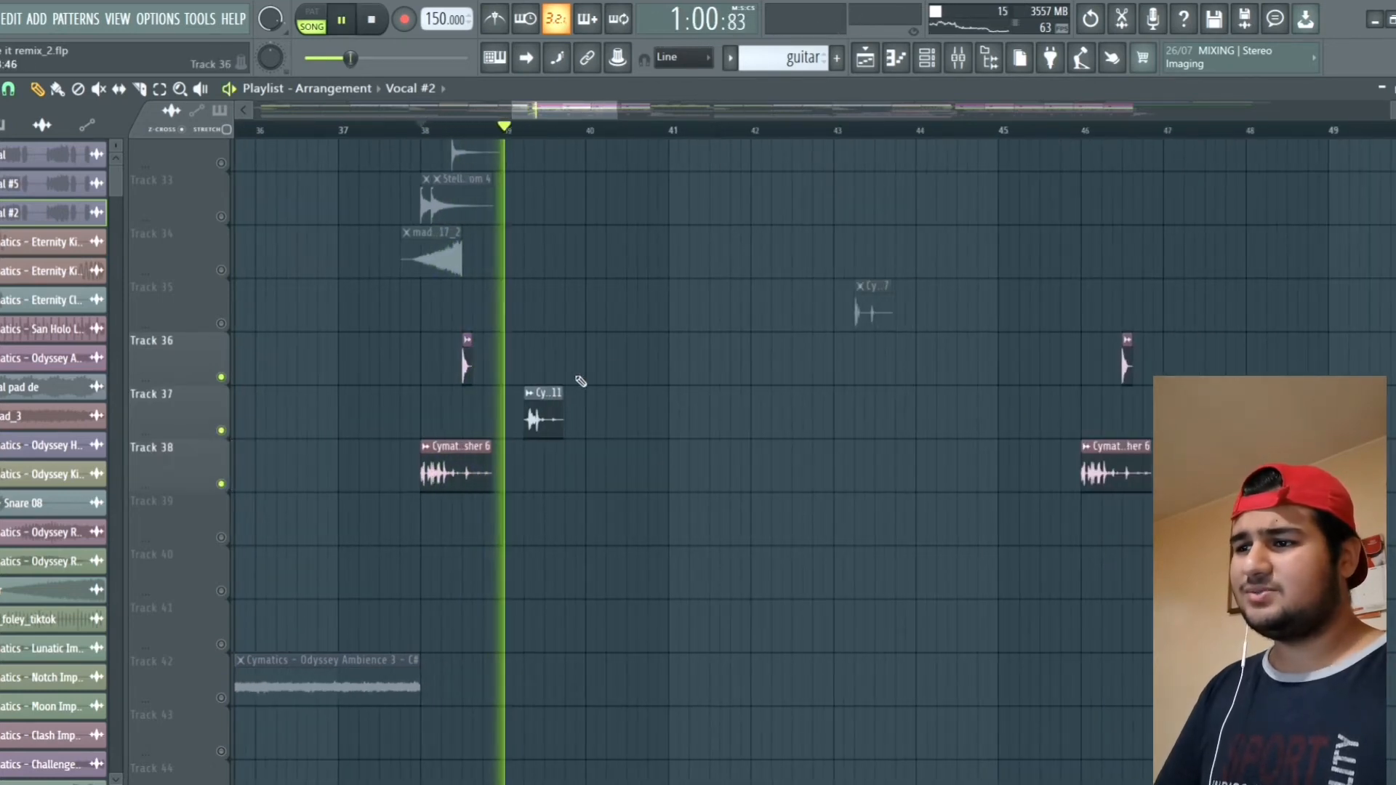
Step: Unmute Track 35 as well and follow the foley hits through the drop to its end
{"action": "left_click", "coordinate": [221, 323]}
{"action": "scroll", "coordinate": [783, 265], "scroll_direction": "down", "scroll_amount": 3}
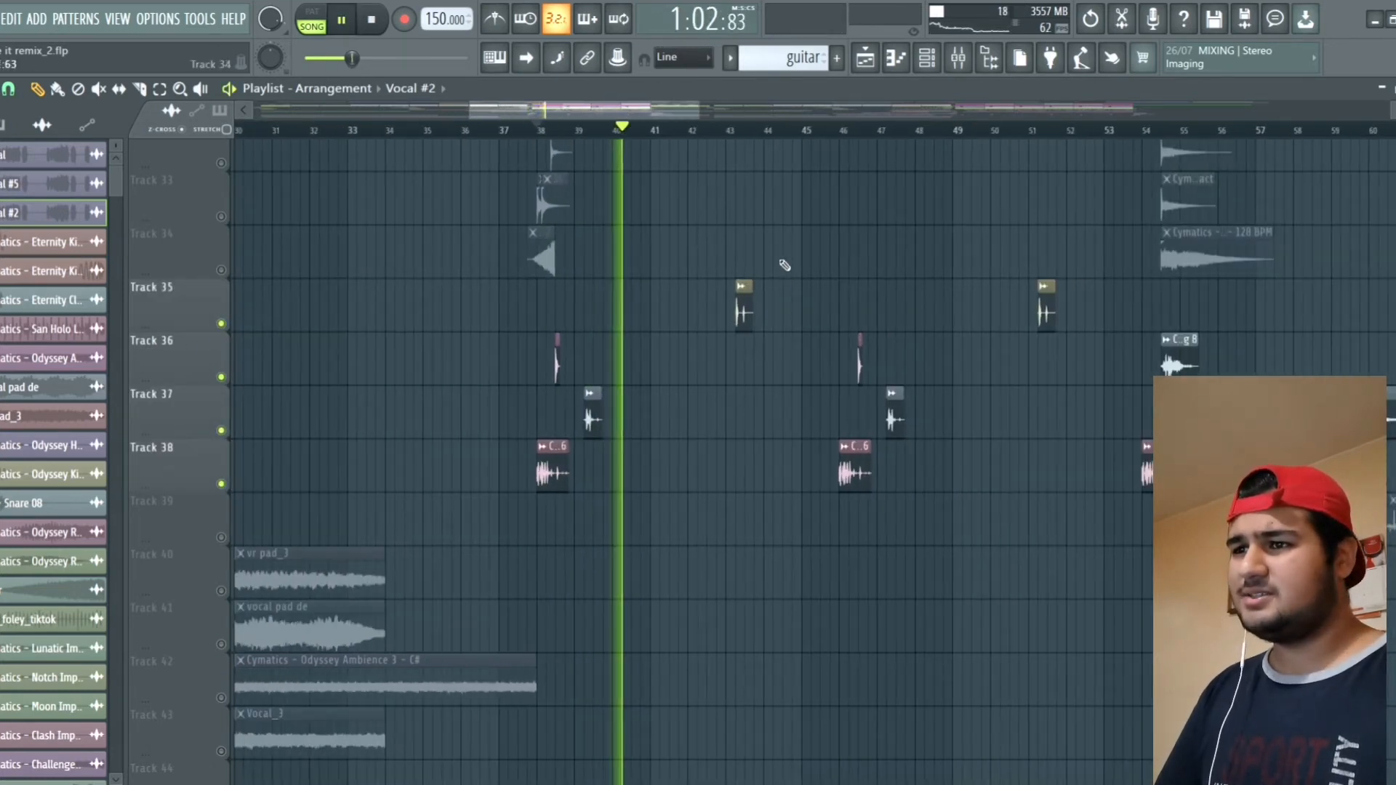
{"action": "scroll", "coordinate": [764, 303], "scroll_direction": "up", "scroll_amount": 2}
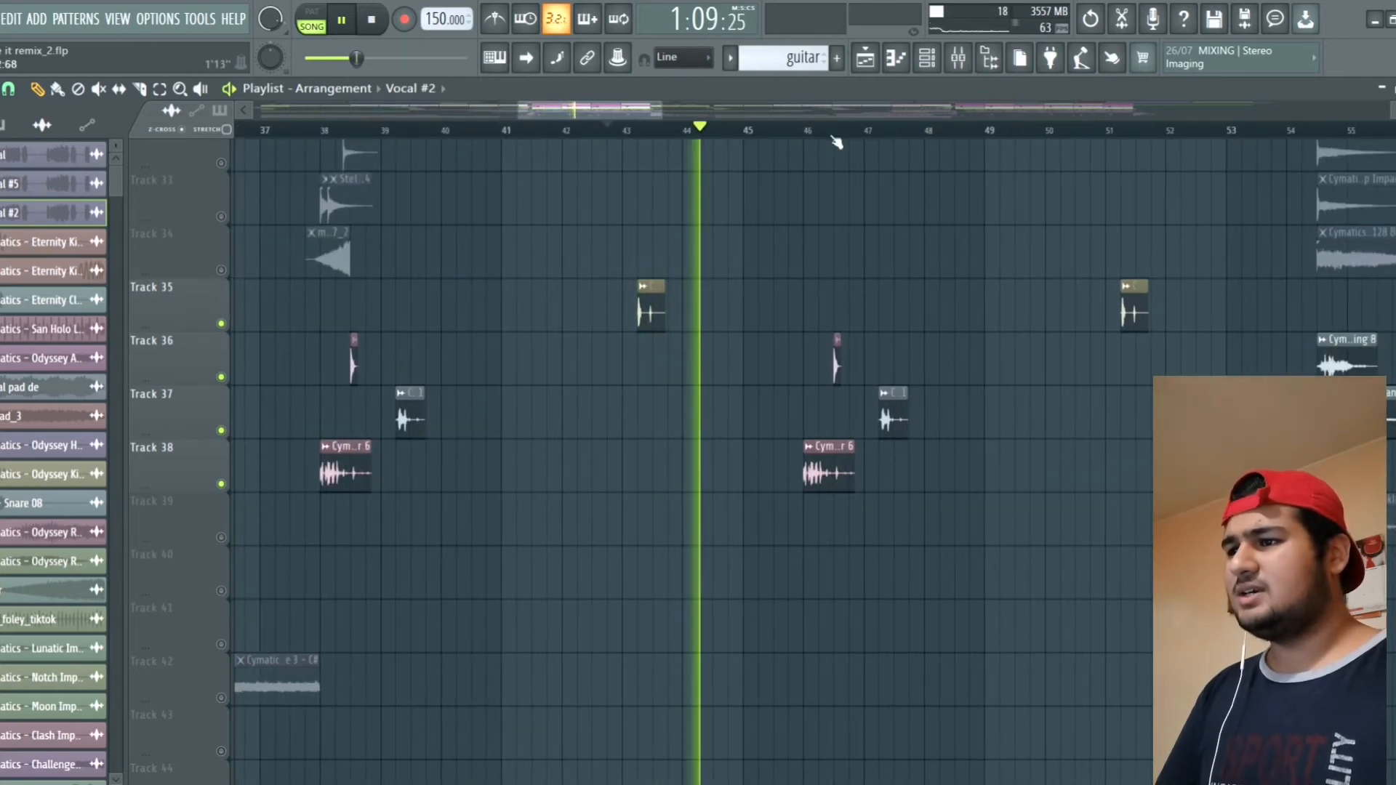
{"action": "scroll", "coordinate": [856, 177], "scroll_direction": "down", "scroll_amount": 4}
{"action": "scroll", "coordinate": [1053, 202], "scroll_direction": "up", "scroll_amount": 5}
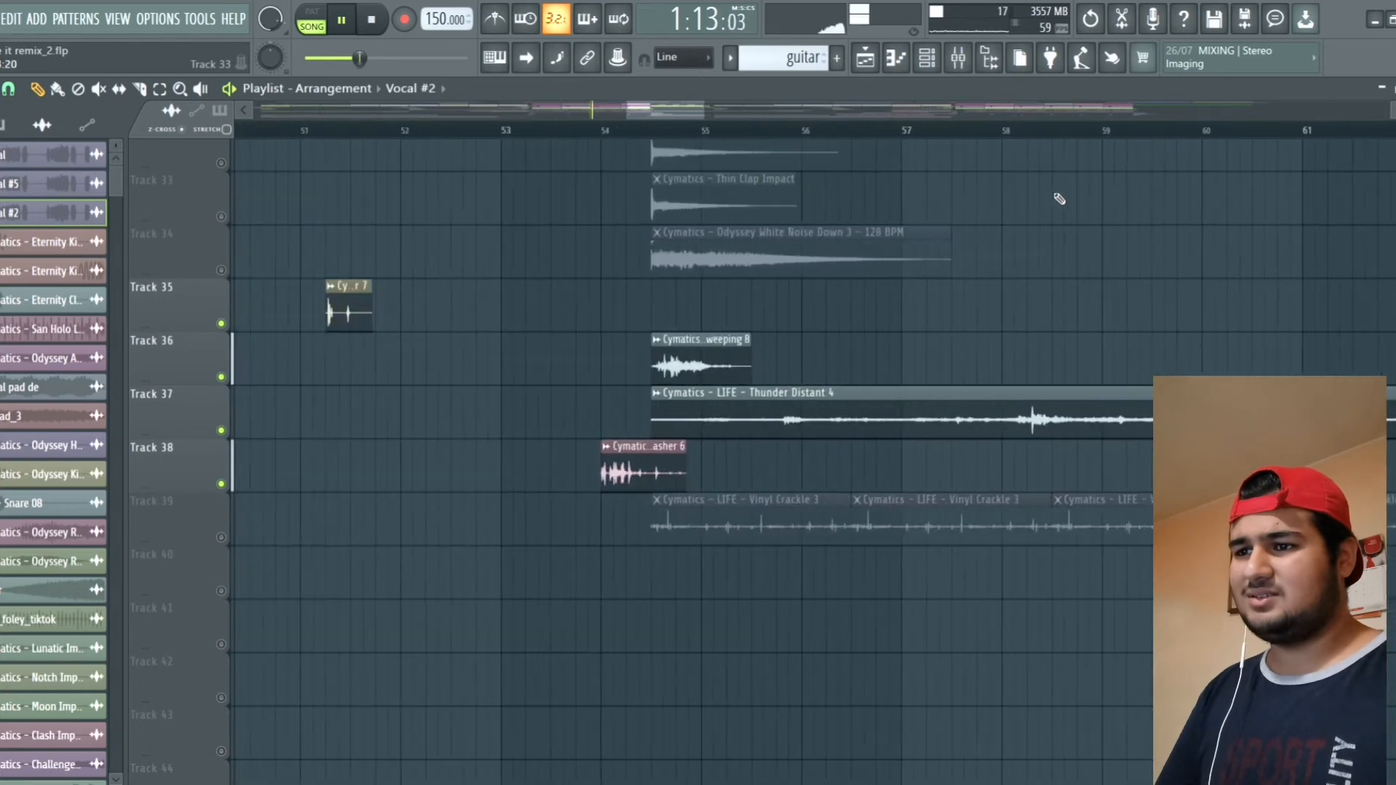
Step: Play the unmuted foley samples on Tracks 35 to 38 from bar 54 at the end of the drop
{"action": "left_click", "coordinate": [551, 131]}
{"action": "scroll", "coordinate": [477, 324], "scroll_direction": "up", "scroll_amount": 3}
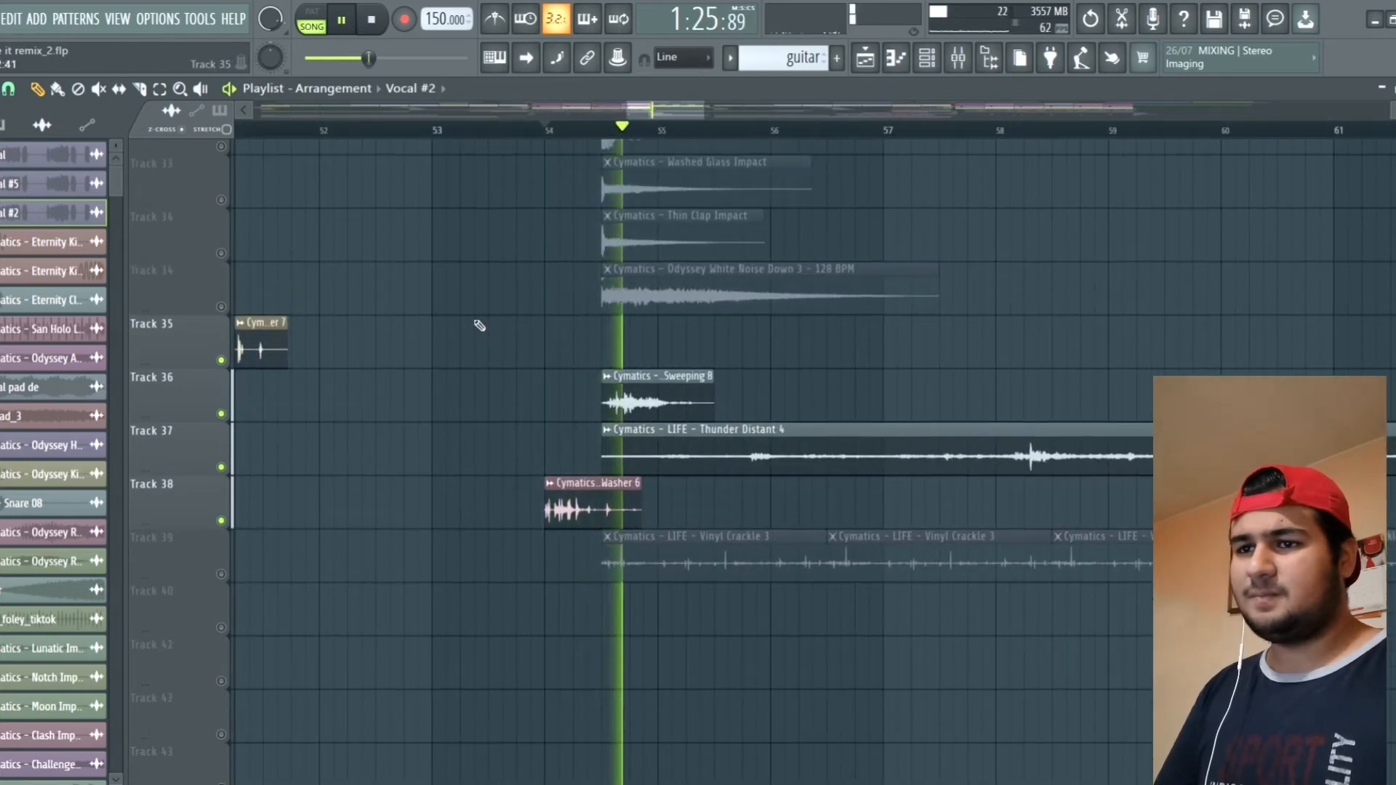
{"action": "key", "text": "space"}
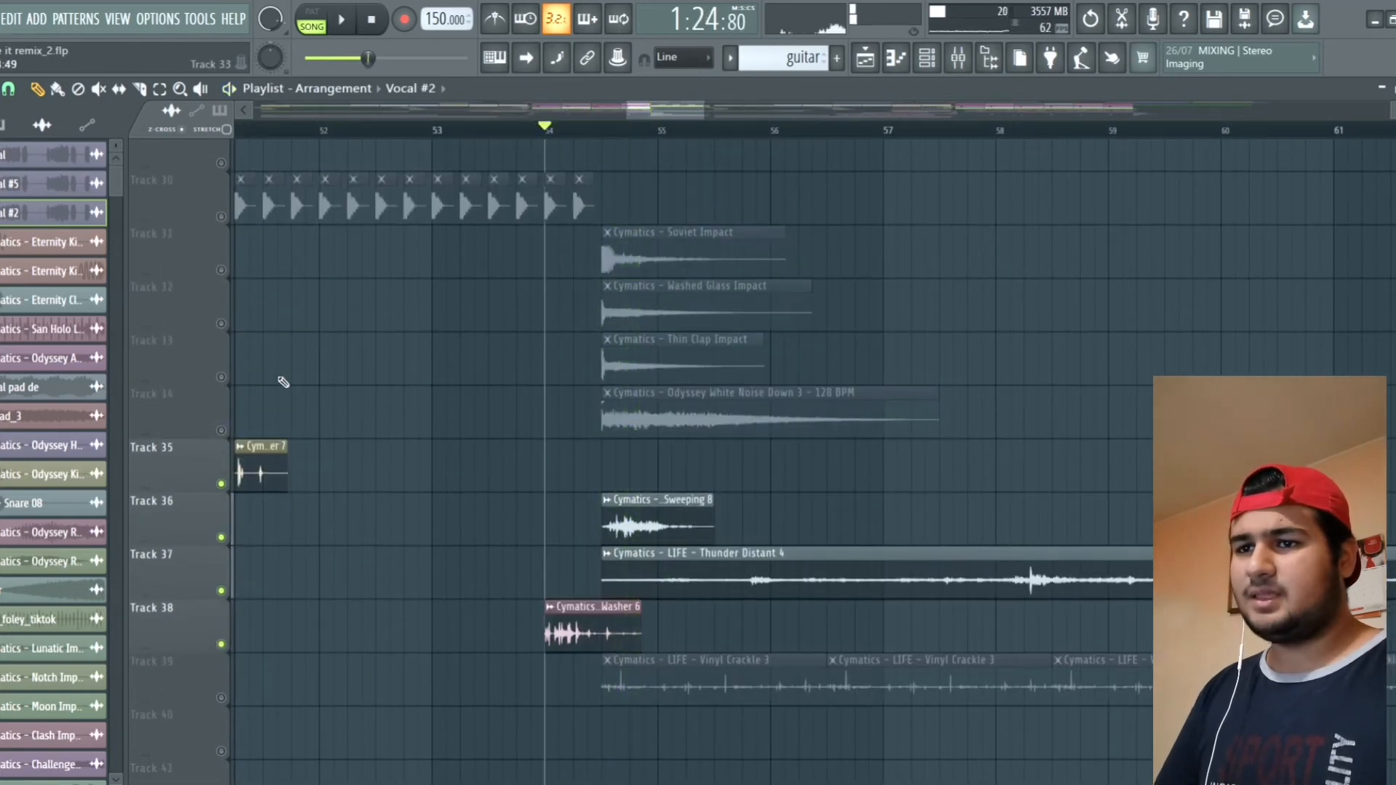
Step: Unmute the impacts on Tracks 31, 32 and 33 and the white noise on Track 34, and play them from bar 54
{"action": "left_click", "coordinate": [221, 375]}
{"action": "left_click", "coordinate": [221, 323]}
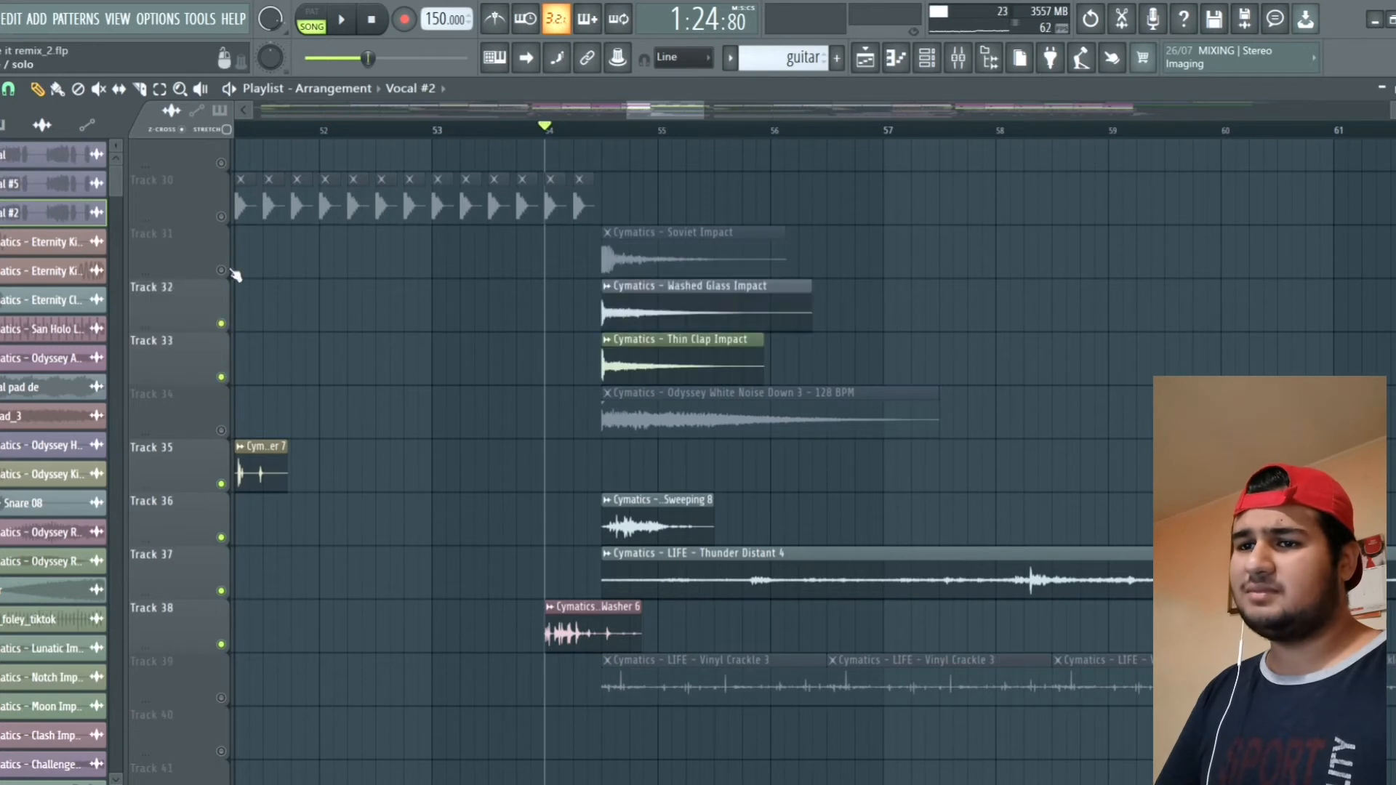
{"action": "left_click", "coordinate": [221, 270]}
{"action": "key", "text": "space"}
{"action": "left_click", "coordinate": [221, 430]}
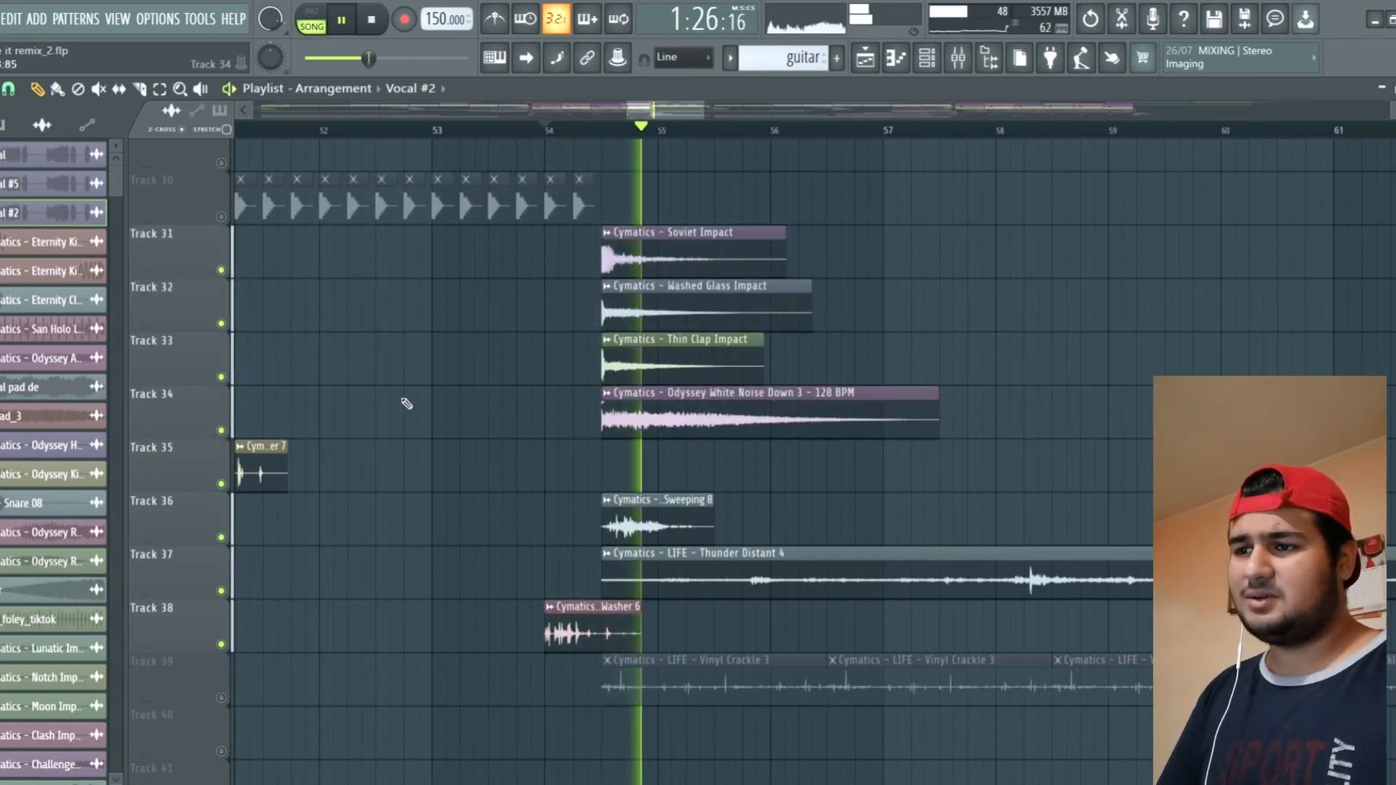
{"action": "scroll", "coordinate": [451, 405], "scroll_direction": "down", "scroll_amount": 3}
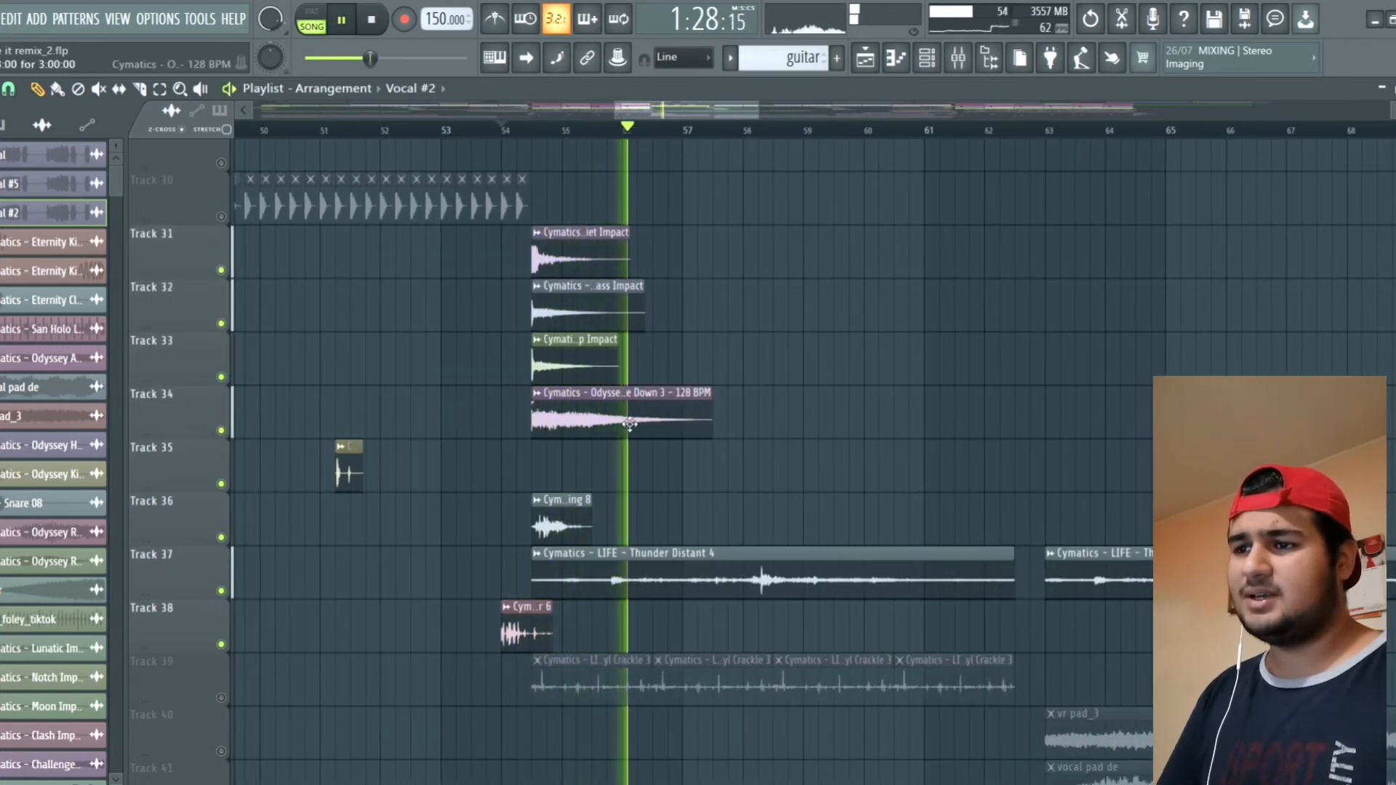
{"action": "scroll", "coordinate": [618, 404], "scroll_direction": "up", "scroll_amount": 3}
{"action": "key", "text": "space"}
Step: Unmute the saw compressor gain and reverb wet level automation on Tracks 19 and 20, and play the drop's ending
{"action": "scroll", "coordinate": [614, 322], "scroll_direction": "up", "scroll_amount": 5}
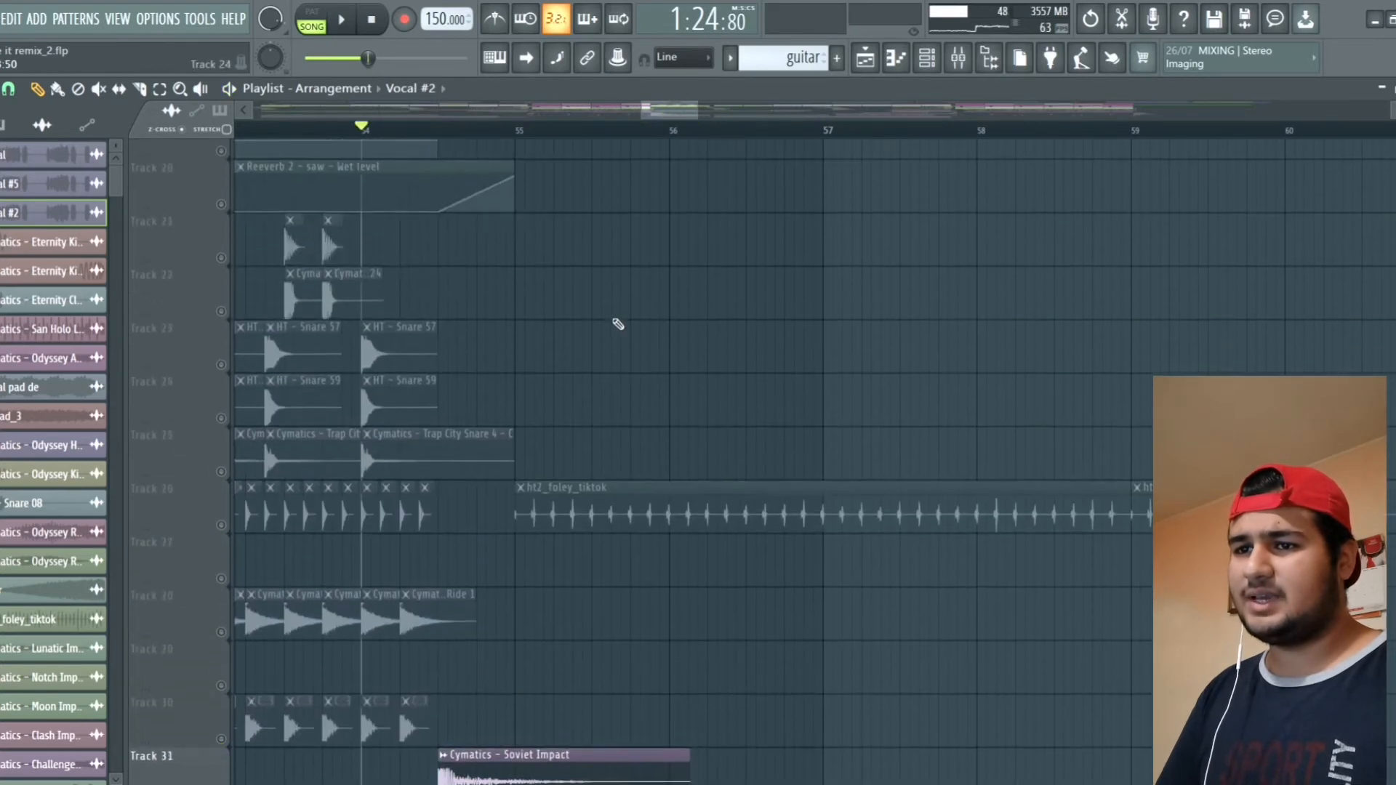
{"action": "scroll", "coordinate": [546, 329], "scroll_direction": "down", "scroll_amount": 2}
{"action": "scroll", "coordinate": [547, 328], "scroll_direction": "up", "scroll_amount": 3}
{"action": "scroll", "coordinate": [483, 301], "scroll_direction": "up", "scroll_amount": 4}
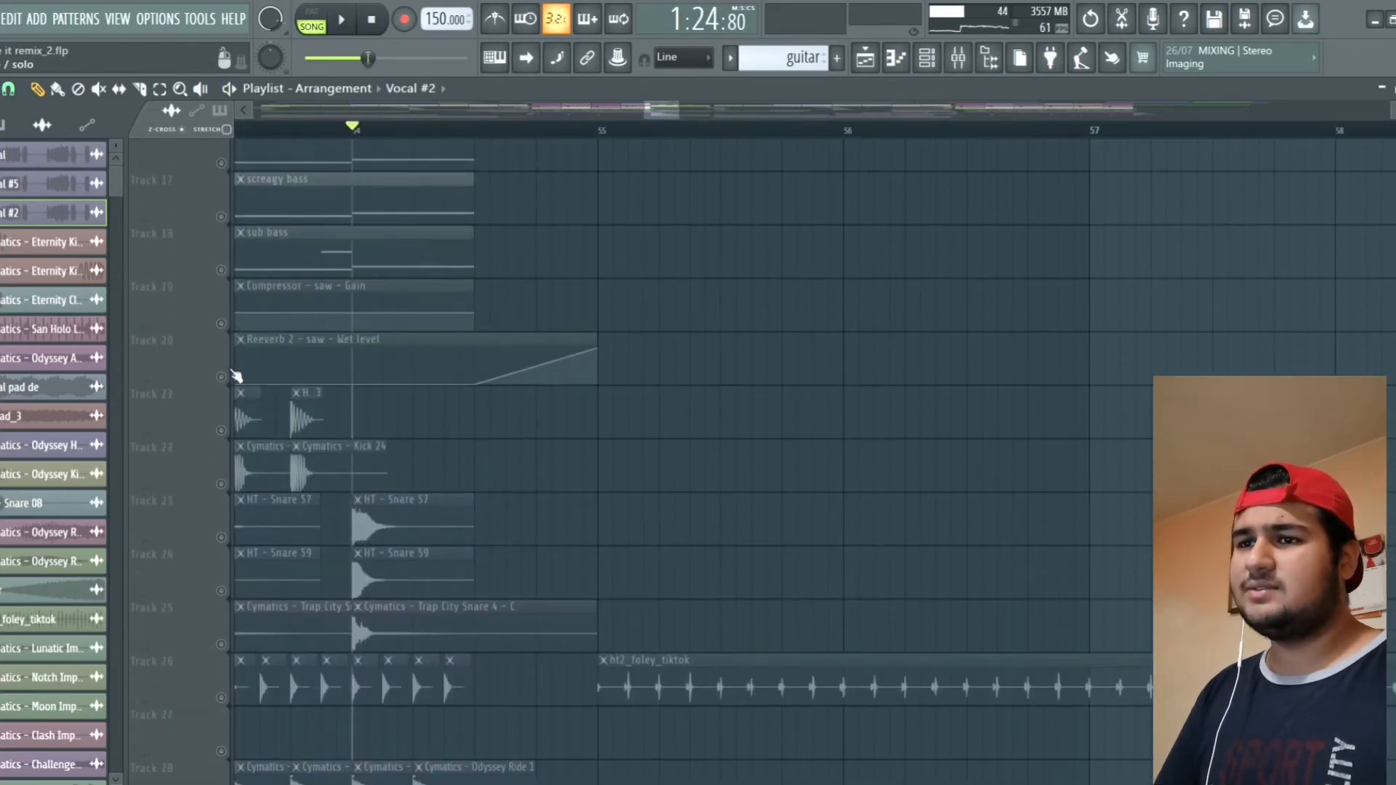
{"action": "left_click", "coordinate": [221, 378]}
{"action": "scroll", "coordinate": [210, 286], "scroll_direction": "up", "scroll_amount": 5}
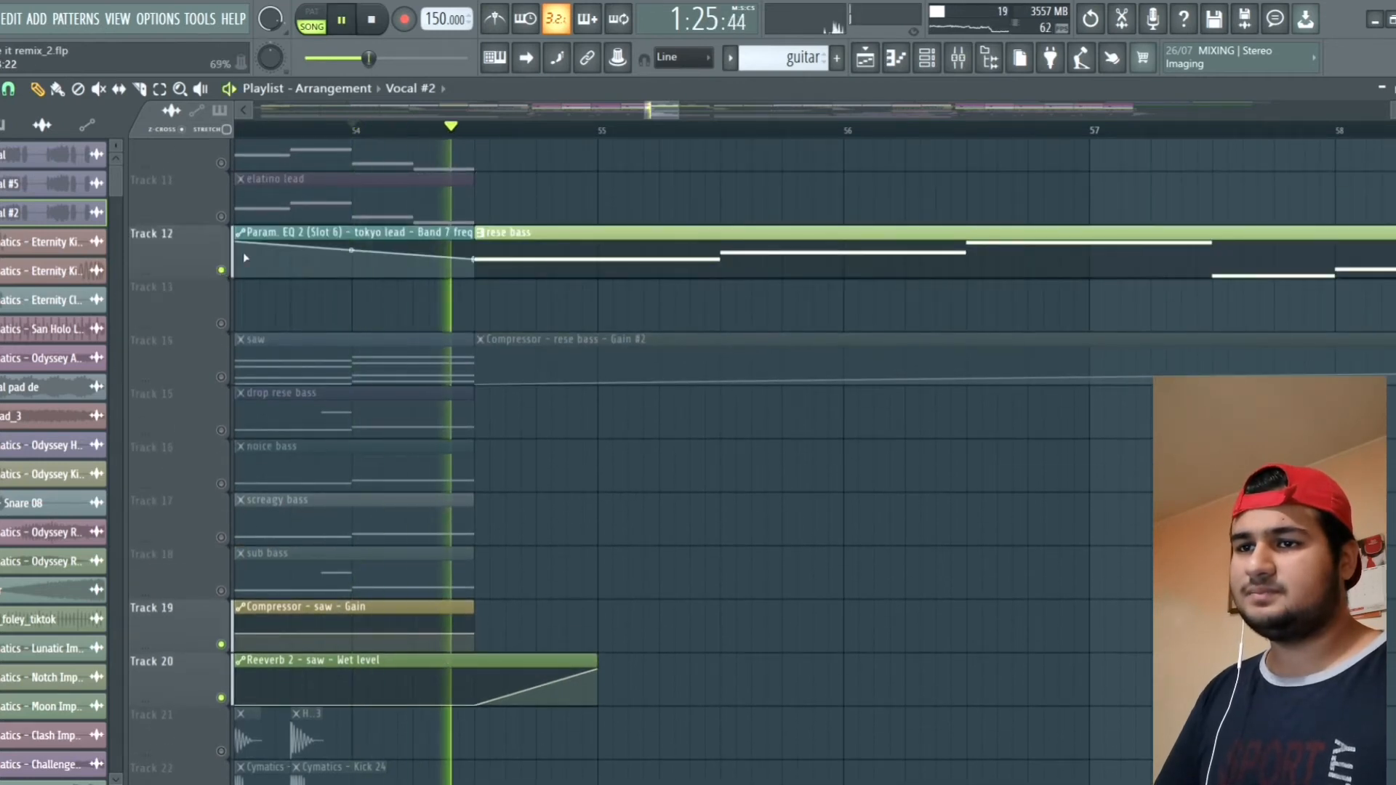
{"action": "scroll", "coordinate": [243, 251], "scroll_direction": "down", "scroll_amount": 4}
{"action": "scroll", "coordinate": [246, 253], "scroll_direction": "up", "scroll_amount": 7}
{"action": "key", "text": "space"}
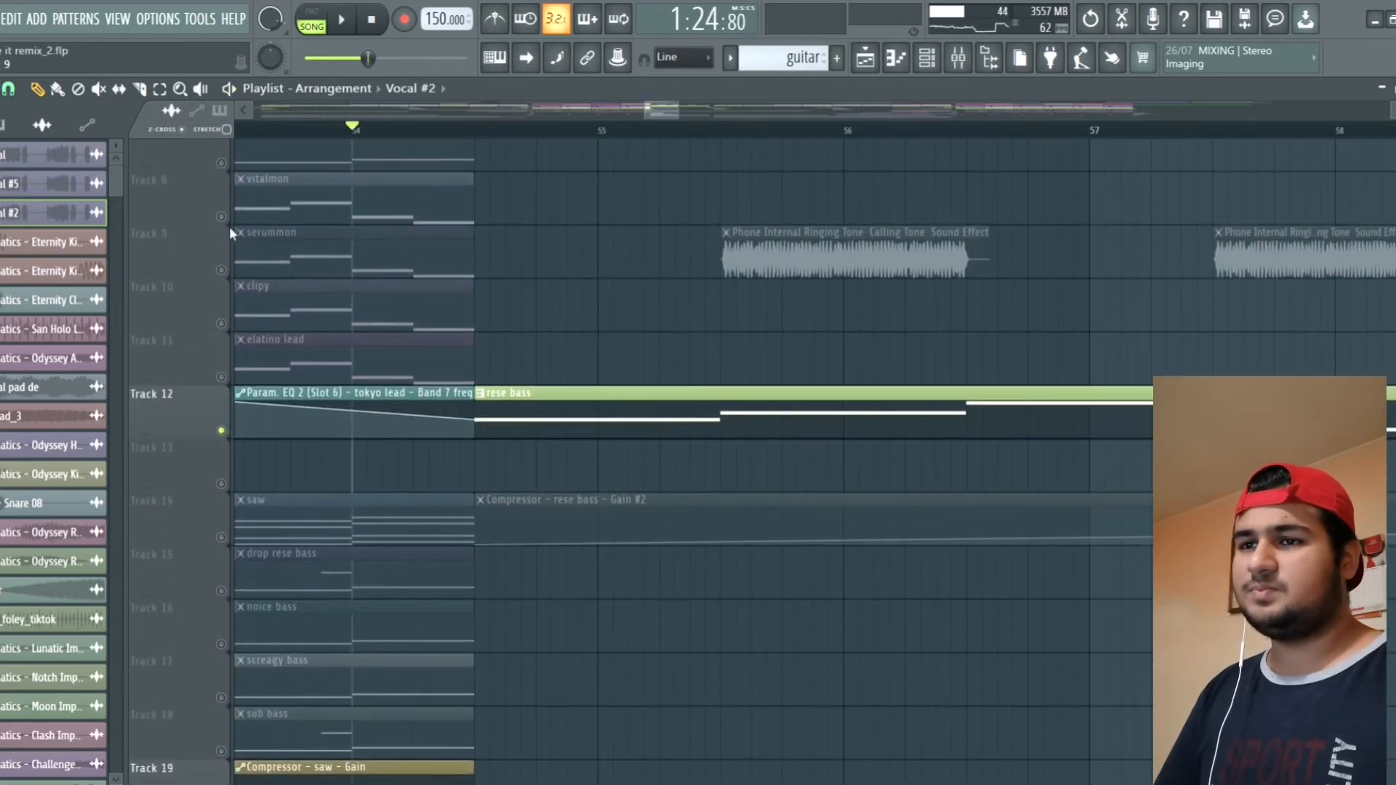
Step: Unmute all playlist tracks and look over the clips on the middle tracks around the drop's end
{"action": "scroll", "coordinate": [229, 225], "scroll_direction": "up", "scroll_amount": 7}
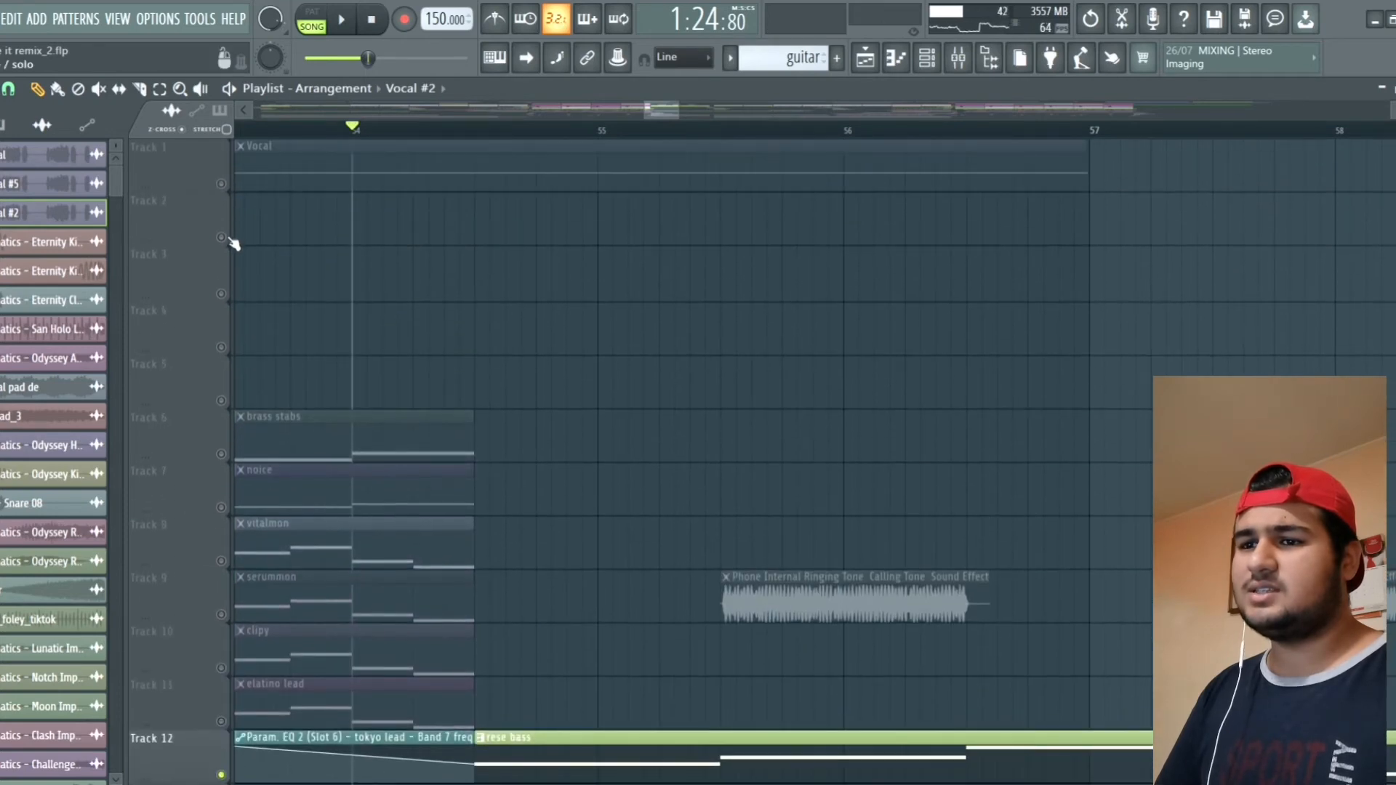
{"action": "right_click", "coordinate": [231, 237]}
{"action": "scroll", "coordinate": [277, 265], "scroll_direction": "down", "scroll_amount": 3, "text": "ctrl"}
{"action": "scroll", "coordinate": [320, 305], "scroll_direction": "down", "scroll_amount": 11}
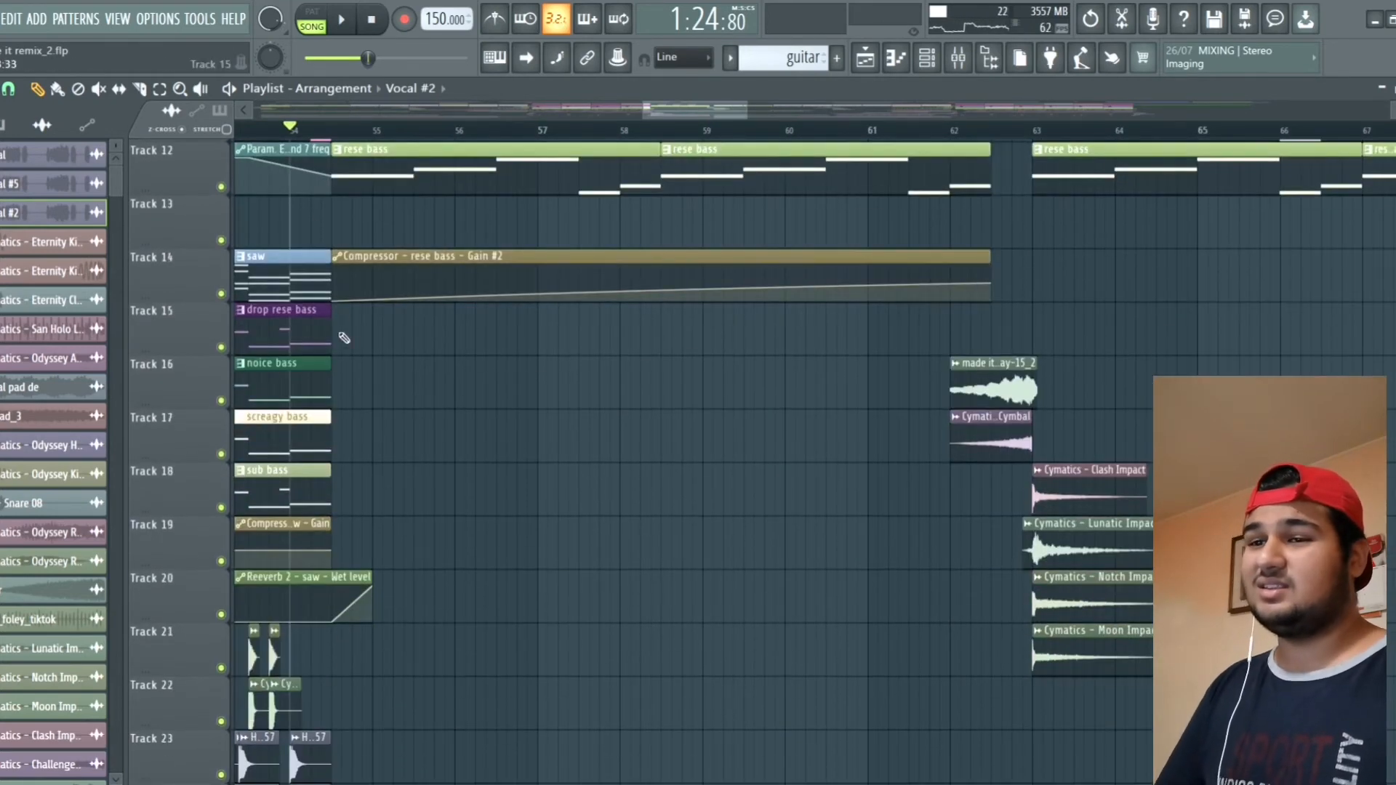
{"action": "scroll", "coordinate": [582, 414], "scroll_direction": "down", "scroll_amount": 5, "text": "ctrl"}
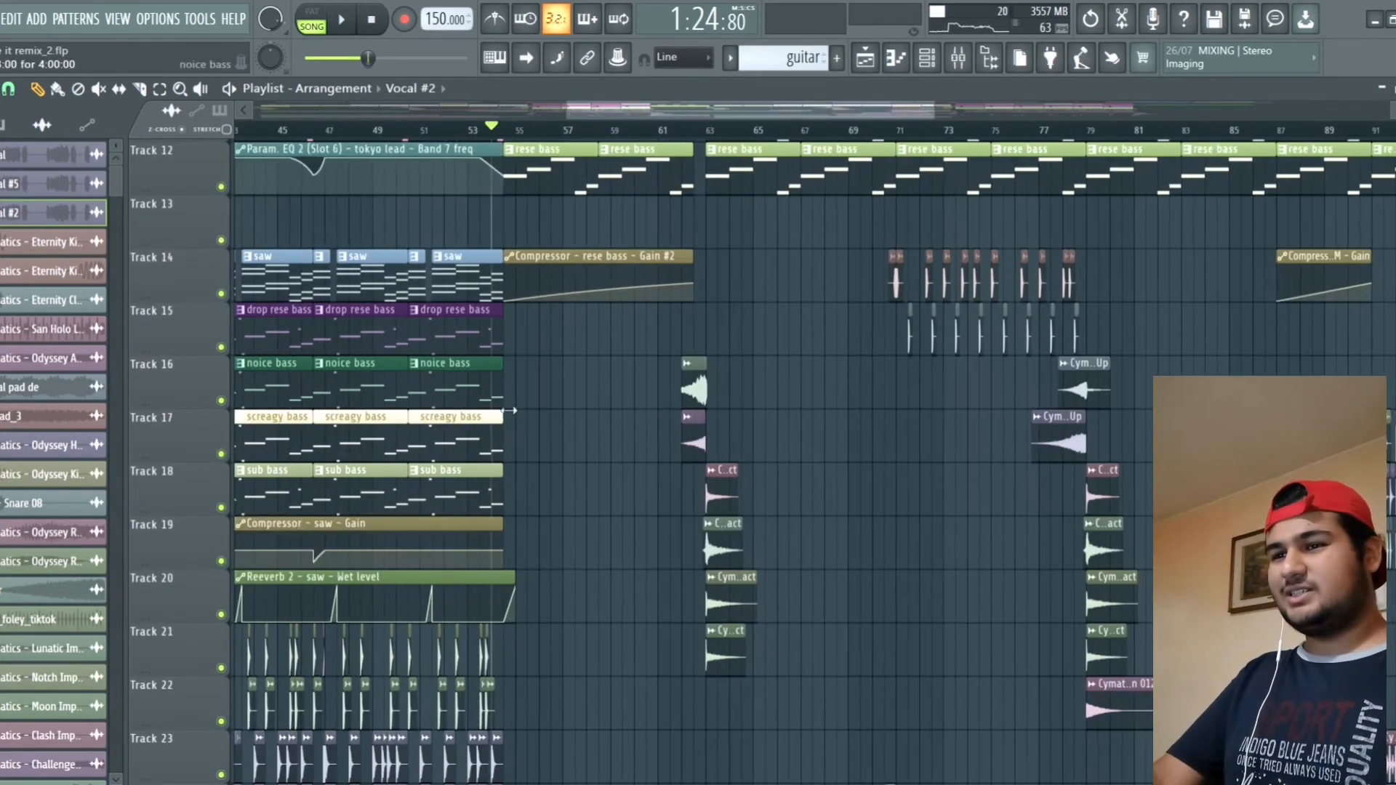
{"action": "scroll", "coordinate": [570, 414], "scroll_direction": "down", "scroll_amount": 3}
{"action": "scroll", "coordinate": [487, 396], "scroll_direction": "up", "scroll_amount": 5, "text": "ctrl"}
{"action": "scroll", "coordinate": [555, 365], "scroll_direction": "up", "scroll_amount": 9}
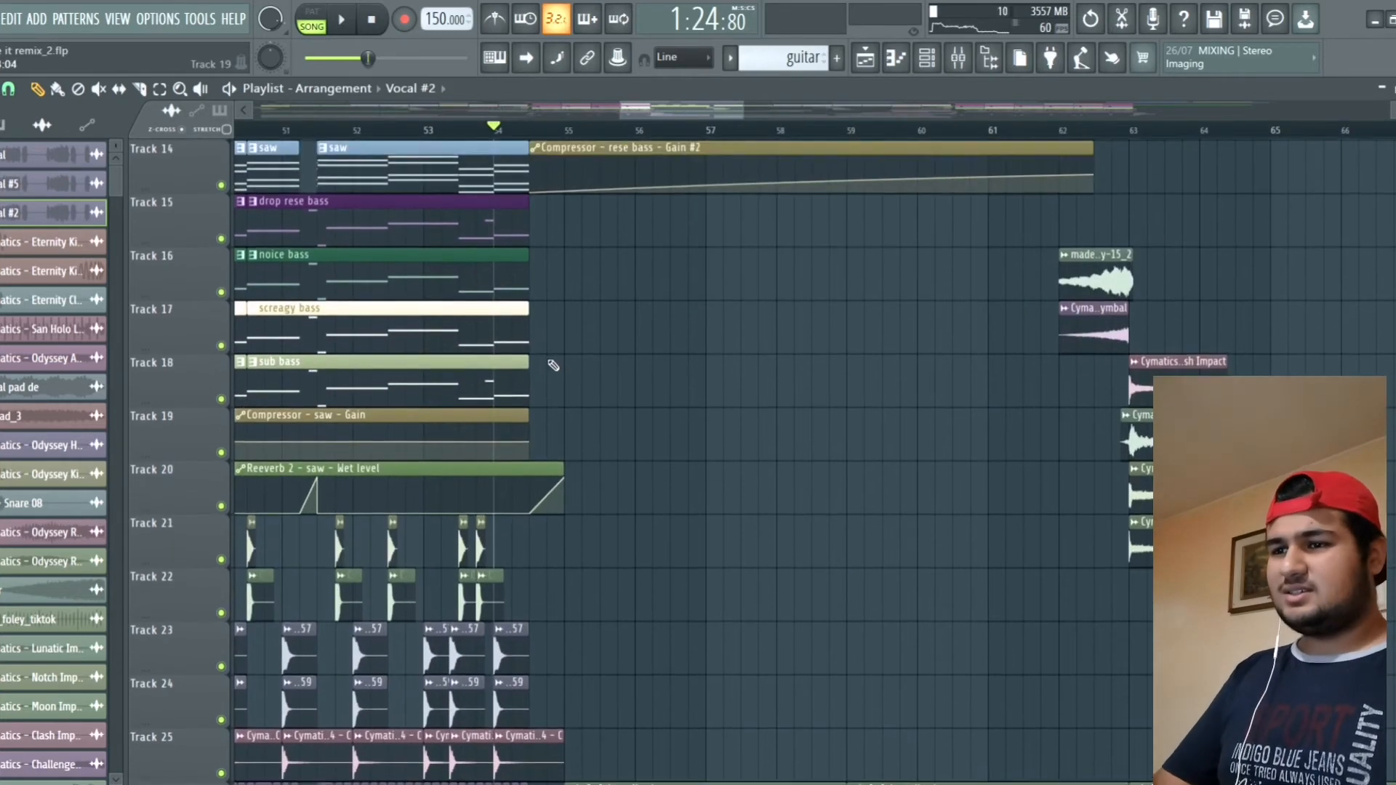
Step: Play the full arrangement from the end of the drop, where the rese bass pattern returns on Track 12
{"action": "scroll", "coordinate": [636, 275], "scroll_direction": "down", "scroll_amount": 1, "text": "ctrl"}
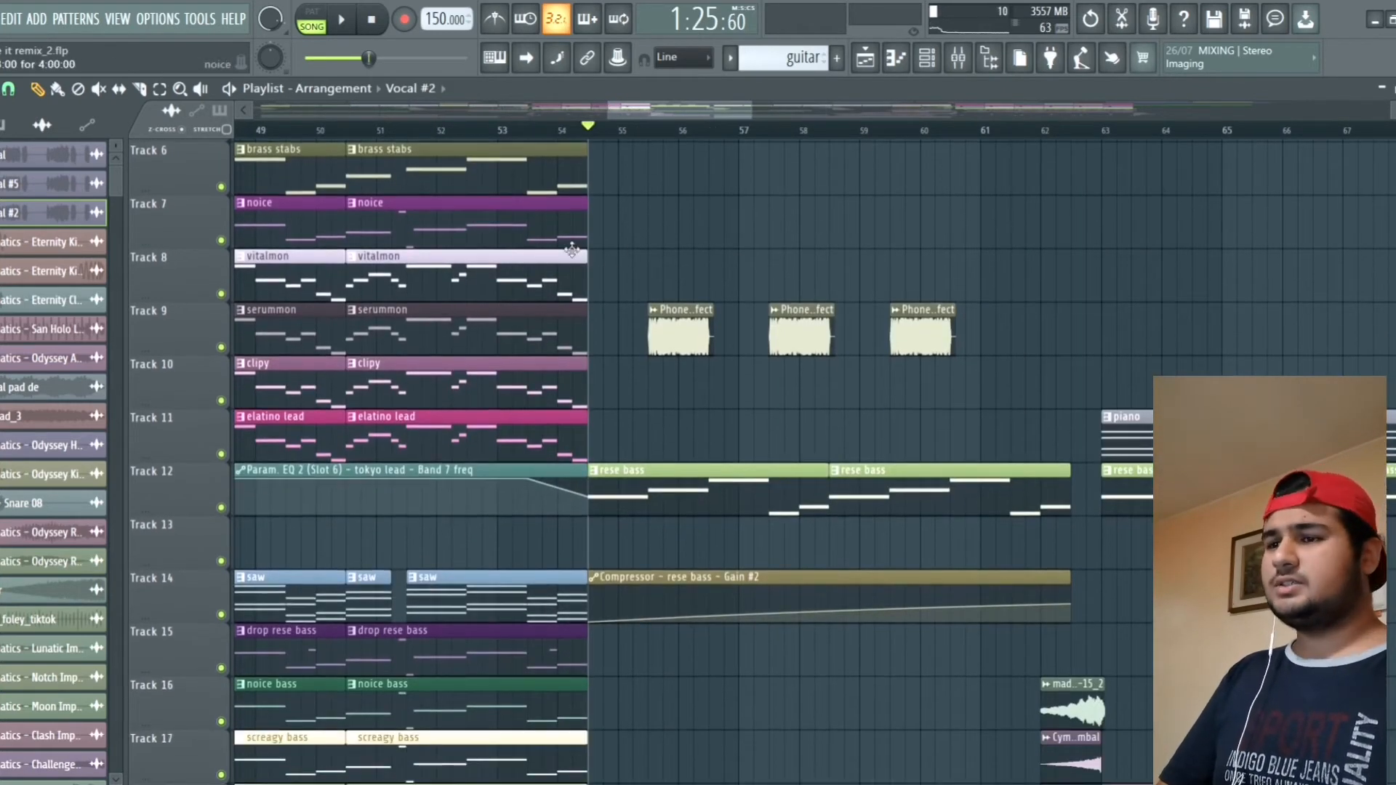
{"action": "scroll", "coordinate": [545, 234], "scroll_direction": "up", "scroll_amount": 4, "text": "ctrl"}
{"action": "scroll", "coordinate": [547, 237], "scroll_direction": "down", "scroll_amount": 5, "text": "ctrl"}
{"action": "scroll", "coordinate": [640, 242], "scroll_direction": "down", "scroll_amount": 2, "text": "ctrl"}
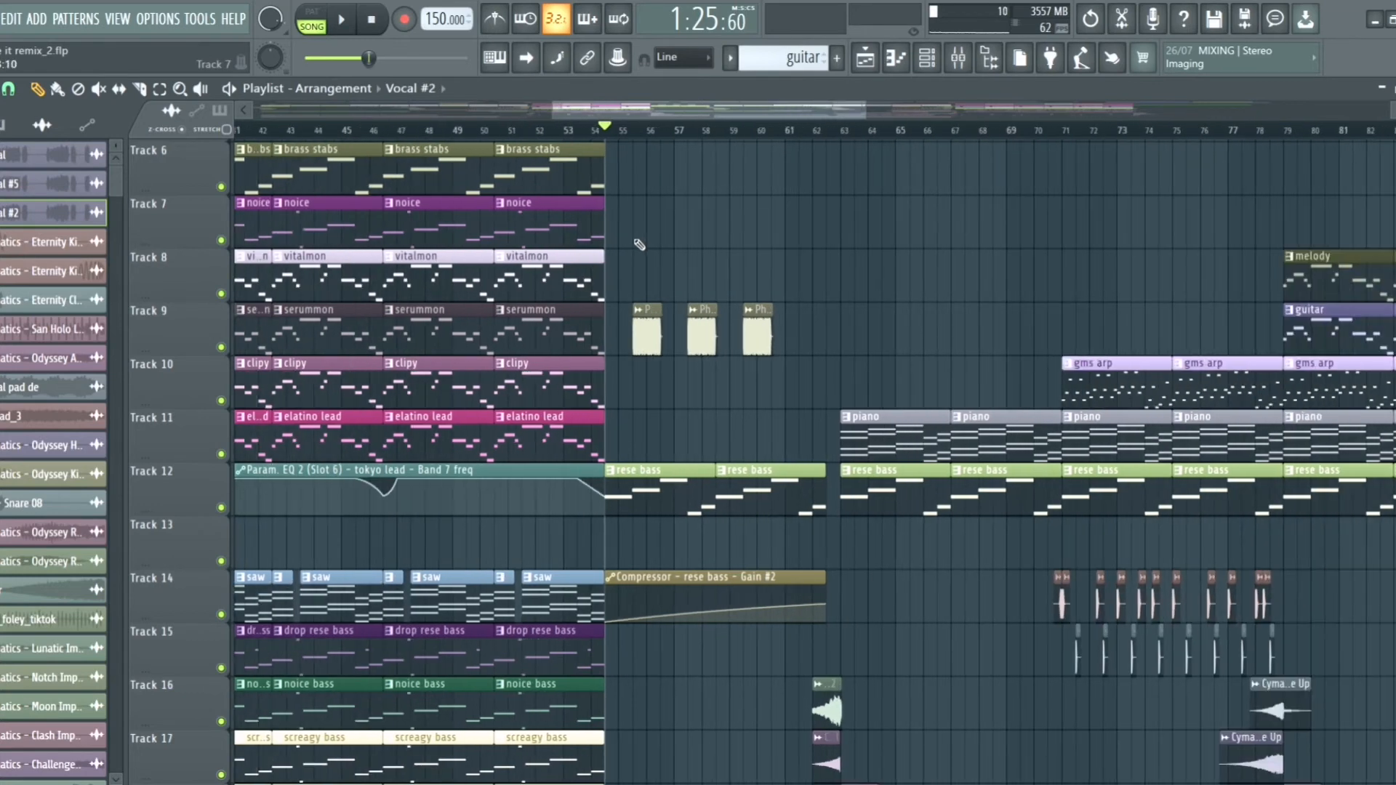
{"action": "scroll", "coordinate": [658, 248], "scroll_direction": "down", "scroll_amount": 2, "text": "ctrl"}
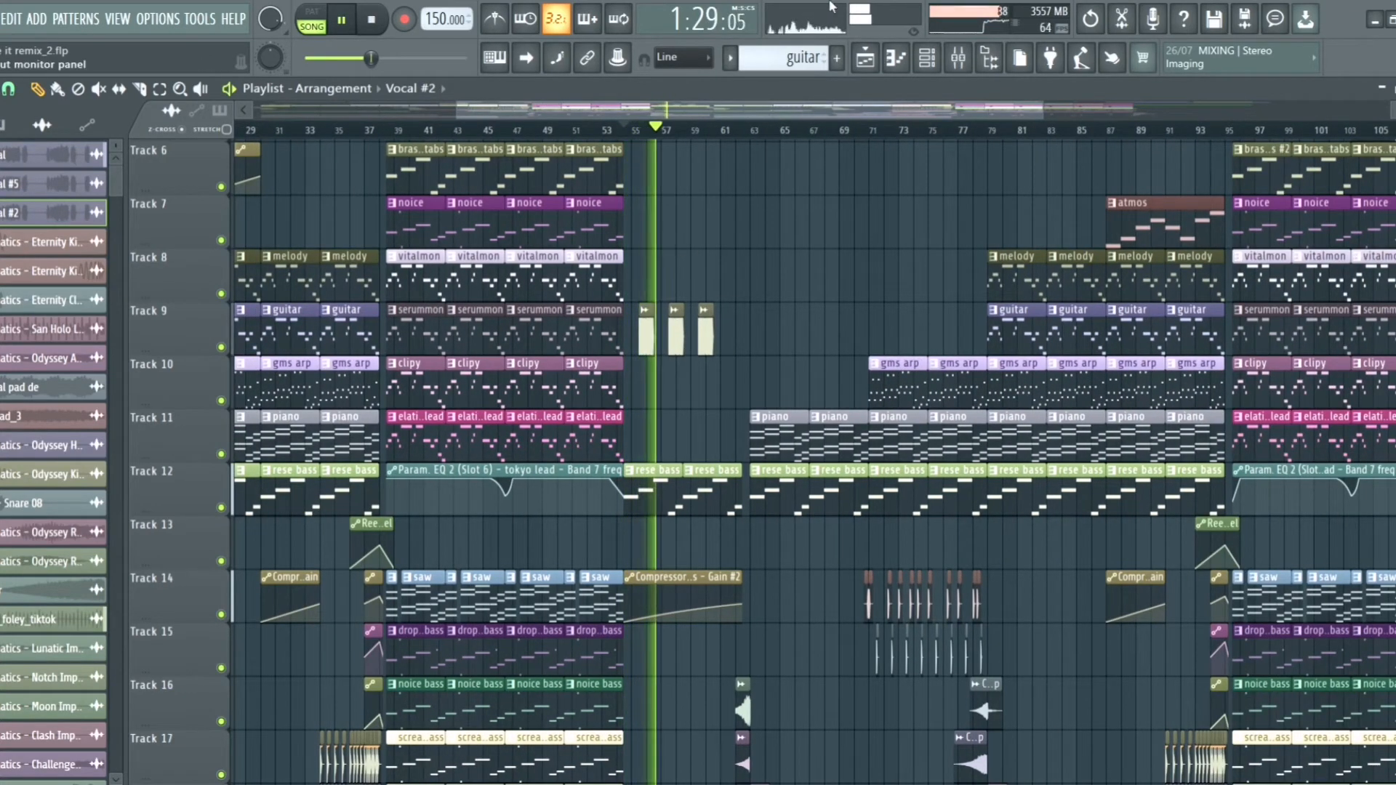
Step: Follow the playback through the post-drop break and second verse, examining the foley, pad, melodic and vocal tracks
{"action": "scroll", "coordinate": [728, 253], "scroll_direction": "down", "scroll_amount": 2, "text": "ctrl"}
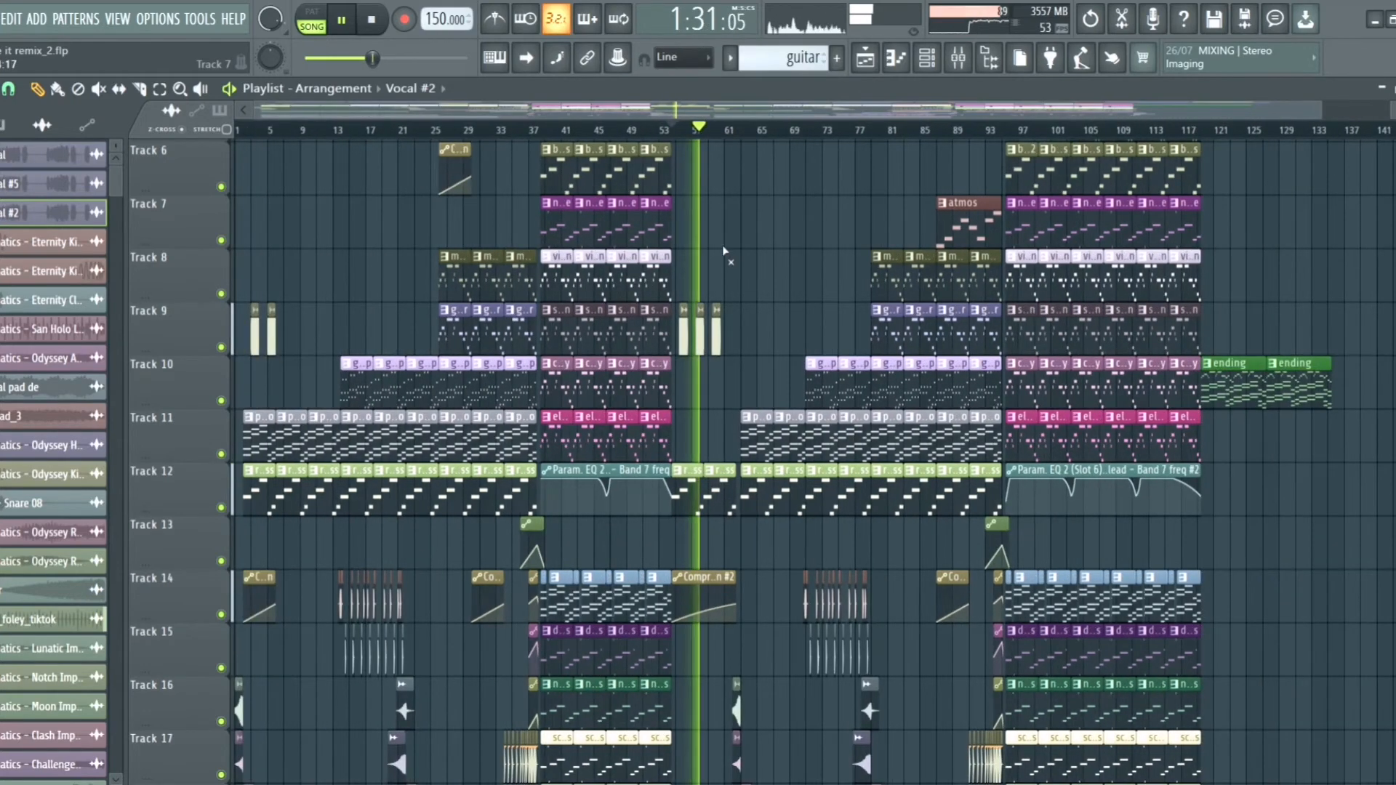
{"action": "scroll", "coordinate": [727, 251], "scroll_direction": "up", "scroll_amount": 2, "text": "ctrl"}
{"action": "scroll", "coordinate": [742, 249], "scroll_direction": "down", "scroll_amount": 2}
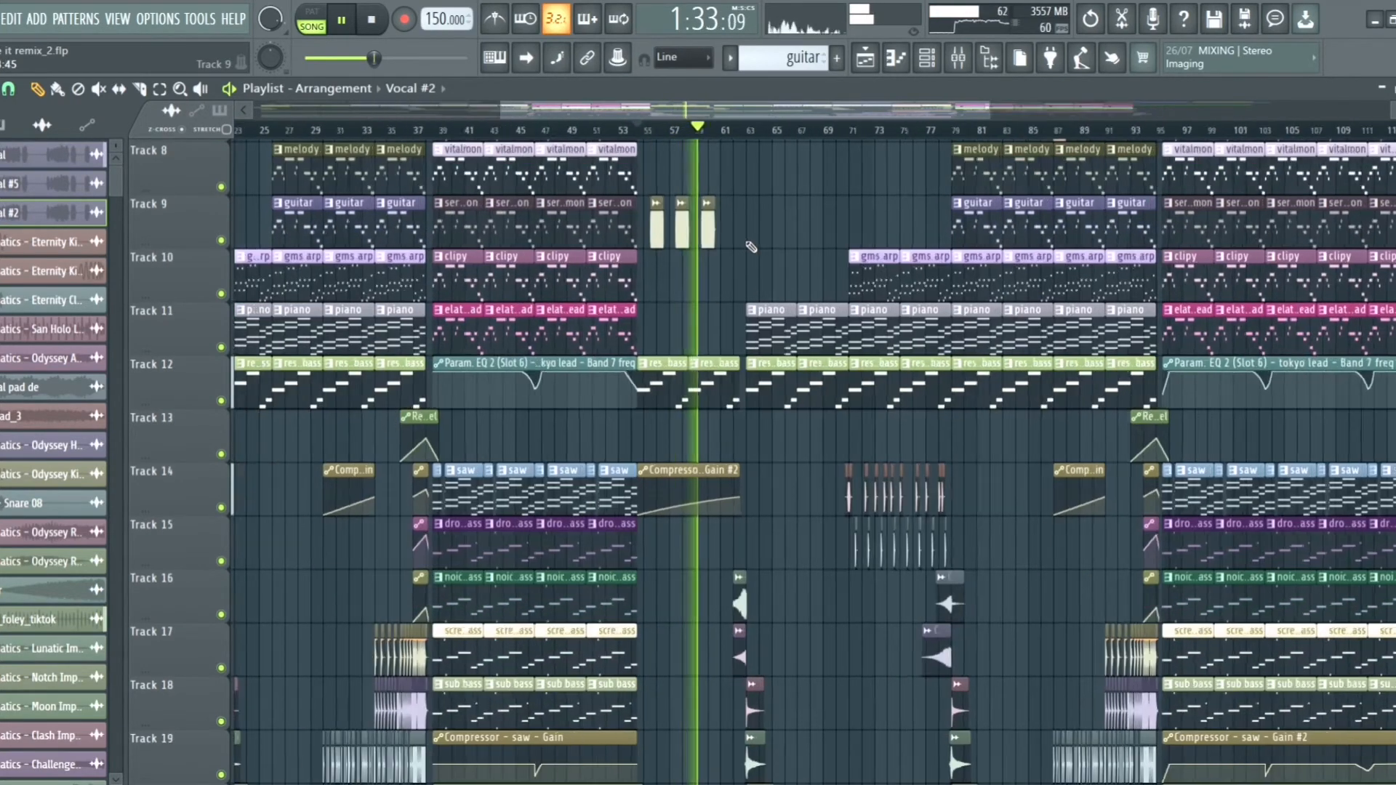
{"action": "scroll", "coordinate": [751, 248], "scroll_direction": "up", "scroll_amount": 2, "text": "ctrl"}
{"action": "scroll", "coordinate": [734, 274], "scroll_direction": "down", "scroll_amount": 5}
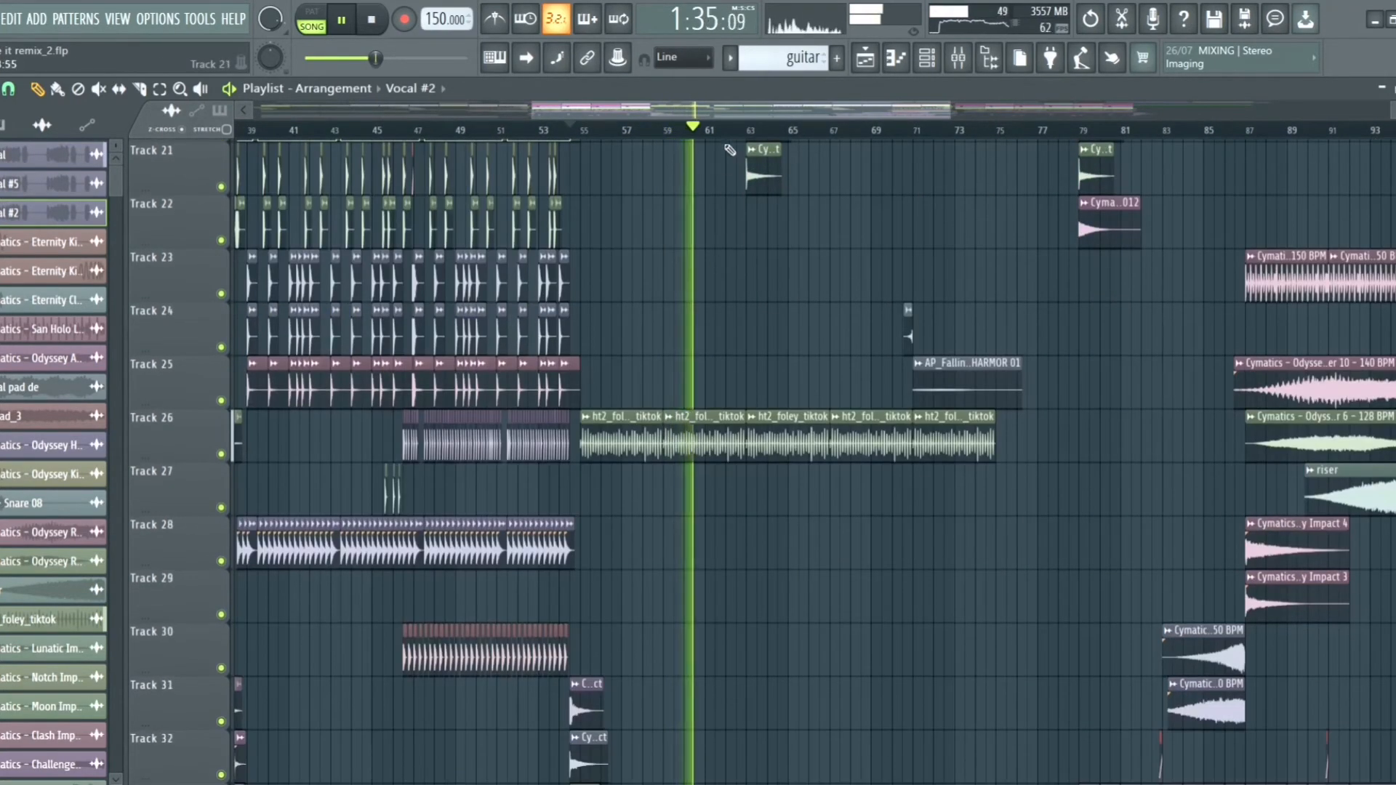
{"action": "scroll", "coordinate": [800, 255], "scroll_direction": "down", "scroll_amount": 5}
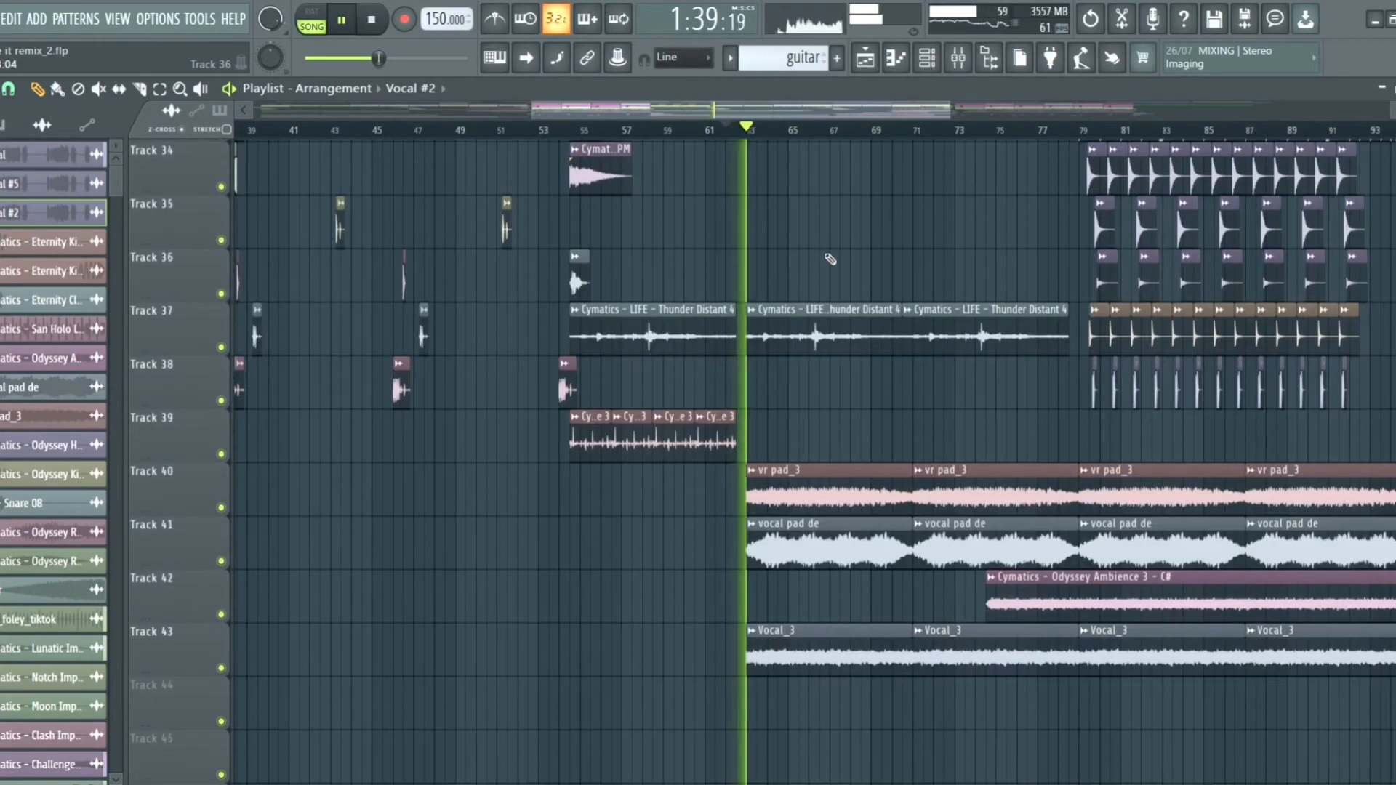
{"action": "scroll", "coordinate": [830, 259], "scroll_direction": "down", "scroll_amount": 3, "text": "ctrl"}
{"action": "scroll", "coordinate": [832, 258], "scroll_direction": "up", "scroll_amount": 8}
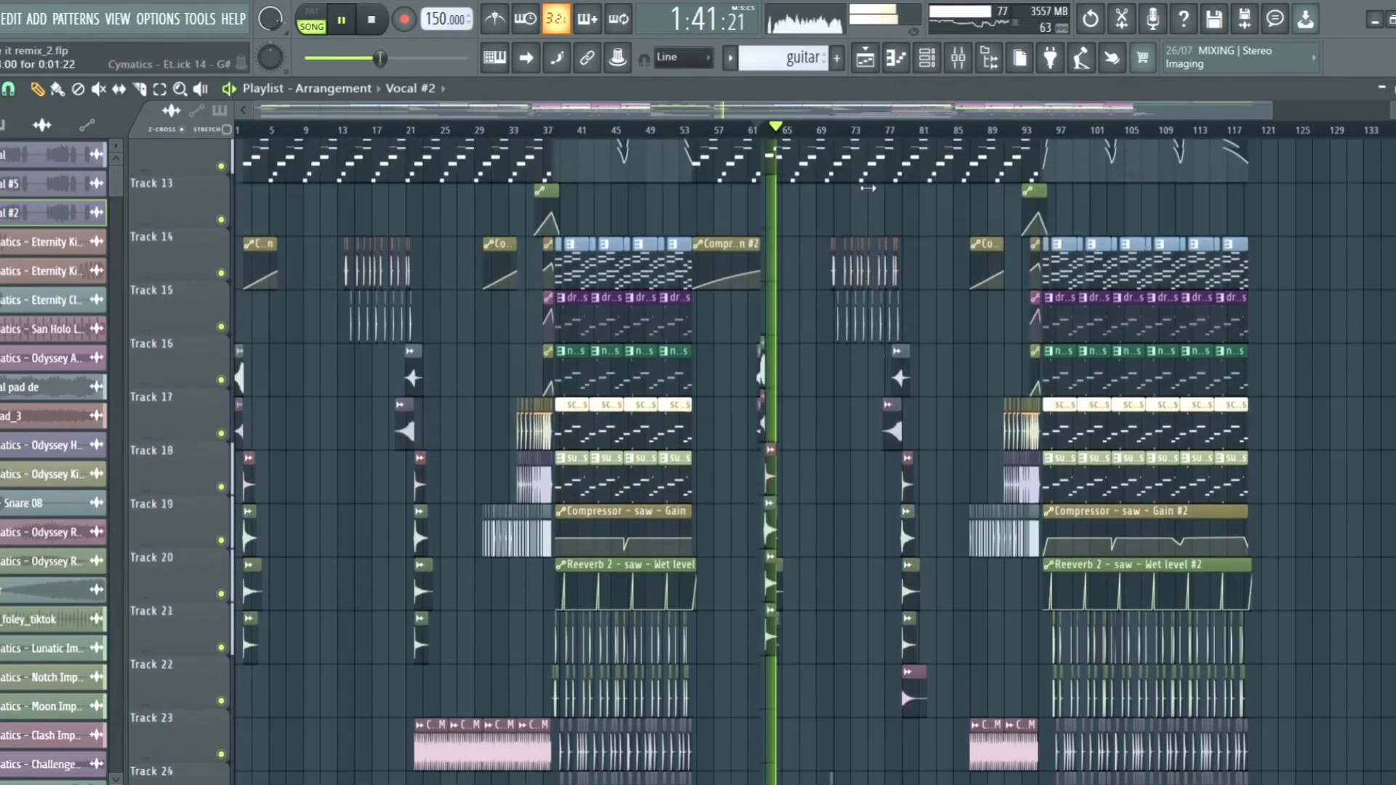
{"action": "scroll", "coordinate": [834, 312], "scroll_direction": "up", "scroll_amount": 5}
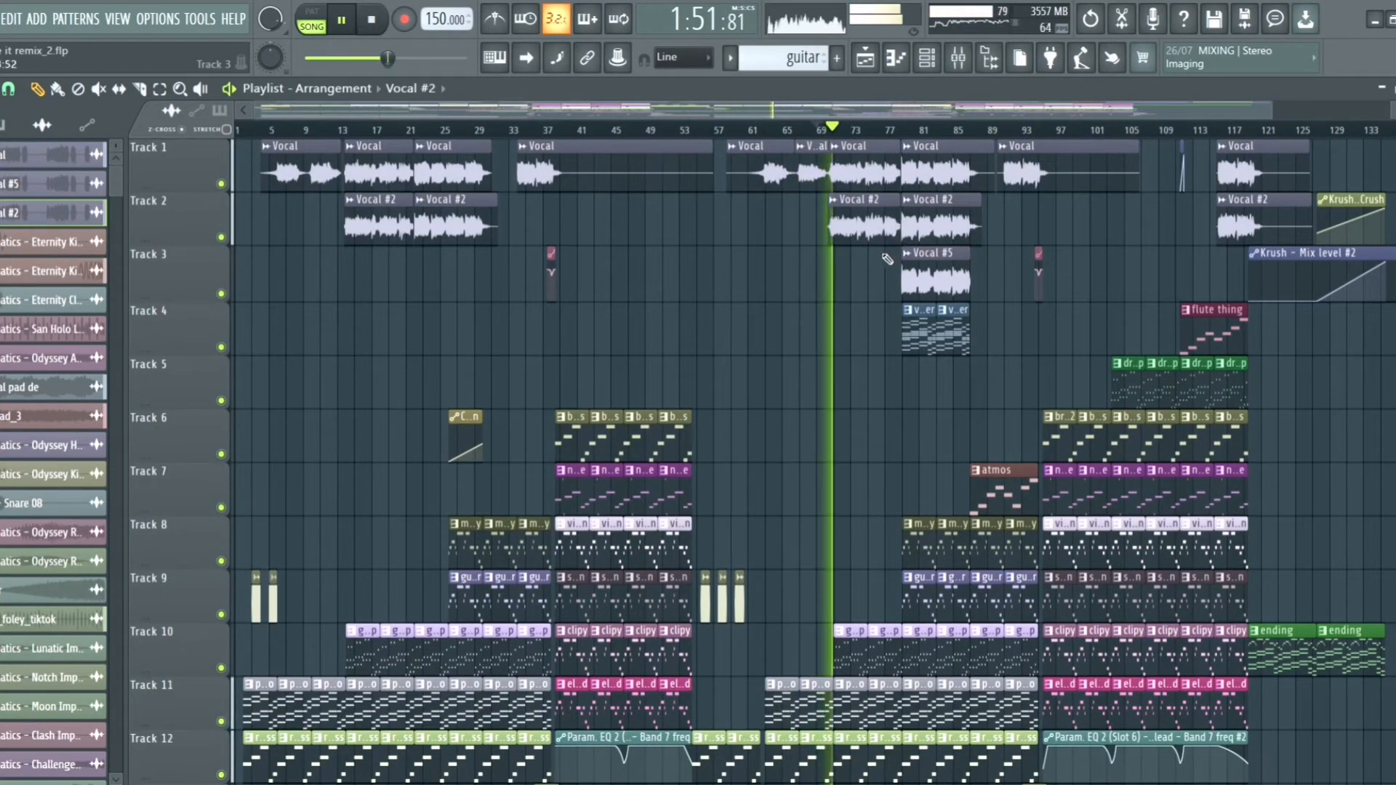
{"action": "scroll", "coordinate": [873, 269], "scroll_direction": "down", "scroll_amount": 1}
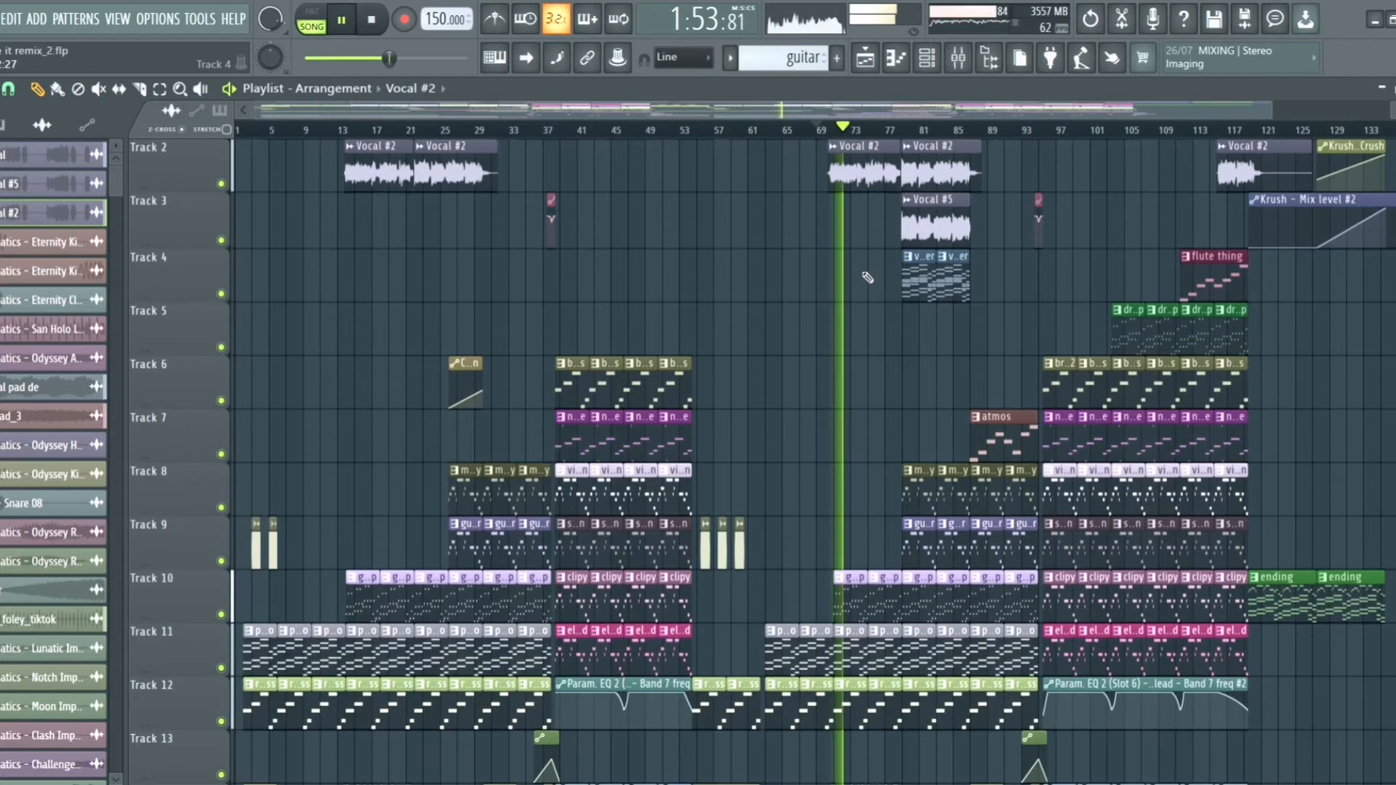
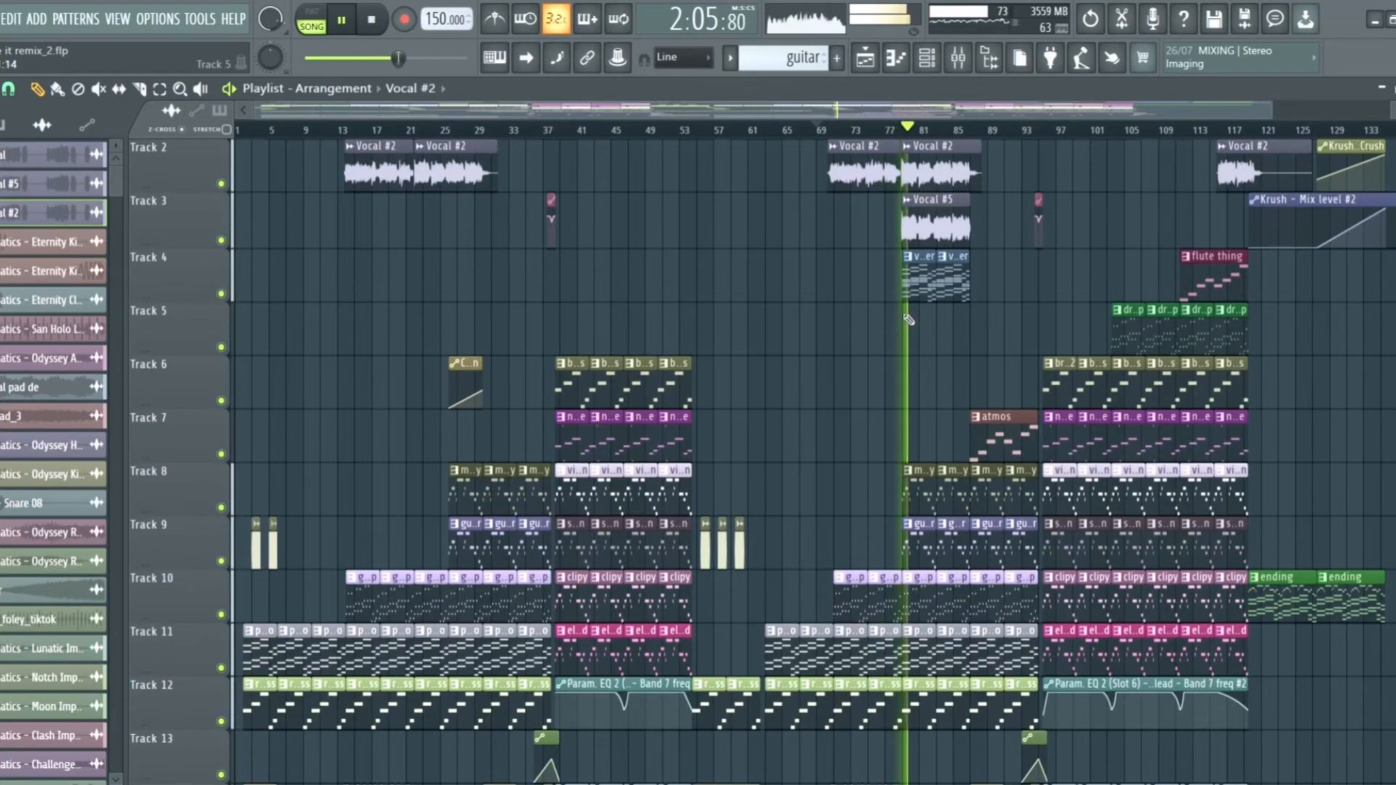
Step: Follow the second verse into the build-up, examining the impact and percussion tracks, the vocals and the atmos layer
{"action": "scroll", "coordinate": [902, 335], "scroll_direction": "down", "scroll_amount": 10}
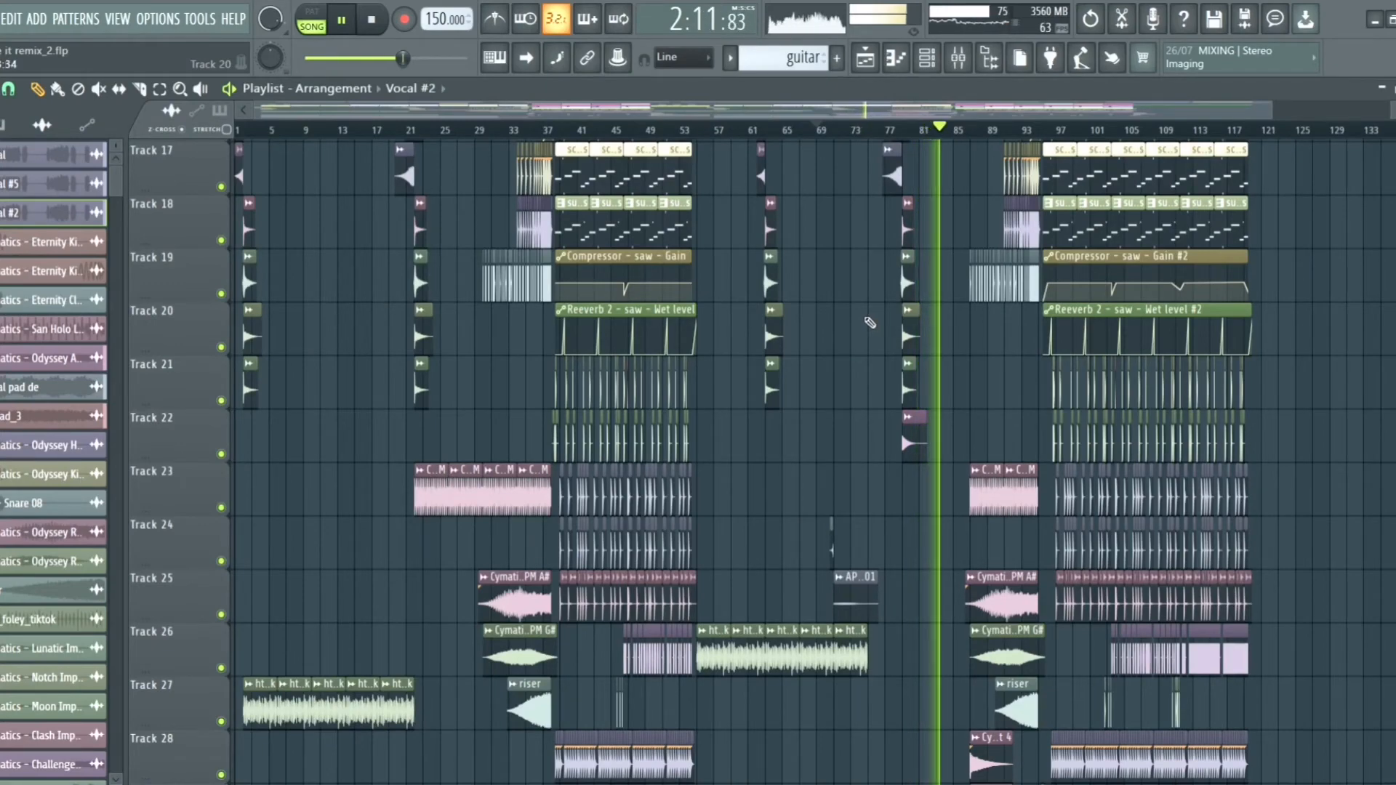
{"action": "scroll", "coordinate": [870, 322], "scroll_direction": "up", "scroll_amount": 10}
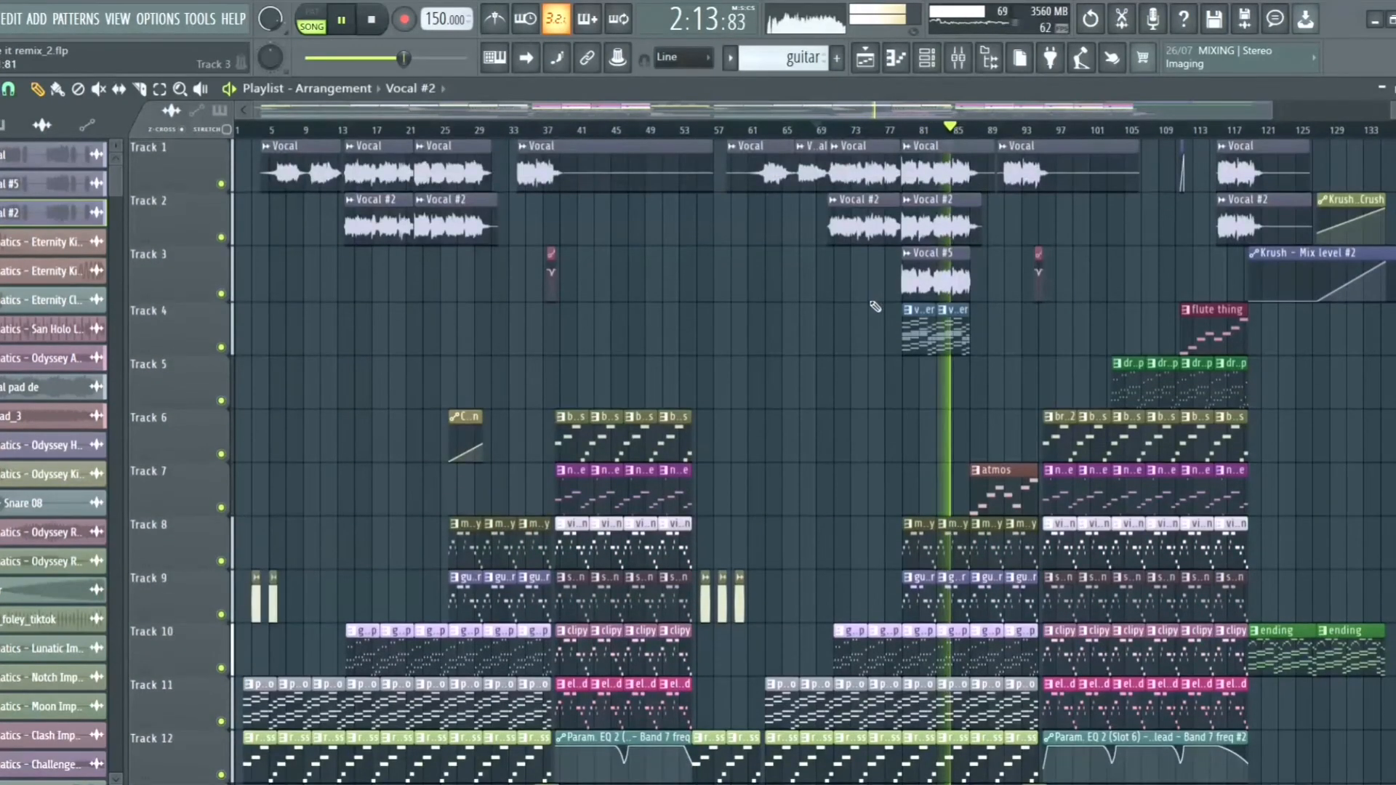
{"action": "scroll", "coordinate": [868, 317], "scroll_direction": "down", "scroll_amount": 2}
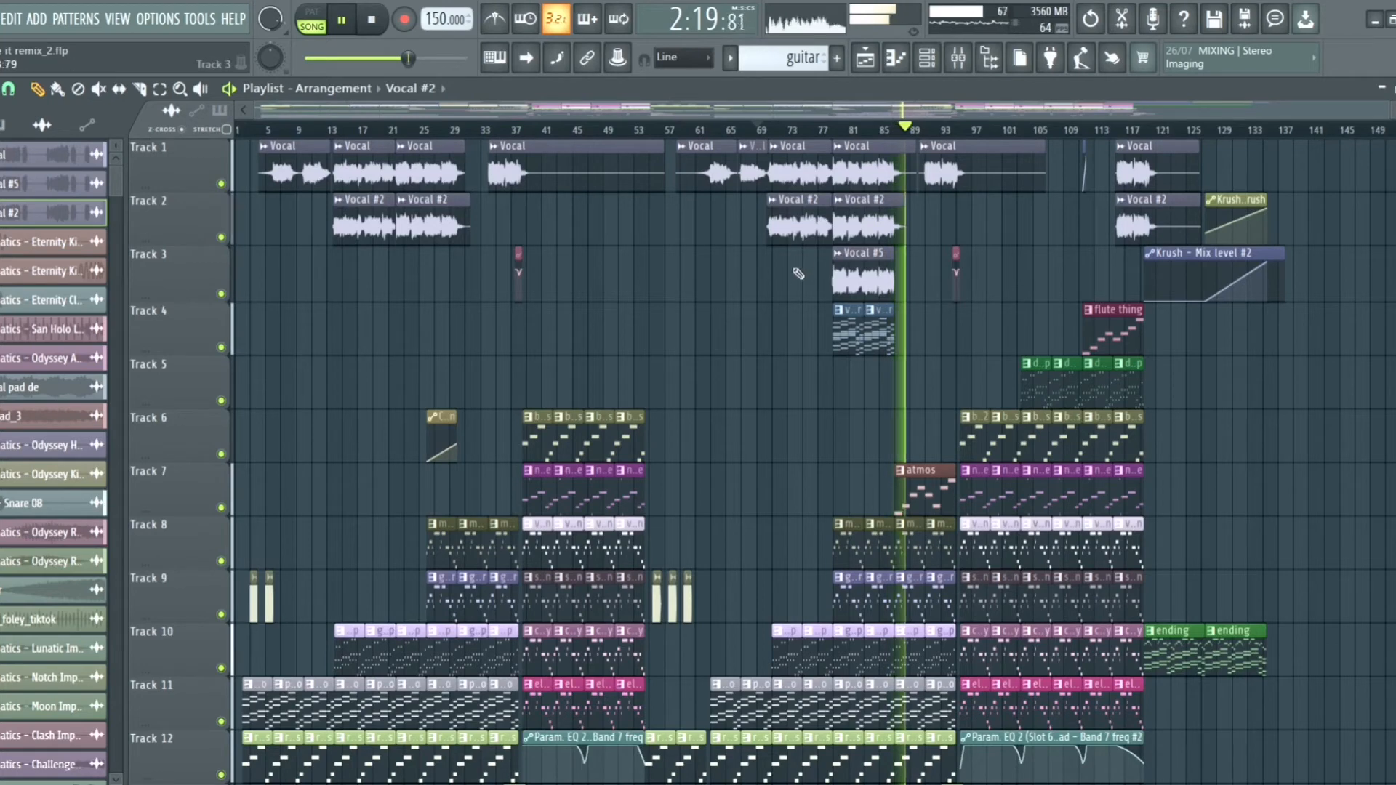
{"action": "scroll", "coordinate": [797, 308], "scroll_direction": "down", "scroll_amount": 2}
{"action": "scroll", "coordinate": [797, 308], "scroll_direction": "up", "scroll_amount": 3}
{"action": "scroll", "coordinate": [798, 306], "scroll_direction": "up", "scroll_amount": 1}
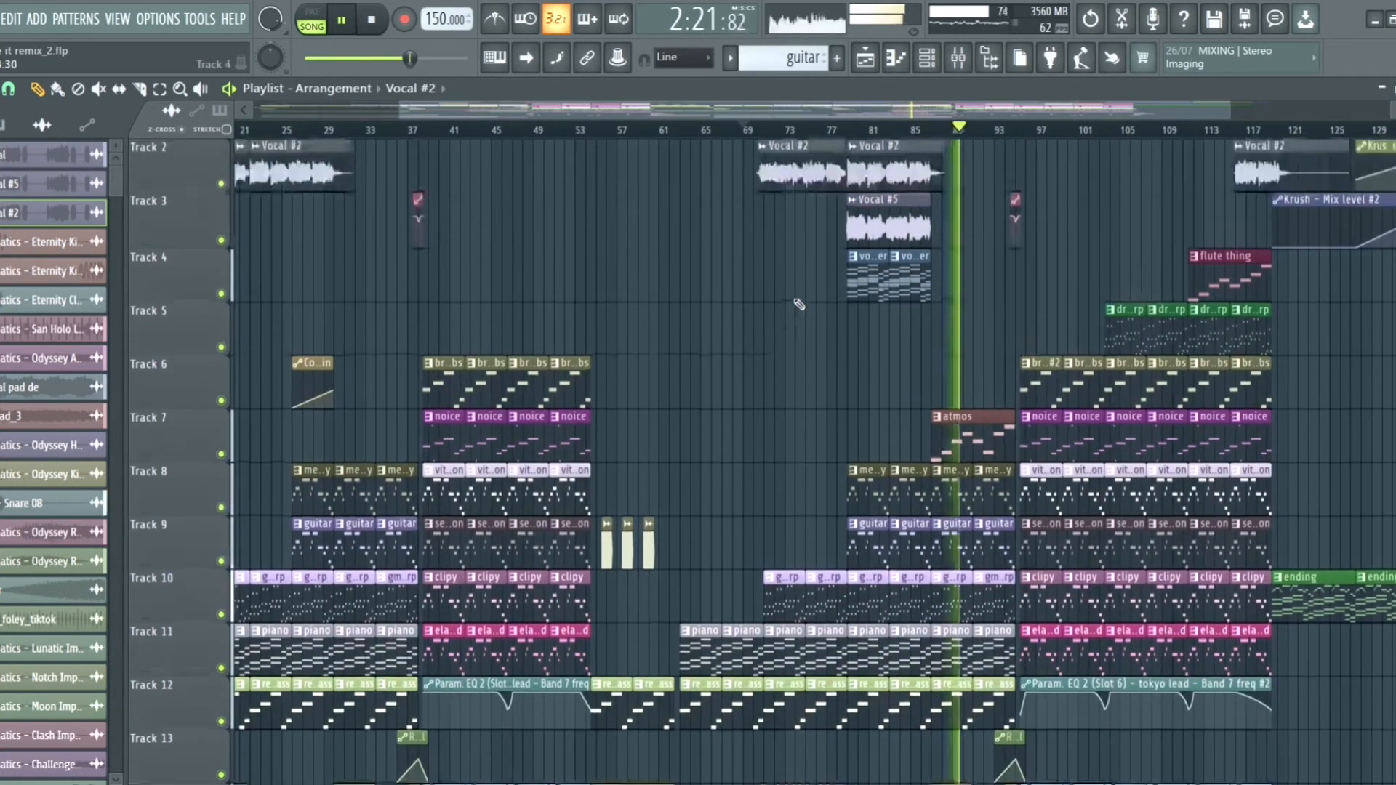
{"action": "scroll", "coordinate": [801, 310], "scroll_direction": "down", "scroll_amount": 2}
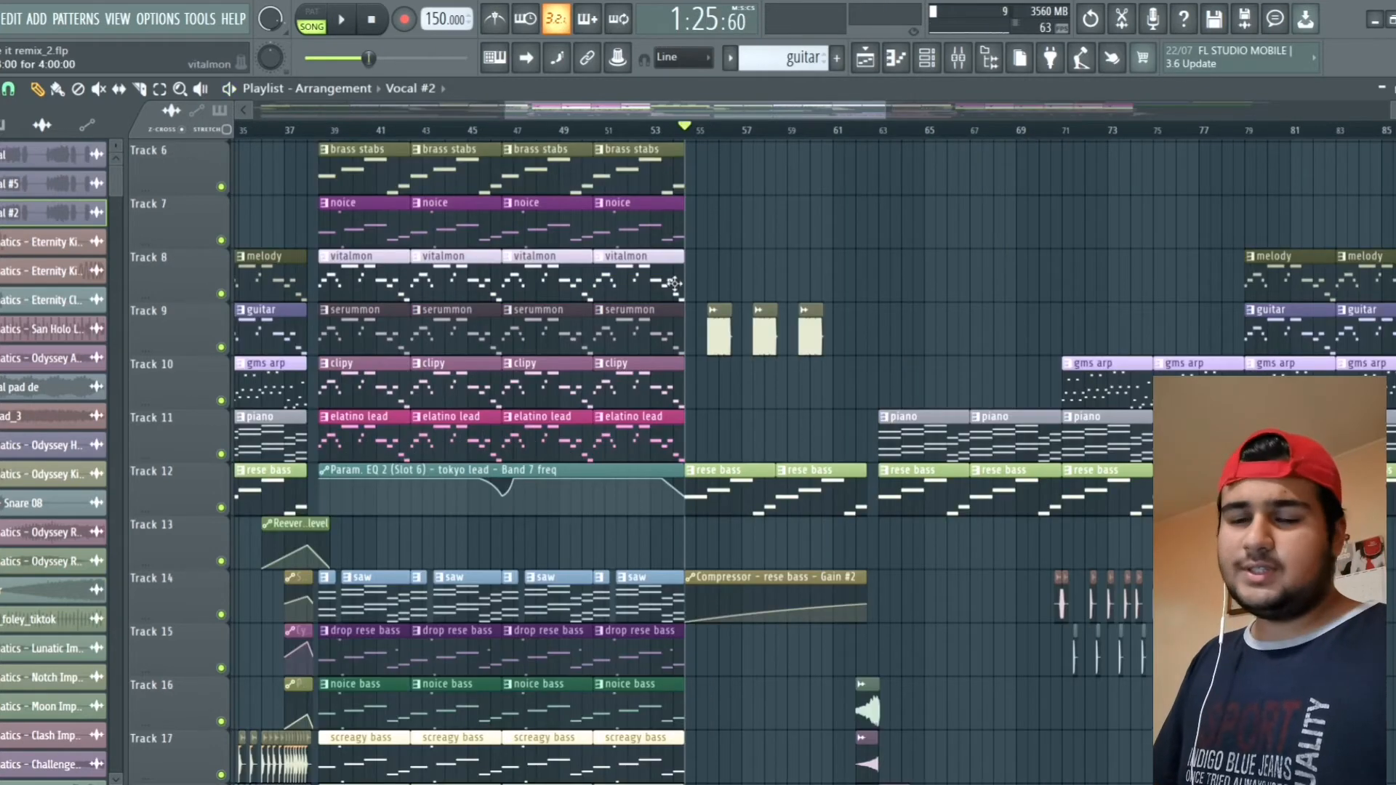
Step: Replay the break with rese bass and phone ringing effects from the drop's end, then continue from bar 57
{"action": "scroll", "coordinate": [706, 289], "scroll_direction": "up", "scroll_amount": 4}
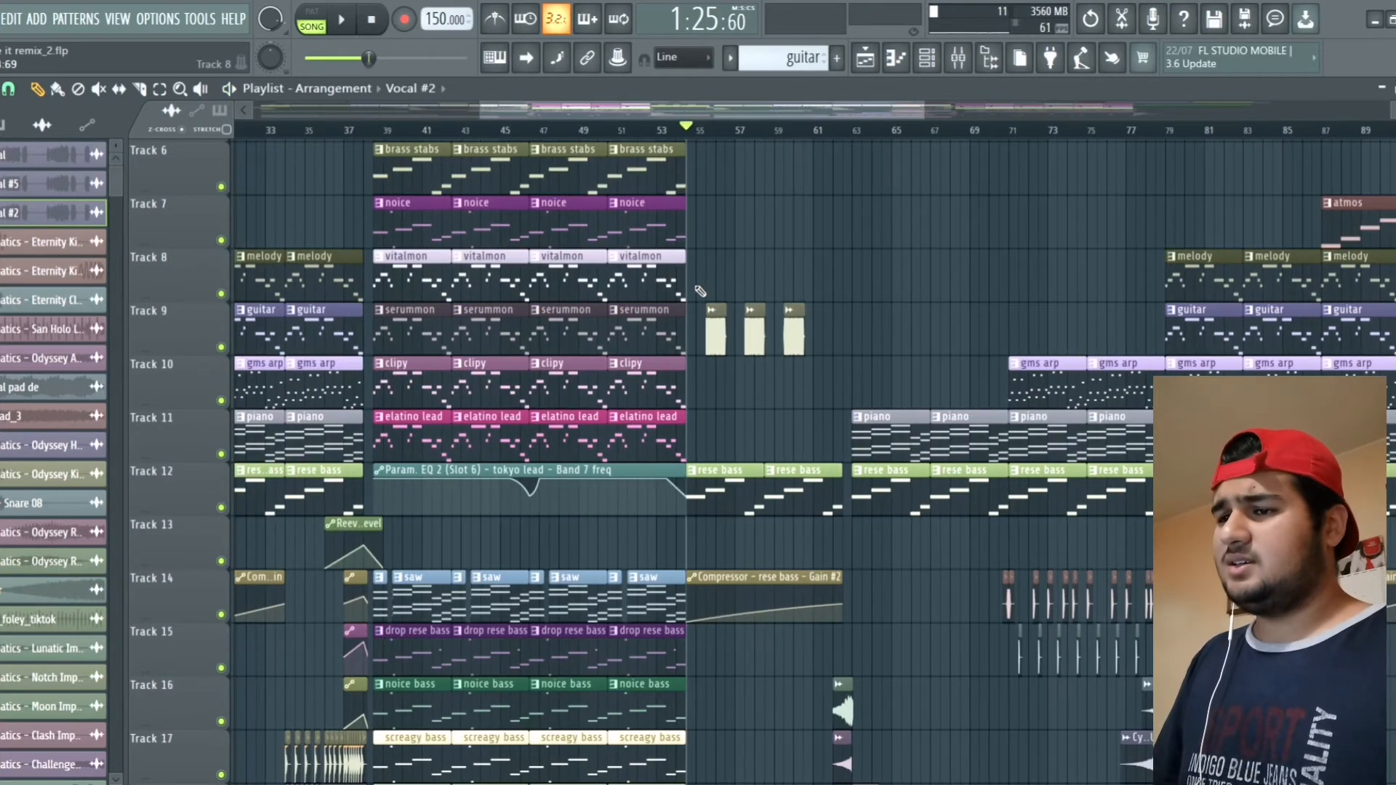
{"action": "key", "text": "space"}
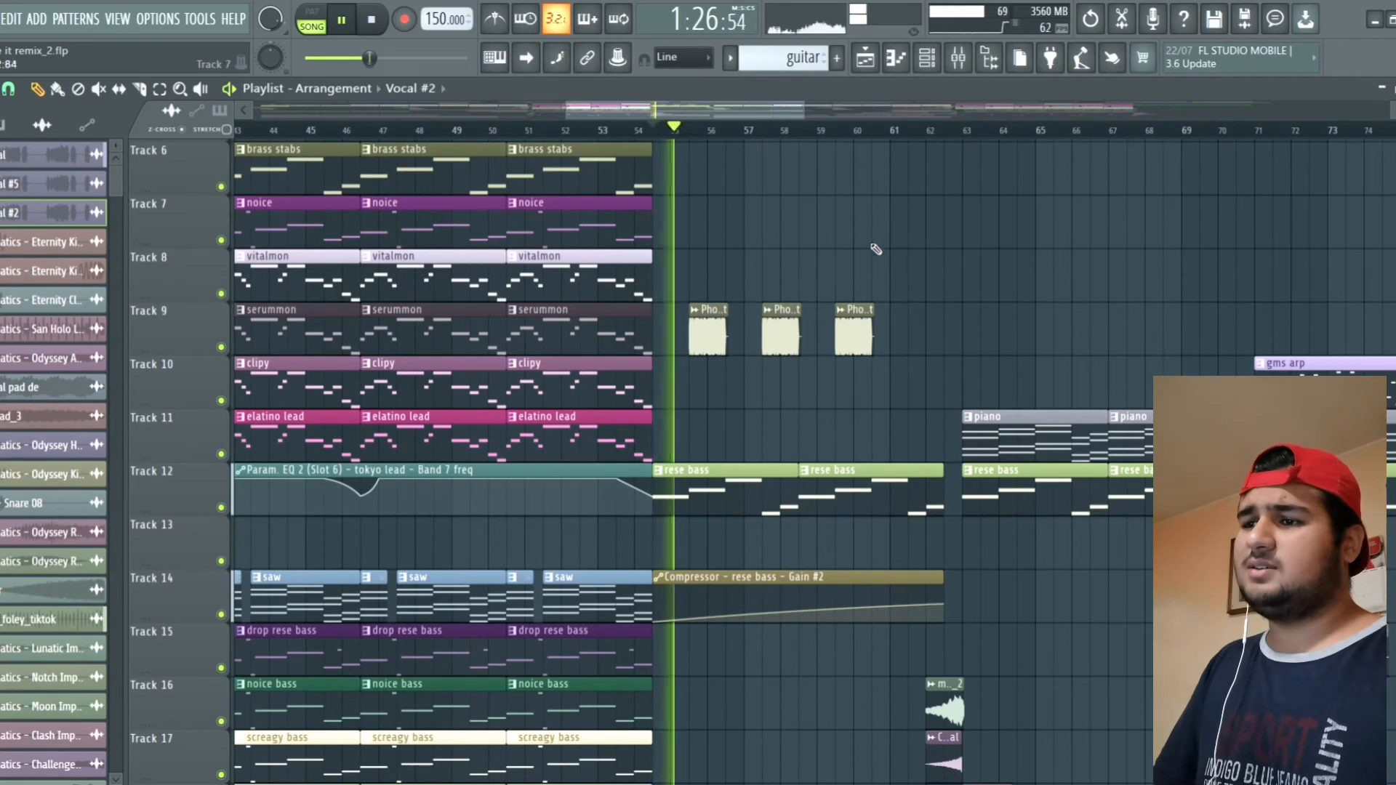
{"action": "left_click", "coordinate": [751, 130]}
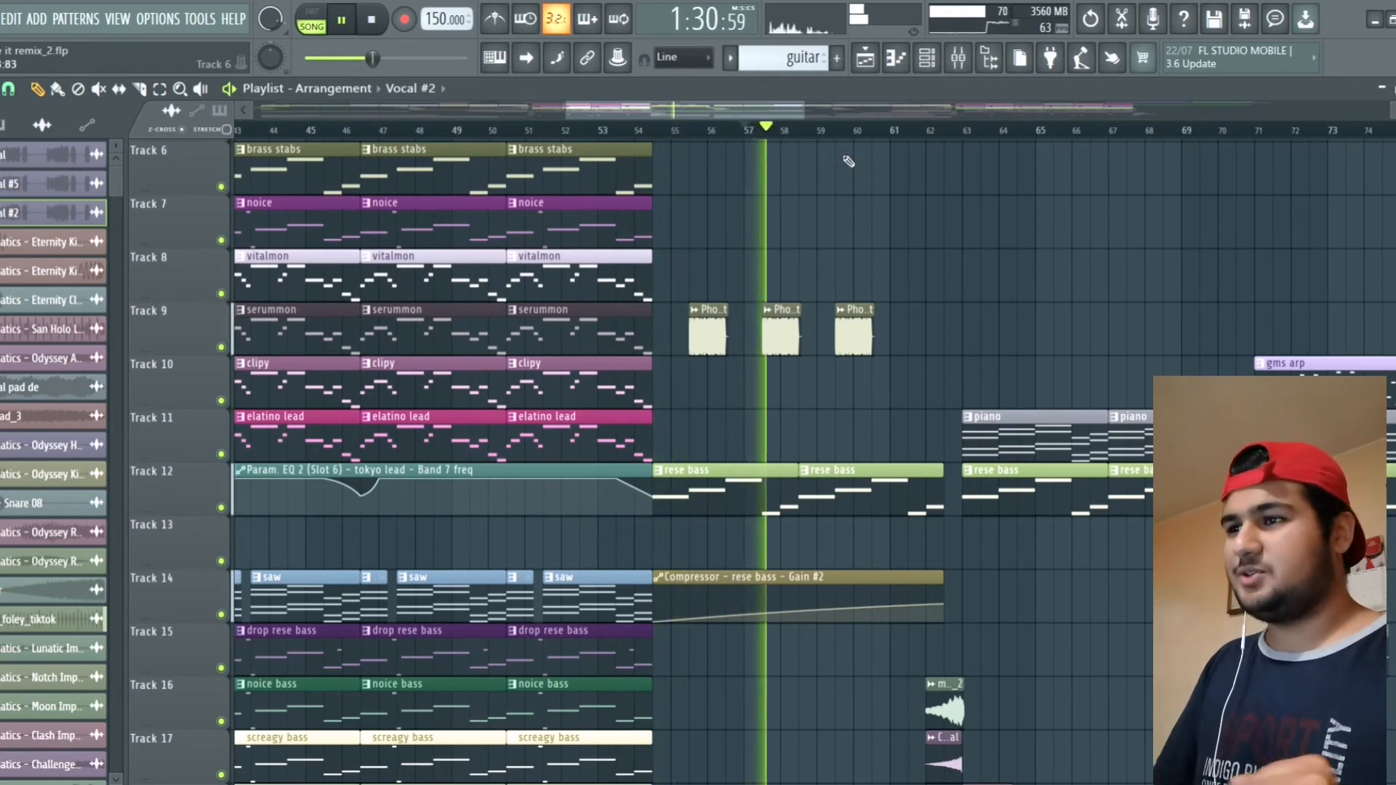
{"action": "scroll", "coordinate": [1028, 325], "scroll_direction": "up", "scroll_amount": 5}
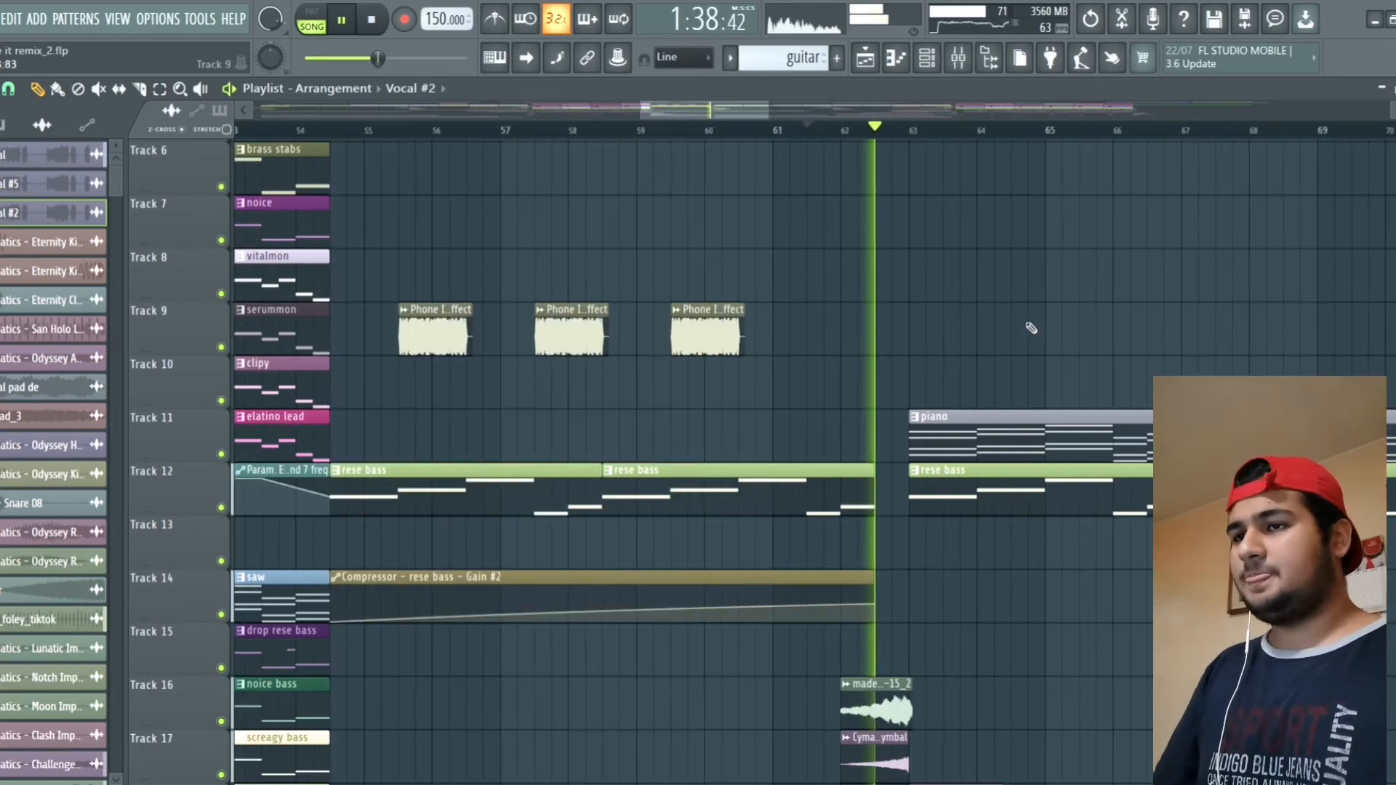
{"action": "key", "text": "space"}
Step: Play the reverse cymbal transition from bar 62 into the piano section, and check the vocal clip on Track 1
{"action": "scroll", "coordinate": [661, 291], "scroll_direction": "down", "scroll_amount": 1}
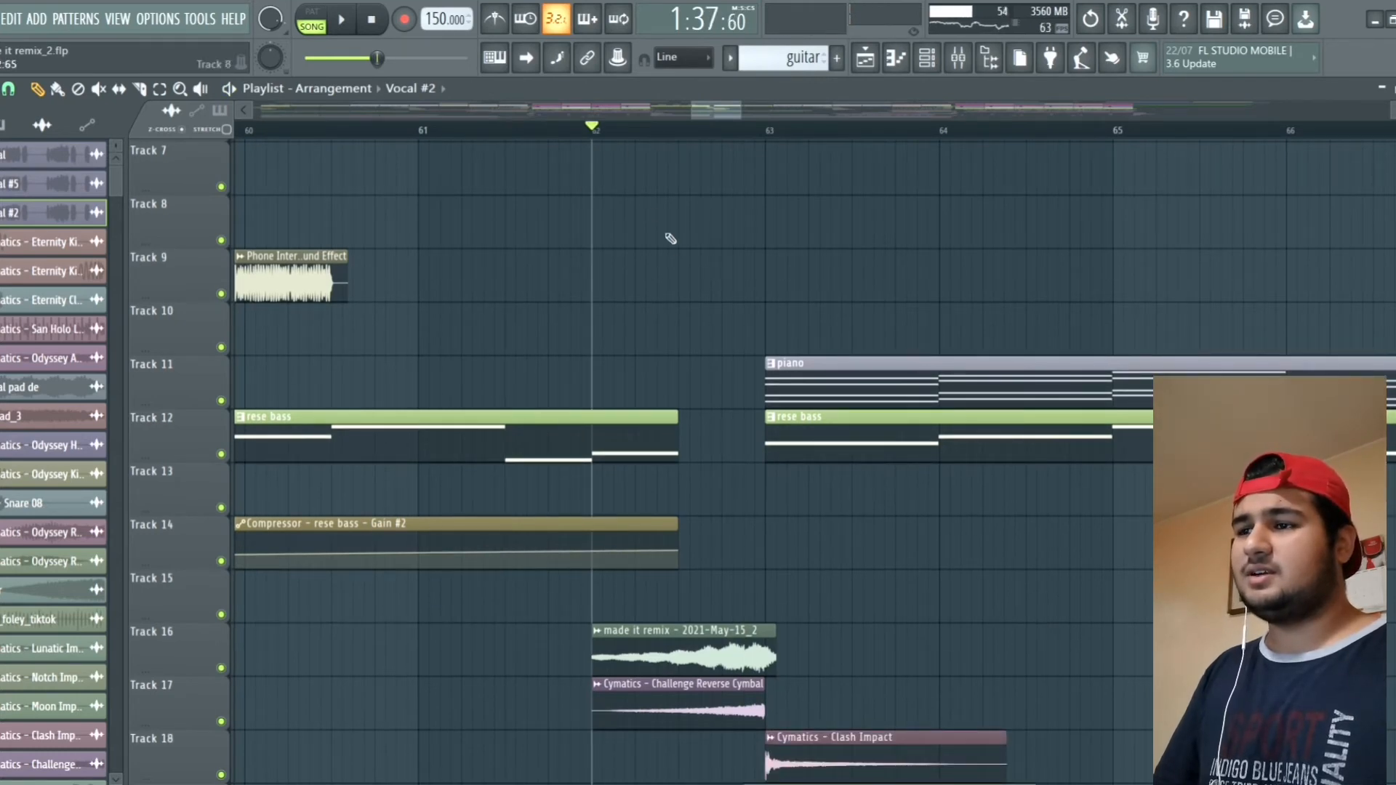
{"action": "key", "text": "space"}
{"action": "key", "text": "space"}
{"action": "scroll", "coordinate": [764, 327], "scroll_direction": "up", "scroll_amount": 6}
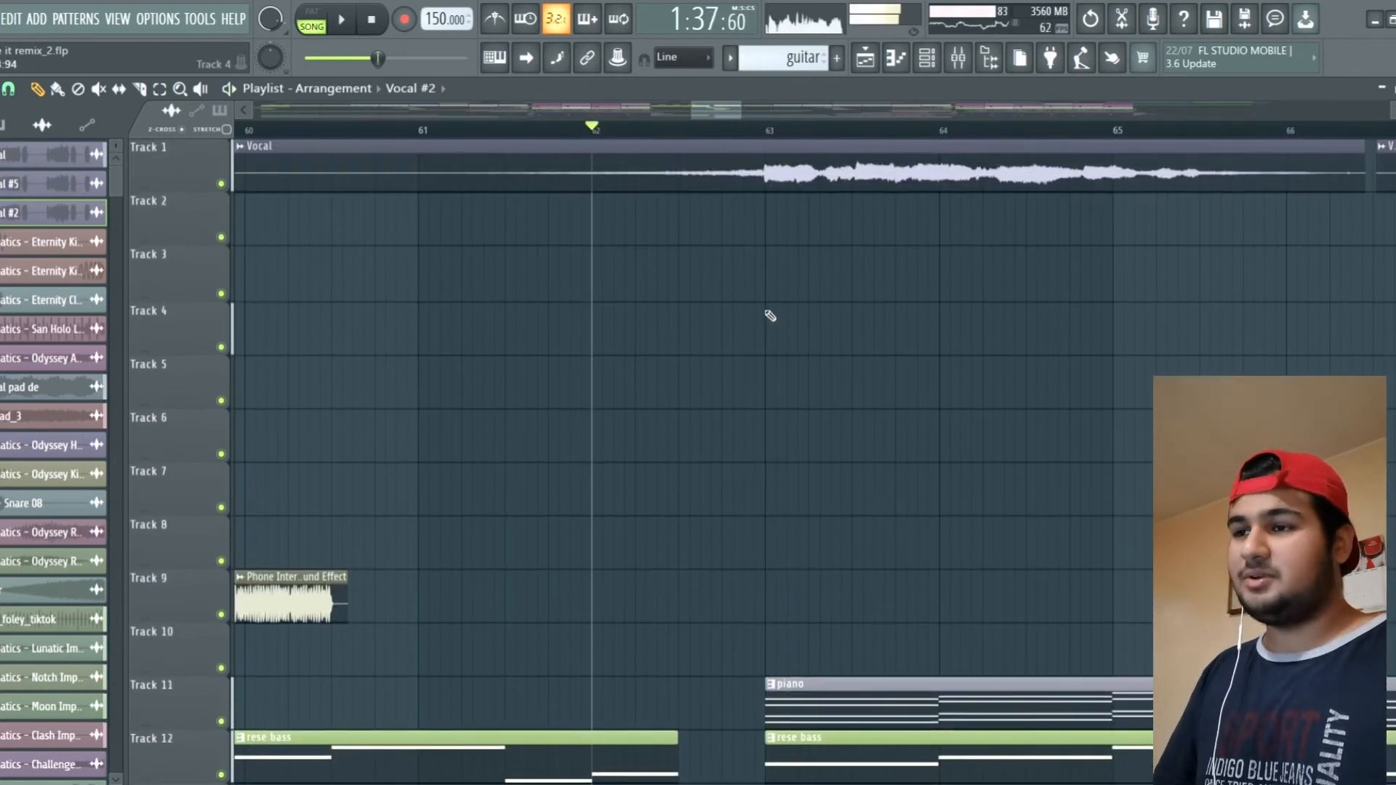
Step: Play the piano section from bar 62, examining the melodic, impact, percussion and foley tracks, and stop playback
{"action": "key", "text": "space"}
{"action": "scroll", "coordinate": [776, 303], "scroll_direction": "down", "scroll_amount": 4}
{"action": "scroll", "coordinate": [785, 303], "scroll_direction": "down", "scroll_amount": 6}
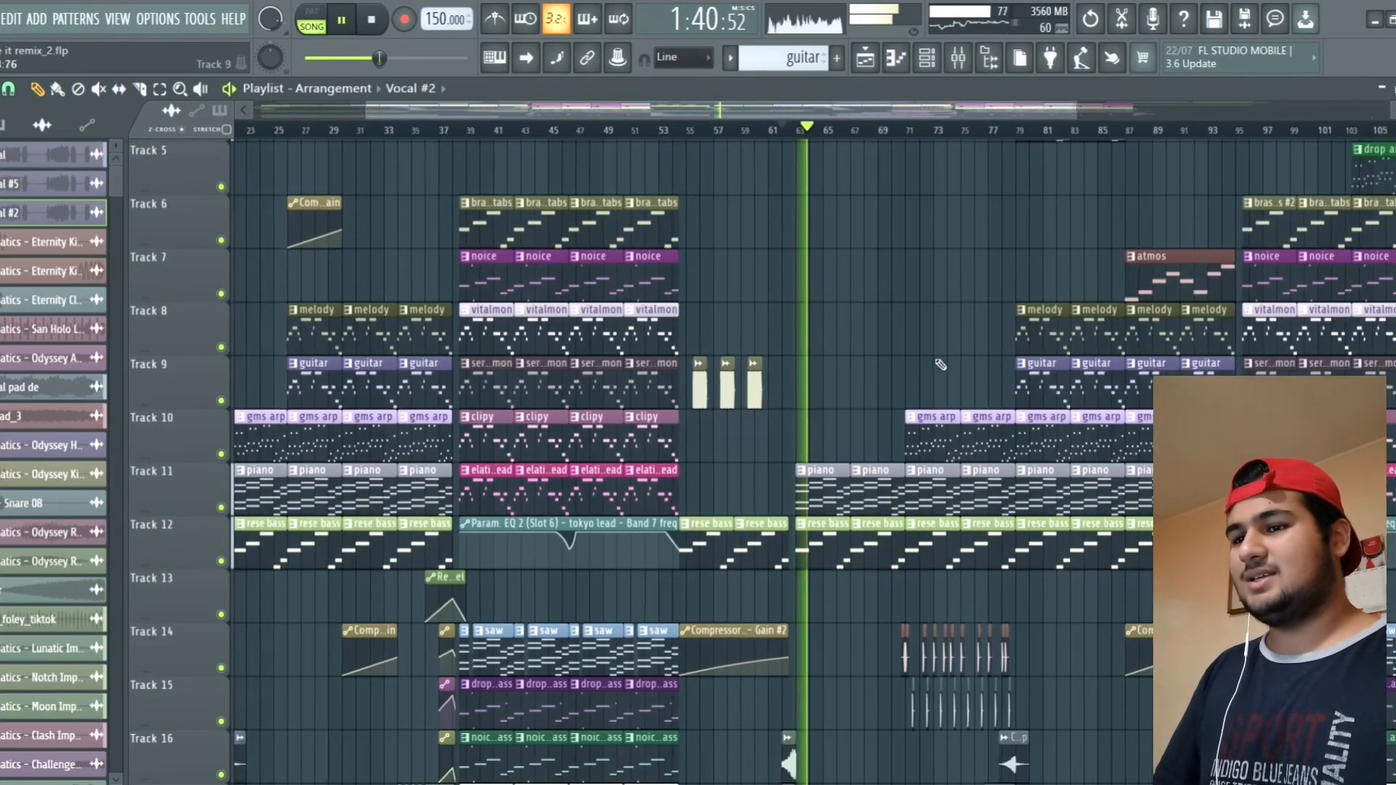
{"action": "scroll", "coordinate": [950, 339], "scroll_direction": "up", "scroll_amount": 3}
{"action": "scroll", "coordinate": [564, 364], "scroll_direction": "down", "scroll_amount": 9}
{"action": "scroll", "coordinate": [487, 435], "scroll_direction": "down", "scroll_amount": 4}
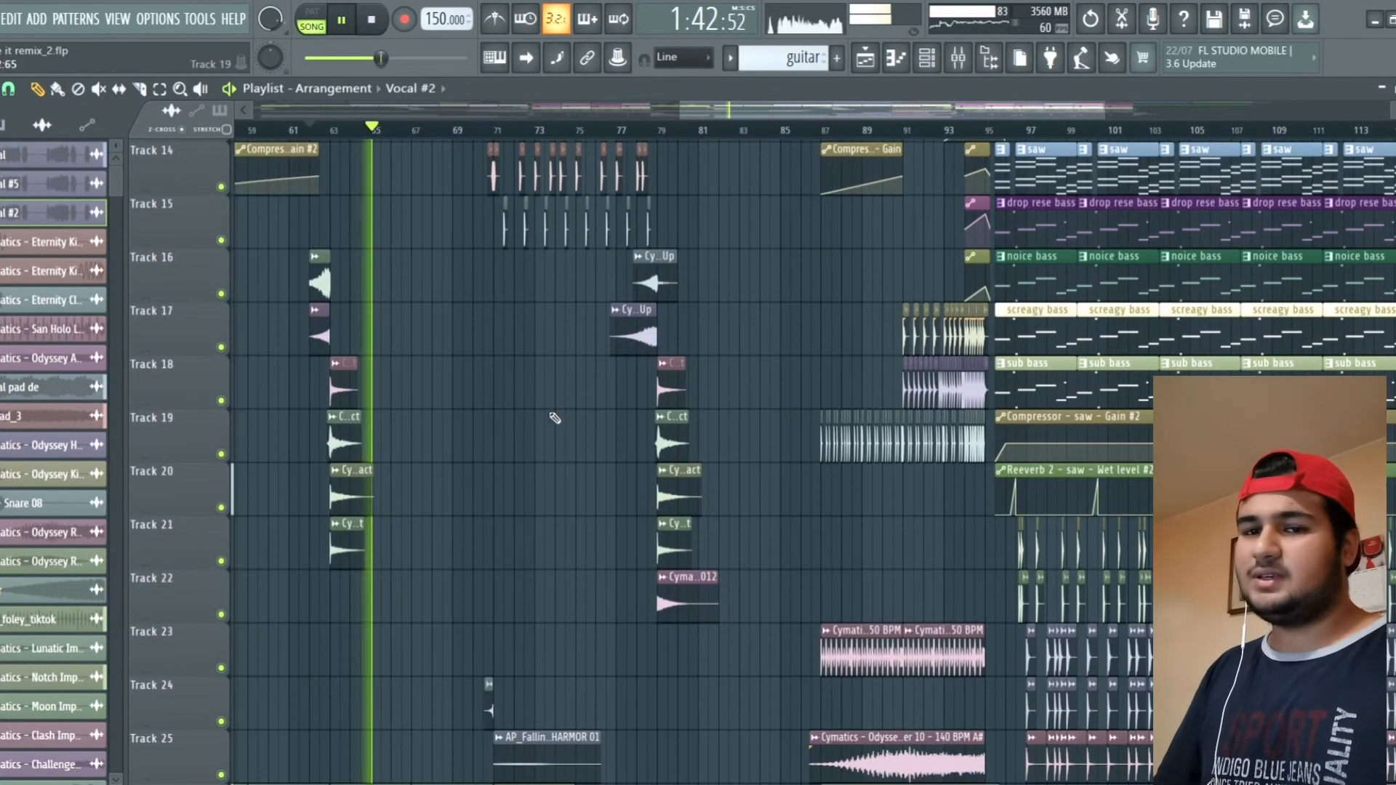
{"action": "key", "text": "space"}
{"action": "scroll", "coordinate": [647, 313], "scroll_direction": "up", "scroll_amount": 1}
{"action": "scroll", "coordinate": [653, 306], "scroll_direction": "down", "scroll_amount": 3}
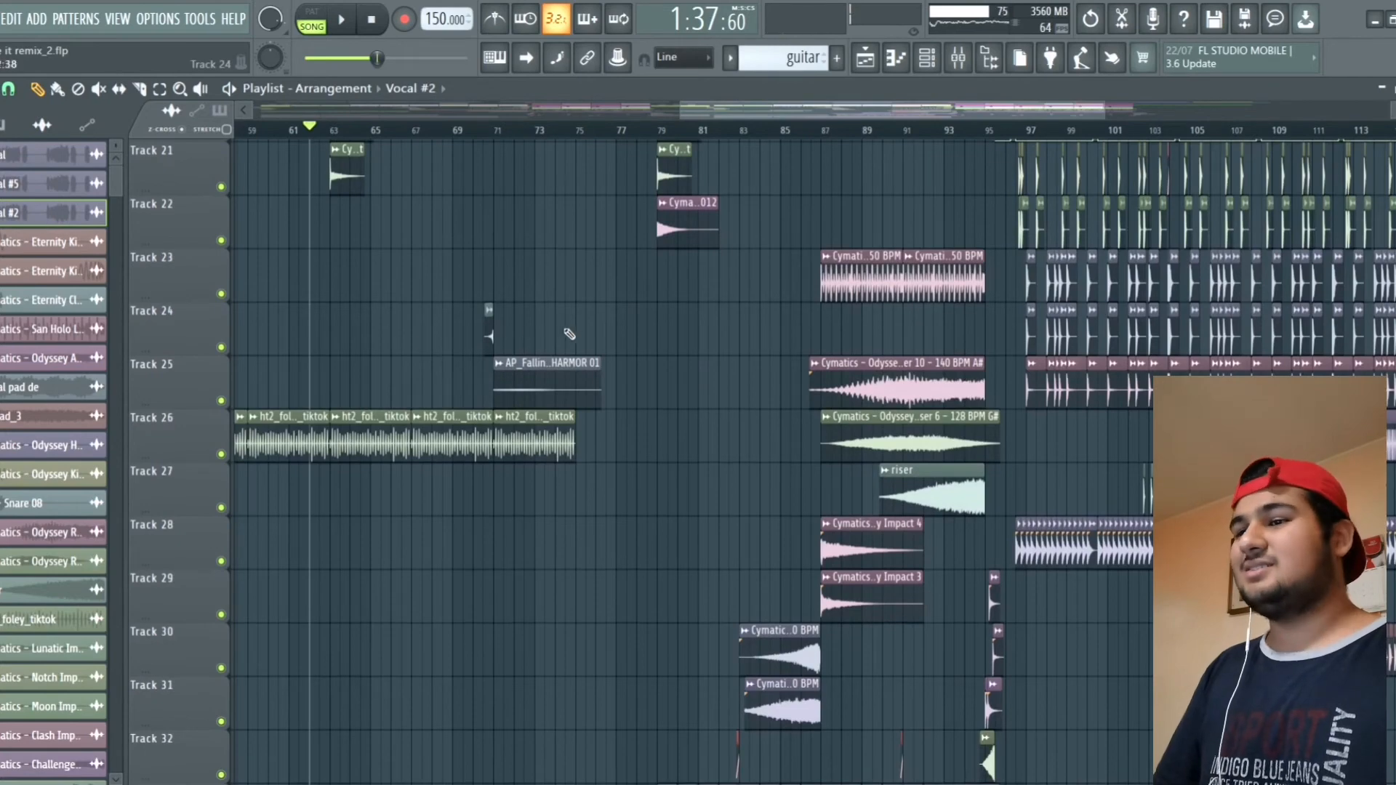
Step: Play the build-up from bar 79, examining the vocal, vocoder, melody, guitar, impact and riser tracks, and stop playback
{"action": "scroll", "coordinate": [633, 335], "scroll_direction": "up", "scroll_amount": 5}
{"action": "scroll", "coordinate": [618, 290], "scroll_direction": "up", "scroll_amount": 3}
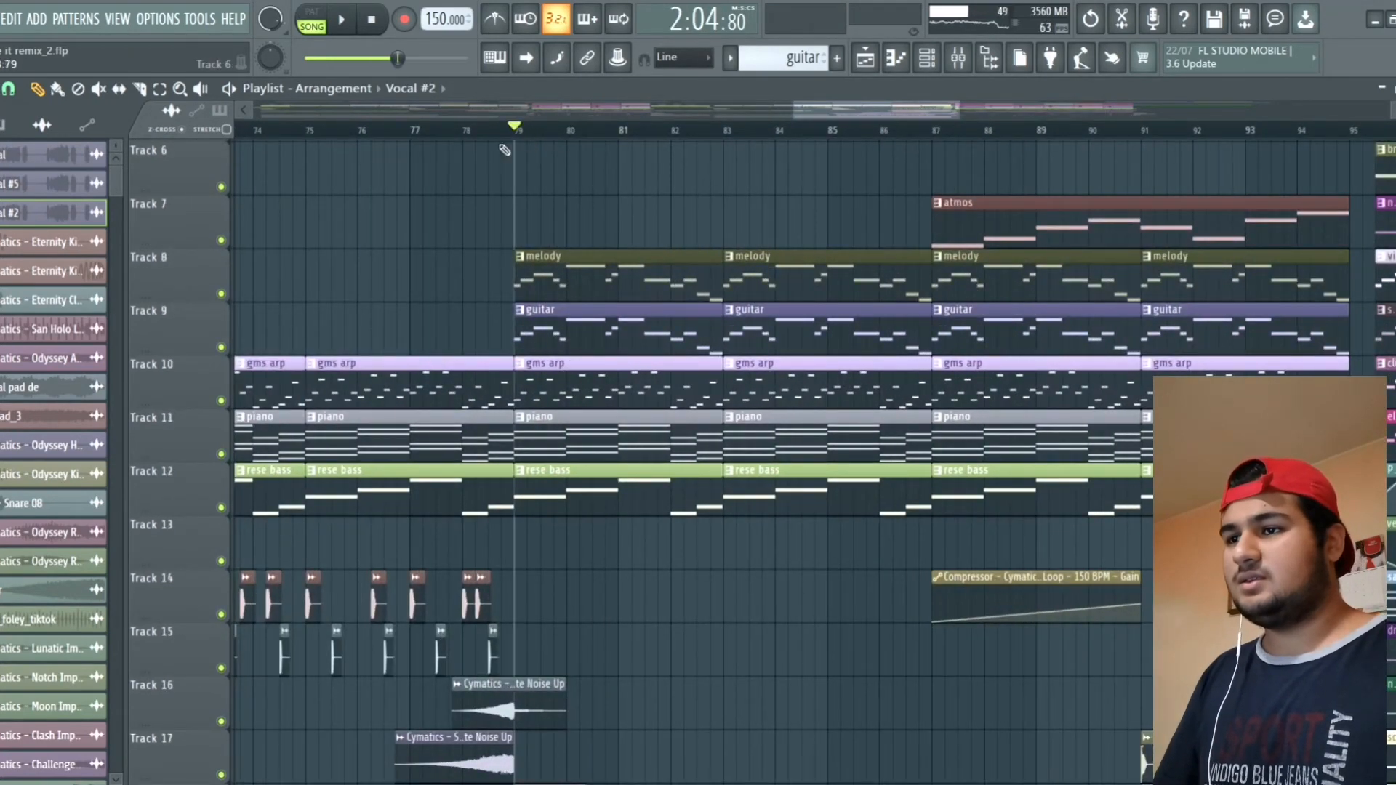
{"action": "scroll", "coordinate": [495, 181], "scroll_direction": "up", "scroll_amount": 3}
{"action": "scroll", "coordinate": [473, 349], "scroll_direction": "up", "scroll_amount": 4}
{"action": "key", "text": "space"}
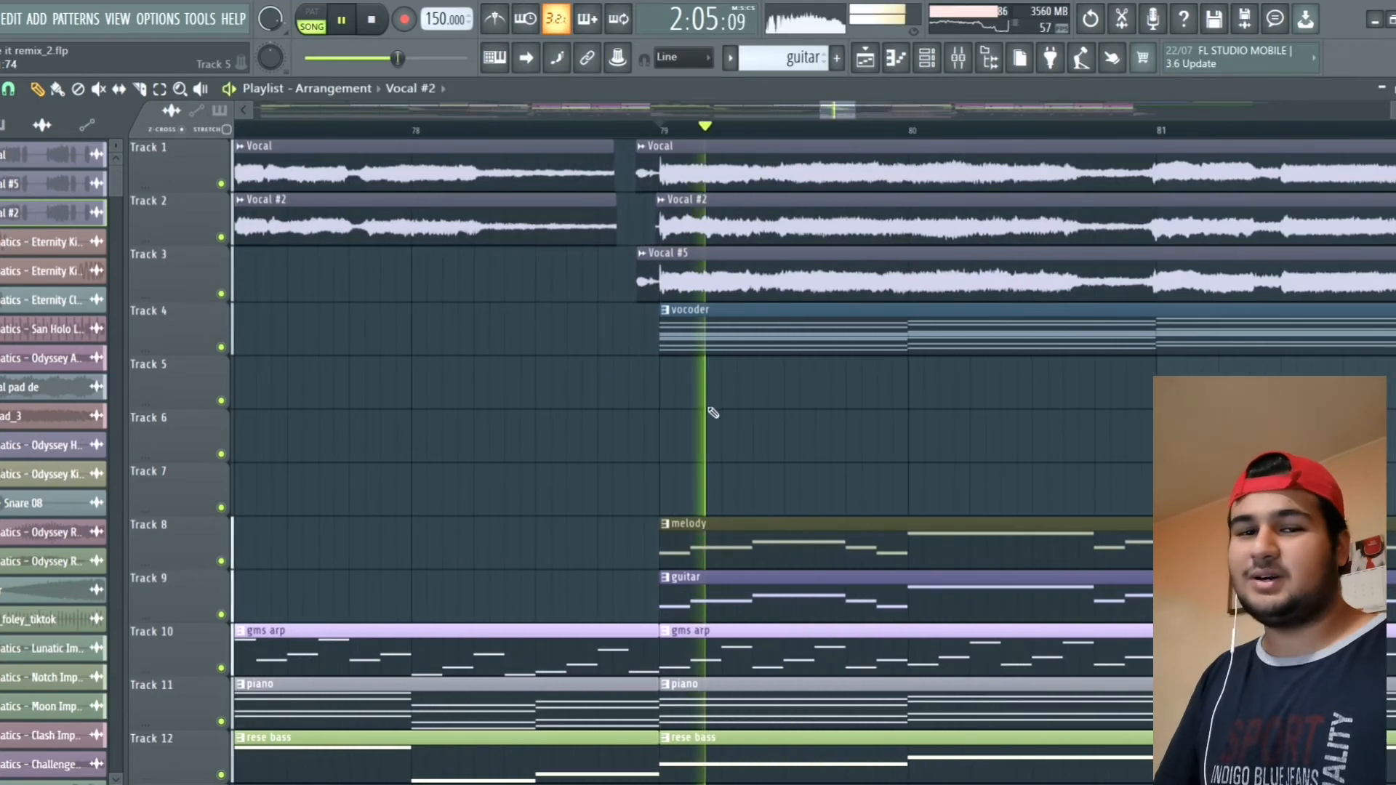
{"action": "scroll", "coordinate": [712, 413], "scroll_direction": "down", "scroll_amount": 6}
{"action": "scroll", "coordinate": [753, 426], "scroll_direction": "down", "scroll_amount": 6}
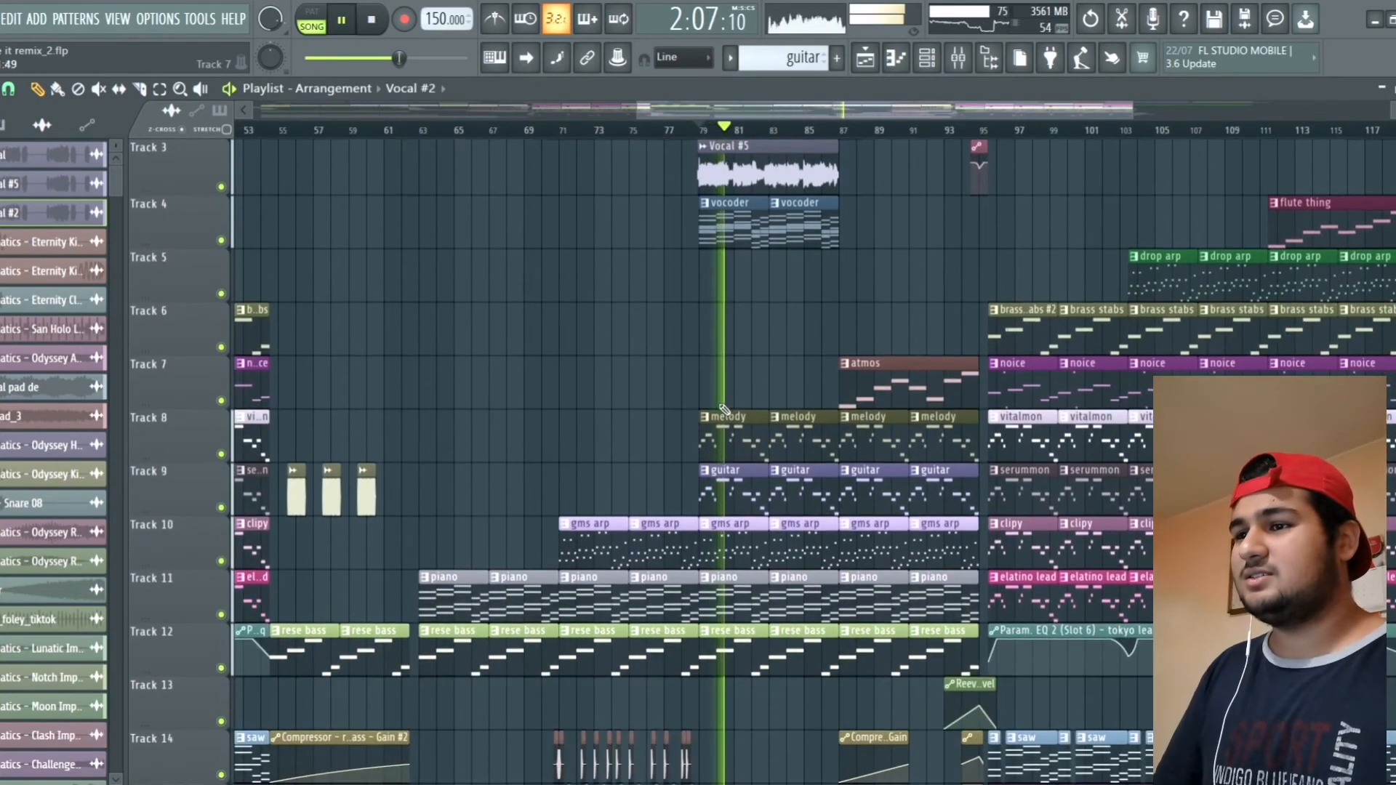
{"action": "scroll", "coordinate": [738, 427], "scroll_direction": "up", "scroll_amount": 4}
{"action": "scroll", "coordinate": [727, 430], "scroll_direction": "down", "scroll_amount": 3}
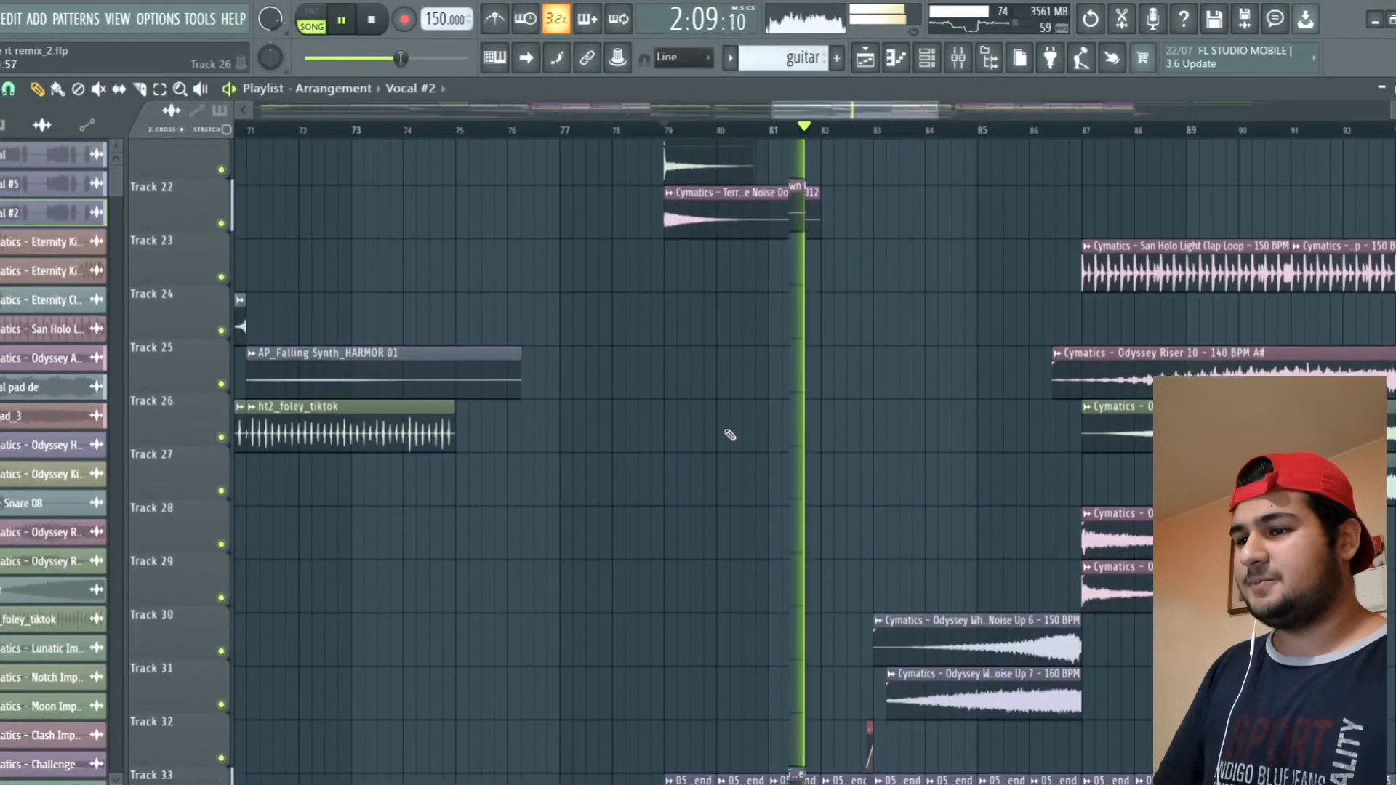
{"action": "scroll", "coordinate": [712, 439], "scroll_direction": "down", "scroll_amount": 2}
{"action": "scroll", "coordinate": [727, 429], "scroll_direction": "up", "scroll_amount": 8}
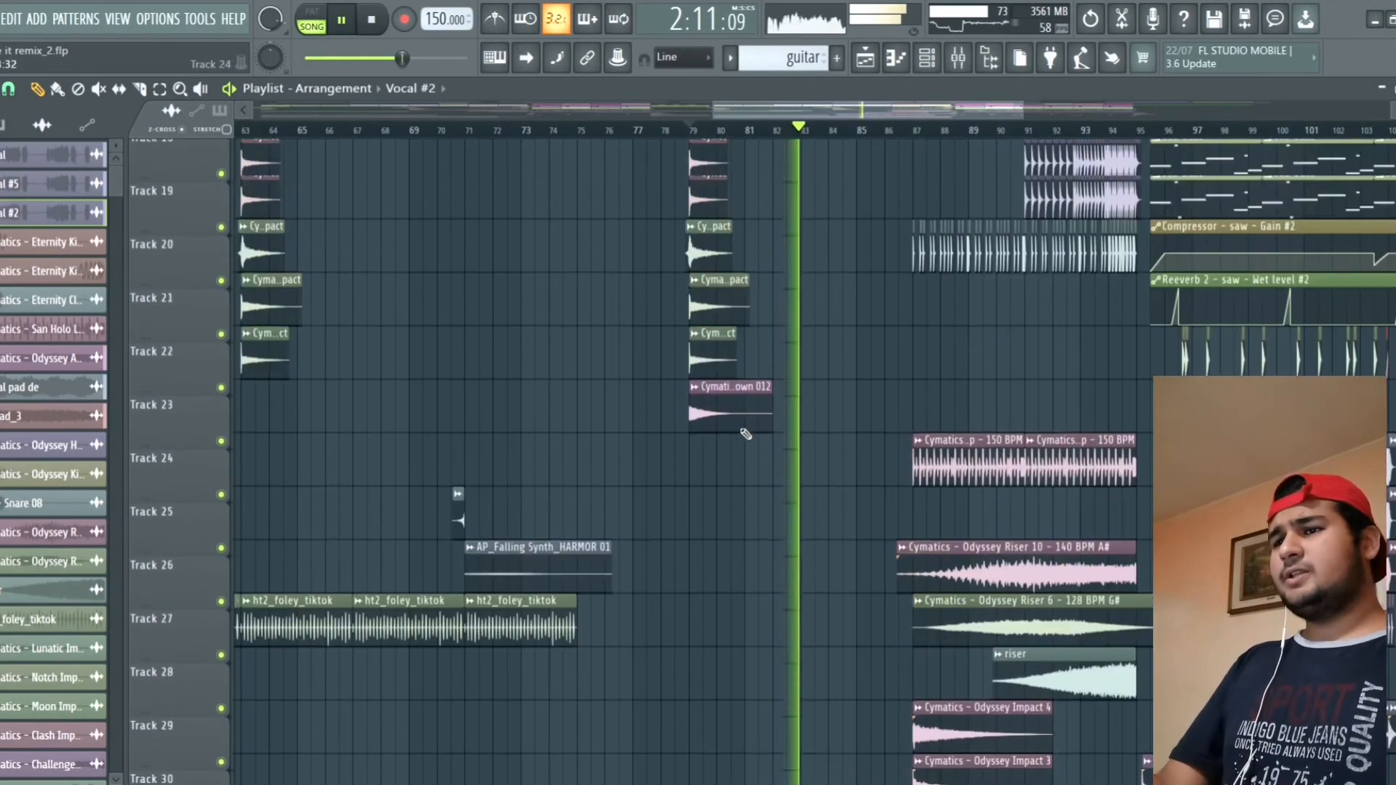
{"action": "key", "text": "space"}
Step: Solo Track 3 with Vocal #5 and Track 4 with the vocoder pattern, and play them briefly from bar 79
{"action": "scroll", "coordinate": [752, 407], "scroll_direction": "up", "scroll_amount": 3}
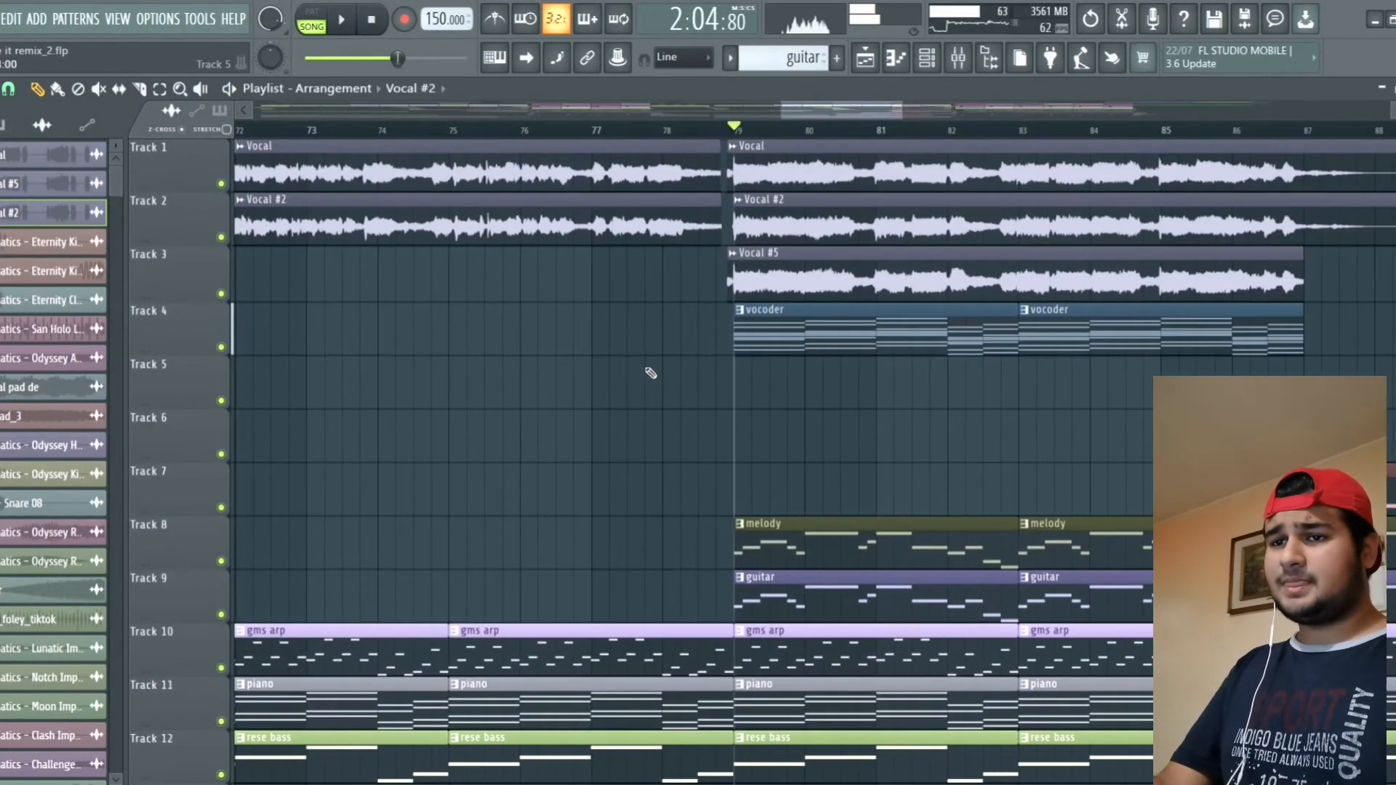
{"action": "right_click", "coordinate": [221, 293]}
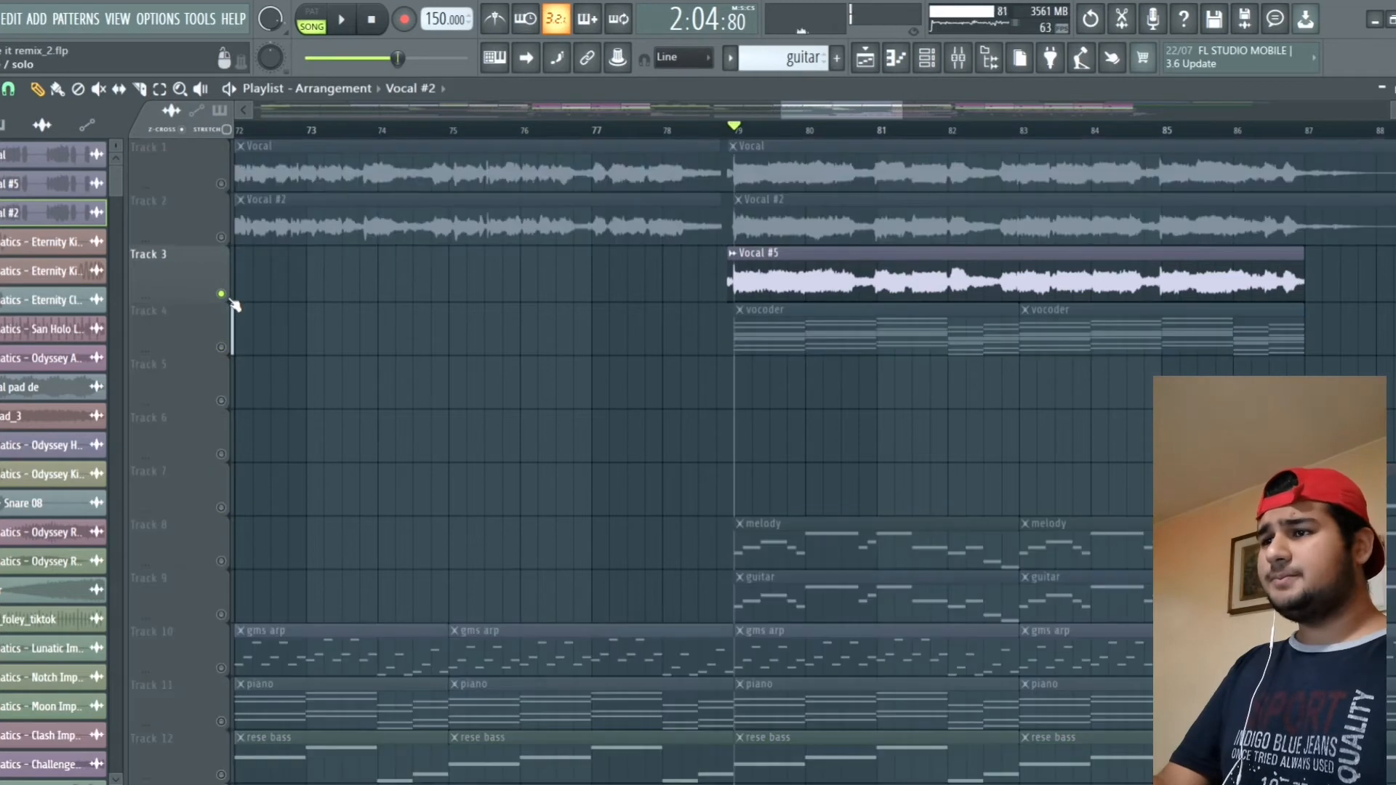
{"action": "left_click", "coordinate": [221, 347]}
{"action": "scroll", "coordinate": [611, 353], "scroll_direction": "down", "scroll_amount": 1}
{"action": "key", "text": "space"}
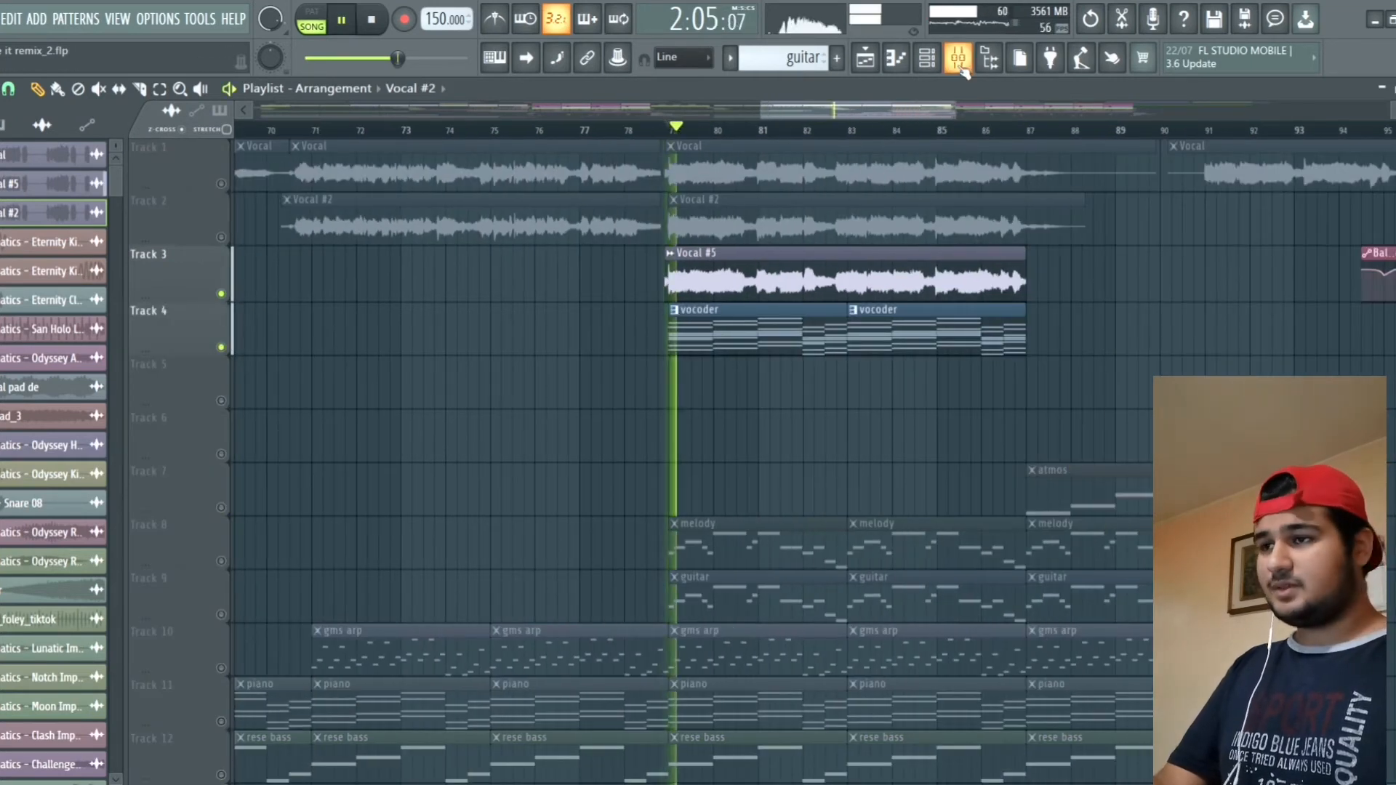
{"action": "key", "text": "space"}
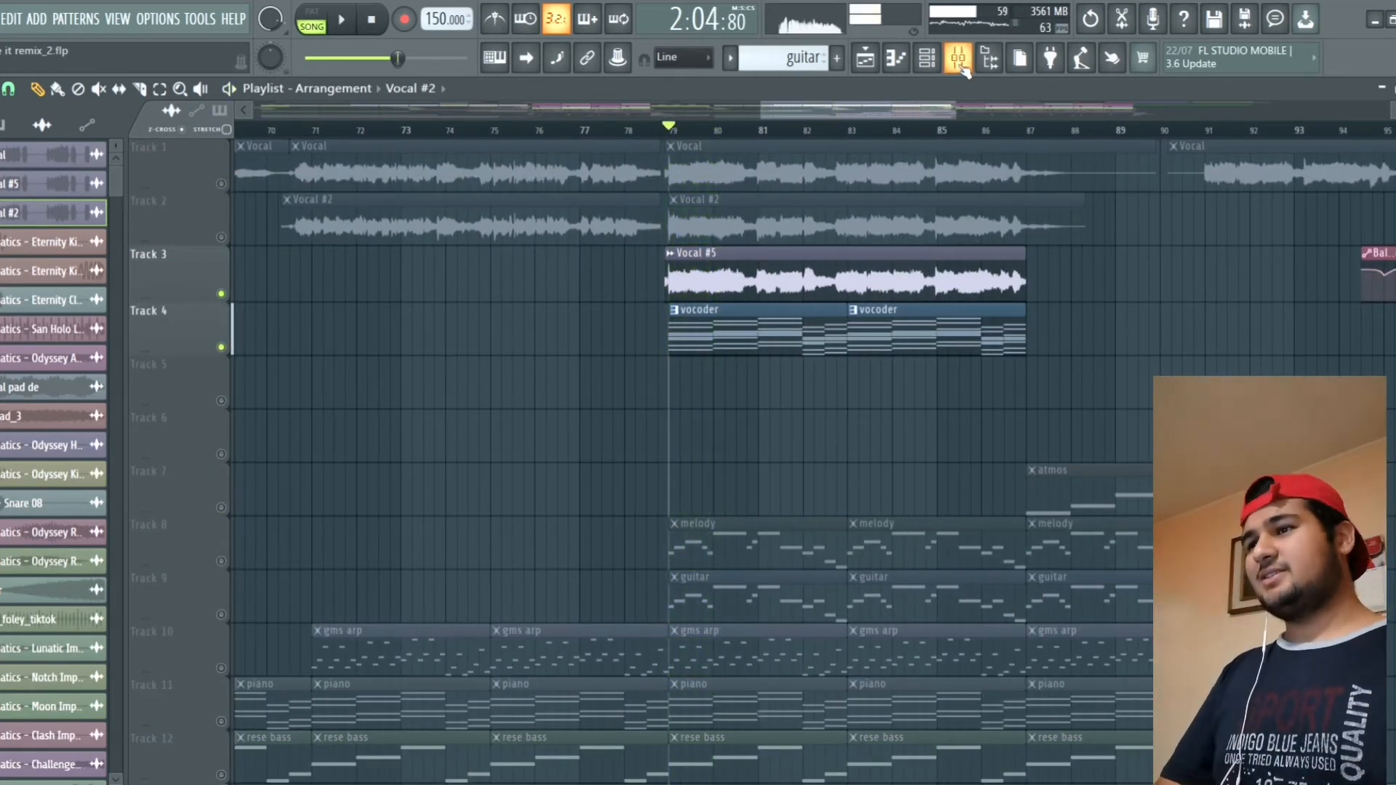
Step: Locate the vocoder channels in the mixer during playback and inspect the Vocodex settings on the vocode insert
{"action": "left_click", "coordinate": [959, 64]}
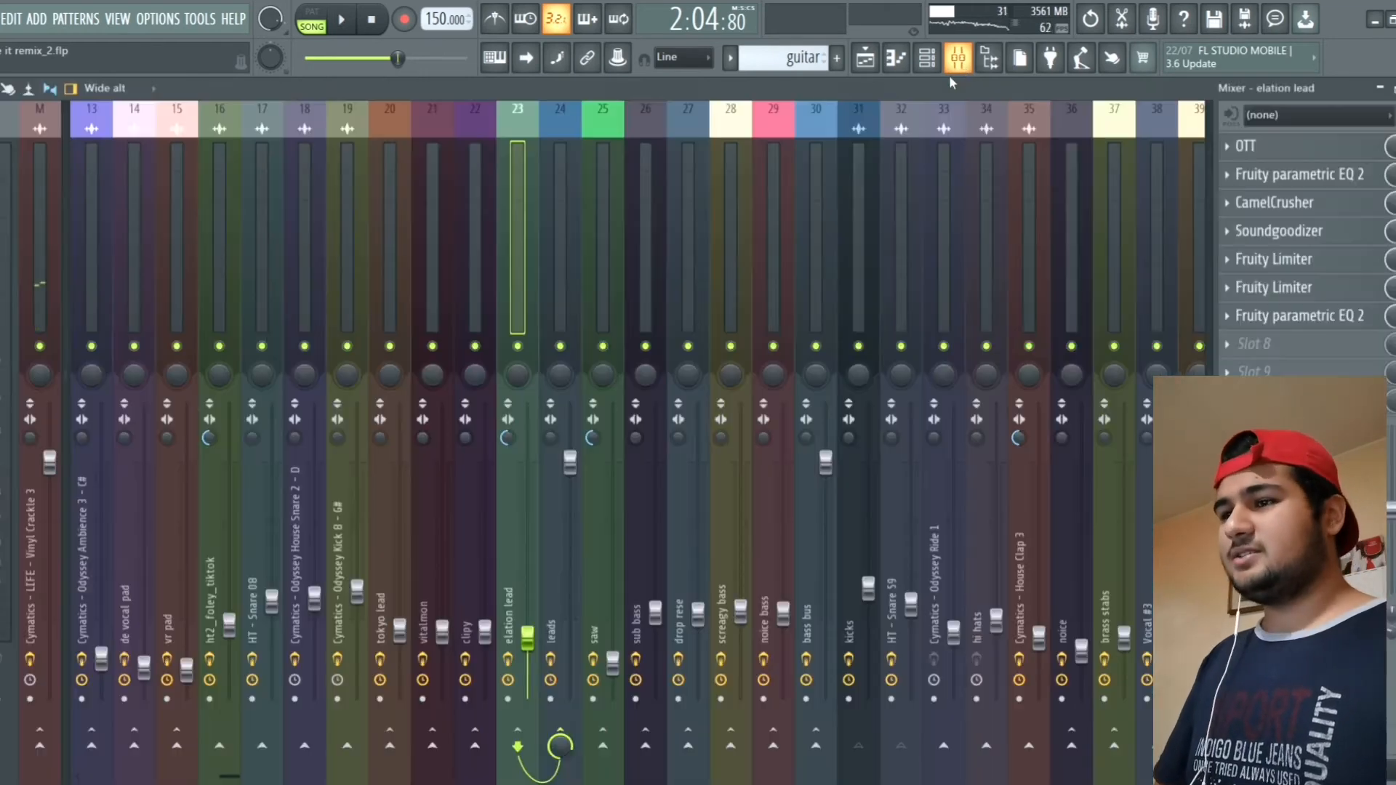
{"action": "scroll", "coordinate": [752, 204], "scroll_direction": "down", "scroll_amount": 3}
{"action": "key", "text": "space"}
{"action": "scroll", "coordinate": [727, 197], "scroll_direction": "down", "scroll_amount": 3}
{"action": "key", "text": "space"}
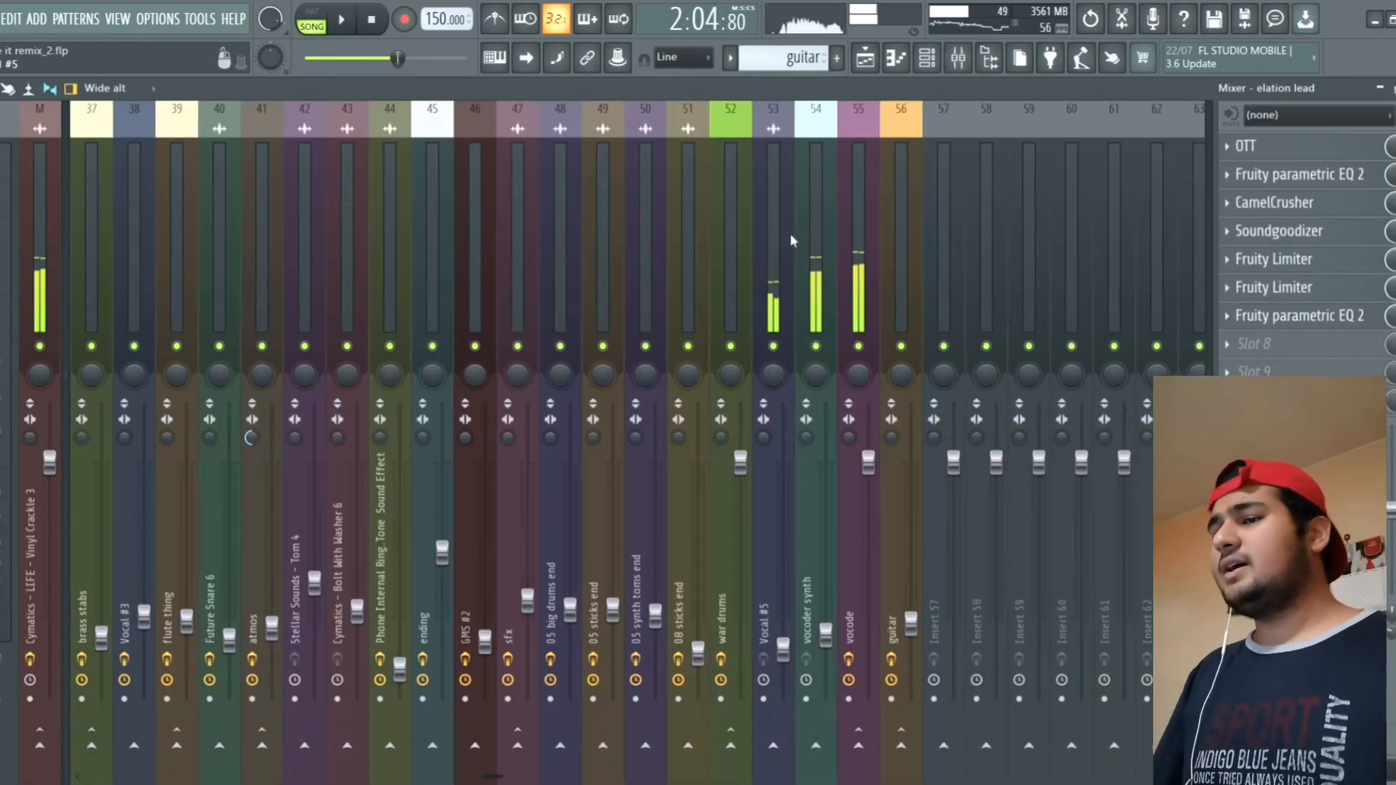
{"action": "left_click", "coordinate": [783, 244]}
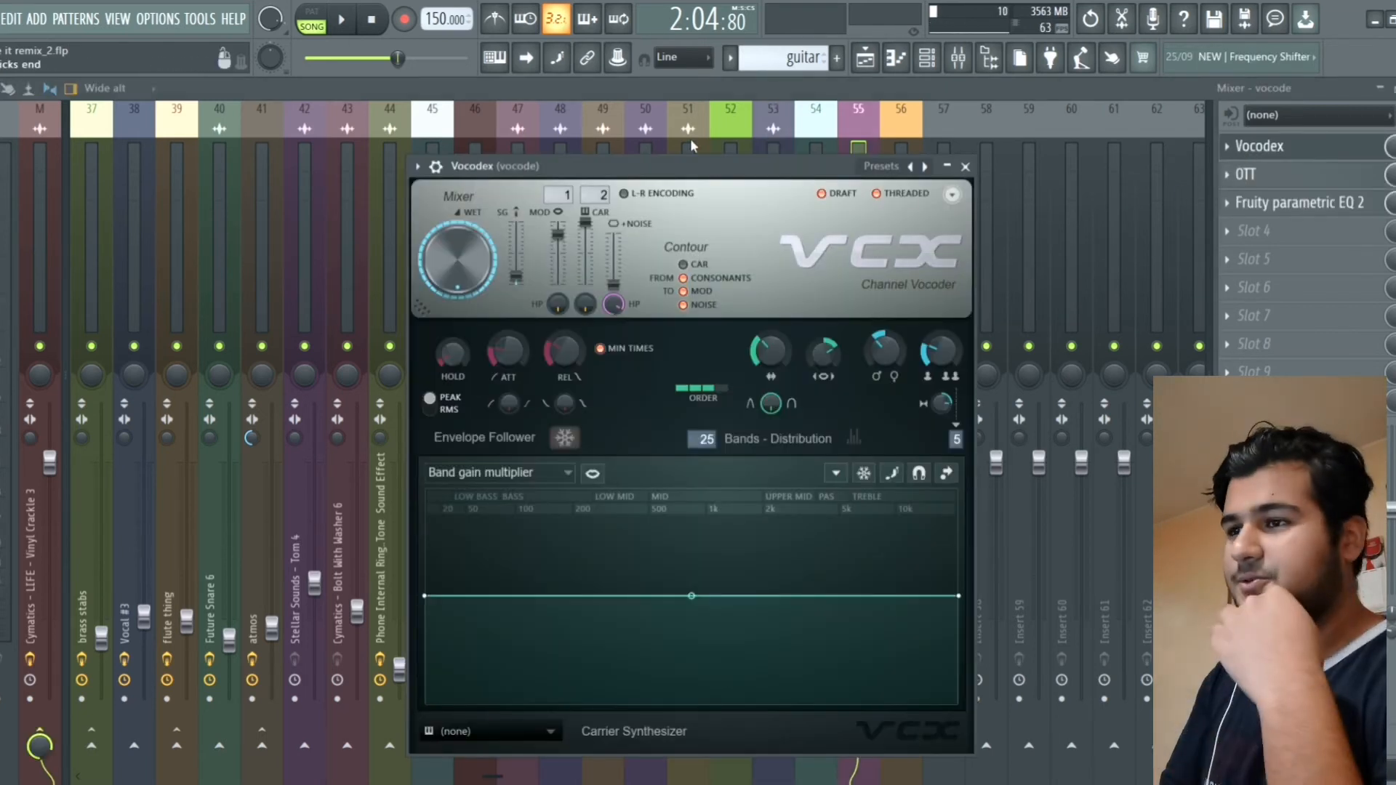
{"action": "left_click_drag", "start_coordinate": [676, 166], "coordinate": [694, 118]}
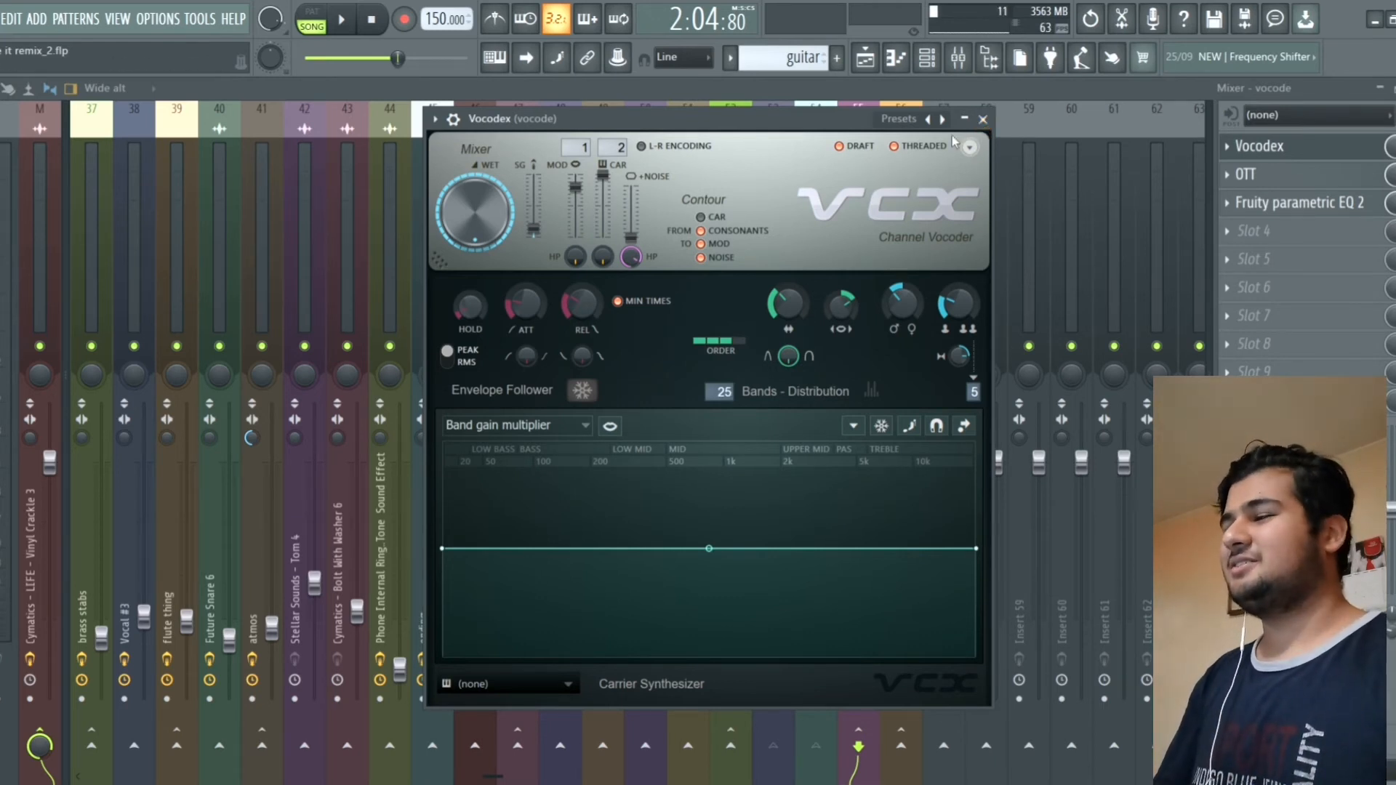
{"action": "left_click", "coordinate": [985, 119]}
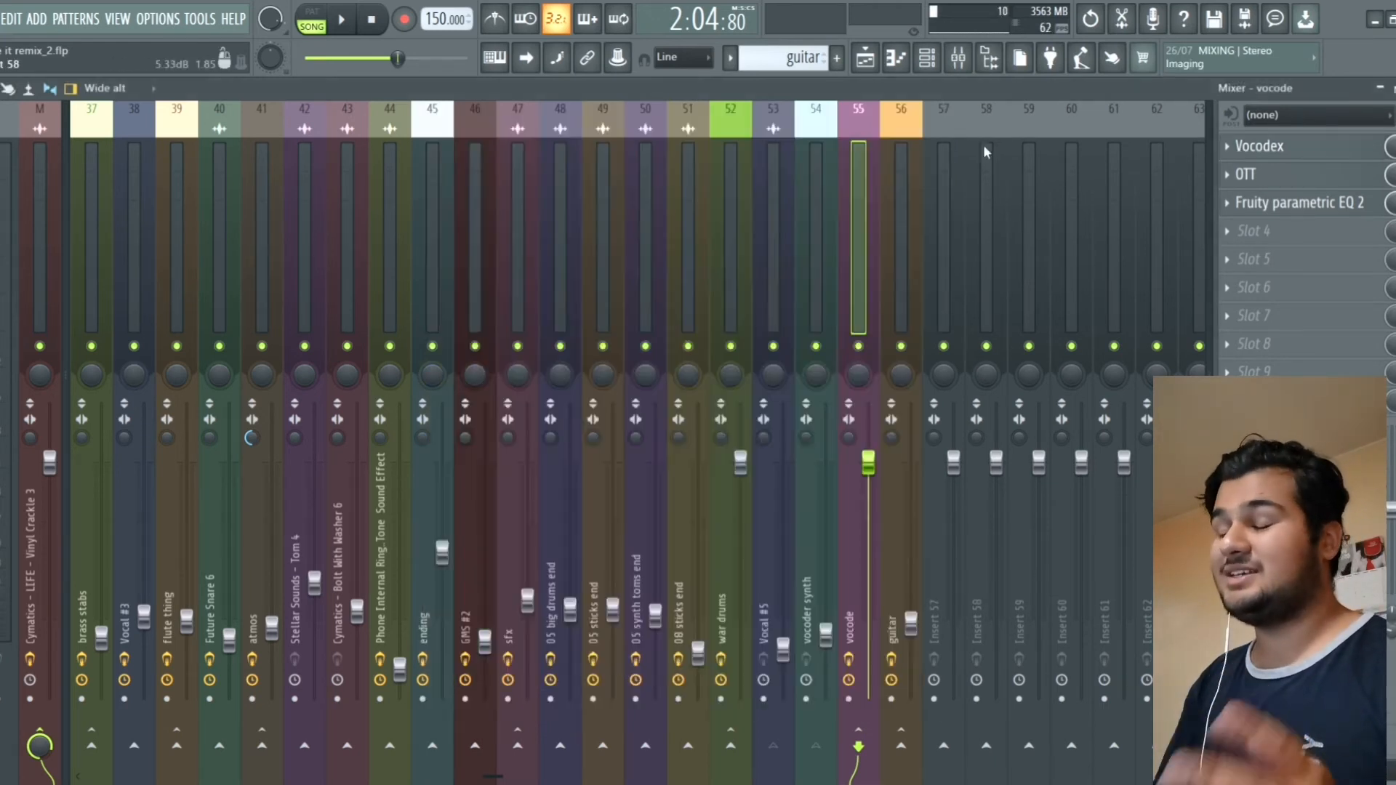
Step: Inspect the OTT and Fruity Parametric EQ 2 settings on the vocode insert, closing each plugin
{"action": "left_click", "coordinate": [1277, 179]}
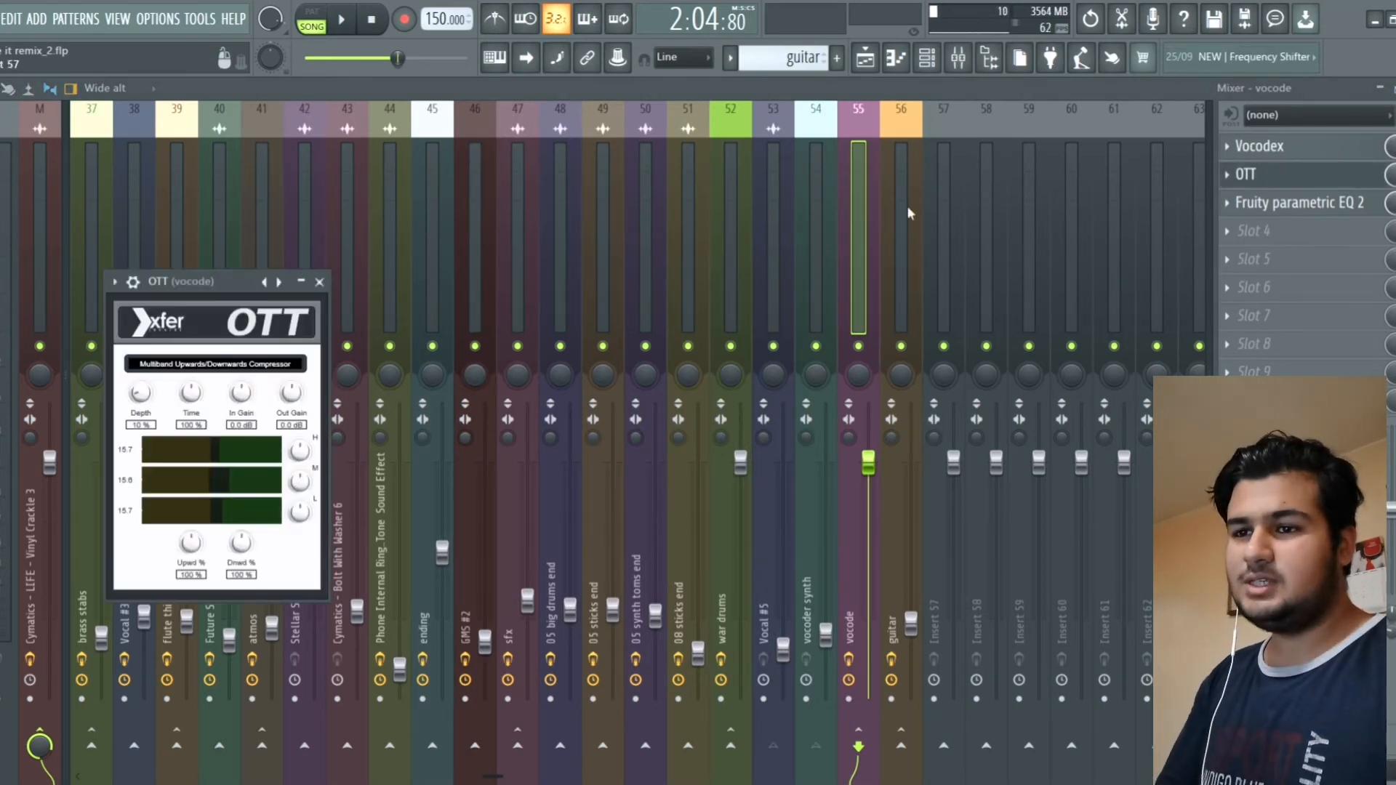
{"action": "left_click", "coordinate": [319, 282]}
{"action": "left_click", "coordinate": [1324, 211]}
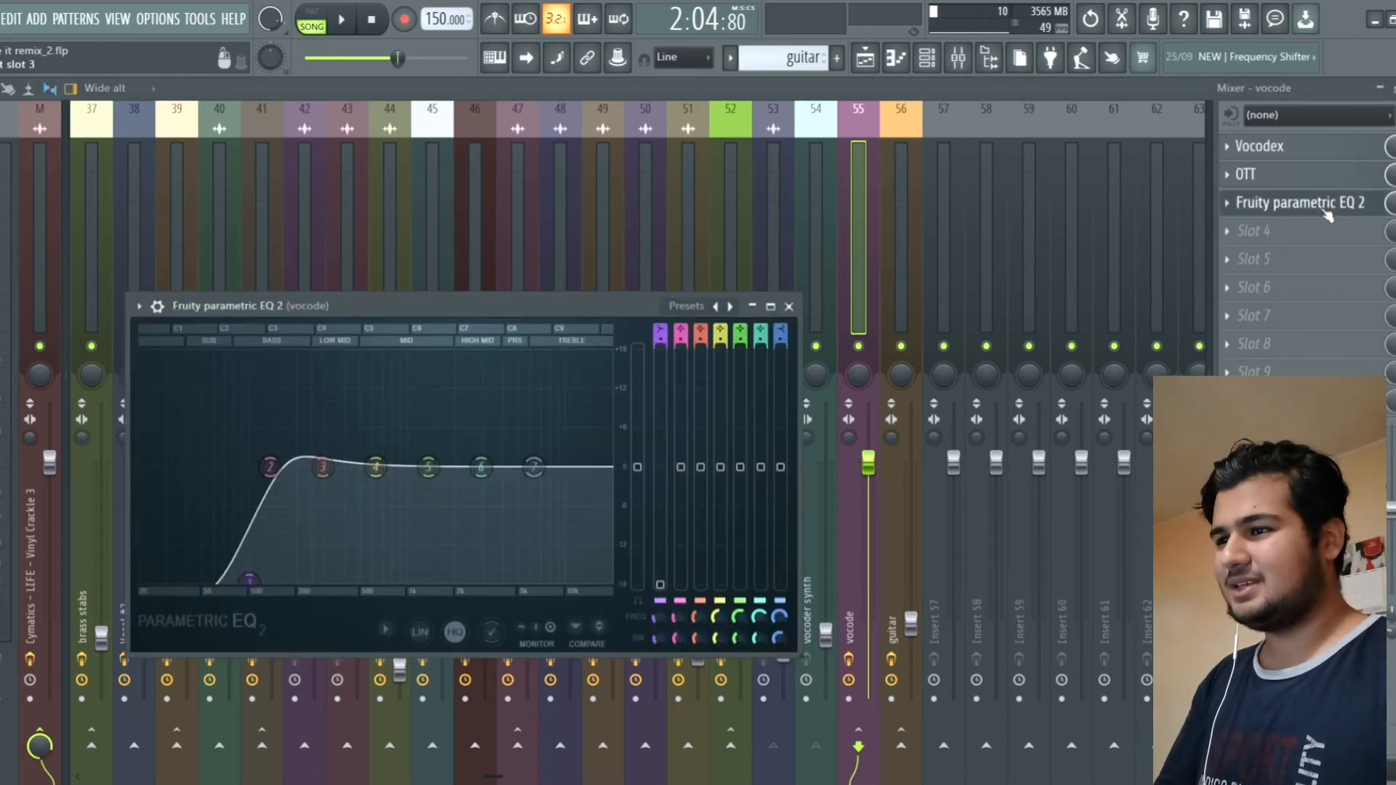
{"action": "left_click", "coordinate": [788, 306]}
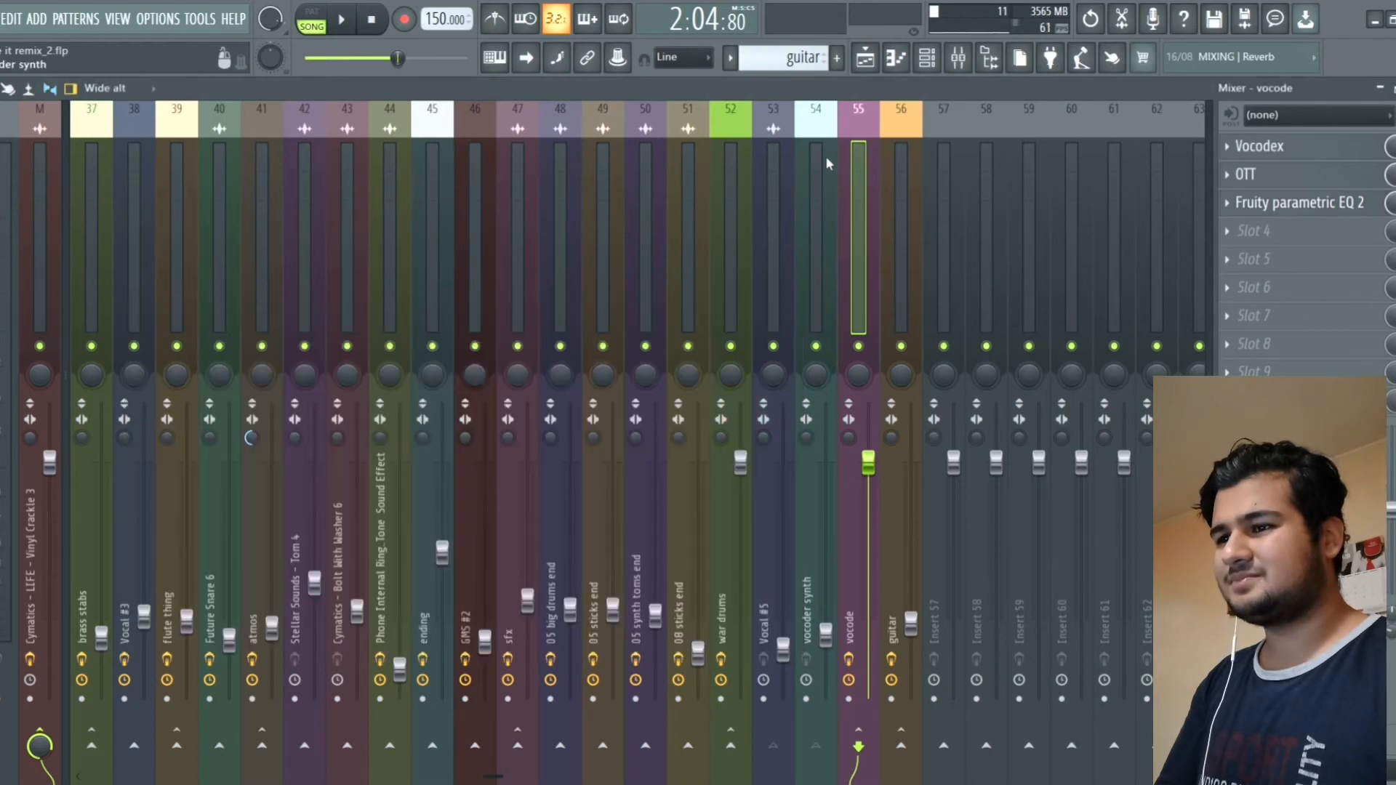
Step: Replay the soloed vocoder layer in the playlist and inspect the vocoder synth's Serum patch from the channel rack
{"action": "left_click", "coordinate": [865, 59]}
{"action": "key", "text": "space"}
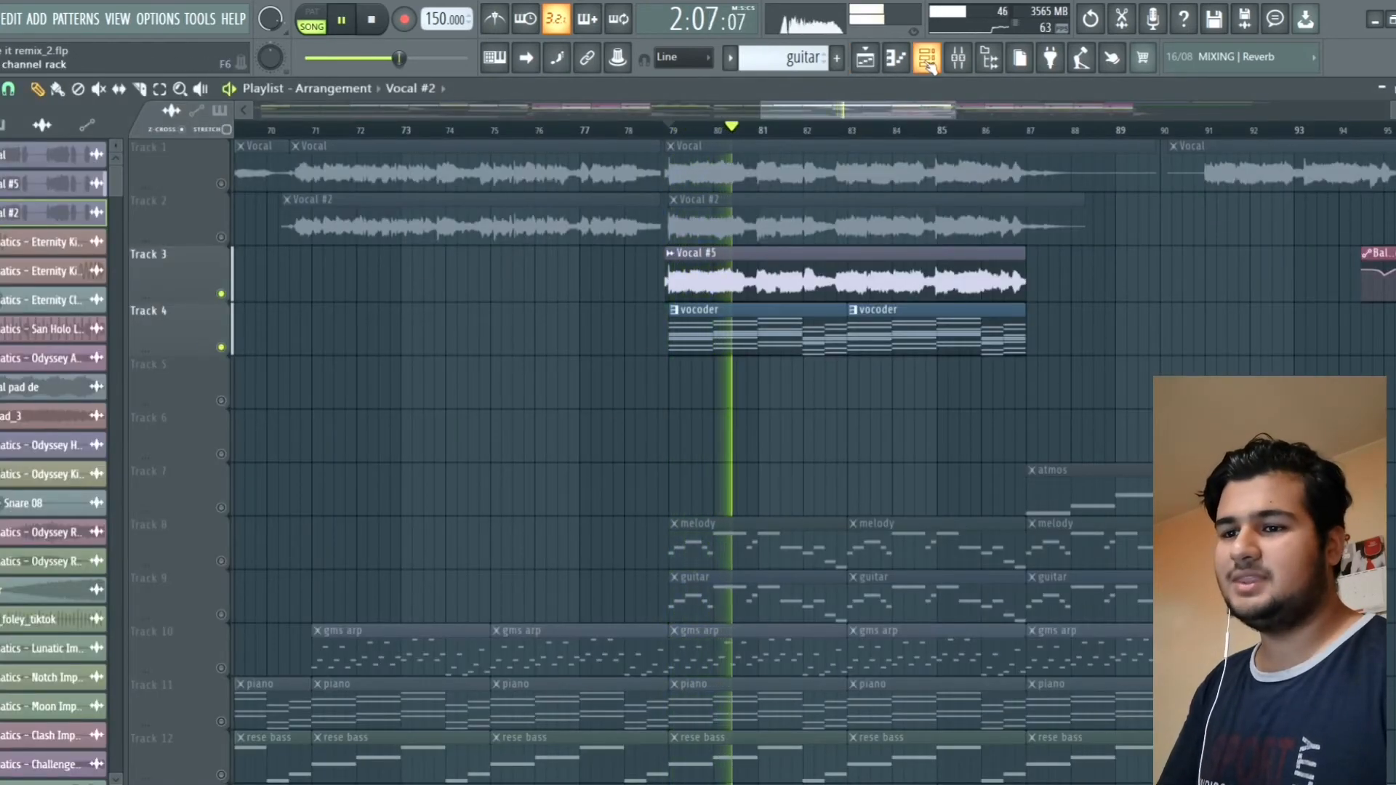
{"action": "key", "text": "F6"}
{"action": "key", "text": "space"}
{"action": "scroll", "coordinate": [416, 390], "scroll_direction": "down", "scroll_amount": 10}
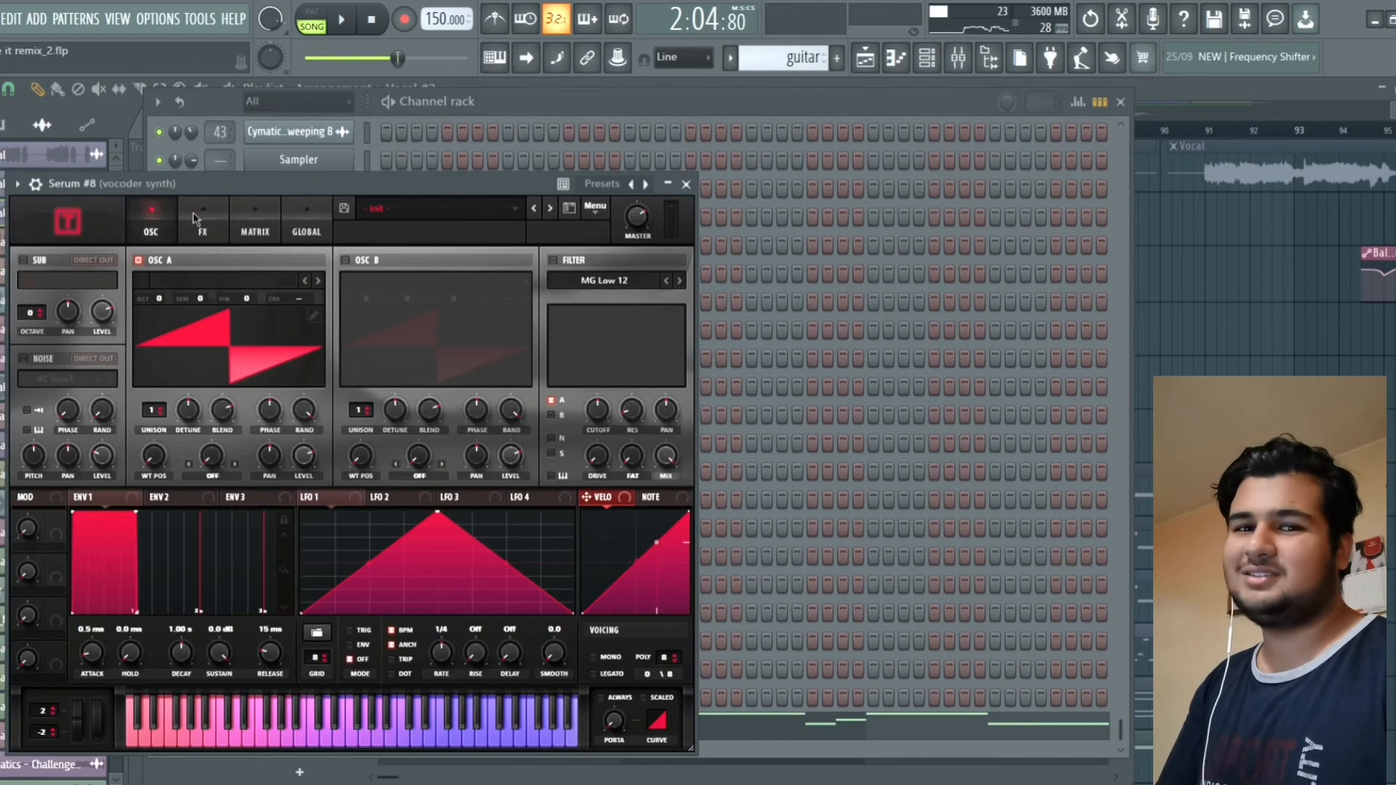
{"action": "left_click", "coordinate": [193, 215]}
{"action": "left_click", "coordinate": [162, 231]}
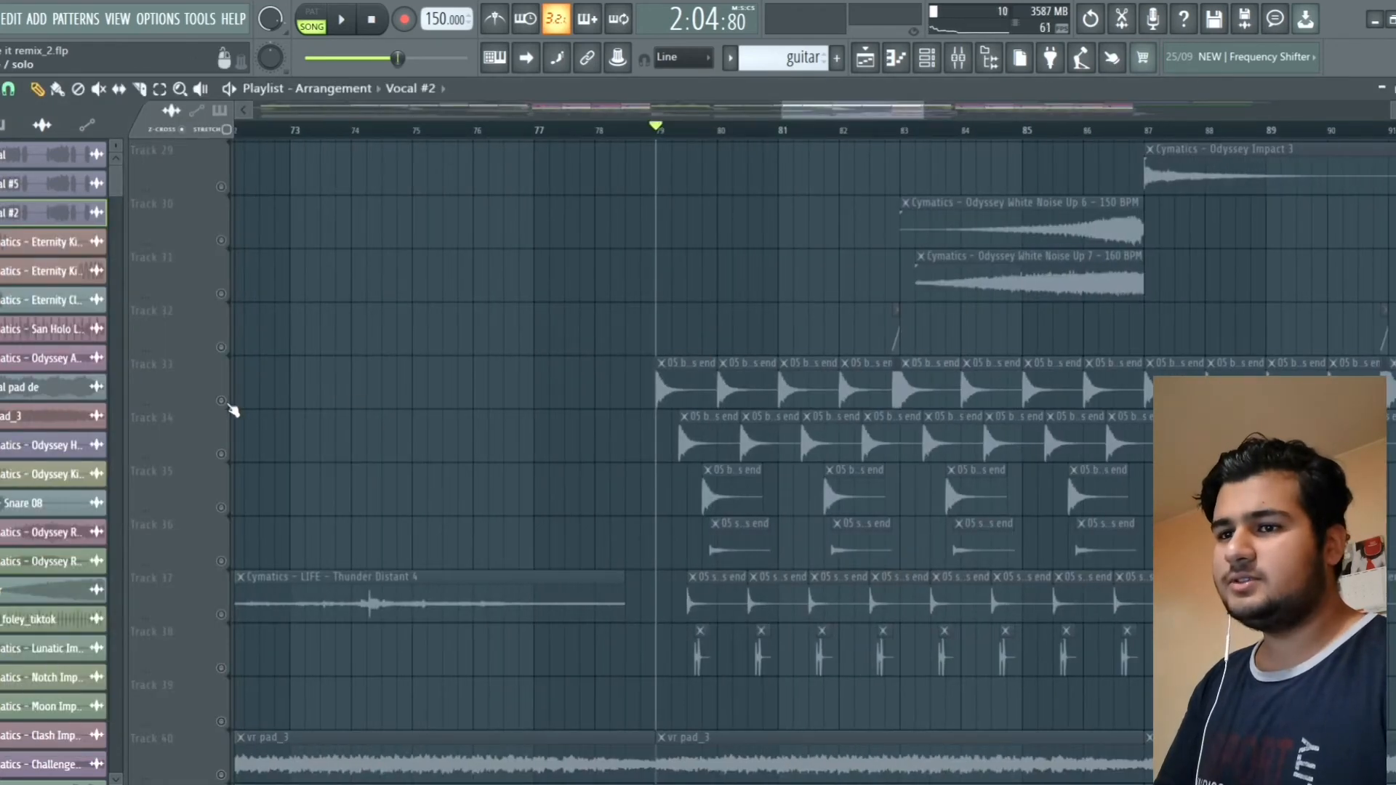
Step: Activate Tracks 32 to 38 so the big drums, synth toms, sticks and waterdrop foley layers can be heard in isolation
{"action": "left_click", "coordinate": [222, 402]}
{"action": "scroll", "coordinate": [226, 405], "scroll_direction": "down", "scroll_amount": 1}
{"action": "left_click", "coordinate": [222, 401]}
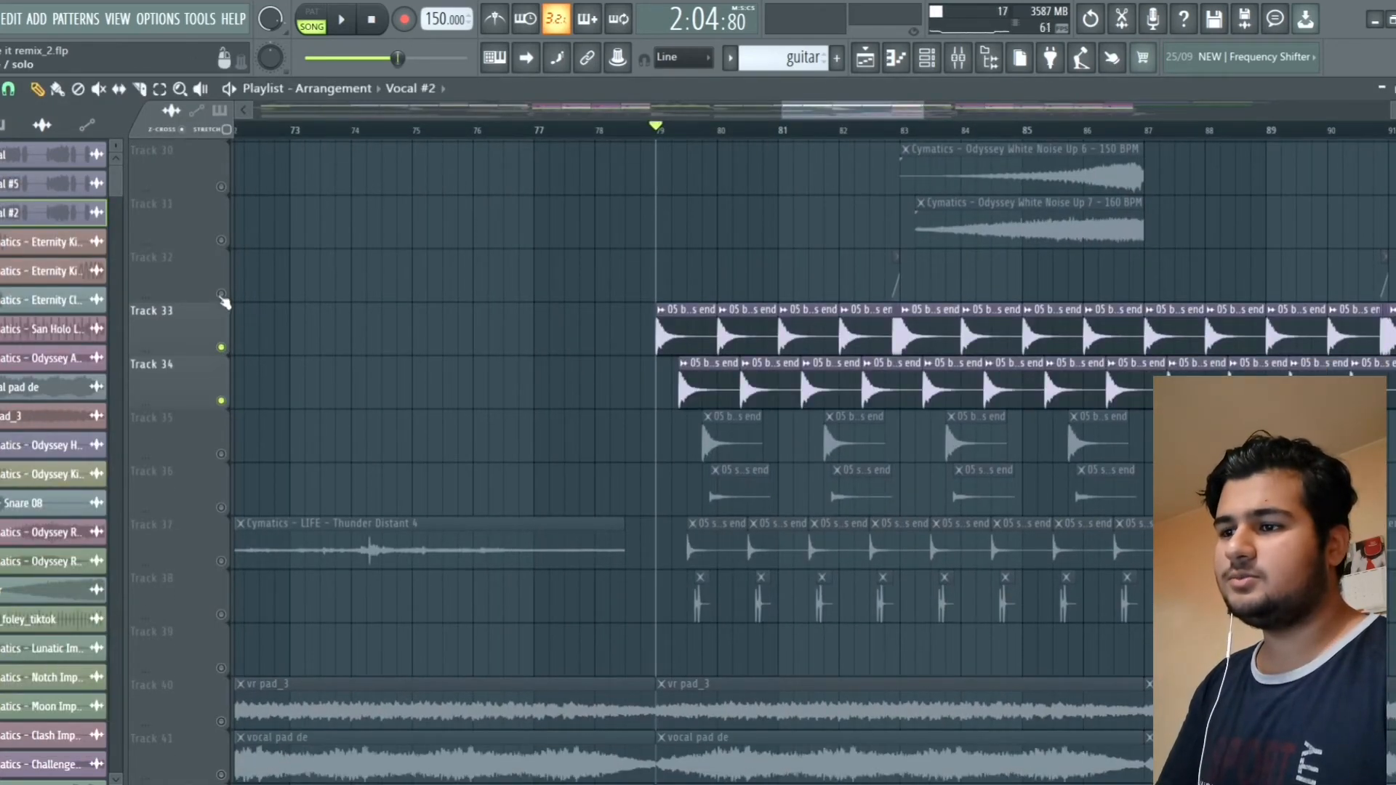
{"action": "left_click", "coordinate": [222, 295]}
{"action": "scroll", "coordinate": [242, 342], "scroll_direction": "down", "scroll_amount": 1}
{"action": "left_click", "coordinate": [222, 402]}
{"action": "left_click", "coordinate": [222, 454]}
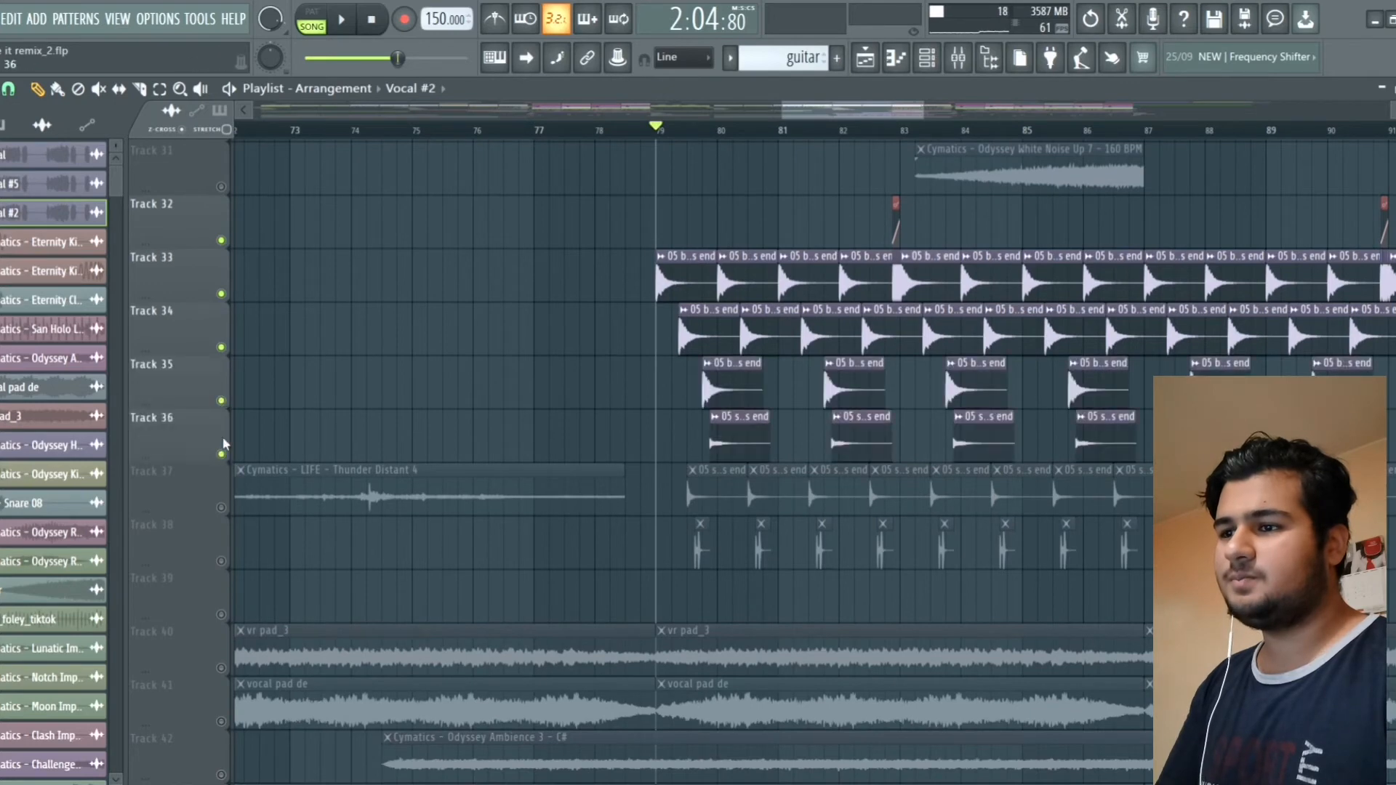
{"action": "scroll", "coordinate": [235, 429], "scroll_direction": "down", "scroll_amount": 3}
{"action": "left_click", "coordinate": [222, 348]}
{"action": "left_click", "coordinate": [222, 400]}
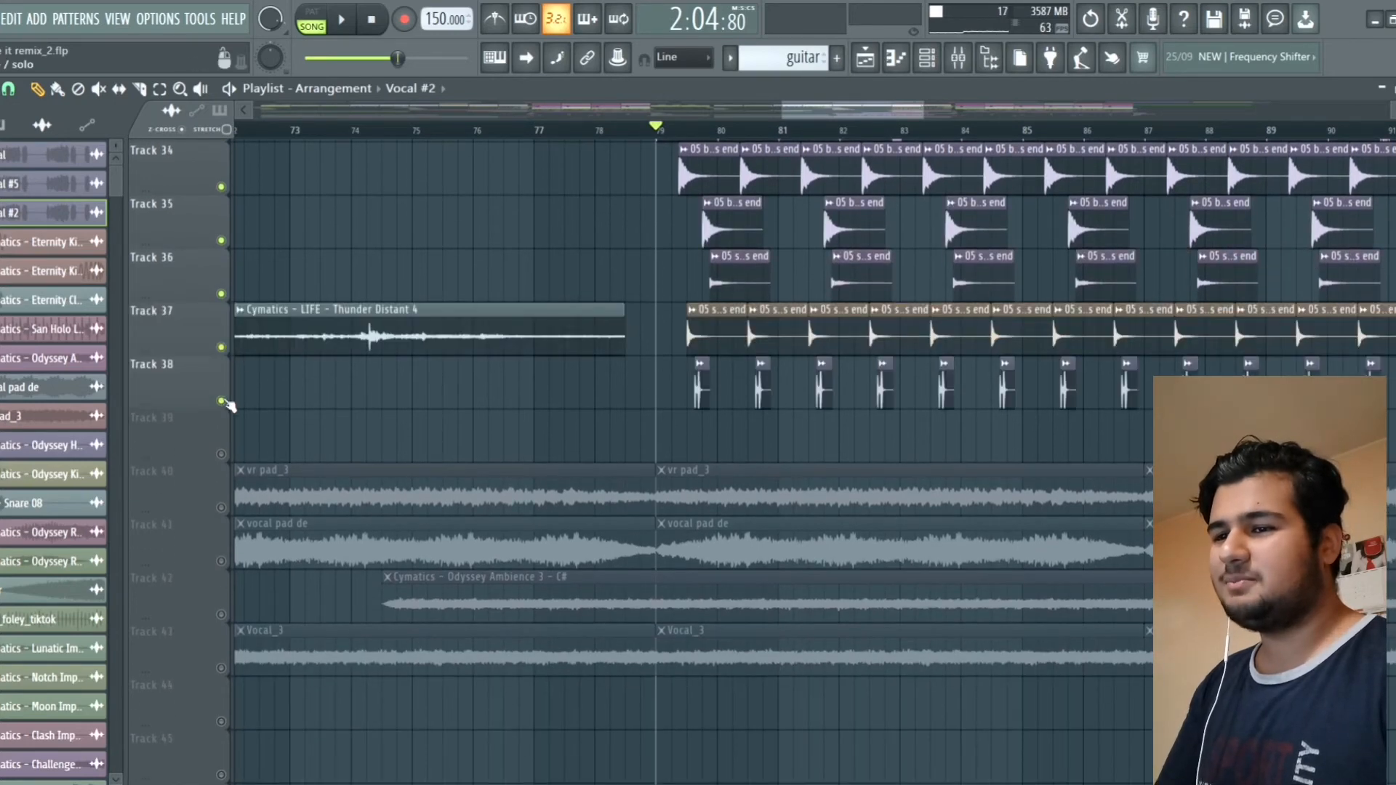
Step: Examine the staggered placement of the big drums, synth toms, sticks and waterdrop foley clips from bar 79
{"action": "scroll", "coordinate": [359, 411], "scroll_direction": "down", "scroll_amount": 3}
{"action": "scroll", "coordinate": [495, 437], "scroll_direction": "up", "scroll_amount": 5}
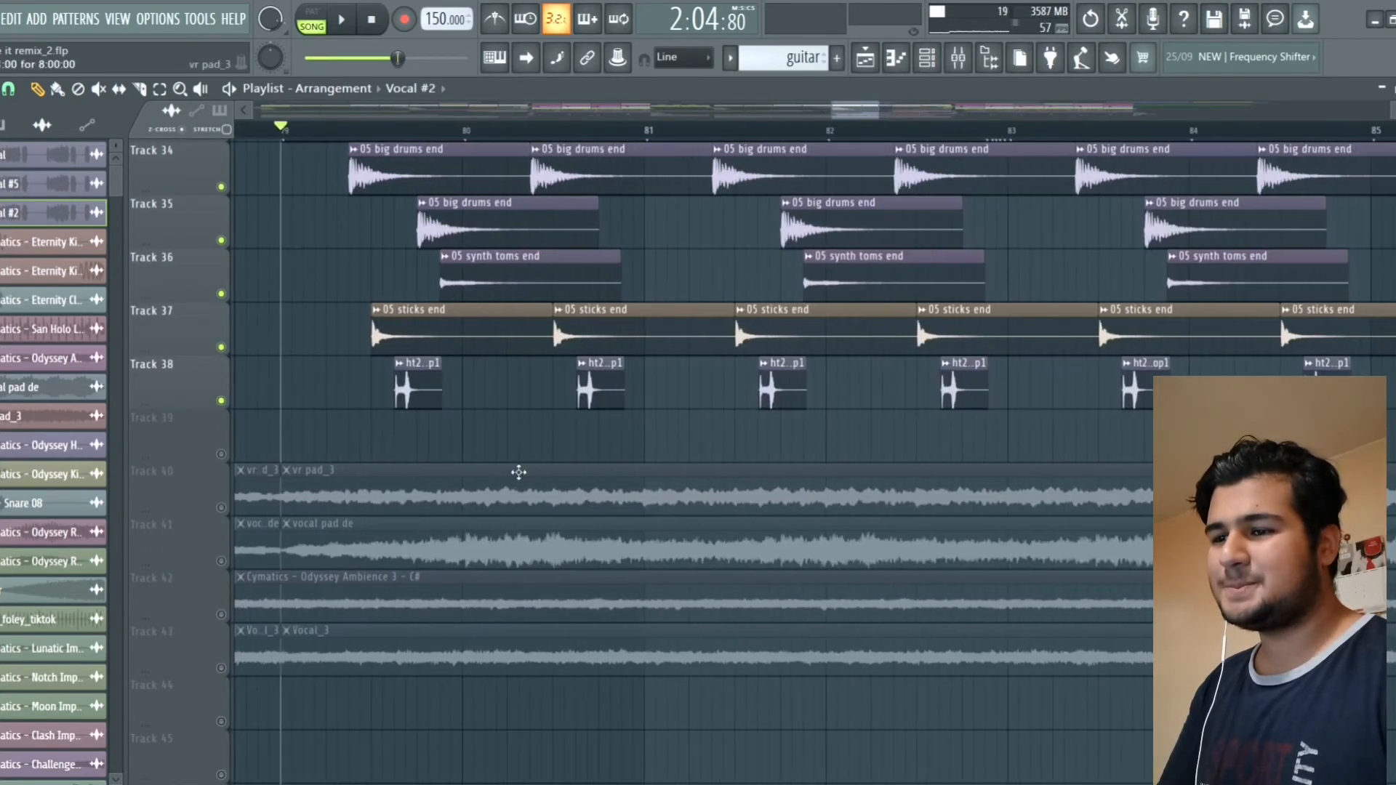
{"action": "scroll", "coordinate": [402, 408], "scroll_direction": "up", "scroll_amount": 1}
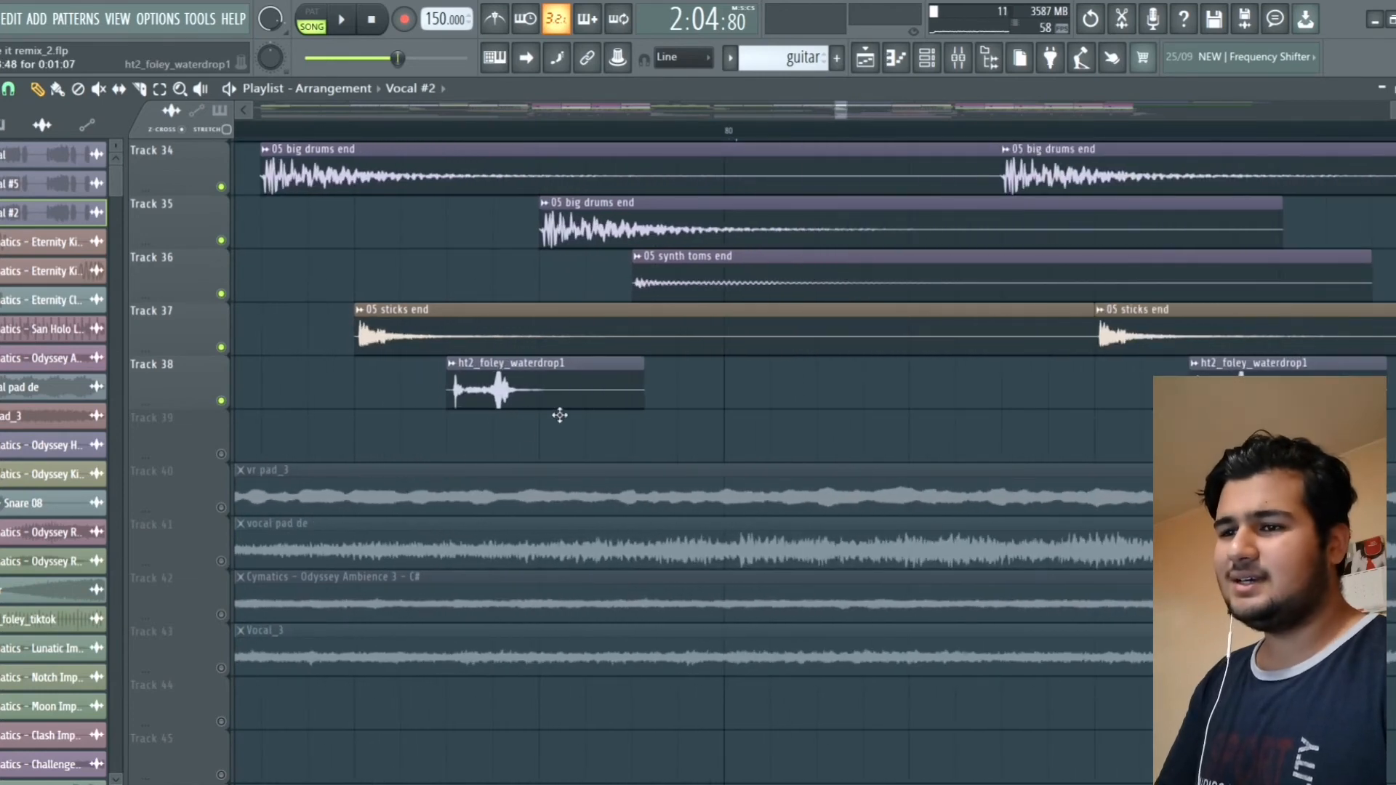
{"action": "scroll", "coordinate": [465, 416], "scroll_direction": "down", "scroll_amount": 3}
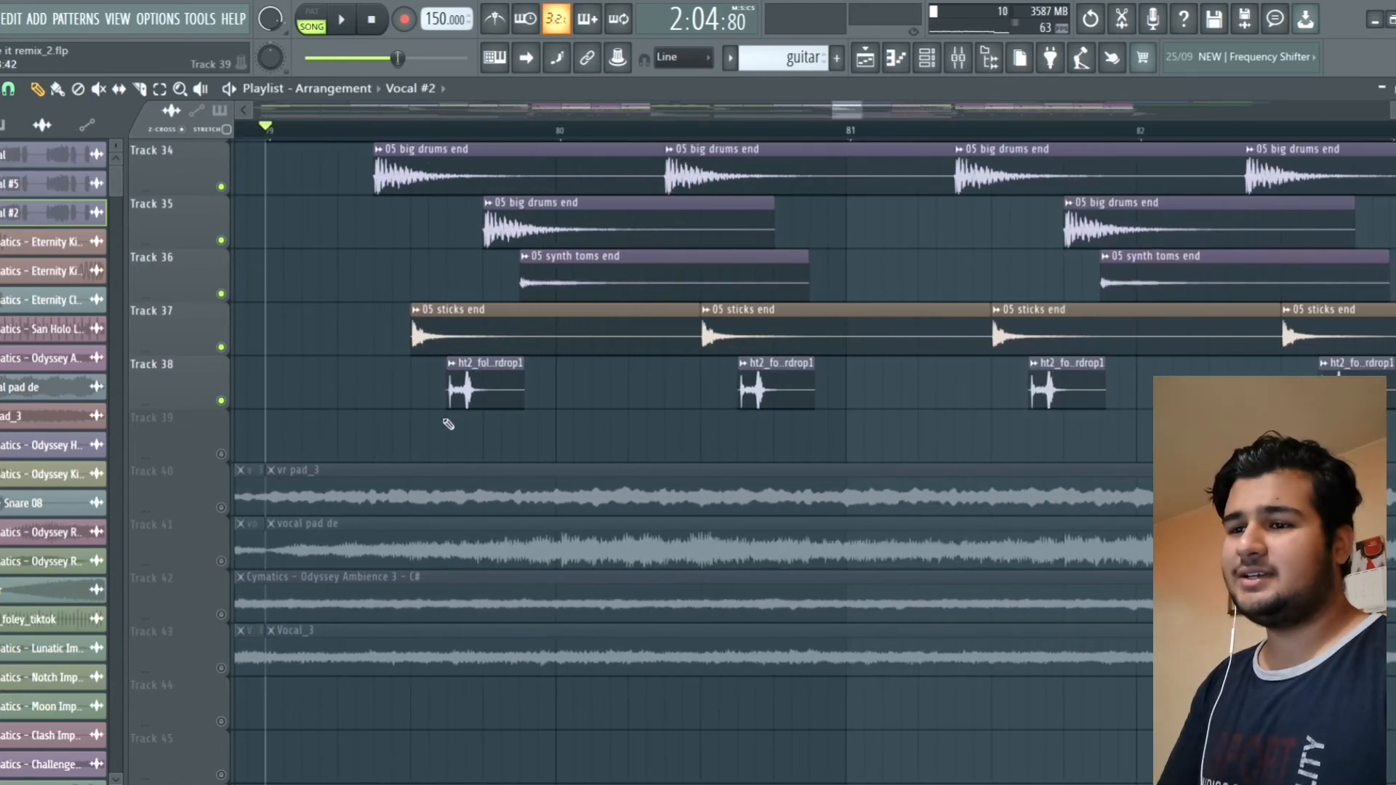
{"action": "scroll", "coordinate": [407, 407], "scroll_direction": "up", "scroll_amount": 2}
{"action": "scroll", "coordinate": [379, 402], "scroll_direction": "up", "scroll_amount": 2}
{"action": "scroll", "coordinate": [378, 403], "scroll_direction": "down", "scroll_amount": 1}
{"action": "left_click_drag", "start_coordinate": [377, 423], "coordinate": [548, 457]}
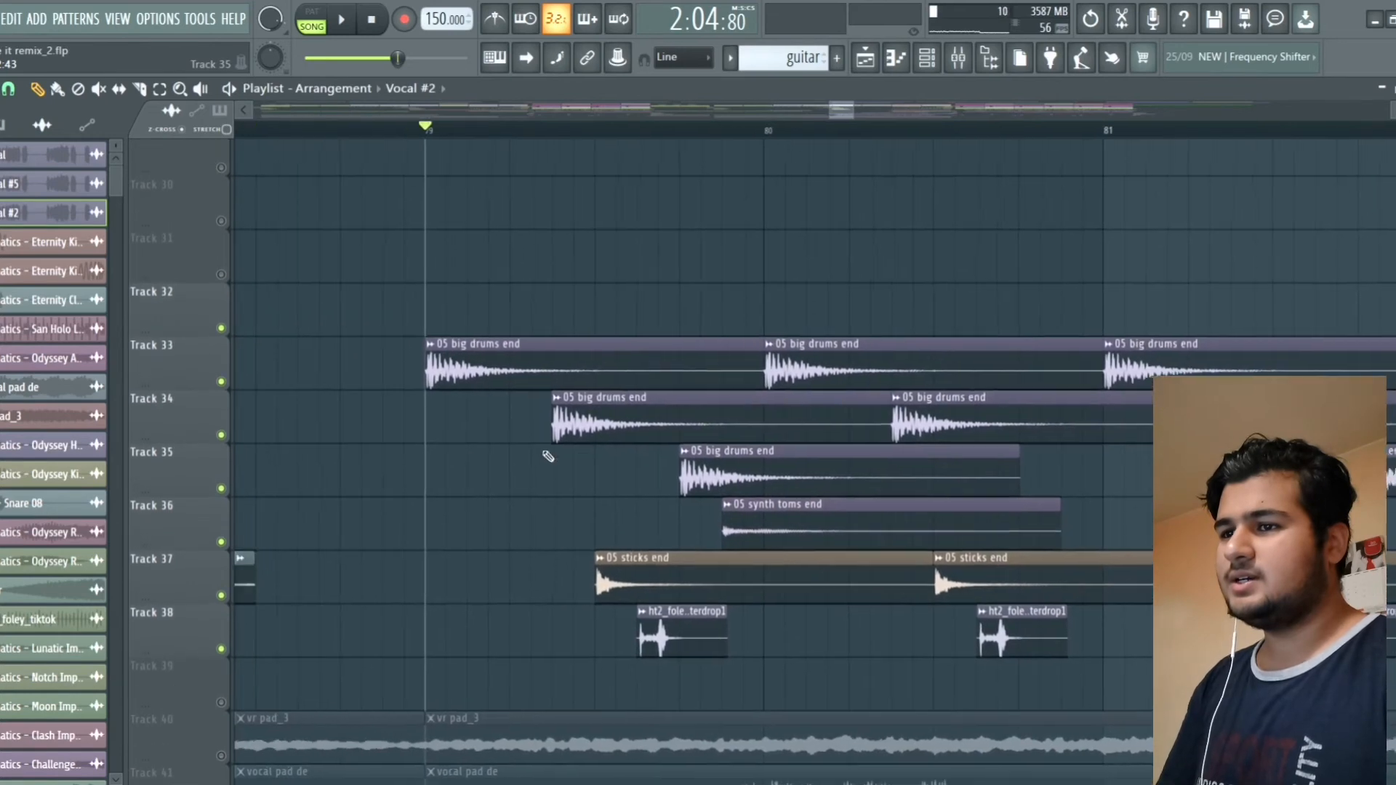
Step: Play the isolated percussion layers from bar 79, following the drum pattern on Tracks 32 to 38 past bar 84
{"action": "scroll", "coordinate": [451, 441], "scroll_direction": "down", "scroll_amount": 2}
{"action": "key", "text": "space"}
{"action": "scroll", "coordinate": [440, 429], "scroll_direction": "down", "scroll_amount": 1}
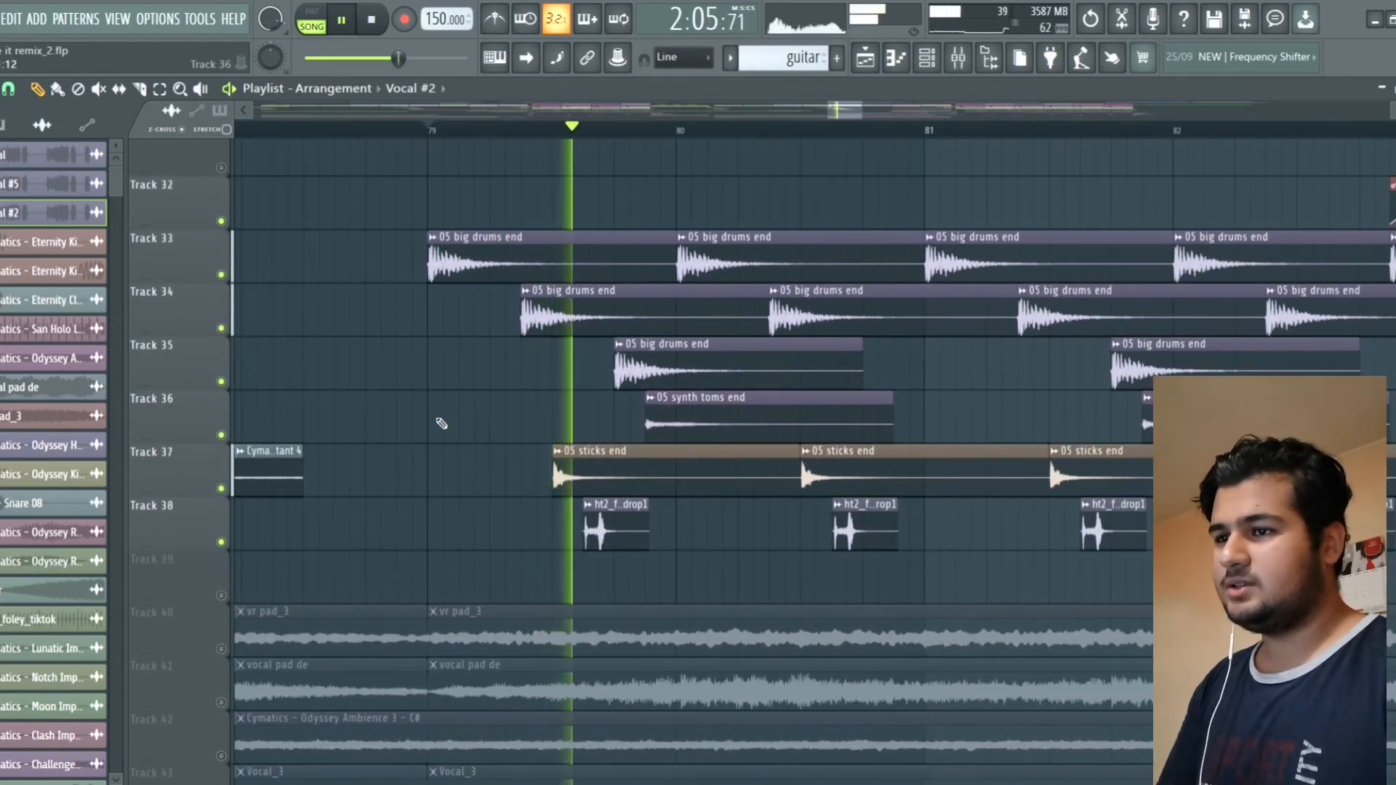
{"action": "scroll", "coordinate": [446, 411], "scroll_direction": "down", "scroll_amount": 2}
{"action": "scroll", "coordinate": [448, 411], "scroll_direction": "down", "scroll_amount": 1}
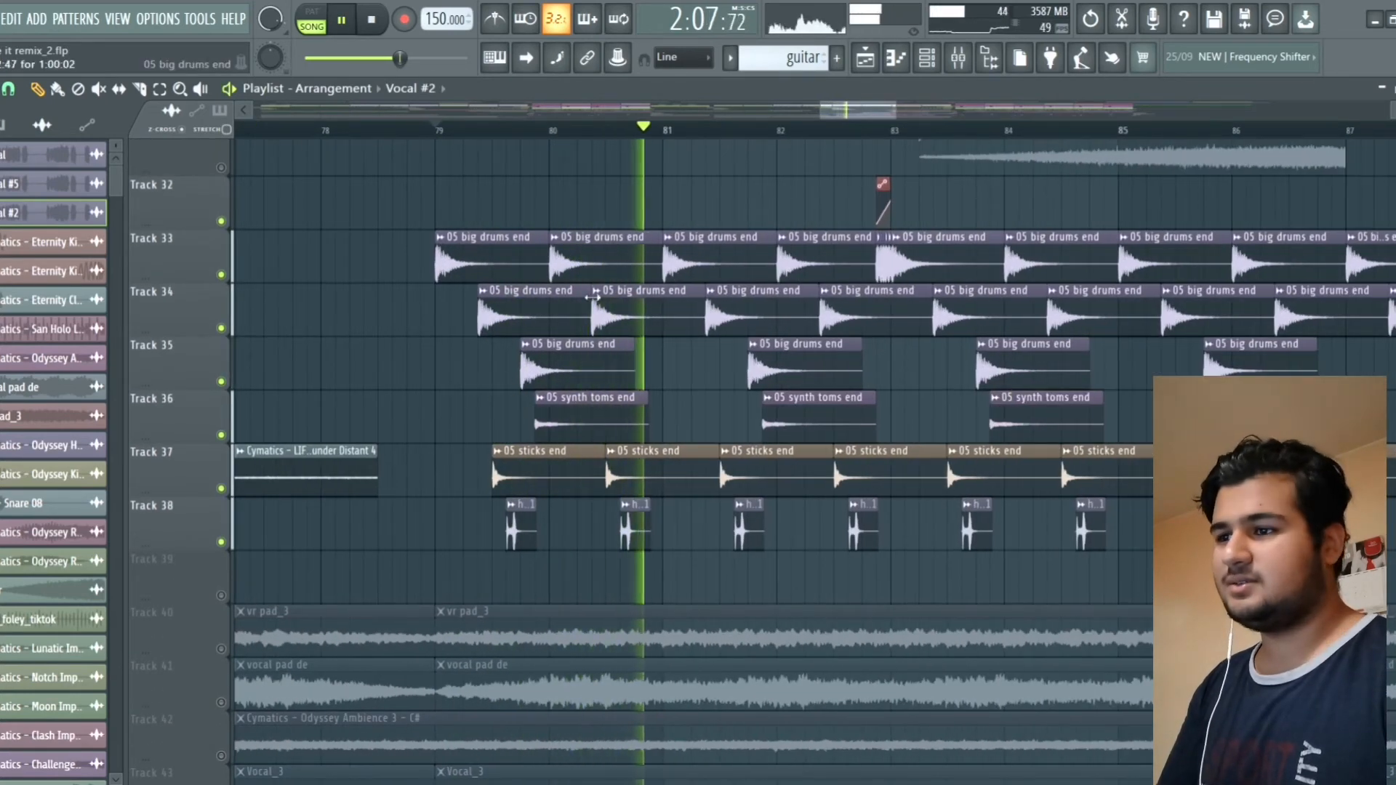
{"action": "scroll", "coordinate": [615, 253], "scroll_direction": "up", "scroll_amount": 1}
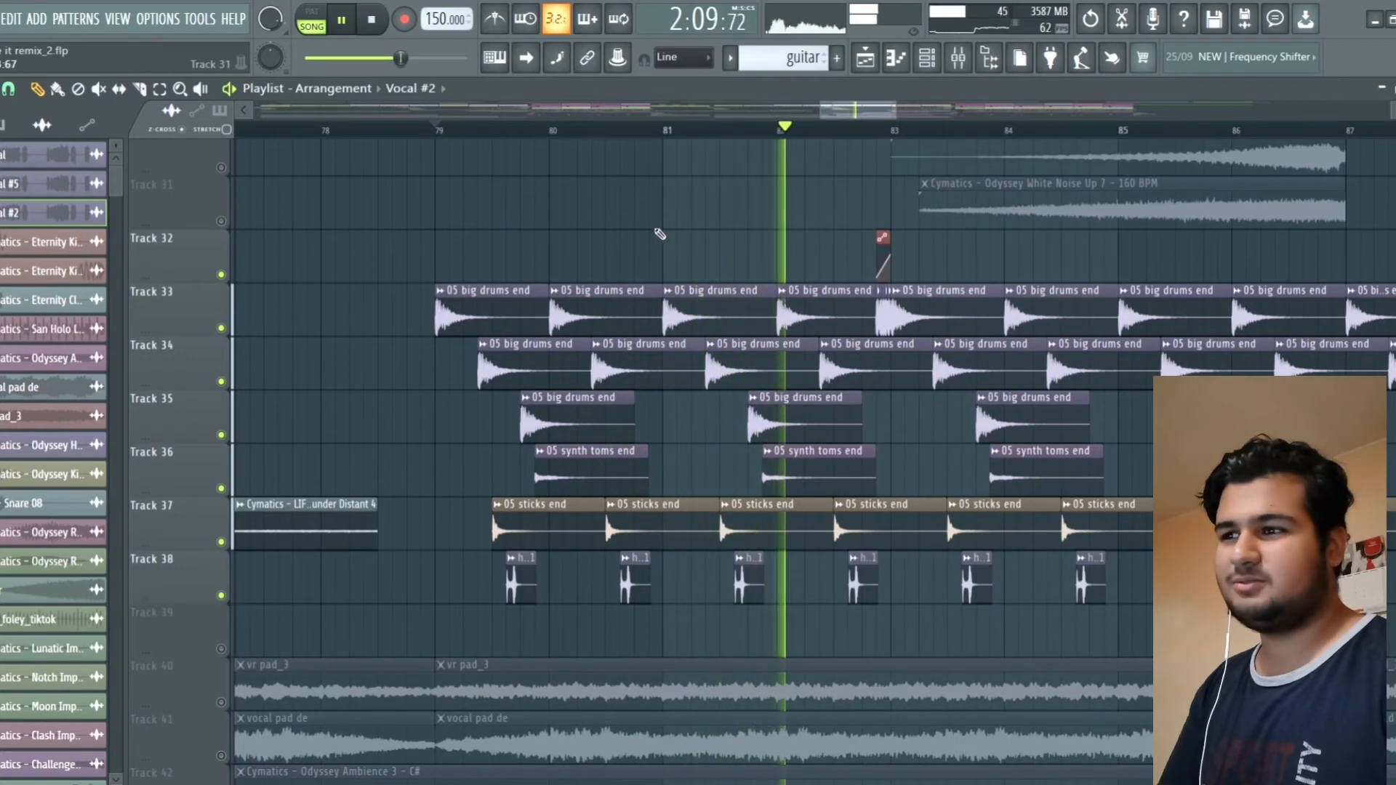
{"action": "scroll", "coordinate": [704, 240], "scroll_direction": "down", "scroll_amount": 1}
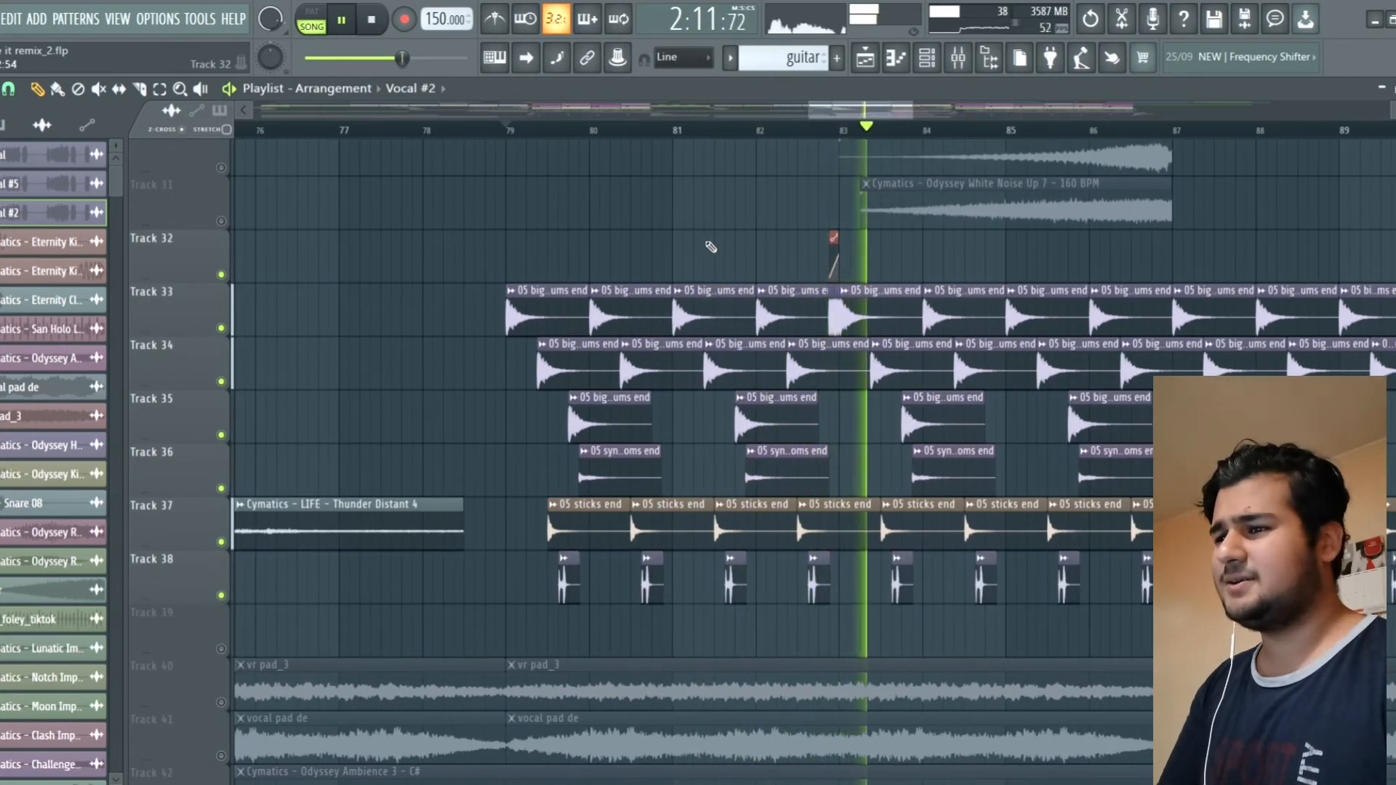
{"action": "scroll", "coordinate": [716, 247], "scroll_direction": "down", "scroll_amount": 2}
{"action": "scroll", "coordinate": [738, 236], "scroll_direction": "down", "scroll_amount": 1}
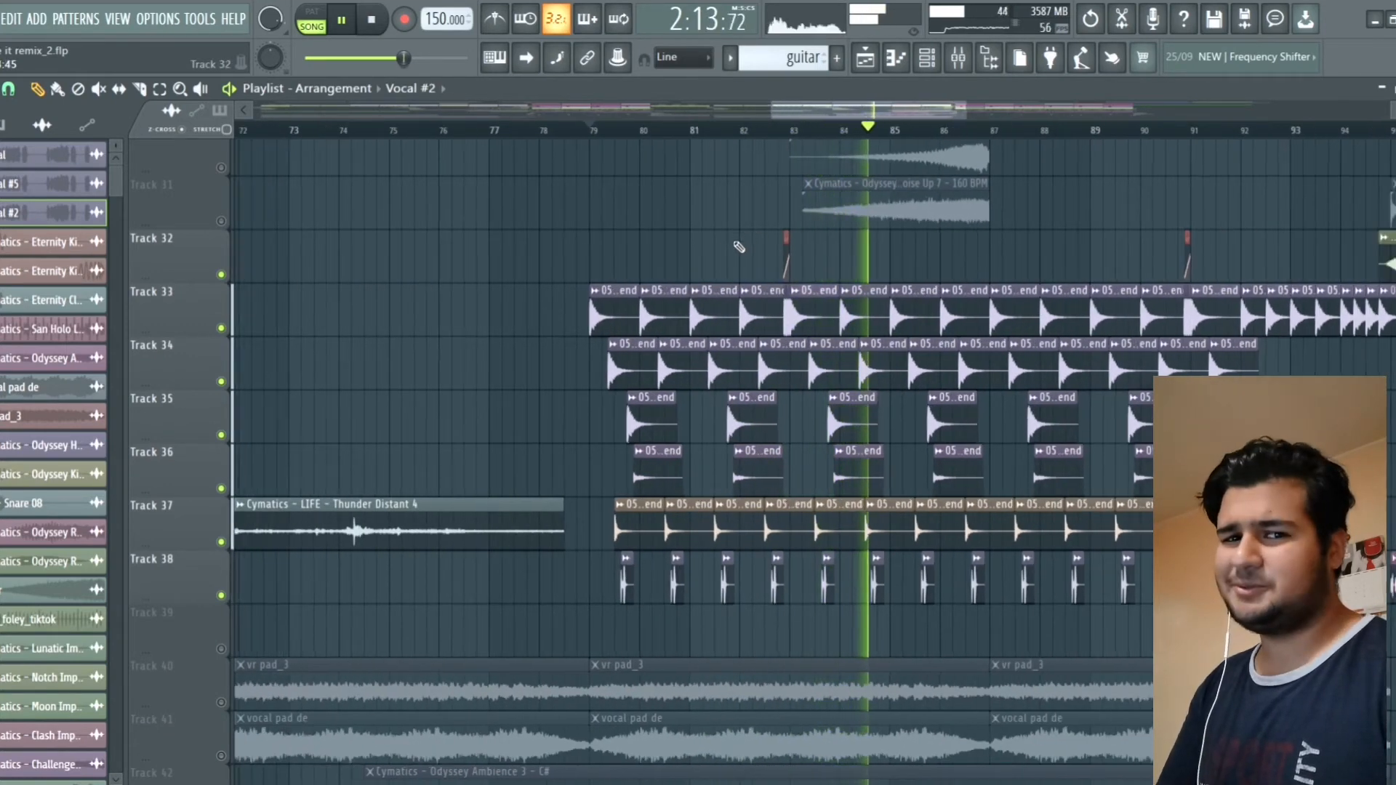
Step: Follow the percussion playback on Tracks 32 to 38 through the tightening big drums clips before bar 95
{"action": "scroll", "coordinate": [783, 222], "scroll_direction": "down", "scroll_amount": 2}
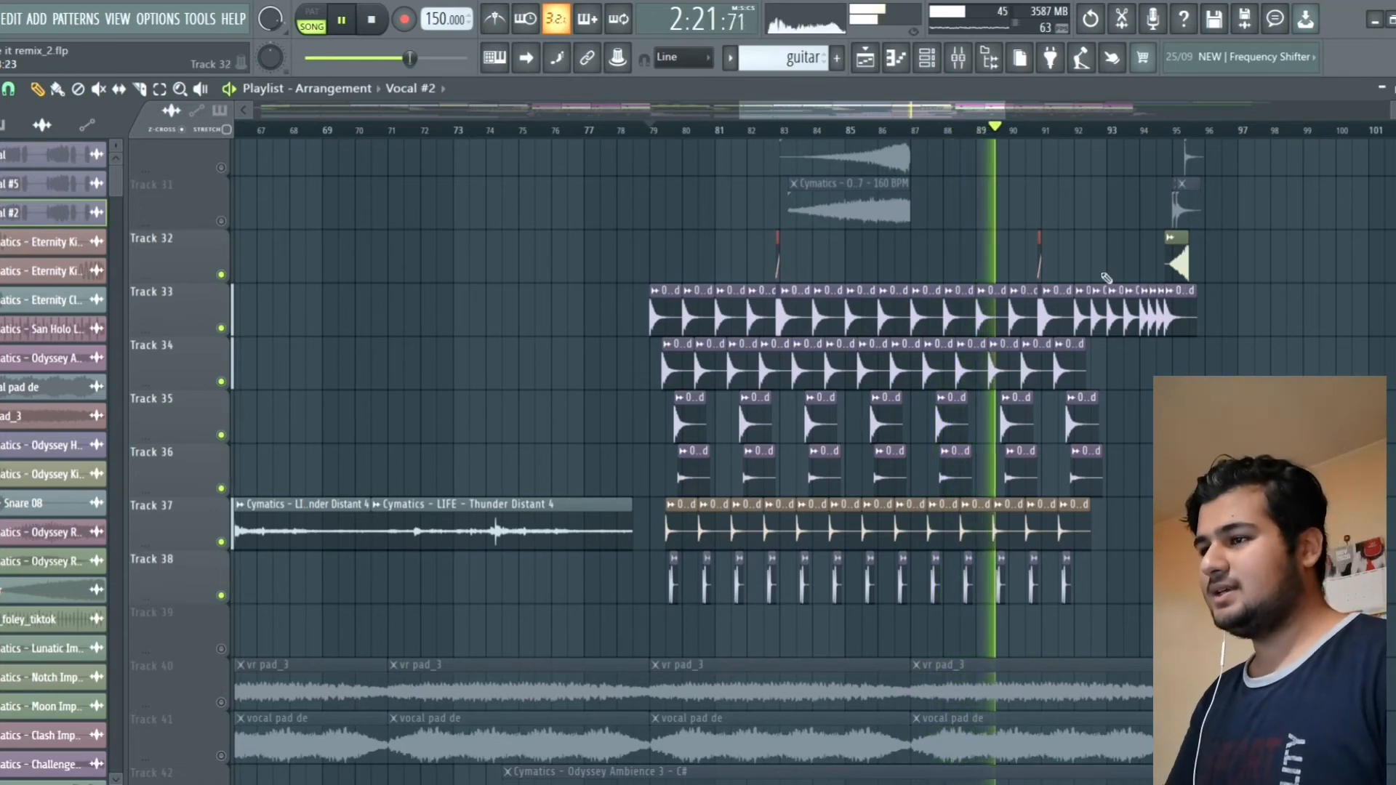
{"action": "scroll", "coordinate": [1177, 342], "scroll_direction": "down", "scroll_amount": 2}
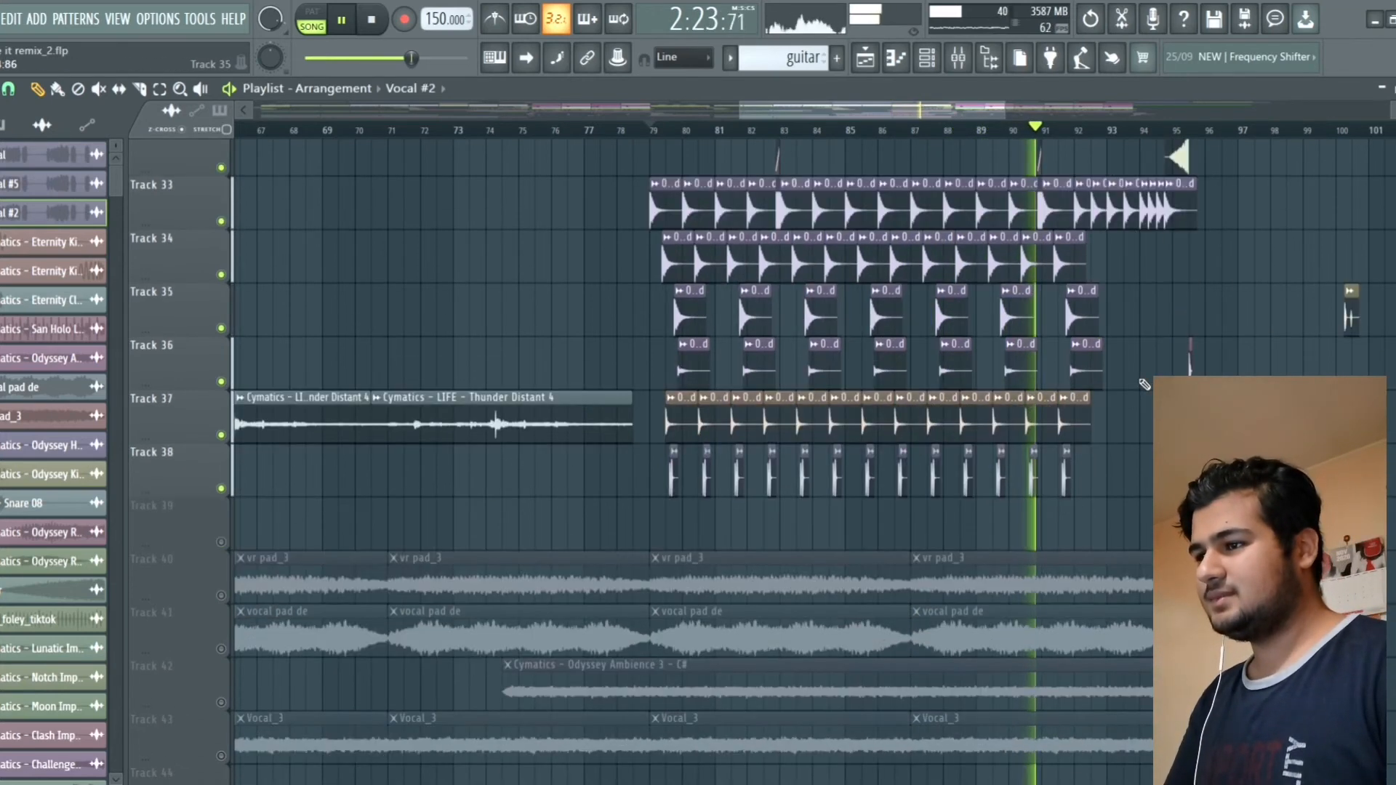
{"action": "scroll", "coordinate": [1192, 320], "scroll_direction": "down", "scroll_amount": 3, "text": "ctrl"}
{"action": "scroll", "coordinate": [1199, 316], "scroll_direction": "up", "scroll_amount": 2, "text": "ctrl"}
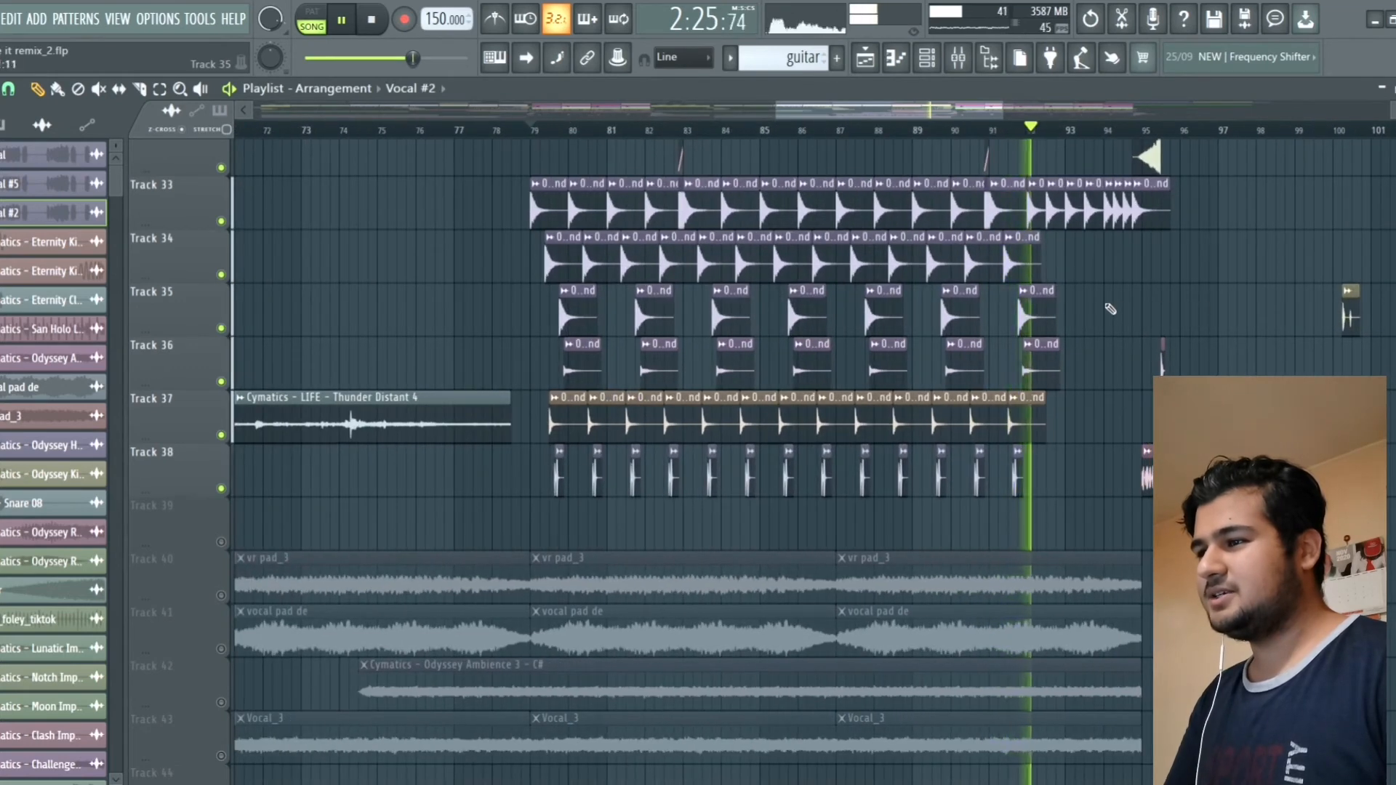
{"action": "scroll", "coordinate": [1067, 325], "scroll_direction": "up", "scroll_amount": 1}
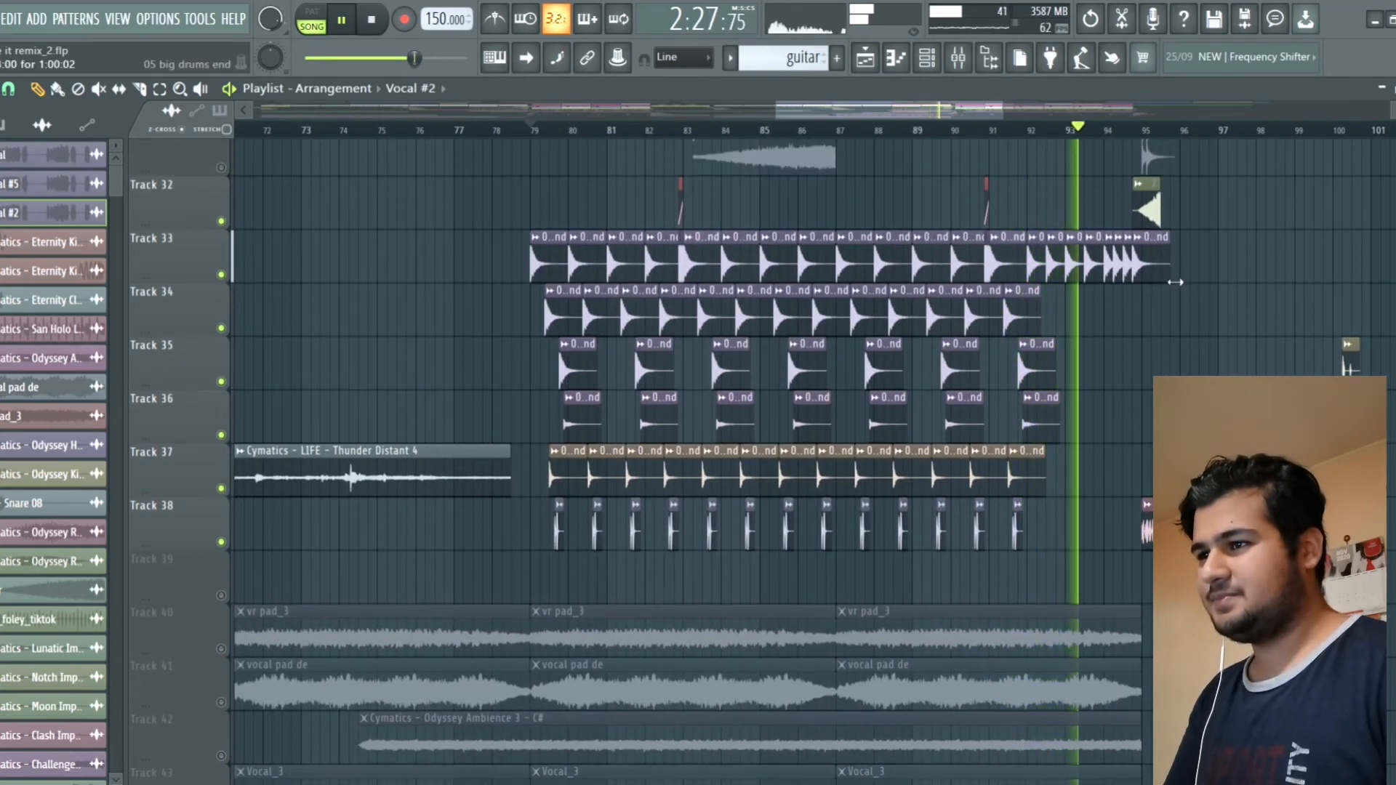
{"action": "scroll", "coordinate": [1222, 283], "scroll_direction": "up", "scroll_amount": 2, "text": "ctrl"}
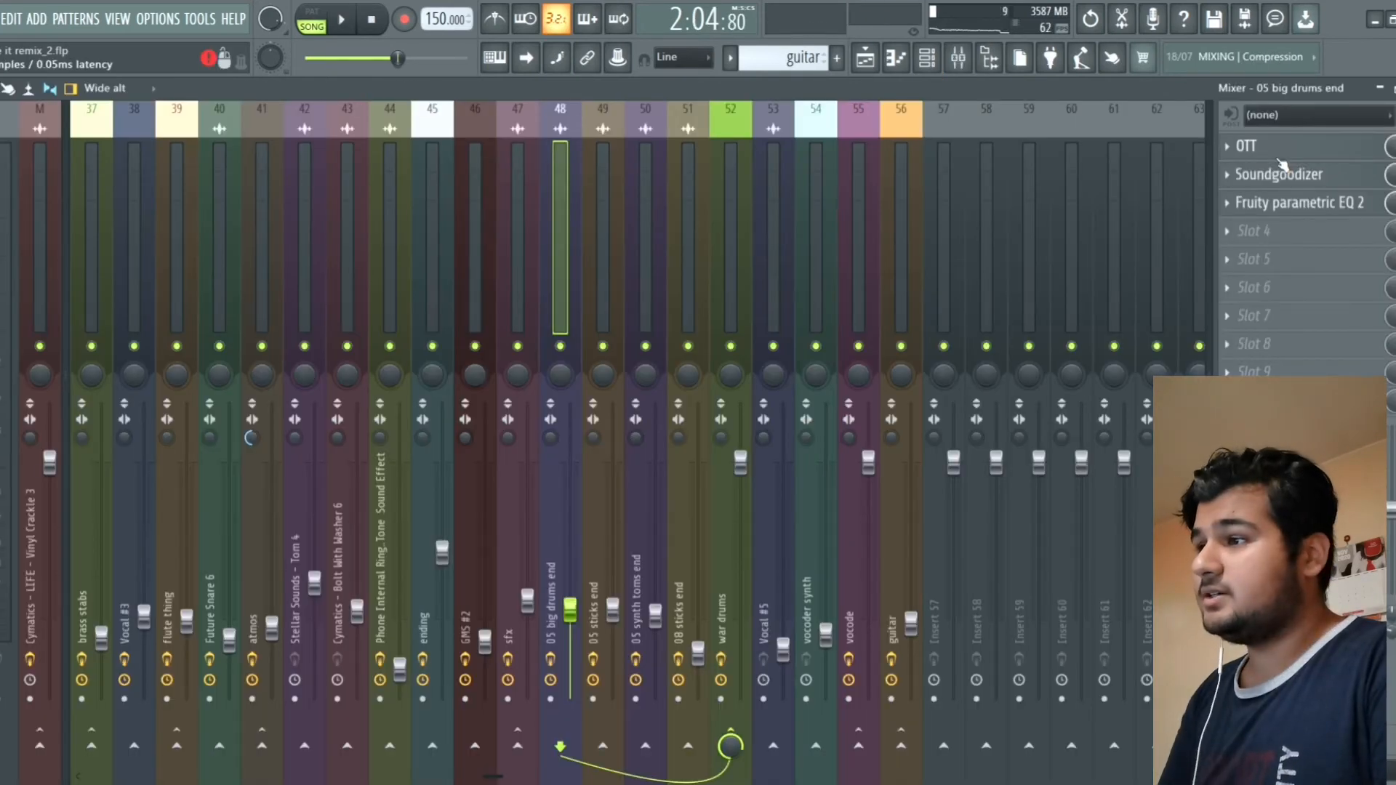
Step: Inspect the OTT, Soundgoodizer and Fruity parametric EQ 2 effects on the 05 big drums end mixer track
{"action": "left_click", "coordinate": [1279, 156]}
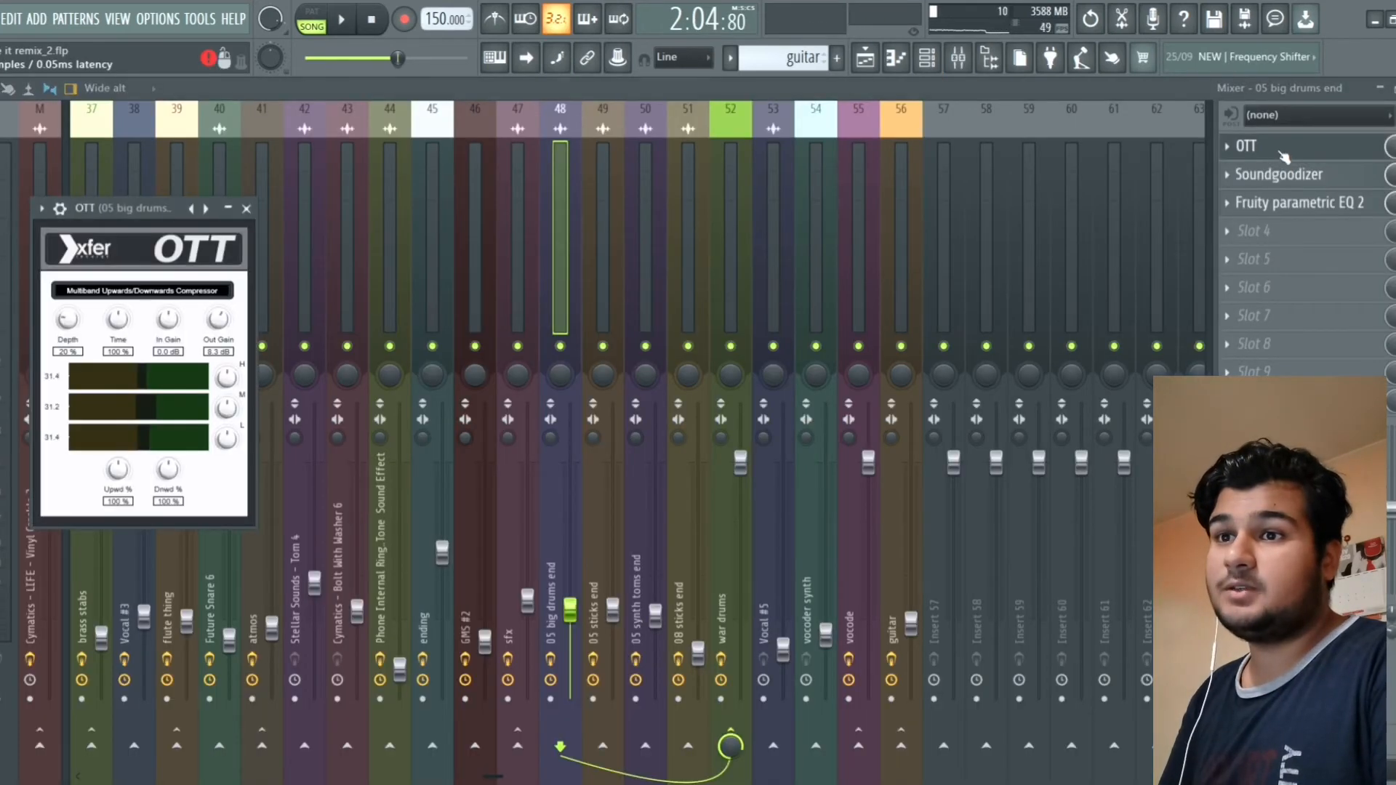
{"action": "left_click", "coordinate": [1298, 155]}
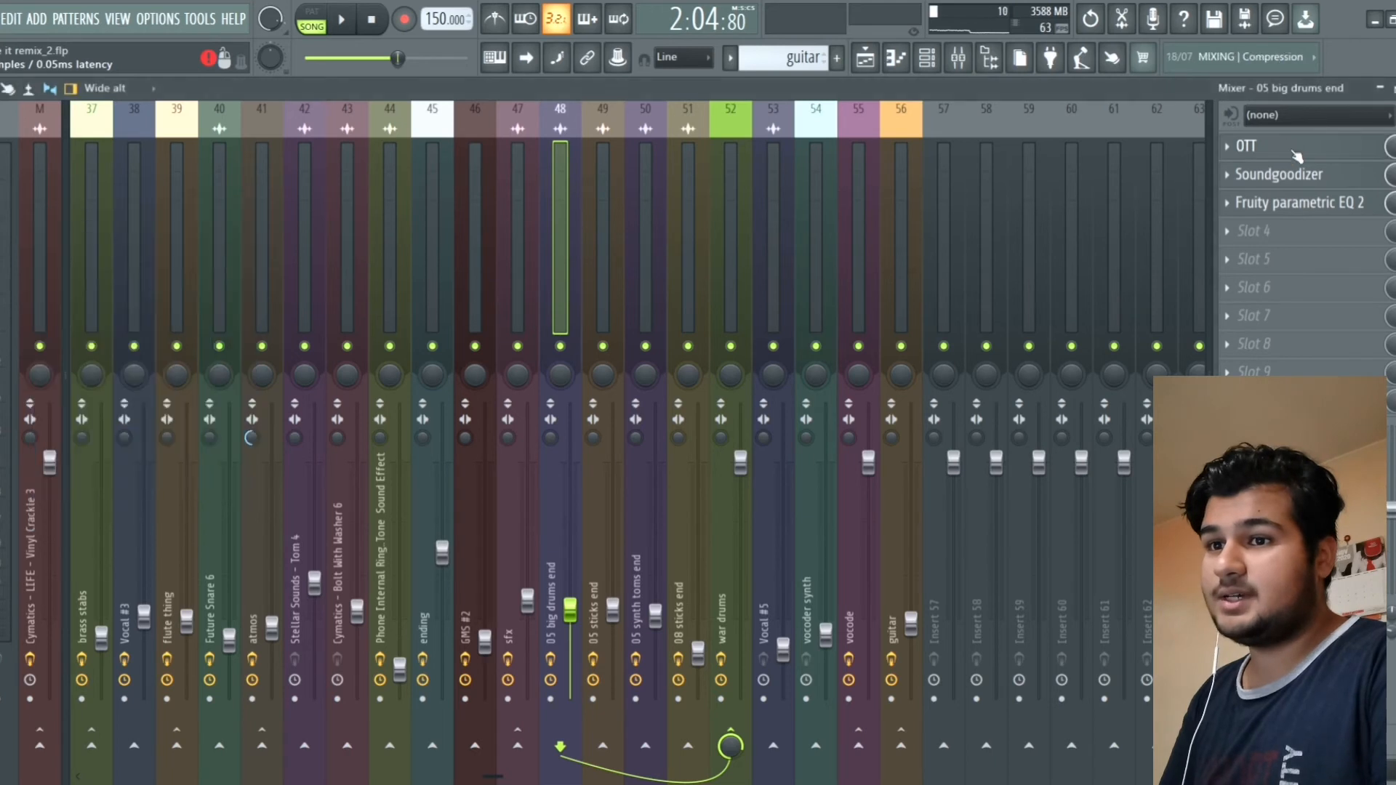
{"action": "left_click", "coordinate": [1287, 177]}
{"action": "left_click", "coordinate": [1288, 179]}
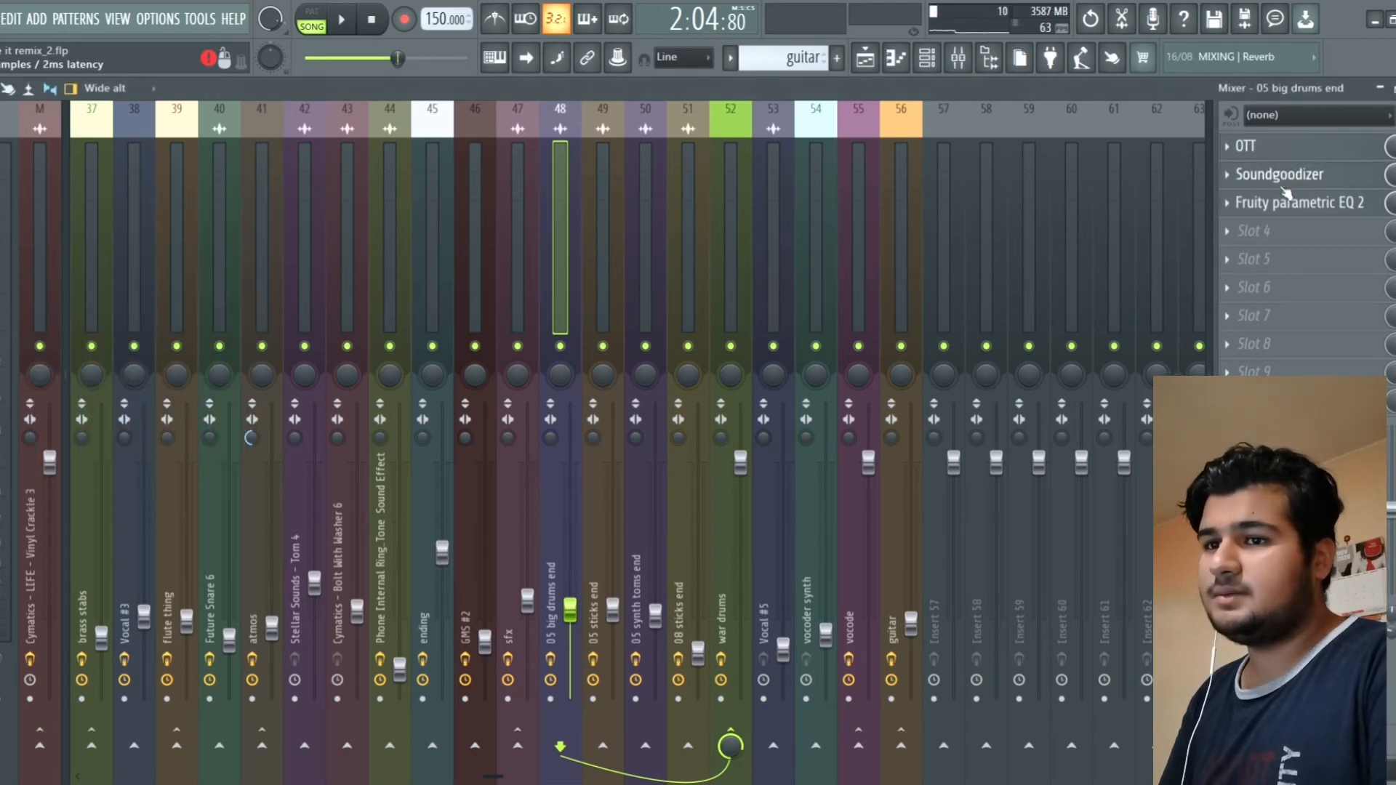
{"action": "left_click", "coordinate": [1271, 210]}
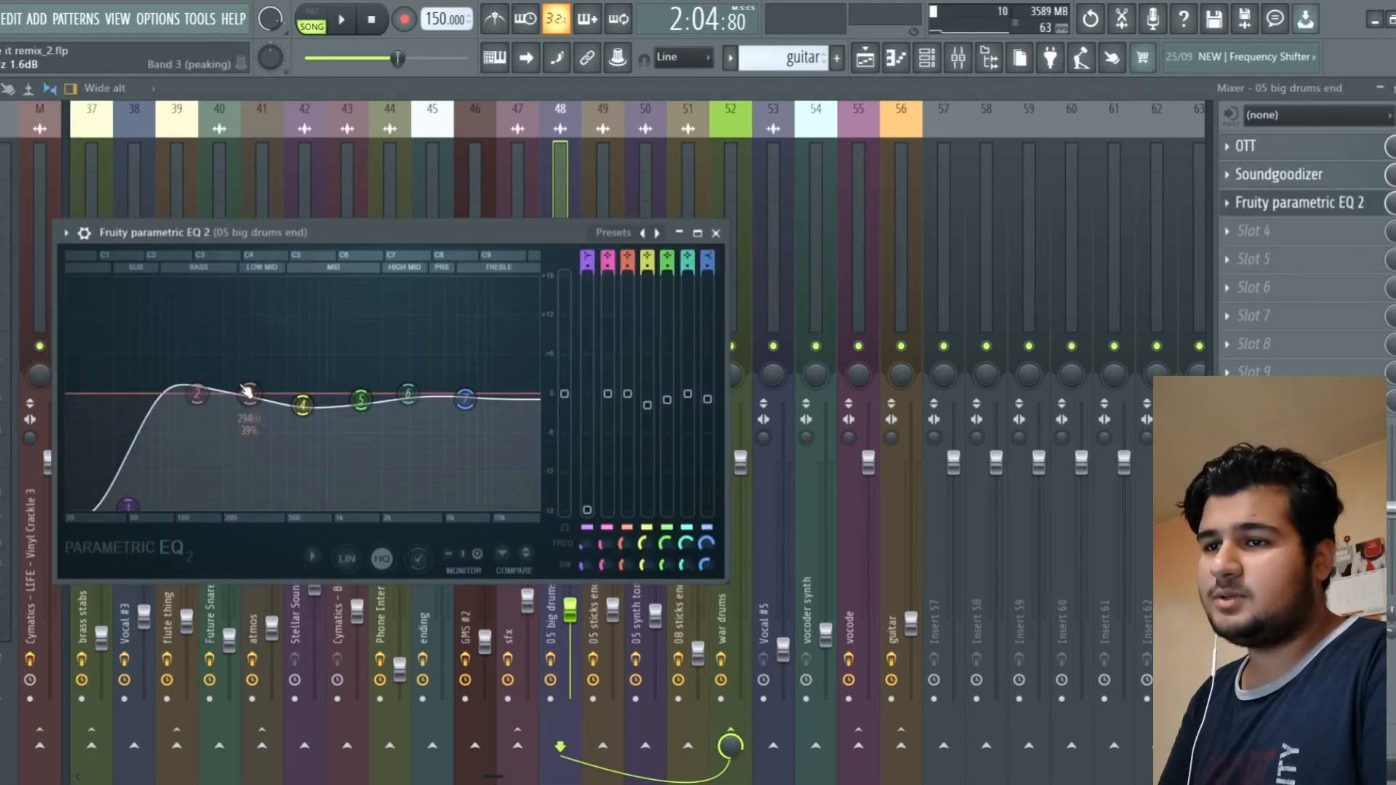
{"action": "left_click_drag", "start_coordinate": [289, 233], "coordinate": [474, 227]}
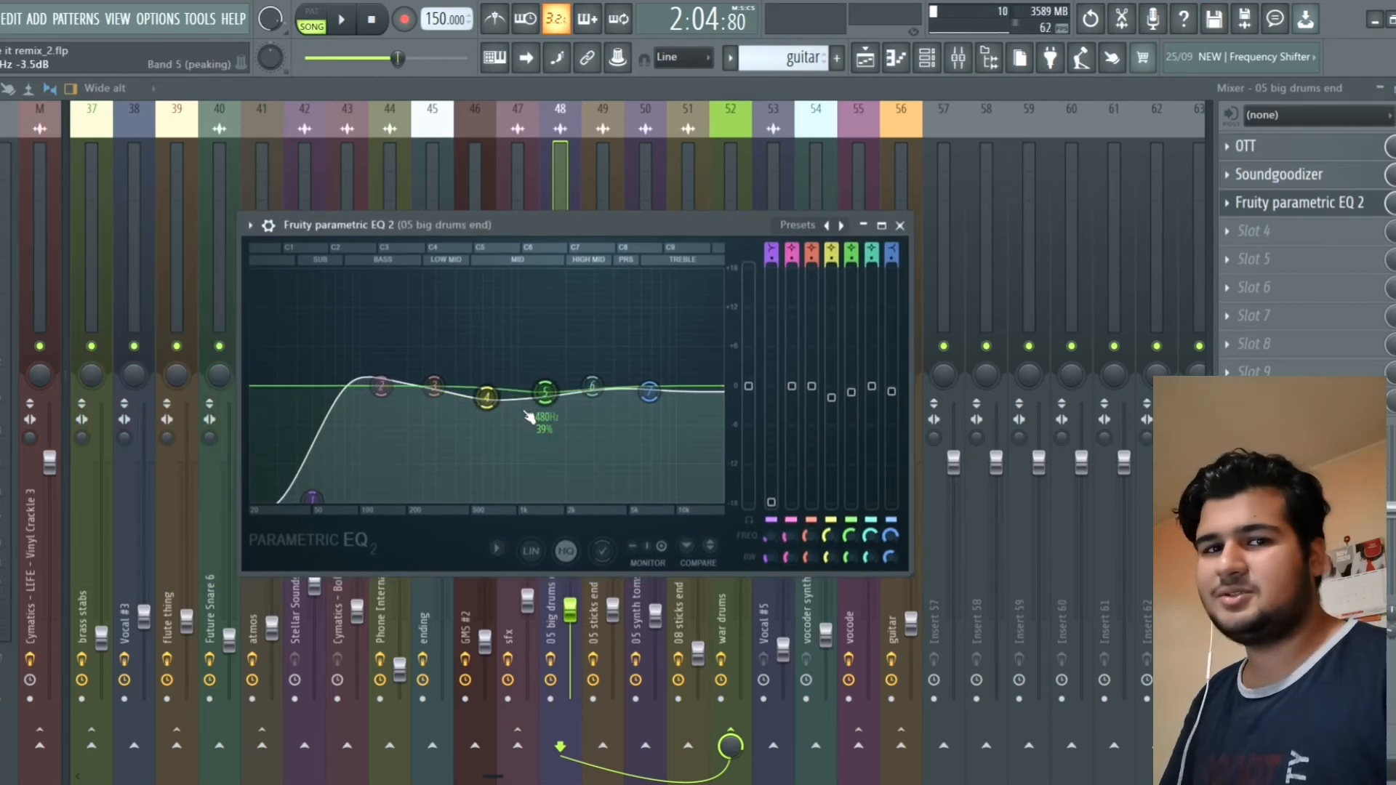
{"action": "left_click", "coordinate": [900, 225]}
Step: Play the percussion section and solo the 05 sticks end mixer track to hear it alone
{"action": "key", "text": "space"}
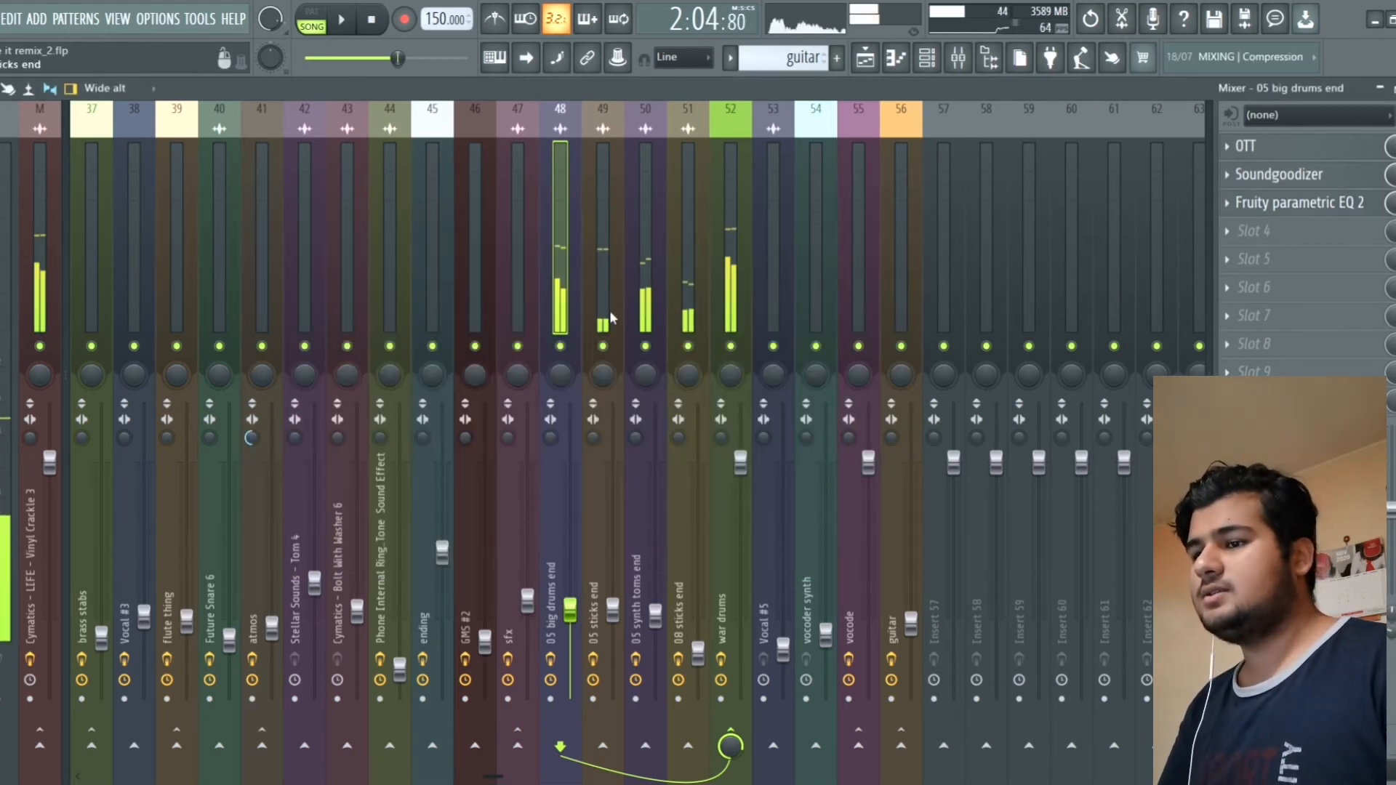
{"action": "left_click", "coordinate": [607, 307]}
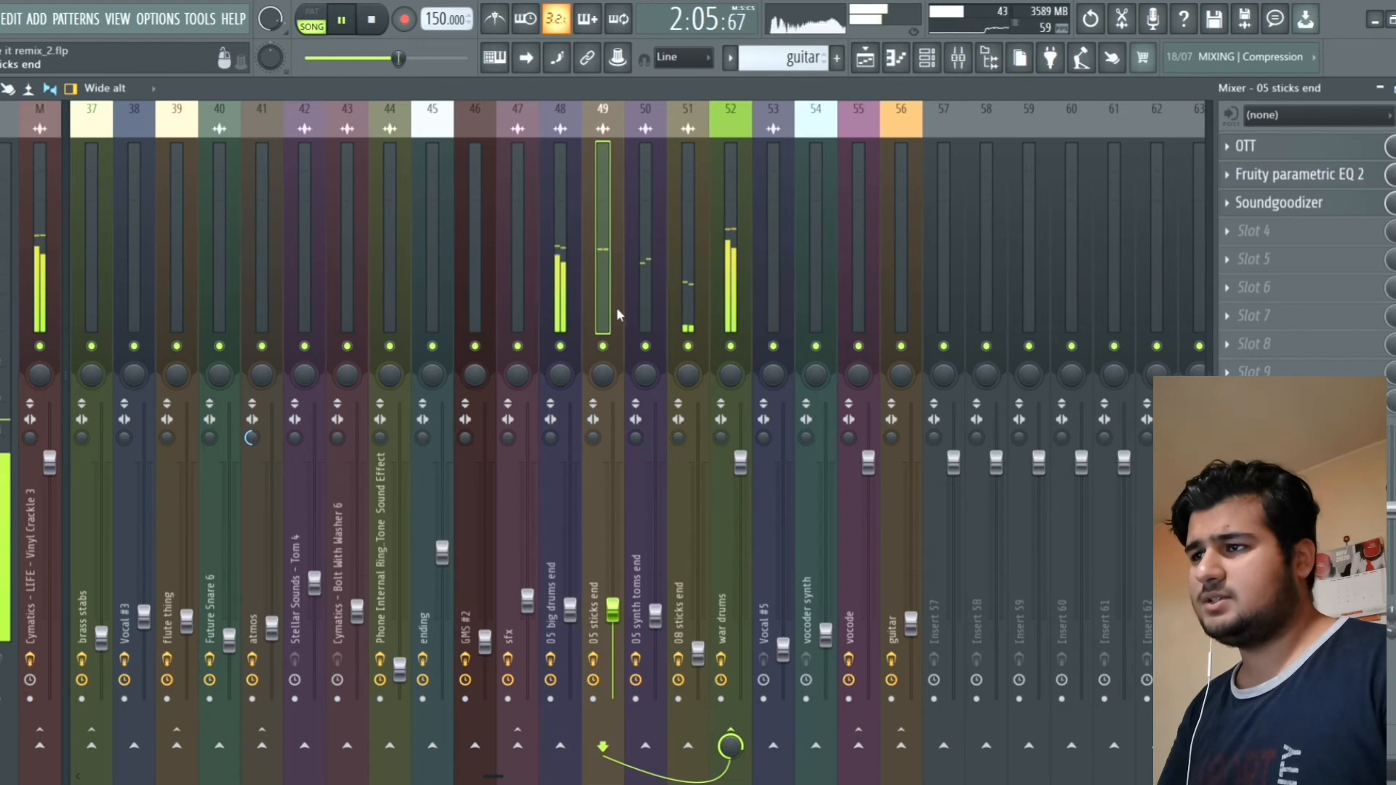
{"action": "key", "text": "space"}
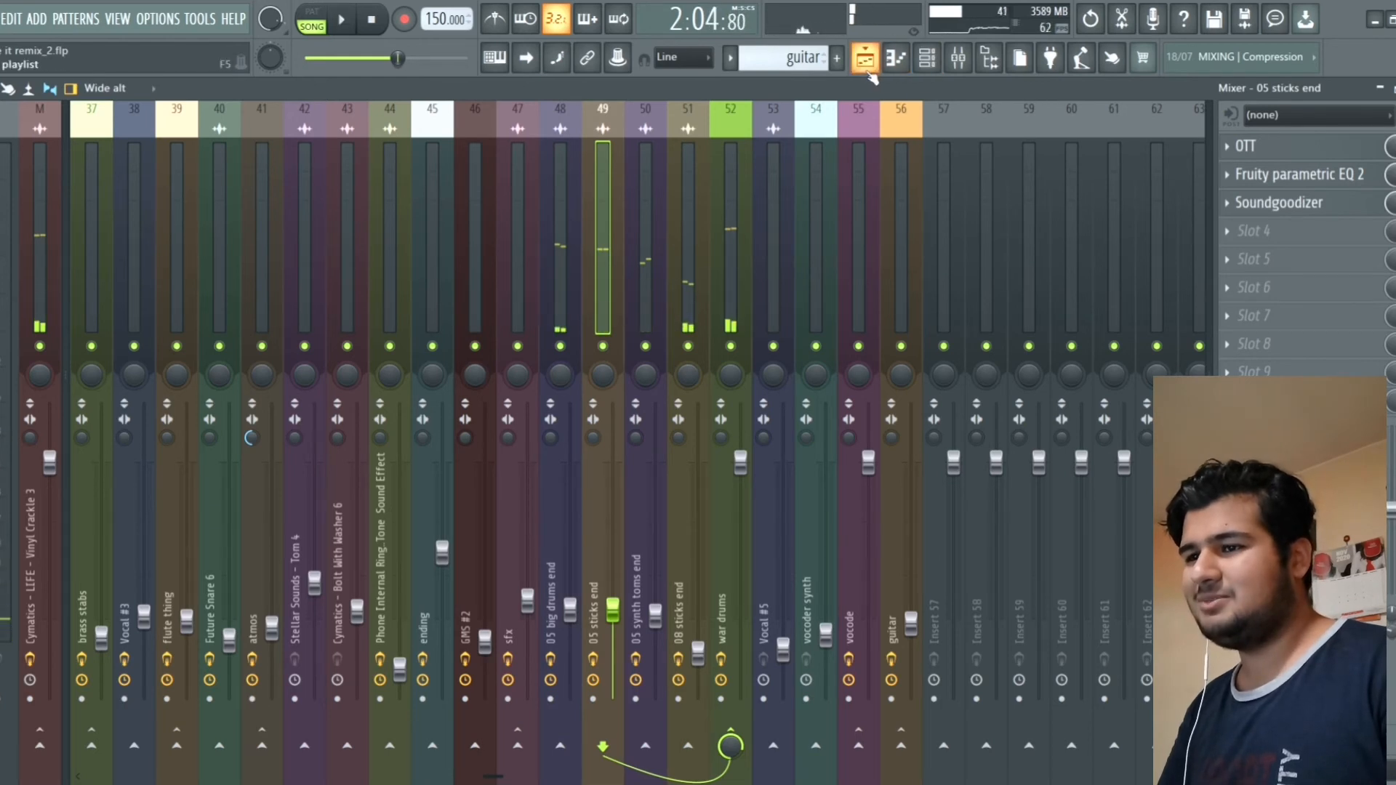
{"action": "key", "text": "space"}
{"action": "right_click", "coordinate": [604, 347]}
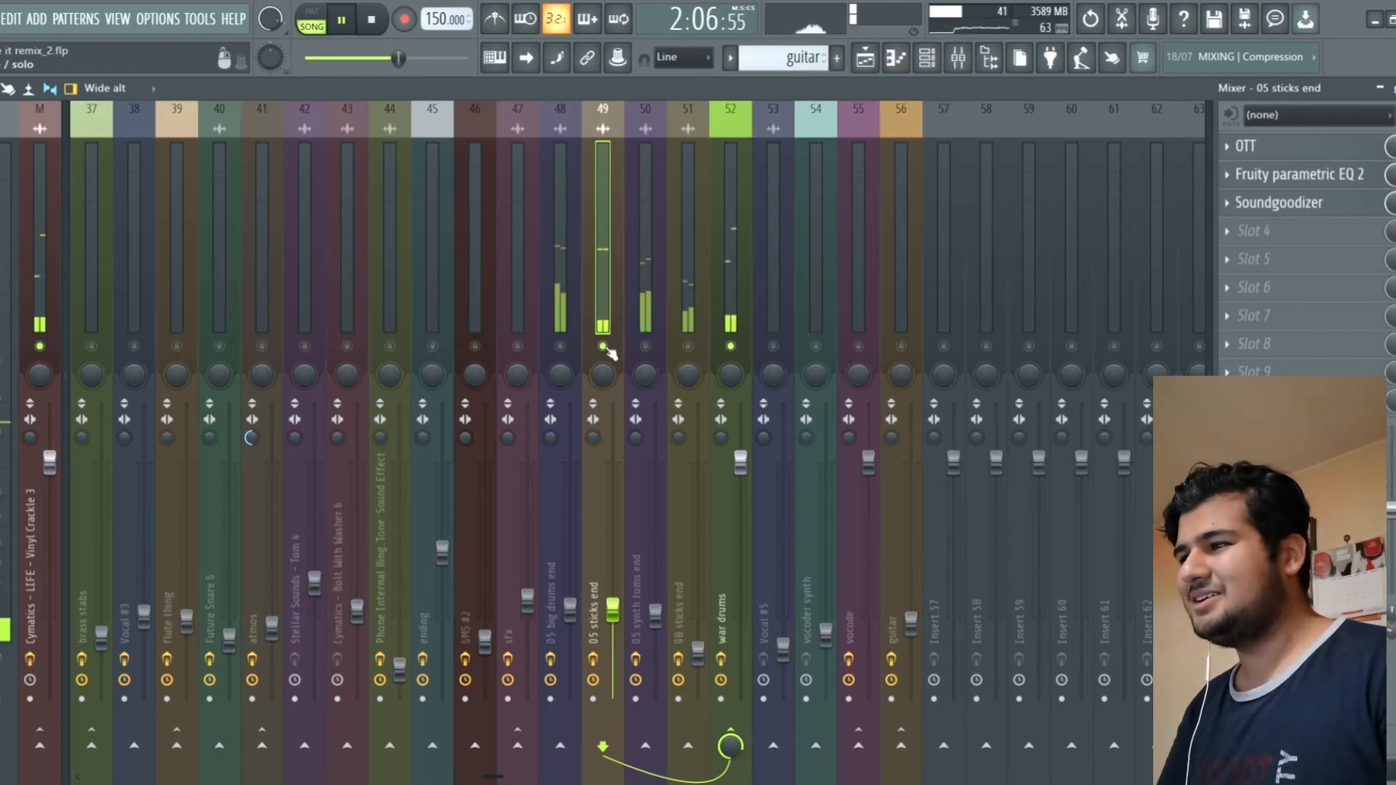
Step: Inspect the OTT, Fruity parametric EQ 2 and Soundgoodizer effects on the 05 sticks end mixer track
{"action": "left_click", "coordinate": [1276, 159]}
{"action": "left_click", "coordinate": [1275, 159]}
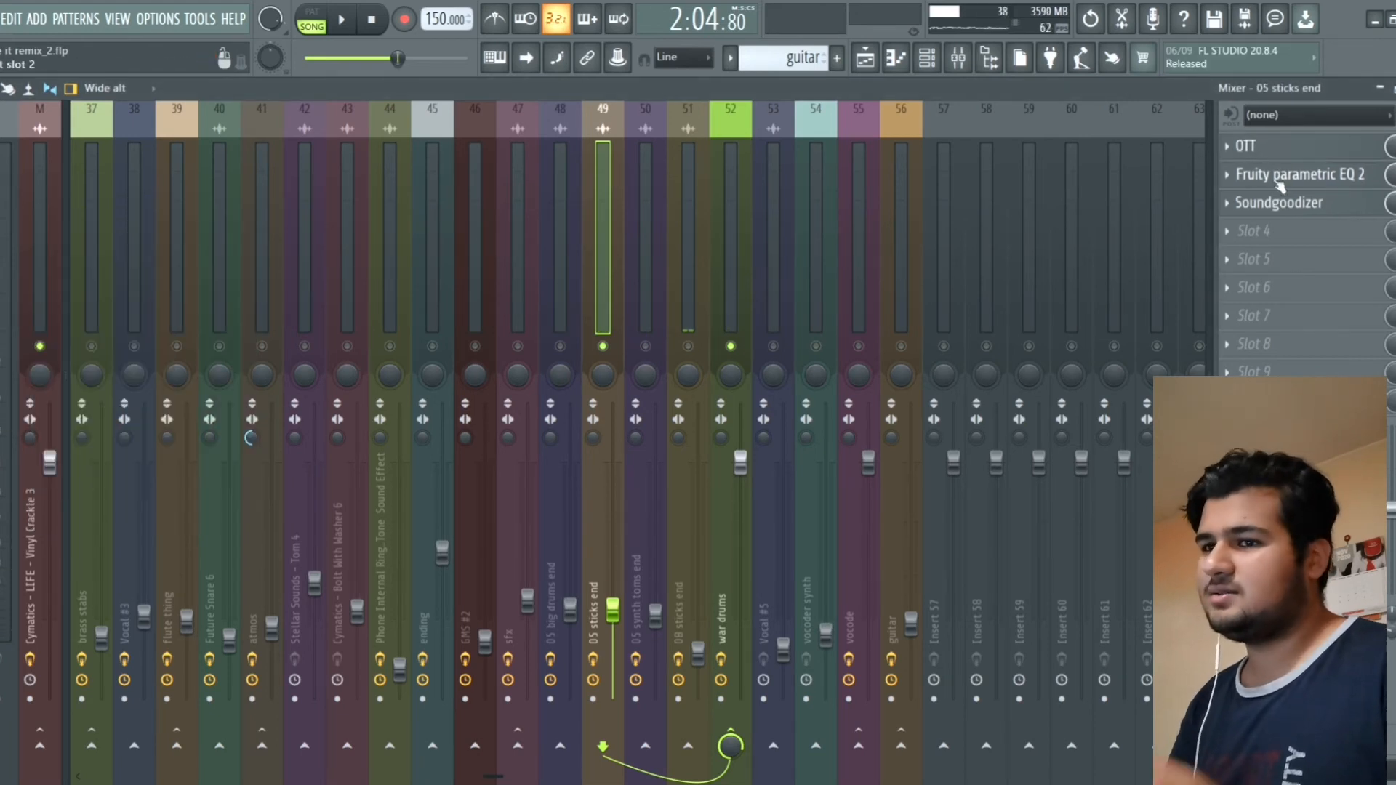
{"action": "left_click", "coordinate": [1277, 182]}
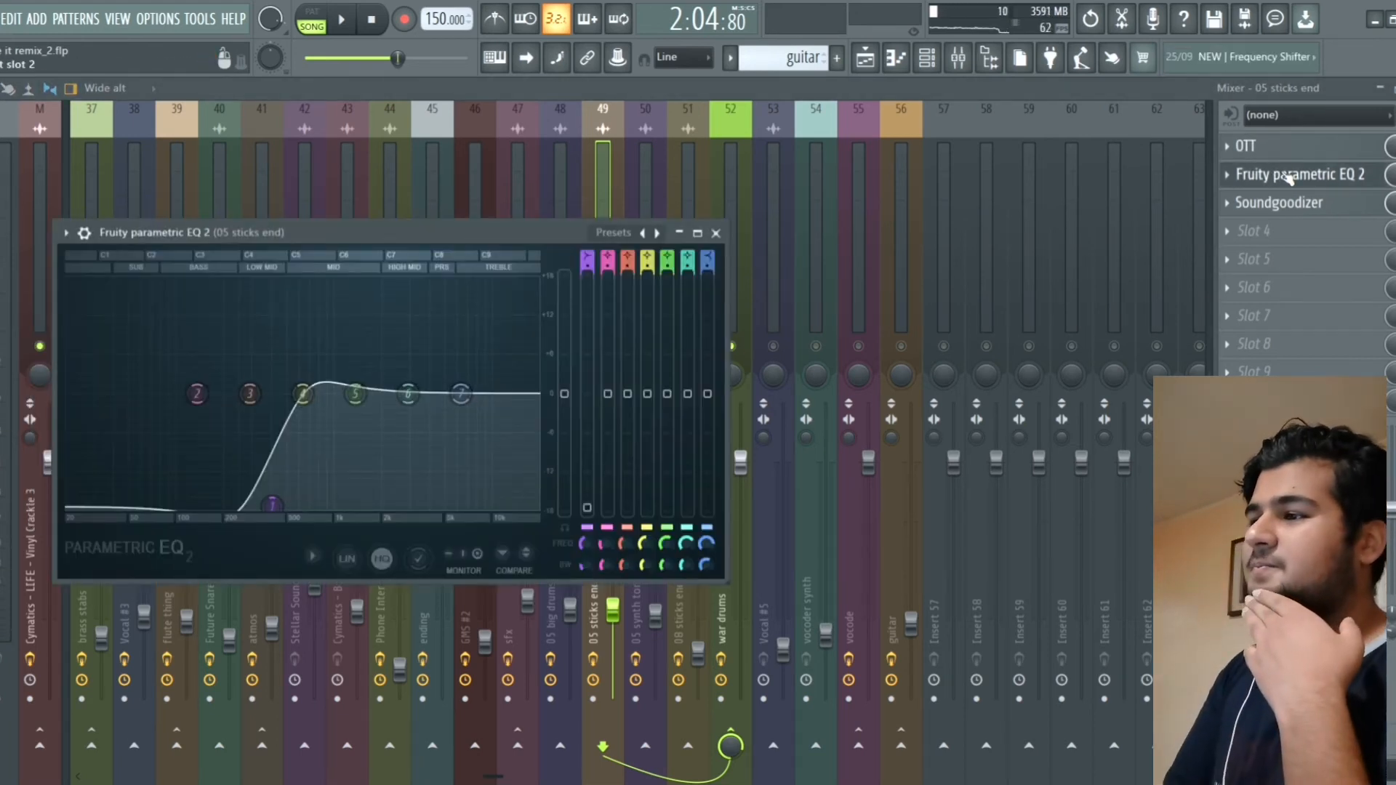
{"action": "left_click", "coordinate": [1287, 176]}
{"action": "left_click", "coordinate": [1281, 202]}
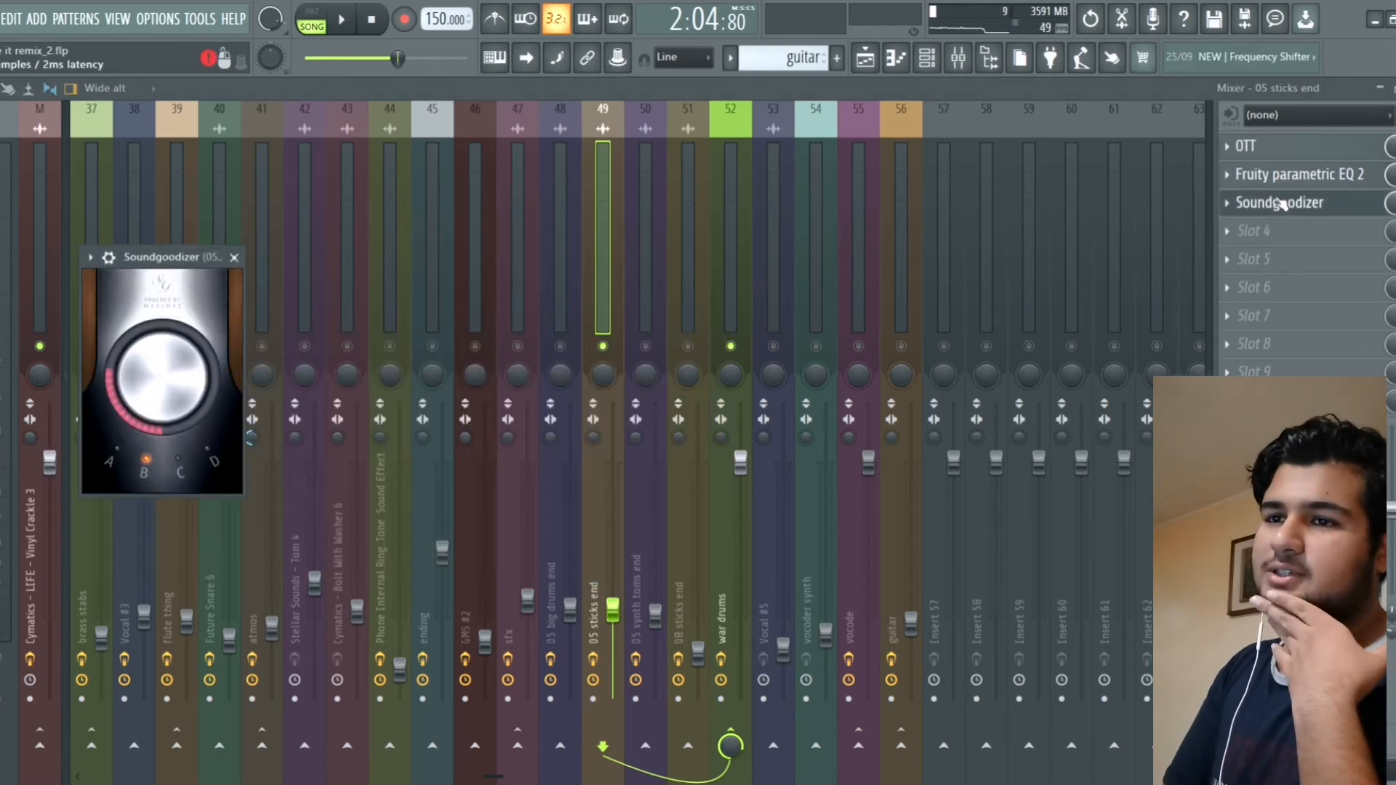
{"action": "left_click", "coordinate": [234, 257]}
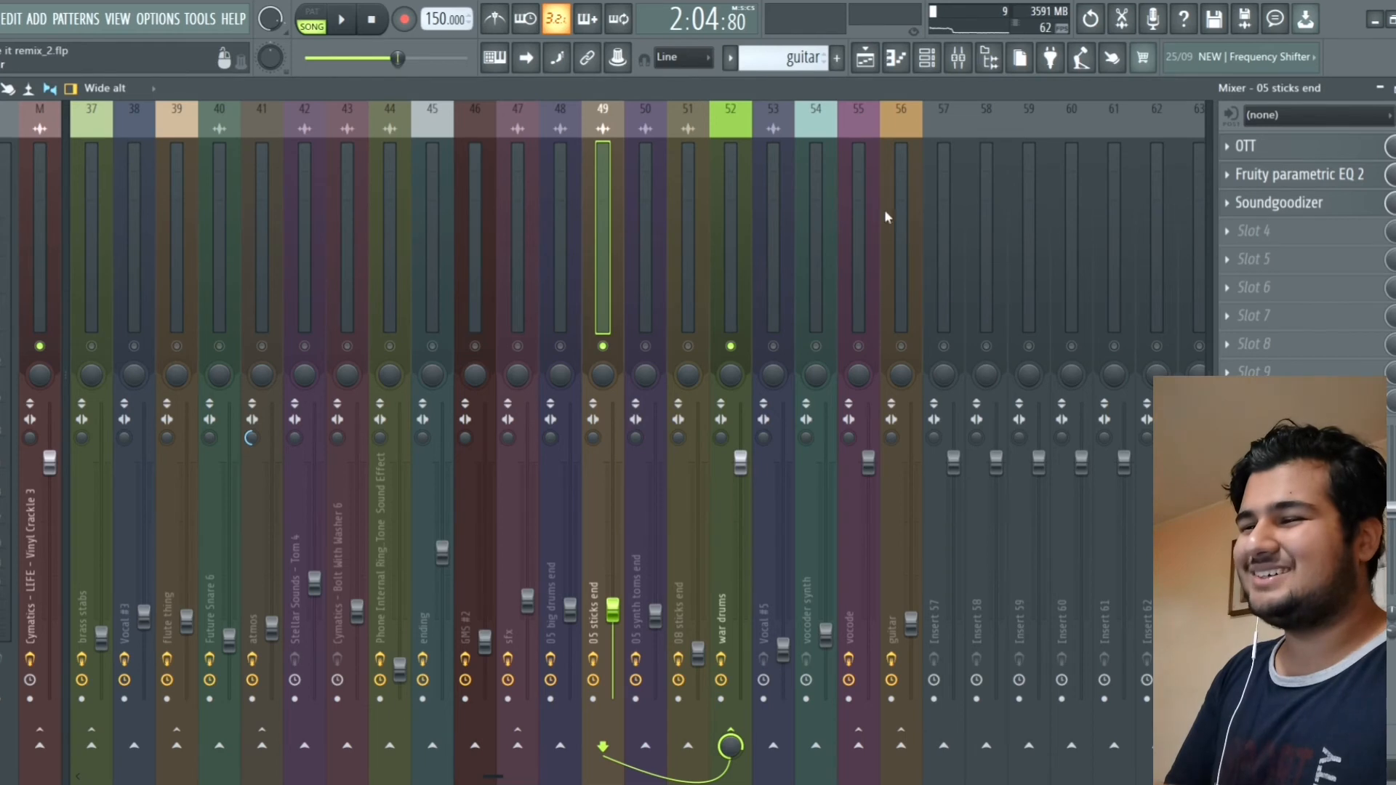
Step: Unsolo the sticks and inspect the OTT, Fruity parametric EQ 2 and FX module settings on the 05 synth toms end mixer track
{"action": "key", "text": "Right"}
{"action": "left_click", "coordinate": [1291, 148]}
{"action": "left_click", "coordinate": [1291, 150]}
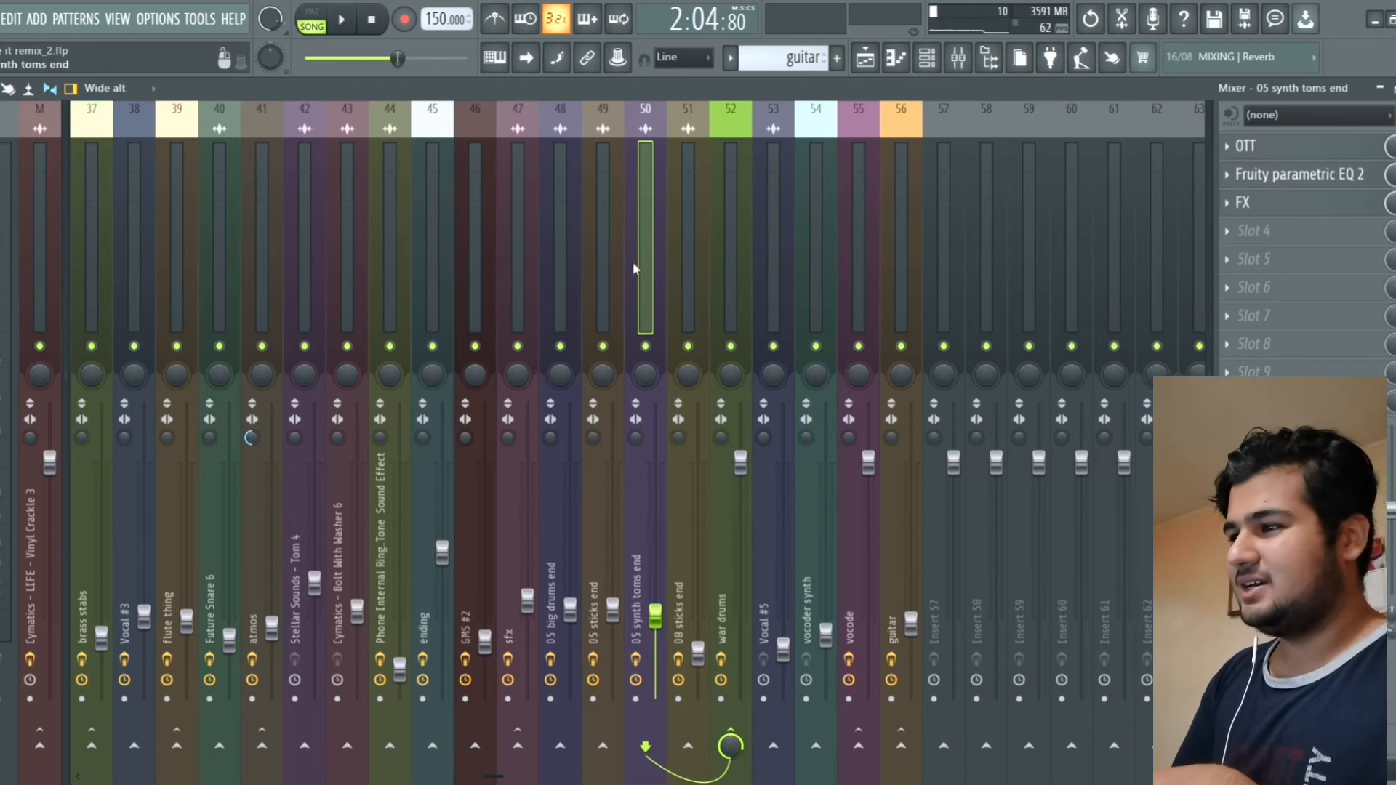
{"action": "left_click", "coordinate": [1290, 172]}
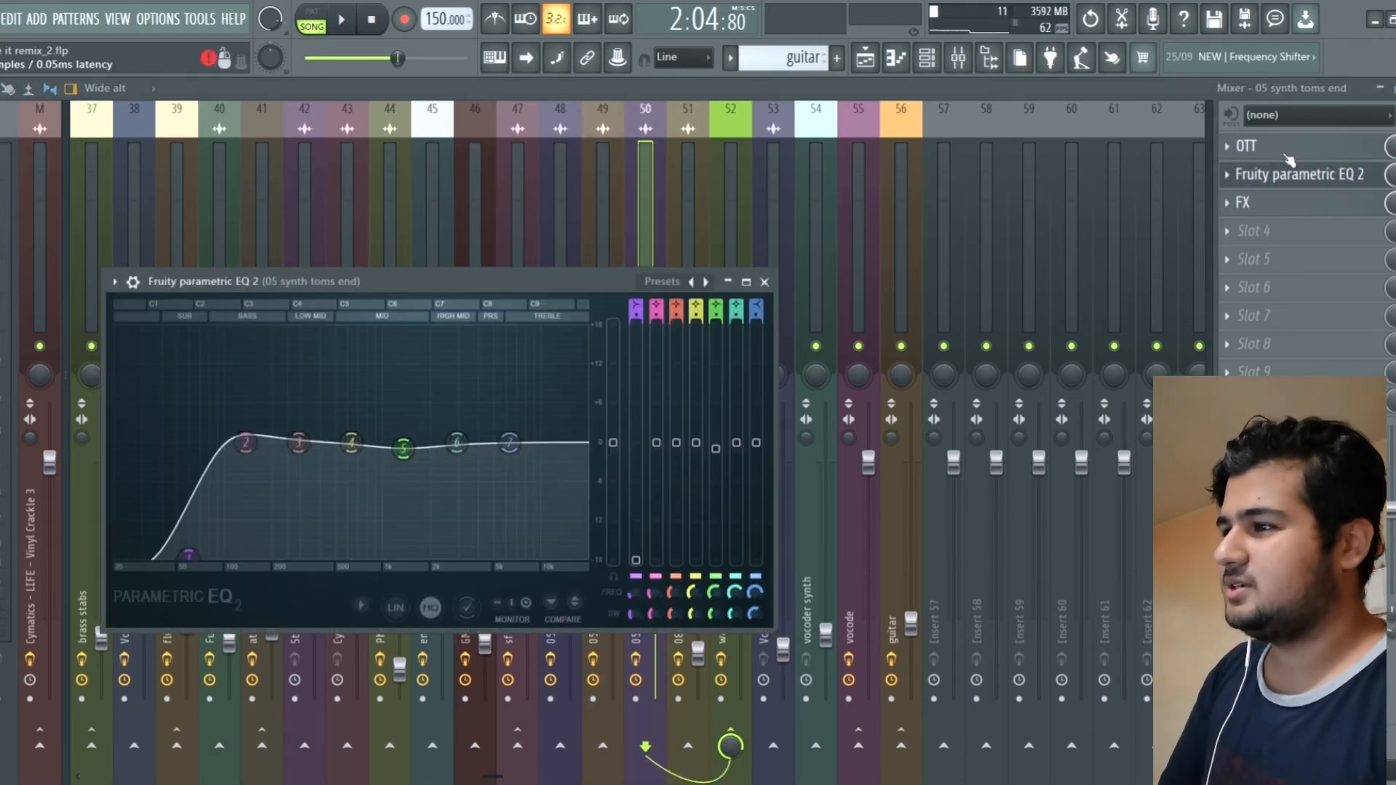
{"action": "left_click", "coordinate": [1287, 149]}
{"action": "left_click", "coordinate": [1285, 156]}
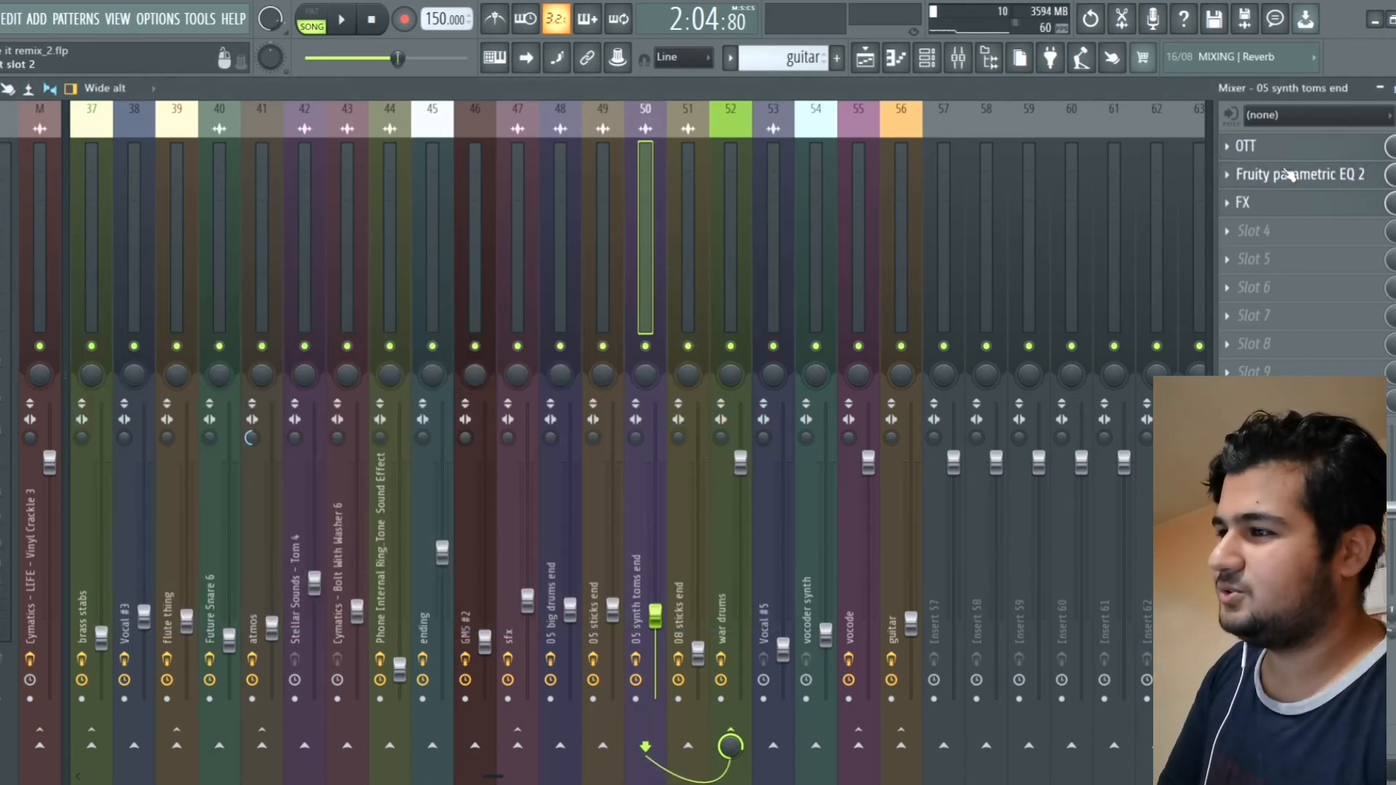
{"action": "left_click", "coordinate": [1285, 171]}
{"action": "left_click", "coordinate": [1288, 174]}
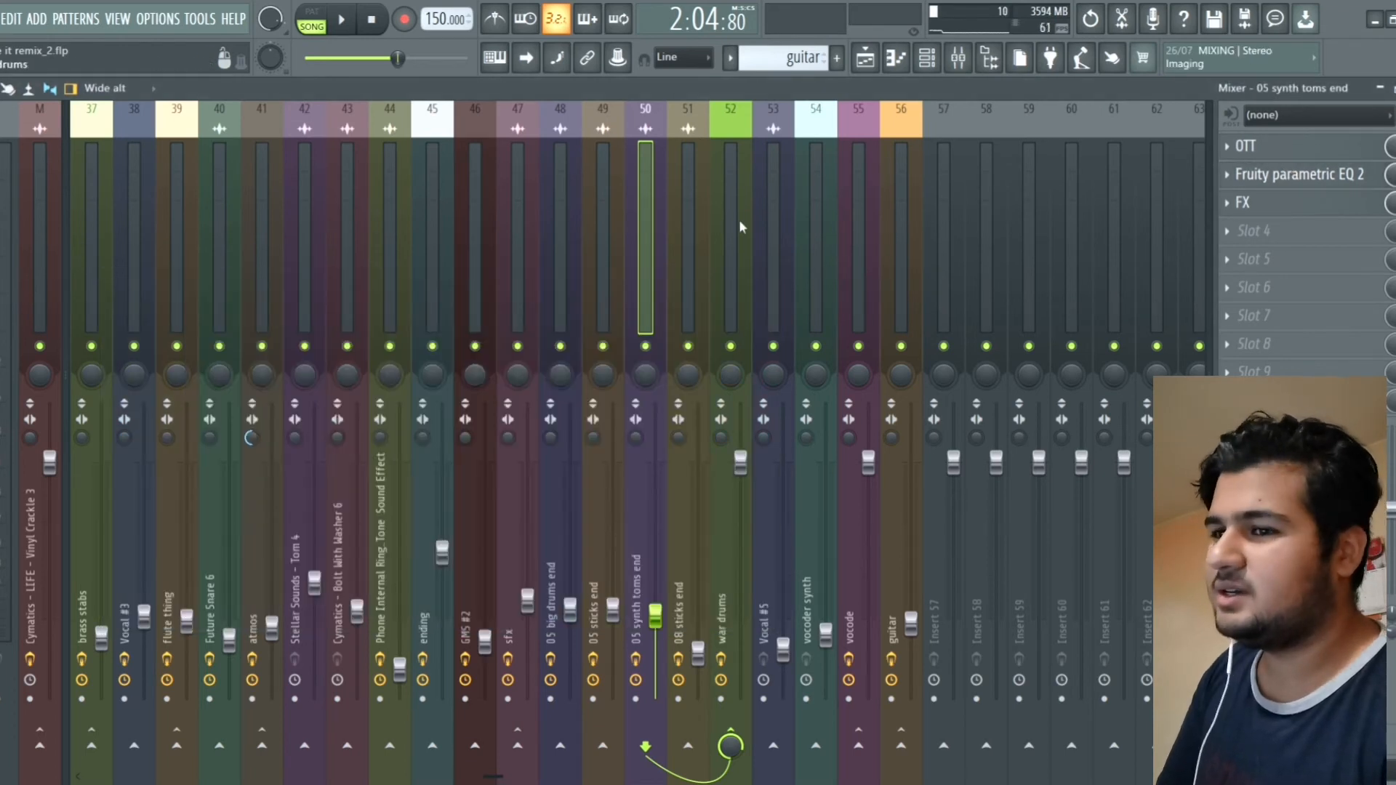
{"action": "left_click", "coordinate": [1272, 207]}
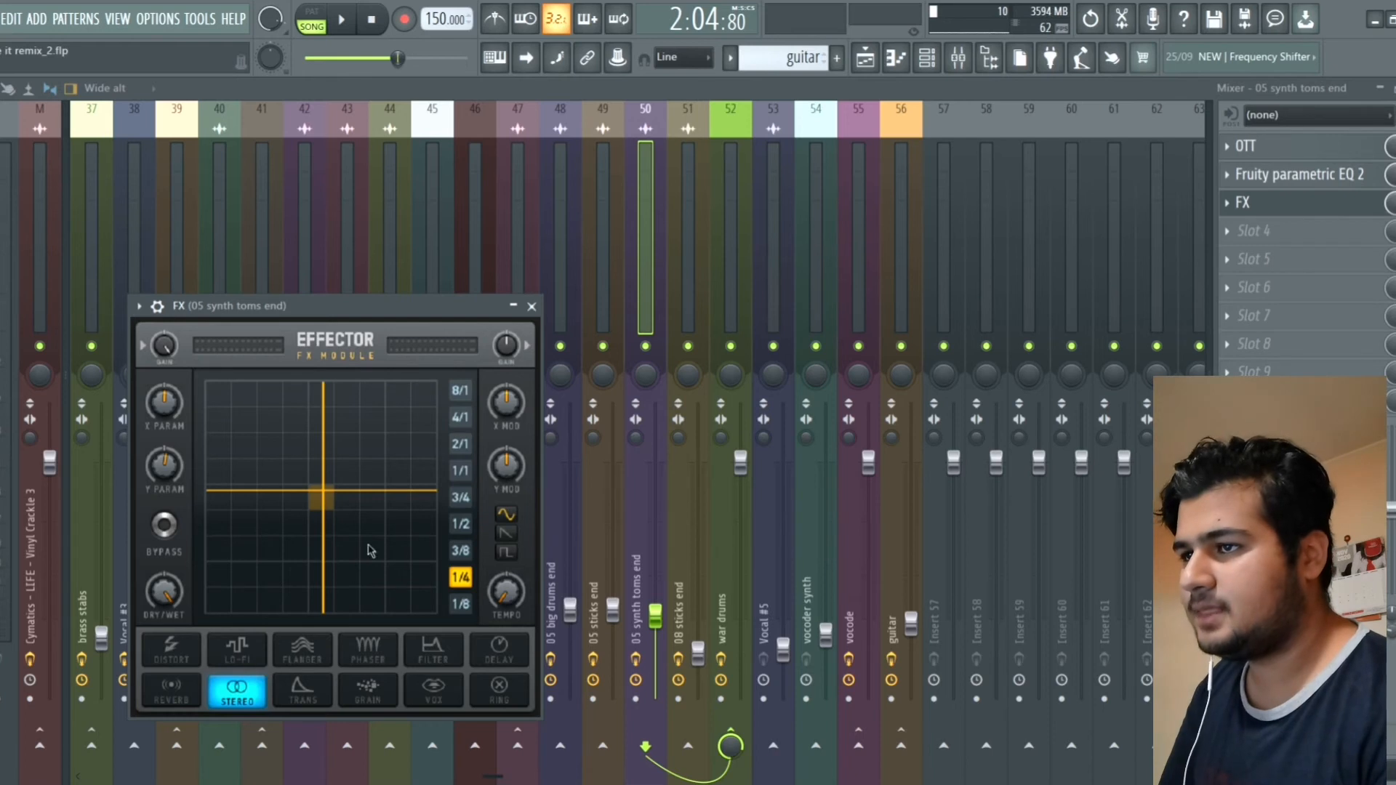
{"action": "left_click", "coordinate": [532, 307]}
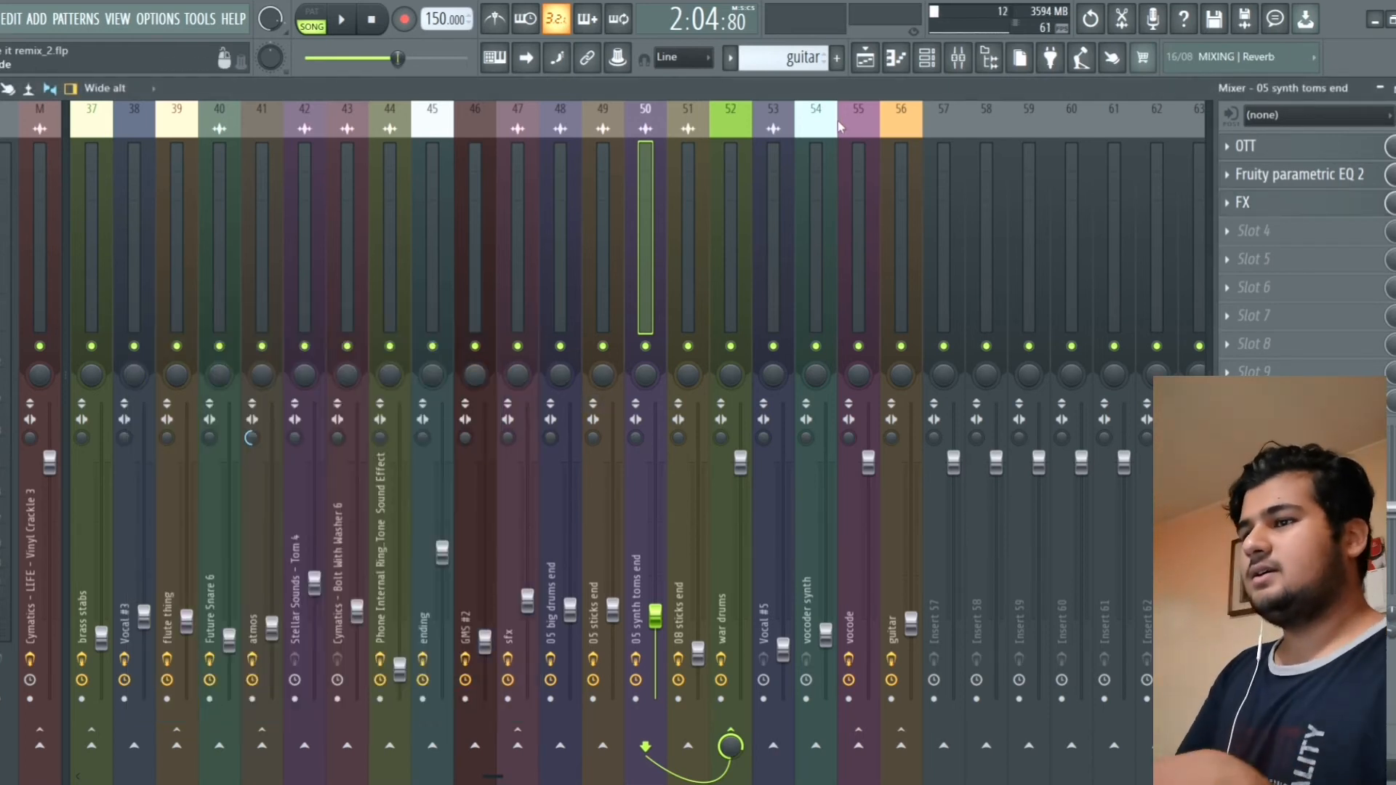
Step: Play the percussion briefly, select the 08 sticks end mixer track and inspect its OTT and Fruity parametric EQ 2 settings
{"action": "key", "text": "space"}
{"action": "left_click", "coordinate": [691, 209]}
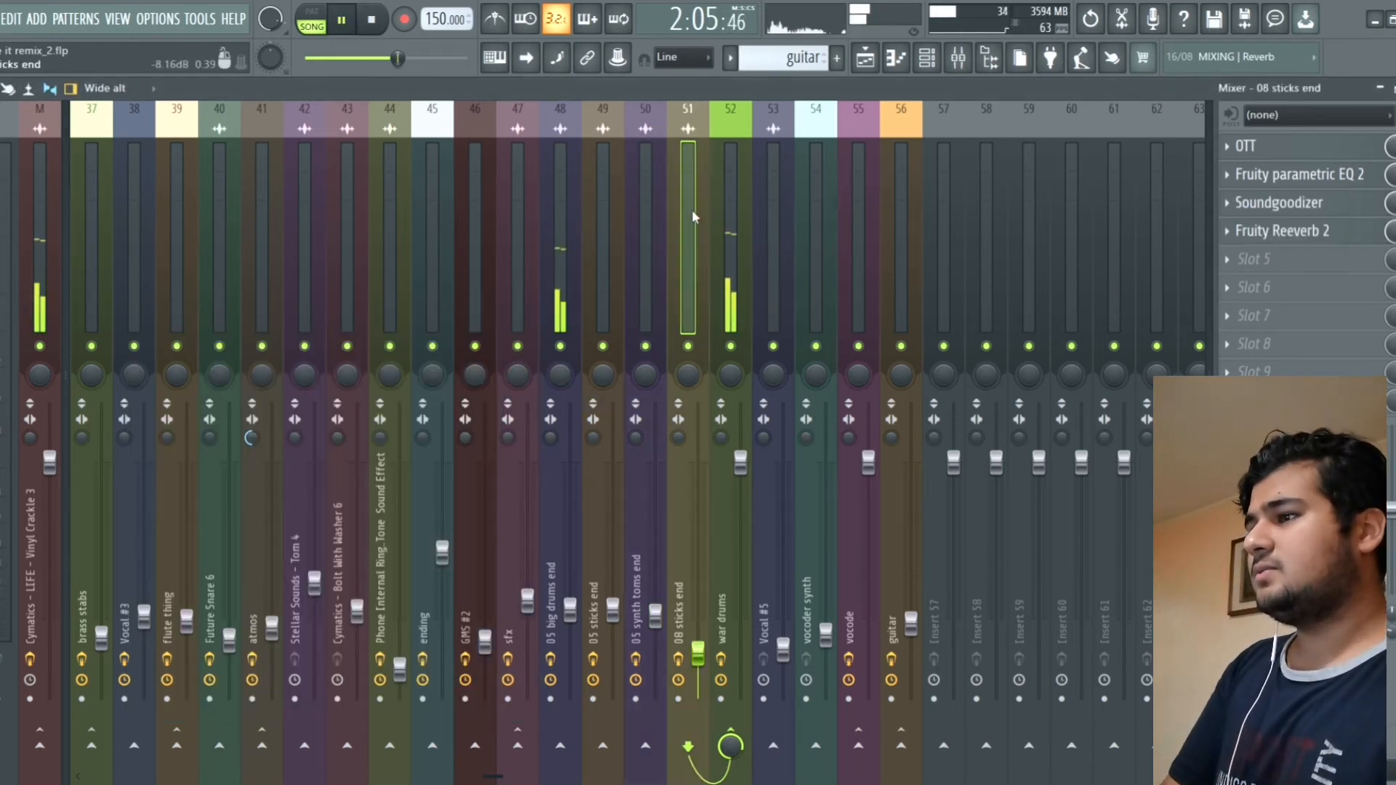
{"action": "key", "text": "space"}
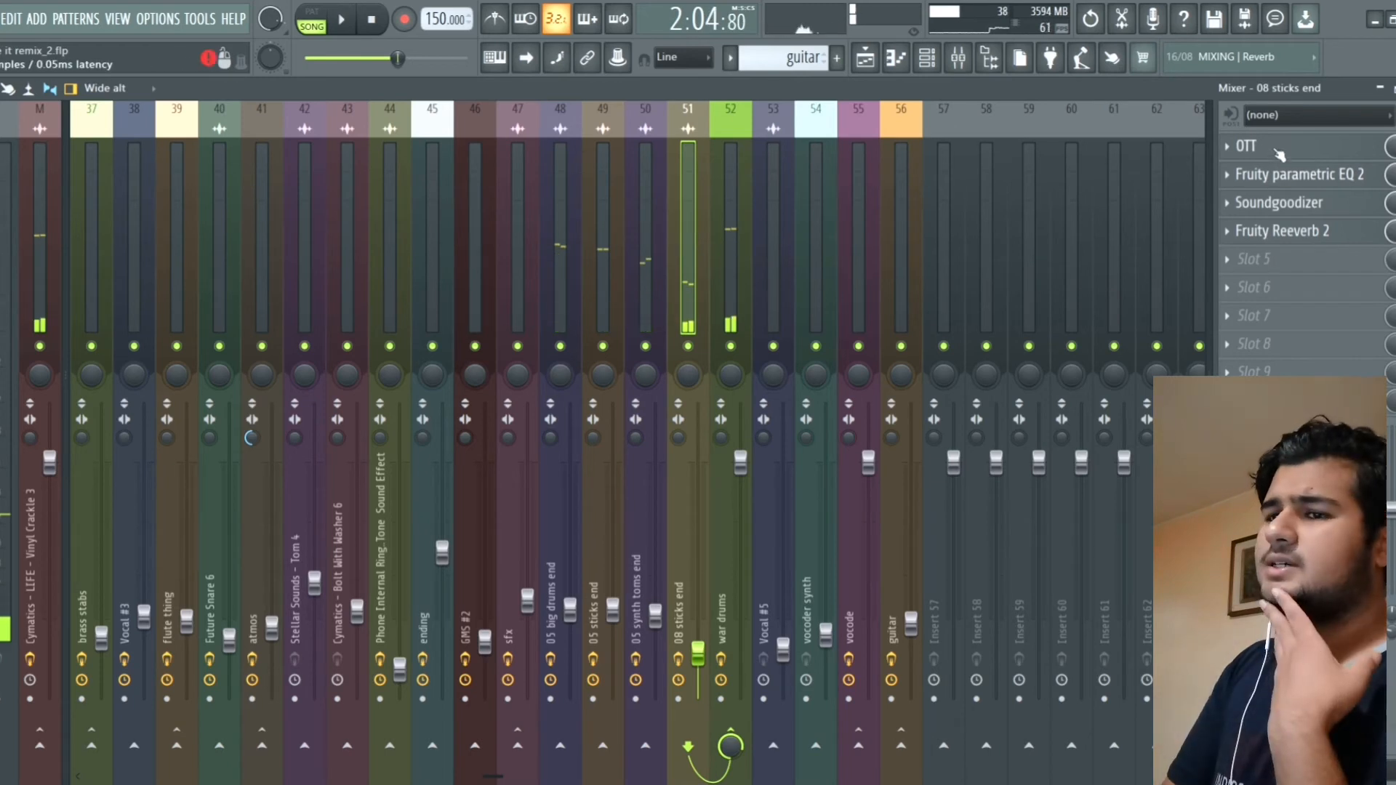
{"action": "left_click", "coordinate": [1277, 149]}
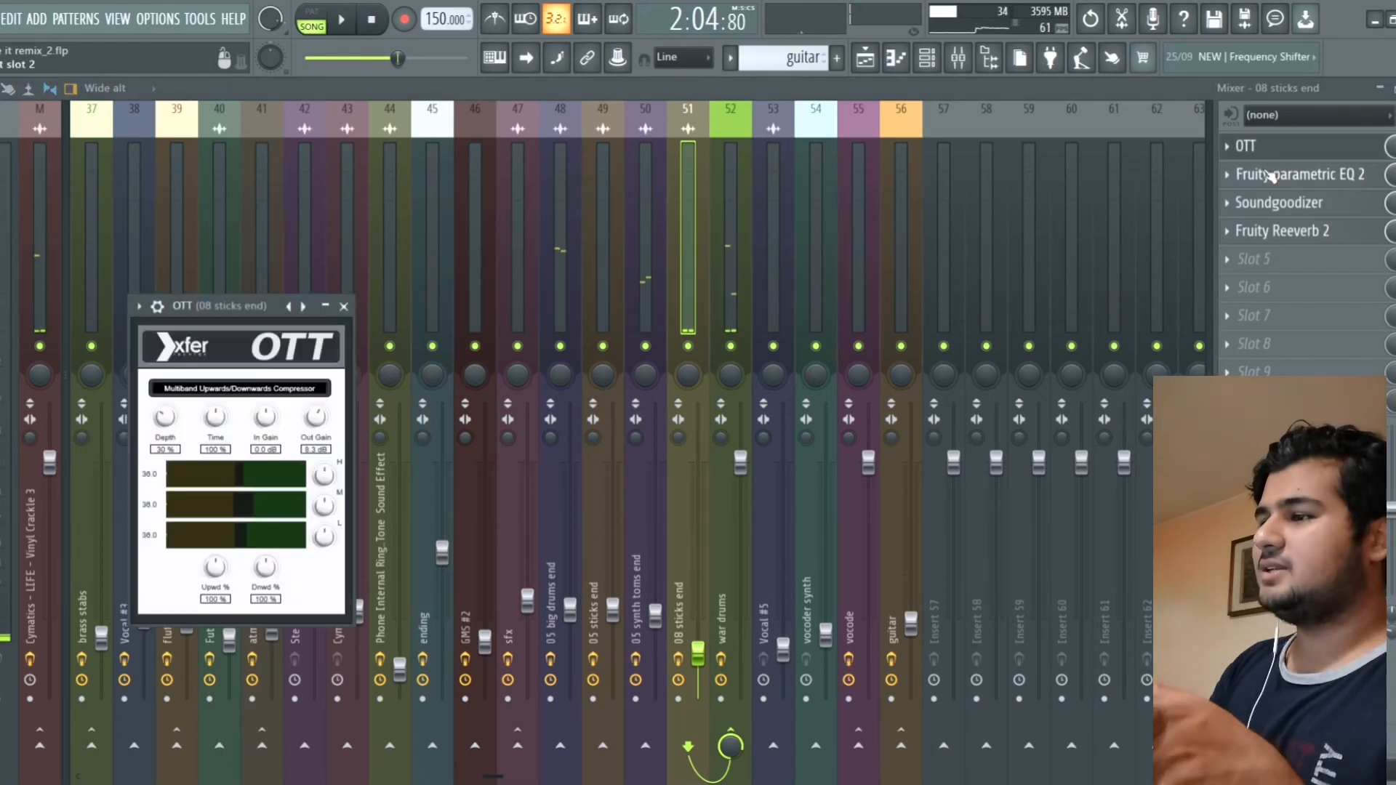
{"action": "left_click", "coordinate": [1274, 173]}
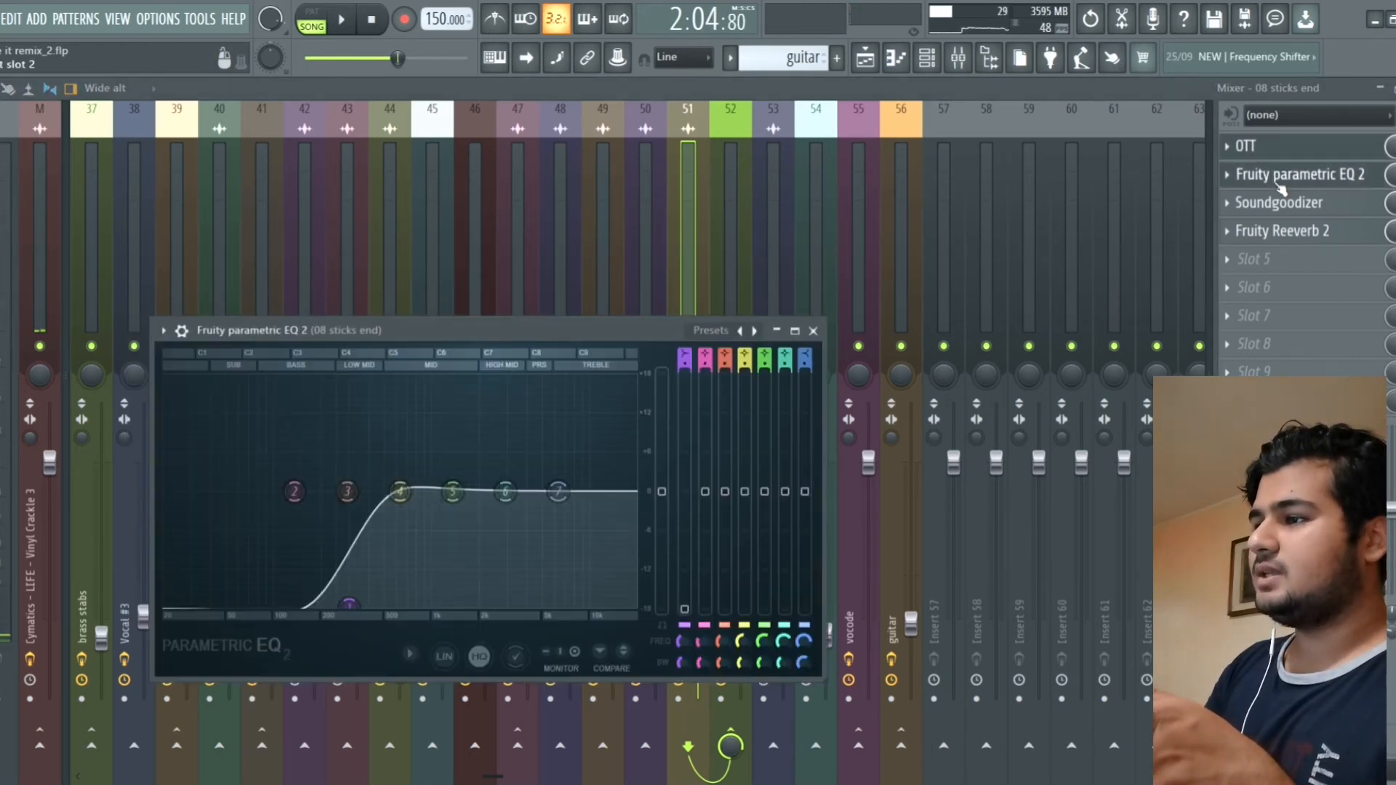
{"action": "left_click", "coordinate": [1279, 175]}
{"action": "left_click", "coordinate": [1287, 182]}
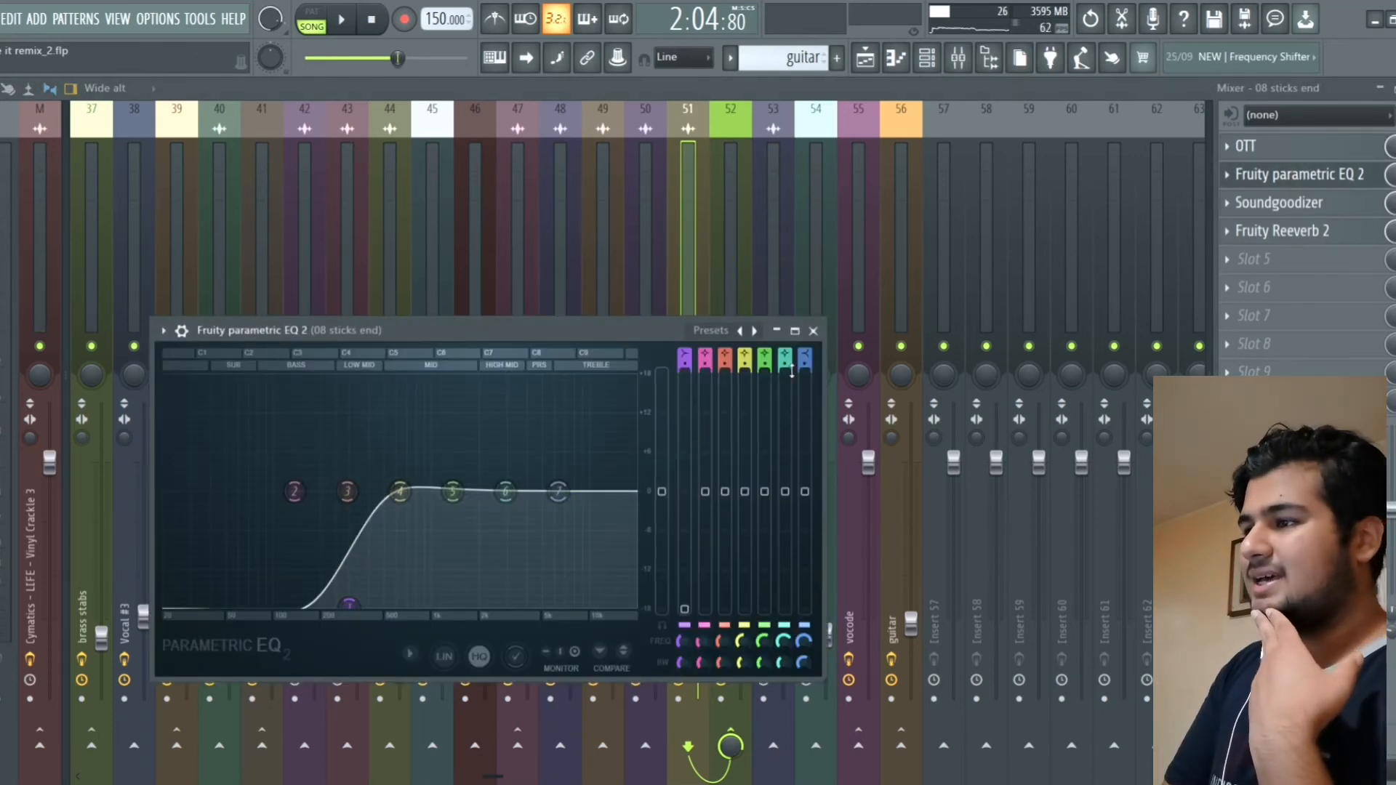
{"action": "left_click", "coordinate": [813, 331]}
Step: Inspect the Soundgoodizer and Fruity Reeverb 2 settings on the 08 sticks end mixer track
{"action": "left_click", "coordinate": [1260, 208]}
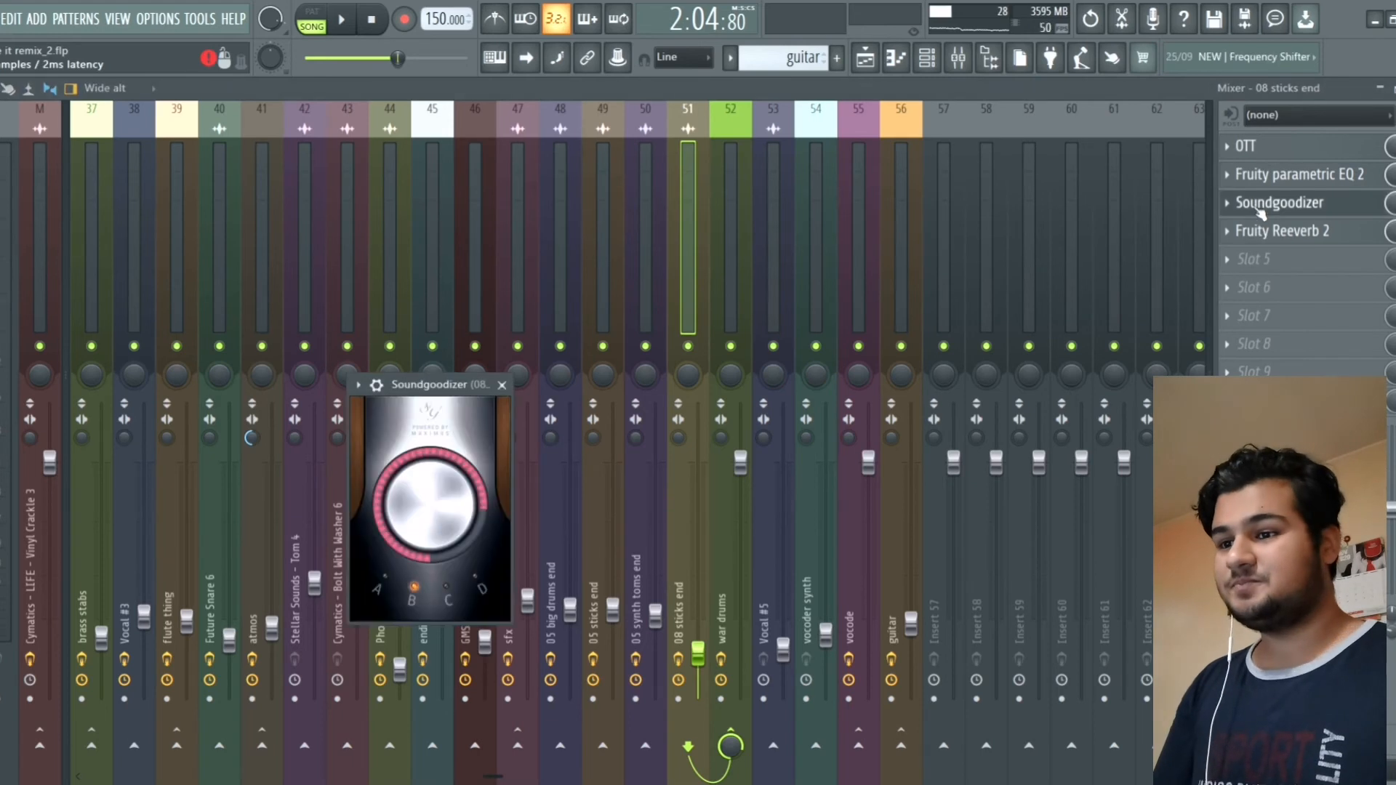
{"action": "left_click", "coordinate": [1260, 210]}
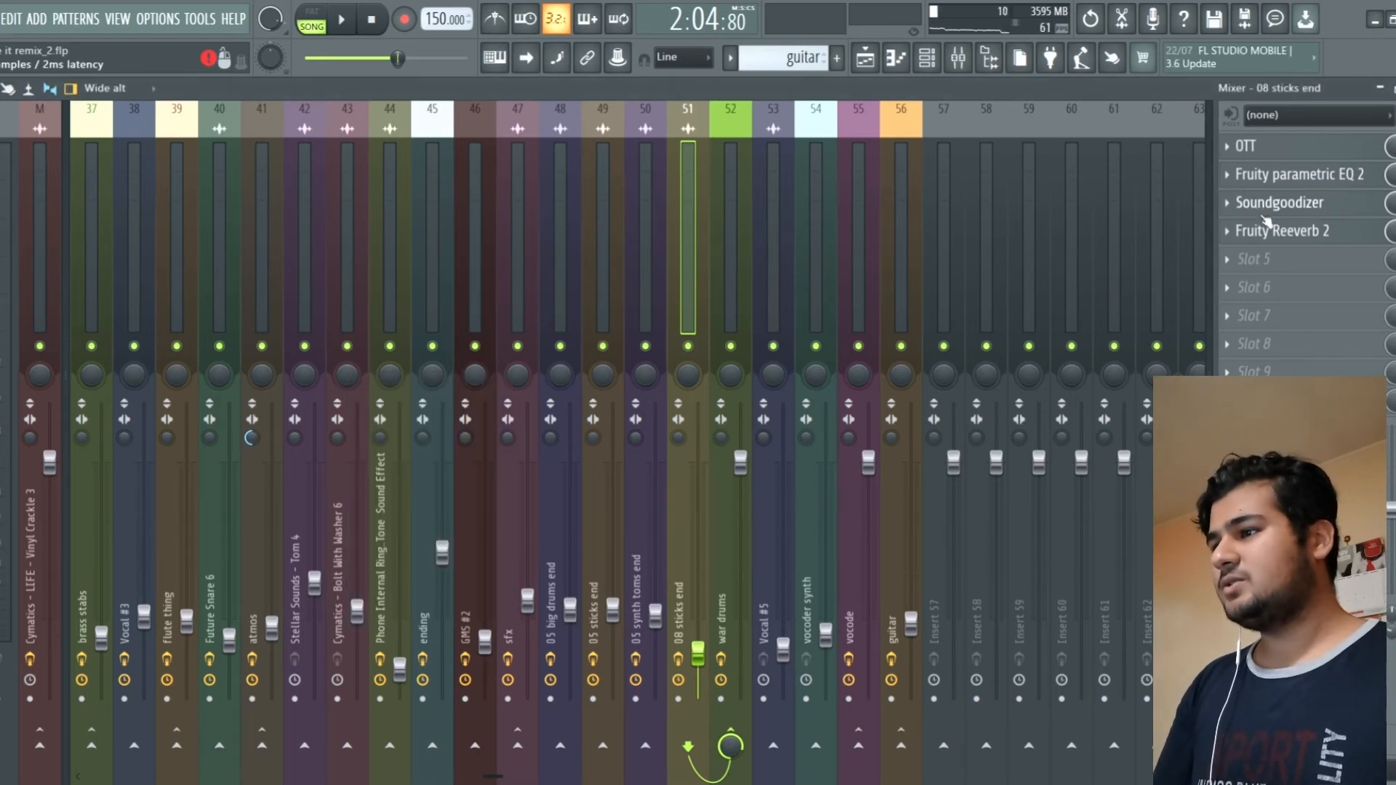
{"action": "left_click", "coordinate": [1264, 213]}
{"action": "left_click", "coordinate": [1270, 213]}
{"action": "left_click", "coordinate": [1268, 231]}
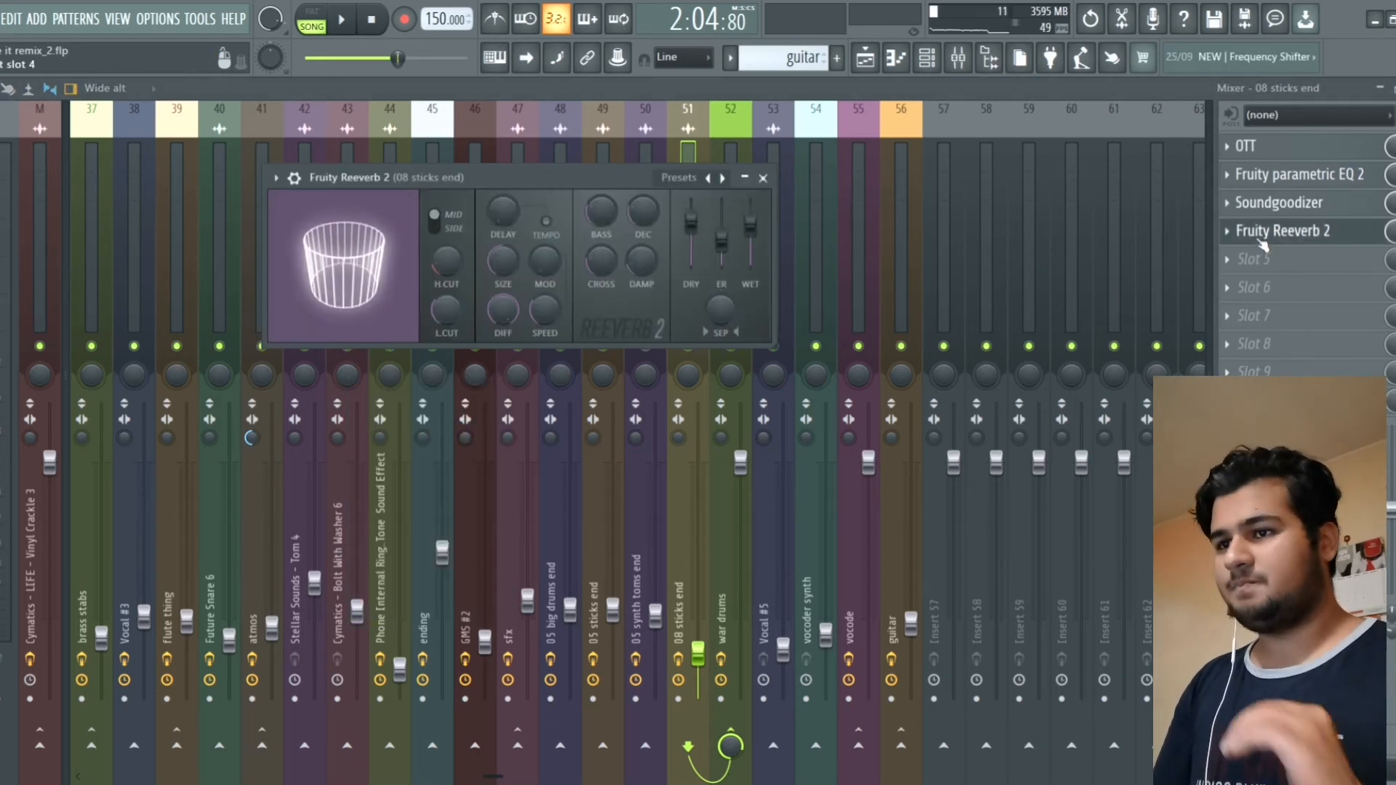
{"action": "left_click", "coordinate": [1264, 240]}
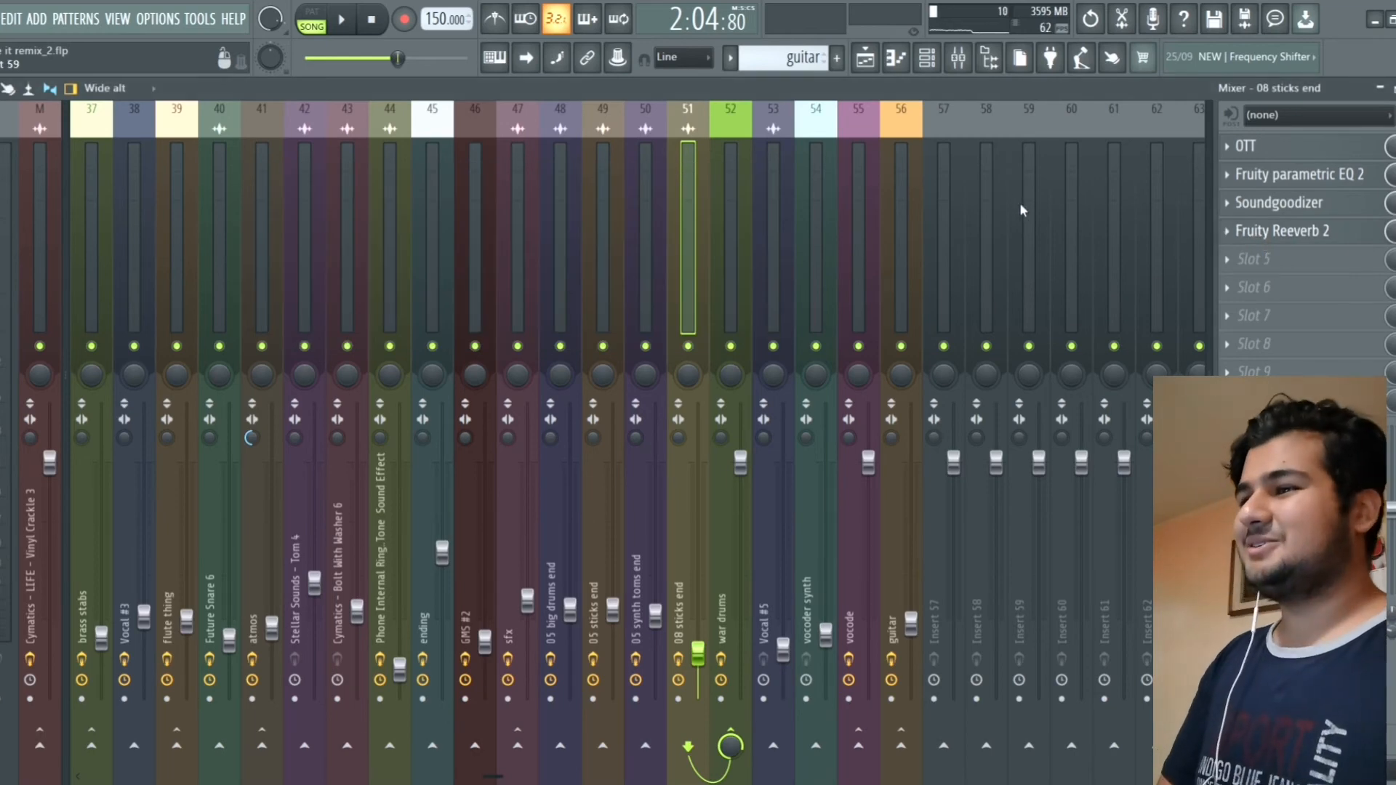
Step: Return to the playlist and briefly play the isolated percussion layers from bar 79
{"action": "left_click", "coordinate": [926, 60]}
{"action": "key", "text": "space"}
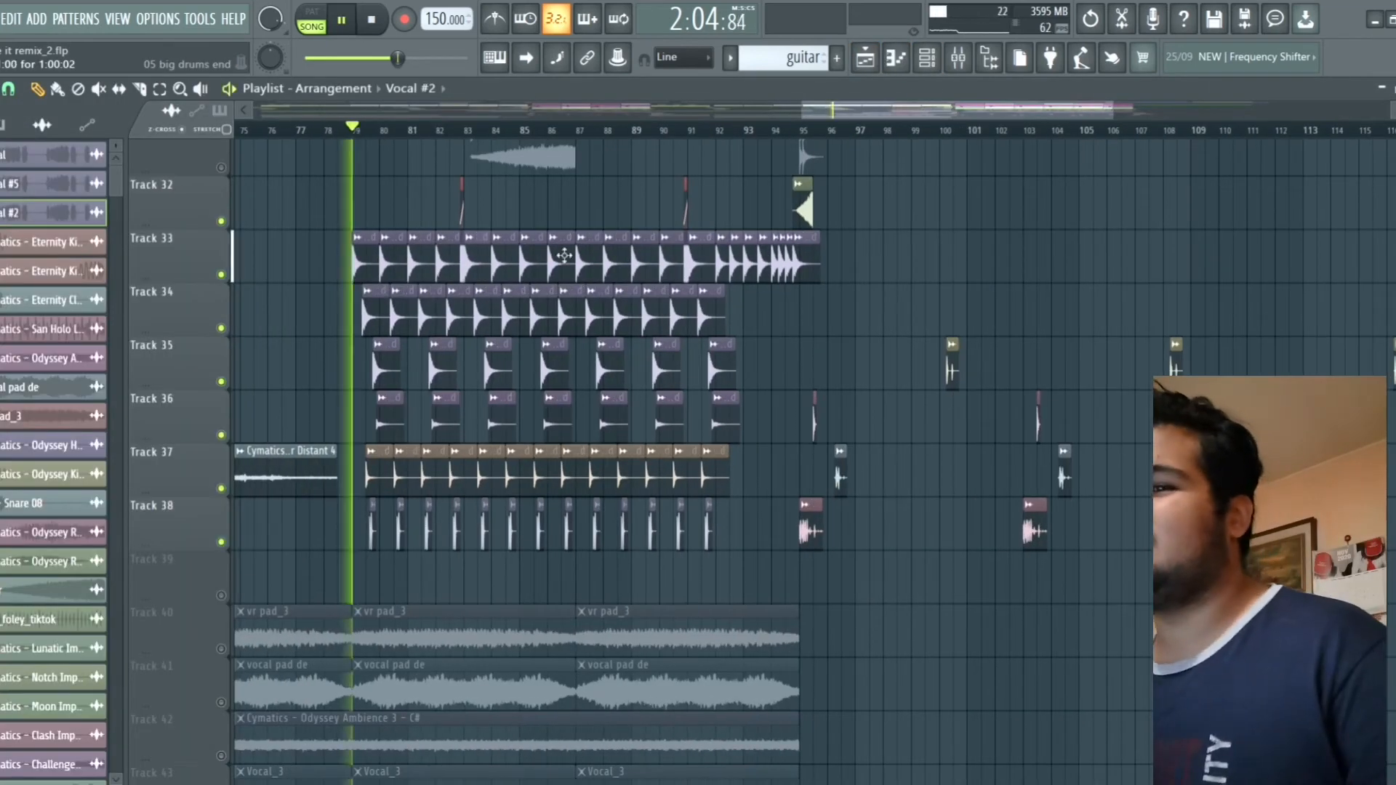
{"action": "key", "text": "space"}
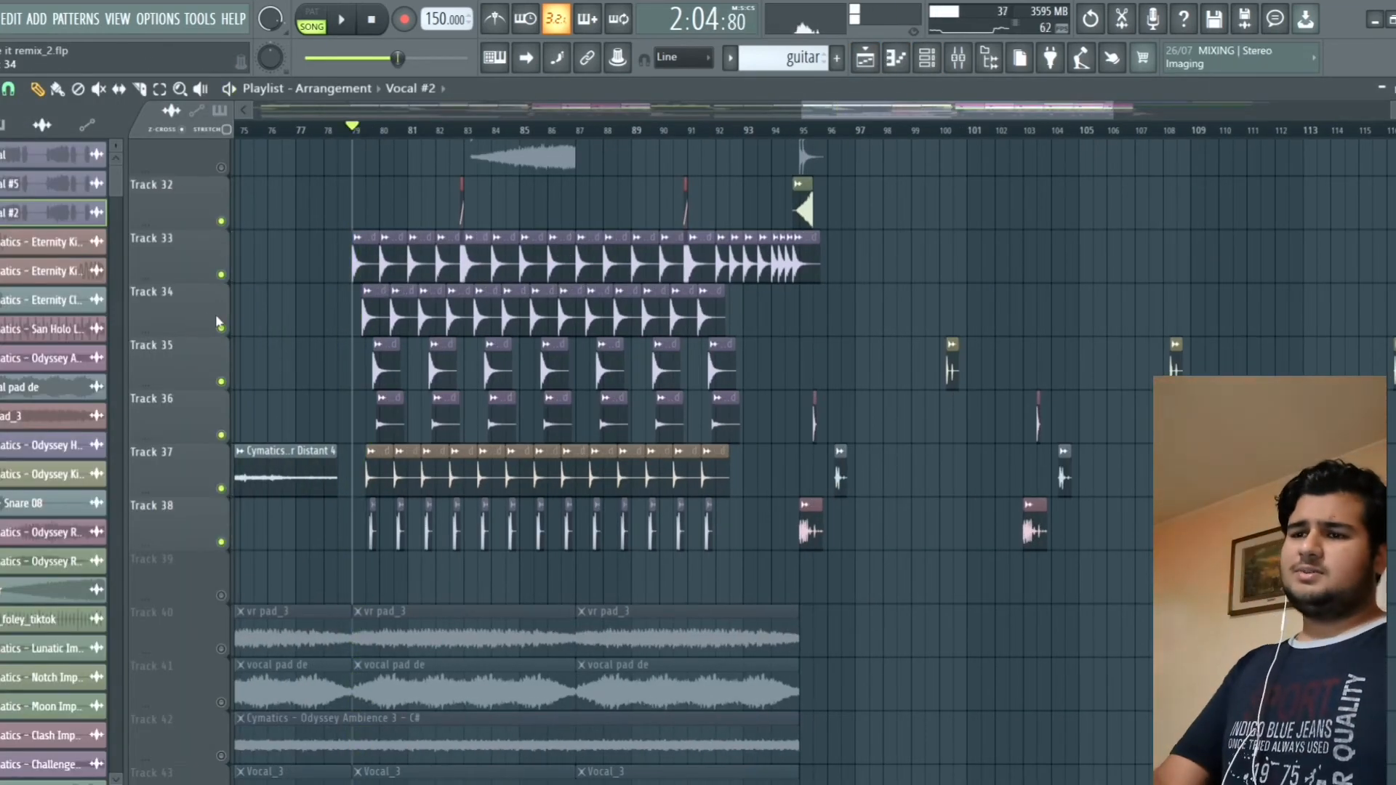
Step: Unsolo the percussion tracks and play the second drop from about bar 95 through bar 119
{"action": "right_click", "coordinate": [222, 326]}
{"action": "right_click", "coordinate": [221, 327]}
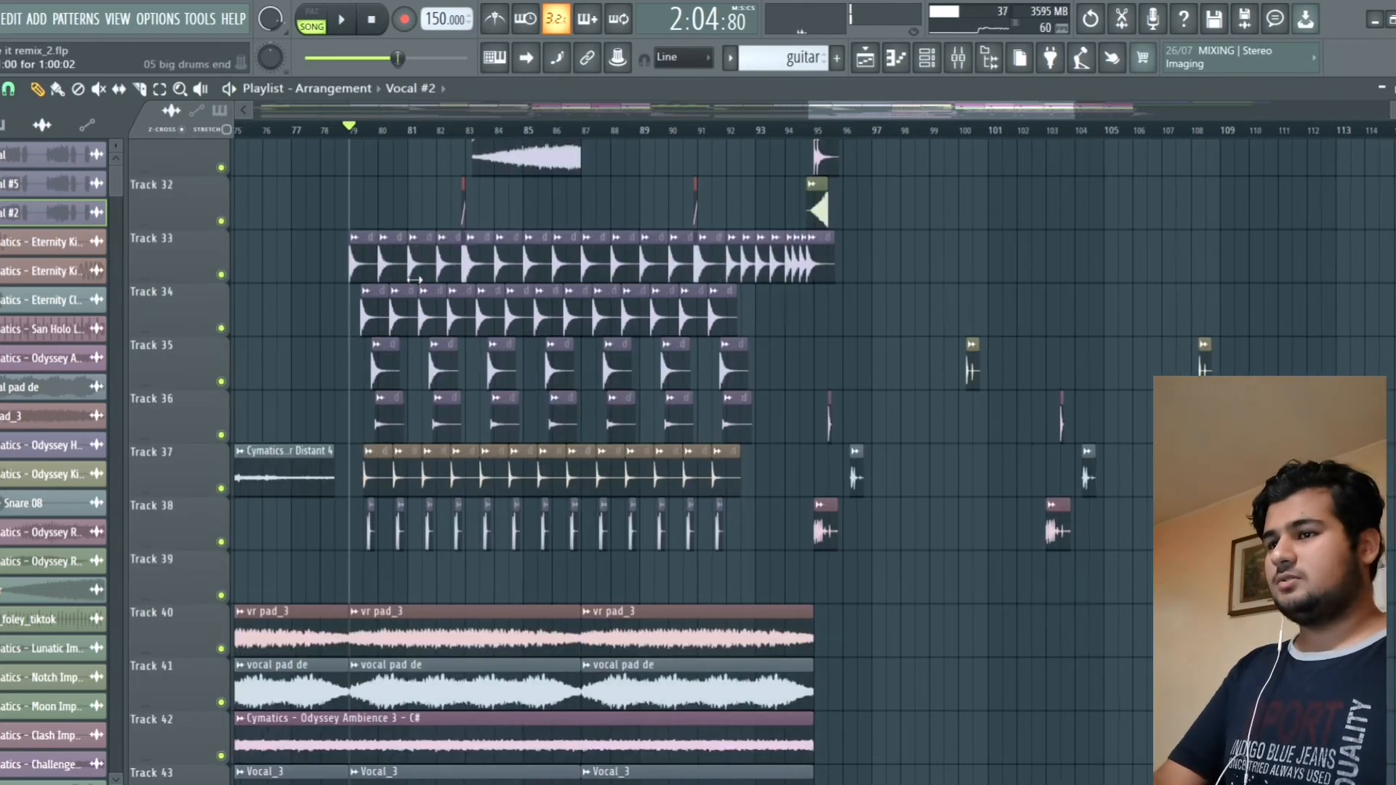
{"action": "scroll", "coordinate": [639, 247], "scroll_direction": "up", "scroll_amount": 5}
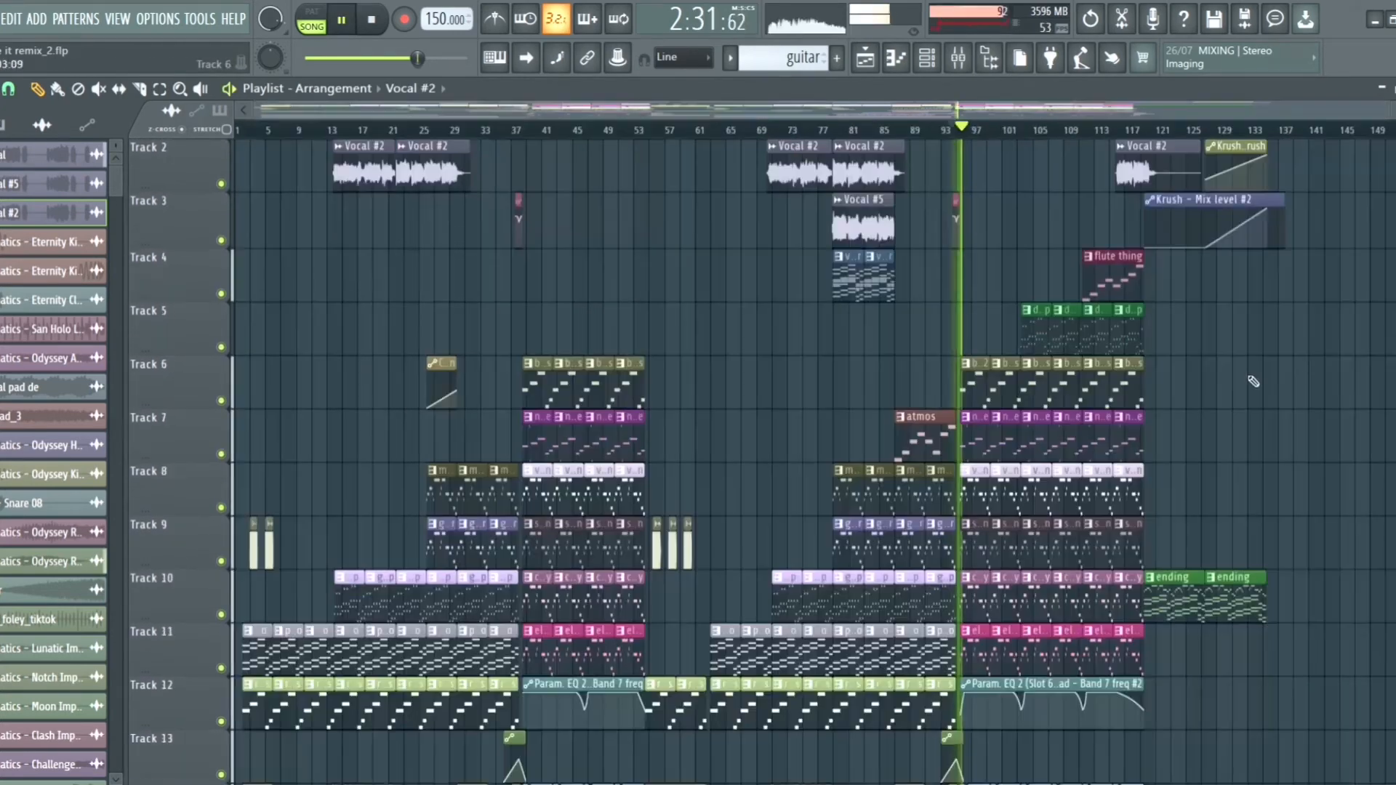
{"action": "scroll", "coordinate": [1253, 381], "scroll_direction": "up", "scroll_amount": 1}
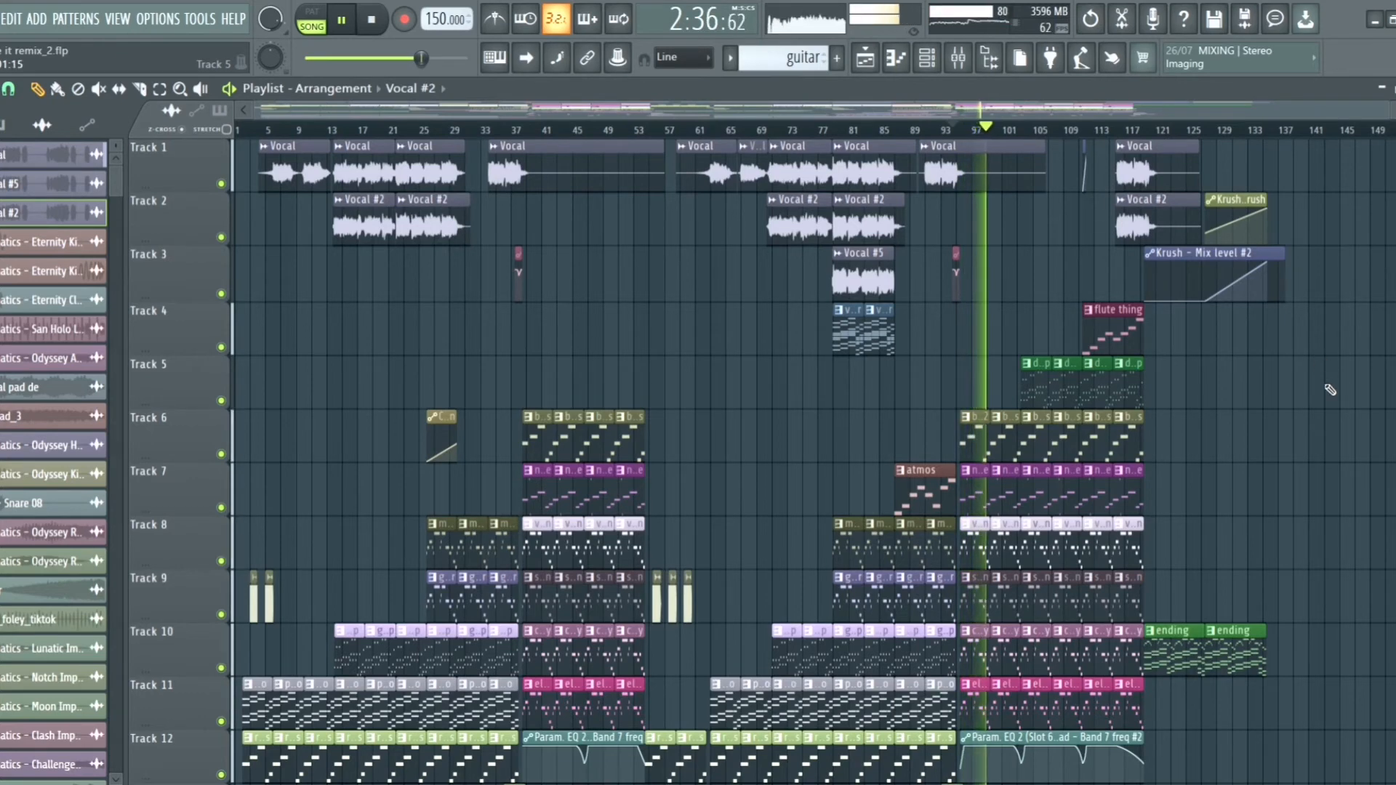
{"action": "scroll", "coordinate": [1272, 396], "scroll_direction": "up", "scroll_amount": 2}
{"action": "scroll", "coordinate": [1214, 400], "scroll_direction": "down", "scroll_amount": 1}
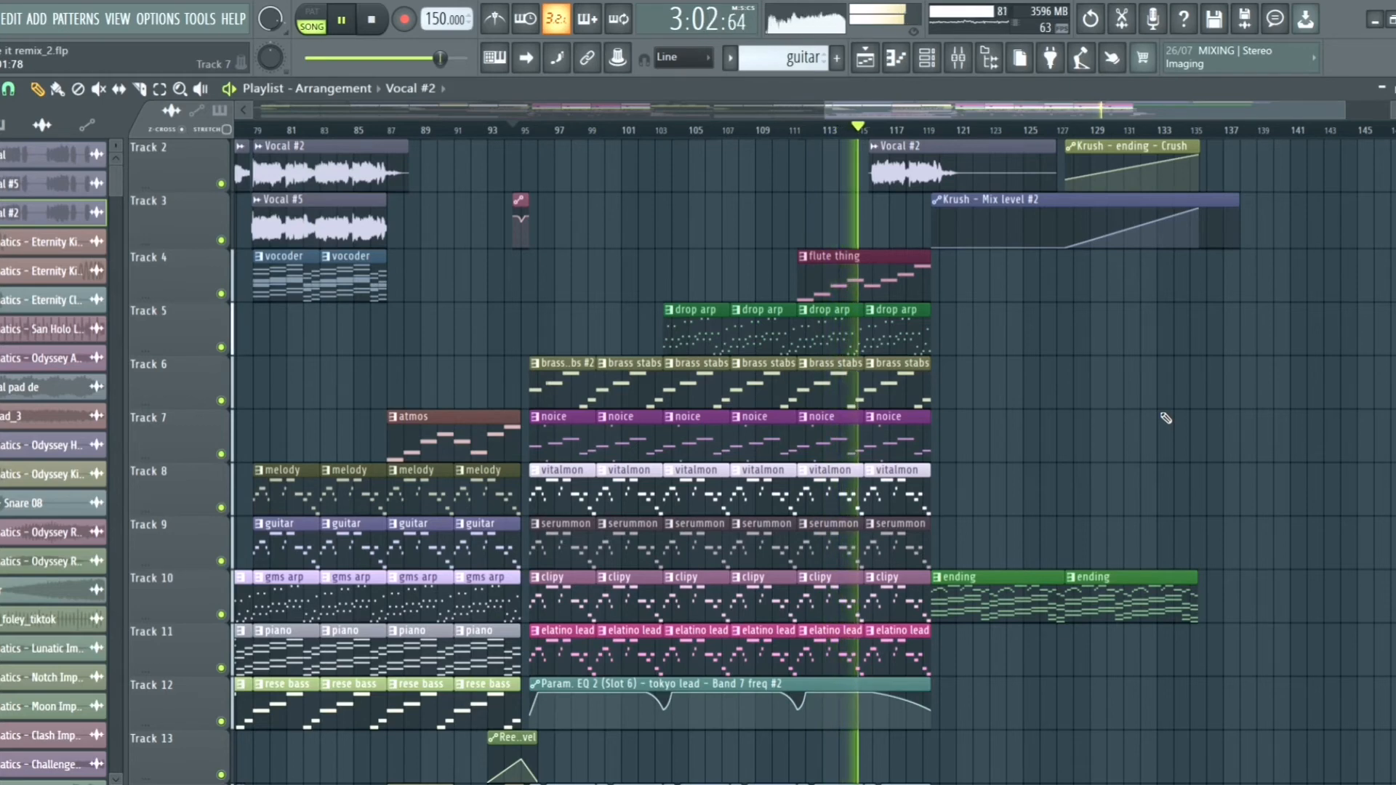
{"action": "scroll", "coordinate": [1165, 418], "scroll_direction": "up", "scroll_amount": 1}
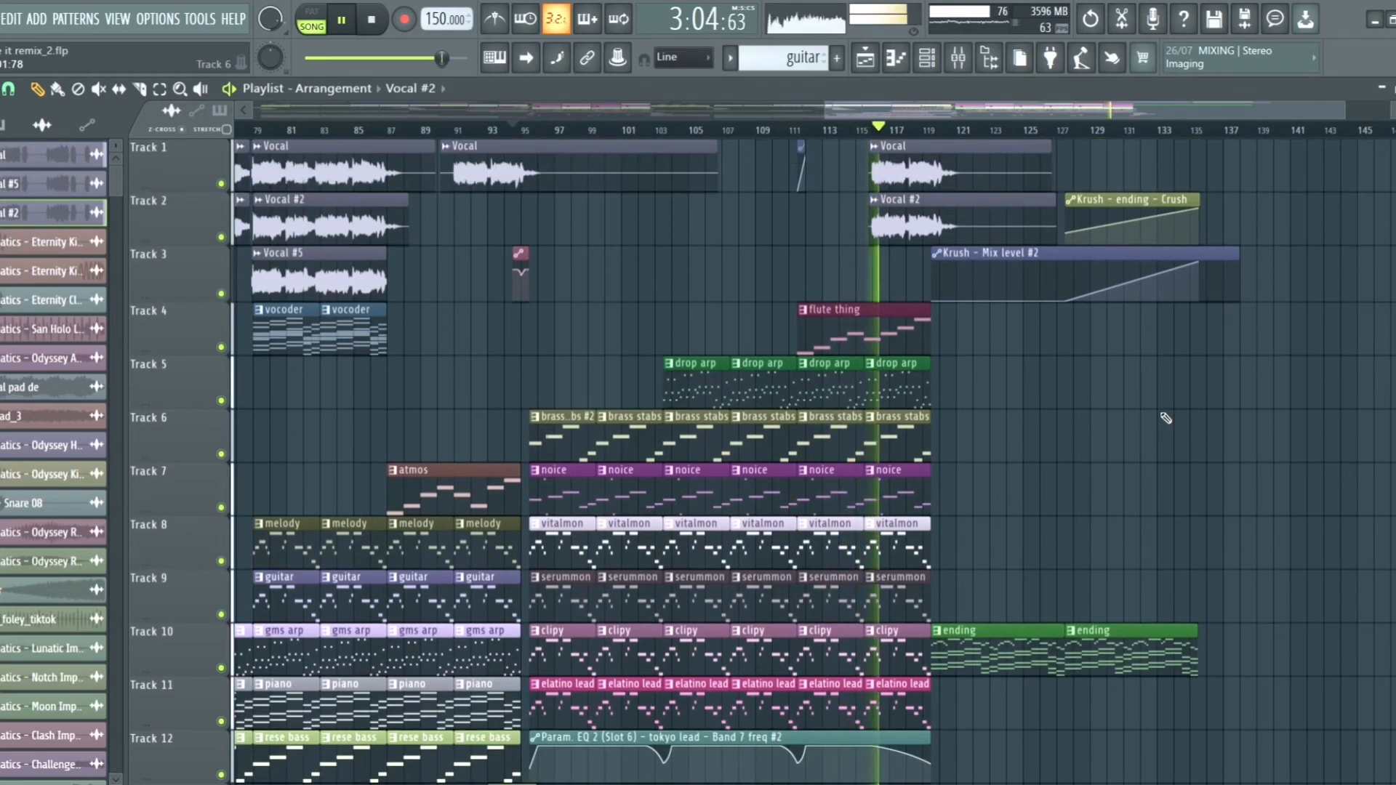
{"action": "scroll", "coordinate": [984, 429], "scroll_direction": "down", "scroll_amount": 2}
{"action": "scroll", "coordinate": [982, 435], "scroll_direction": "up", "scroll_amount": 2}
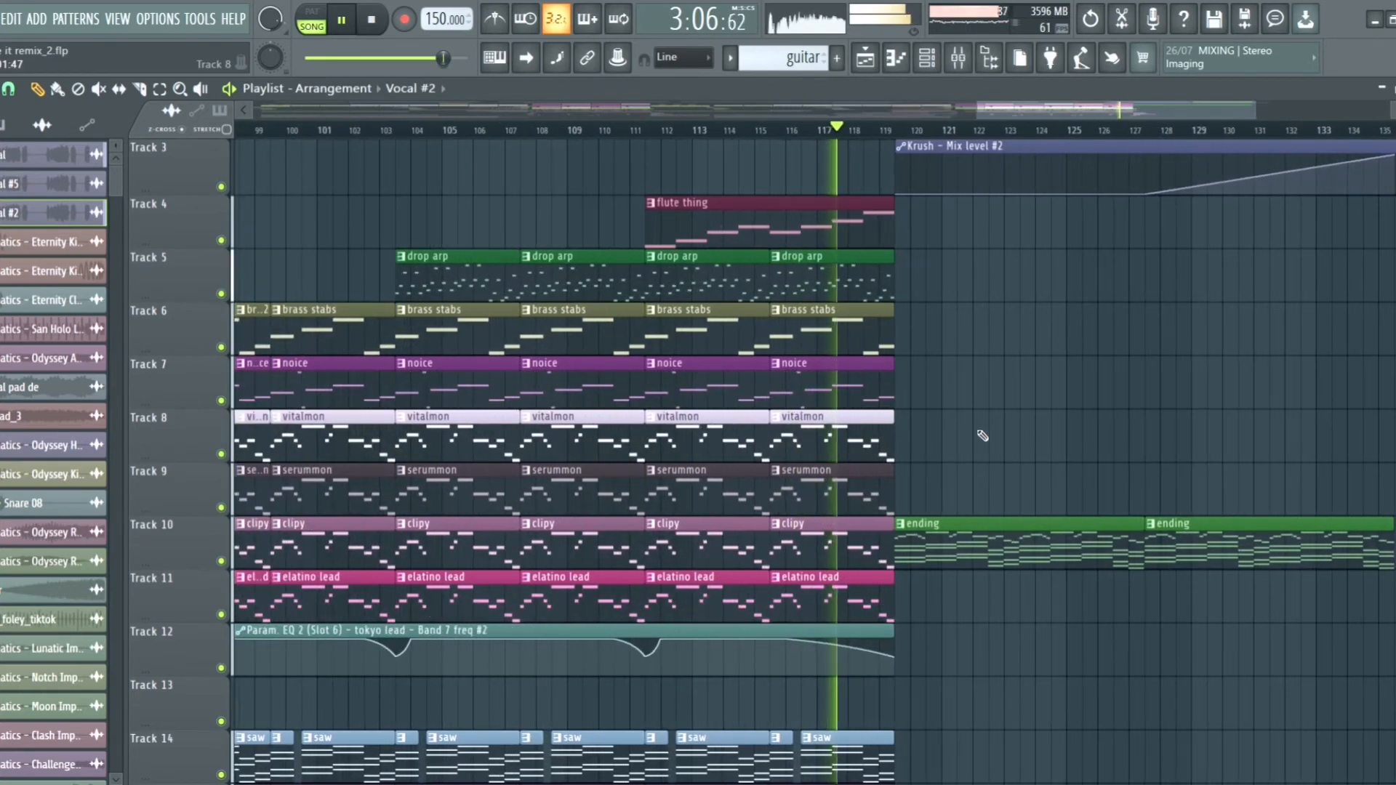
{"action": "scroll", "coordinate": [982, 435], "scroll_direction": "up", "scroll_amount": 2}
{"action": "scroll", "coordinate": [966, 482], "scroll_direction": "down", "scroll_amount": 2}
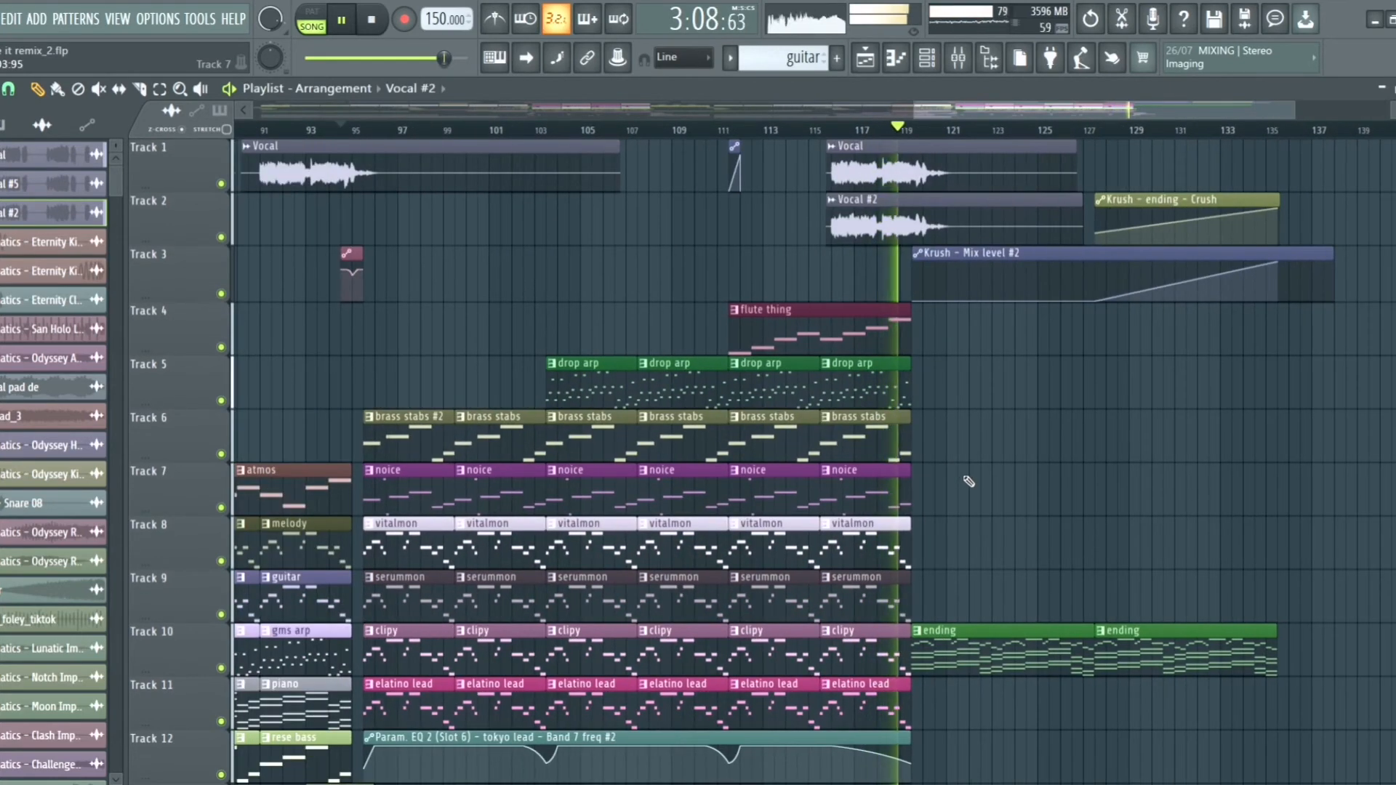
{"action": "key", "text": "space"}
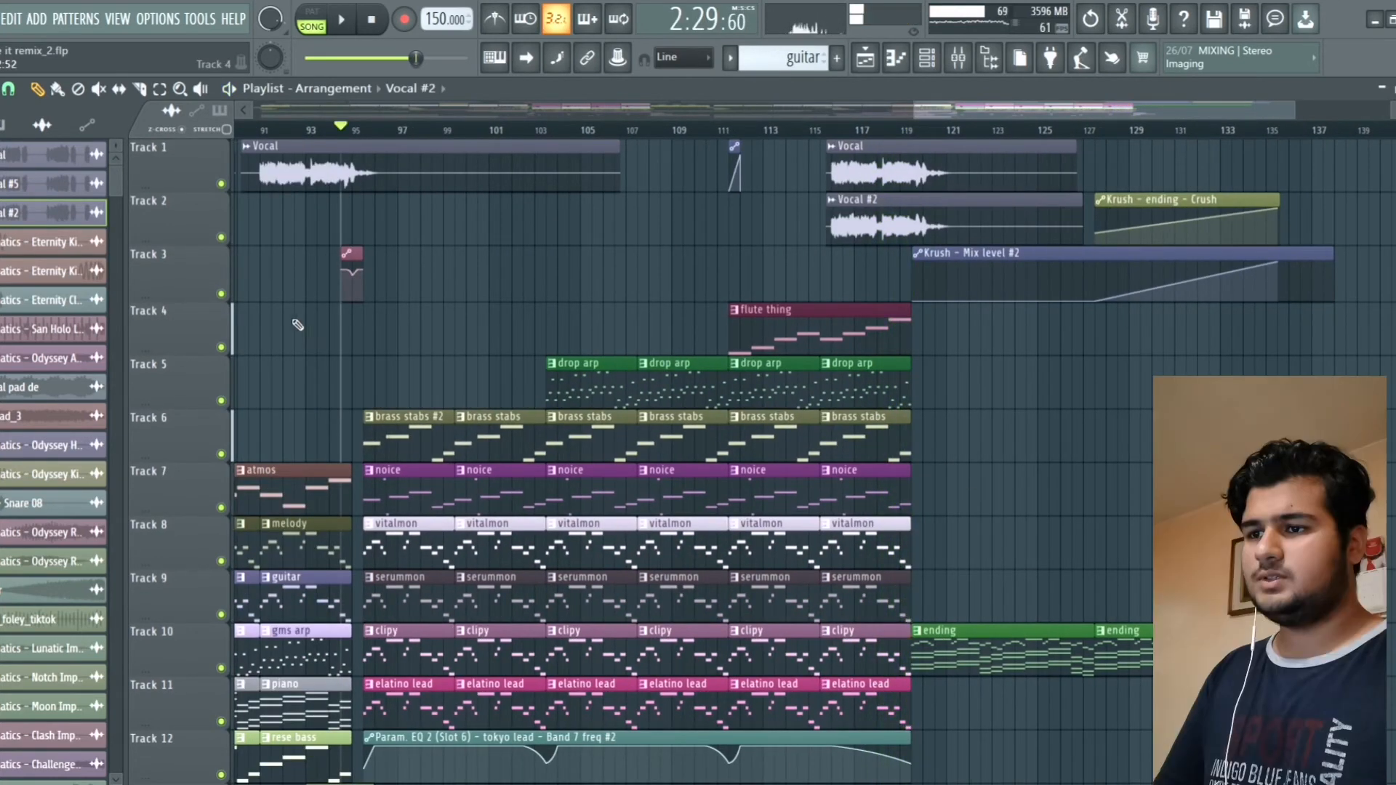
Step: Play the drop's opening bars from just after bar 95 while reviewing its synth, bass, kick and snare layers
{"action": "scroll", "coordinate": [297, 325], "scroll_direction": "up", "scroll_amount": 4}
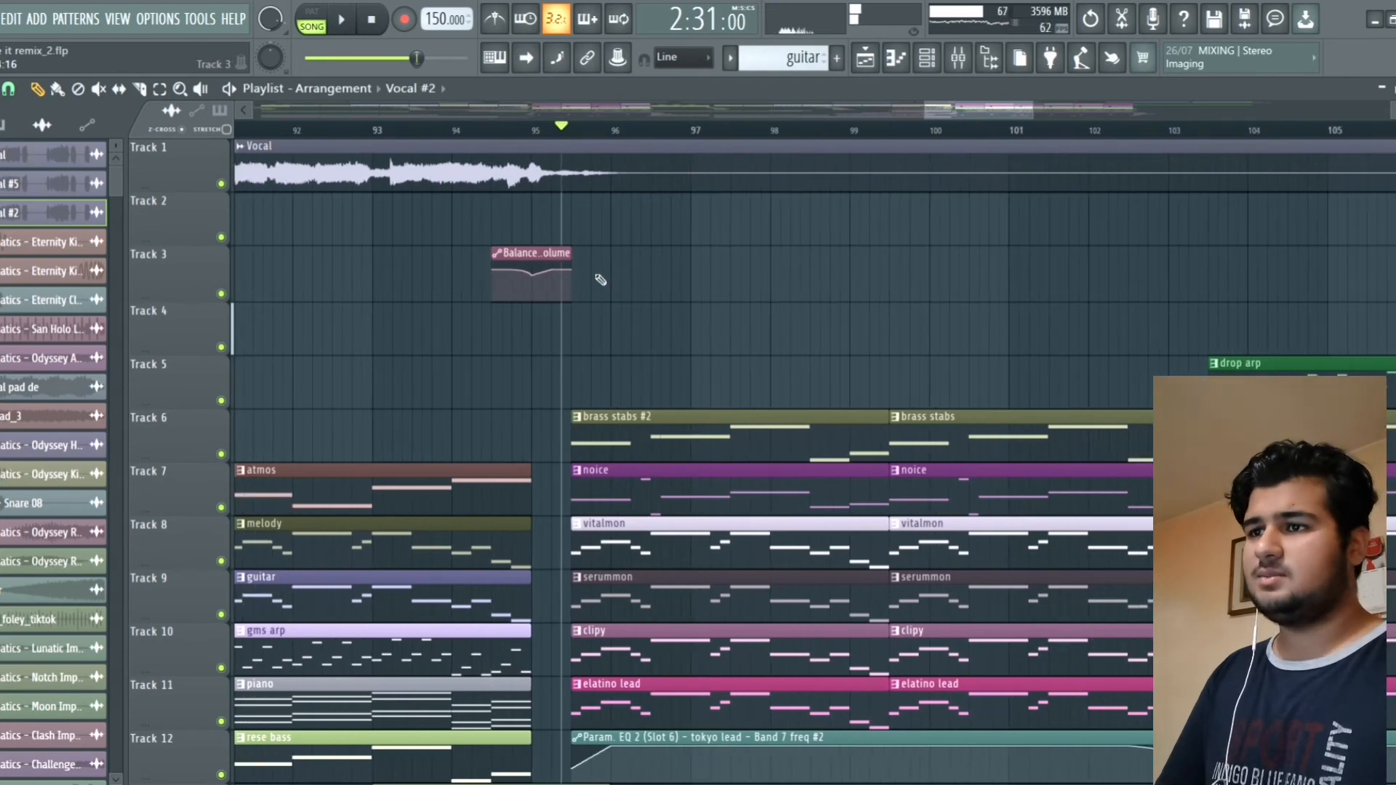
{"action": "scroll", "coordinate": [601, 280], "scroll_direction": "down", "scroll_amount": 2}
{"action": "scroll", "coordinate": [585, 189], "scroll_direction": "up", "scroll_amount": 1}
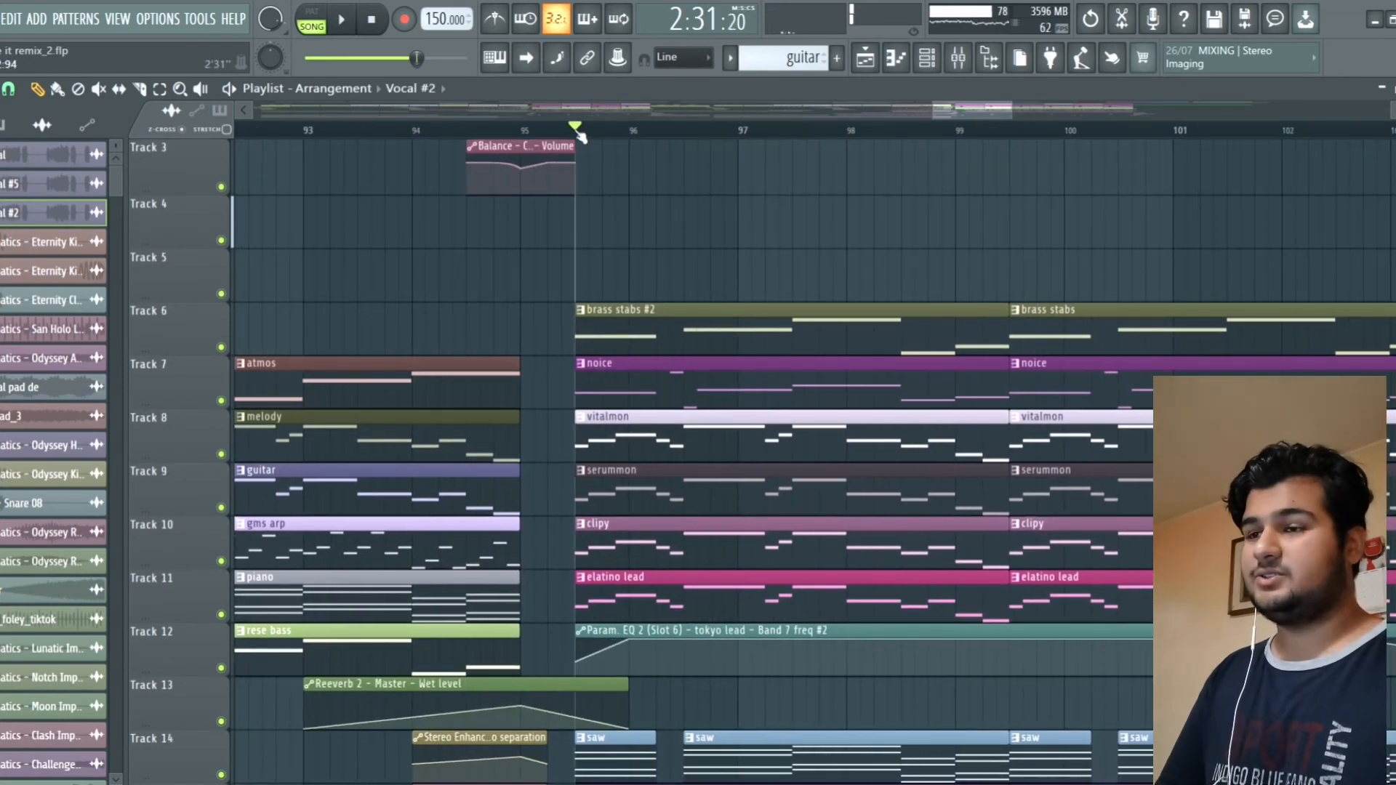
{"action": "scroll", "coordinate": [621, 242], "scroll_direction": "down", "scroll_amount": 7}
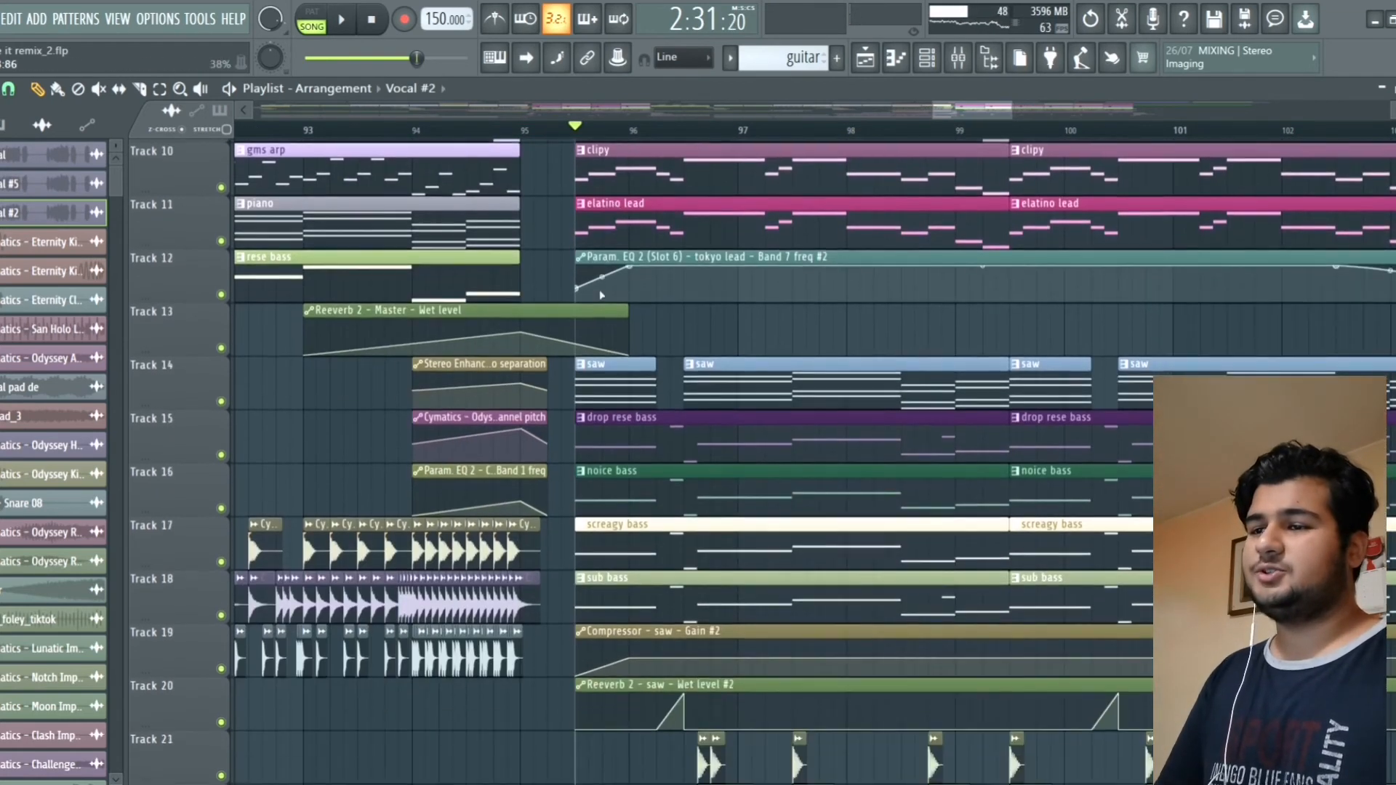
{"action": "key", "text": "space"}
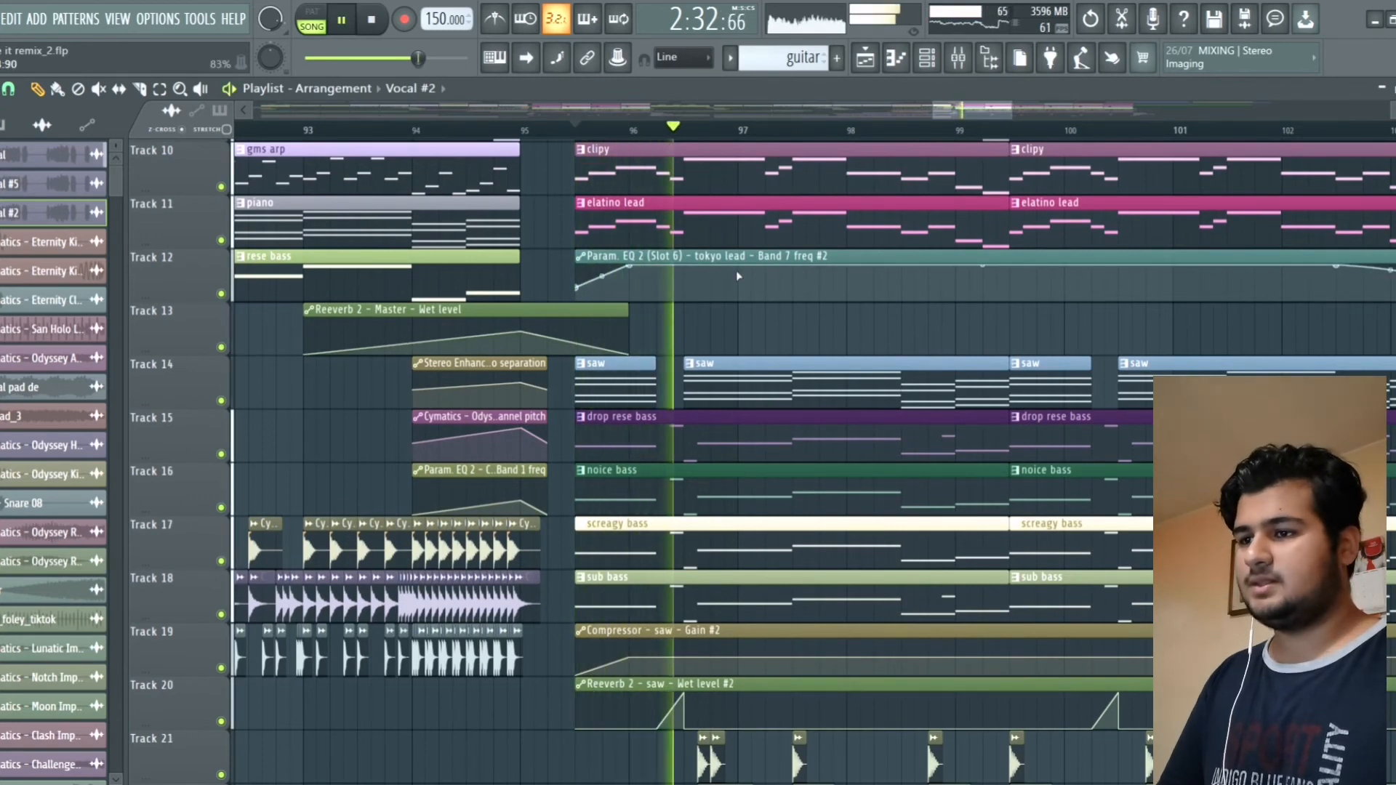
{"action": "scroll", "coordinate": [601, 372], "scroll_direction": "down", "scroll_amount": 6}
{"action": "scroll", "coordinate": [611, 382], "scroll_direction": "down", "scroll_amount": 2}
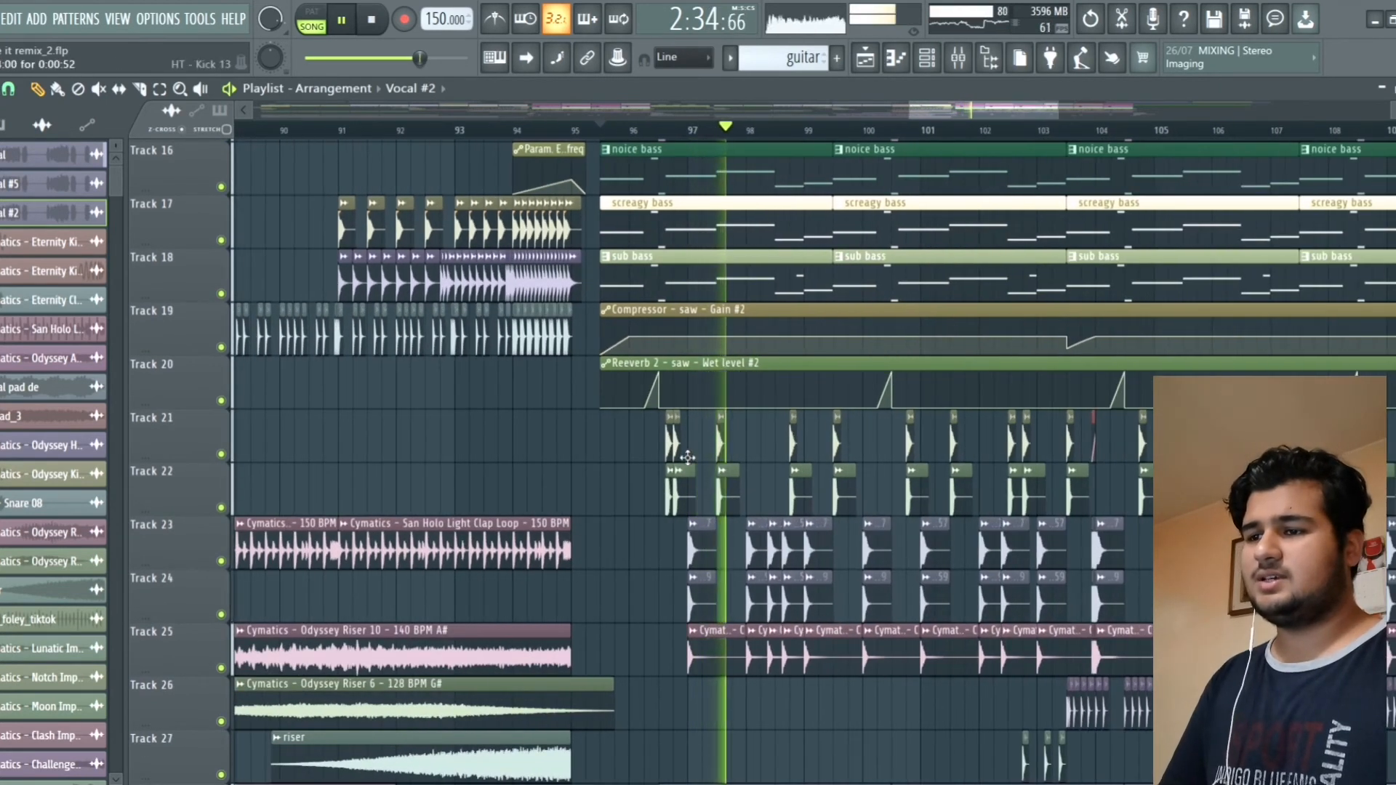
{"action": "scroll", "coordinate": [665, 452], "scroll_direction": "up", "scroll_amount": 2}
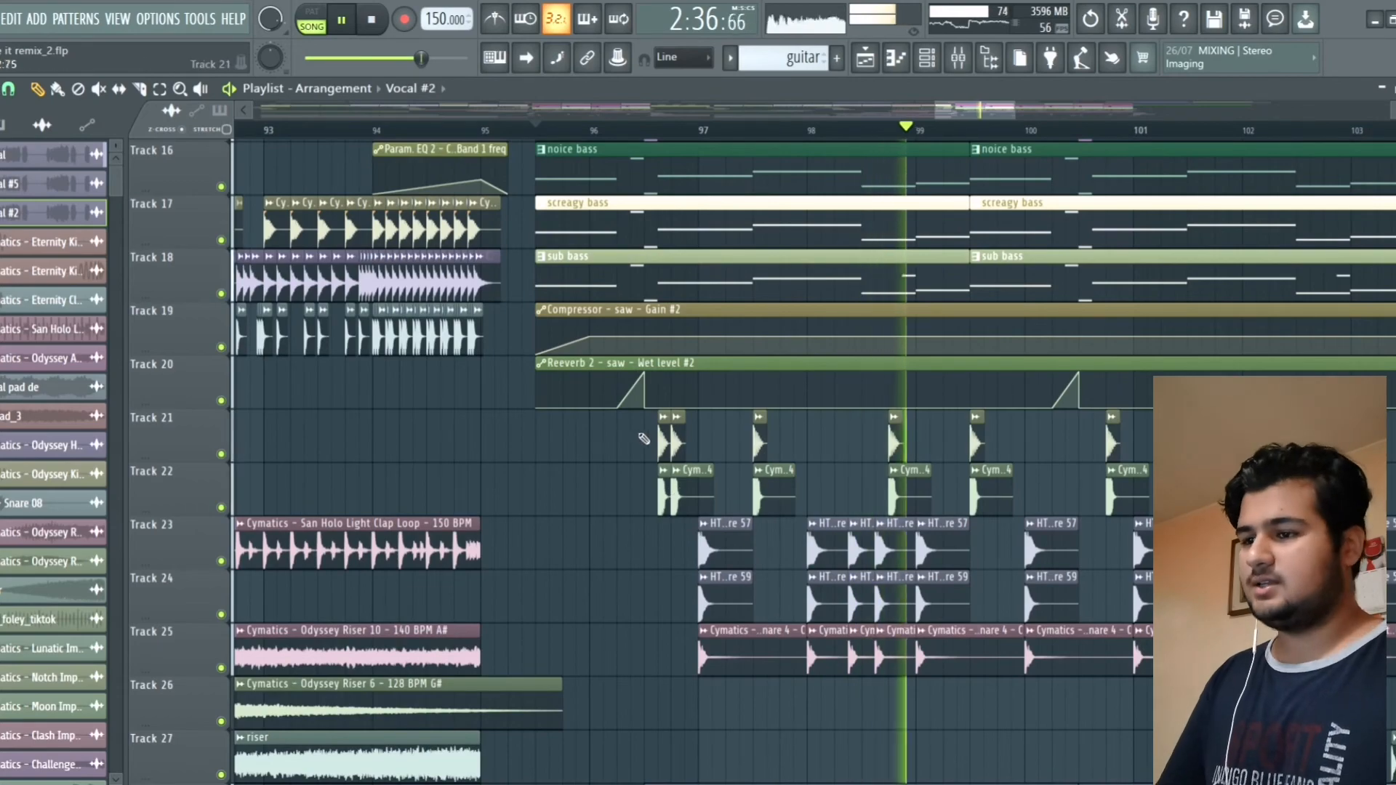
{"action": "scroll", "coordinate": [658, 440], "scroll_direction": "down", "scroll_amount": 4}
{"action": "key", "text": "space"}
Step: Review the drop's lower drum and effects tracks, and play from bar 103 where the drop arp enters
{"action": "scroll", "coordinate": [820, 454], "scroll_direction": "down", "scroll_amount": 11}
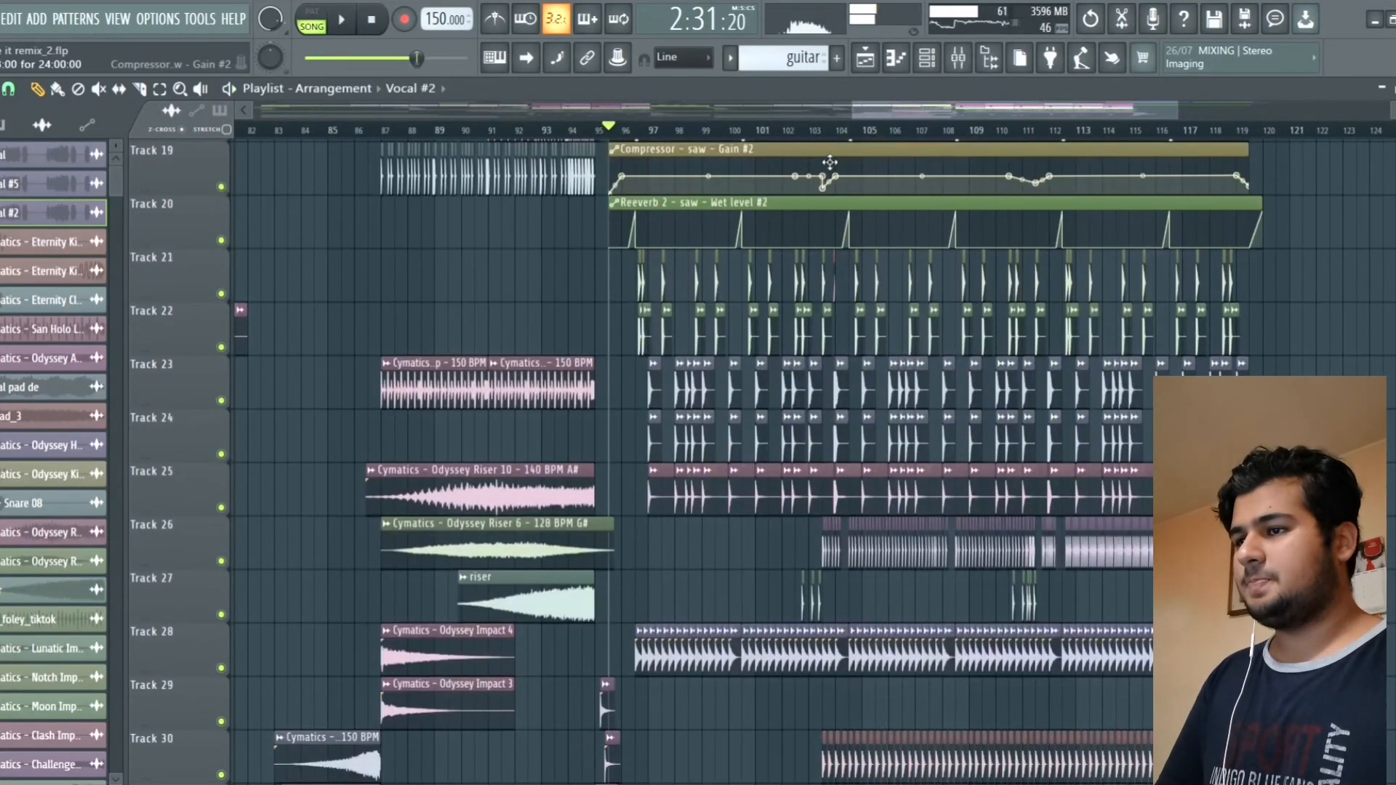
{"action": "scroll", "coordinate": [830, 240], "scroll_direction": "down", "scroll_amount": 6}
{"action": "scroll", "coordinate": [1010, 316], "scroll_direction": "up", "scroll_amount": 20}
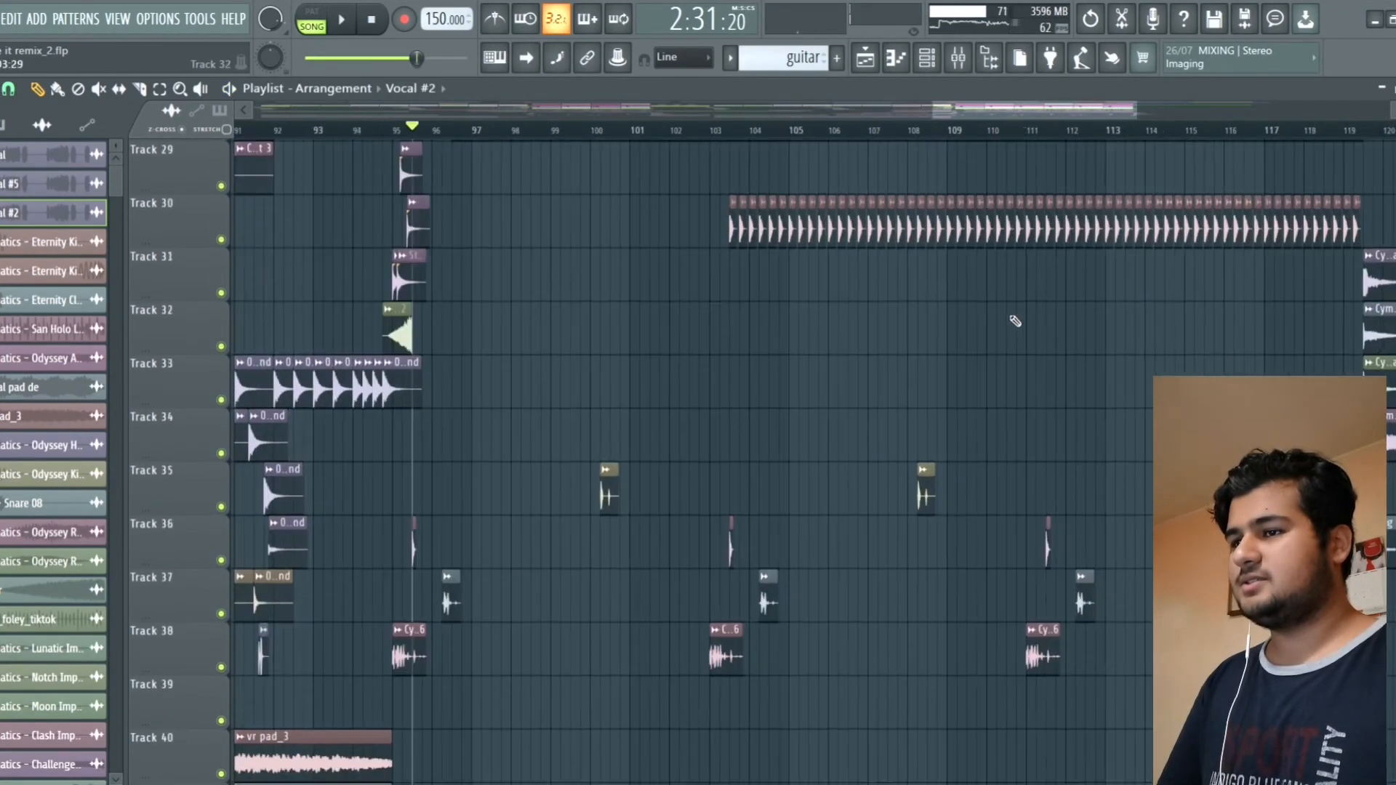
{"action": "scroll", "coordinate": [738, 226], "scroll_direction": "up", "scroll_amount": 7}
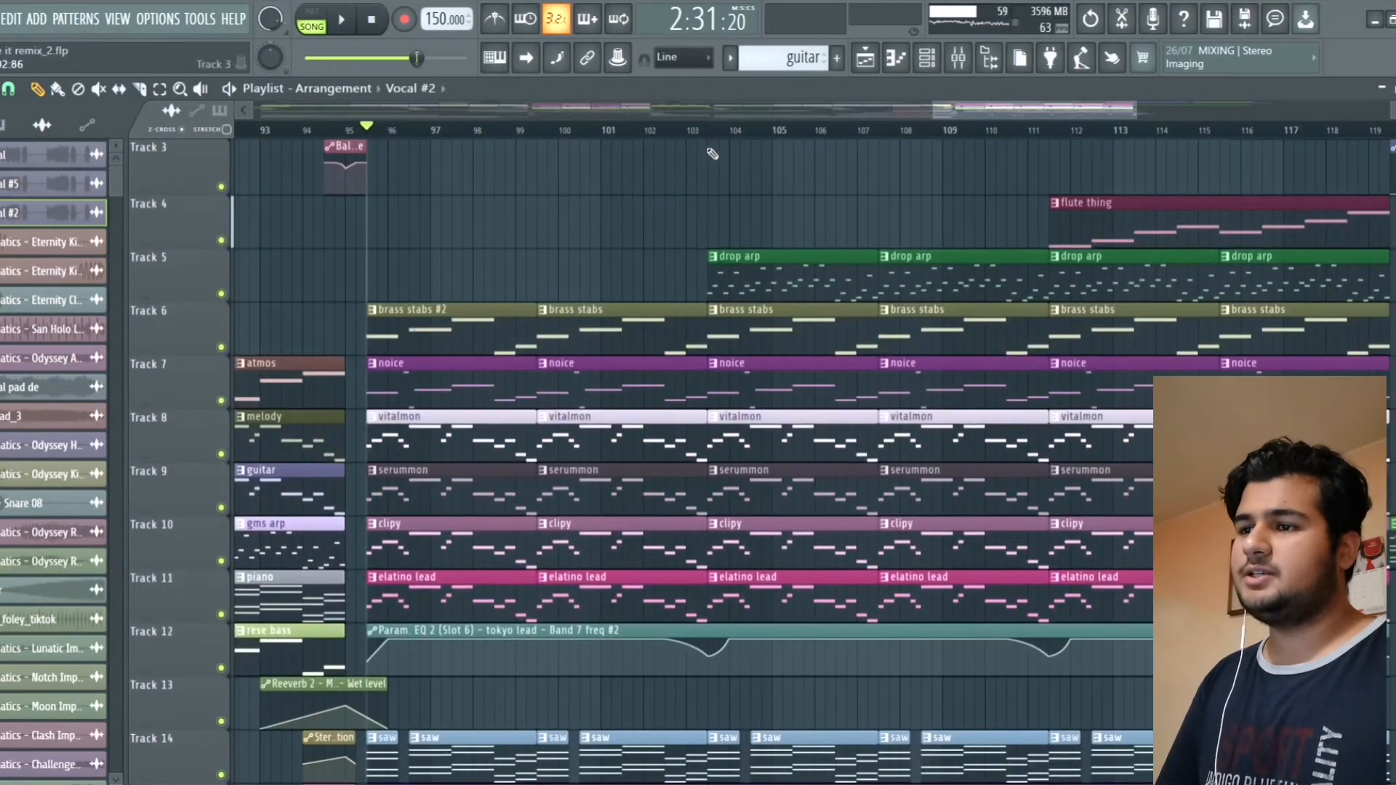
{"action": "left_click", "coordinate": [712, 131]}
{"action": "key", "text": "space"}
{"action": "scroll", "coordinate": [749, 195], "scroll_direction": "down", "scroll_amount": 1}
{"action": "scroll", "coordinate": [794, 197], "scroll_direction": "up", "scroll_amount": 2}
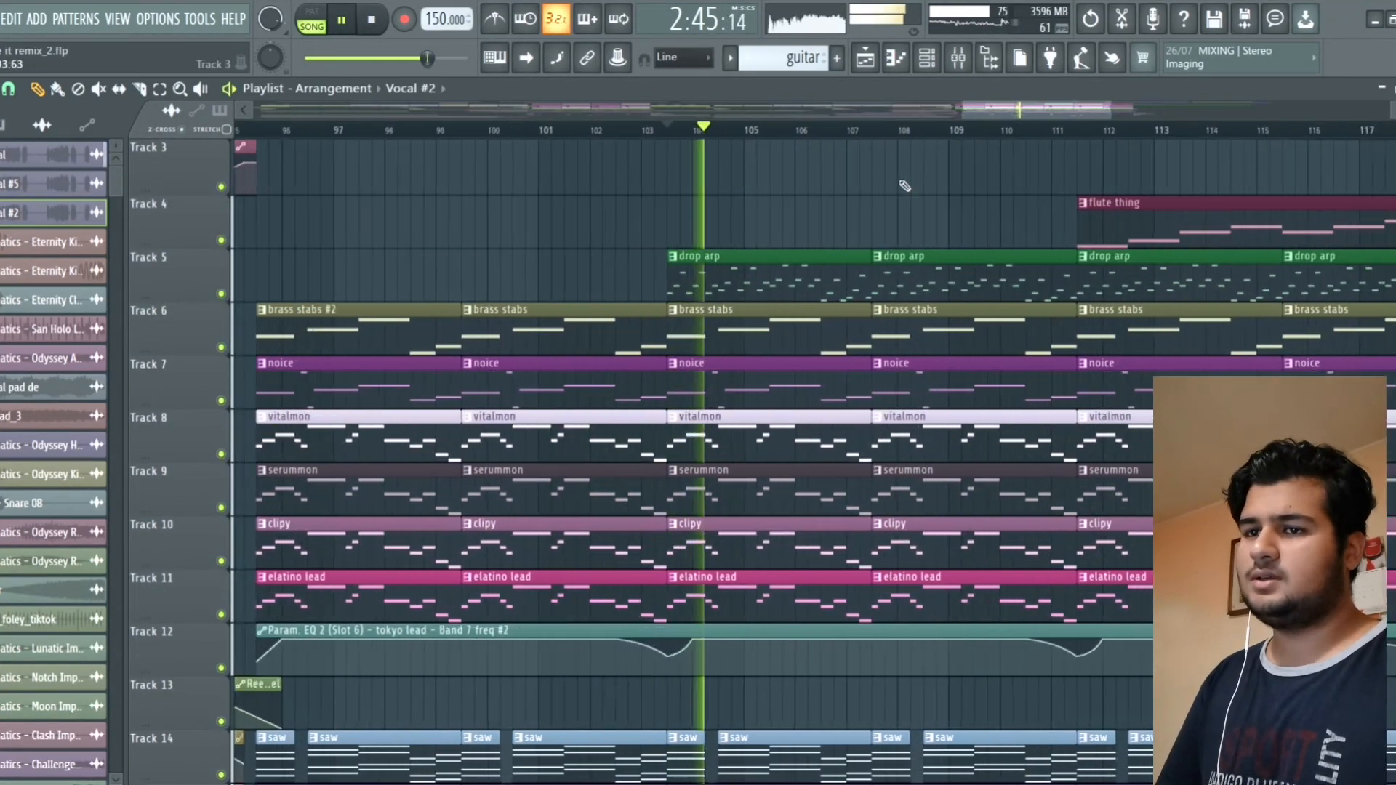
Step: Solo the drop arp on Track 5 and play it on its own from bar 103
{"action": "right_click", "coordinate": [221, 294]}
{"action": "key", "text": "space"}
{"action": "key", "text": "space"}
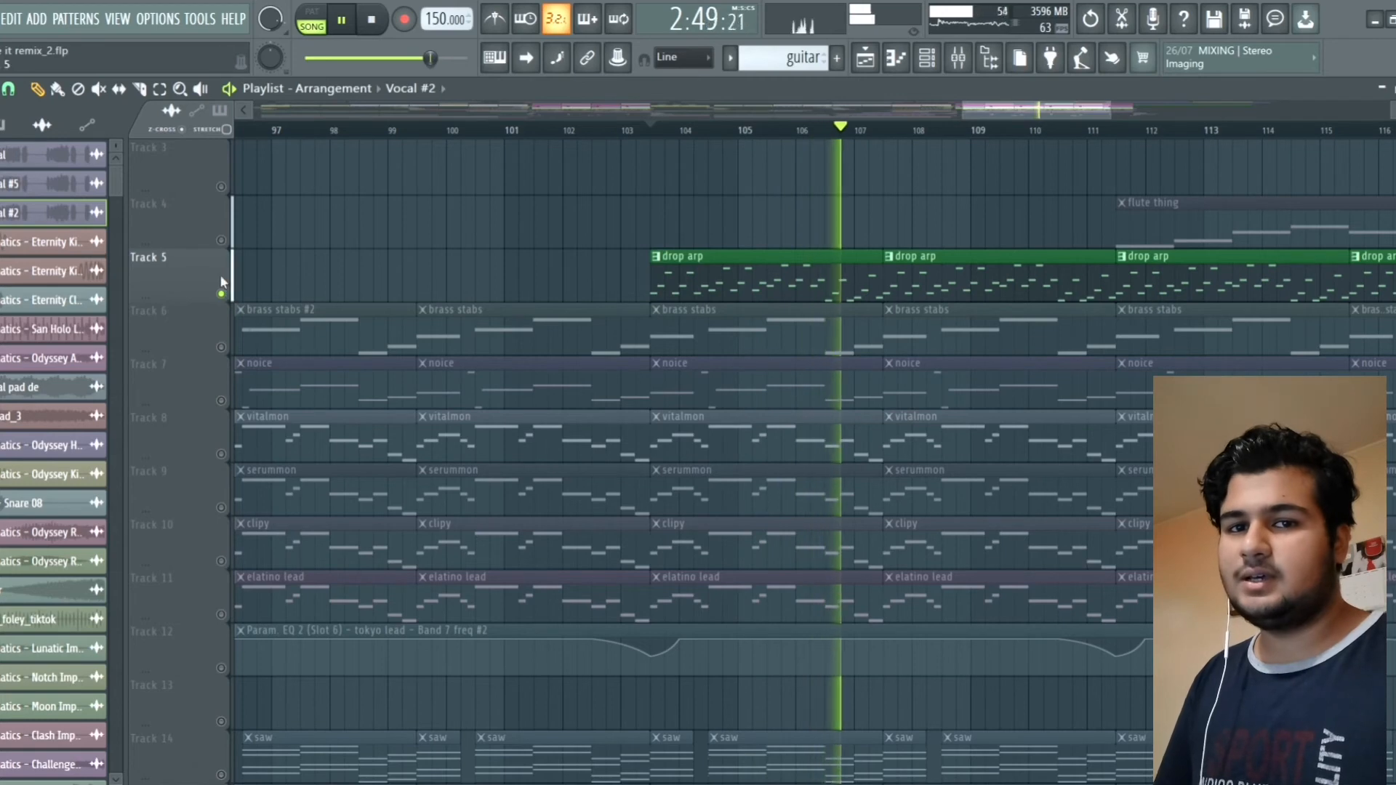
{"action": "key", "text": "space"}
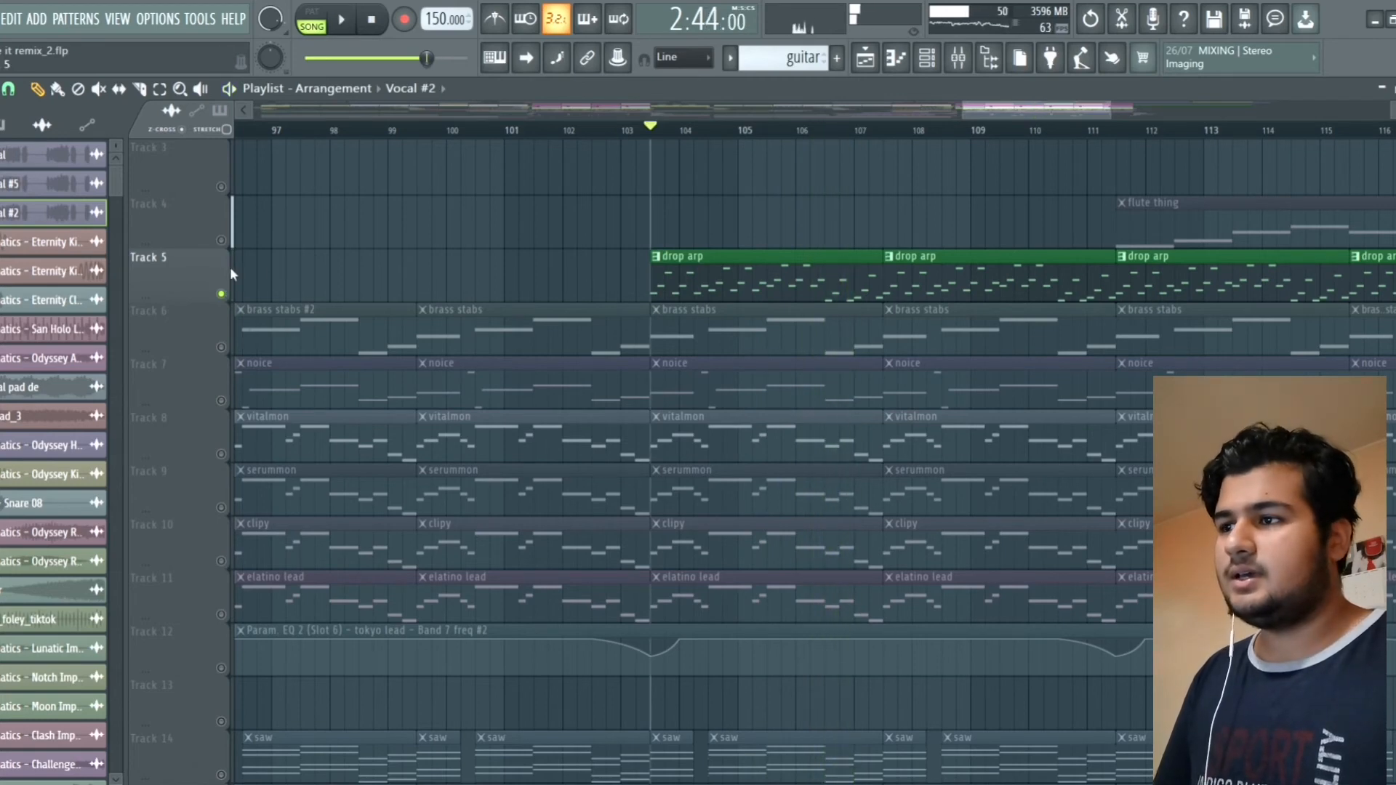
Step: Unsolo the drop arp and inspect the bank, program and sound settings of its GMS #2 synth
{"action": "right_click", "coordinate": [223, 293]}
{"action": "key", "text": "space"}
{"action": "key", "text": "space"}
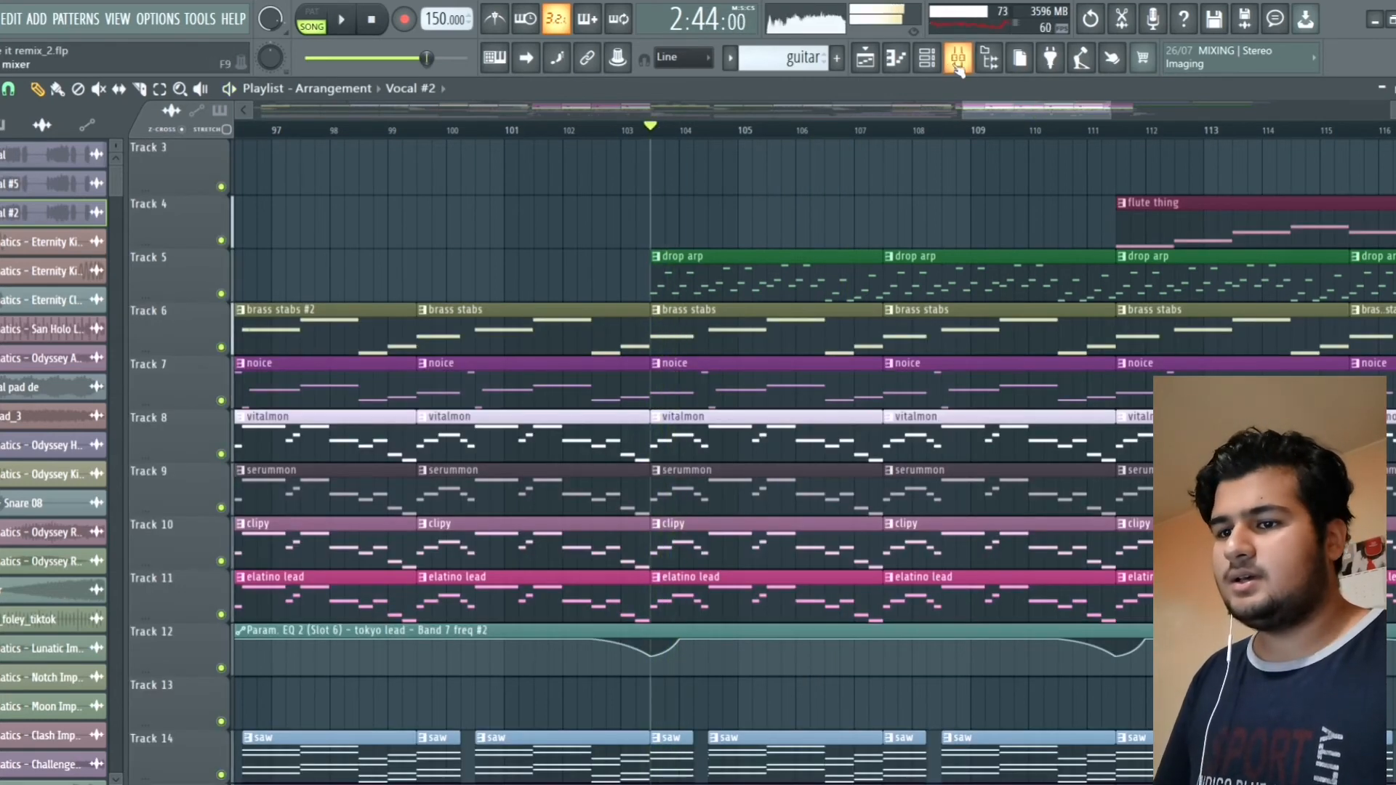
{"action": "left_click", "coordinate": [932, 65]}
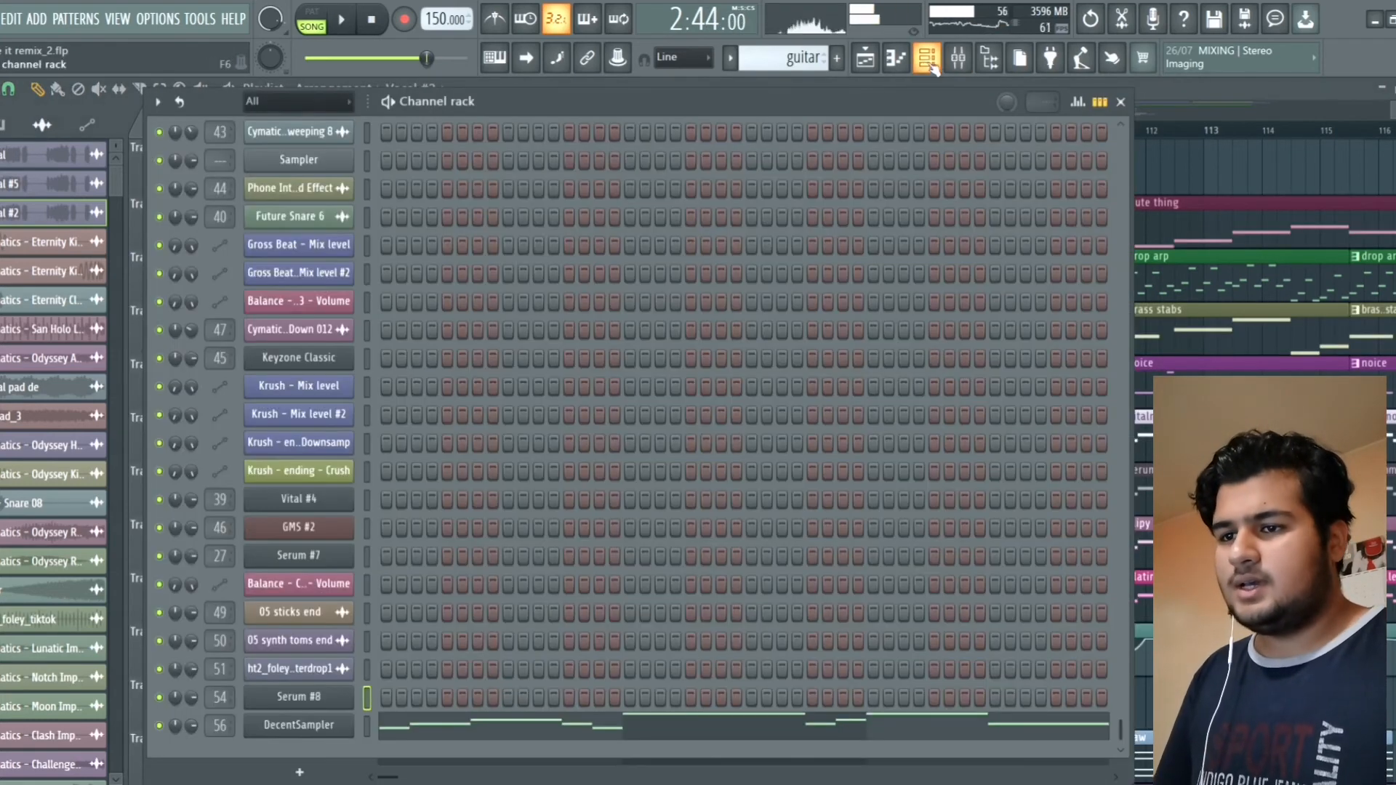
{"action": "left_click", "coordinate": [349, 530]}
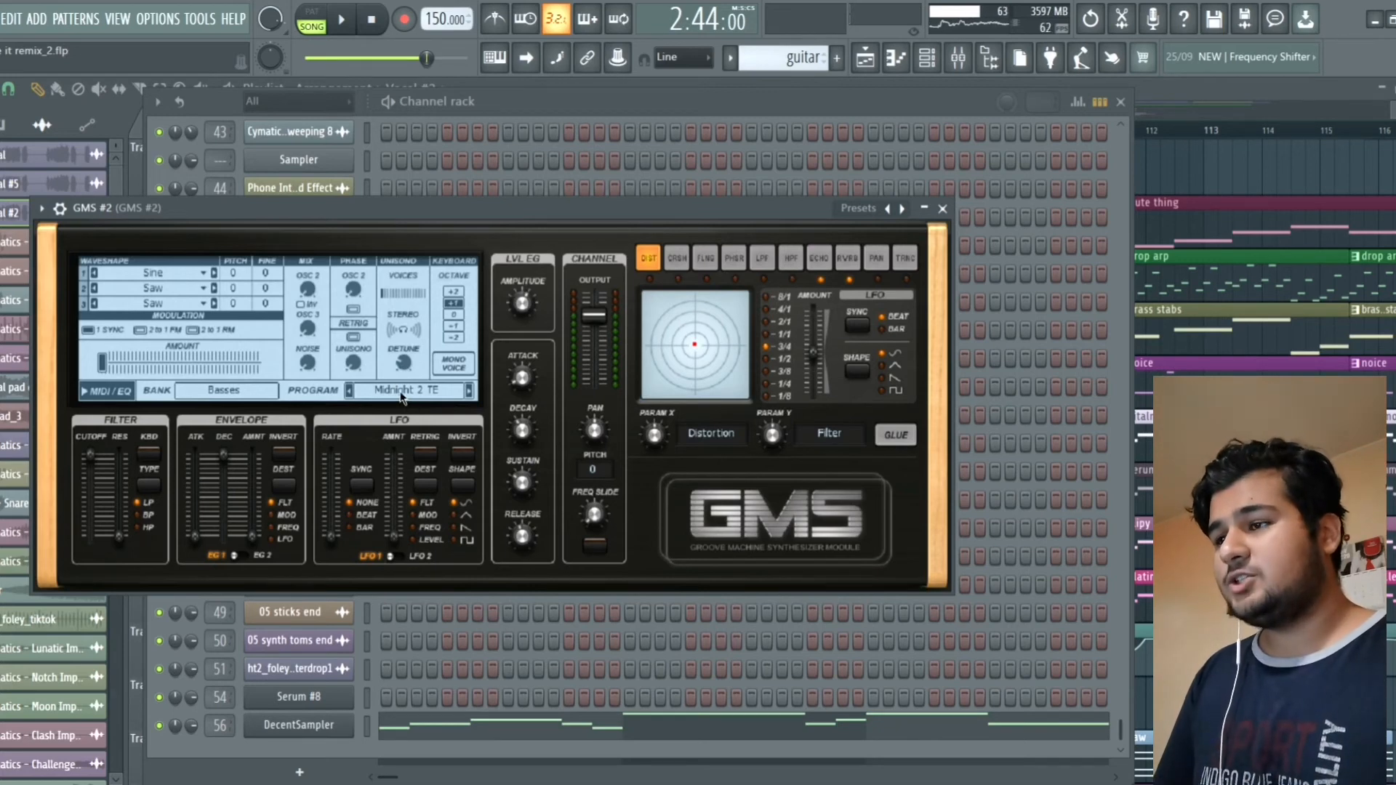
{"action": "left_click", "coordinate": [942, 208]}
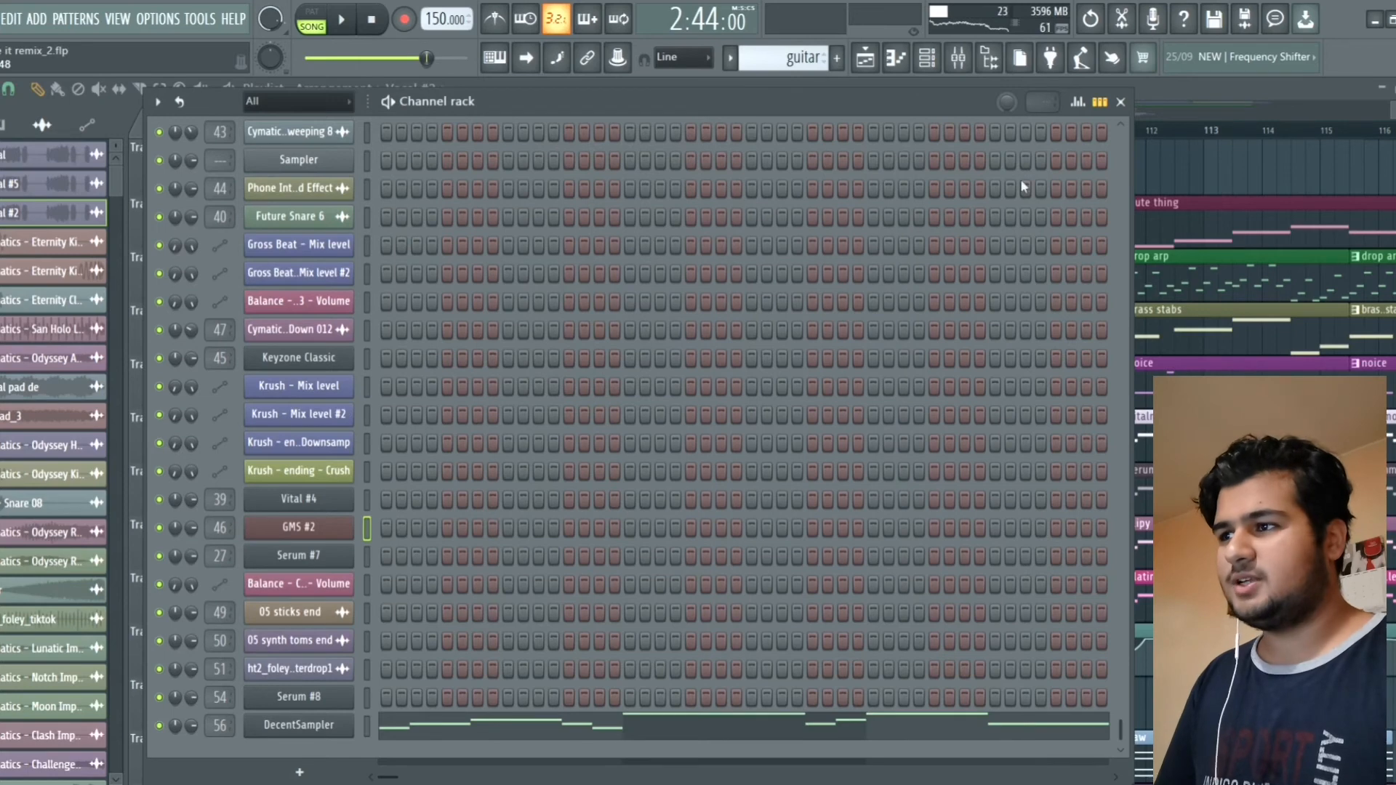
{"action": "left_click", "coordinate": [1120, 103]}
Step: Play the full drop briefly from bar 103, and move the playhead to the flute thing pattern's start at bar 111
{"action": "scroll", "coordinate": [999, 216], "scroll_direction": "up", "scroll_amount": 3}
{"action": "scroll", "coordinate": [1000, 216], "scroll_direction": "up", "scroll_amount": 2}
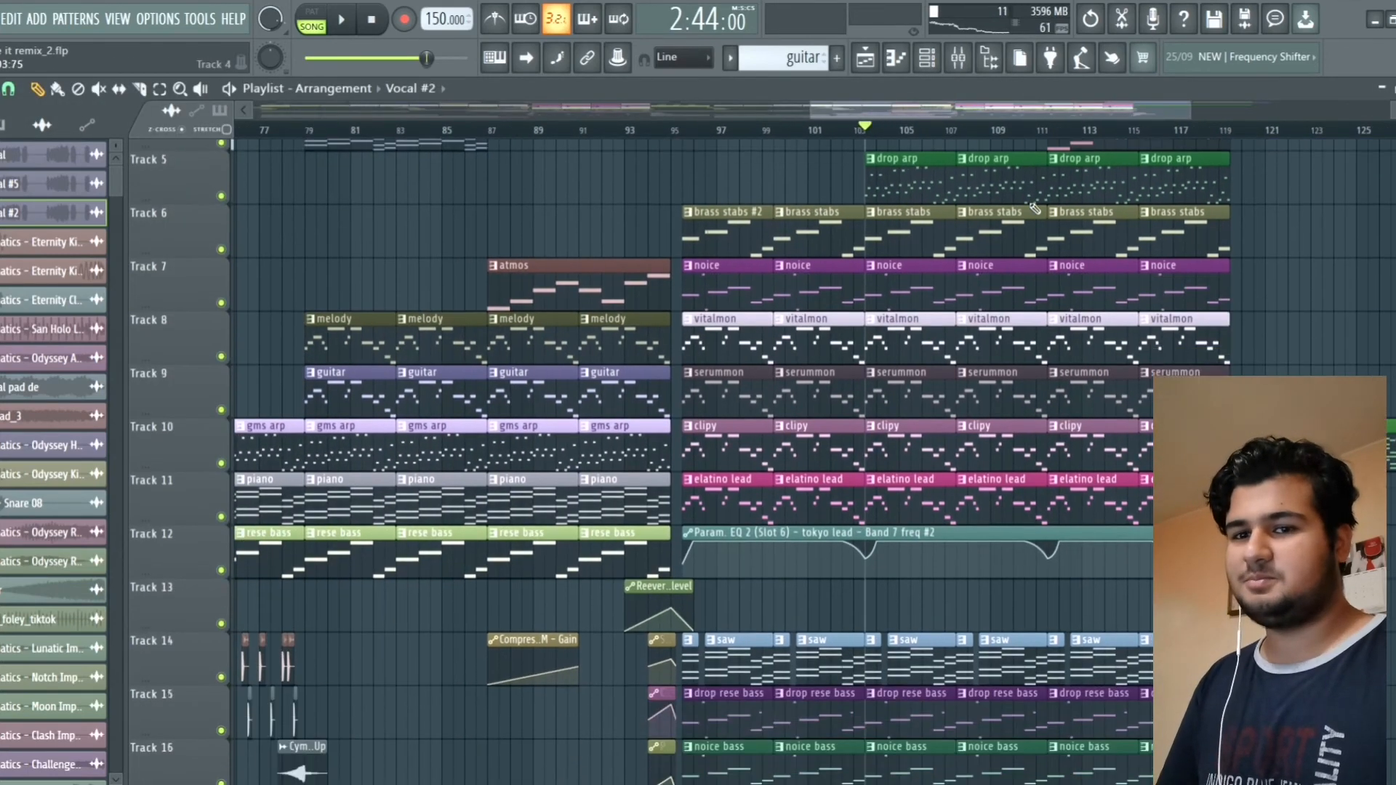
{"action": "scroll", "coordinate": [1034, 208], "scroll_direction": "up", "scroll_amount": 3}
{"action": "scroll", "coordinate": [934, 189], "scroll_direction": "up", "scroll_amount": 3}
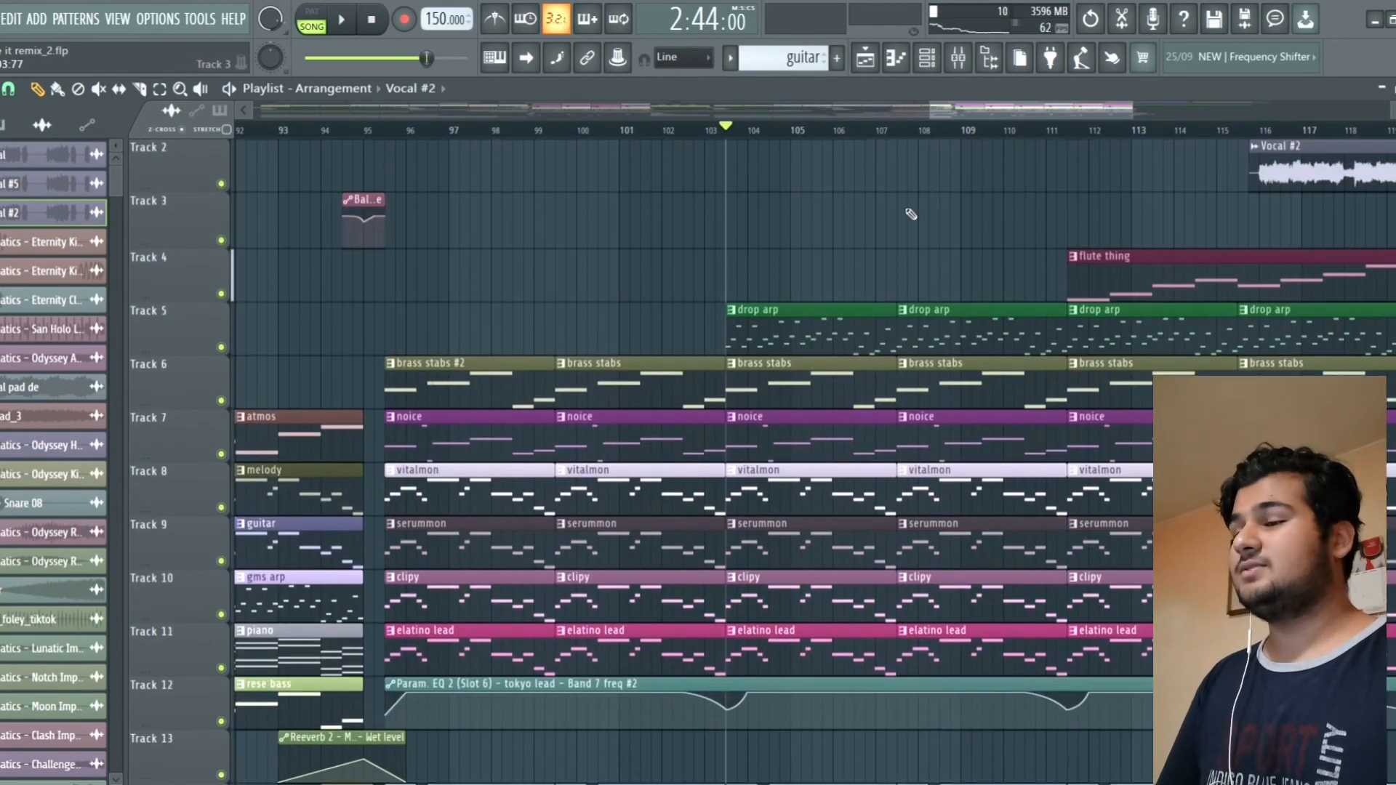
{"action": "scroll", "coordinate": [938, 218], "scroll_direction": "down", "scroll_amount": 3}
{"action": "scroll", "coordinate": [977, 226], "scroll_direction": "down", "scroll_amount": 2}
{"action": "key", "text": "space"}
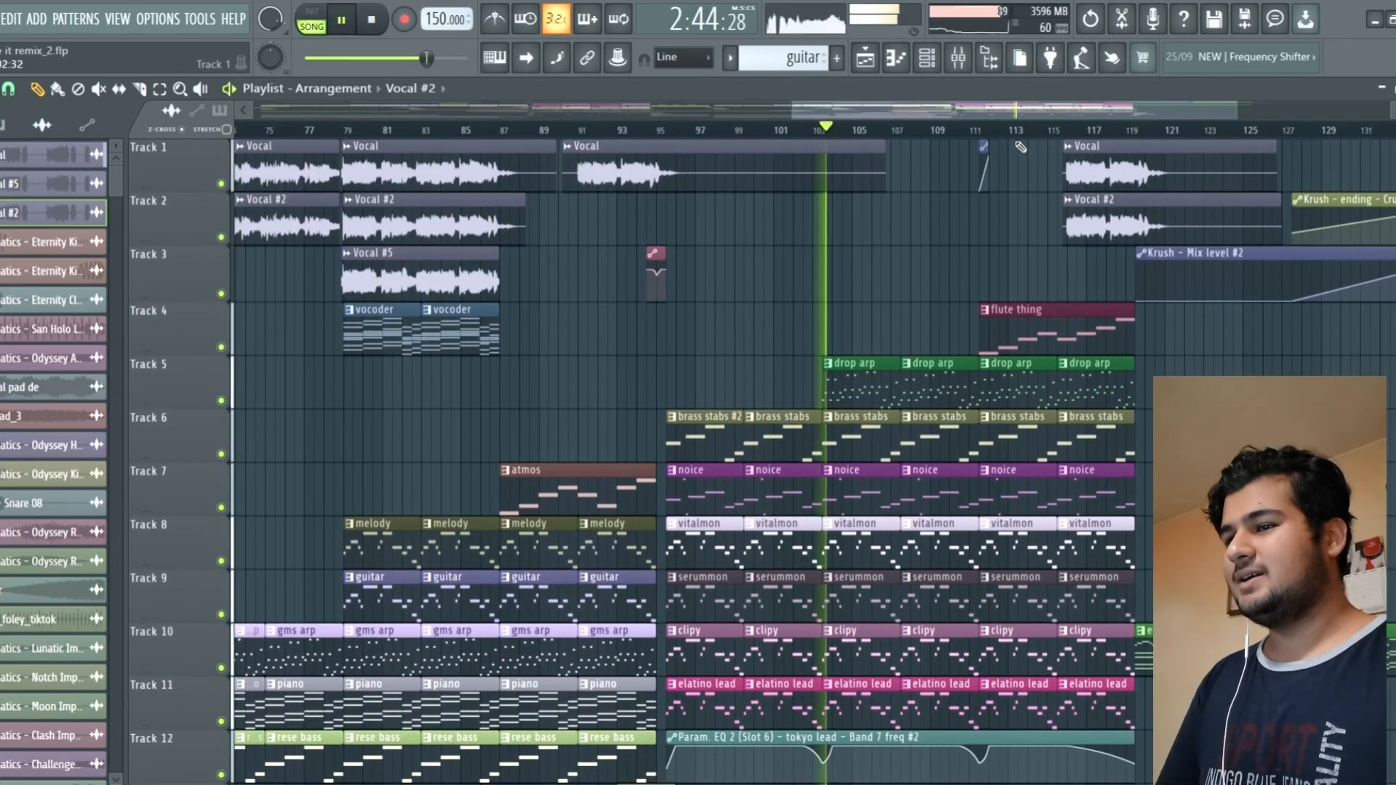
{"action": "left_click", "coordinate": [982, 131]}
{"action": "scroll", "coordinate": [981, 222], "scroll_direction": "up", "scroll_amount": 3}
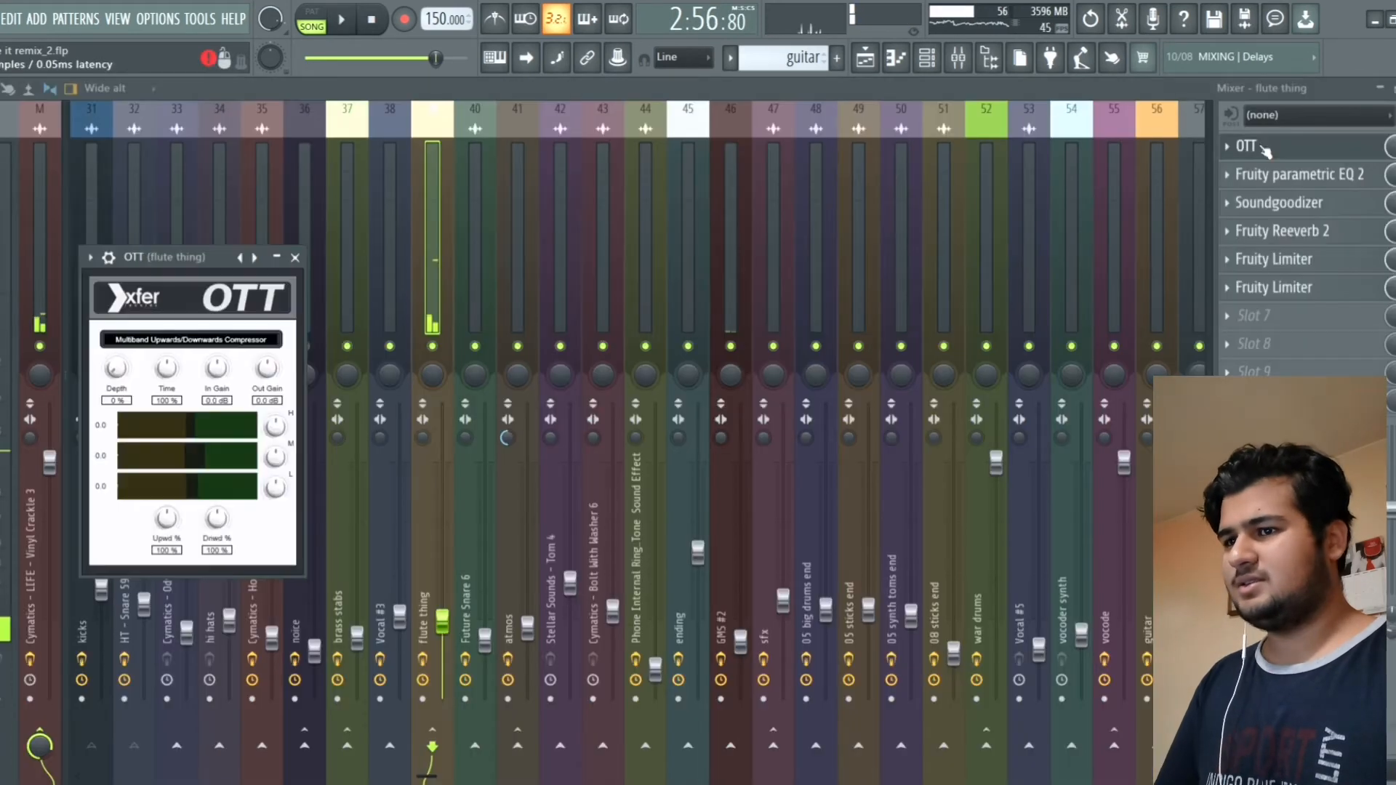
Step: Close the flute thing track's OTT window and inspect the oscillator, envelope and effects settings of its Vital #4 synth
{"action": "left_click", "coordinate": [1264, 148]}
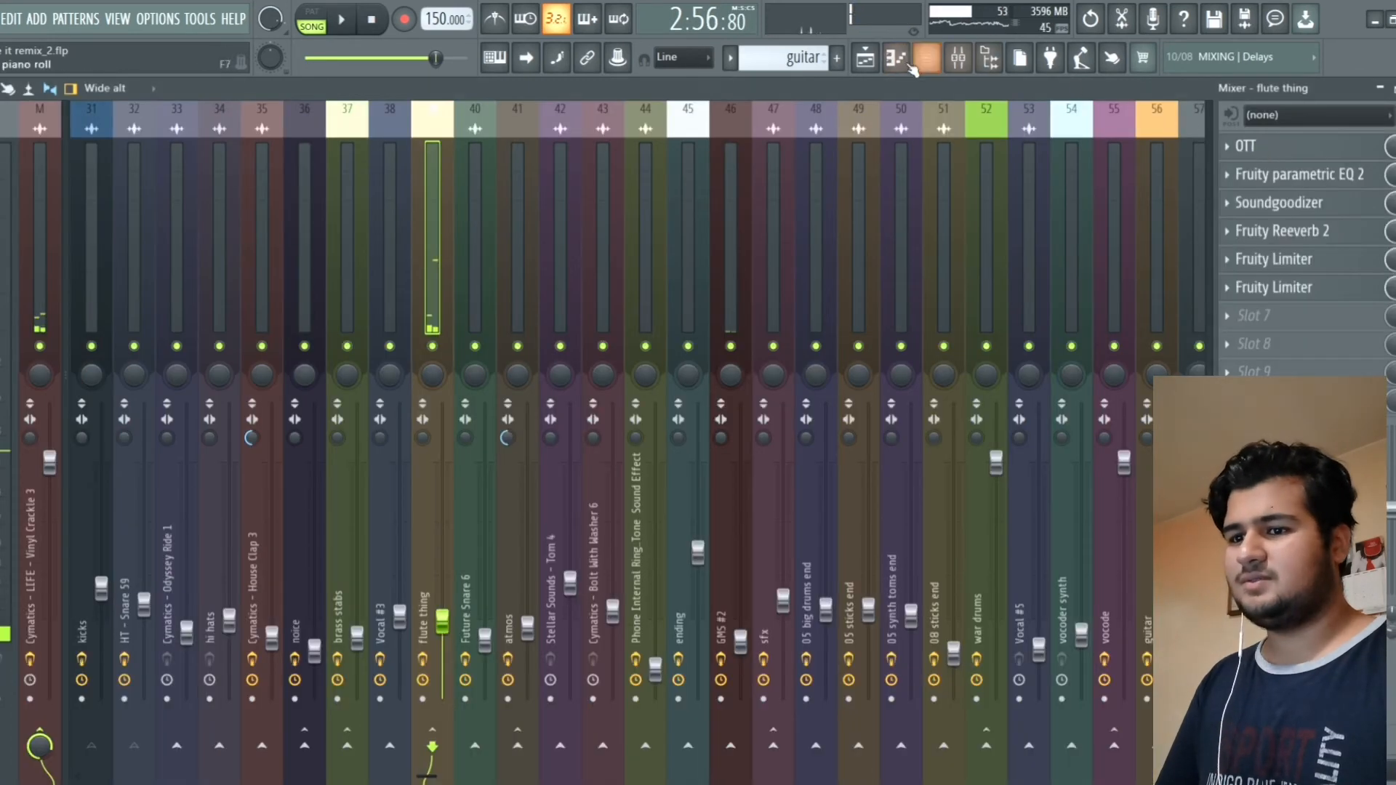
{"action": "left_click", "coordinate": [924, 59]}
{"action": "key", "text": "space"}
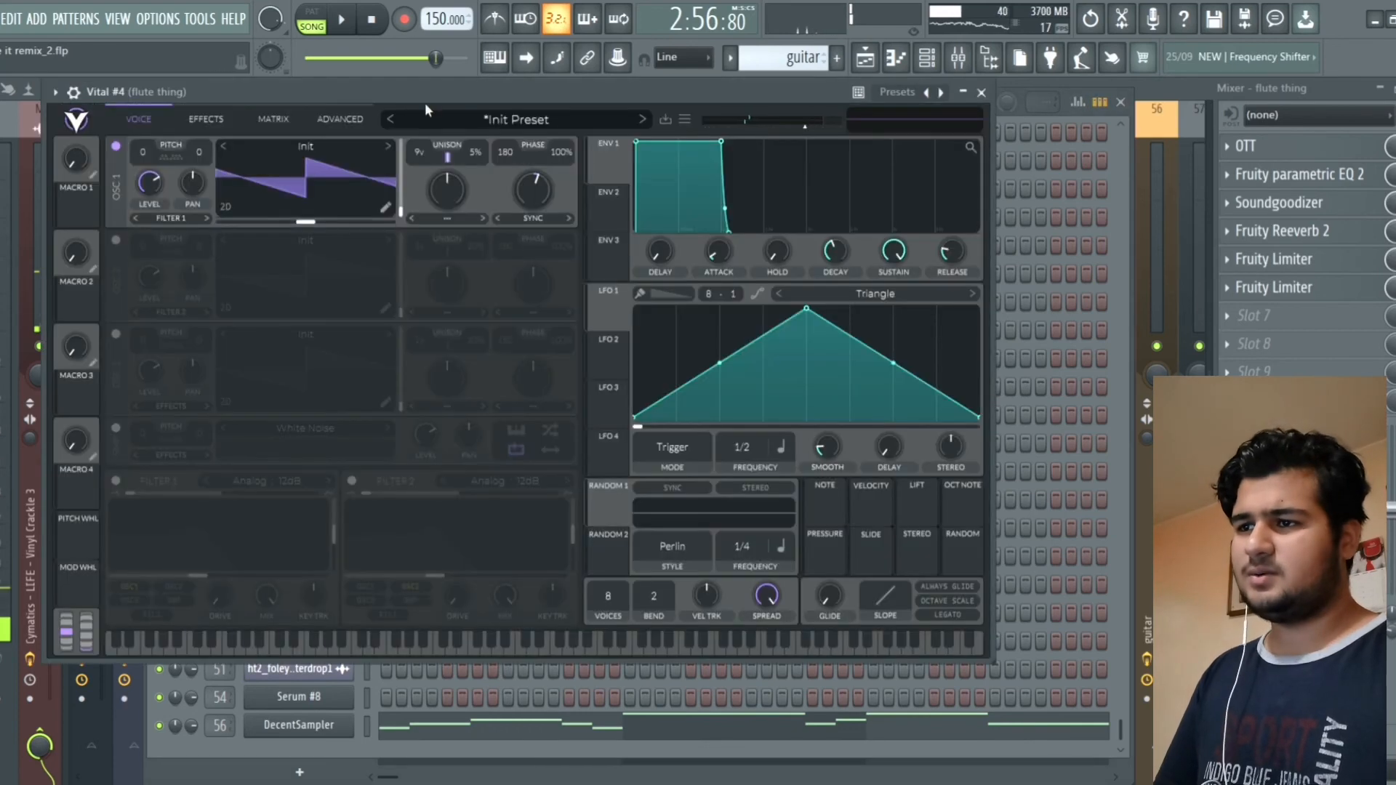
{"action": "left_click_drag", "start_coordinate": [424, 102], "coordinate": [630, 138]}
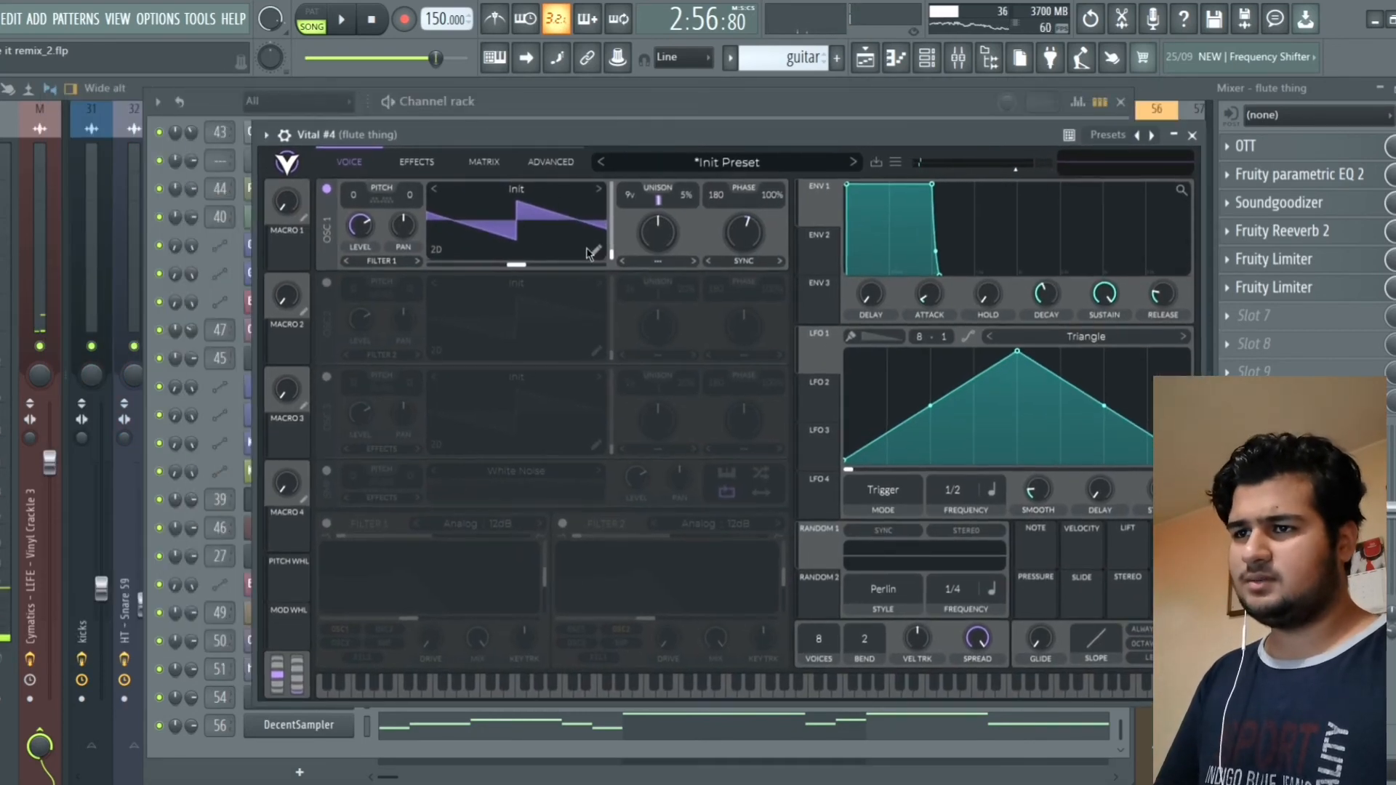
{"action": "left_click", "coordinate": [420, 163]}
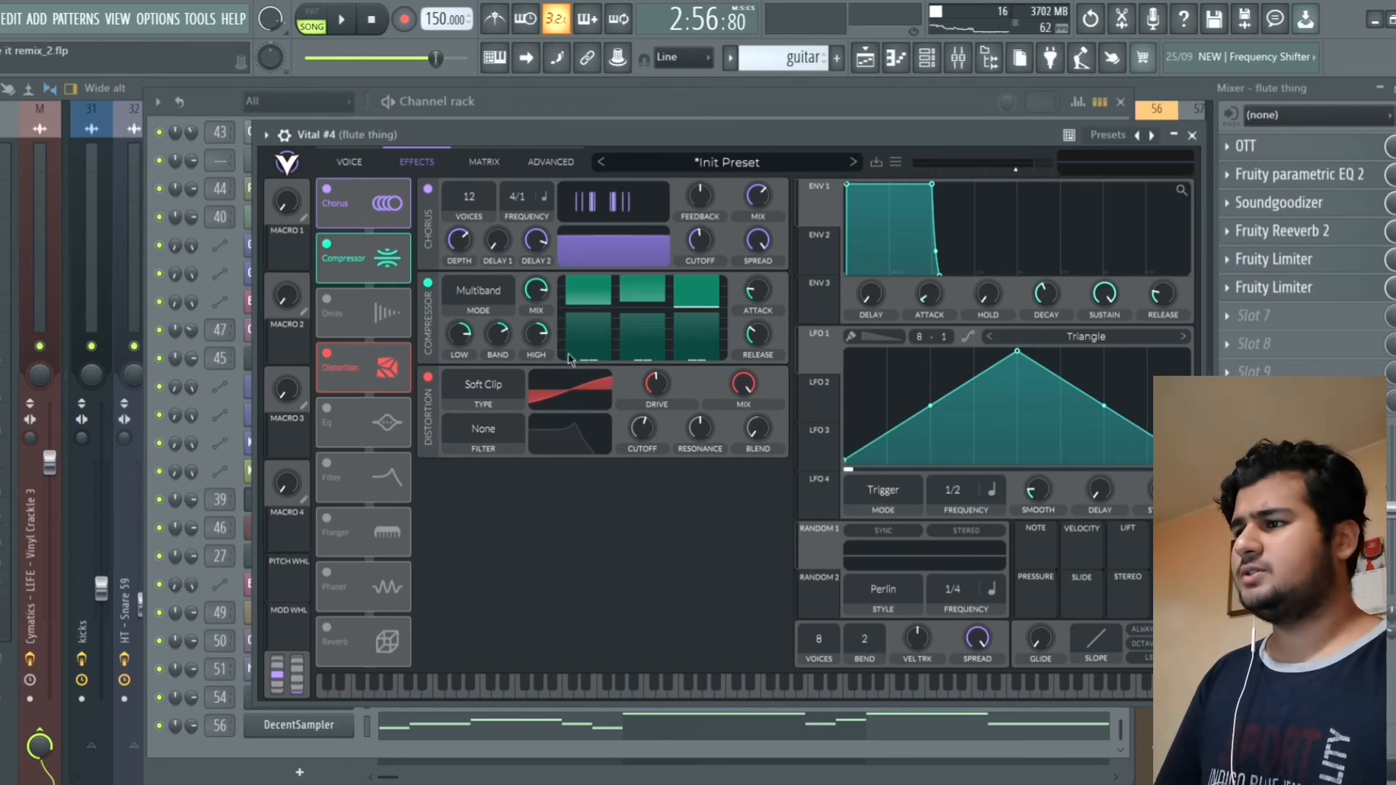
{"action": "left_click", "coordinate": [1192, 137]}
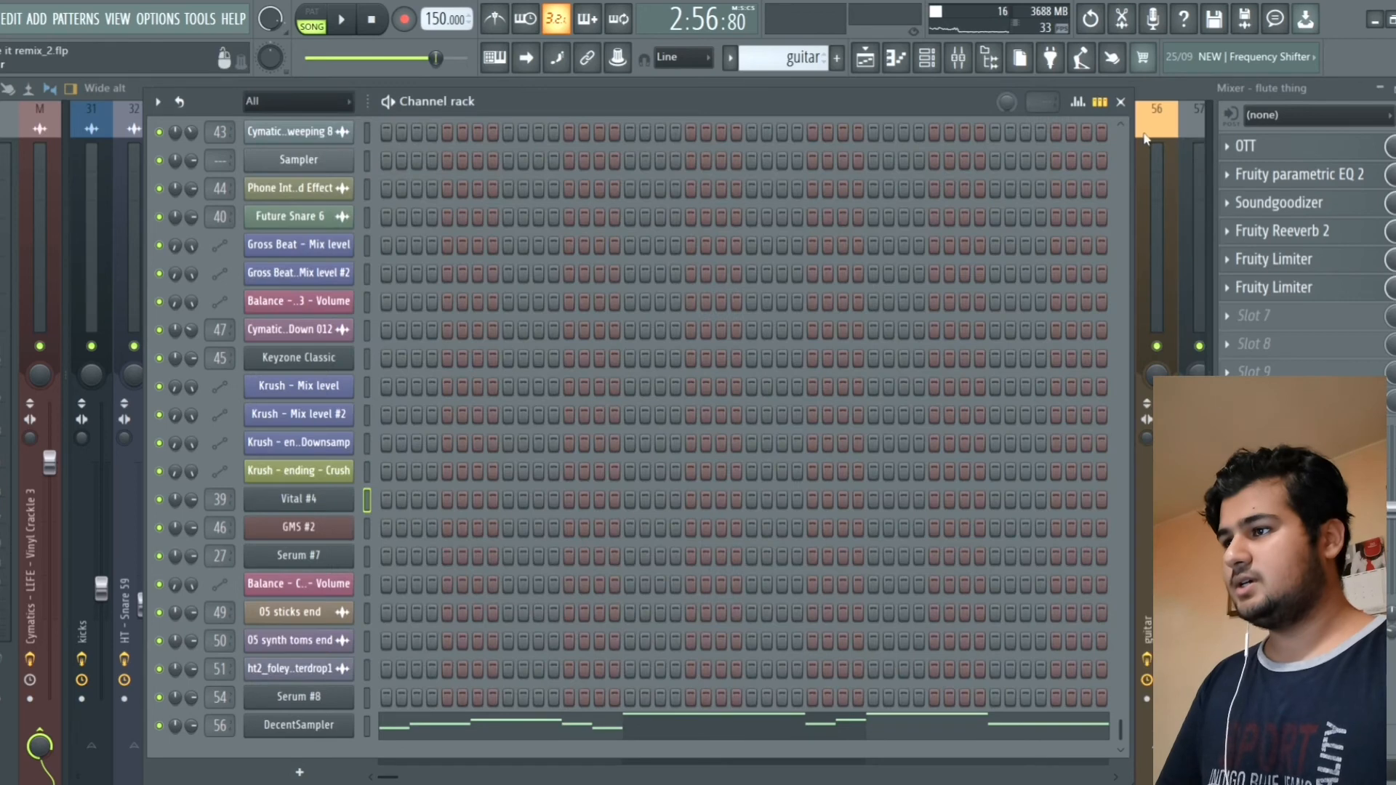
{"action": "left_click", "coordinate": [1122, 103]}
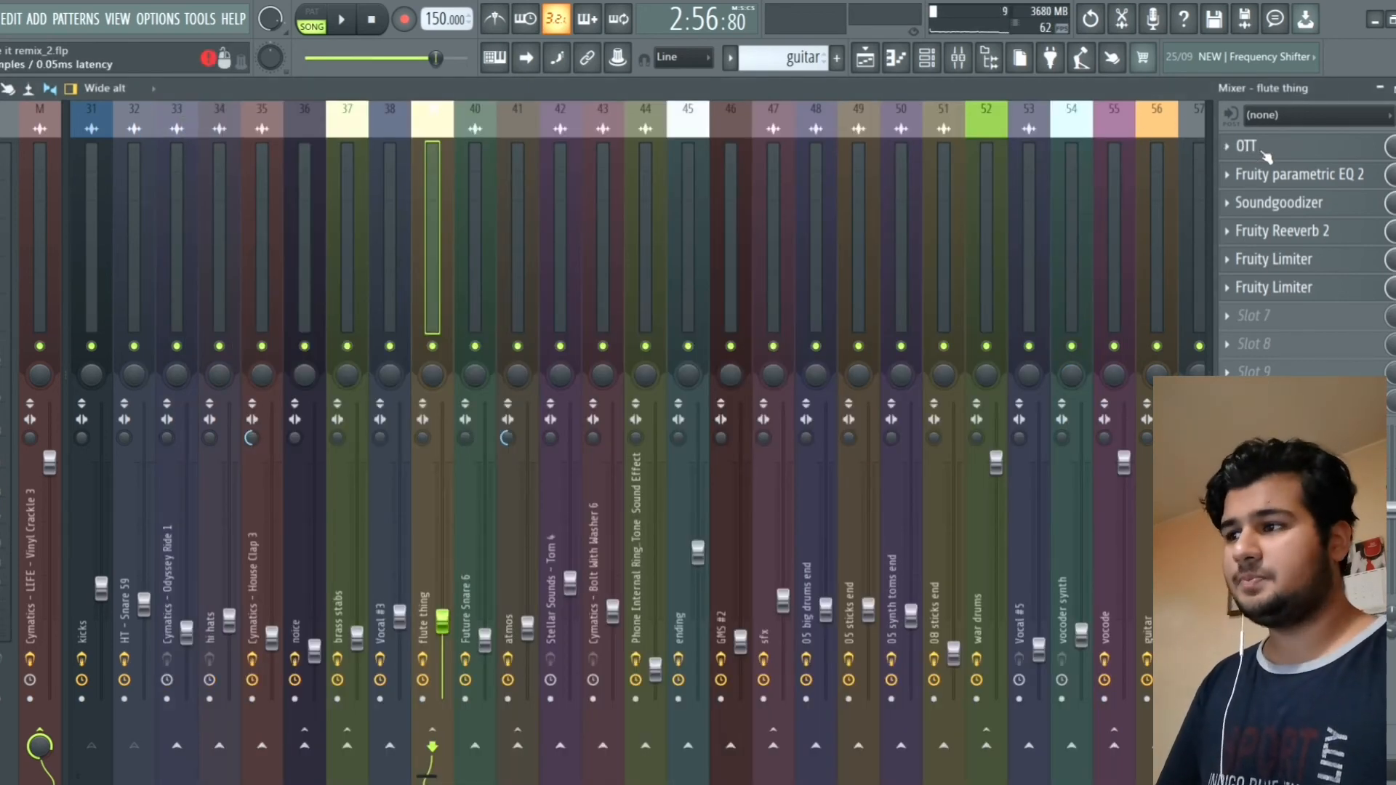
Step: Inspect the OTT and Fruity parametric EQ 2 settings on the flute thing mixer track
{"action": "left_click", "coordinate": [1263, 151]}
{"action": "left_click", "coordinate": [1263, 151]}
{"action": "left_click", "coordinate": [1270, 183]}
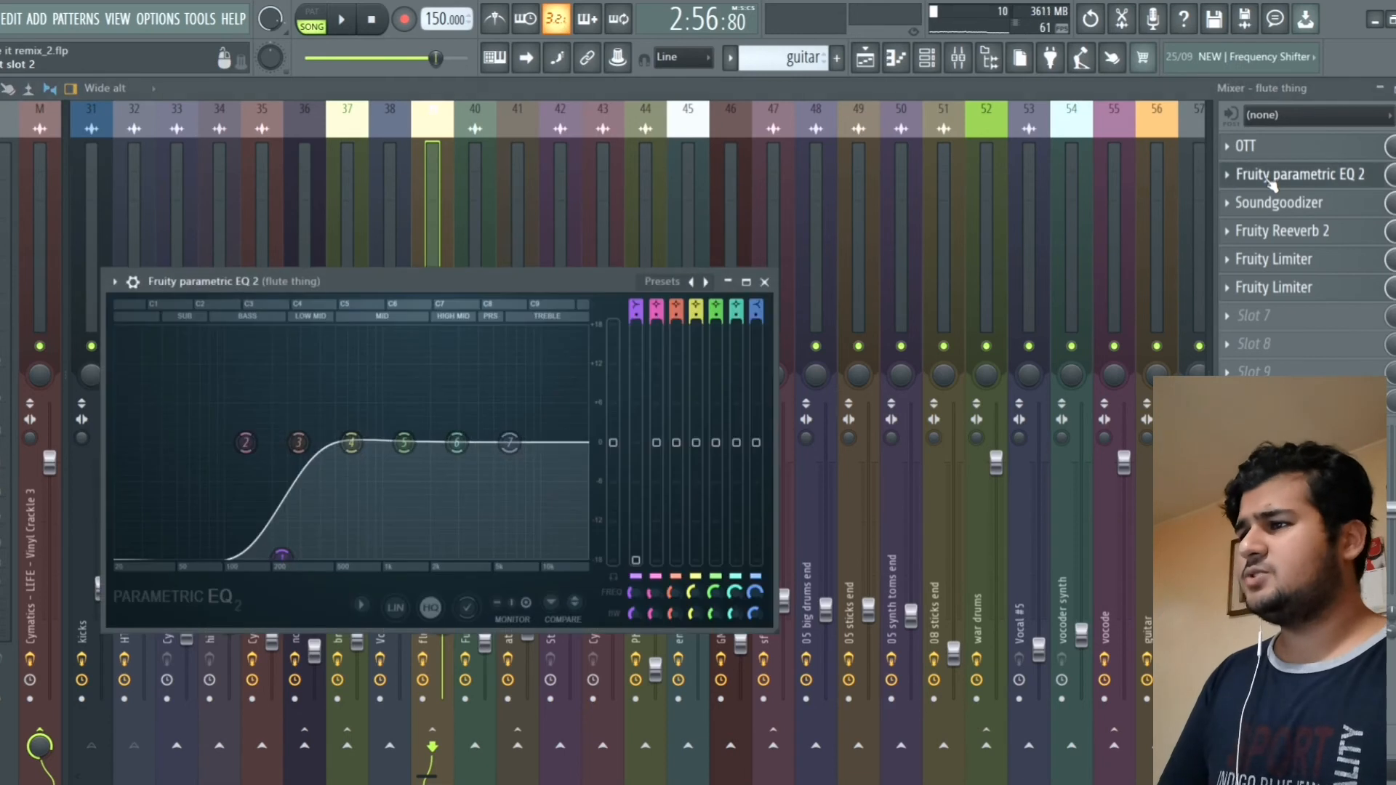
Step: Close the flute thing track's parametric EQ and inspect its Soundgoodizer and Fruity Reeverb 2 settings
{"action": "left_click", "coordinate": [1274, 183]}
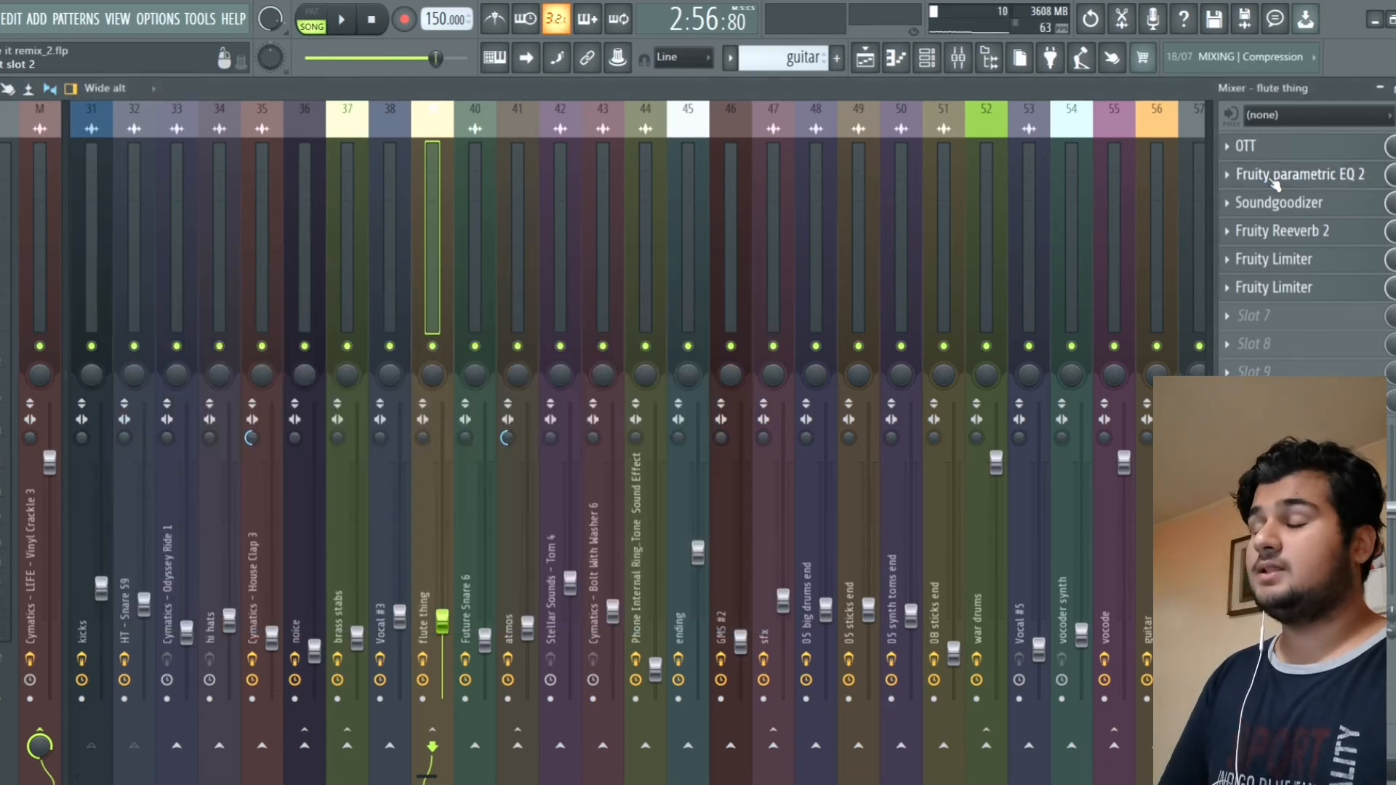
{"action": "left_click", "coordinate": [1278, 205]}
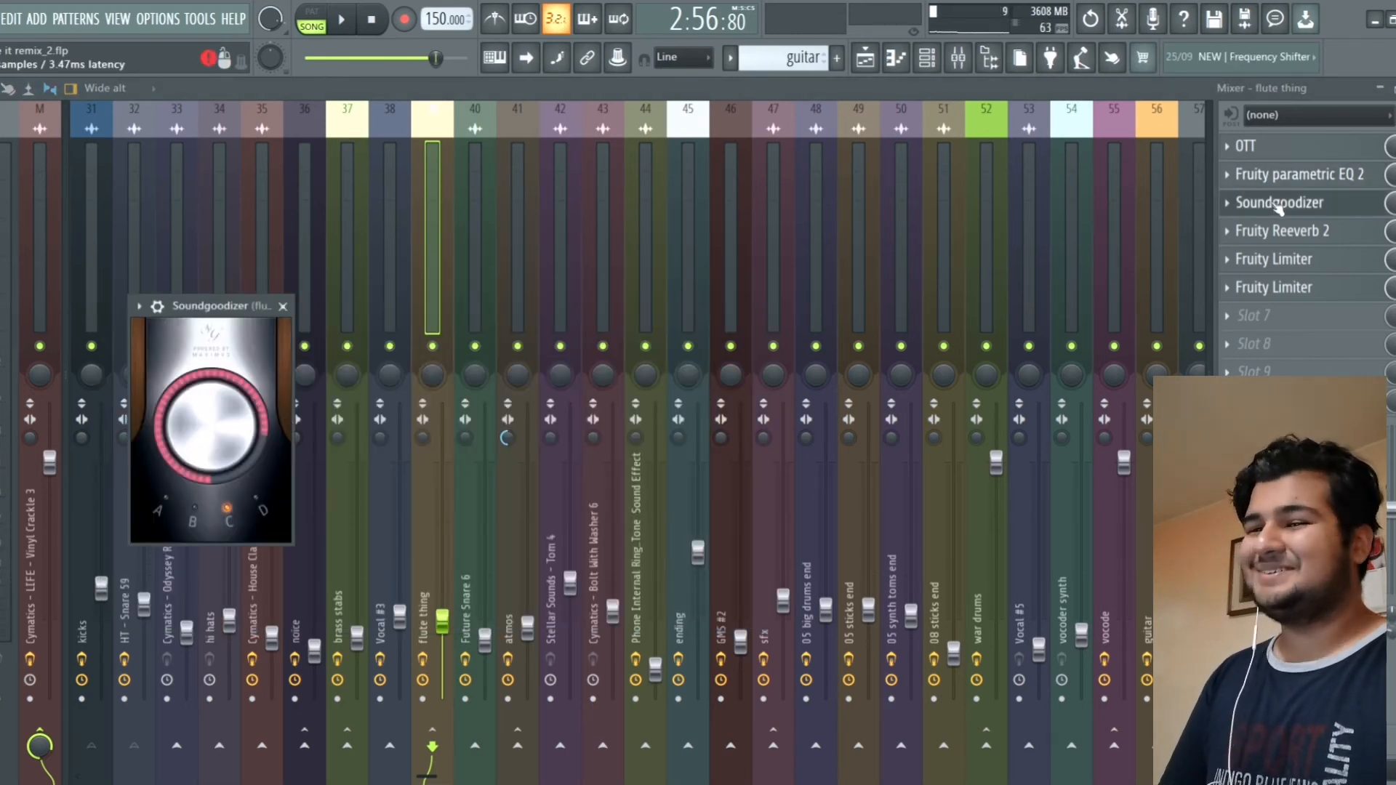
{"action": "left_click", "coordinate": [1278, 205]}
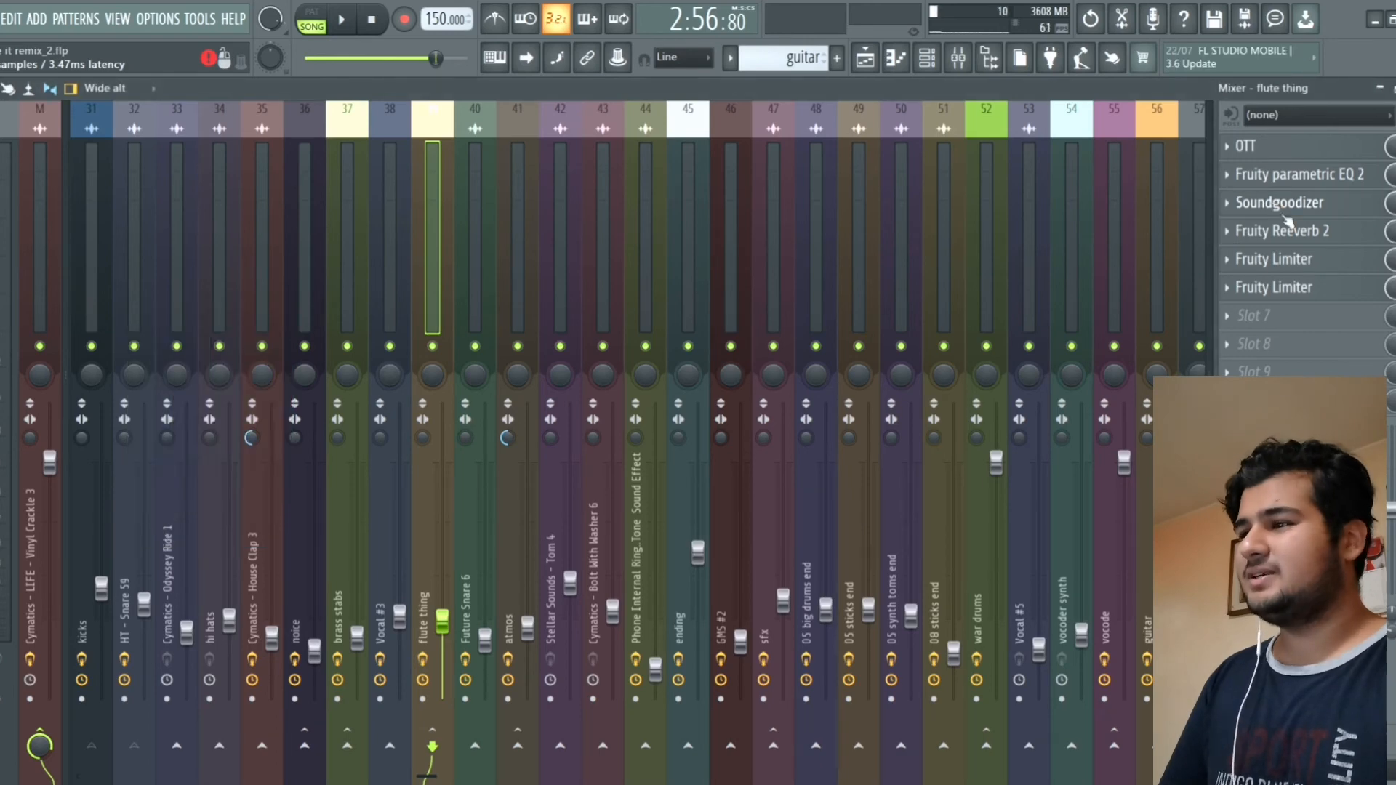
{"action": "left_click", "coordinate": [1282, 231]}
{"action": "left_click", "coordinate": [1284, 231]}
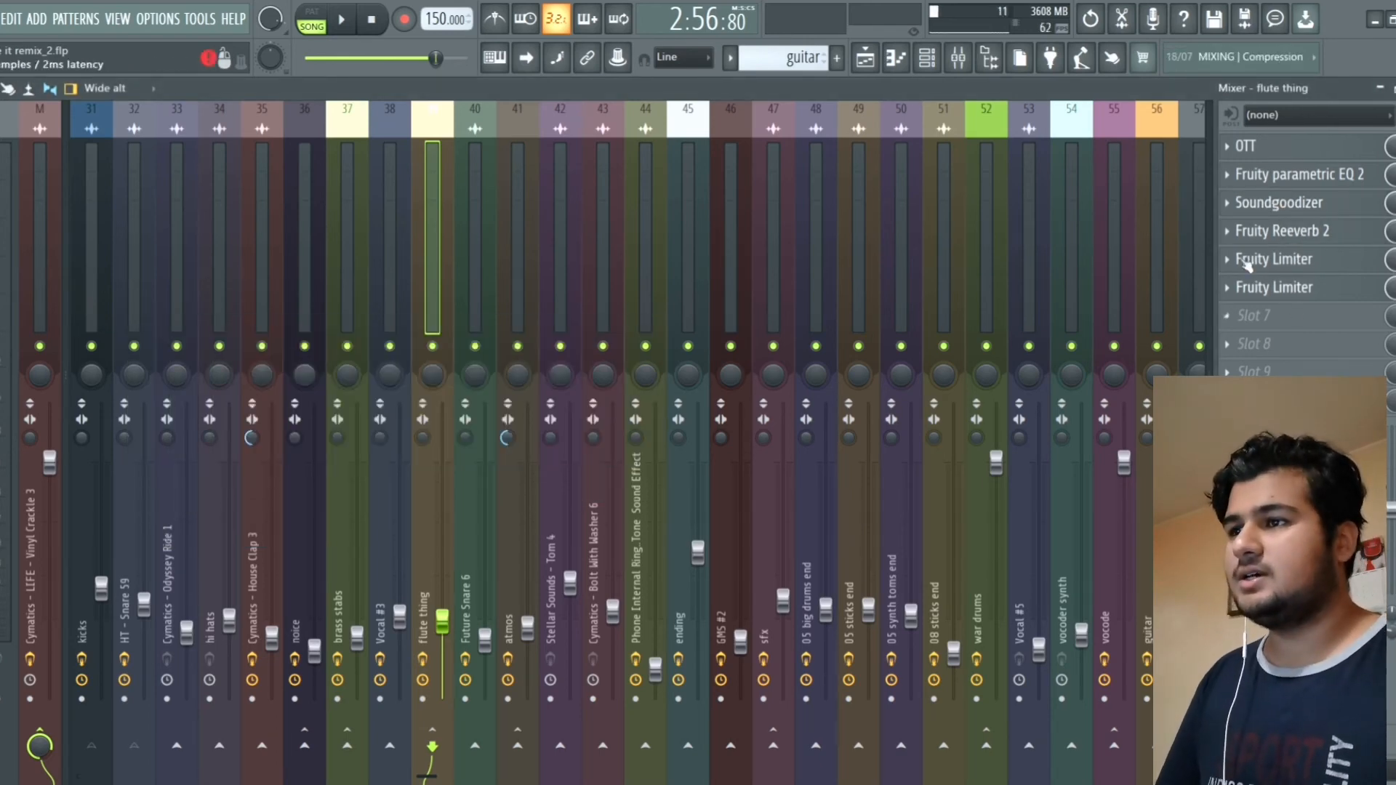
Step: Return to the playlist, move the playhead to the atmos pattern's start at bar 87, and play Track 7 soloed
{"action": "left_click", "coordinate": [865, 57]}
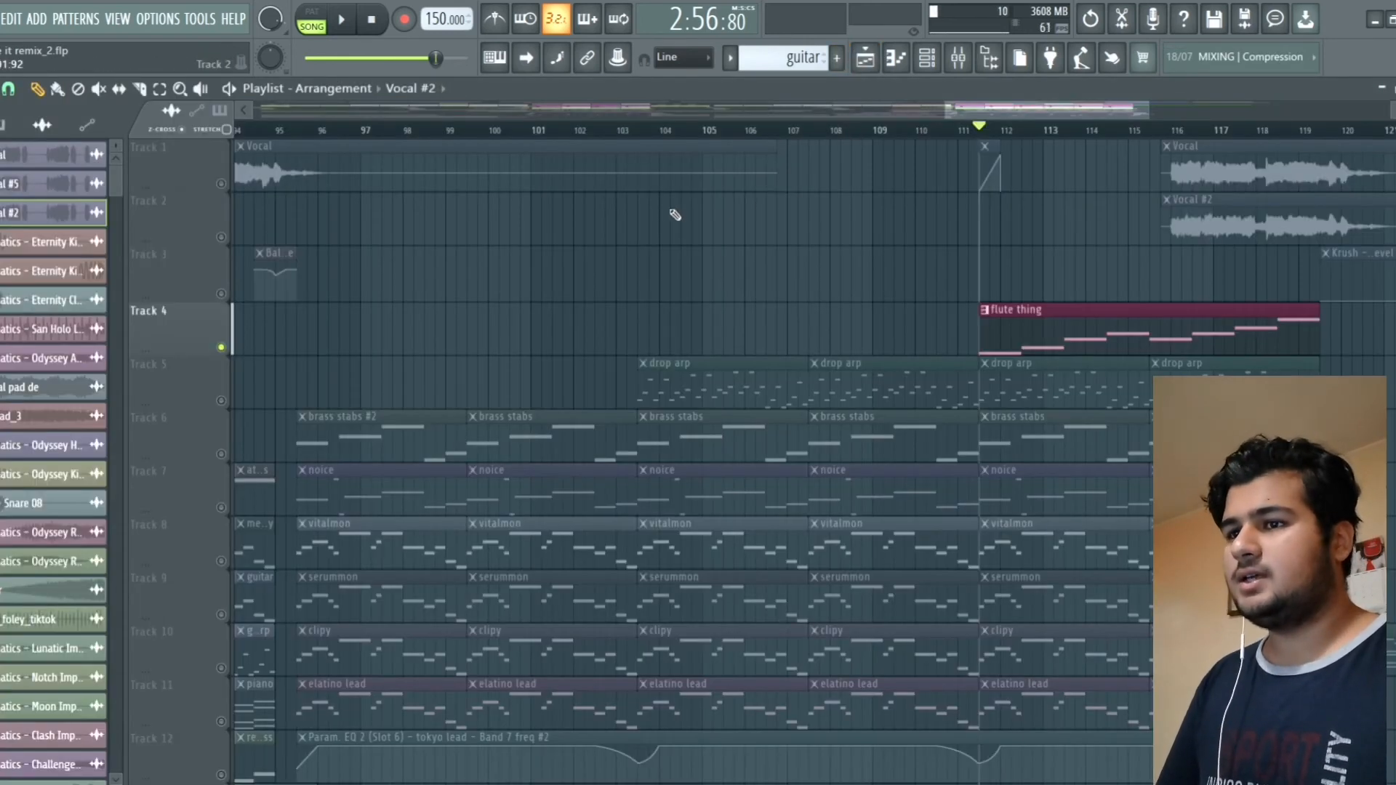
{"action": "scroll", "coordinate": [675, 215], "scroll_direction": "down", "scroll_amount": 3}
{"action": "left_click_drag", "start_coordinate": [423, 303], "coordinate": [739, 343]}
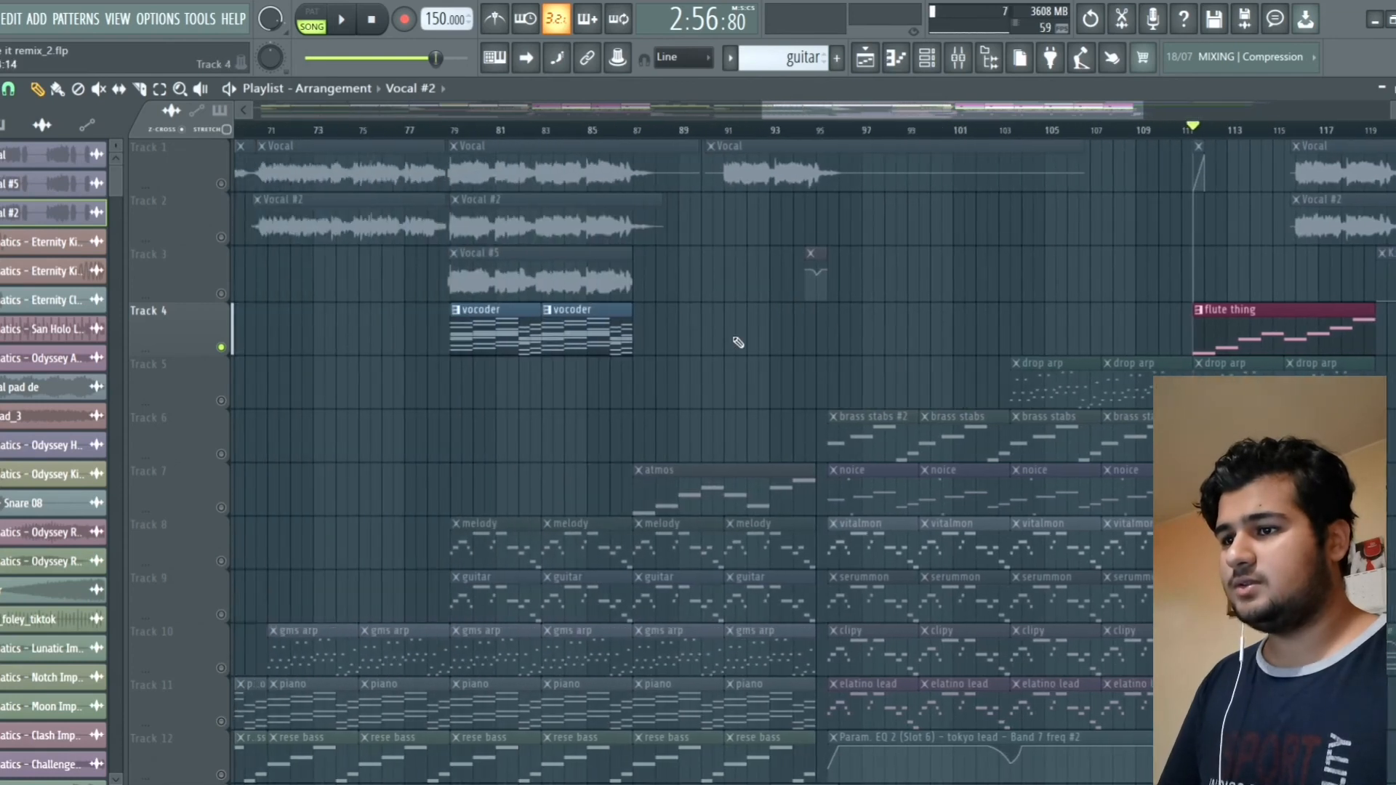
{"action": "scroll", "coordinate": [643, 124], "scroll_direction": "up", "scroll_amount": 2}
{"action": "left_click", "coordinate": [635, 130]}
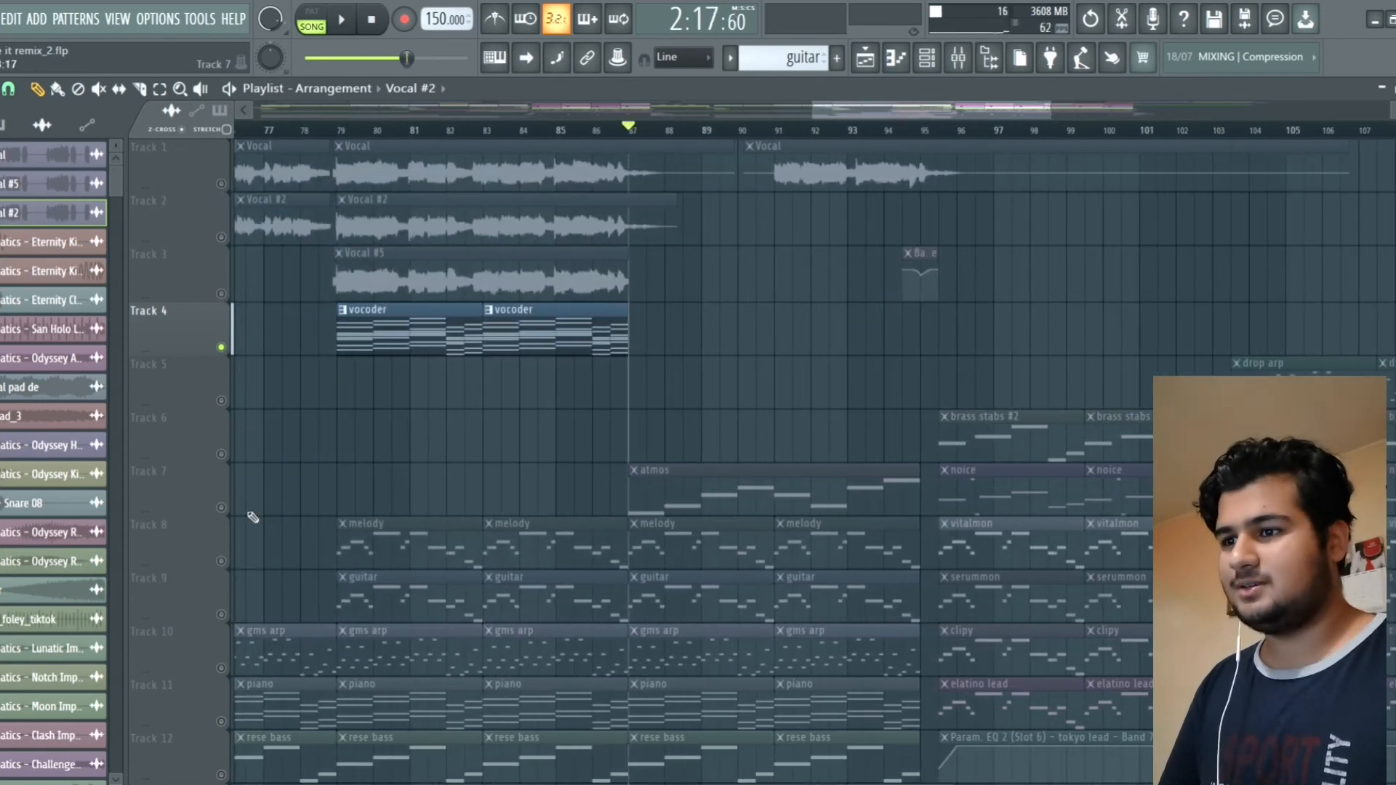
{"action": "left_click", "coordinate": [226, 511]}
{"action": "key", "text": "space"}
{"action": "scroll", "coordinate": [674, 423], "scroll_direction": "down", "scroll_amount": 2}
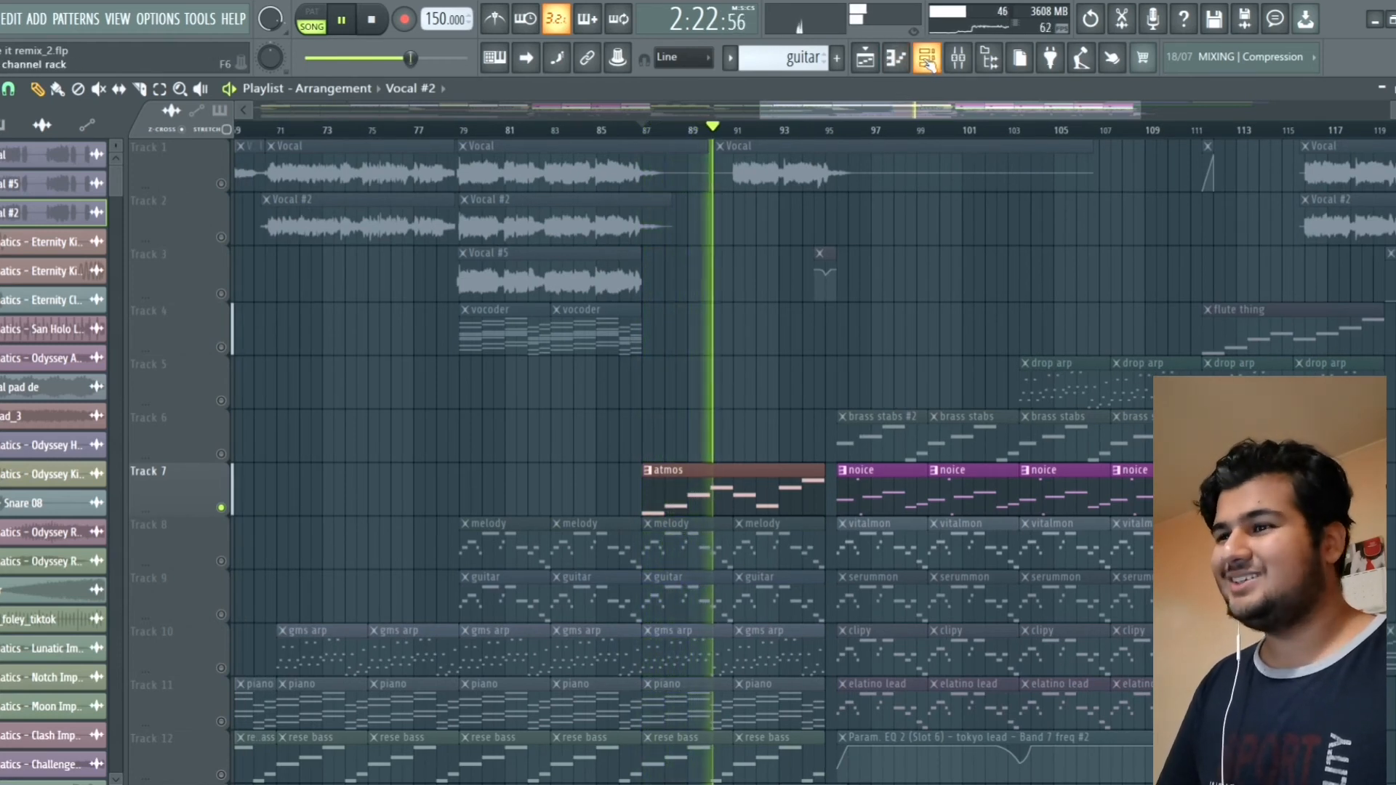
Step: Stop playback and inspect the oscillator, envelope and effects settings of the atmos pattern's Vital #3 synth
{"action": "key", "text": "space"}
{"action": "left_click", "coordinate": [927, 60]}
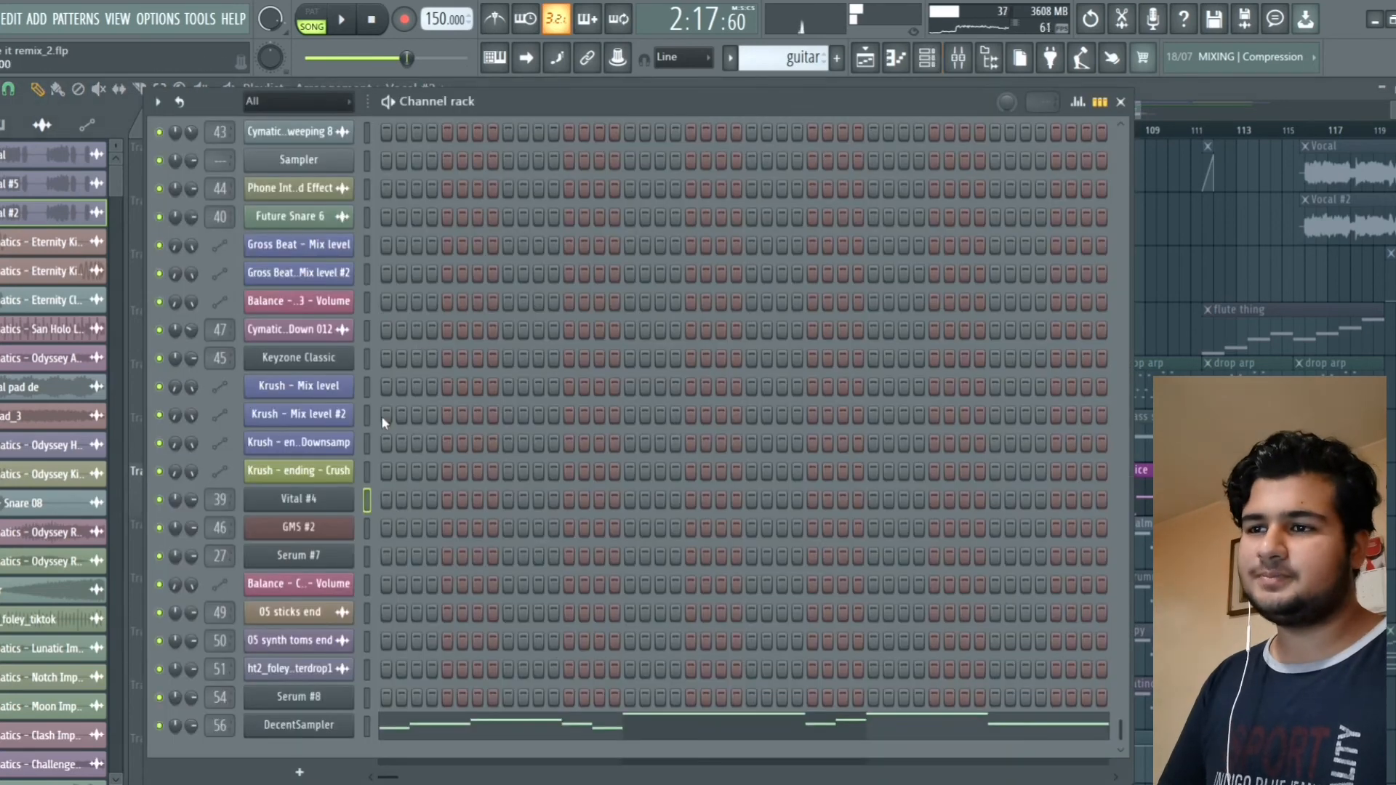
{"action": "scroll", "coordinate": [351, 611], "scroll_direction": "up", "scroll_amount": 10}
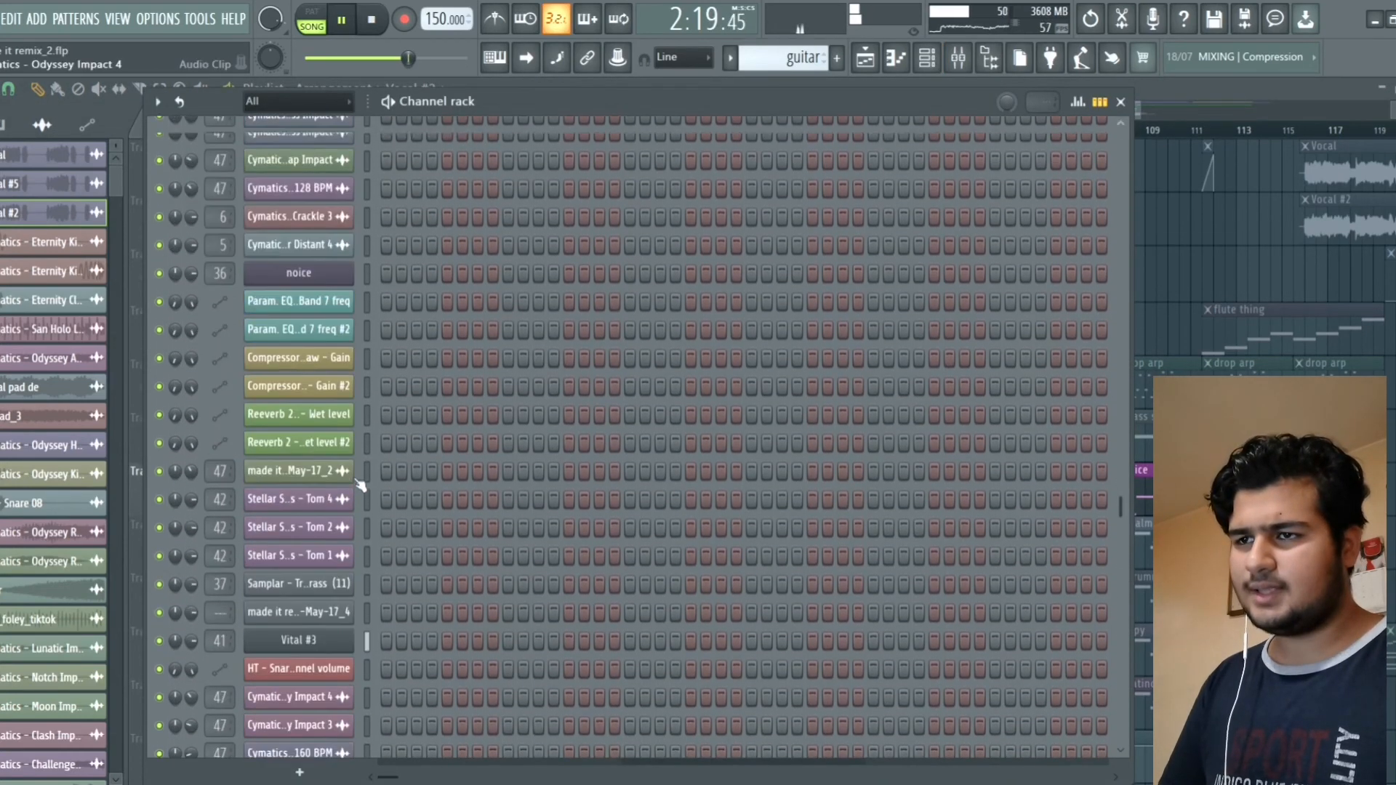
{"action": "key", "text": "space"}
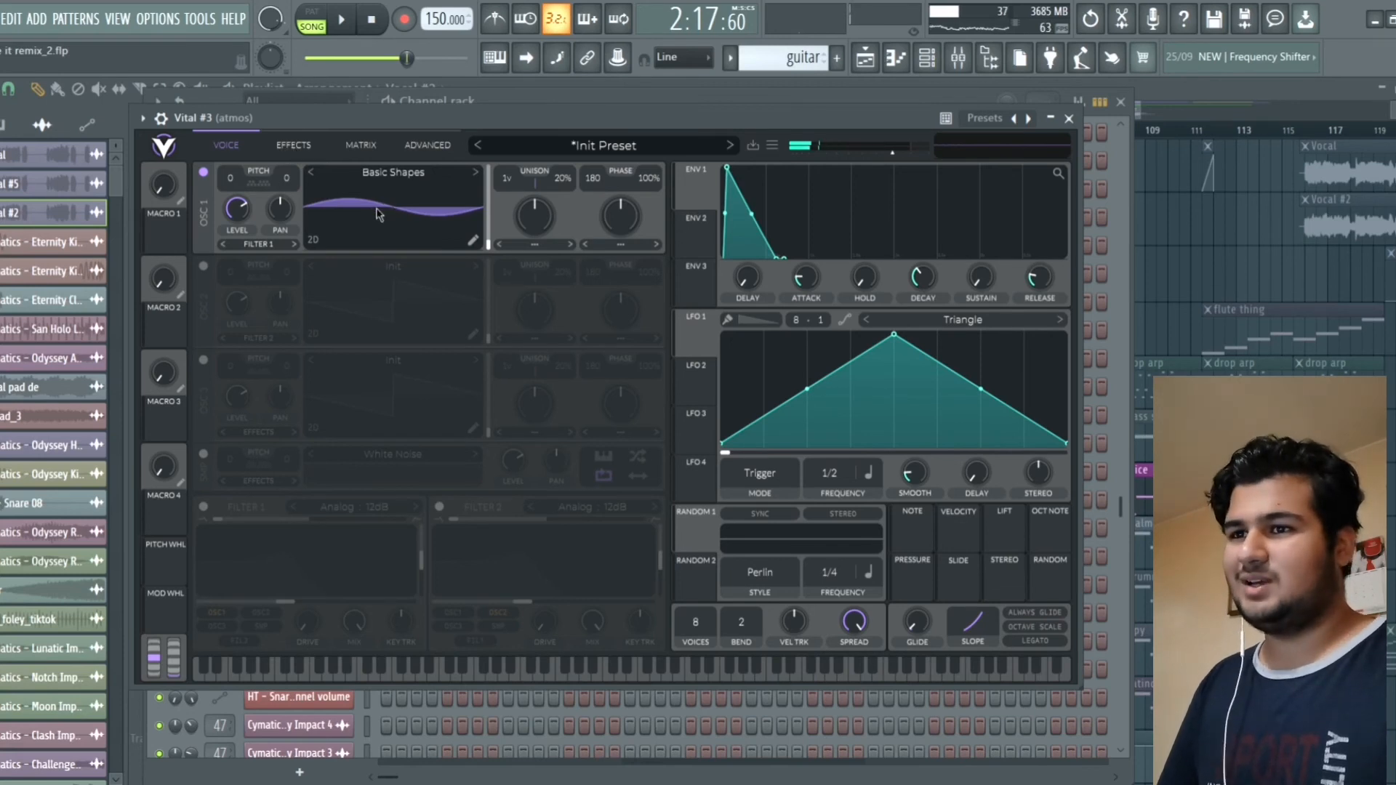
{"action": "left_click", "coordinate": [295, 146]}
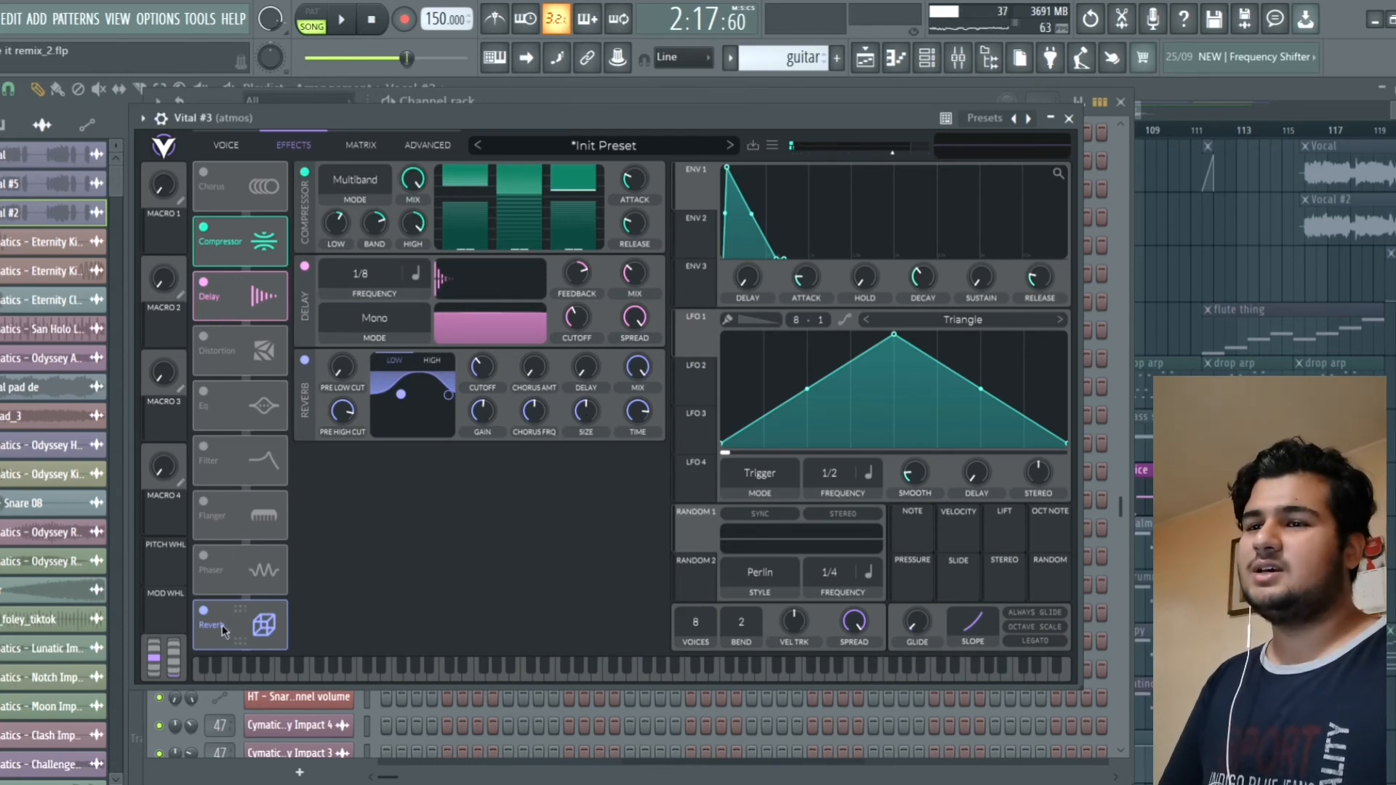
{"action": "left_click", "coordinate": [225, 148]}
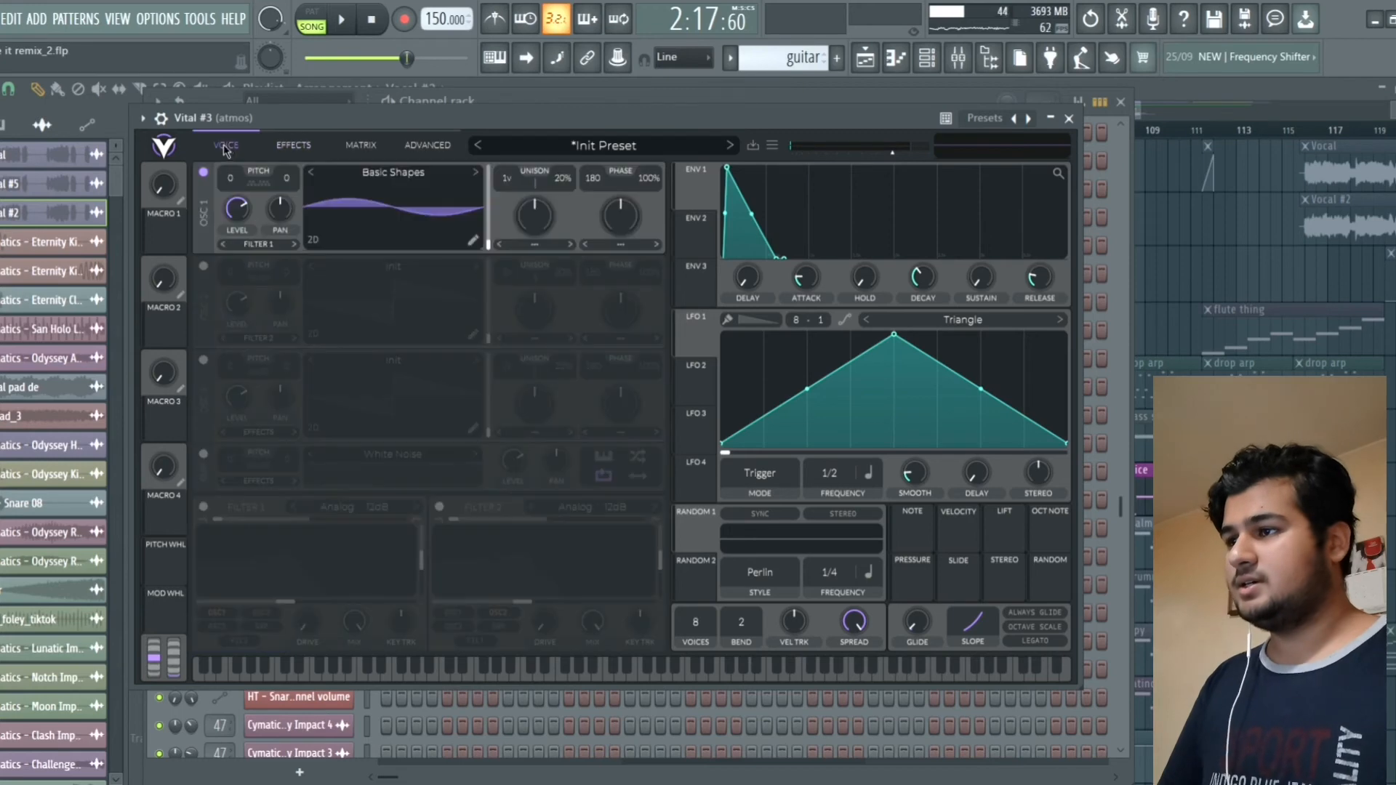
{"action": "left_click", "coordinate": [1113, 117]}
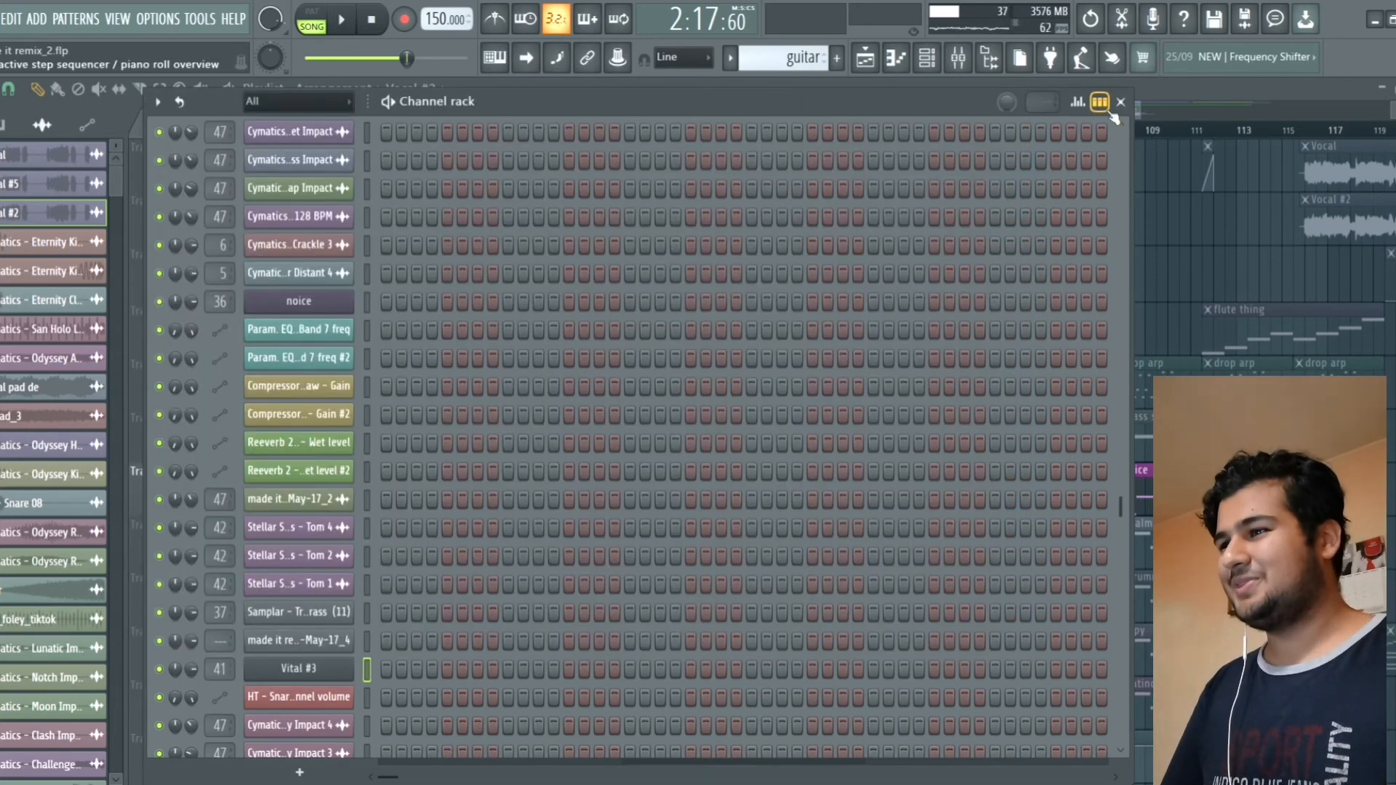
Step: Close the channel rack and inspect the Fruity parametric EQ 2, Wider and Fruity Limiter settings on the atmos mixer track
{"action": "left_click", "coordinate": [1120, 102]}
{"action": "key", "text": "space"}
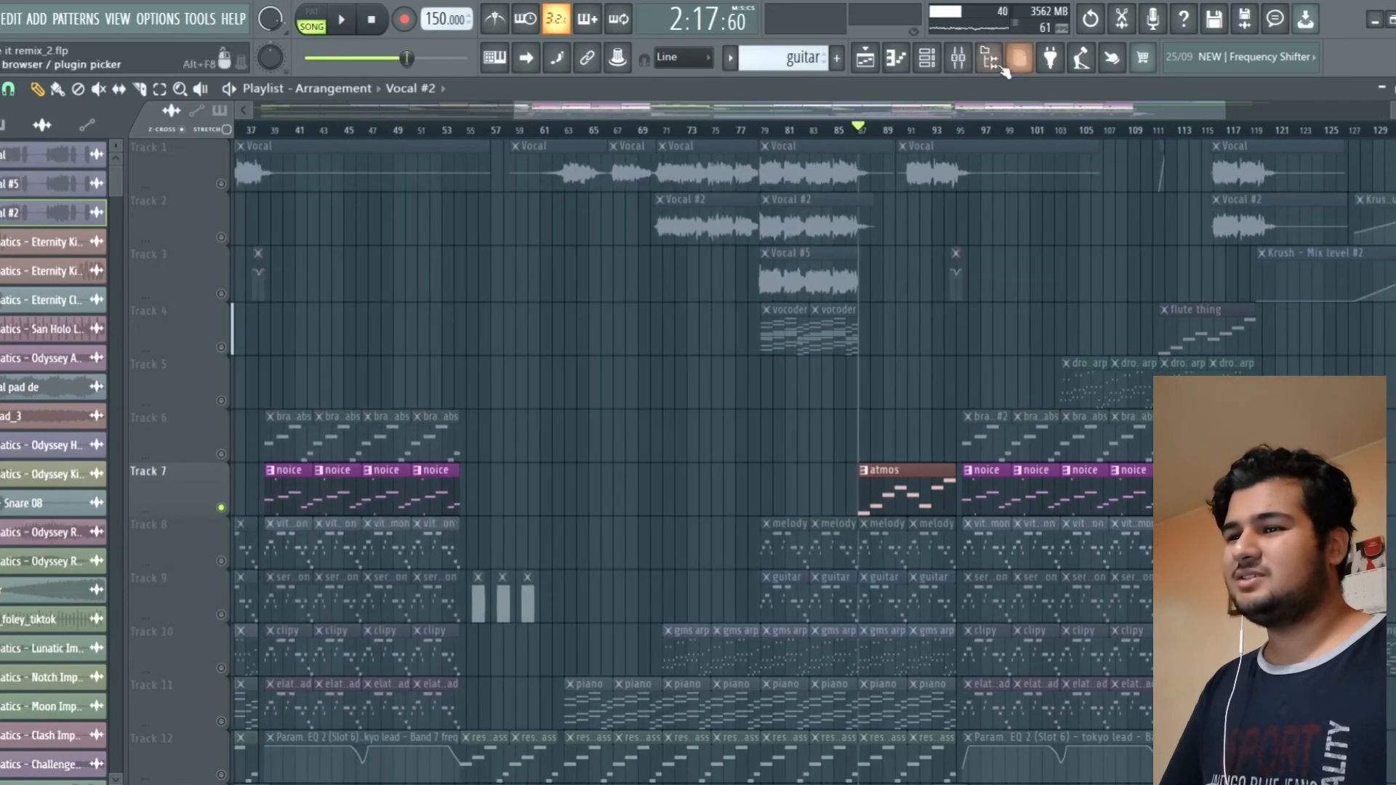
{"action": "left_click", "coordinate": [970, 60]}
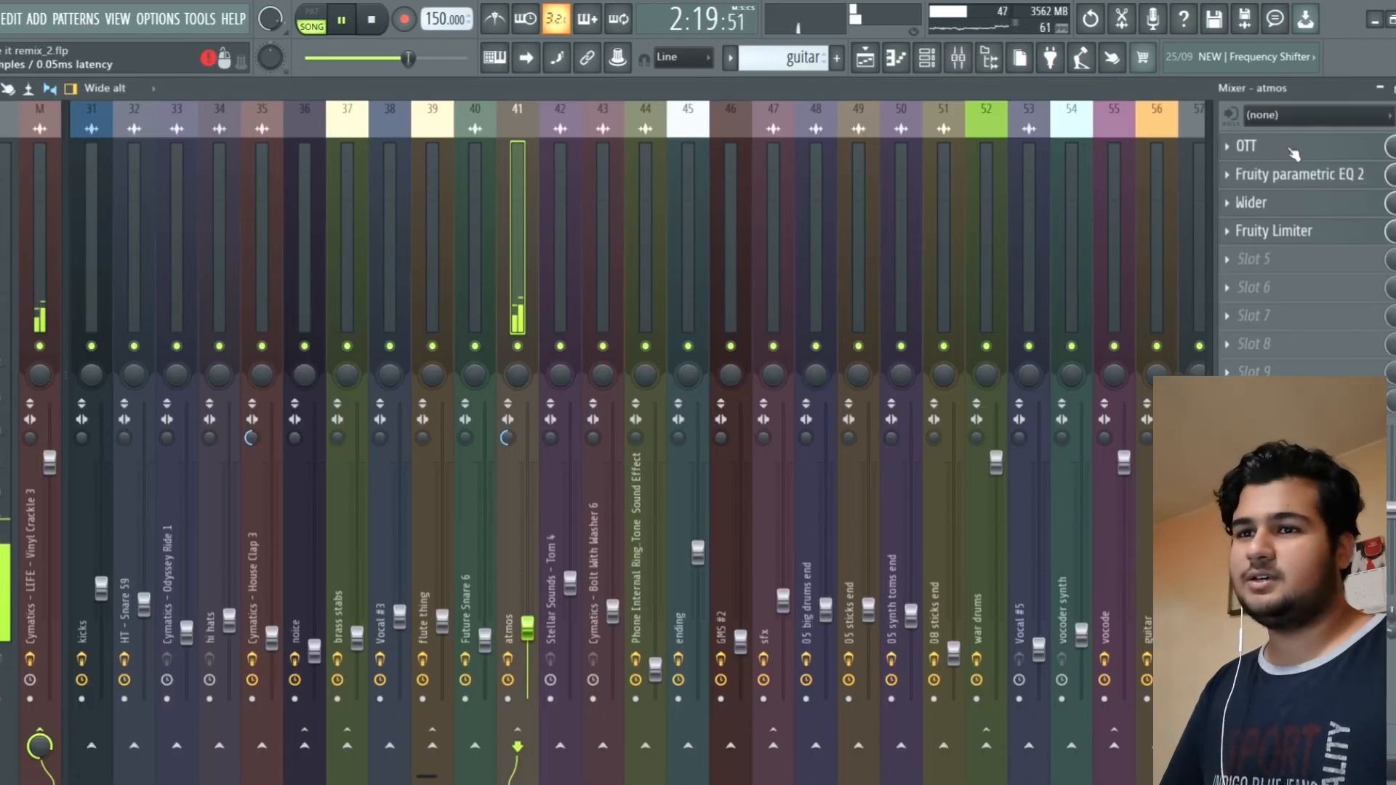
{"action": "key", "text": "space"}
{"action": "left_click", "coordinate": [1313, 182]}
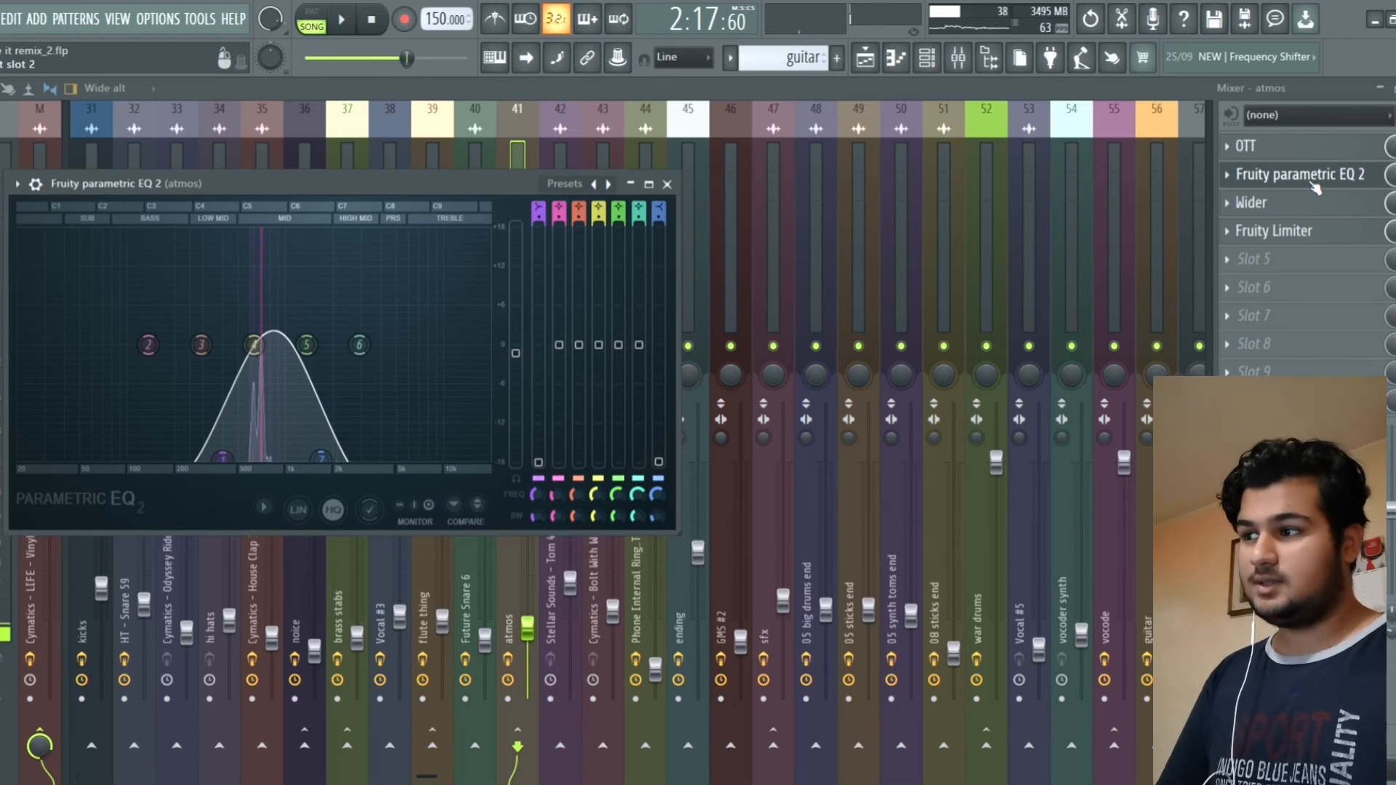
{"action": "left_click", "coordinate": [1315, 191]}
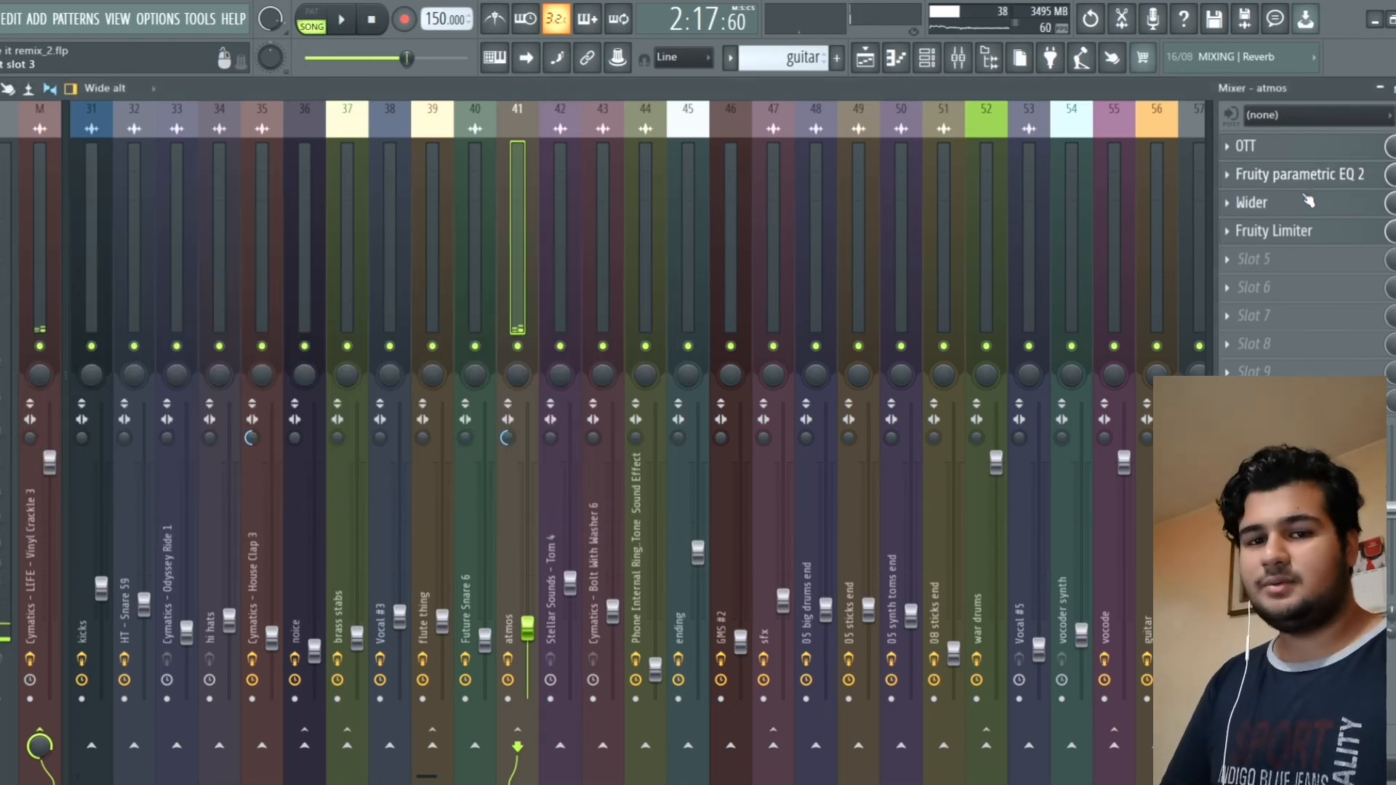
{"action": "left_click", "coordinate": [1300, 207]}
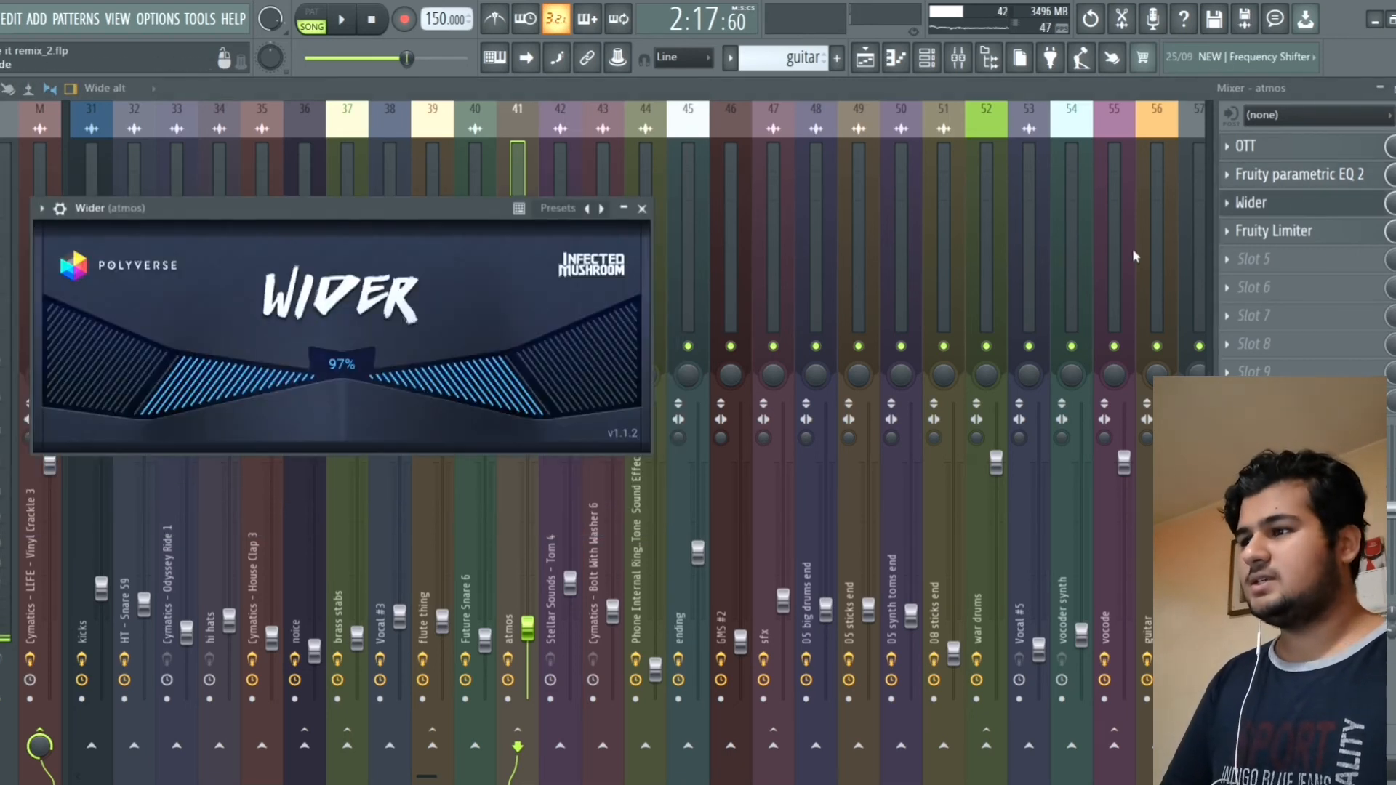
{"action": "left_click", "coordinate": [1271, 209]}
{"action": "left_click", "coordinate": [1273, 232]}
{"action": "left_click", "coordinate": [1269, 233]}
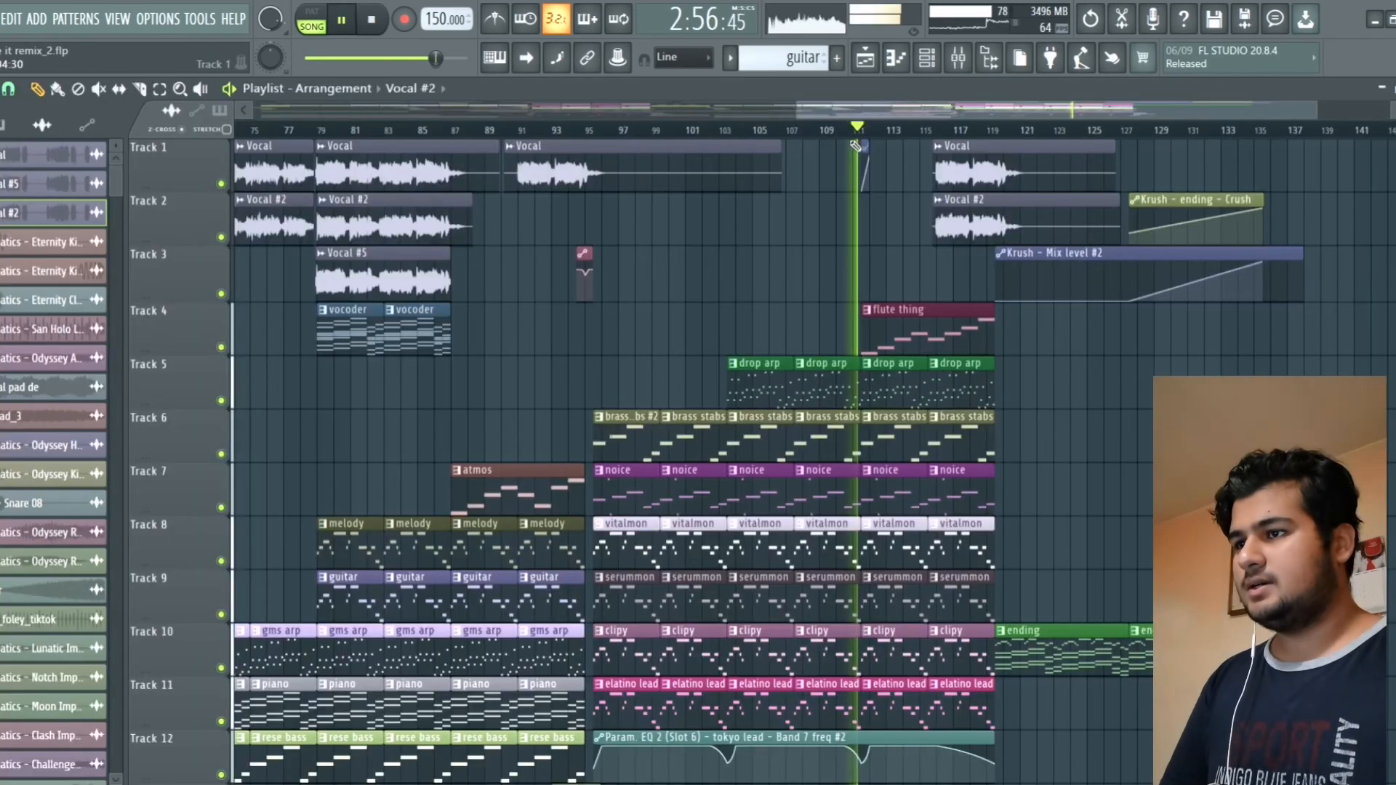
Step: Play the full drop around the Gross Beat mix level automation clip at bar 111
{"action": "scroll", "coordinate": [747, 129], "scroll_direction": "up", "scroll_amount": 2}
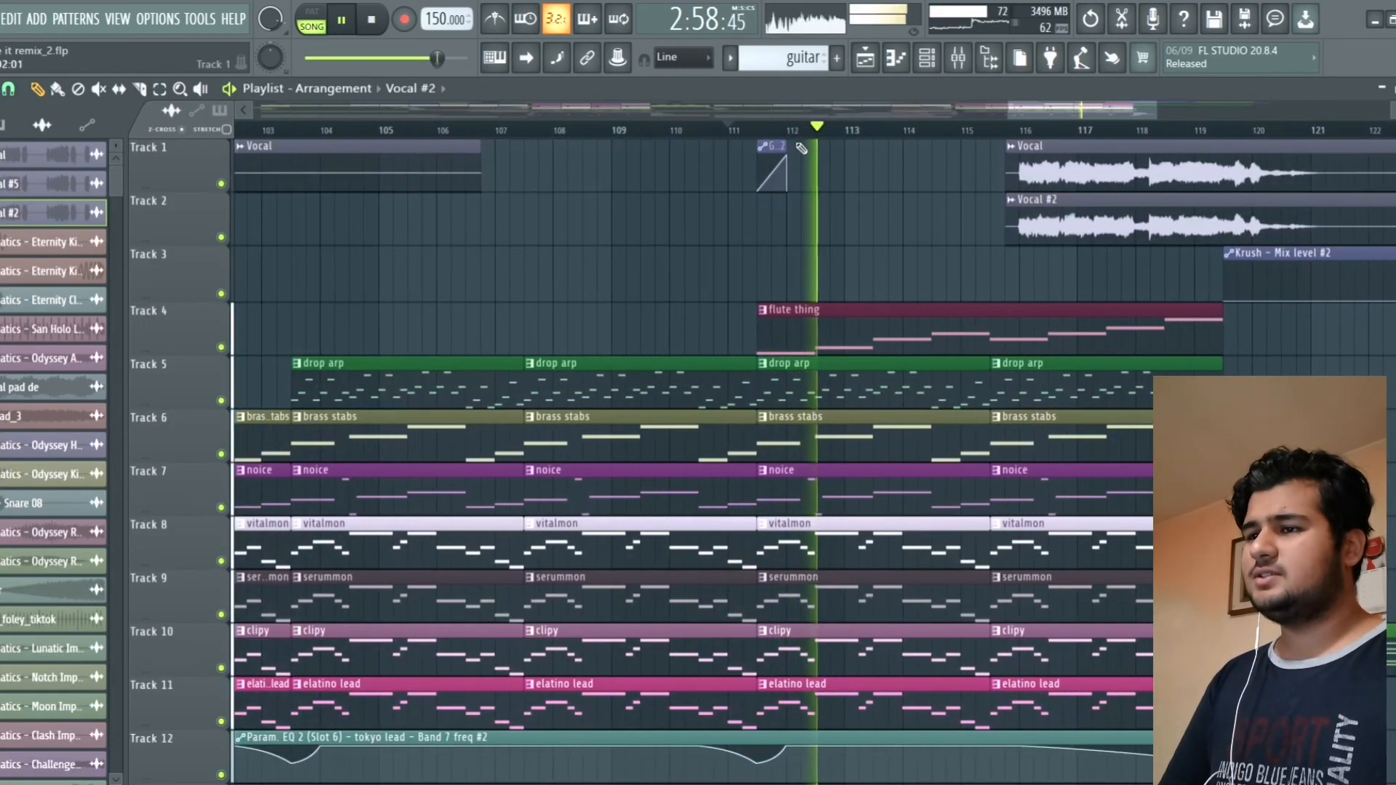
{"action": "key", "text": "space"}
{"action": "key", "text": "space"}
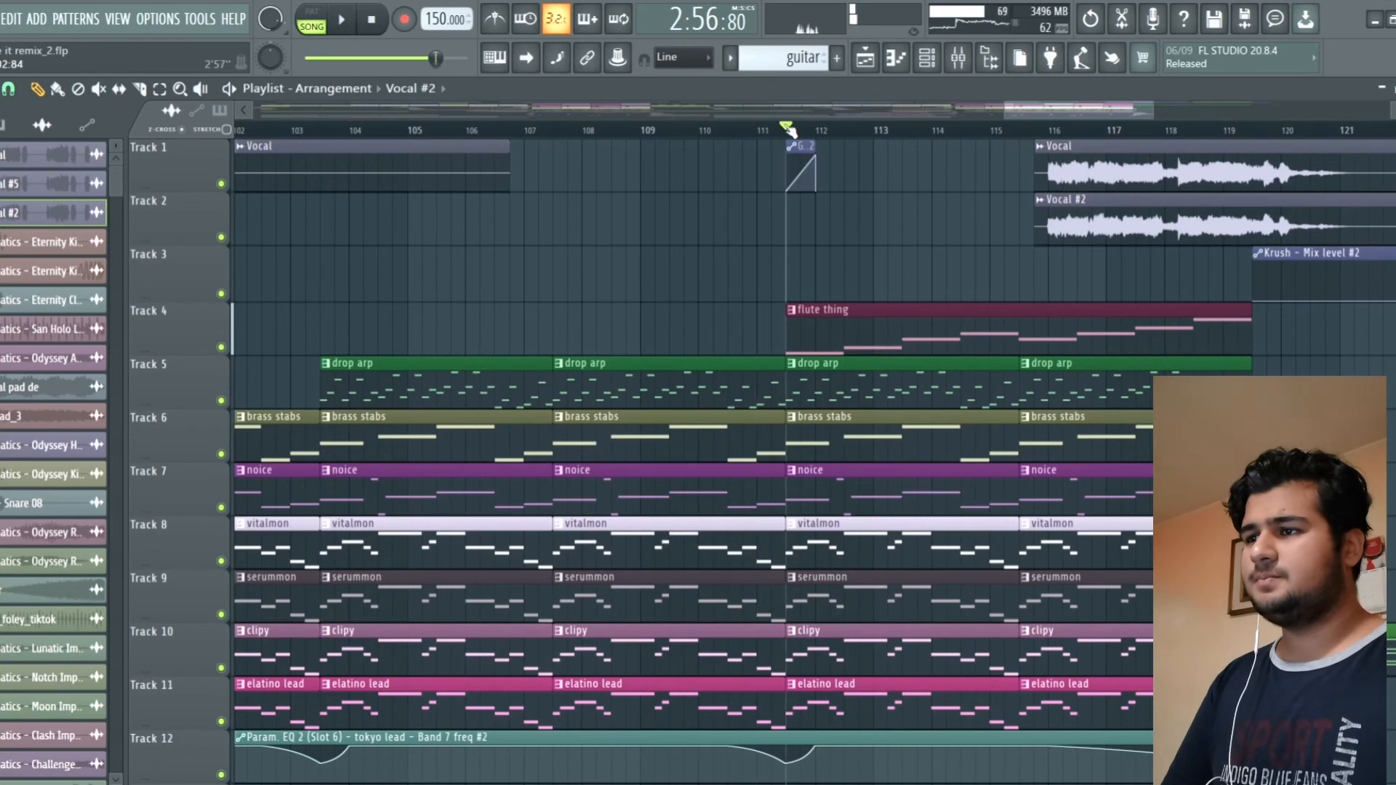
{"action": "scroll", "coordinate": [779, 185], "scroll_direction": "up", "scroll_amount": 2}
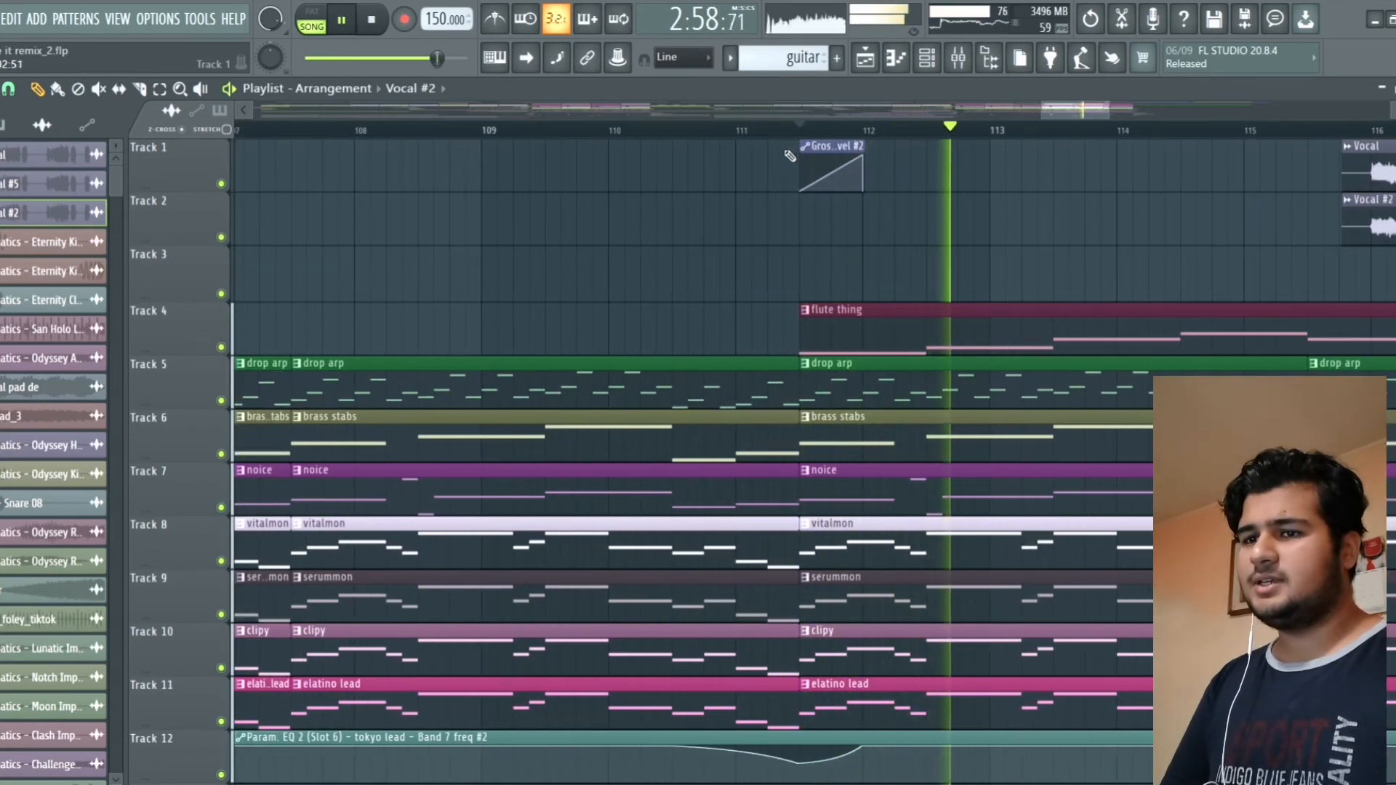
{"action": "scroll", "coordinate": [425, 295], "scroll_direction": "down", "scroll_amount": 4}
{"action": "key", "text": "space"}
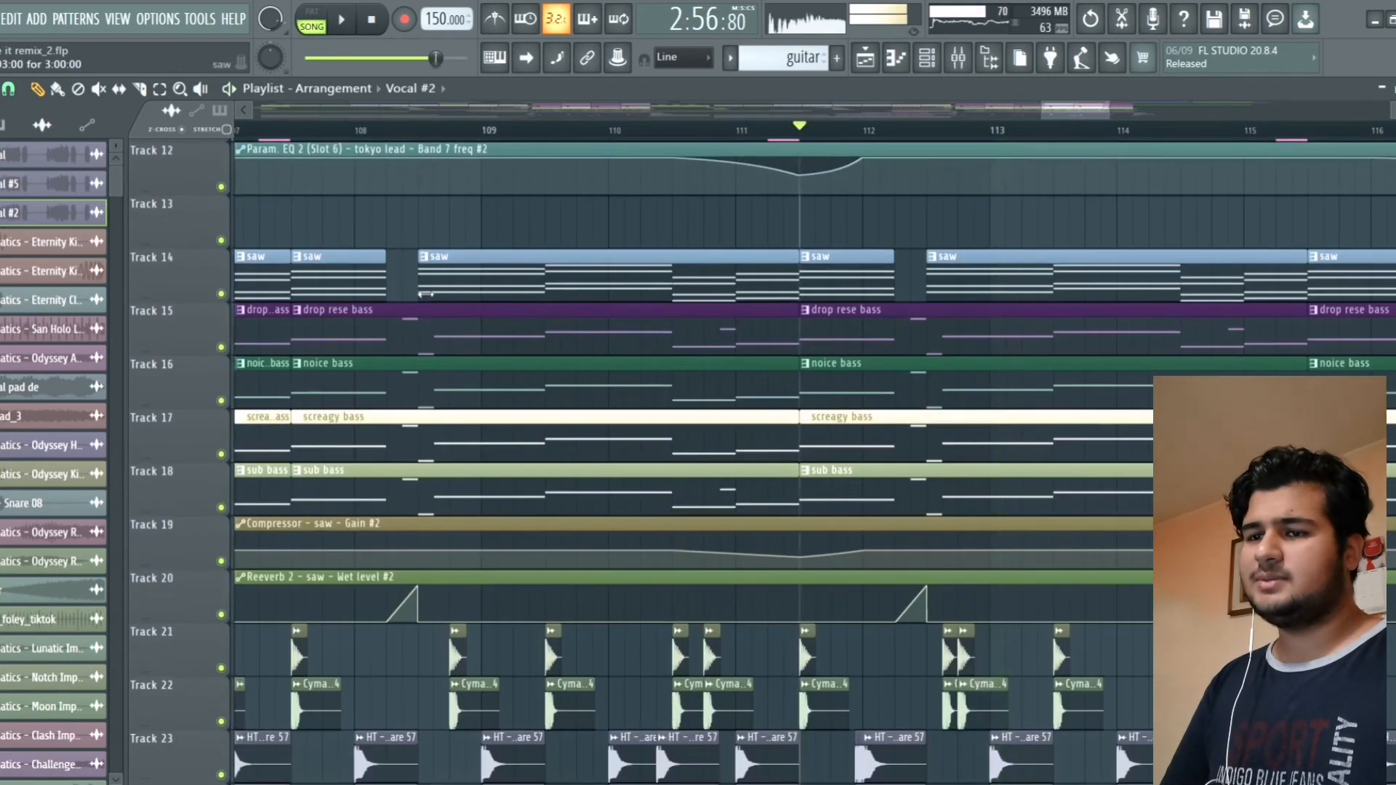
Step: Solo the drop rese bass track, and enable the saw, noice bass, screagy bass, sub bass, compressor gain and reverb wet level tracks alongside it
{"action": "right_click", "coordinate": [221, 346]}
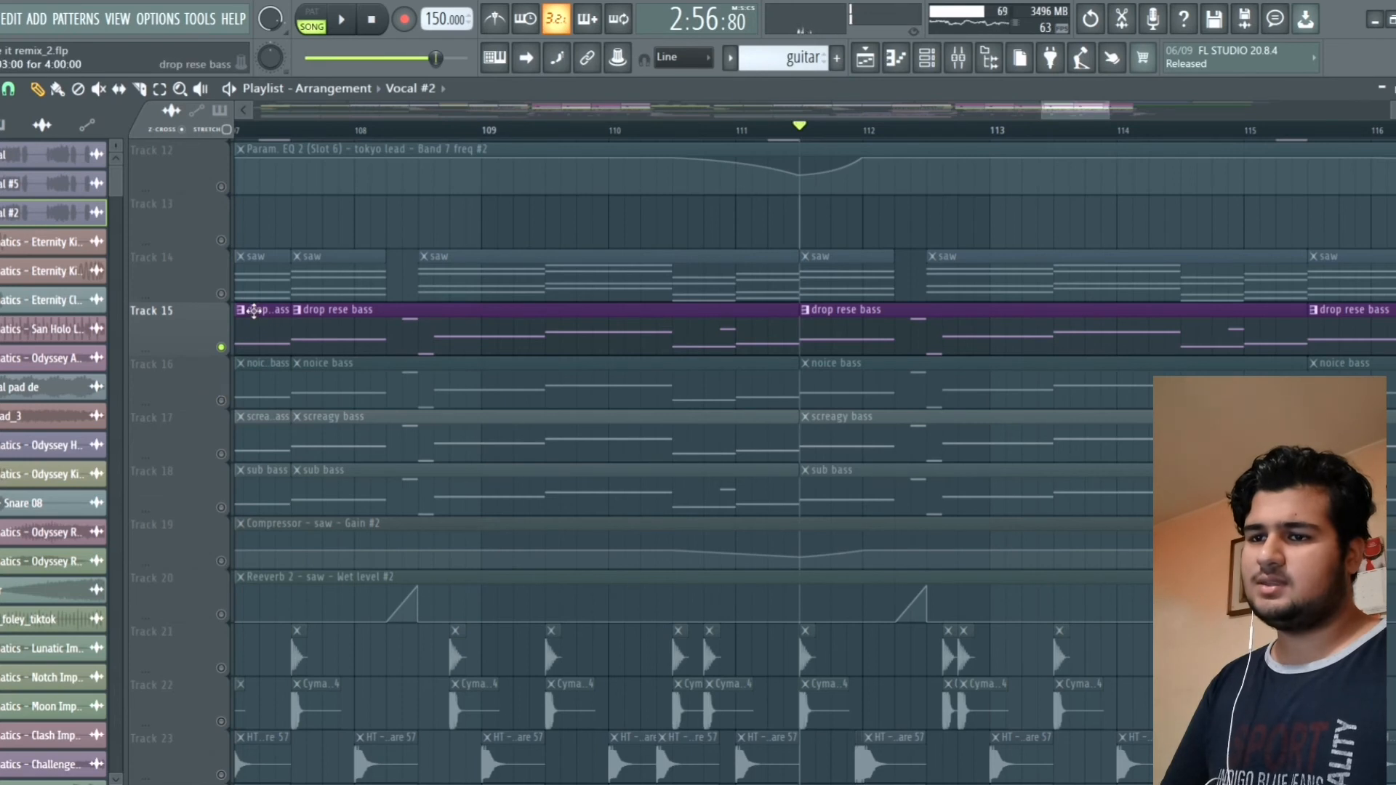
{"action": "left_click", "coordinate": [221, 294]}
{"action": "left_click", "coordinate": [221, 400]}
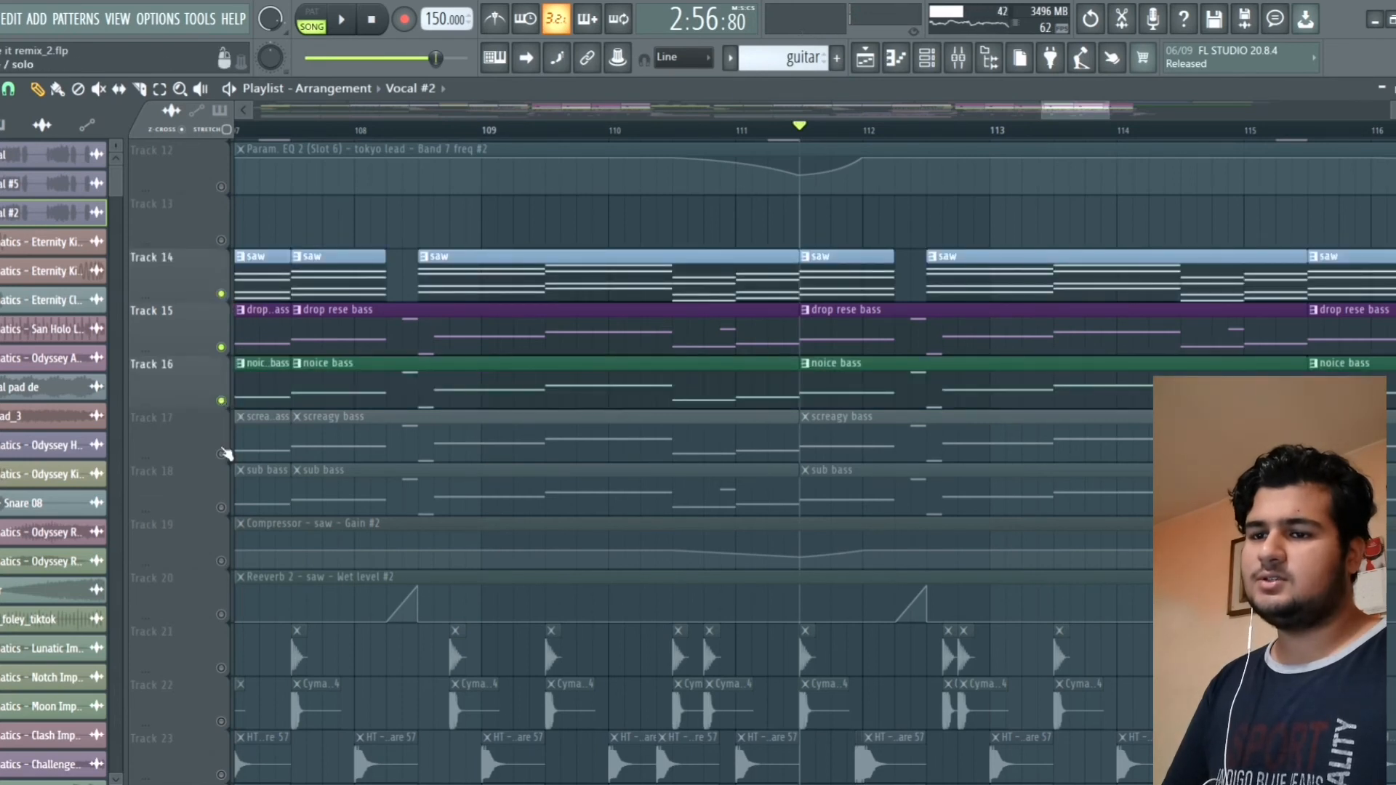
{"action": "left_click", "coordinate": [221, 454]}
{"action": "left_click", "coordinate": [221, 508]}
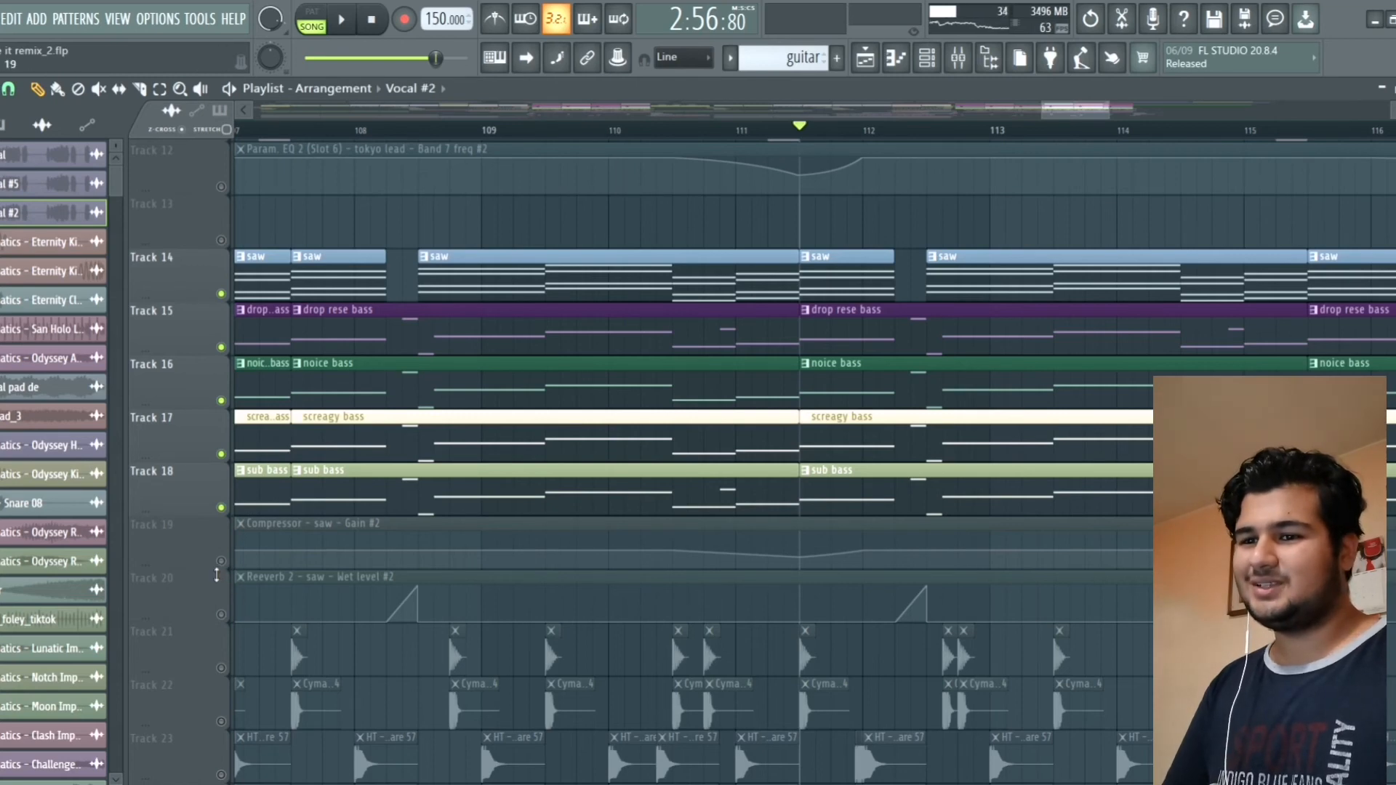
{"action": "left_click", "coordinate": [221, 560]}
{"action": "left_click", "coordinate": [221, 615]}
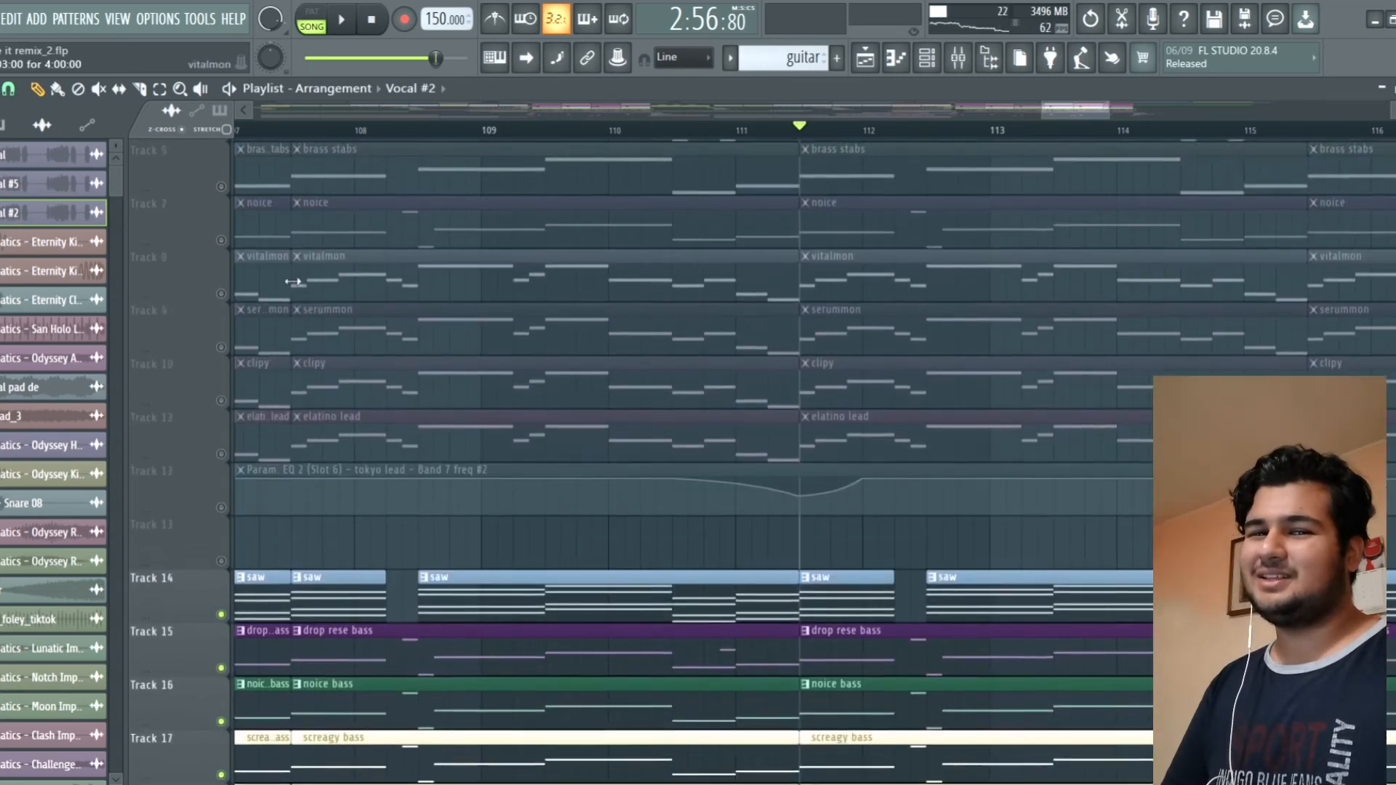
Step: Enable Track 1 with the Gross Beat automation as well, and play the soloed bass layers briefly from bar 111
{"action": "scroll", "coordinate": [198, 154], "scroll_direction": "up", "scroll_amount": 5}
{"action": "left_click", "coordinate": [221, 183]}
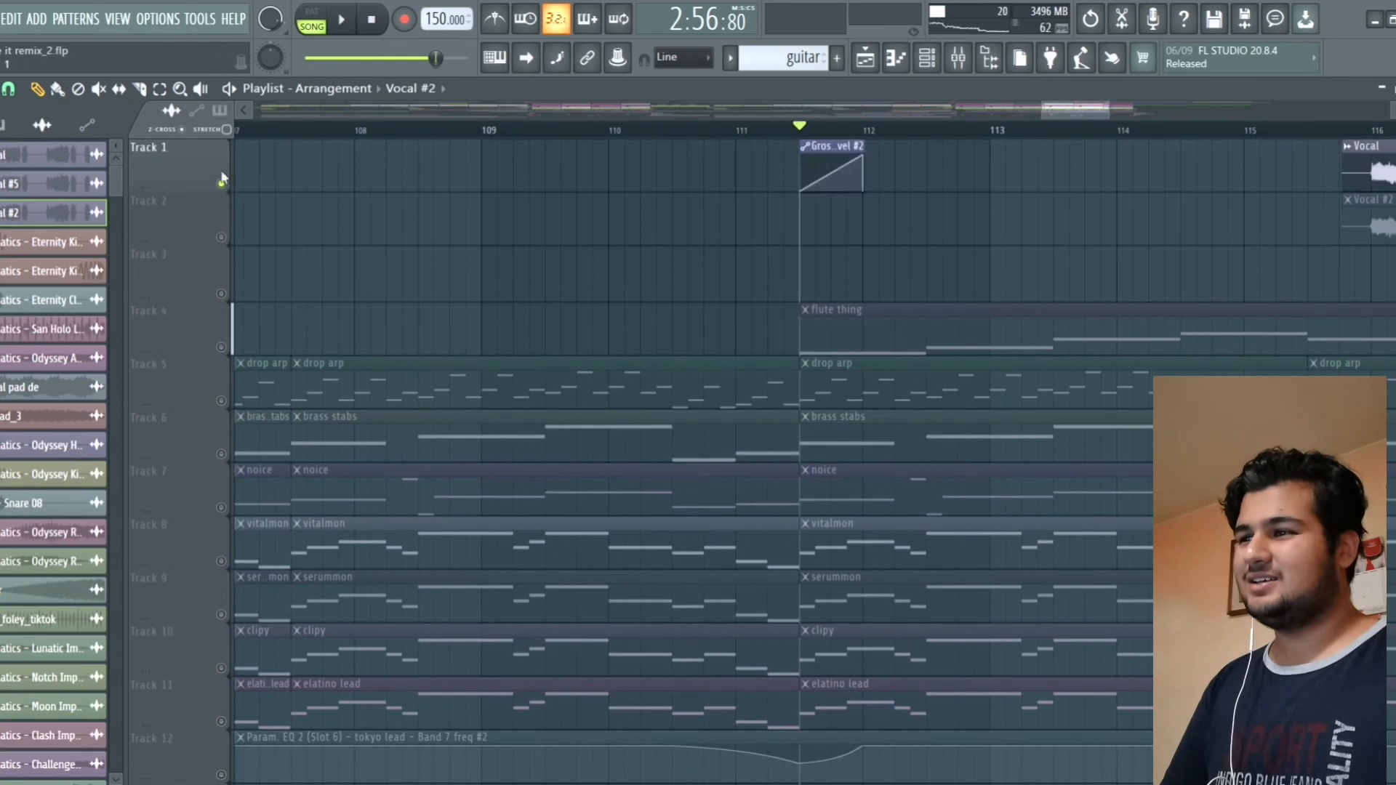
{"action": "key", "text": "space"}
{"action": "scroll", "coordinate": [502, 208], "scroll_direction": "down", "scroll_amount": 2}
{"action": "key", "text": "space"}
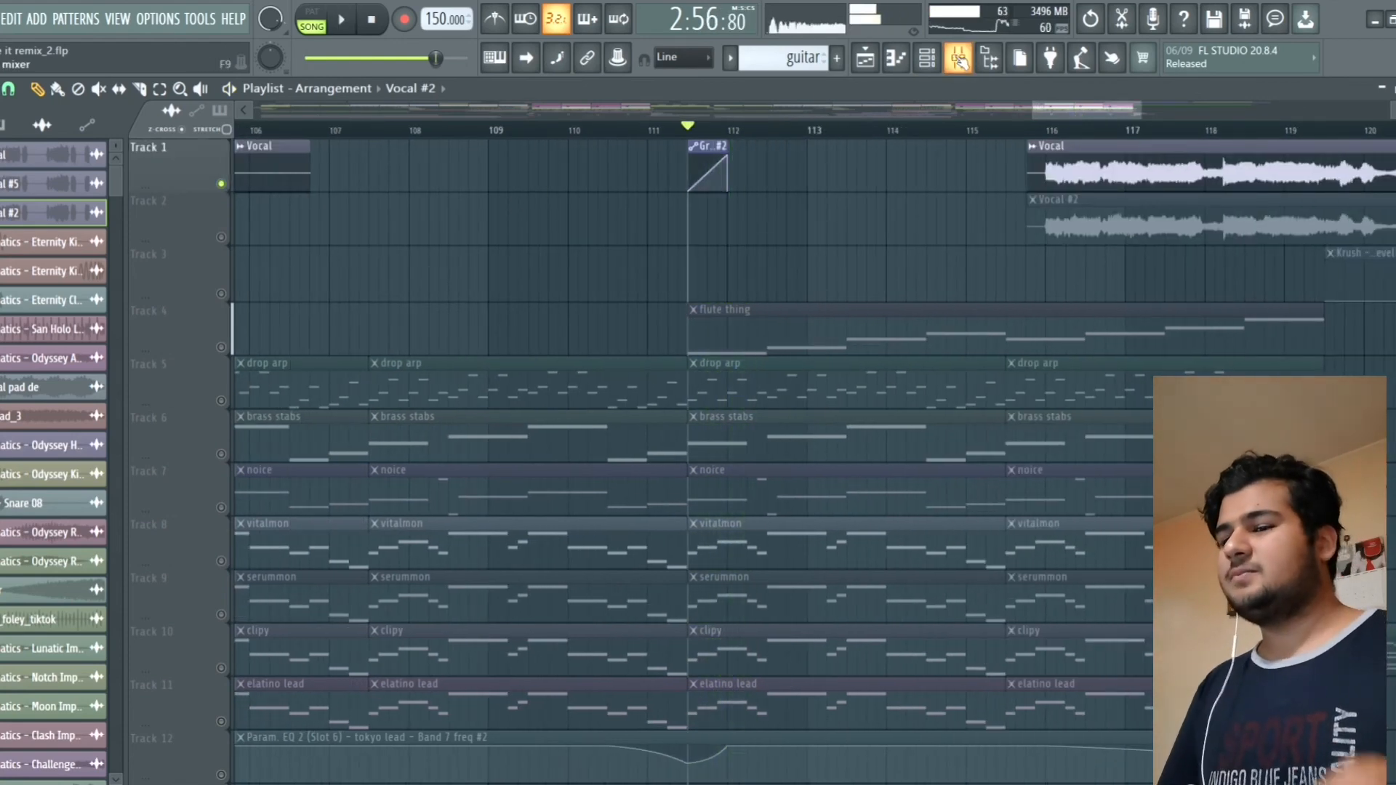
Step: Select the bass bus mixer track, inspect its Gross Beat volume preset Spd Up Gate, and close the plugin window
{"action": "key", "text": "F9"}
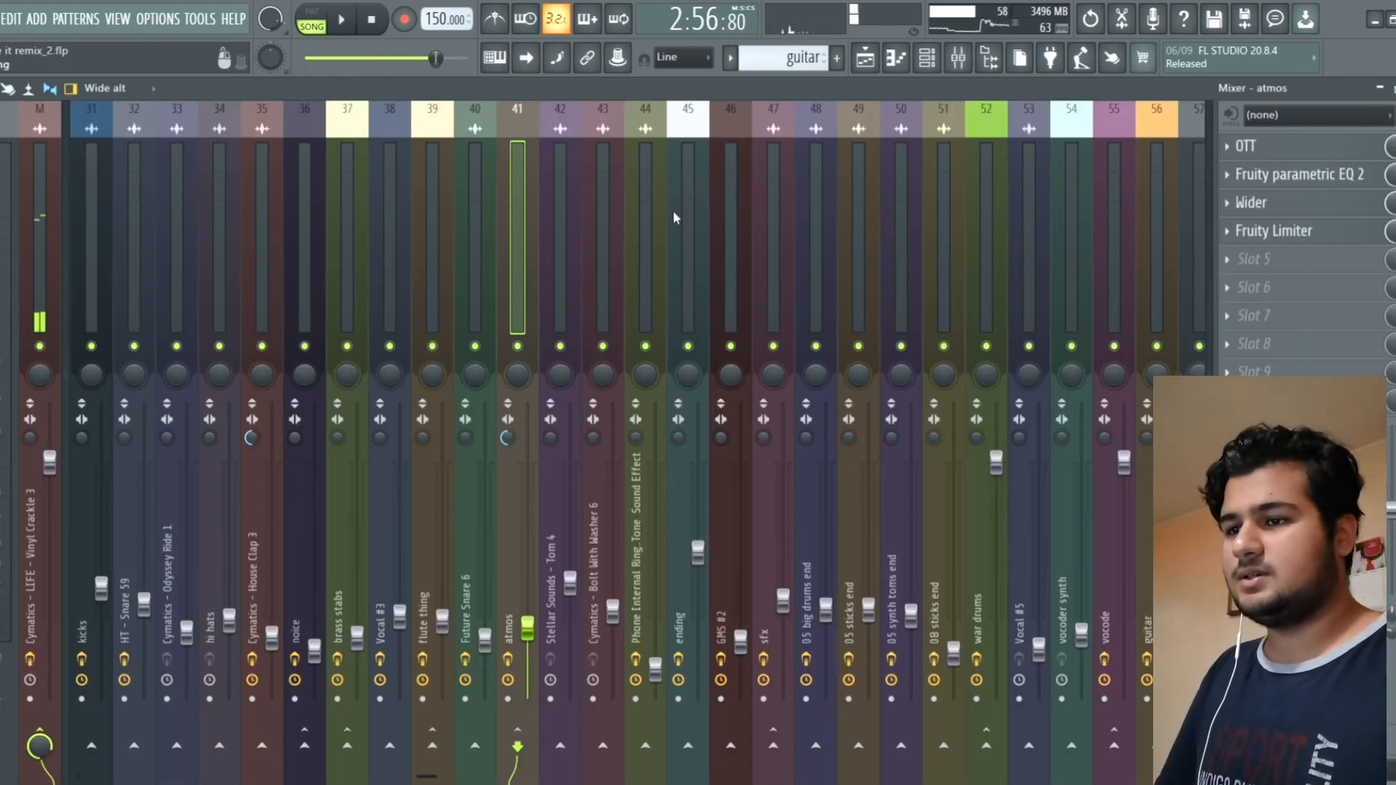
{"action": "key", "text": "space"}
{"action": "scroll", "coordinate": [592, 212], "scroll_direction": "up", "scroll_amount": 4}
{"action": "key", "text": "space"}
{"action": "left_click", "coordinate": [573, 237]}
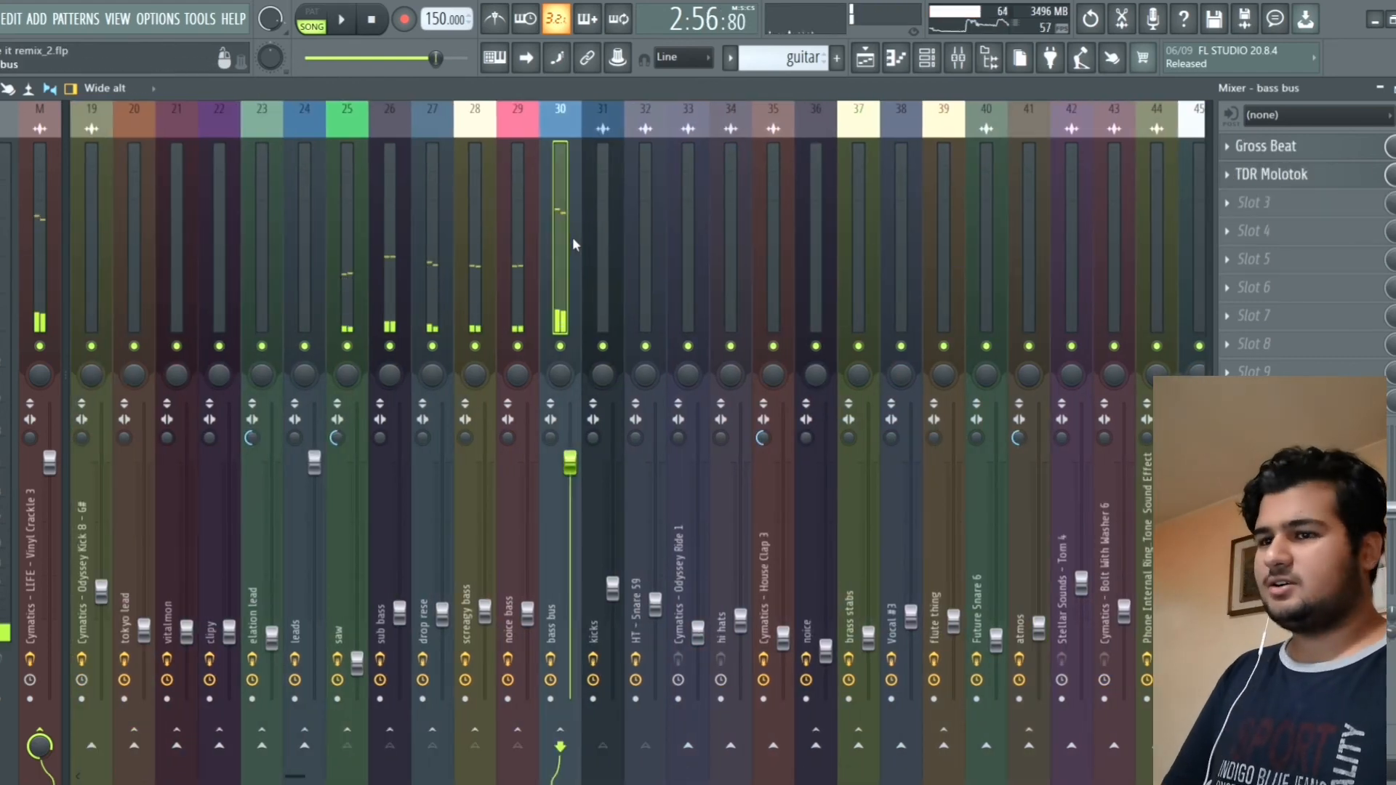
{"action": "left_click", "coordinate": [1323, 148]}
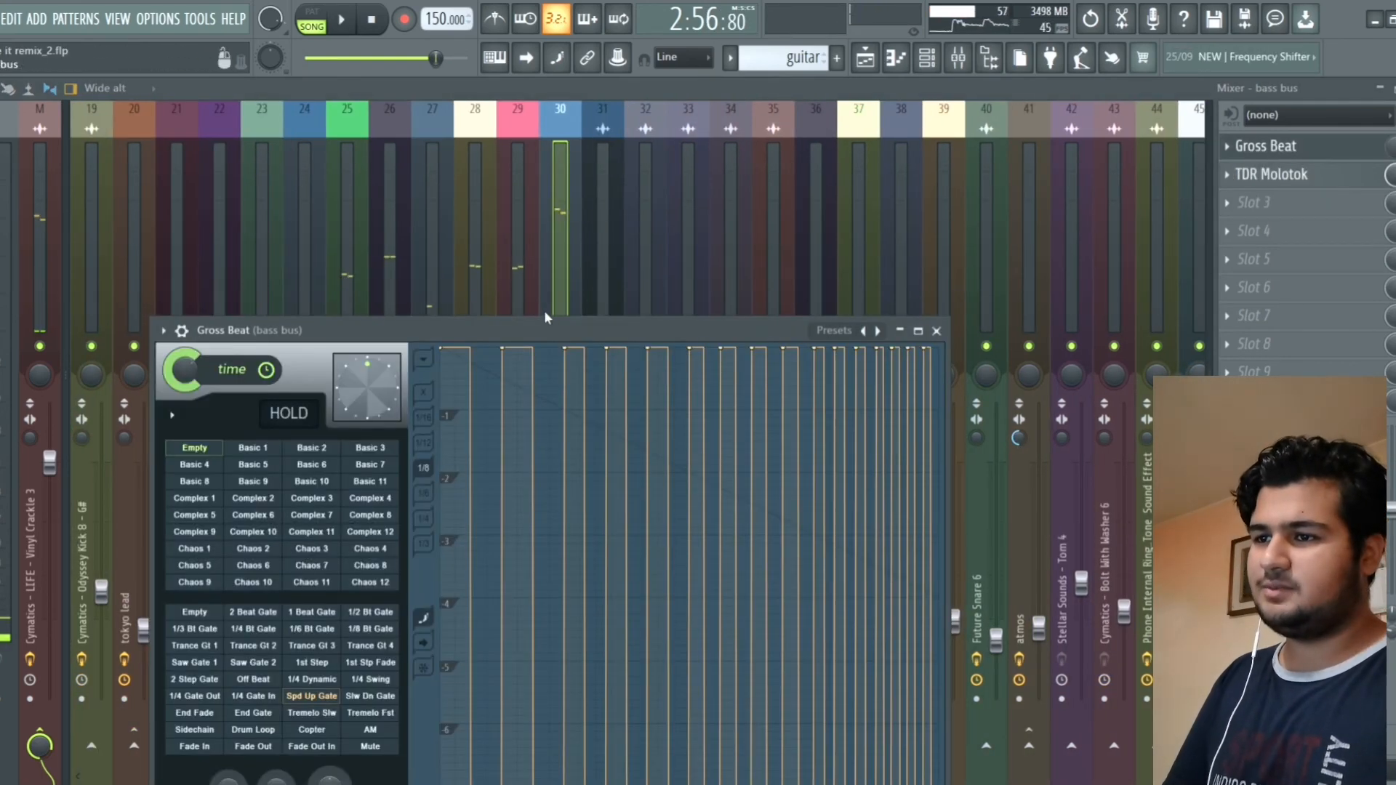
{"action": "left_click_drag", "start_coordinate": [564, 324], "coordinate": [605, 144]}
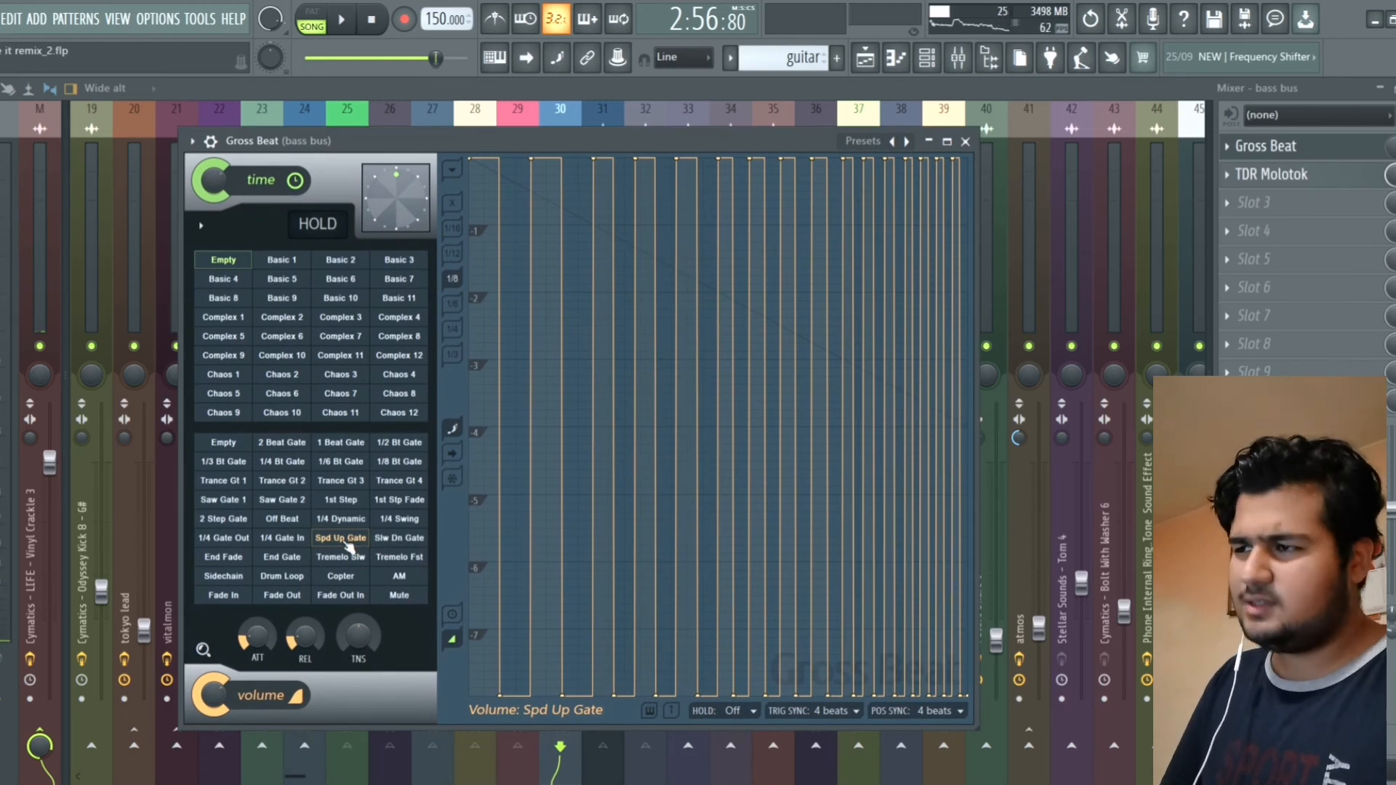
{"action": "left_click", "coordinate": [965, 142]}
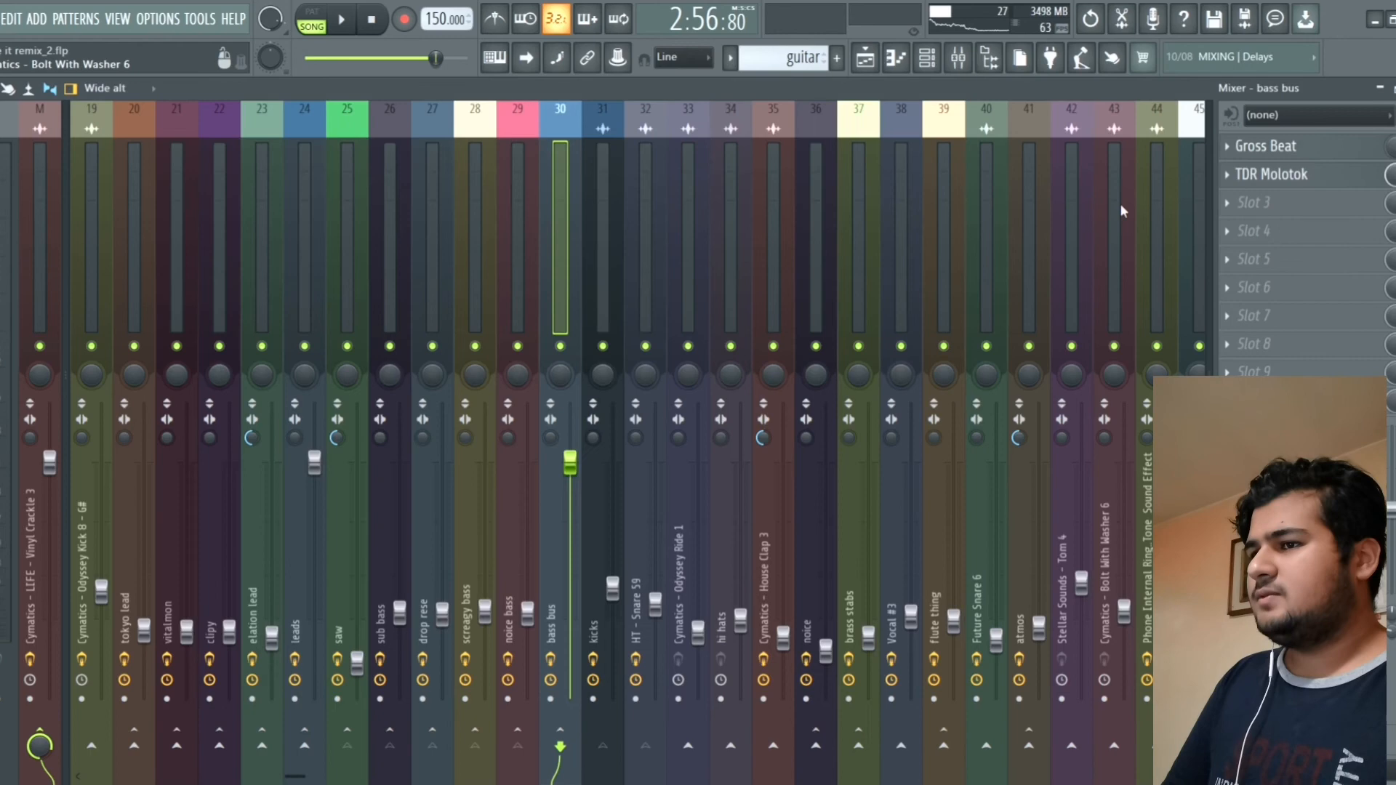
Step: Inspect the TDR Molotok compressor settings on the bass bus and close the plugin window
{"action": "left_click", "coordinate": [1295, 182]}
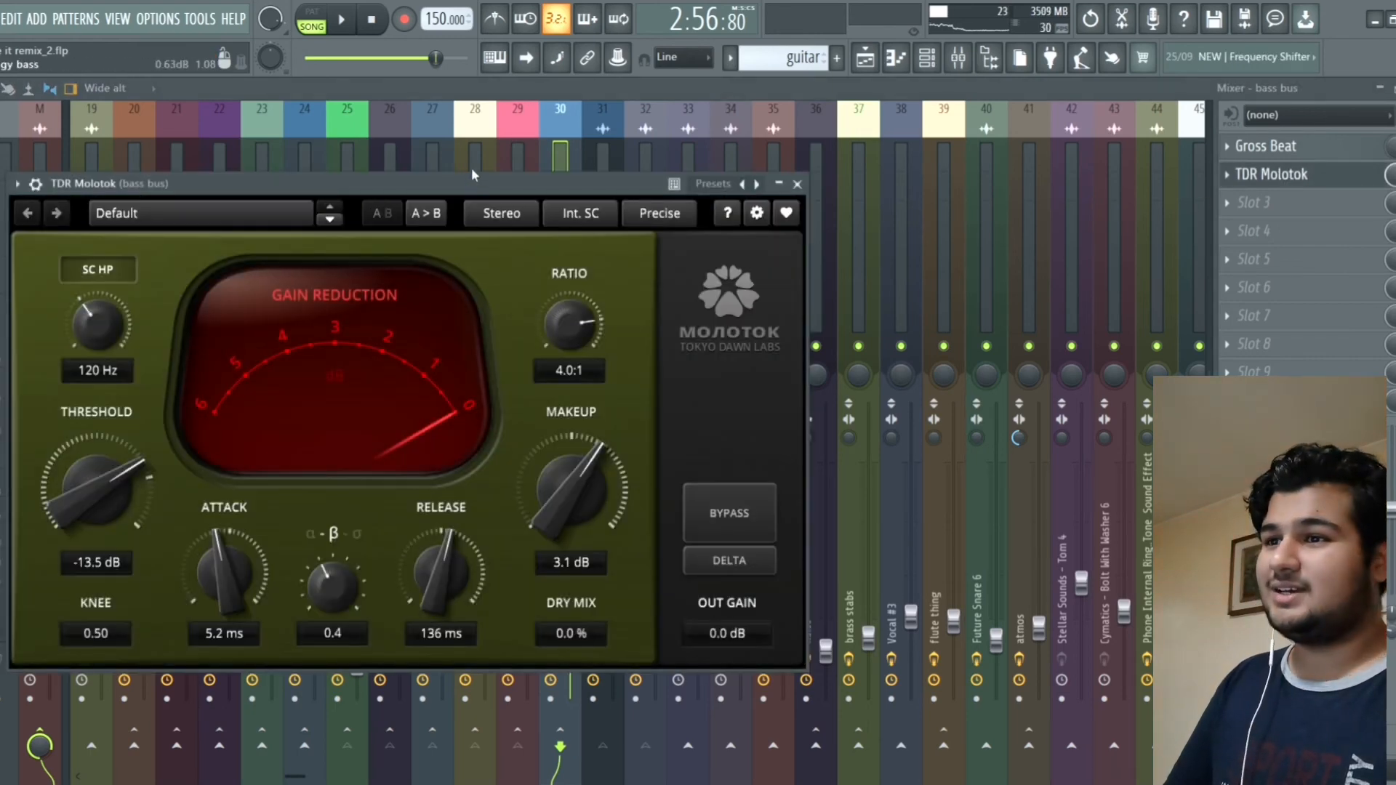
{"action": "left_click_drag", "start_coordinate": [503, 189], "coordinate": [776, 154]}
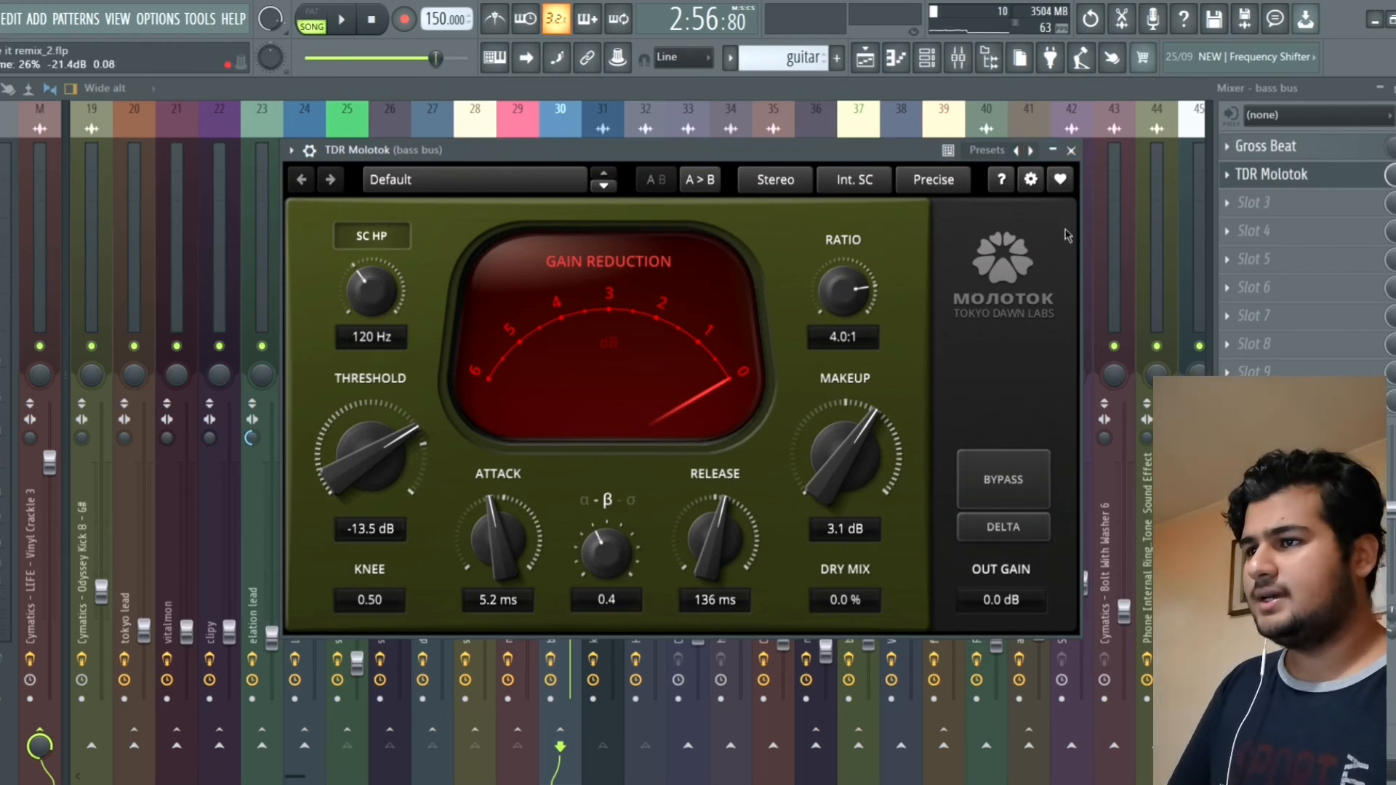
{"action": "left_click", "coordinate": [1071, 151]}
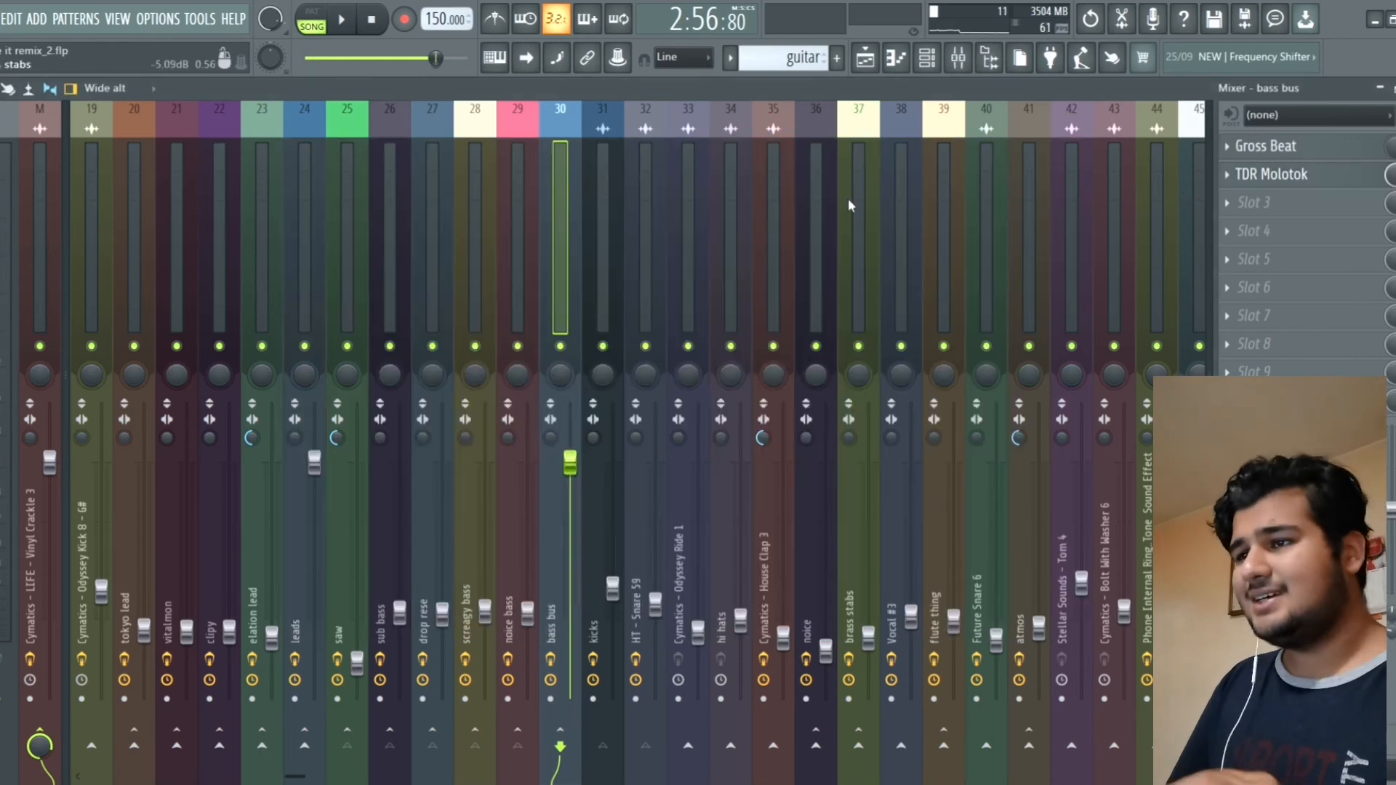
Step: Return to the playlist, enable Track 2 alongside Track 1, and play the Vocal and Vocal #2 clips from bar 116
{"action": "left_click", "coordinate": [866, 57]}
{"action": "scroll", "coordinate": [975, 227], "scroll_direction": "up", "scroll_amount": 4}
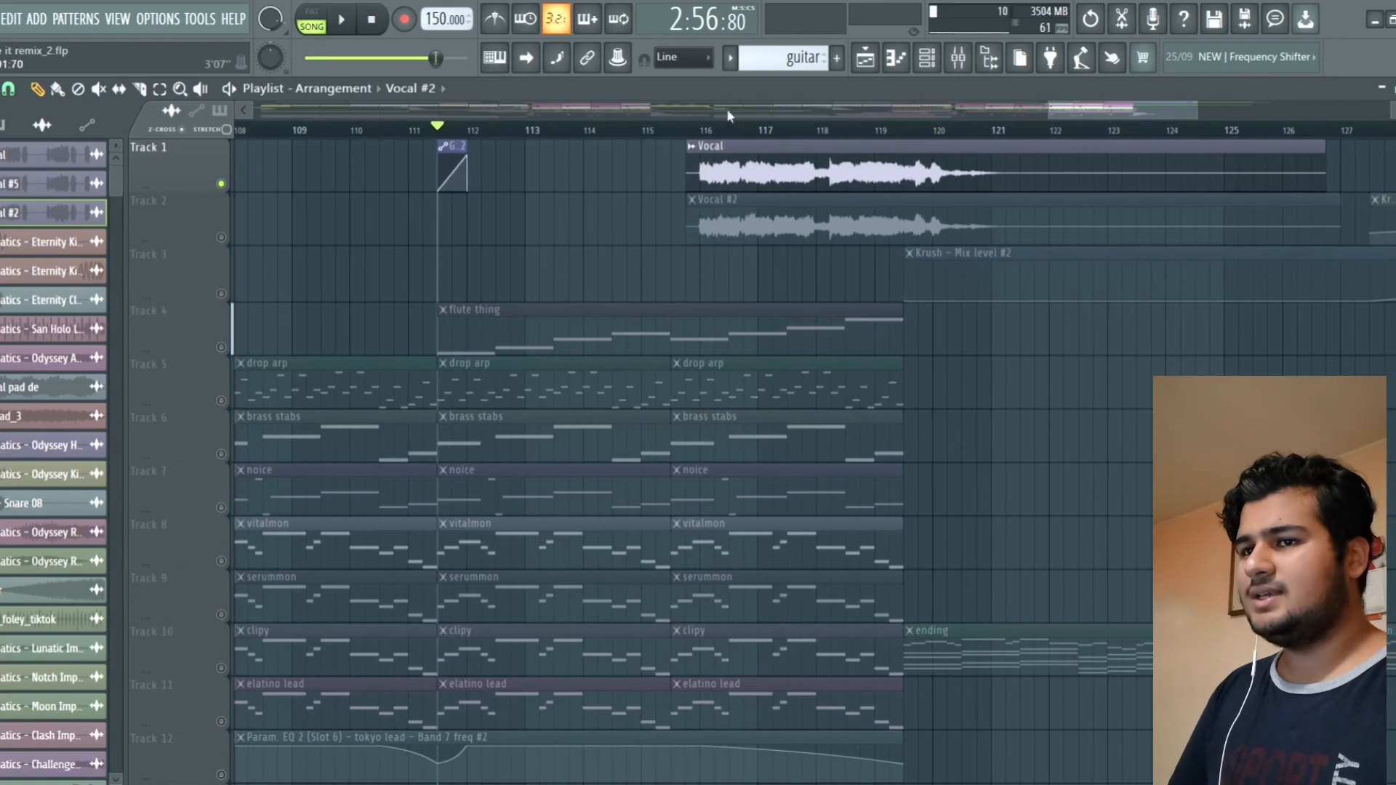
{"action": "left_click", "coordinate": [701, 129]}
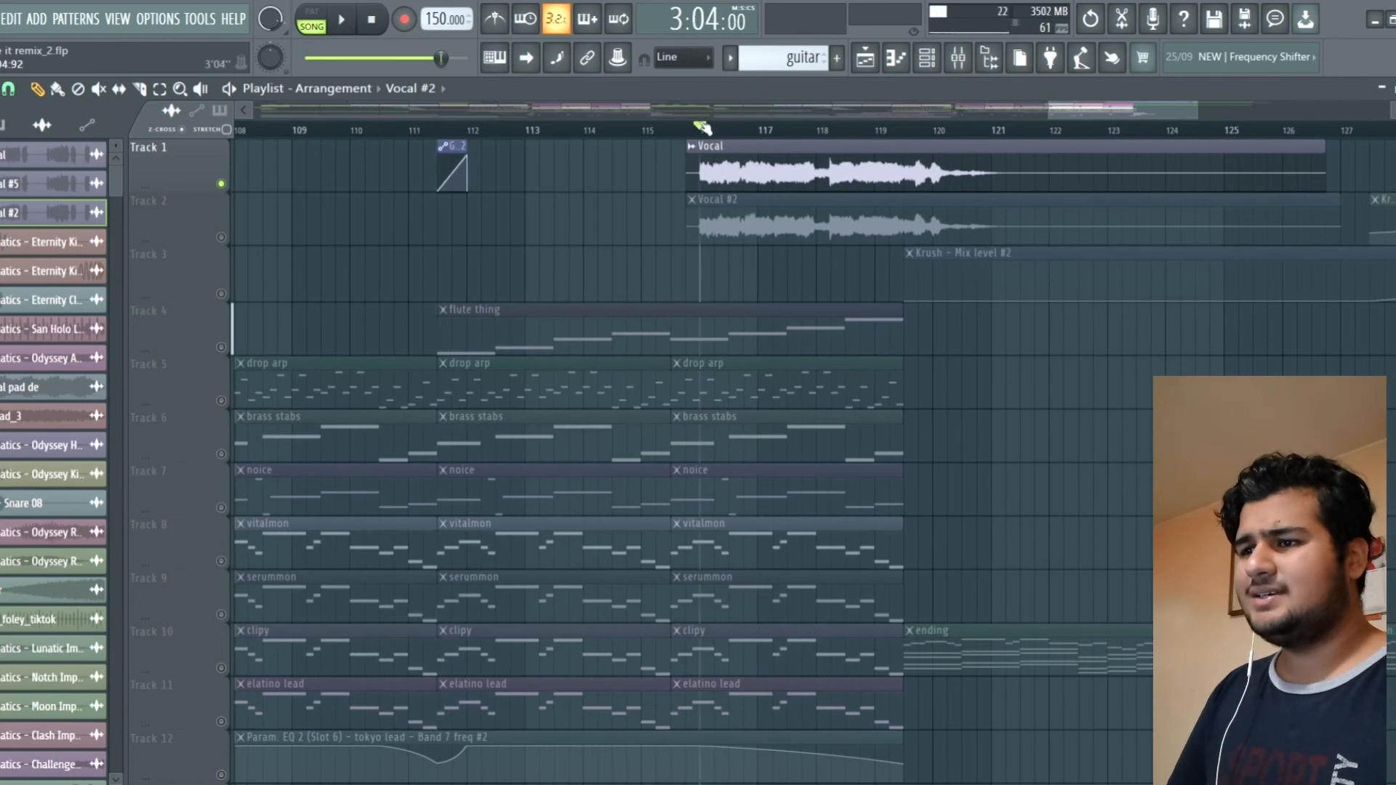
{"action": "left_click", "coordinate": [221, 237]}
{"action": "key", "text": "space"}
{"action": "scroll", "coordinate": [674, 325], "scroll_direction": "down", "scroll_amount": 3}
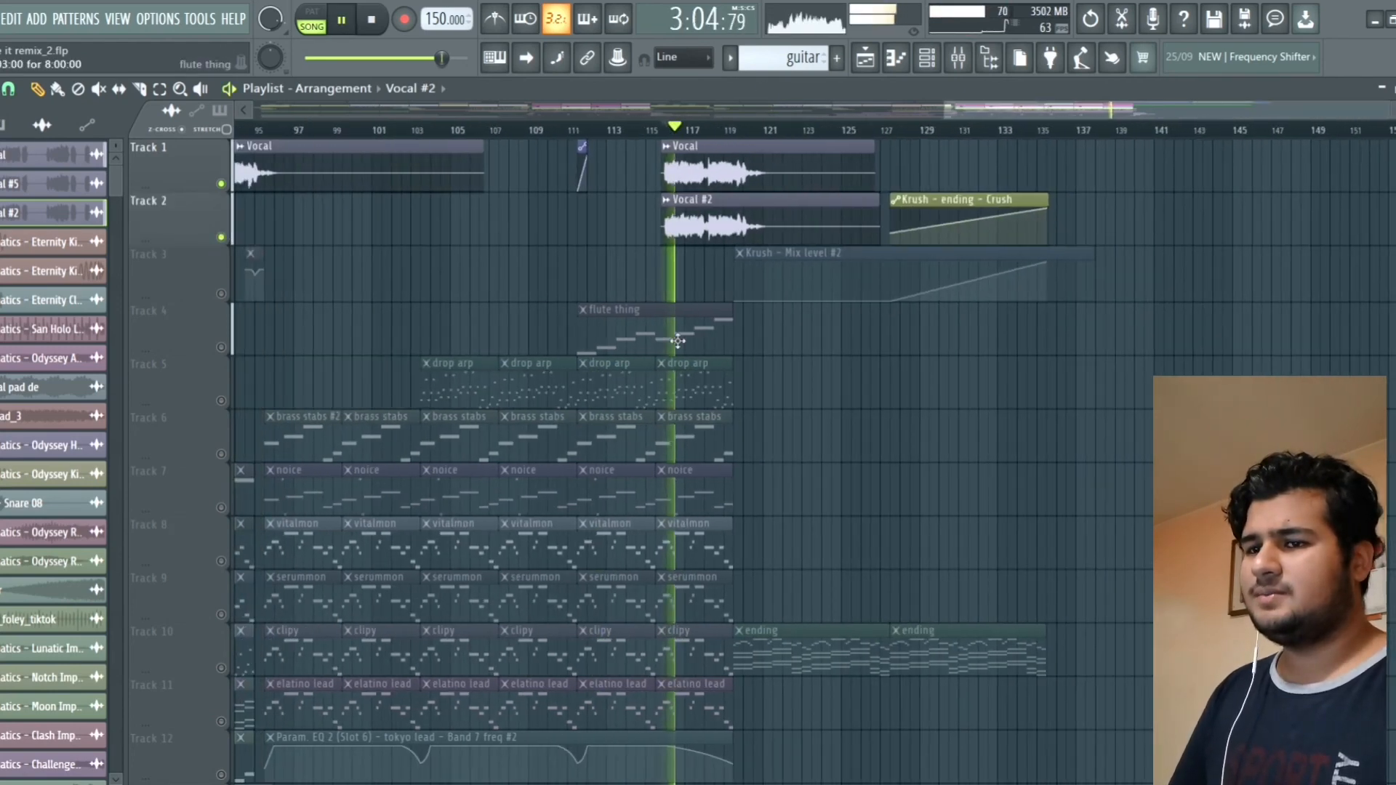
{"action": "scroll", "coordinate": [876, 402], "scroll_direction": "up", "scroll_amount": 2}
{"action": "scroll", "coordinate": [181, 186], "scroll_direction": "down", "scroll_amount": 2}
{"action": "scroll", "coordinate": [183, 187], "scroll_direction": "up", "scroll_amount": 2}
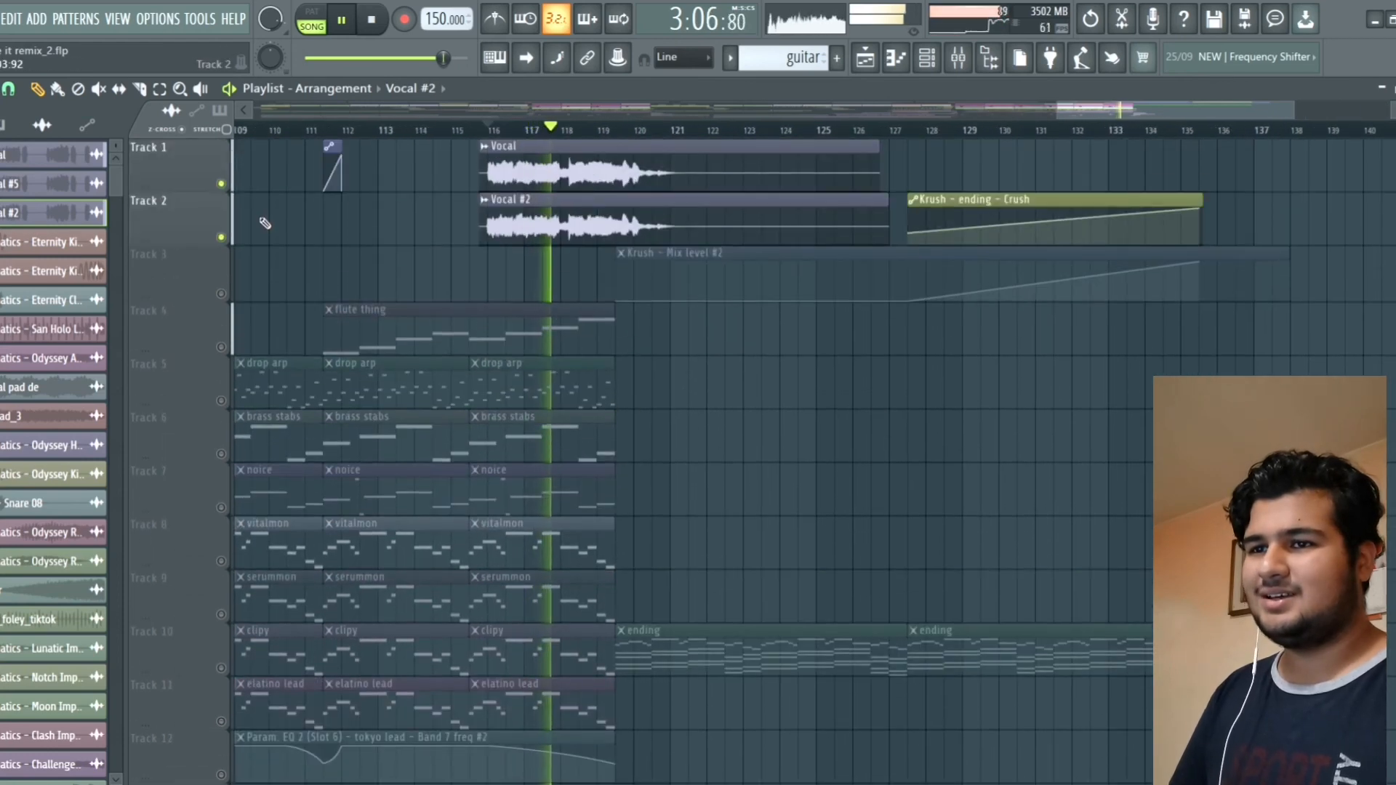
Step: Replay the layered Vocal and Vocal #2 clips from their start through to the ending section and stop playback
{"action": "key", "text": "space"}
{"action": "left_click", "coordinate": [221, 237]}
{"action": "left_click", "coordinate": [221, 237]}
{"action": "key", "text": "space"}
{"action": "scroll", "coordinate": [371, 256], "scroll_direction": "down", "scroll_amount": 2}
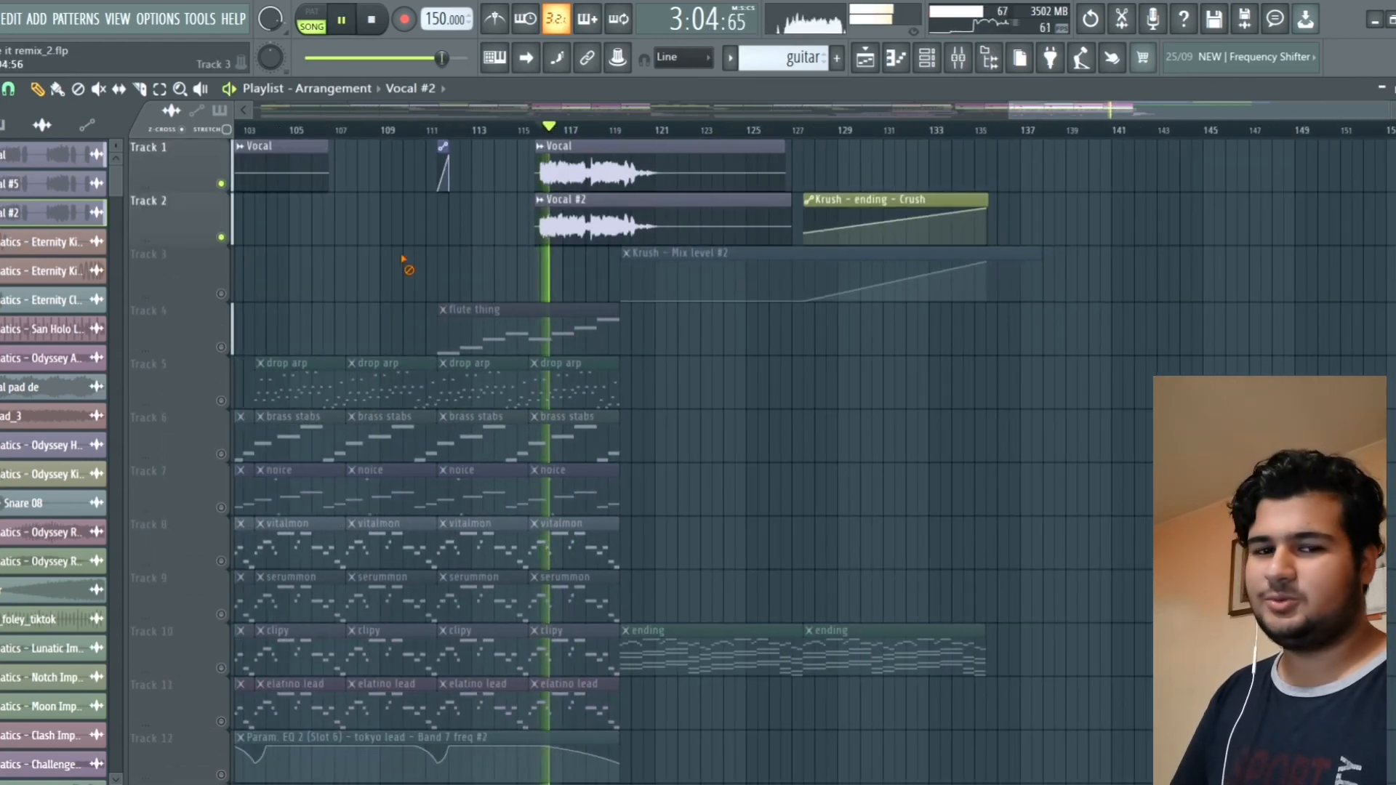
{"action": "scroll", "coordinate": [691, 392], "scroll_direction": "down", "scroll_amount": 2}
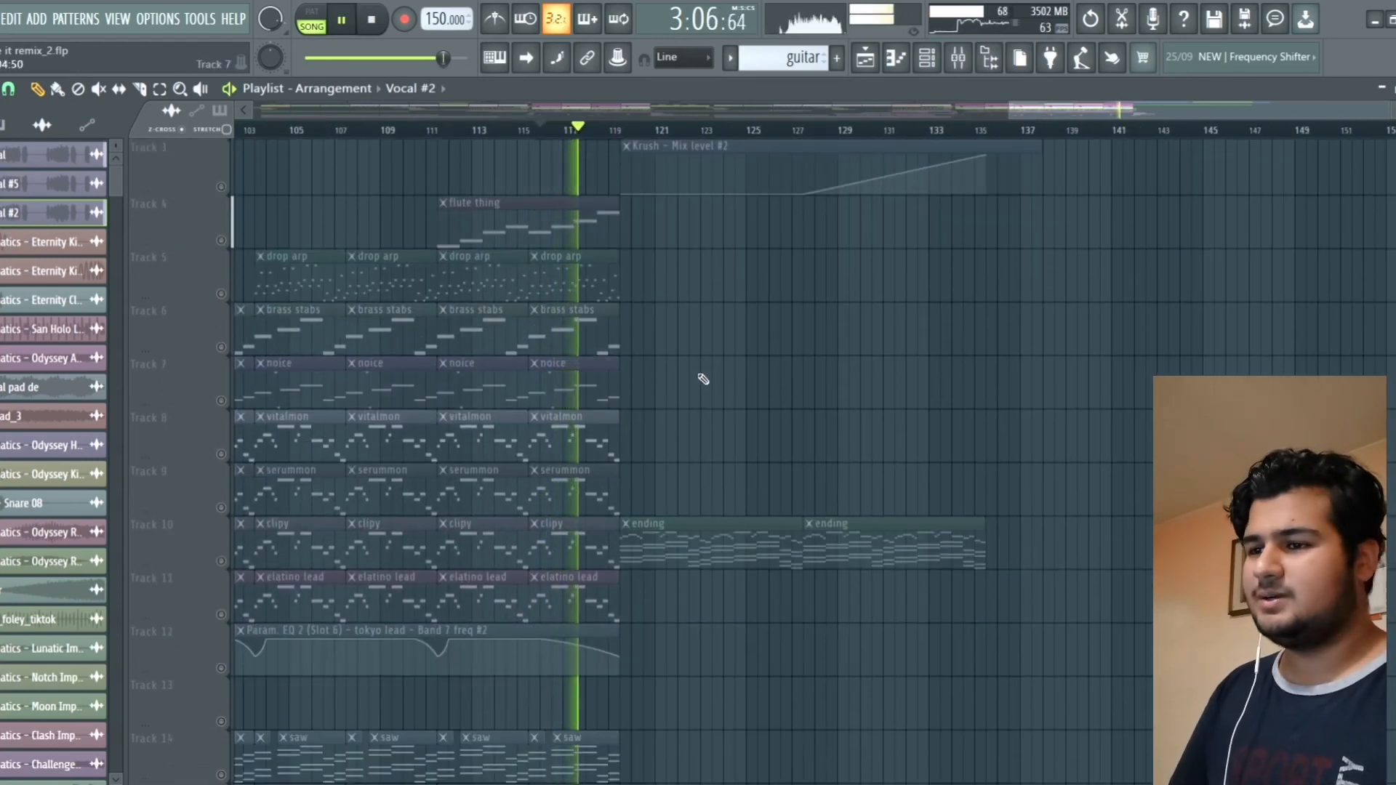
{"action": "scroll", "coordinate": [694, 363], "scroll_direction": "down", "scroll_amount": 3}
{"action": "scroll", "coordinate": [690, 372], "scroll_direction": "up", "scroll_amount": 2}
{"action": "scroll", "coordinate": [690, 371], "scroll_direction": "up", "scroll_amount": 1}
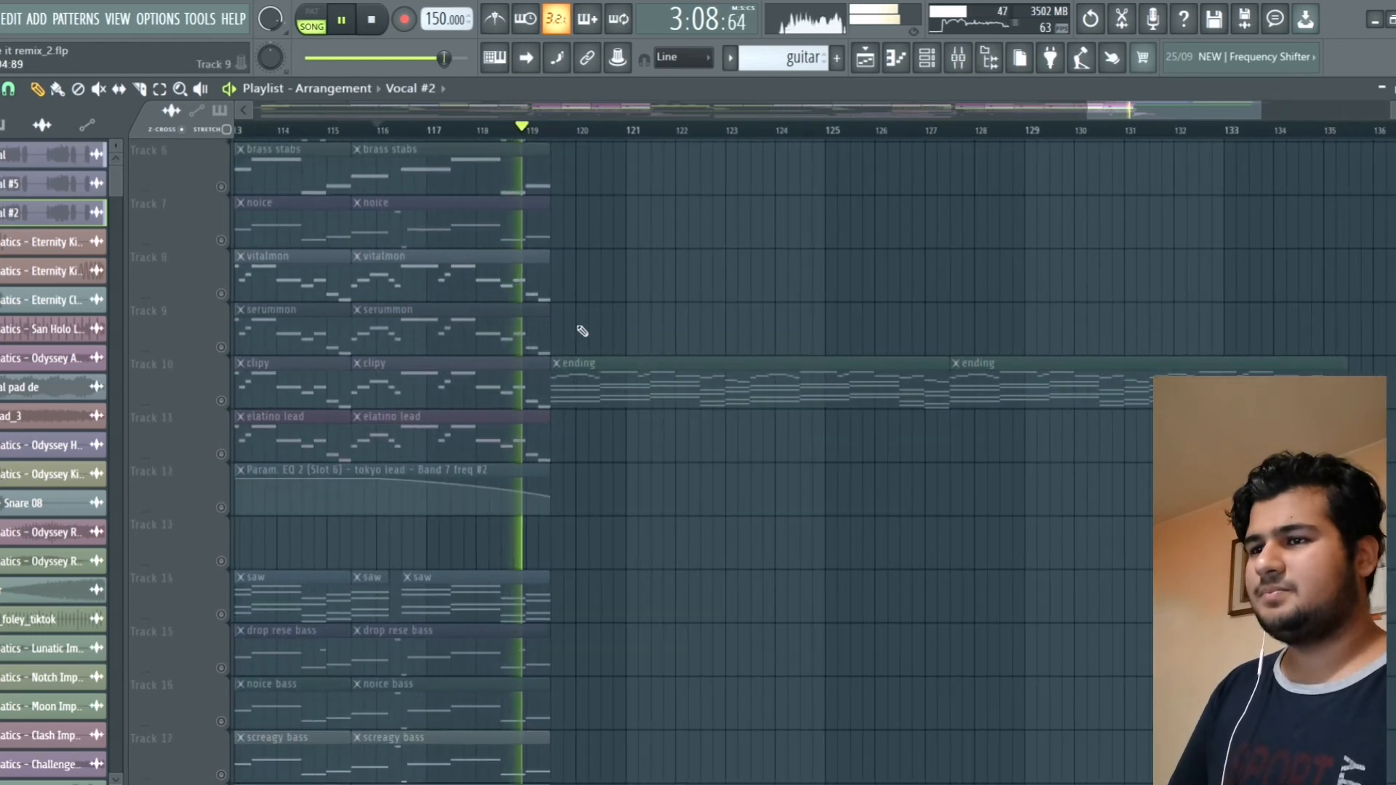
{"action": "scroll", "coordinate": [564, 174], "scroll_direction": "up", "scroll_amount": 4}
{"action": "scroll", "coordinate": [564, 184], "scroll_direction": "up", "scroll_amount": 1}
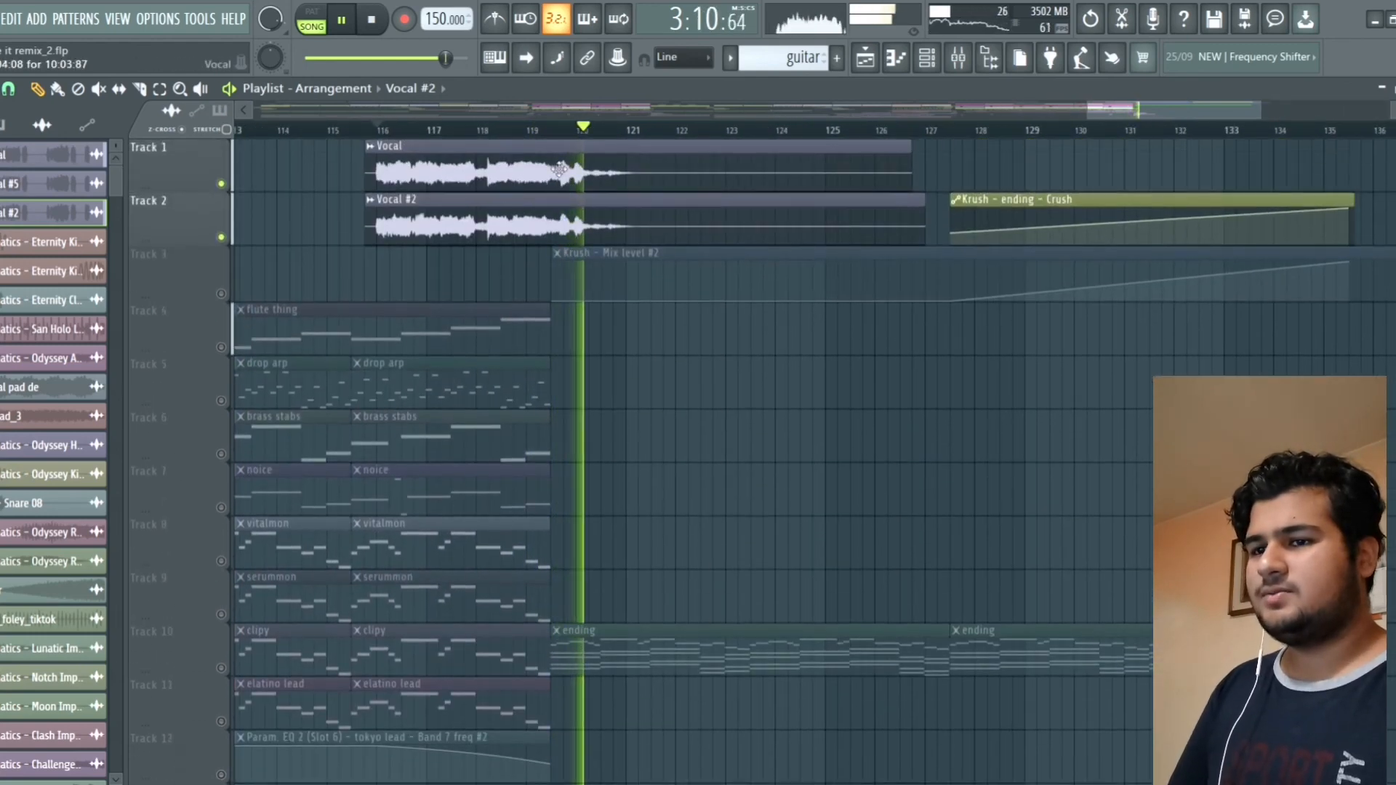
{"action": "key", "text": "space"}
Step: Solo the ending clips' track, switch to Track 3 with its Krush mix level automation, and re-enable all playlist tracks
{"action": "scroll", "coordinate": [616, 370], "scroll_direction": "down", "scroll_amount": 4}
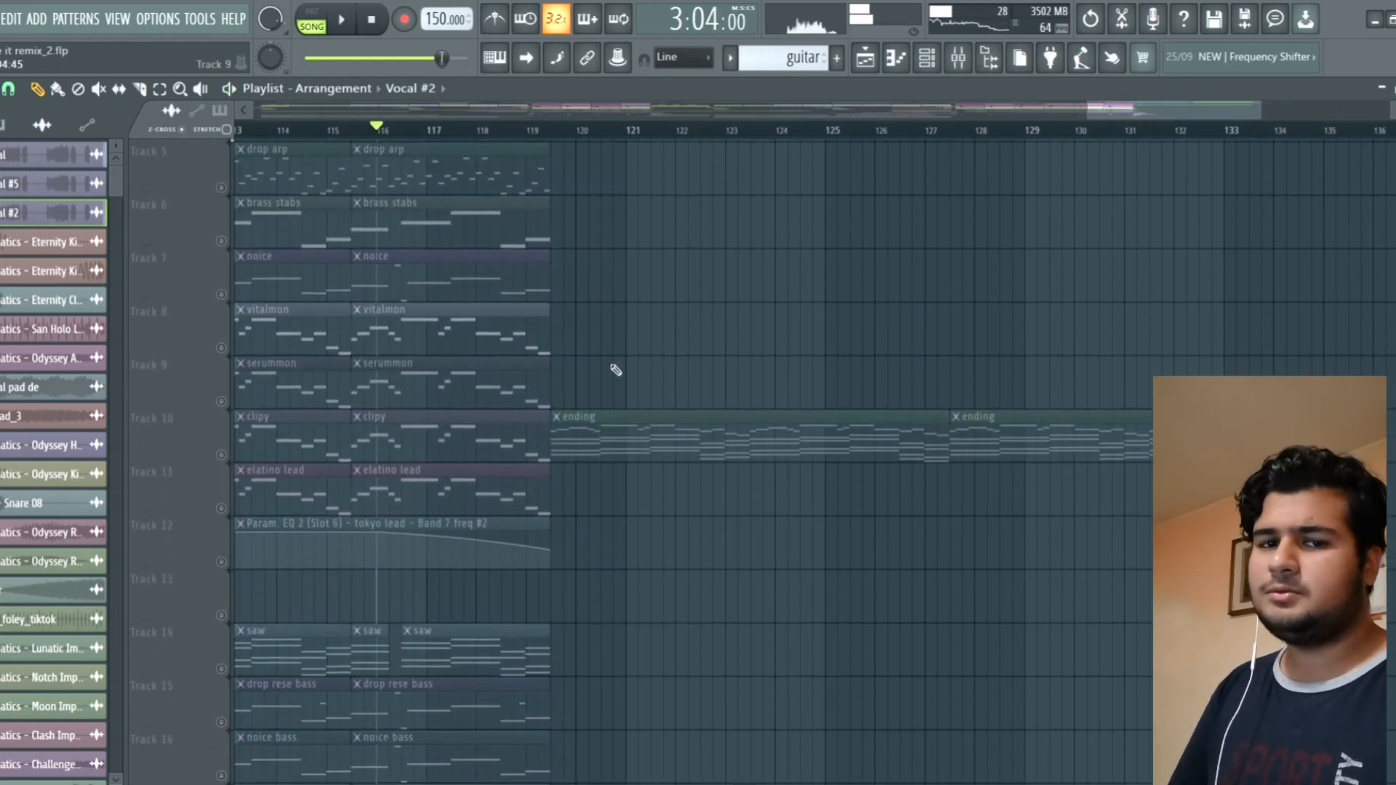
{"action": "left_click", "coordinate": [225, 456]}
{"action": "scroll", "coordinate": [231, 458], "scroll_direction": "up", "scroll_amount": 4}
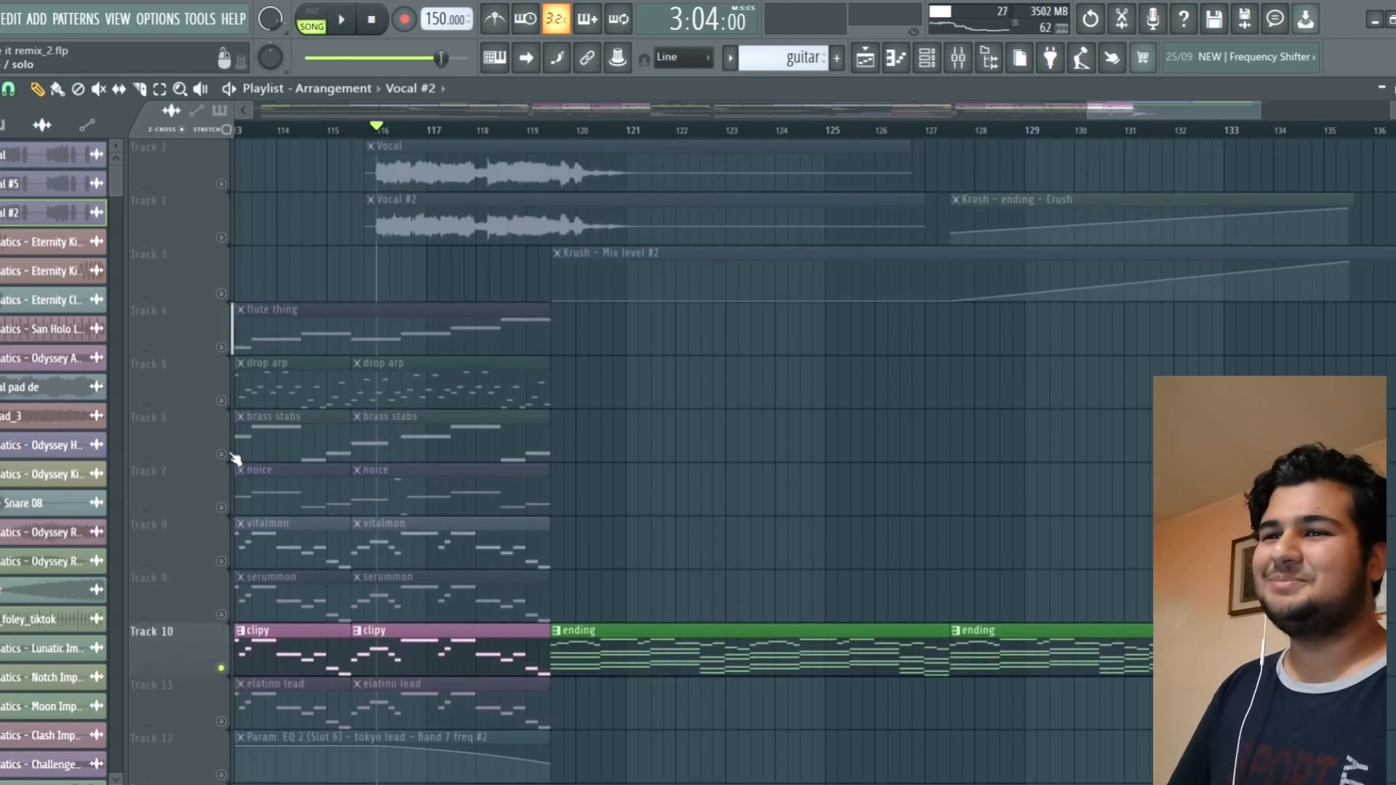
{"action": "left_click", "coordinate": [221, 293]}
{"action": "left_click", "coordinate": [221, 237]}
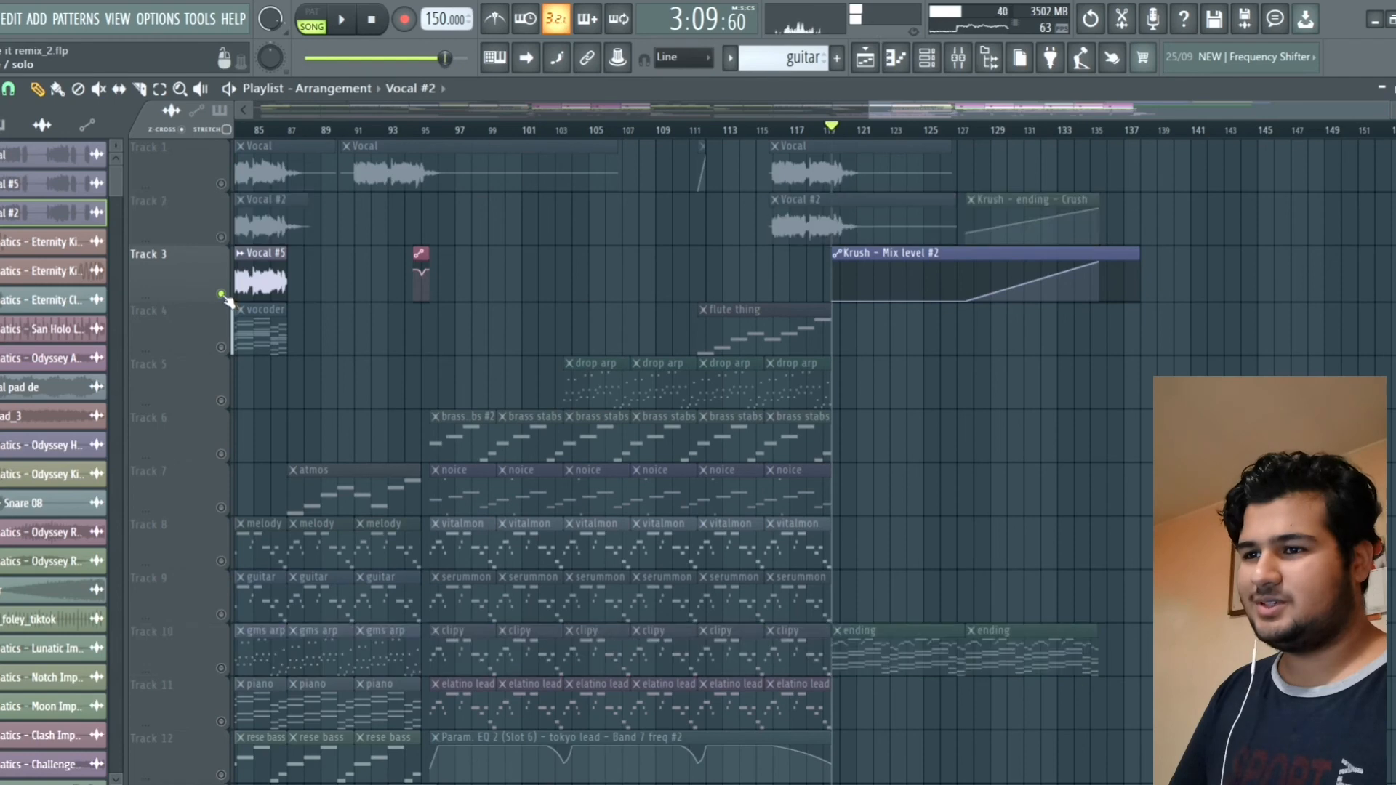
{"action": "right_click", "coordinate": [221, 294]}
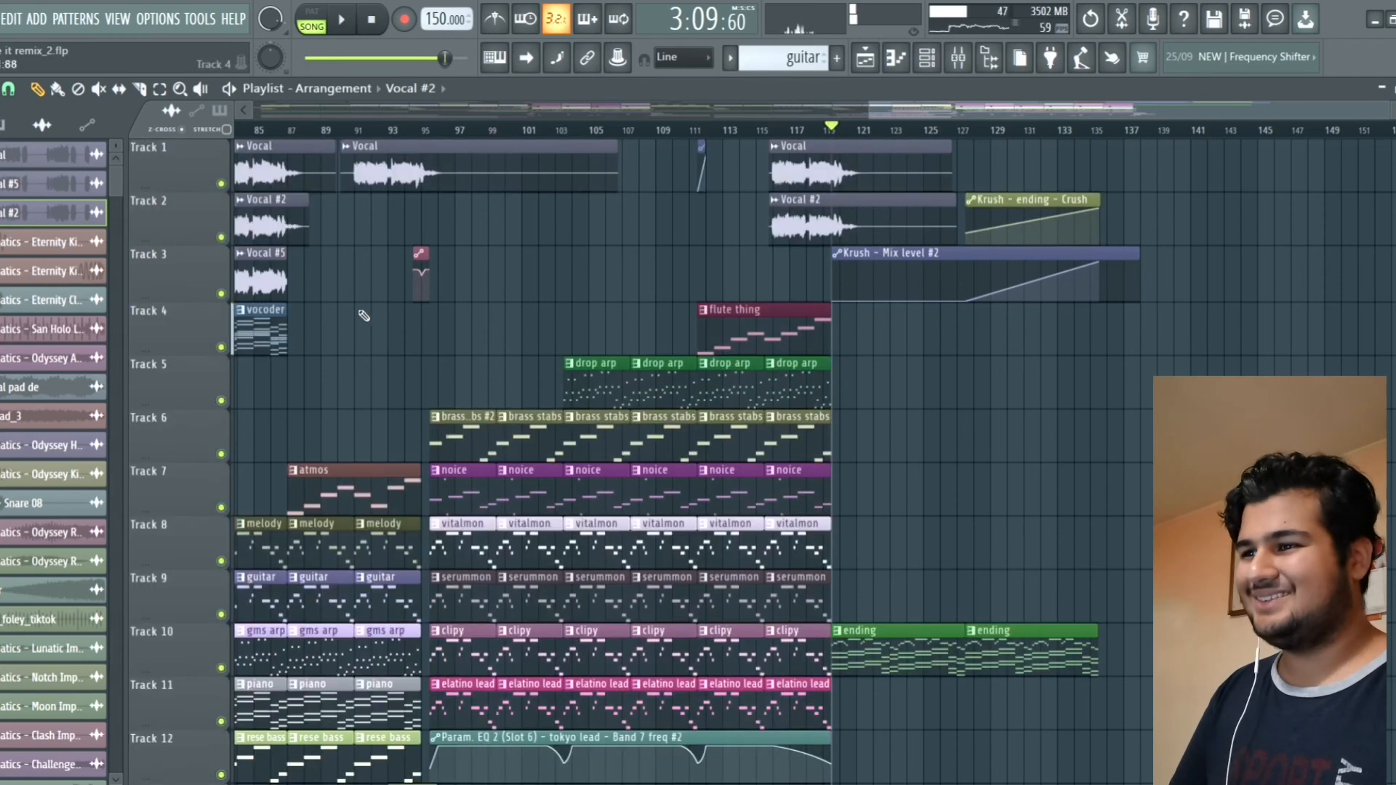
Step: Play the full ending section from bar 119 through the Krush automation and stop playback
{"action": "key", "text": "space"}
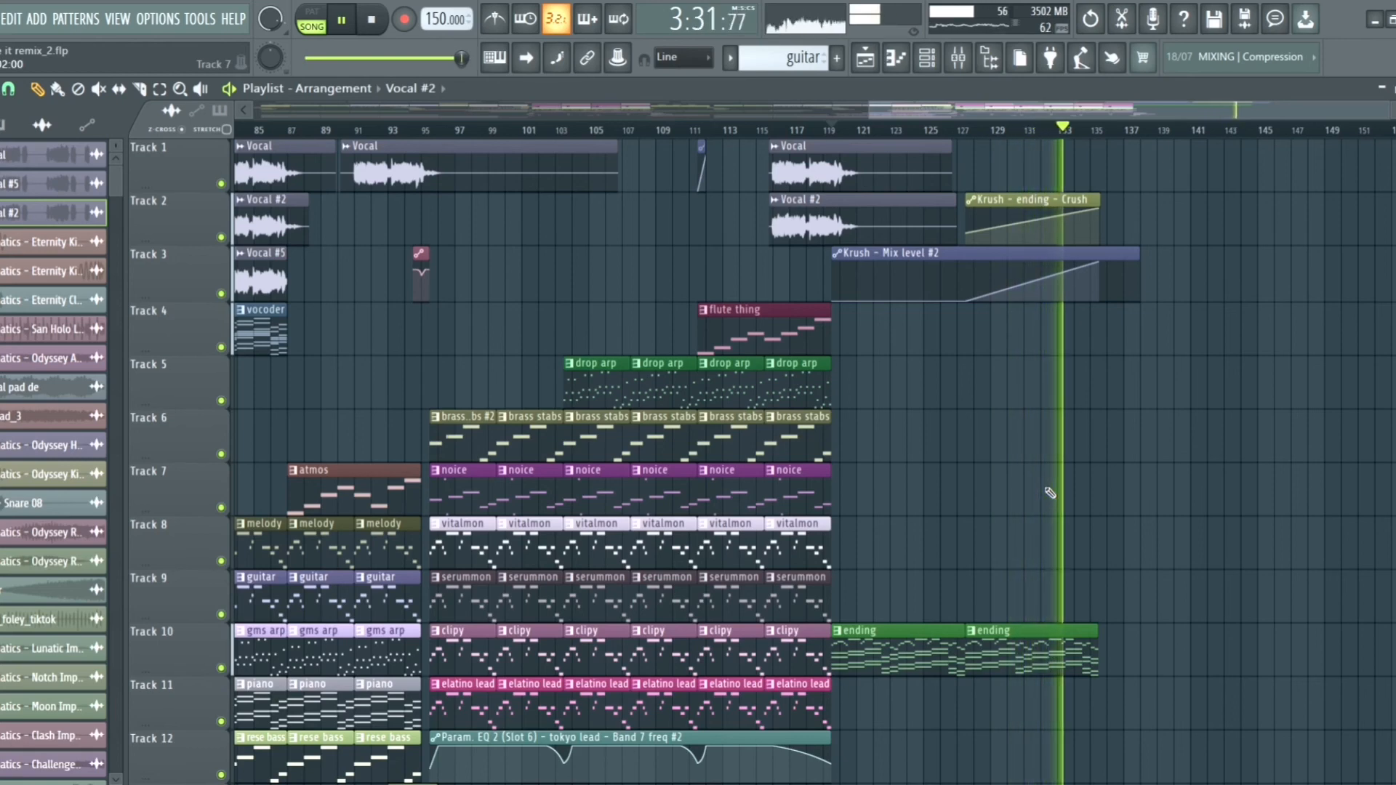
{"action": "scroll", "coordinate": [1044, 492], "scroll_direction": "down", "scroll_amount": 4}
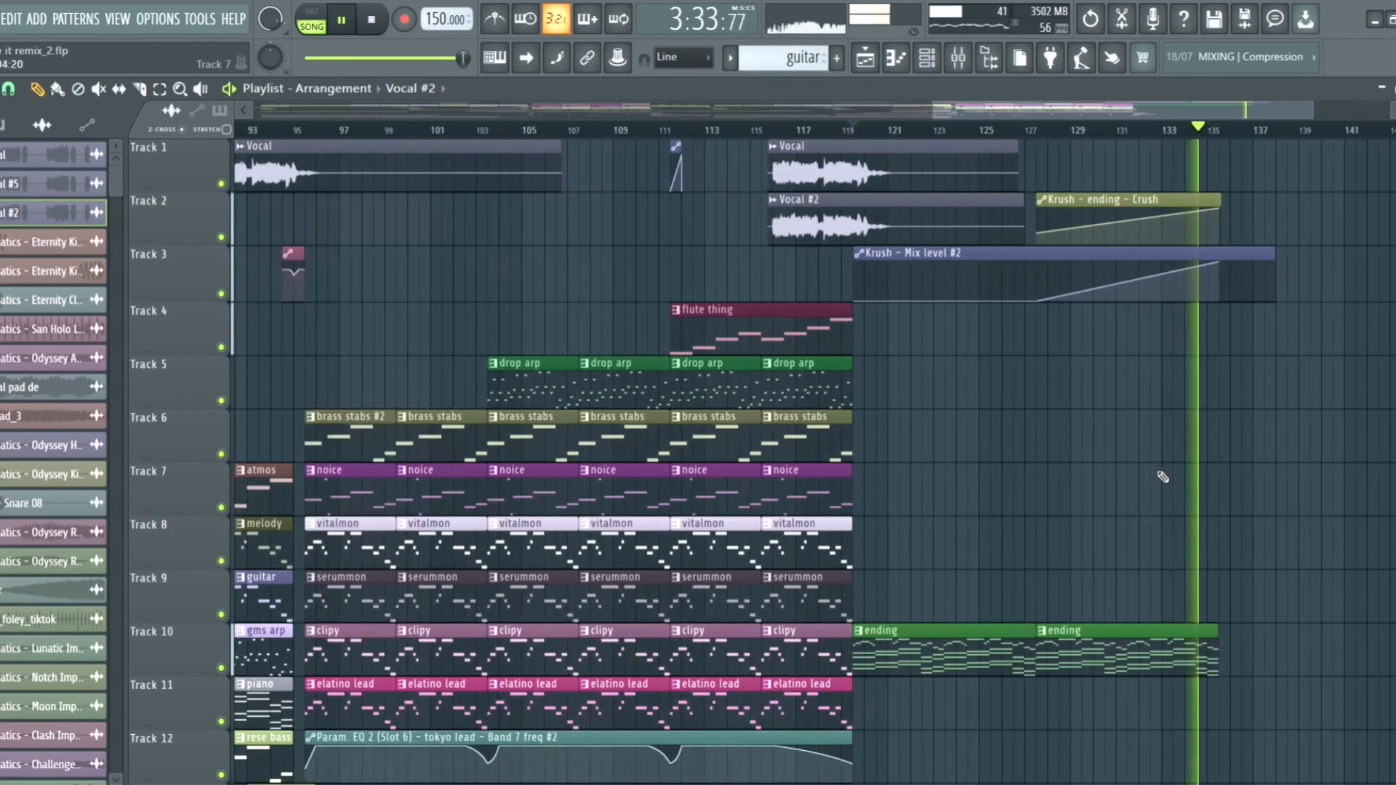
{"action": "scroll", "coordinate": [1248, 500], "scroll_direction": "up", "scroll_amount": 2}
{"action": "key", "text": "space"}
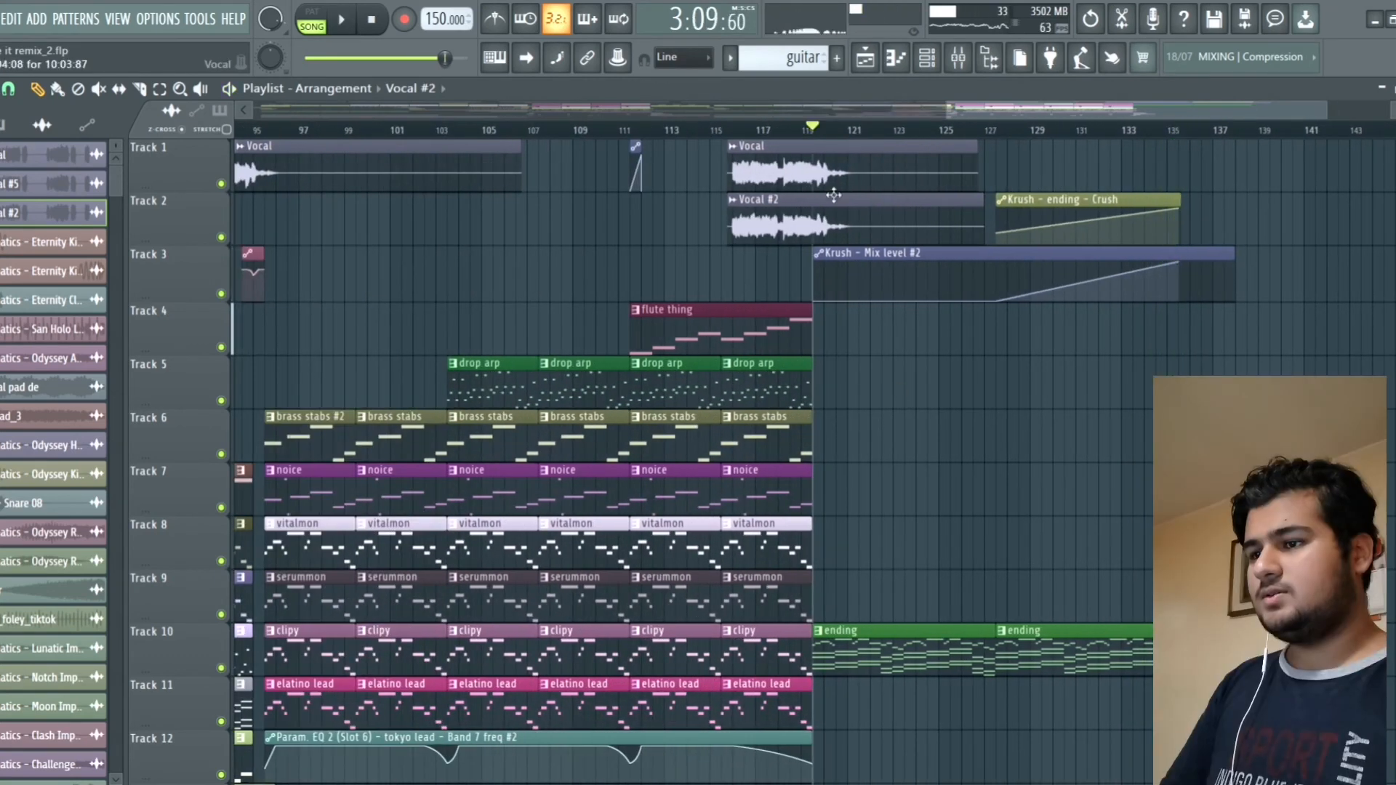
Step: Solo Track 10 and examine the ending pattern's melody and chord notes in the piano roll
{"action": "scroll", "coordinate": [888, 326], "scroll_direction": "down", "scroll_amount": 2}
{"action": "scroll", "coordinate": [888, 367], "scroll_direction": "up", "scroll_amount": 2}
{"action": "scroll", "coordinate": [903, 410], "scroll_direction": "down", "scroll_amount": 1}
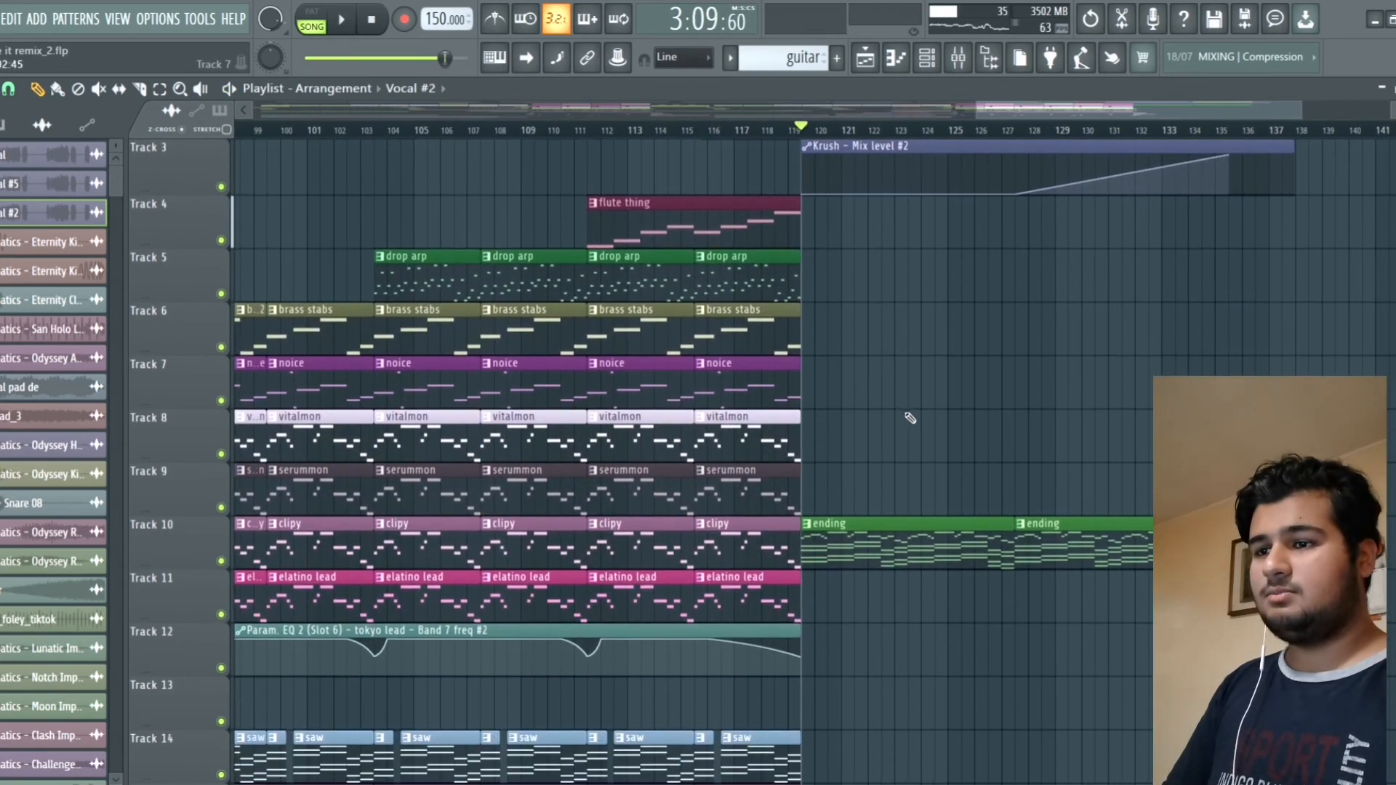
{"action": "scroll", "coordinate": [909, 418], "scroll_direction": "up", "scroll_amount": 2}
{"action": "right_click", "coordinate": [221, 562]}
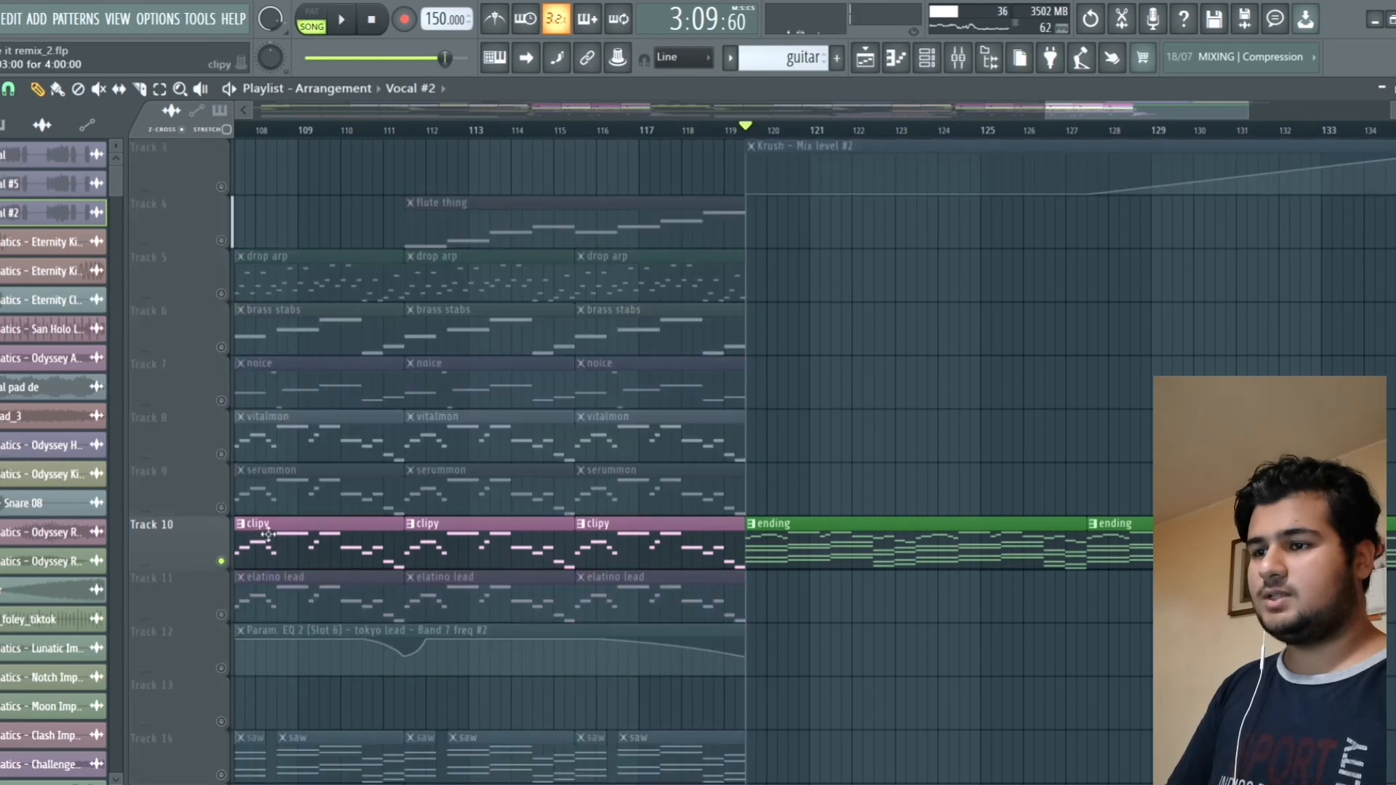
{"action": "double_click", "coordinate": [841, 547]}
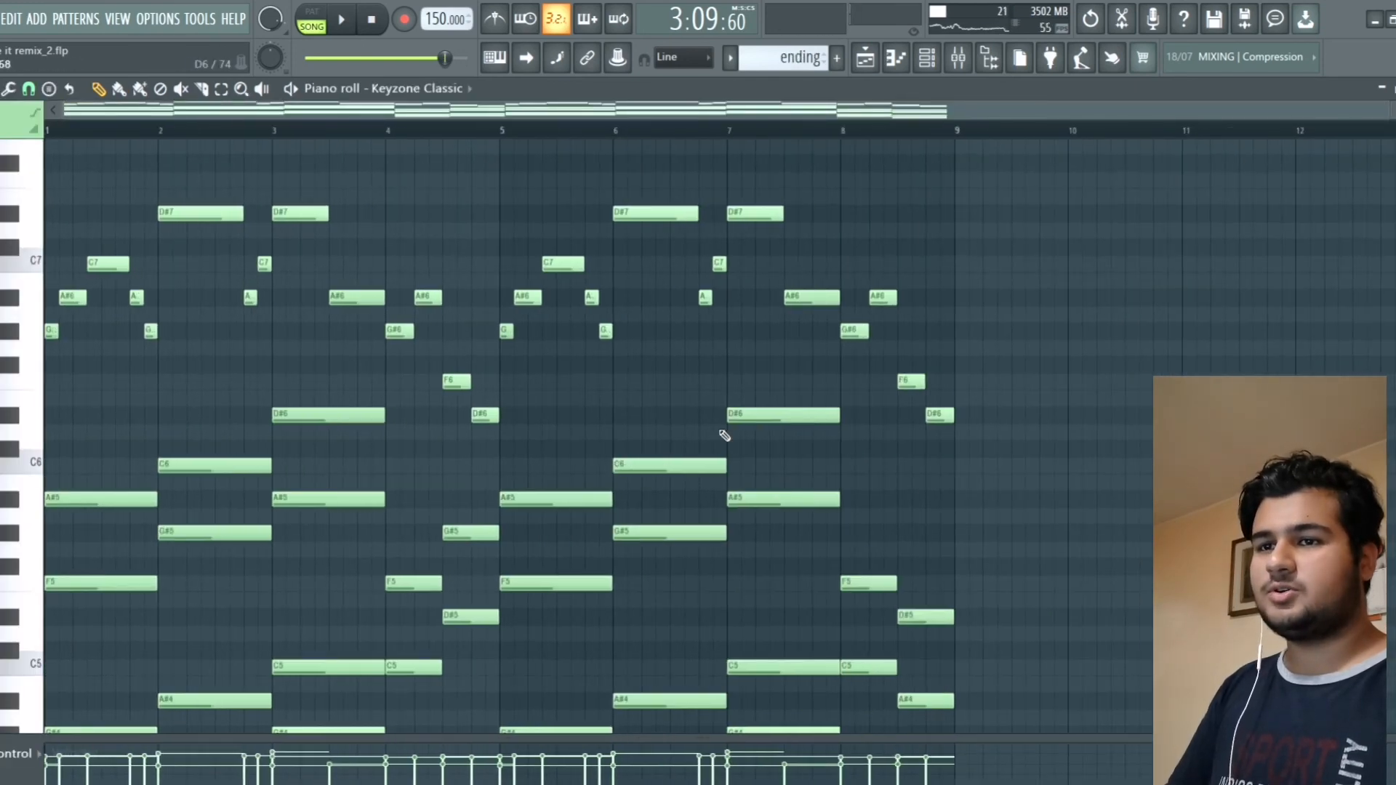
{"action": "scroll", "coordinate": [427, 489], "scroll_direction": "up", "scroll_amount": 8}
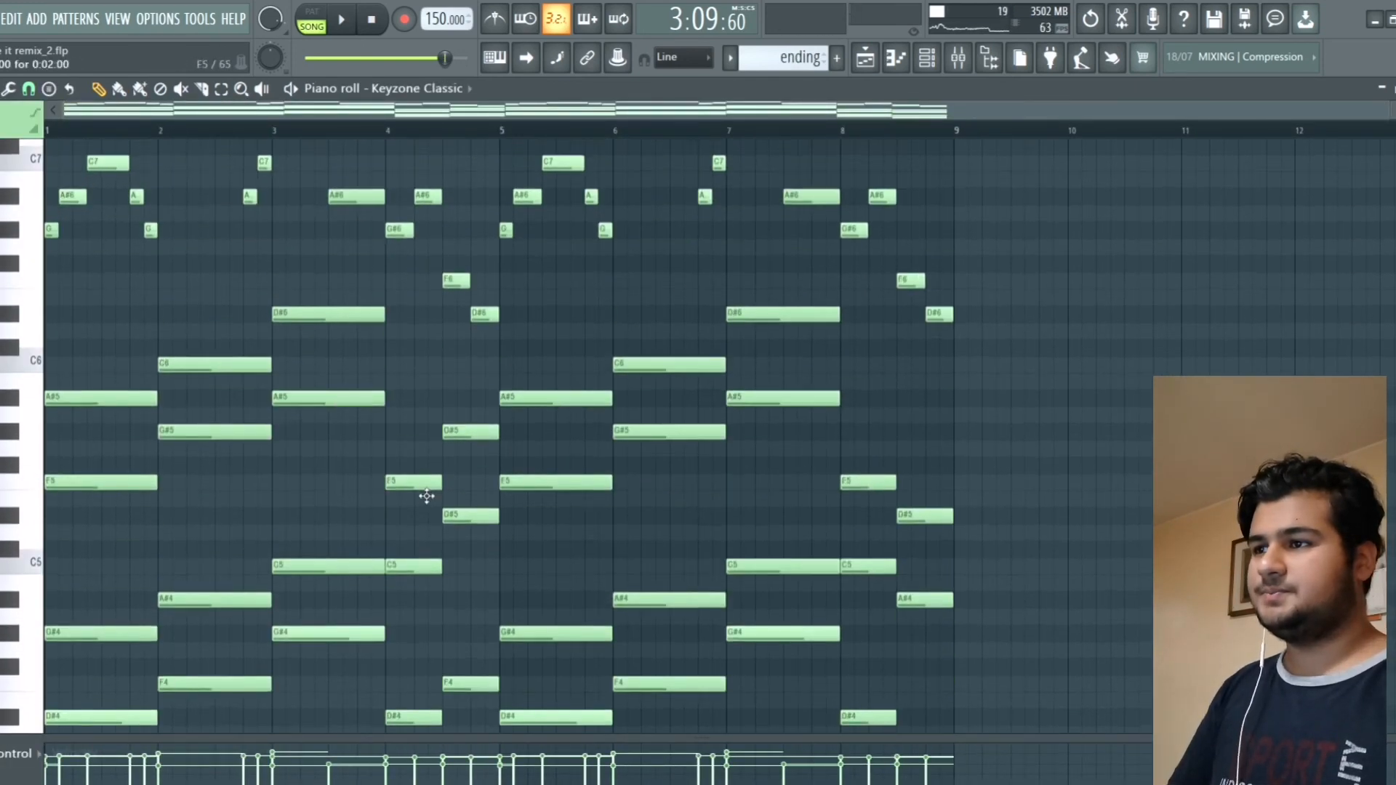
Step: Return to the playlist, enable Tracks 2, 3 and 4 alongside Track 10, and move the playhead to bar 127
{"action": "left_click", "coordinate": [872, 64]}
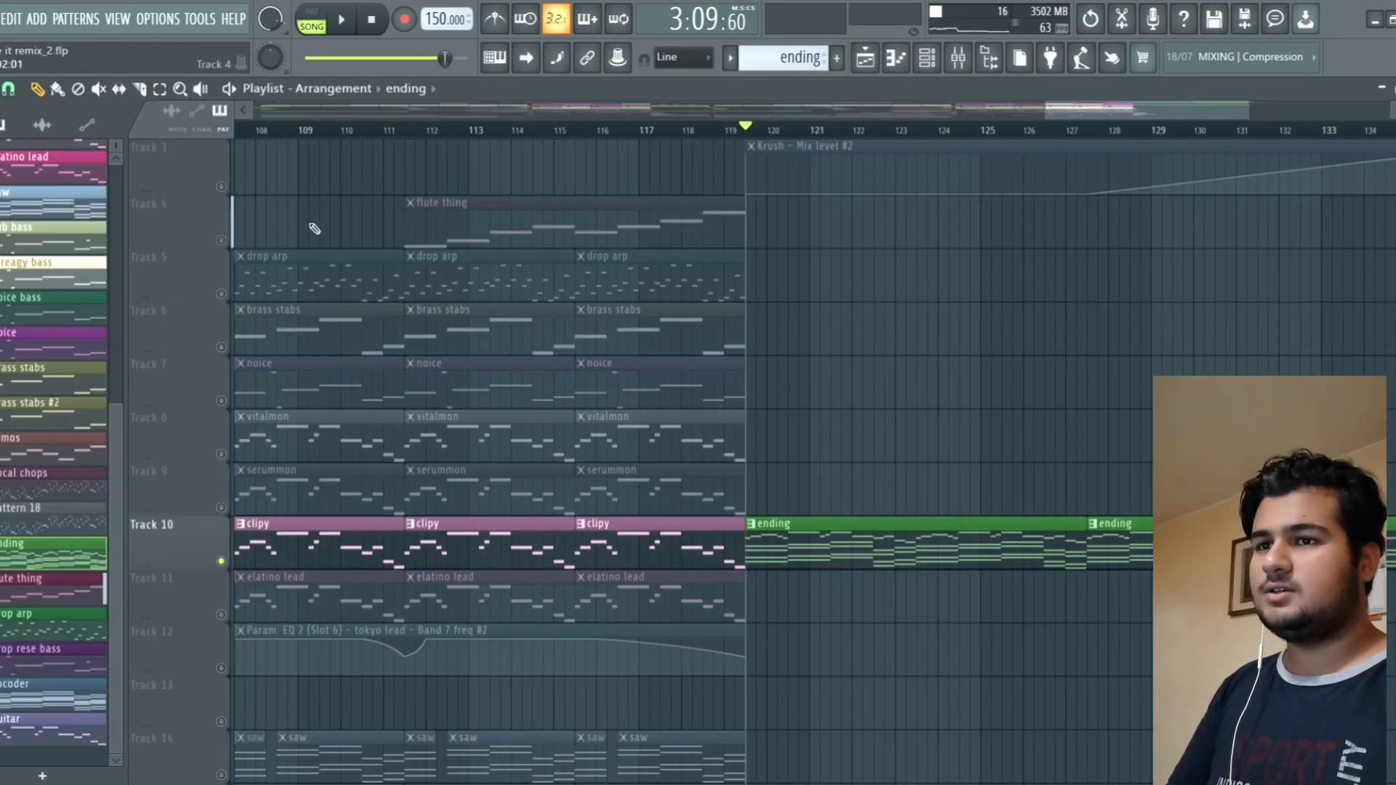
{"action": "left_click", "coordinate": [221, 189]}
{"action": "left_click", "coordinate": [221, 240]}
{"action": "scroll", "coordinate": [365, 259], "scroll_direction": "down", "scroll_amount": 3}
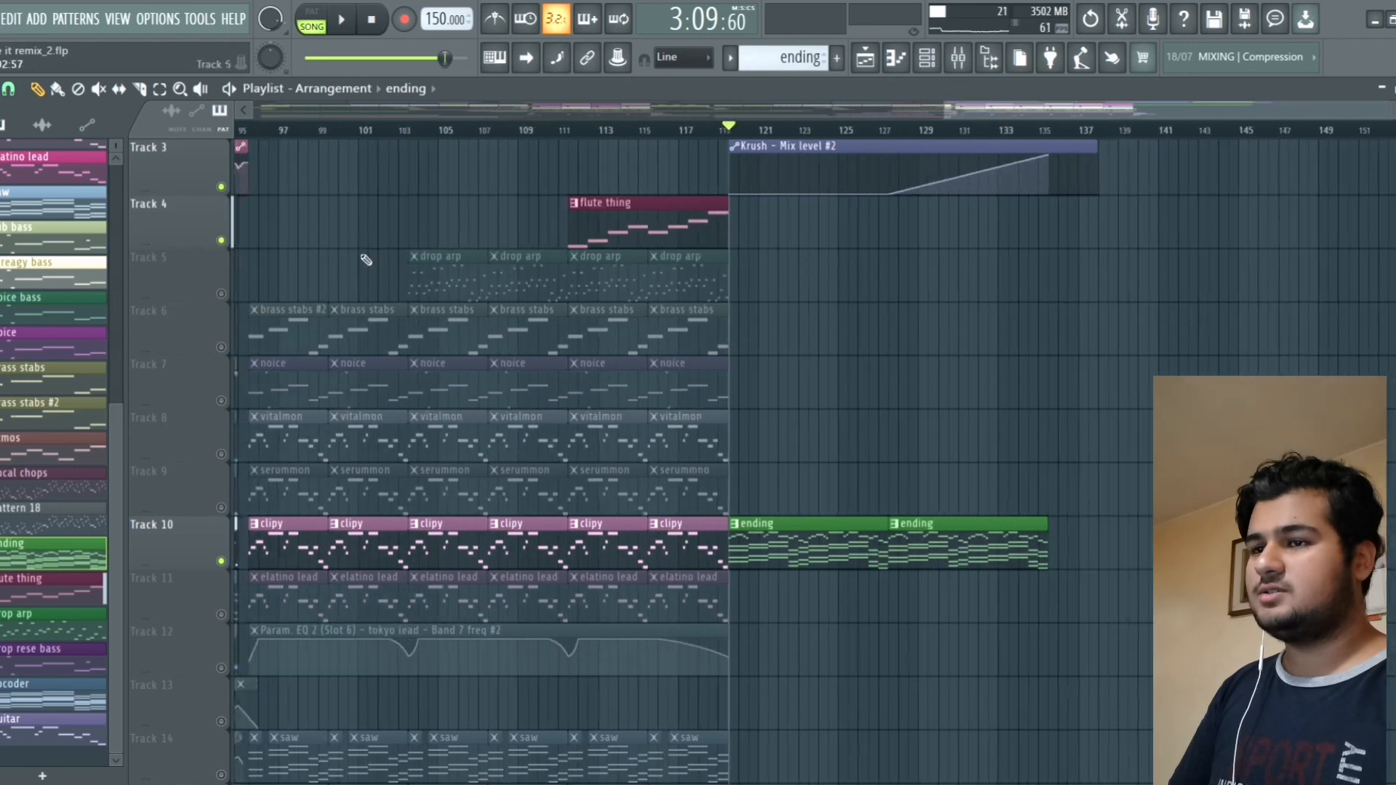
{"action": "scroll", "coordinate": [1018, 363], "scroll_direction": "up", "scroll_amount": 2}
{"action": "scroll", "coordinate": [1126, 401], "scroll_direction": "up", "scroll_amount": 3}
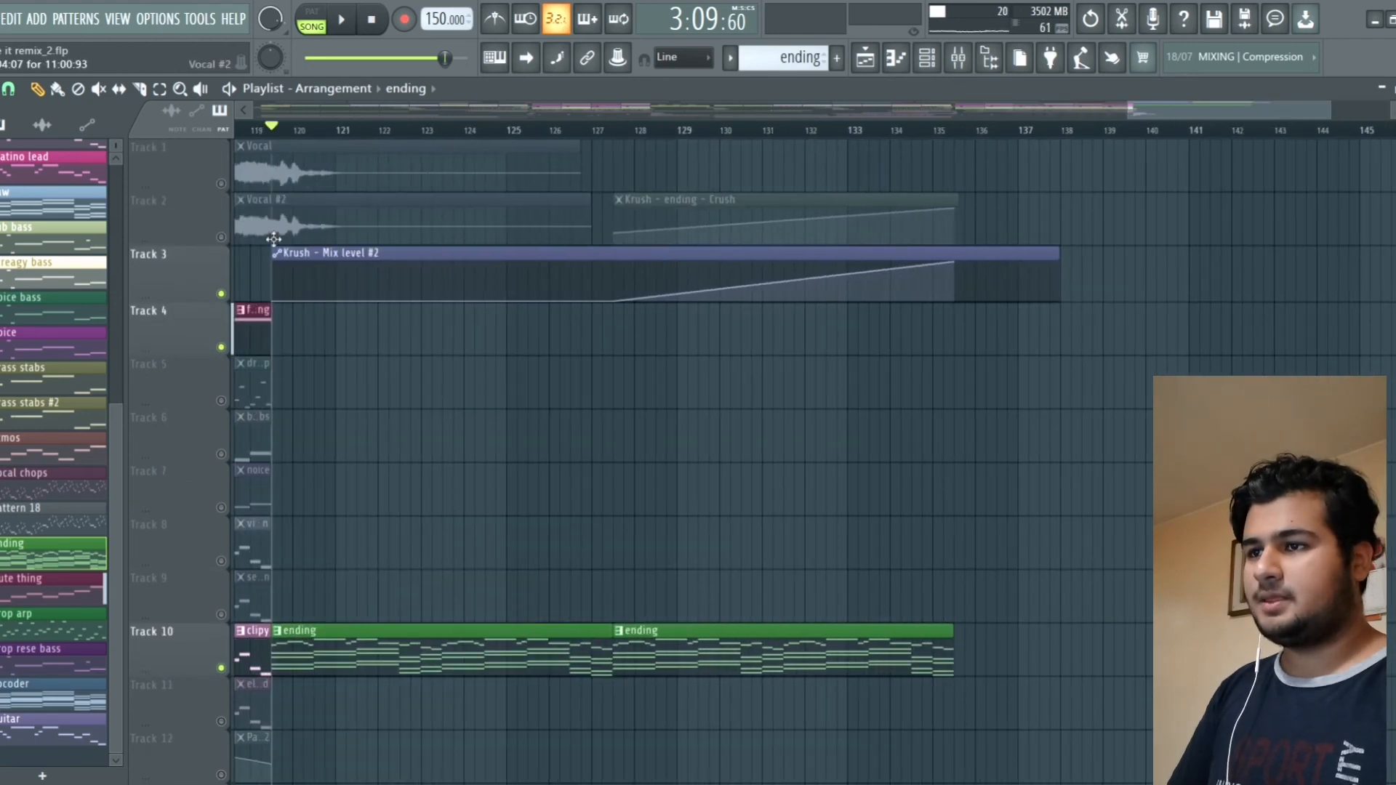
{"action": "left_click", "coordinate": [222, 238]}
{"action": "left_click", "coordinate": [625, 132]}
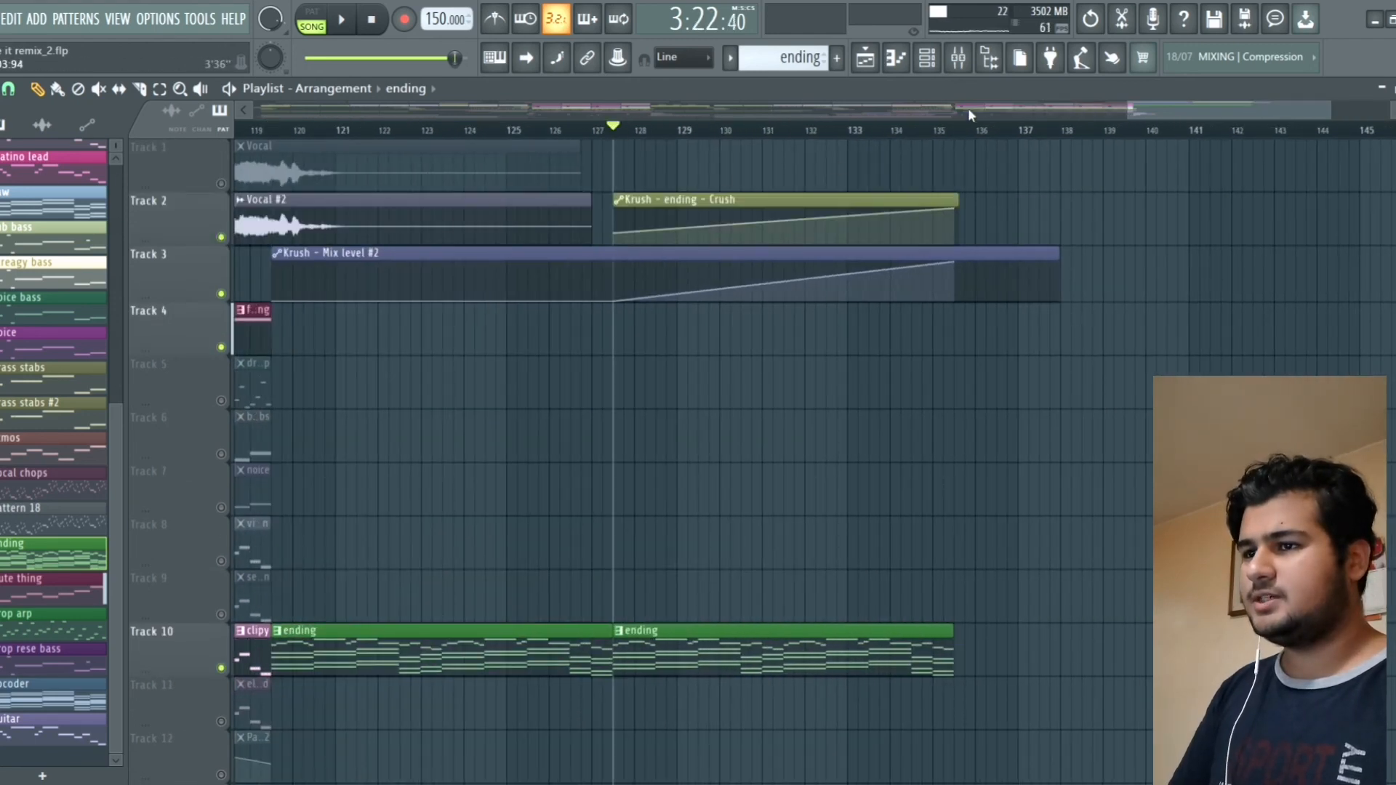
Step: Play the second ending clip briefly with the mixer shown and select the ending mixer track
{"action": "left_click", "coordinate": [958, 58]}
{"action": "key", "text": "space"}
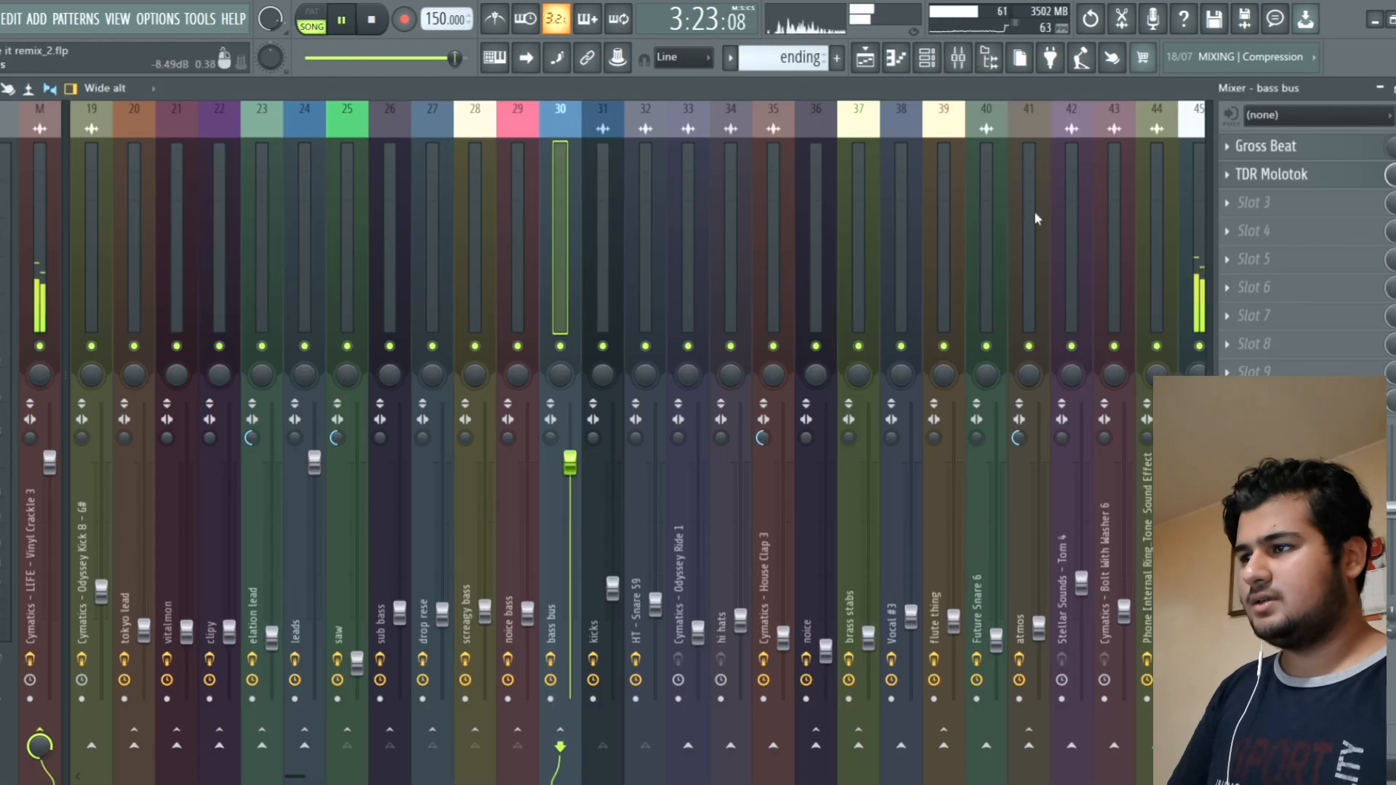
{"action": "scroll", "coordinate": [1037, 218], "scroll_direction": "down", "scroll_amount": 3}
{"action": "left_click", "coordinate": [815, 240]}
{"action": "key", "text": "space"}
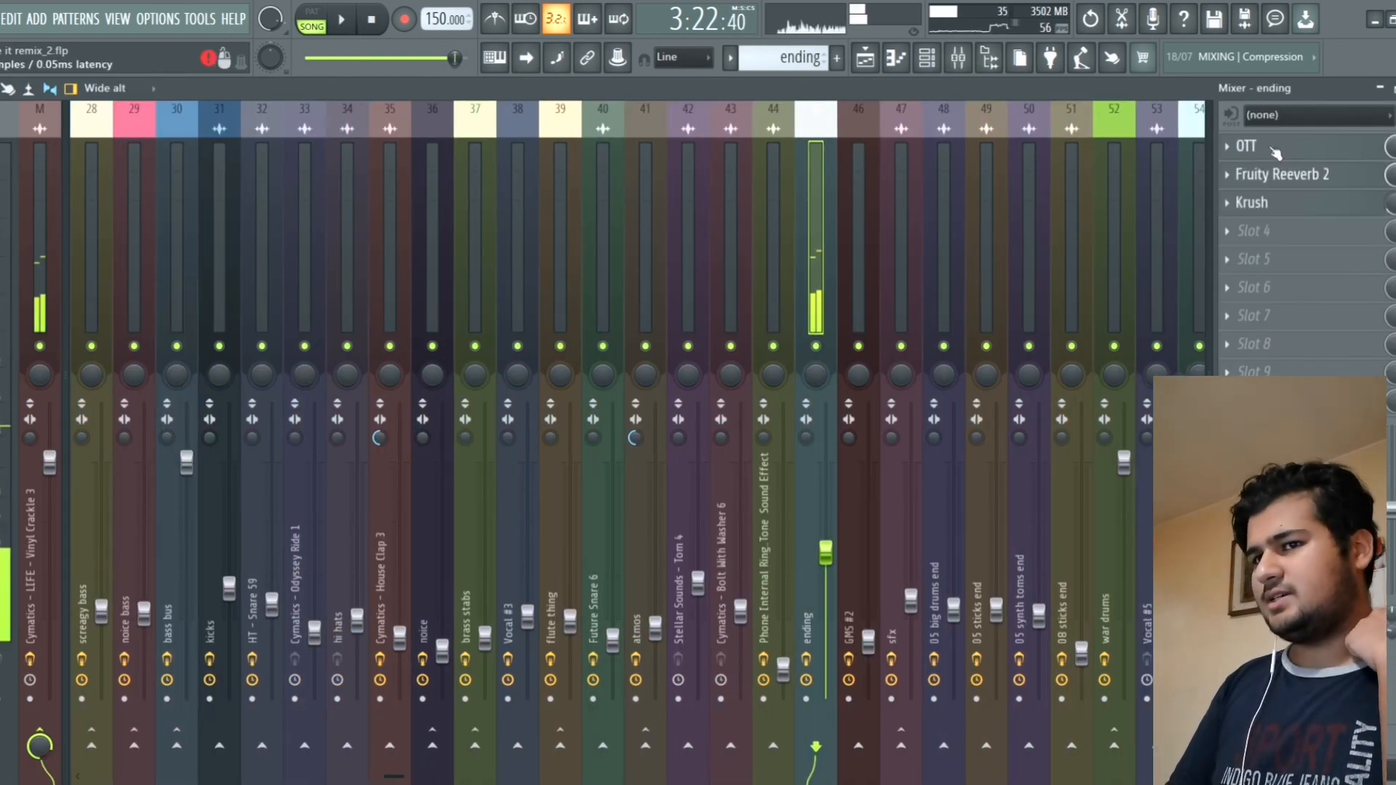
Step: Inspect the OTT and Fruity Reeverb 2 effects on the ending track one after the other, closing each window
{"action": "left_click", "coordinate": [1275, 149]}
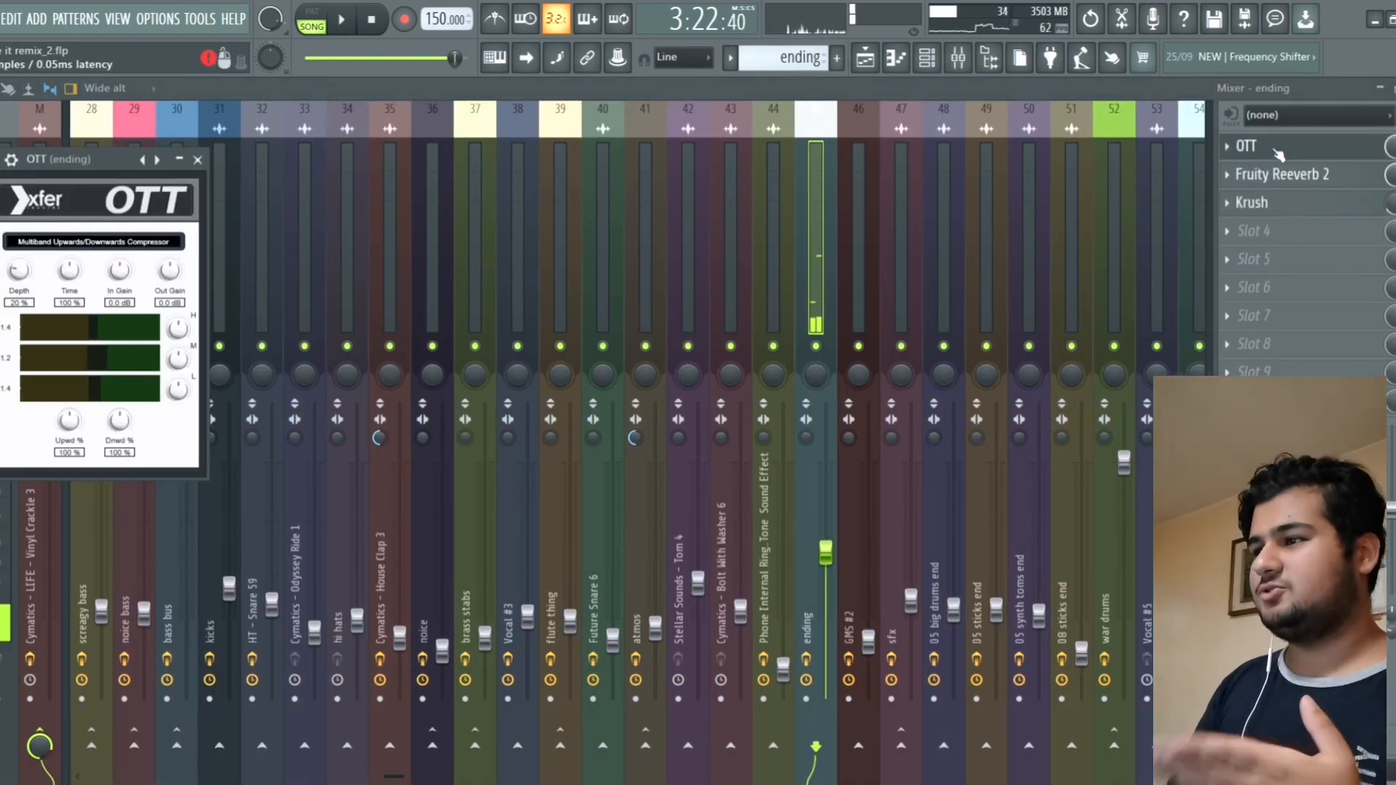
{"action": "left_click", "coordinate": [1277, 149]}
{"action": "left_click", "coordinate": [1283, 177]}
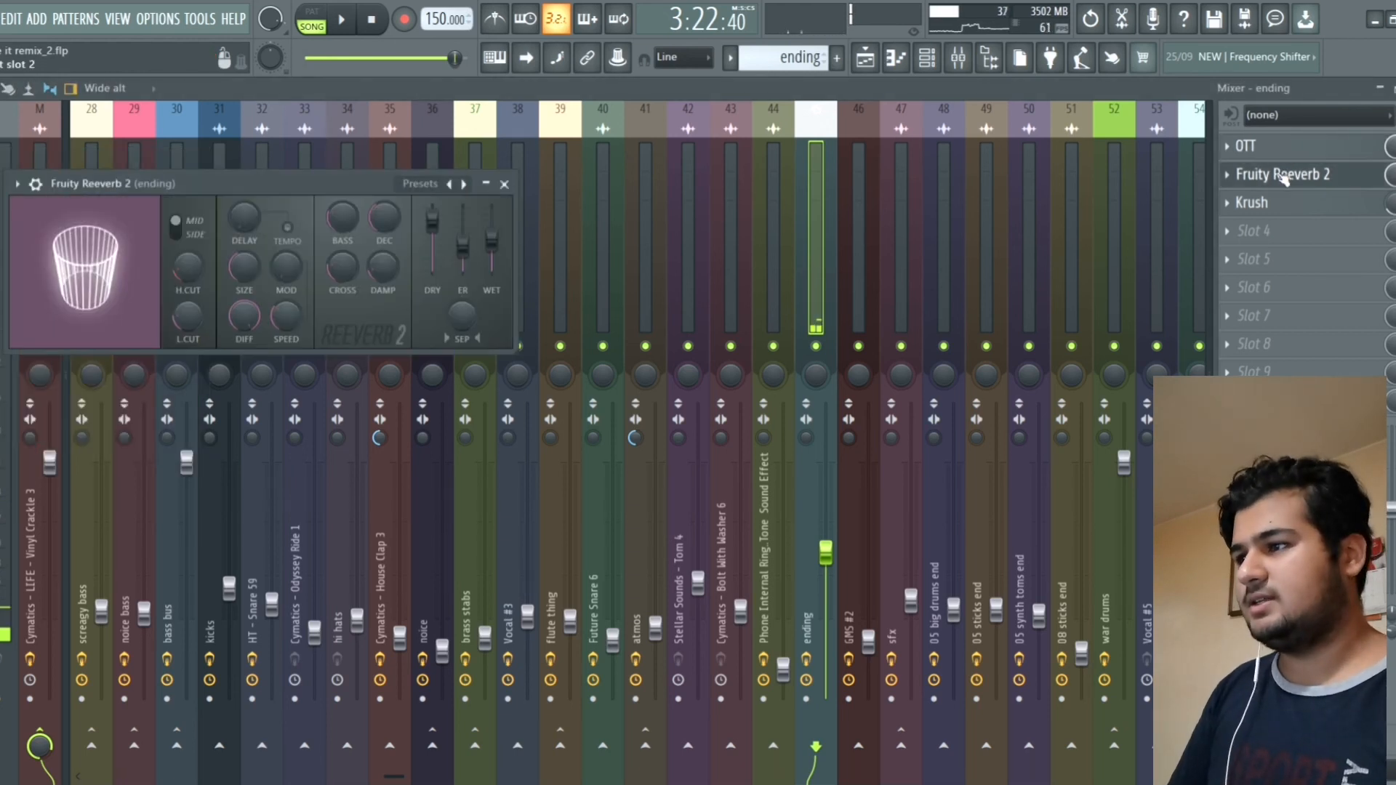
{"action": "left_click", "coordinate": [1284, 176]}
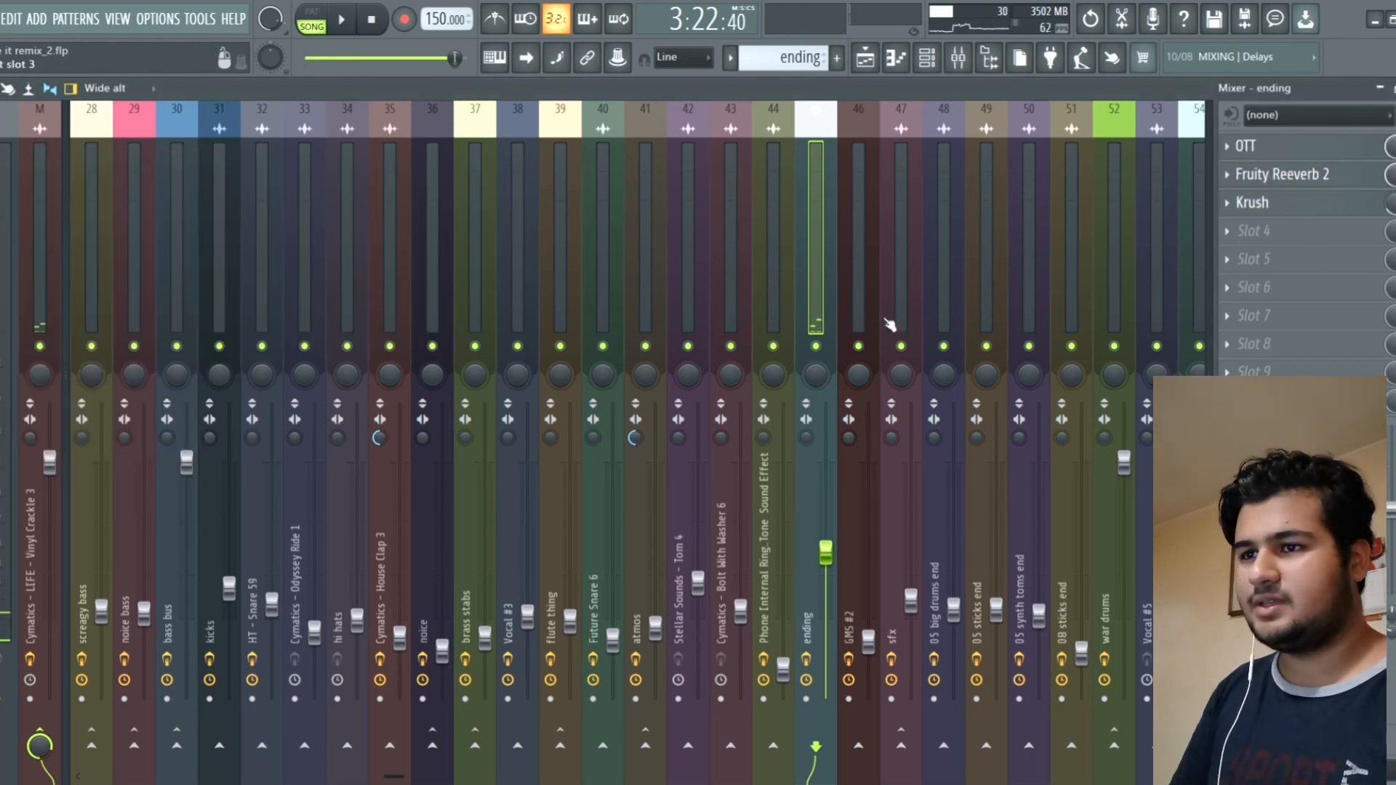
Step: Open Krush on the ending track, play the section to examine its automated crush amount, and close the plugin
{"action": "left_click", "coordinate": [1252, 202]}
{"action": "left_click_drag", "start_coordinate": [428, 243], "coordinate": [610, 242]}
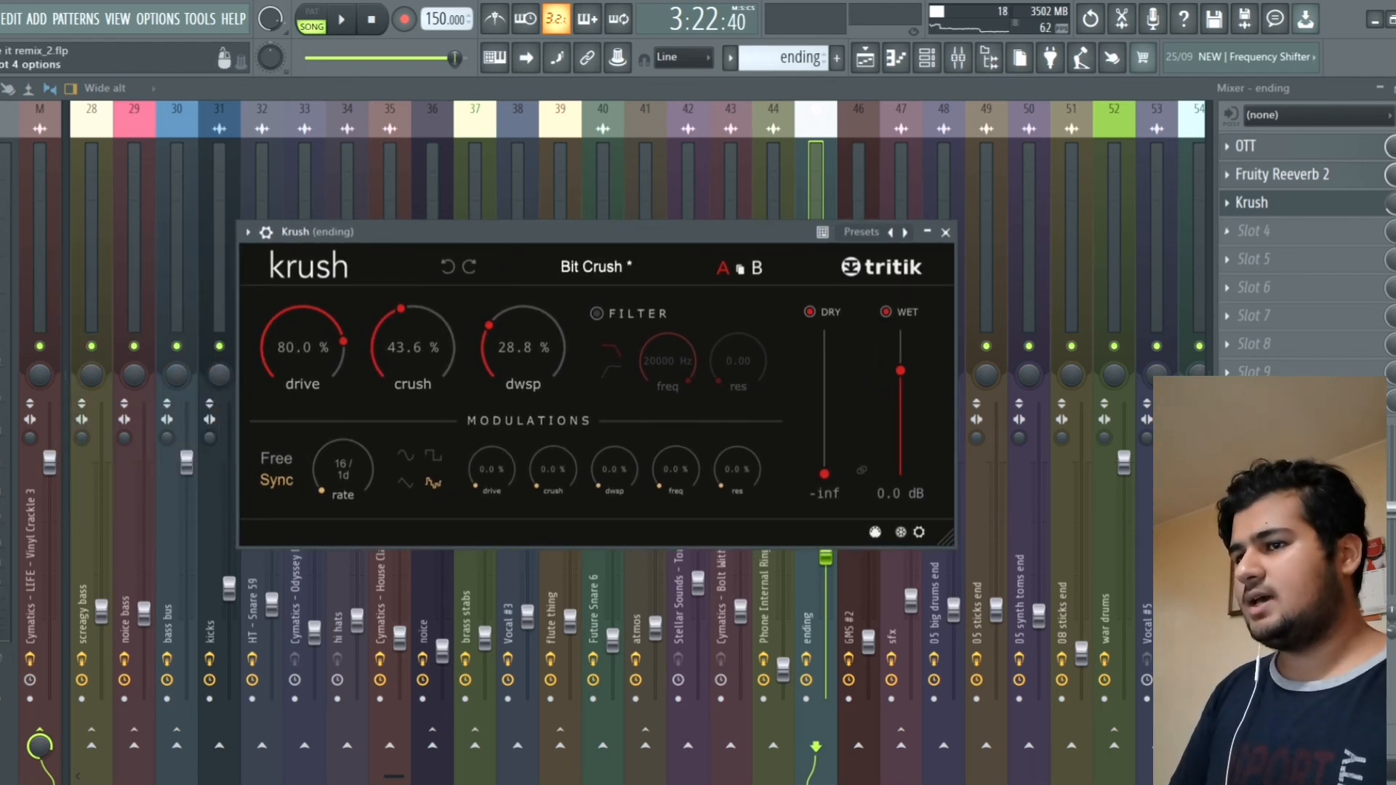
{"action": "key", "text": "space"}
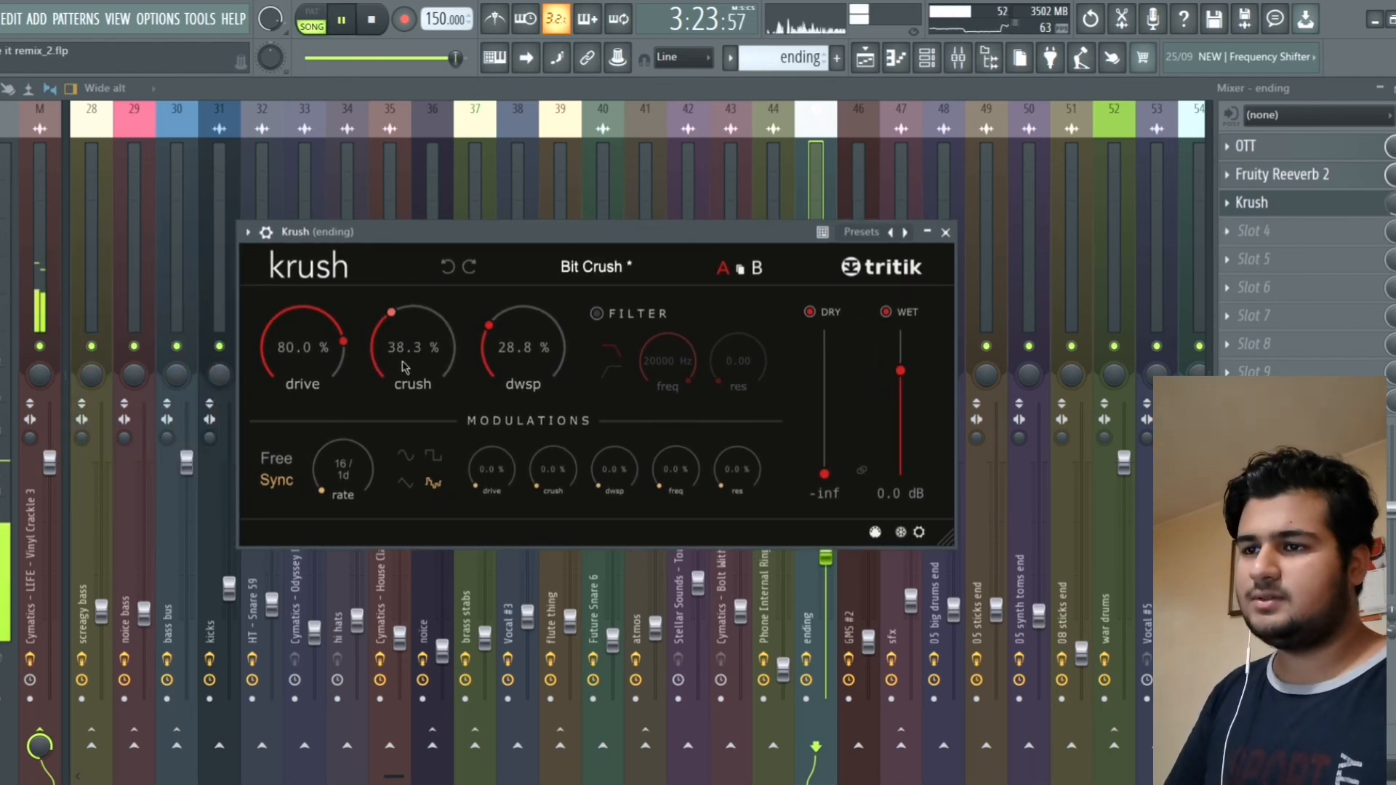
{"action": "mouse_move", "coordinate": [406, 342]}
{"action": "left_mouse_down"}
{"action": "mouse_move", "coordinate": [402, 370]}
{"action": "mouse_move", "coordinate": [400, 343]}
{"action": "left_mouse_up"}
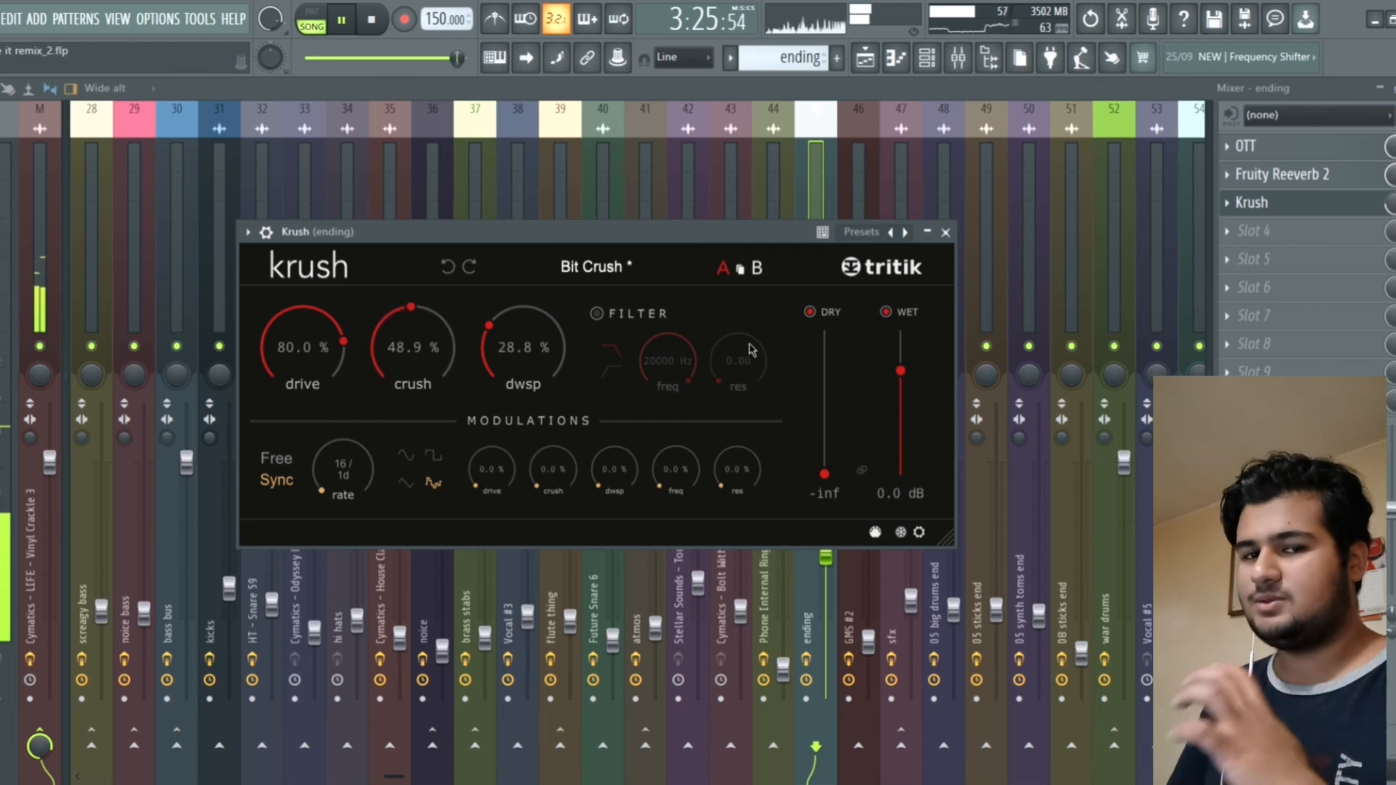
{"action": "left_click", "coordinate": [945, 233]}
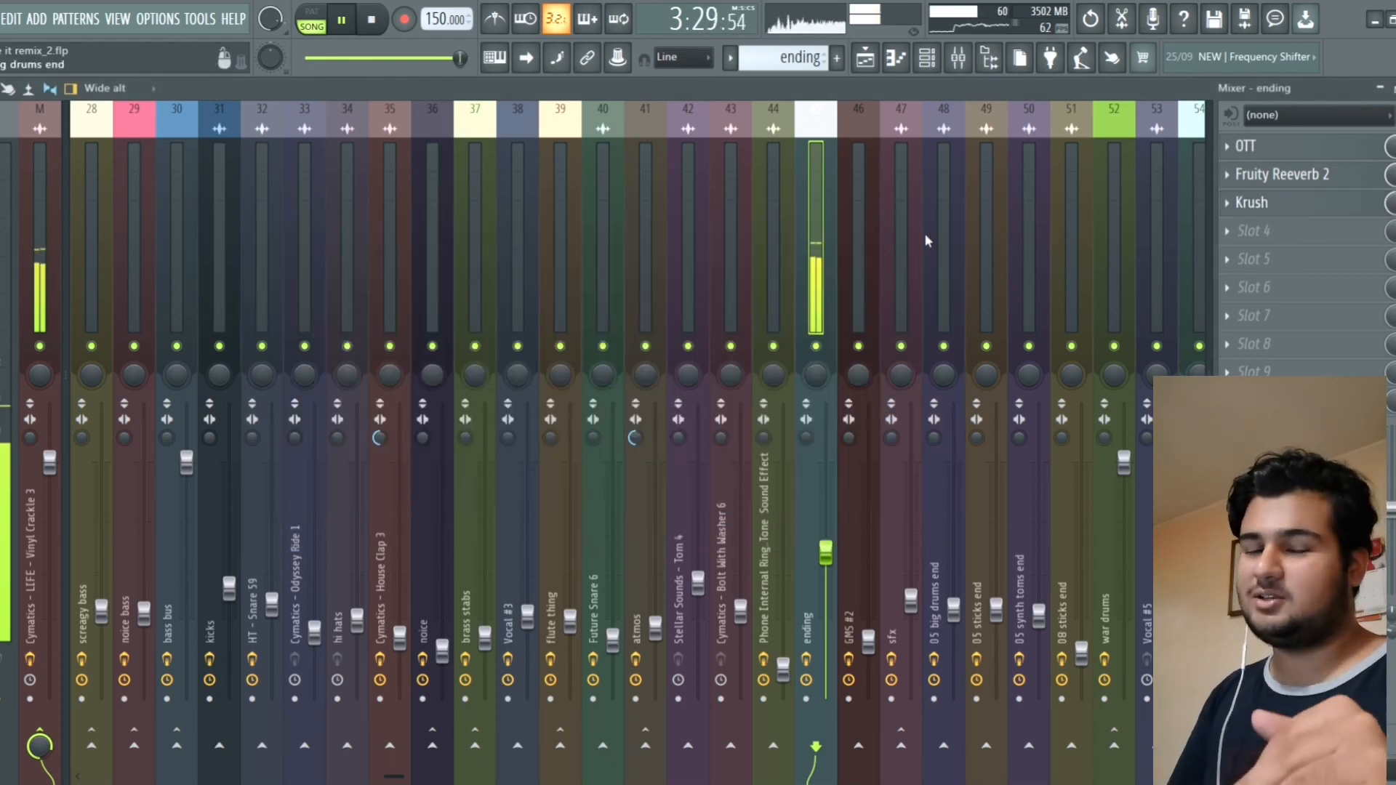
Step: Stop playback, return to the playlist and re-enable all of its muted tracks
{"action": "key", "text": "space"}
{"action": "left_click", "coordinate": [864, 57]}
{"action": "scroll", "coordinate": [865, 360], "scroll_direction": "down", "scroll_amount": 3}
{"action": "scroll", "coordinate": [864, 360], "scroll_direction": "down", "scroll_amount": 2}
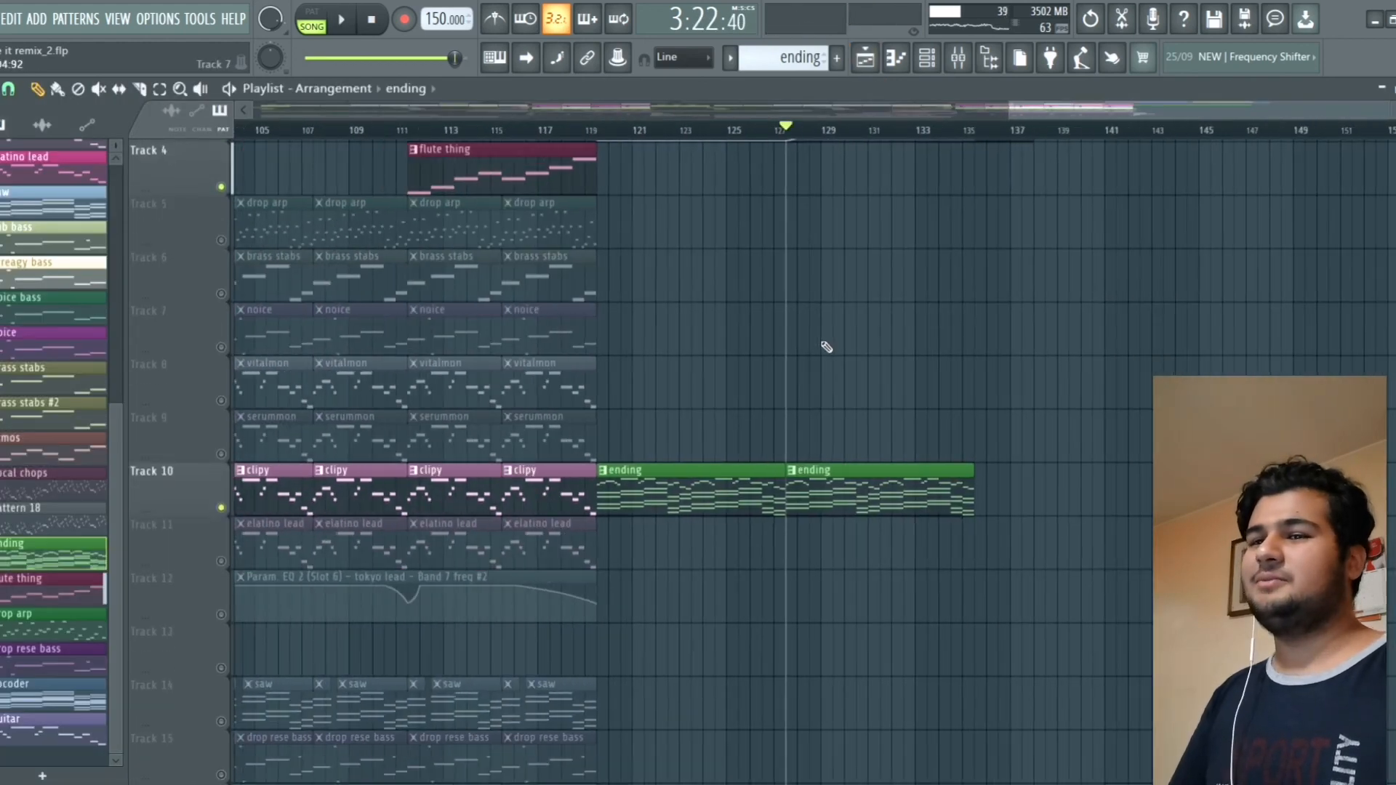
{"action": "scroll", "coordinate": [826, 346], "scroll_direction": "up", "scroll_amount": 3}
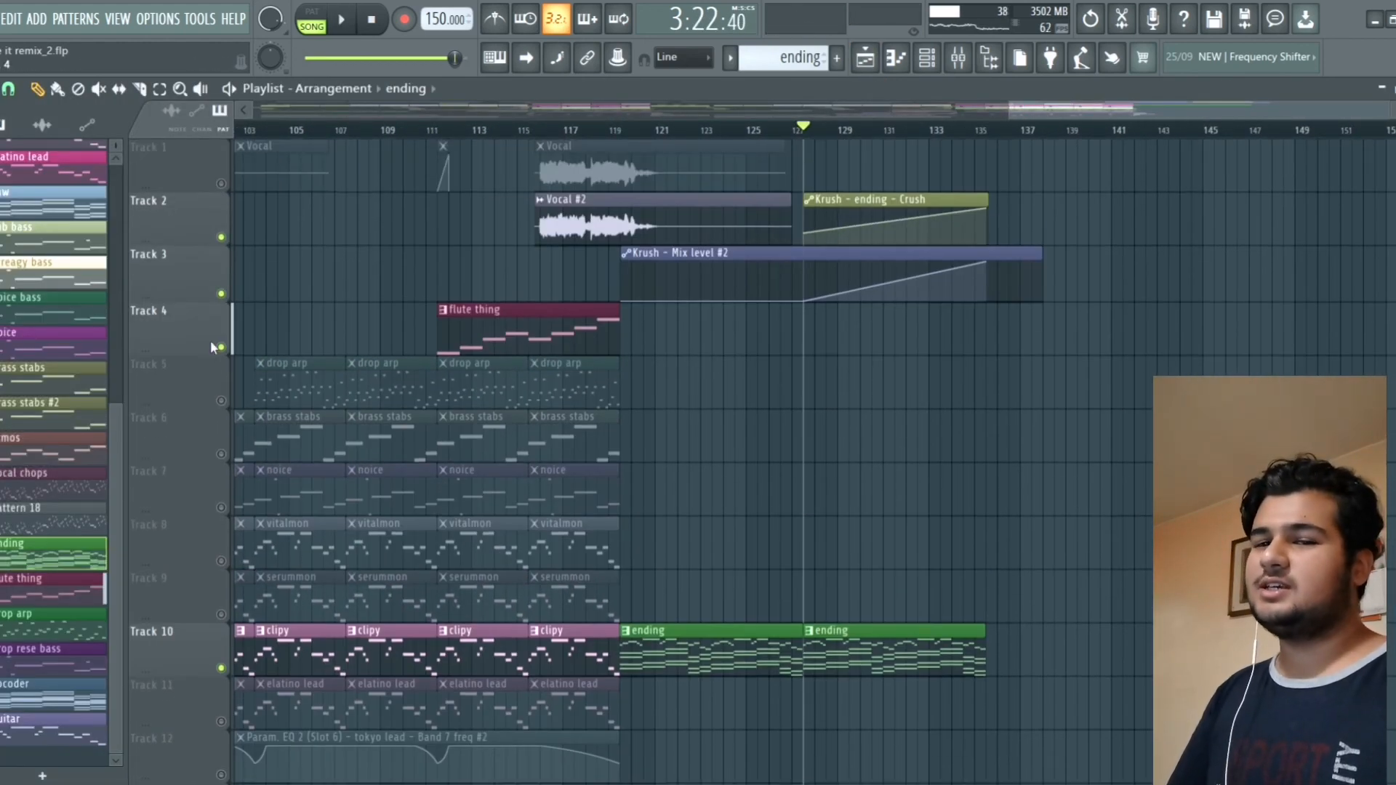
{"action": "right_click", "coordinate": [221, 347]}
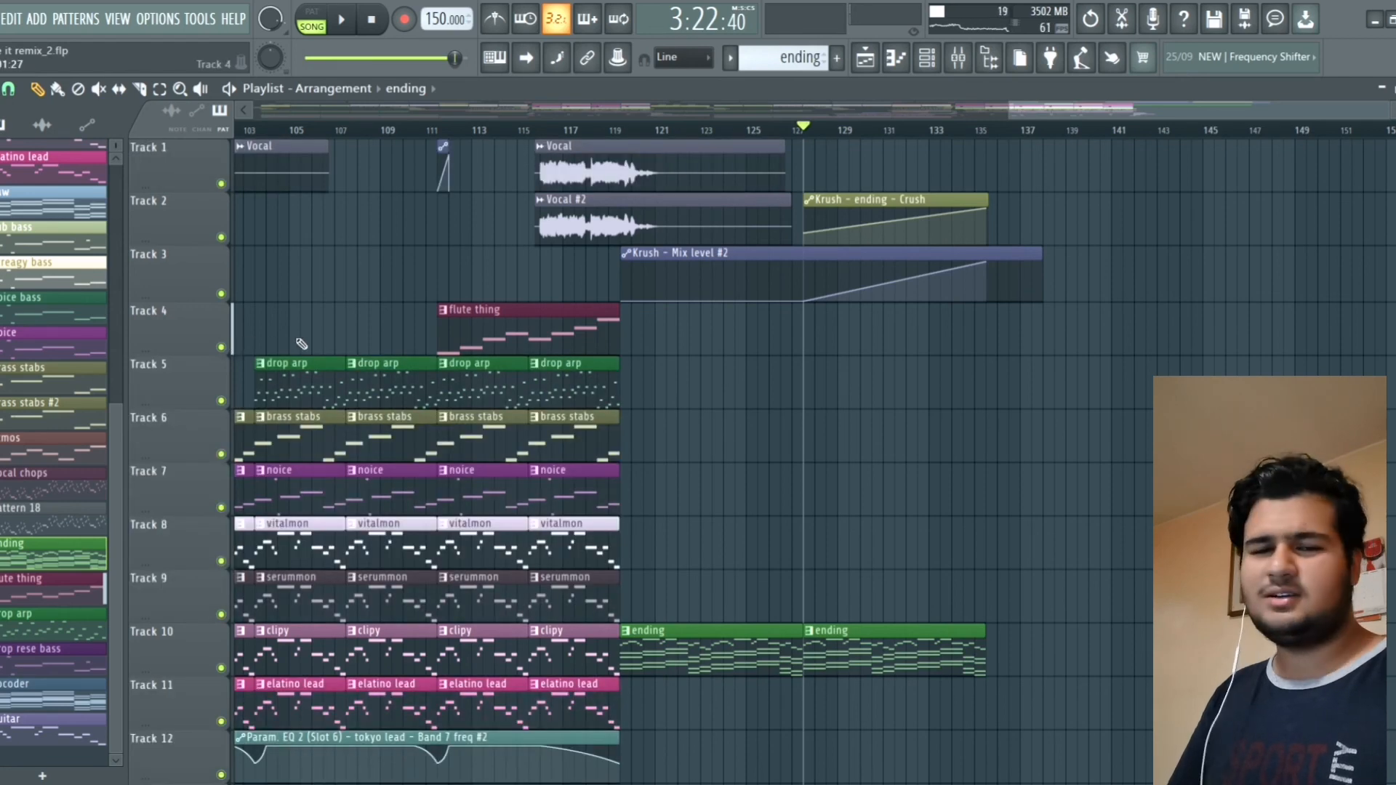
Step: Move the playhead to the start of the first ending clip and play the ending briefly with all tracks enabled
{"action": "scroll", "coordinate": [882, 421], "scroll_direction": "down", "scroll_amount": 3}
{"action": "scroll", "coordinate": [962, 429], "scroll_direction": "down", "scroll_amount": 3}
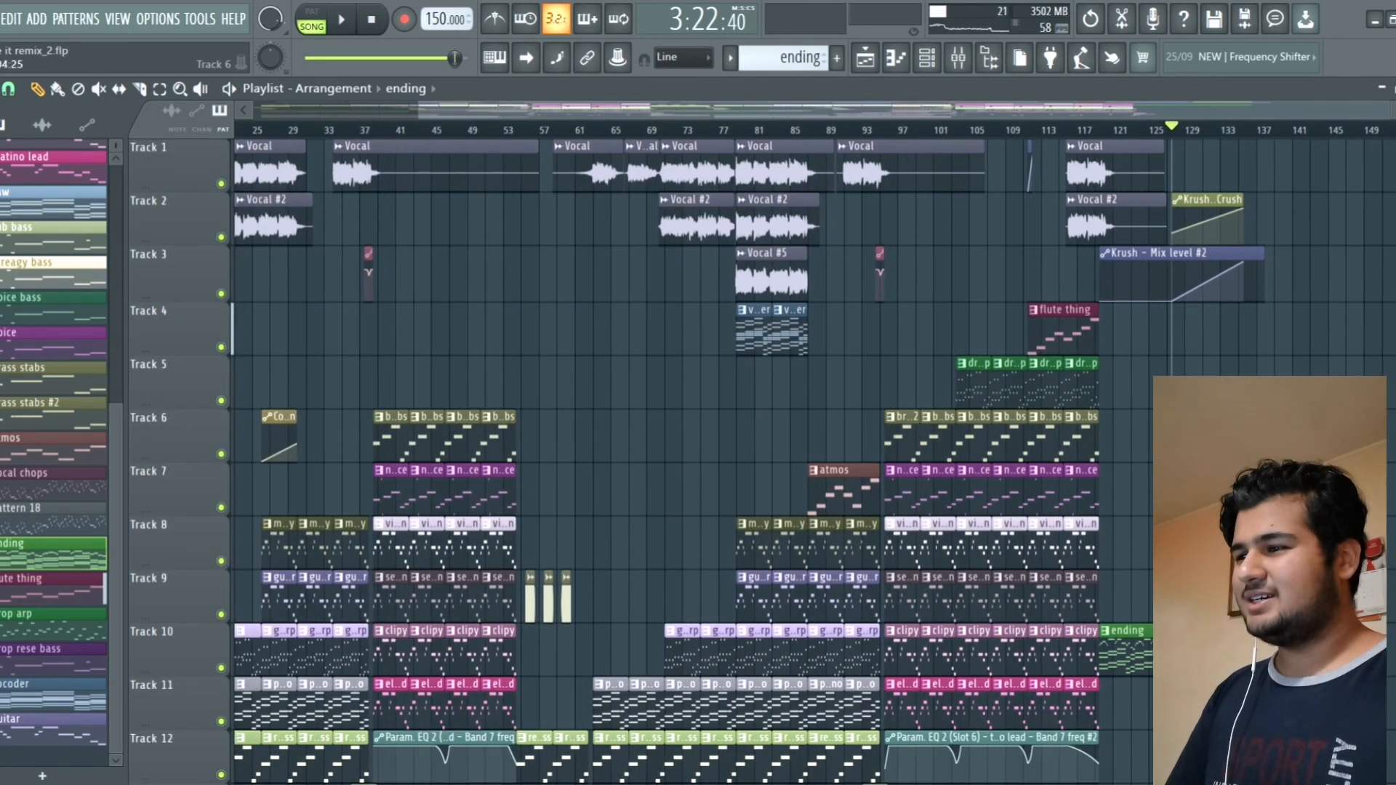
{"action": "scroll", "coordinate": [961, 430], "scroll_direction": "down", "scroll_amount": 2}
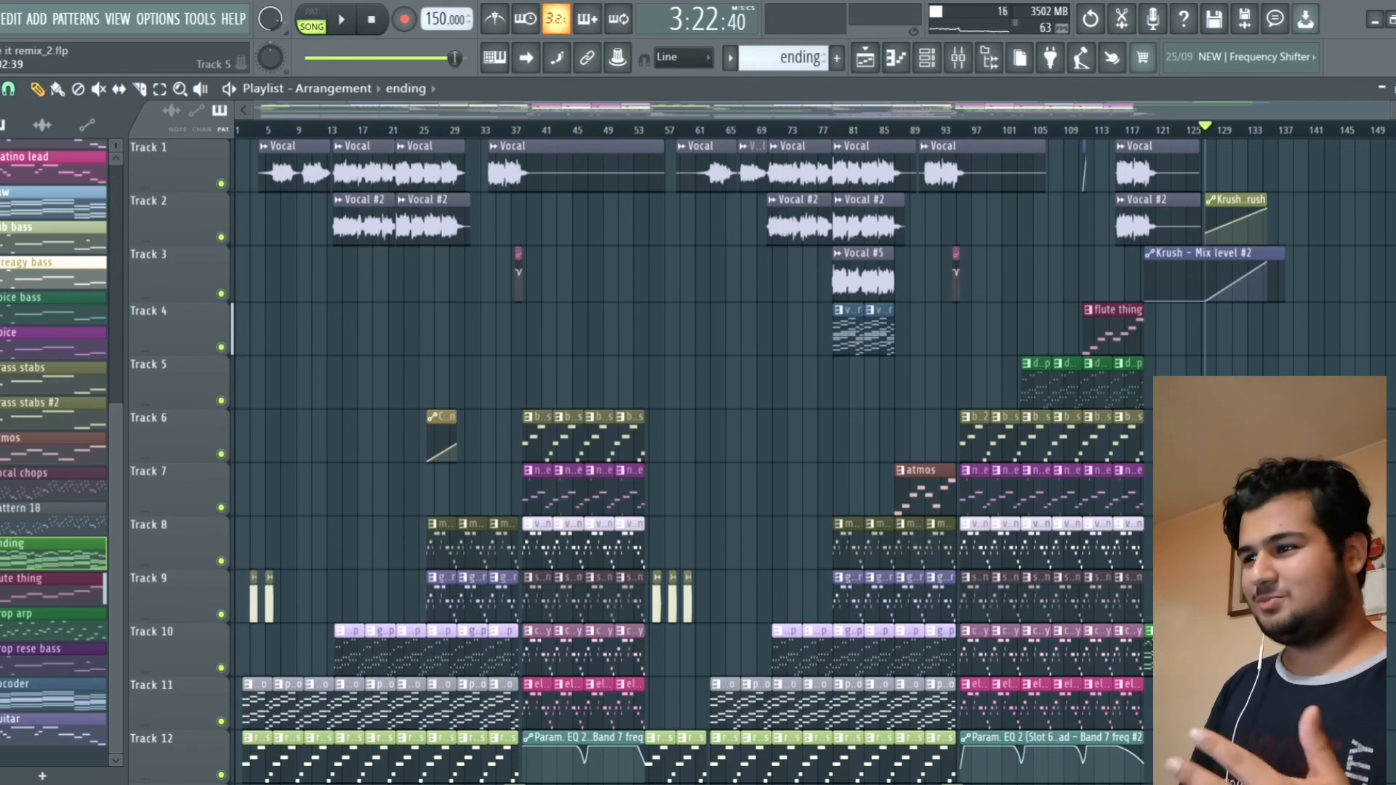
{"action": "left_click", "coordinate": [1148, 134]}
{"action": "key", "text": "space"}
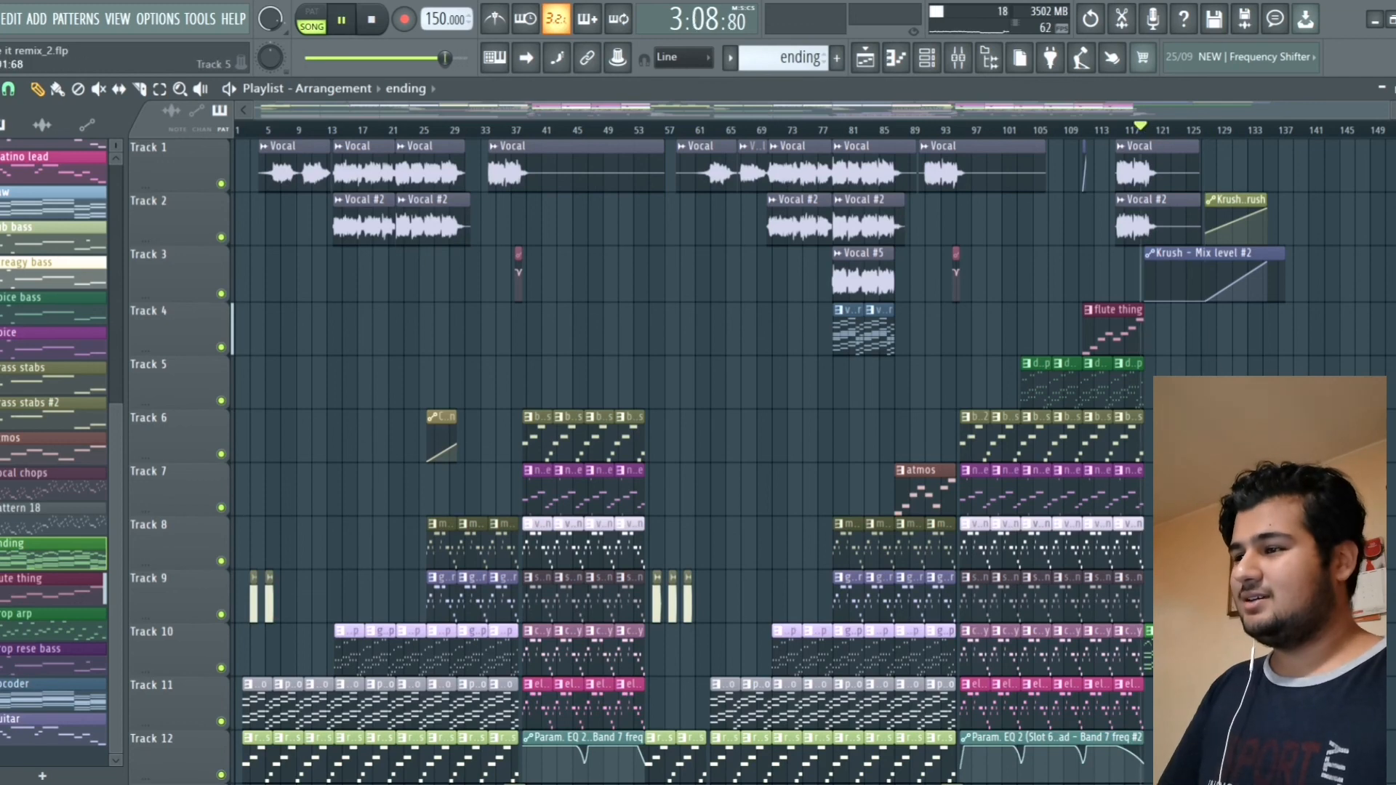
{"action": "scroll", "coordinate": [1304, 373], "scroll_direction": "down", "scroll_amount": 5}
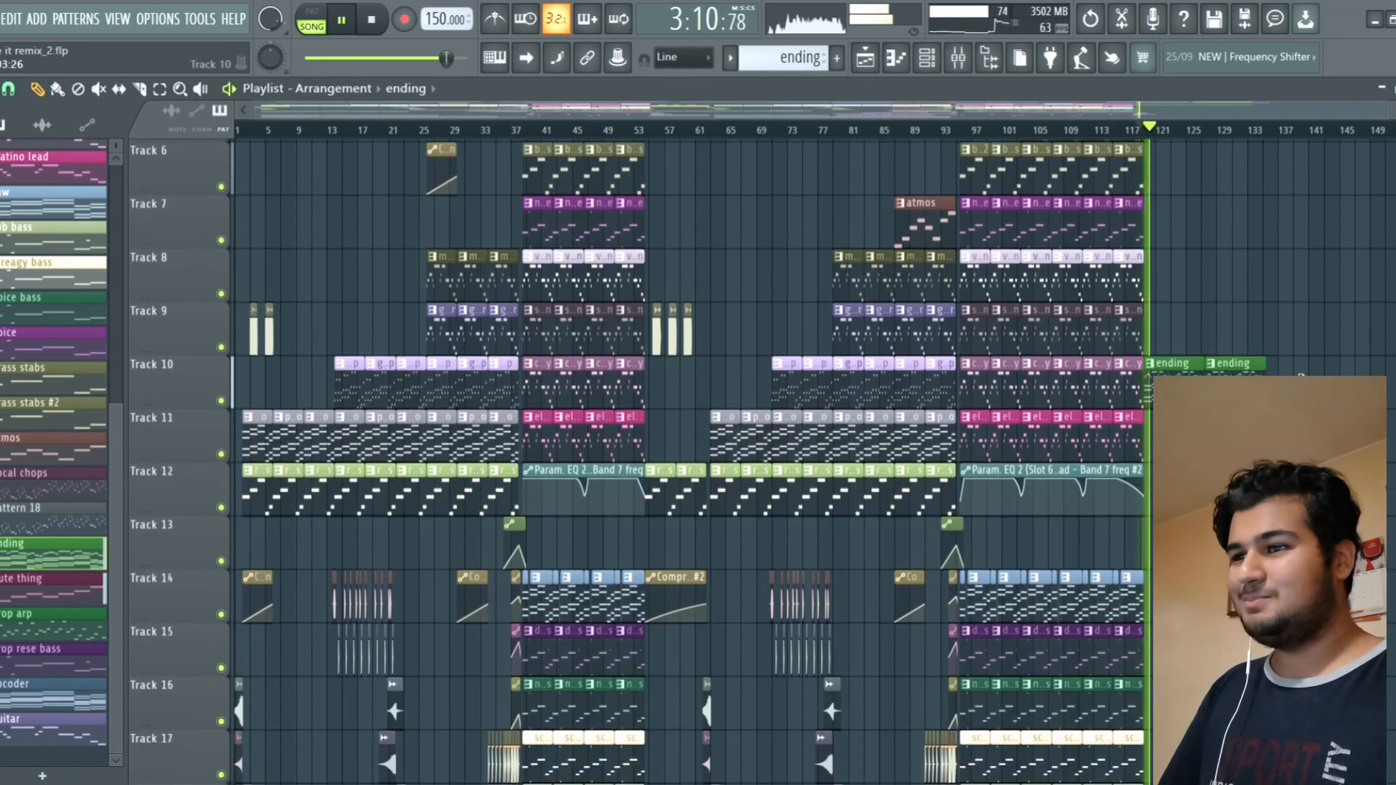
{"action": "key", "text": "space"}
{"action": "scroll", "coordinate": [1304, 373], "scroll_direction": "up", "scroll_amount": 4}
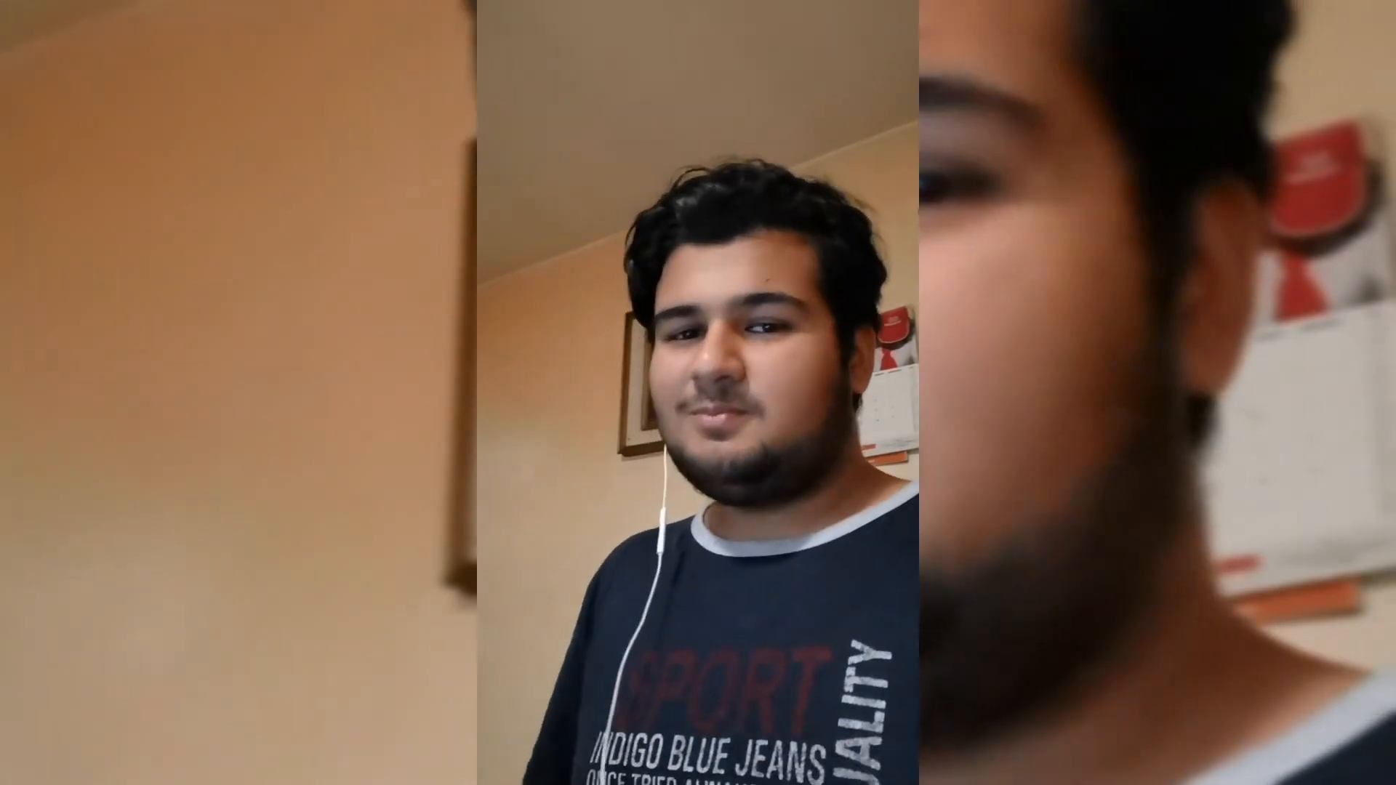